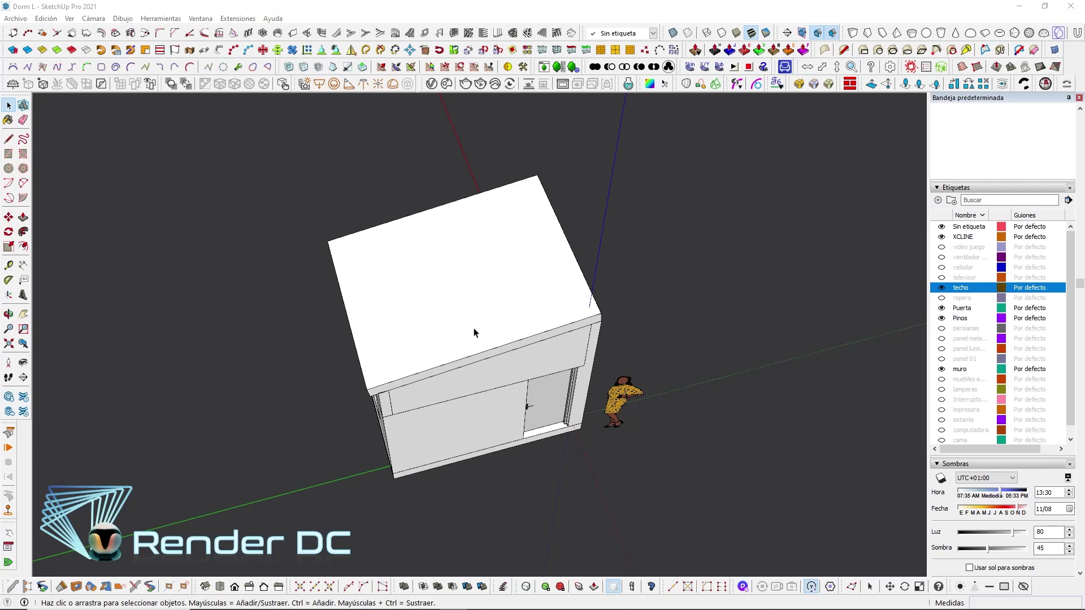
Hide the 'techo' roof tag and look down into the empty room from above
middle_click_drag(476, 339, 444, 366)
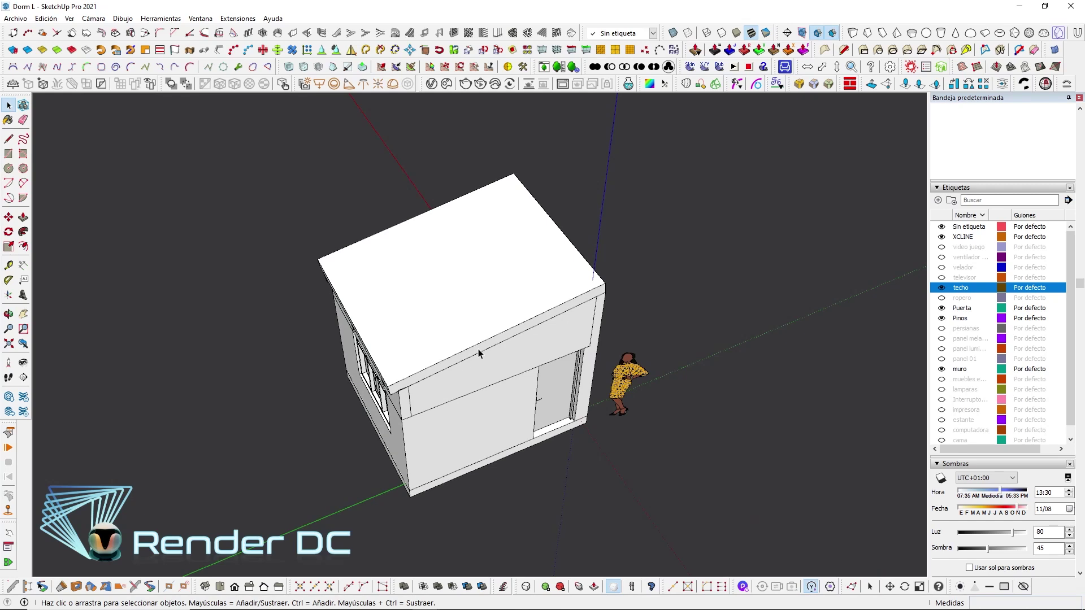
left_click(942, 287)
mouse_move(767, 284)
middle_mouse_down()
mouse_move(443, 407)
mouse_move(443, 322)
mouse_move(396, 254)
middle_mouse_up()
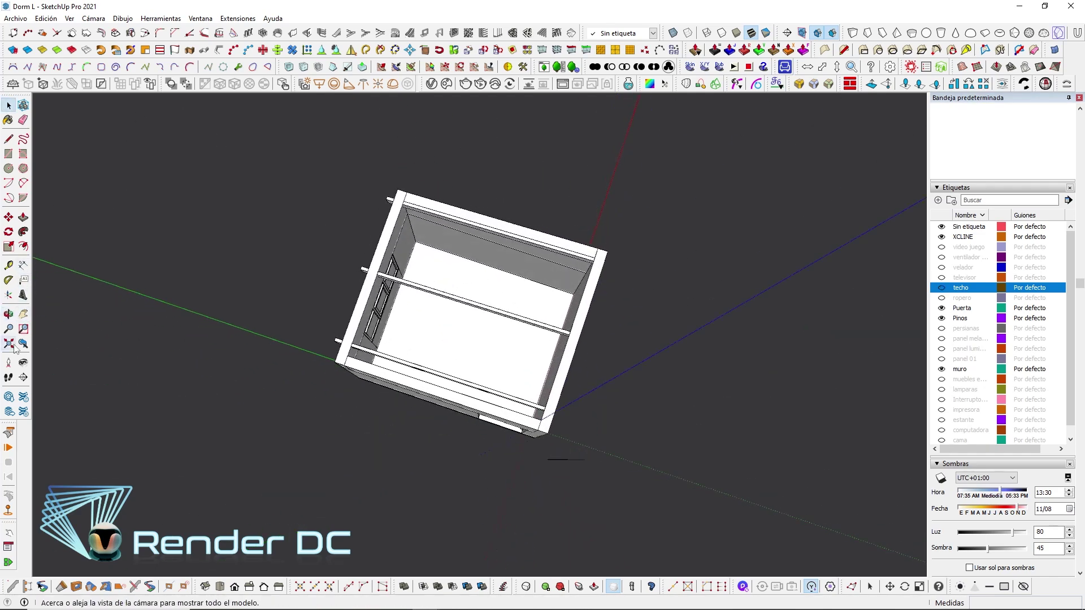
Dimension the wall between the two top corners at 2,50 m
left_click(23, 265)
middle_click_drag(395, 316, 373, 461)
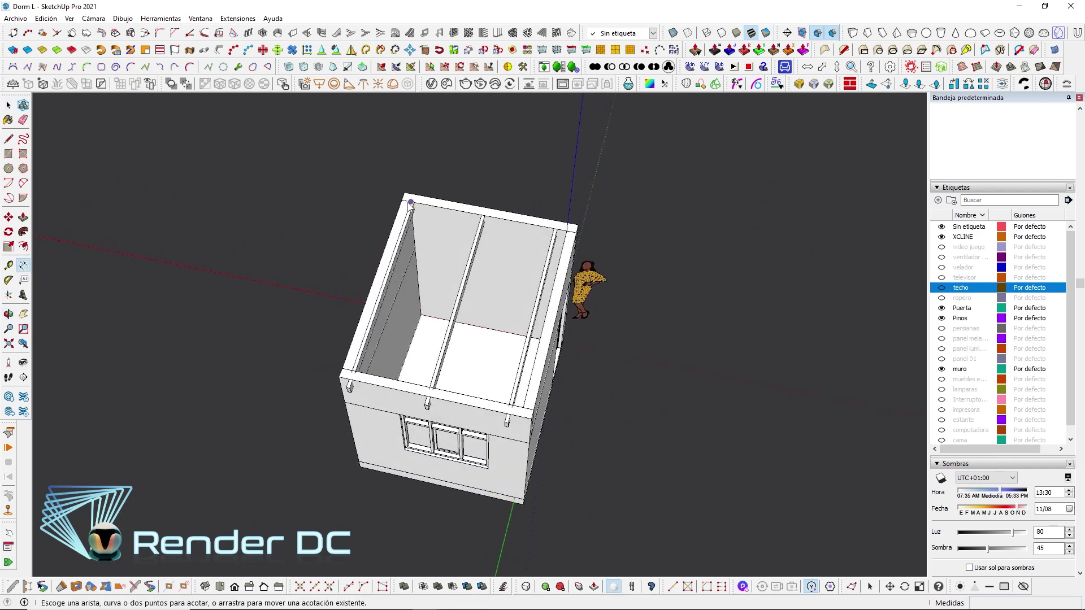
left_click(413, 203)
left_click(567, 231)
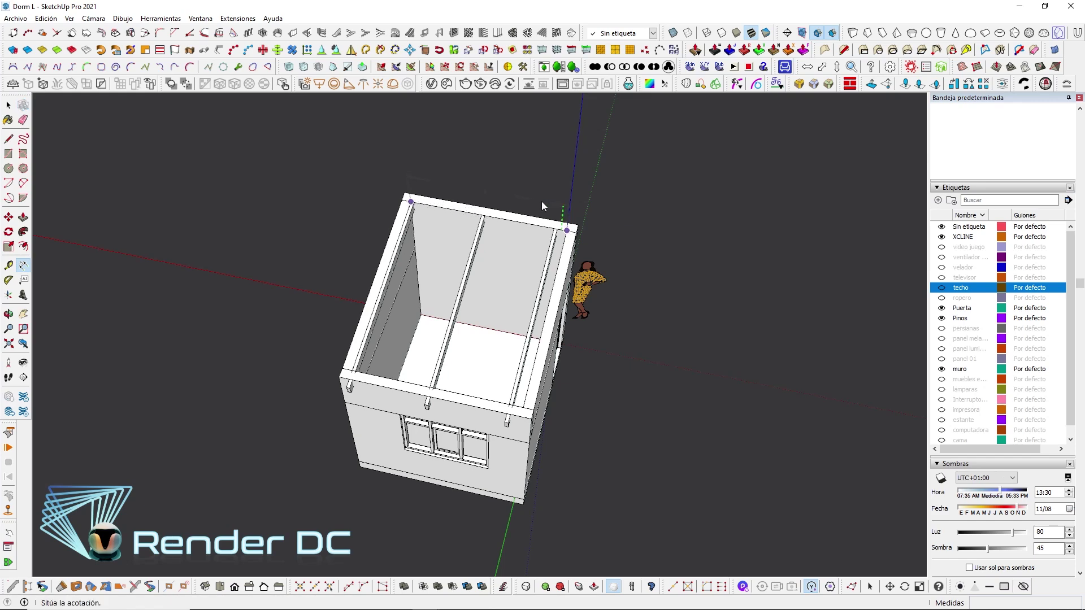
middle_click_drag(541, 201, 533, 235)
scroll(533, 235, "up", 3)
scroll(558, 161, "up", 3)
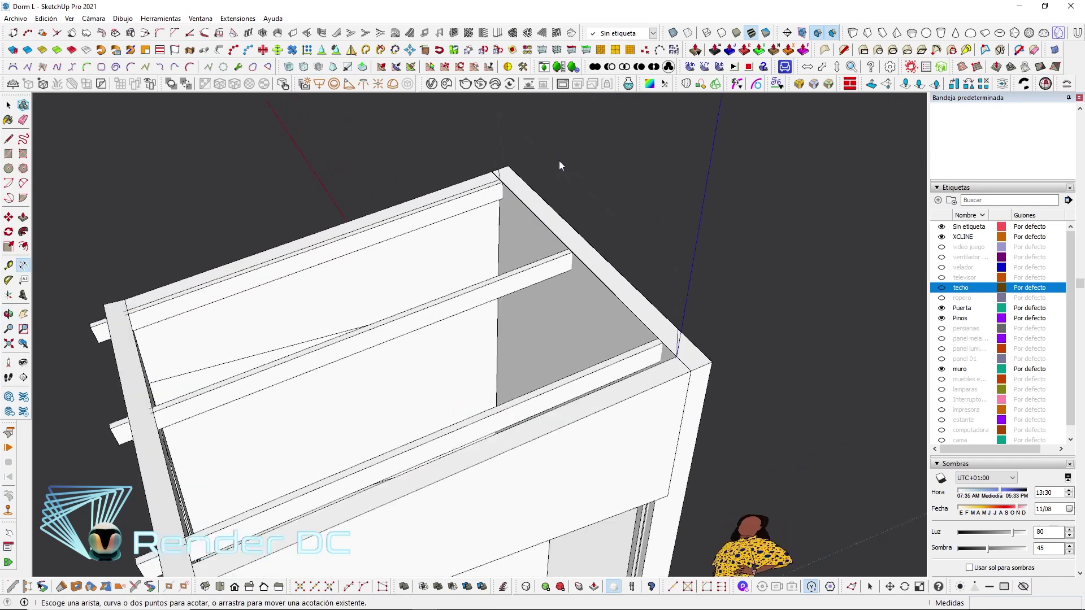
scroll(559, 164, "down", 2)
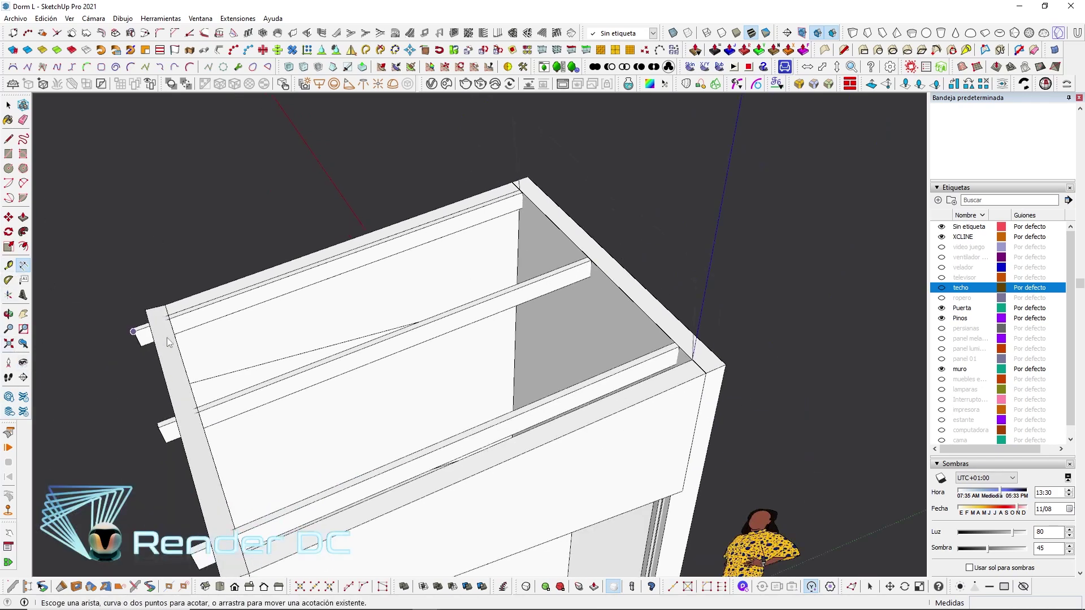
Add a 3,00 m dimension across the floor to the far wall corner
mouse_move(168, 341)
middle_mouse_down()
mouse_move(300, 431)
mouse_move(274, 442)
middle_mouse_up()
left_click(259, 438)
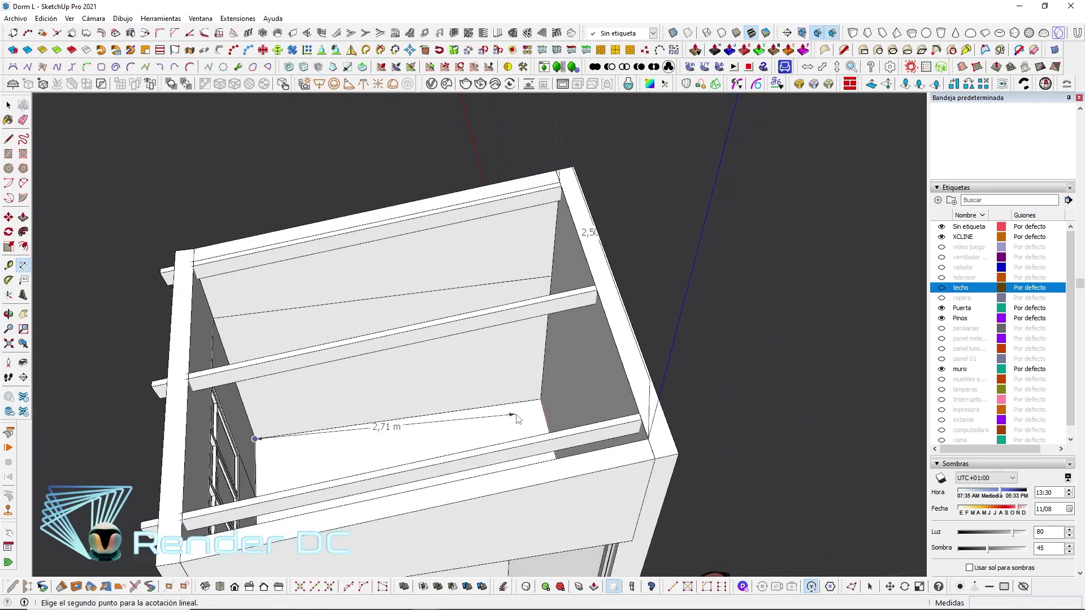
left_click(541, 398)
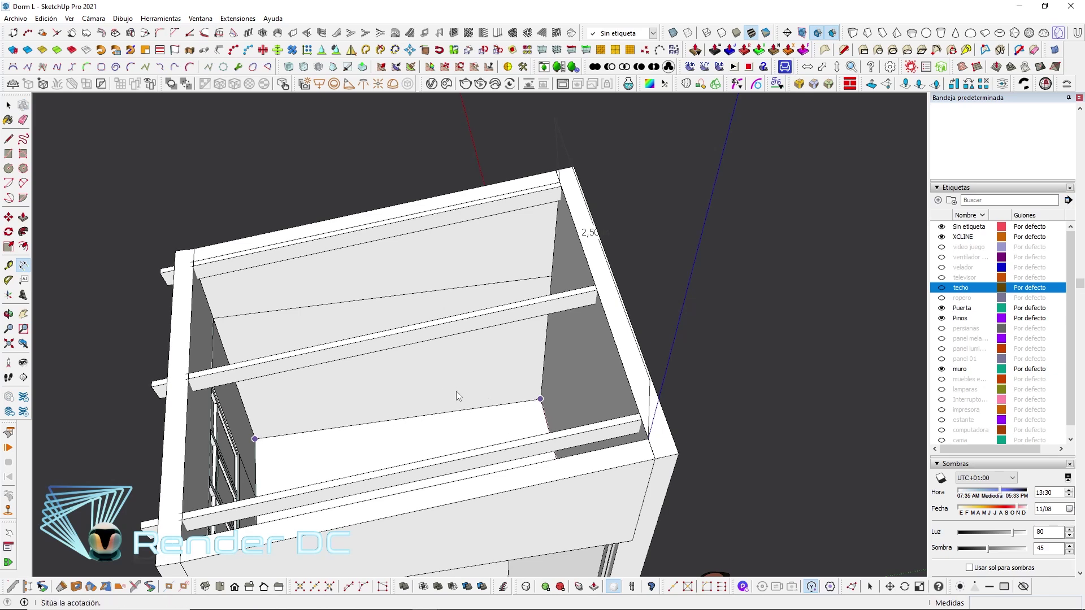
left_click(414, 421)
Orbit around the room to review the 2,50 m and 3,00 m dimensions
middle_click_drag(477, 407, 685, 397)
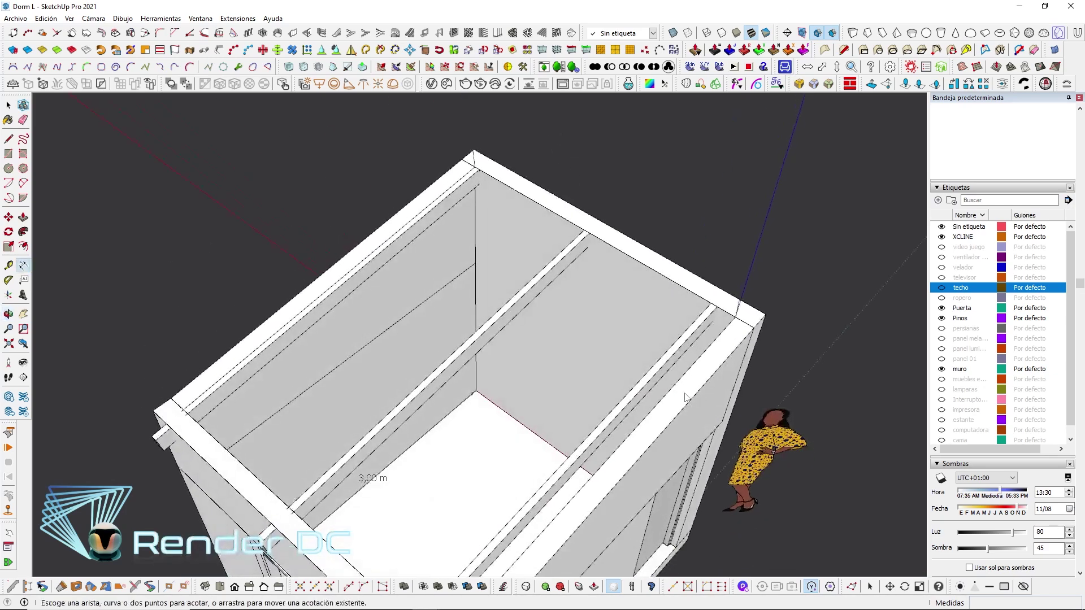
middle_click_drag(450, 378, 305, 377)
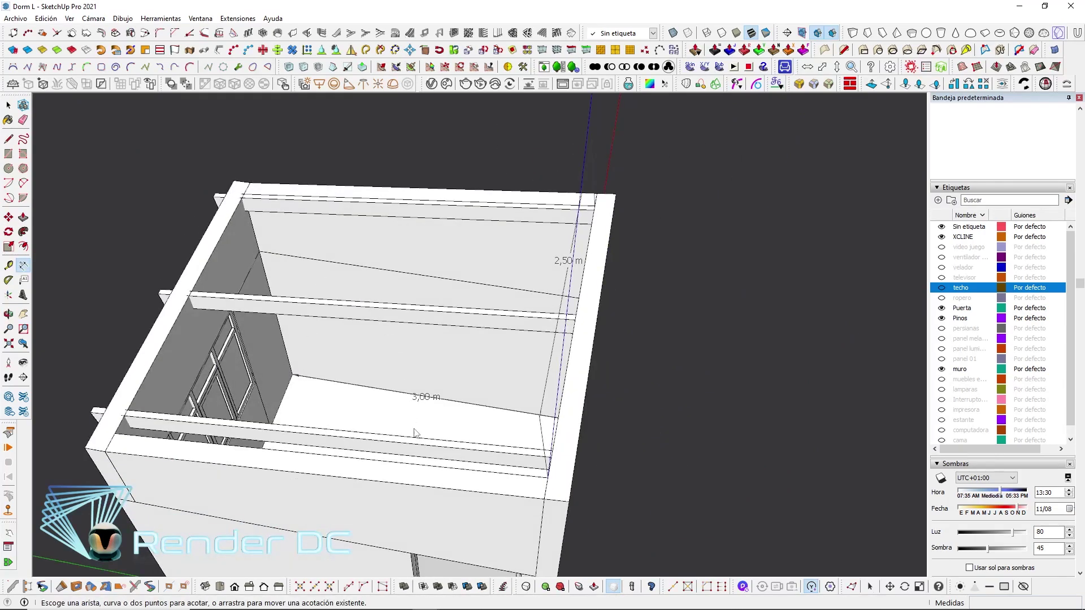
mouse_move(407, 358)
middle_mouse_down()
mouse_move(643, 327)
mouse_move(484, 351)
middle_mouse_up()
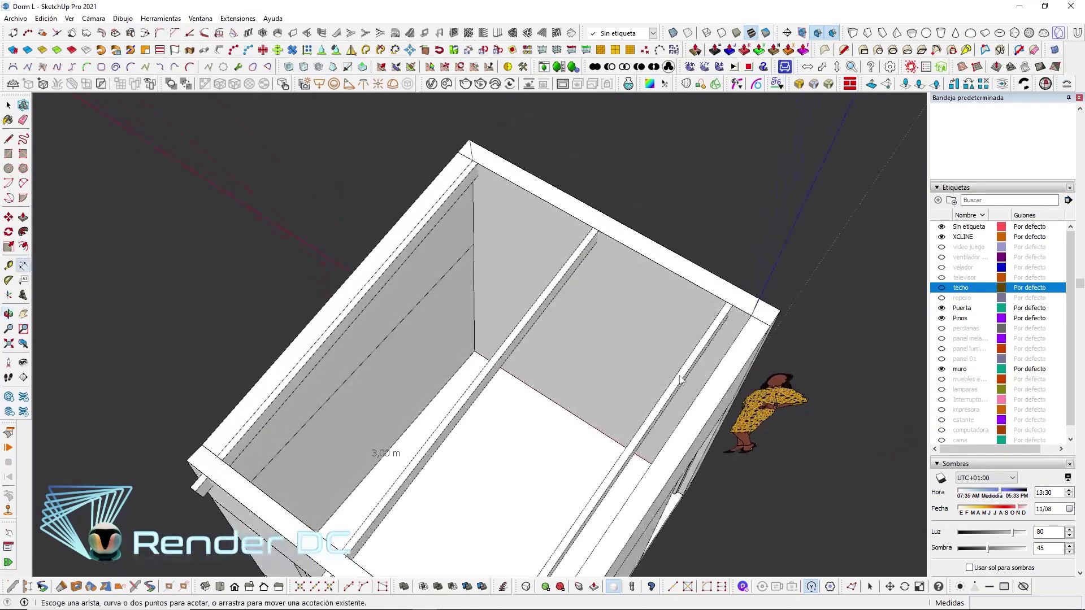
mouse_move(472, 428)
middle_mouse_down()
mouse_move(363, 383)
mouse_move(581, 375)
middle_mouse_up()
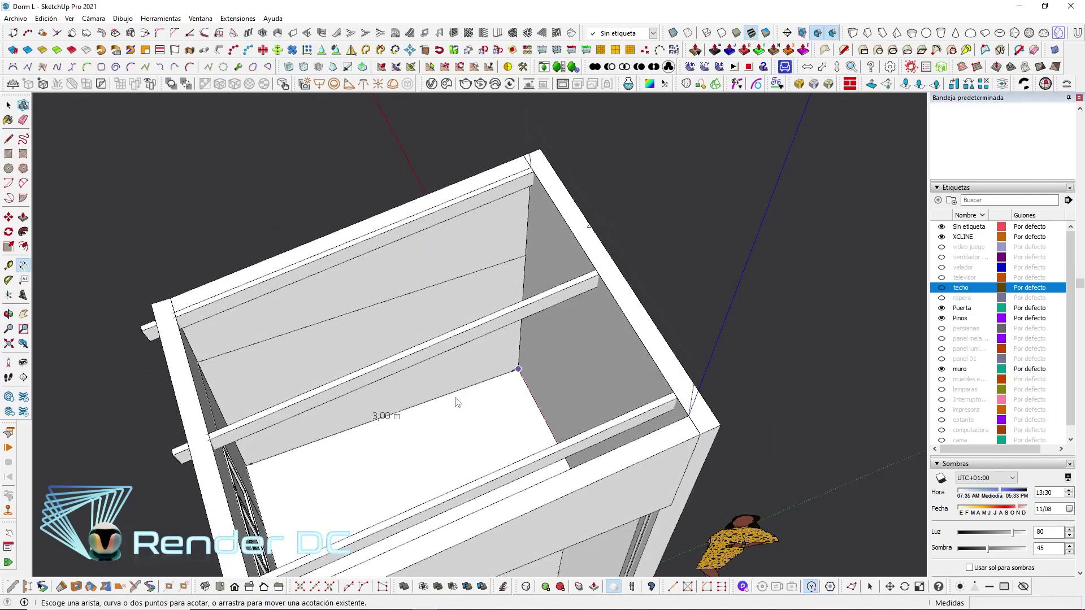
mouse_move(458, 402)
middle_mouse_down()
mouse_move(484, 334)
mouse_move(806, 455)
mouse_move(809, 425)
mouse_move(733, 350)
mouse_move(176, 358)
middle_mouse_up()
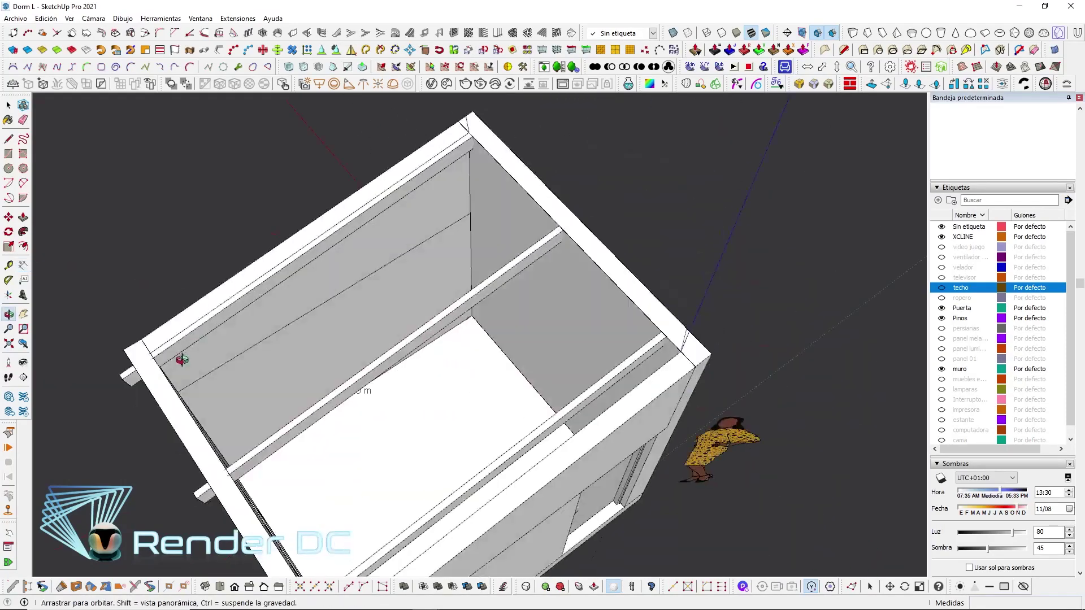
mouse_move(597, 164)
middle_mouse_down()
mouse_move(488, 328)
mouse_move(354, 318)
mouse_move(345, 255)
mouse_move(187, 263)
middle_mouse_up()
scroll(345, 256, "up", 2)
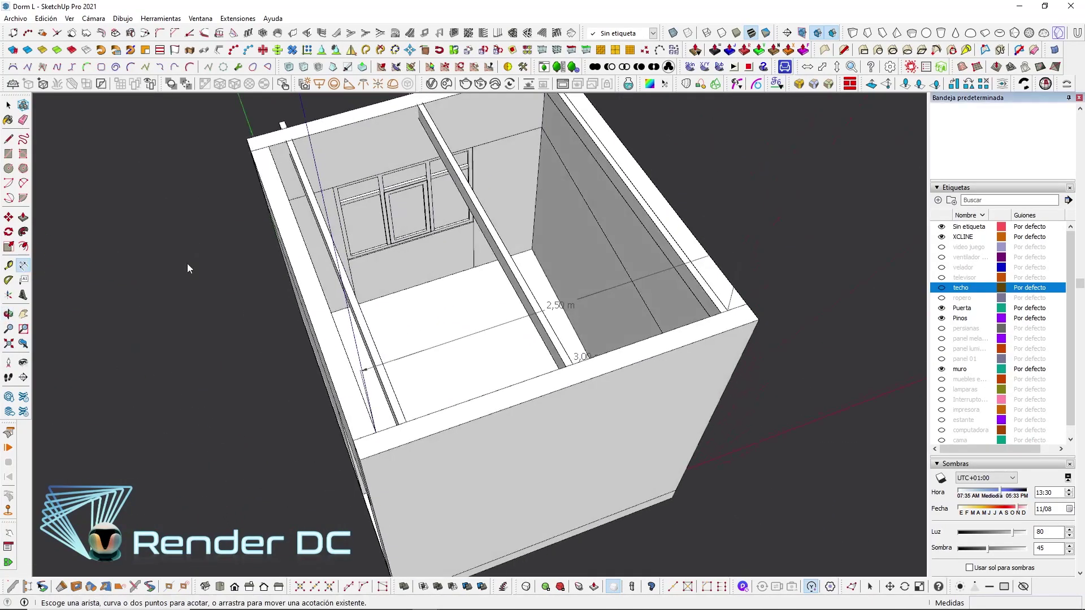
mouse_move(521, 151)
middle_mouse_down()
mouse_move(463, 239)
mouse_move(637, 282)
middle_mouse_up()
scroll(464, 239, "down", 3)
scroll(270, 278, "up", 1)
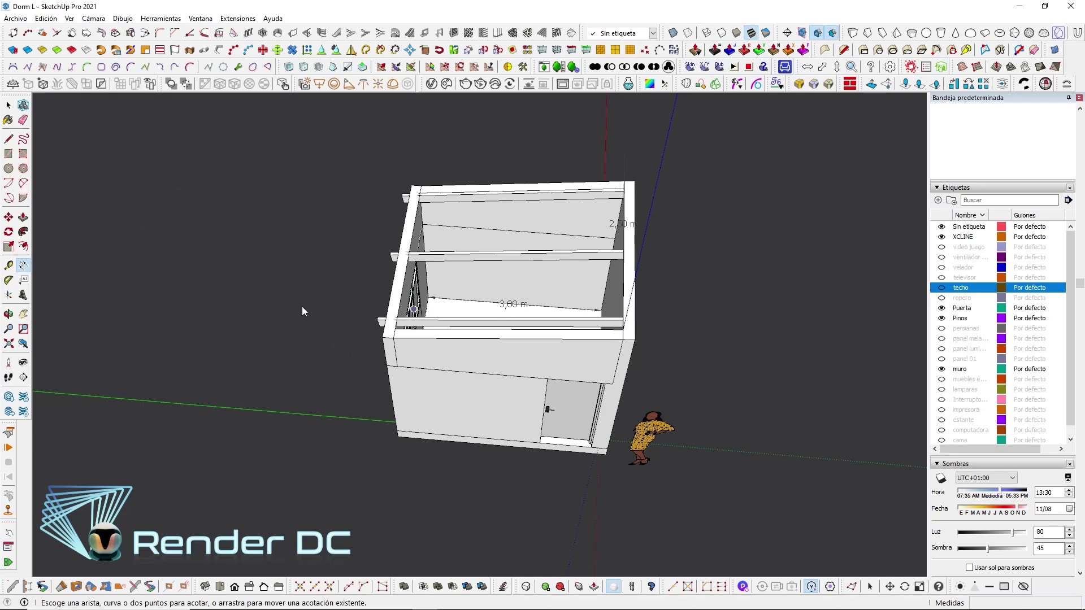
Switch to Select and orbit to a steep corner view above the floor
mouse_move(489, 338)
middle_mouse_down()
mouse_move(478, 391)
mouse_move(514, 307)
mouse_move(611, 298)
mouse_move(594, 412)
mouse_move(611, 359)
middle_mouse_up()
scroll(612, 431, "up", 3)
scroll(480, 433, "down", 2)
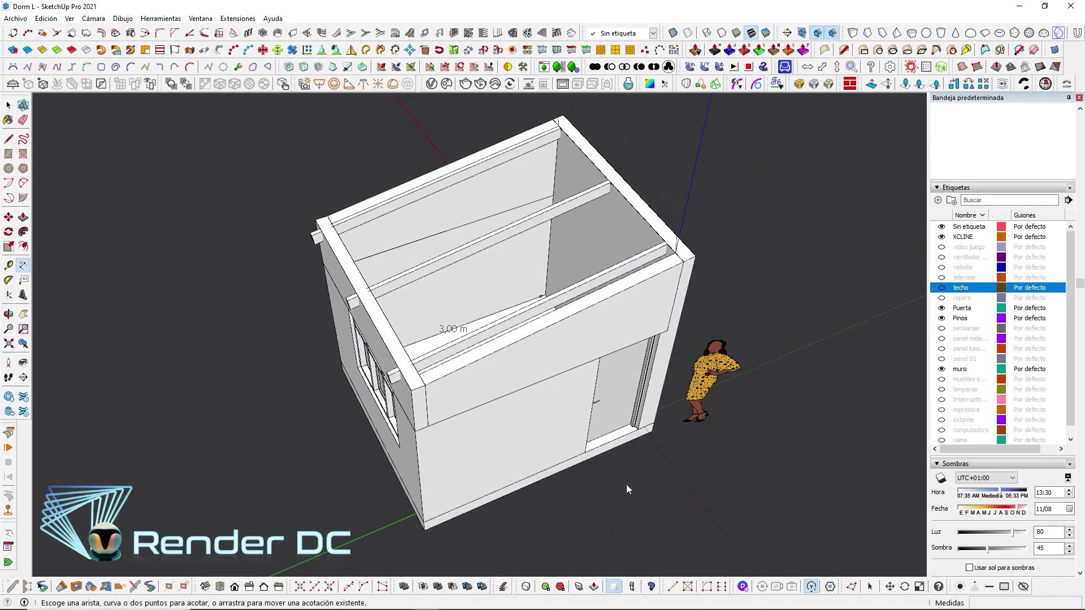
mouse_move(627, 486)
middle_mouse_down()
mouse_move(526, 417)
mouse_move(622, 228)
middle_mouse_up()
middle_click_drag(395, 350, 769, 338)
key("space")
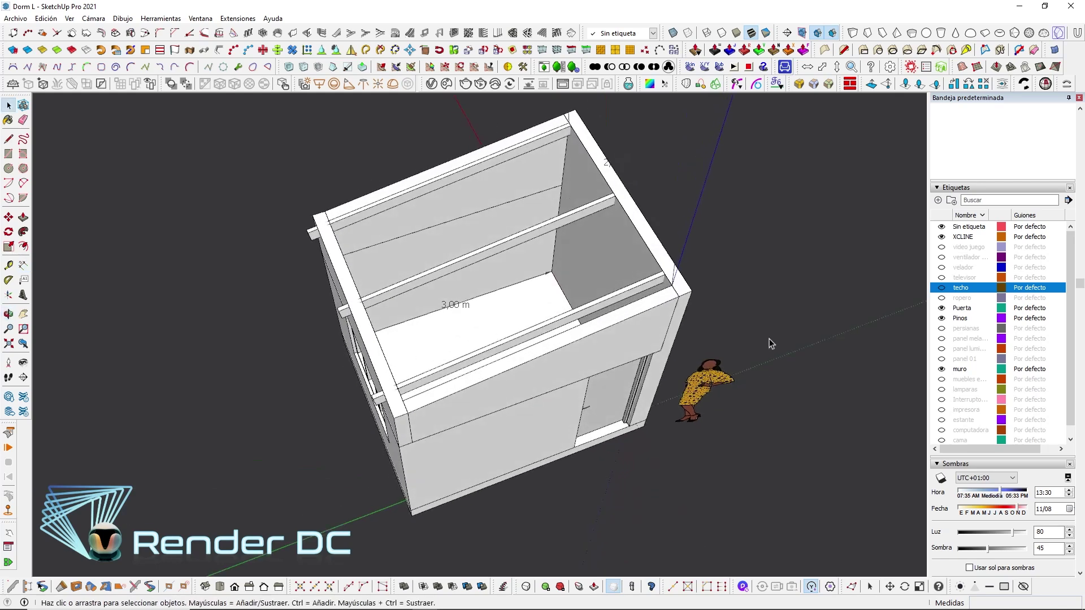
middle_click_drag(599, 306, 540, 396)
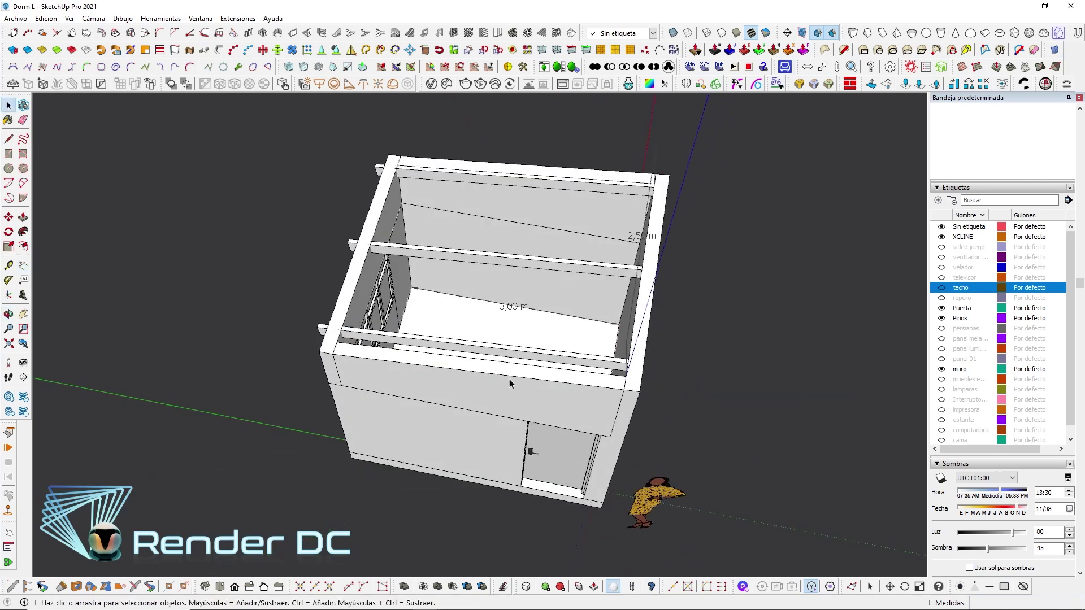
mouse_move(501, 346)
middle_mouse_down()
mouse_move(543, 274)
mouse_move(530, 312)
middle_mouse_up()
scroll(529, 312, "up", 2)
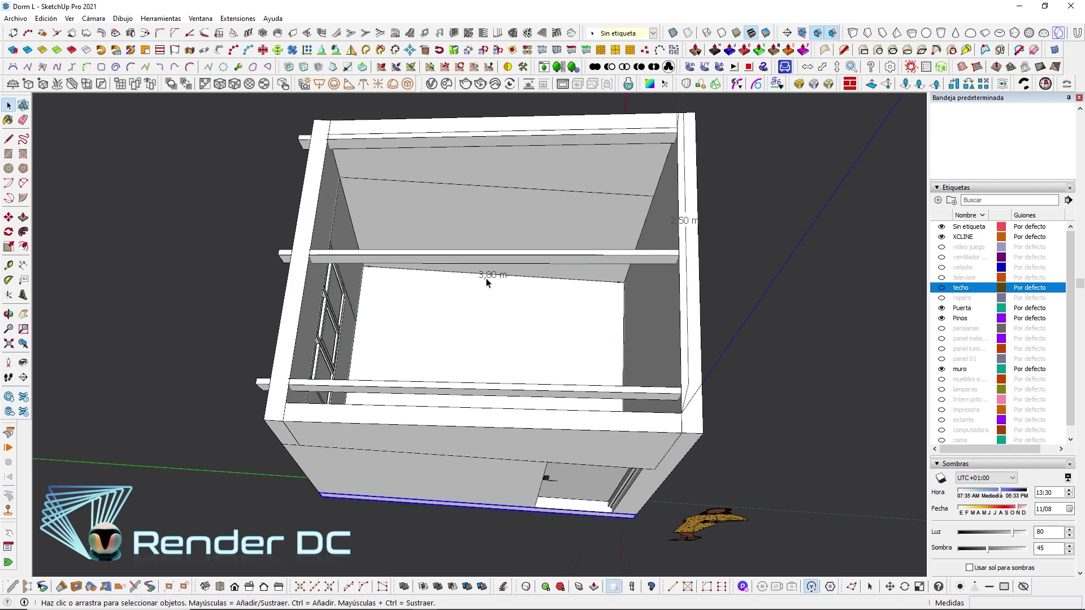
middle_click_drag(486, 283, 382, 349)
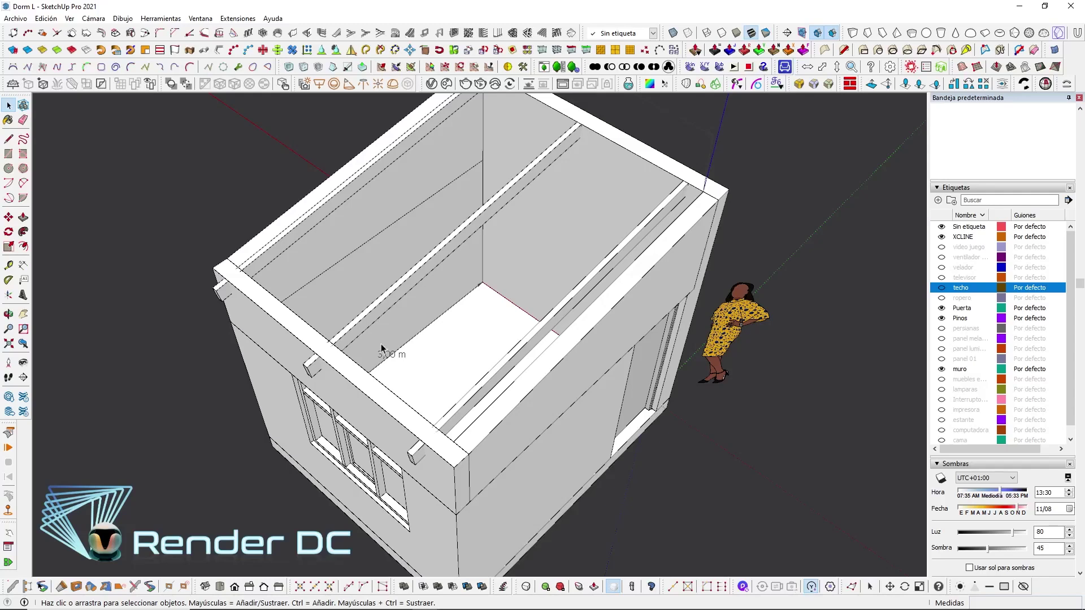
Select the 3,00 m floor dimension and delete it
left_click(405, 357)
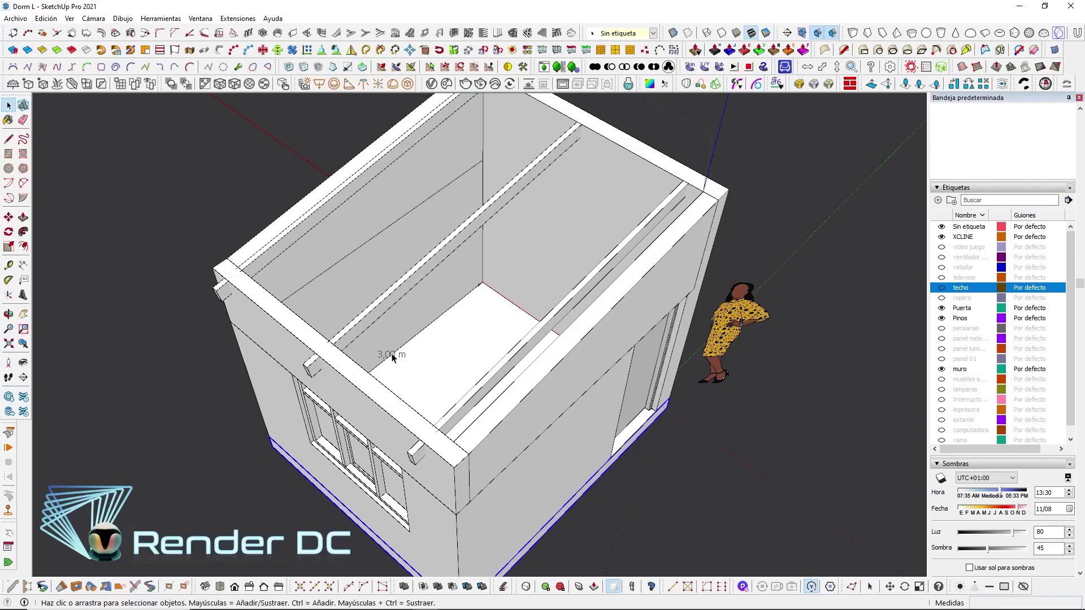
left_click(394, 356)
scroll(469, 365, "down", 2)
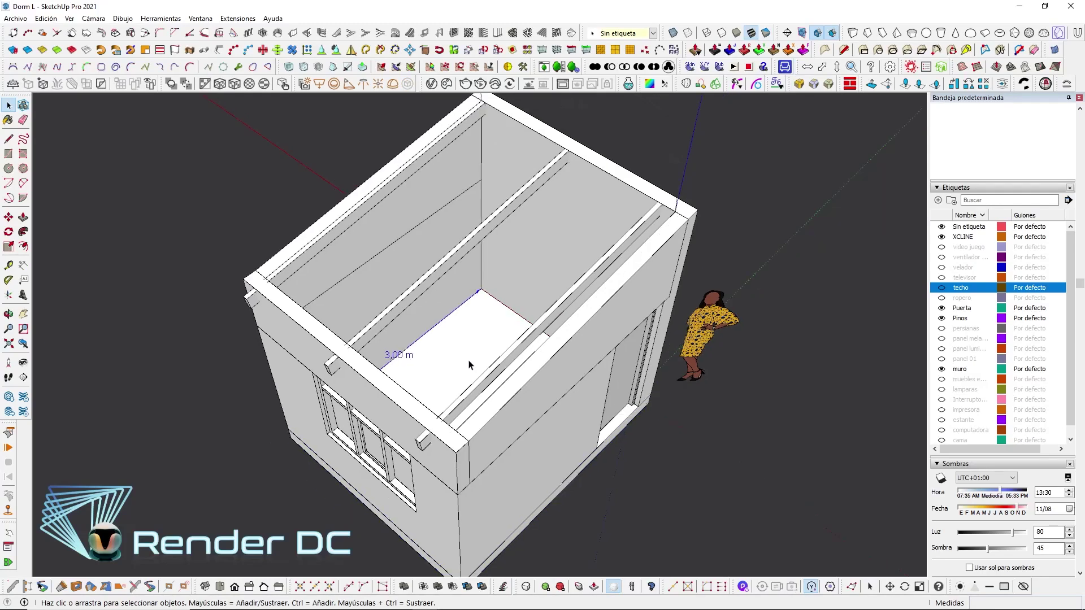
scroll(469, 365, "down", 2)
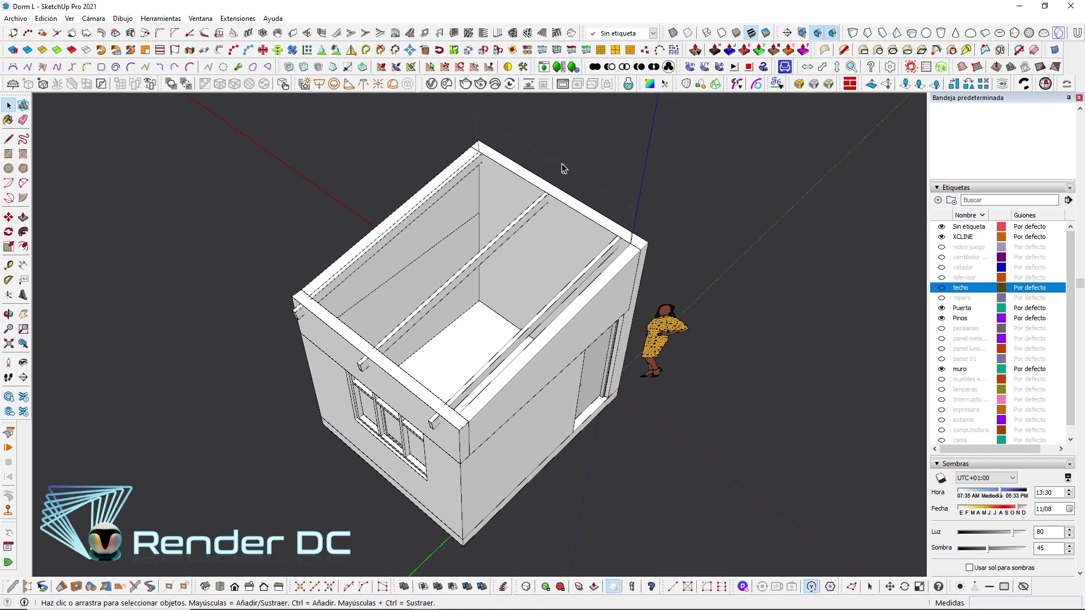
Orbit back around the box to a higher, rotated view
mouse_move(579, 311)
middle_mouse_down()
mouse_move(550, 303)
mouse_move(505, 240)
mouse_move(492, 290)
mouse_move(562, 243)
middle_mouse_up()
scroll(492, 291, "up", 3)
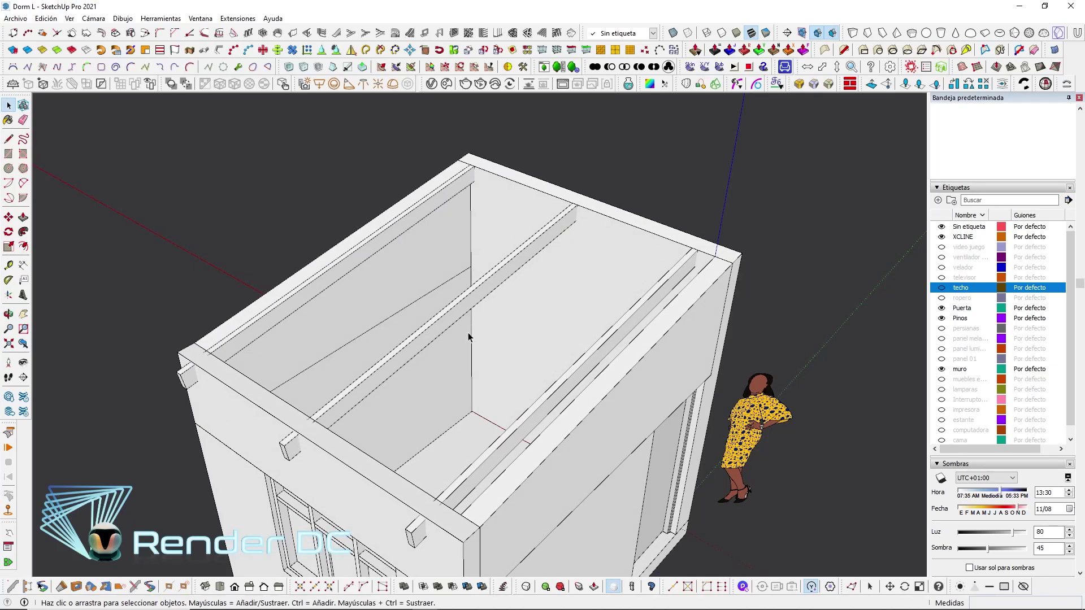
mouse_move(467, 337)
middle_mouse_down()
mouse_move(460, 252)
mouse_move(330, 282)
middle_mouse_up()
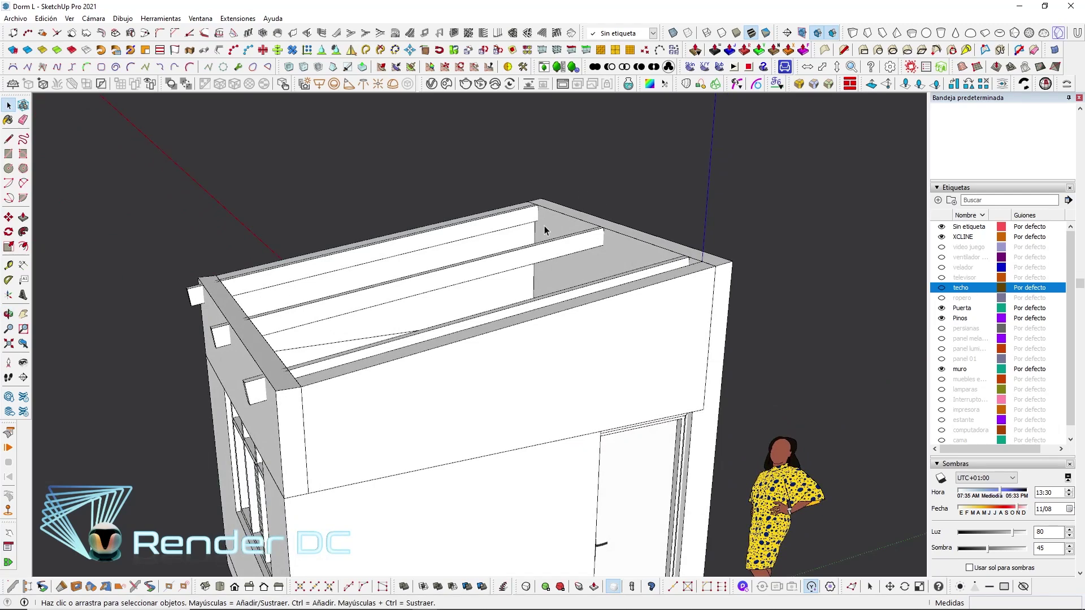
mouse_move(522, 265)
middle_mouse_down()
mouse_move(460, 315)
mouse_move(257, 310)
middle_mouse_up()
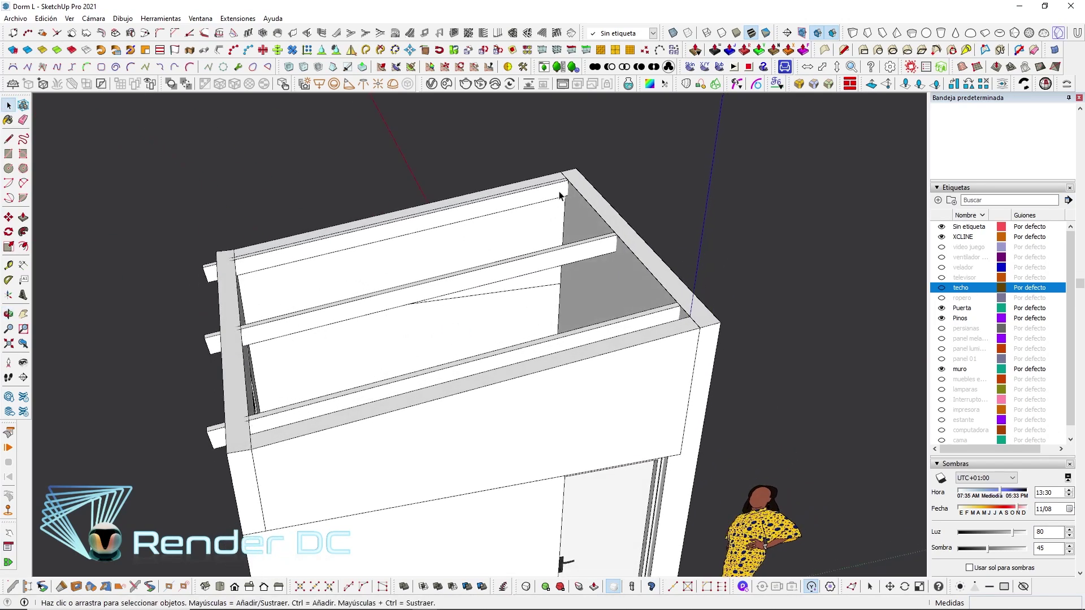
mouse_move(547, 304)
middle_mouse_down()
mouse_move(735, 317)
mouse_move(295, 157)
middle_mouse_up()
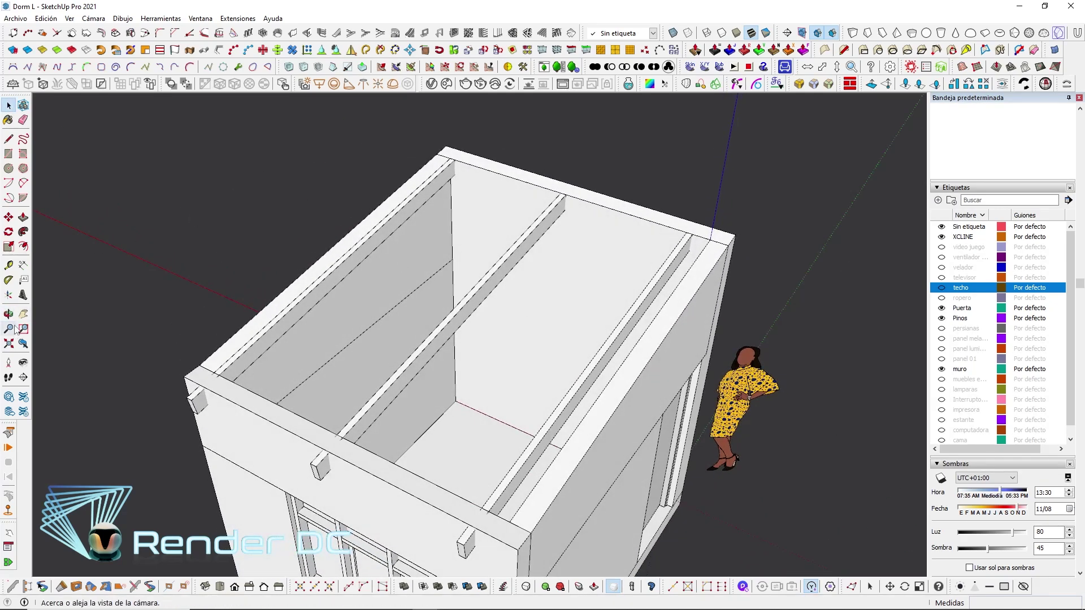
Measure the 2,60 m wall height from the inner floor corner to the top corner
left_click(25, 266)
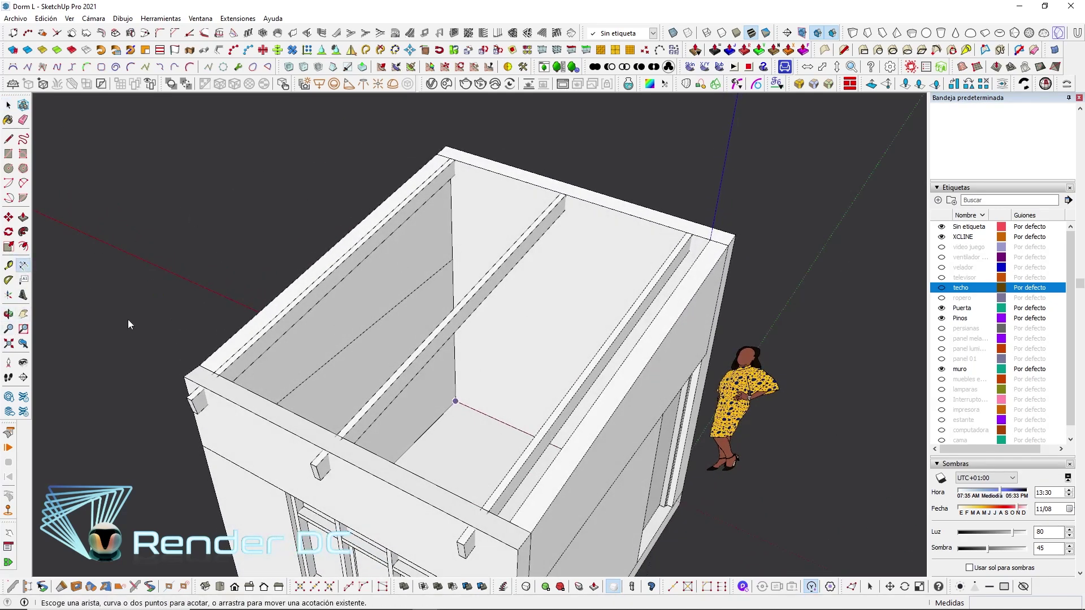
left_click(455, 401)
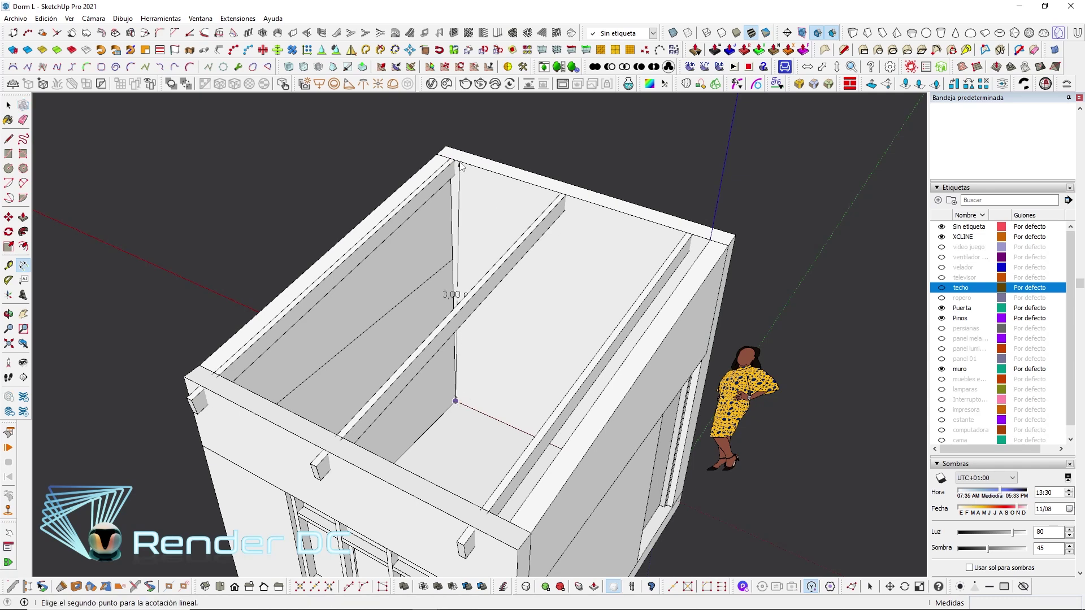
key("Escape")
mouse_move(559, 300)
middle_mouse_down()
mouse_move(397, 324)
mouse_move(416, 305)
middle_mouse_up()
left_click(420, 319)
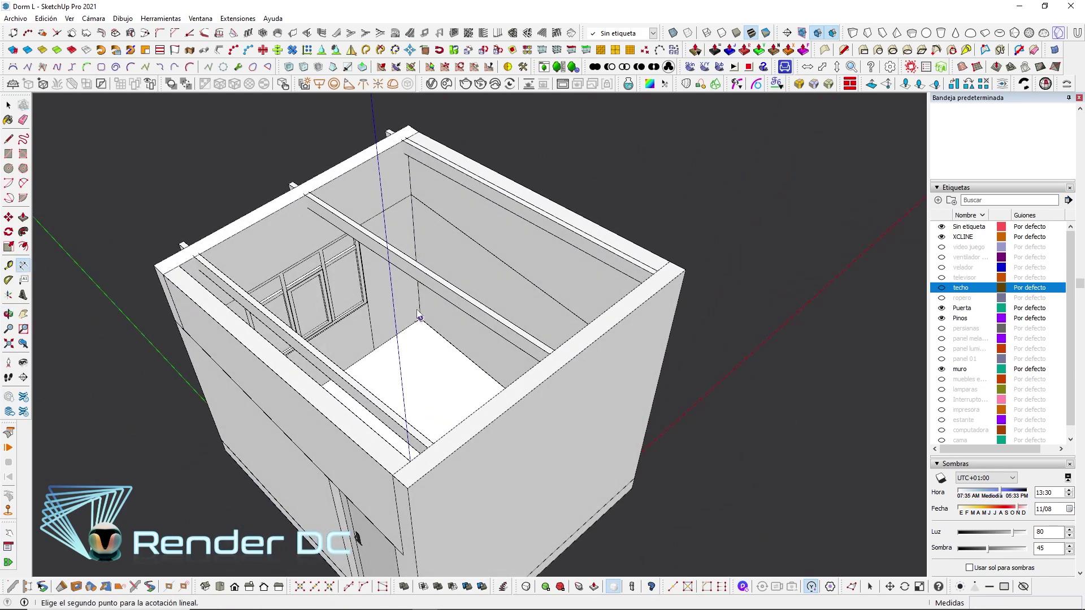
left_click(409, 139)
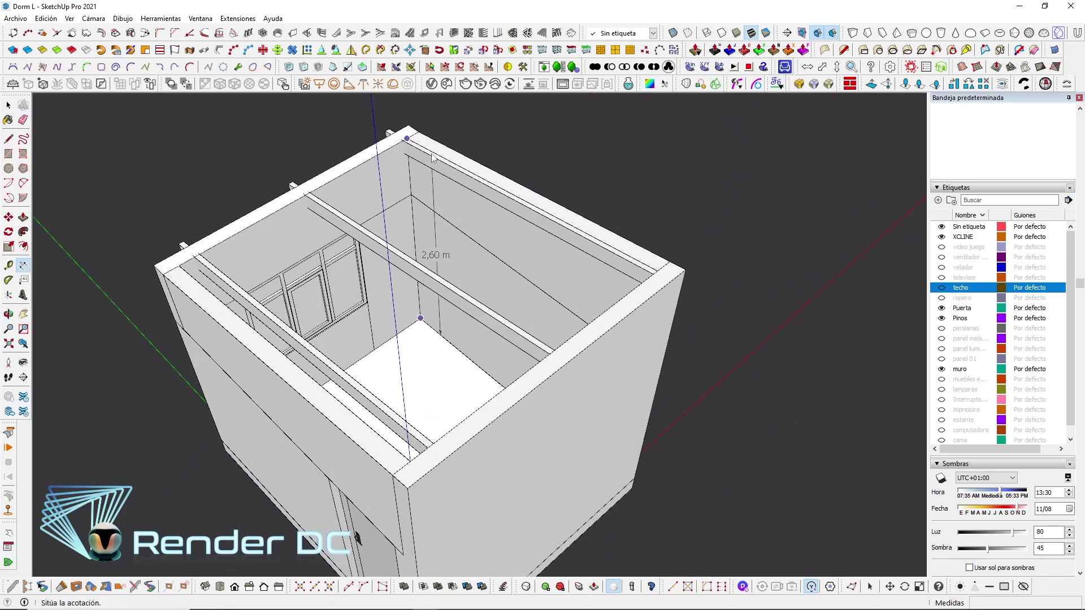
left_click(432, 158)
key("space")
middle_click_drag(432, 158, 484, 235)
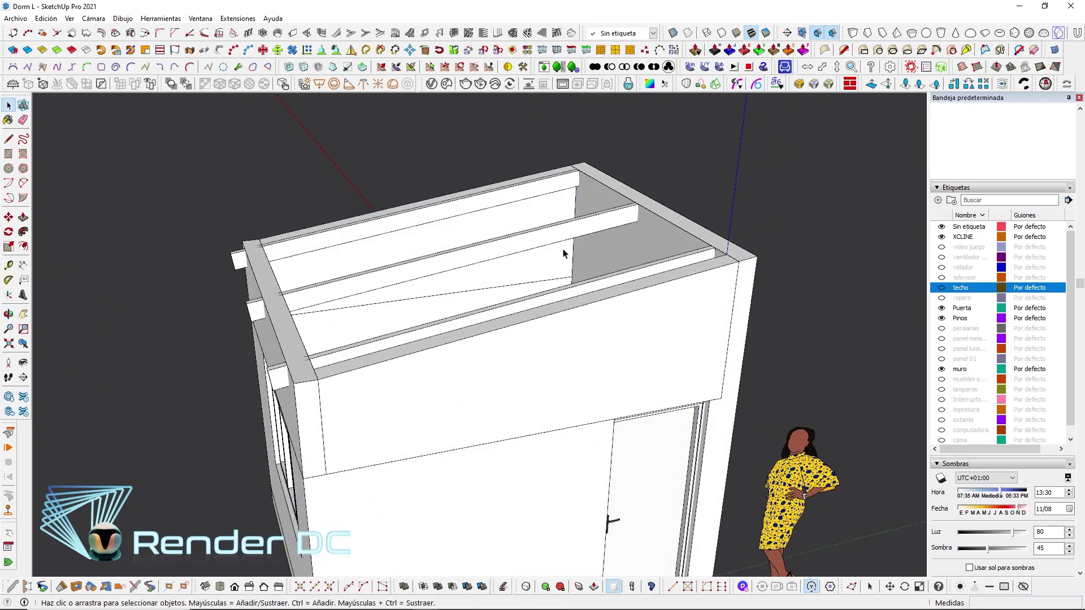
Orbit and zoom around the roofless room, viewing it from above and from the window side
mouse_move(564, 253)
middle_mouse_down()
mouse_move(668, 298)
mouse_move(645, 301)
middle_mouse_up()
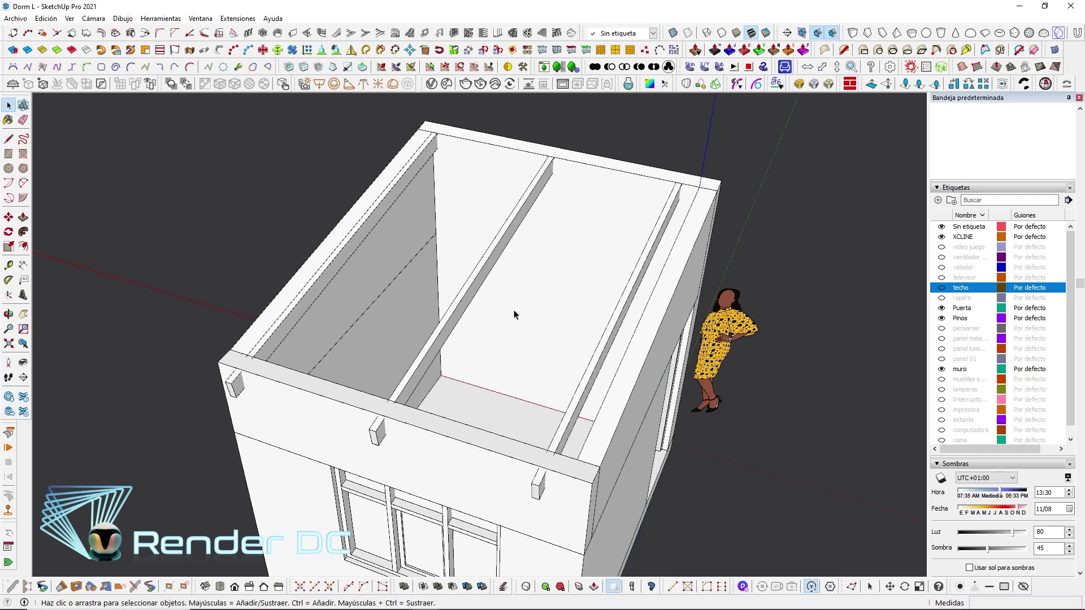
mouse_move(514, 315)
middle_mouse_down()
mouse_move(596, 368)
mouse_move(508, 310)
mouse_move(537, 363)
mouse_move(578, 403)
middle_mouse_up()
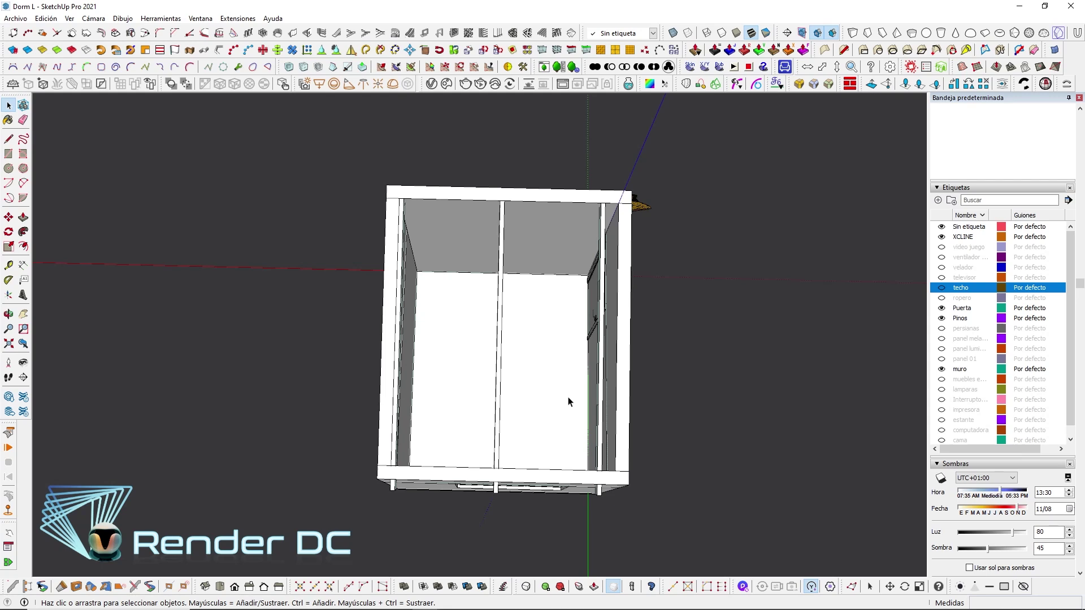
middle_click_drag(605, 392, 612, 419)
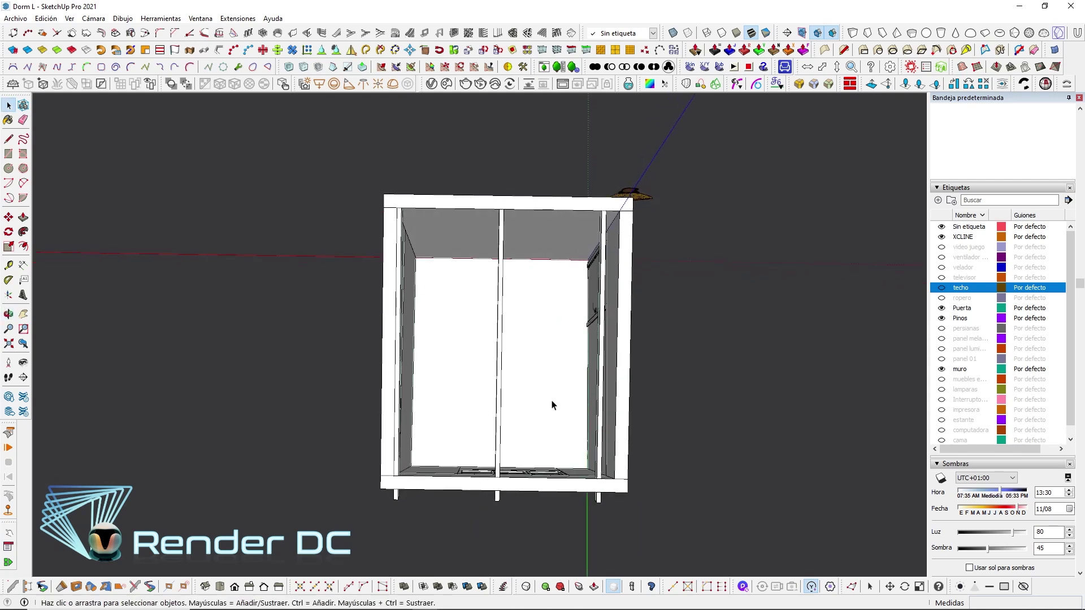
scroll(552, 405, "up", 2)
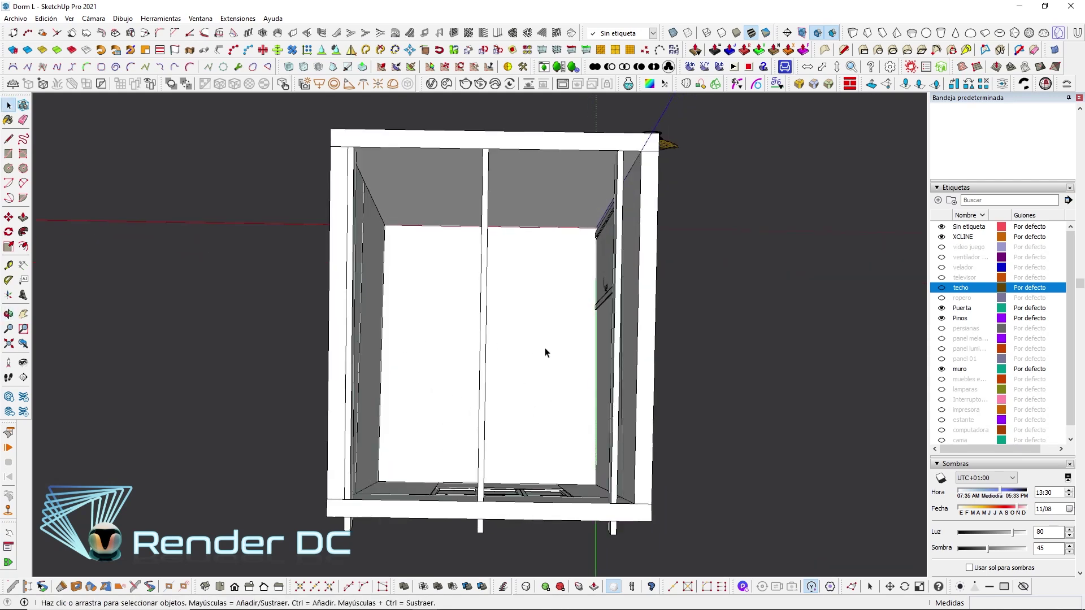
mouse_move(538, 320)
middle_mouse_down()
mouse_move(541, 255)
mouse_move(666, 238)
mouse_move(719, 253)
mouse_move(730, 145)
mouse_move(678, 213)
mouse_move(596, 226)
middle_mouse_up()
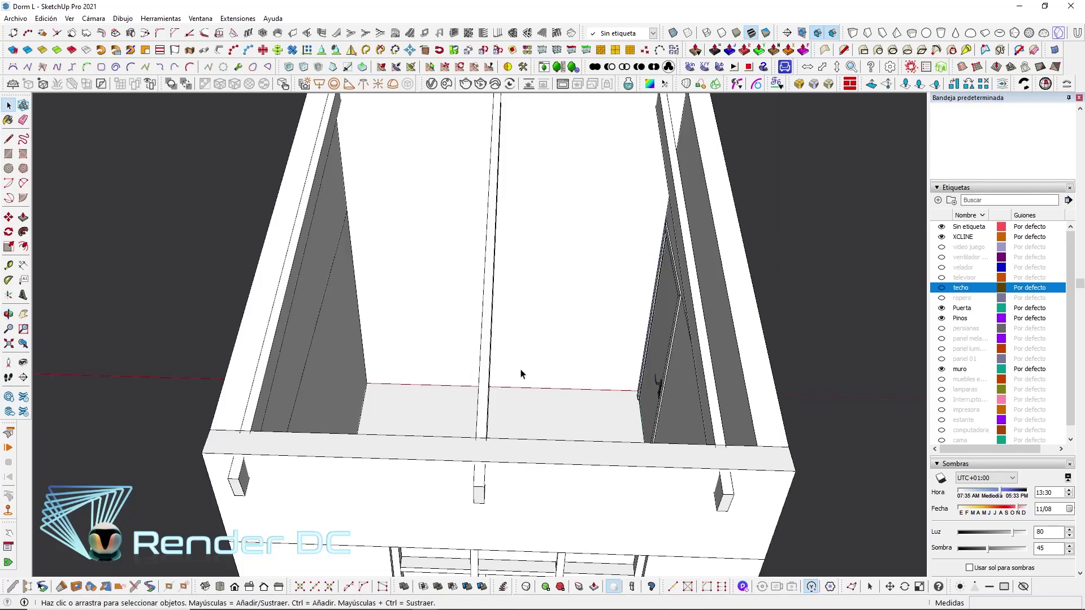
middle_click_drag(598, 385, 576, 394)
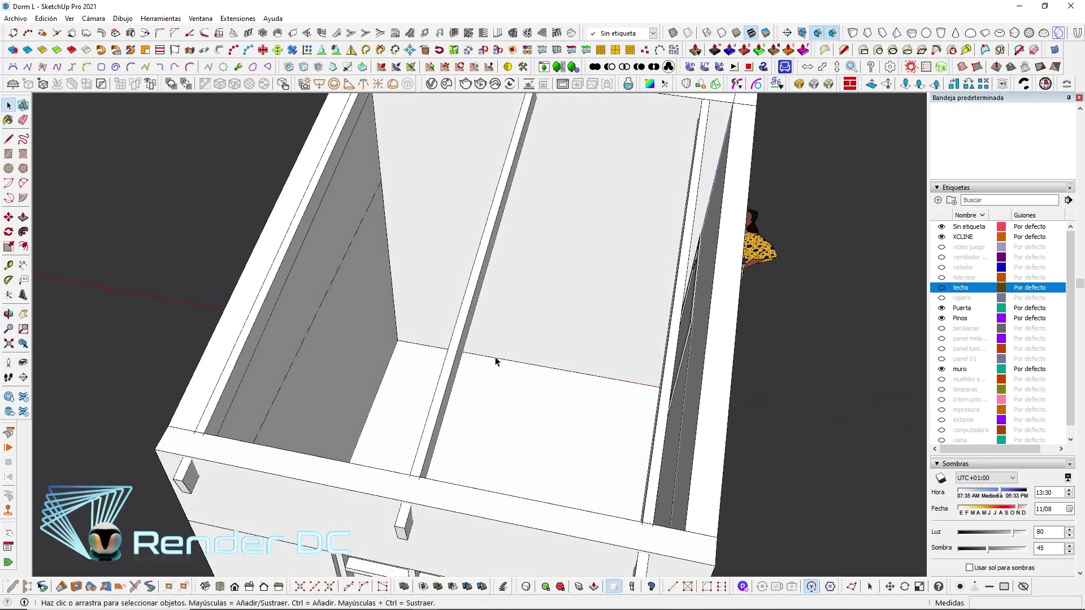
mouse_move(512, 322)
middle_mouse_down()
mouse_move(580, 310)
mouse_move(225, 373)
middle_mouse_up()
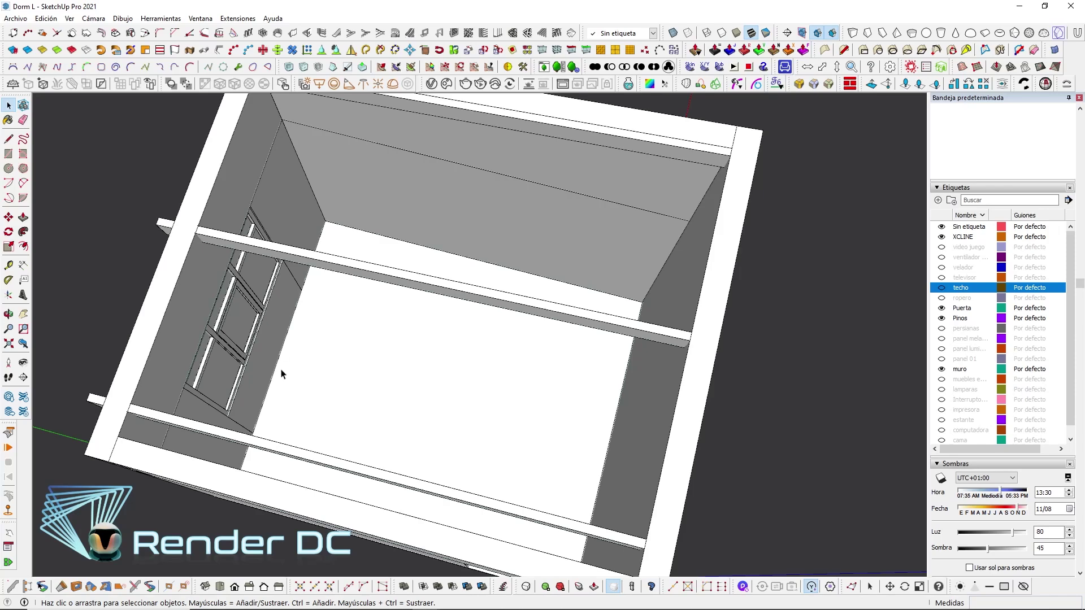
mouse_move(338, 387)
middle_mouse_down()
mouse_move(545, 310)
mouse_move(549, 318)
middle_mouse_up()
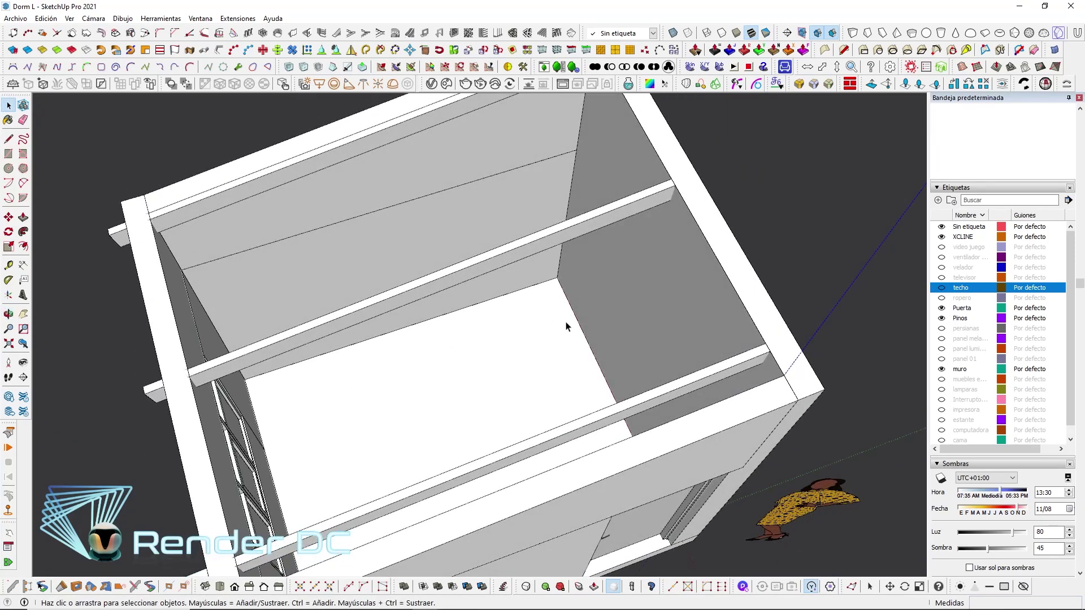
mouse_move(561, 346)
middle_mouse_down()
mouse_move(635, 286)
mouse_move(804, 201)
middle_mouse_up()
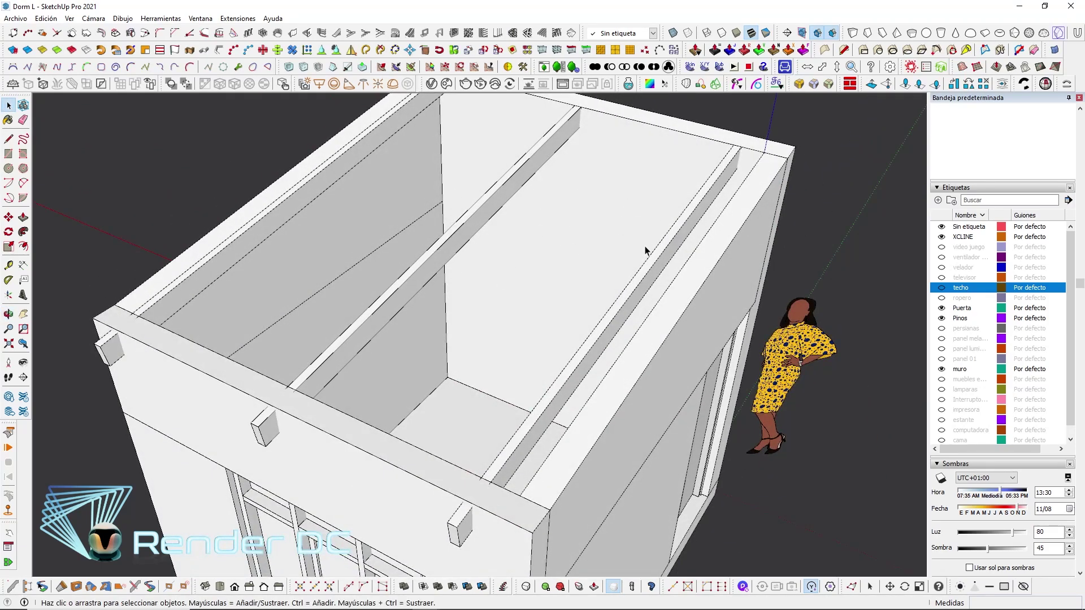
mouse_move(537, 273)
middle_mouse_down()
mouse_move(569, 255)
mouse_move(327, 302)
middle_mouse_up()
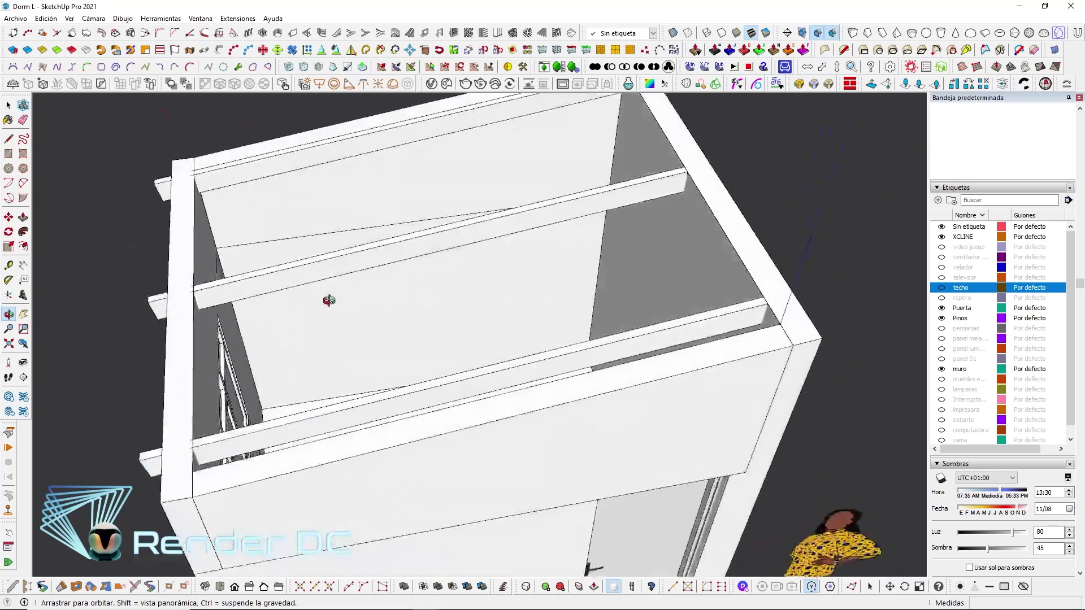
mouse_move(618, 318)
middle_mouse_down()
mouse_move(586, 262)
mouse_move(671, 317)
middle_mouse_up()
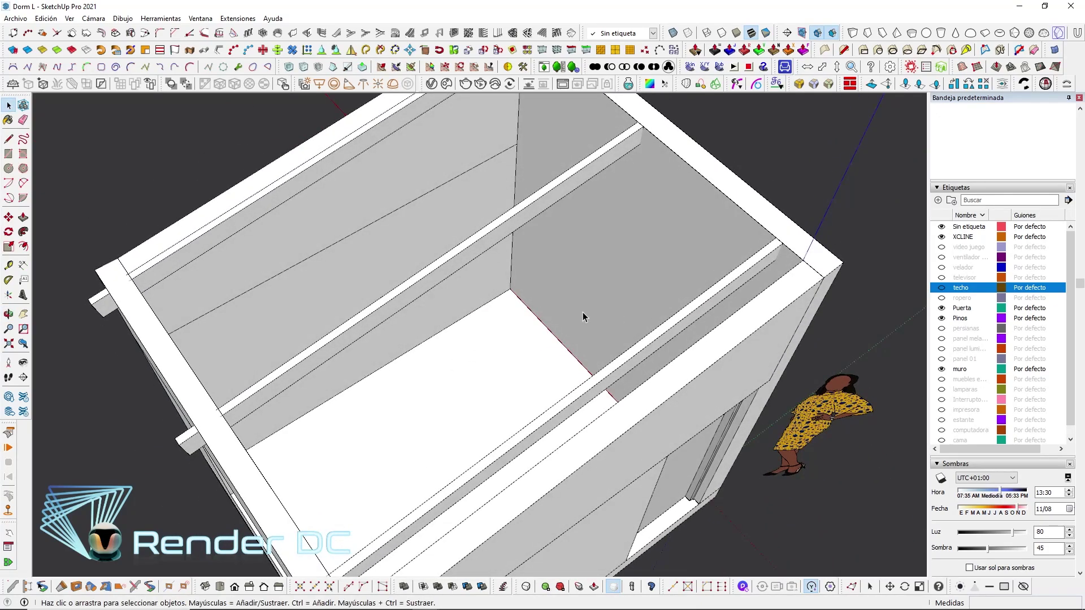
mouse_move(583, 312)
middle_mouse_down()
mouse_move(734, 249)
mouse_move(530, 207)
middle_mouse_up()
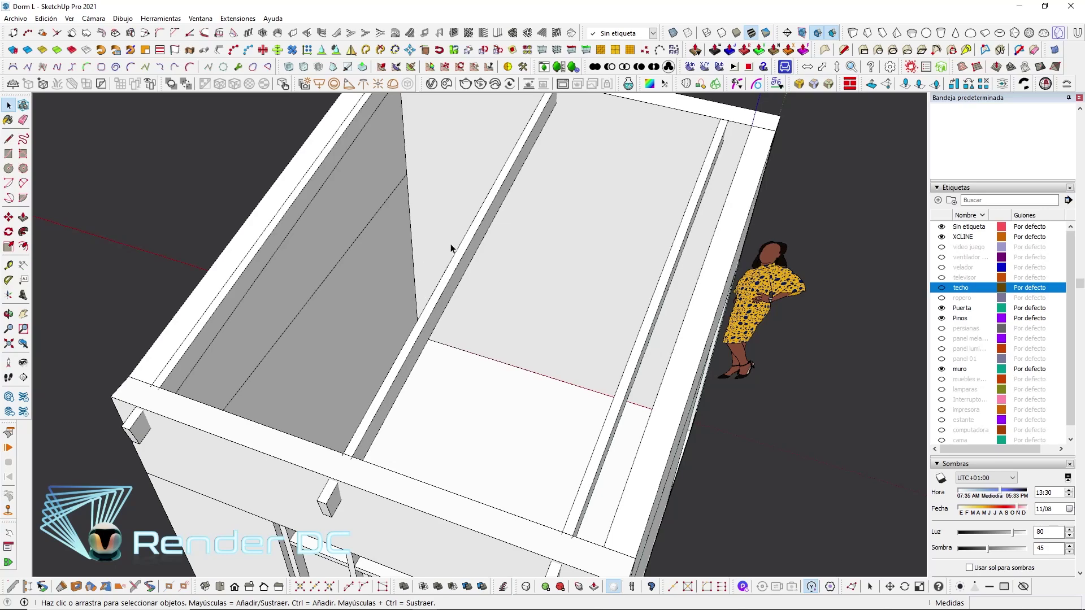
middle_click_drag(451, 245, 508, 120)
mouse_move(509, 378)
middle_mouse_down()
mouse_move(596, 252)
mouse_move(554, 310)
mouse_move(547, 146)
middle_mouse_up()
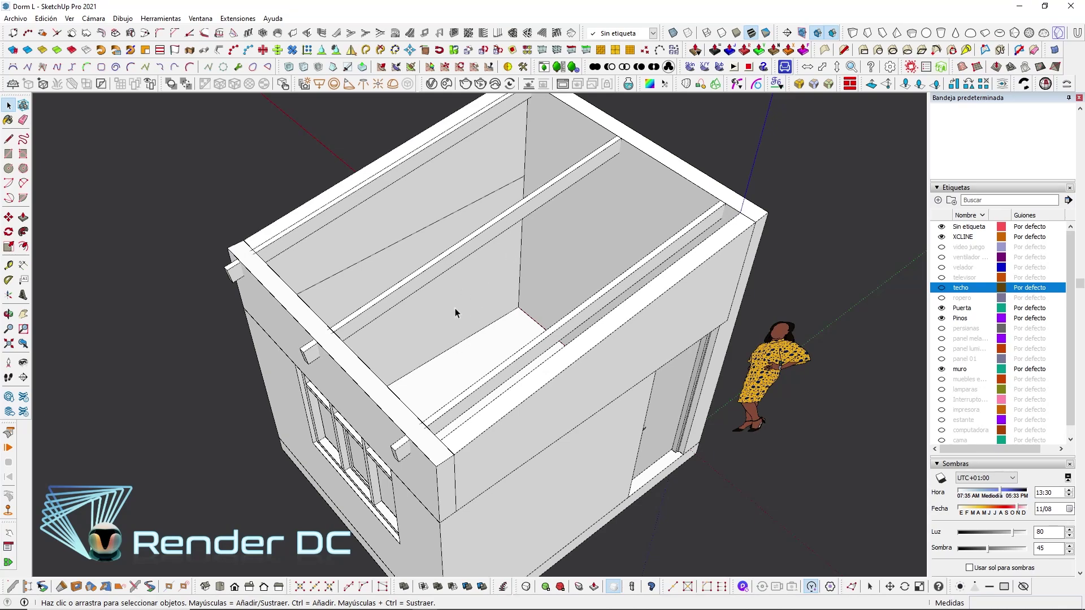
middle_click_drag(546, 212, 642, 310)
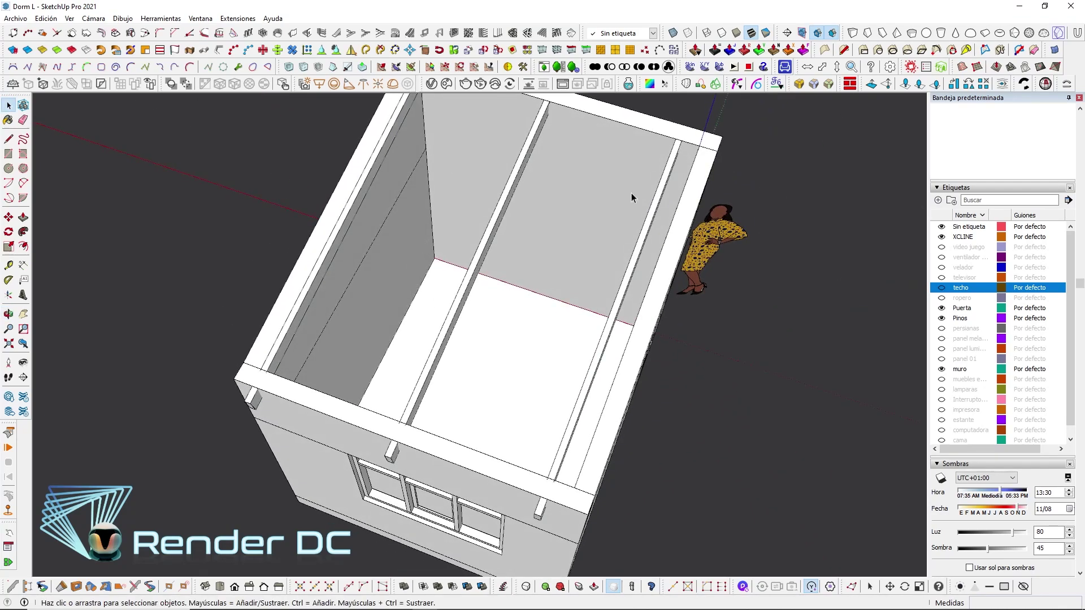
mouse_move(428, 166)
middle_mouse_down()
mouse_move(598, 272)
mouse_move(372, 199)
mouse_move(345, 263)
middle_mouse_up()
mouse_move(523, 281)
middle_mouse_down()
mouse_move(356, 359)
mouse_move(572, 314)
mouse_move(516, 222)
mouse_move(453, 266)
mouse_move(660, 291)
mouse_move(452, 281)
mouse_move(567, 400)
middle_mouse_up()
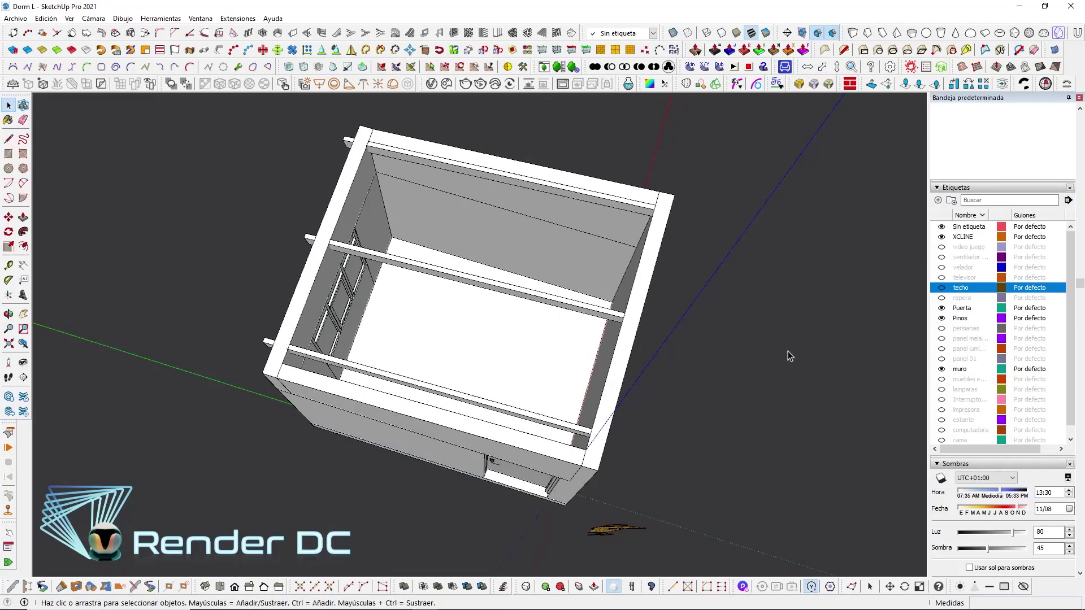
middle_click_drag(590, 353, 474, 289)
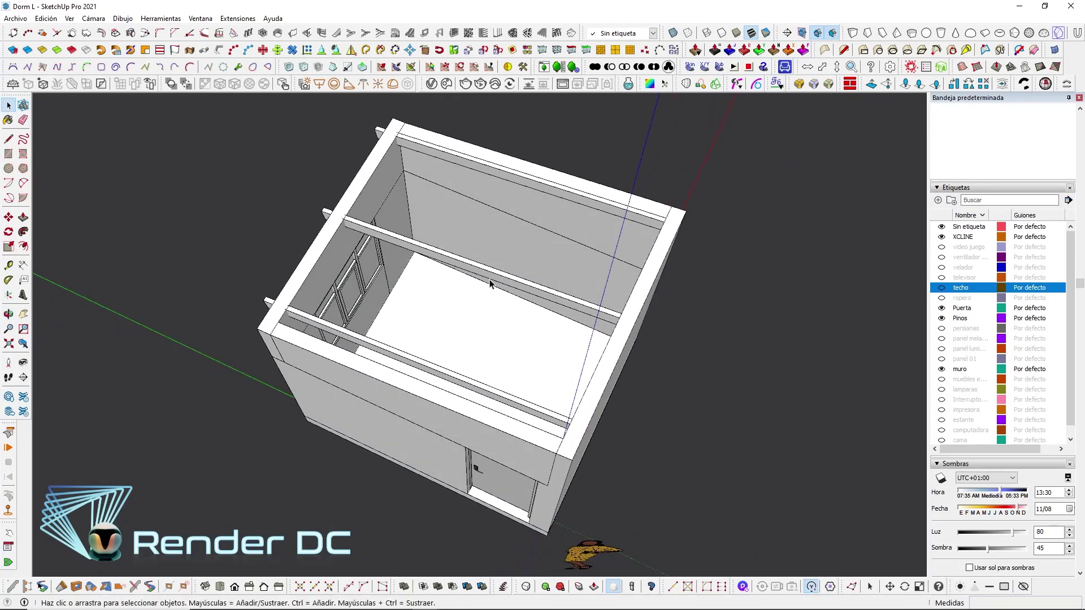
middle_click_drag(476, 295, 564, 264)
scroll(563, 263, "up", 3)
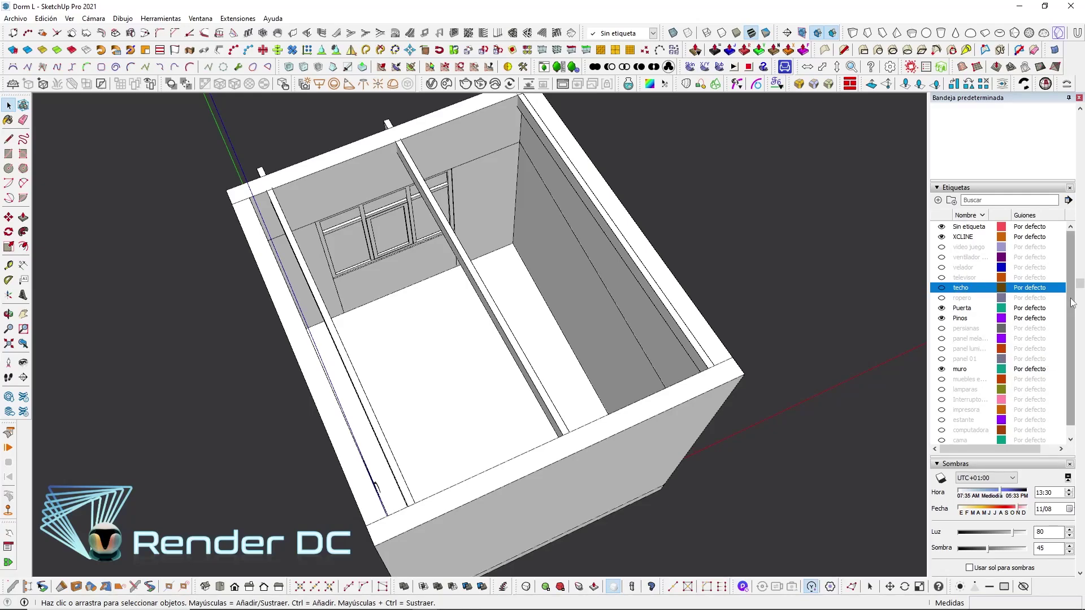
scroll(1011, 370, "down", 1)
Show the 'cama' tag so the bed appears, and orbit over it
left_click(941, 430)
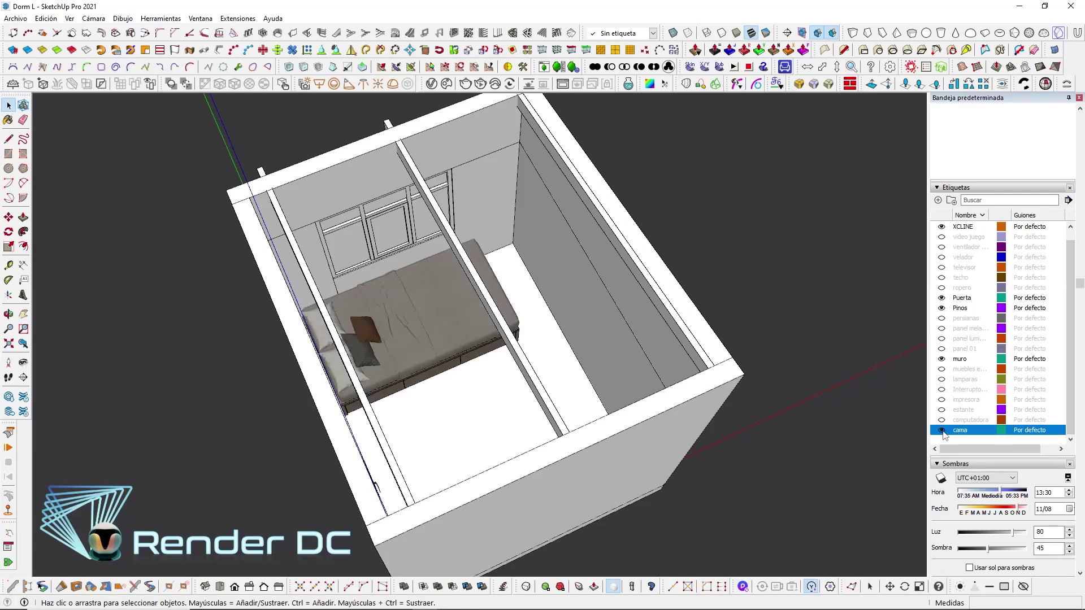
mouse_move(395, 254)
middle_mouse_down()
mouse_move(153, 225)
mouse_move(513, 309)
mouse_move(443, 242)
middle_mouse_up()
scroll(443, 242, "up", 2)
scroll(443, 242, "up", 2)
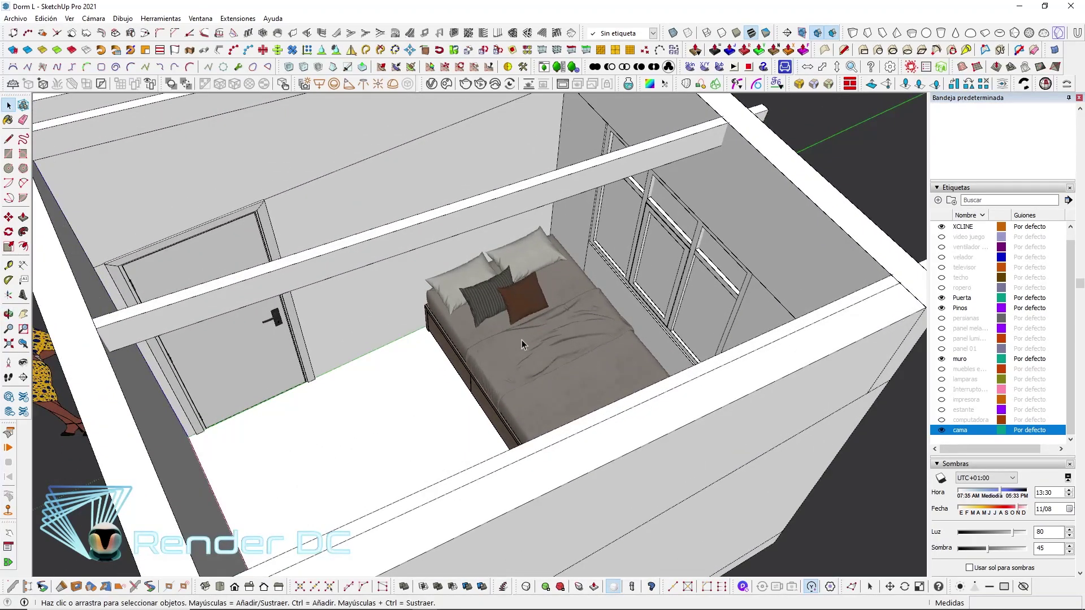
mouse_move(522, 344)
middle_mouse_down()
mouse_move(574, 368)
mouse_move(904, 363)
middle_mouse_up()
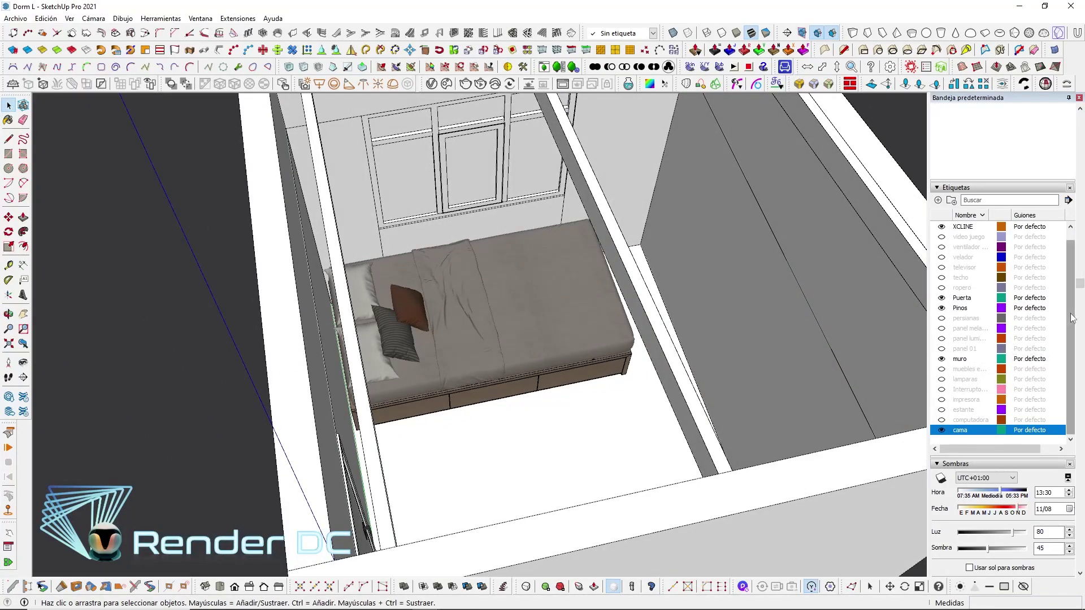
scroll(1072, 318, "up", 1)
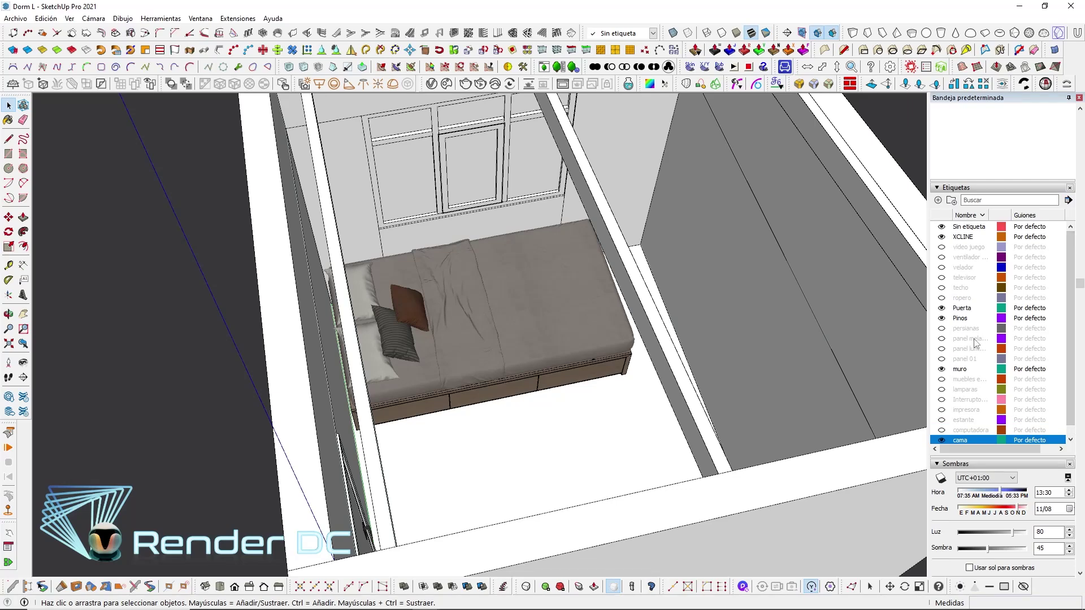
scroll(965, 387, "down", 1)
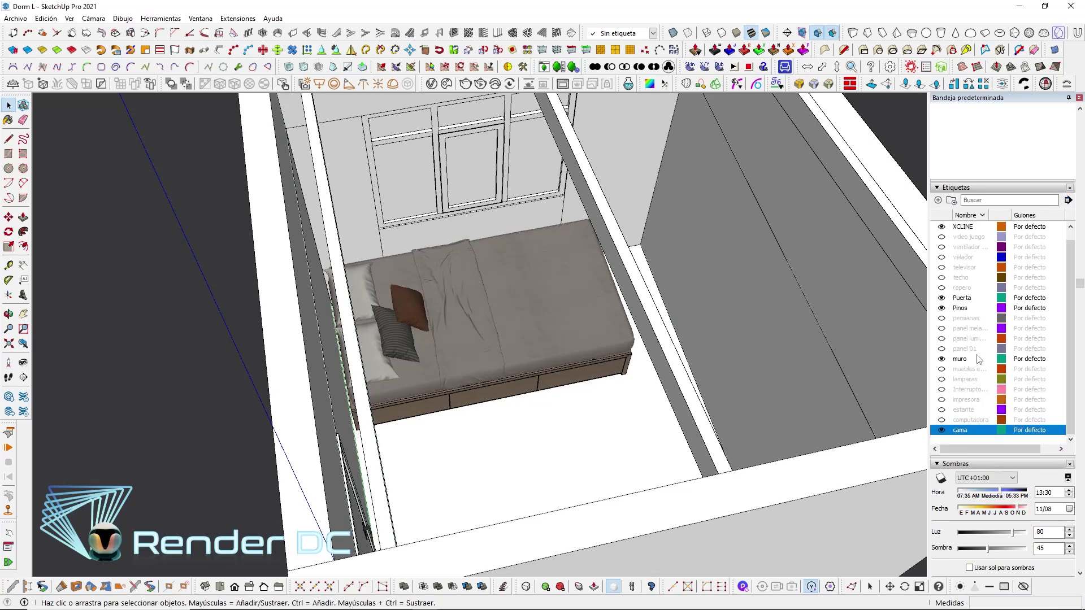
scroll(977, 299, "up", 1)
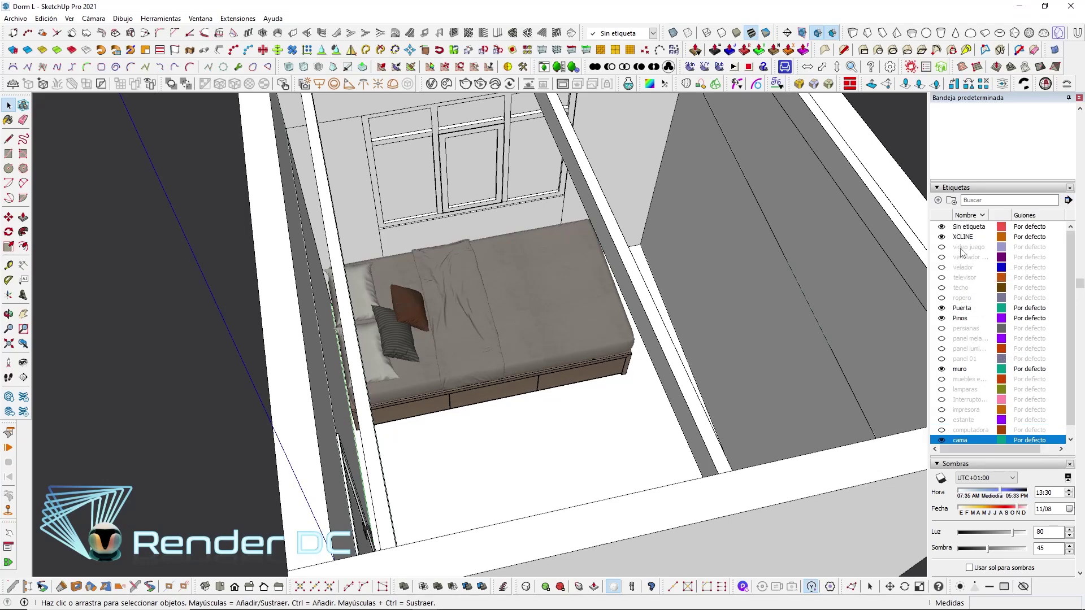
scroll(986, 357, "down", 1)
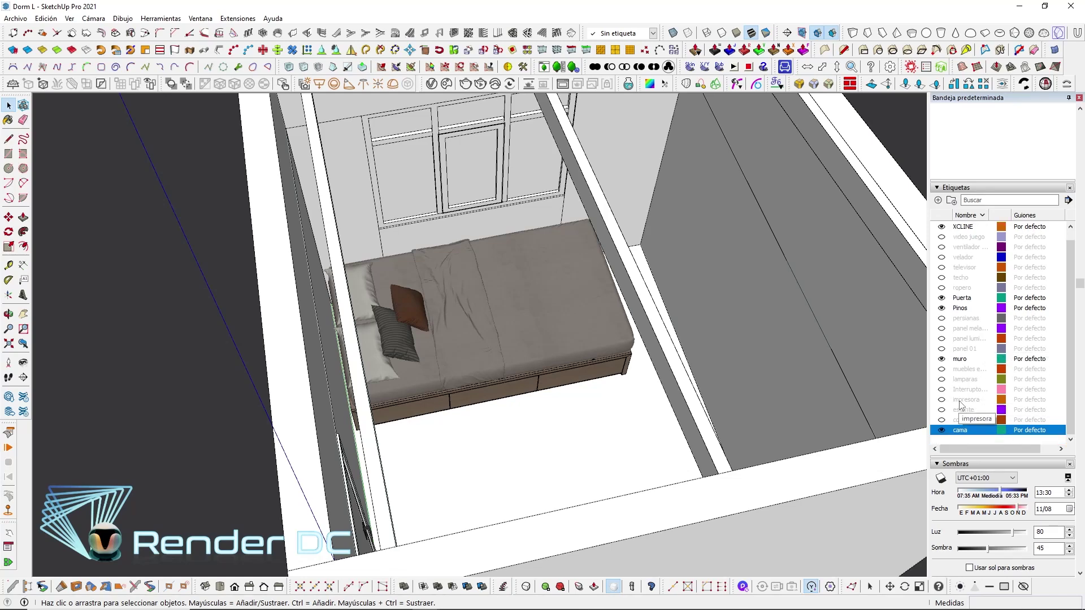
Show the furniture tag so the desk and side cabinet appear
left_click(941, 369)
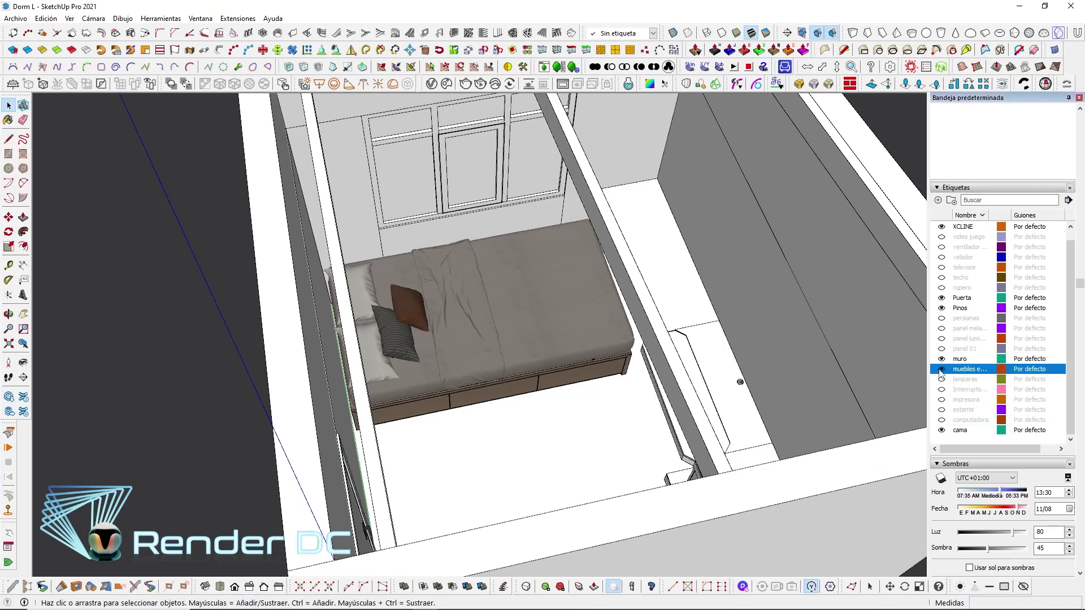
middle_click_drag(740, 362, 742, 333)
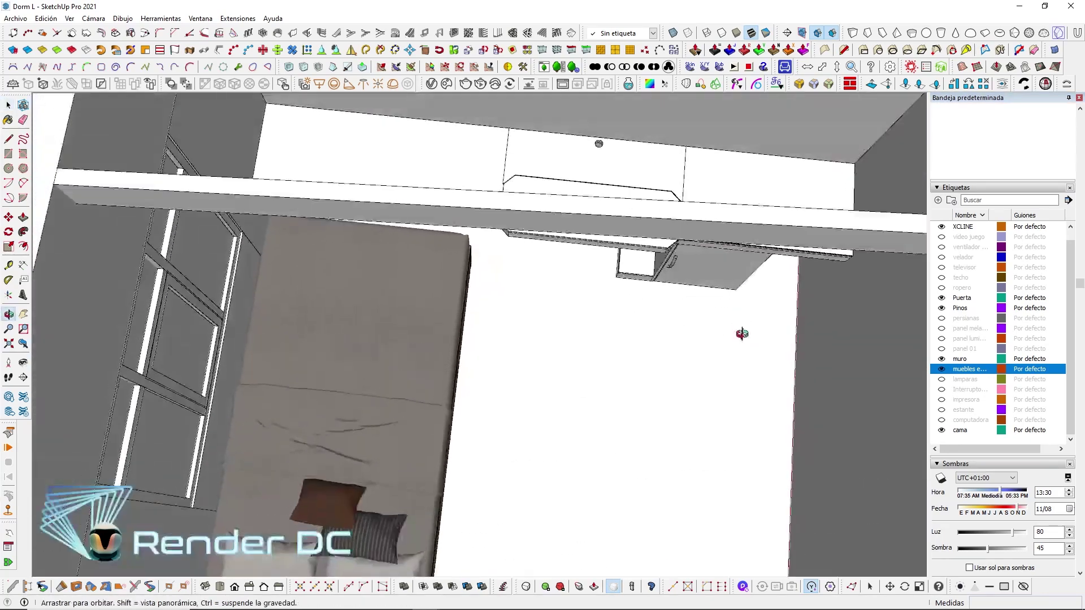
scroll(742, 333, "down", 5)
middle_click_drag(593, 308, 609, 300)
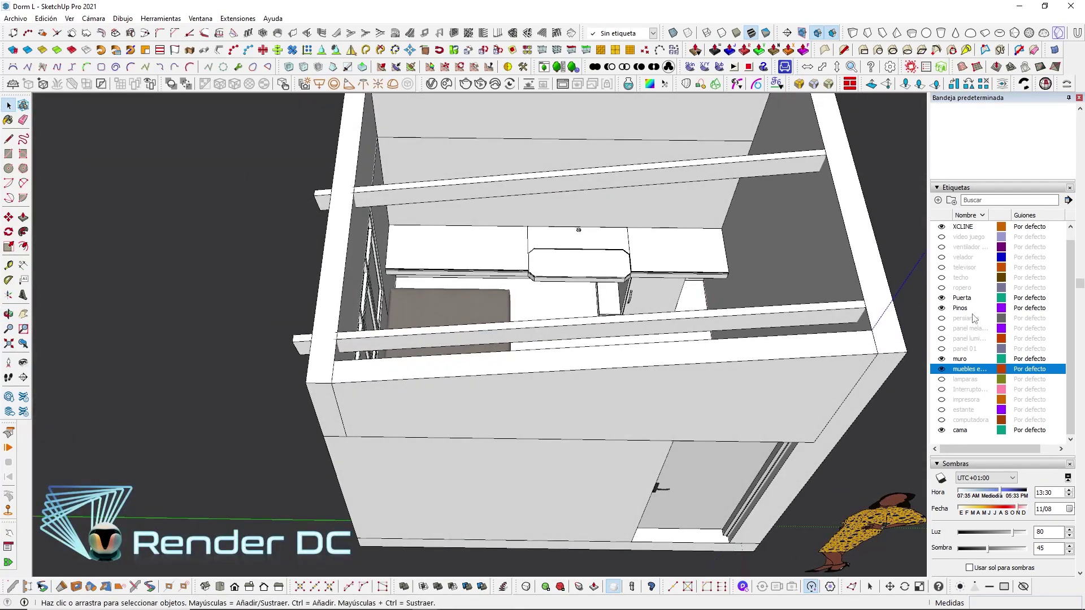
Hide the 'muro' walls and orbit around the desk from the window side
left_click(941, 359)
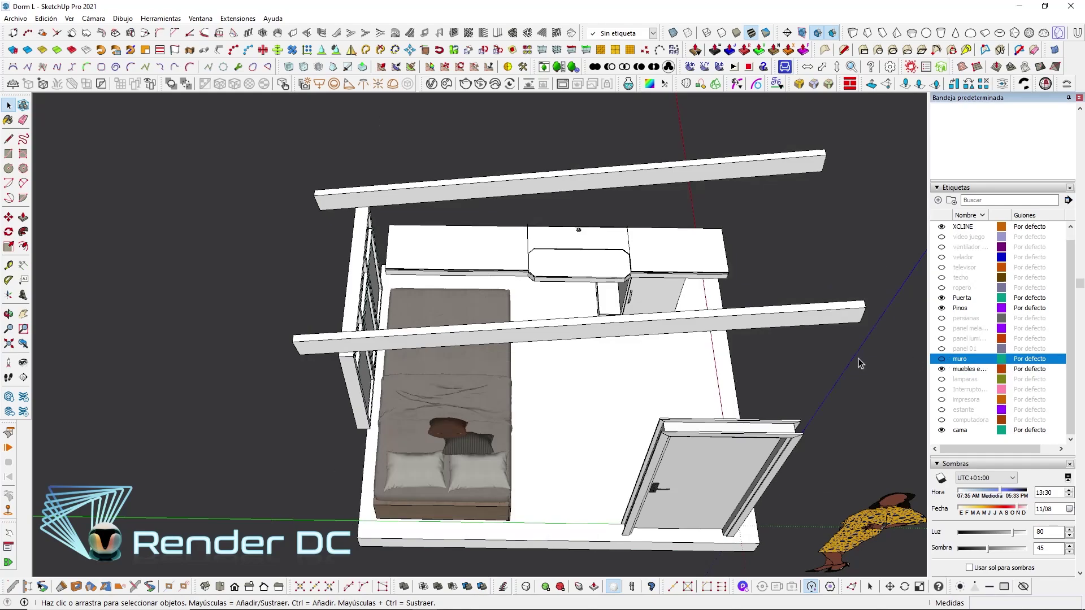
mouse_move(613, 367)
middle_mouse_down()
mouse_move(721, 190)
mouse_move(625, 213)
middle_mouse_up()
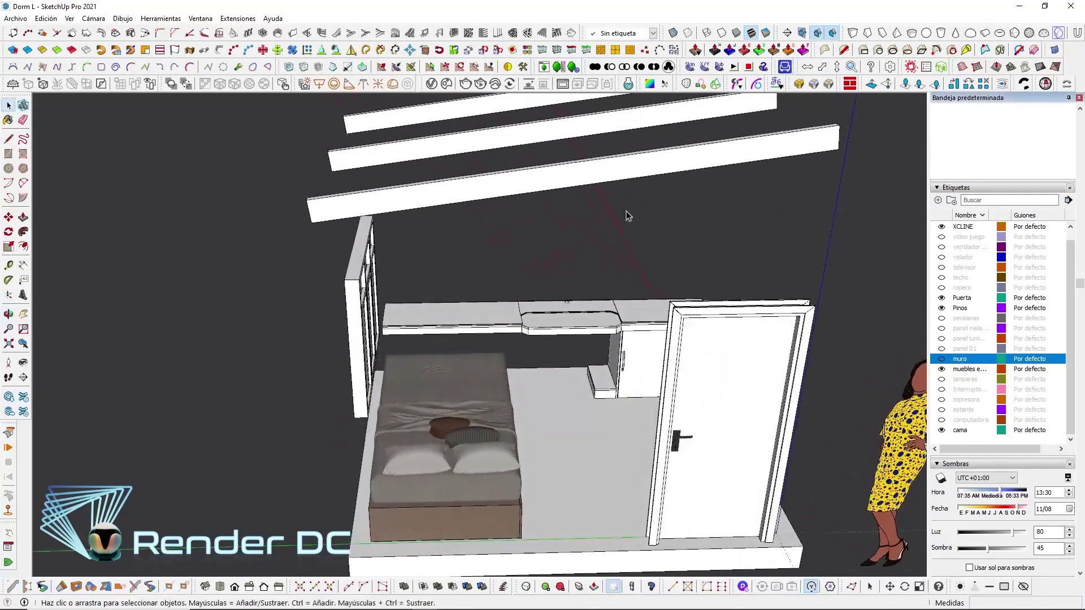
scroll(508, 339, "up", 3)
scroll(486, 316, "up", 3)
scroll(421, 292, "up", 4)
mouse_move(421, 292)
middle_mouse_down()
mouse_move(637, 317)
mouse_move(555, 319)
middle_mouse_up()
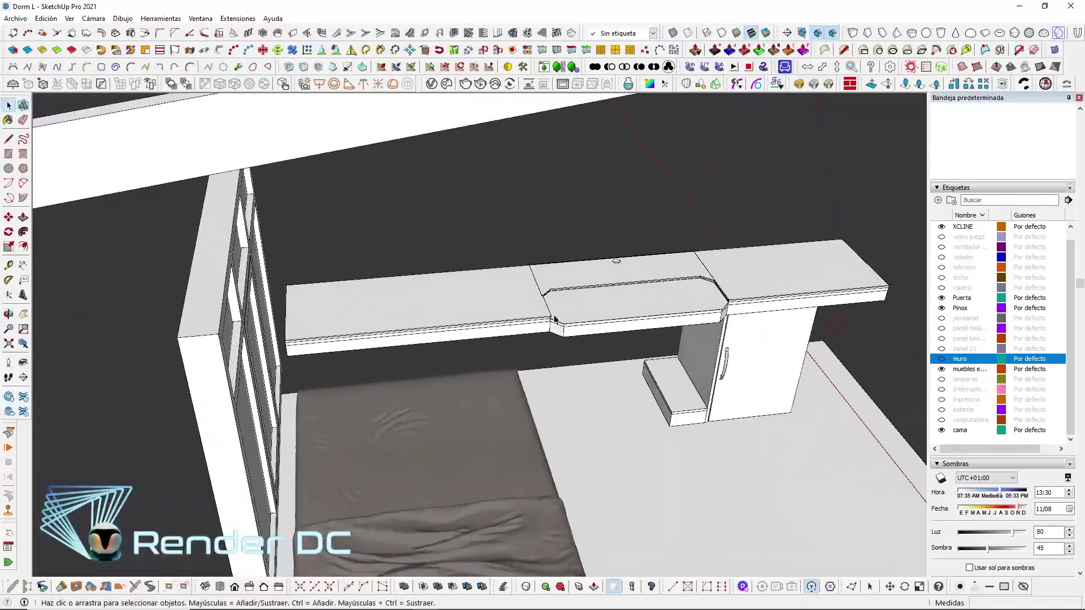
mouse_move(760, 232)
middle_mouse_down()
mouse_move(995, 332)
mouse_move(562, 345)
mouse_move(738, 355)
mouse_move(890, 338)
middle_mouse_up()
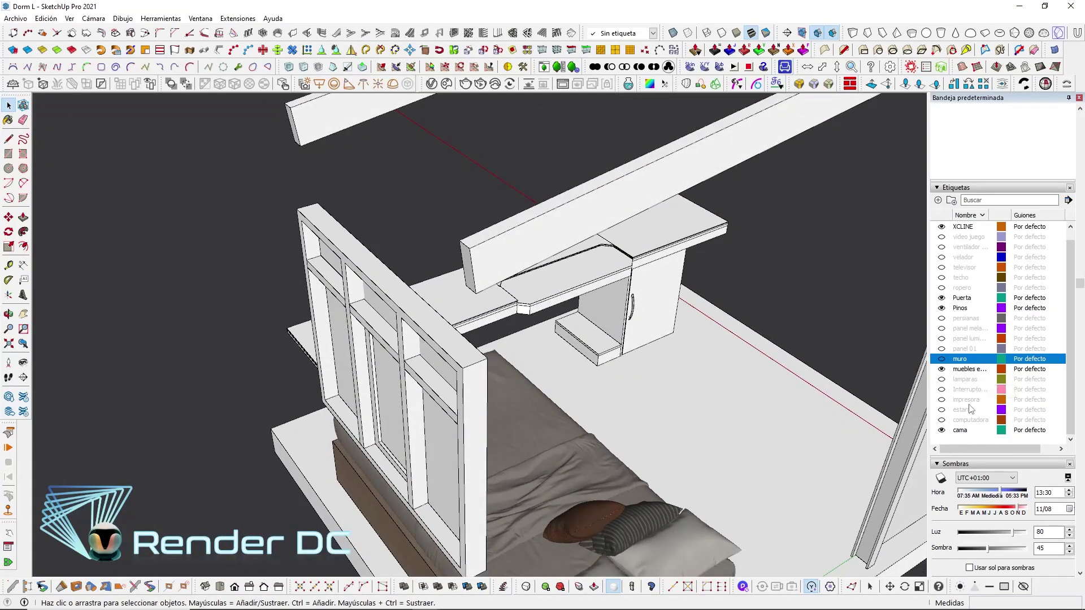
Show the 'ropero' wardrobe and view it together with the bed and desk
left_click(941, 288)
middle_click_drag(791, 255, 640, 152)
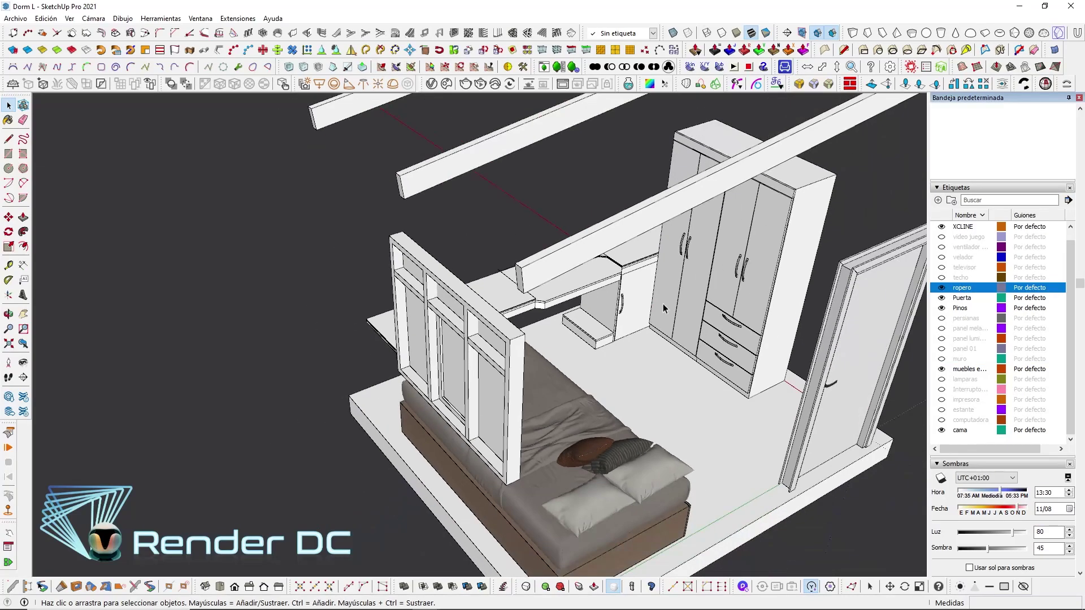
scroll(641, 151, "up", 2)
scroll(659, 186, "up", 3)
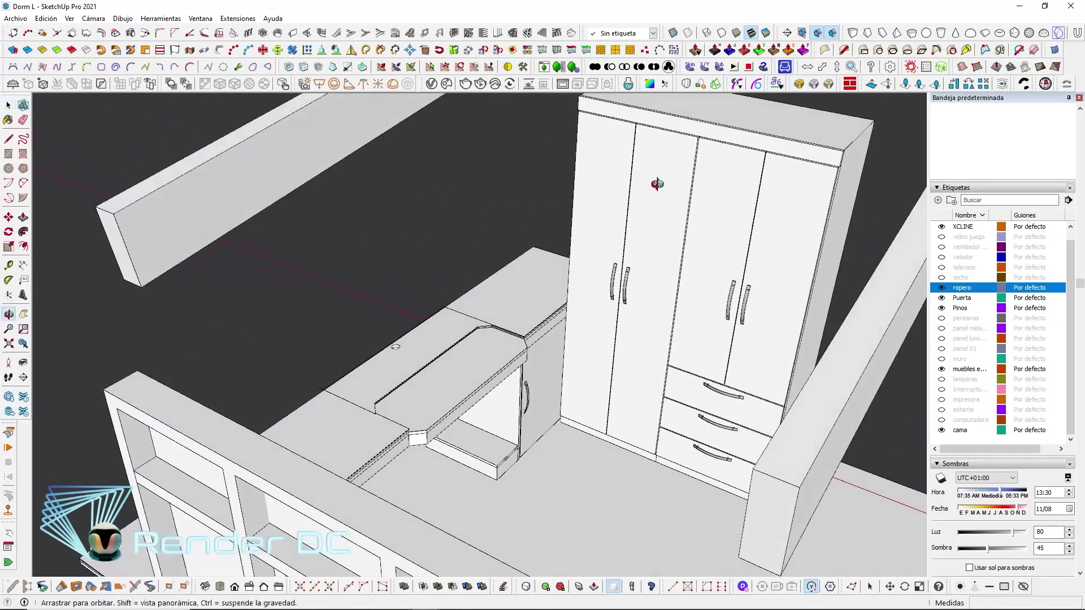
scroll(680, 223, "up", 2)
scroll(678, 307, "down", 5)
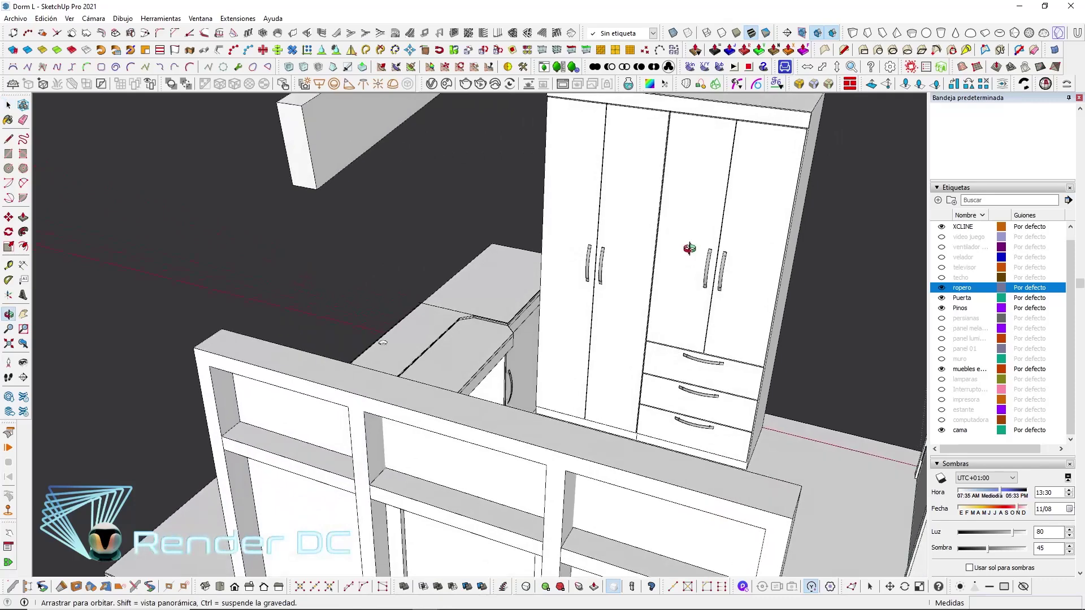
scroll(700, 247, "up", 5)
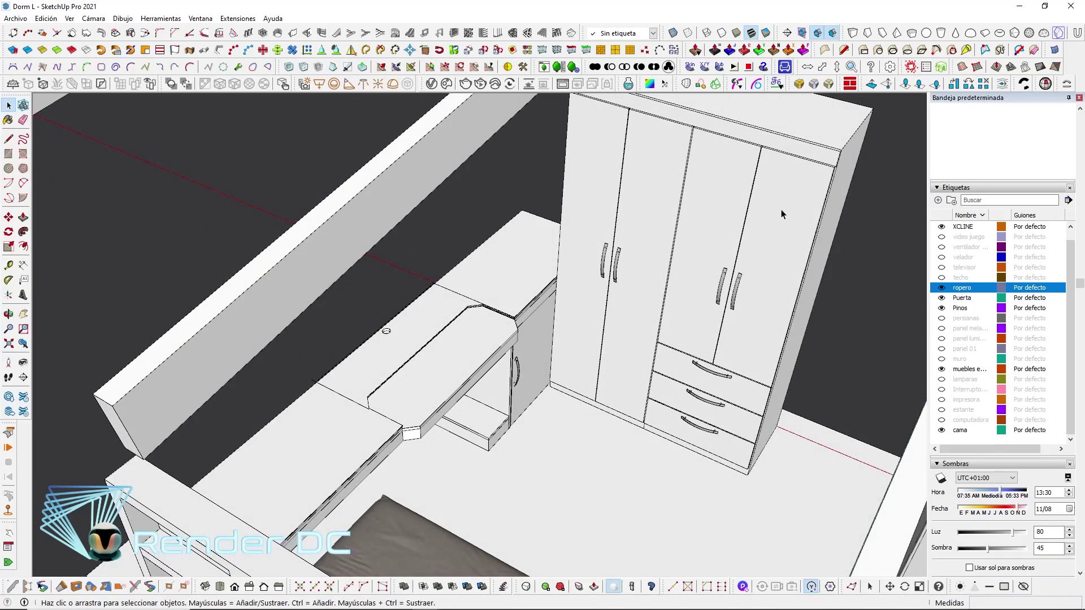
middle_click_drag(694, 283, 450, 298)
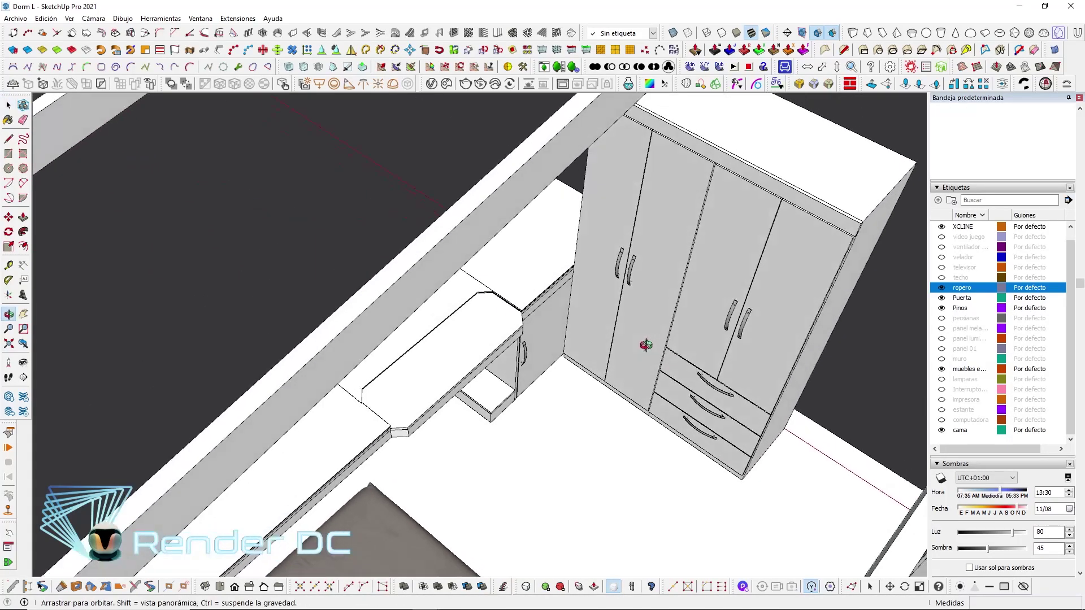
mouse_move(514, 307)
middle_mouse_down()
mouse_move(864, 205)
mouse_move(911, 281)
middle_mouse_up()
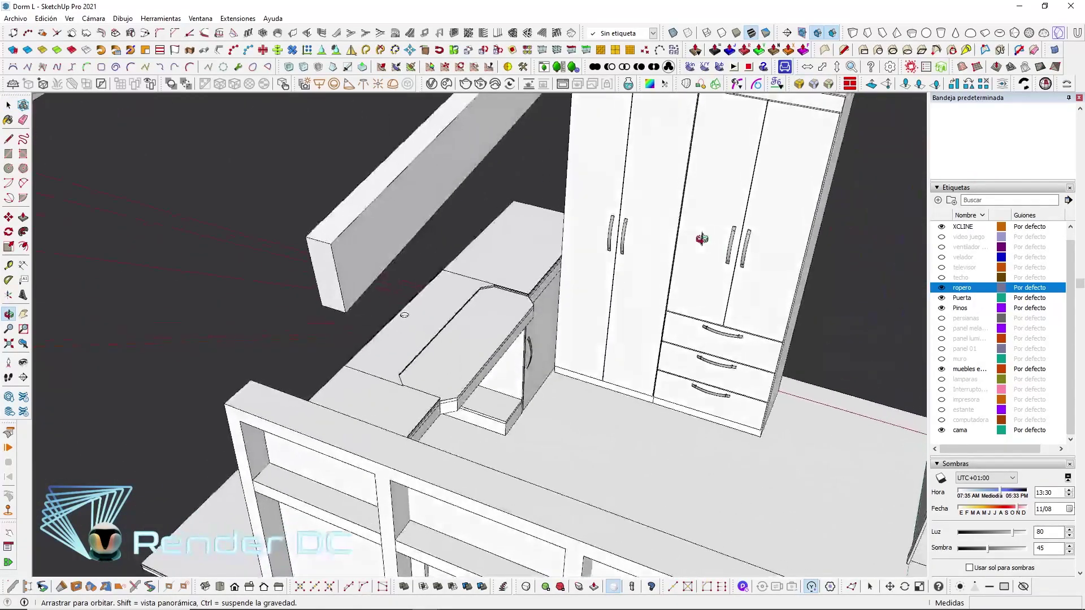
Show the 'estante' shelving unit, re-enable the wardrobe, and view both from above
left_click(942, 287)
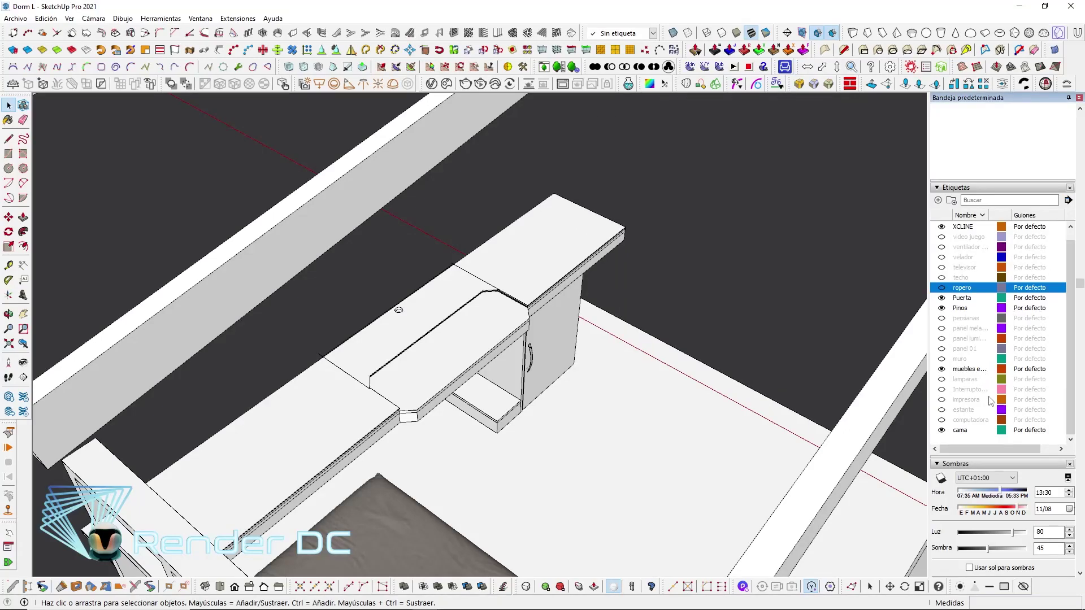
left_click(942, 410)
mouse_move(802, 375)
middle_mouse_down()
mouse_move(589, 235)
mouse_move(500, 121)
mouse_move(574, 277)
mouse_move(545, 271)
mouse_move(649, 383)
mouse_move(576, 170)
mouse_move(605, 249)
middle_mouse_up()
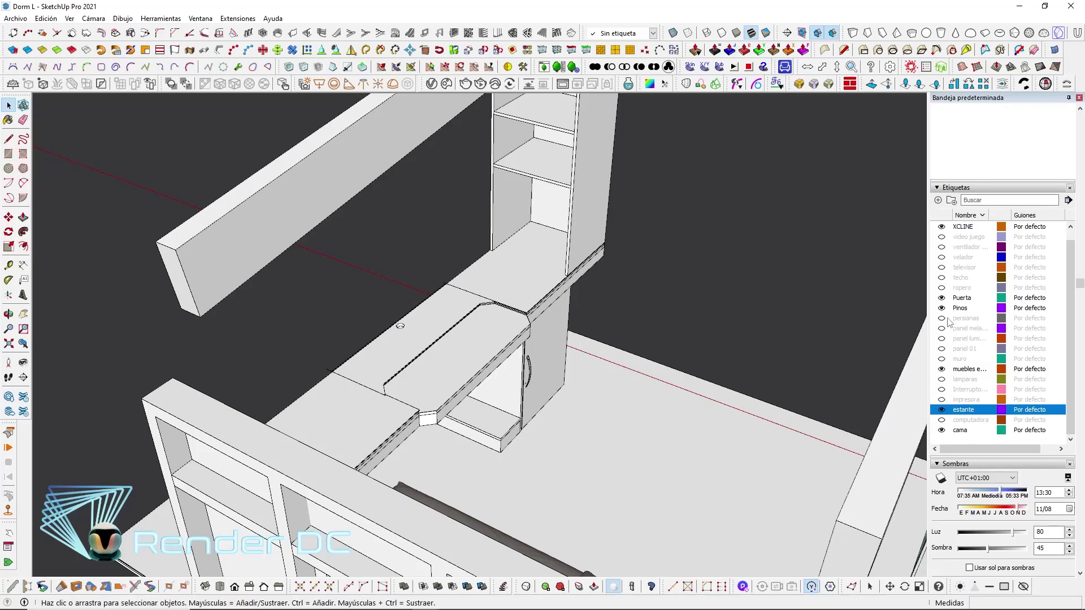
left_click(942, 288)
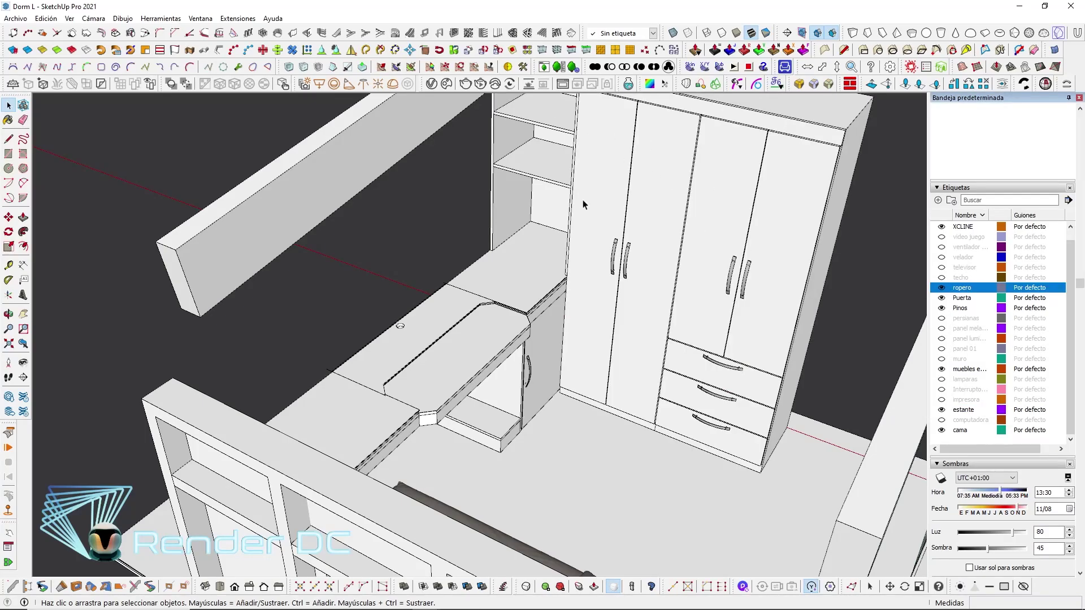
mouse_move(584, 205)
middle_mouse_down()
mouse_move(700, 283)
mouse_move(746, 363)
mouse_move(810, 390)
middle_mouse_up()
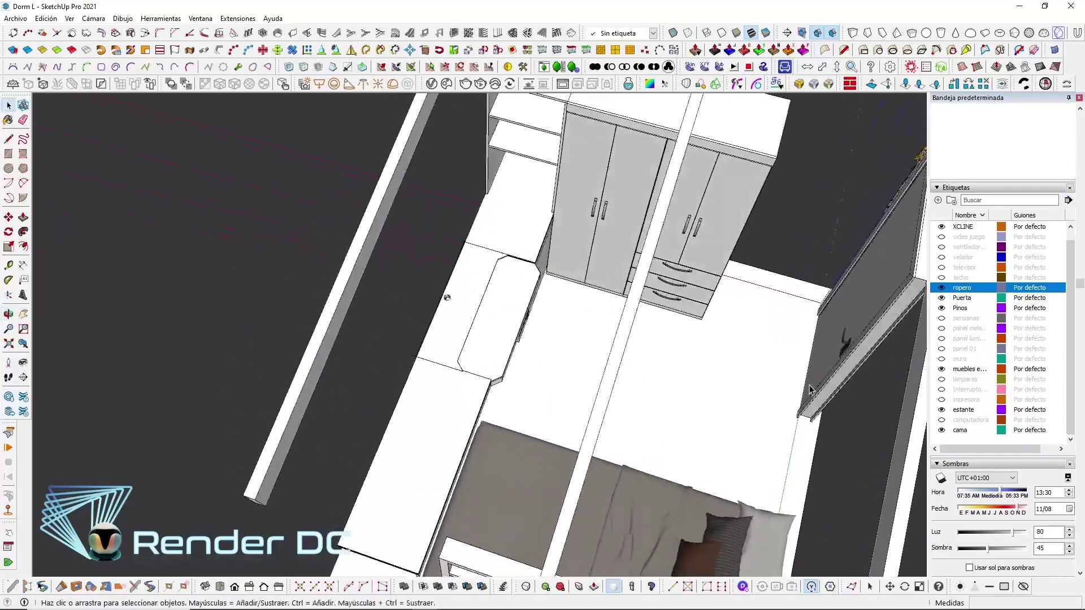
scroll(596, 283, "down", 3)
scroll(733, 343, "up", 4)
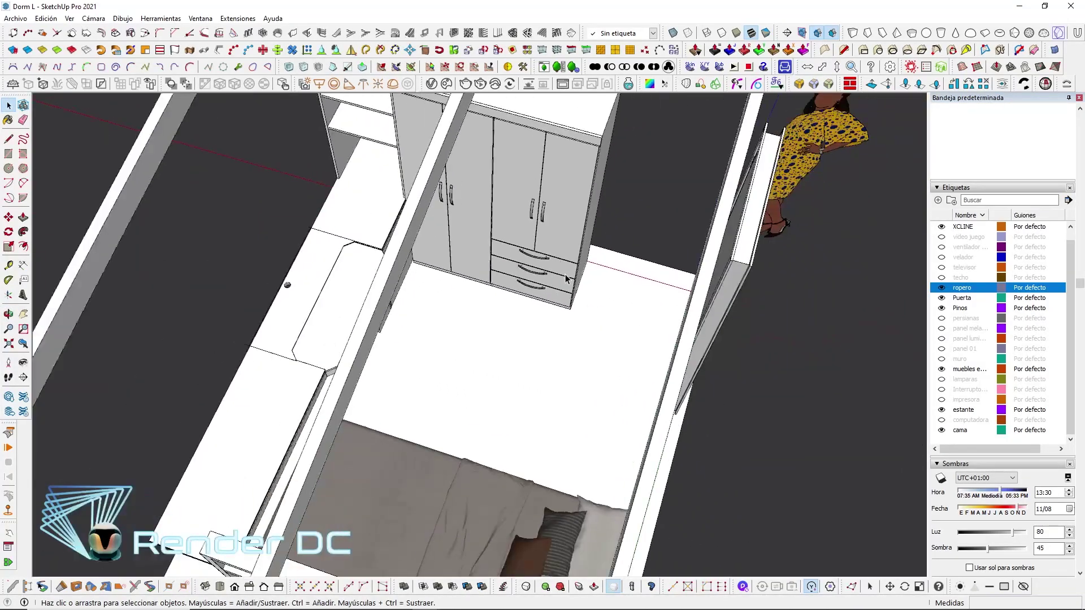
mouse_move(662, 252)
middle_mouse_down()
mouse_move(567, 448)
mouse_move(685, 389)
mouse_move(404, 329)
mouse_move(399, 366)
mouse_move(458, 377)
mouse_move(654, 322)
mouse_move(824, 202)
mouse_move(1011, 107)
mouse_move(968, 107)
mouse_move(865, 151)
mouse_move(665, 346)
mouse_move(604, 264)
mouse_move(588, 199)
mouse_move(621, 215)
mouse_move(334, 279)
middle_mouse_up()
scroll(664, 346, "down", 5)
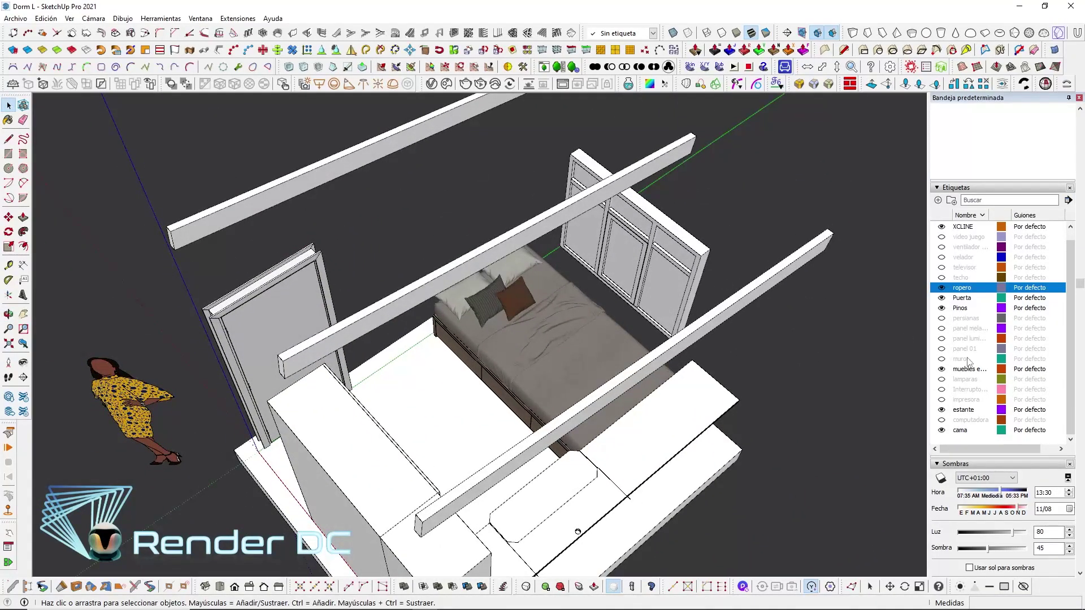
Show the 'lamparas' wall lamps and the window blinds, viewing the bed and window
left_click(942, 330)
mouse_move(480, 258)
middle_mouse_down()
mouse_move(626, 179)
mouse_move(469, 162)
mouse_move(501, 456)
mouse_move(230, 395)
mouse_move(1015, 302)
mouse_move(826, 309)
middle_mouse_up()
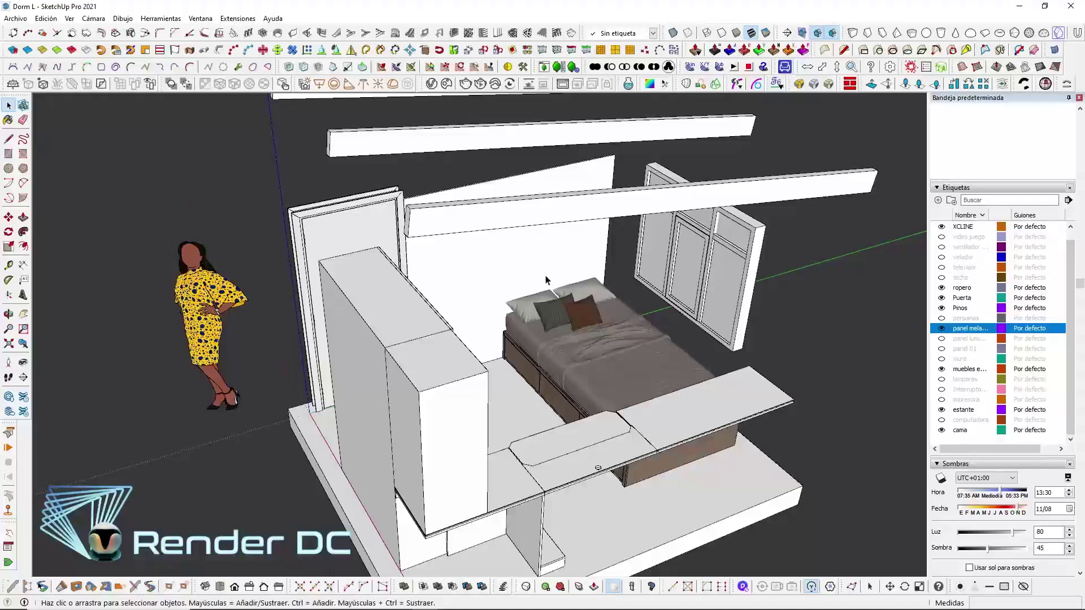
middle_click_drag(546, 280, 492, 286)
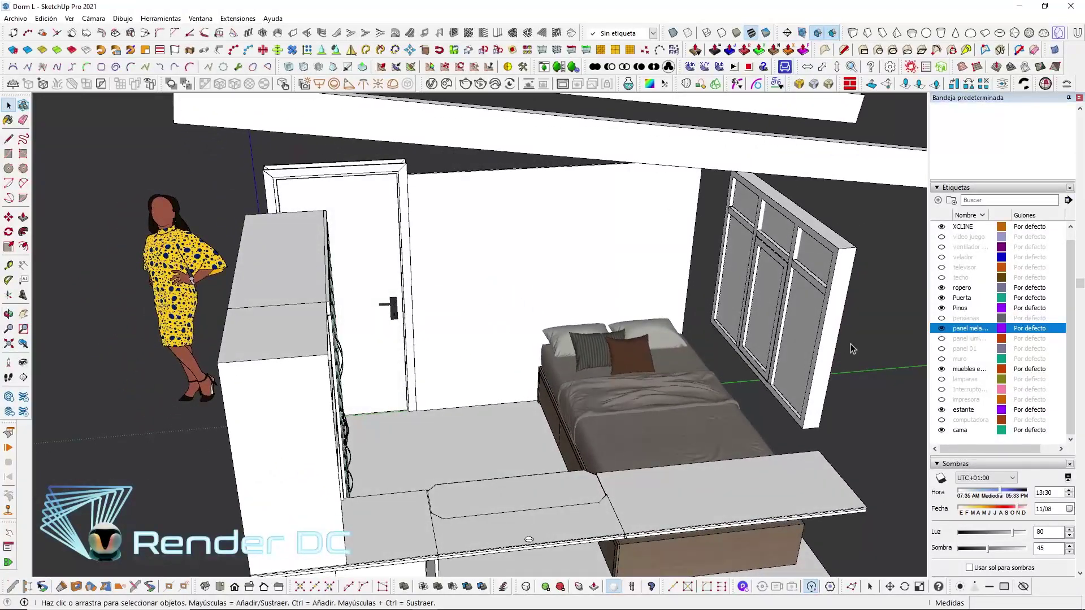
left_click(942, 318)
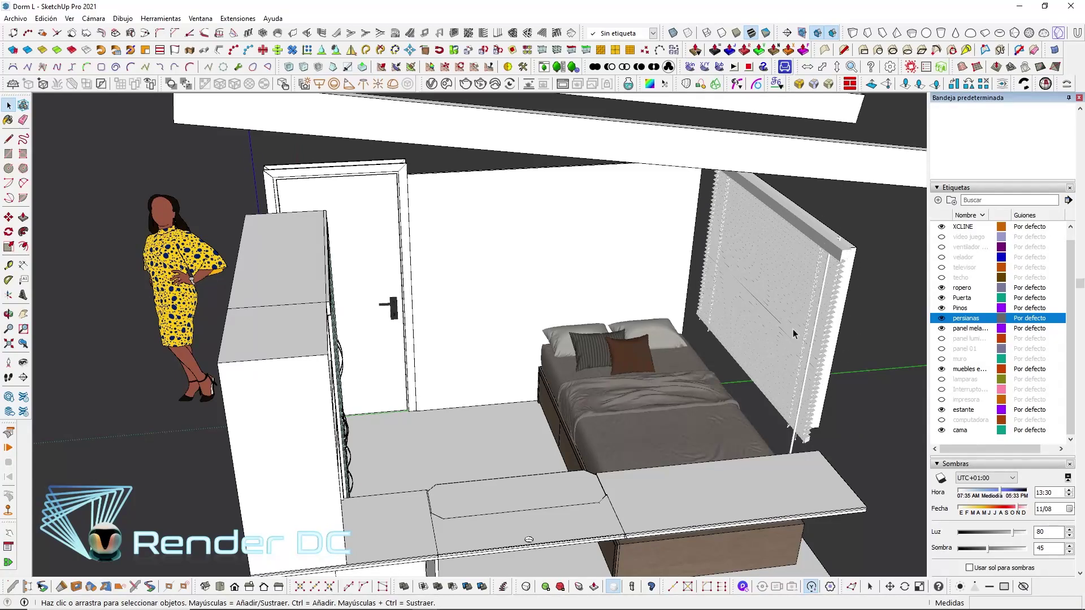
mouse_move(656, 314)
middle_mouse_down()
mouse_move(637, 310)
mouse_move(629, 291)
middle_mouse_up()
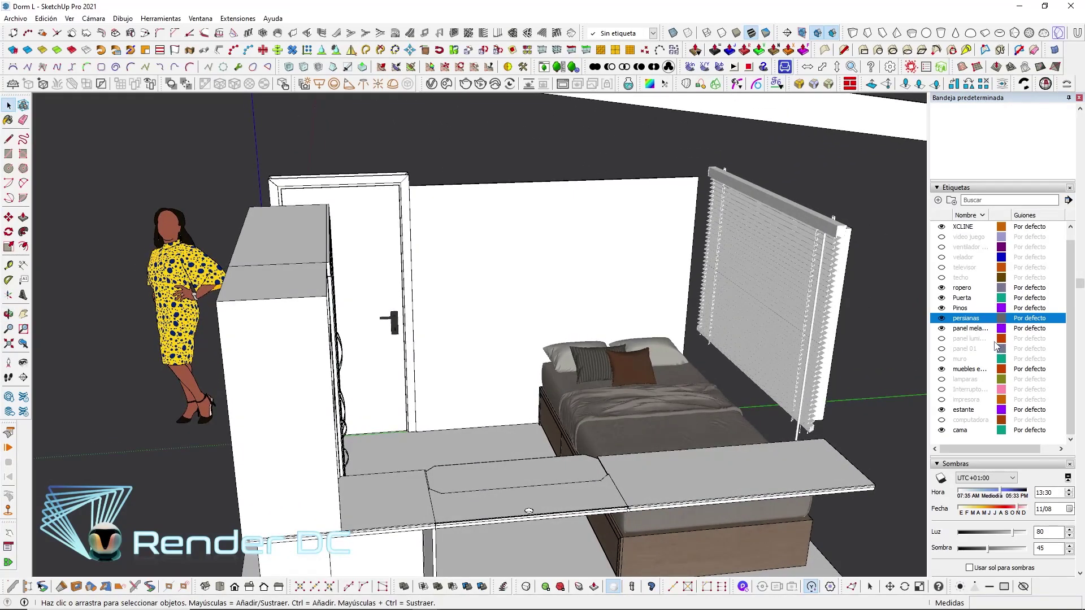
Show the nightstand beside the bed and view it with the wardrobe
left_click(941, 257)
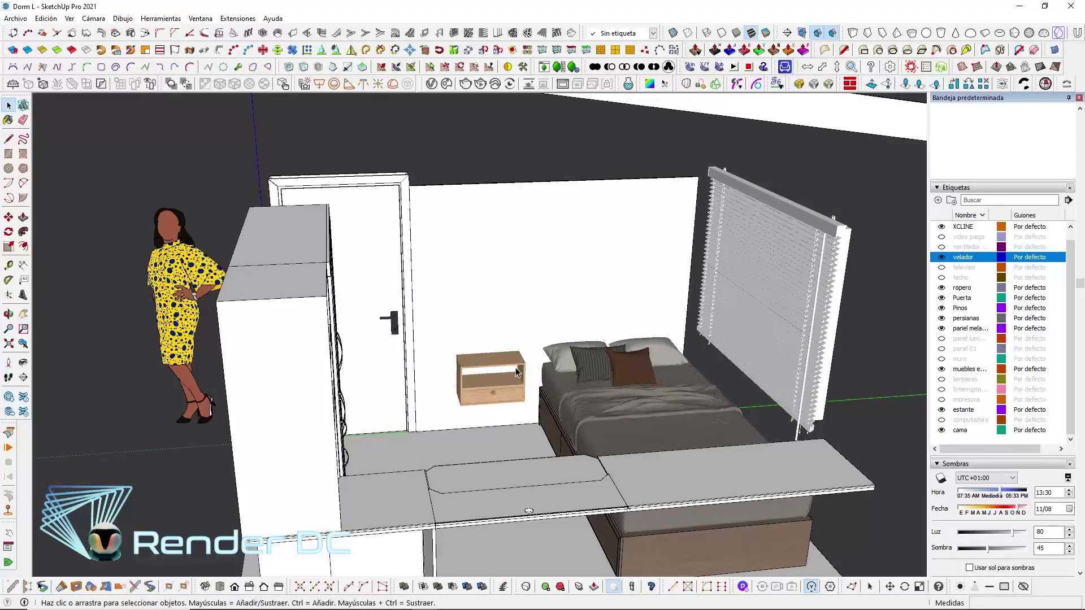
mouse_move(516, 372)
middle_mouse_down()
mouse_move(530, 374)
mouse_move(503, 355)
mouse_move(534, 345)
middle_mouse_up()
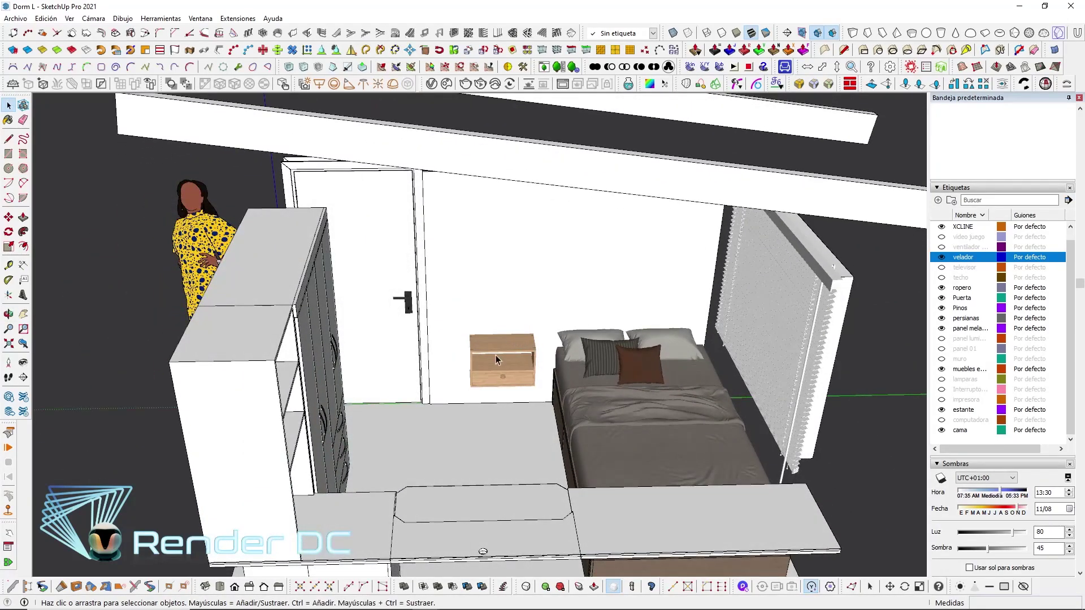
mouse_move(503, 344)
middle_mouse_down()
mouse_move(993, 409)
mouse_move(929, 315)
mouse_move(403, 277)
middle_mouse_up()
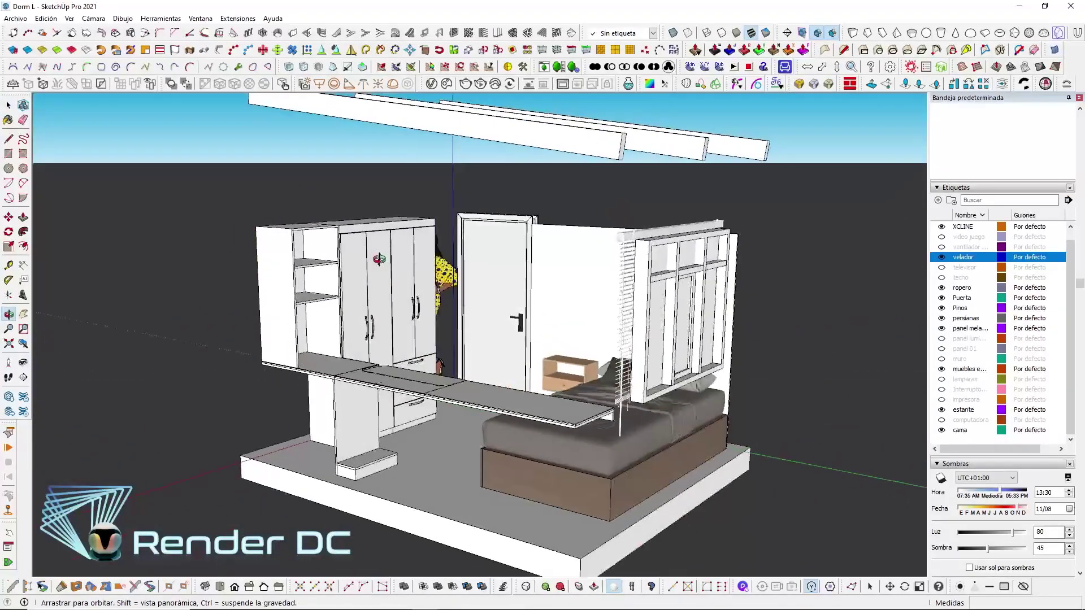
middle_click_drag(403, 276, 389, 307)
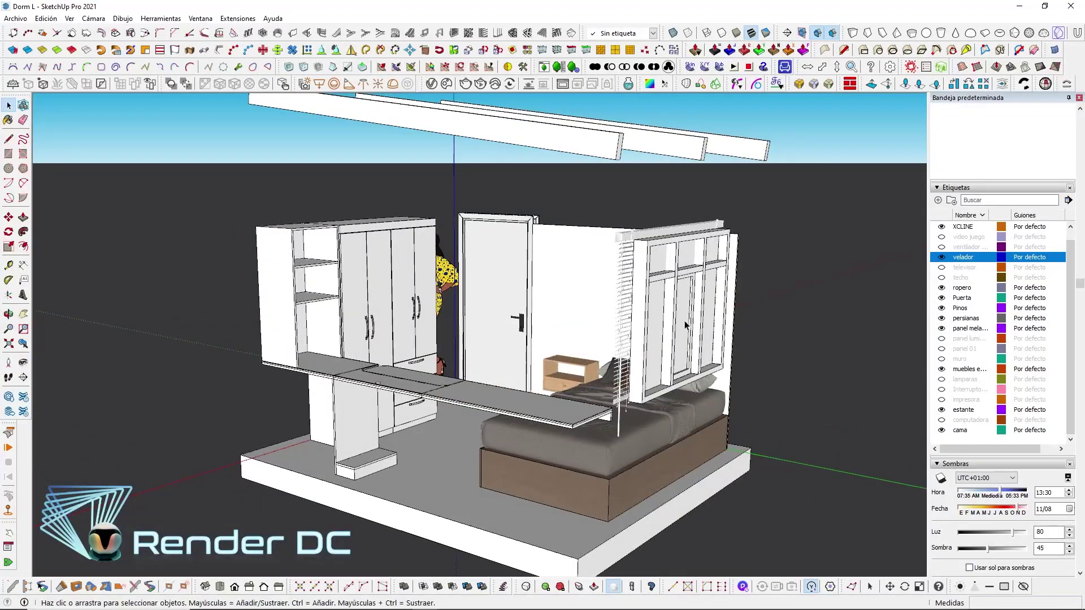
middle_click_drag(685, 325, 485, 323)
middle_click_drag(590, 322, 653, 287)
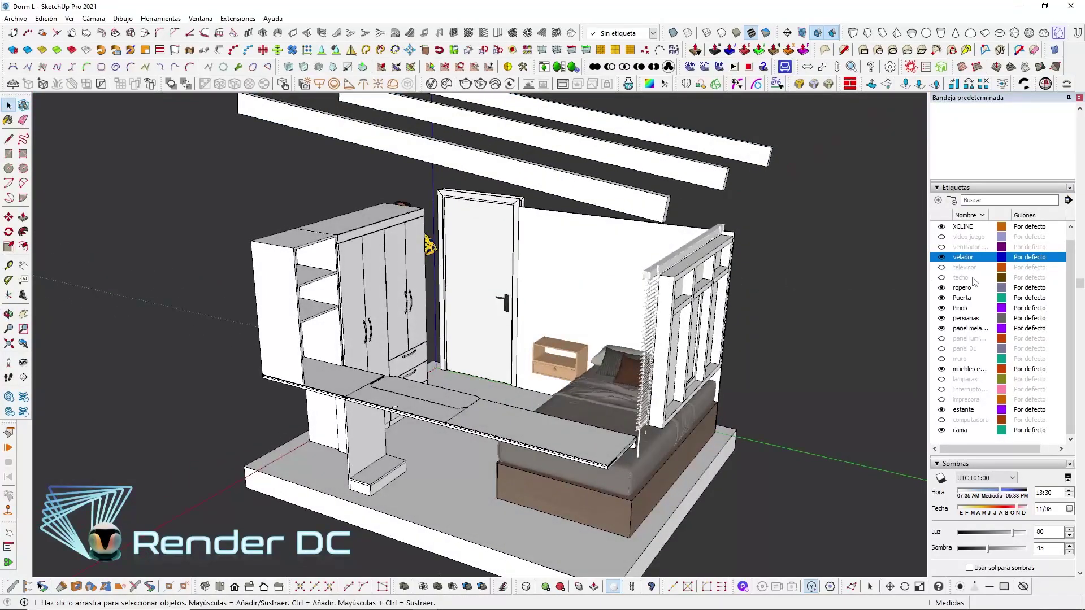
Show the 'ventilador' ceiling fan hanging from the beams above the bed
left_click(941, 247)
middle_click_drag(609, 261, 734, 155)
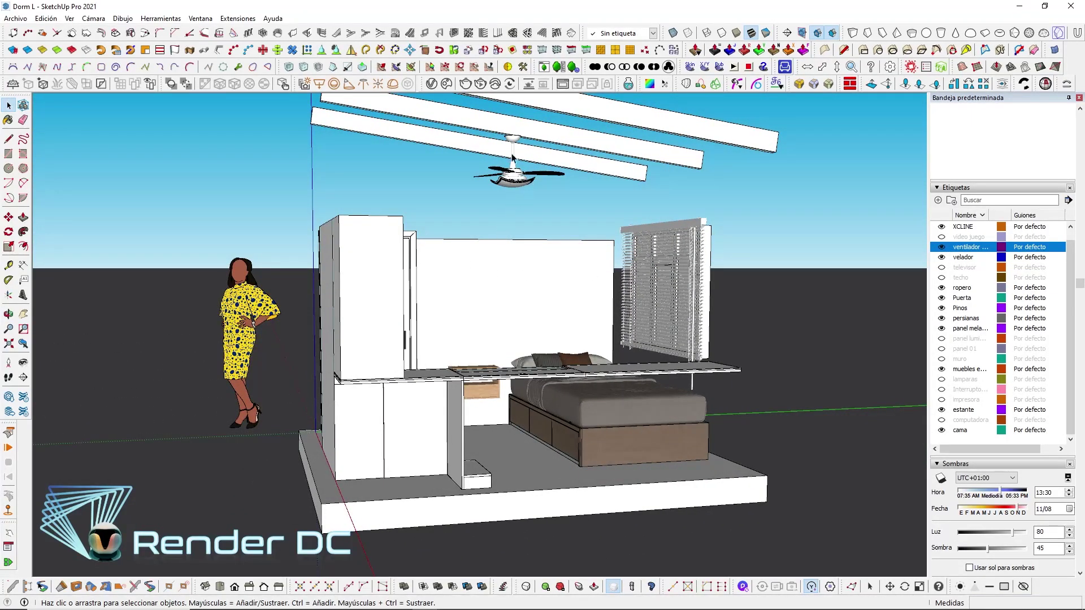
scroll(521, 190, "up", 3)
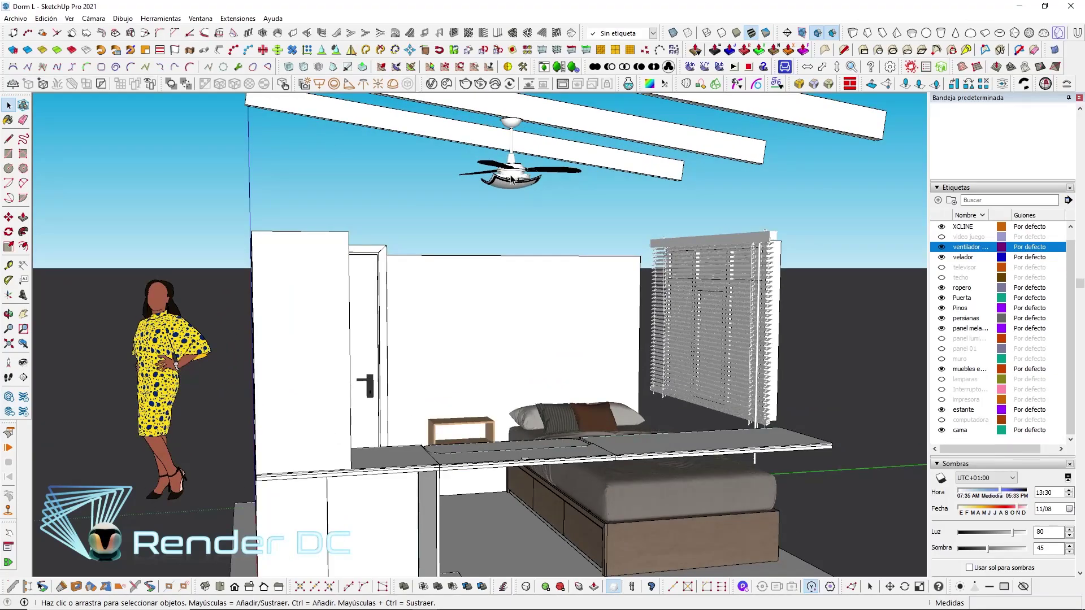
middle_click_drag(506, 195, 137, 273)
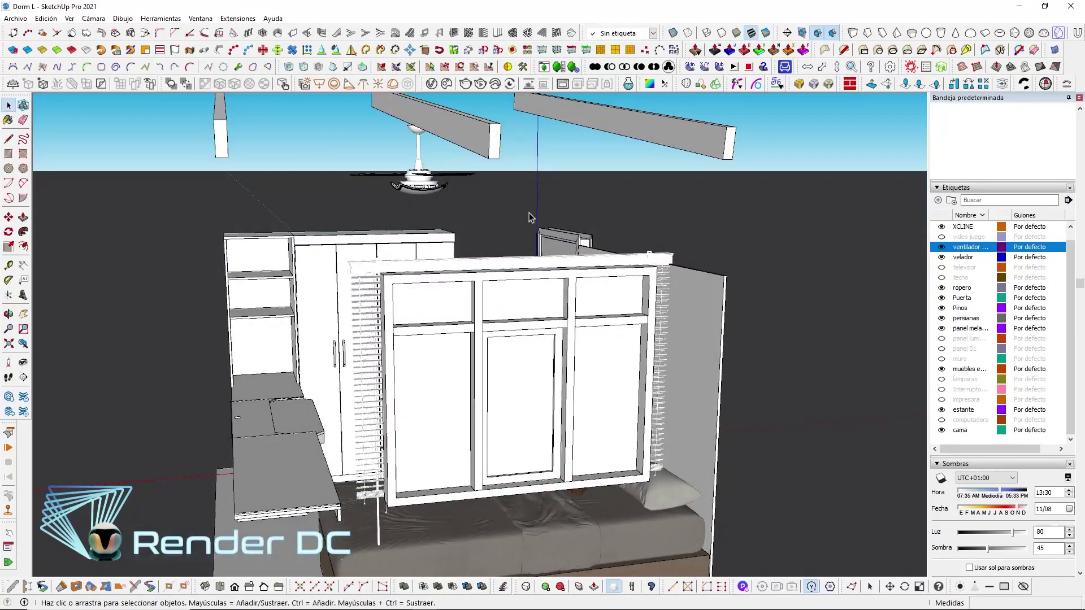
left_click_drag(138, 273, 228, 207)
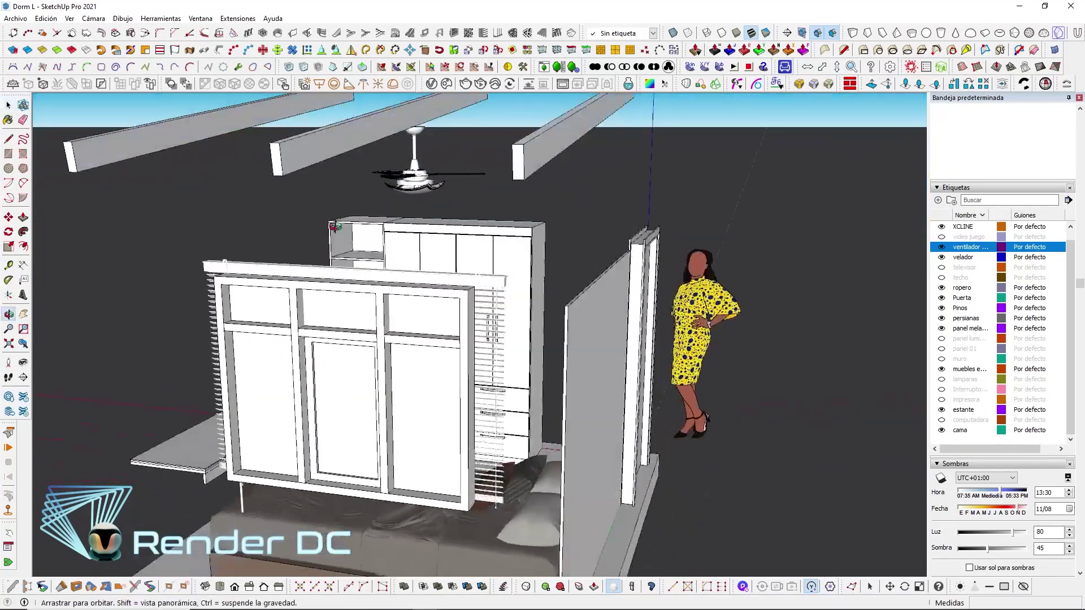
middle_click_drag(227, 207, 96, 228)
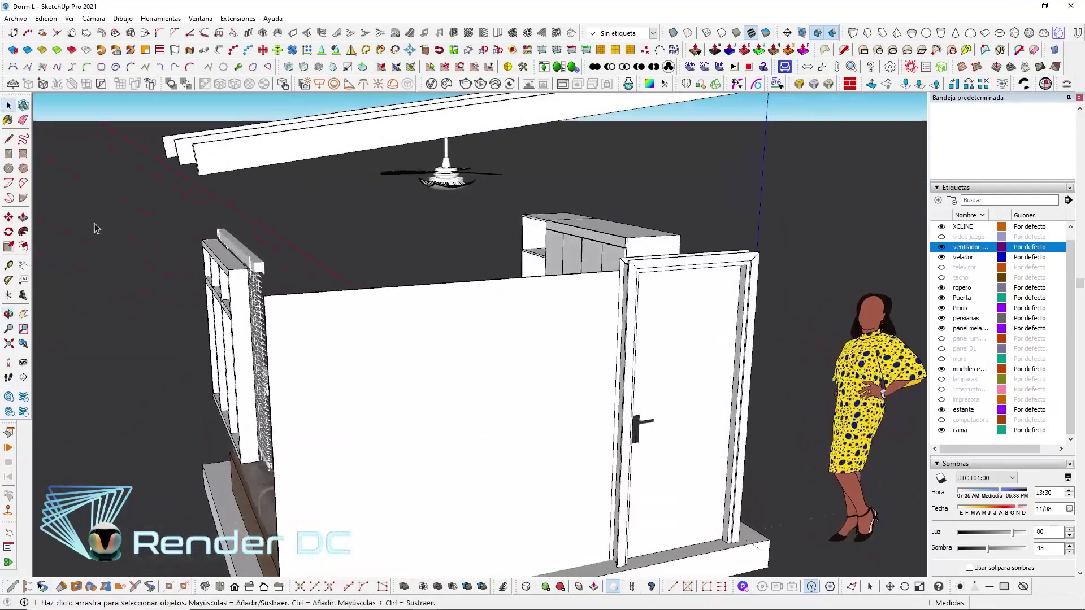
mouse_move(516, 226)
middle_mouse_down()
mouse_move(375, 271)
mouse_move(516, 252)
mouse_move(516, 279)
middle_mouse_up()
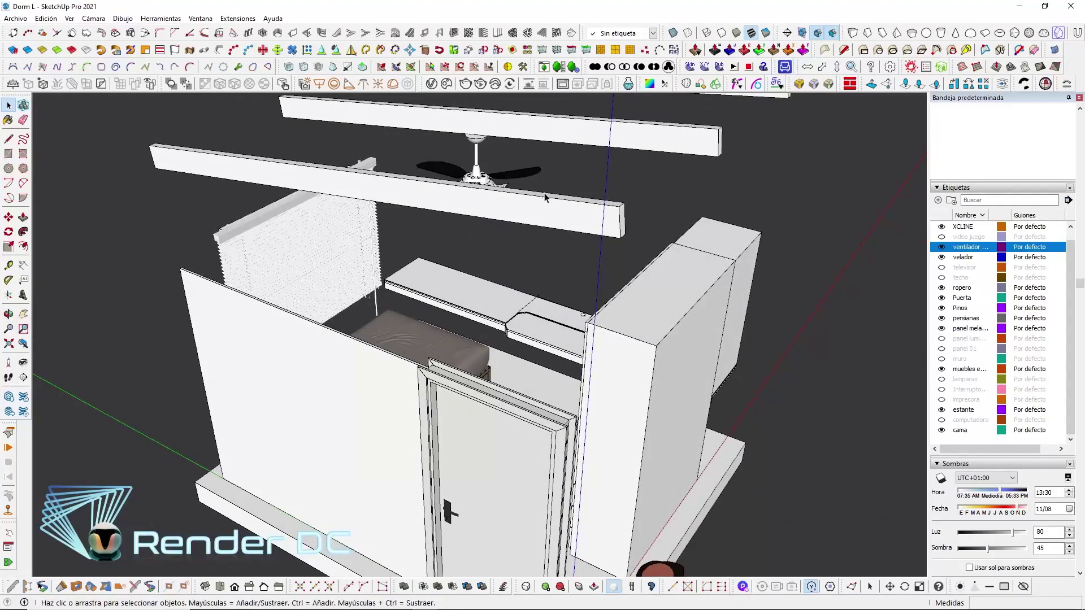
Orbit around the room to inspect the wardrobe, blinds, shelves and ceiling fan
middle_click_drag(546, 197, 650, 170)
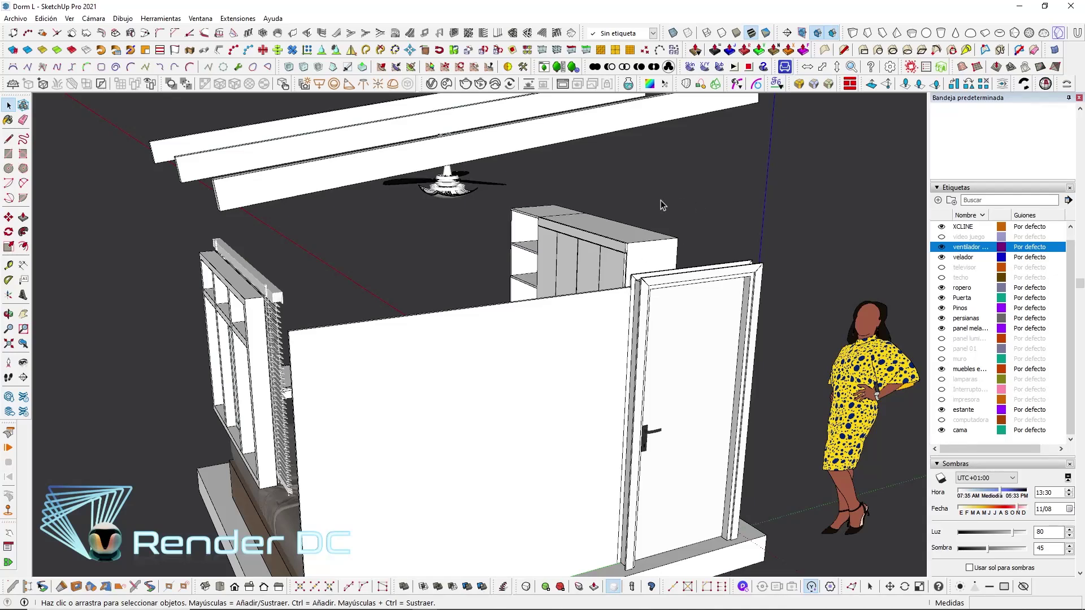
middle_click_drag(600, 200, 333, 180)
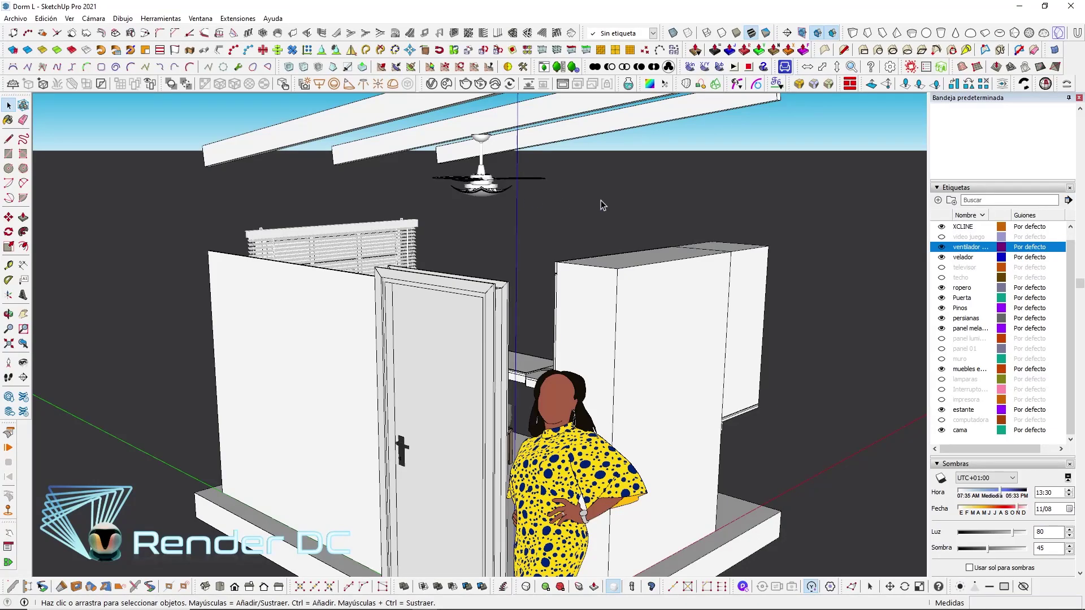
mouse_move(601, 200)
middle_mouse_down()
mouse_move(406, 255)
mouse_move(489, 194)
middle_mouse_up()
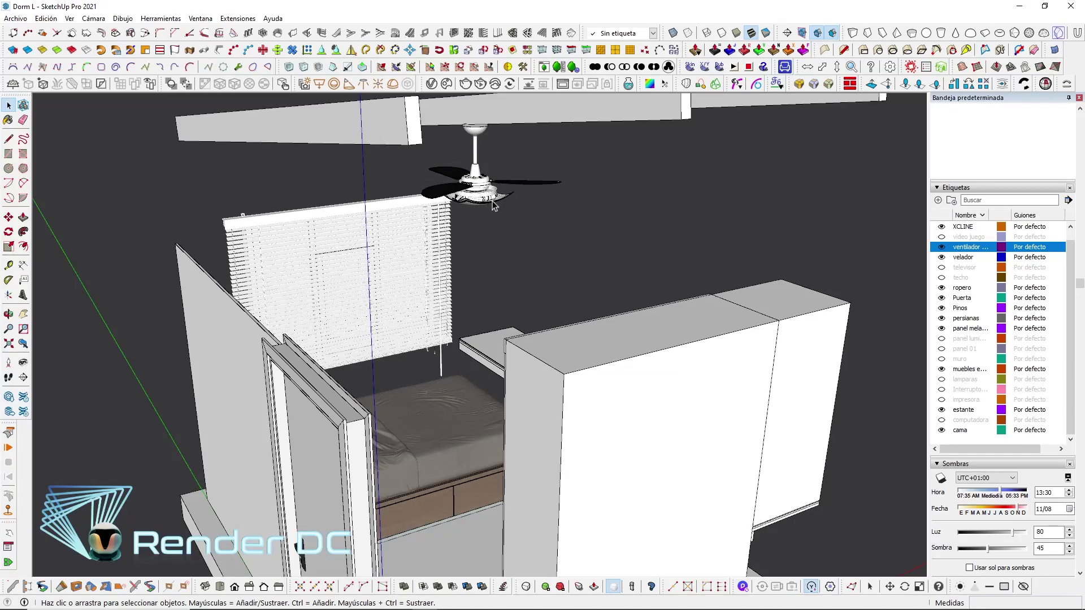
scroll(493, 201, "up", 5)
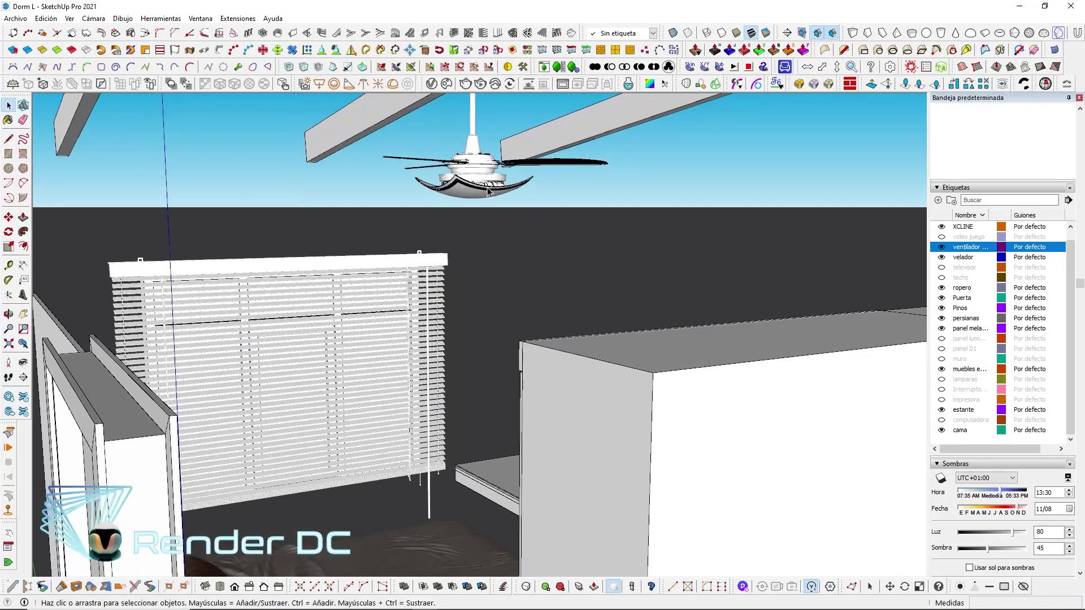
middle_click_drag(484, 173, 390, 191)
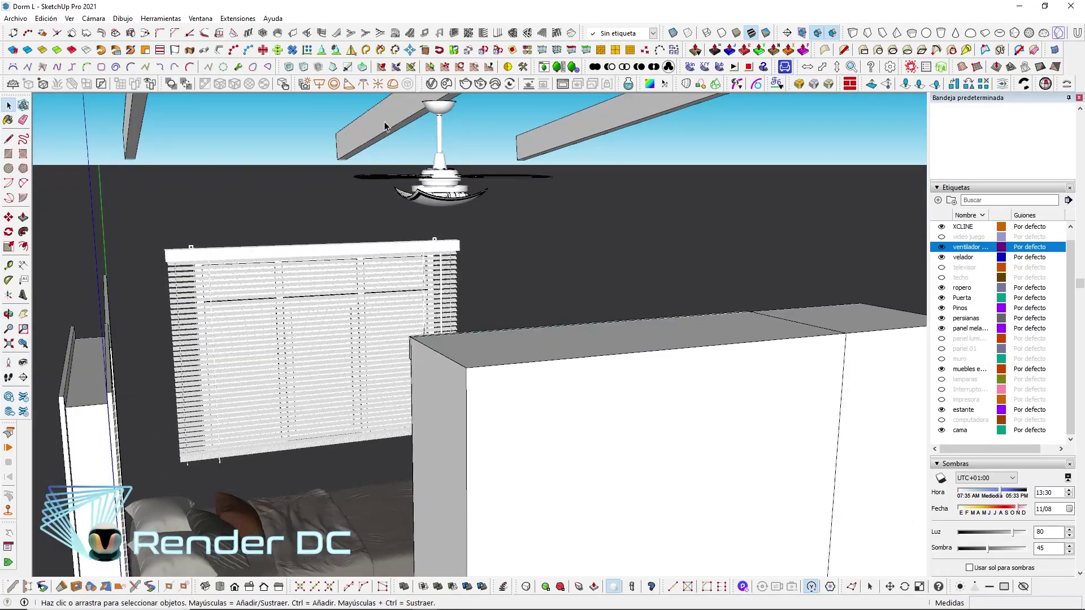
mouse_move(455, 164)
middle_mouse_down()
mouse_move(544, 232)
mouse_move(499, 197)
middle_mouse_up()
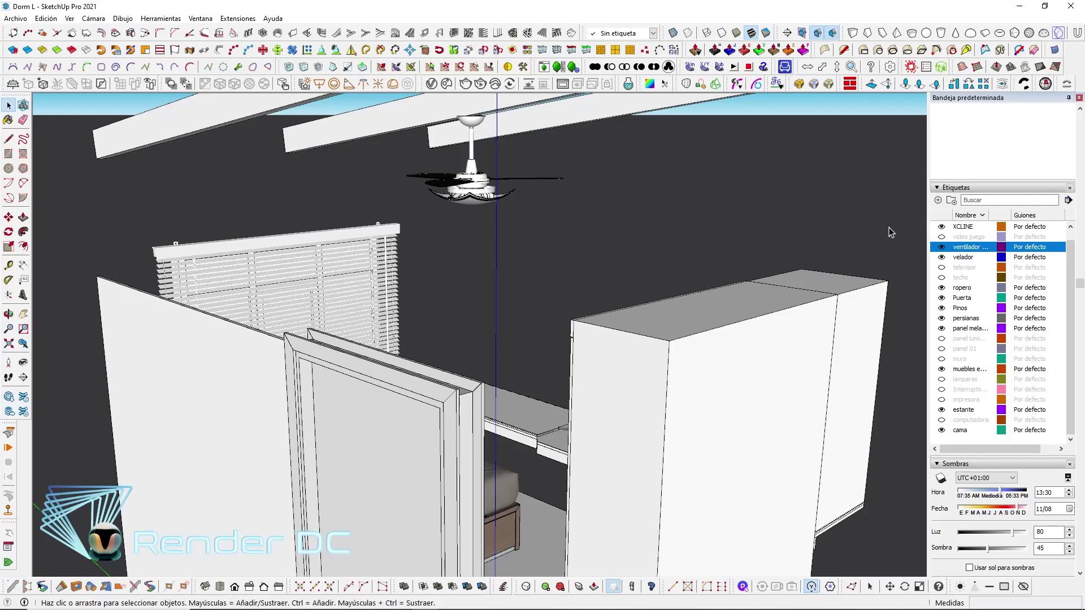
middle_click_drag(612, 227, 426, 302)
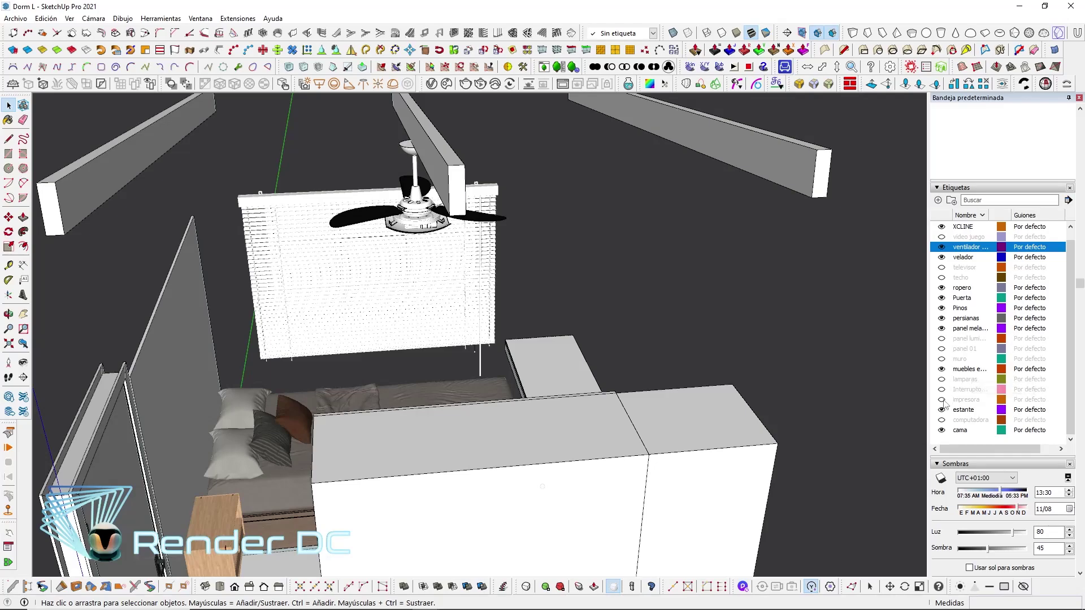
Show the lamparas tag so the lamps appear, and view the room from above
left_click(941, 379)
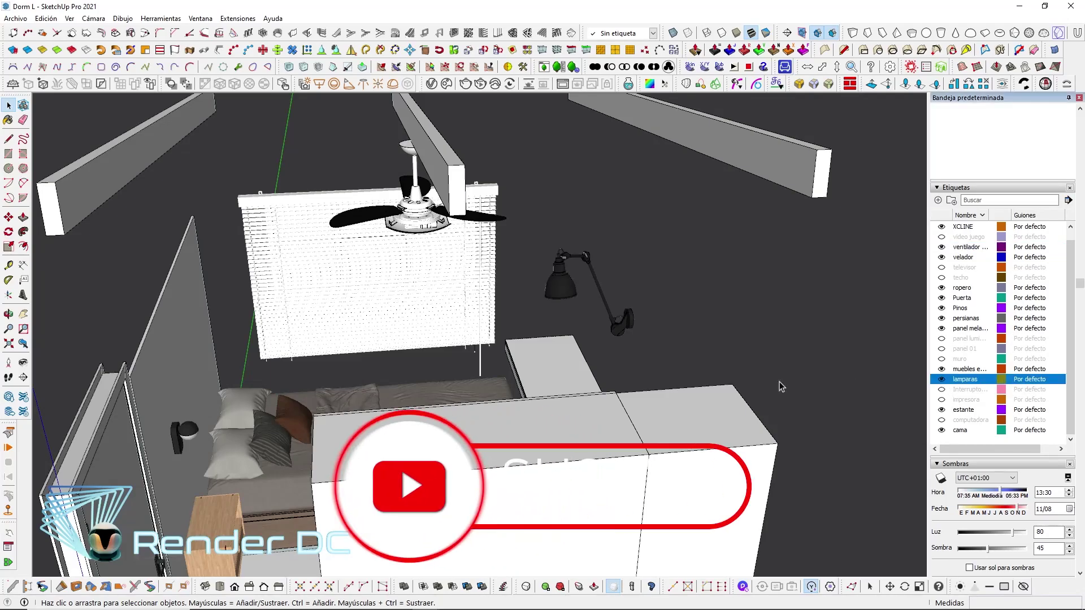
mouse_move(577, 346)
middle_mouse_down()
mouse_move(663, 339)
mouse_move(23, 326)
middle_mouse_up()
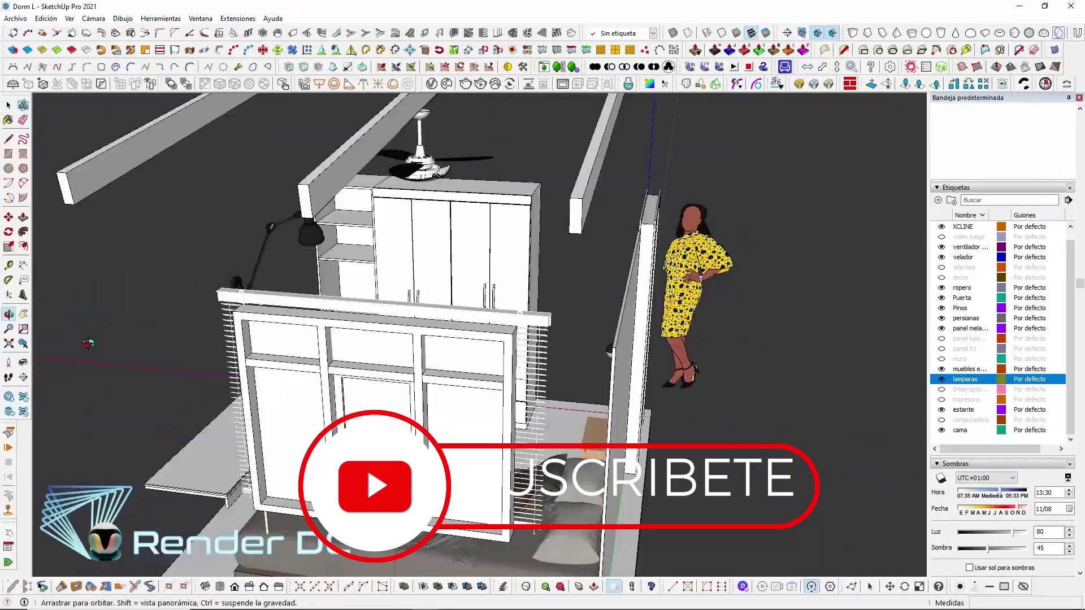
middle_click_drag(339, 328, 791, 317)
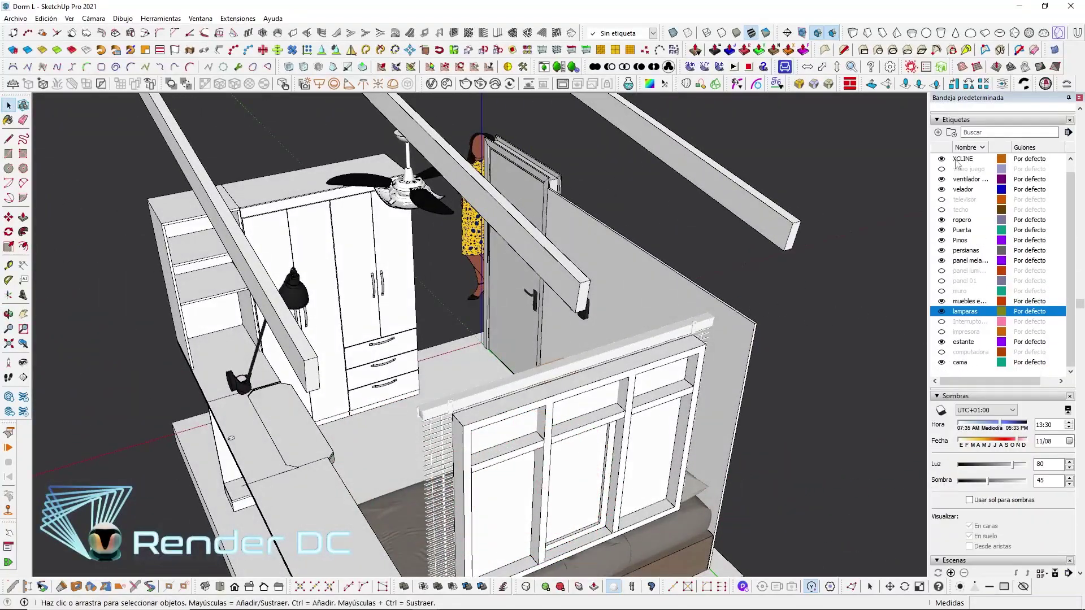
Create a new tag named vigas in the Tags panel
left_click(939, 134)
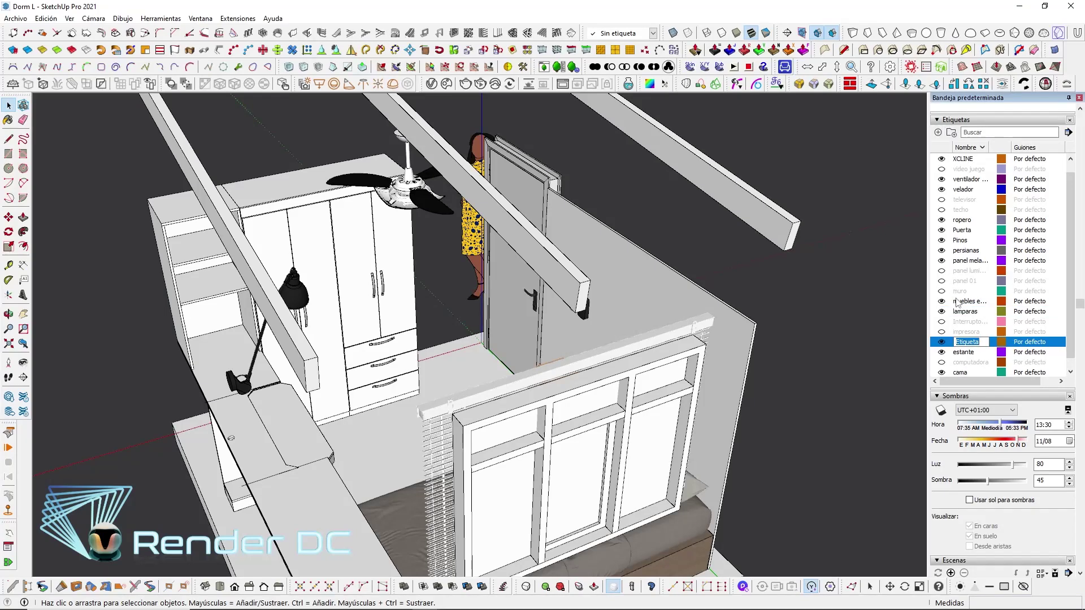
type("vigas")
key("Return")
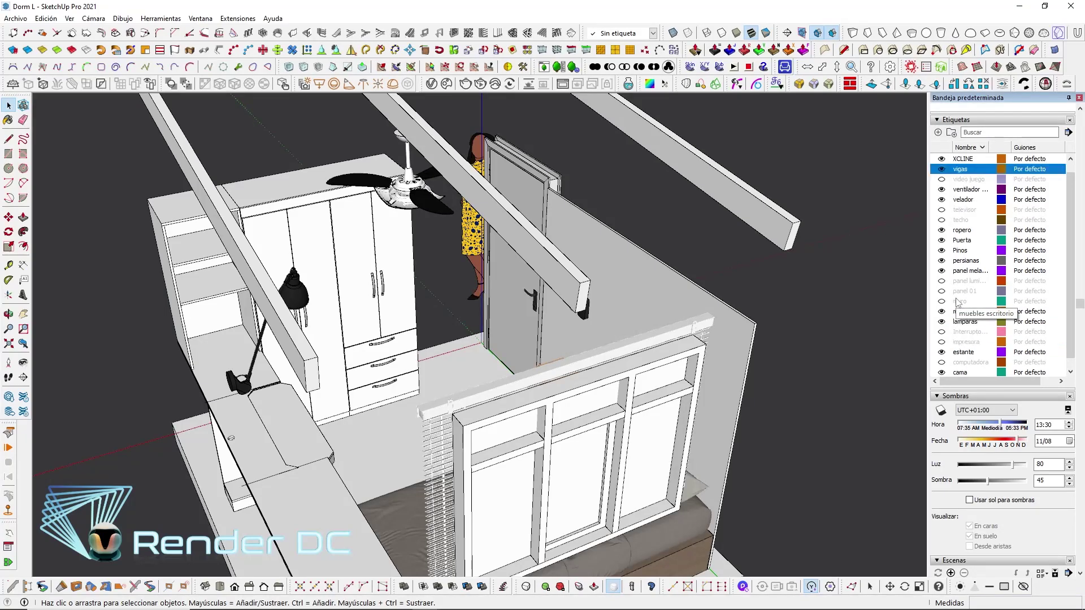
Assign the three ceiling beams (right, middle, left) to the vigas tag
left_click(722, 195)
left_click(547, 269, "ctrl")
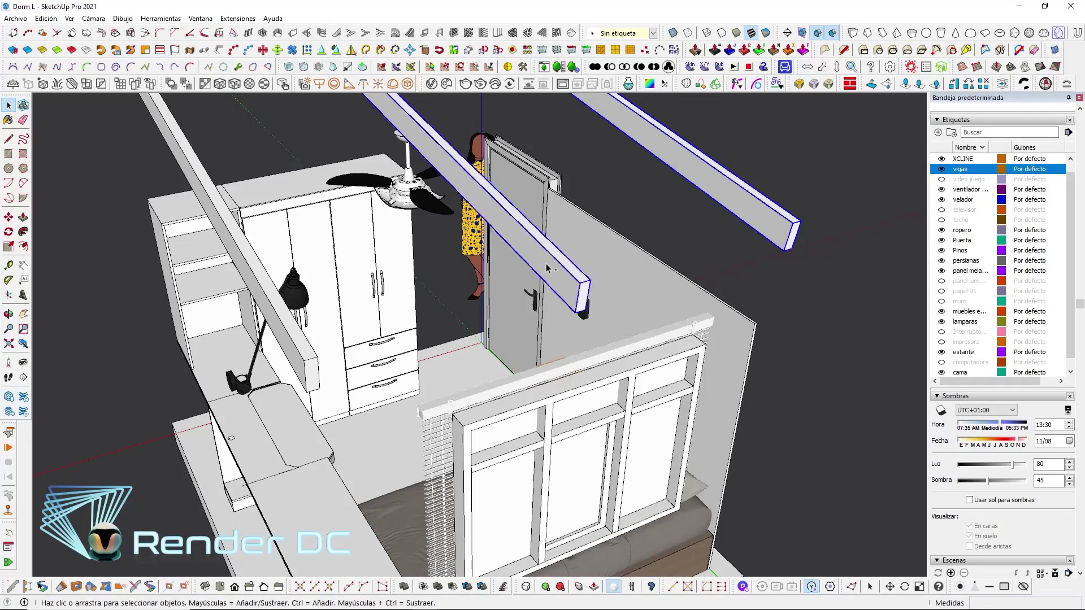
left_click(271, 312, "ctrl")
left_click(619, 33)
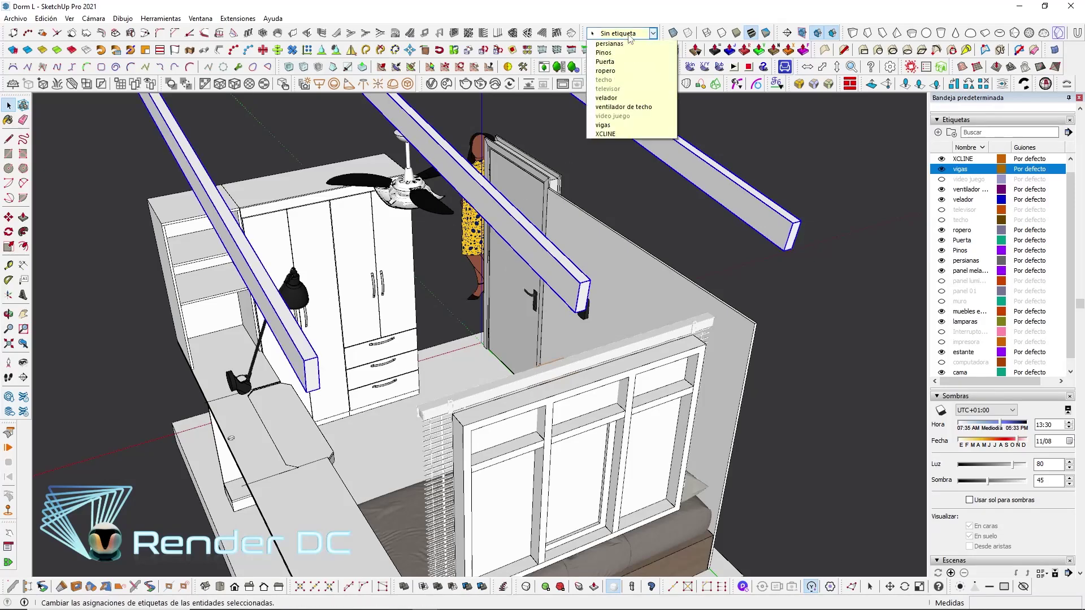
left_click(625, 235)
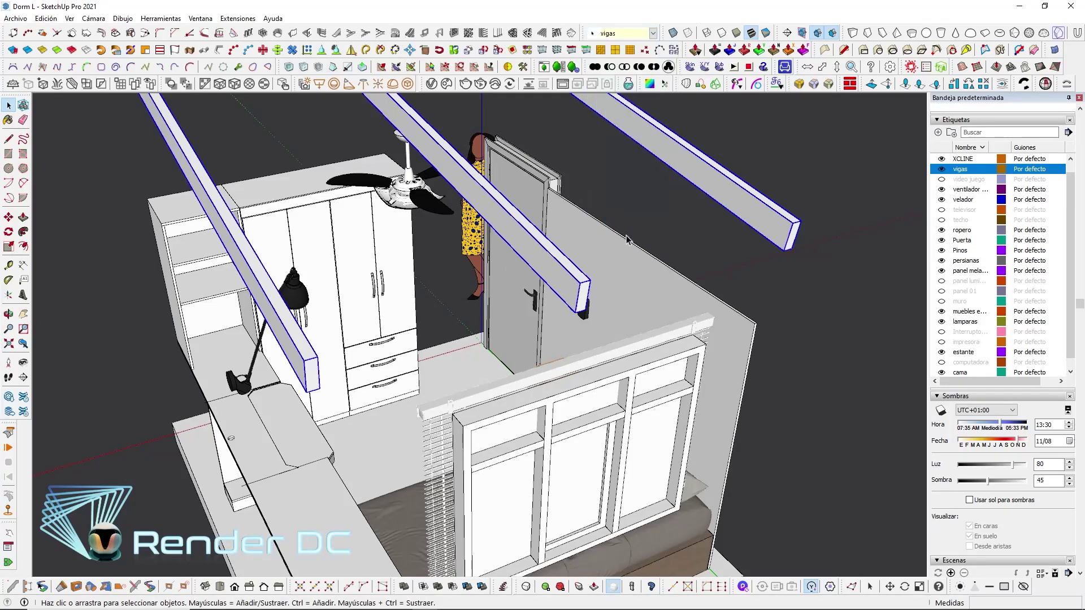
Hide the vigas tag so the beams disappear from the room
left_click(941, 169)
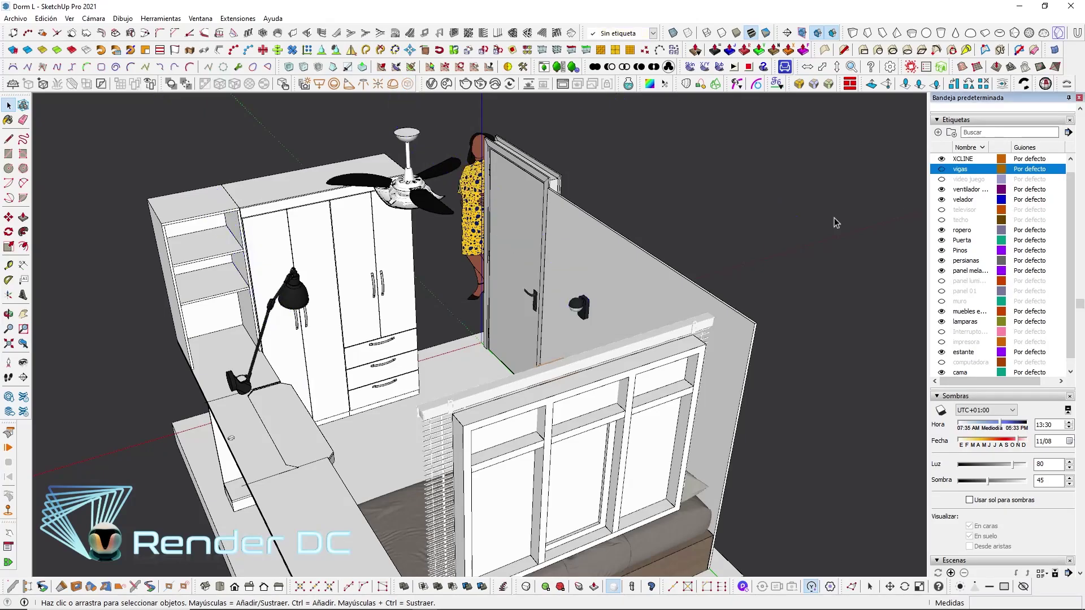
scroll(669, 285, "down", 3)
mouse_move(670, 286)
middle_mouse_down()
mouse_move(345, 209)
mouse_move(338, 268)
middle_mouse_up()
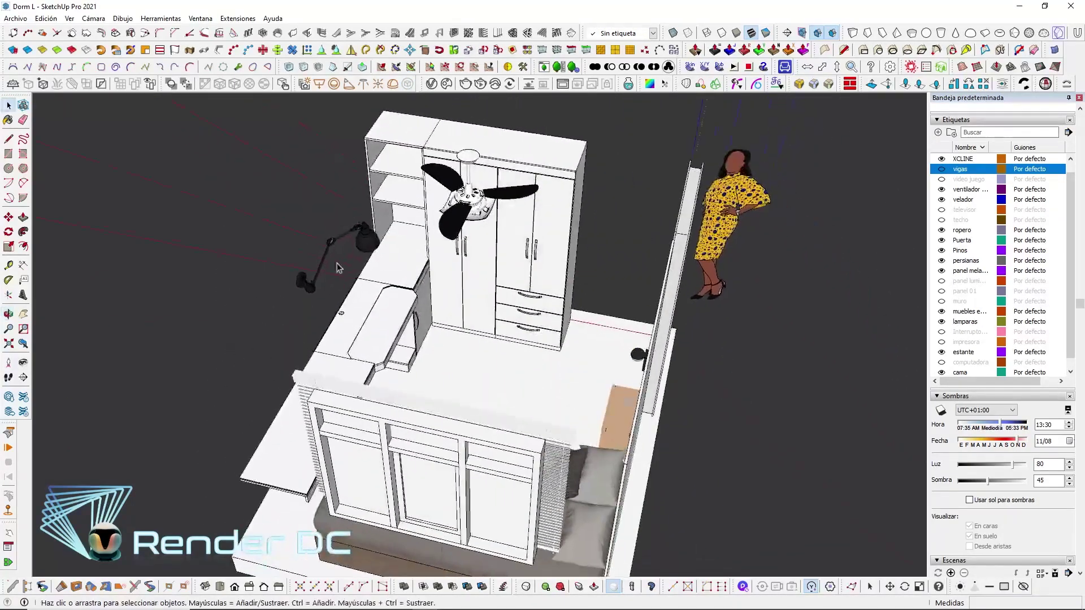
left_click(942, 301)
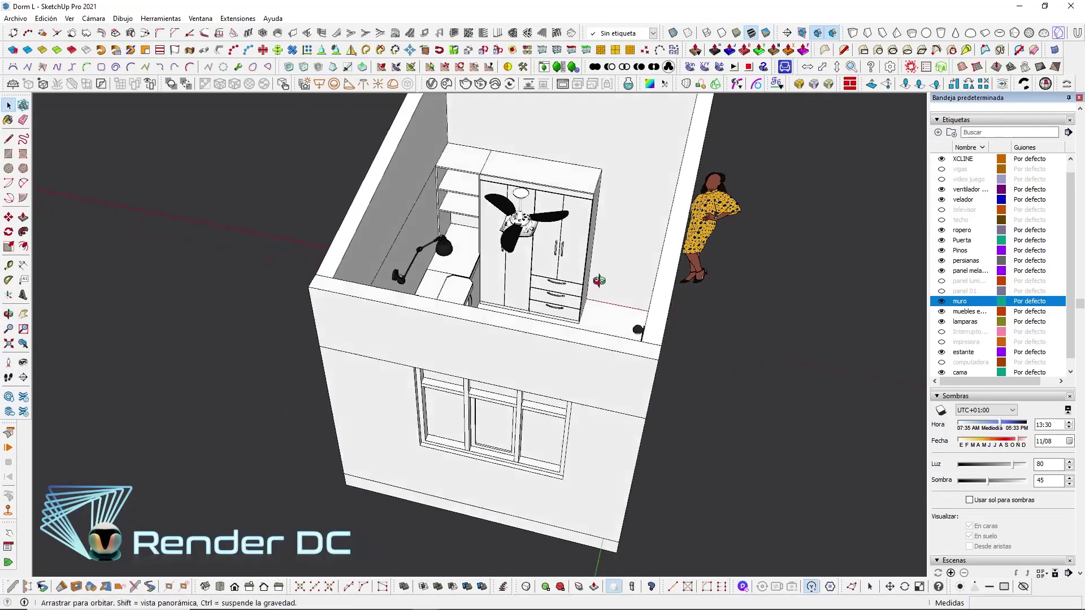
mouse_move(622, 283)
middle_mouse_down()
mouse_move(399, 229)
mouse_move(511, 266)
middle_mouse_up()
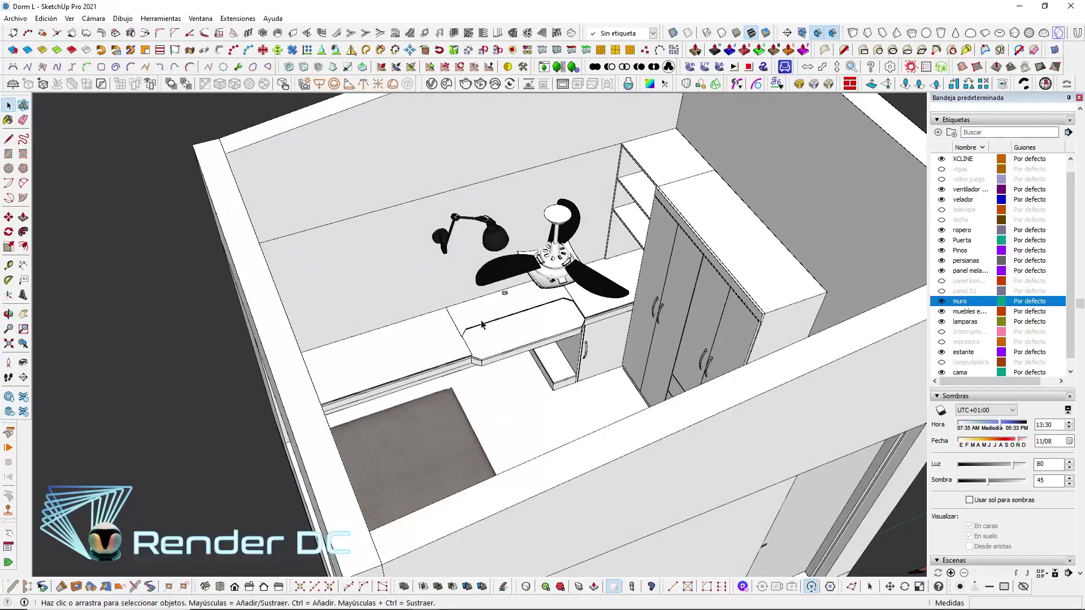
middle_click_drag(482, 325, 563, 225)
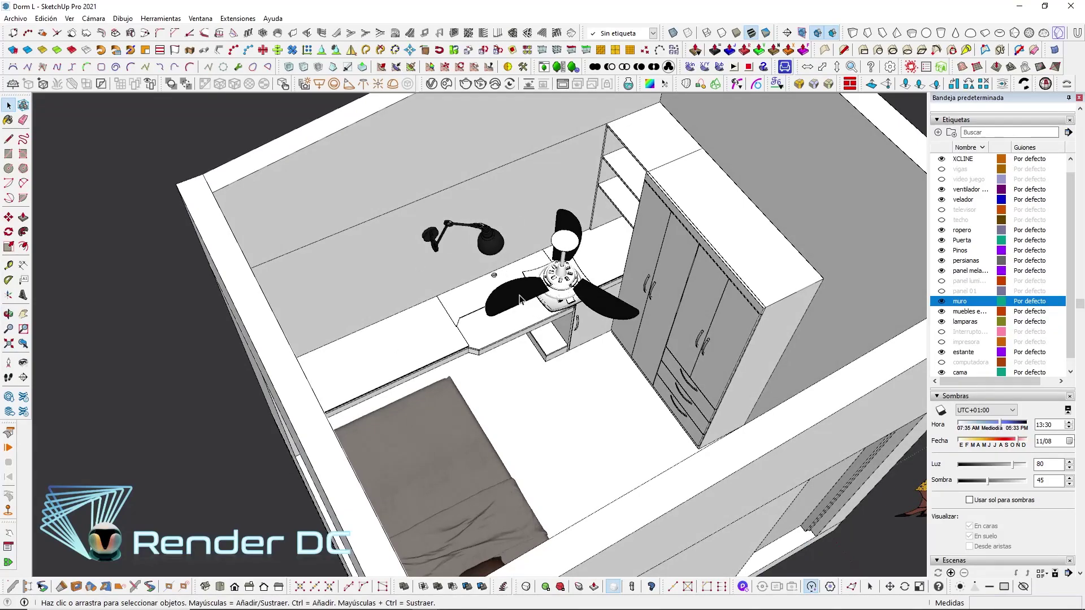
middle_click_drag(520, 299, 726, 238)
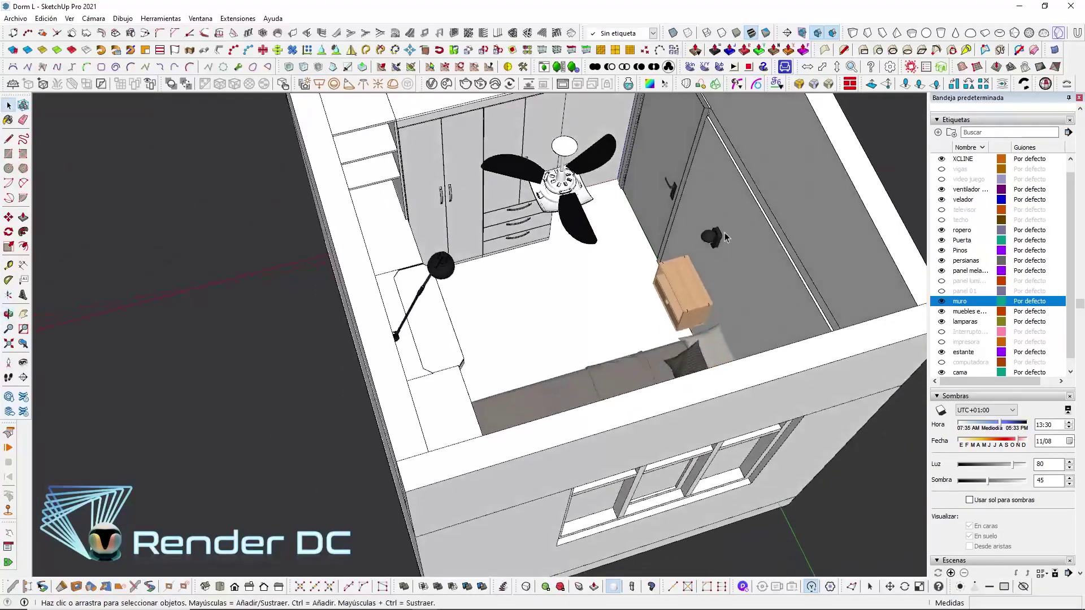
scroll(724, 243, "up", 3)
scroll(689, 226, "up", 3)
scroll(644, 209, "up", 3)
scroll(599, 186, "up", 3)
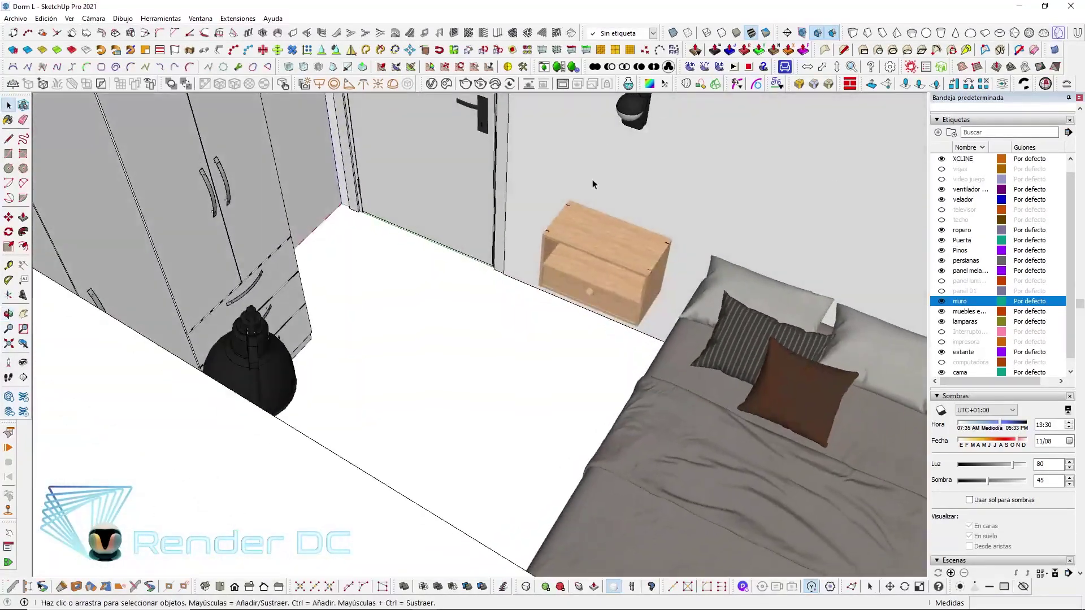
scroll(593, 185, "down", 5)
mouse_move(592, 184)
middle_mouse_down()
mouse_move(642, 264)
mouse_move(609, 249)
middle_mouse_up()
scroll(616, 221, "down", 5)
scroll(609, 249, "up", 3)
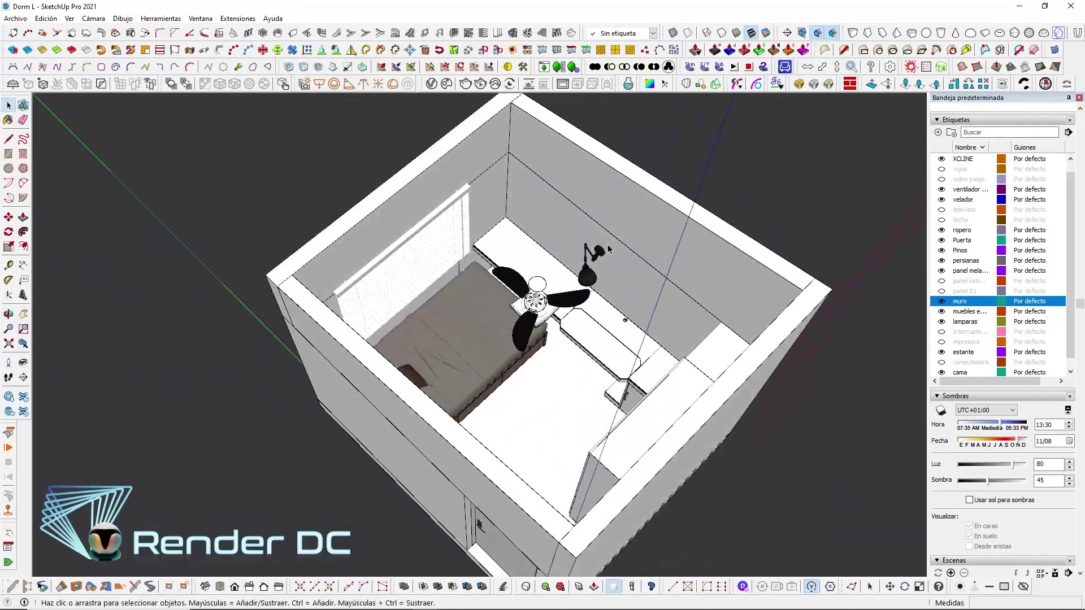
scroll(609, 249, "up", 1)
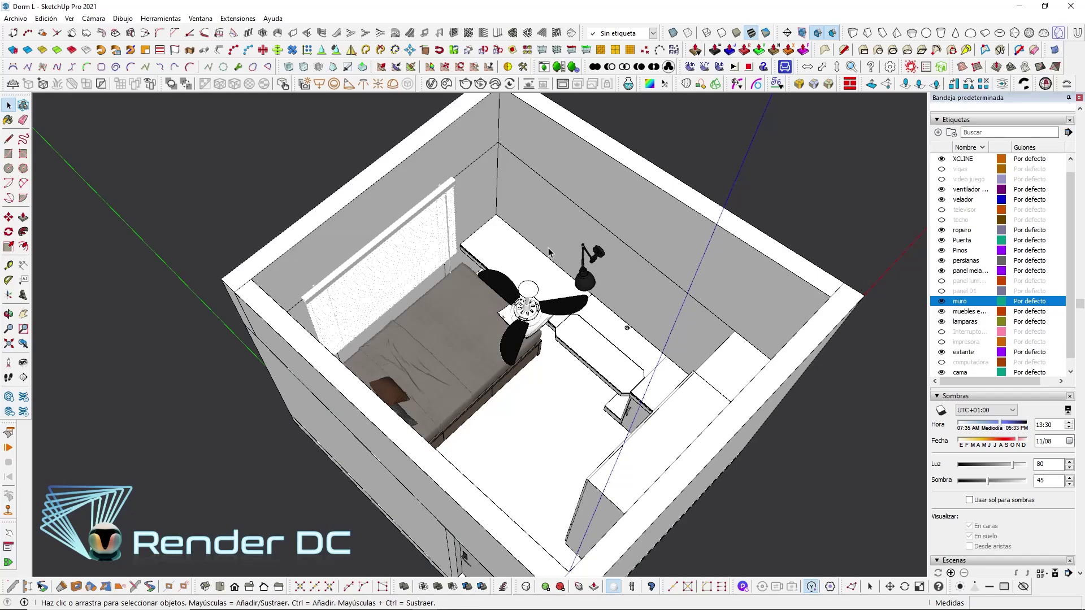
mouse_move(671, 273)
middle_mouse_down()
mouse_move(596, 215)
mouse_move(427, 192)
middle_mouse_up()
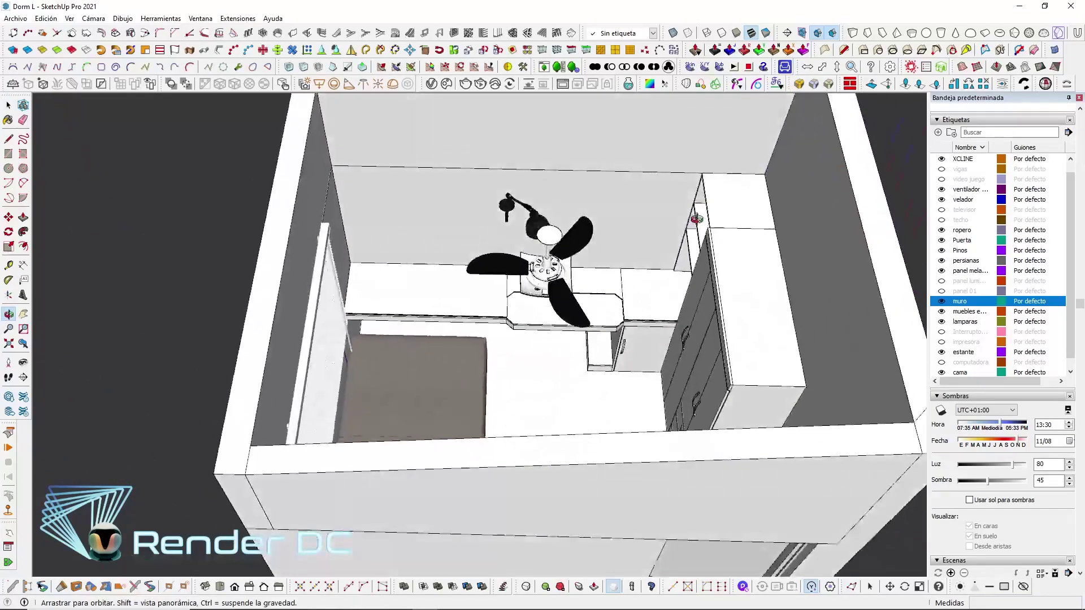
scroll(427, 192, "down", 3)
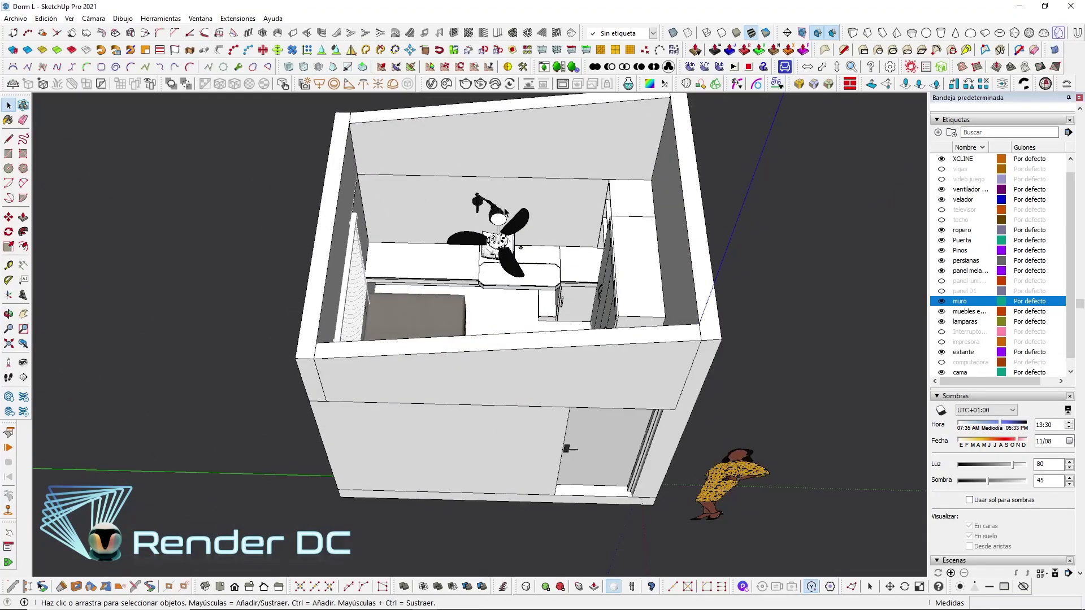
middle_click_drag(582, 225, 435, 181)
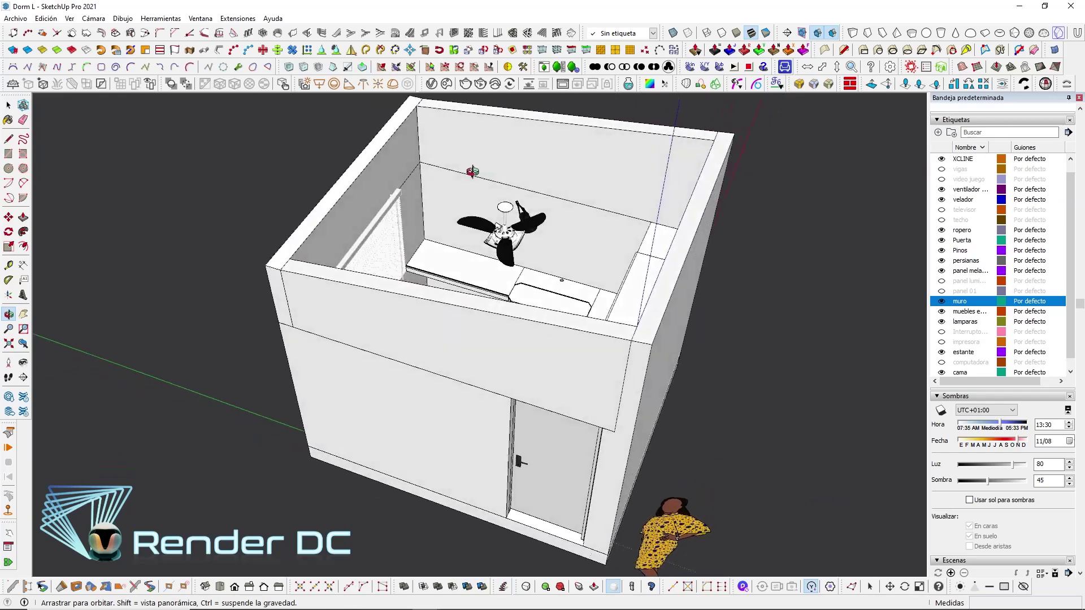
middle_click_drag(507, 212, 624, 246)
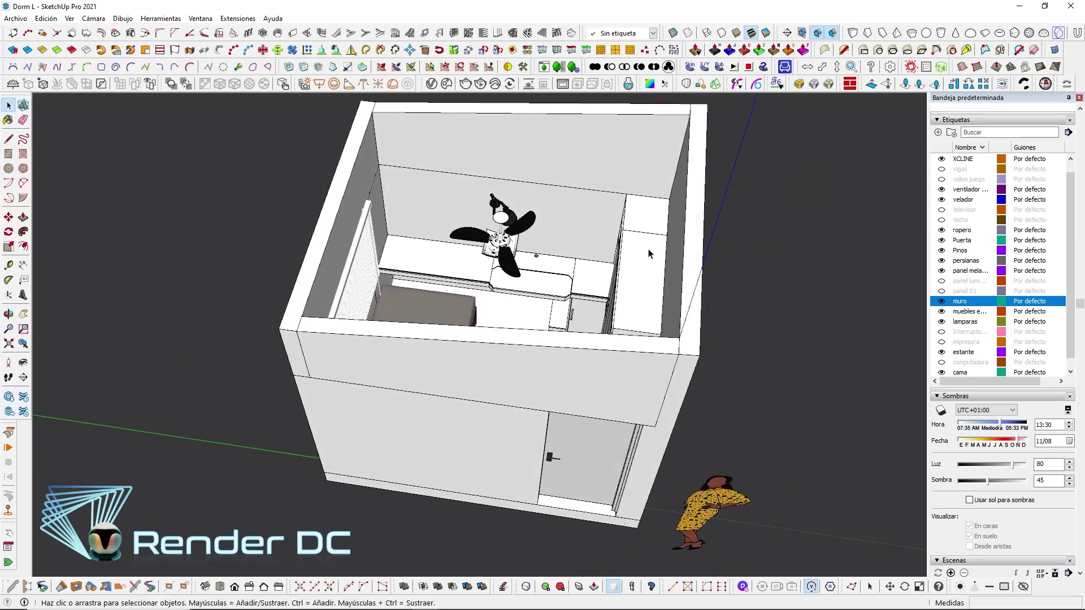
mouse_move(573, 224)
middle_mouse_down()
mouse_move(565, 277)
mouse_move(531, 266)
mouse_move(509, 169)
middle_mouse_up()
scroll(565, 277, "up", 3)
scroll(582, 295, "up", 2)
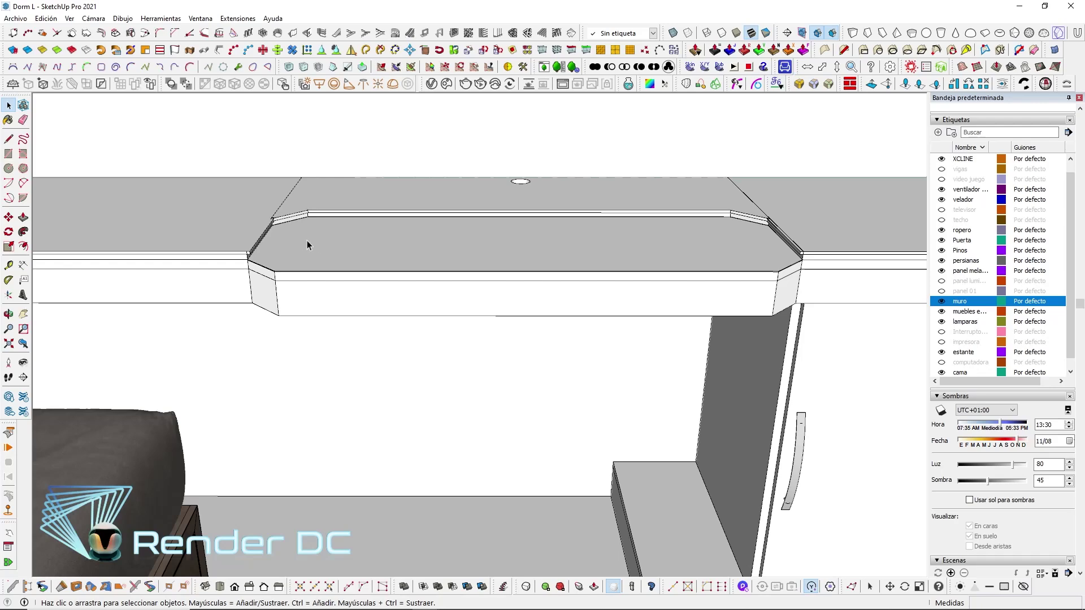
scroll(299, 254, "up", 2)
mouse_move(518, 270)
middle_mouse_down()
mouse_move(279, 258)
mouse_move(315, 213)
mouse_move(235, 240)
middle_mouse_up()
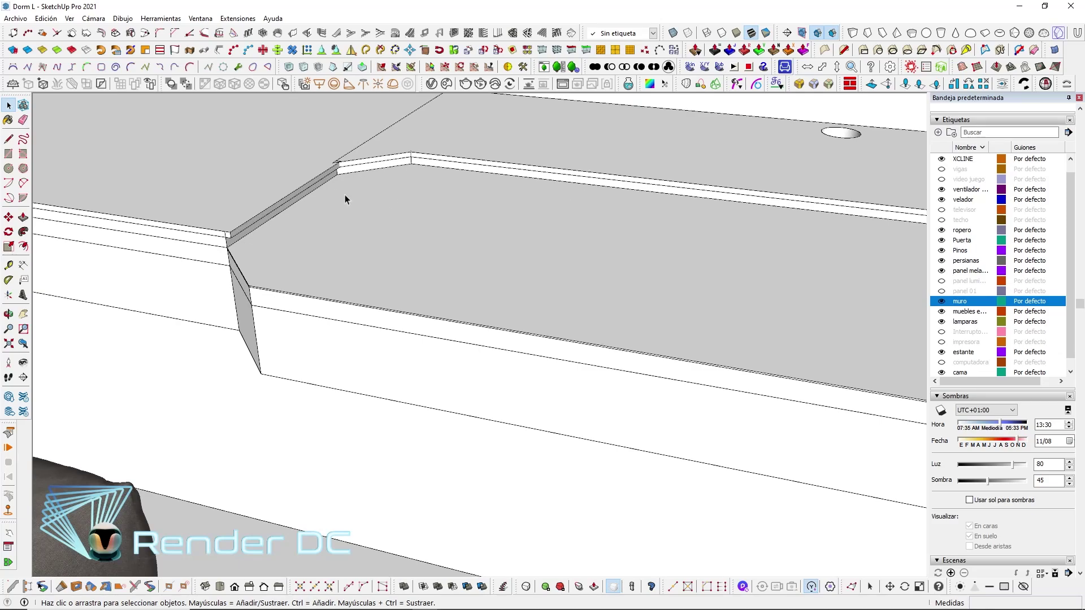
mouse_move(345, 195)
middle_mouse_down()
mouse_move(593, 230)
mouse_move(887, 127)
mouse_move(479, 262)
mouse_move(416, 310)
mouse_move(388, 293)
mouse_move(416, 286)
mouse_move(373, 150)
middle_mouse_up()
scroll(416, 286, "down", 5)
scroll(460, 273, "down", 10)
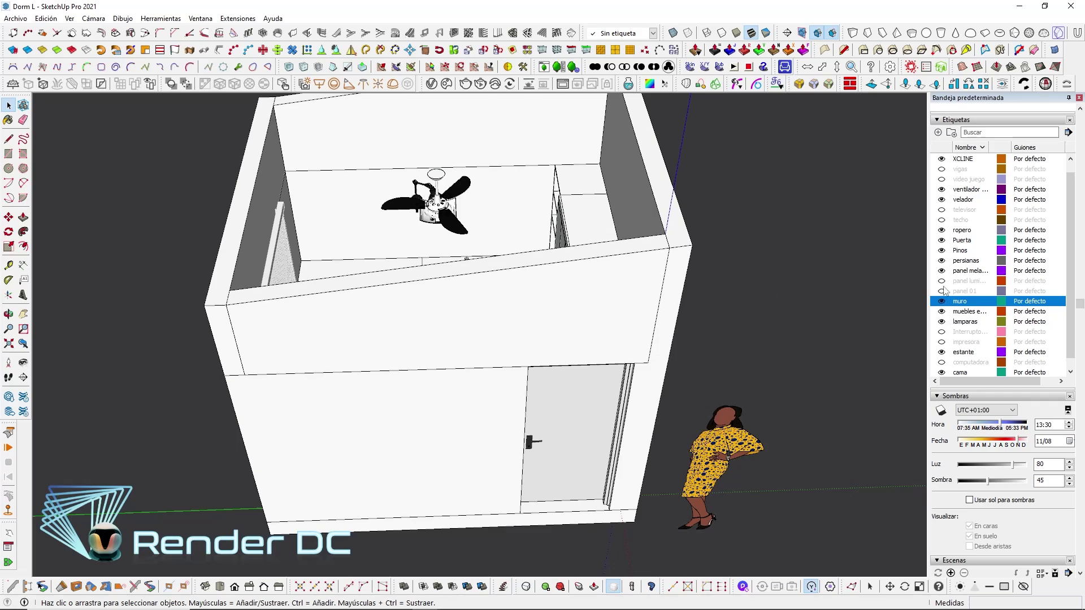
Turn on the hexagon light panel tag and inspect the panelled wall above the desk
left_click(941, 281)
middle_click_drag(423, 195, 514, 210)
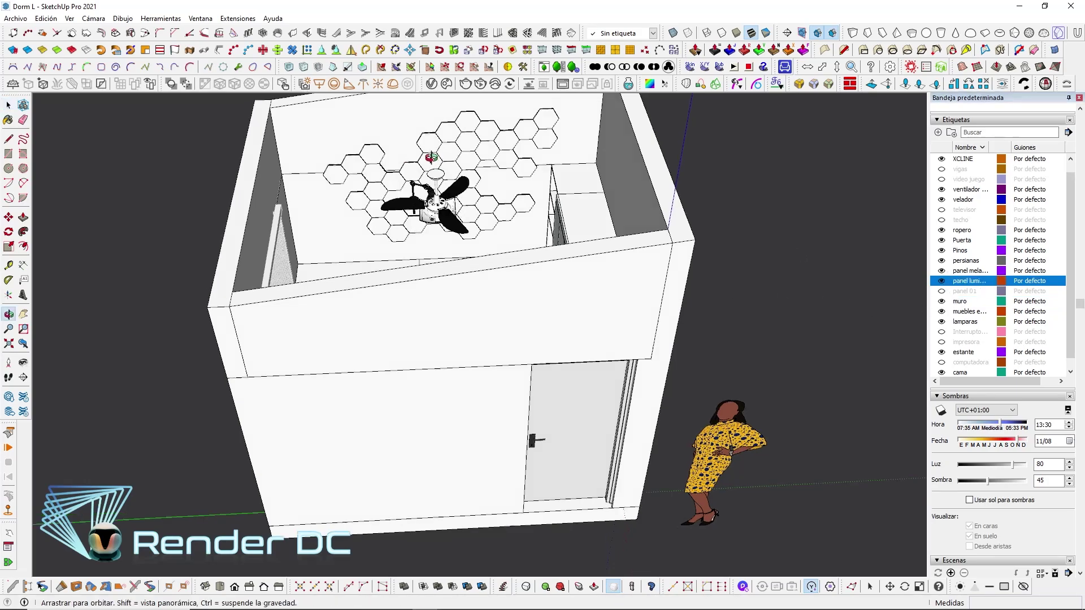
scroll(424, 204, "up", 1)
scroll(328, 199, "up", 3)
scroll(314, 280, "up", 3)
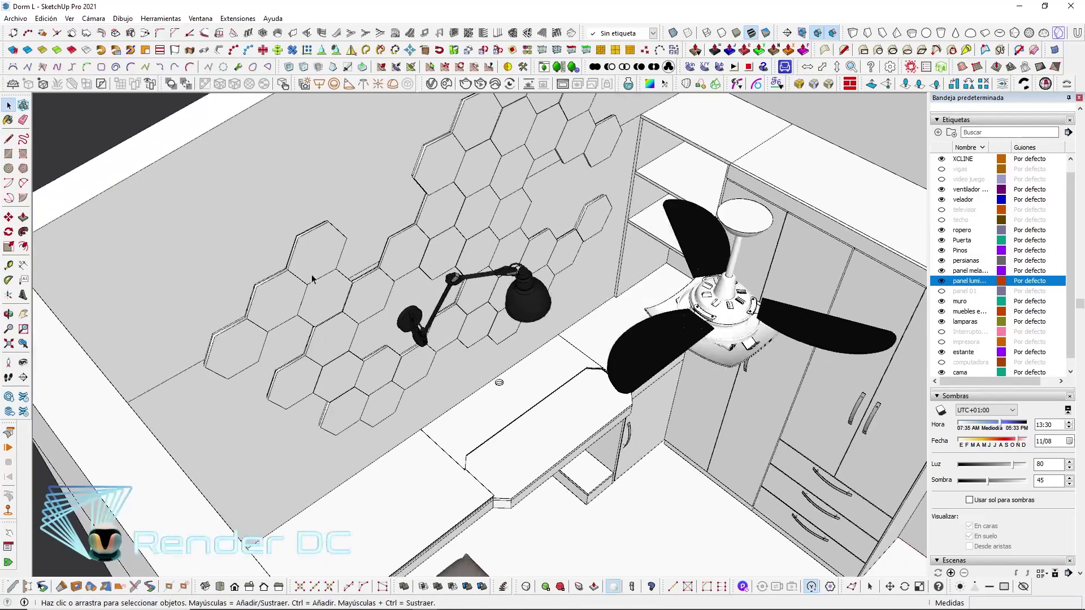
middle_click_drag(314, 280, 273, 220)
scroll(273, 220, "up", 1)
scroll(265, 220, "up", 1)
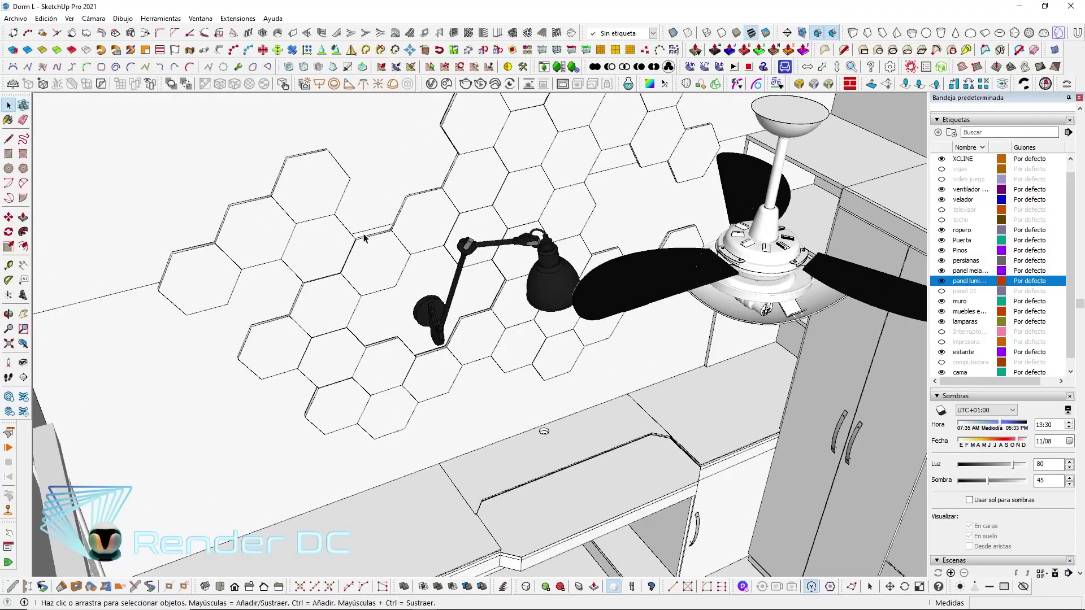
mouse_move(365, 237)
middle_mouse_down()
mouse_move(315, 230)
mouse_move(388, 286)
mouse_move(347, 285)
mouse_move(314, 227)
mouse_move(453, 225)
mouse_move(429, 253)
middle_mouse_up()
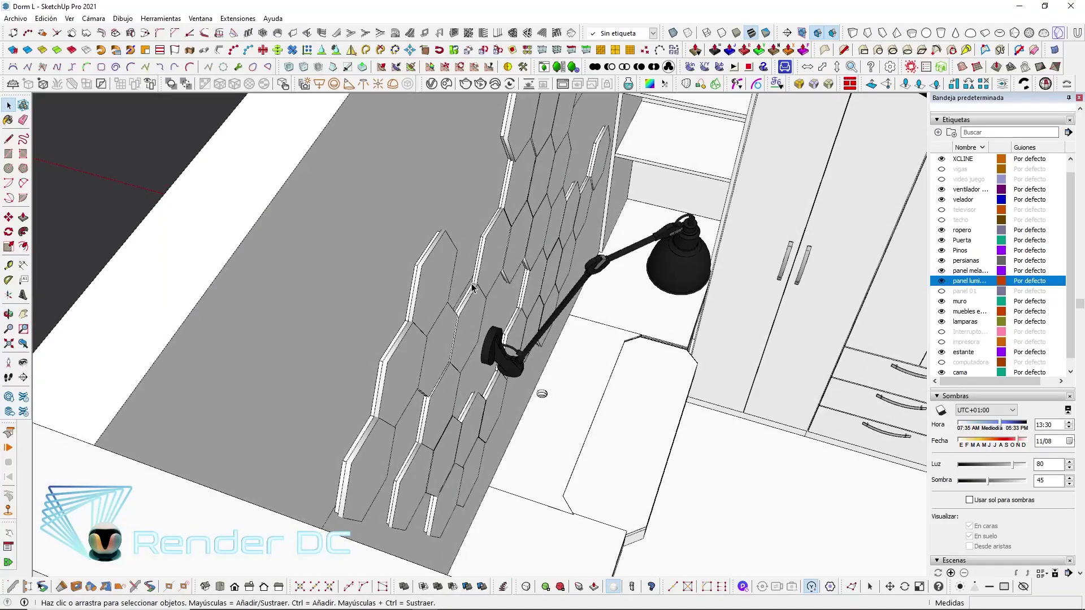
middle_click_drag(481, 179, 273, 249)
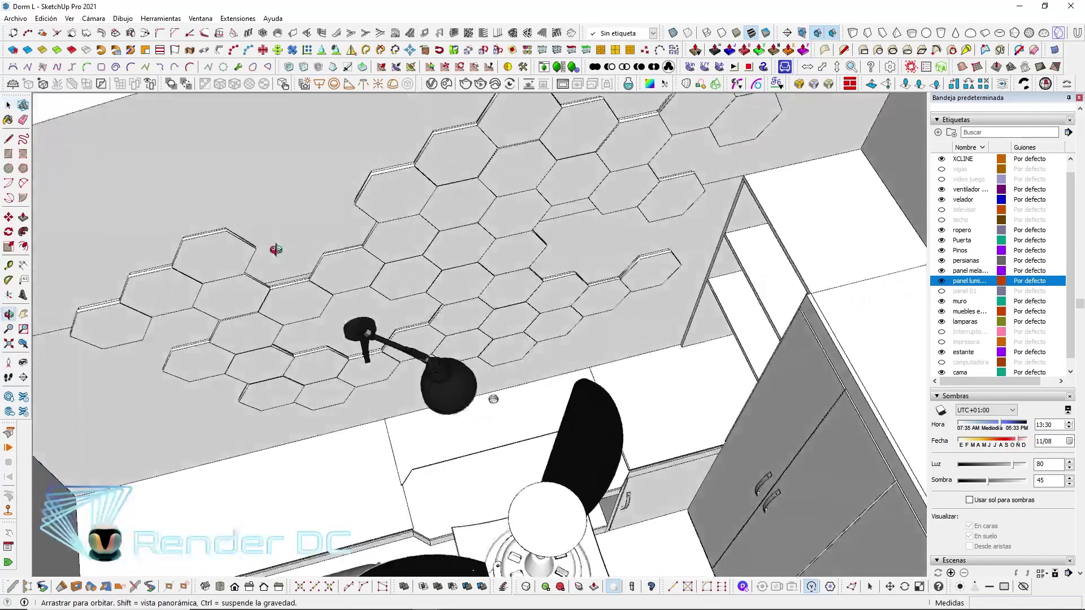
mouse_move(435, 317)
middle_mouse_down()
mouse_move(399, 111)
mouse_move(543, 188)
mouse_move(655, 219)
mouse_move(634, 242)
mouse_move(460, 291)
mouse_move(492, 395)
mouse_move(467, 229)
mouse_move(650, 243)
middle_mouse_up()
scroll(468, 228, "down", 5)
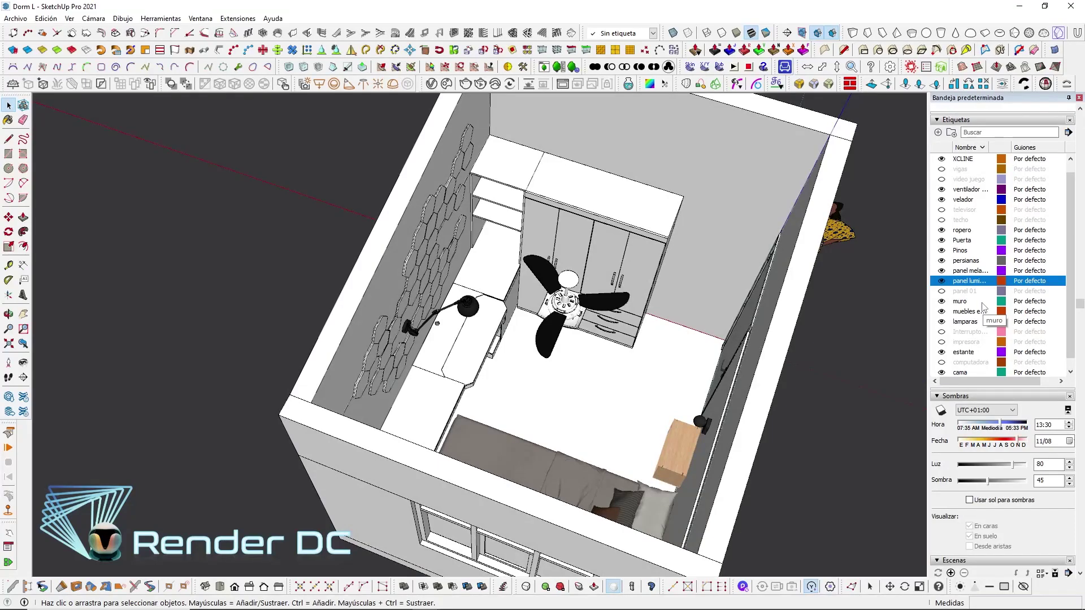
Turn on the Interruptores tag so the wall switches and sockets appear
left_click(942, 331)
middle_click_drag(565, 316, 554, 339)
scroll(554, 332, "up", 3)
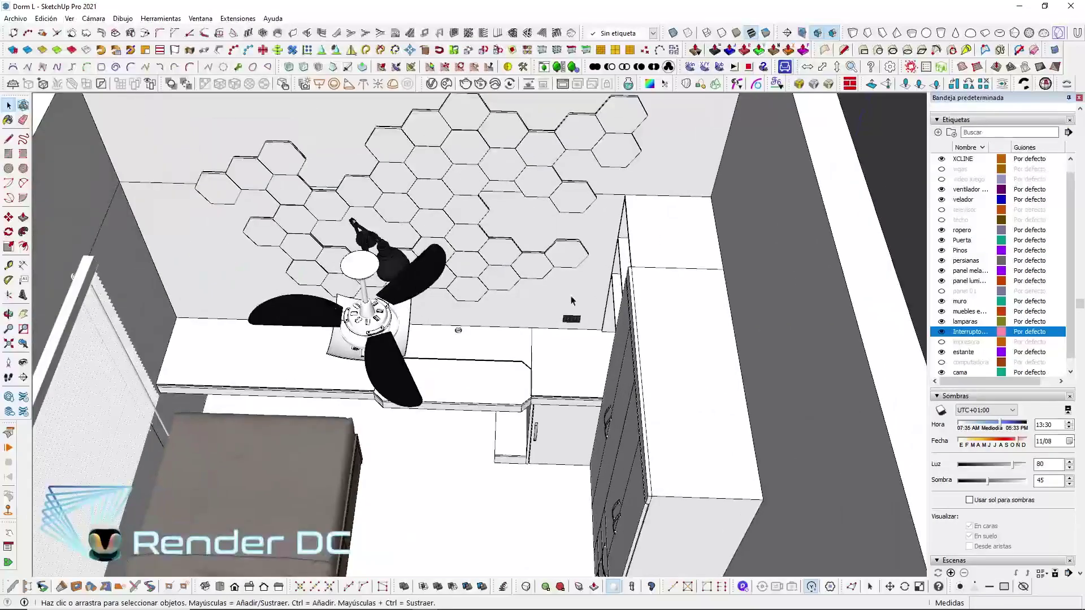
scroll(554, 332, "up", 3)
mouse_move(635, 322)
middle_mouse_down()
mouse_move(356, 259)
mouse_move(70, 290)
middle_mouse_up()
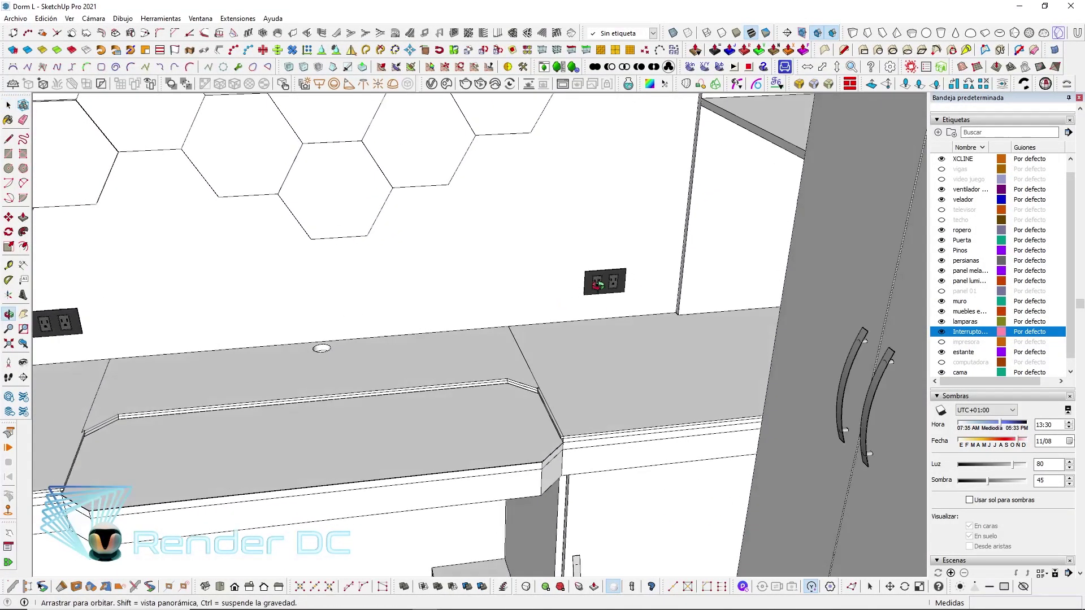
middle_click_drag(689, 287, 738, 295)
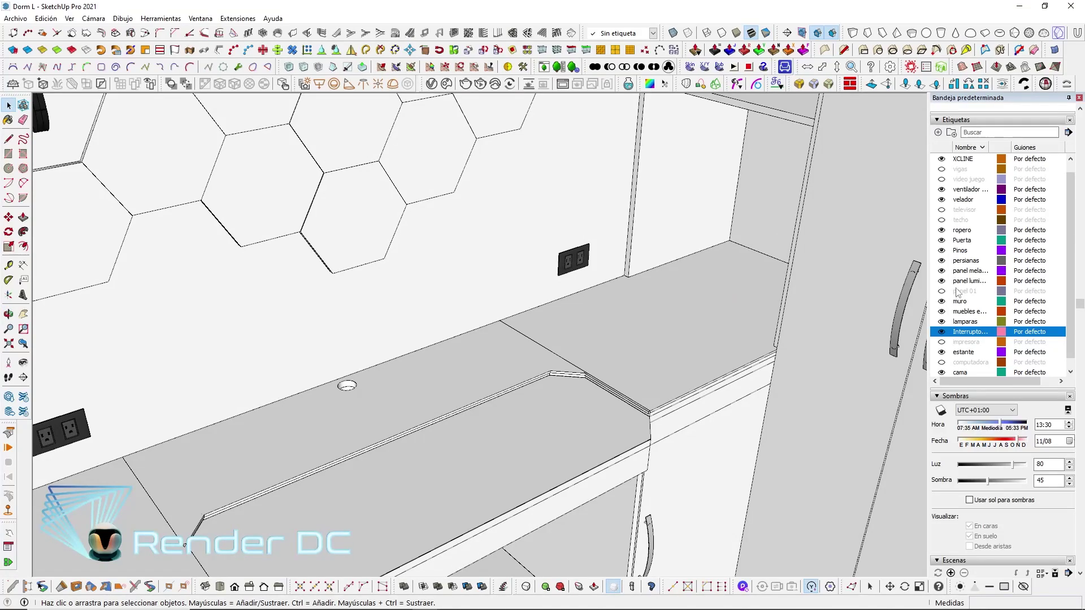
scroll(955, 231, "down", 1)
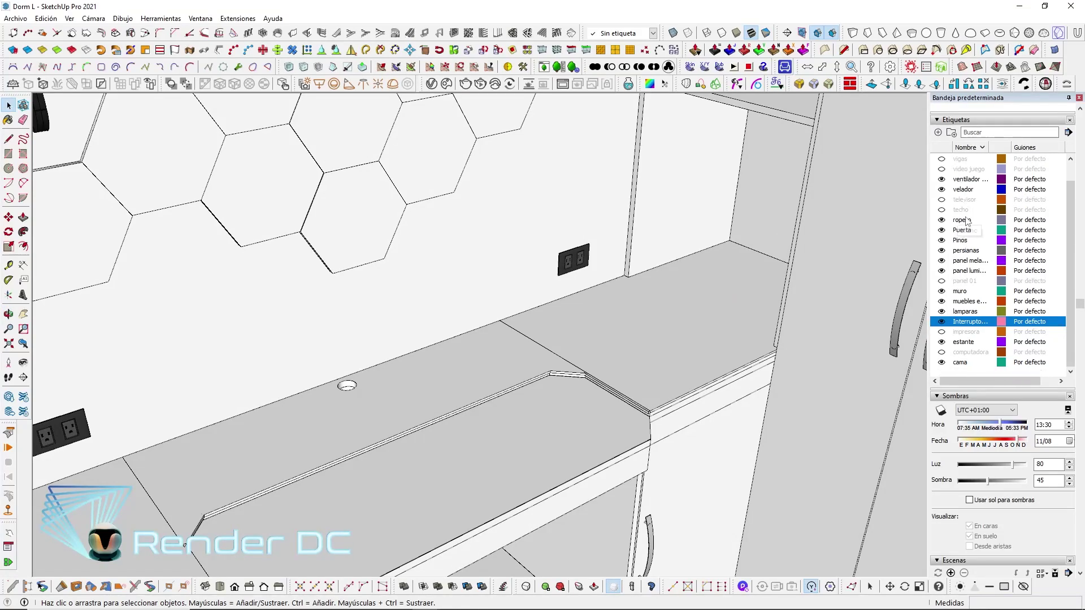
Turn on the impresora tag to show the printer on the desk
left_click(941, 333)
middle_click_drag(618, 265, 347, 306)
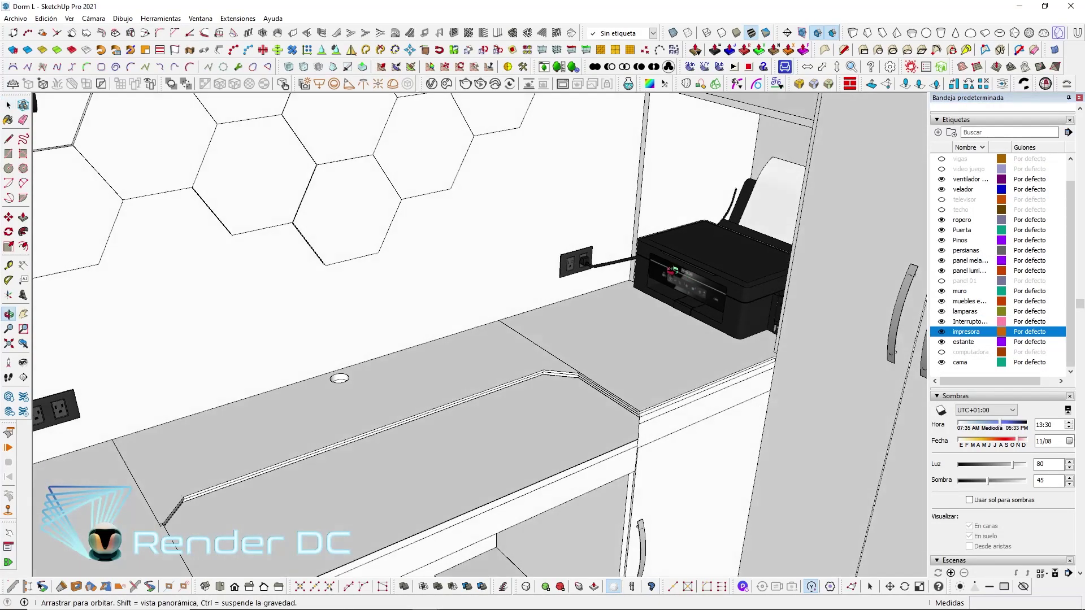
middle_click_drag(197, 361, 286, 350)
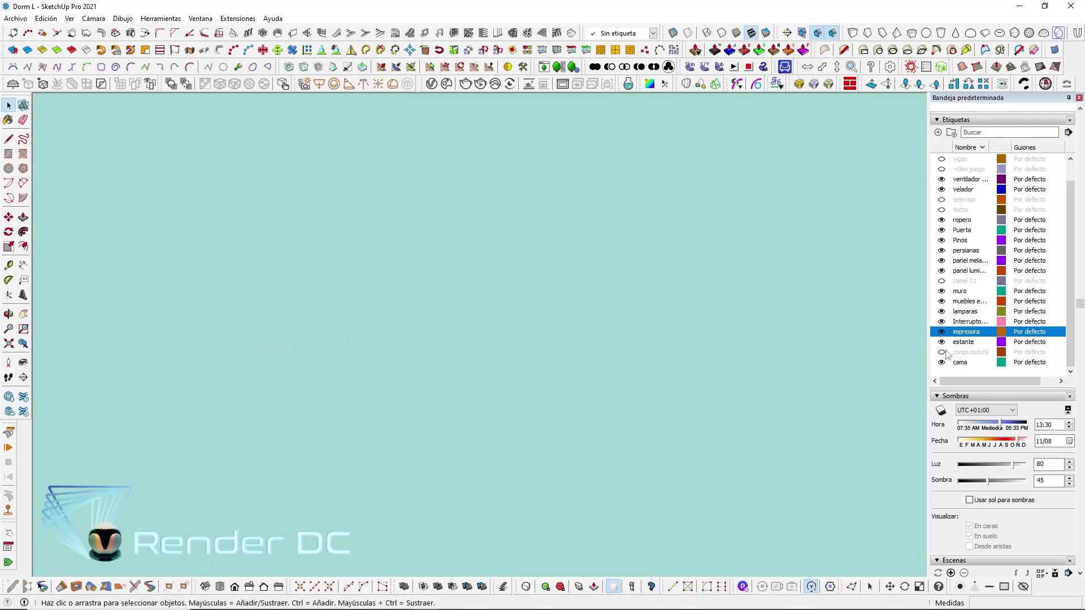
Turn off the muro tag and look over the exposed desk, wardrobe and ceiling fan
left_click(941, 291)
mouse_move(856, 291)
middle_mouse_down()
mouse_move(491, 343)
mouse_move(427, 273)
mouse_move(426, 358)
mouse_move(501, 387)
mouse_move(456, 233)
mouse_move(503, 445)
middle_mouse_up()
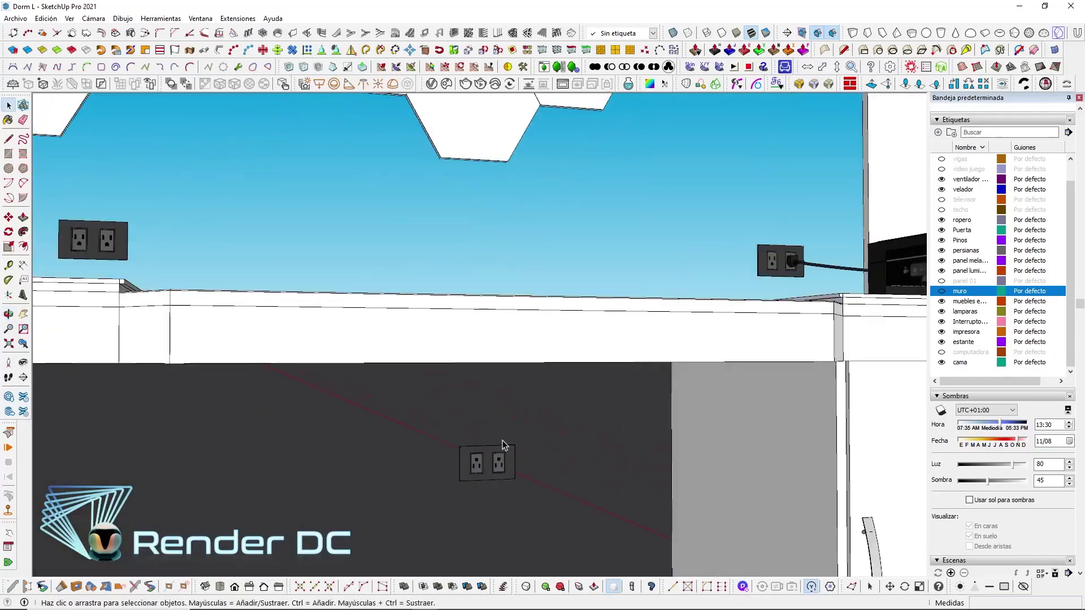
mouse_move(675, 436)
middle_mouse_down()
mouse_move(600, 298)
mouse_move(158, 296)
middle_mouse_up()
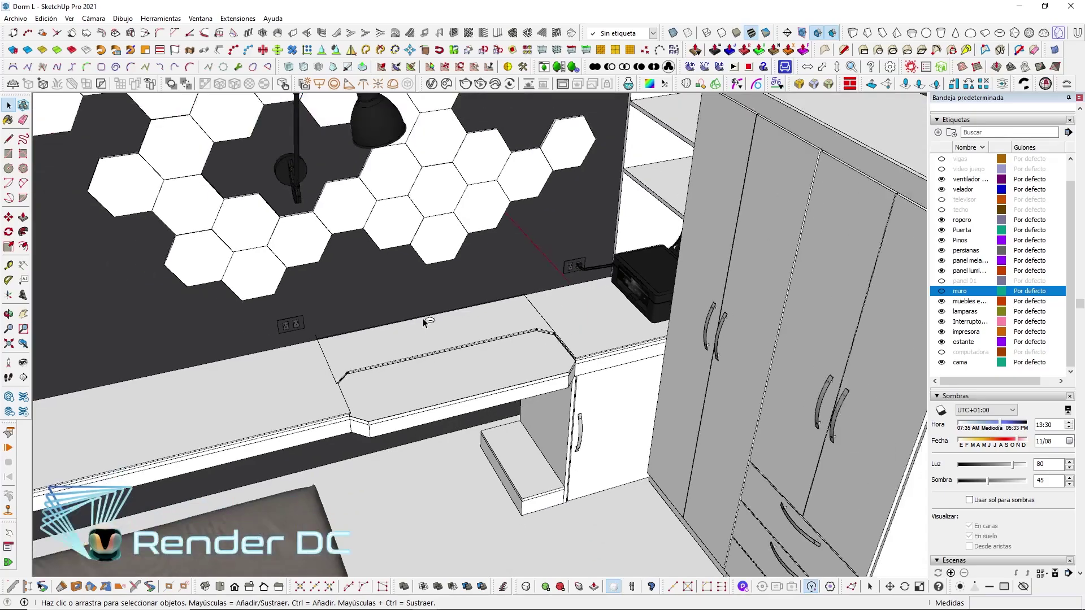
mouse_move(347, 312)
middle_mouse_down()
mouse_move(710, 385)
mouse_move(832, 244)
mouse_move(737, 231)
mouse_move(606, 128)
middle_mouse_up()
scroll(589, 302, "down", 5)
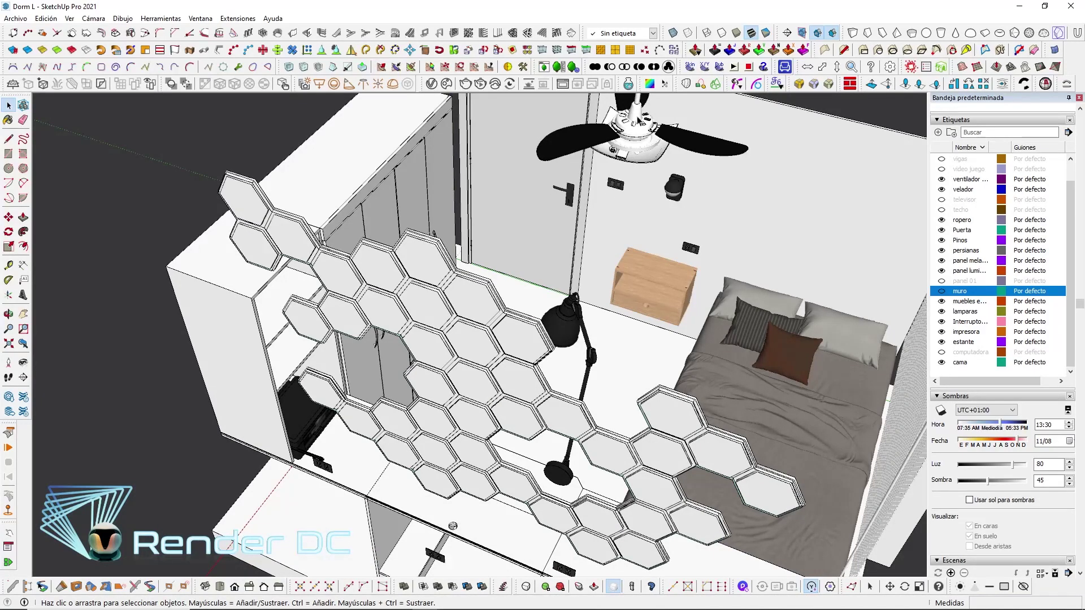
middle_click_drag(640, 145, 685, 222)
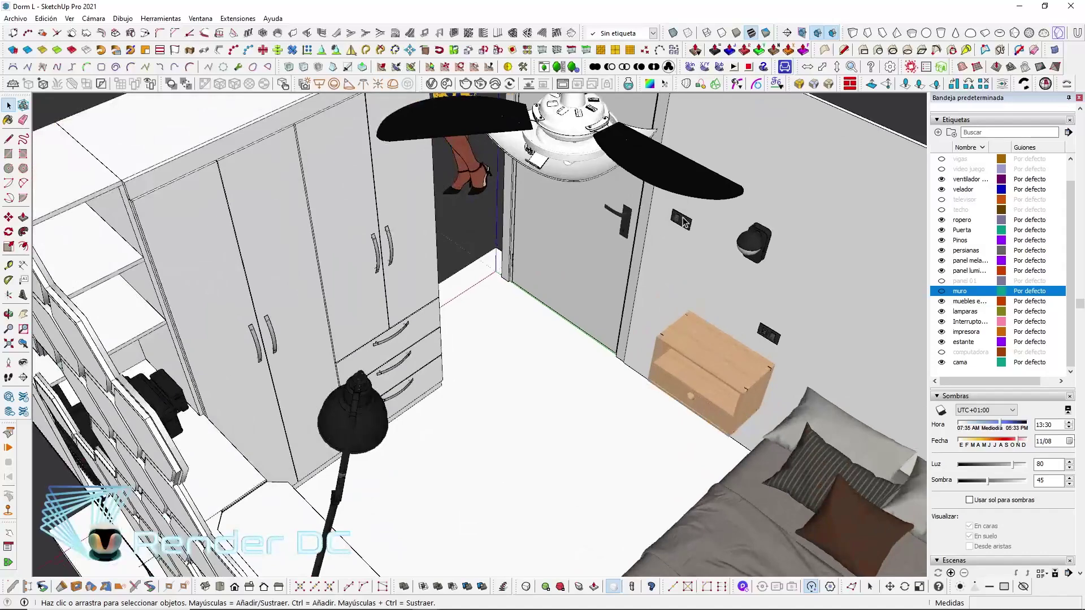
scroll(678, 213, "up", 2)
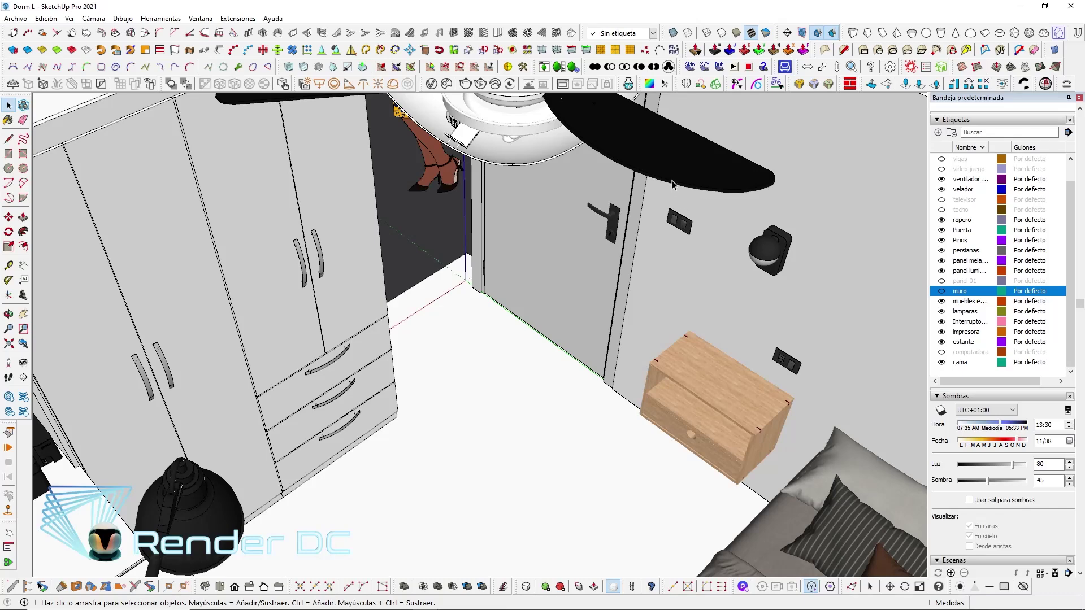
scroll(545, 117, "down", 3)
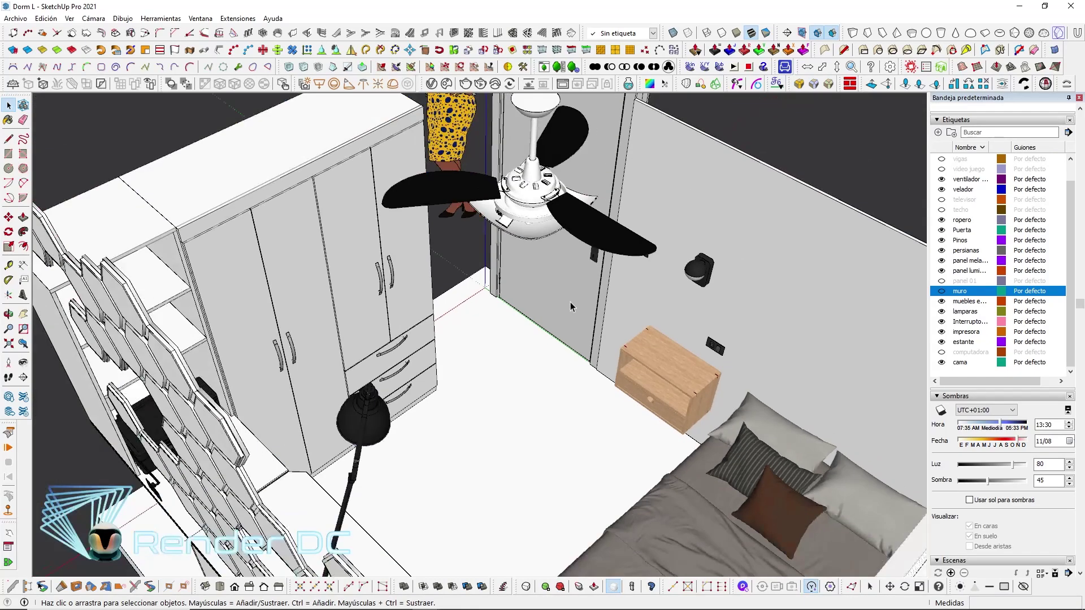
middle_click_drag(598, 235, 612, 194)
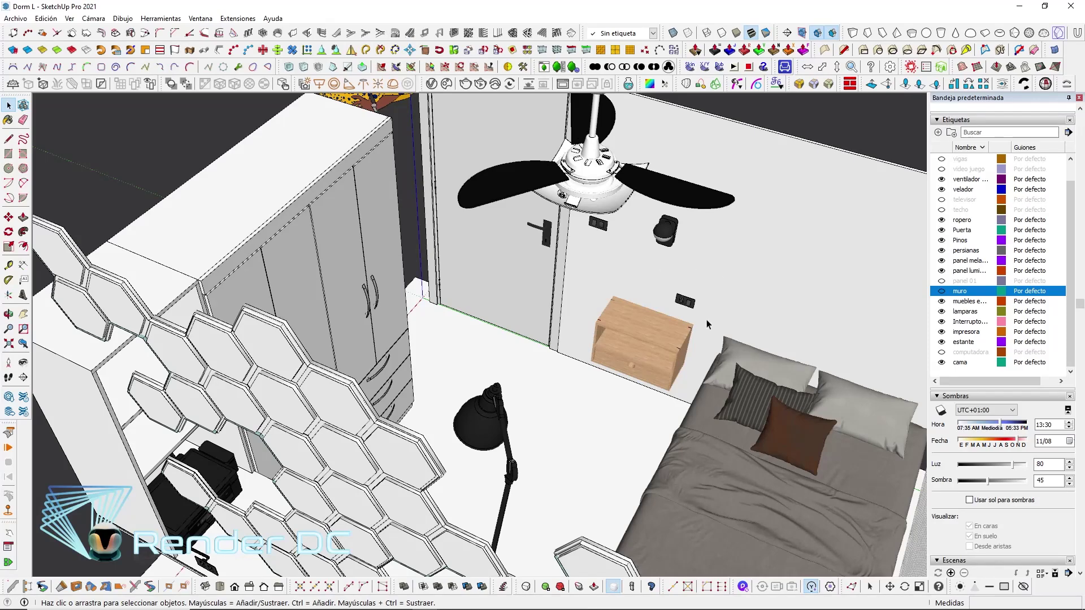
scroll(707, 323, "up", 1)
scroll(678, 294, "up", 2)
scroll(650, 271, "up", 2)
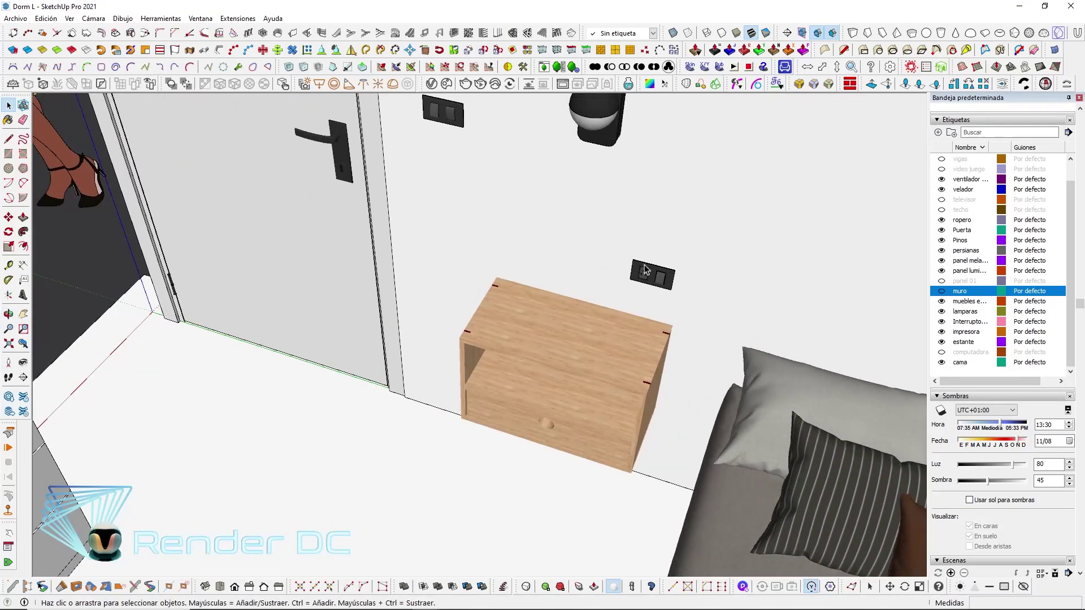
scroll(644, 266, "up", 1)
scroll(650, 271, "up", 1)
scroll(534, 317, "down", 1)
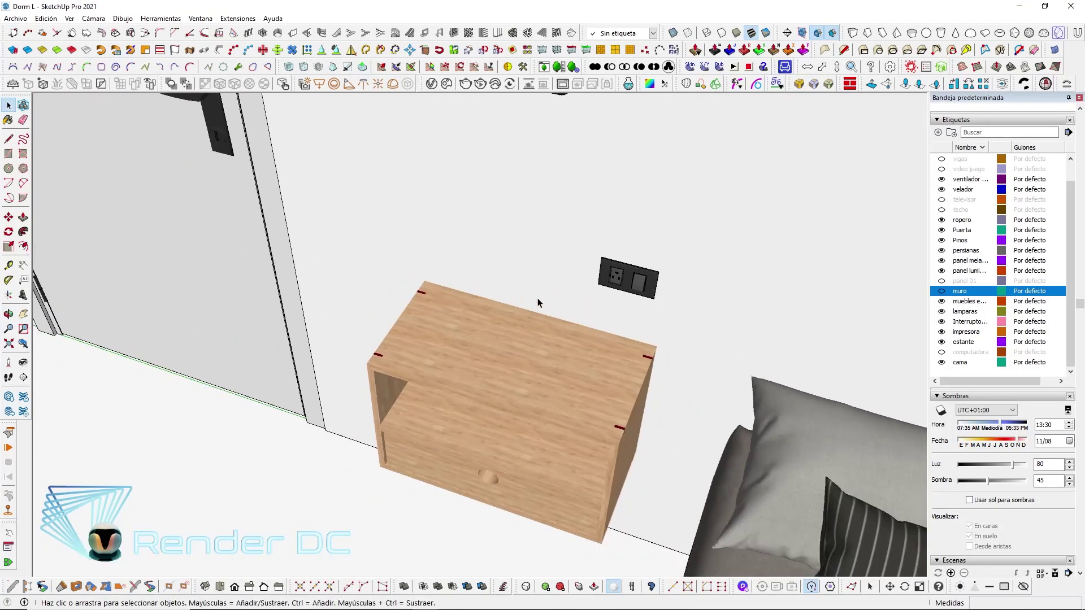
scroll(537, 298, "down", 1)
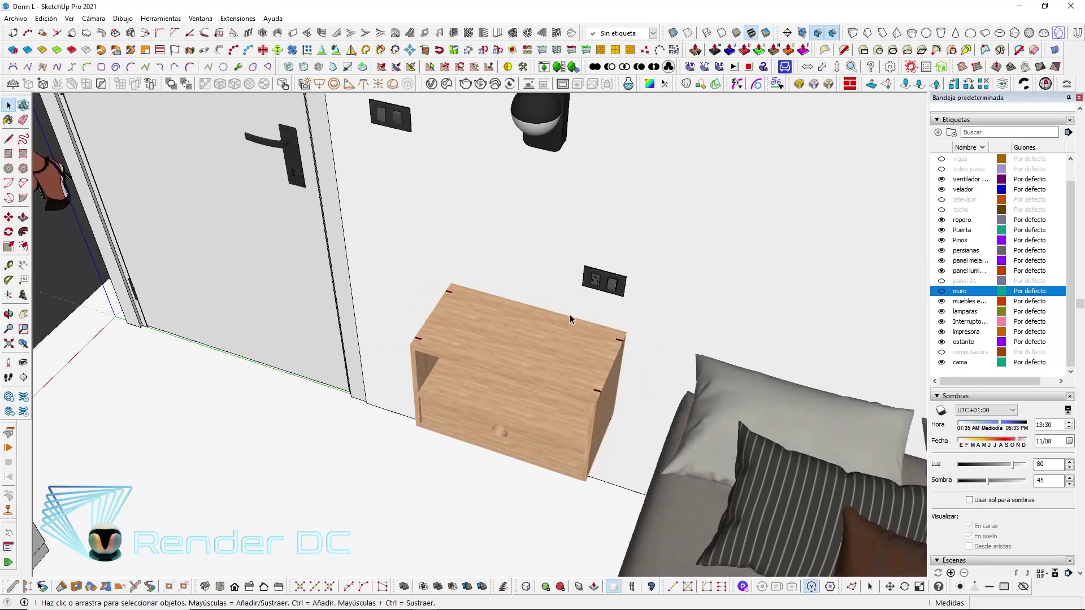
scroll(569, 314, "down", 3)
mouse_move(569, 314)
middle_mouse_down()
mouse_move(649, 338)
mouse_move(381, 340)
mouse_move(260, 310)
mouse_move(349, 125)
mouse_move(492, 271)
mouse_move(613, 282)
middle_mouse_up()
scroll(382, 341, "down", 2)
scroll(260, 310, "down", 2)
scroll(349, 126, "up", 2)
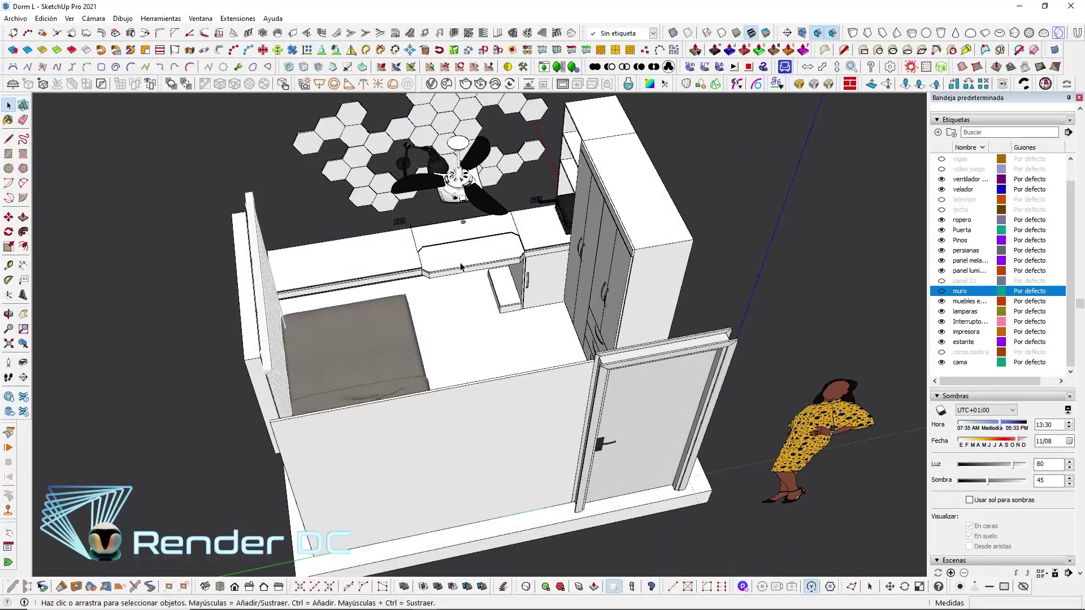
mouse_move(461, 266)
middle_mouse_down()
mouse_move(462, 234)
mouse_move(507, 255)
middle_mouse_up()
scroll(462, 234, "up", 2)
scroll(462, 235, "up", 2)
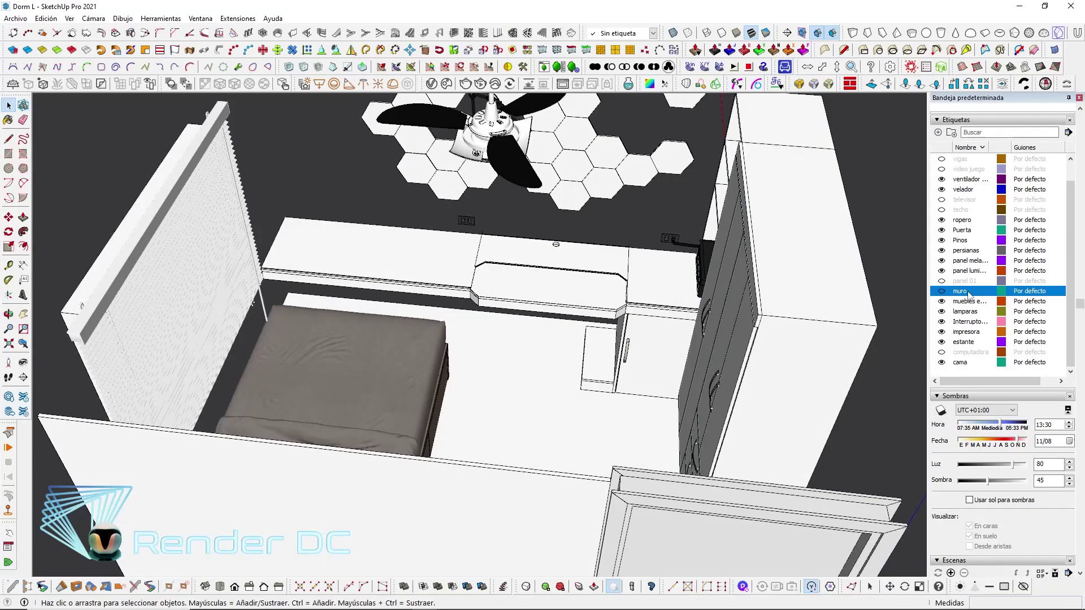
Turn on the televisor tag so the wall-mounted TV appears above the desk
left_click(941, 200)
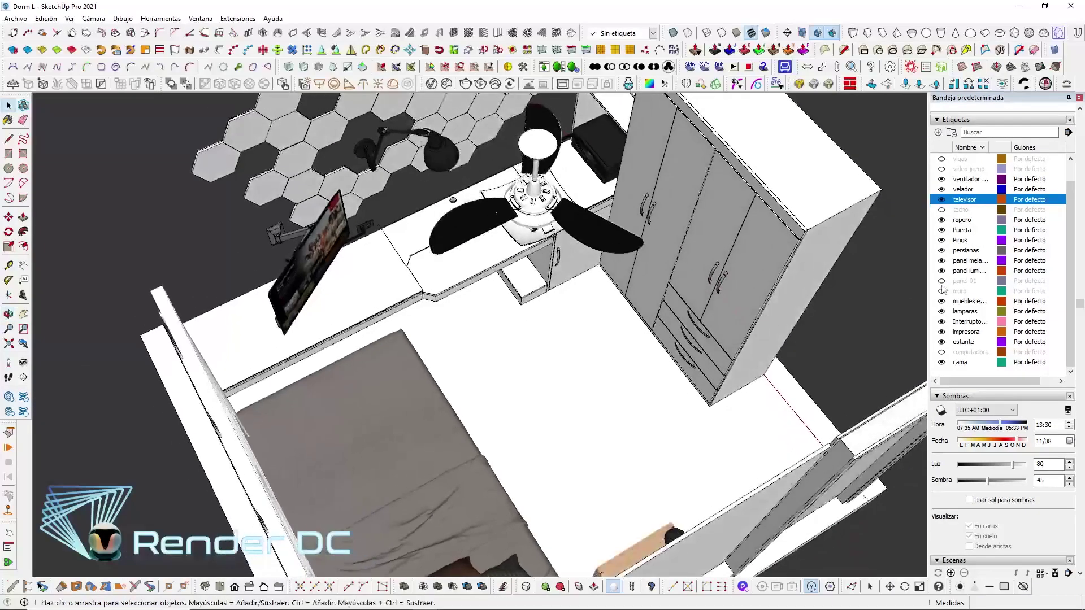
scroll(943, 289, "down", 3)
scroll(248, 214, "up", 5)
middle_click_drag(249, 215, 343, 383)
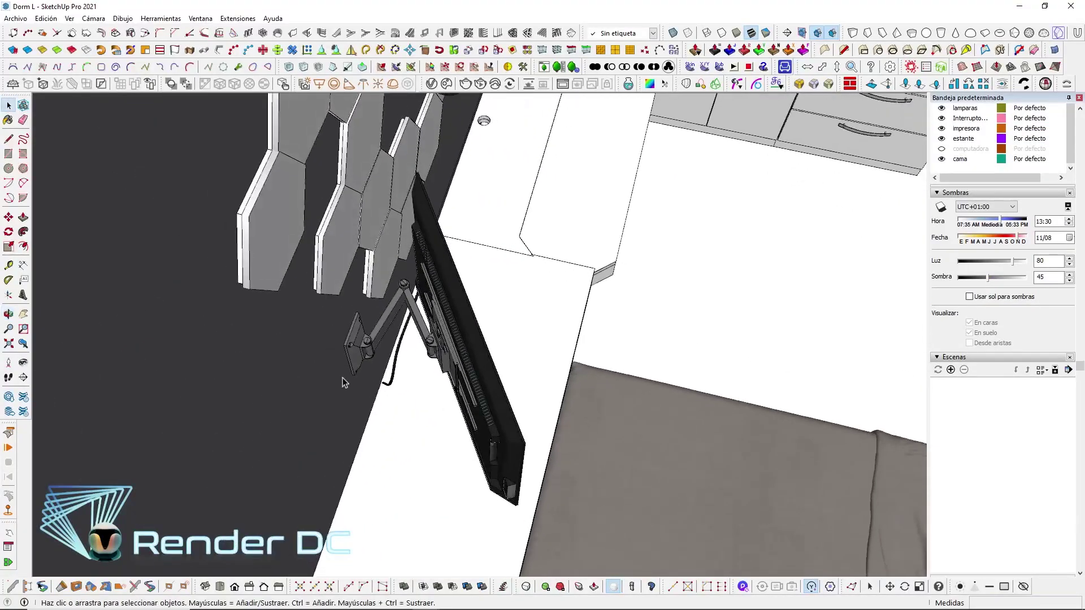
mouse_move(425, 374)
middle_mouse_down()
mouse_move(421, 226)
mouse_move(397, 205)
middle_mouse_up()
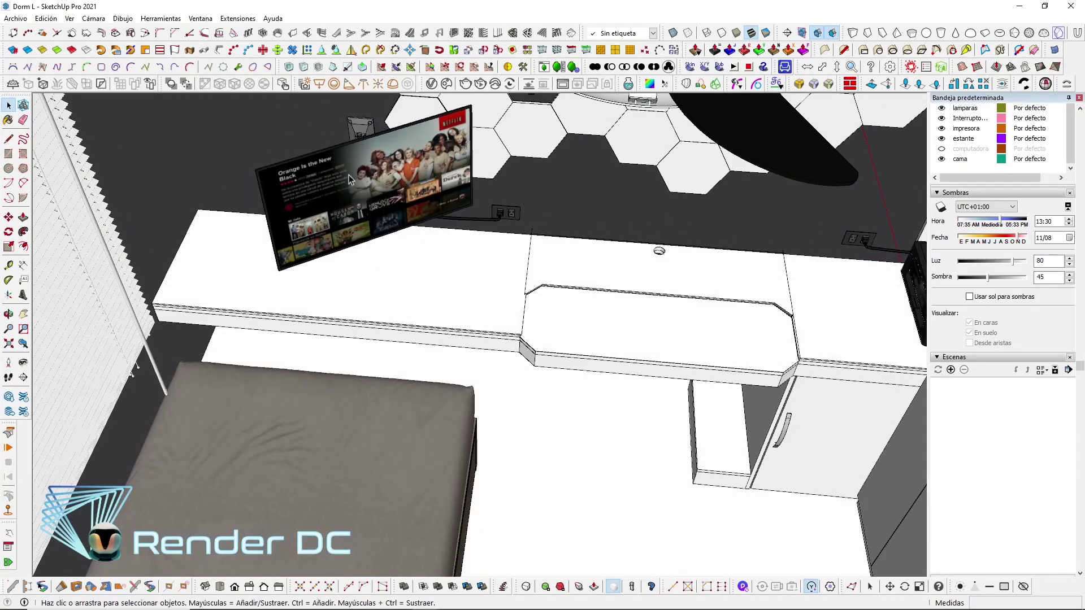
scroll(607, 257, "down", 1)
scroll(608, 256, "down", 1)
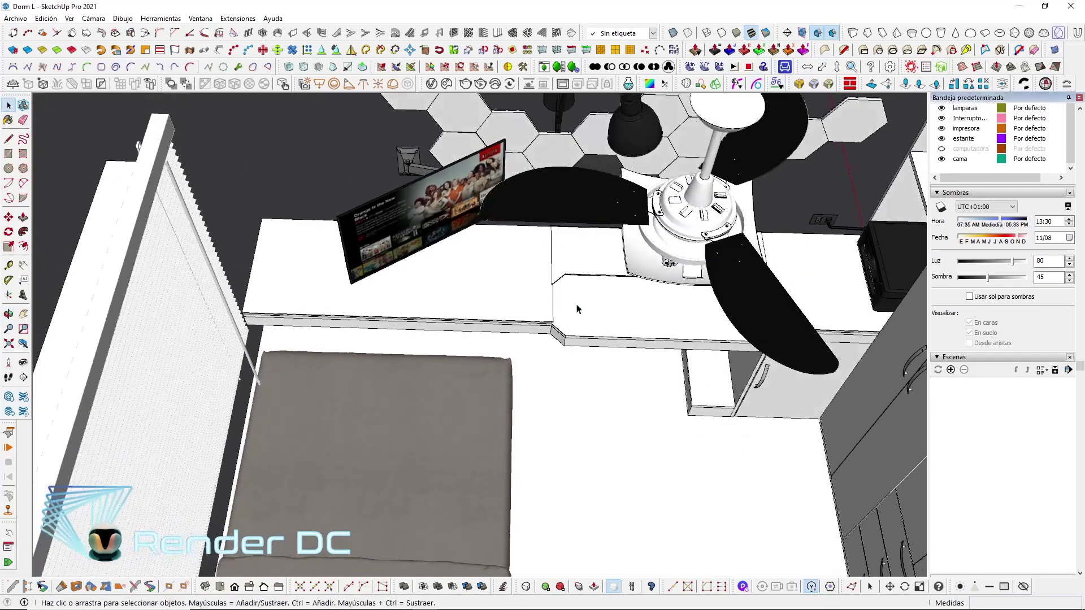
scroll(628, 249, "down", 1)
middle_click_drag(504, 332, 501, 358)
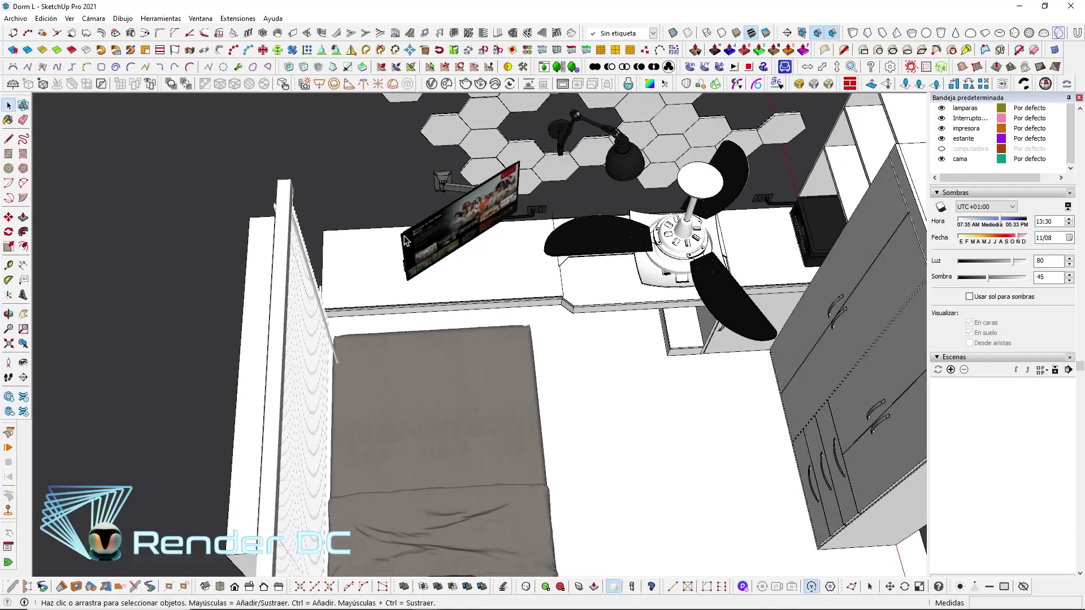
middle_click_drag(442, 413, 371, 504)
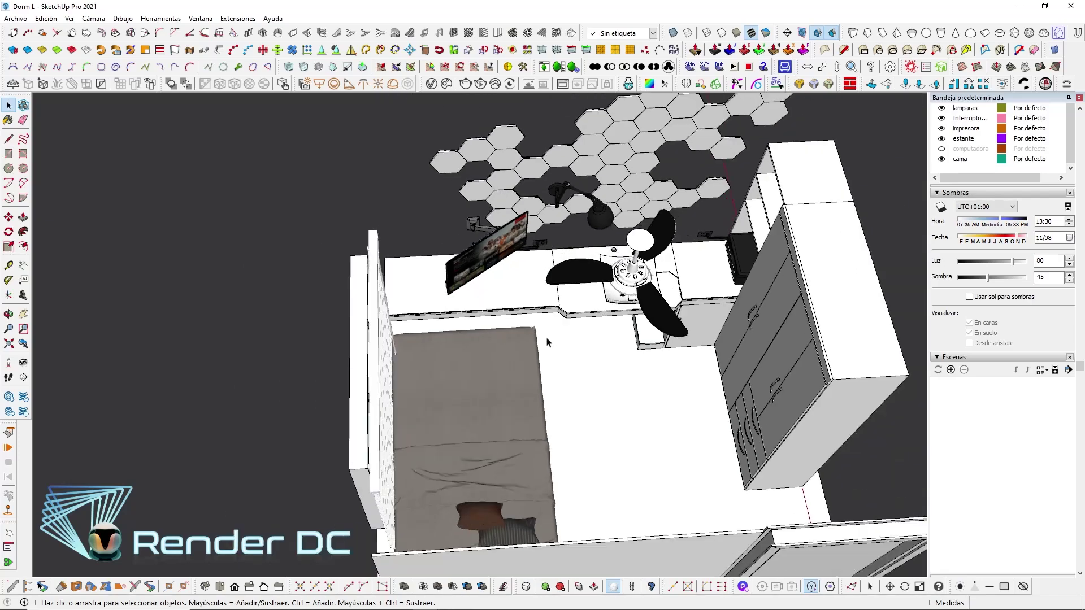
mouse_move(477, 446)
middle_mouse_down()
mouse_move(480, 391)
mouse_move(622, 316)
middle_mouse_up()
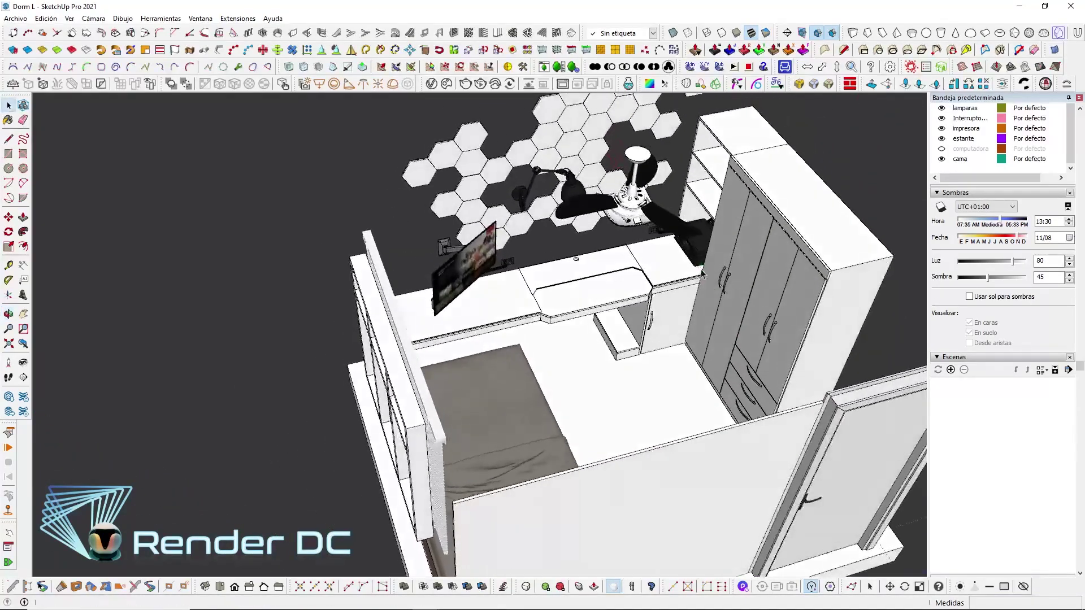
Turn on the computadora tag to show the monitor, keyboard, mouse and PC tower
left_click(942, 149)
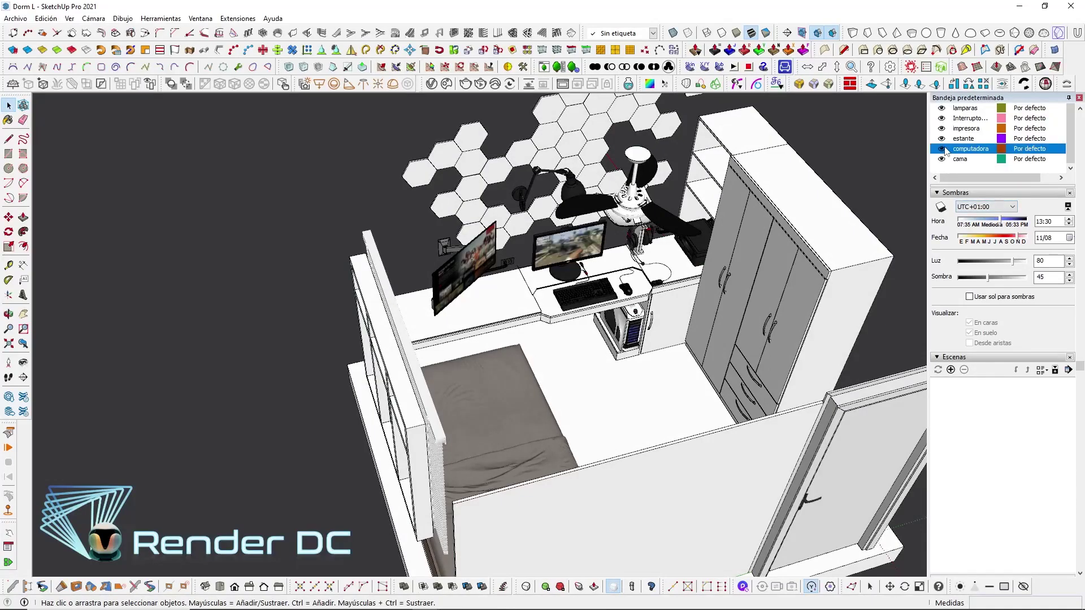
scroll(557, 266, "up", 5)
middle_click_drag(557, 266, 604, 339)
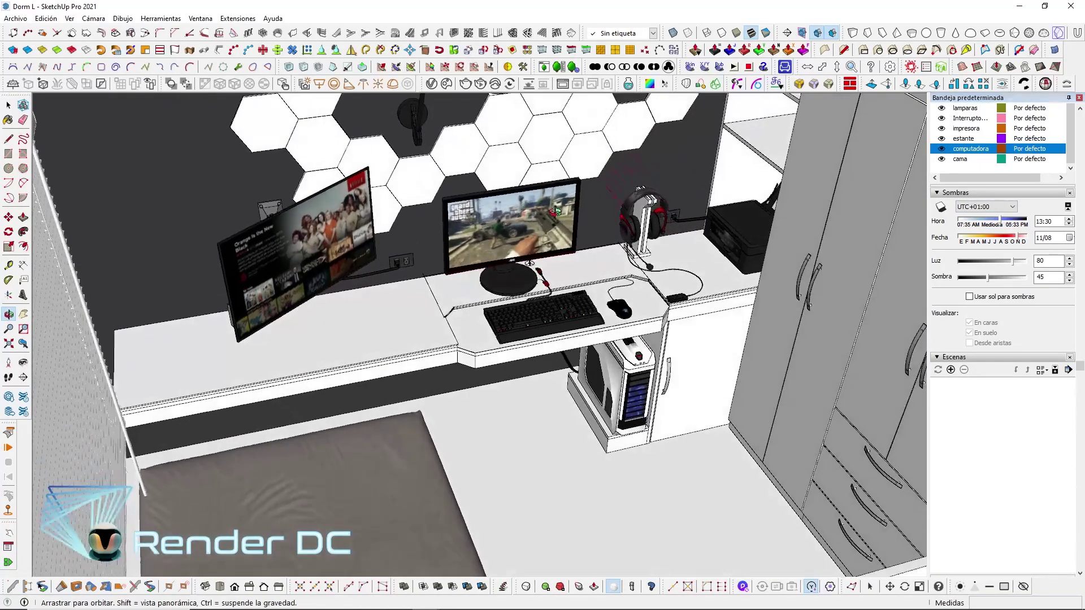
scroll(609, 348, "up", 3)
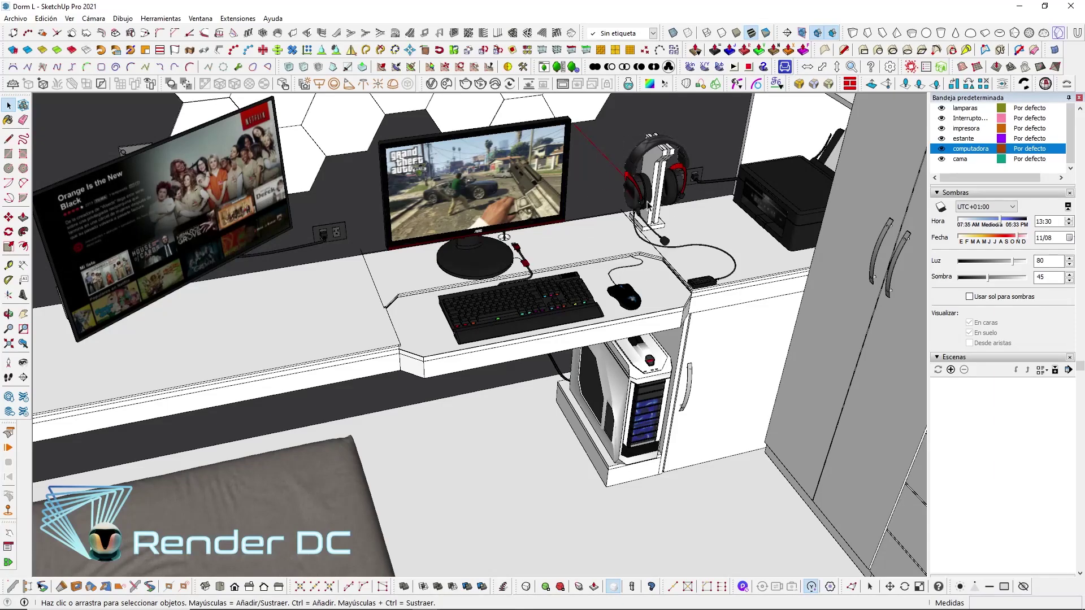
middle_click_drag(455, 240, 386, 225)
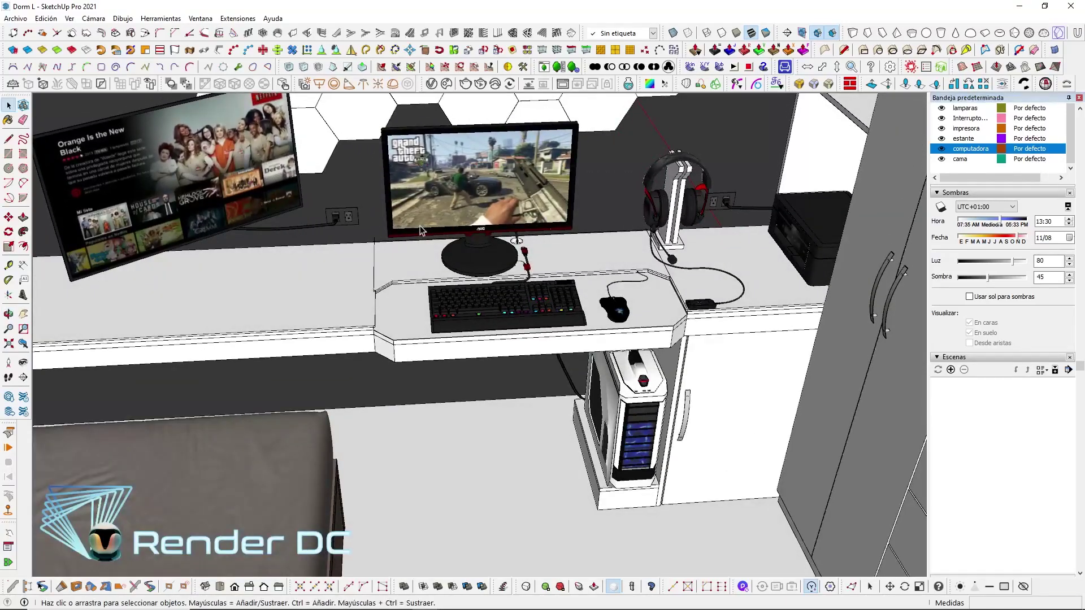
scroll(421, 229, "up", 2)
scroll(421, 229, "up", 1)
scroll(477, 204, "up", 1)
middle_click_drag(476, 204, 511, 337)
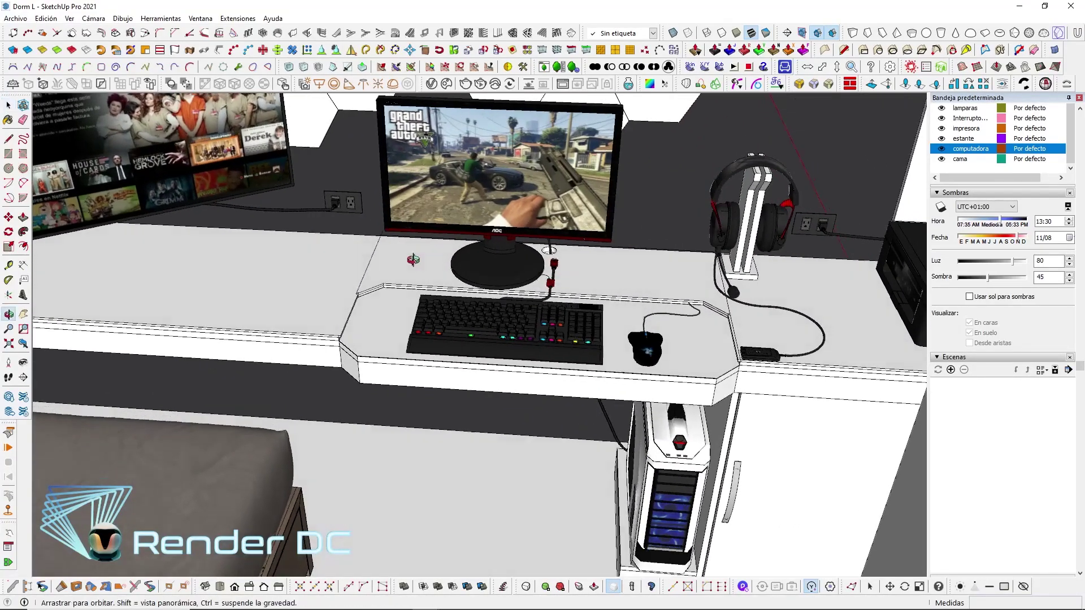
Enlarge the Tags list so every tag is visible, scrolled to the top
left_click_drag(1013, 181, 1013, 238)
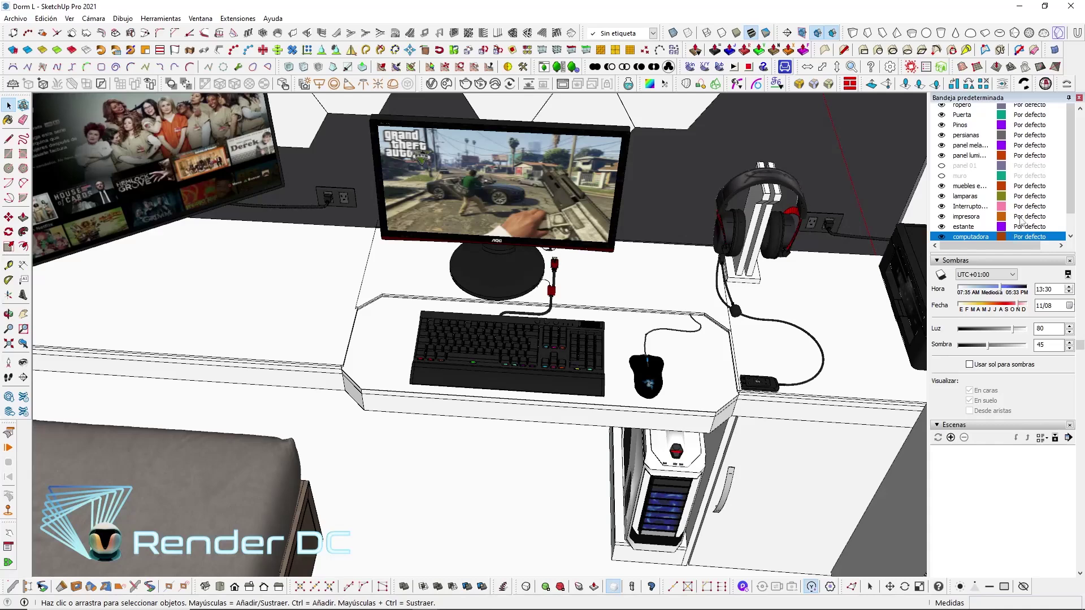
scroll(588, 331, "down", 2)
scroll(574, 338, "up", 1)
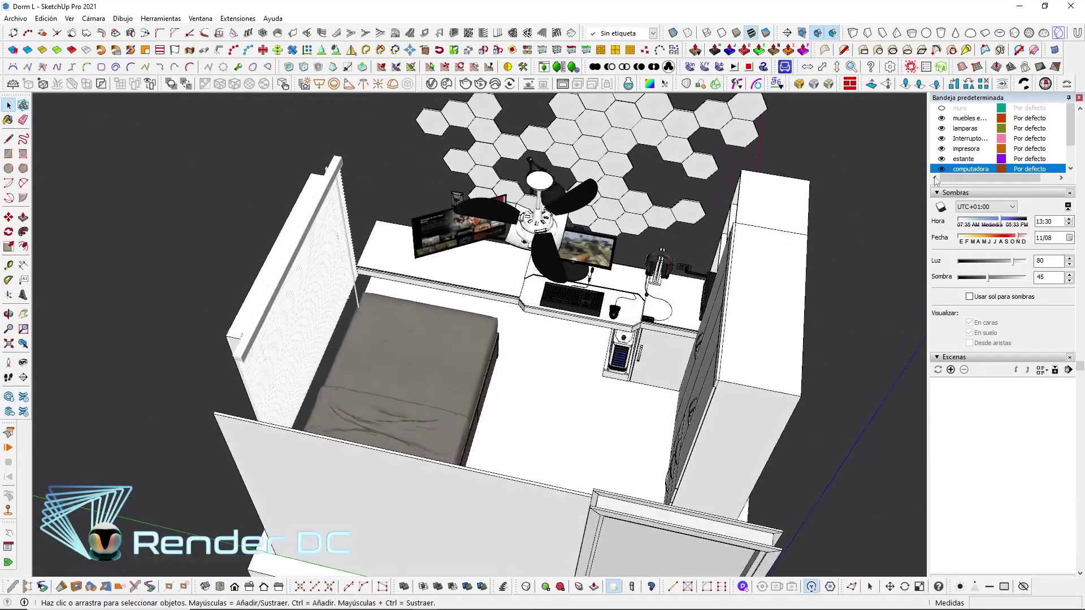
scroll(935, 180, "up", 5)
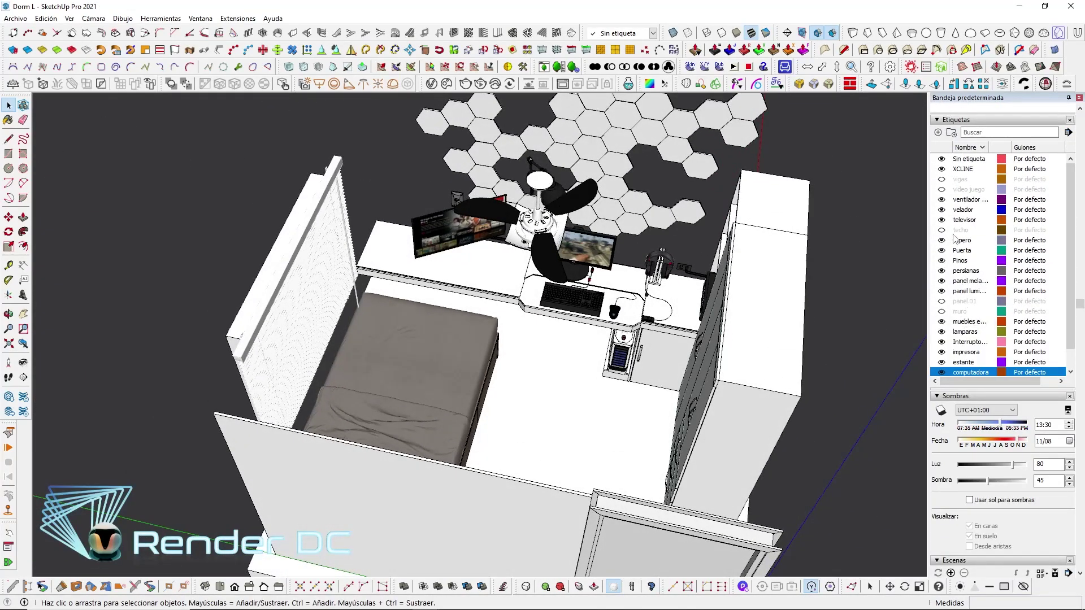
Turn on the video juego tag and zoom in on the PS2 console, controller and case
left_click(941, 189)
scroll(525, 292, "up", 5)
scroll(526, 293, "up", 4)
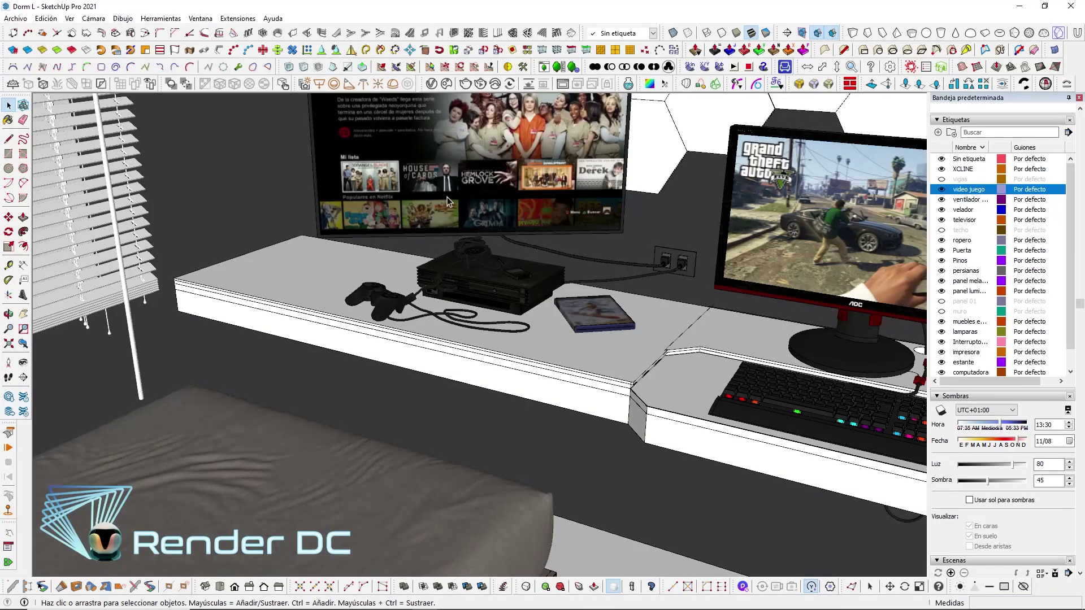
scroll(500, 326, "up", 2)
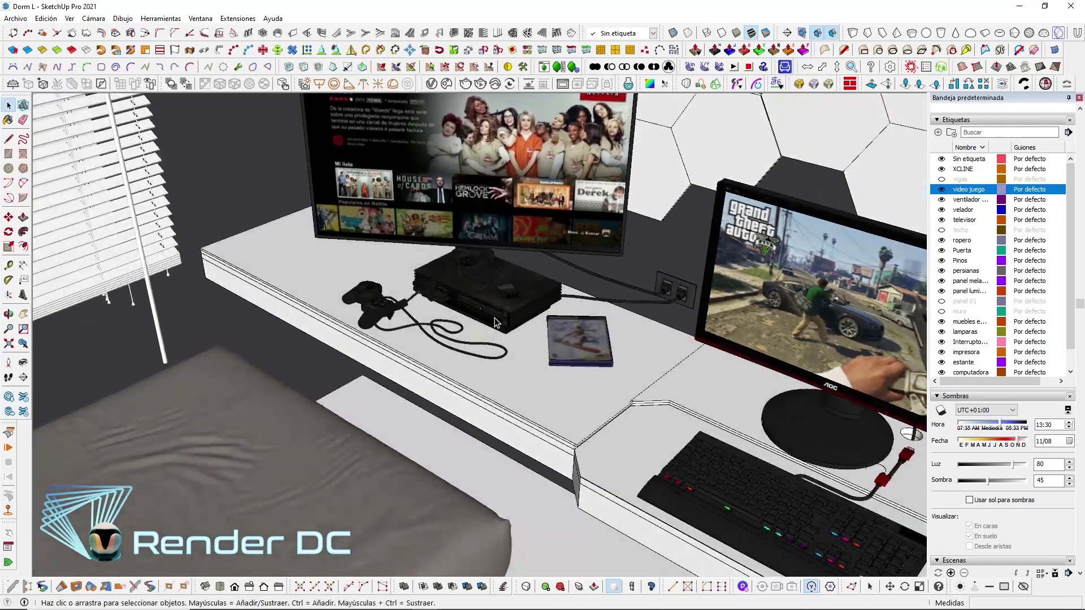
scroll(497, 319, "up", 3)
scroll(492, 311, "up", 3)
mouse_move(493, 308)
middle_mouse_down()
mouse_move(499, 287)
mouse_move(469, 320)
mouse_move(547, 299)
mouse_move(620, 335)
middle_mouse_up()
scroll(512, 275, "down", 3)
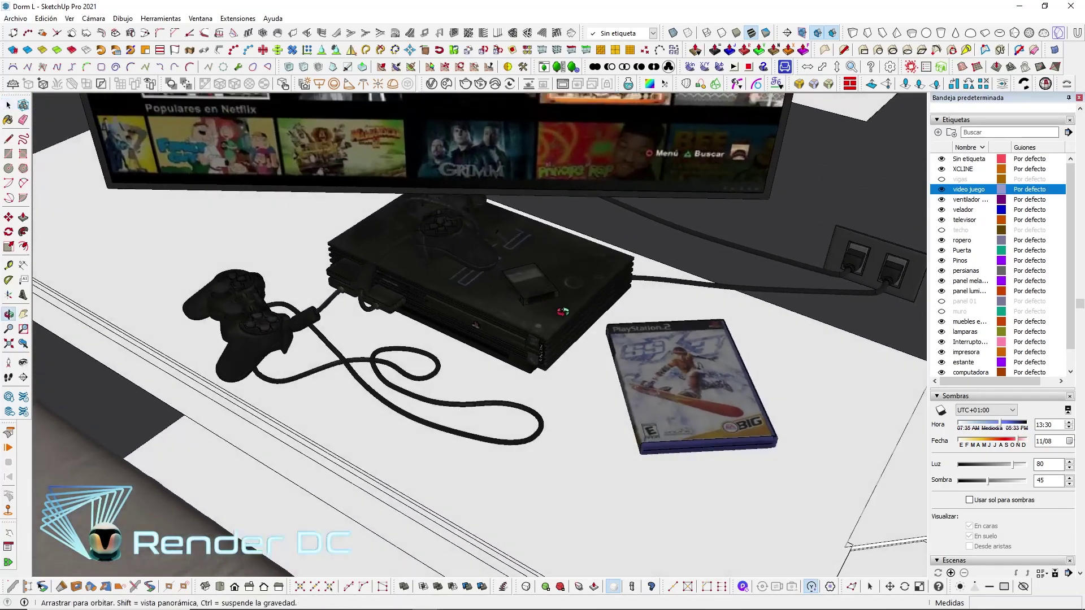
scroll(394, 287, "up", 2)
middle_click_drag(527, 274, 435, 198)
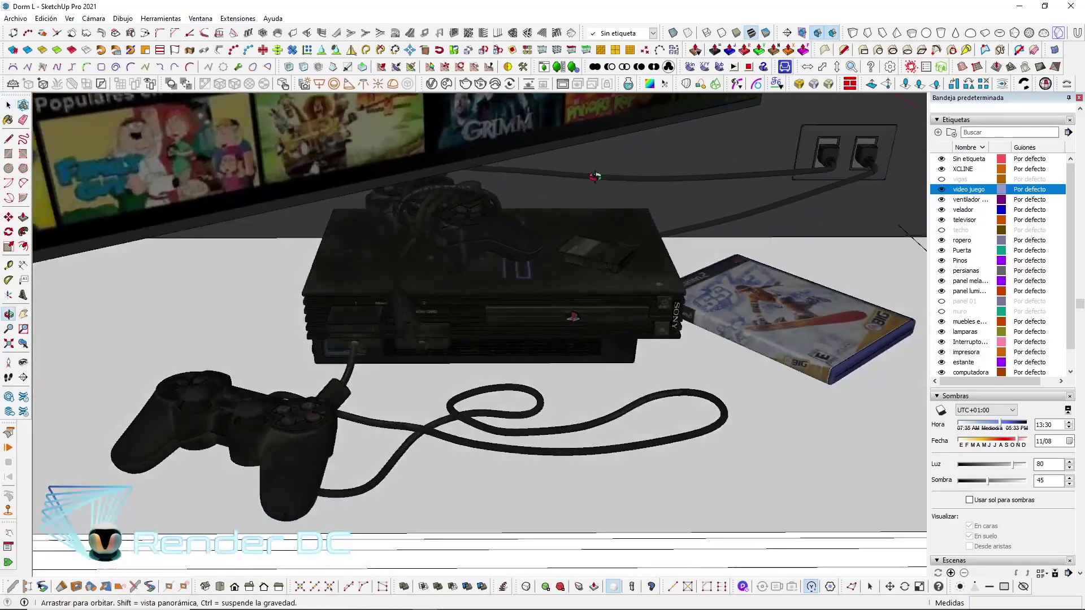
scroll(435, 197, "up", 2)
scroll(442, 207, "up", 3)
scroll(442, 206, "up", 1)
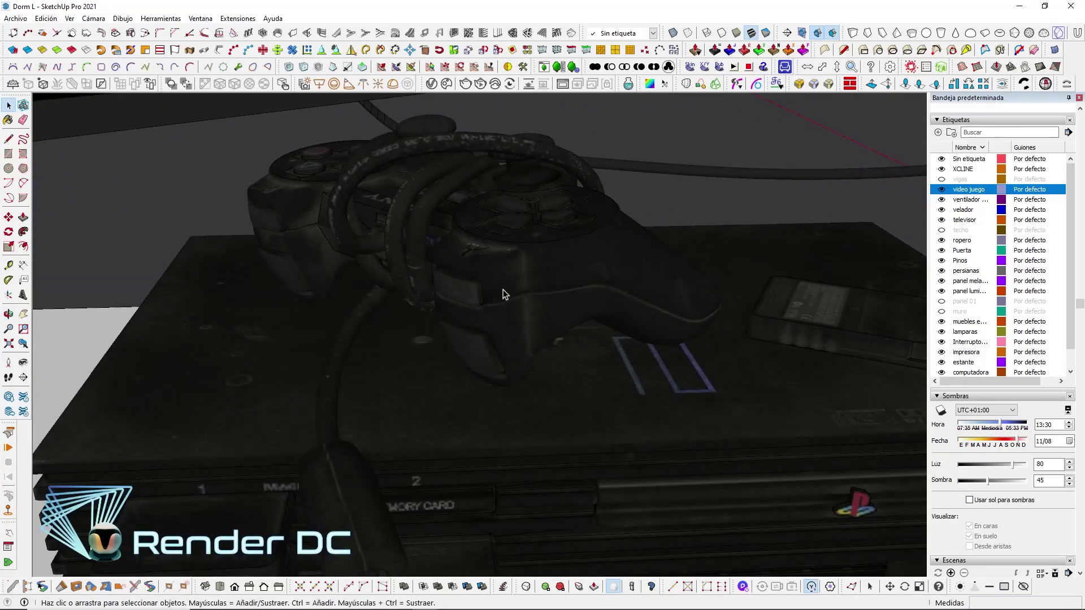
scroll(407, 226, "down", 2)
scroll(407, 225, "down", 3)
scroll(441, 238, "down", 2)
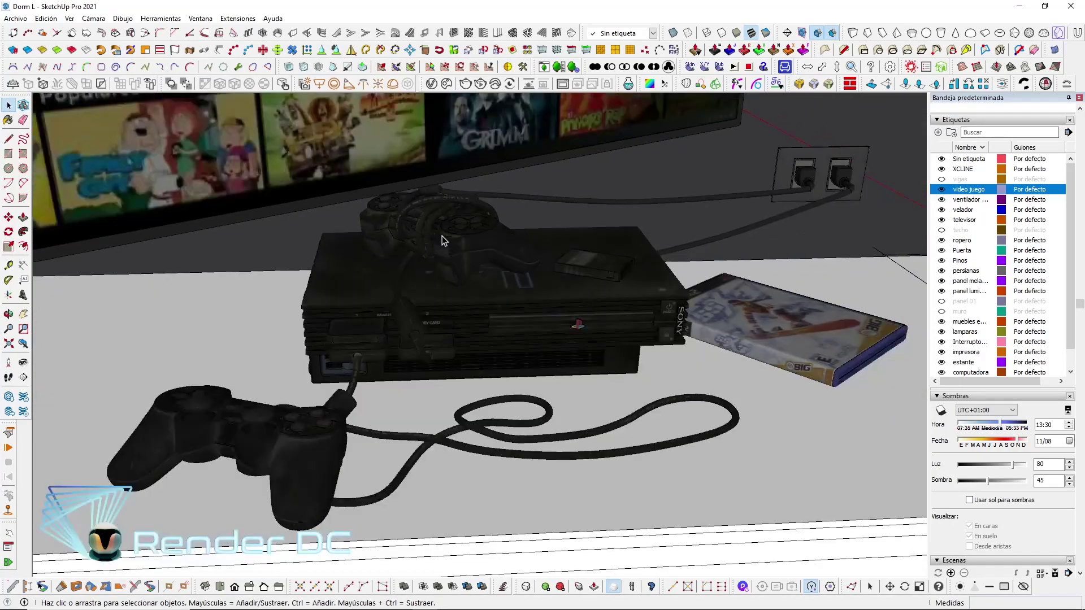
mouse_move(440, 238)
middle_mouse_down()
mouse_move(477, 308)
mouse_move(539, 218)
mouse_move(621, 291)
mouse_move(399, 254)
middle_mouse_up()
scroll(478, 307, "down", 3)
scroll(478, 307, "down", 2)
scroll(621, 291, "up", 3)
scroll(543, 274, "down", 3)
scroll(399, 254, "down", 2)
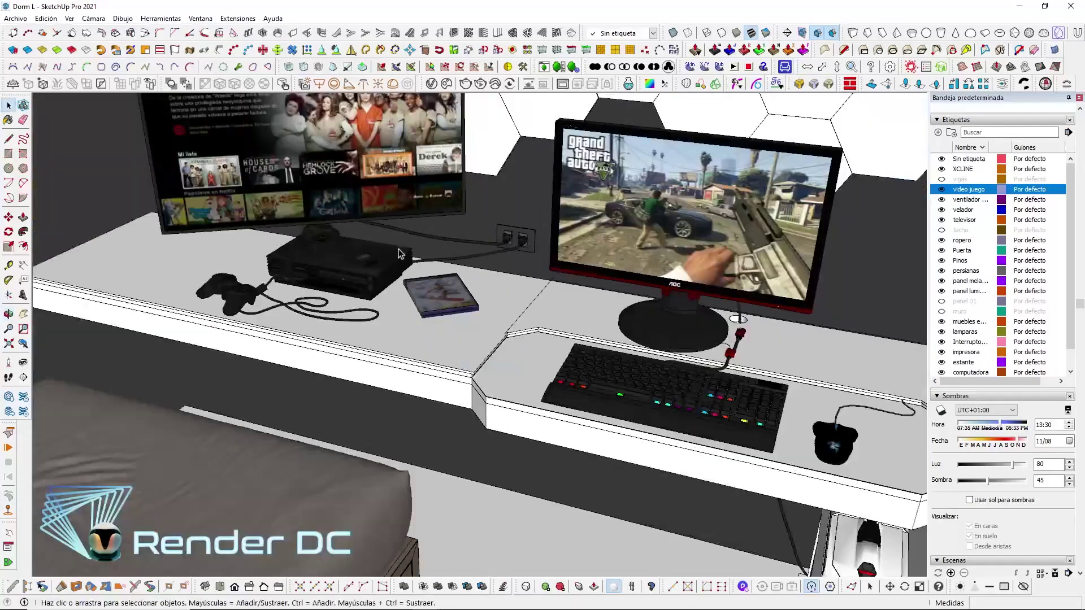
scroll(399, 254, "down", 3)
Orbit out to view the desk, monitor and PC tower from above the room
mouse_move(597, 283)
middle_mouse_down()
mouse_move(676, 319)
mouse_move(732, 147)
middle_mouse_up()
scroll(677, 319, "up", 5)
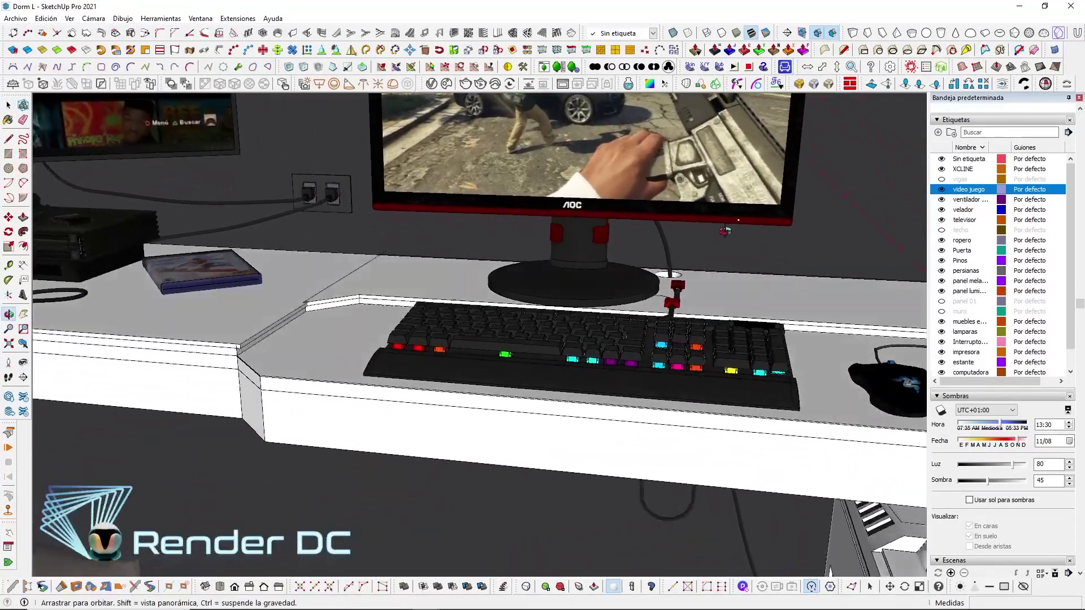
scroll(679, 365, "down", 2)
scroll(637, 367, "down", 3)
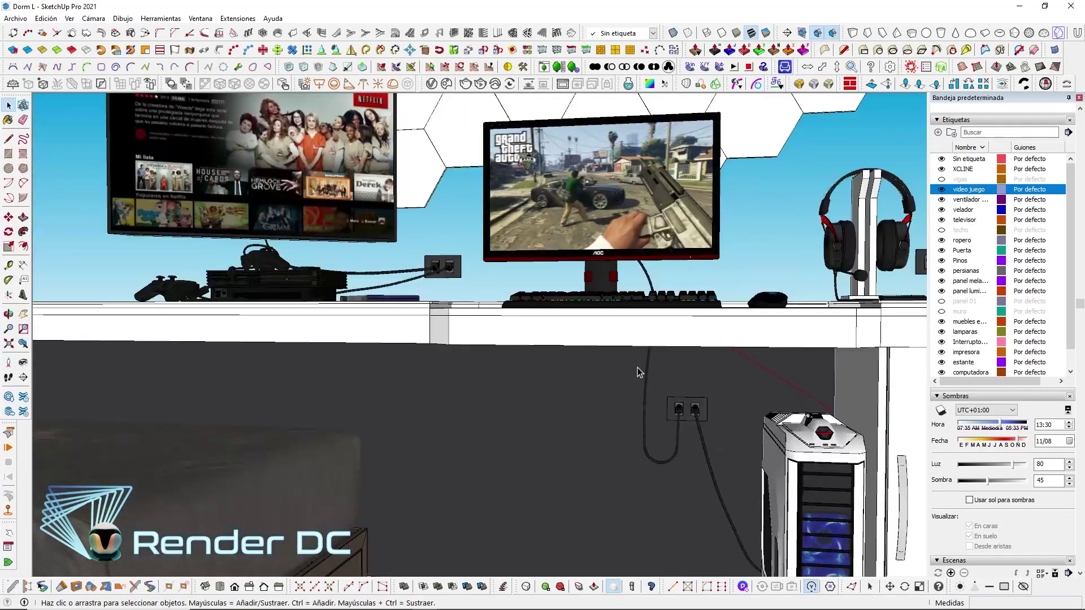
mouse_move(637, 367)
middle_mouse_down()
mouse_move(810, 466)
mouse_move(604, 464)
middle_mouse_up()
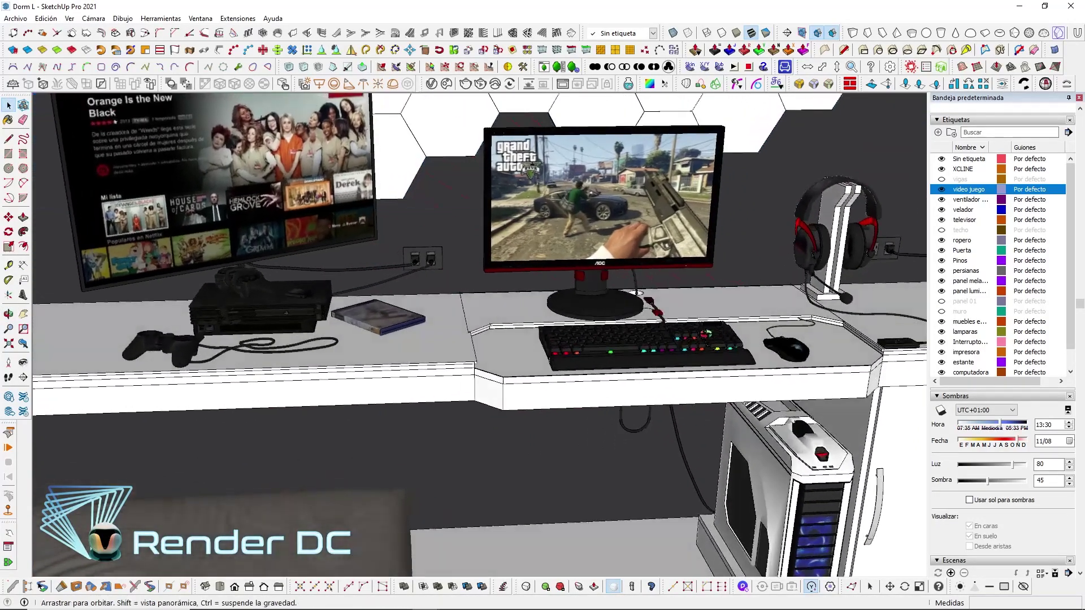
scroll(436, 339, "up", 3)
scroll(604, 465, "down", 2)
scroll(605, 464, "down", 3)
scroll(517, 321, "down", 2)
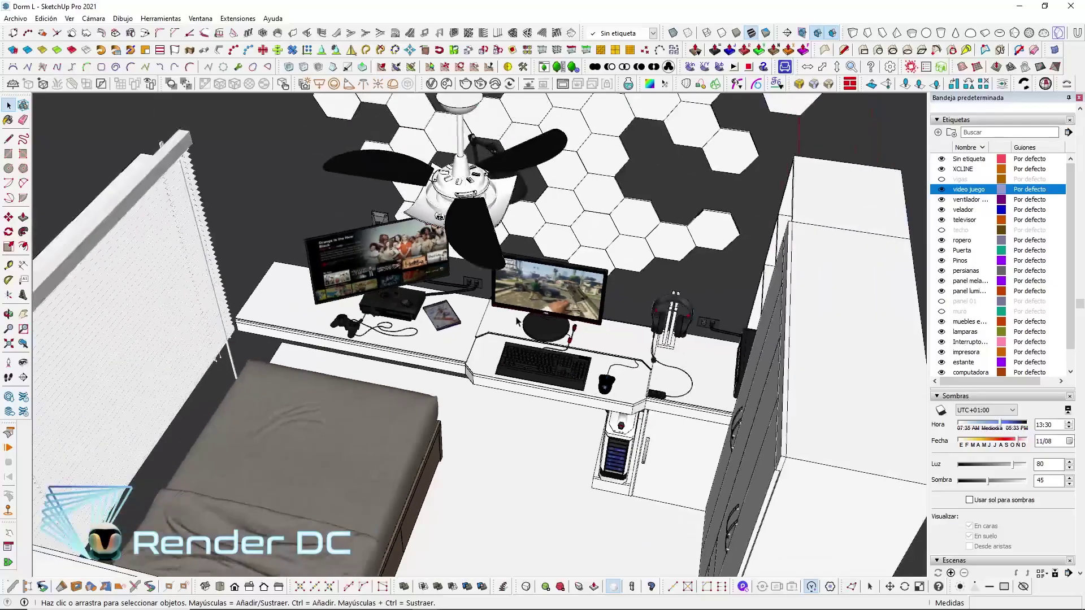
scroll(520, 322, "down", 2)
mouse_move(520, 322)
middle_mouse_down()
mouse_move(340, 360)
mouse_move(406, 297)
mouse_move(579, 337)
mouse_move(534, 322)
middle_mouse_up()
scroll(579, 338, "up", 2)
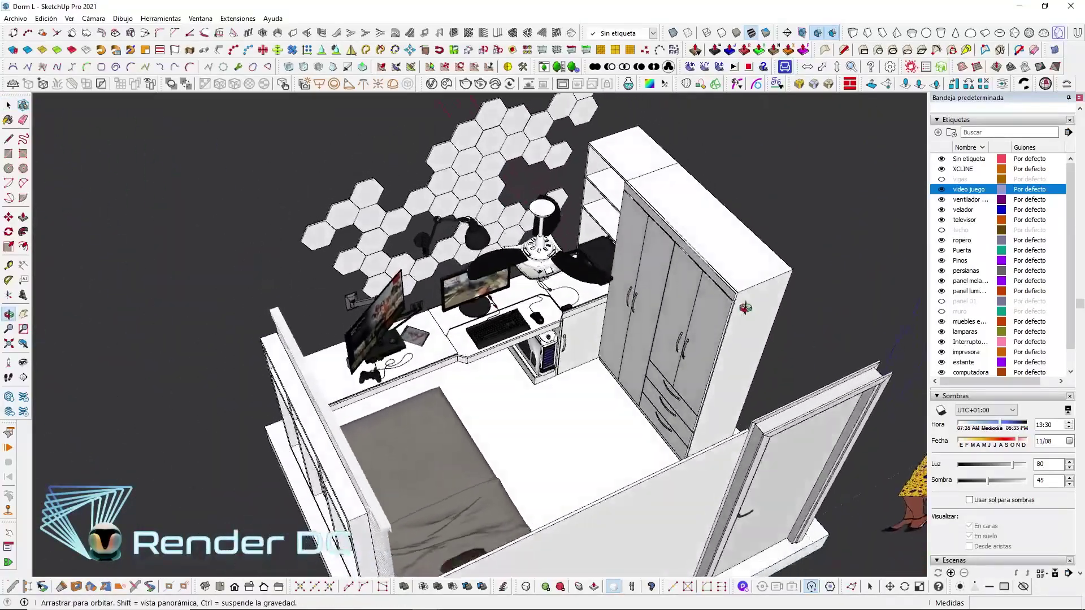
scroll(534, 323, "up", 3)
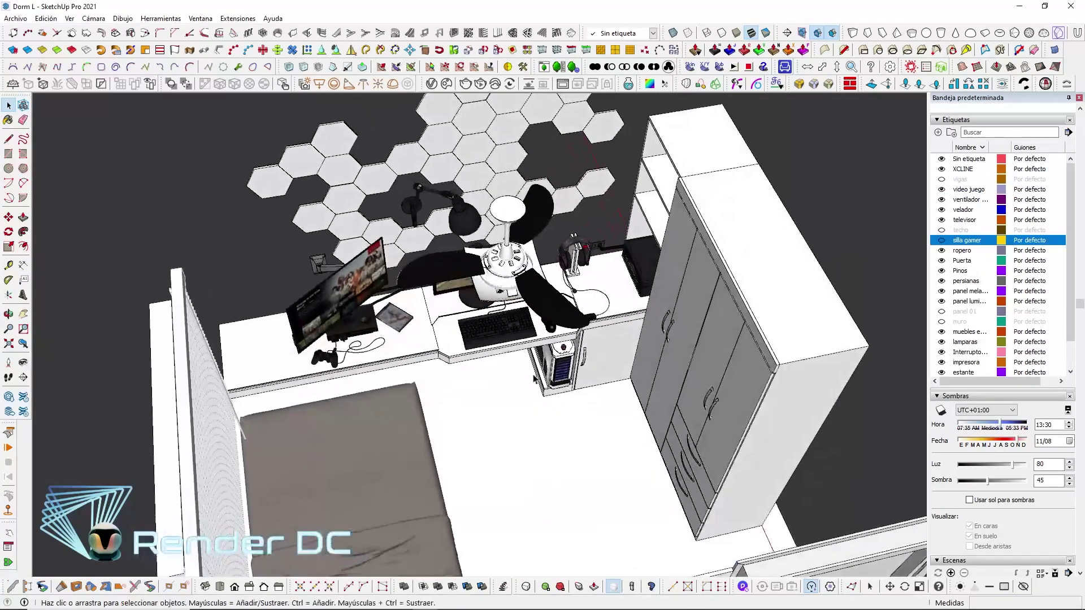
Turn on the silla gamer tag so the orange-and-black chair reappears at the desk
left_click(941, 240)
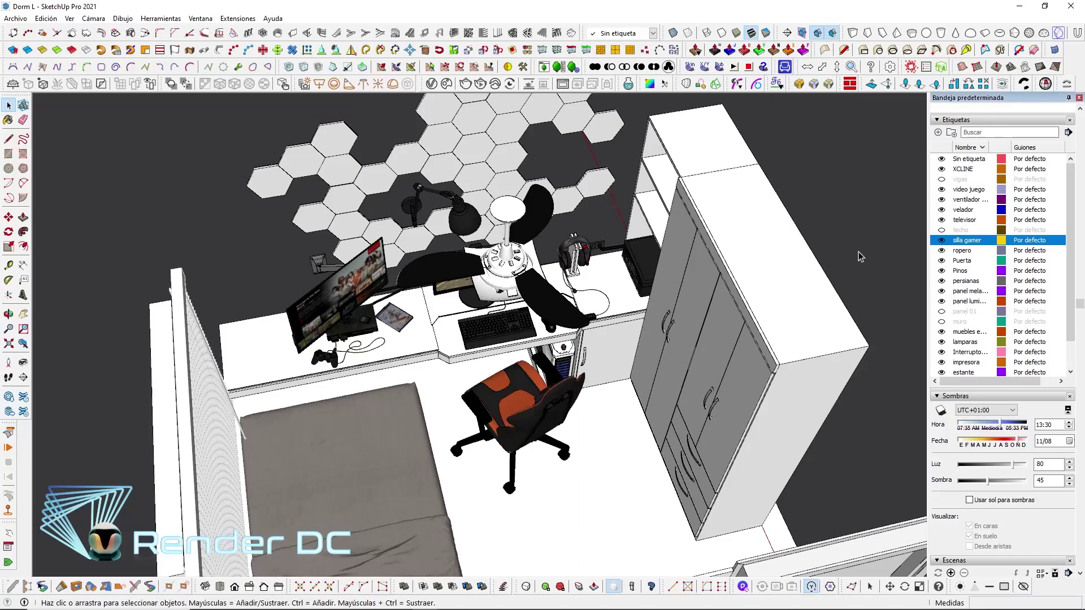
scroll(522, 423, "up", 5)
mouse_move(523, 423)
middle_mouse_down()
mouse_move(559, 360)
mouse_move(705, 358)
middle_mouse_up()
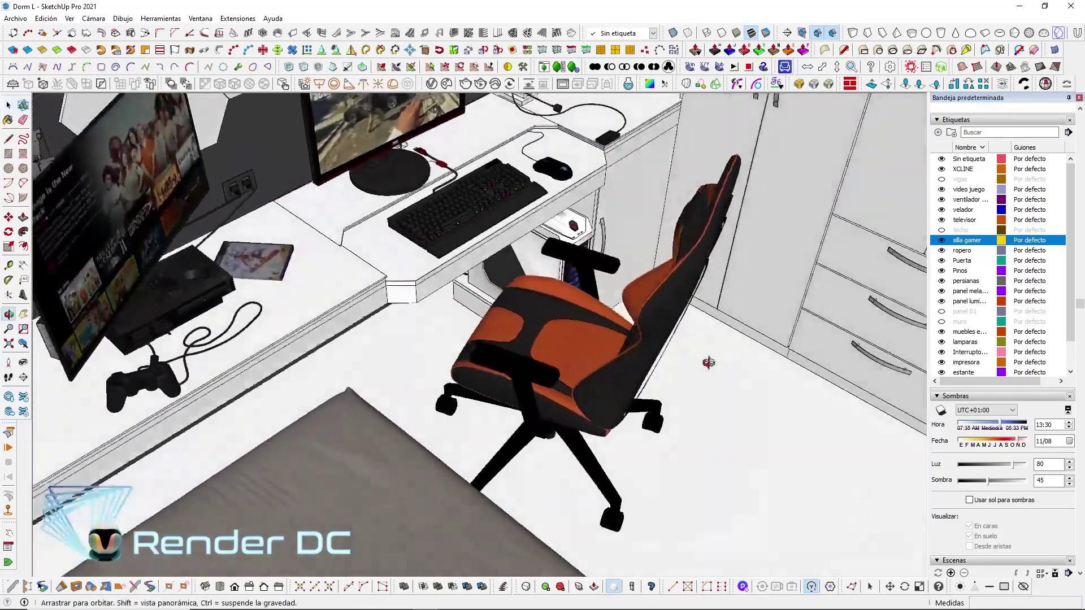
scroll(705, 359, "up", 3)
mouse_move(516, 202)
middle_mouse_down()
mouse_move(527, 205)
mouse_move(387, 157)
mouse_move(247, 436)
mouse_move(574, 404)
mouse_move(623, 251)
mouse_move(521, 290)
mouse_move(169, 363)
mouse_move(358, 275)
mouse_move(99, 277)
middle_mouse_up()
scroll(584, 215, "up", 3)
scroll(254, 457, "up", 2)
scroll(255, 458, "down", 3)
scroll(623, 251, "down", 5)
scroll(623, 250, "down", 2)
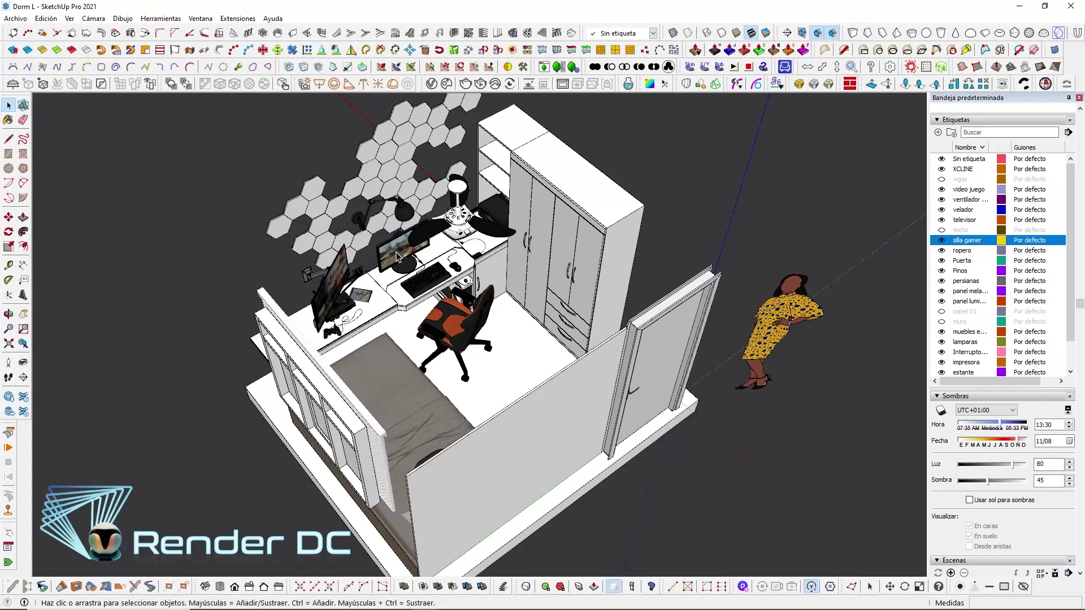
mouse_move(510, 375)
middle_mouse_down()
mouse_move(372, 188)
mouse_move(601, 225)
mouse_move(433, 290)
mouse_move(617, 281)
mouse_move(505, 287)
mouse_move(719, 297)
mouse_move(245, 297)
mouse_move(371, 292)
middle_mouse_up()
scroll(433, 290, "up", 2)
scroll(433, 290, "up", 2)
scroll(433, 290, "up", 2)
scroll(721, 296, "down", 5)
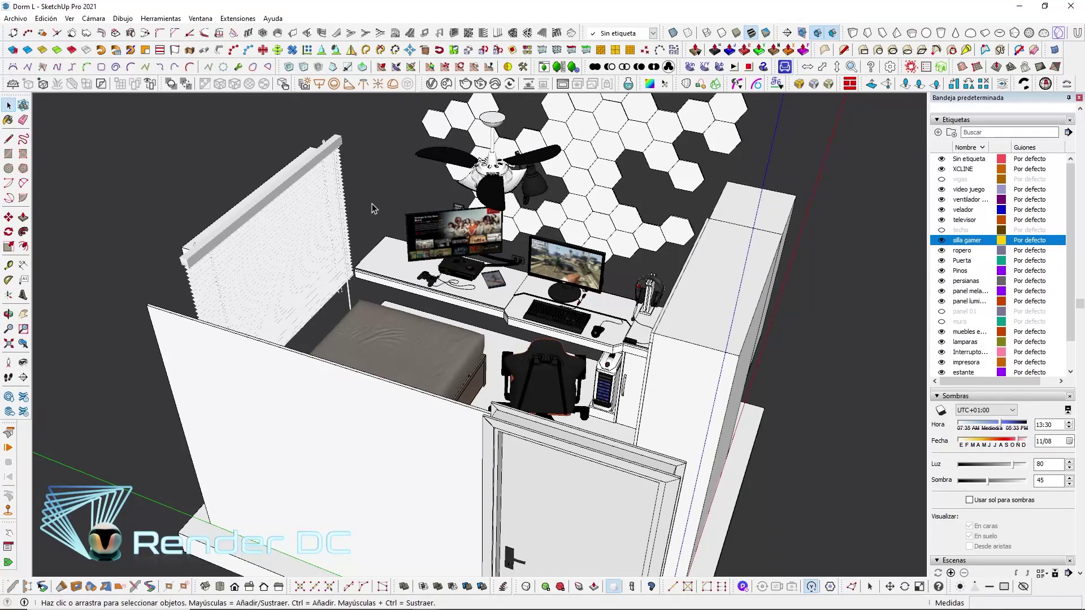
mouse_move(574, 285)
middle_mouse_down()
mouse_move(688, 188)
mouse_move(582, 262)
mouse_move(509, 268)
middle_mouse_up()
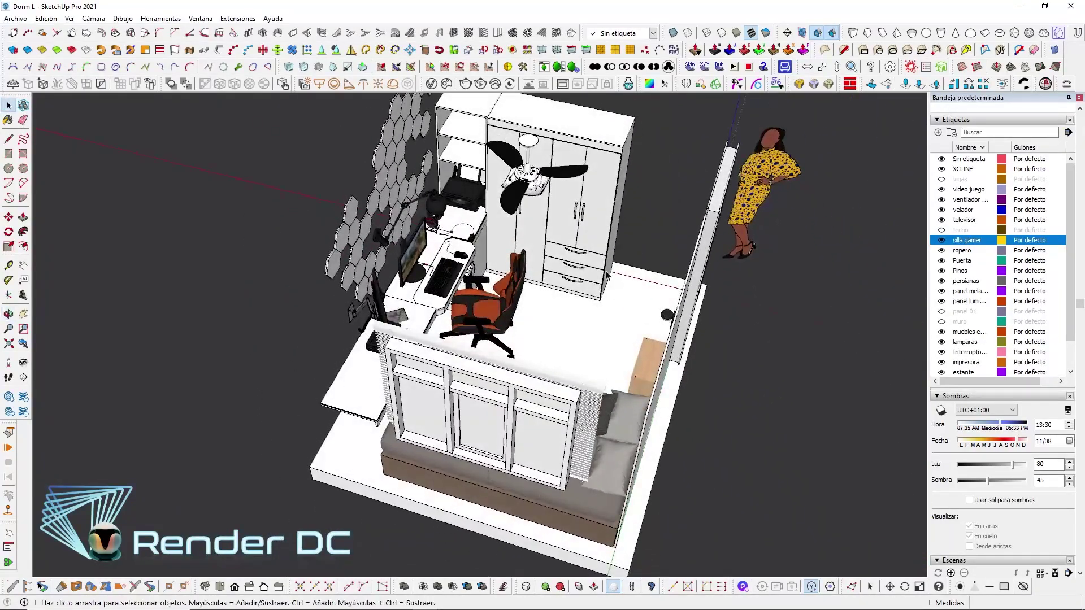
mouse_move(608, 276)
middle_mouse_down()
mouse_move(375, 269)
mouse_move(841, 228)
middle_mouse_up()
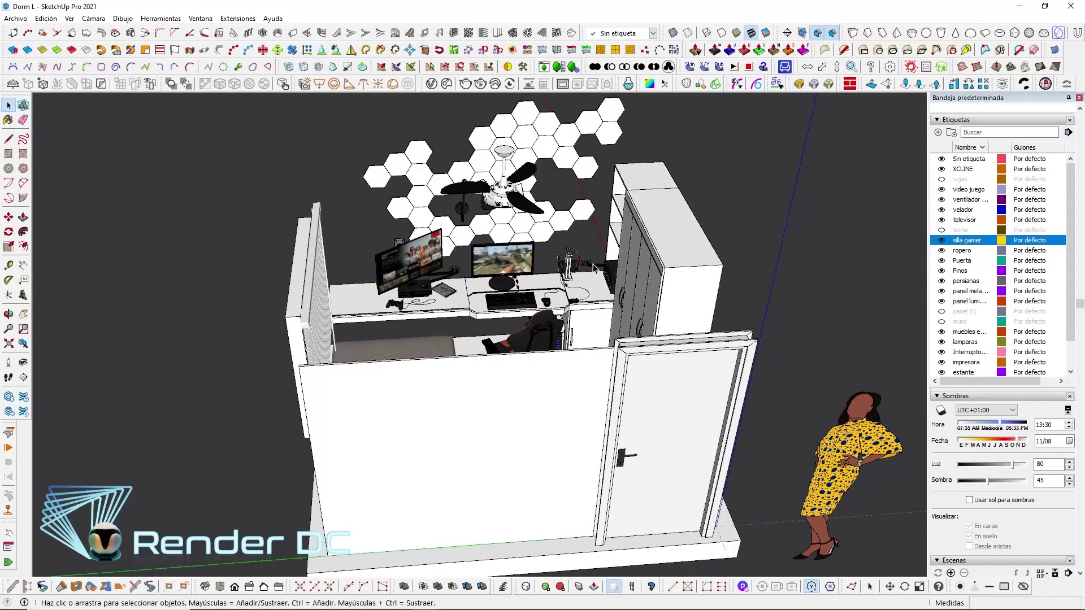
mouse_move(576, 283)
middle_mouse_down()
mouse_move(562, 298)
mouse_move(481, 228)
middle_mouse_up()
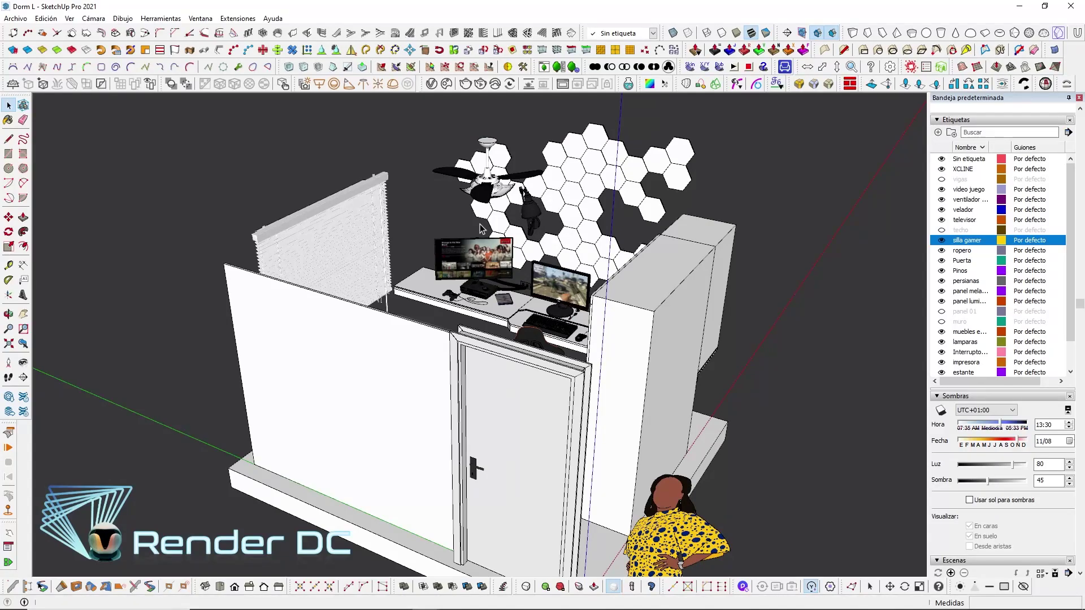
middle_click_drag(481, 228, 623, 217)
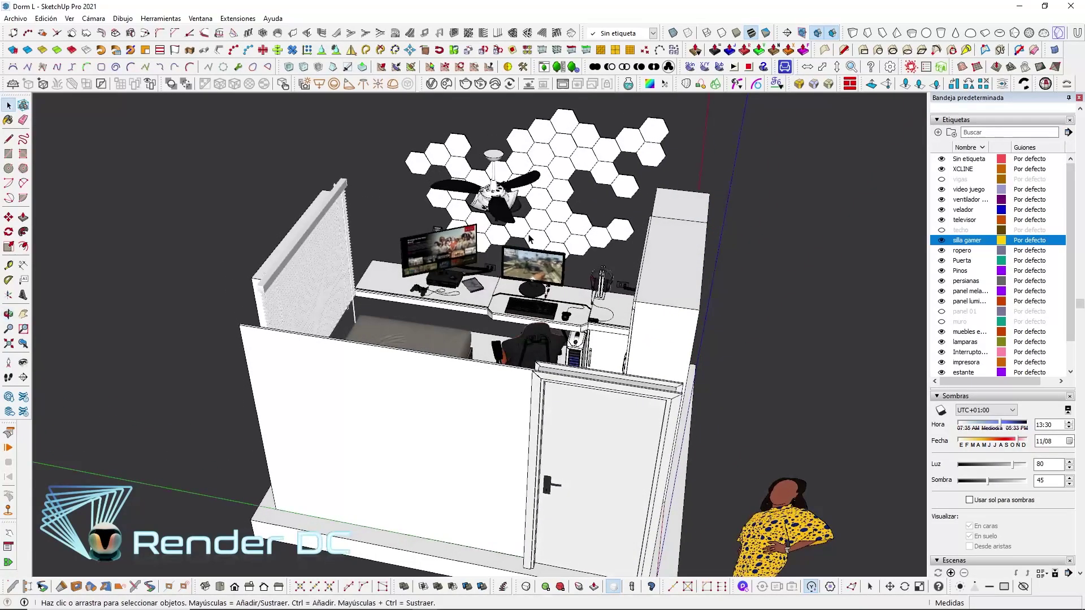
middle_click_drag(530, 239, 595, 187)
middle_click_drag(563, 238, 631, 246)
middle_click_drag(482, 265, 740, 308)
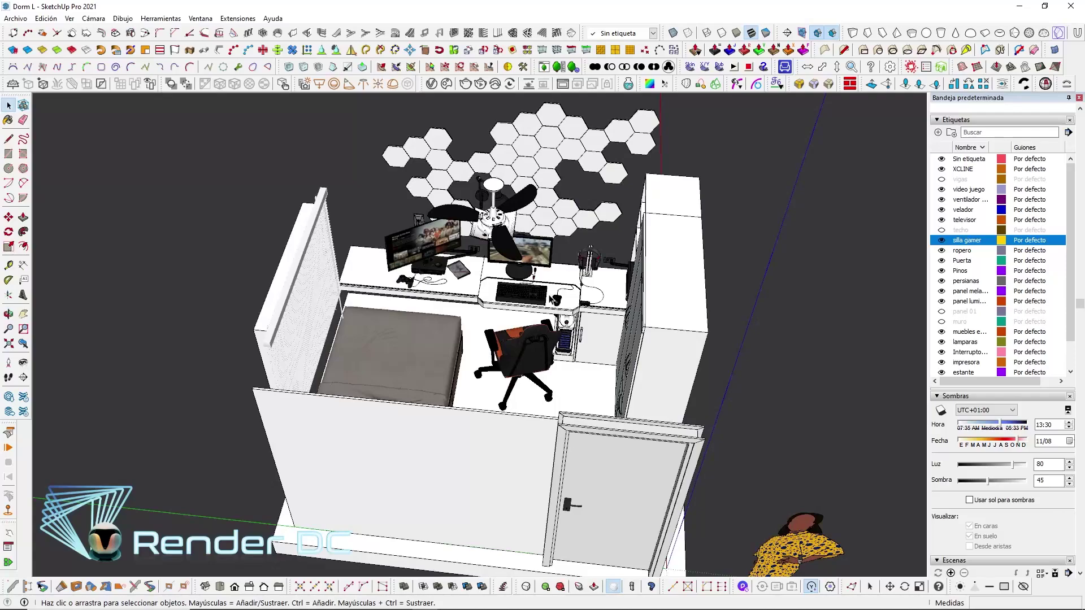
middle_click_drag(553, 298, 552, 324)
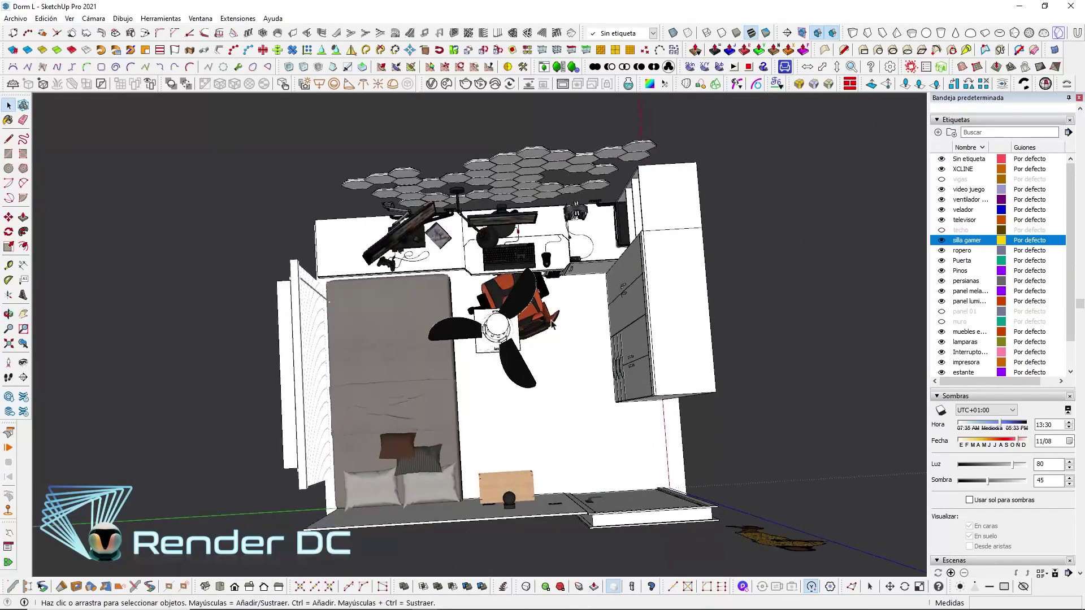
middle_click_drag(593, 436, 226, 332)
scroll(478, 375, "up", 3)
middle_click_drag(478, 375, 609, 317)
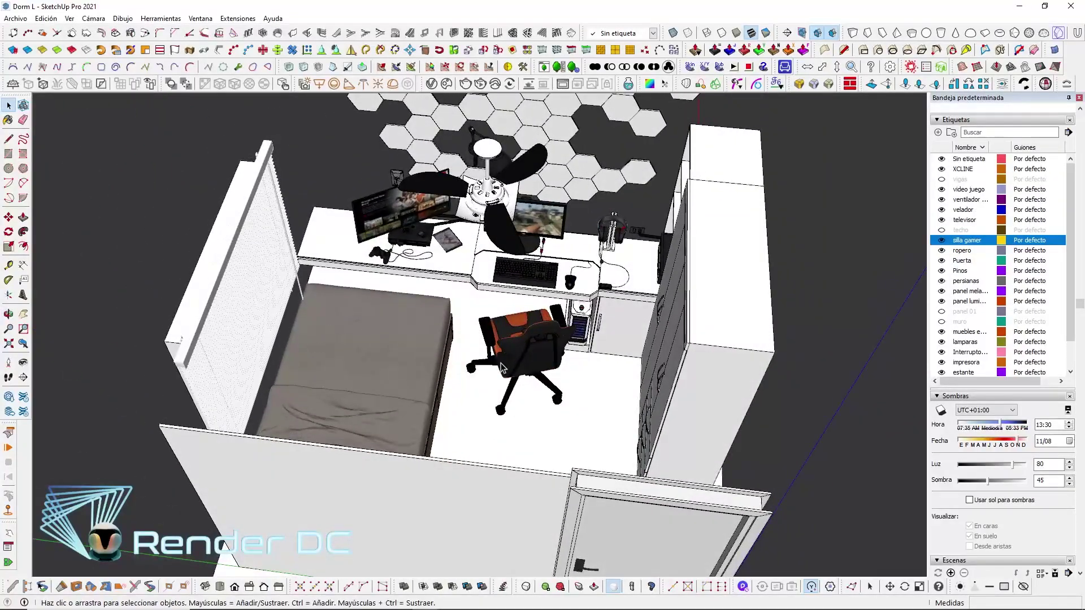
mouse_move(602, 402)
middle_mouse_down()
mouse_move(815, 178)
mouse_move(537, 147)
middle_mouse_up()
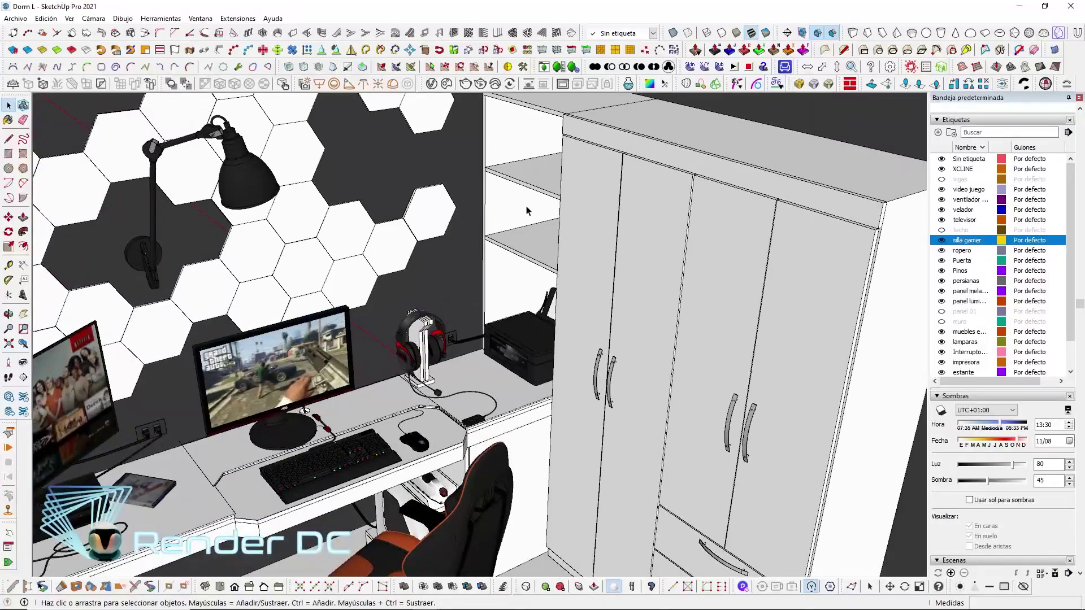
scroll(487, 355, "up", 2)
scroll(487, 354, "up", 2)
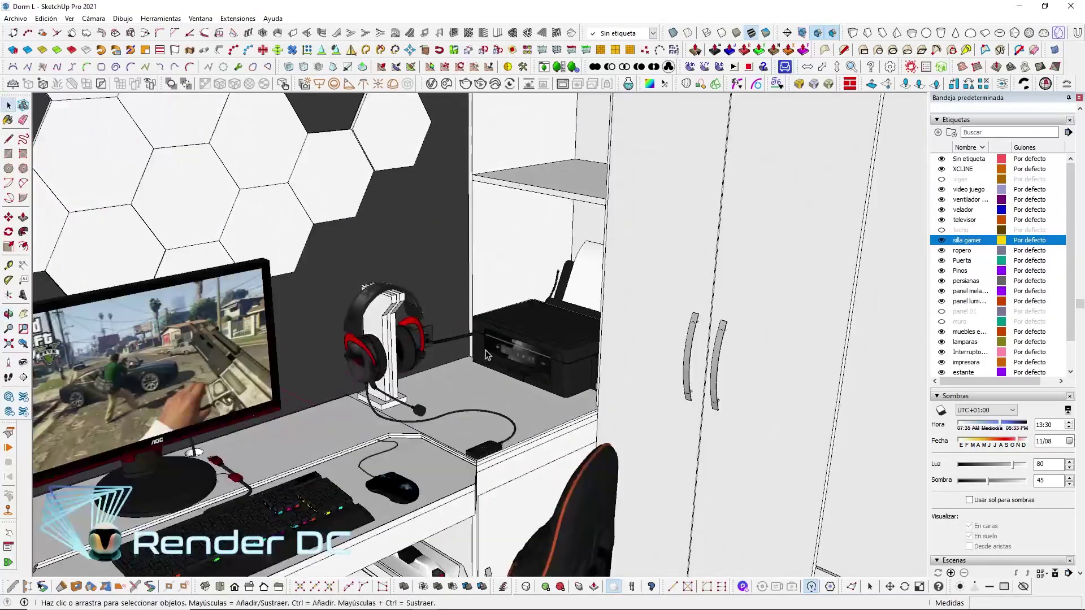
mouse_move(487, 355)
middle_mouse_down()
mouse_move(635, 303)
mouse_move(639, 273)
mouse_move(600, 265)
mouse_move(582, 321)
mouse_move(321, 224)
mouse_move(535, 327)
mouse_move(367, 263)
mouse_move(449, 383)
mouse_move(429, 317)
mouse_move(480, 190)
mouse_move(524, 250)
mouse_move(415, 279)
middle_mouse_up()
scroll(414, 279, "up", 3)
scroll(339, 305, "down", 5)
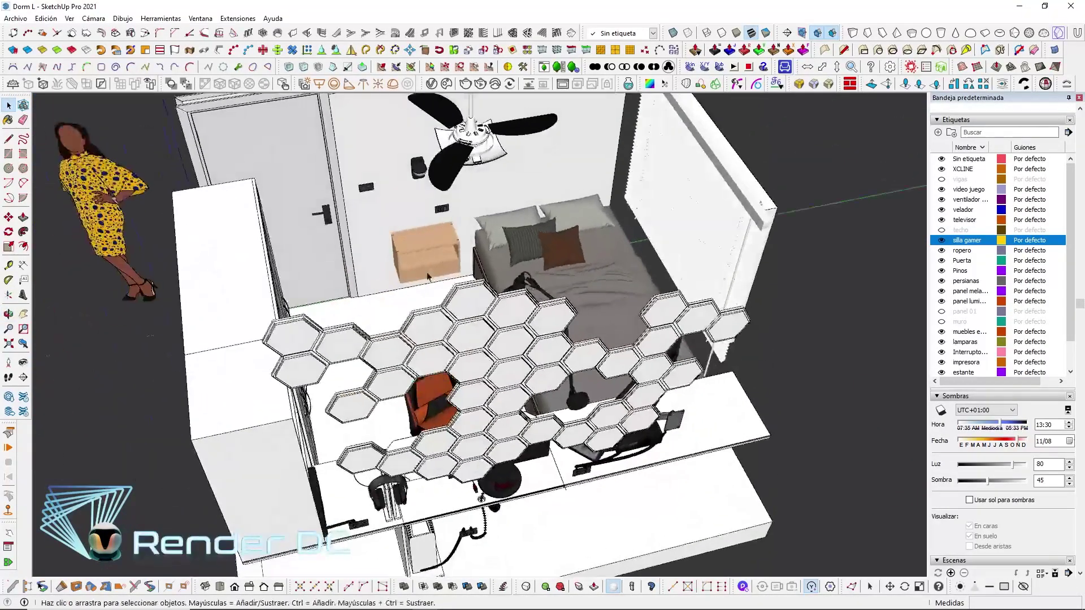
middle_click_drag(339, 305, 595, 239)
scroll(595, 238, "up", 5)
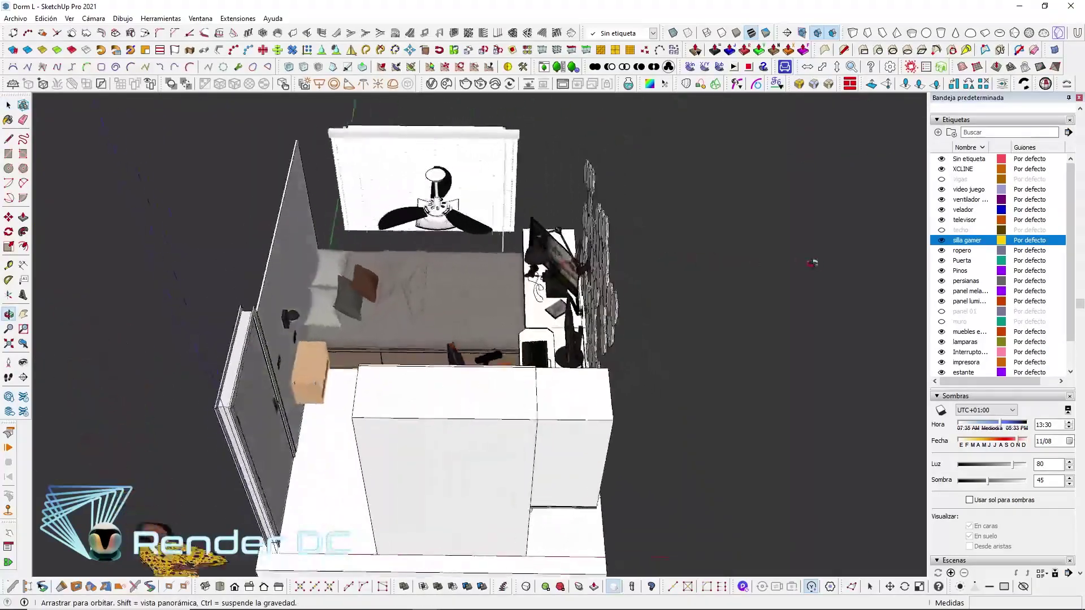
mouse_move(377, 293)
middle_mouse_down()
mouse_move(650, 274)
mouse_move(554, 292)
mouse_move(409, 199)
middle_mouse_up()
scroll(554, 292, "up", 3)
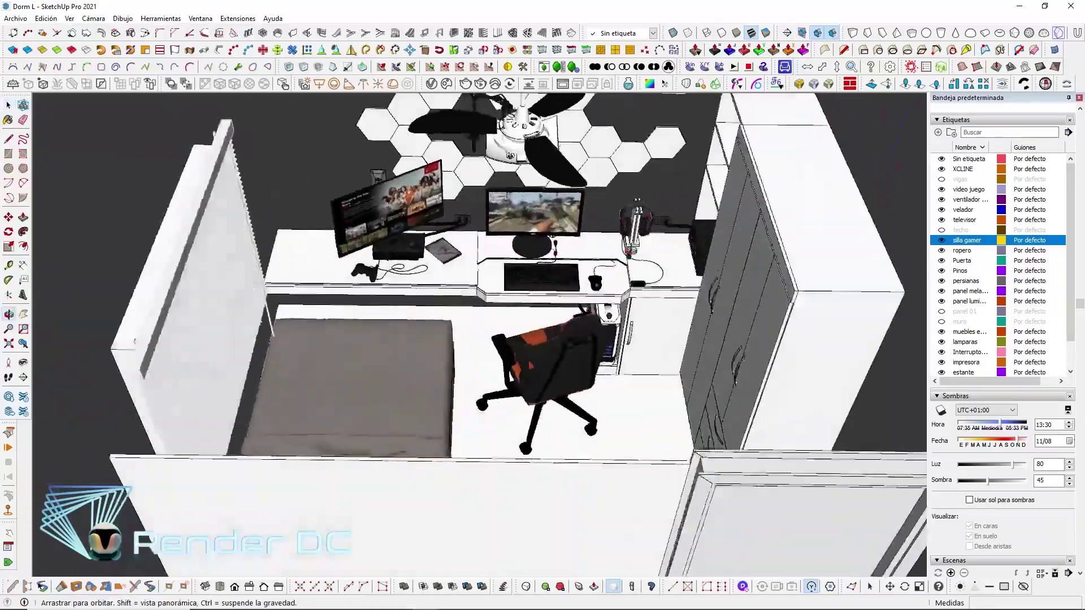
scroll(409, 199, "up", 3)
middle_click_drag(802, 164, 501, 225)
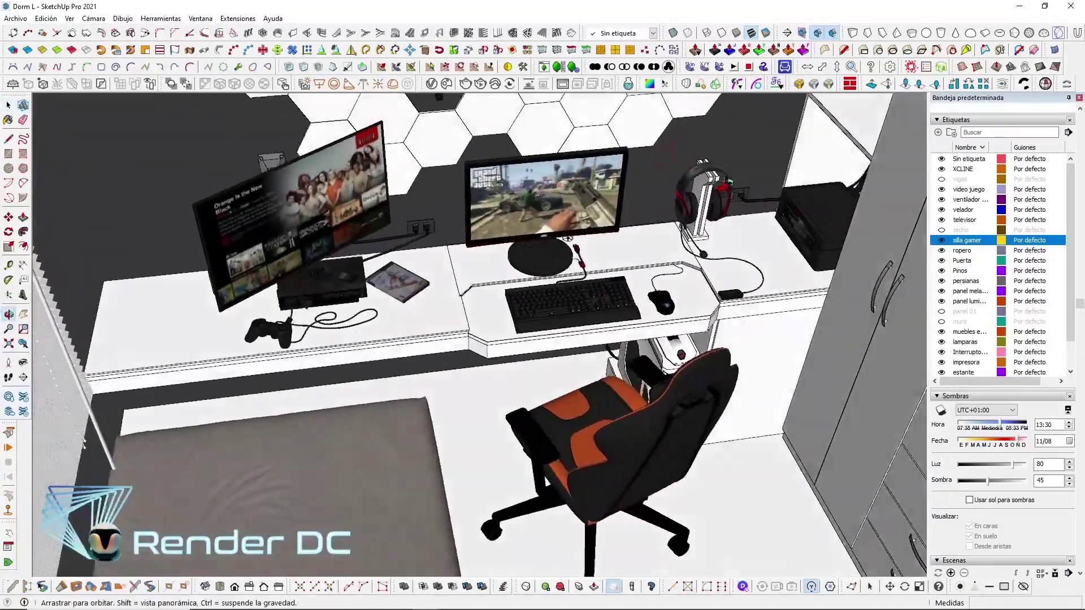
scroll(501, 225, "down", 5)
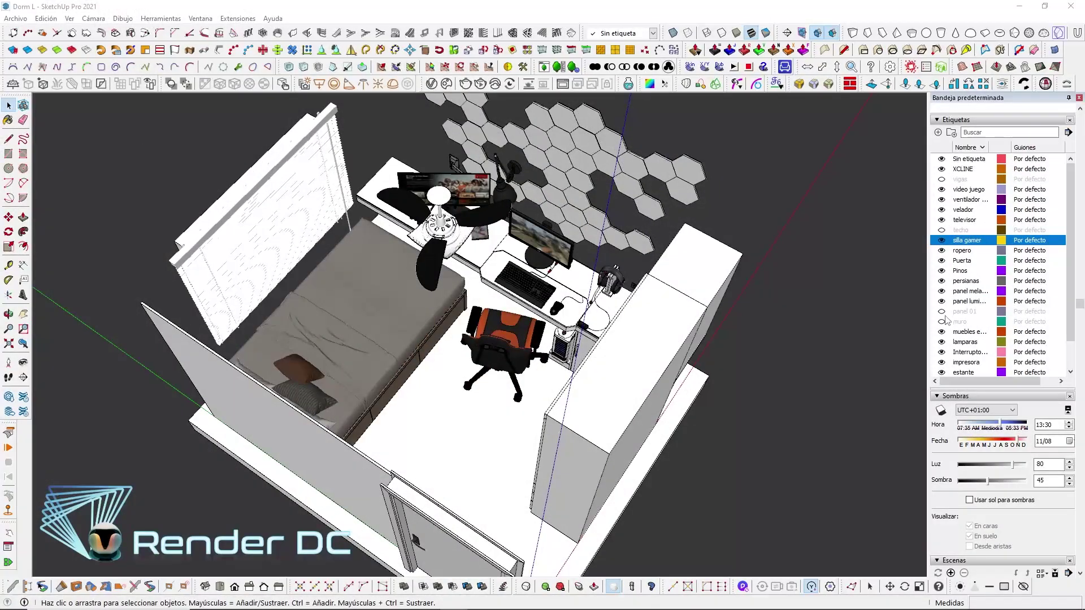
Turn on the muro tag so the room's outer walls reappear
left_click(941, 321)
scroll(549, 326, "down", 5)
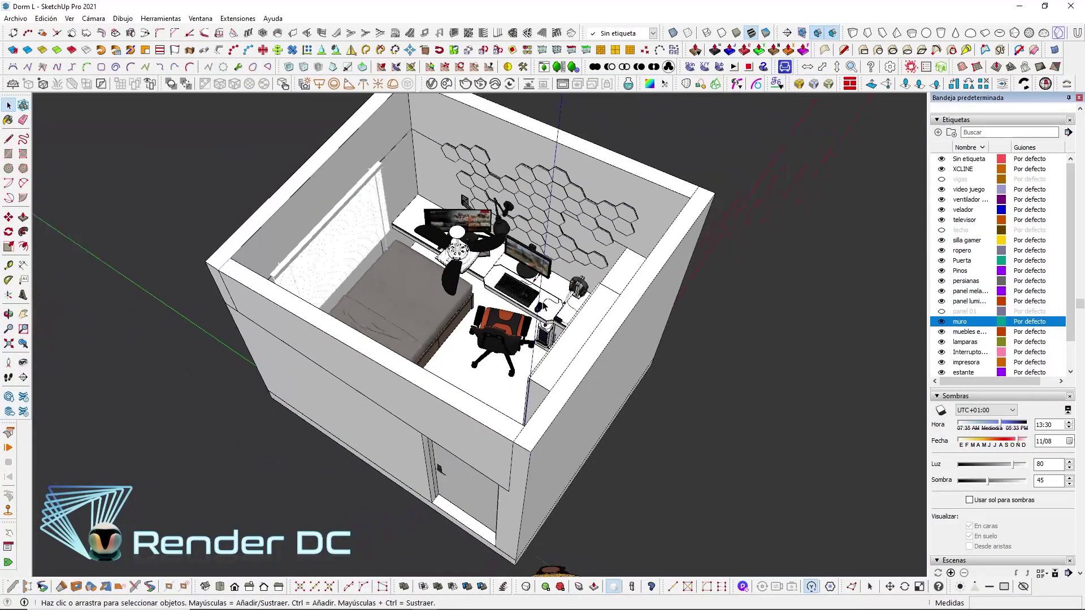
middle_click_drag(550, 326, 538, 199)
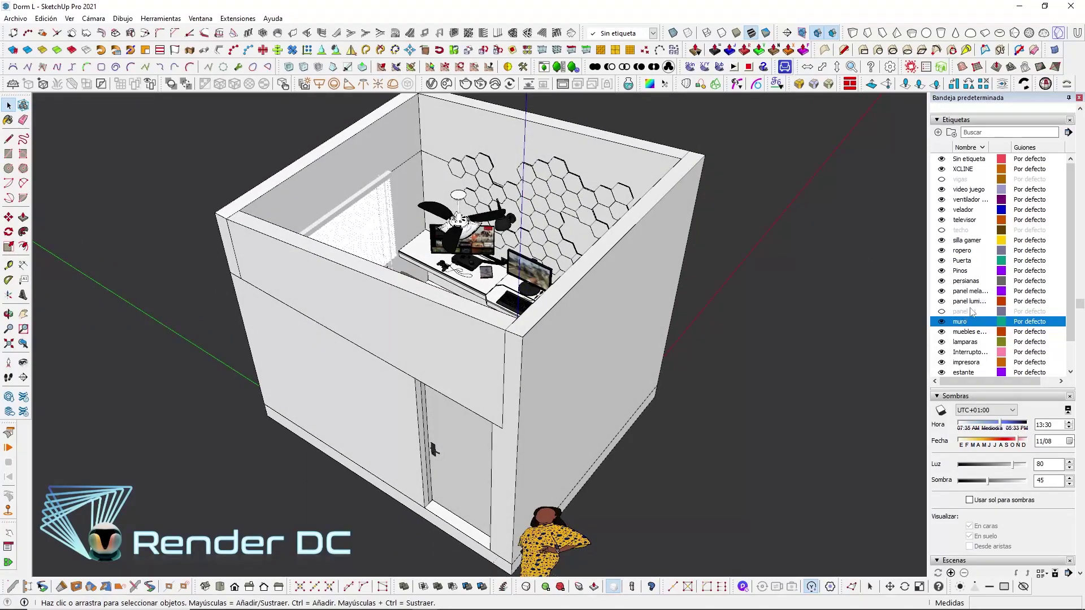
Turn on the vigas tag to show the ceiling beams again across the room
left_click(941, 247)
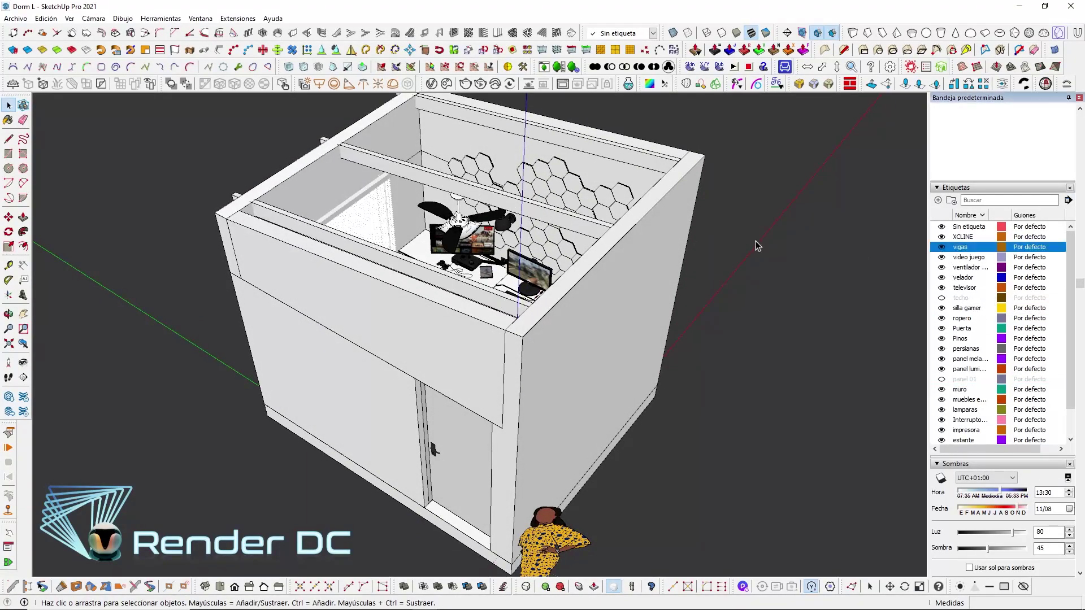
mouse_move(507, 161)
middle_mouse_down()
mouse_move(542, 220)
mouse_move(253, 166)
mouse_move(432, 326)
mouse_move(90, 313)
middle_mouse_up()
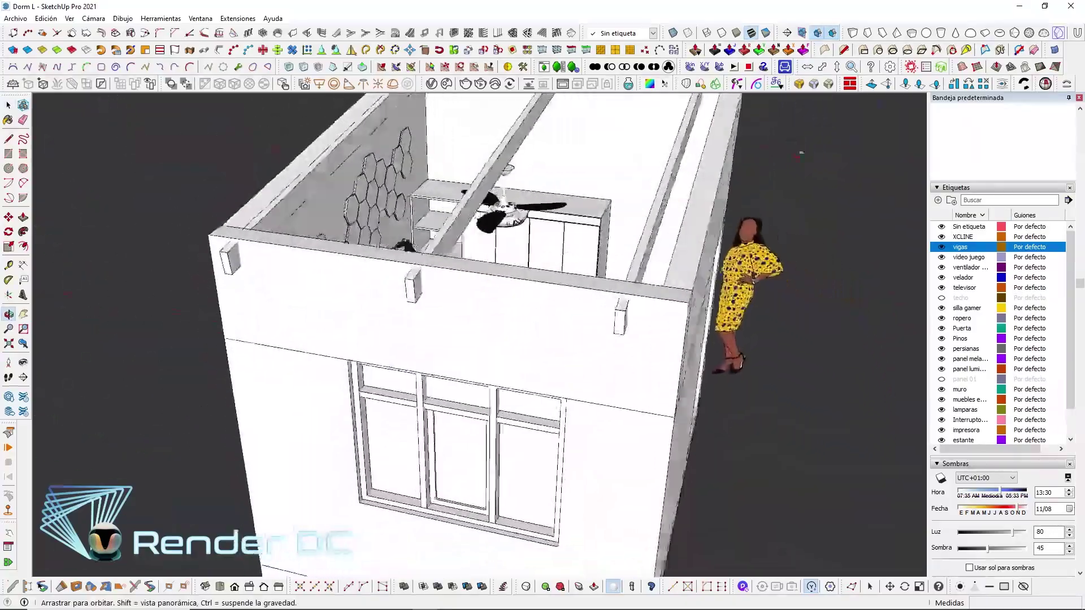
mouse_move(90, 313)
middle_mouse_down()
mouse_move(237, 317)
mouse_move(172, 332)
mouse_move(514, 283)
mouse_move(363, 329)
mouse_move(468, 352)
mouse_move(551, 298)
mouse_move(270, 244)
middle_mouse_up()
scroll(468, 352, "up", 3)
scroll(551, 298, "up", 3)
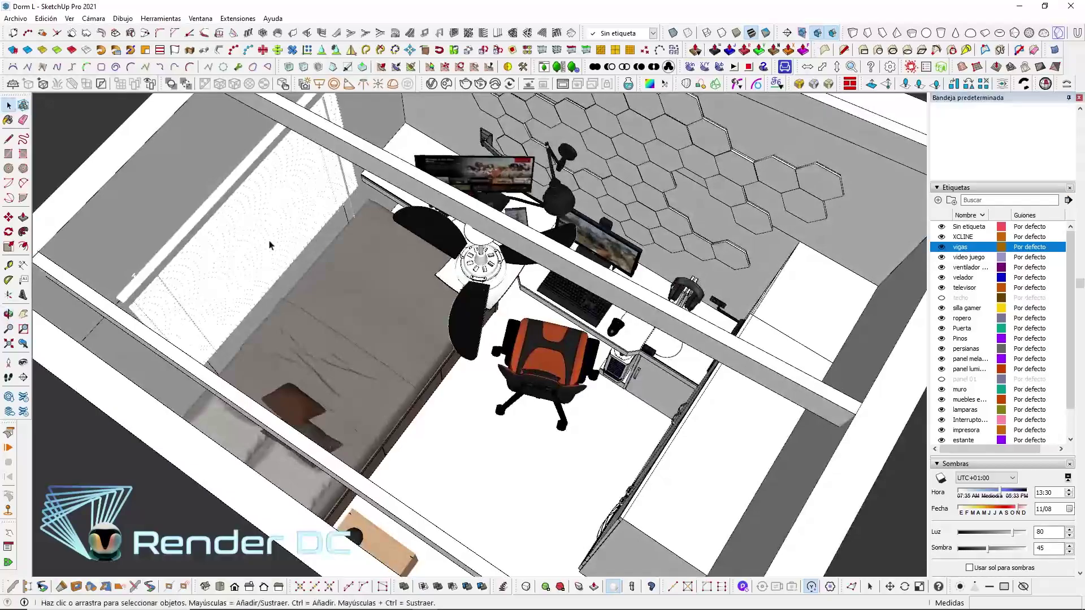
scroll(445, 272, "down", 3)
mouse_move(444, 271)
middle_mouse_down()
mouse_move(516, 373)
mouse_move(252, 428)
middle_mouse_up()
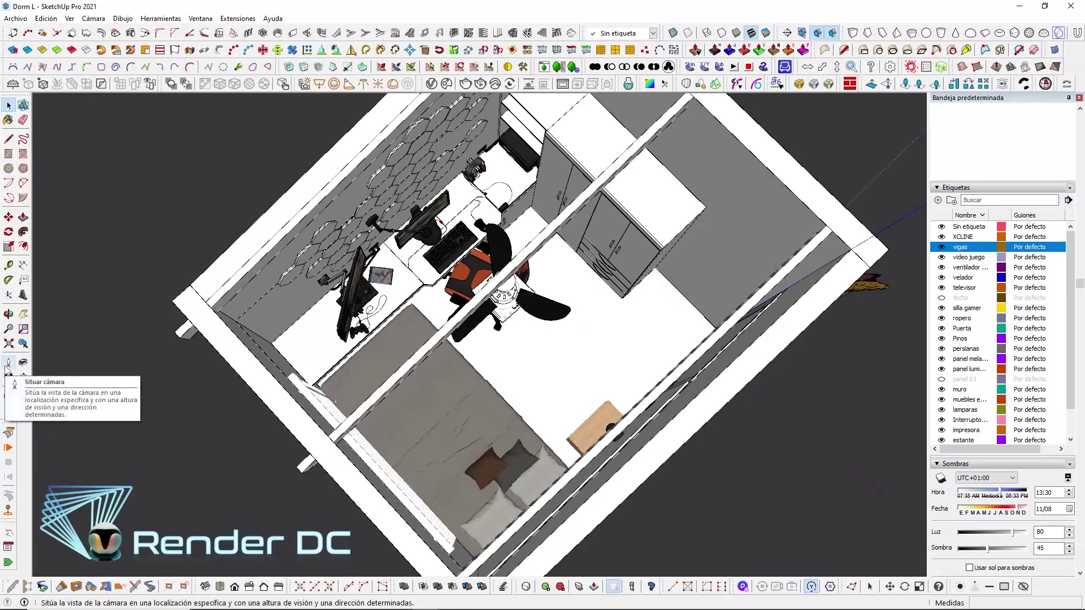
Place the camera with Position Camera on the floor near the desk, chair and bed
left_click(9, 364)
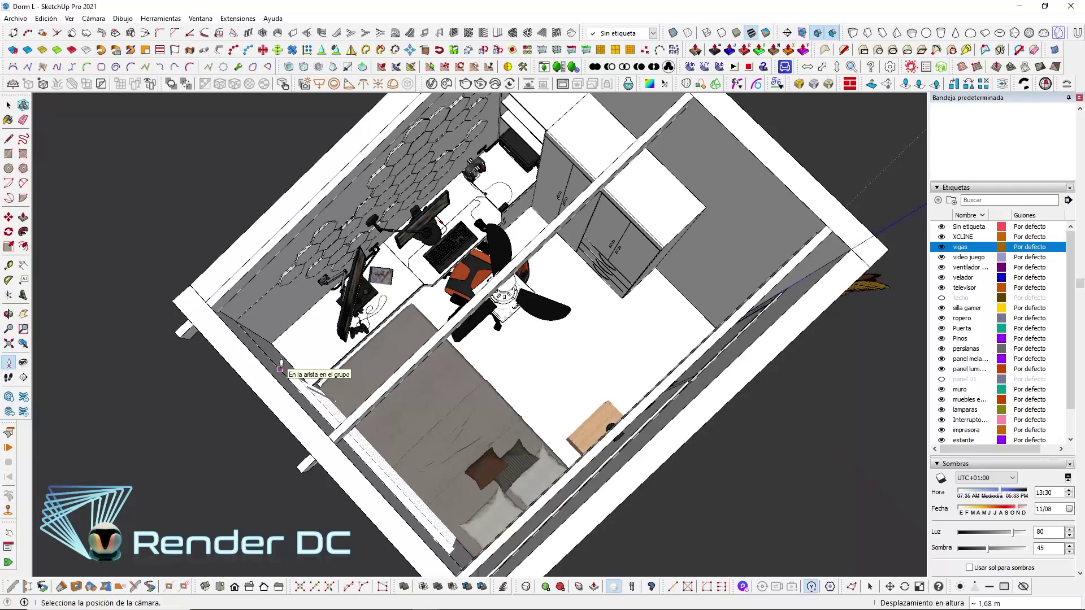
mouse_move(279, 368)
middle_mouse_down()
mouse_move(484, 388)
mouse_move(566, 261)
middle_mouse_up()
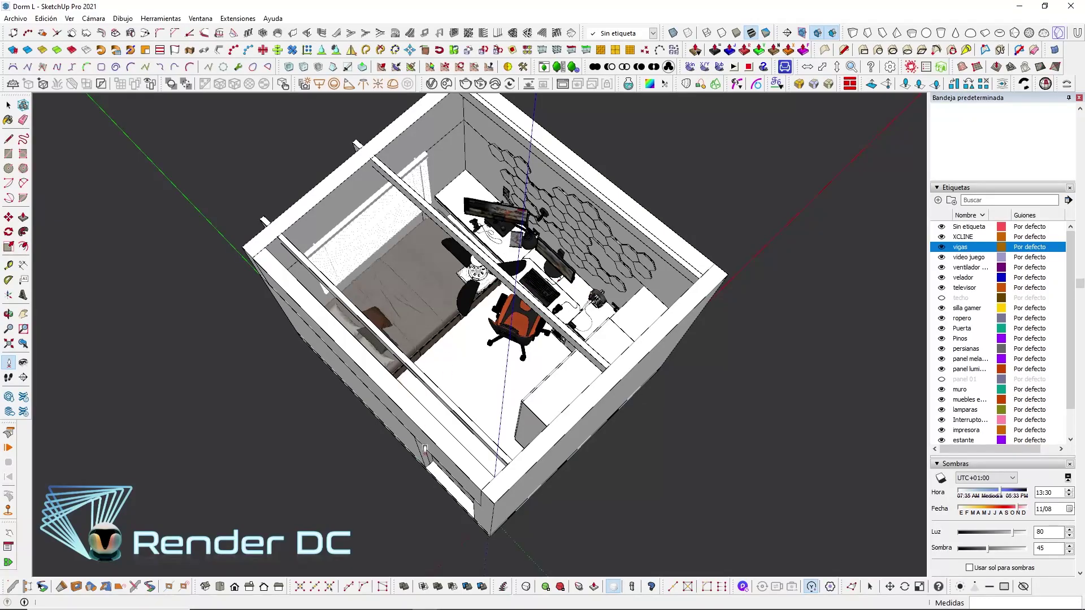
left_click_drag(467, 448, 369, 400)
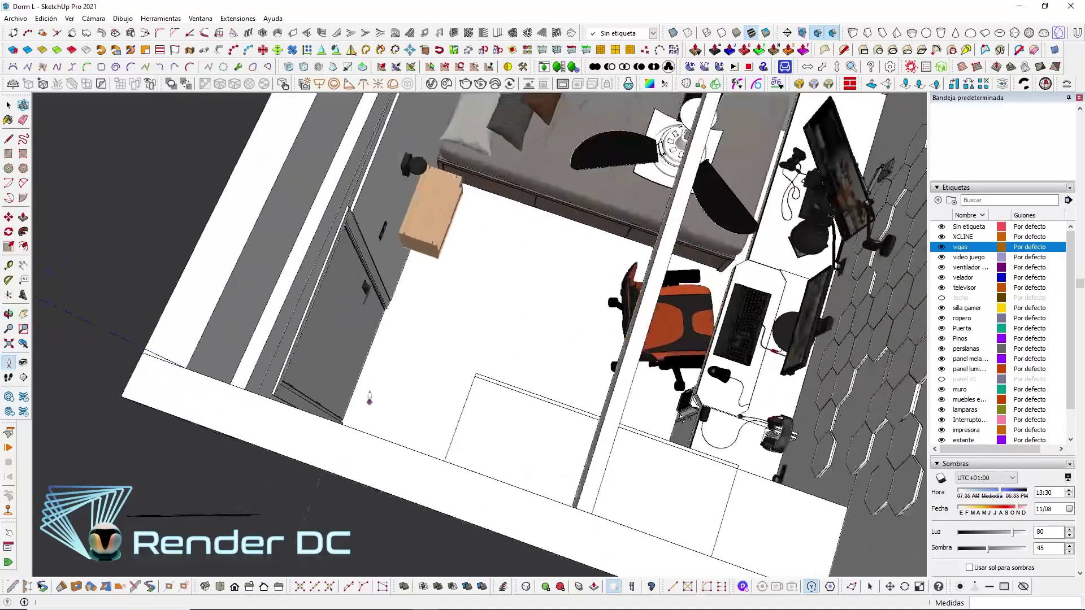
left_click(363, 401)
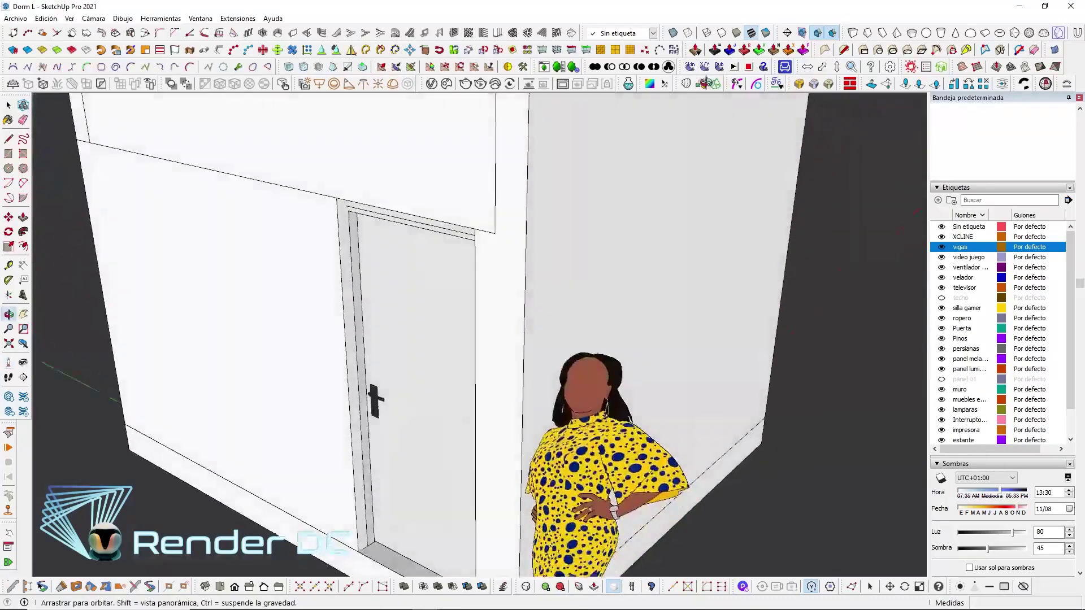
Reposition the camera inside the room at about 2,49 m eye height
middle_click_drag(364, 398, 457, 356)
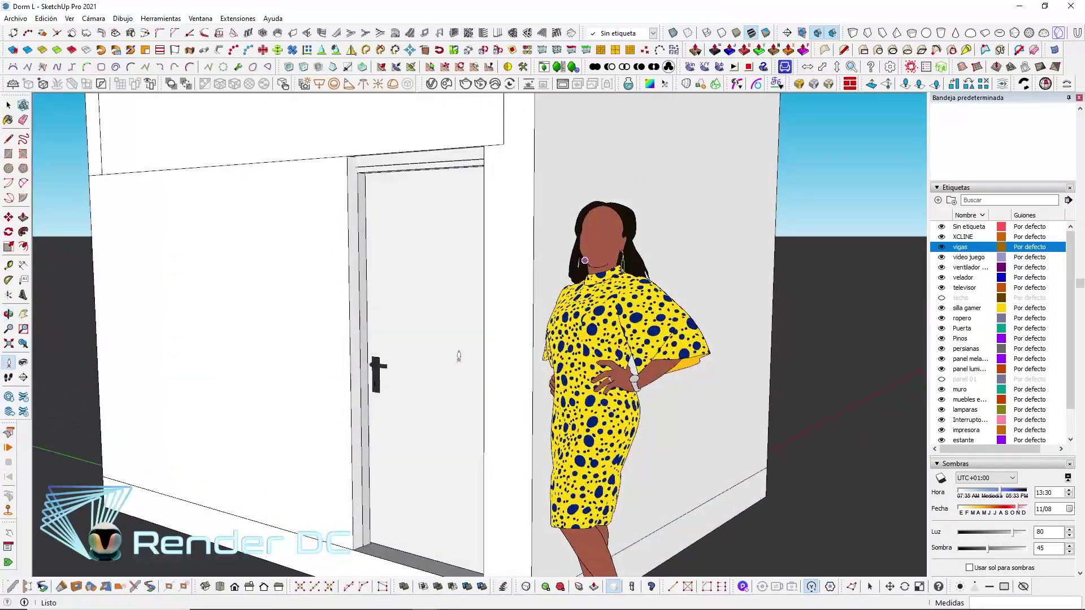
scroll(445, 373, "up", 2)
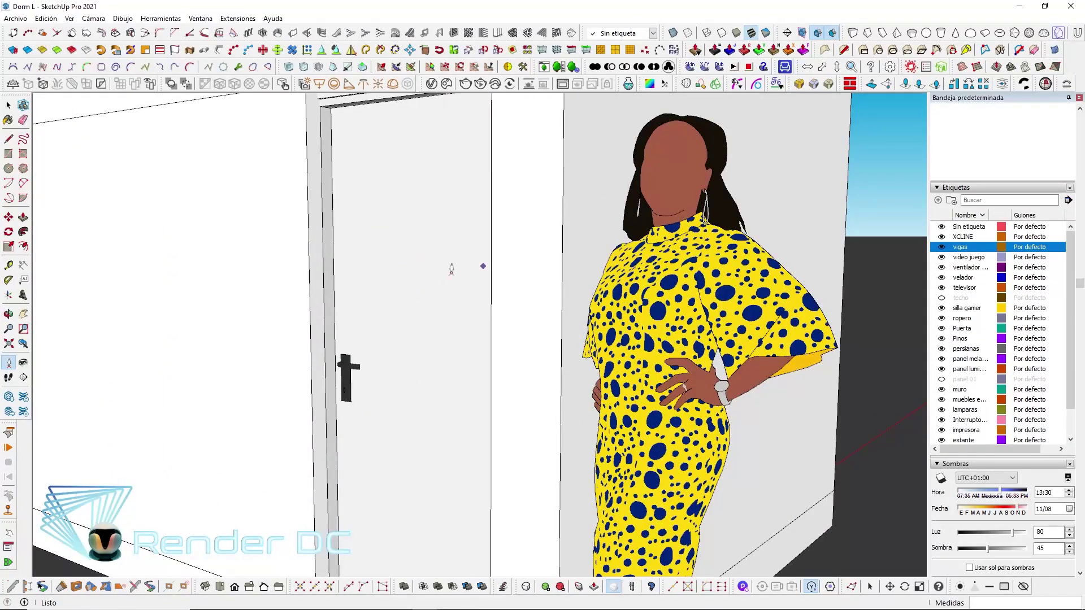
scroll(458, 282, "down", 3)
mouse_move(450, 252)
middle_mouse_down()
mouse_move(470, 356)
mouse_move(556, 399)
middle_mouse_up()
scroll(470, 356, "down", 5)
scroll(508, 441, "down", 2)
scroll(412, 508, "up", 2)
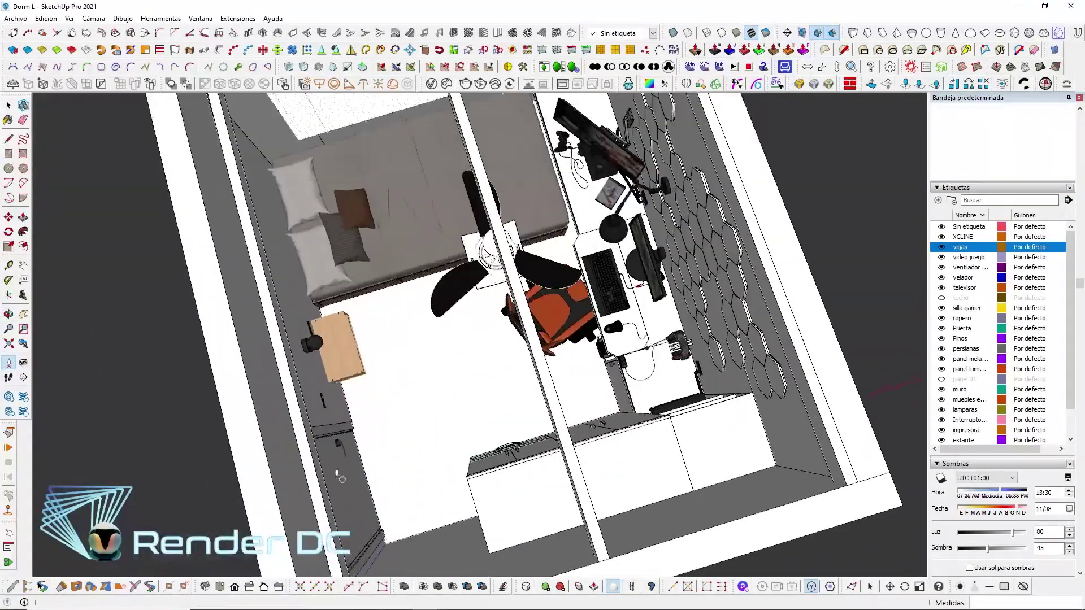
scroll(377, 514, "up", 3)
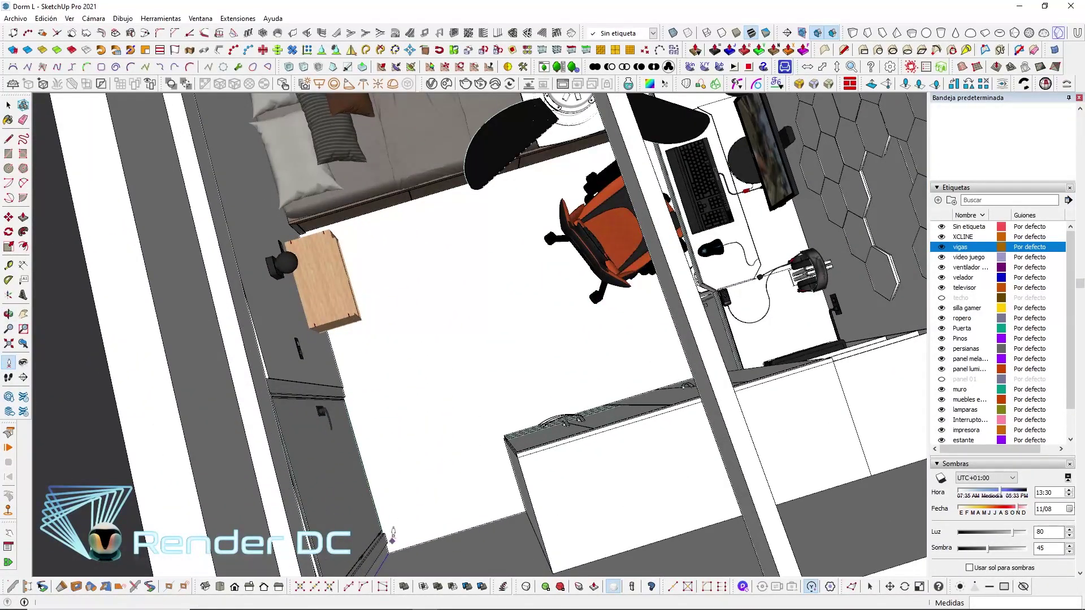
left_click(392, 540)
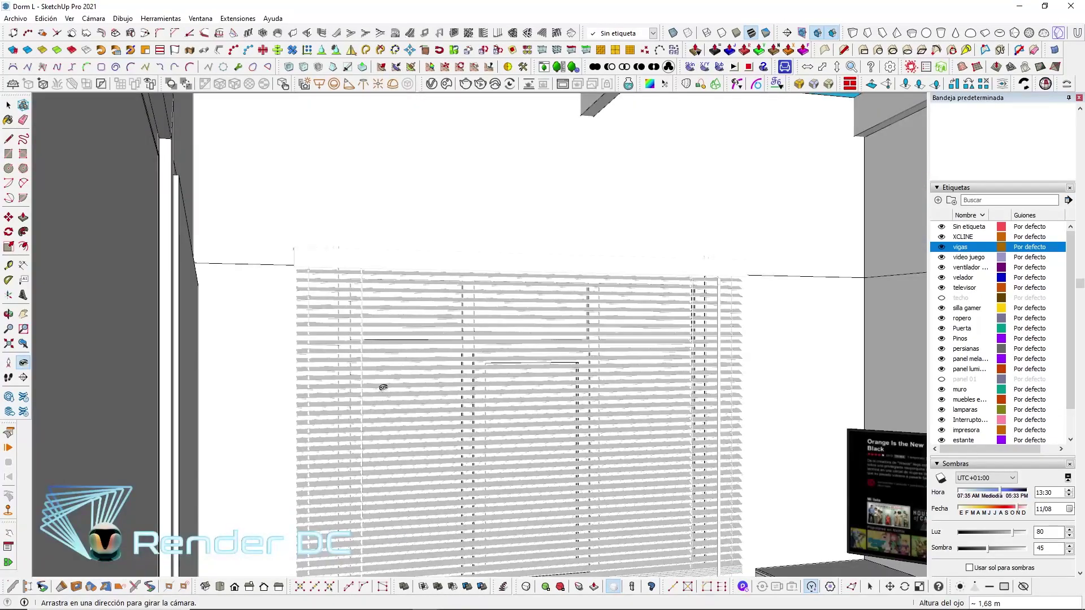
Look toward the hexagon wall and desk at 1,40 m eye height with a 35 mm focal length
mouse_move(383, 388)
left_mouse_down()
mouse_move(673, 399)
mouse_move(660, 399)
left_mouse_up()
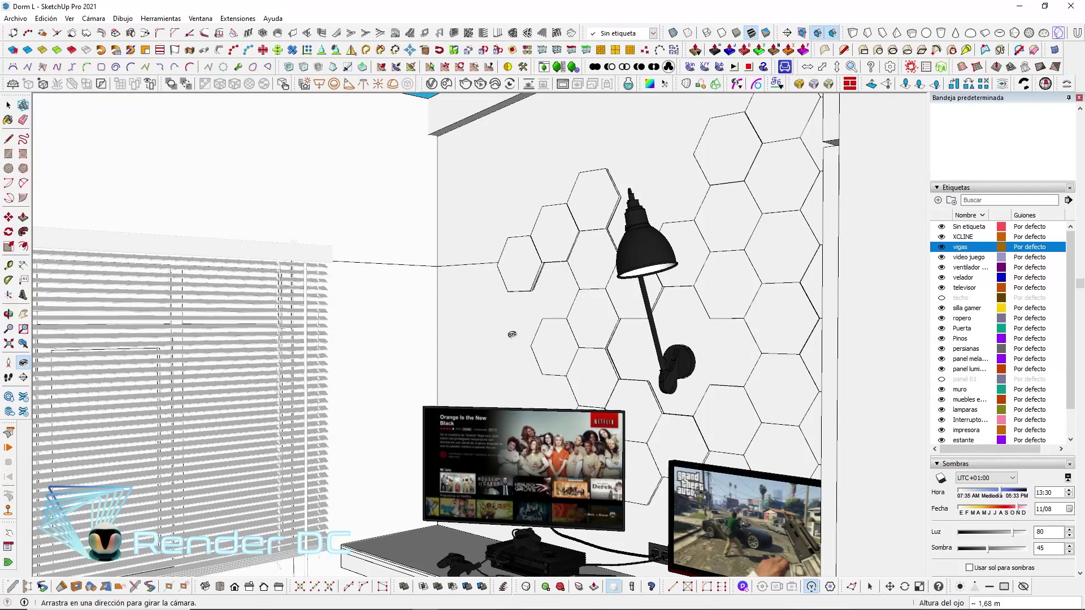
type("40")
key("Return")
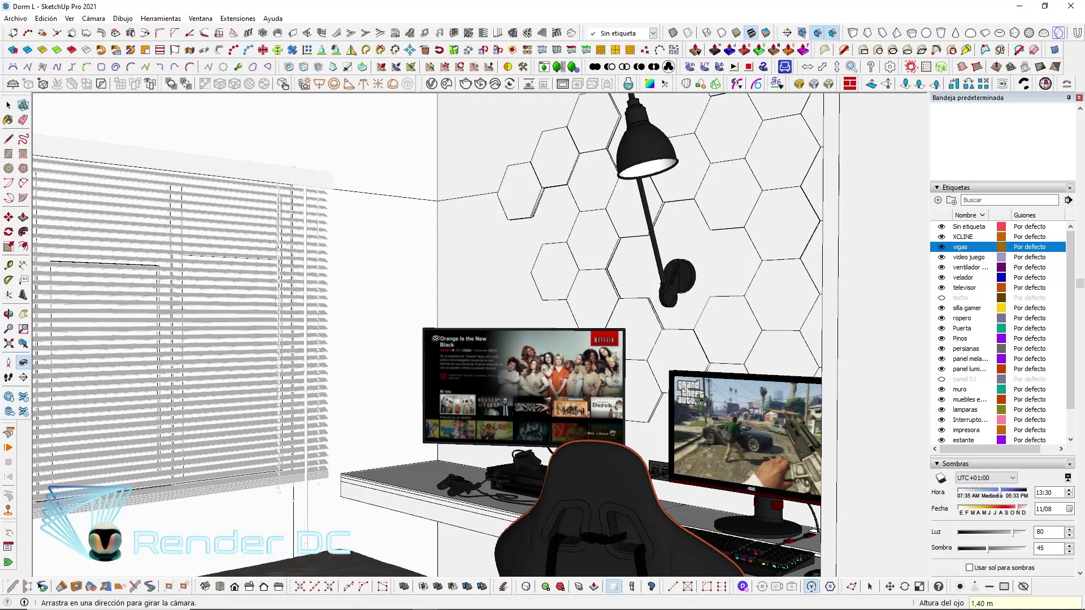
key("z")
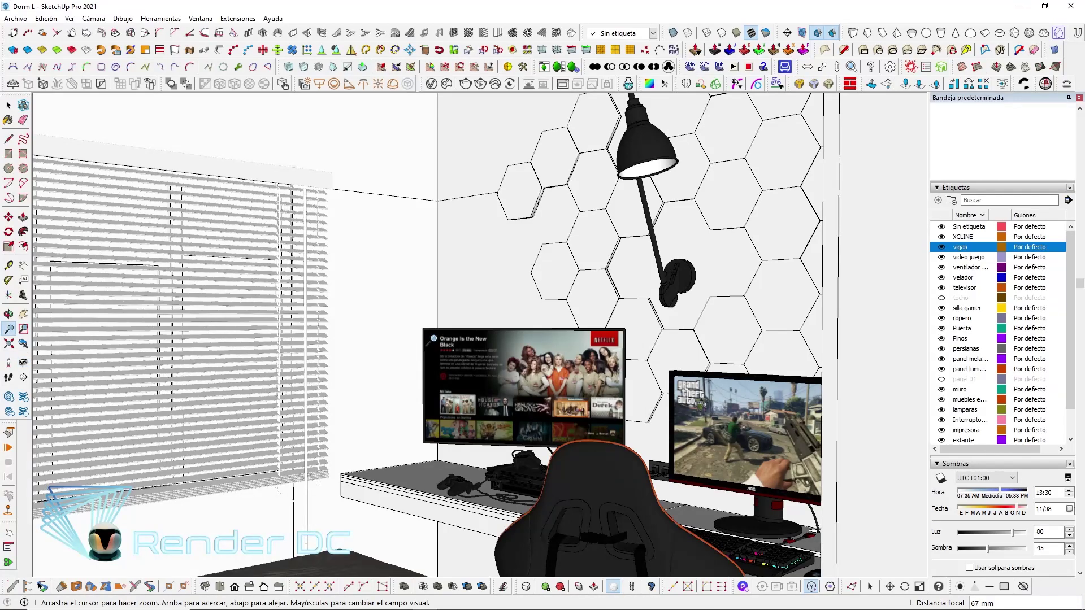
type("35")
key("Return")
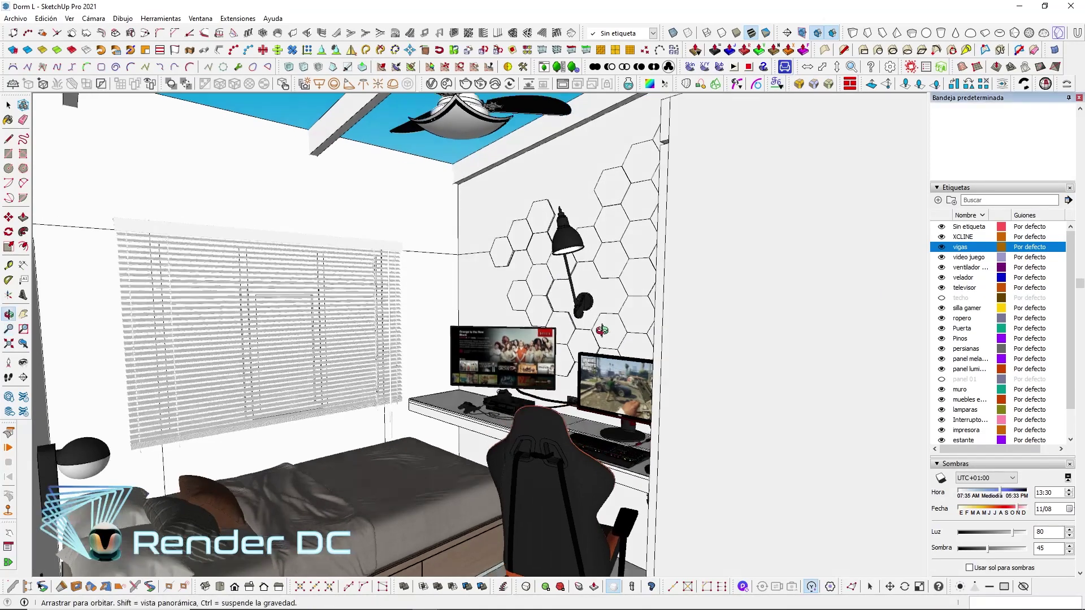
Orbit to an overhead view and stand the camera on the floor near the door
mouse_move(590, 318)
middle_mouse_down()
mouse_move(618, 314)
mouse_move(302, 428)
middle_mouse_up()
scroll(302, 428, "up", 3)
scroll(378, 419, "up", 2)
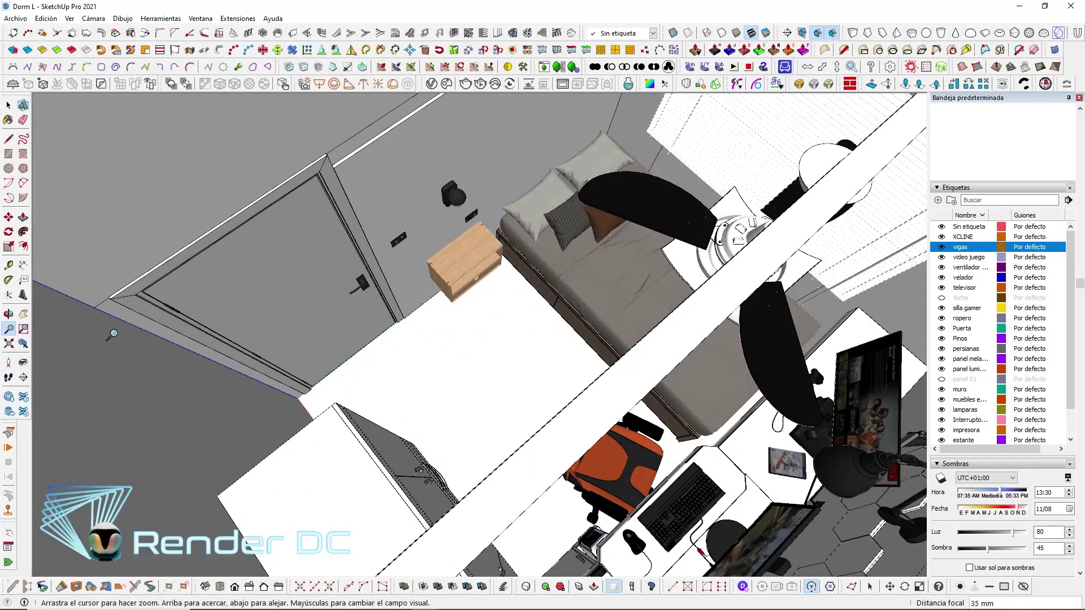
left_click(8, 363)
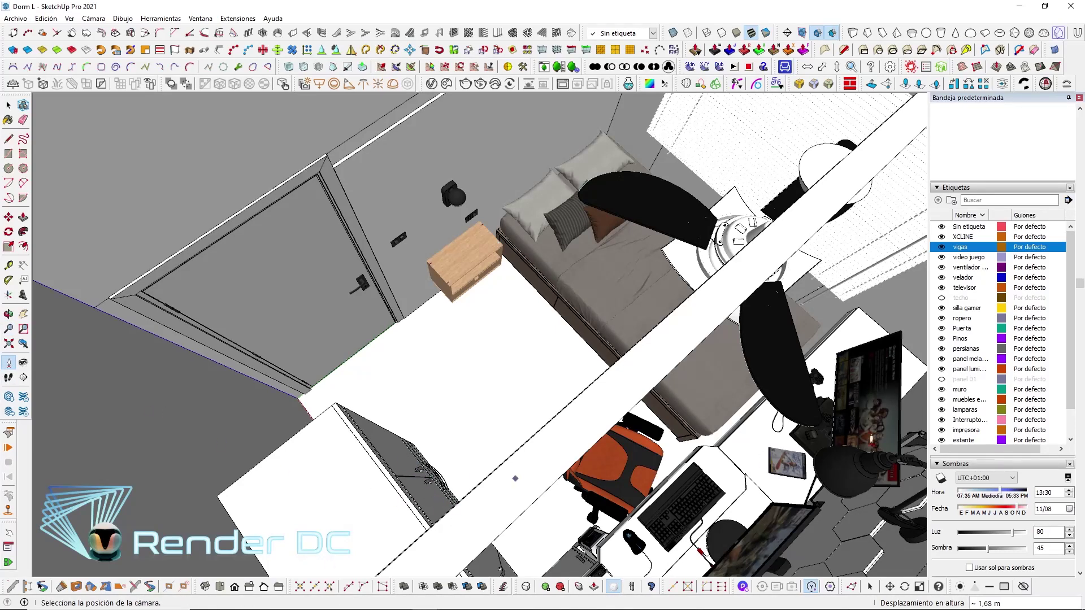
left_click(370, 349)
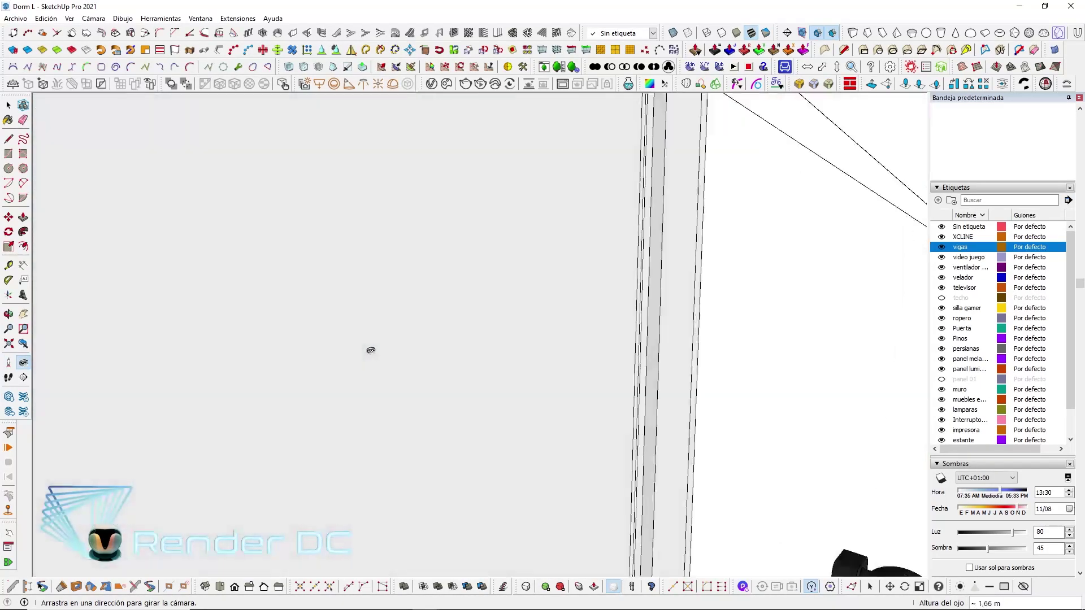
Face the desk and window at 1,20 m eye height and make the techo ceiling tag visible
mouse_move(367, 349)
left_mouse_down()
mouse_move(776, 339)
mouse_move(751, 367)
left_mouse_up()
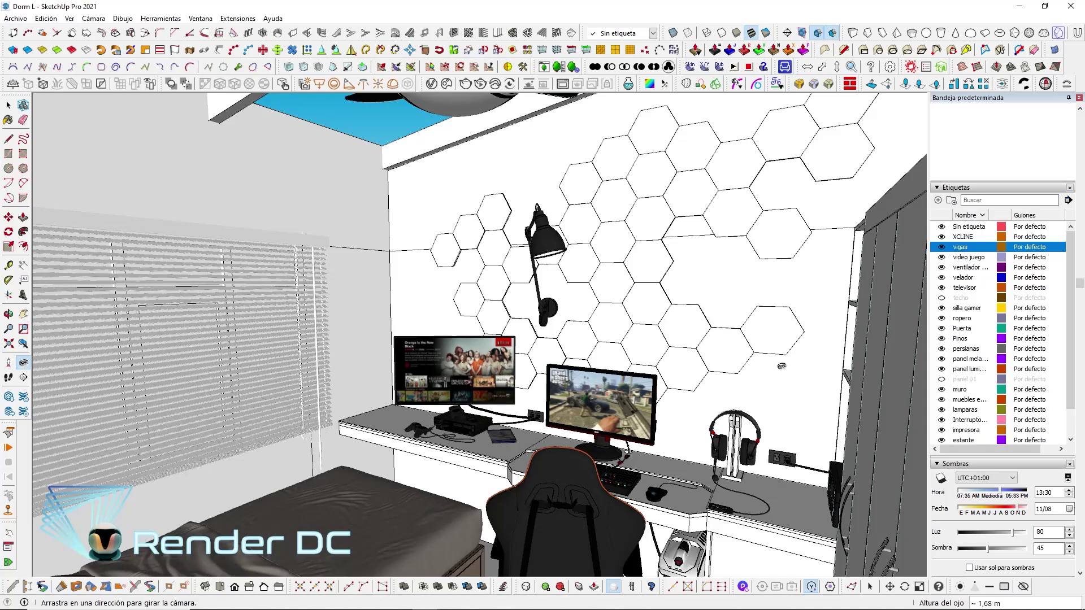
type("1,")
type("20")
key("Return")
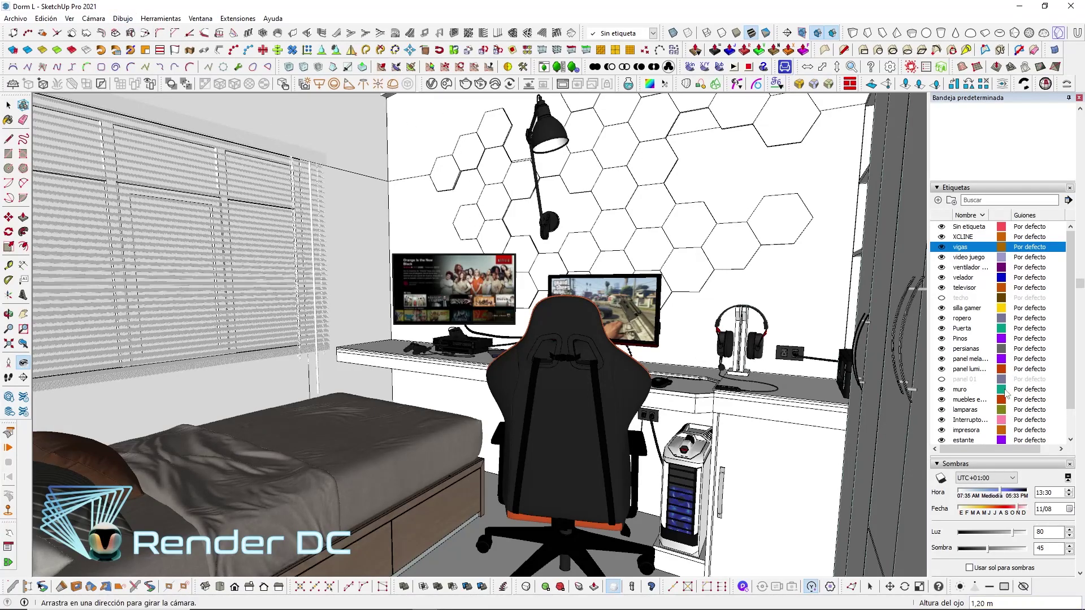
left_click(942, 298)
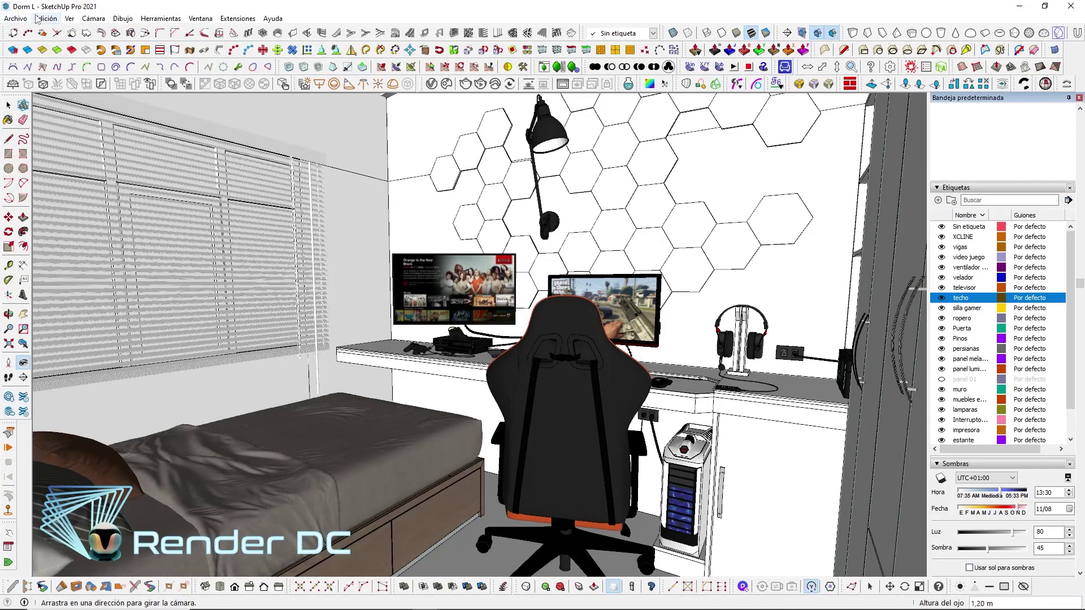
Open the V-Ray render settings and inspect the Global Illumination and Material Override sections
left_click(431, 84)
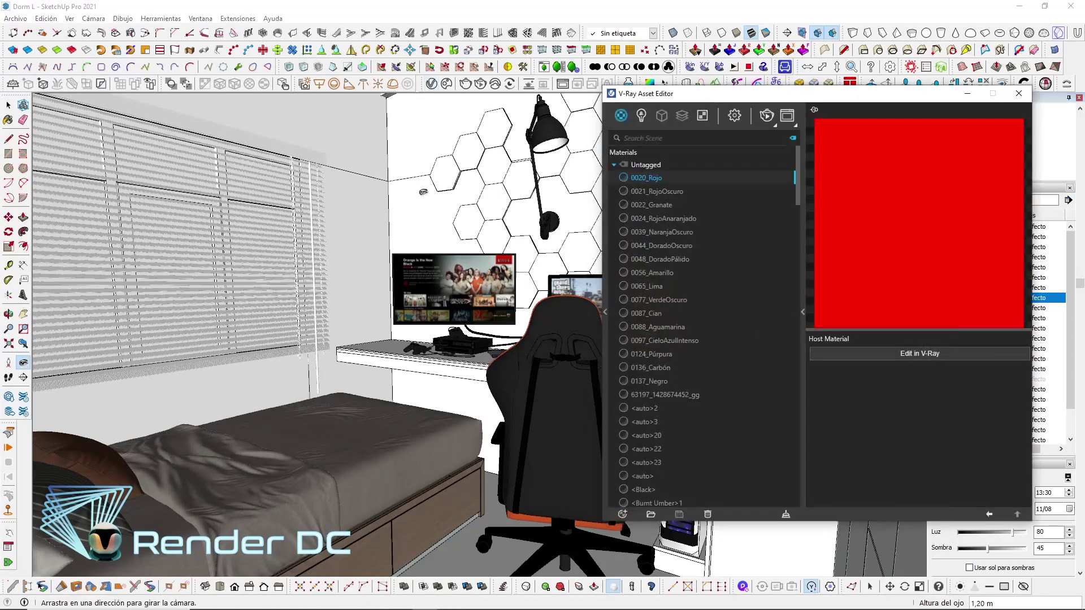
left_click(735, 118)
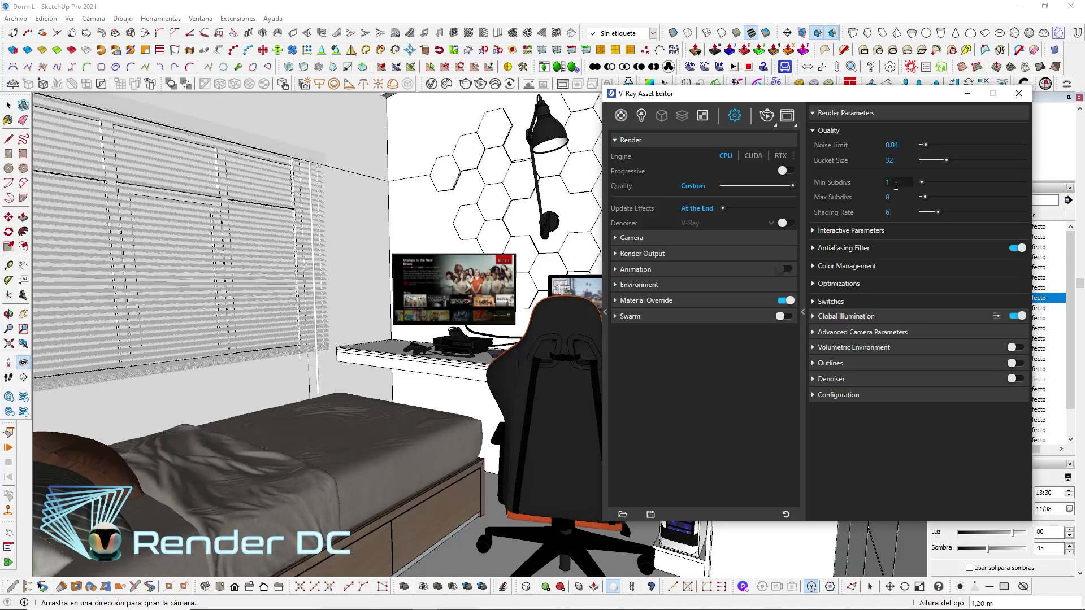
left_click(872, 321)
scroll(926, 363, "down", 3)
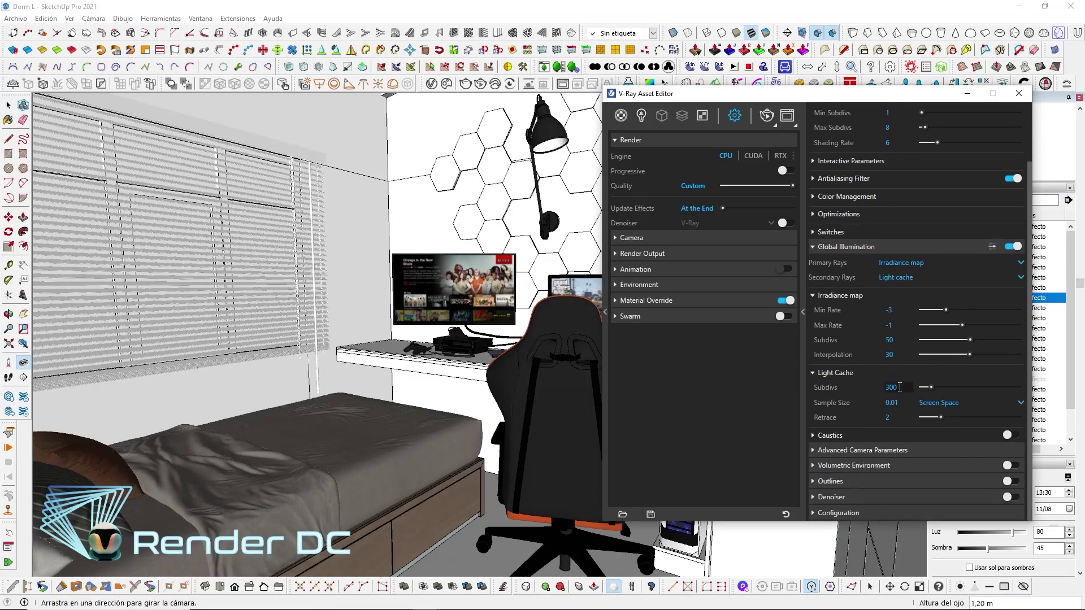
left_click(663, 303)
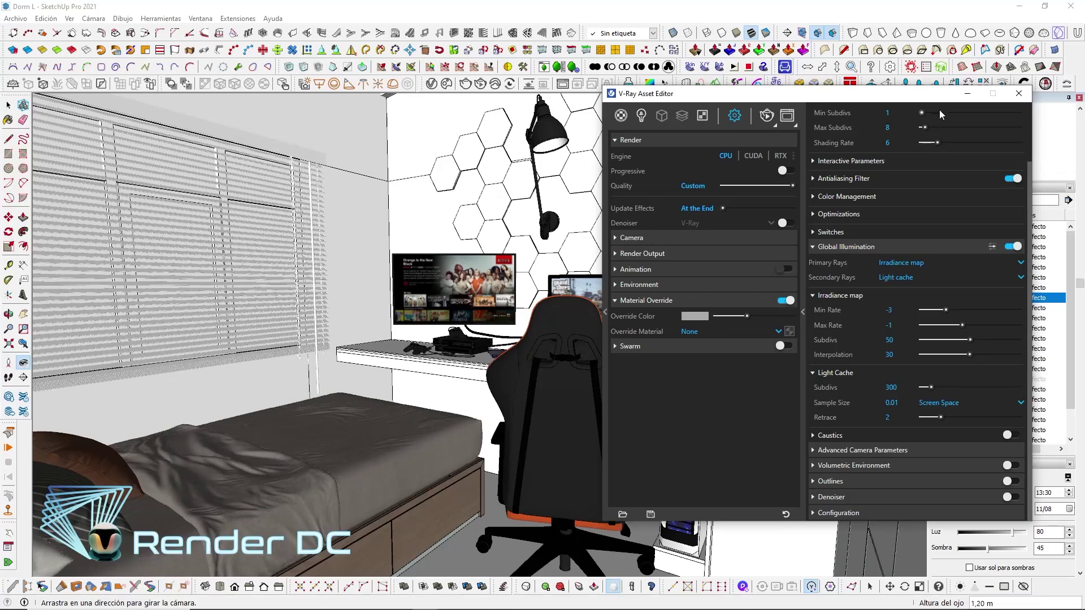
left_click(961, 98)
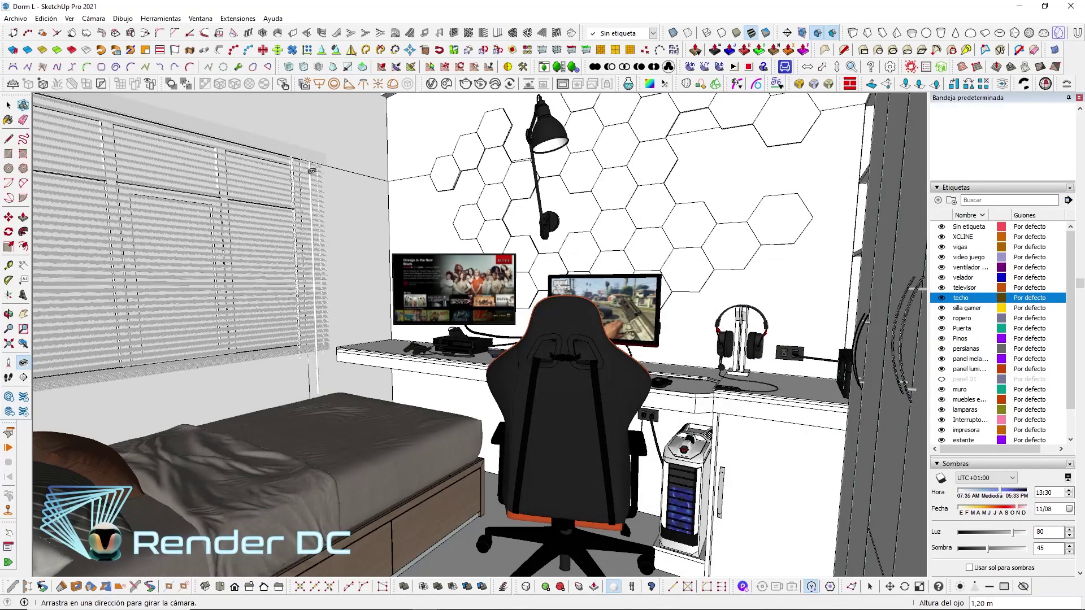
left_click(431, 83)
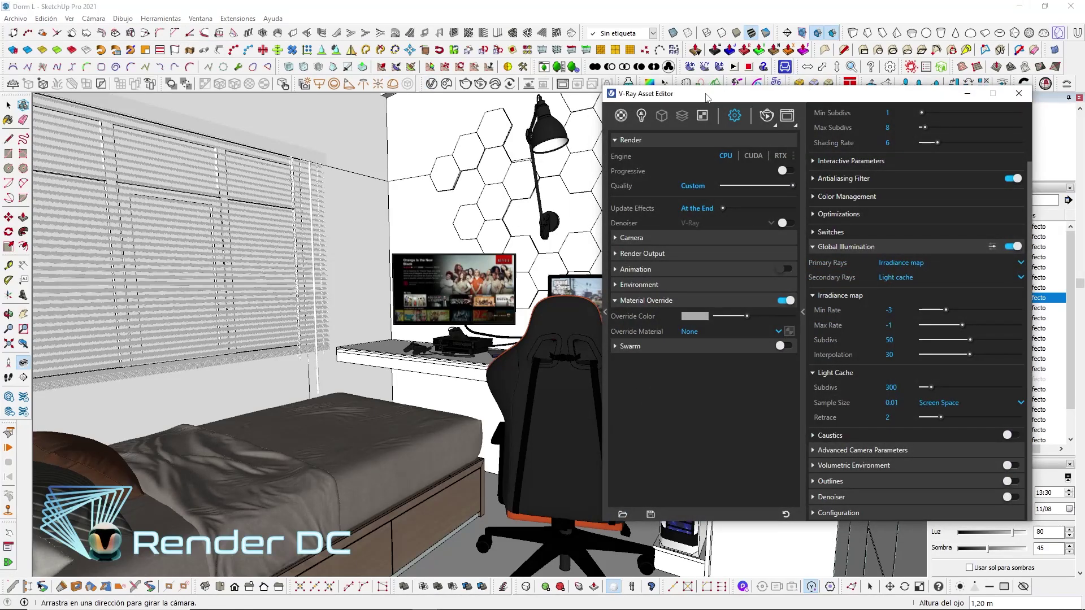
left_click_drag(706, 98, 595, 84)
In Render Output, try 1:1 Square, then restore 16:9 Widescreen (800×450) and close V-Ray
left_click(551, 240)
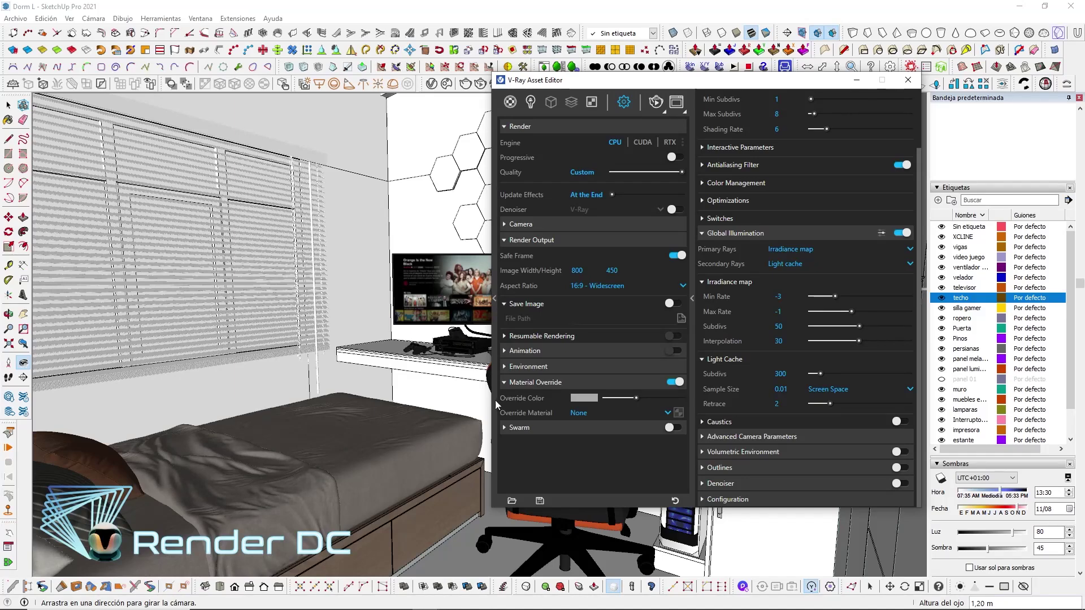
left_click(599, 286)
left_click(594, 316)
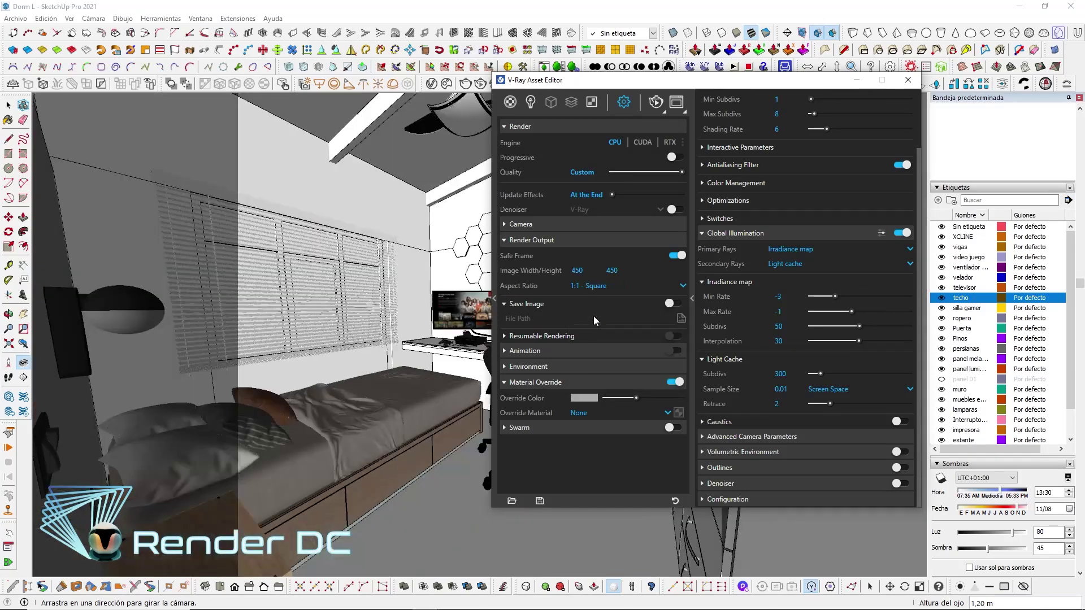
mouse_move(650, 83)
left_mouse_down()
mouse_move(973, 70)
mouse_move(786, 68)
left_mouse_up()
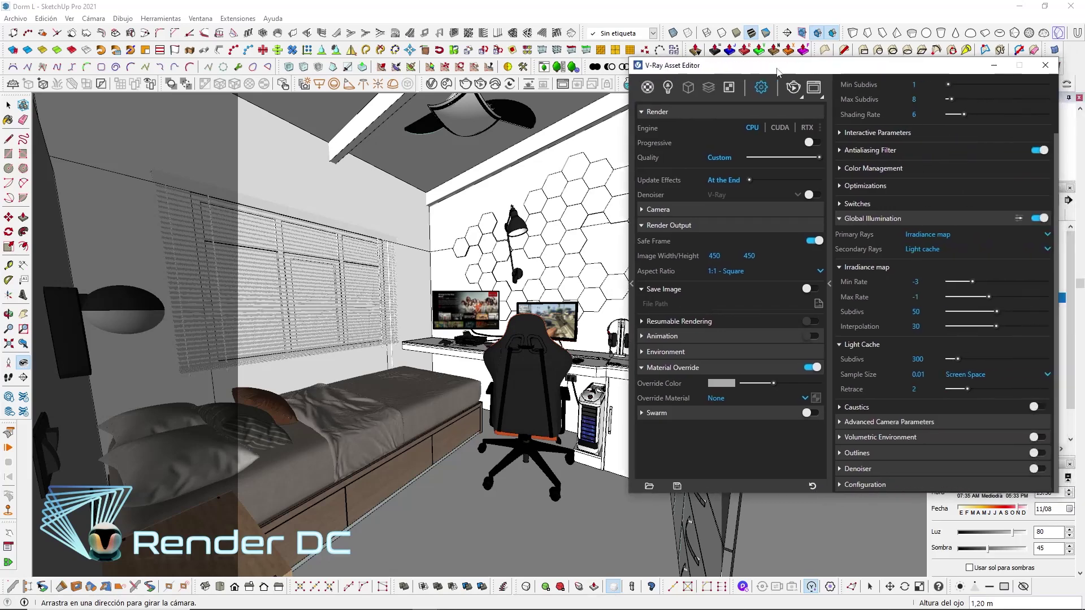
left_click(735, 271)
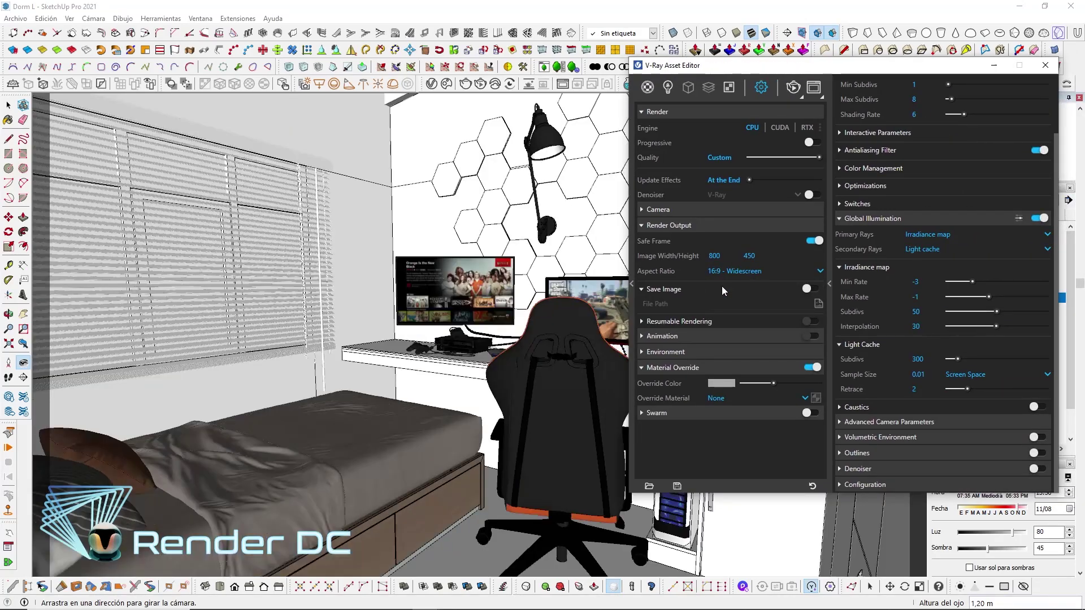
left_click(994, 65)
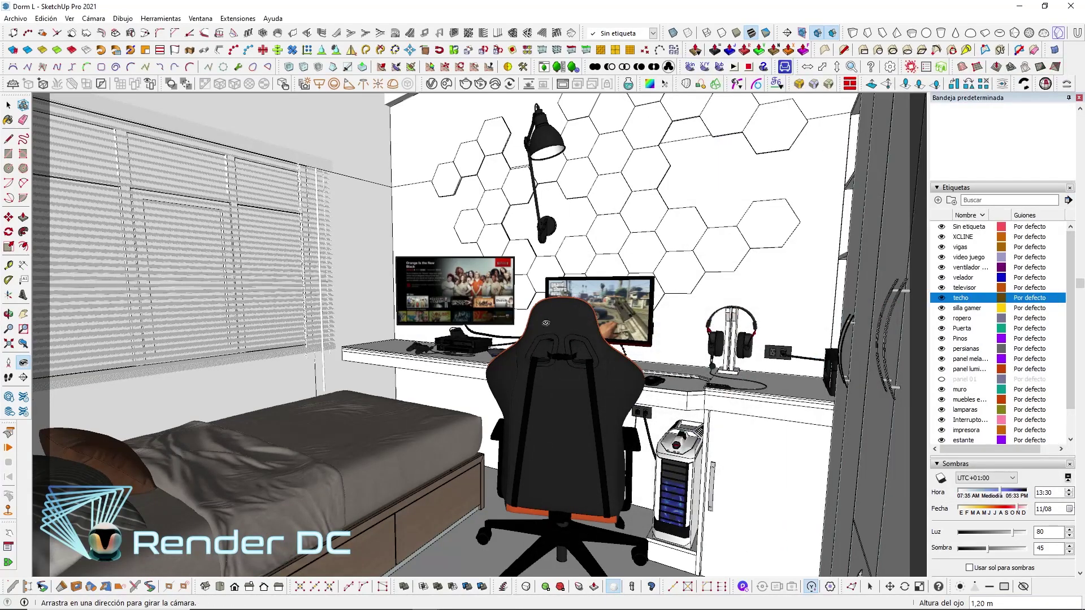
Move back into the bedroom at a 15 mm focal length and switch to two-point perspective
key("z")
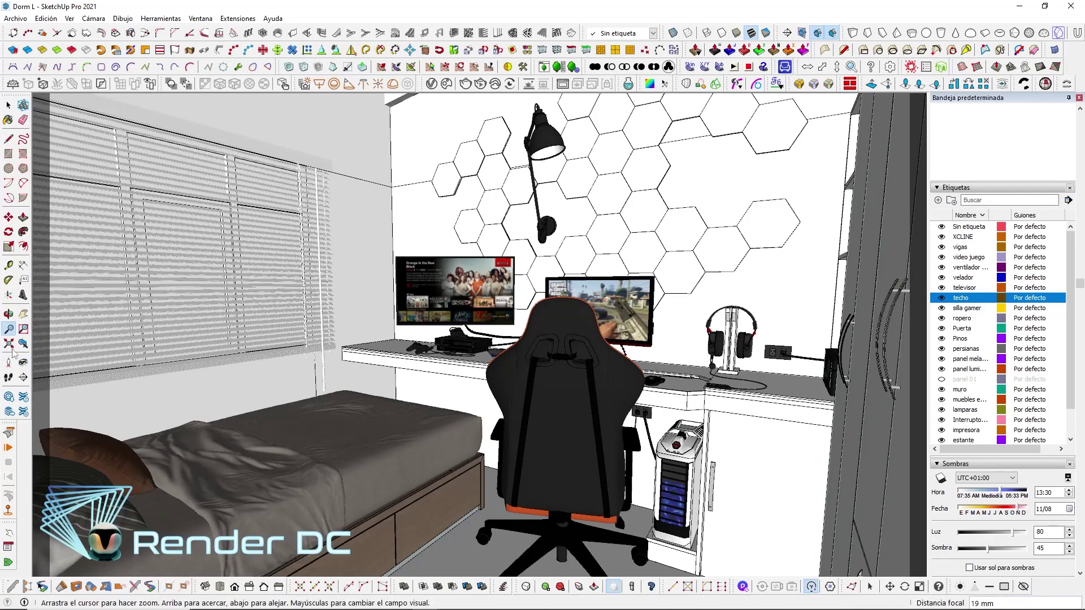
scroll(503, 255, "down", 1)
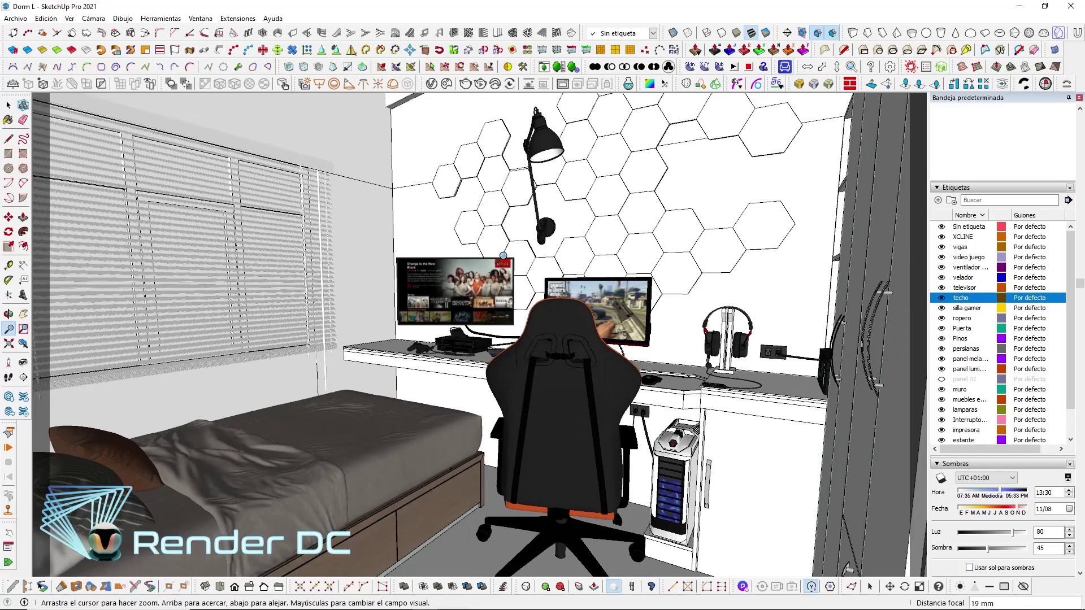
scroll(503, 255, "down", 2)
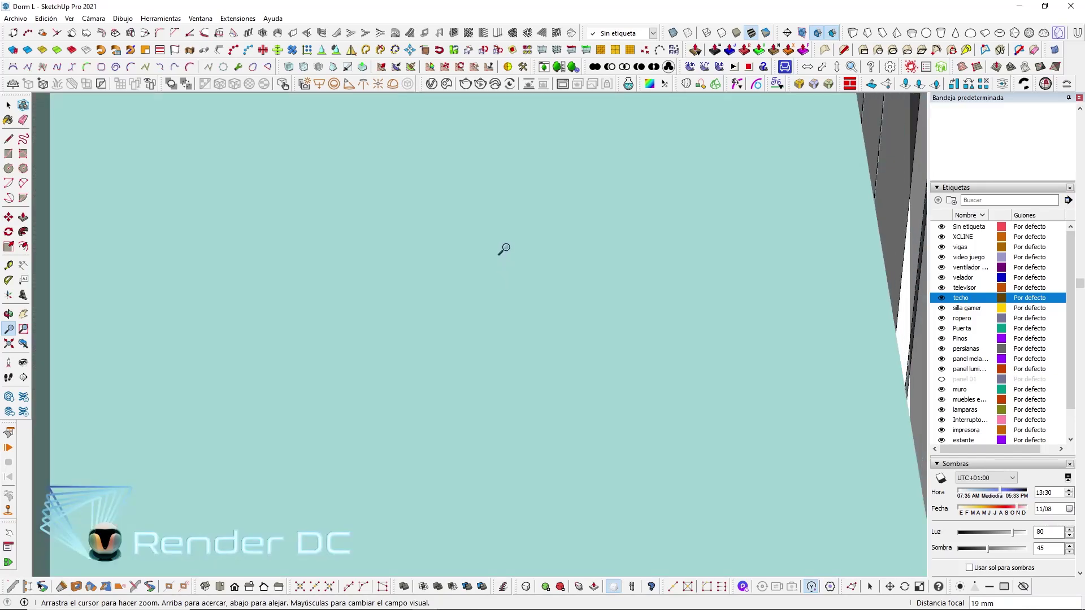
left_click_drag(504, 249, 503, 205)
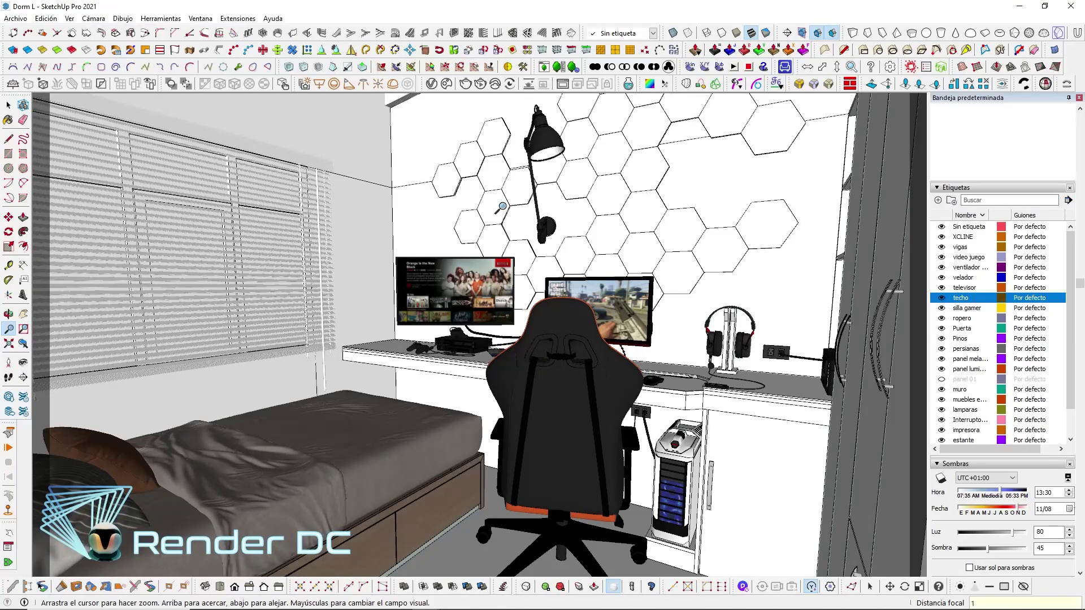
type("5")
key("Return")
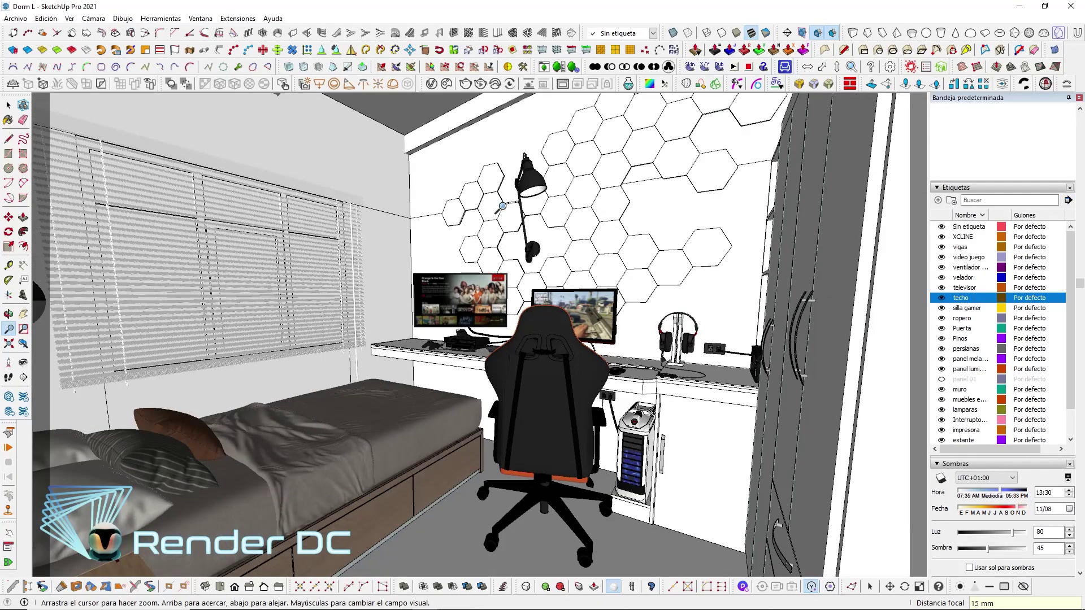
left_click(93, 18)
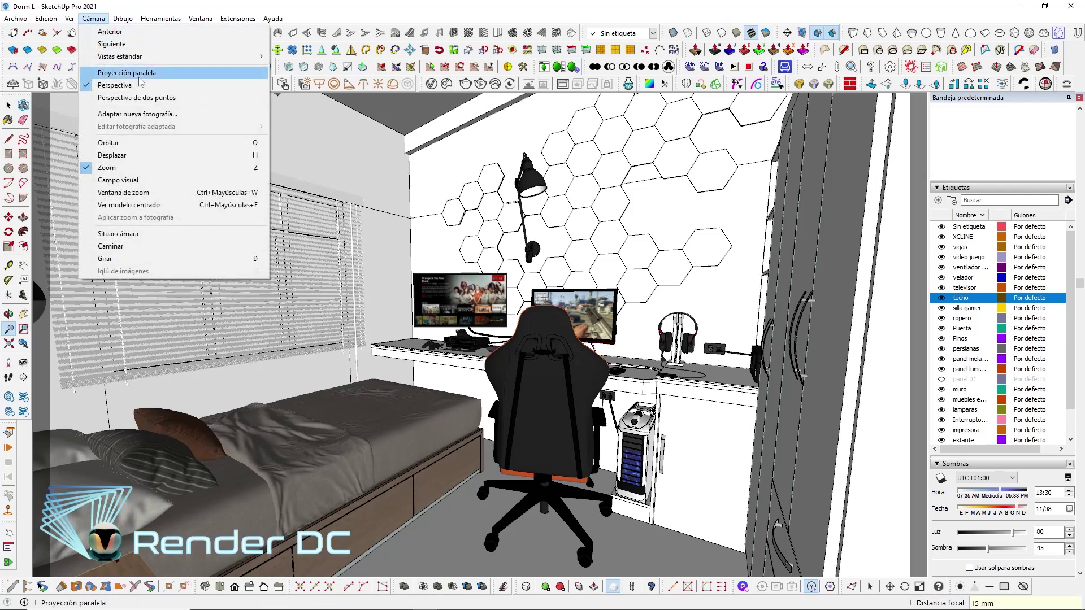
left_click(137, 98)
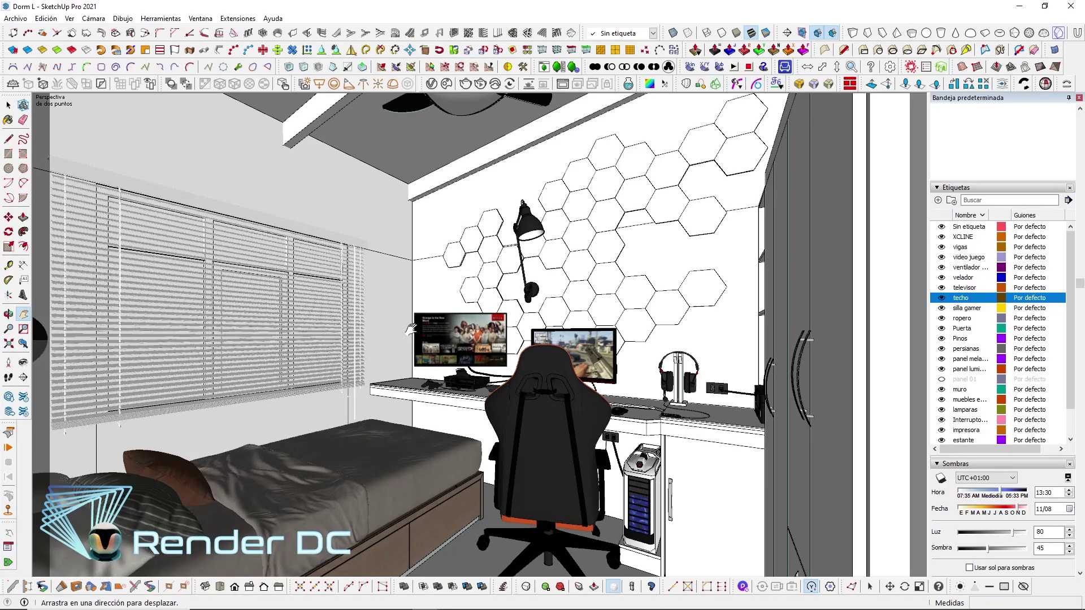
Set the V-Ray render aspect ratio to 4:3 Picture to preview the framing
left_click(431, 83)
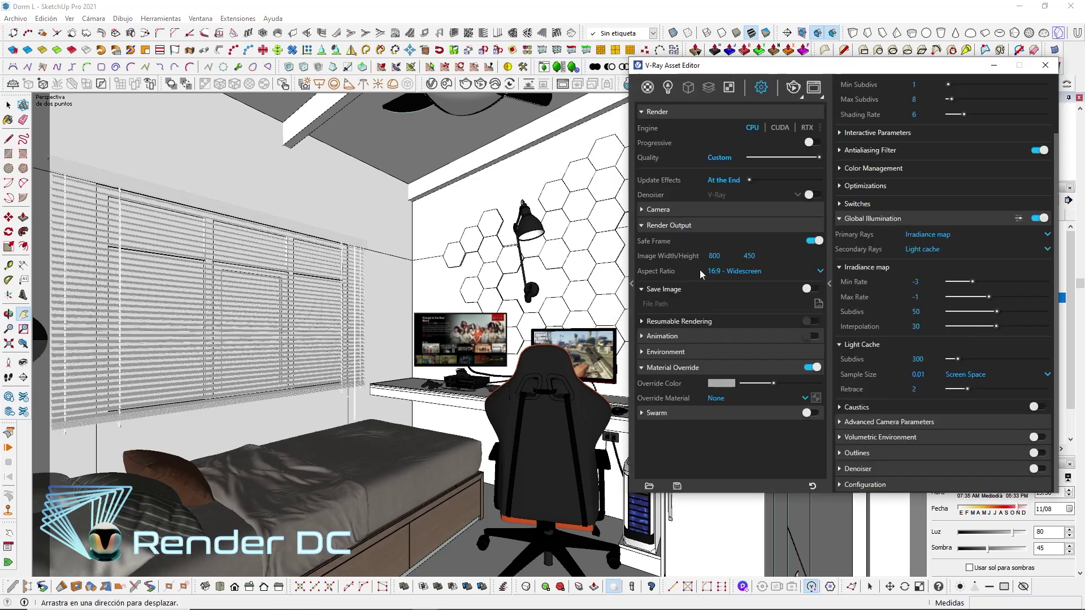
left_click(744, 270)
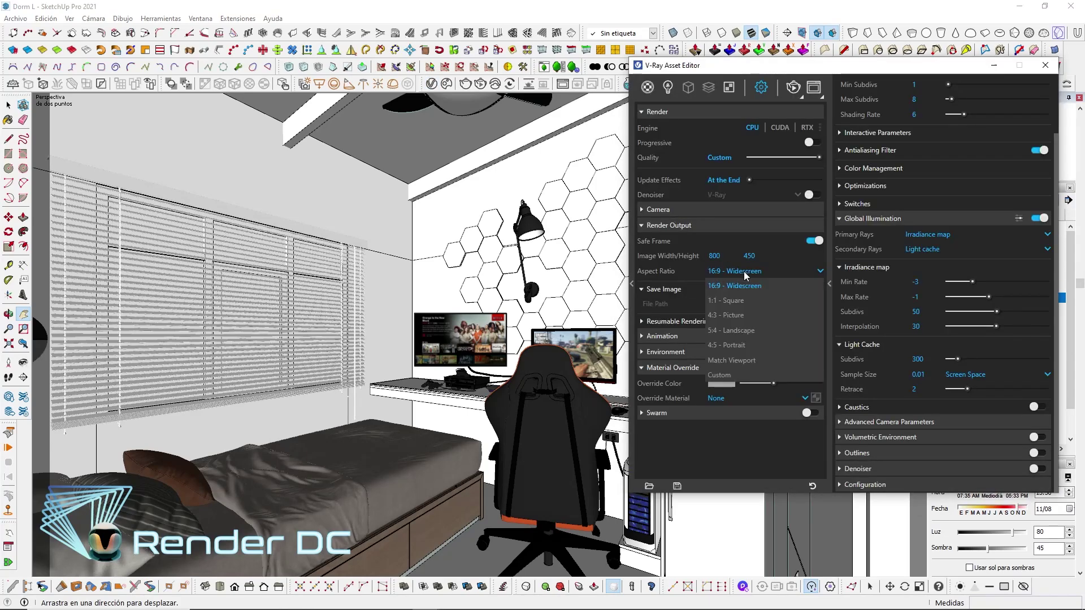
left_click(732, 316)
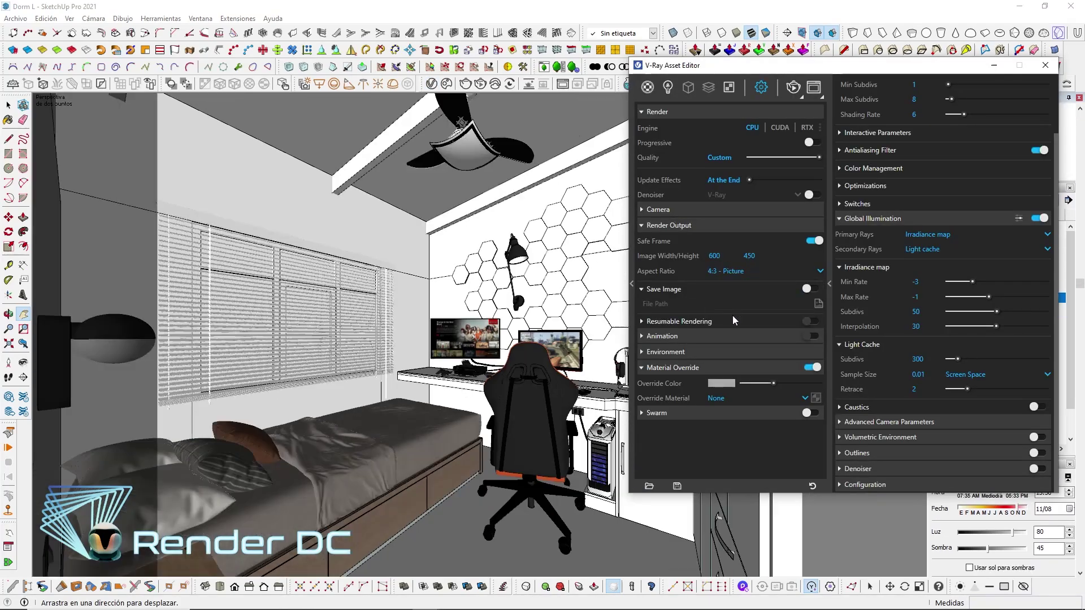
left_click(992, 66)
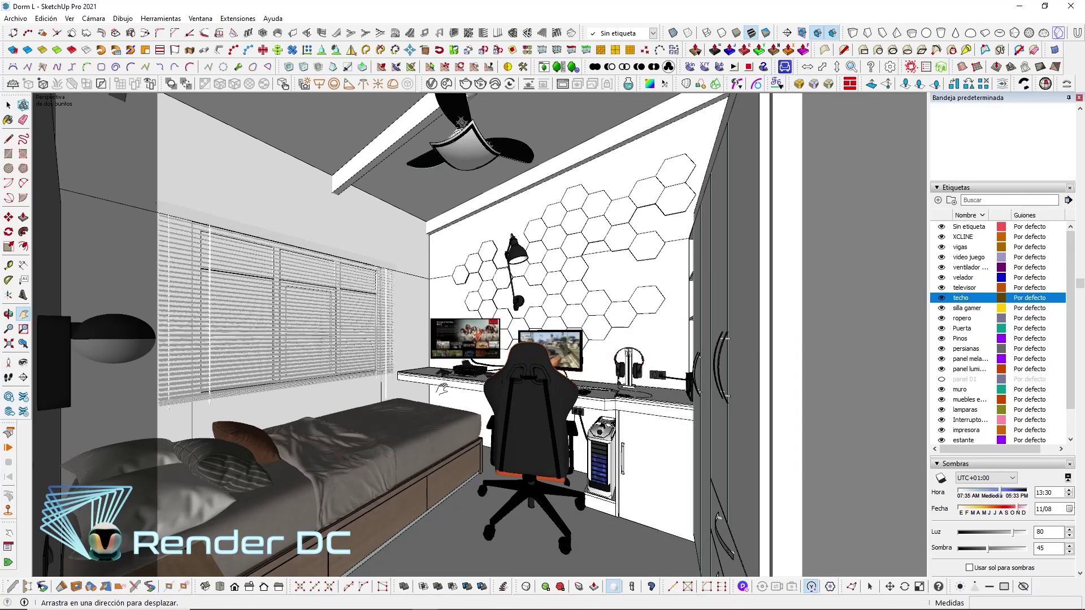
Give the camera a 20 mm focal length and a 1.00 m eye height
key("z")
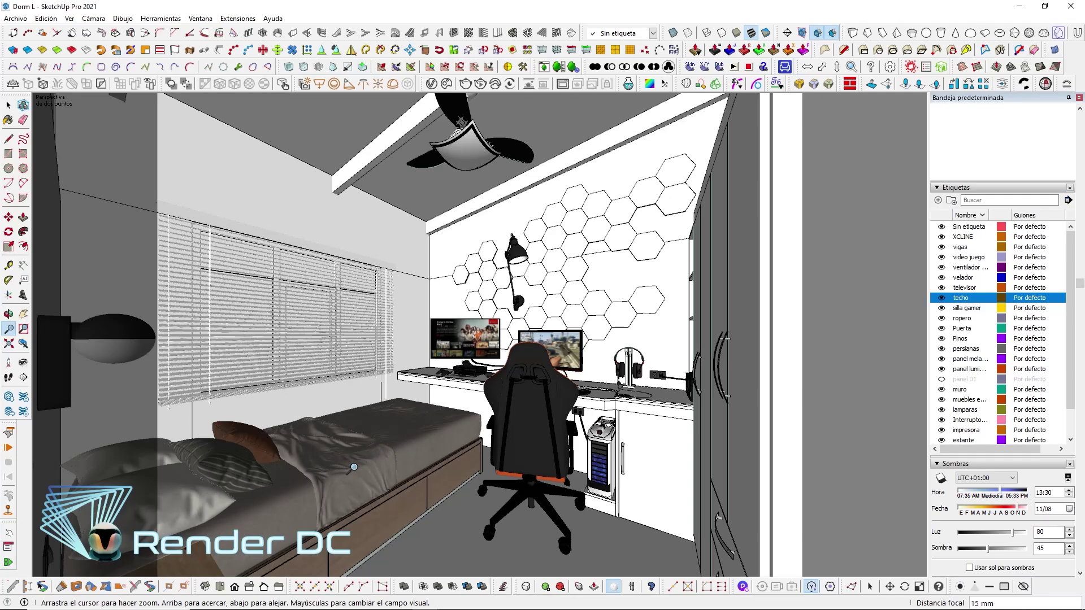
type("0")
key("Return")
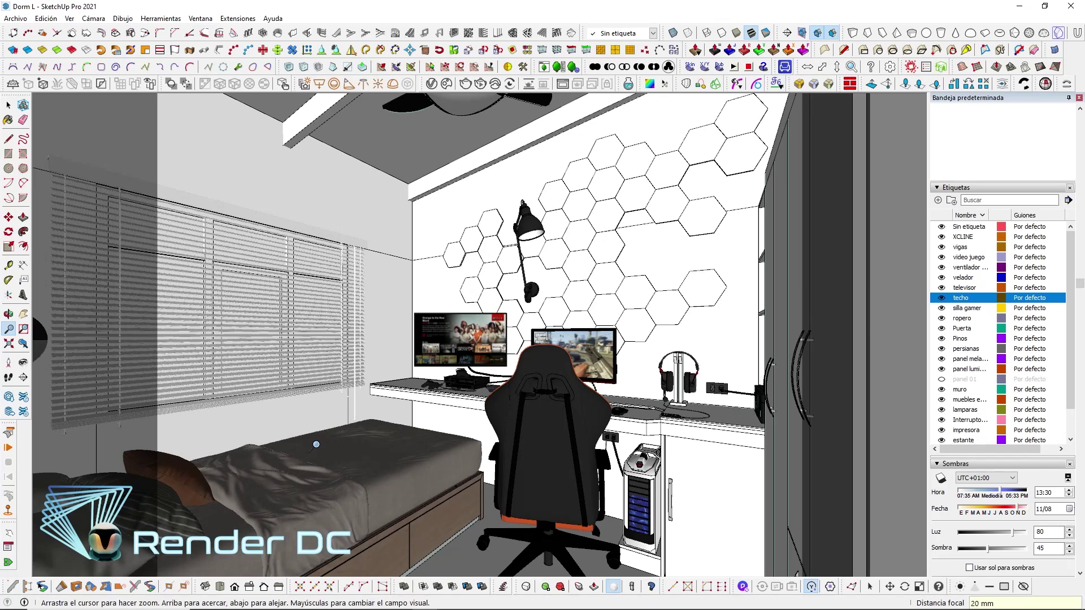
key("l")
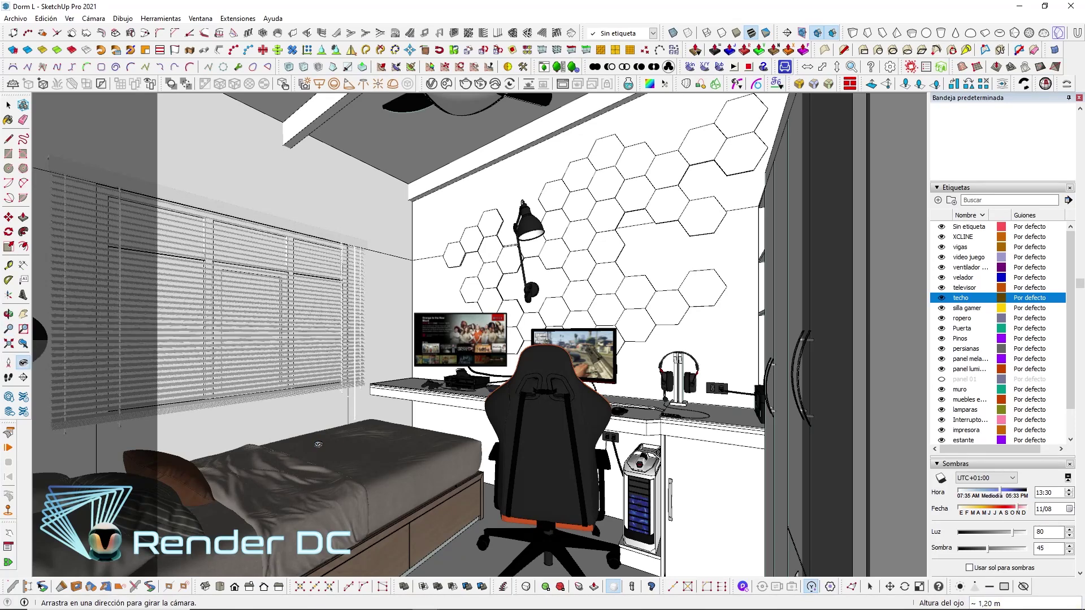
key("Return")
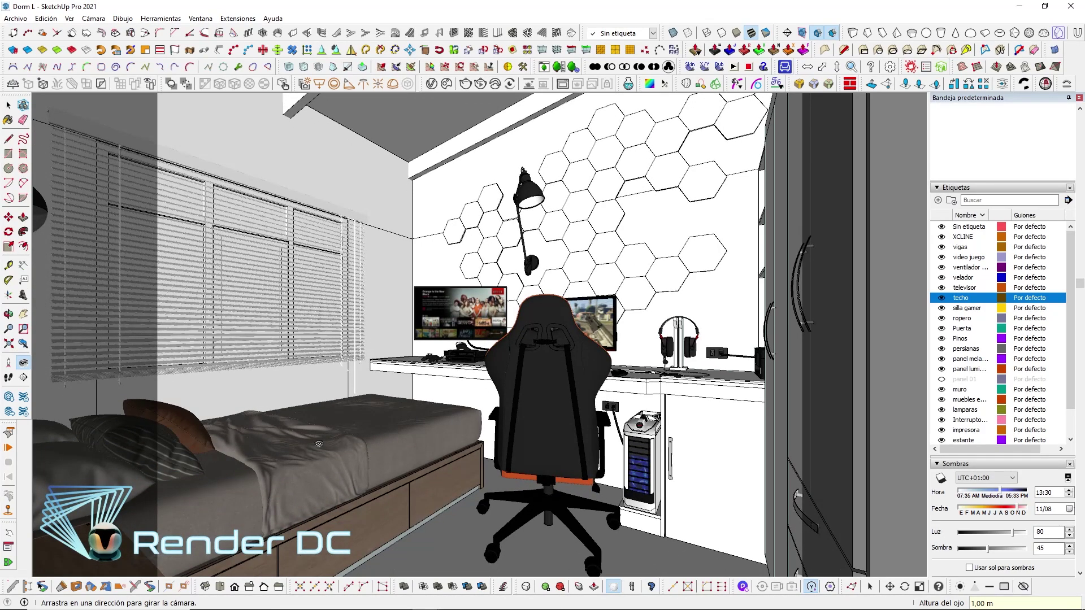
Try 5:4 Landscape, then set the V-Ray aspect ratio to 16:9 Widescreen (800×450)
left_click(431, 85)
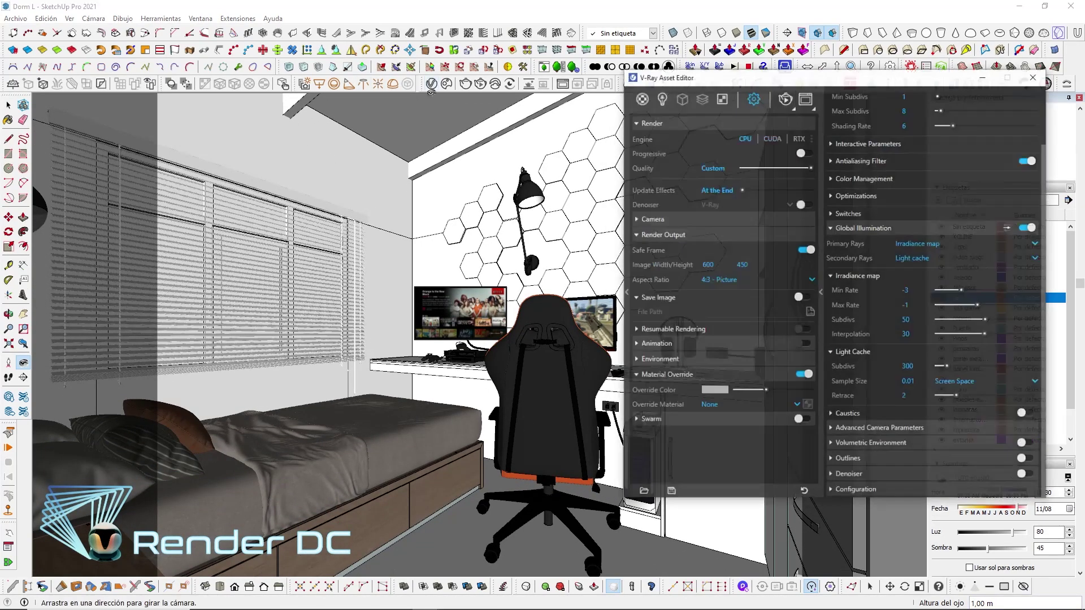
left_click(725, 270)
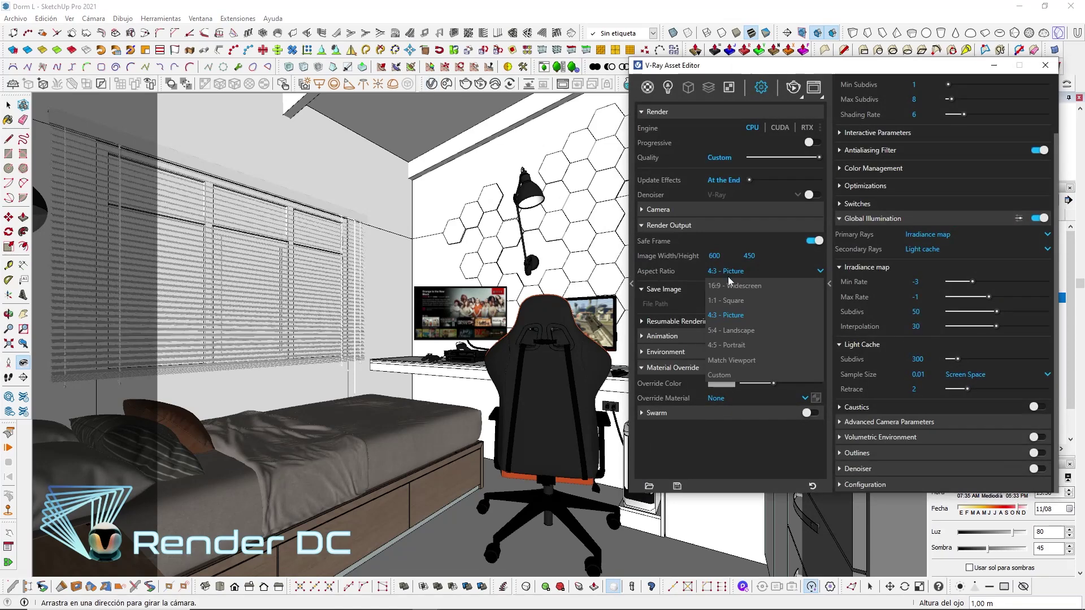
left_click(748, 331)
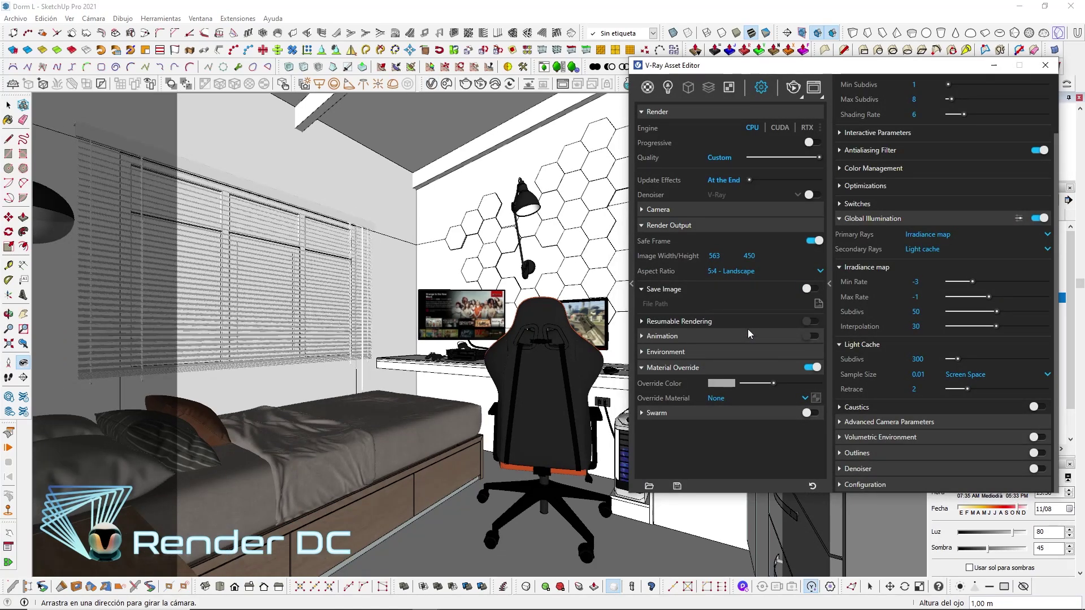
left_click(729, 286)
left_click(728, 273)
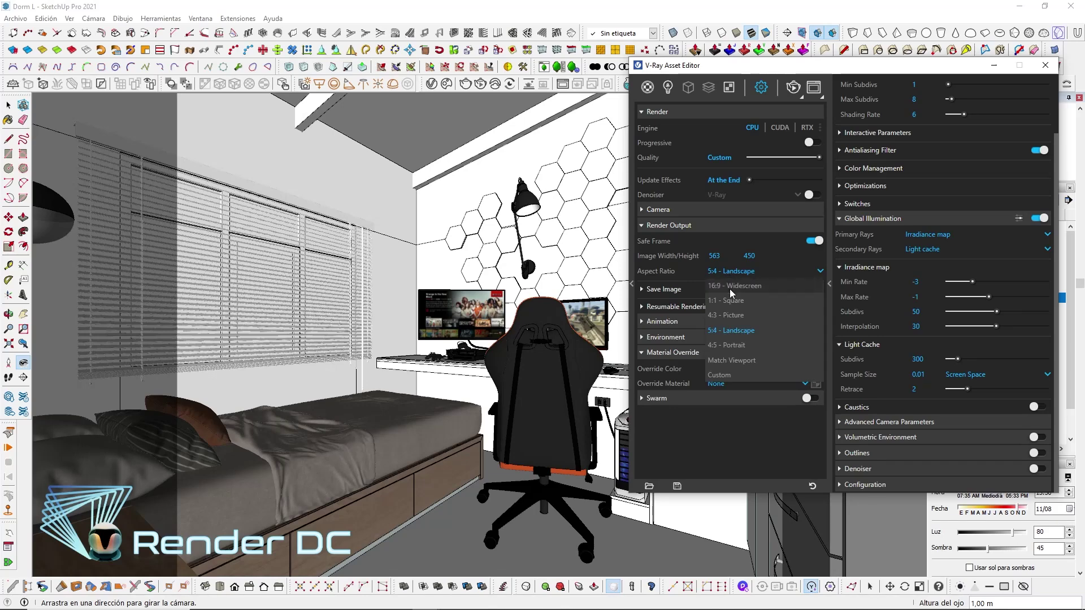
left_click(734, 284)
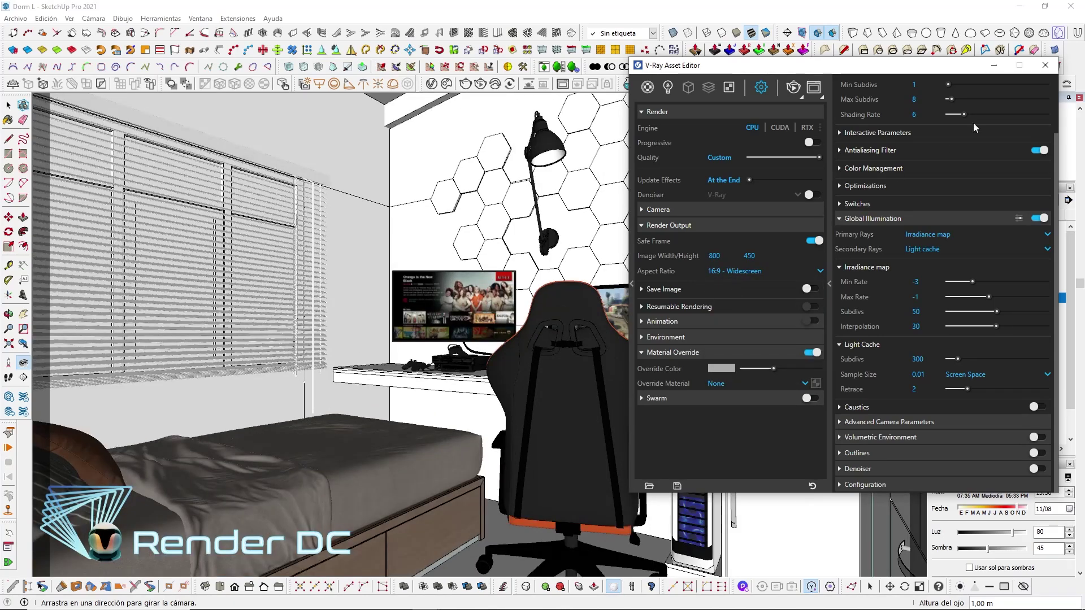
left_click(1046, 65)
Set a 15 mm focal length and try the 1:1 Square V-Ray aspect ratio
type("z")
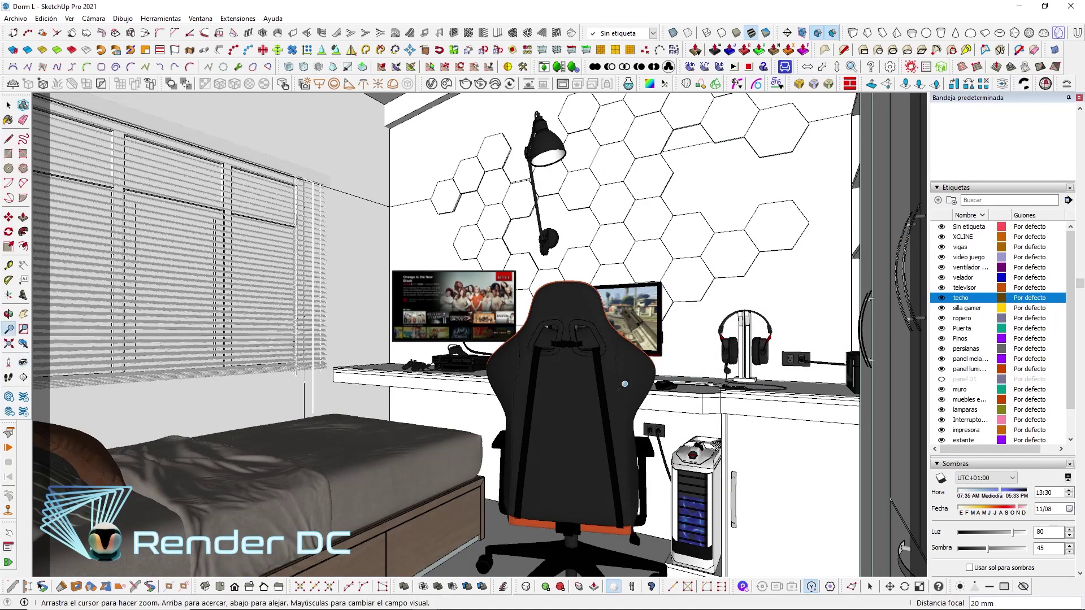
type("15")
key("Return")
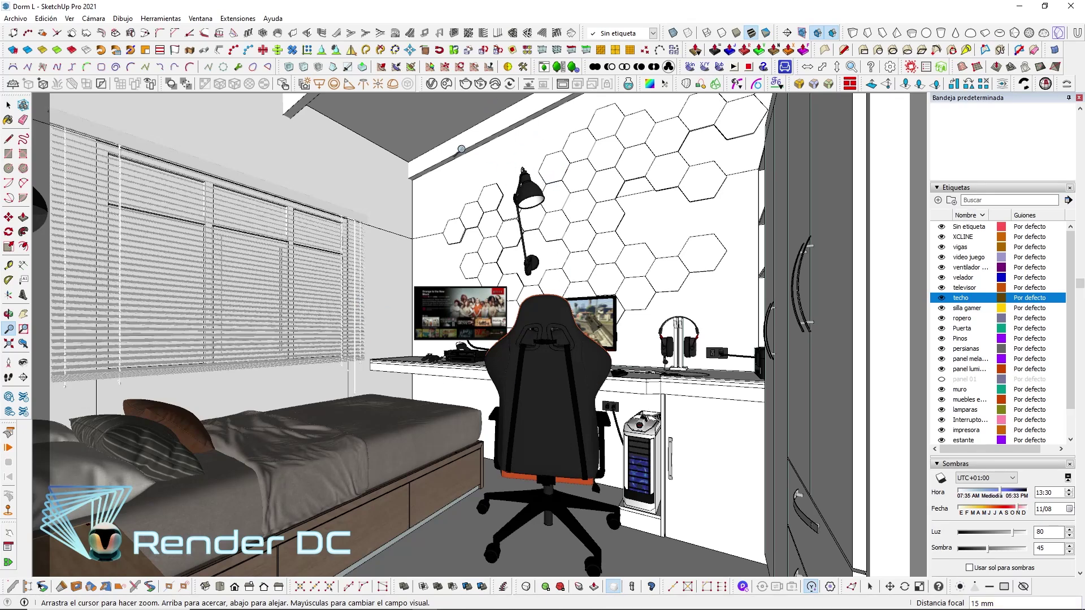
left_click(431, 84)
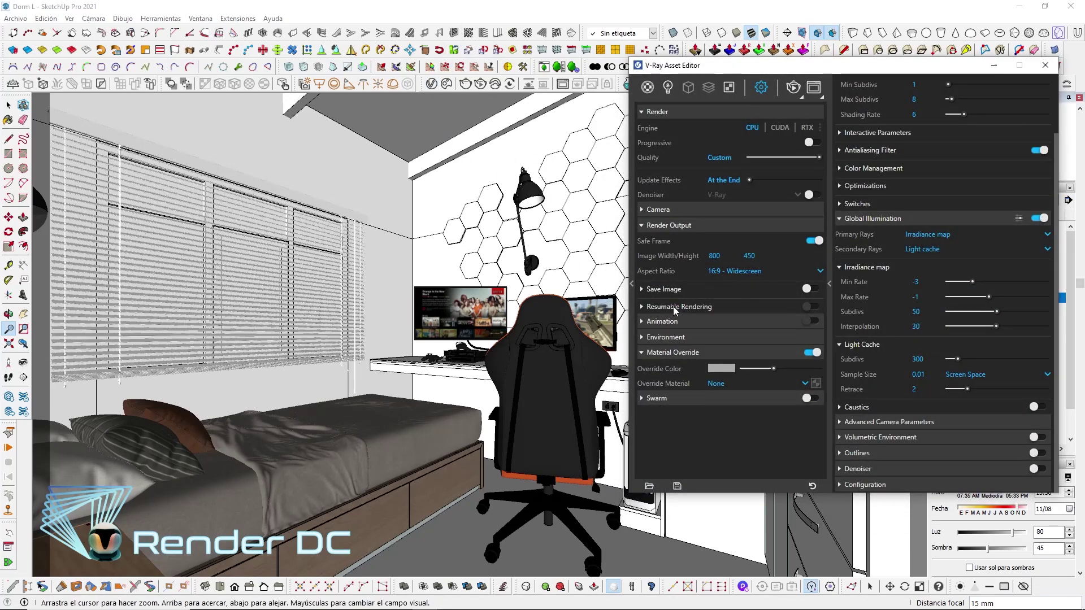
left_click(748, 272)
left_click(737, 296)
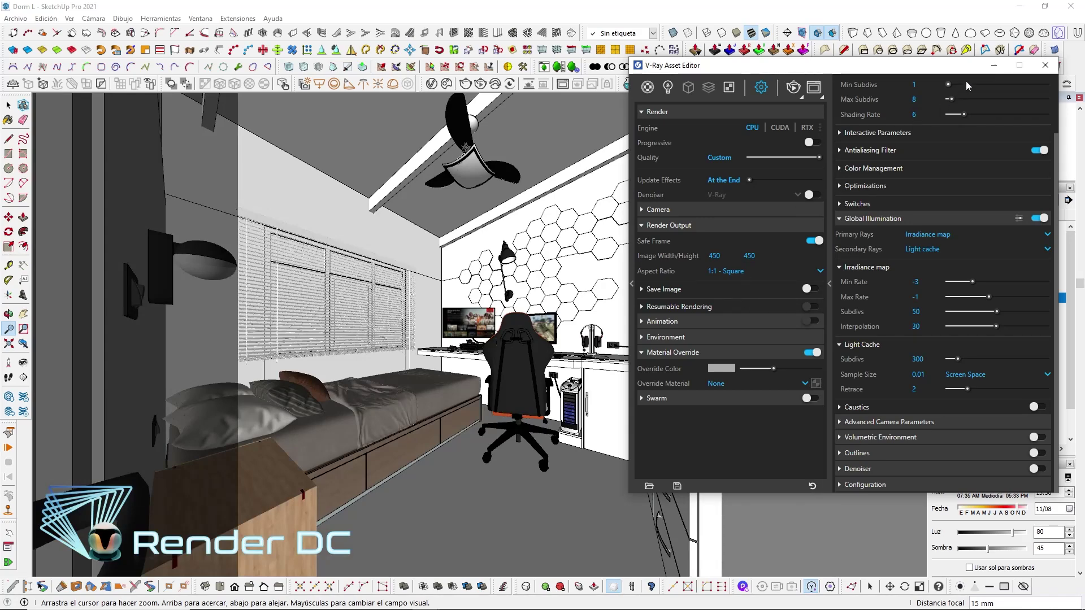
left_click(1045, 65)
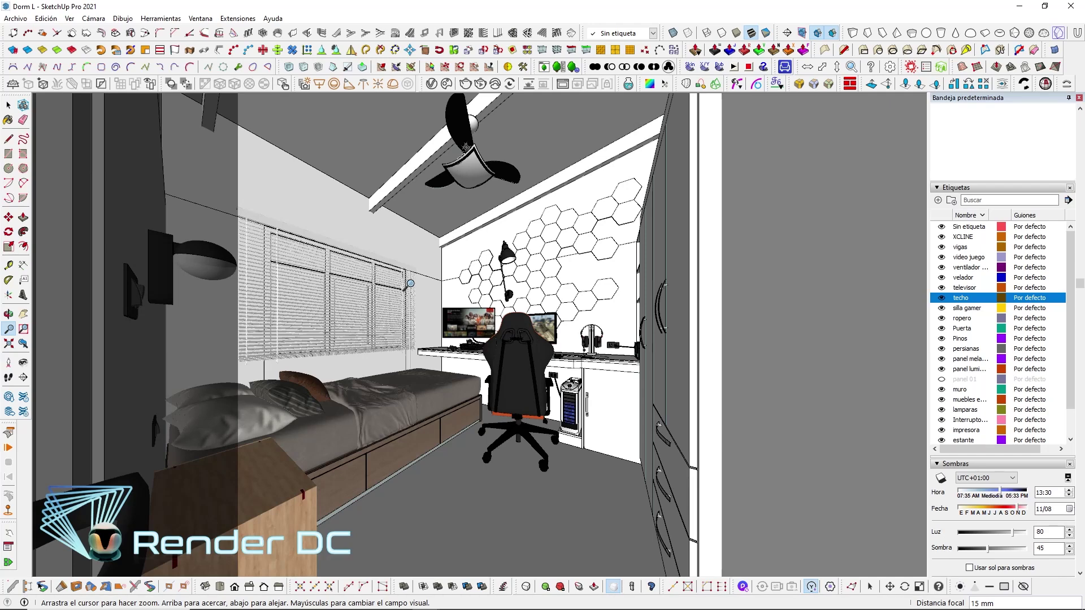
type("20")
Set the V-Ray aspect ratio to 4:3 Picture (600×450) and reapply the 15 mm focal length
key("Return")
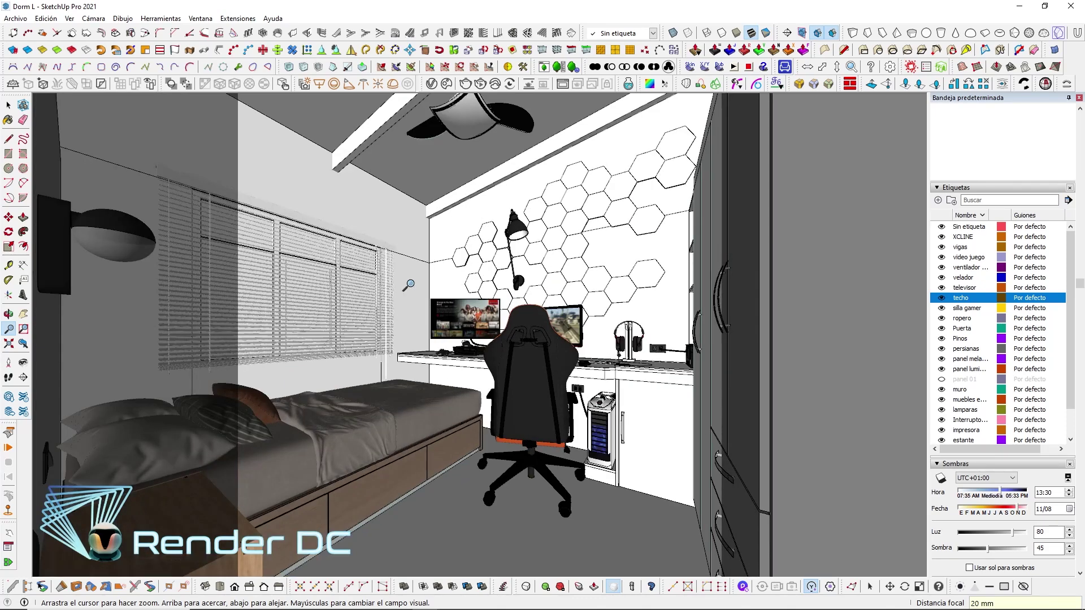
left_click(436, 87)
left_click(730, 271)
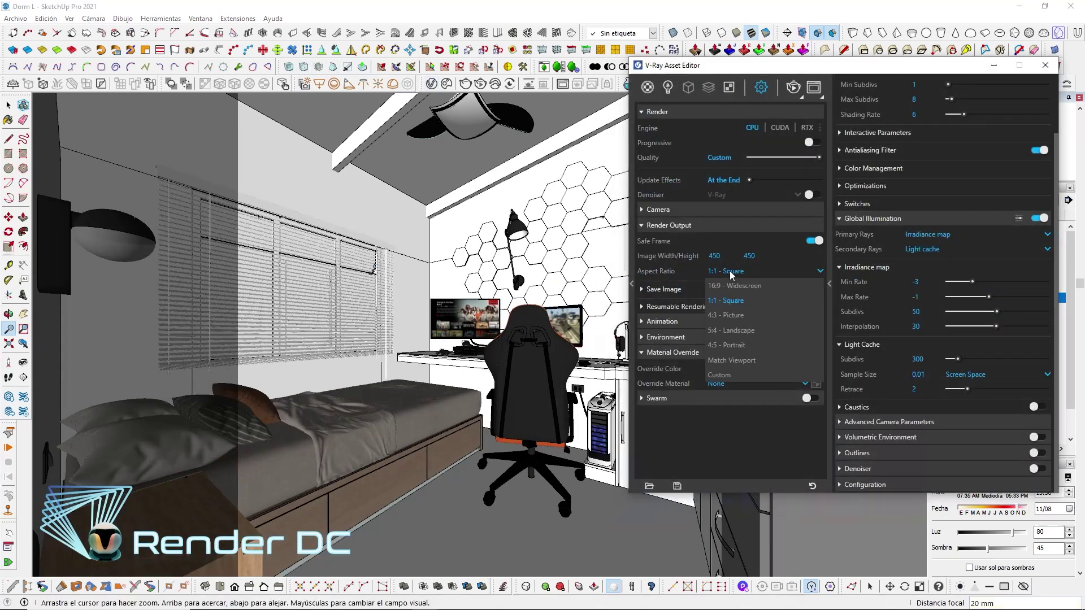
left_click(734, 315)
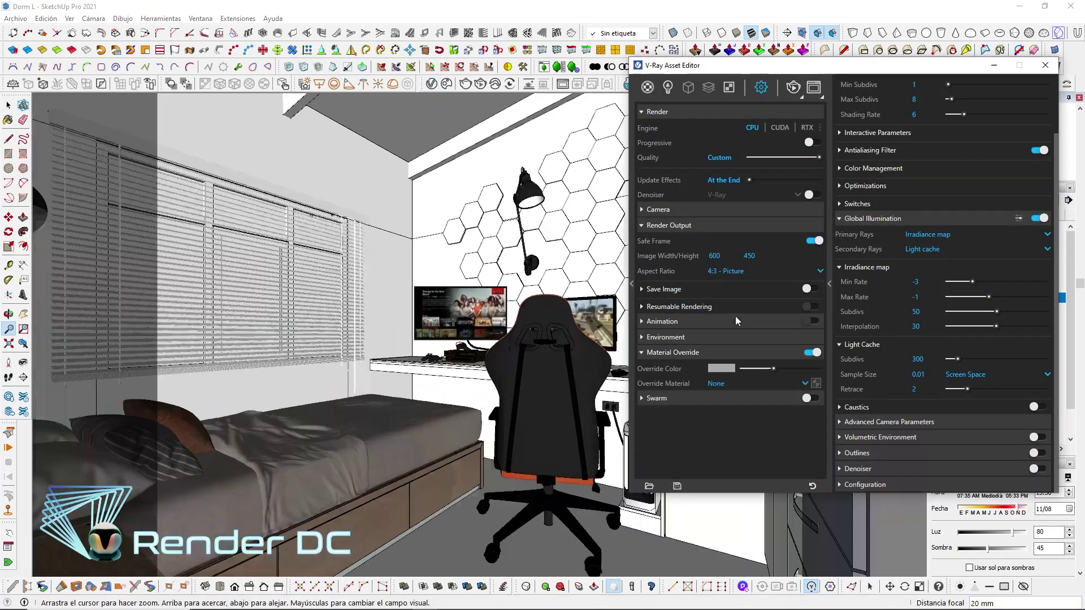
left_click(991, 66)
type("15")
key("Return")
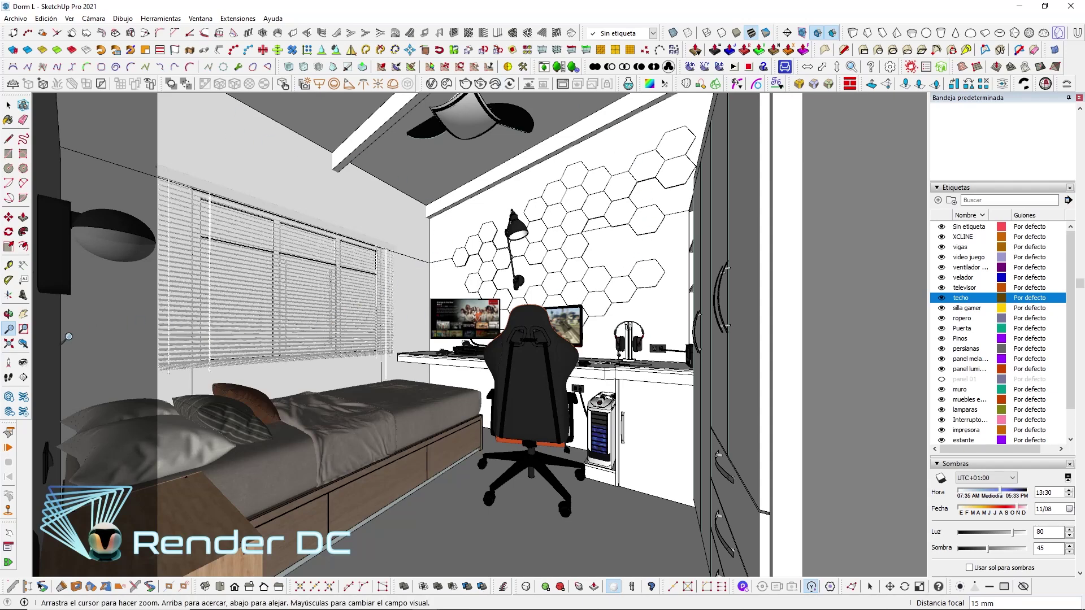
Return to two-point perspective and pan right so bed, window, desk and chair sit further right
left_click(23, 314)
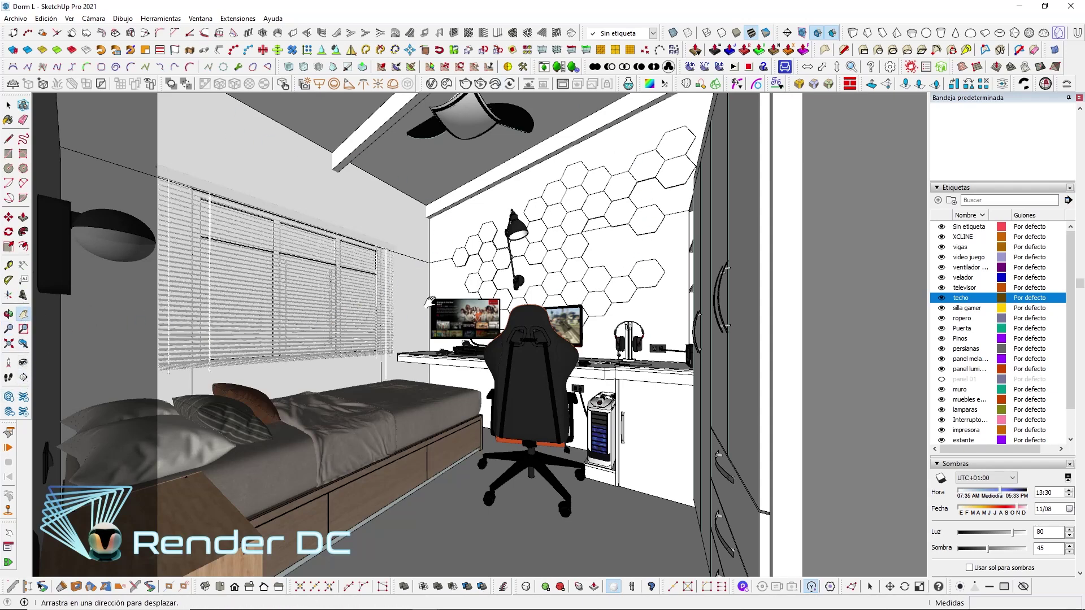
mouse_move(430, 303)
left_mouse_down()
mouse_move(440, 302)
mouse_move(428, 302)
left_mouse_up()
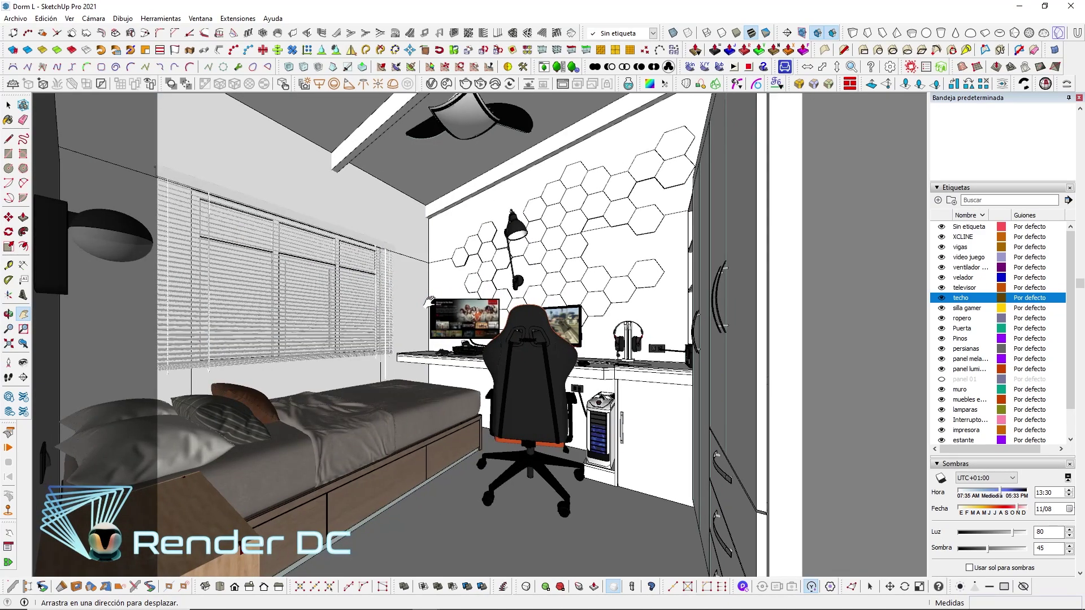
left_click(105, 21)
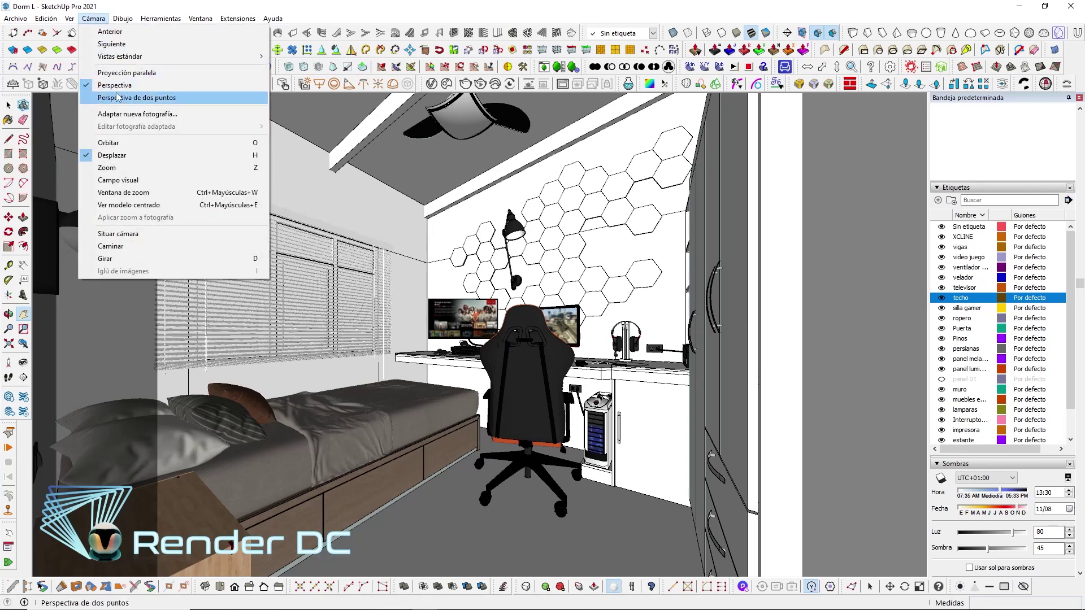
left_click(139, 98)
left_click_drag(462, 259, 509, 259)
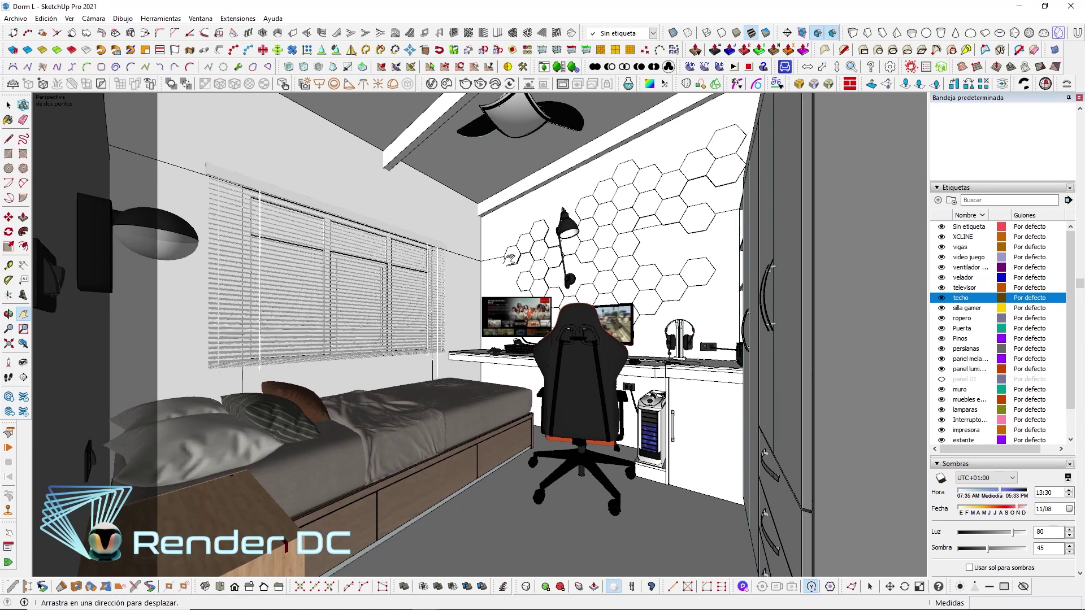
left_click_drag(508, 258, 512, 259)
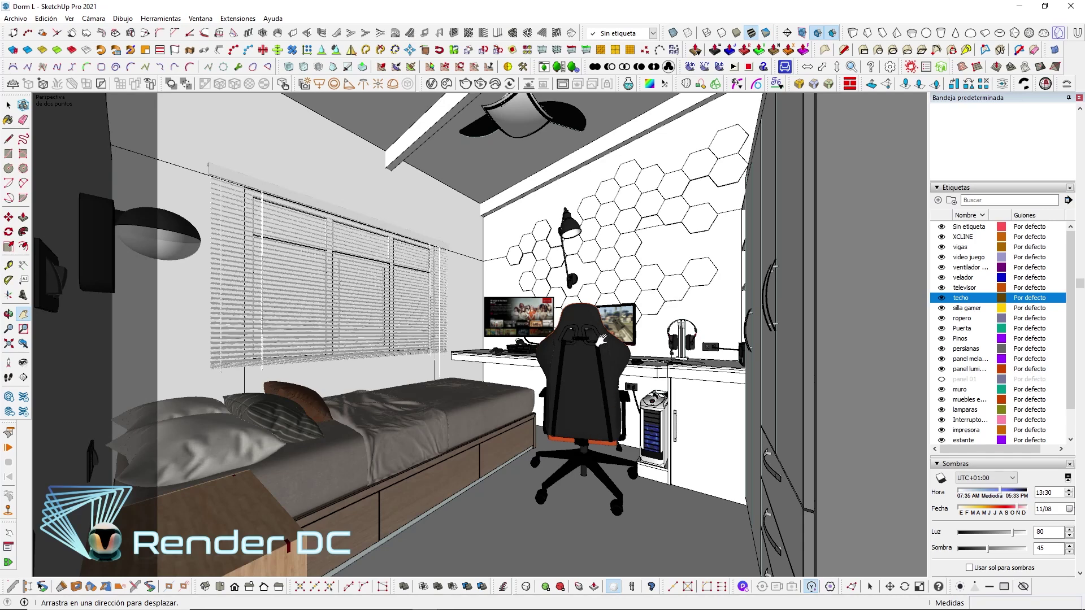
Save the current two-point bedroom interior view as the new scene Escena1
left_click(46, 18)
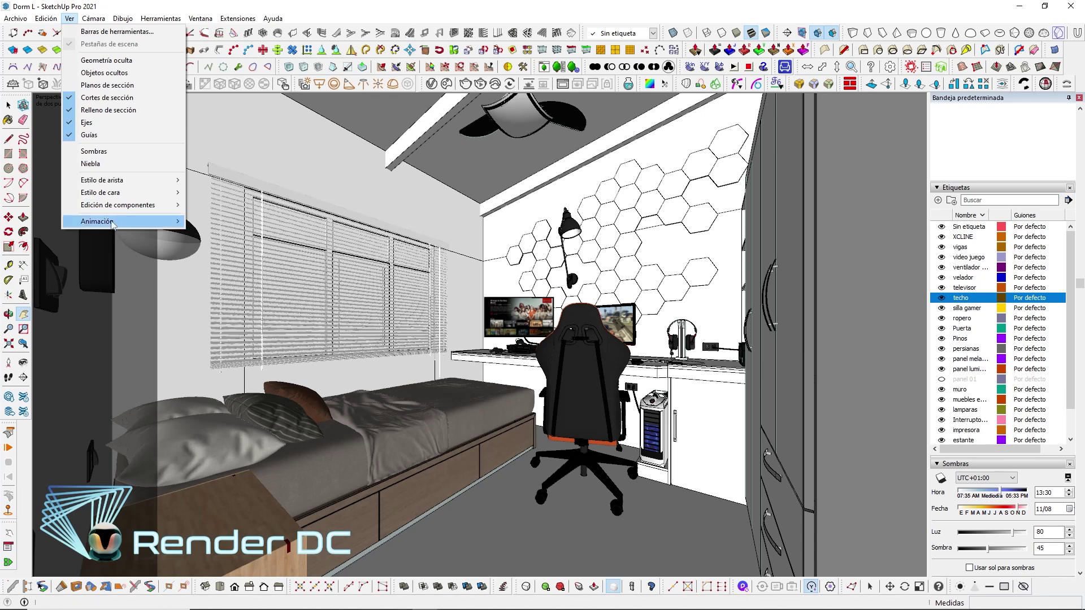
left_click(197, 222)
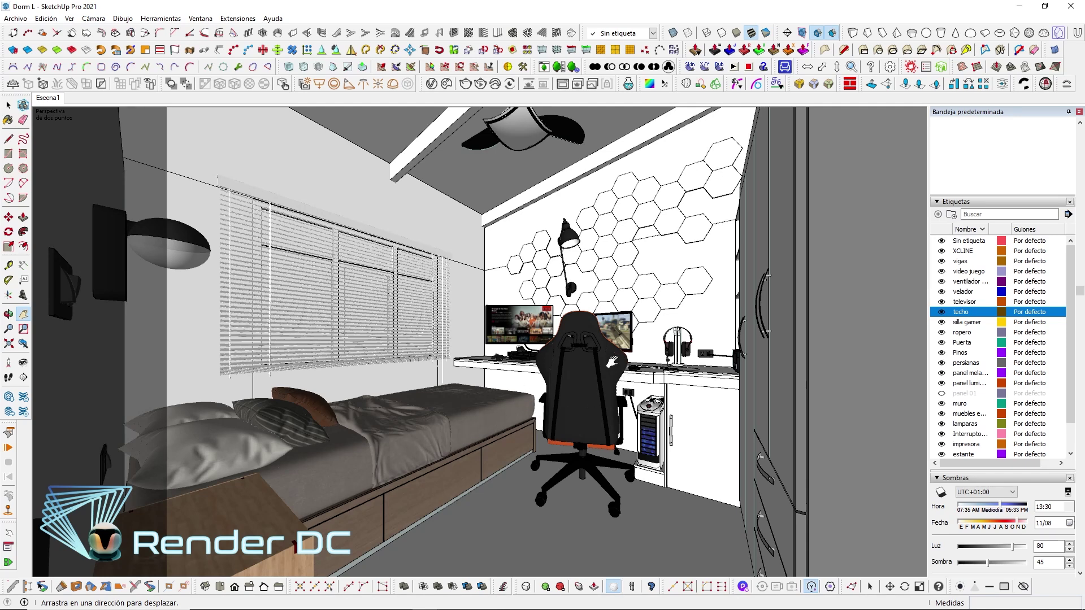
Zoom out from the bedroom interior to the room's exterior
scroll(591, 359, "down", 5)
scroll(599, 360, "down", 5)
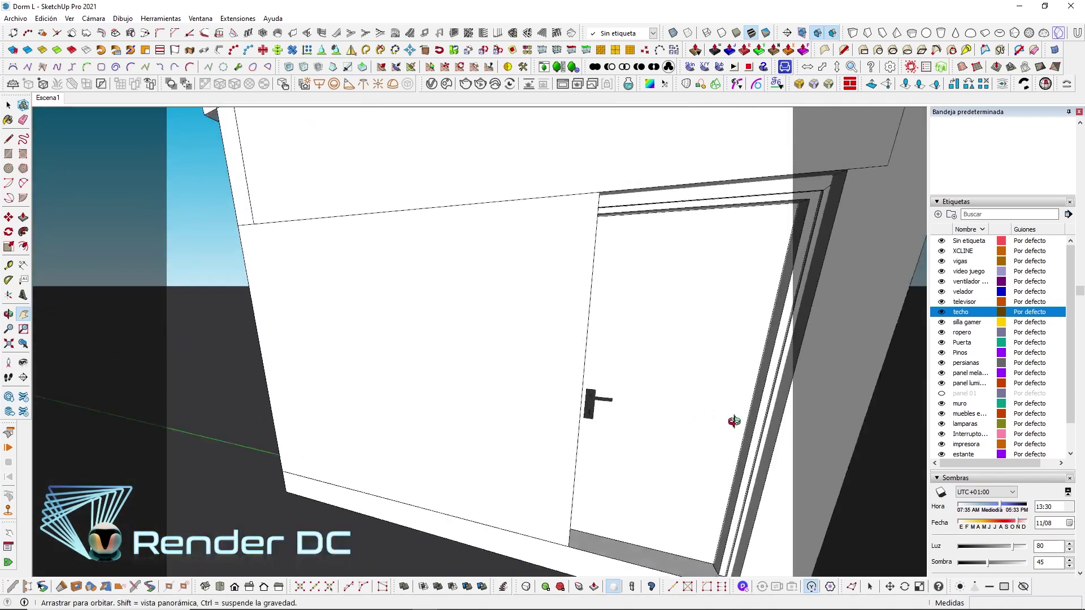
scroll(731, 416, "down", 3)
scroll(436, 394, "down", 3)
scroll(579, 387, "down", 2)
key("z")
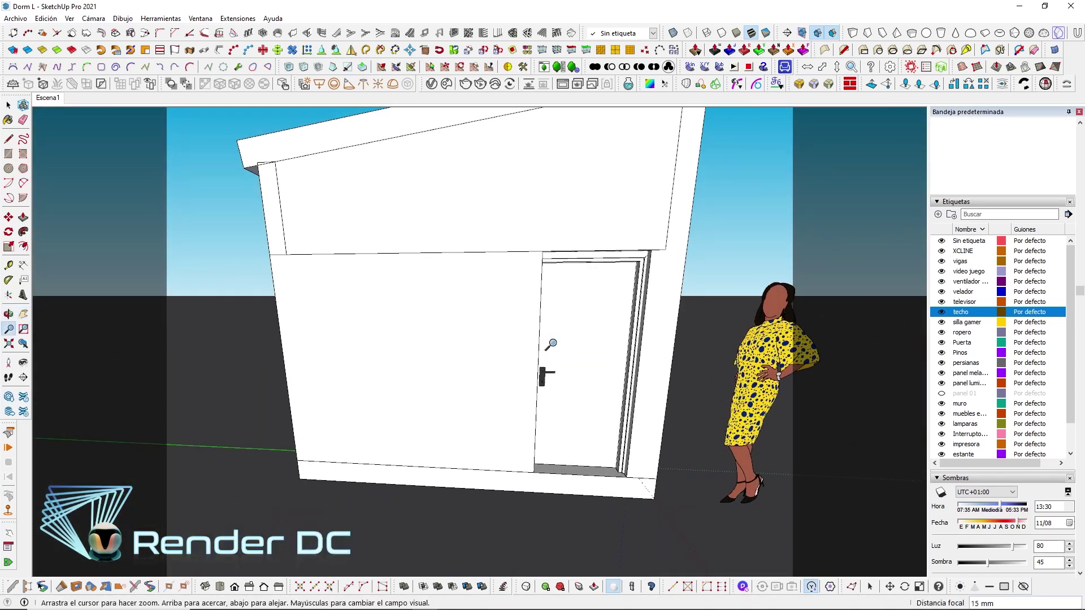
scroll(551, 345, "up", 3)
scroll(509, 400, "down", 3)
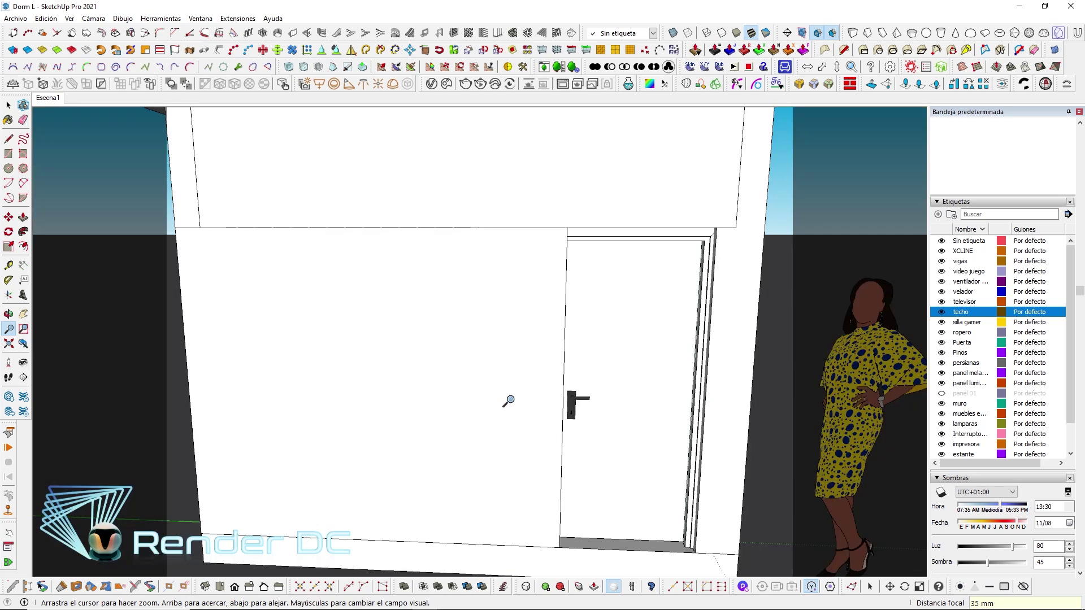
scroll(508, 400, "down", 3)
Face the door wall and delete the standing scale figure beside the door
middle_click_drag(508, 400, 393, 402)
left_click_drag(393, 402, 504, 418)
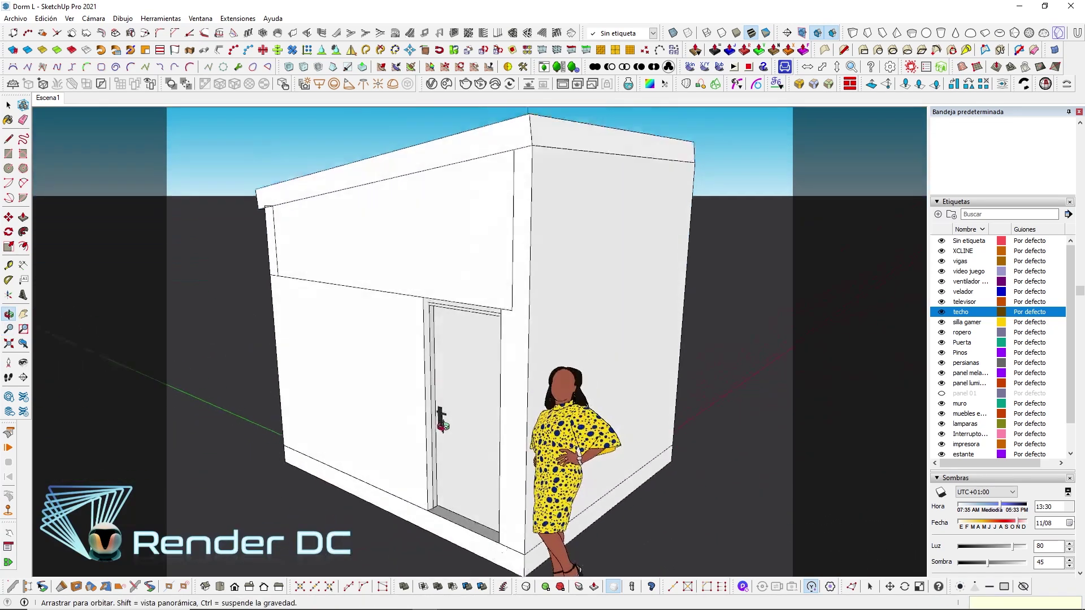
scroll(505, 418, "down", 3)
key("z")
scroll(505, 419, "down", 2)
key("space")
left_click(560, 455)
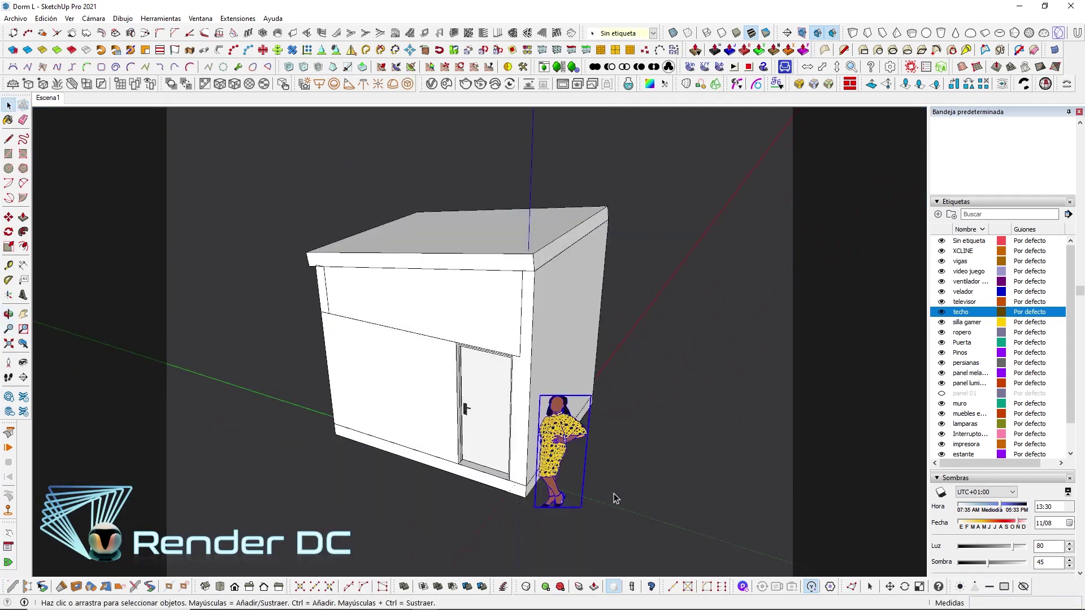
key("Delete")
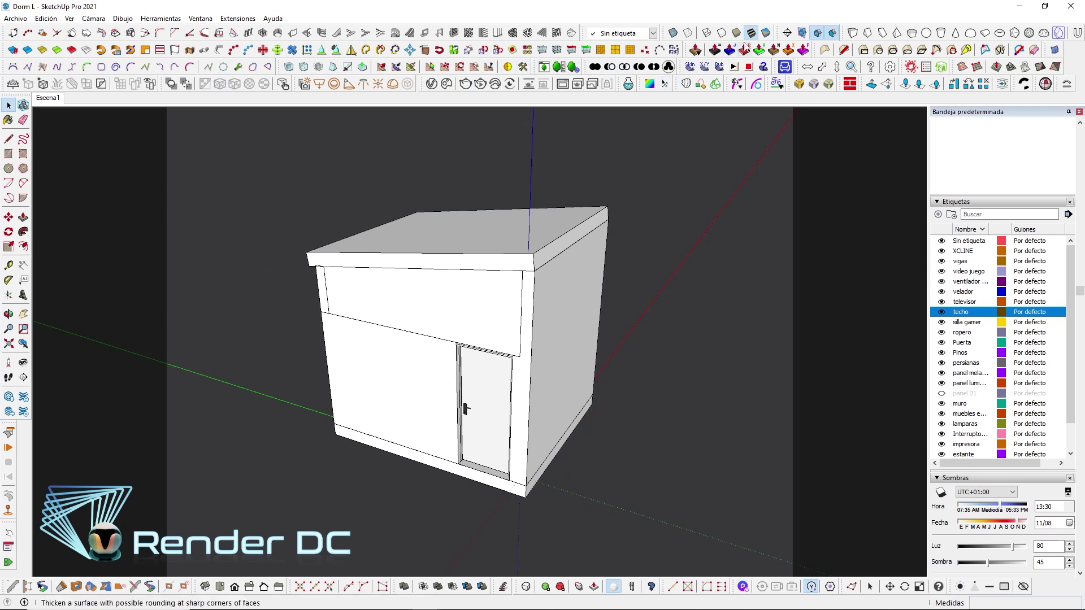
Place a section plane on the front wall and move it 0,21 m inward
left_click(786, 34)
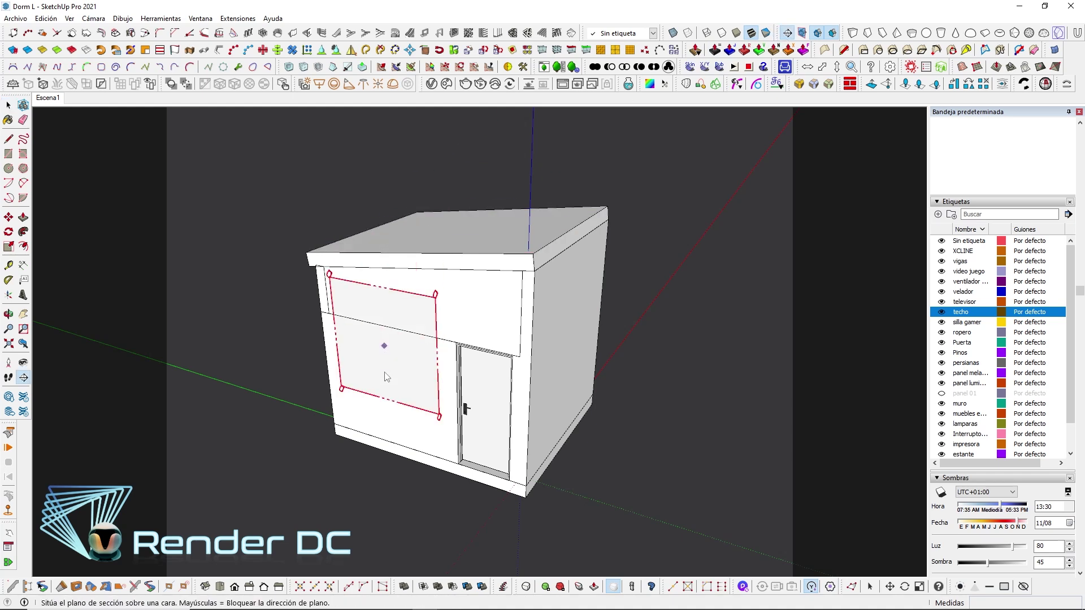
left_click(392, 411)
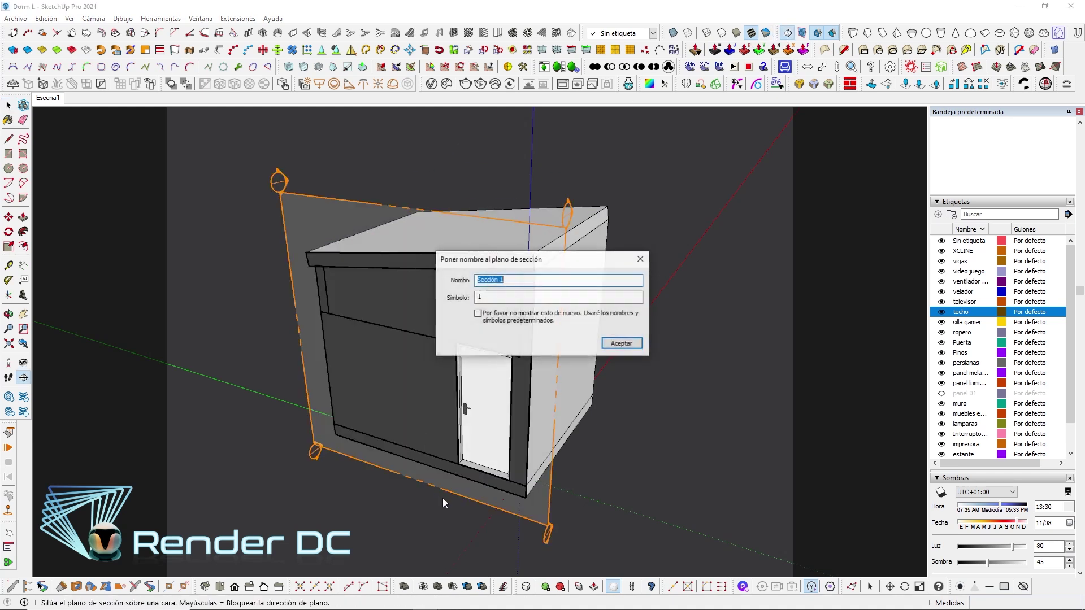
left_click(621, 344)
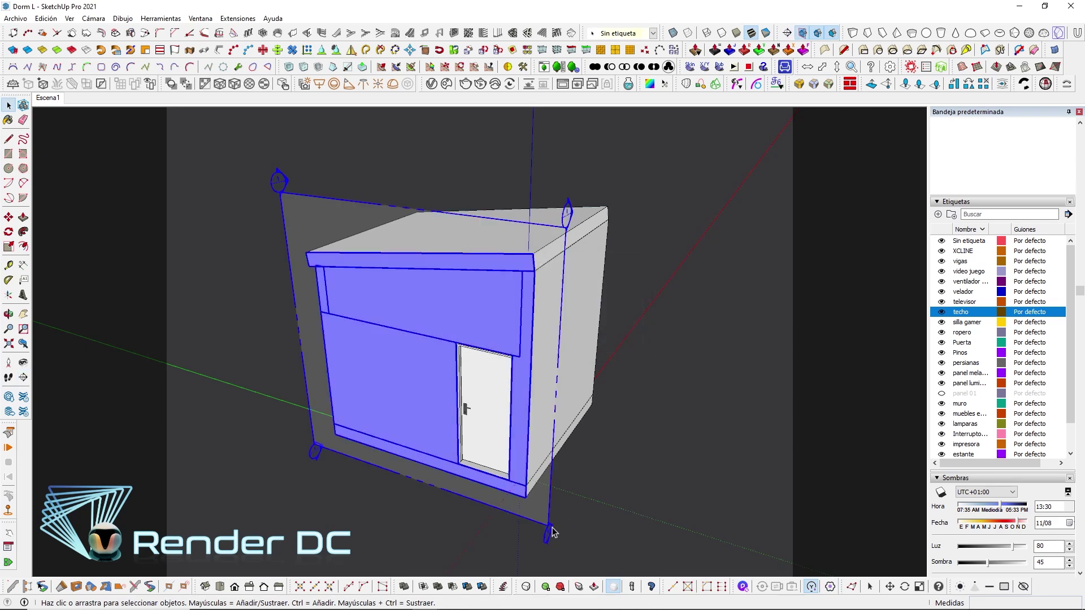
key("m")
left_click(548, 532)
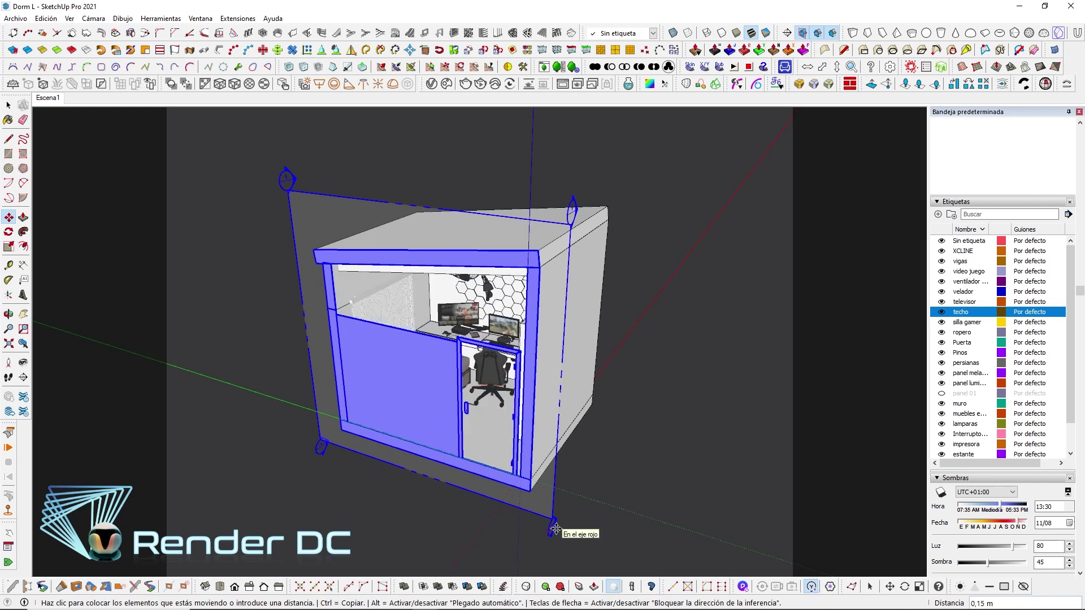
type(",21")
key("Return")
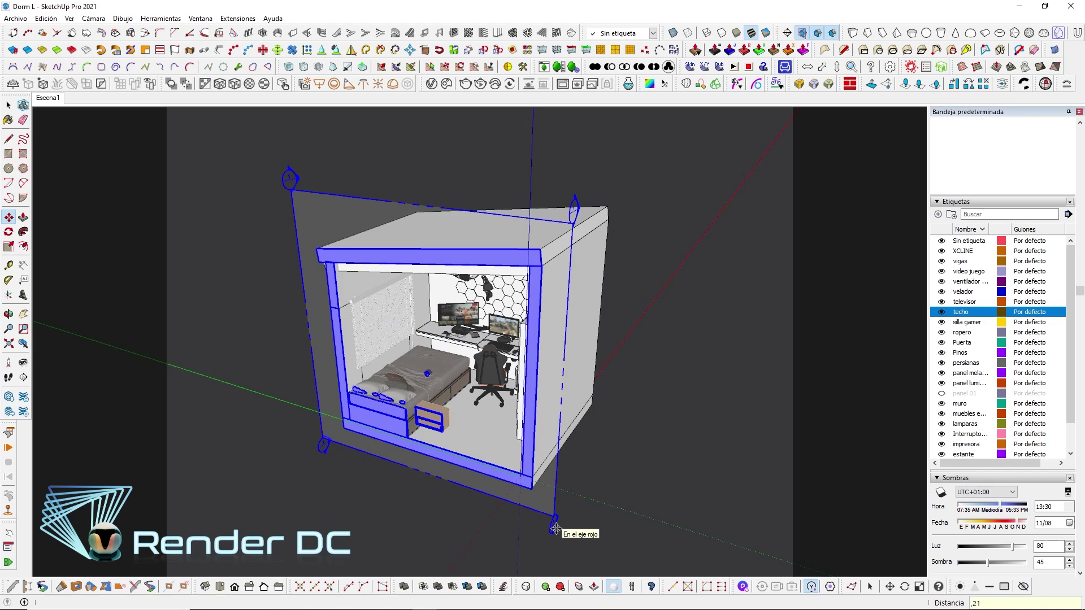
Orbit to an overview of the cut-open bedroom with bed, desk and gaming chair
key("space")
scroll(483, 382, "up", 3)
mouse_move(483, 339)
middle_mouse_down()
mouse_move(483, 381)
mouse_move(320, 370)
middle_mouse_up()
scroll(483, 382, "up", 3)
mouse_move(252, 373)
middle_mouse_down()
mouse_move(417, 447)
mouse_move(735, 514)
mouse_move(621, 484)
middle_mouse_up()
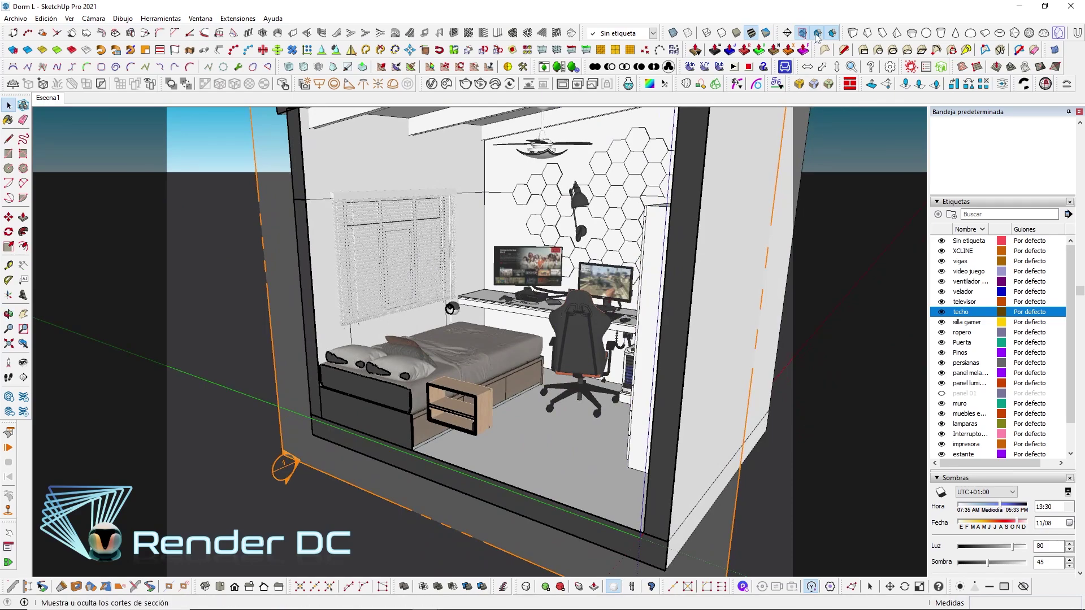
Hide the section plane outlines and look toward the desk, chair and wardrobe
left_click(807, 38)
middle_click_drag(554, 317, 567, 326)
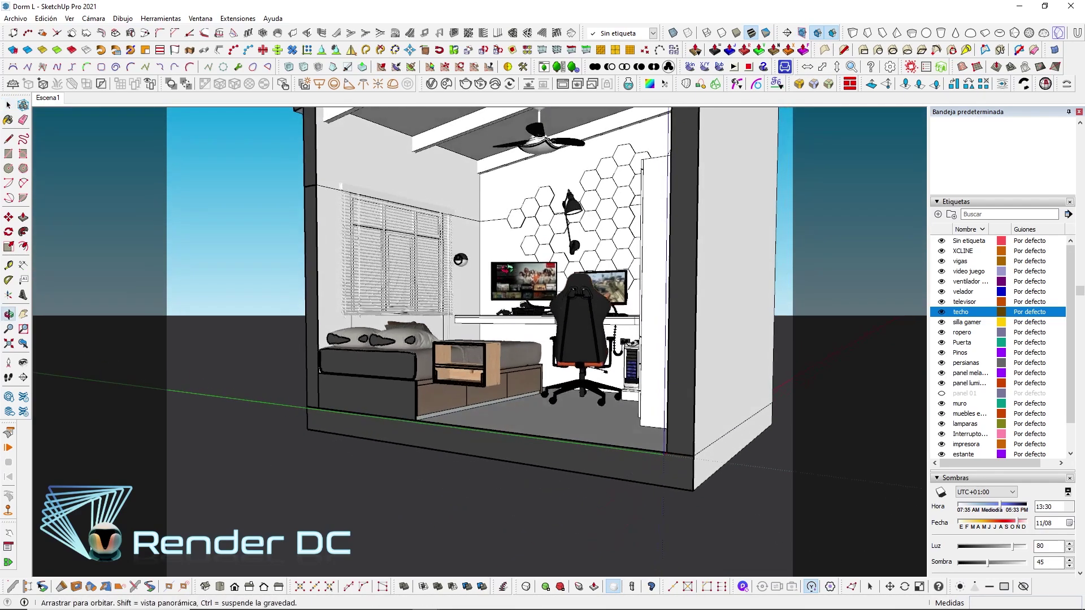
scroll(566, 326, "up", 5)
scroll(566, 326, "up", 4)
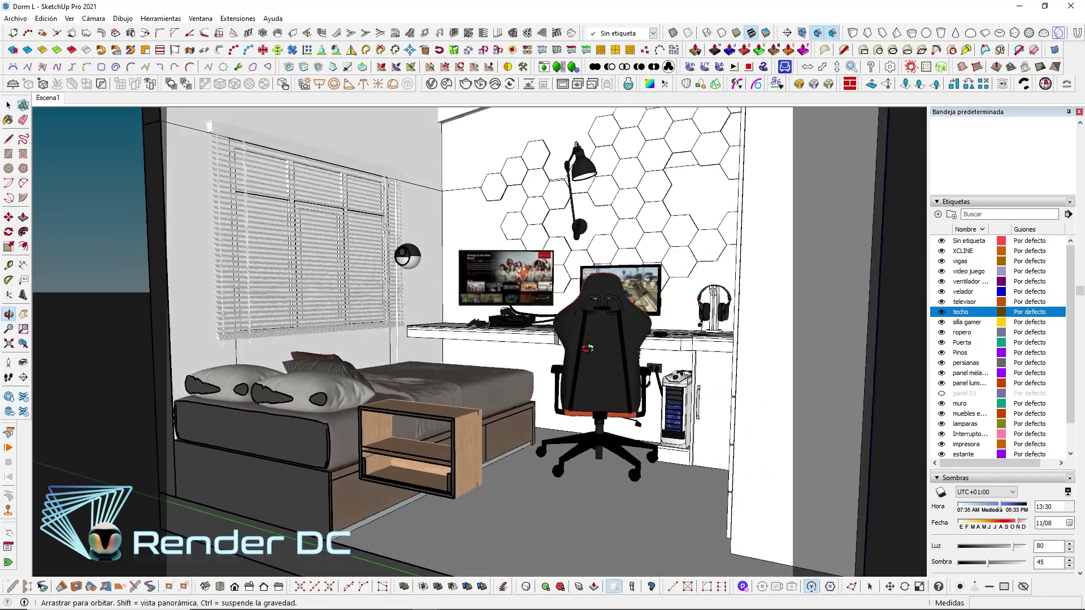
left_click(23, 362)
middle_click_drag(571, 373, 539, 374)
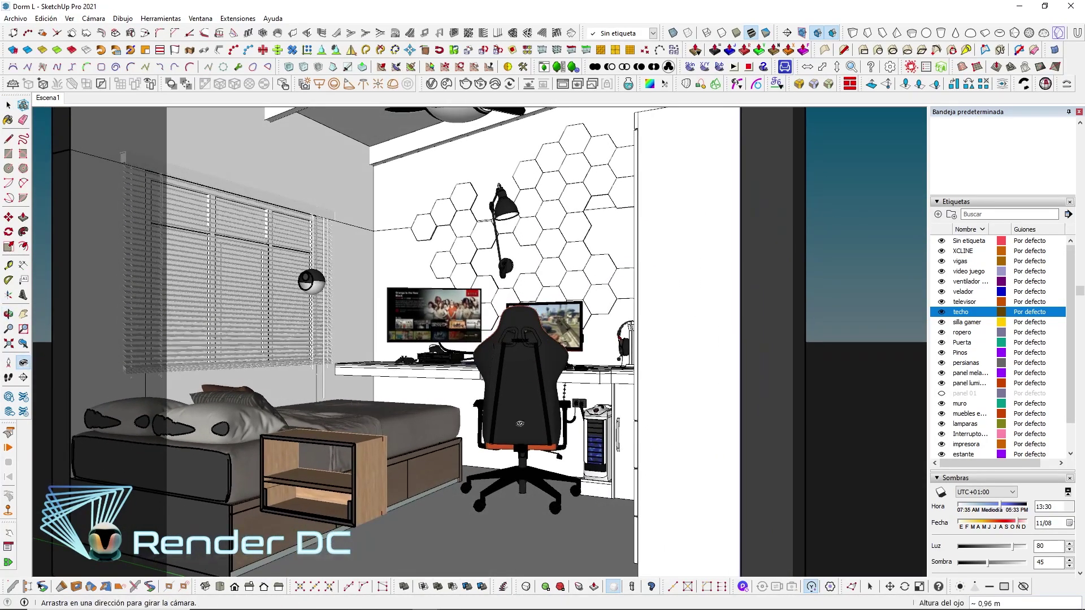
middle_click_drag(441, 430, 472, 429)
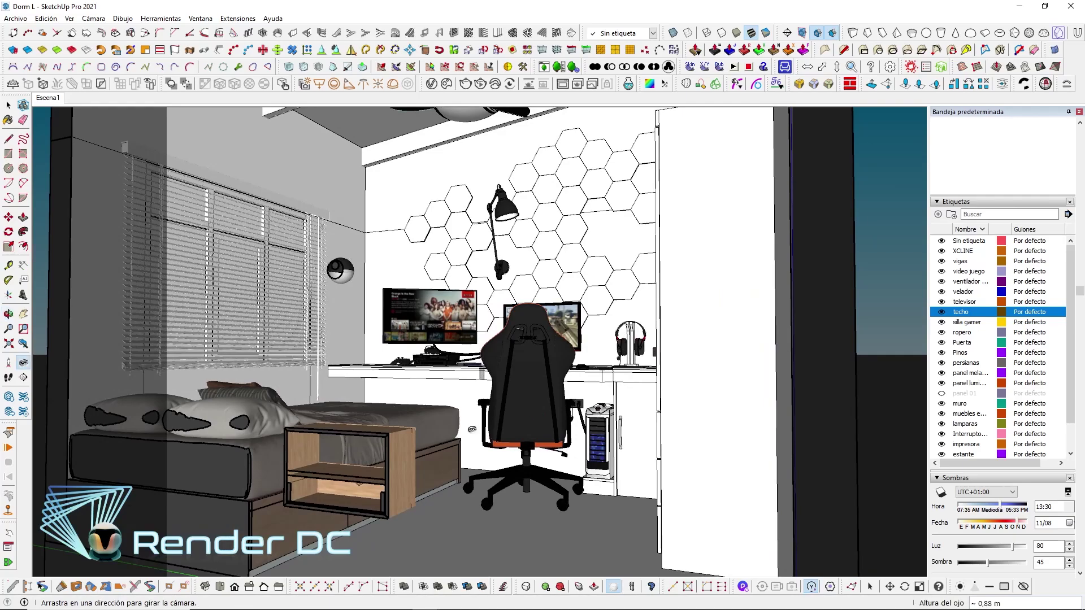
scroll(472, 429, "up", 2)
mouse_move(473, 413)
middle_mouse_down()
mouse_move(576, 416)
mouse_move(494, 546)
middle_mouse_up()
Look around from eye height over the desk, bed and wardrobe, then zoom back out
key("l")
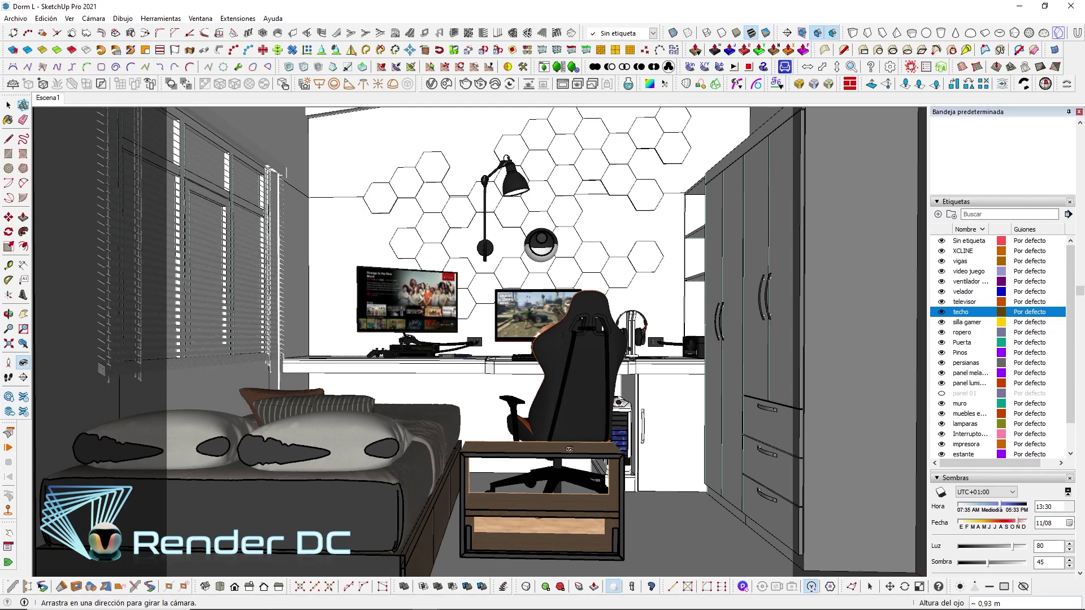
middle_click_drag(569, 450, 633, 421)
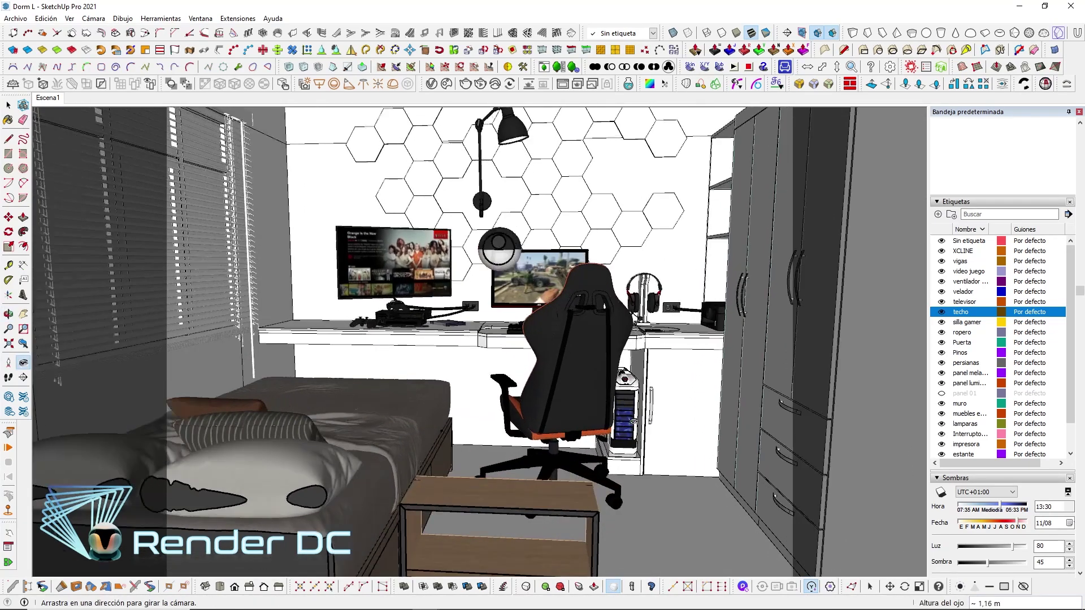
mouse_move(644, 435)
middle_mouse_down()
mouse_move(666, 390)
mouse_move(589, 373)
middle_mouse_up()
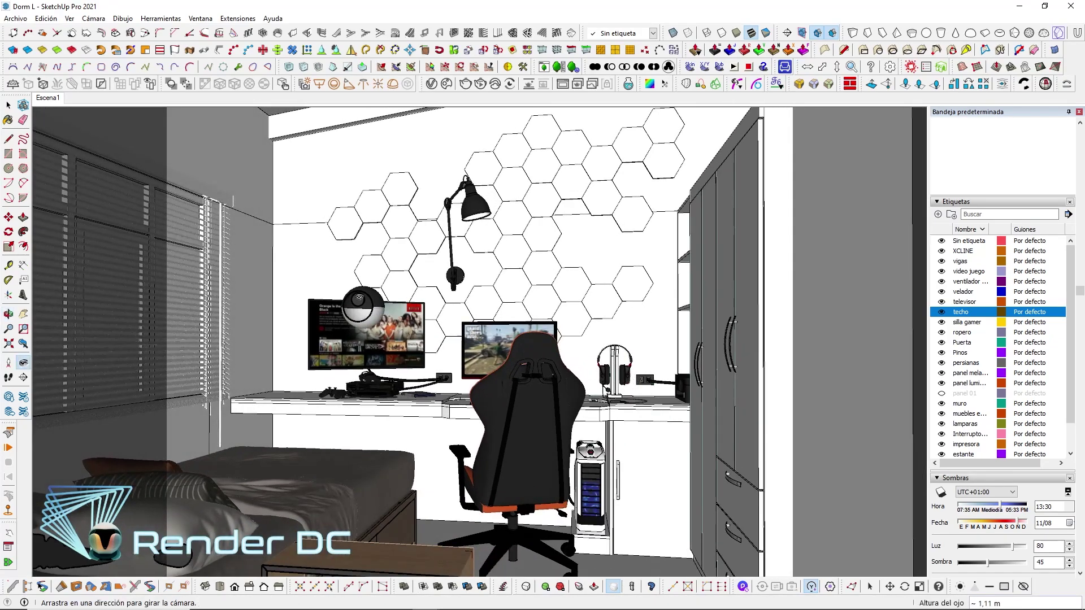
scroll(480, 339, "down", 2)
scroll(481, 339, "down", 2)
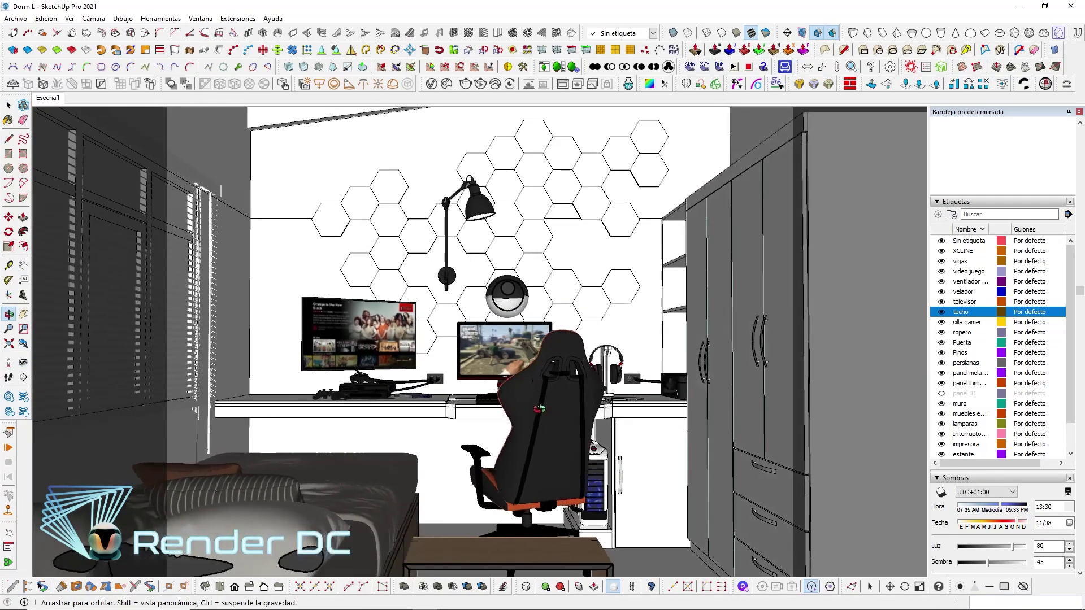
scroll(481, 339, "down", 2)
scroll(480, 339, "down", 2)
scroll(416, 339, "down", 5)
Show section planes again and move the plane about 0,23 m further into the room
key("space")
middle_click_drag(350, 509, 415, 537)
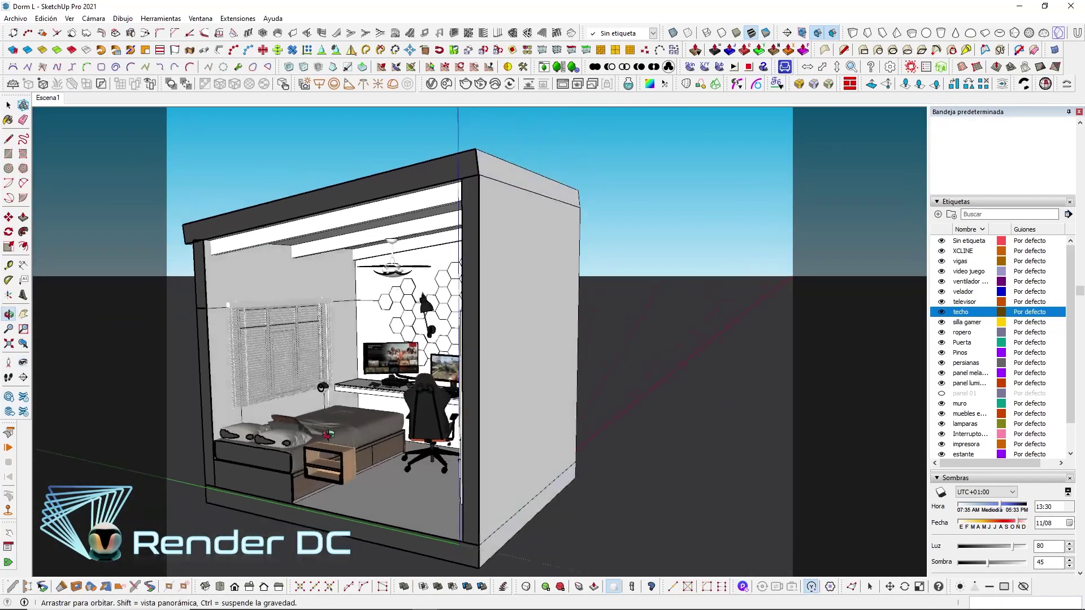
scroll(465, 537, "down", 2)
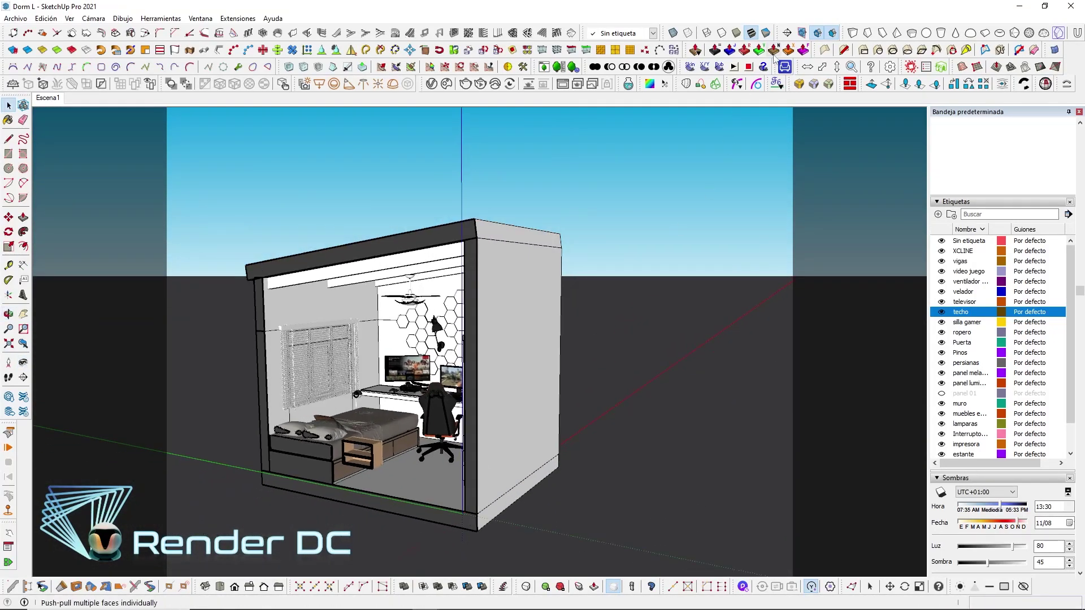
key("alt+p")
left_click(503, 564)
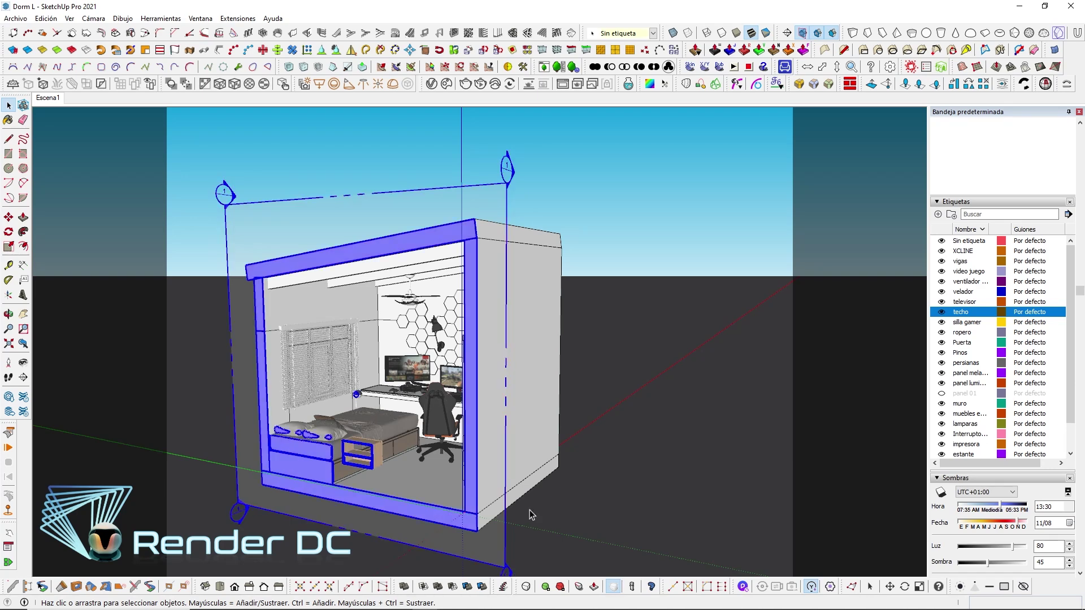
key("m")
left_click(586, 544)
type(".23")
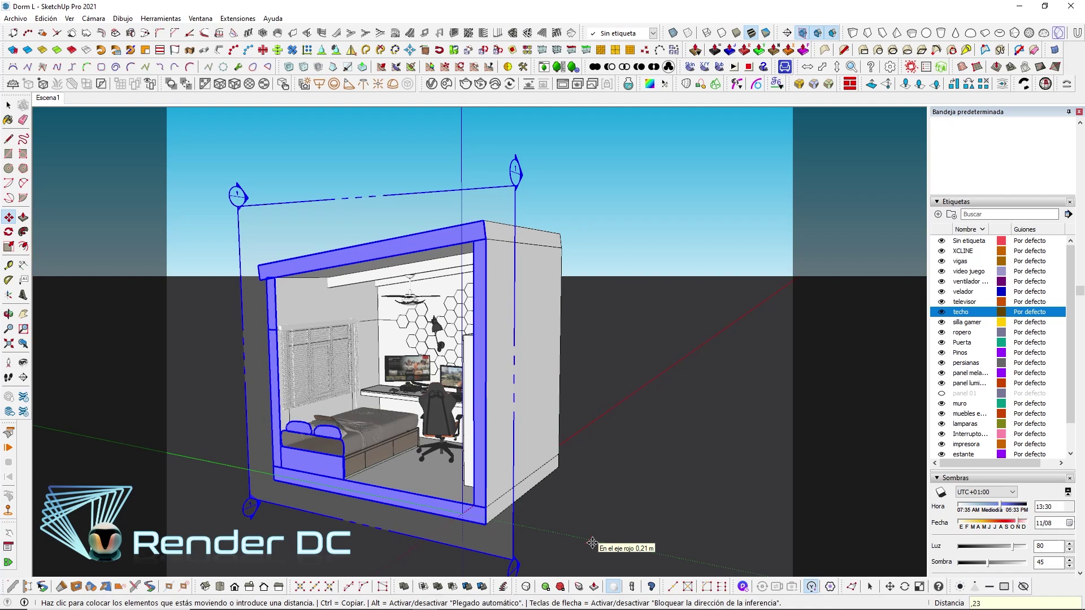
key("Return")
Orbit and zoom to a near-front view of the re-cut room
key("space")
mouse_move(592, 544)
middle_mouse_down()
mouse_move(485, 446)
mouse_move(331, 478)
middle_mouse_up()
scroll(485, 446, "up", 3)
scroll(477, 450, "up", 3)
scroll(469, 454, "up", 3)
scroll(460, 459, "up", 3)
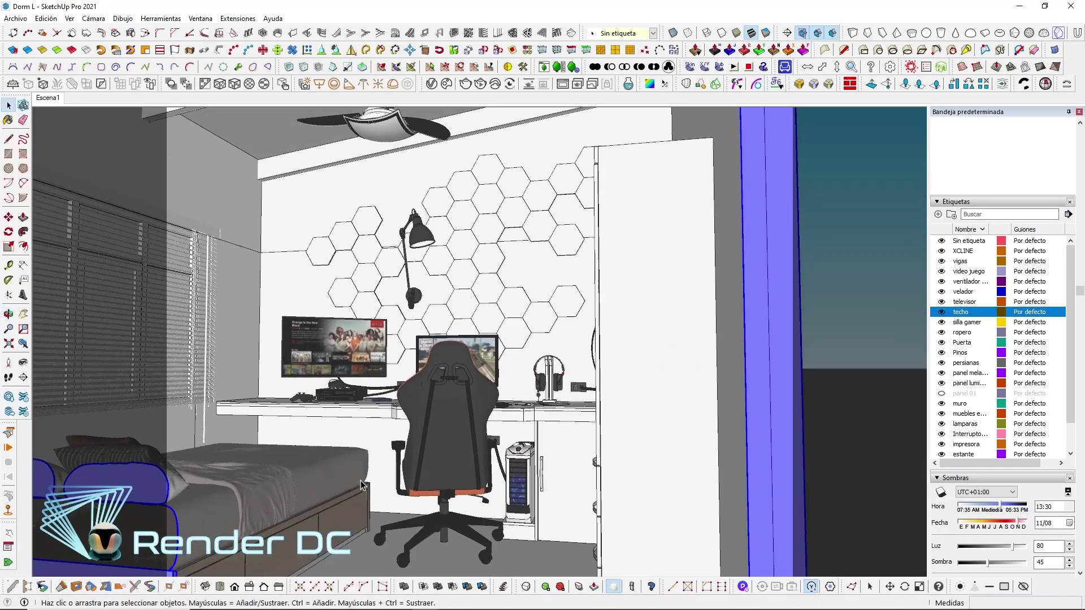
Frame the bed, desk, chair, ceiling fan and window from 0.98 m eye height
middle_click_drag(419, 492, 464, 481)
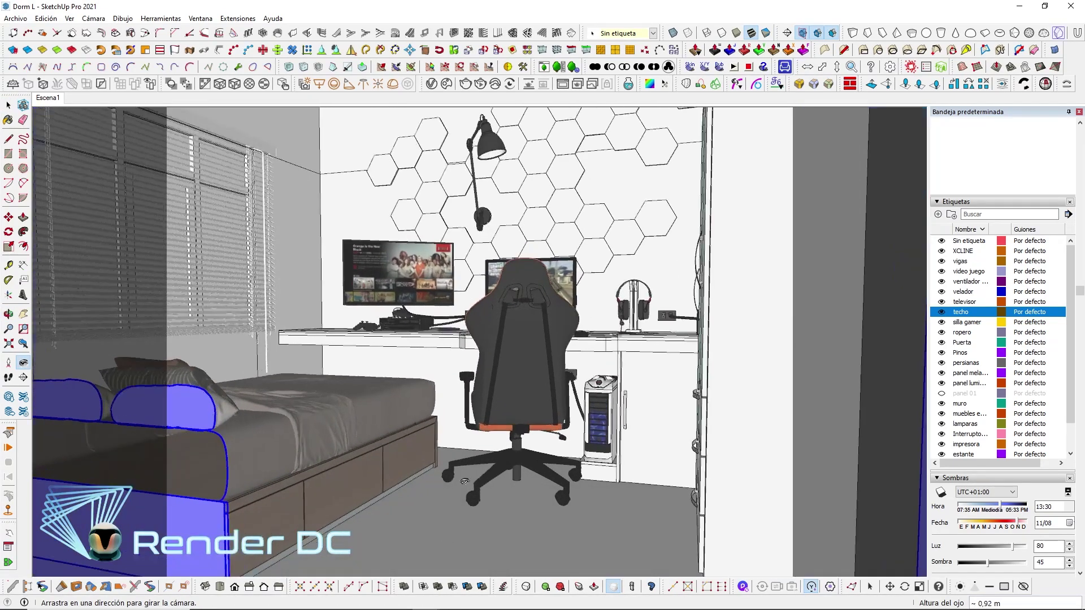
middle_click_drag(572, 485, 587, 417)
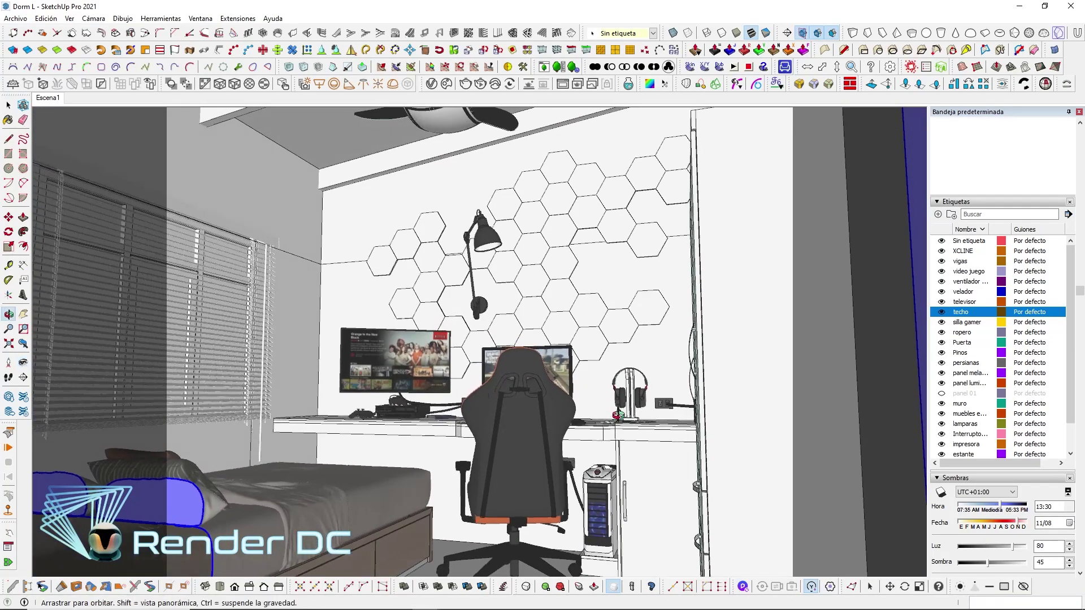
left_click_drag(587, 417, 583, 430)
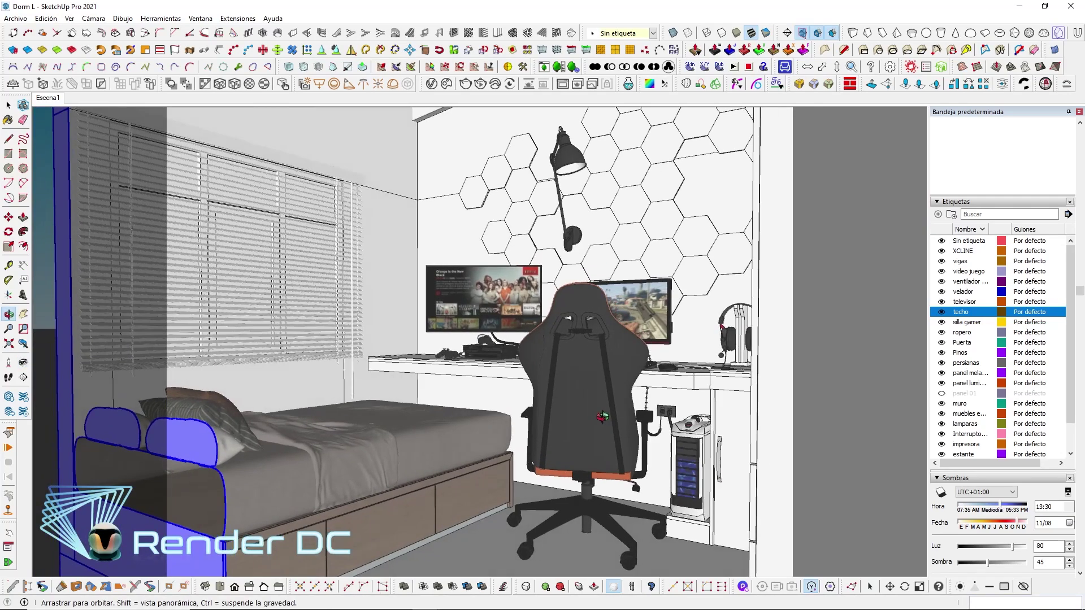
middle_click_drag(584, 430, 597, 431)
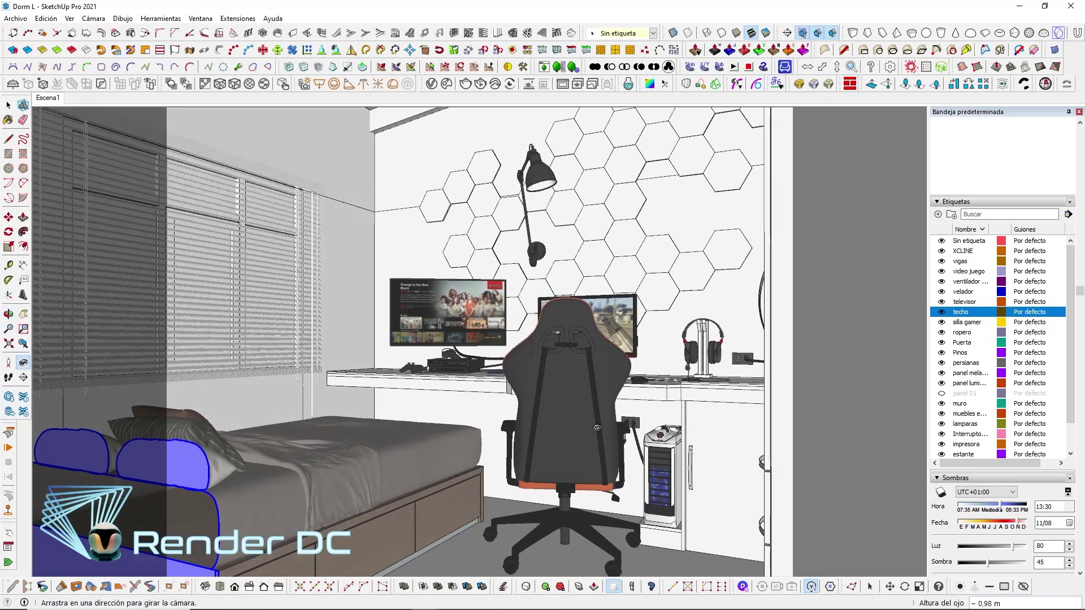
Set the V-Ray render output aspect ratio to 4:5 - Portrait
left_click(431, 84)
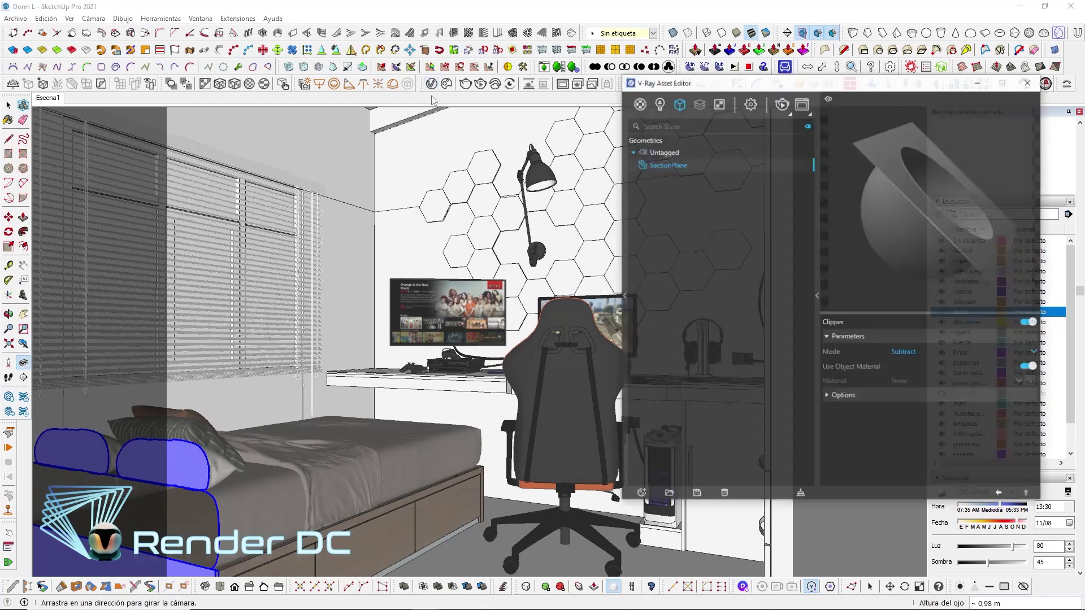
left_click(759, 91)
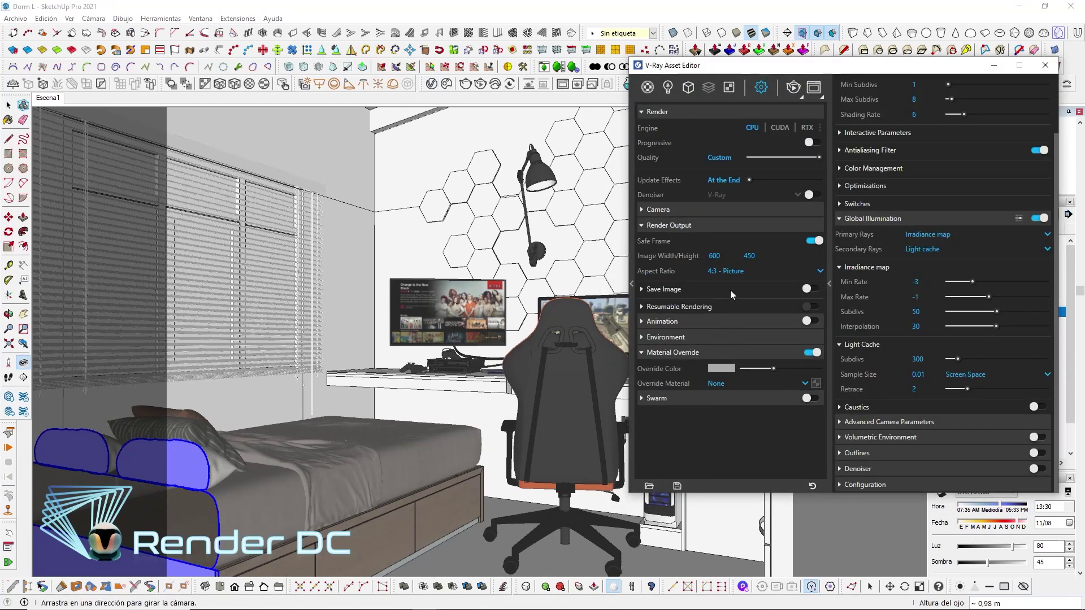
left_click(730, 271)
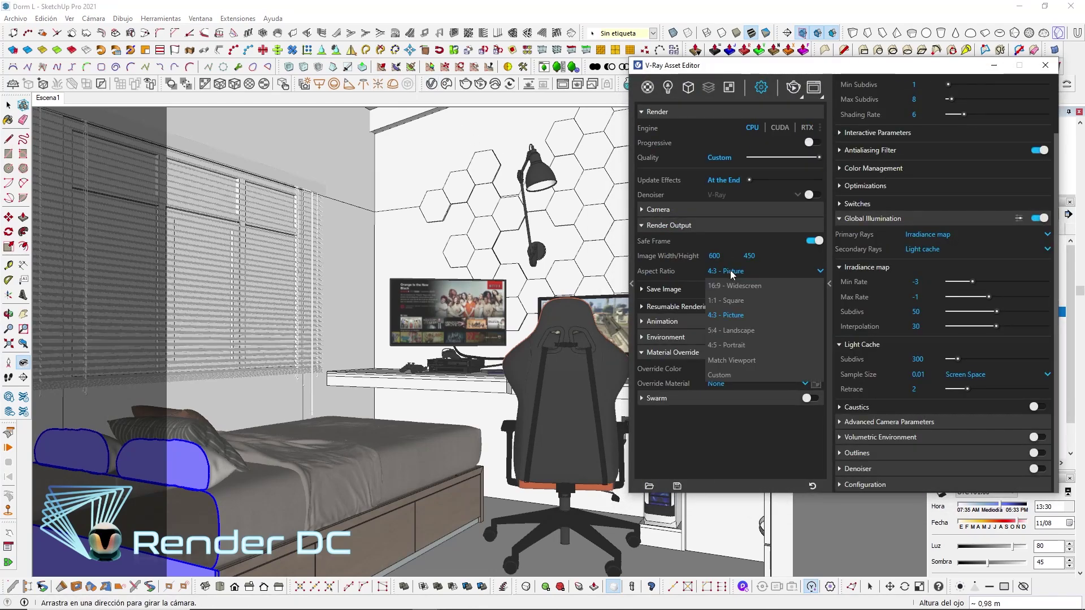
left_click(735, 344)
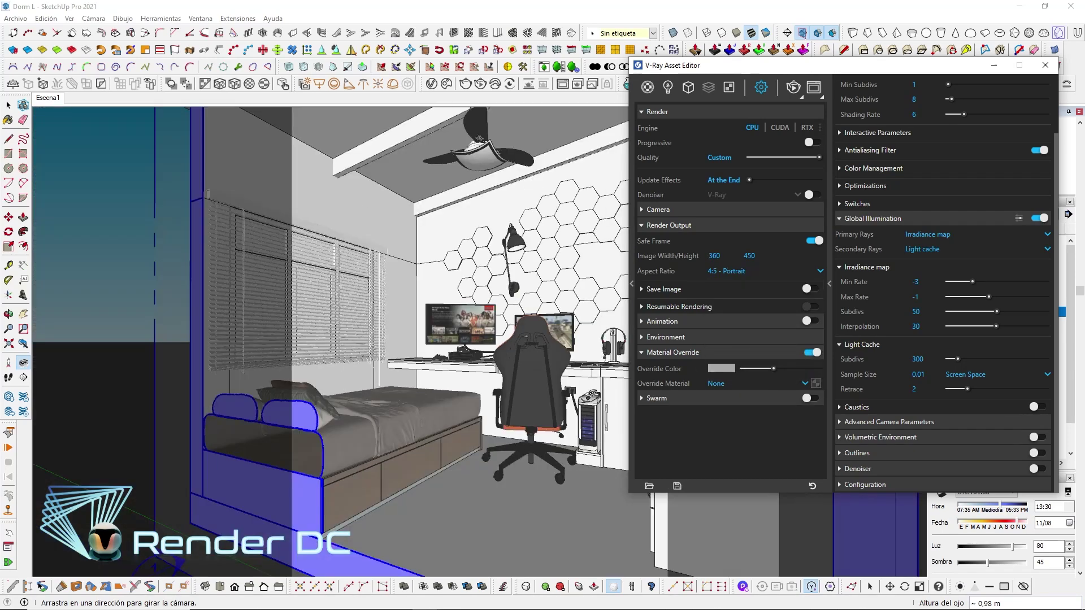
left_click(994, 65)
Reframe the camera on the desk, gaming chair and wardrobe
left_click_drag(480, 339, 440, 342)
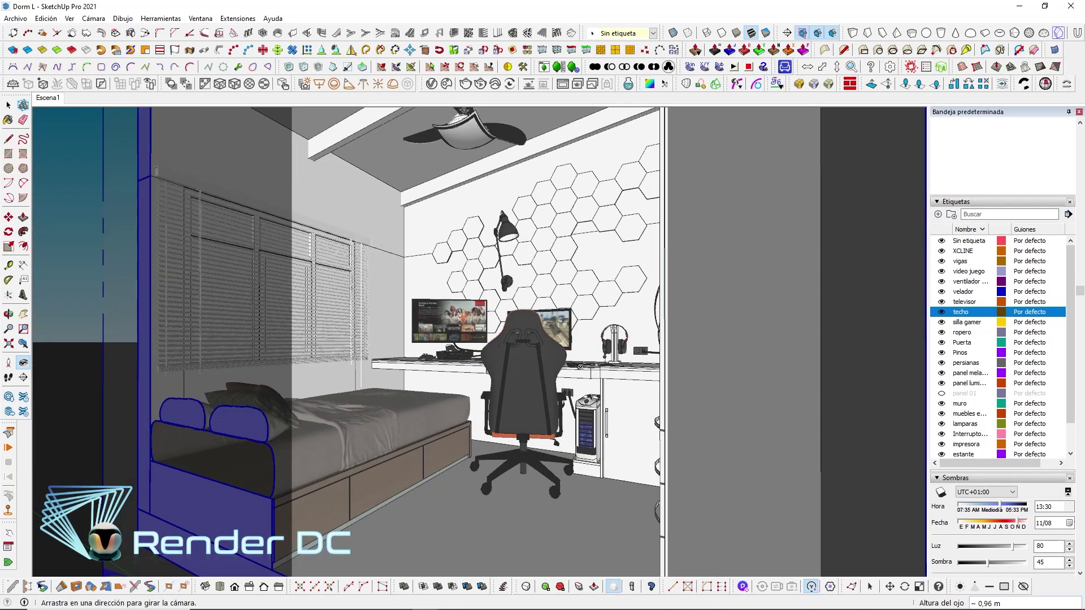
key("o")
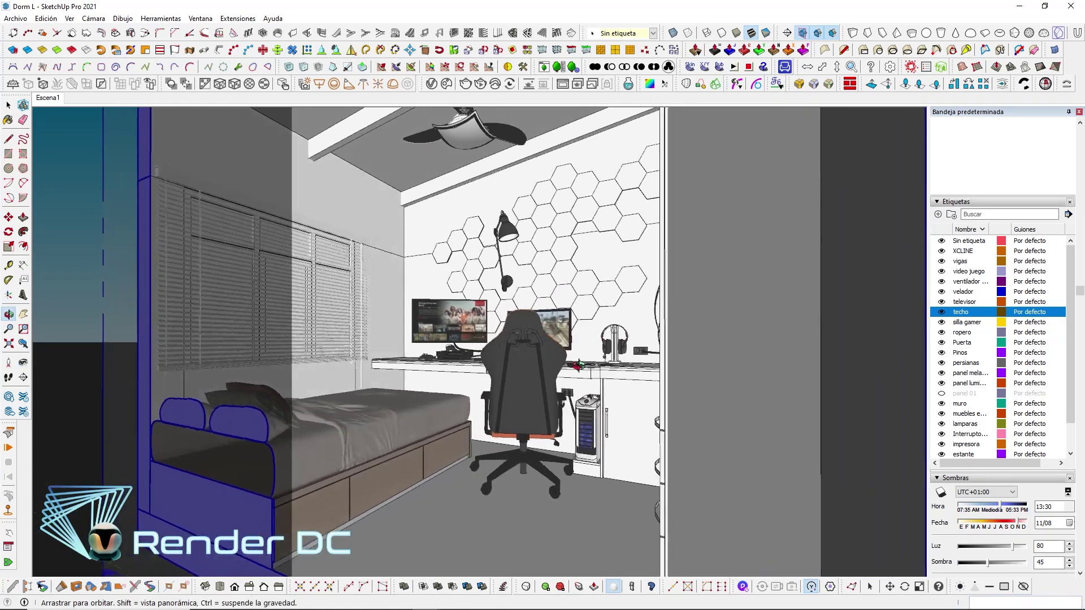
left_click_drag(578, 365, 592, 365)
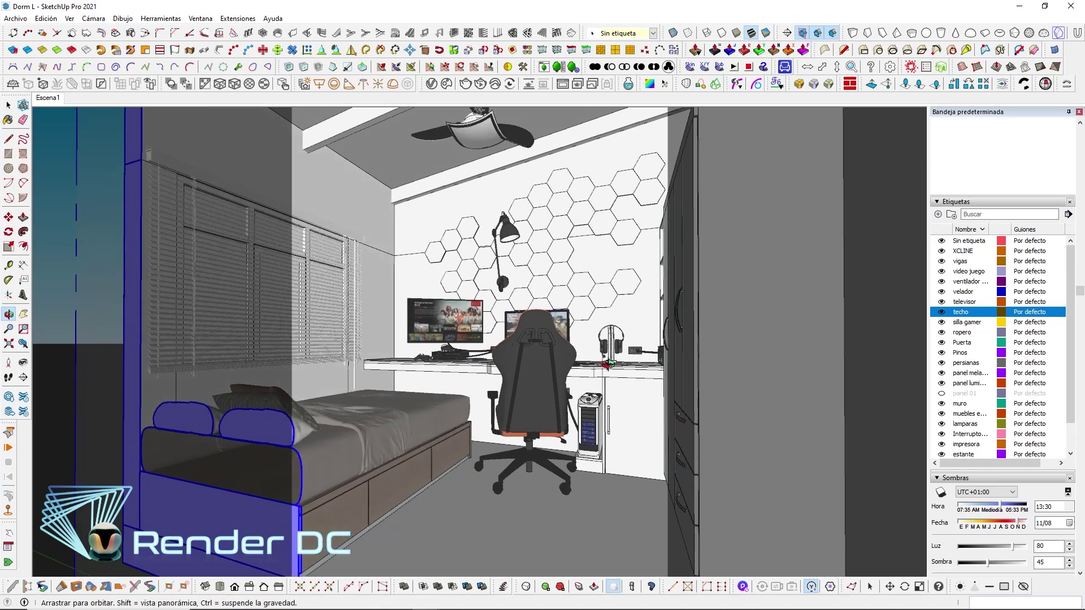
key("shift+o")
left_click_drag(531, 351, 554, 348)
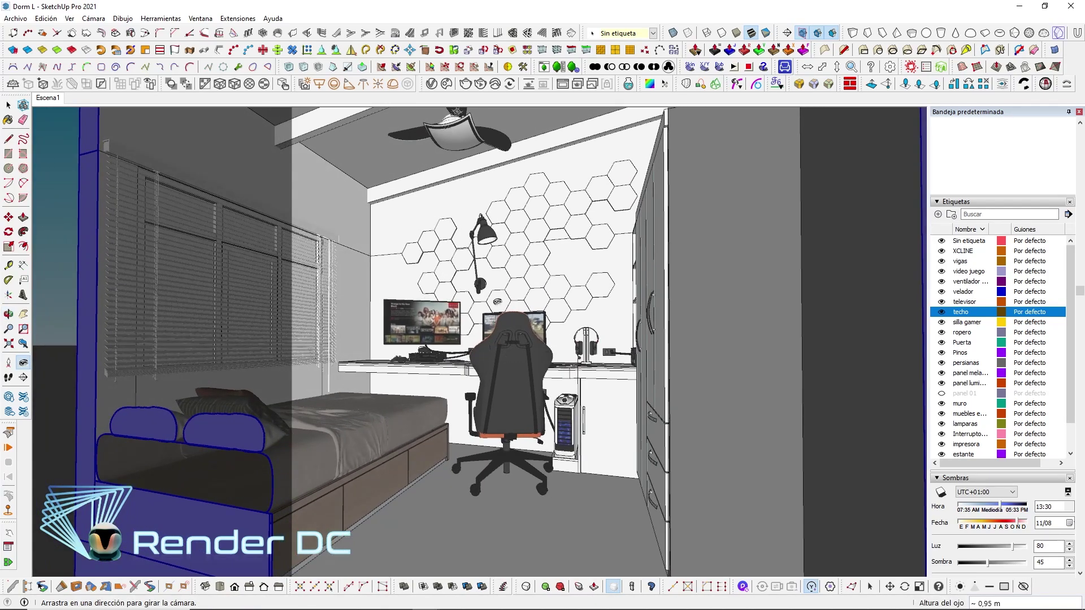
mouse_move(498, 301)
left_mouse_down()
mouse_move(553, 321)
mouse_move(489, 361)
left_mouse_up()
key("o")
key("shift+o")
Change the V-Ray render aspect ratio to 1:1 - Square
left_click(438, 86)
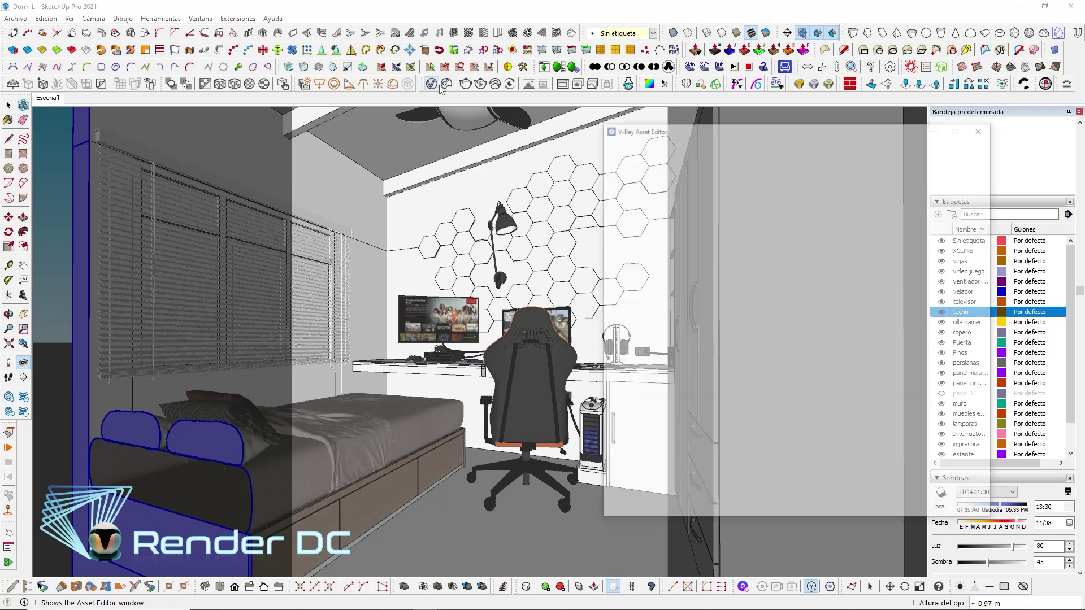
left_click(727, 269)
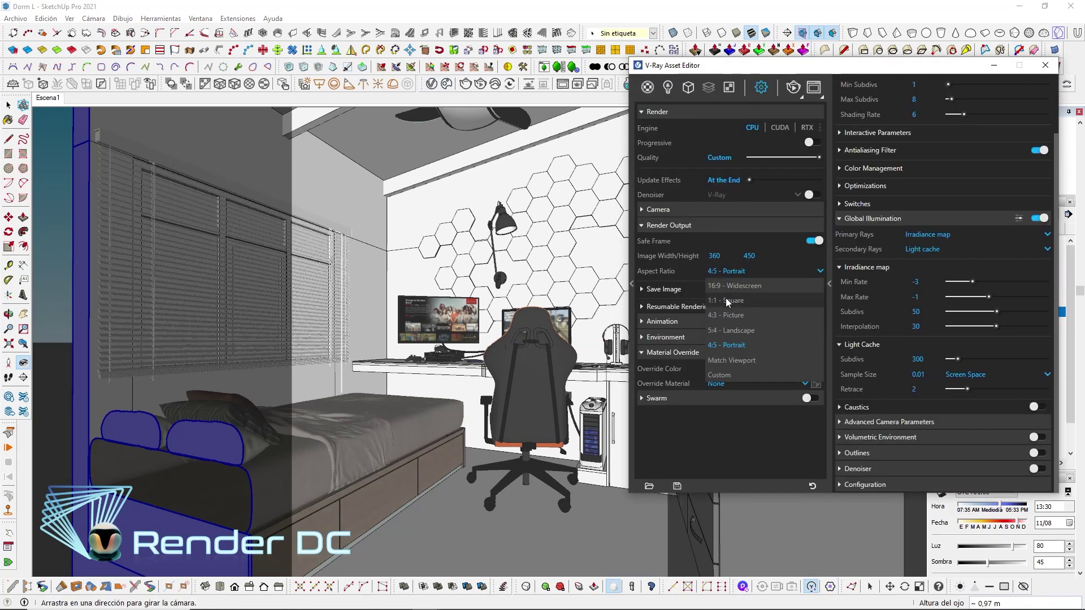
left_click(725, 300)
left_click(993, 65)
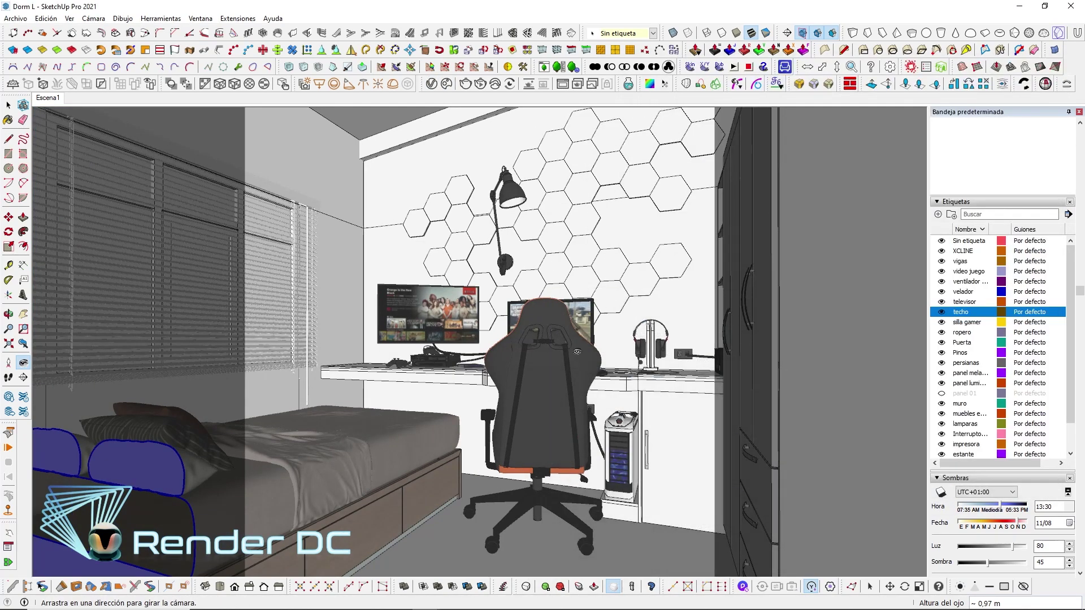
Set the camera focal length to 35 mm, framing the desk
left_click_drag(577, 351, 541, 355)
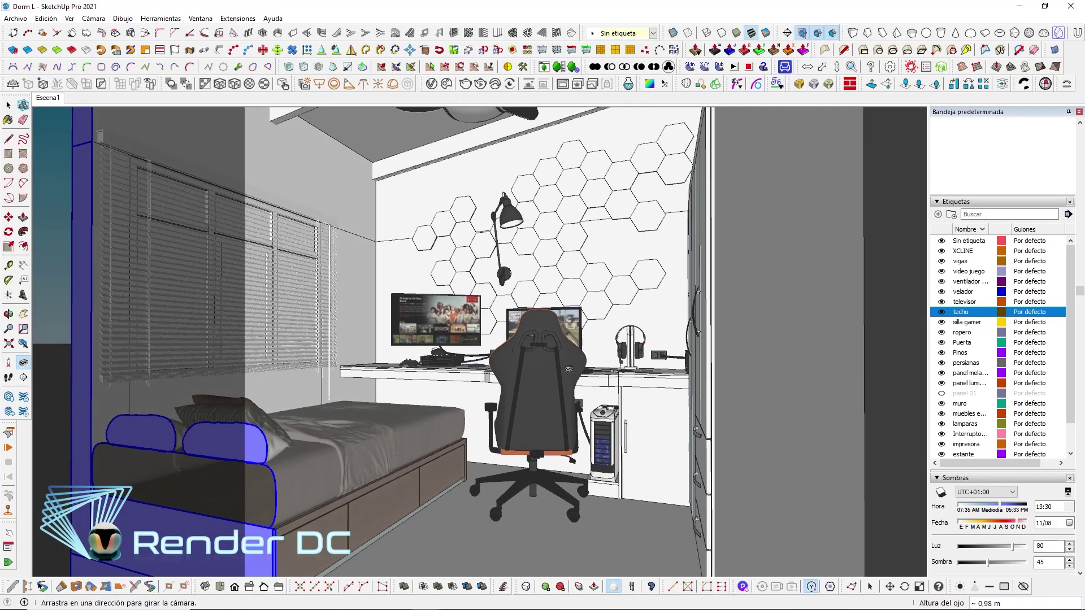
scroll(569, 369, "up", 2)
middle_click_drag(568, 369, 560, 367)
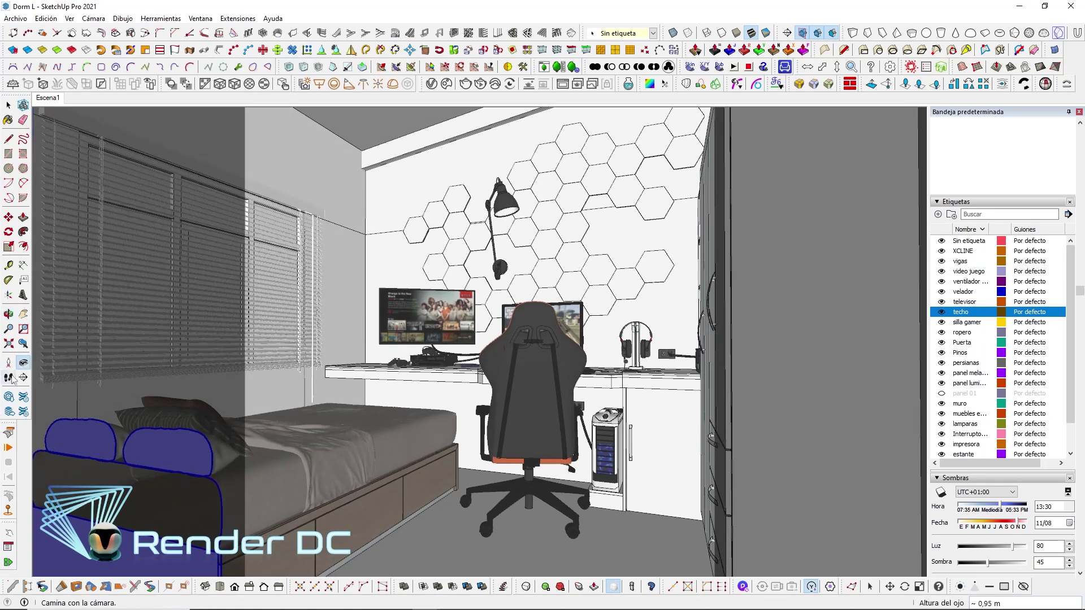
left_click(9, 329)
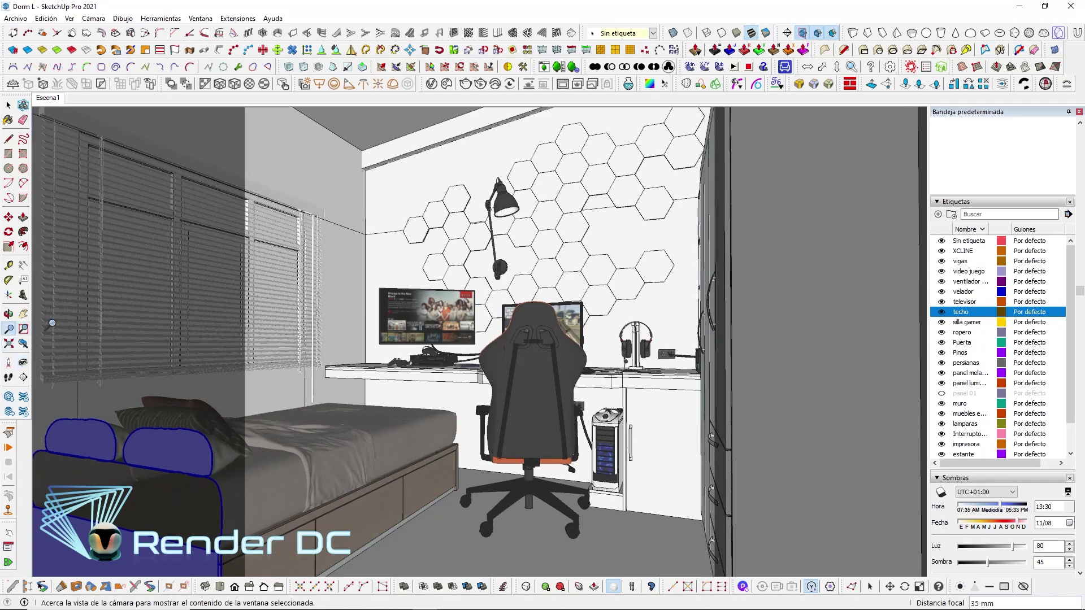
type("35")
key("Return")
left_click_drag(490, 277, 511, 264)
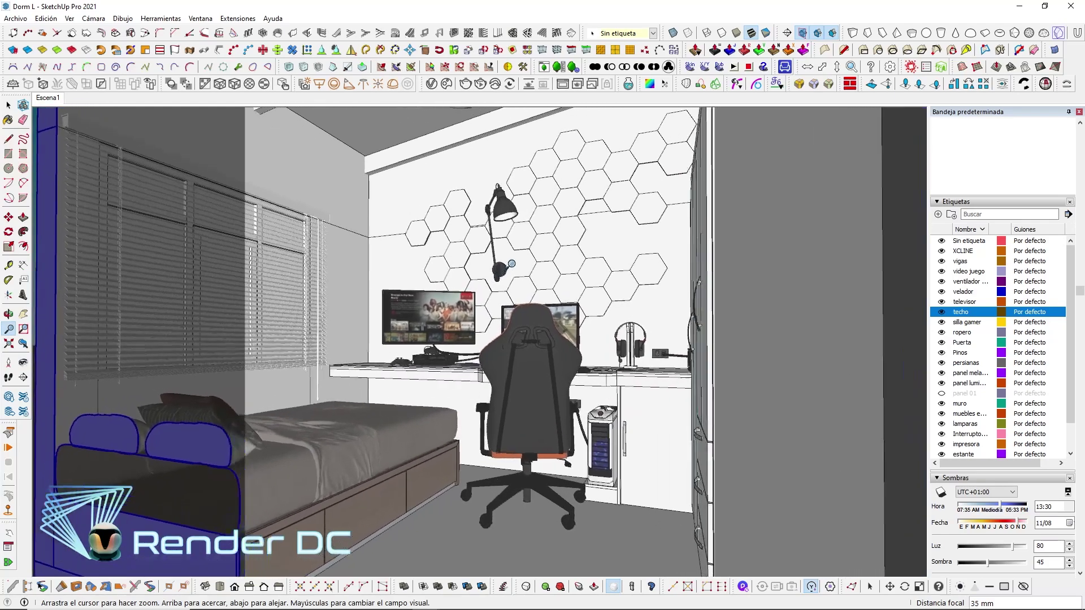
Set eye height to 1,10 m and switch to two-point perspective
key("l")
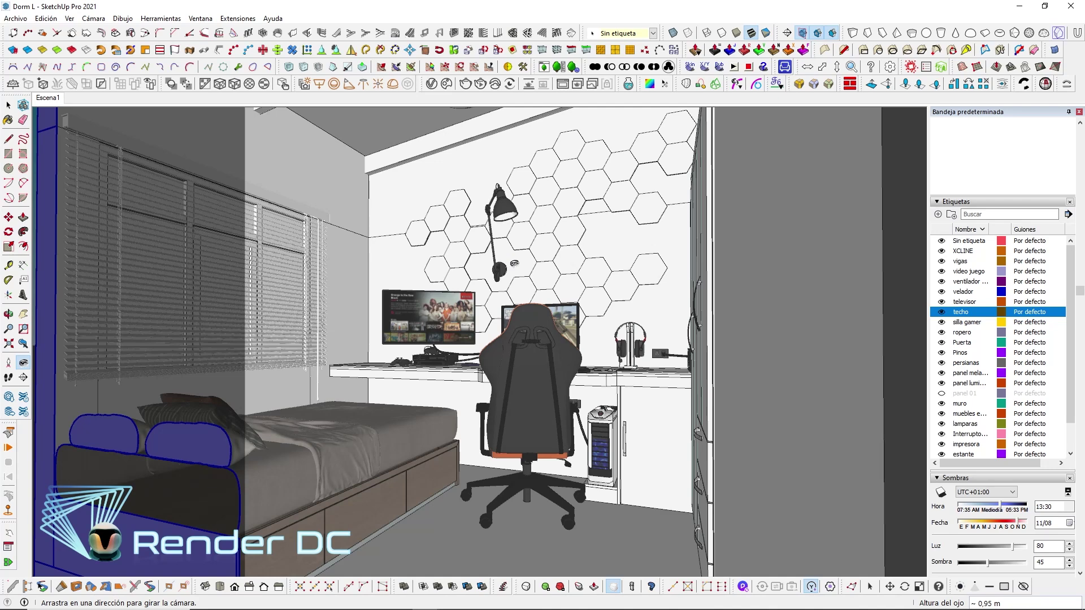
type("10")
key("Return")
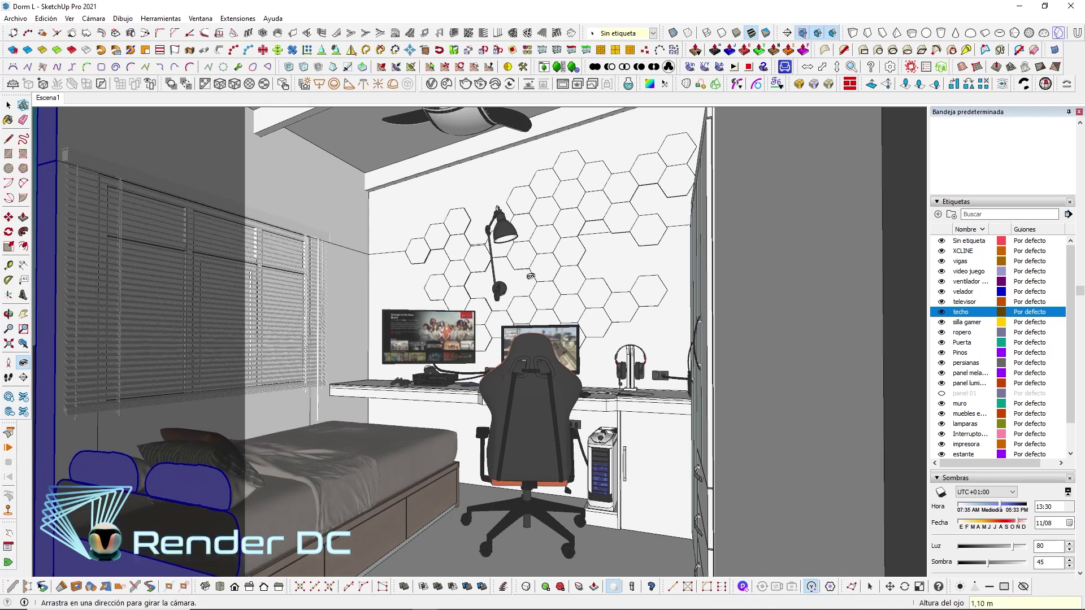
left_click(94, 18)
left_click(144, 99)
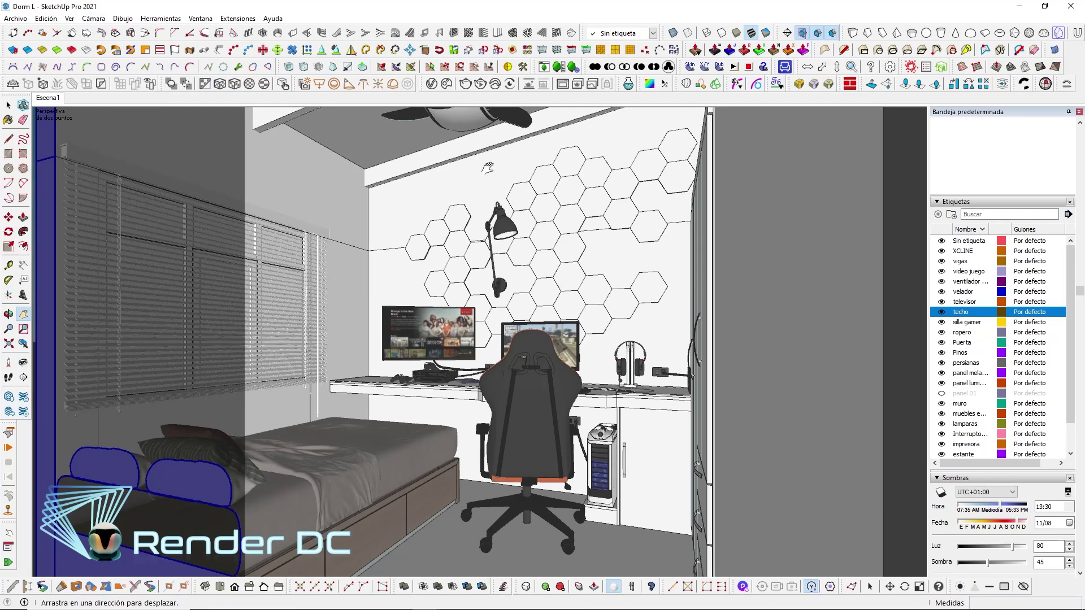
mouse_move(619, 233)
left_mouse_down()
mouse_move(619, 254)
mouse_move(619, 245)
left_mouse_up()
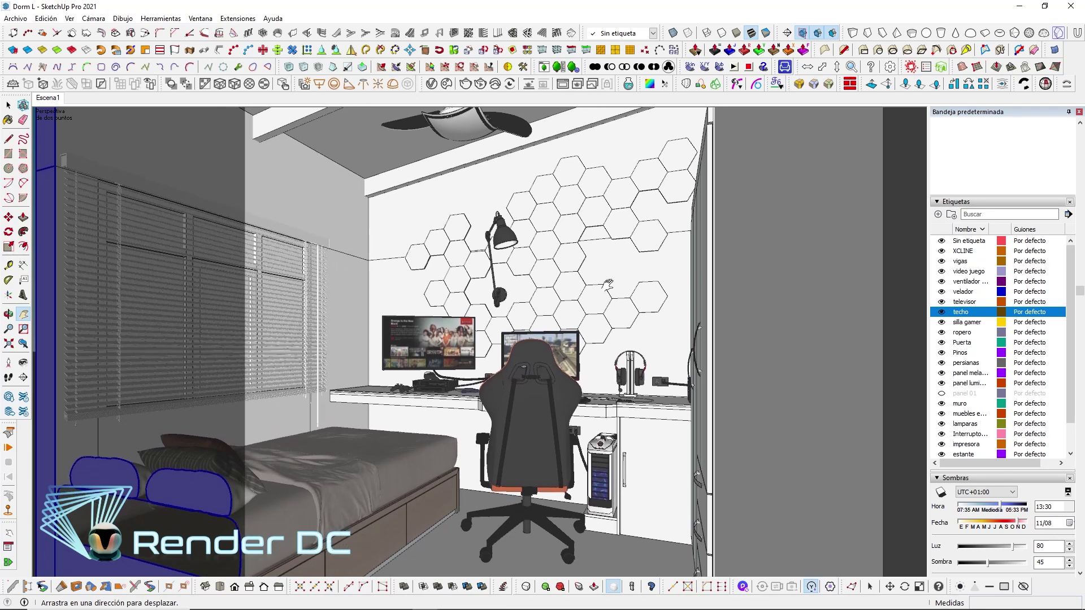
Add a new scene Escena2 from the current view
right_click(50, 99)
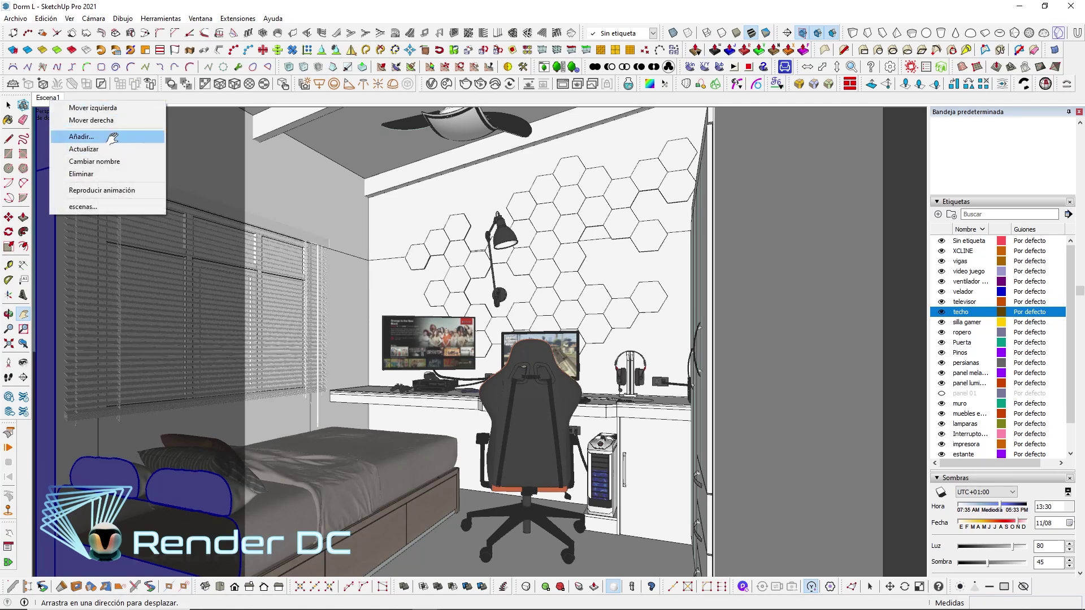
left_click(82, 137)
left_click(555, 360)
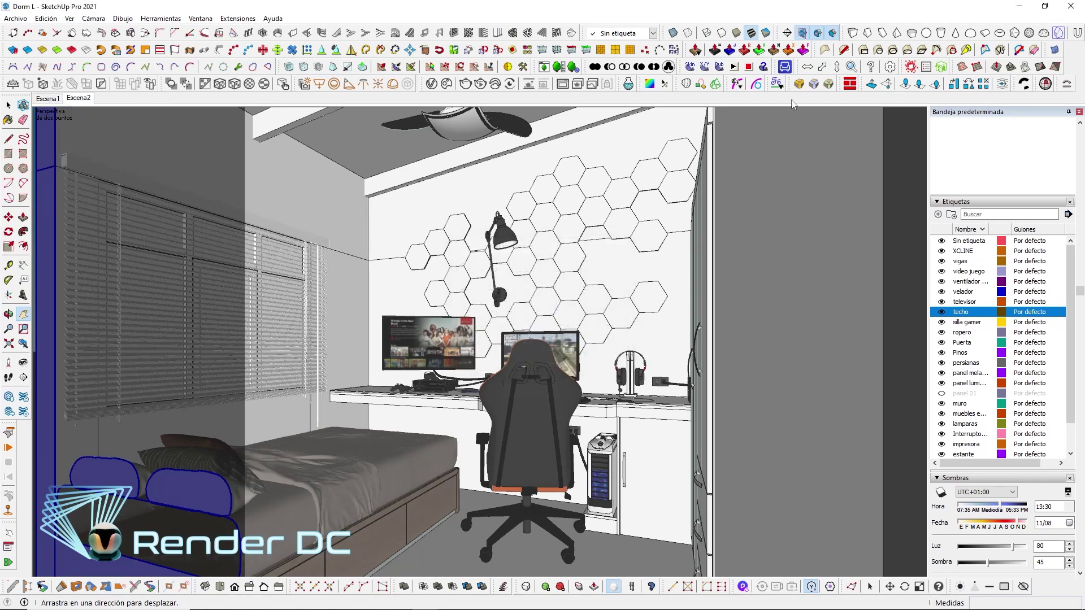
Hide section planes and update Escena2 to store that view
left_click(804, 35)
right_click(79, 99)
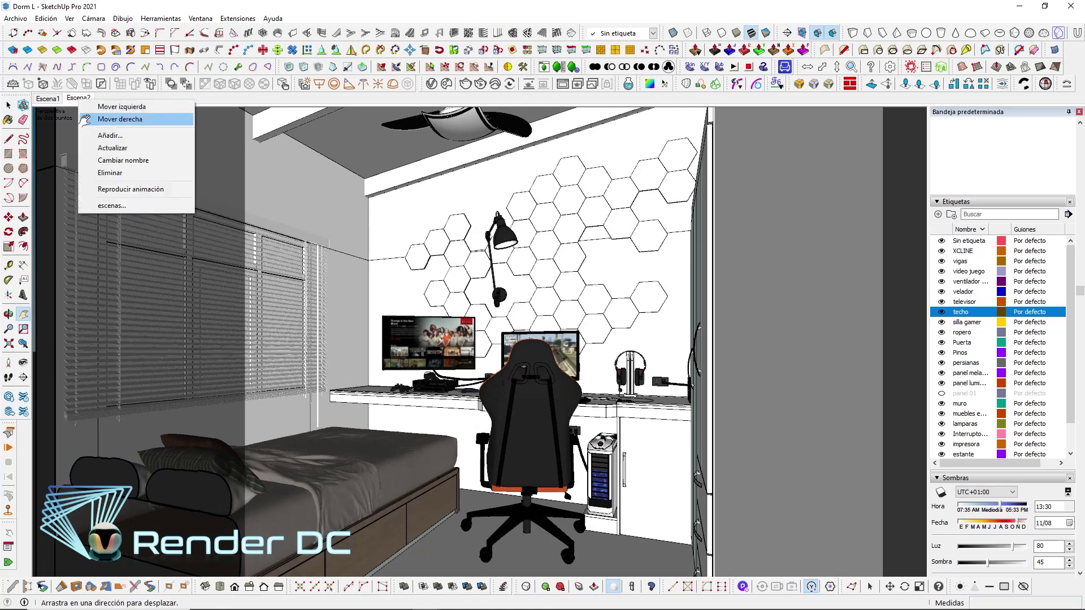
left_click(105, 148)
left_click(554, 361)
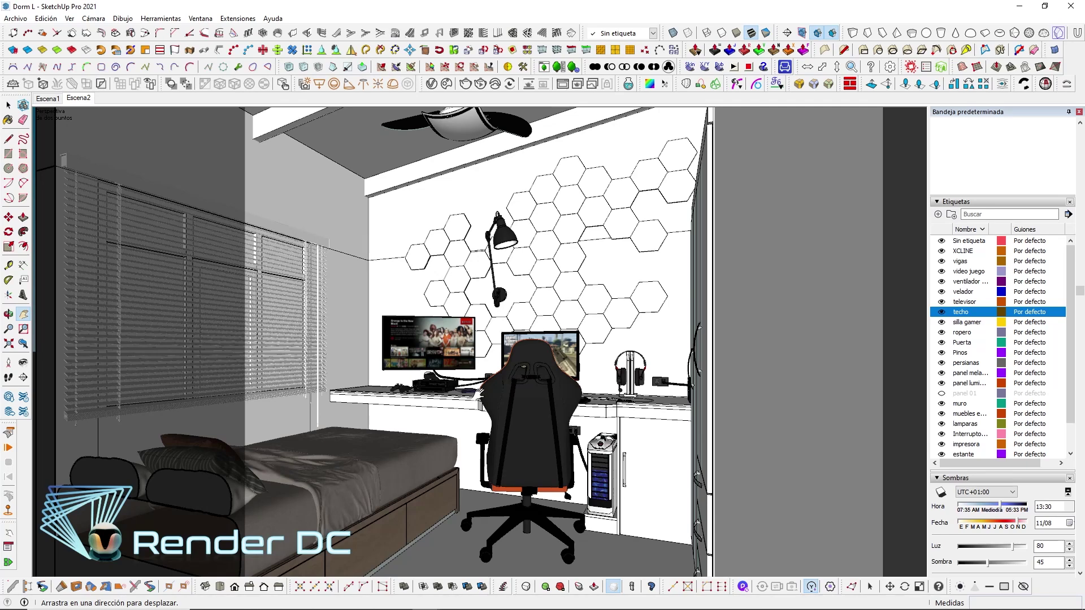
Switch between the Escena1 and Escena2 scenes to compare them
left_click(50, 100)
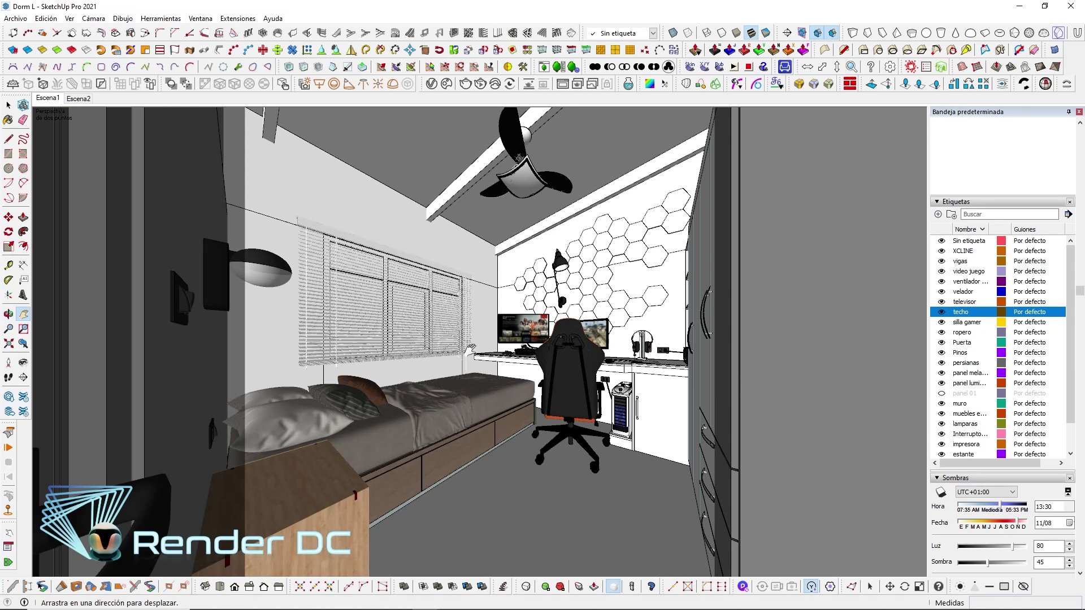
left_click(82, 102)
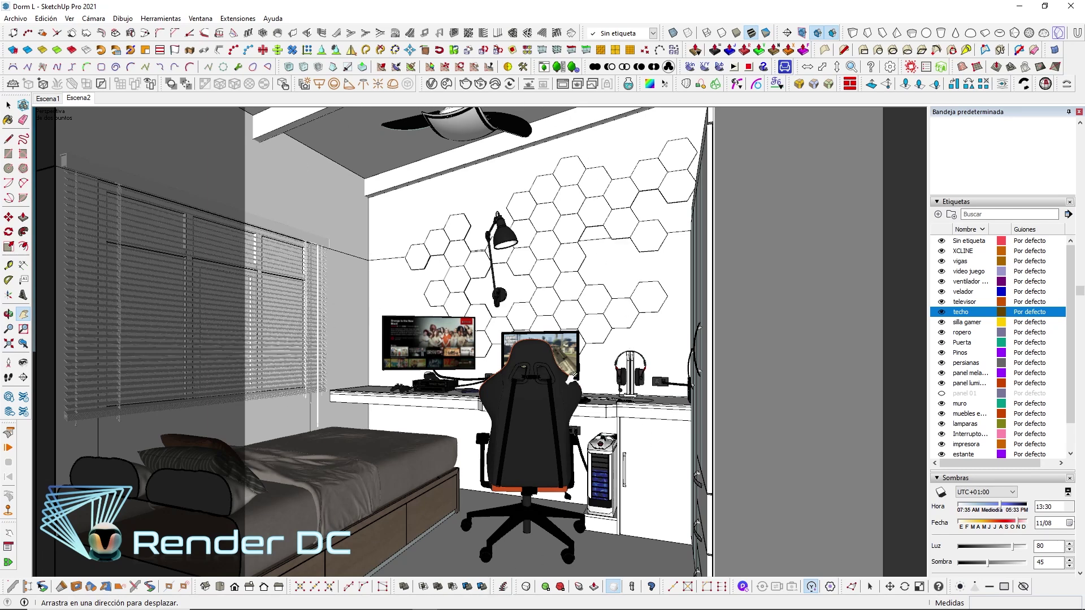
left_click(48, 99)
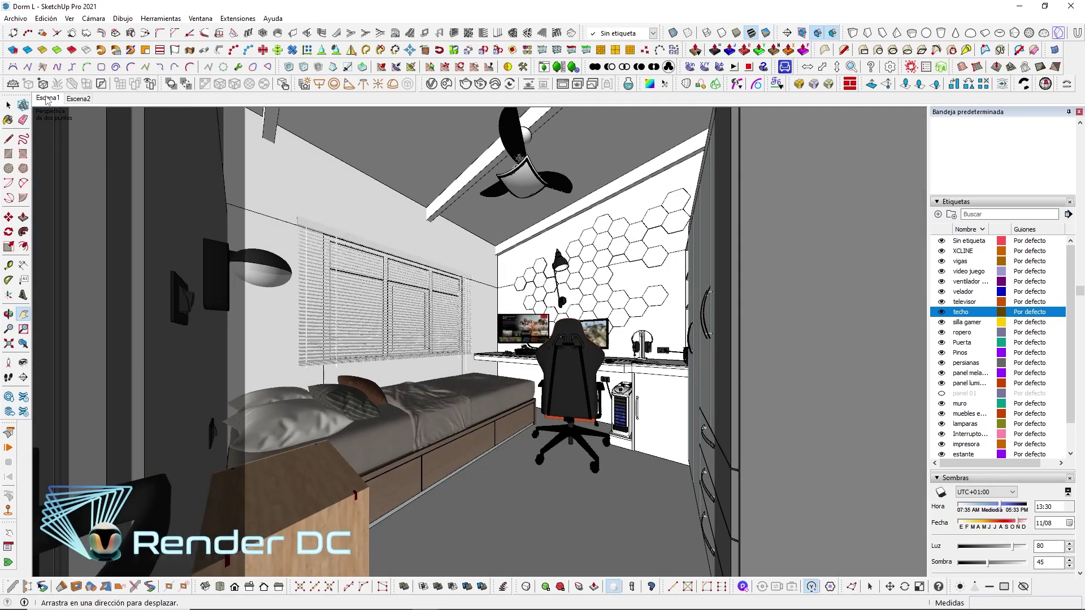
left_click(74, 99)
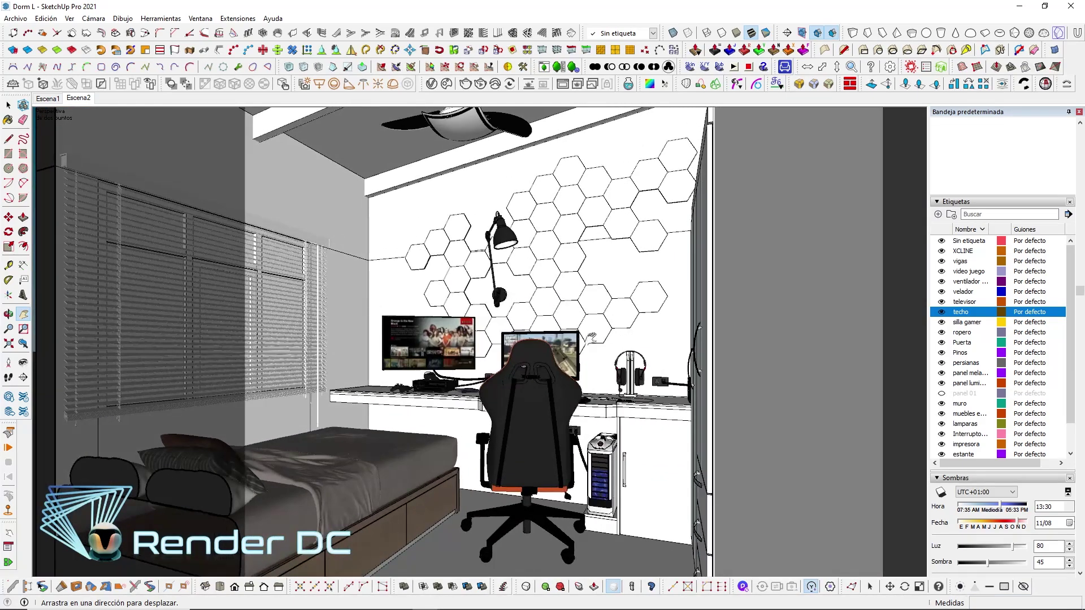
Place a new section plane on the room's wall with its default name
scroll(599, 344, "down", 5)
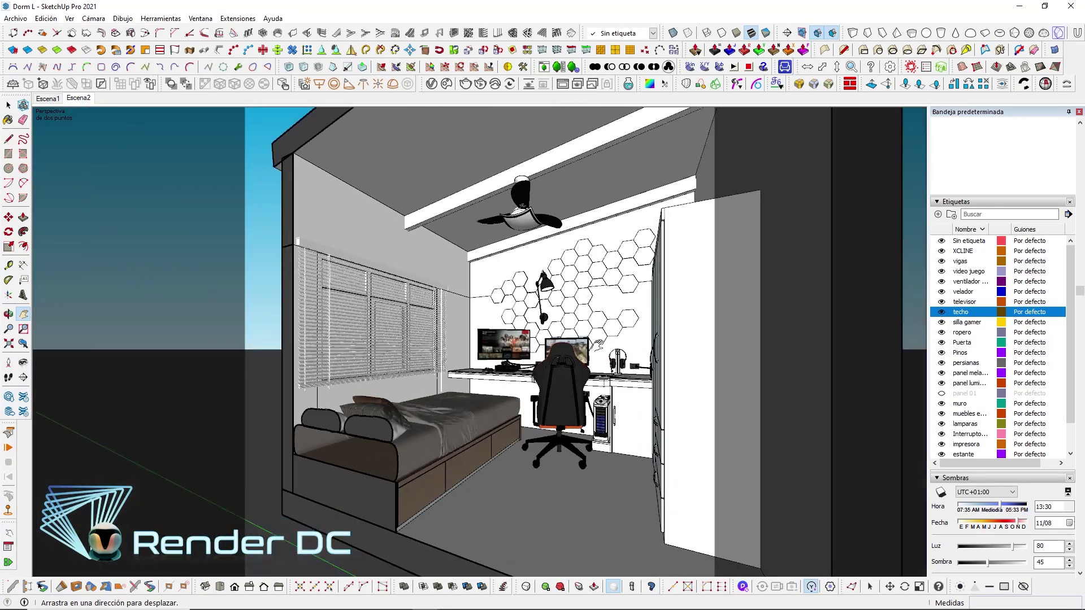
scroll(746, 412, "down", 5)
middle_click_drag(746, 412, 678, 456)
scroll(677, 446, "up", 2)
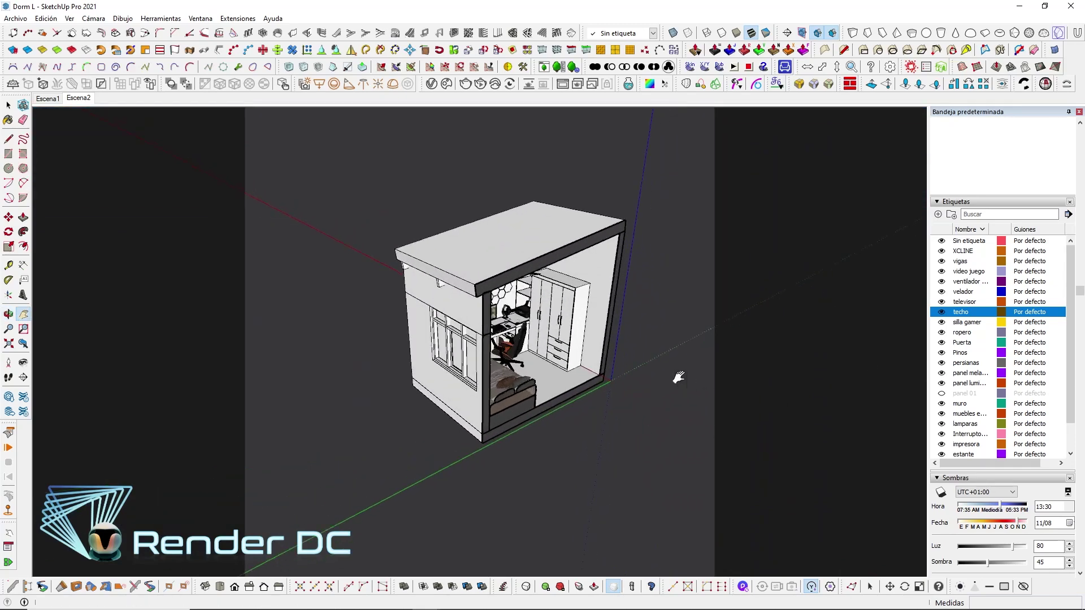
left_click(787, 34)
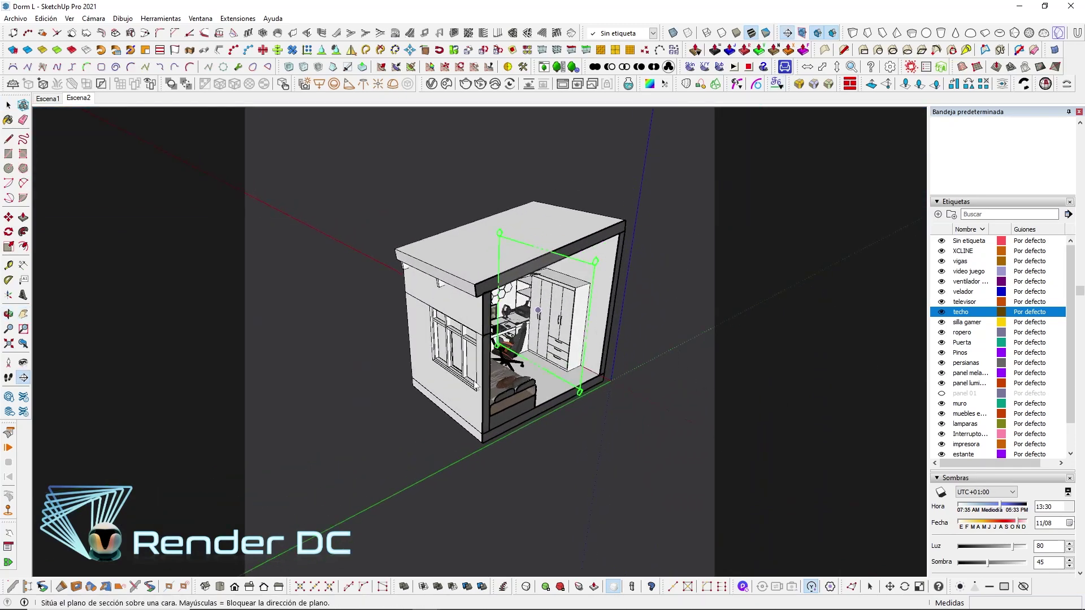
left_click(446, 391)
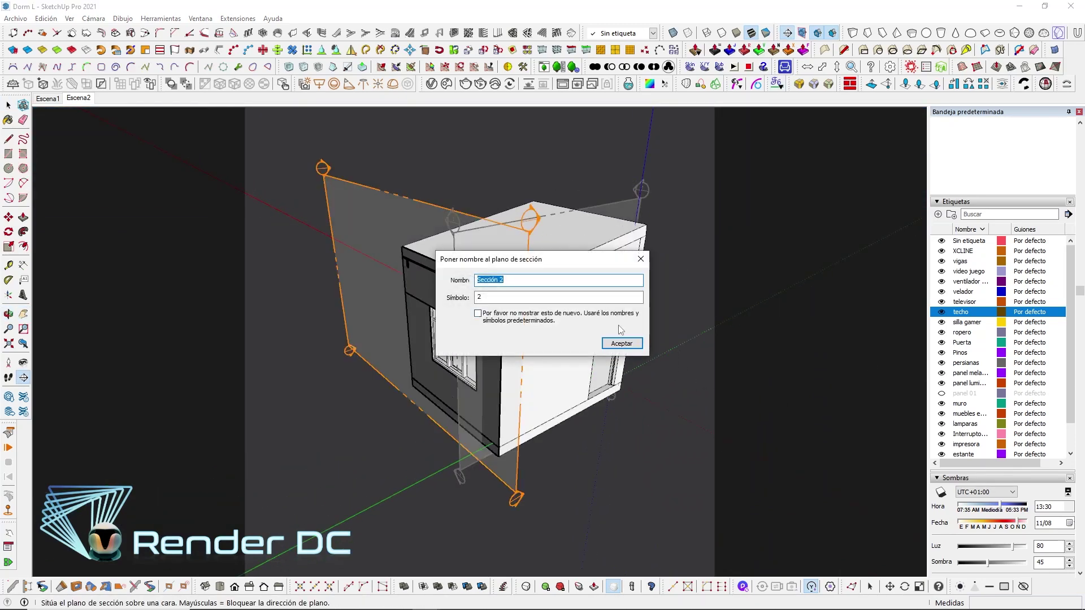
left_click(622, 343)
Move the section plane 0.25 m along green into the room
left_click(512, 505)
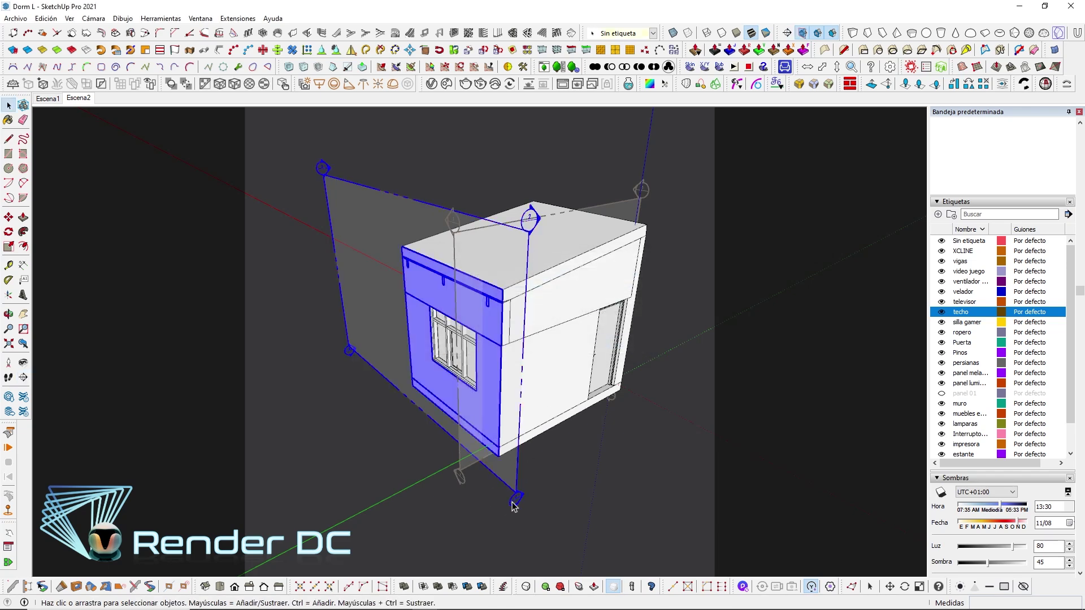
key("m")
left_click(513, 503)
type(".25")
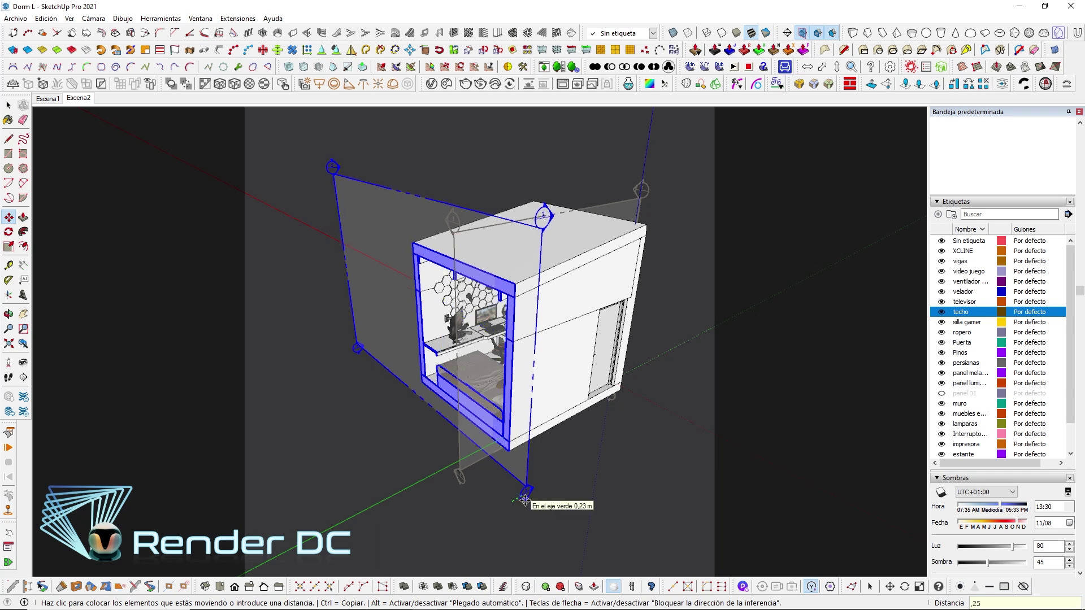
key("Return")
Orbit and zoom into the cut-open bedroom to frame the wardrobe, desk and bed
middle_click_drag(542, 470, 790, 436)
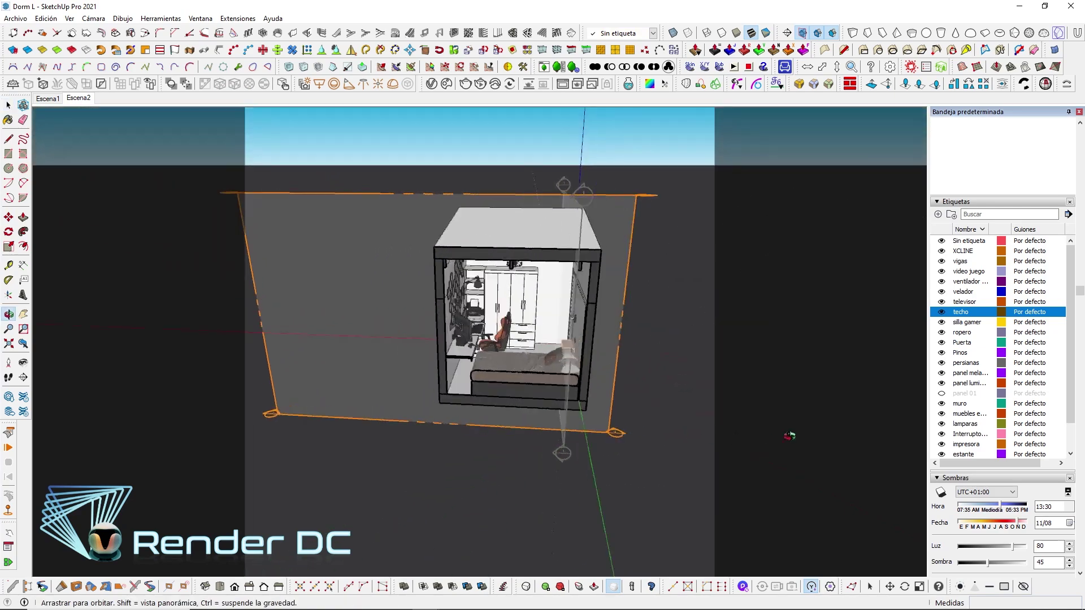
scroll(508, 327, "up", 2)
scroll(435, 332, "up", 4)
scroll(435, 332, "up", 3)
scroll(435, 331, "up", 2)
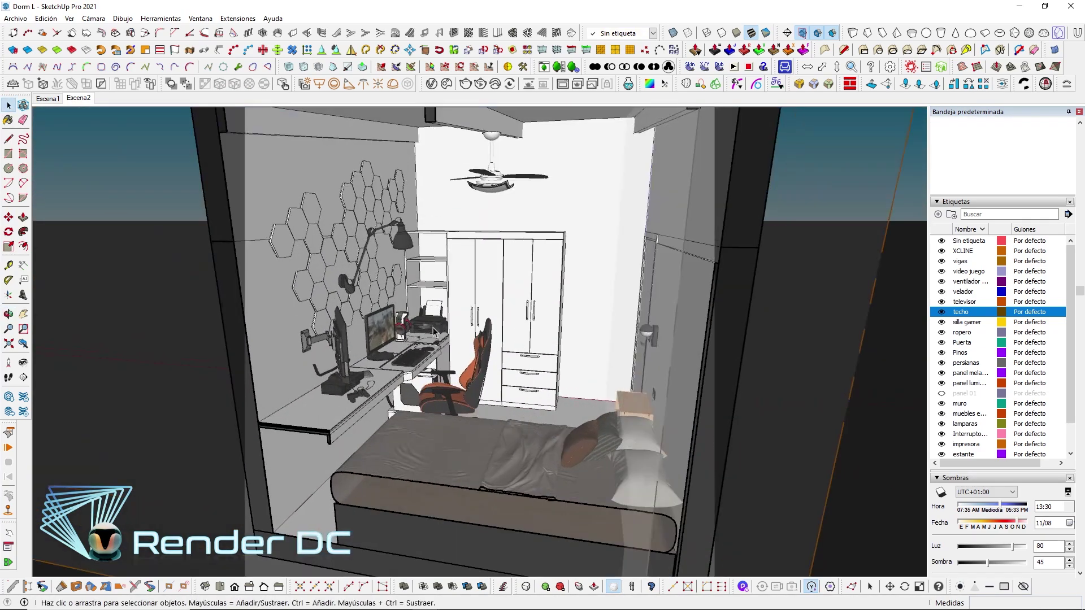
middle_click_drag(435, 332, 455, 292)
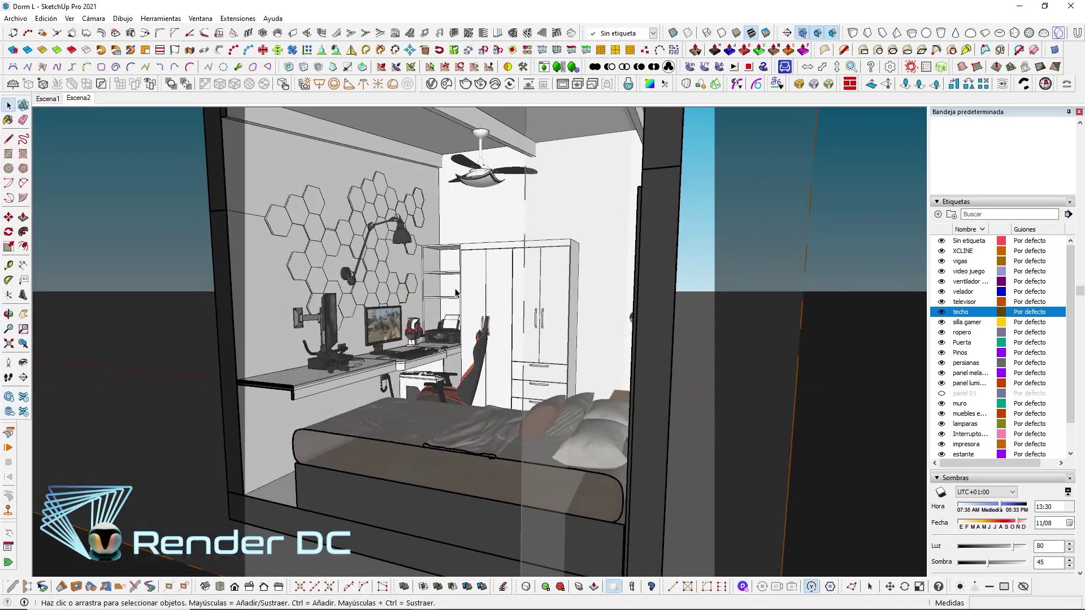
scroll(455, 292, "up", 2)
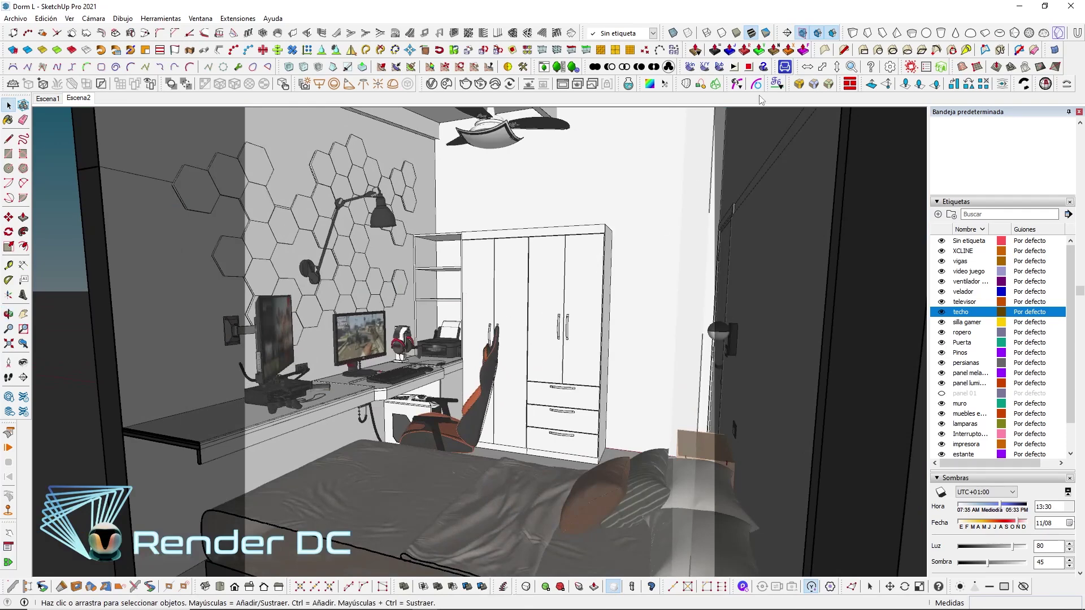
mouse_move(565, 362)
middle_mouse_down()
mouse_move(546, 373)
mouse_move(510, 347)
middle_mouse_up()
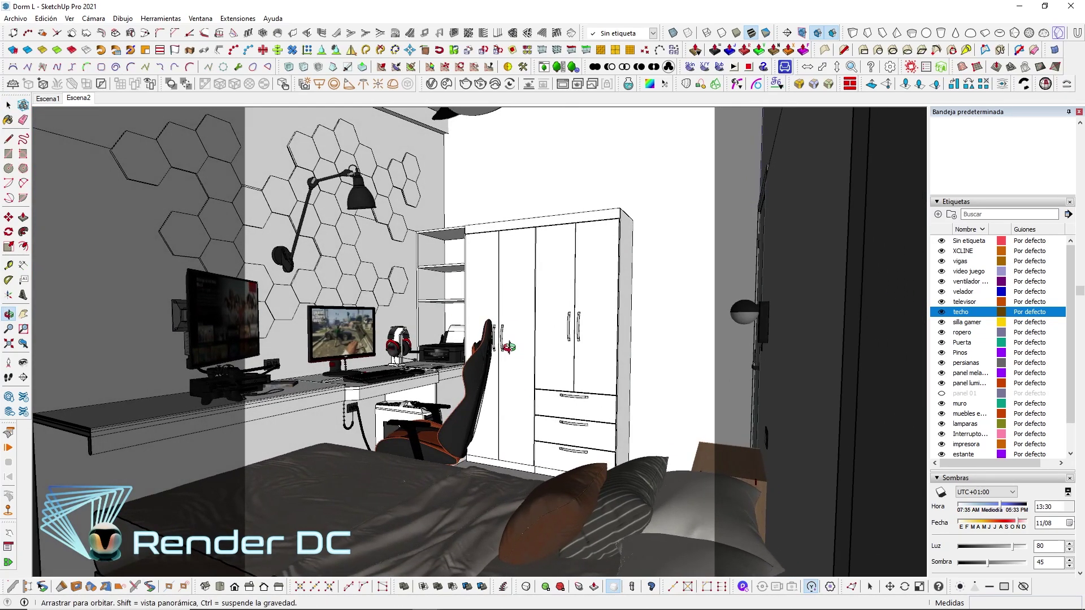
Set V-Ray's render aspect ratio to 16:9 Widescreen (800×450) and close the settings
left_click(431, 85)
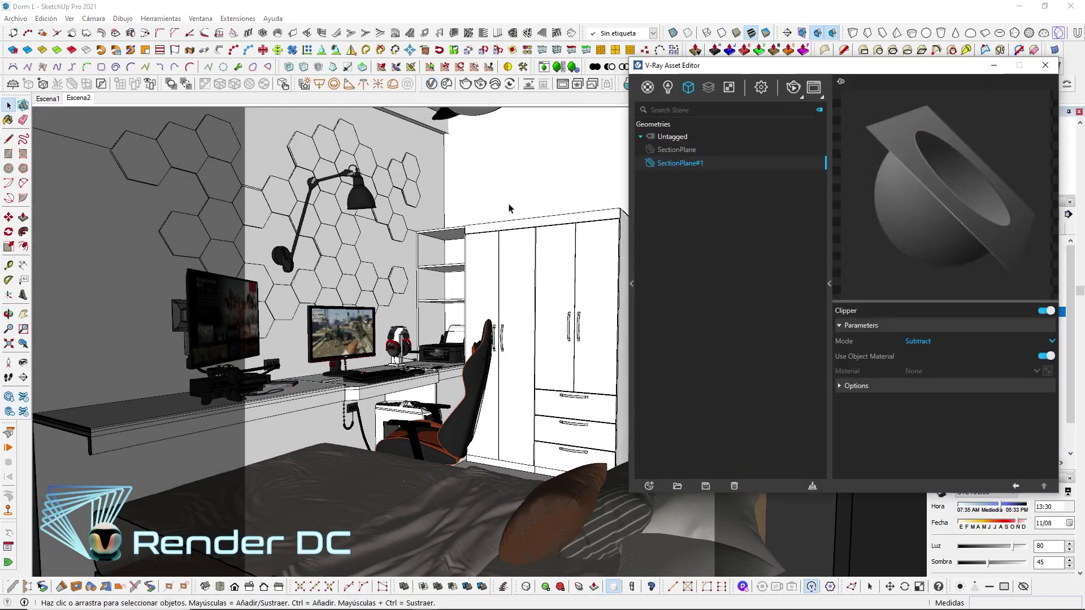
left_click(761, 86)
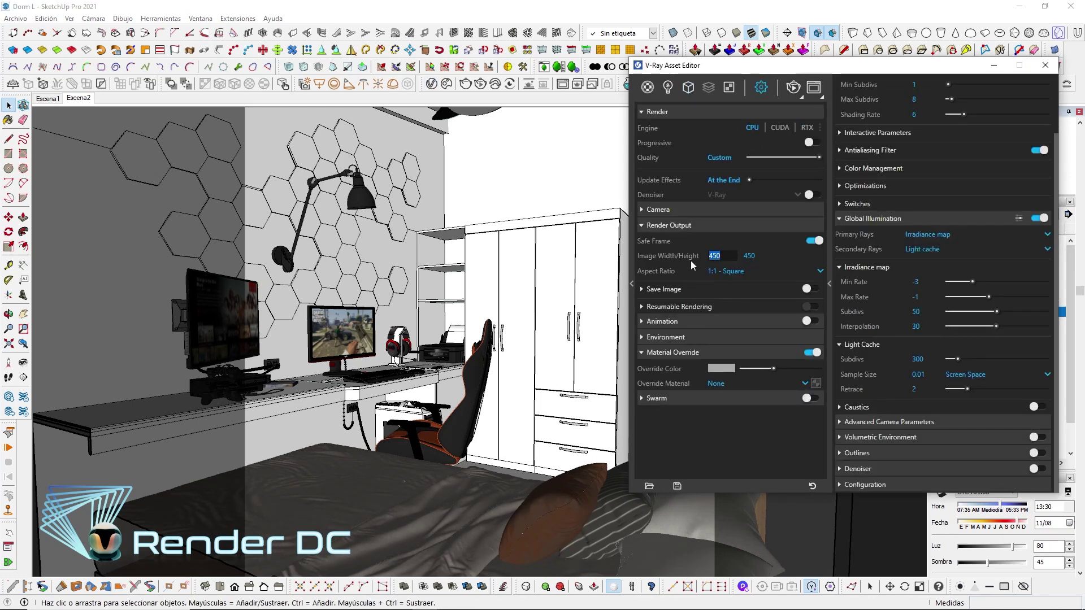
left_click(725, 271)
left_click(733, 284)
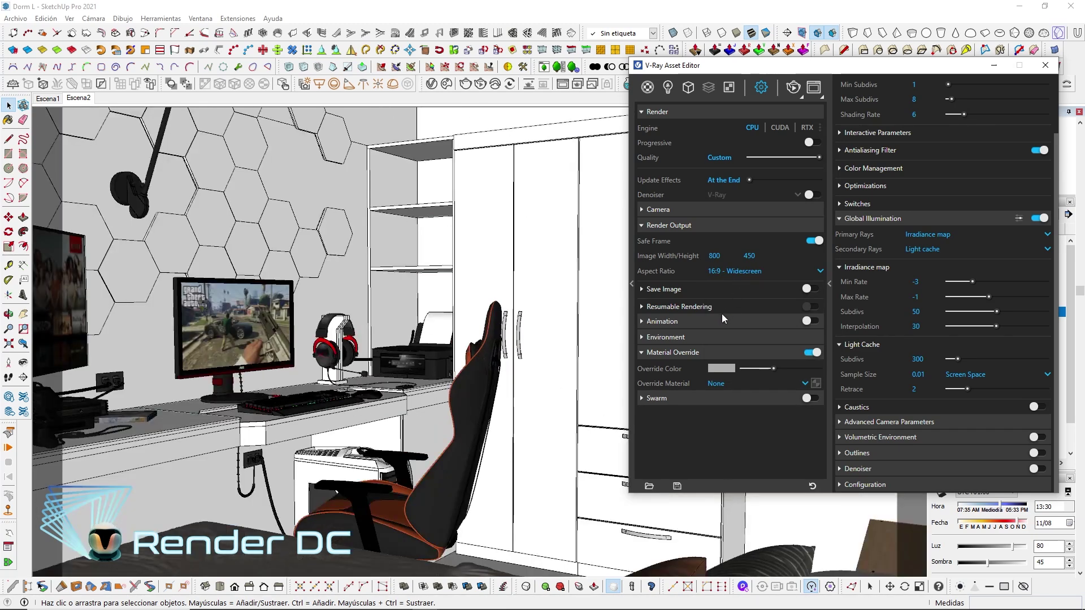
left_click(993, 65)
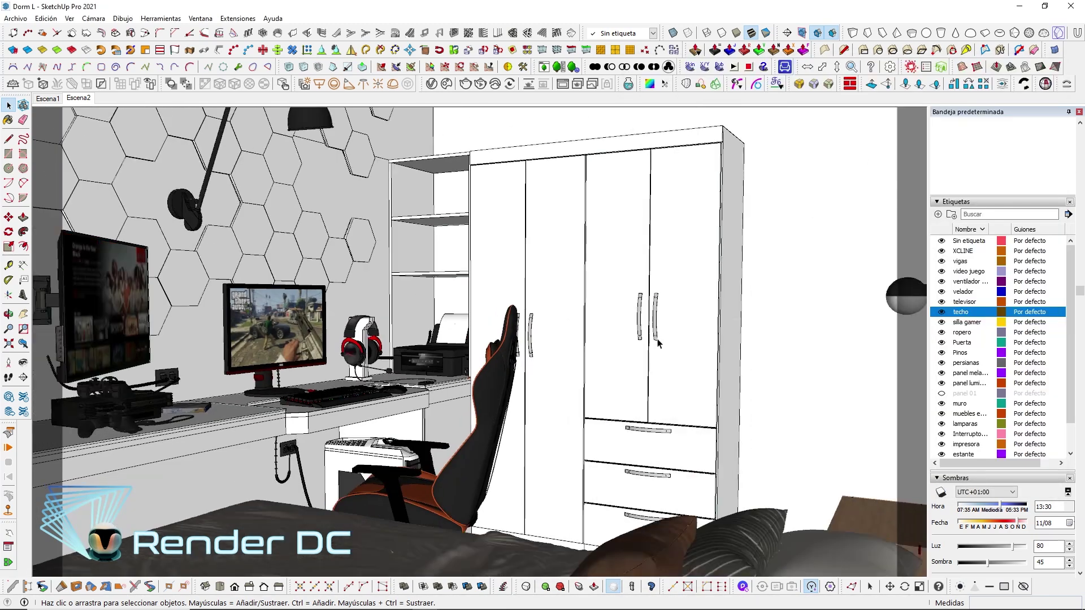
Orbit and look around from a fixed eye point to turn the view toward the bed
middle_click_drag(593, 368, 543, 361)
left_click(23, 362)
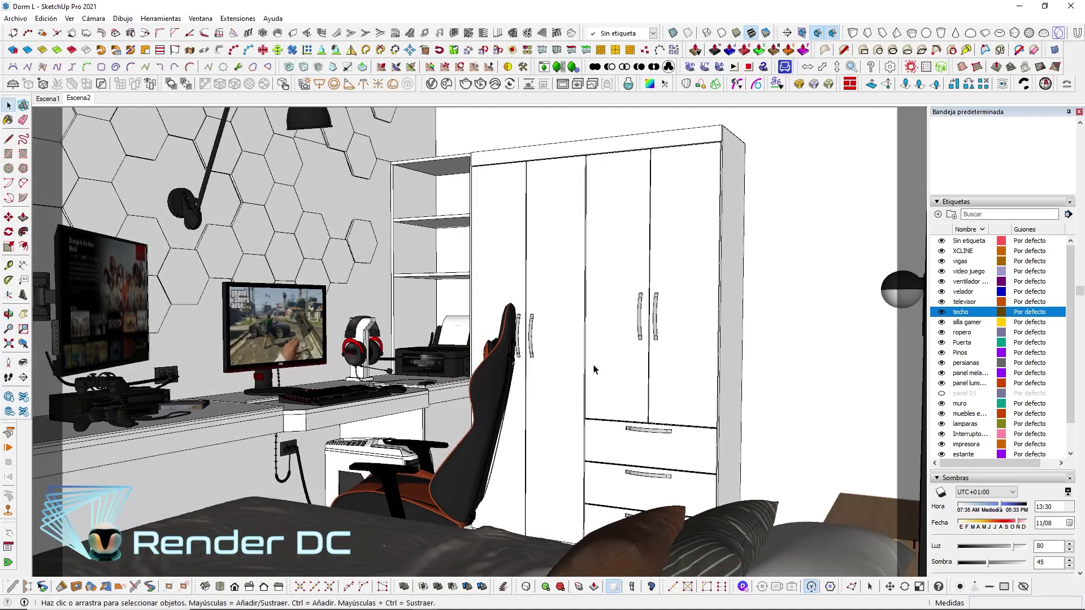
left_click_drag(565, 339, 525, 334)
left_click_drag(600, 377, 610, 362)
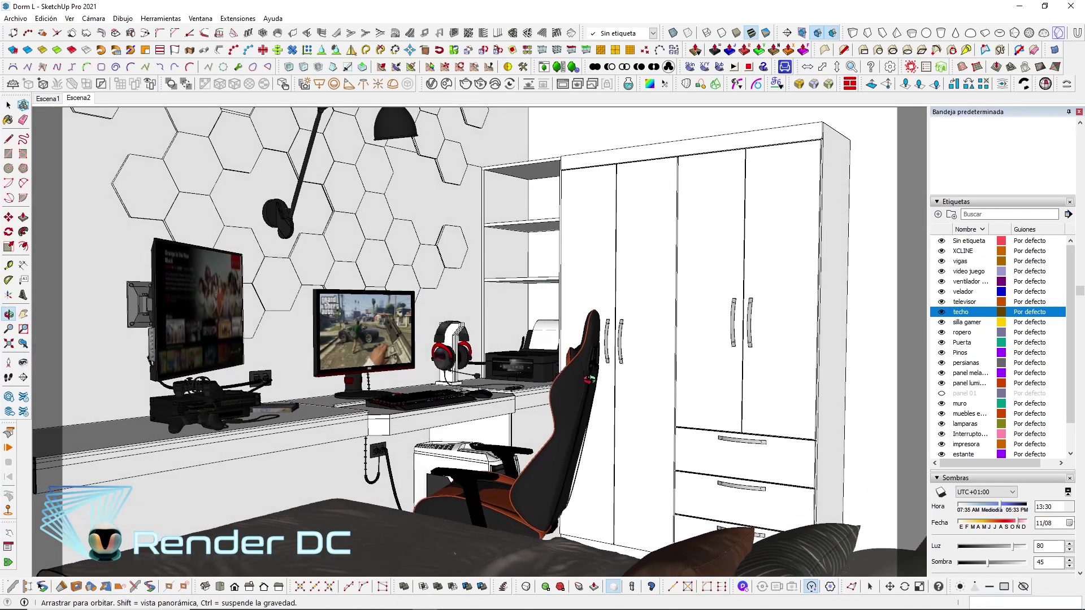
middle_click_drag(610, 362, 650, 324)
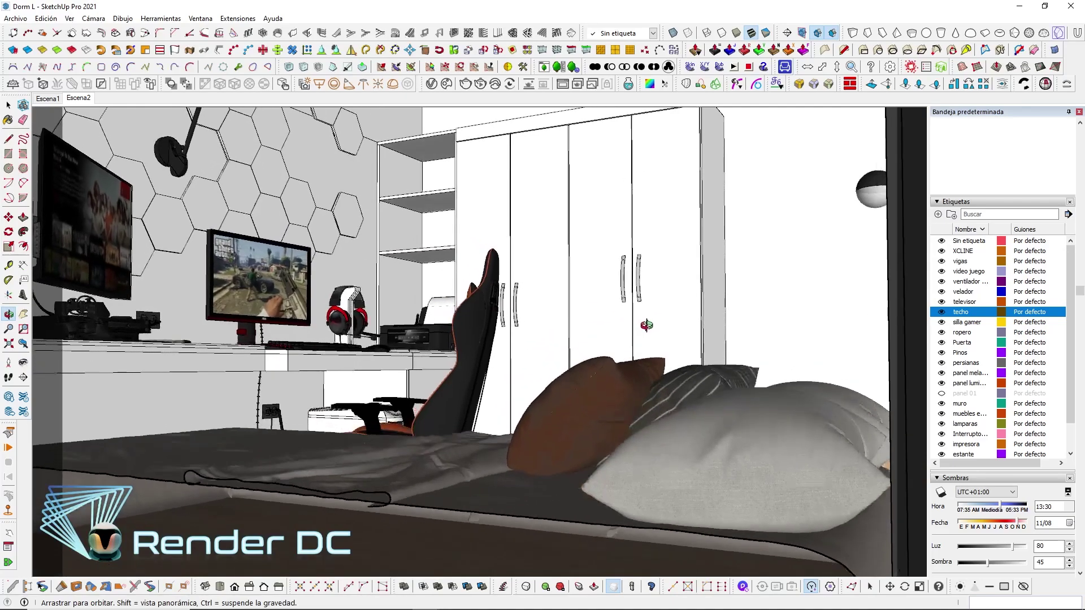
left_click_drag(650, 325, 543, 272)
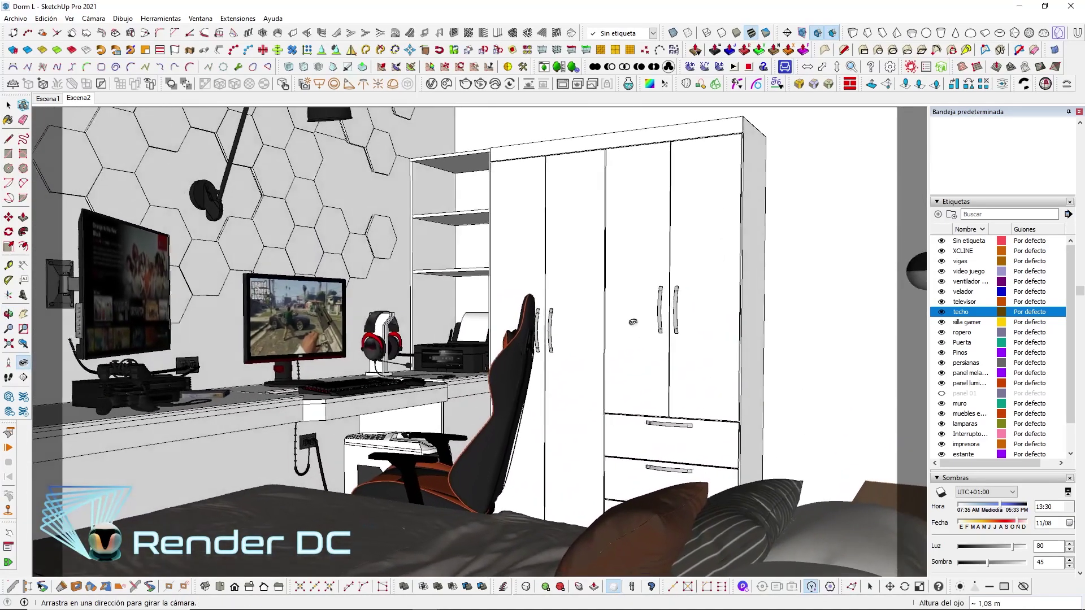
Change V-Ray's render aspect ratio to 1:1 Square and close the settings
left_click(431, 84)
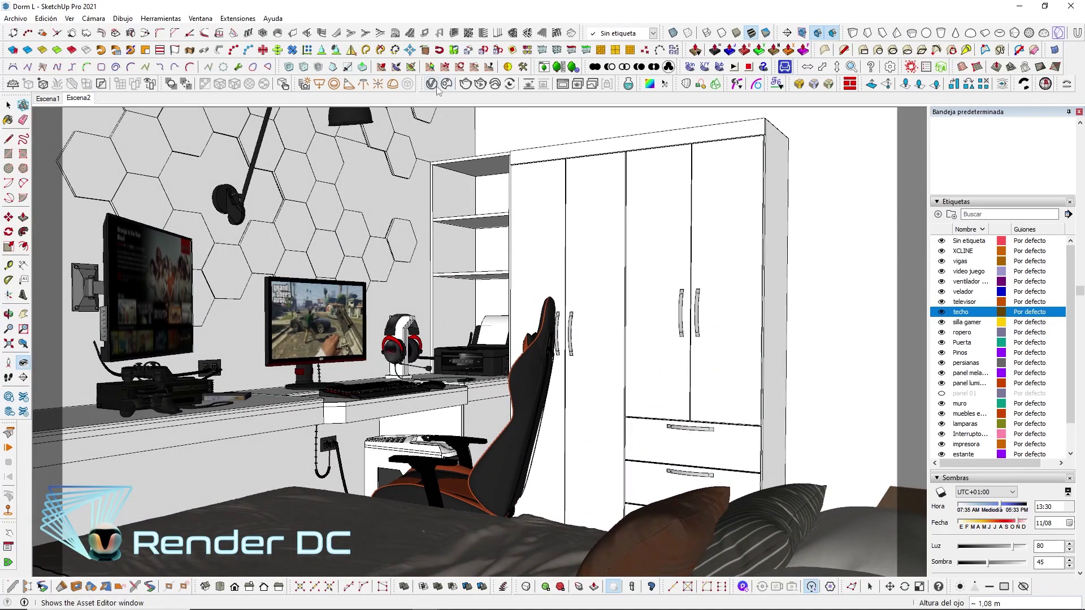
left_click(729, 273)
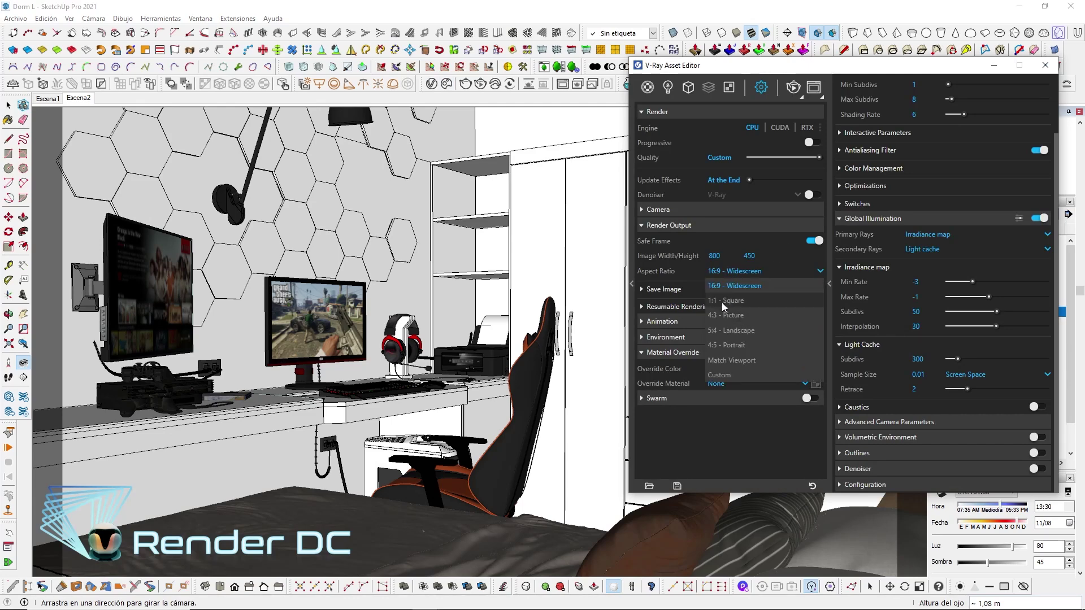
left_click(718, 303)
left_click(1045, 65)
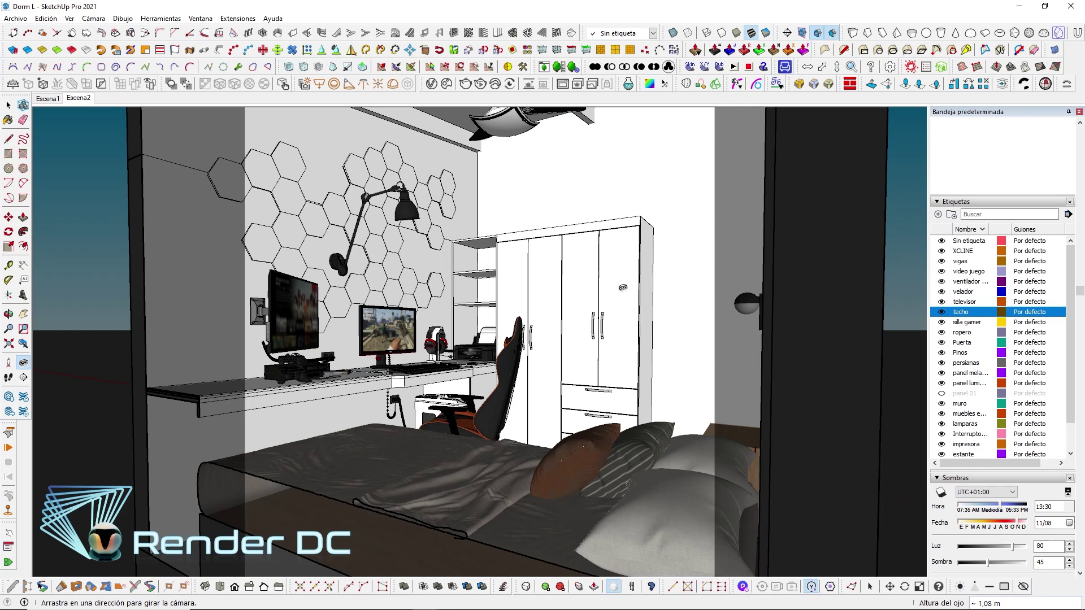
Reframe the view around the wardrobe and ceiling fan at a 1.10 m eye height
scroll(622, 288, "up", 2)
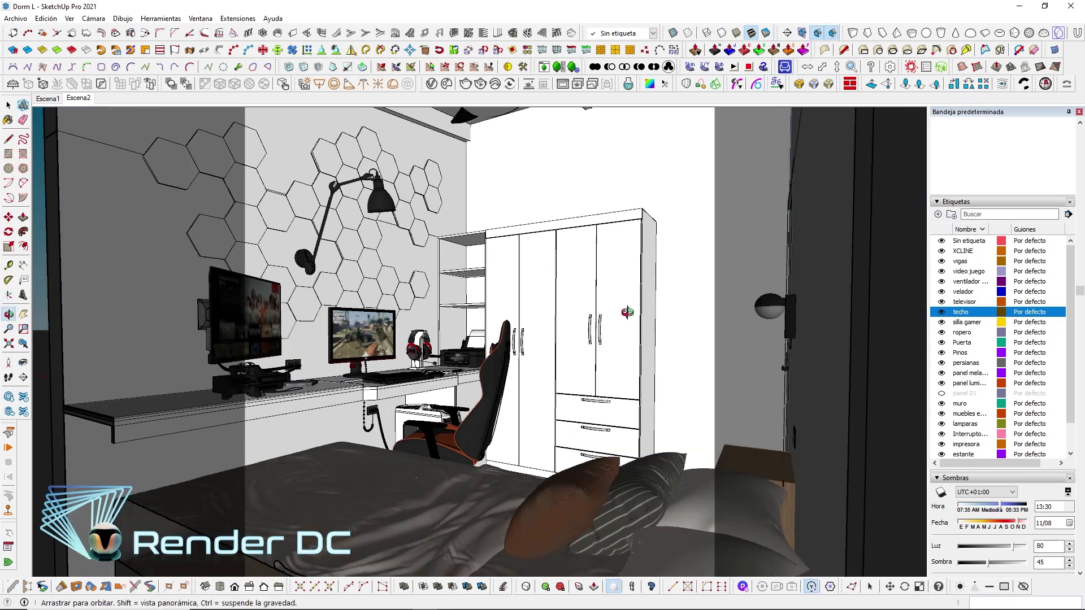
middle_click_drag(629, 314, 618, 312)
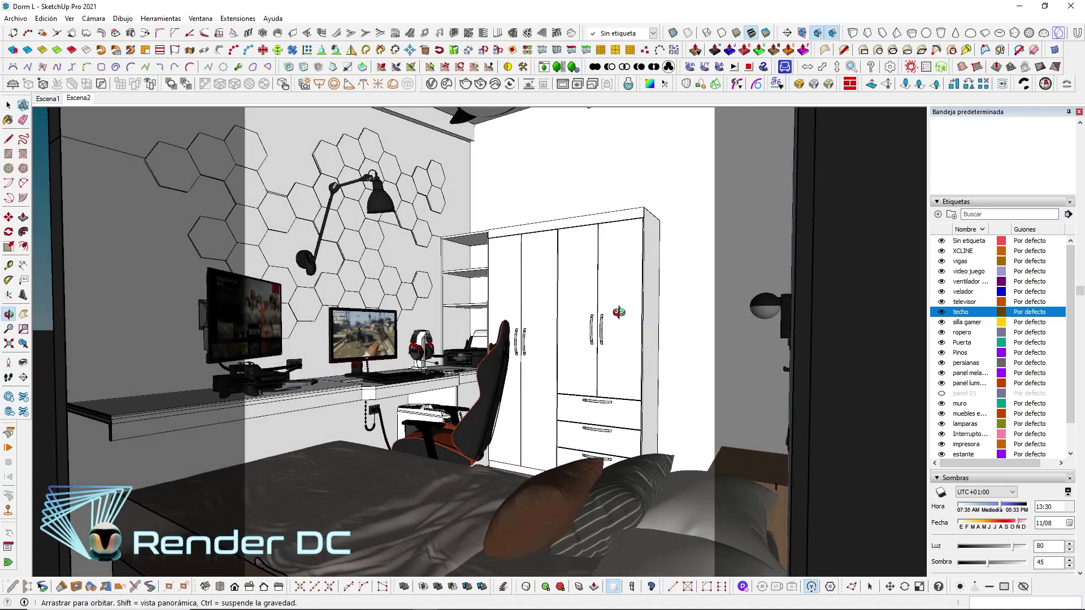
mouse_move(649, 310)
left_mouse_down()
mouse_move(613, 263)
mouse_move(596, 263)
left_mouse_up()
type("1,1")
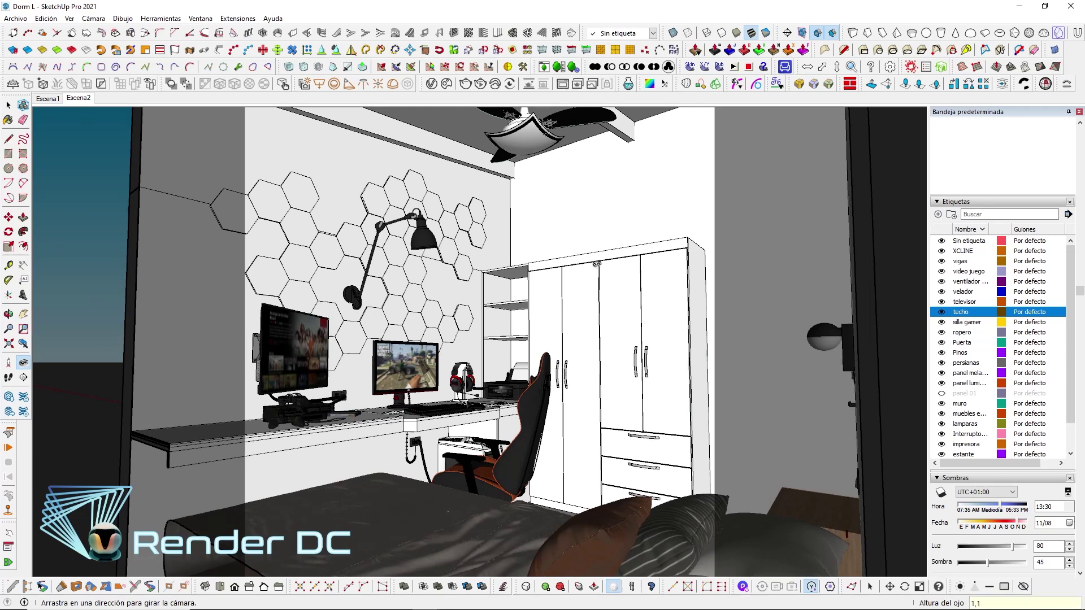
key("Return")
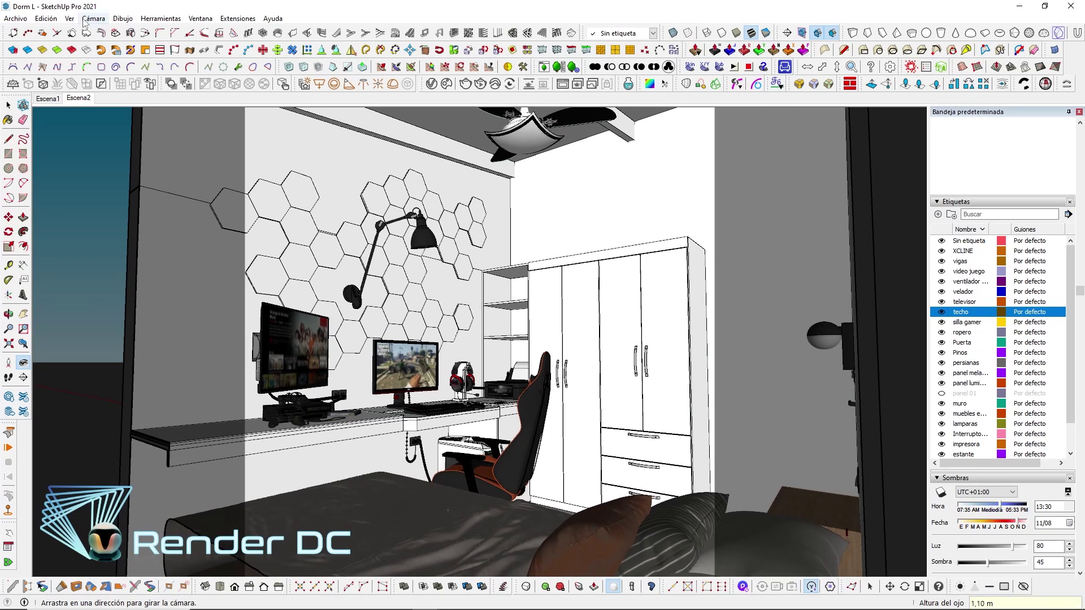
Switch the camera to Two-Point Perspective and shift the view down and right
left_click(94, 18)
left_click(121, 102)
left_click_drag(609, 181, 598, 260)
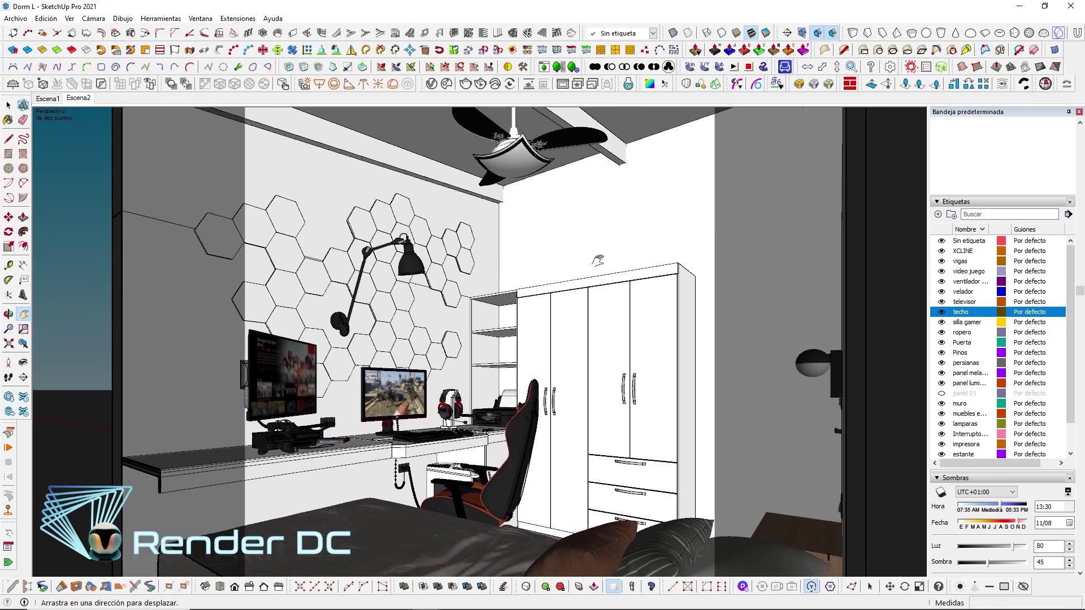
left_click_drag(597, 261, 616, 261)
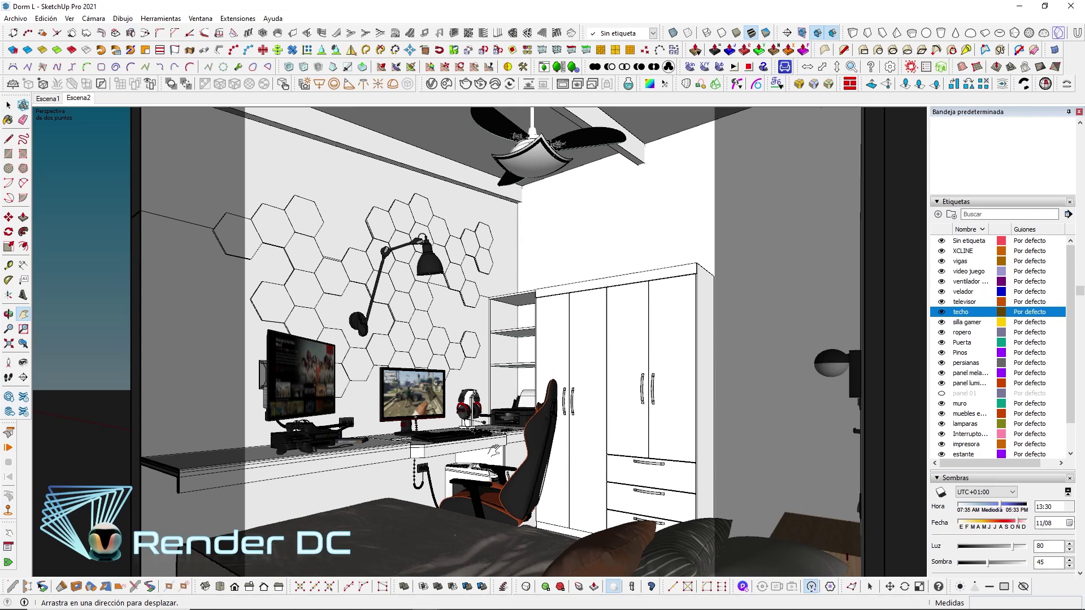
Add the current desk-and-wardrobe view as a new scene, Escena3
right_click(84, 105)
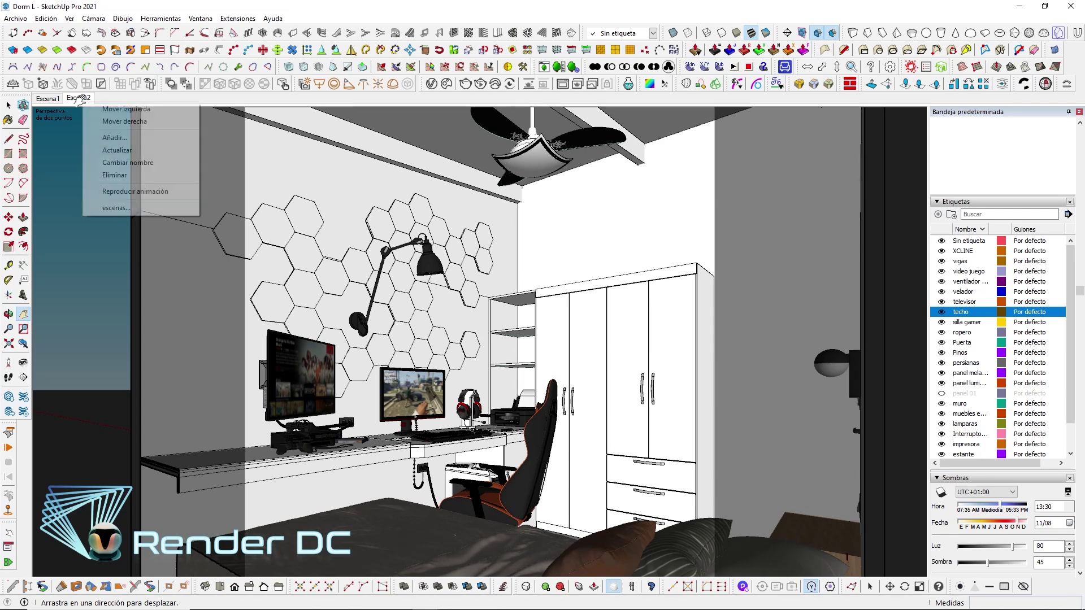
left_click(141, 138)
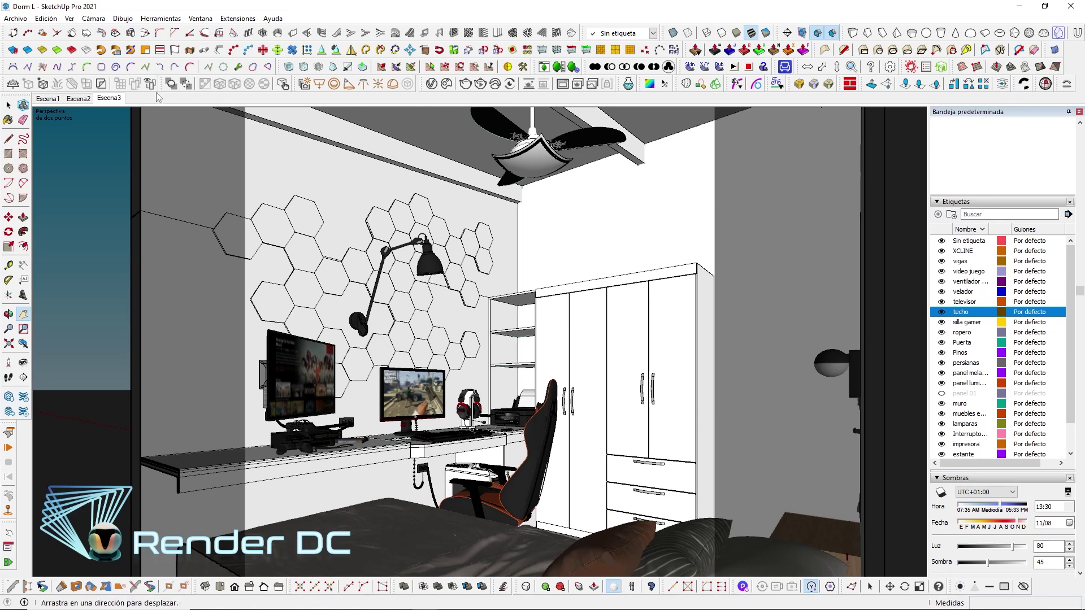
left_click(108, 98)
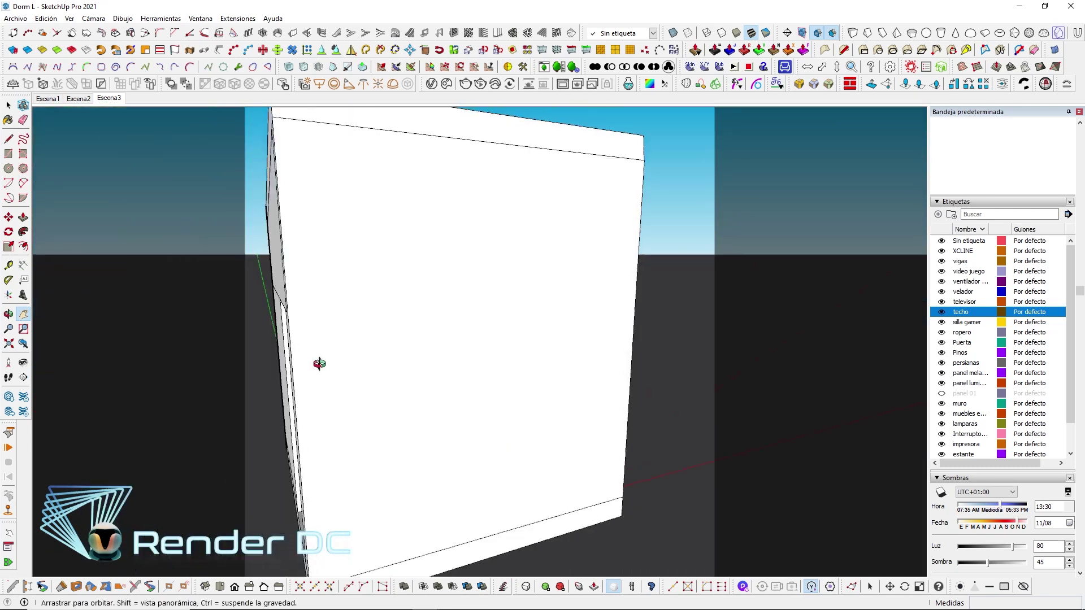
Place a new section plane on the room wall, keeping its default name
left_click(23, 378)
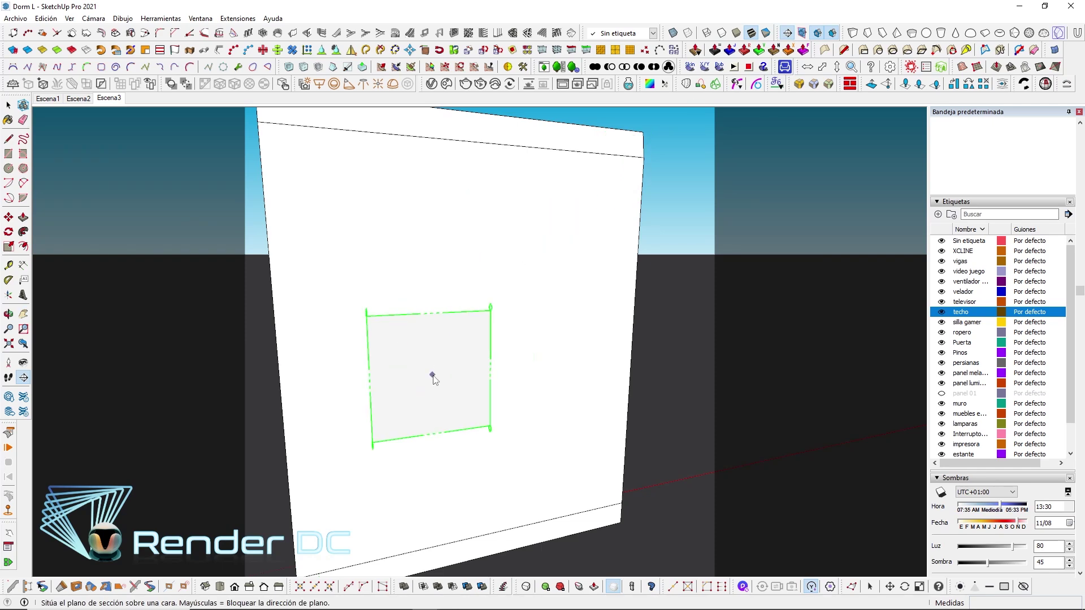
left_click(432, 378)
left_click(616, 346)
mouse_move(615, 347)
middle_mouse_down()
mouse_move(703, 454)
mouse_move(687, 437)
middle_mouse_up()
Move the new section plane about 0.66 m into the room, deselect it, and hide section planes
key("space")
left_click(683, 425)
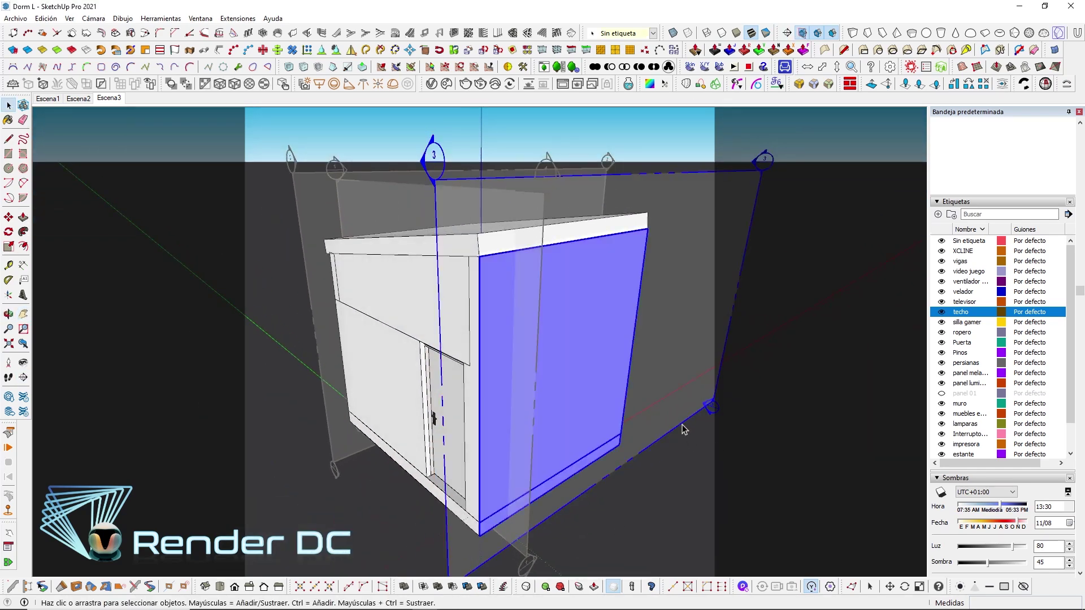
key("m")
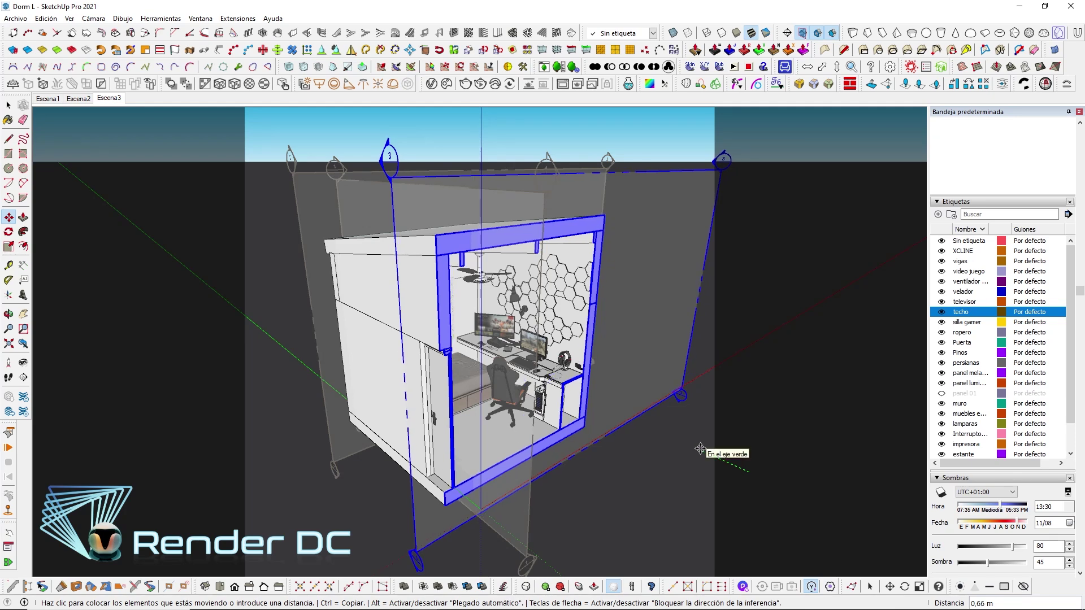
key("Return")
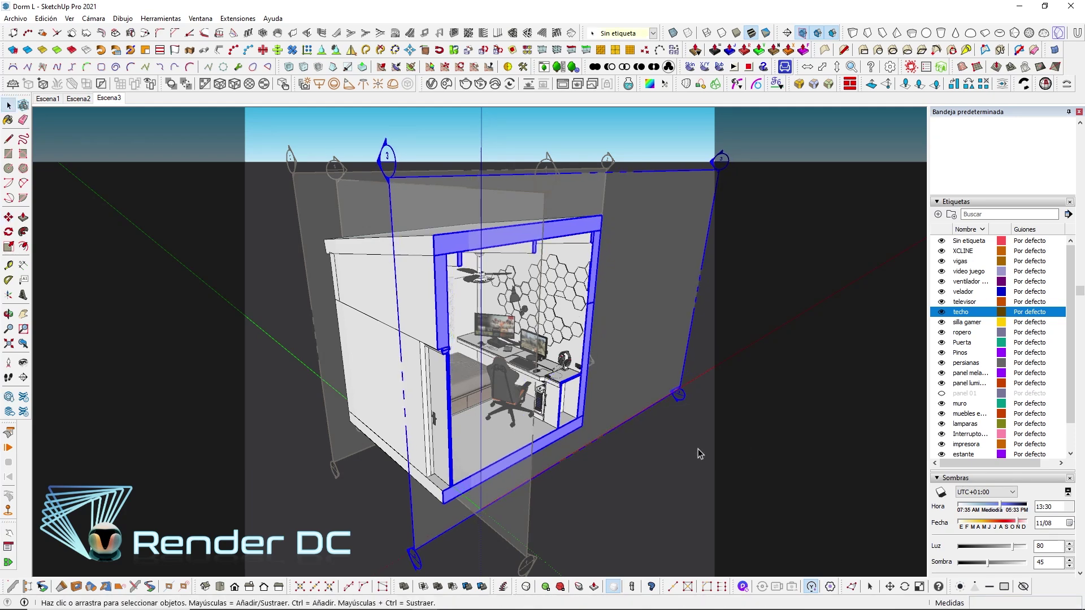
key("space")
left_click(658, 528)
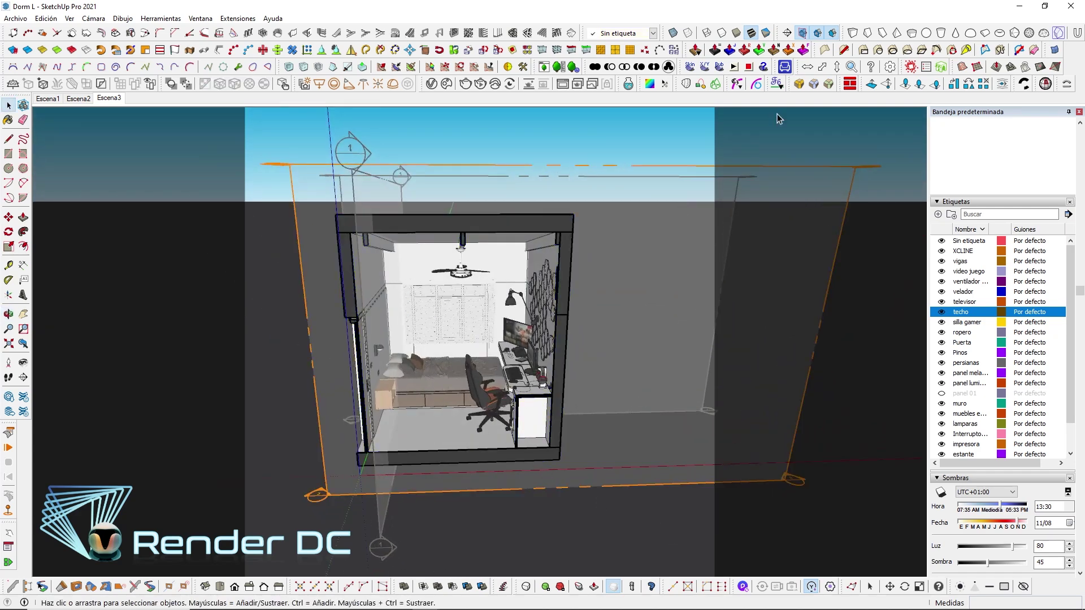
left_click(802, 33)
Orbit and zoom into the bedroom interior to an eye-level view
middle_click_drag(413, 339, 413, 294)
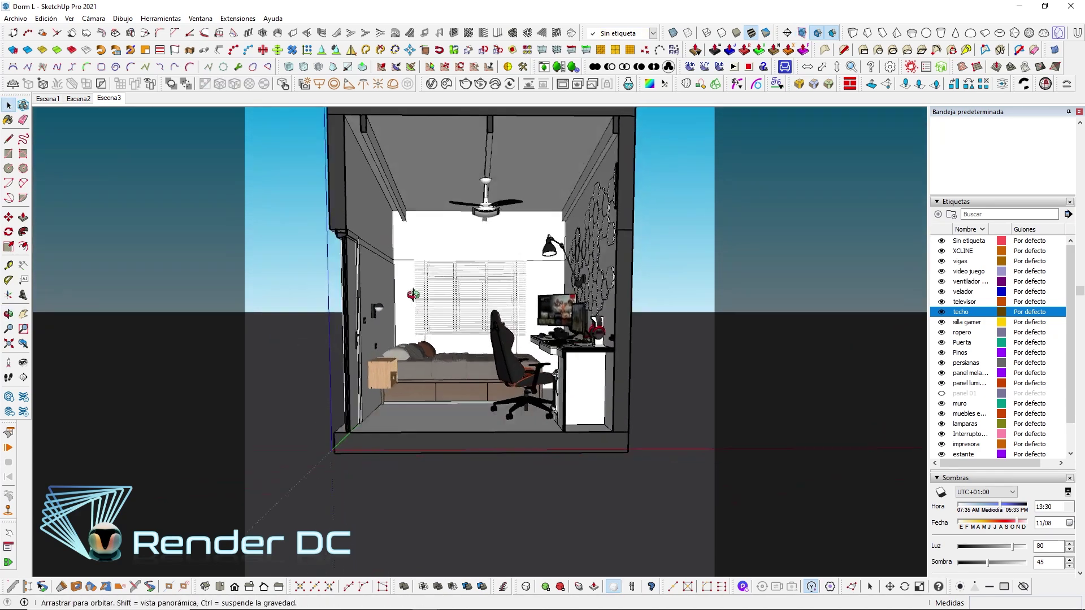
scroll(509, 249, "up", 1)
scroll(509, 246, "up", 1)
scroll(518, 266, "up", 1)
scroll(560, 290, "up", 2)
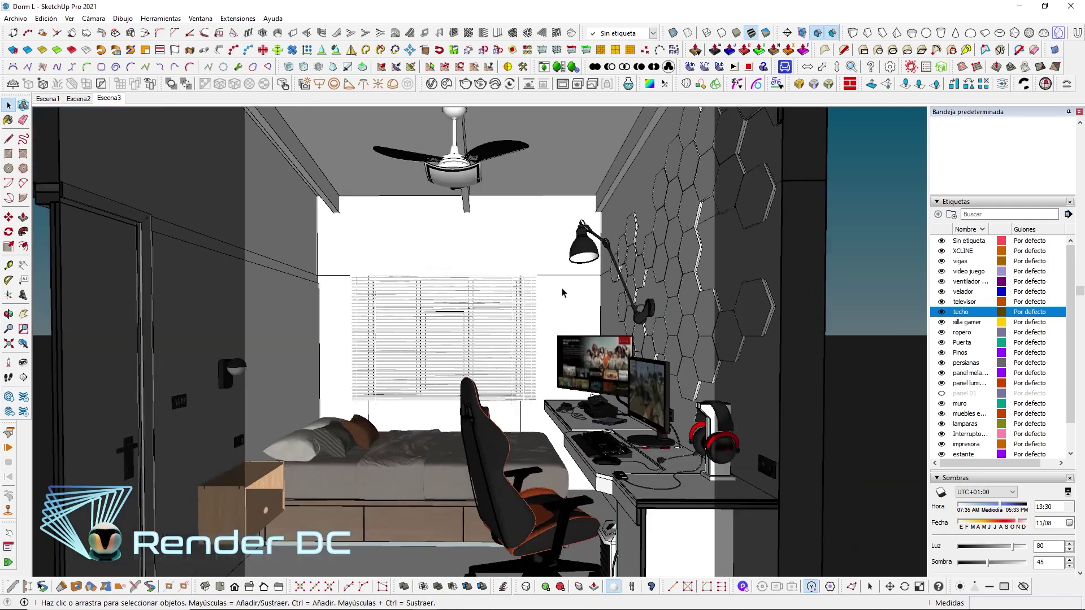
mouse_move(562, 292)
middle_mouse_down()
mouse_move(617, 301)
mouse_move(435, 360)
mouse_move(376, 315)
middle_mouse_up()
scroll(435, 360, "up", 2)
scroll(435, 360, "up", 1)
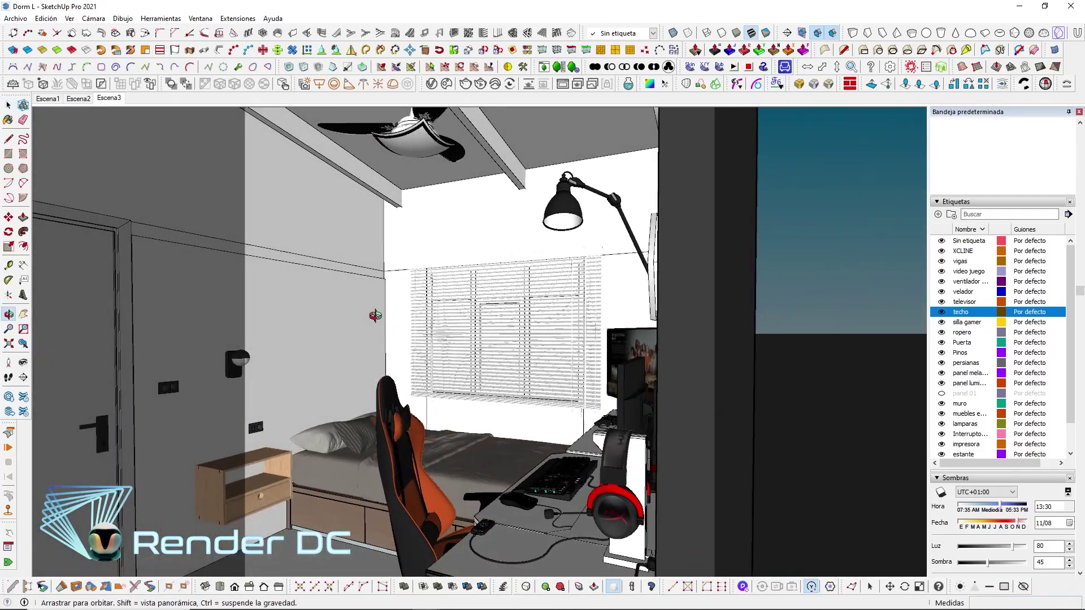
Look around toward the window and desk, setting eye height to 1,10 then 1,30 m
left_click(24, 362)
mouse_move(237, 369)
left_mouse_down()
mouse_move(427, 344)
mouse_move(536, 344)
left_mouse_up()
type("1,")
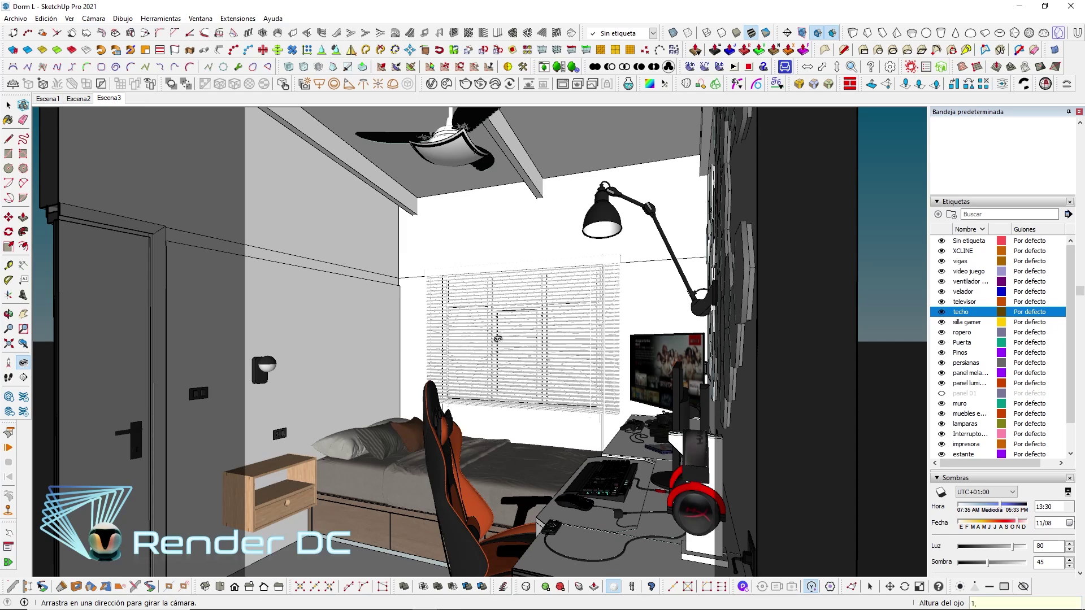
type("10")
key("Return")
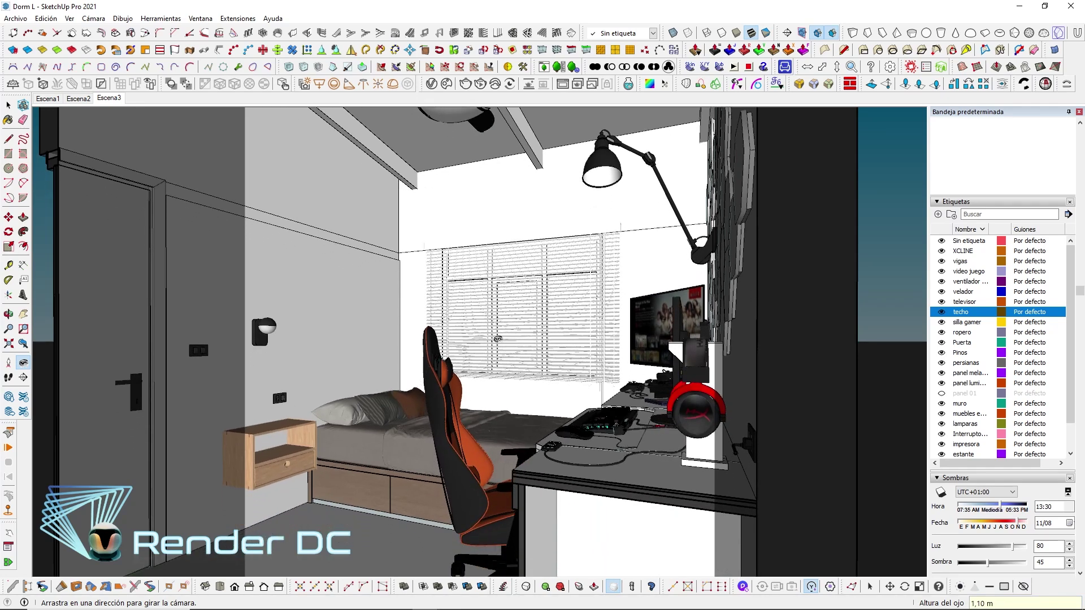
type("30")
key("Return")
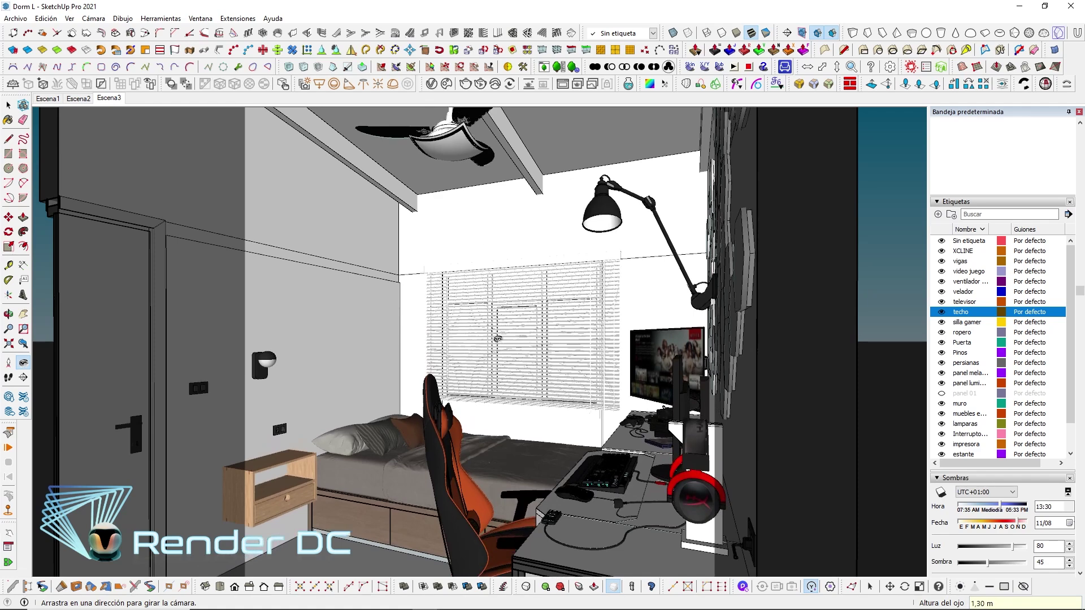
Check the V-Ray render settings and close the Asset Editor
left_click(432, 84)
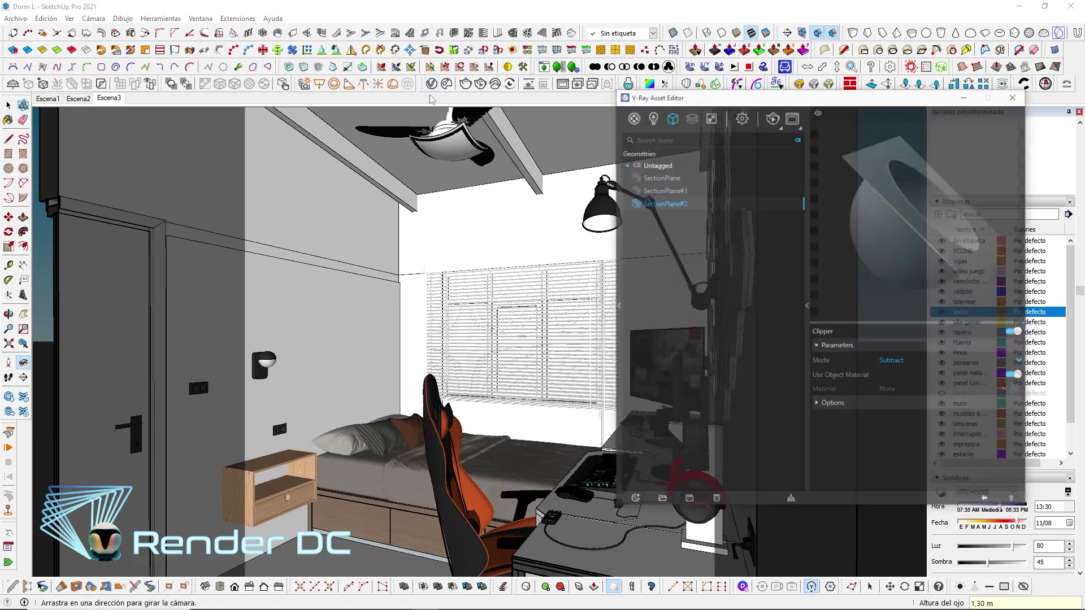
left_click(761, 89)
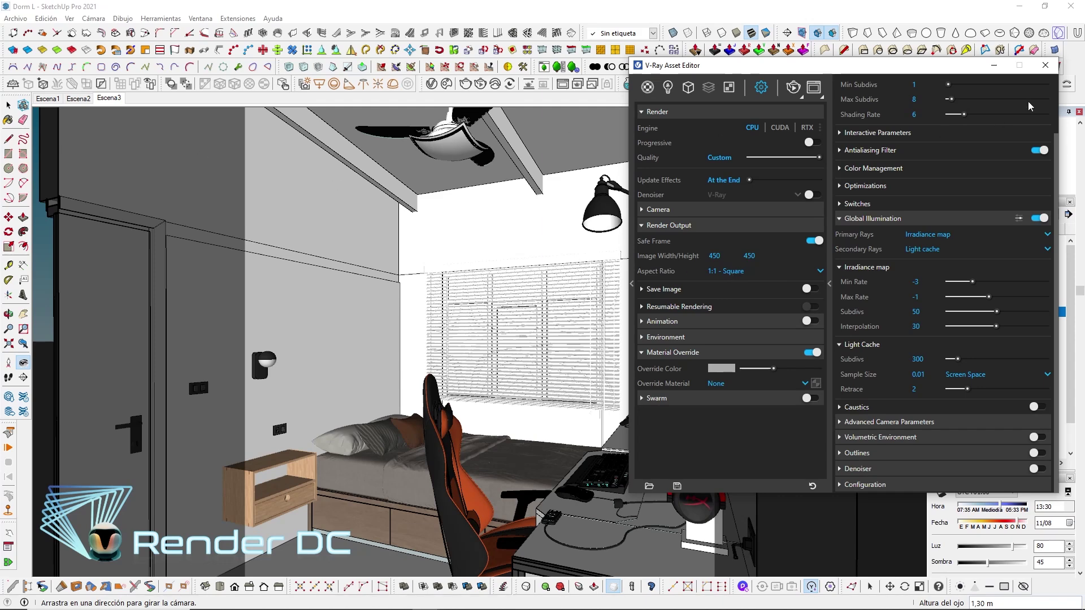
left_click(1045, 65)
Rename scenes Escena3 and Escena2 to 'Escena3 1a1' and 'Escena2 1a1'
right_click(108, 99)
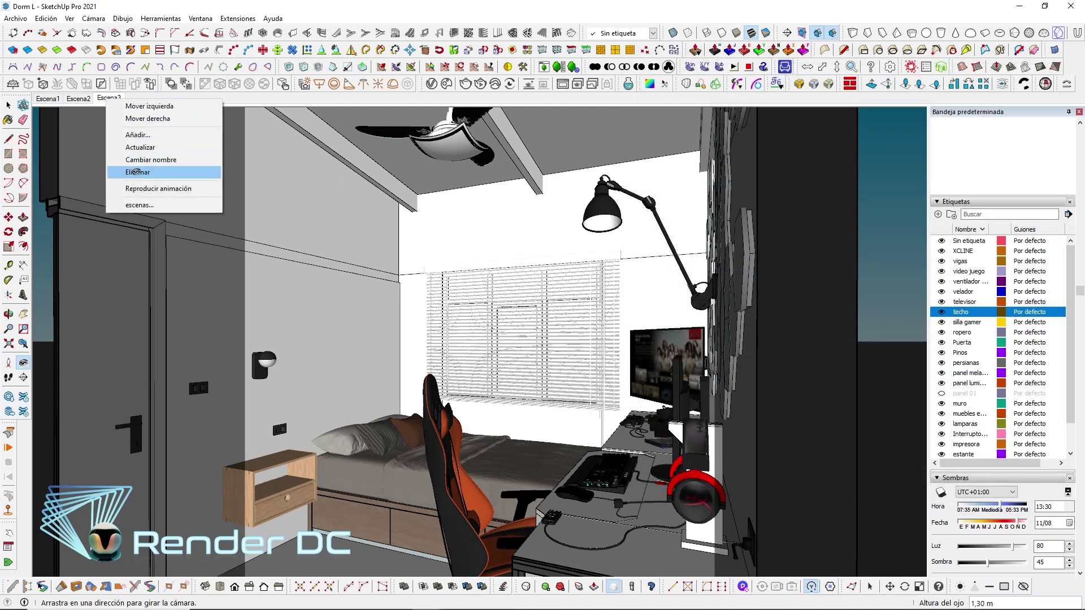
left_click(166, 161)
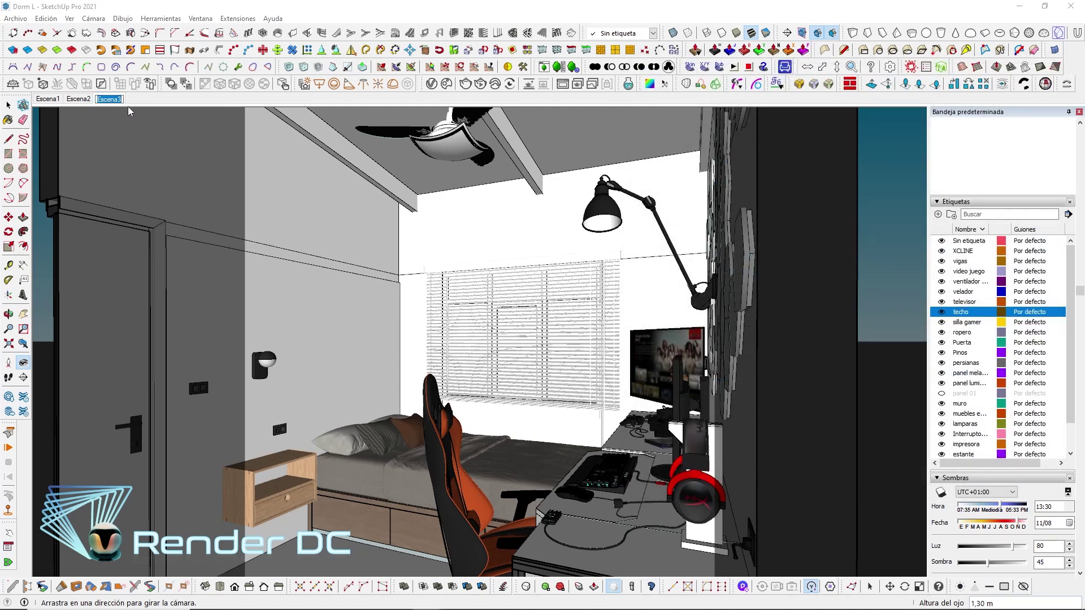
key("Return")
type("1a1")
key("Return")
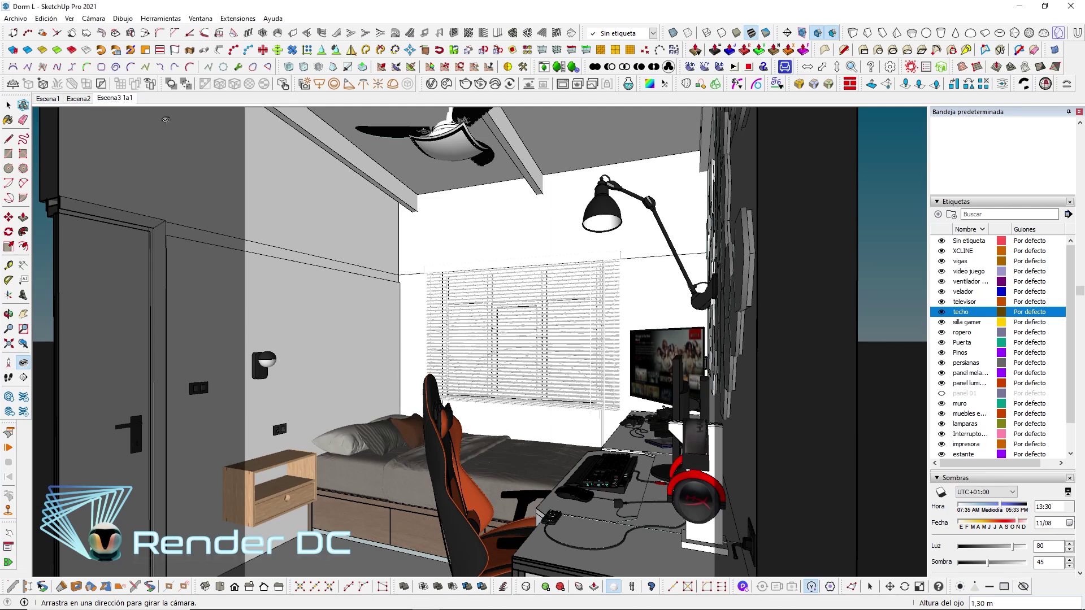
left_click(84, 104)
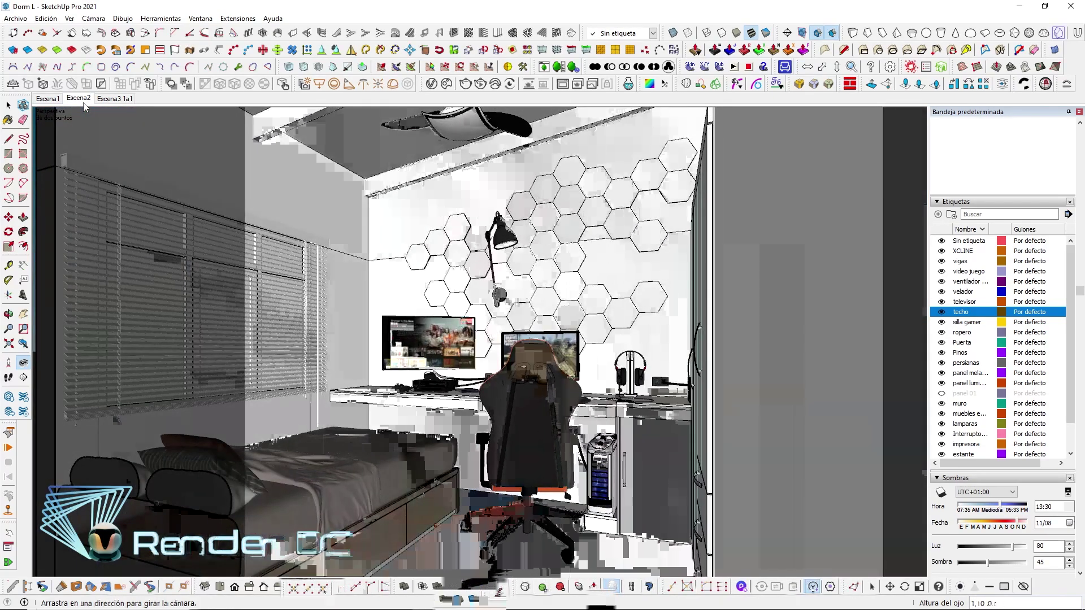
right_click(79, 99)
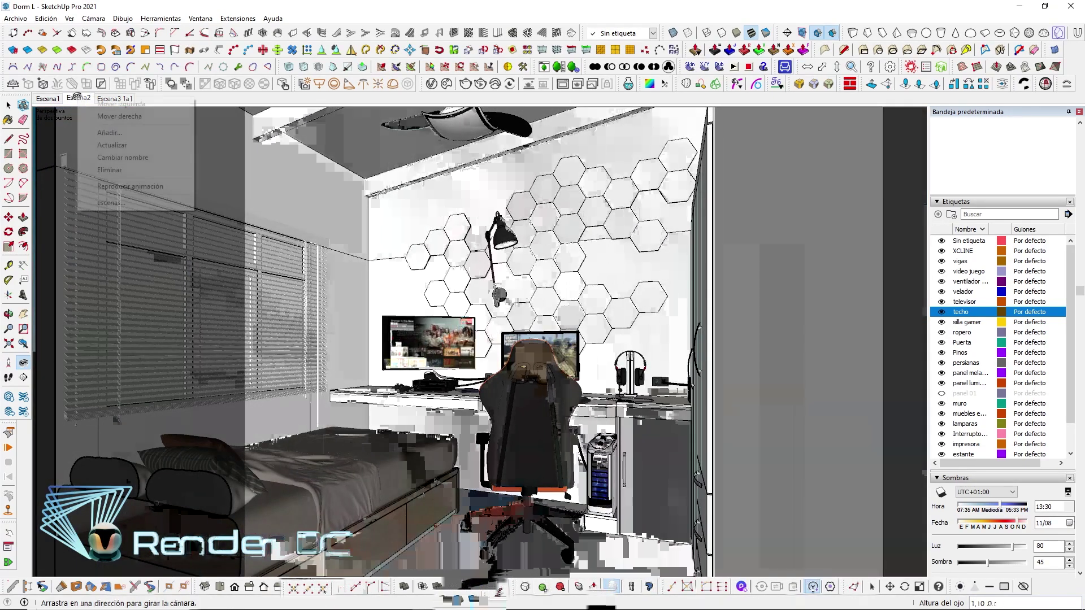
left_click(152, 158)
type("1a1")
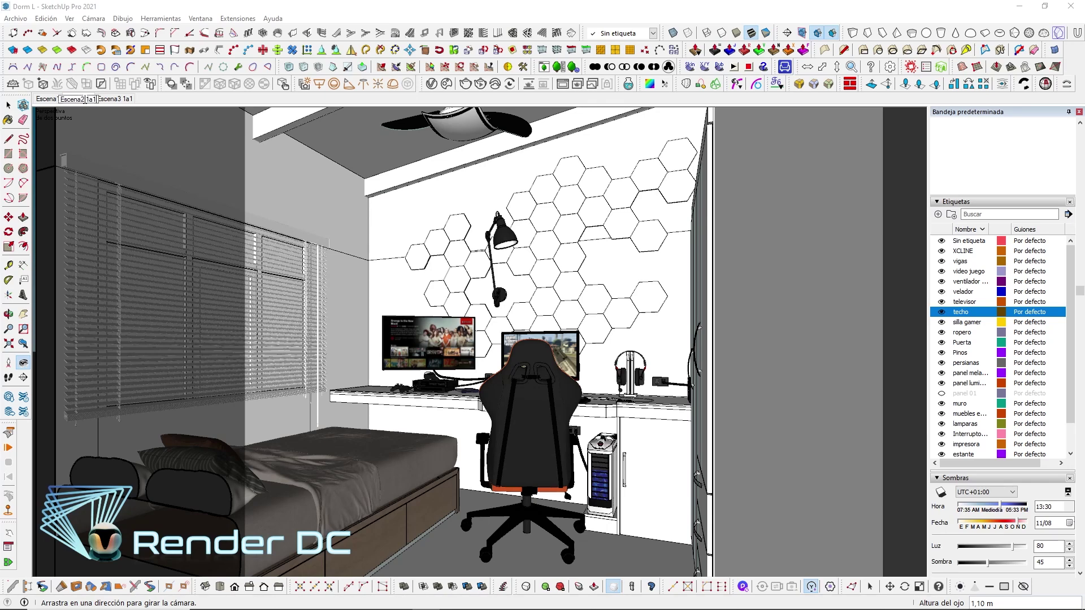
key("Return")
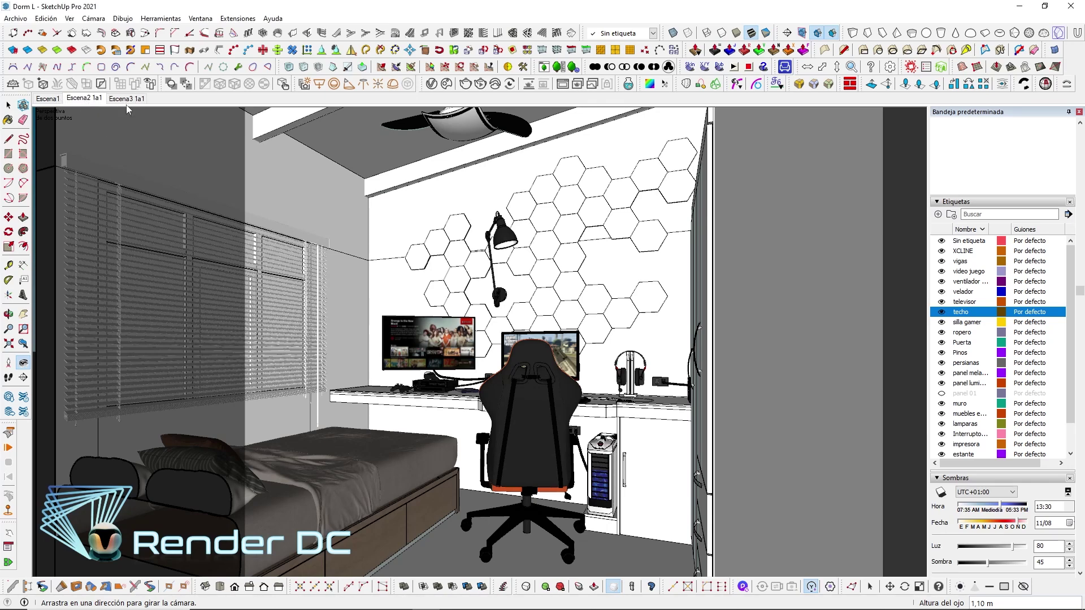
left_click(128, 101)
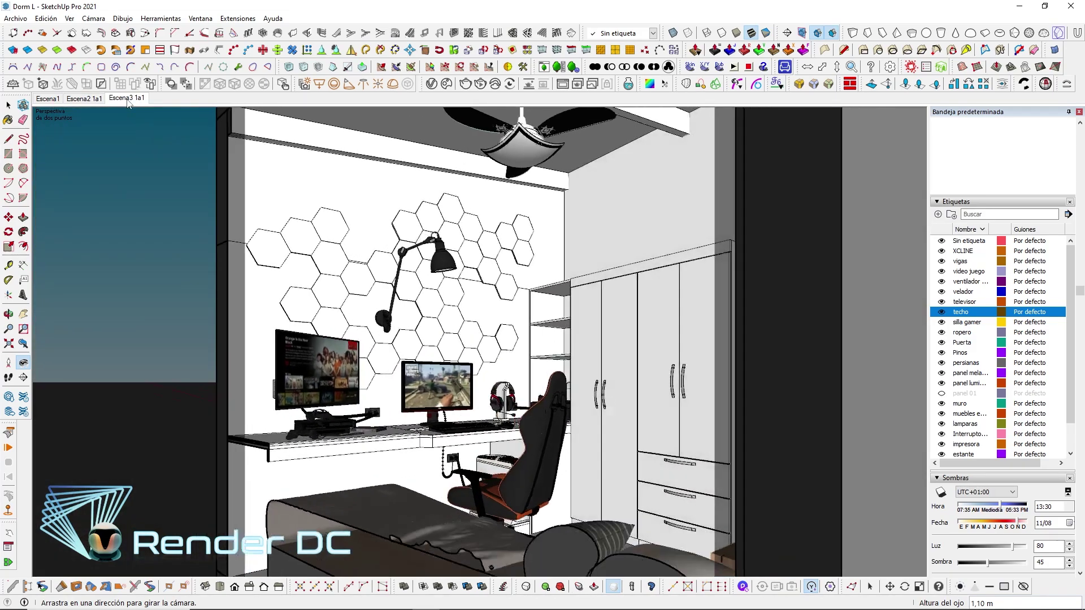
In scene Escena1, show section planes and delete the old section plane
key("f")
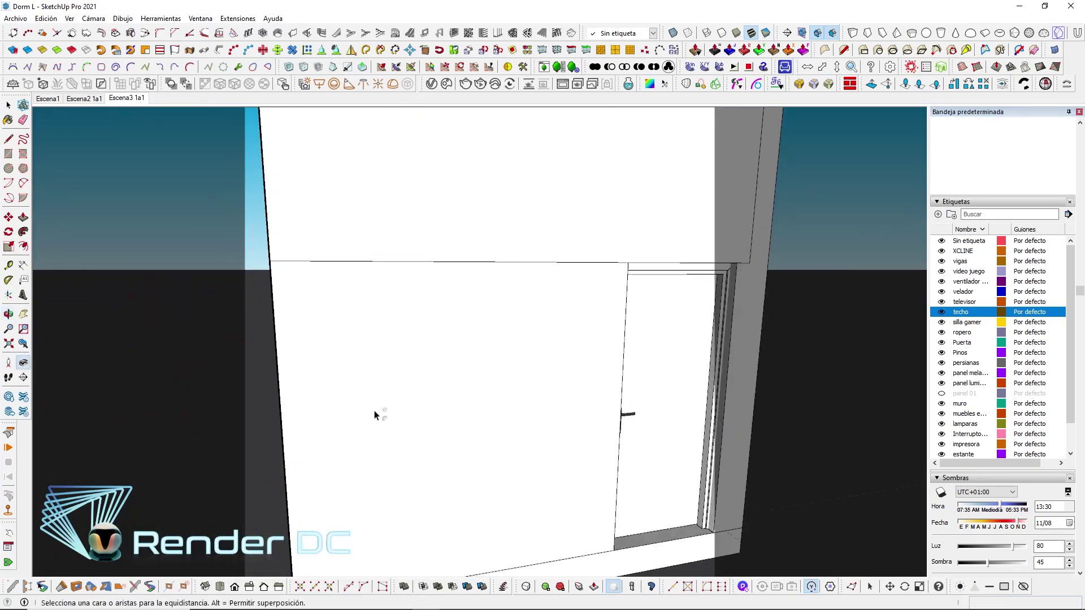
scroll(516, 394, "down", 10)
middle_click_drag(433, 399, 600, 442)
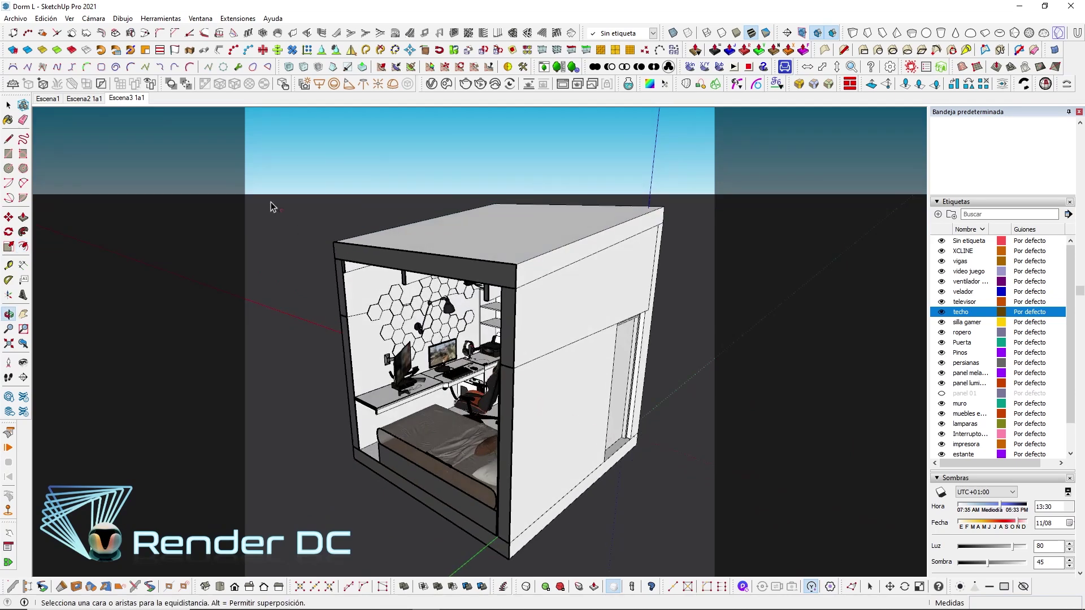
left_click(46, 100)
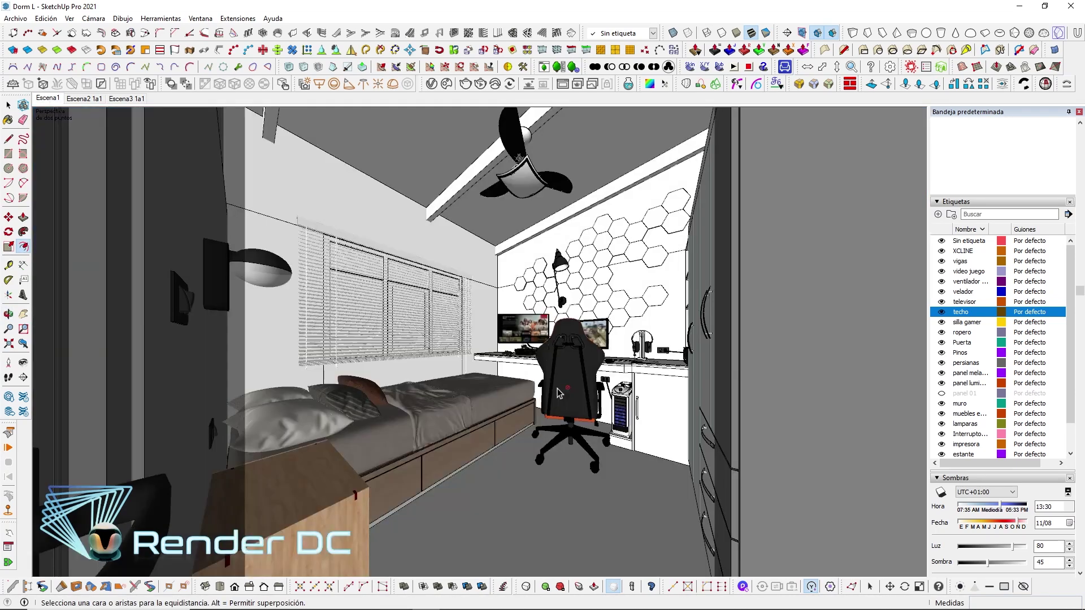
key("space")
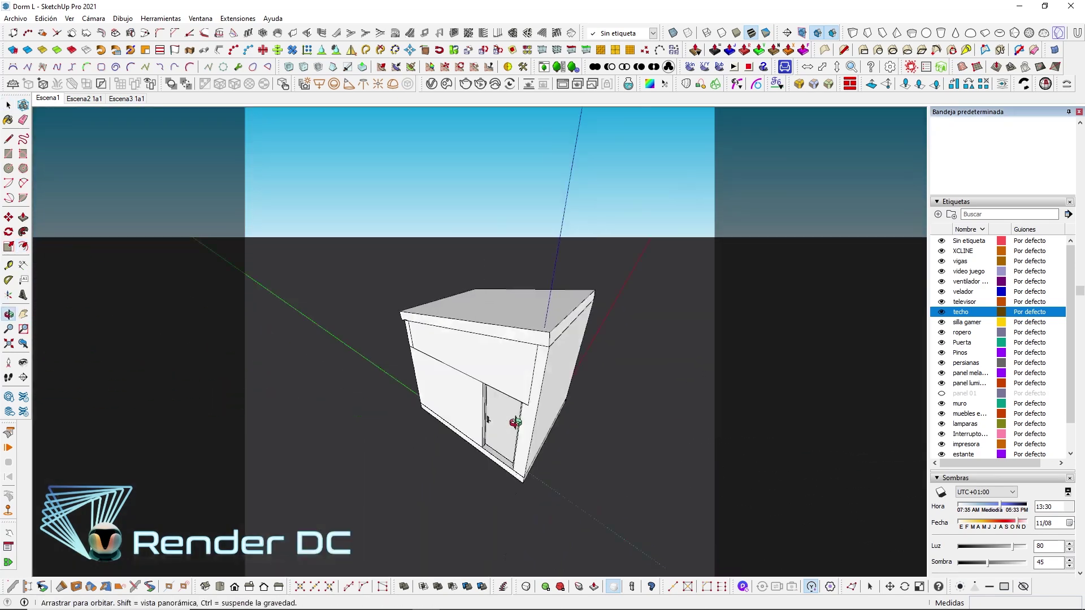
left_click(803, 33)
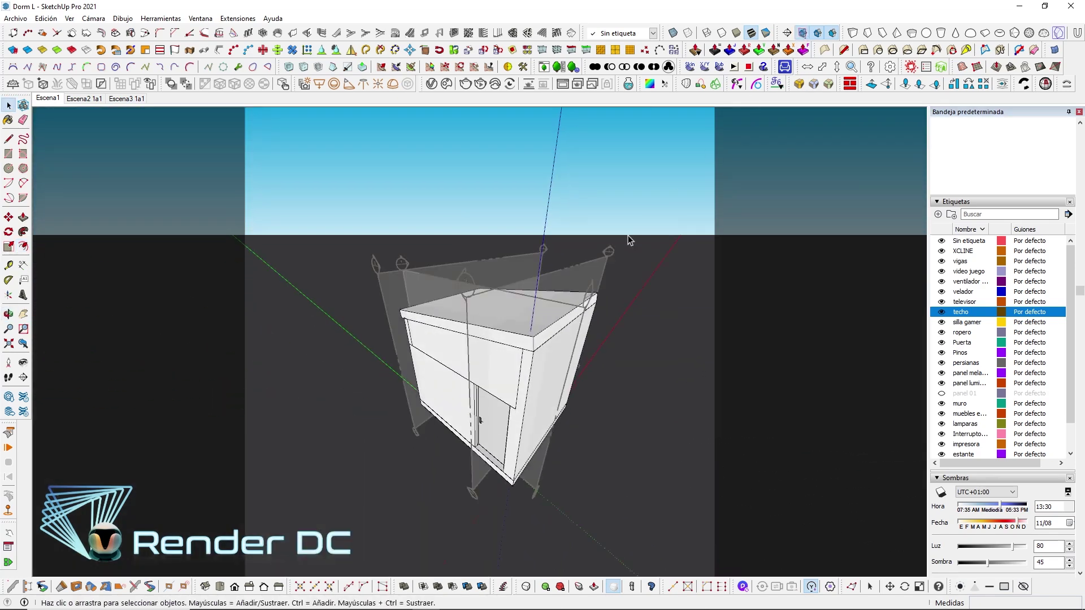
left_click(604, 270)
middle_click_drag(645, 323, 650, 322)
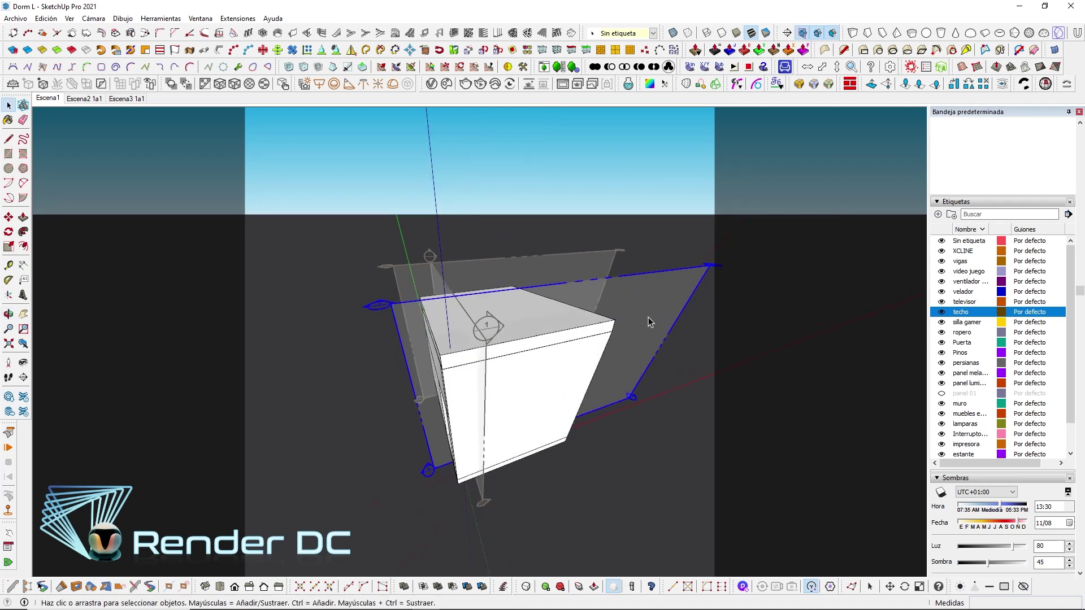
key("Delete")
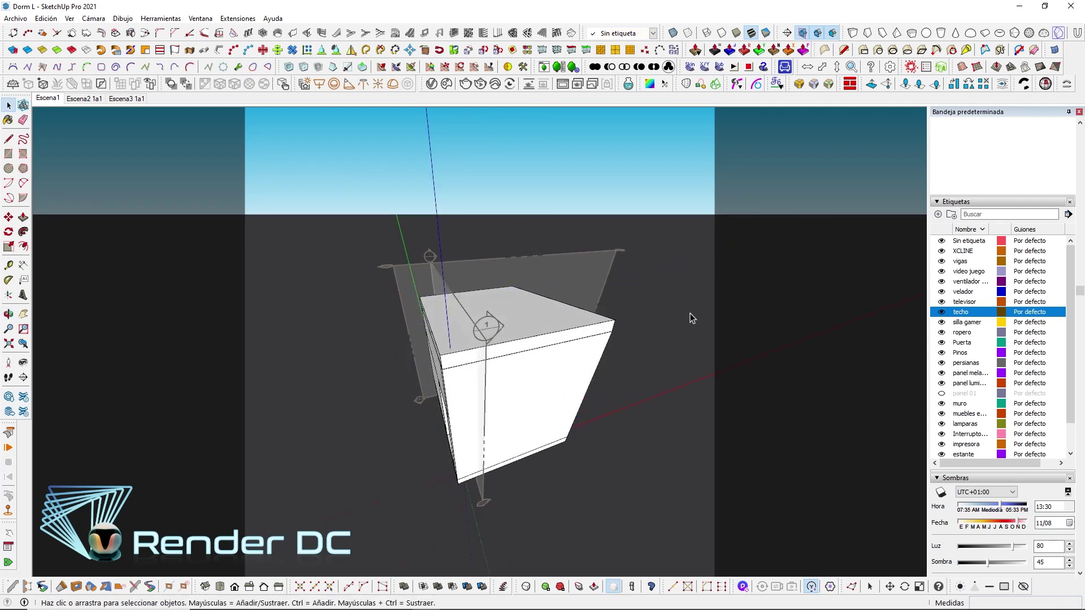
Add a section plane on the room's front face and move it 0,22 m inward along green
left_click(786, 33)
left_click(603, 389)
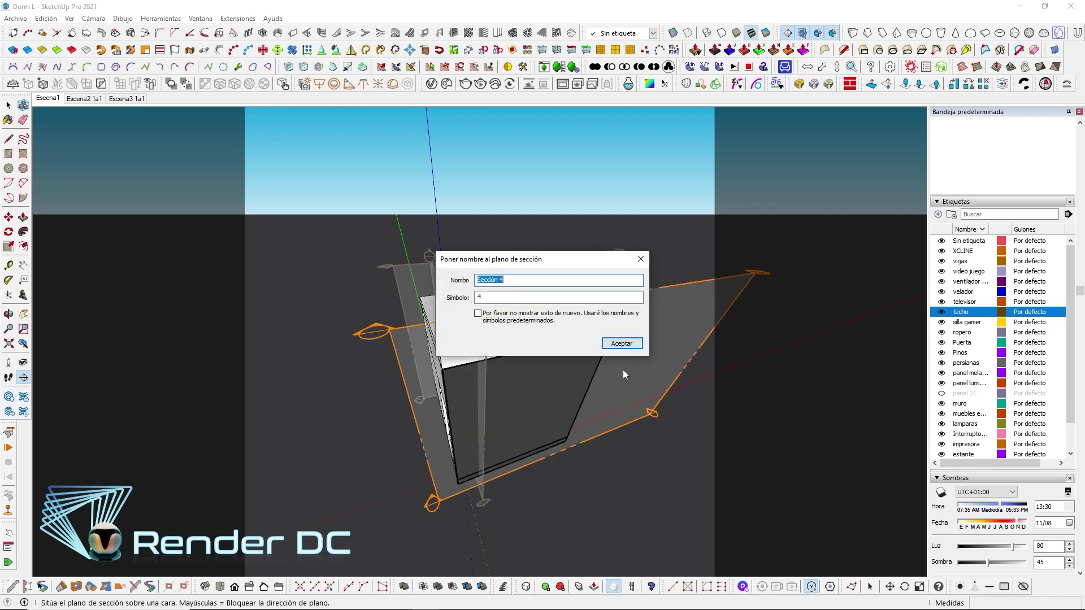
left_click(619, 346)
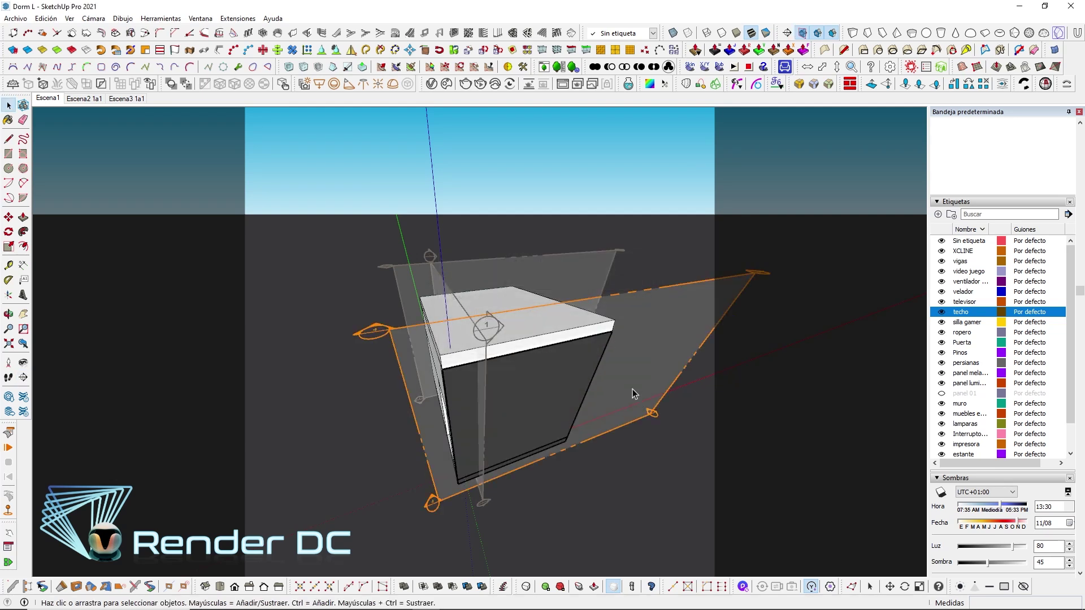
left_click(655, 416)
key("m")
left_click(710, 490)
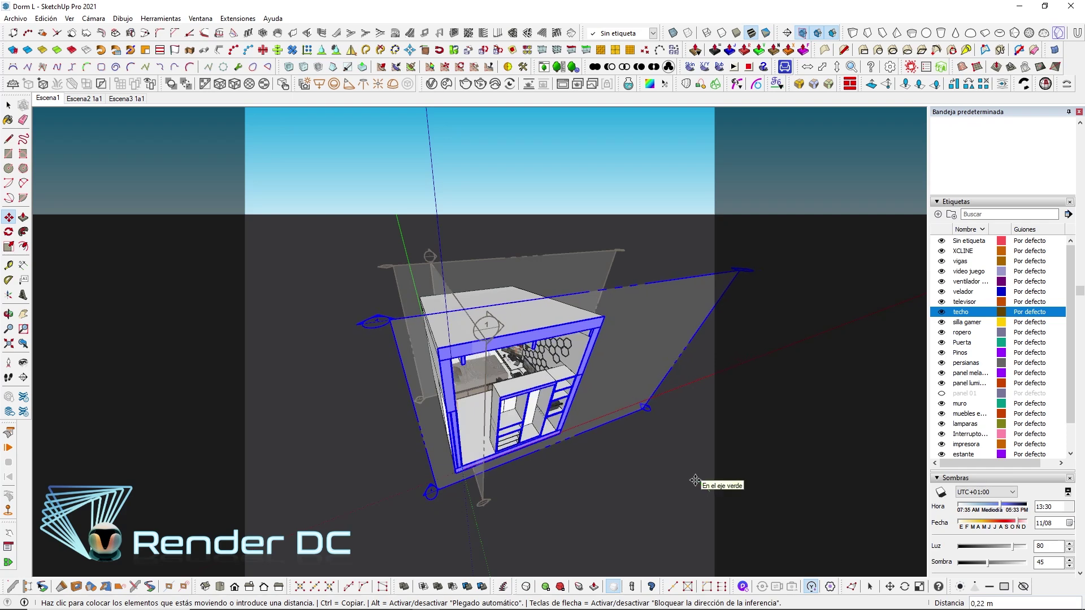
left_click(695, 481)
middle_click_drag(695, 480, 445, 362)
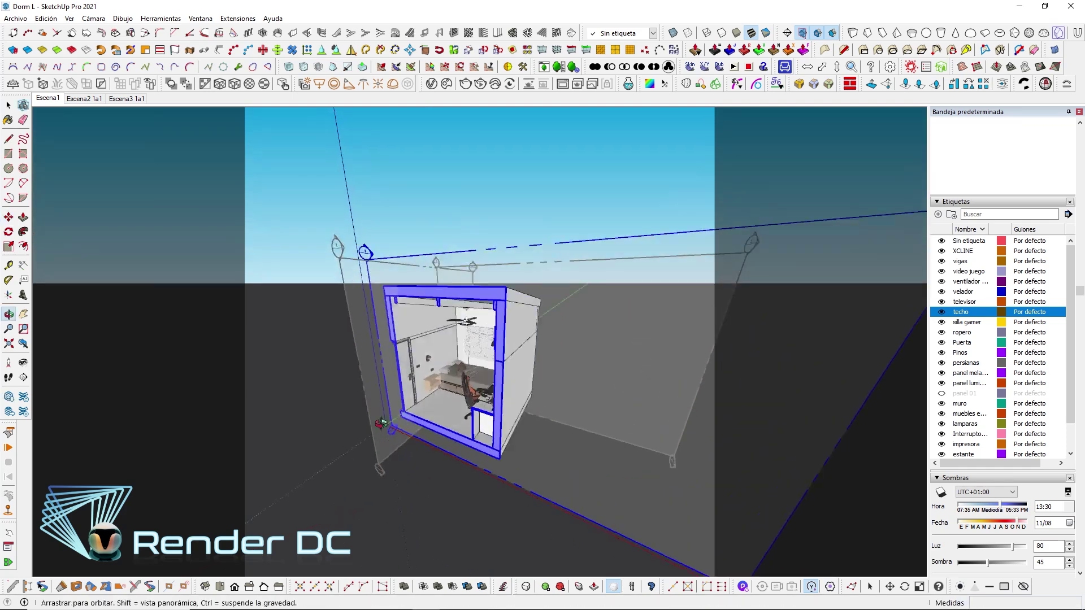
scroll(493, 394, "up", 2)
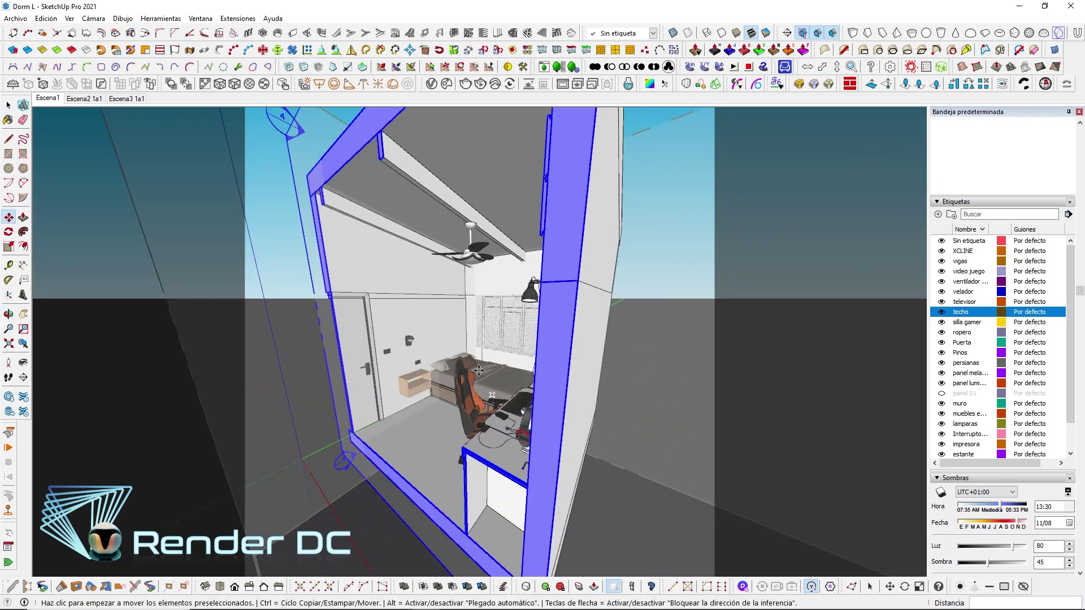
scroll(503, 352, "up", 5)
key("space")
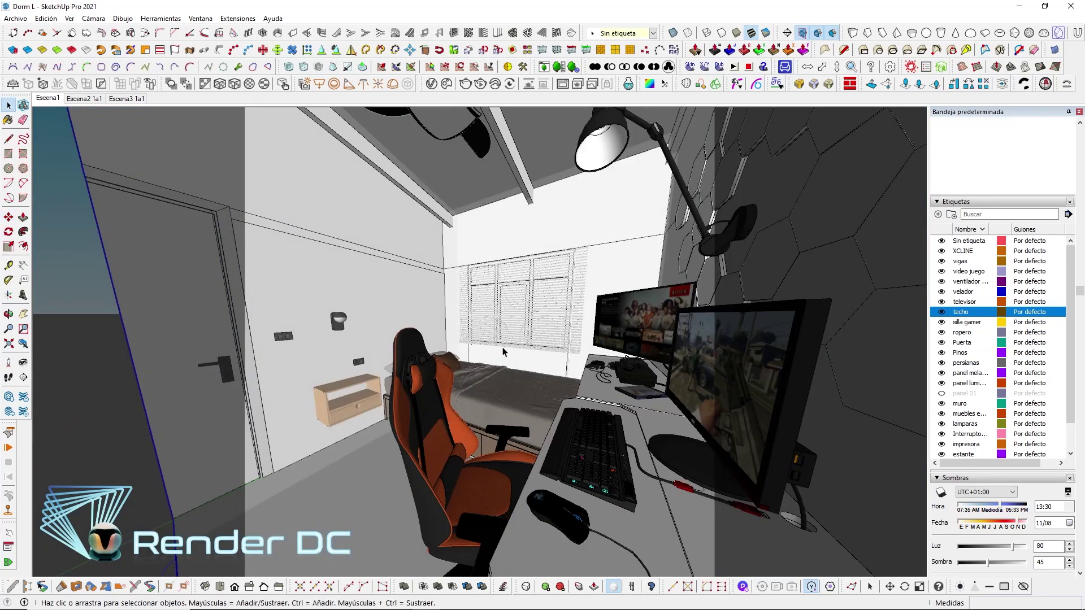
Zoom and orbit the camera closer on the bed, window and desk
key("z")
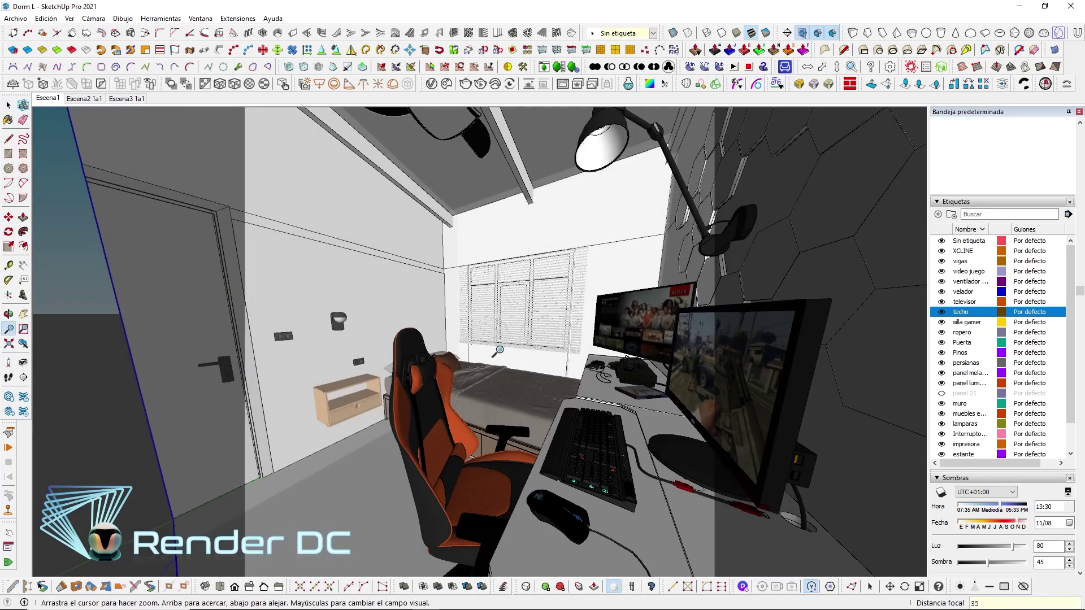
scroll(497, 351, "up", 3)
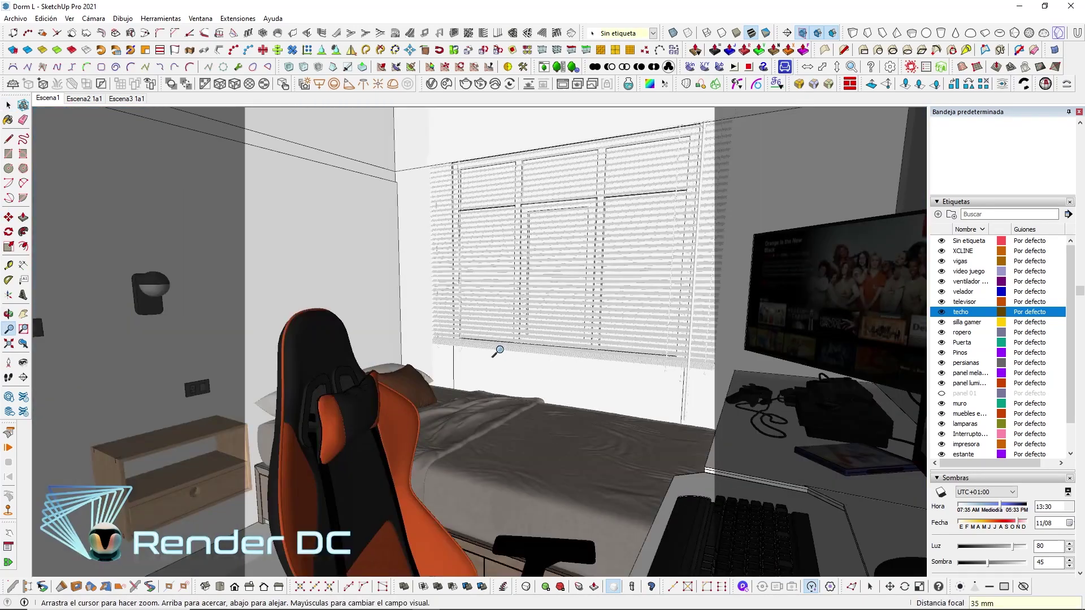
scroll(497, 351, "down", 3)
key("o")
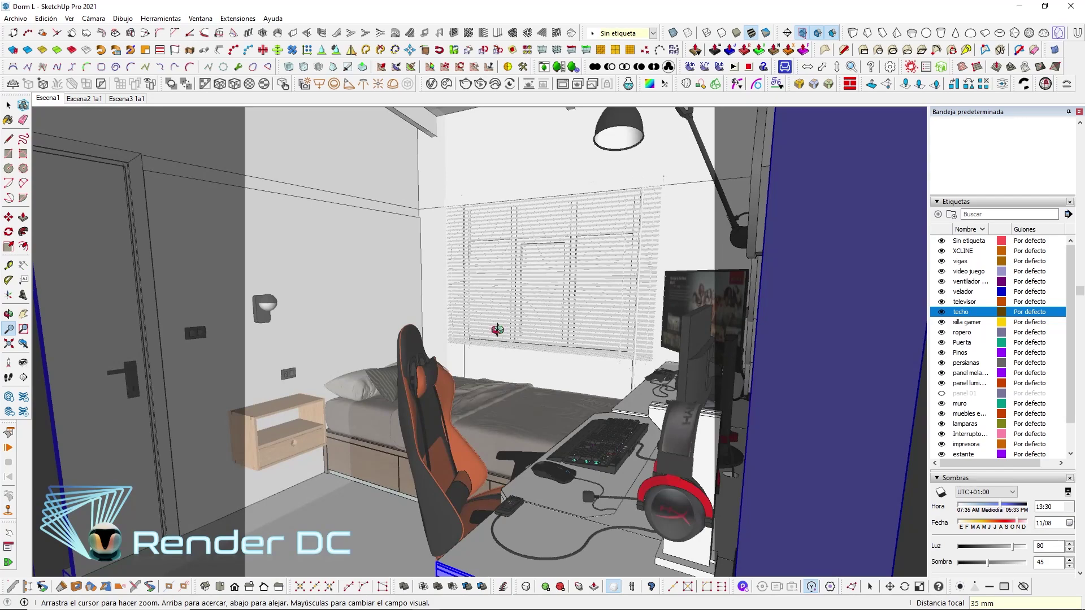
mouse_move(497, 329)
left_mouse_down()
mouse_move(489, 320)
mouse_move(516, 335)
left_mouse_up()
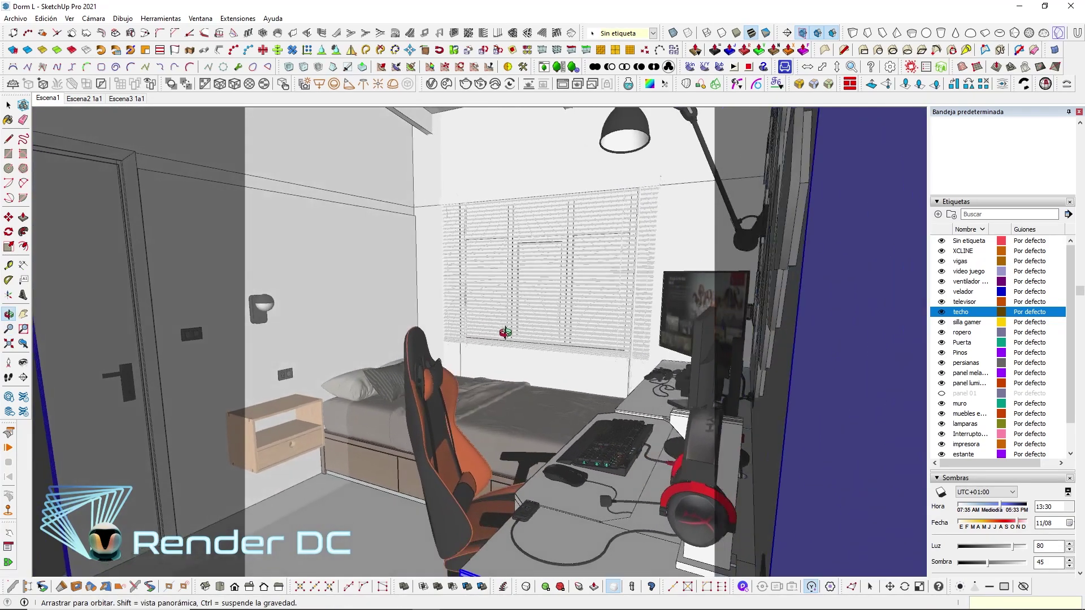
key("z")
middle_click_drag(516, 335, 445, 187)
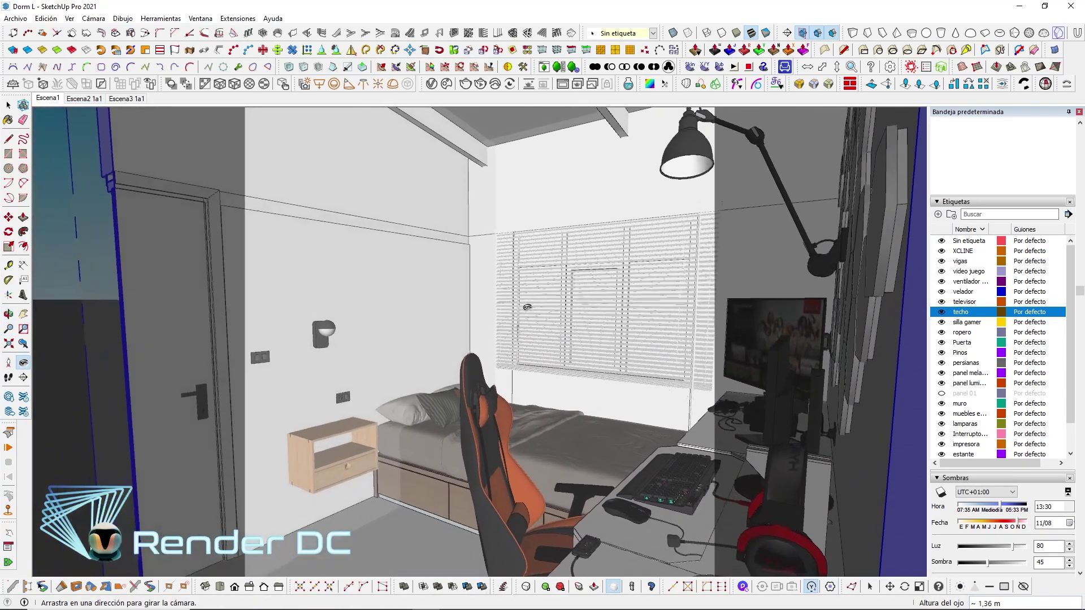
key("l")
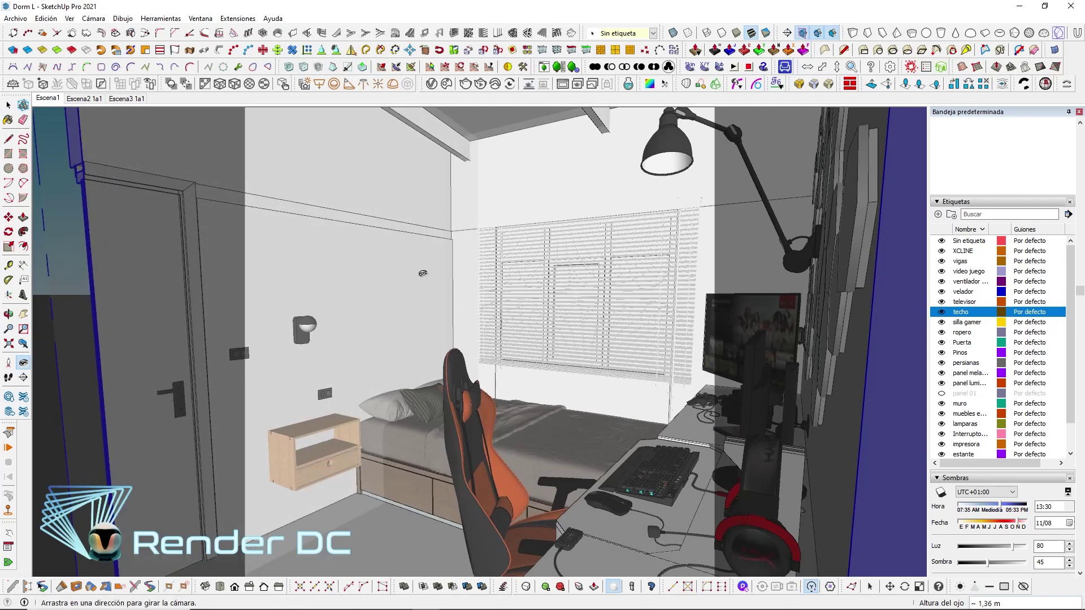
left_click(802, 33)
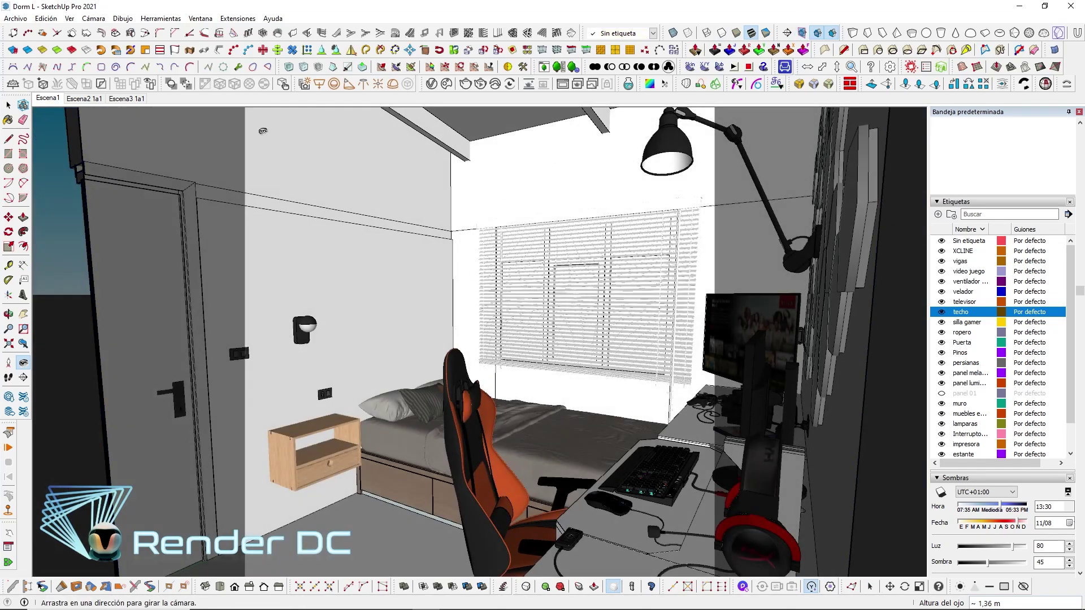
Try 5:4 Landscape, then set V-Ray's aspect ratio to 16:9 Widescreen (800×450)
left_click(431, 83)
left_click(760, 87)
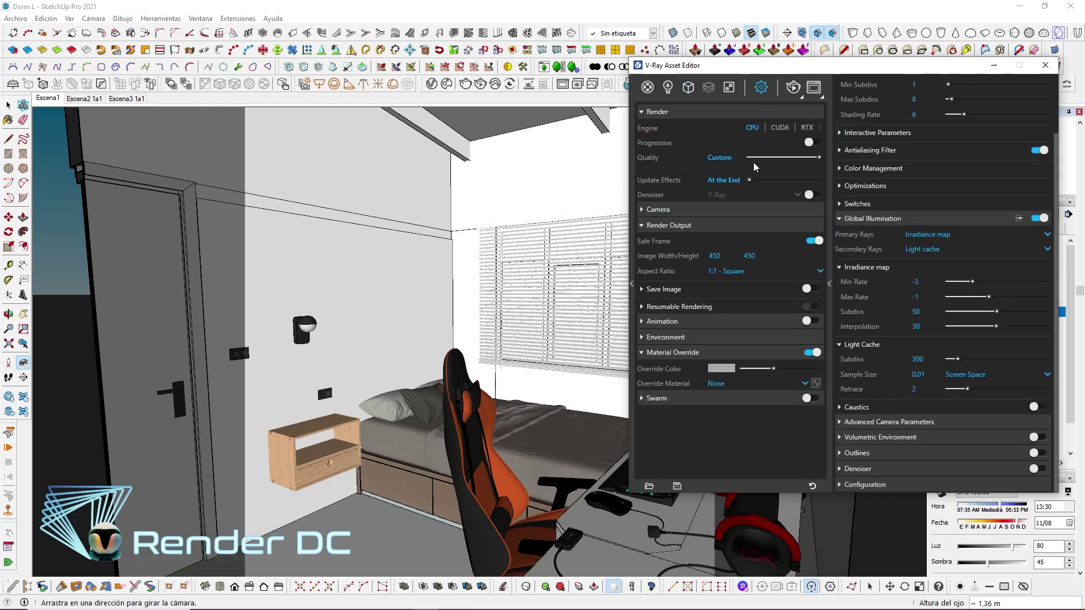
left_click(723, 273)
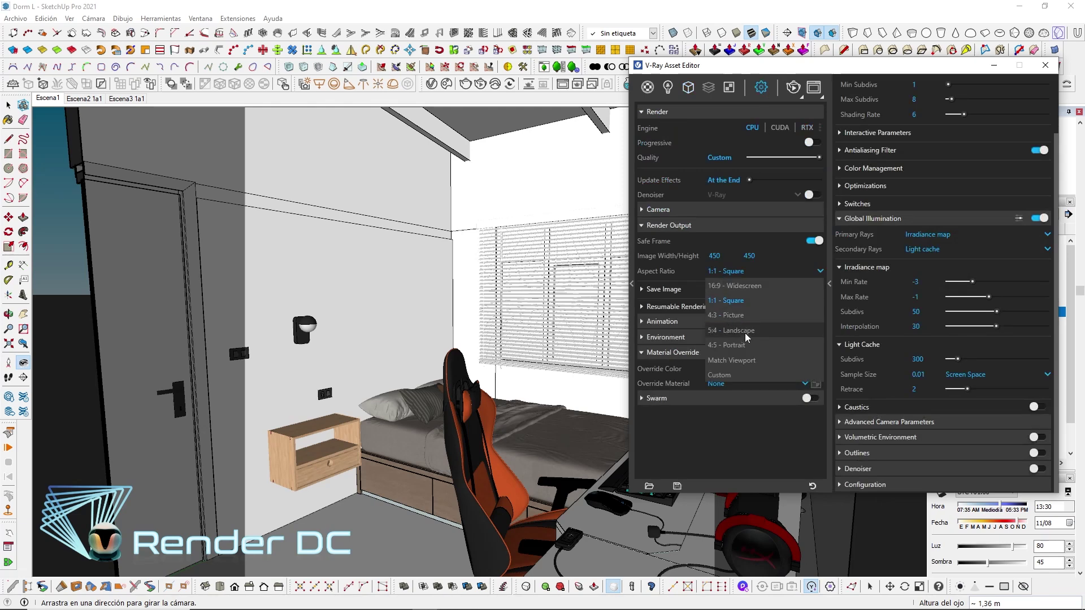
left_click(745, 333)
left_click(721, 273)
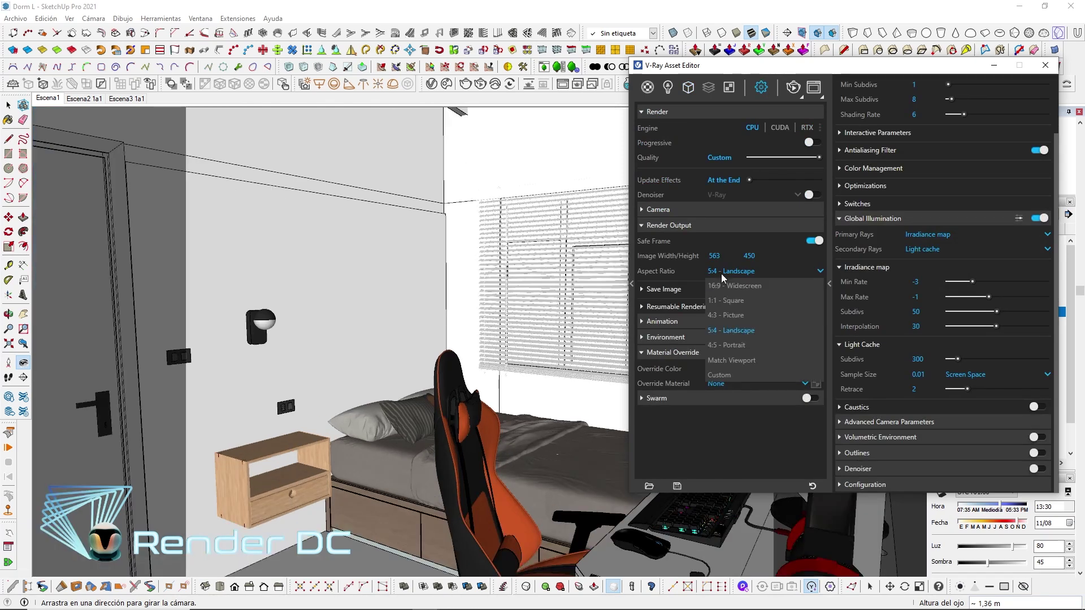
left_click(730, 286)
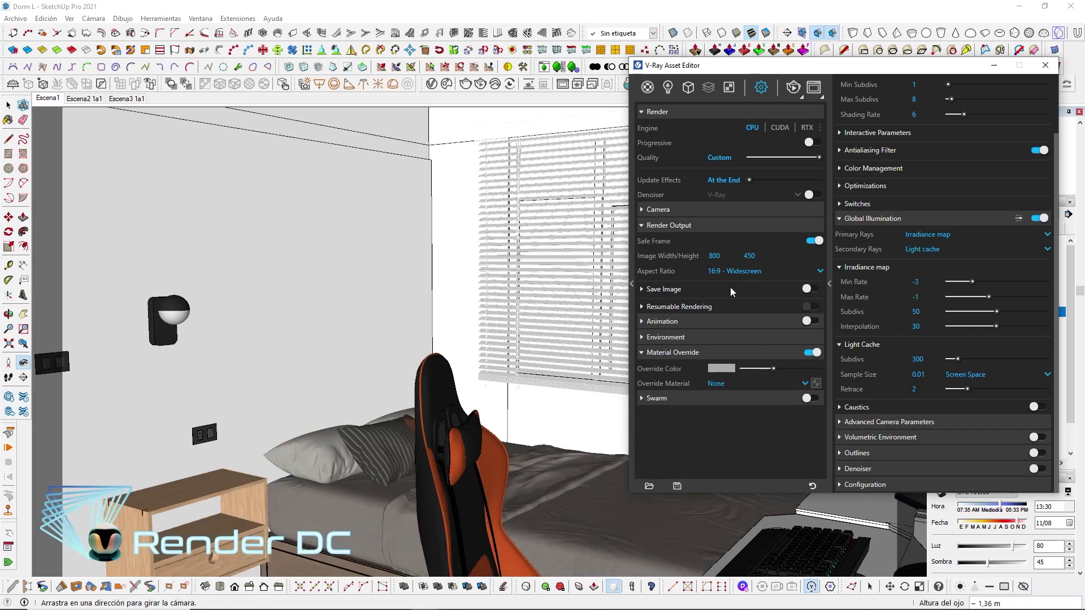
left_click(994, 66)
Orbit and look around to raise the camera to about 2,71 m above the bed and desk
middle_click_drag(727, 271, 701, 309)
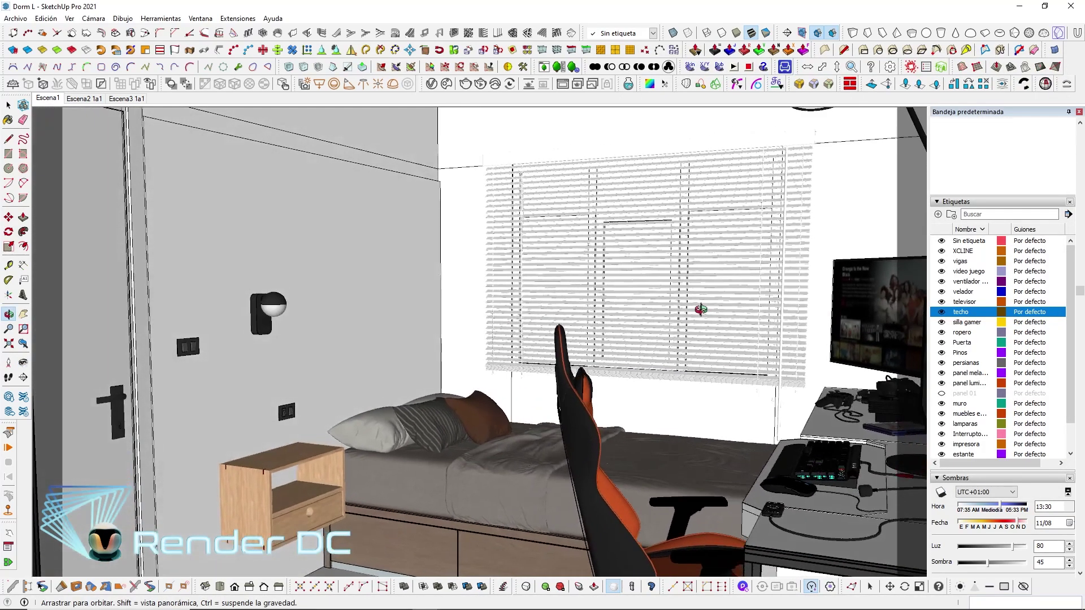
mouse_move(700, 310)
left_mouse_down()
mouse_move(690, 300)
mouse_move(688, 313)
left_mouse_up()
key("shift+l")
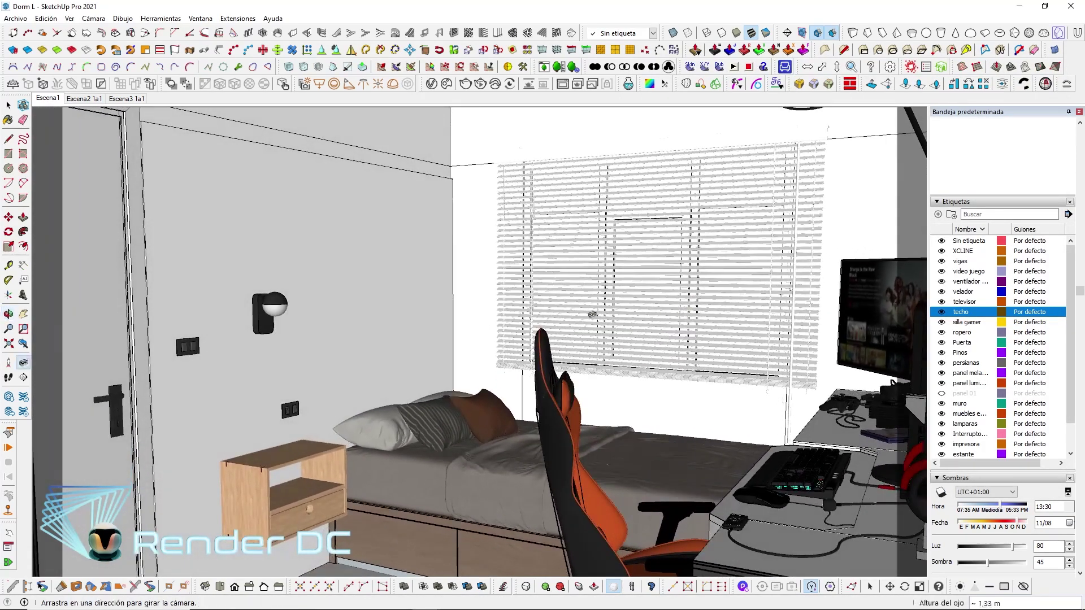
key("o")
mouse_move(592, 314)
left_mouse_down()
mouse_move(595, 323)
mouse_move(572, 323)
left_mouse_up()
key("shift+l")
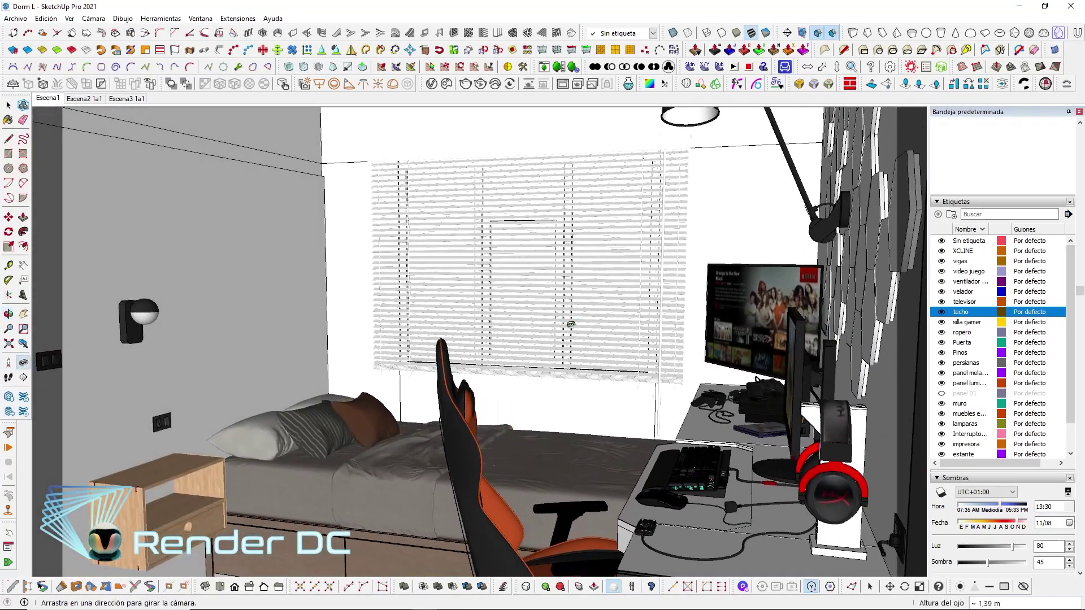
mouse_move(572, 324)
middle_mouse_down()
mouse_move(534, 348)
mouse_move(511, 317)
middle_mouse_up()
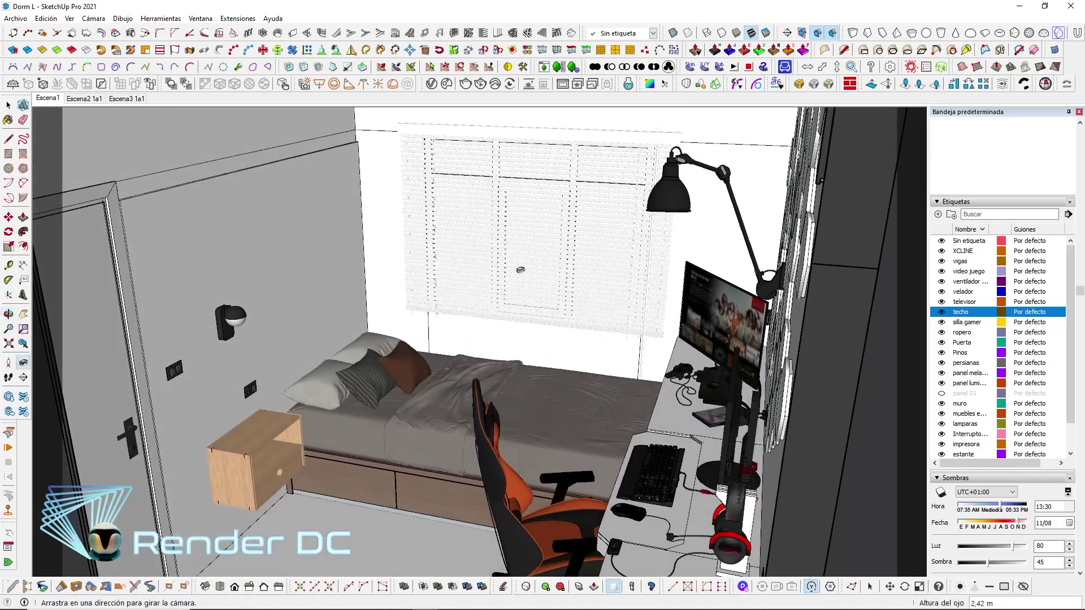
left_click_drag(511, 317, 519, 328)
middle_click_drag(518, 328, 493, 377)
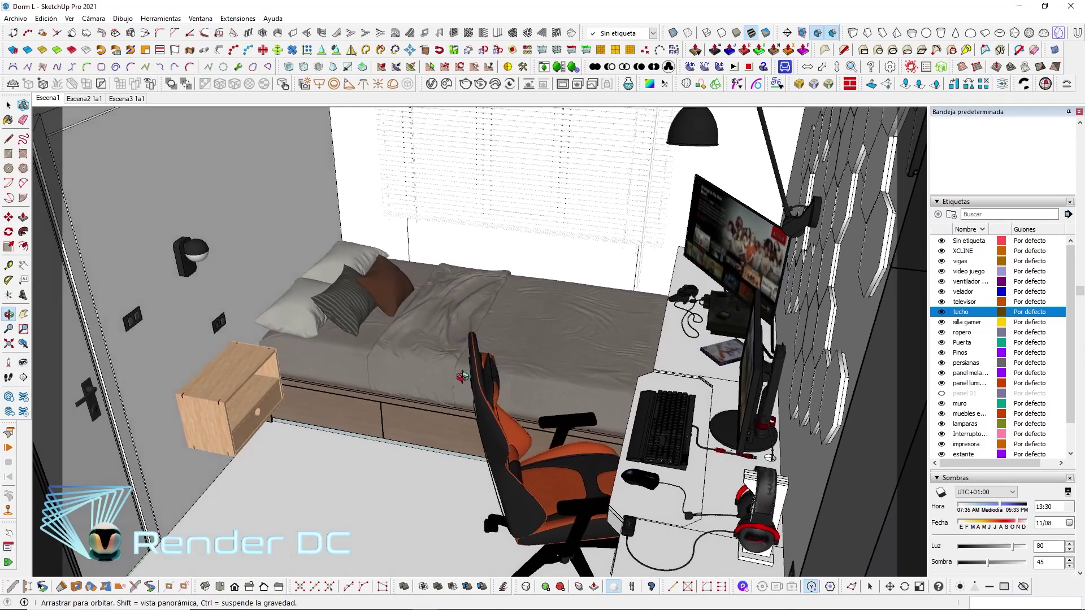
middle_click_drag(493, 377, 495, 348)
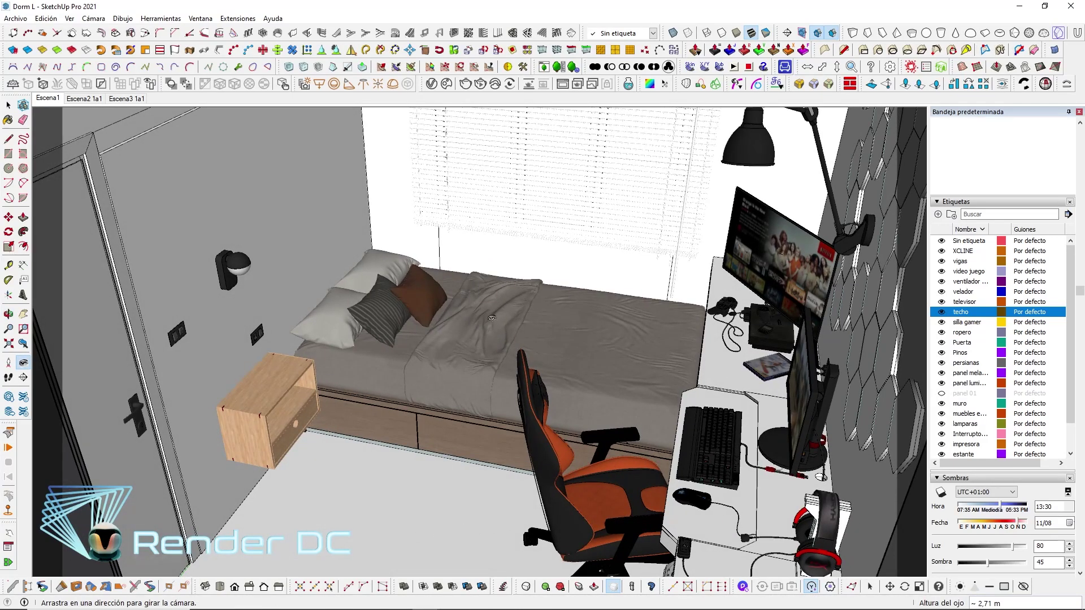
Try V-Ray aspect ratios 4:5 Portrait and 5:4 Landscape, then close the settings
left_click(432, 84)
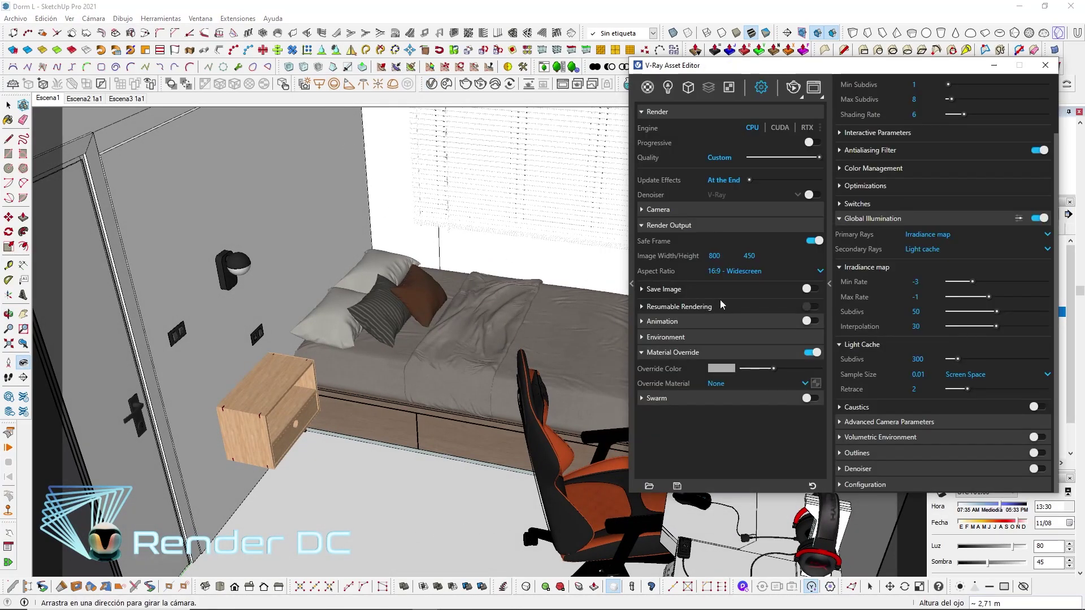
left_click(723, 273)
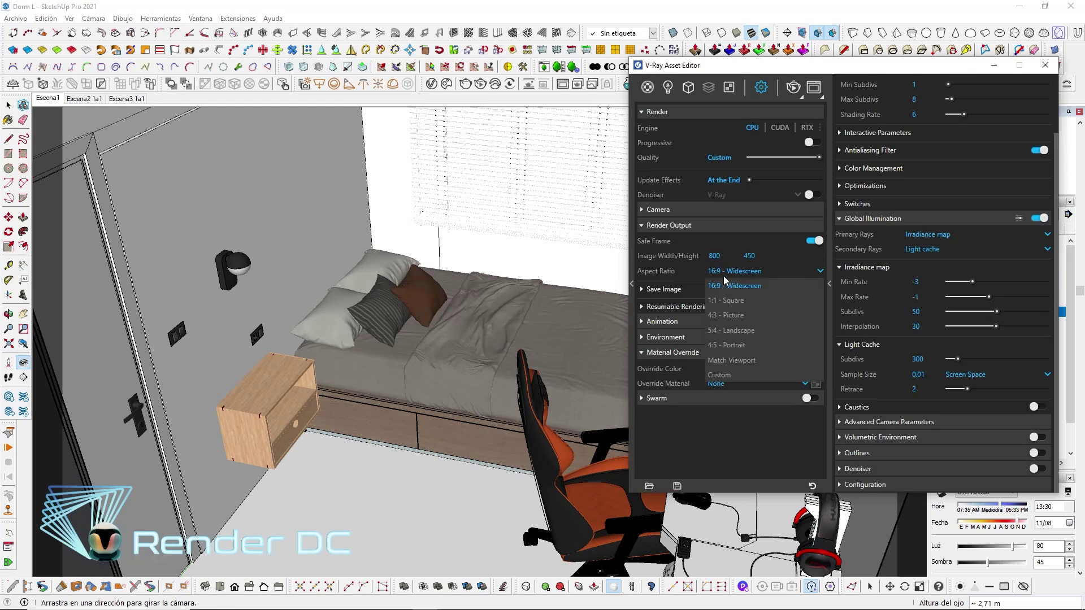
left_click(733, 345)
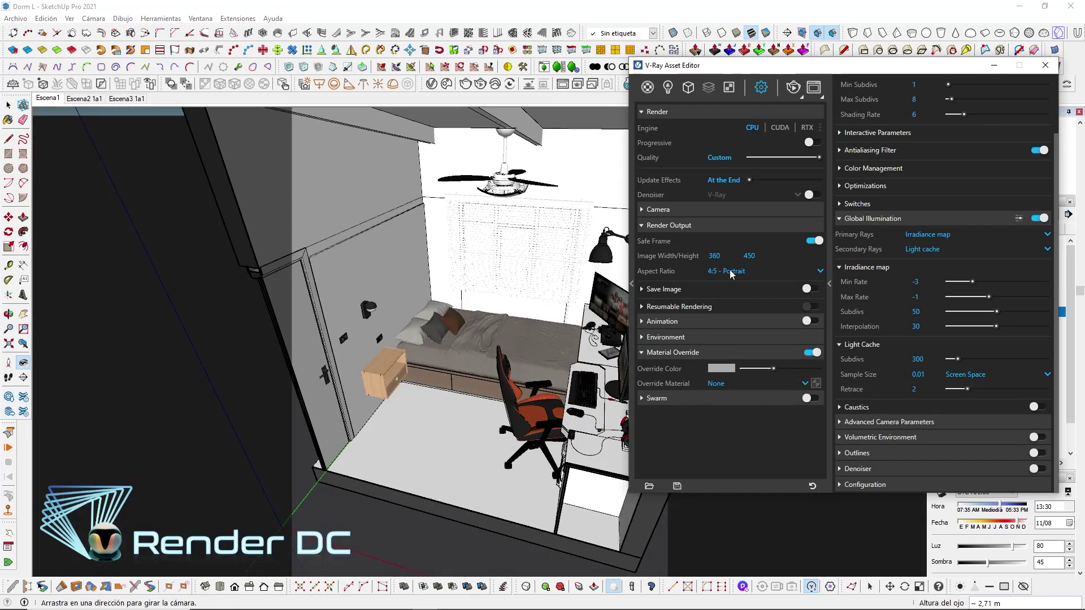
left_click(732, 273)
left_click(726, 330)
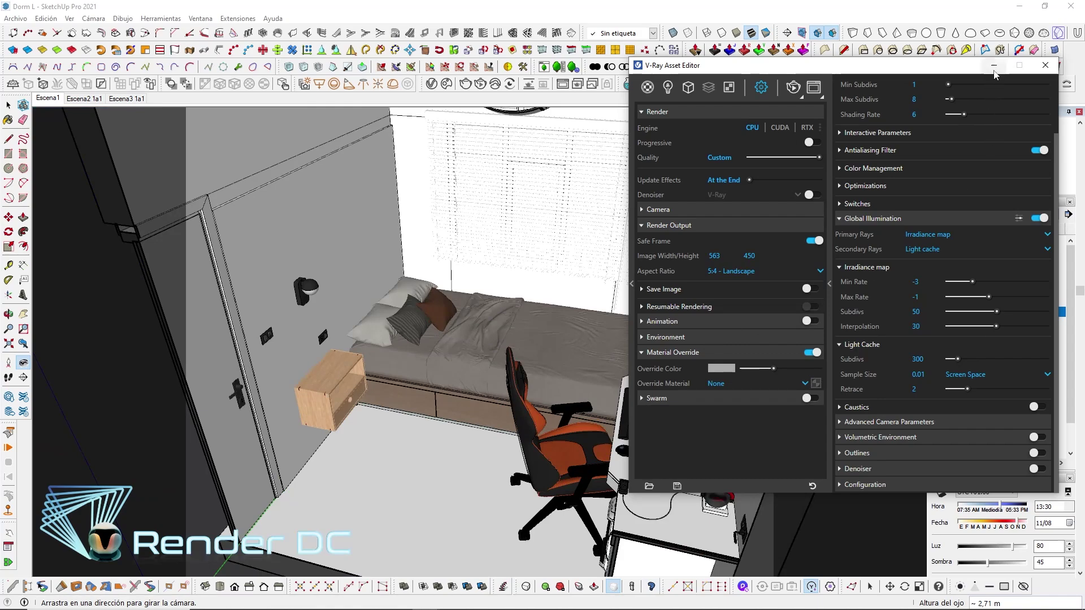
left_click(994, 64)
Orbit and zoom to frame the bed, chair and desk more closely
middle_click_drag(629, 342, 608, 353)
middle_click_drag(672, 335, 646, 352)
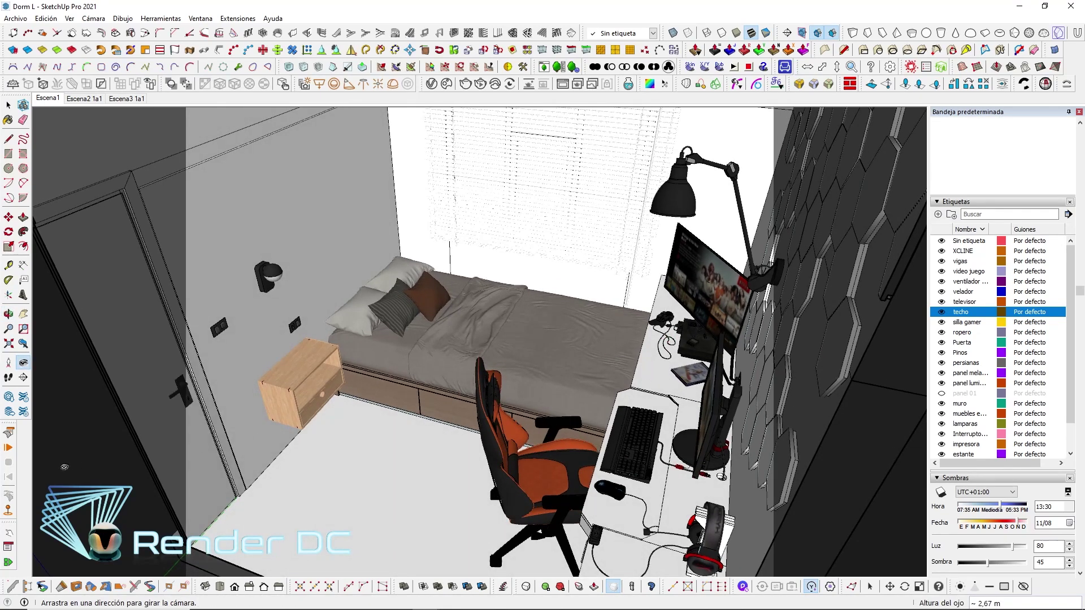
left_click(9, 329)
scroll(477, 372, "up", 1)
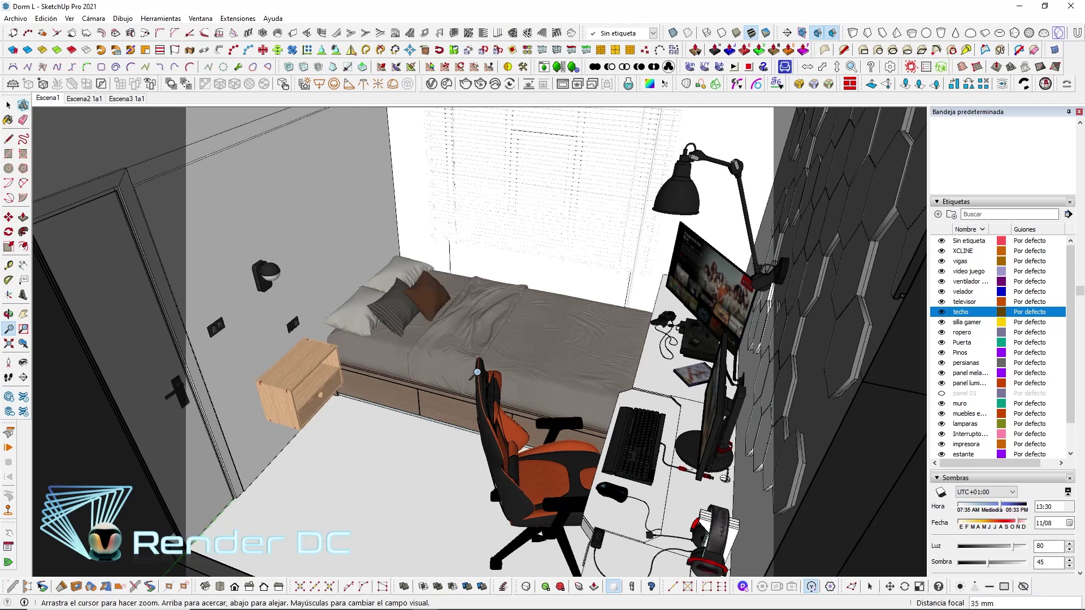
left_click_drag(476, 372, 473, 334)
scroll(476, 356, "up", 1)
scroll(473, 335, "down", 1)
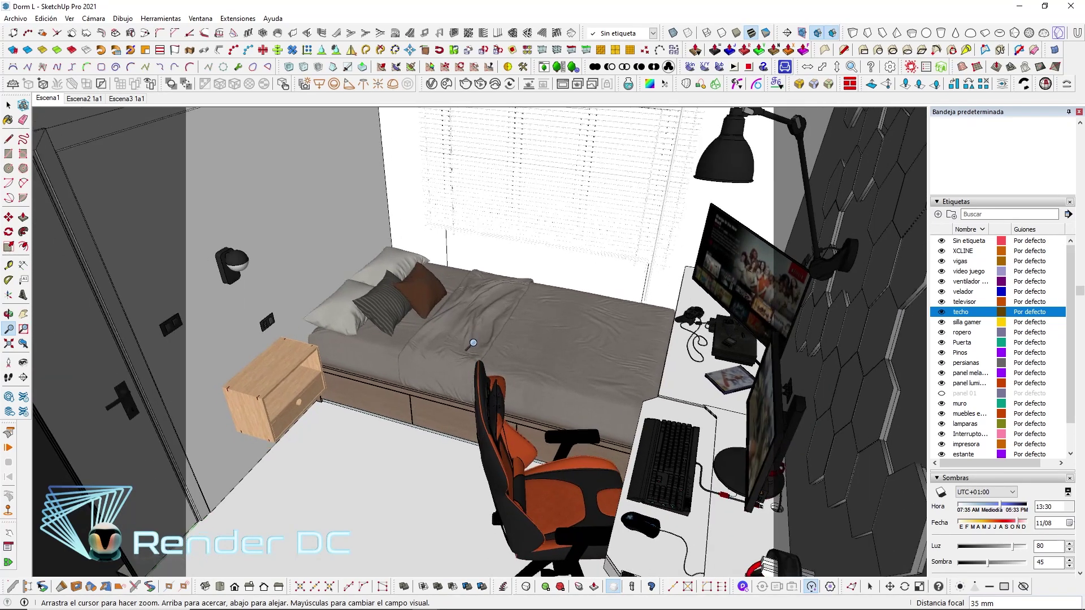
scroll(473, 334, "down", 1)
middle_click_drag(593, 341, 589, 339)
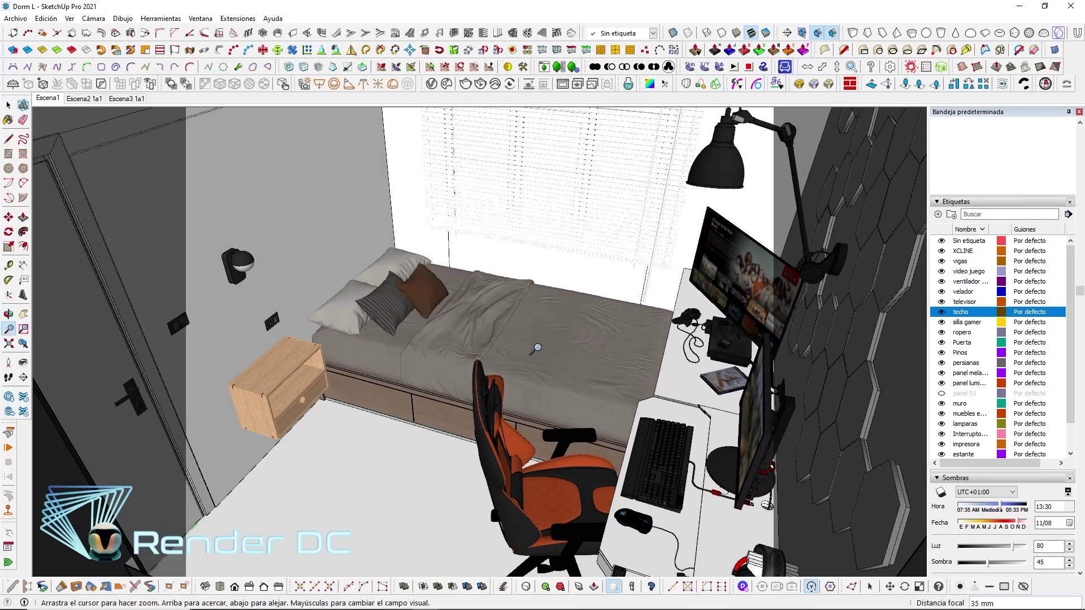
Set V-Ray's output back to 16:9 Widescreen and close the settings
left_click(431, 84)
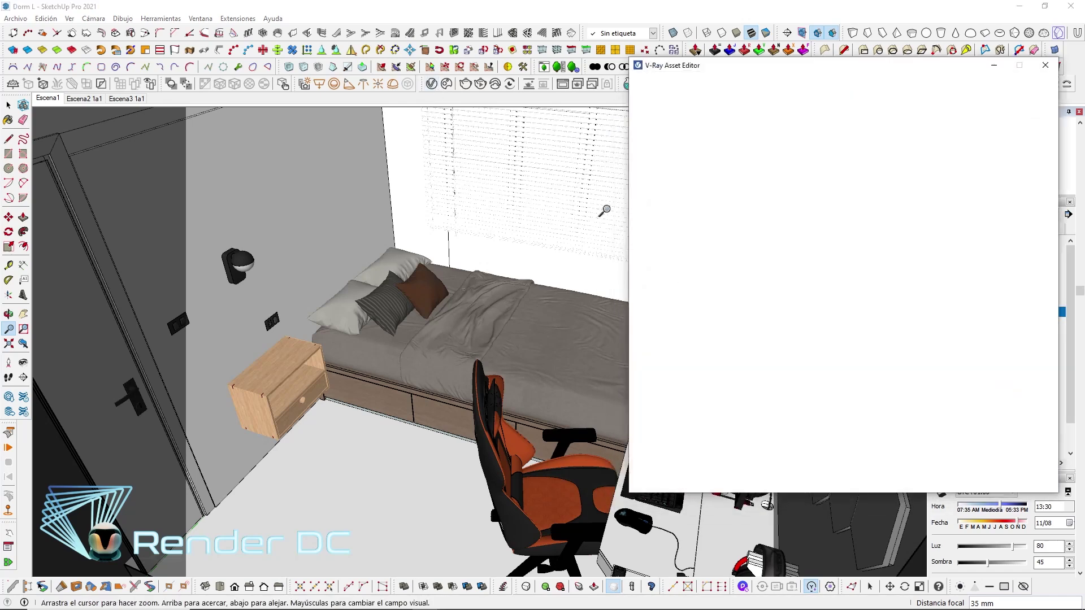
left_click(734, 273)
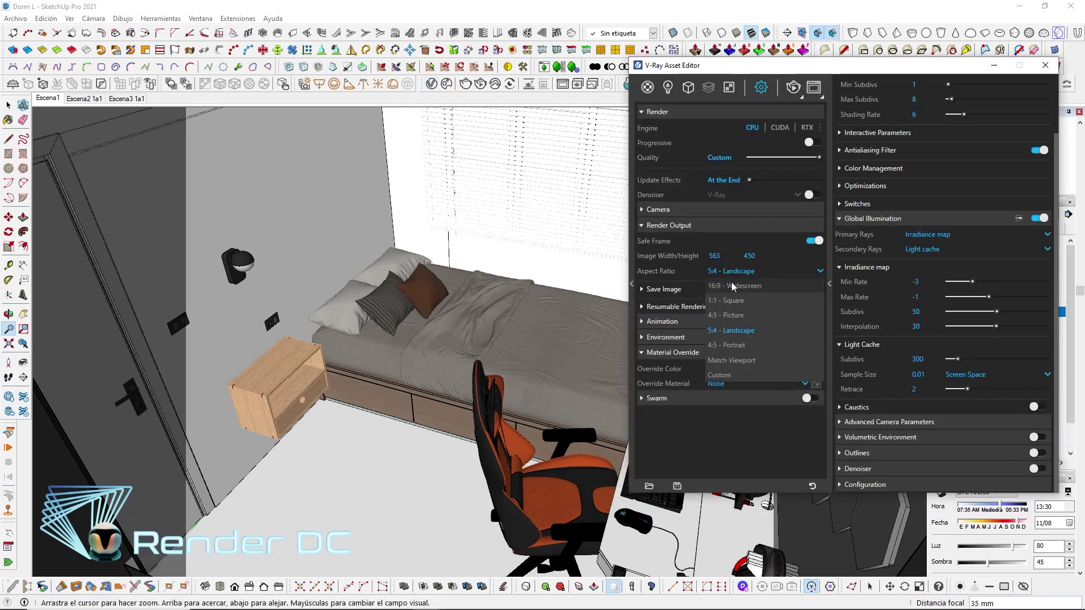
left_click(1045, 65)
type("25")
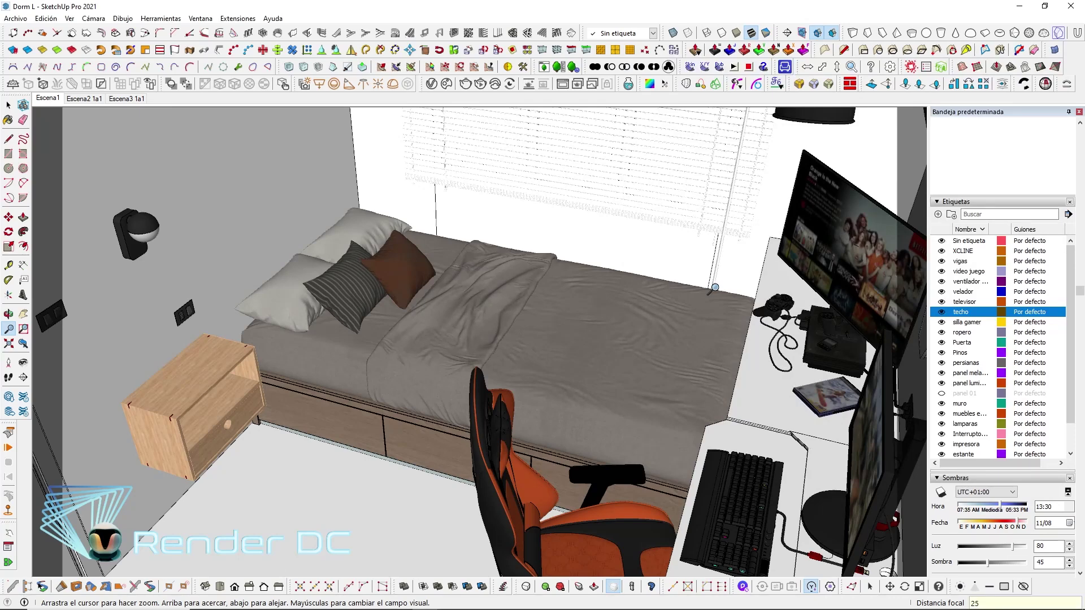
Set a 25 mm focal length and turn the camera to look down over the bedroom
key("Return")
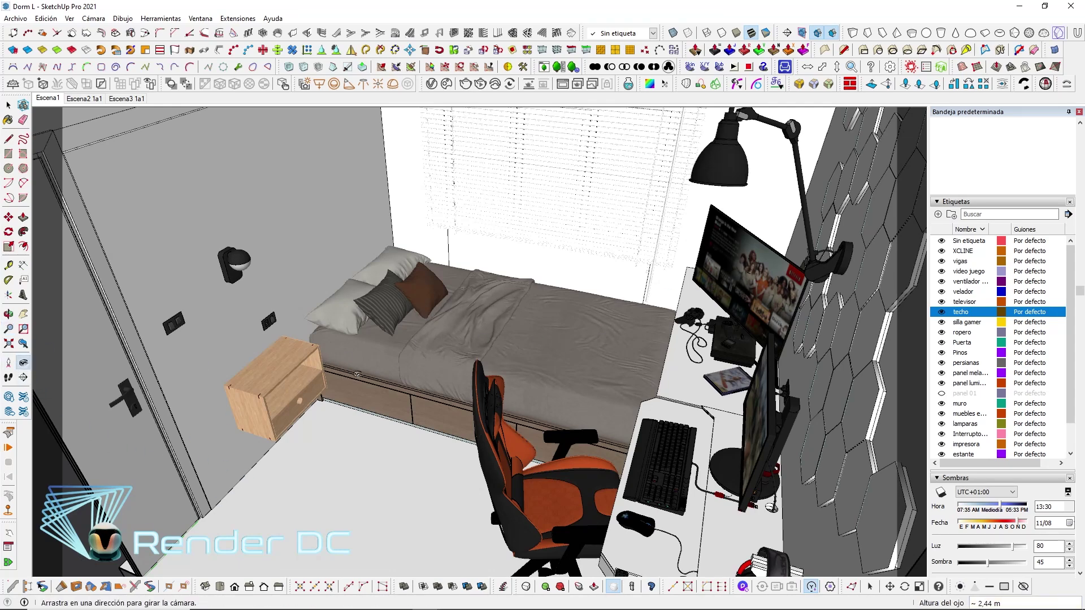
key("shift+w")
mouse_move(328, 364)
left_mouse_down()
mouse_move(402, 363)
mouse_move(436, 375)
left_mouse_up()
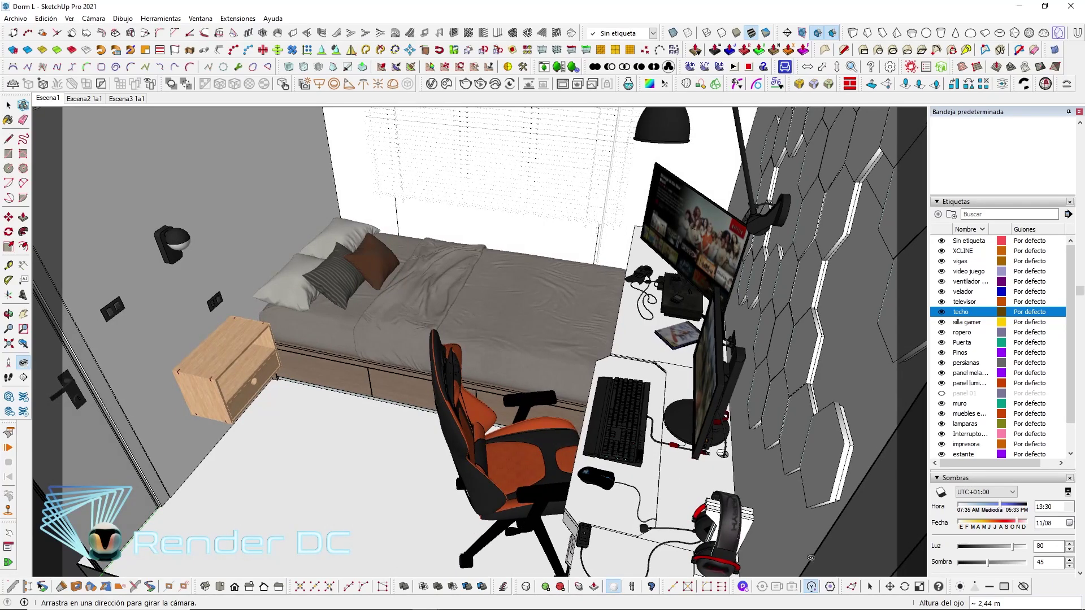
left_click_drag(591, 404, 569, 386)
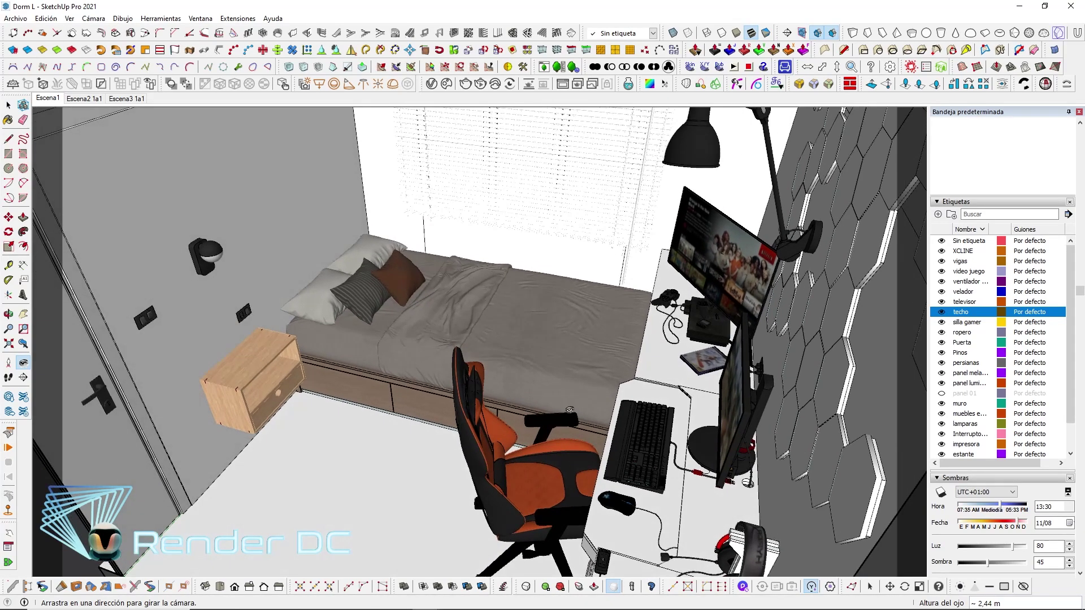
middle_click_drag(581, 412, 589, 437)
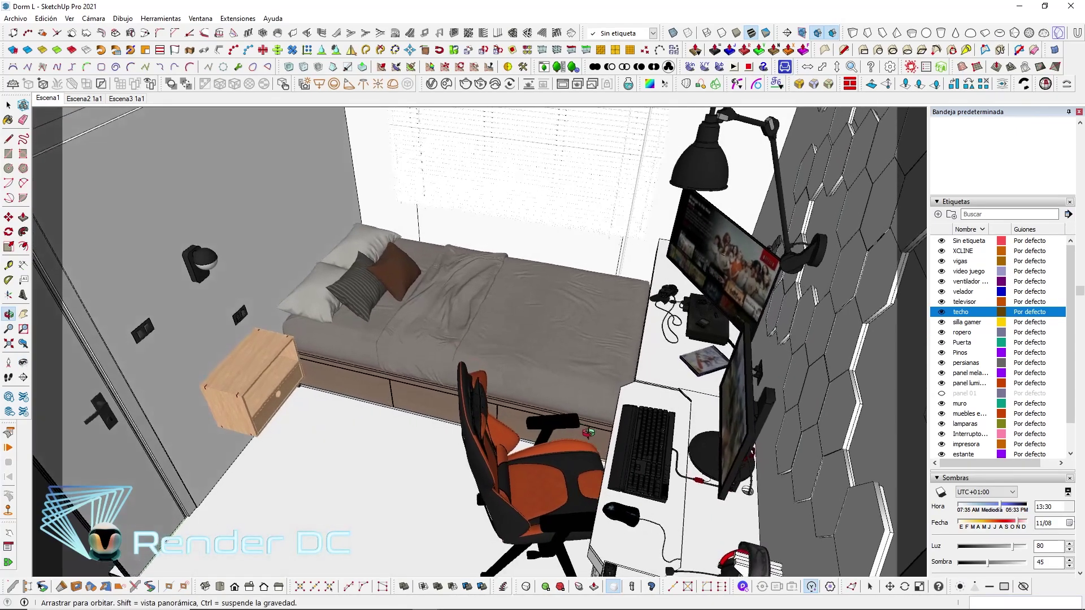
mouse_move(589, 438)
left_mouse_down()
mouse_move(445, 379)
mouse_move(475, 371)
left_mouse_up()
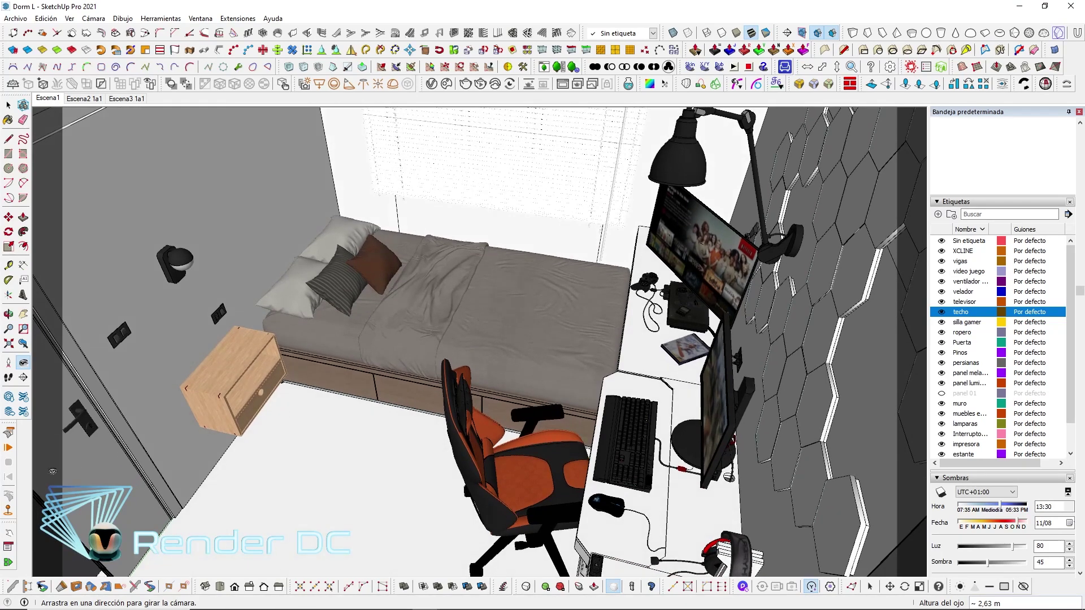
Zoom in slightly to frame the bed, nightstand, desk and gaming chair
key("z")
left_click_drag(395, 384, 396, 376)
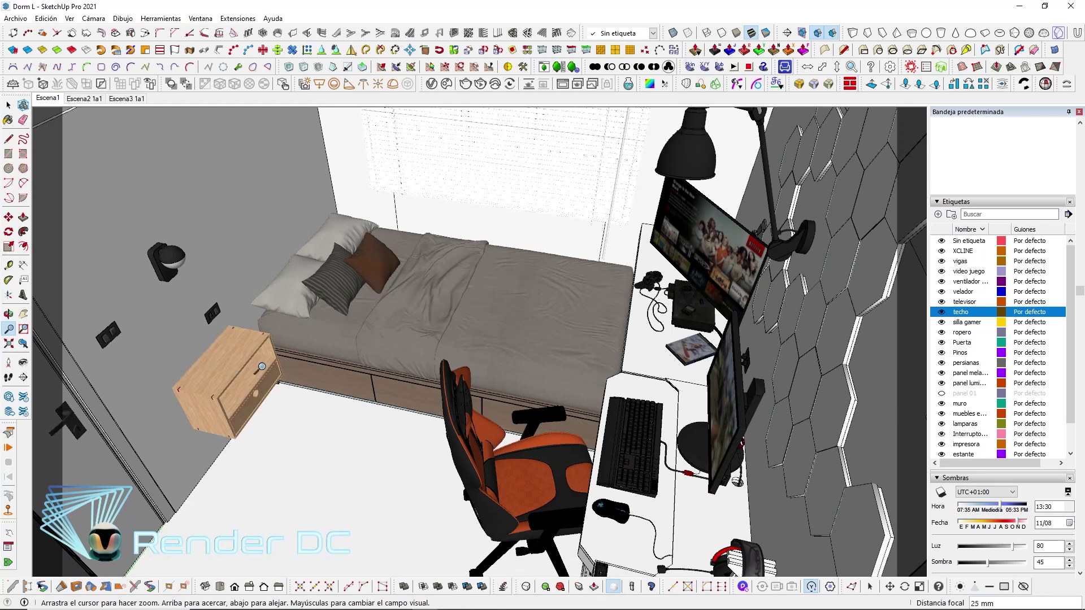
key("l")
left_click_drag(261, 366, 291, 366)
key("z")
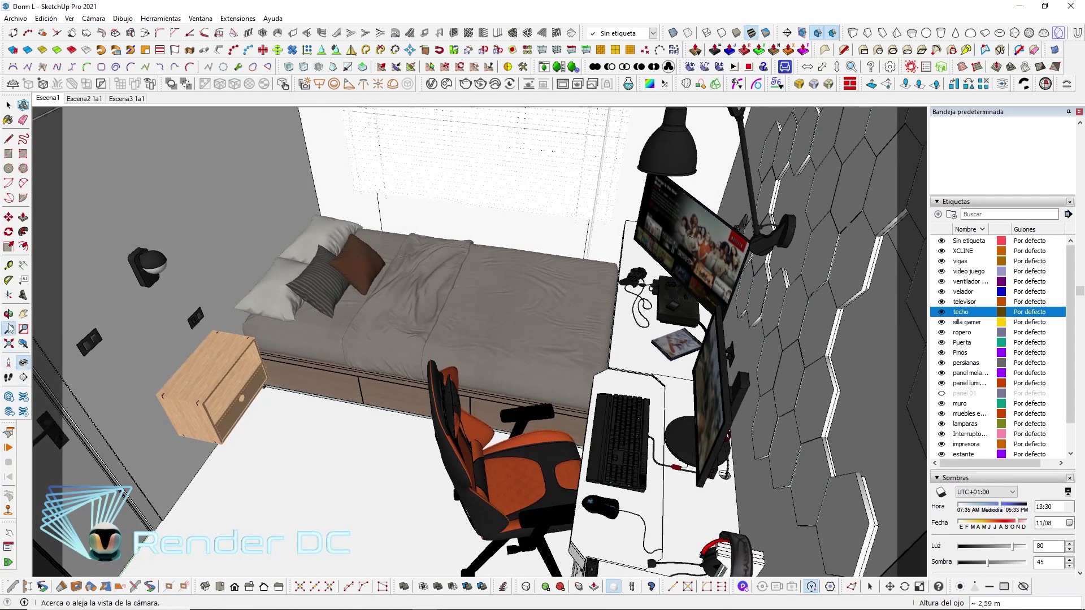
left_click_drag(415, 429, 415, 421)
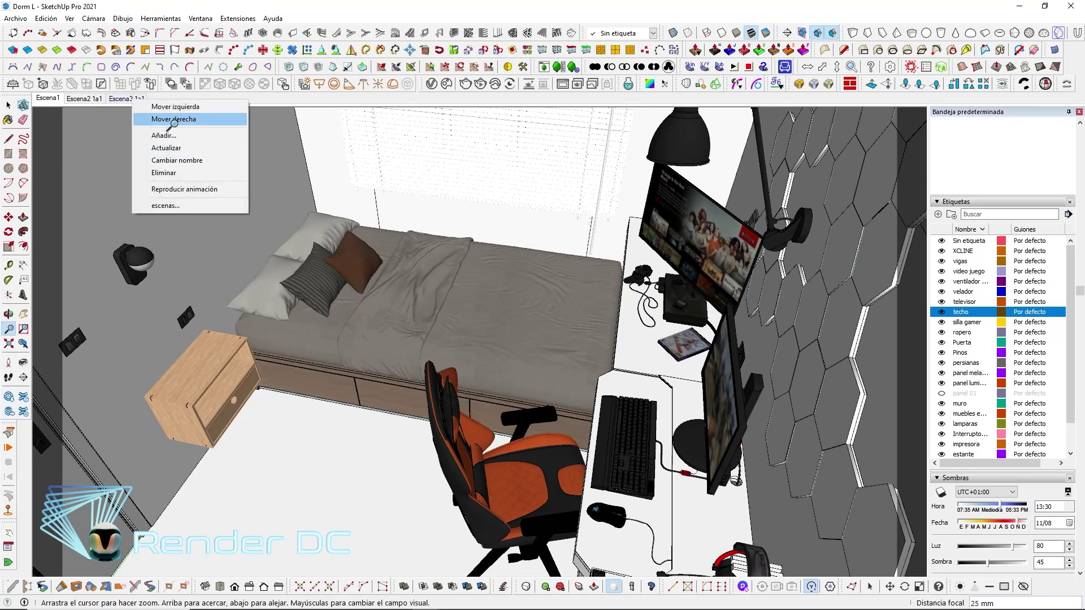
Add a scene named 'Escena4 16a9' and update it to store the current overhead view
left_click(164, 135)
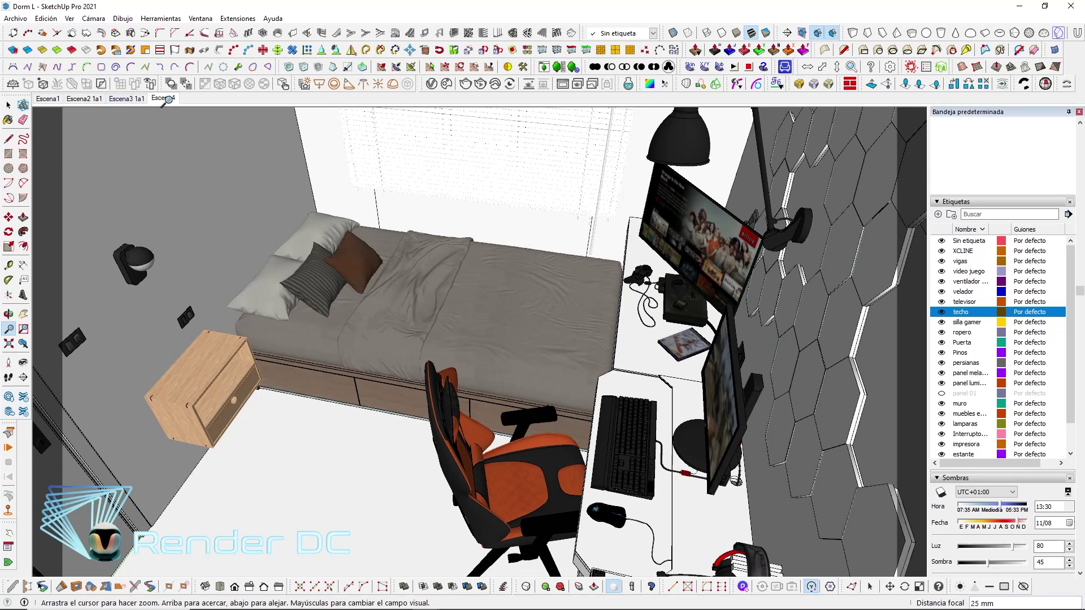
right_click(168, 99)
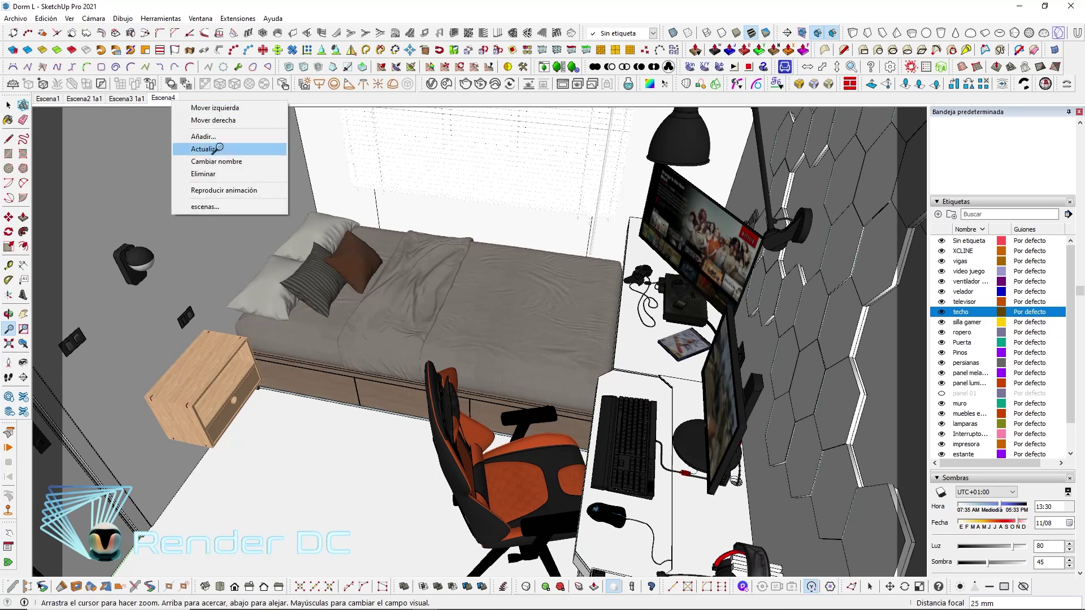
left_click(249, 162)
key("End")
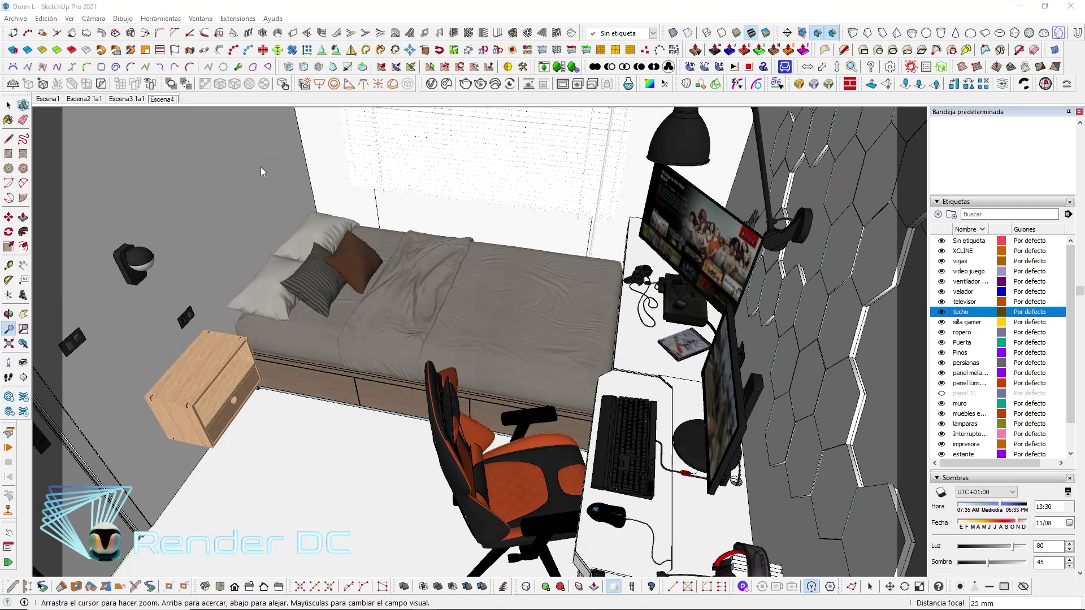
type("16a9")
key("Return")
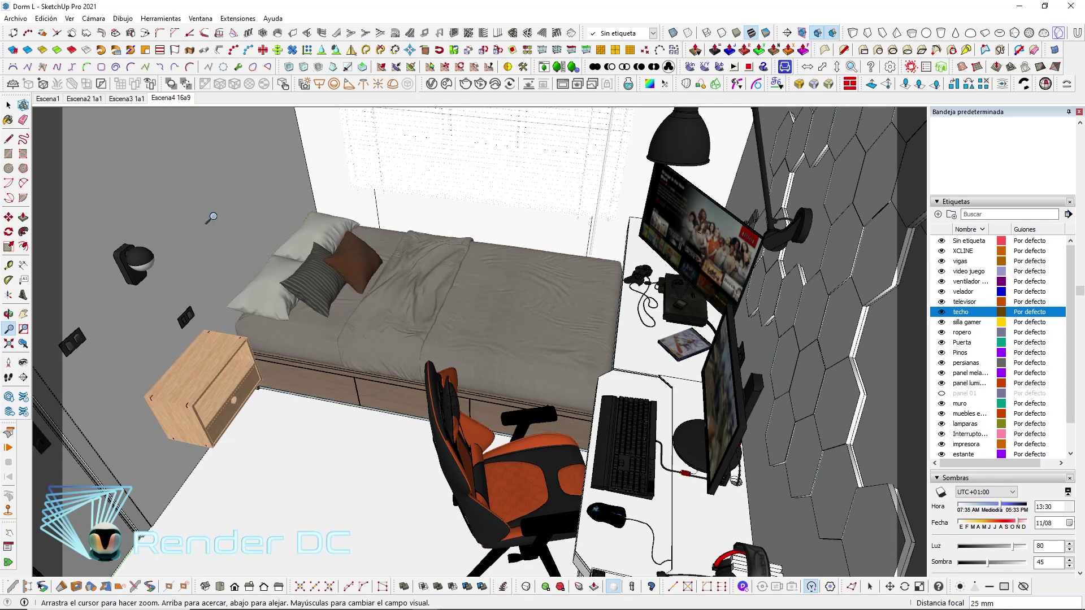
right_click(178, 99)
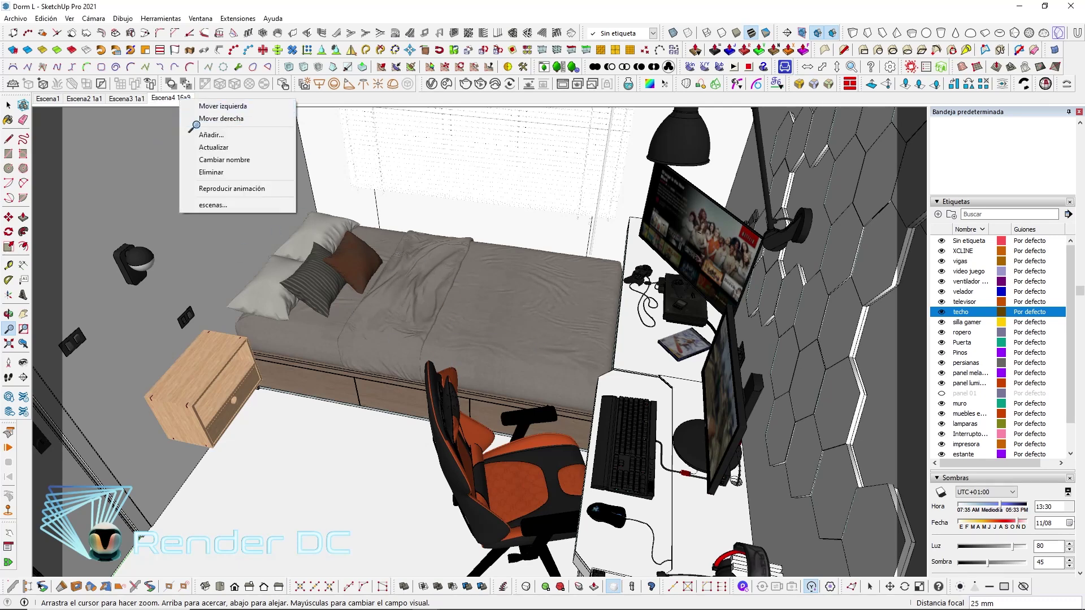
left_click(214, 147)
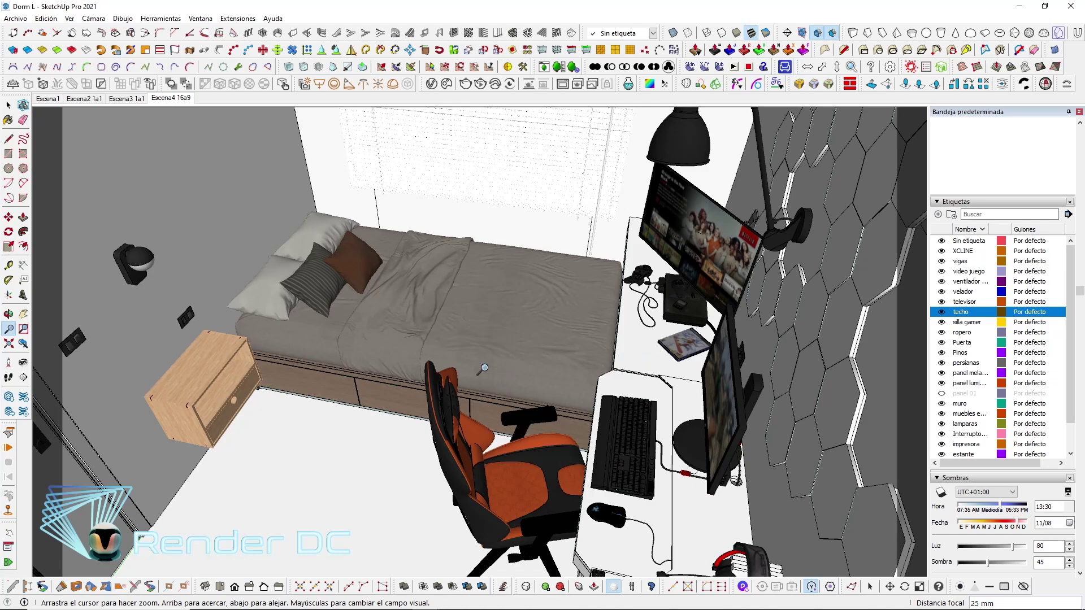
Switch to Escena2 1a1 and set the V-Ray render aspect ratio to 1:1 Square
left_click(89, 99)
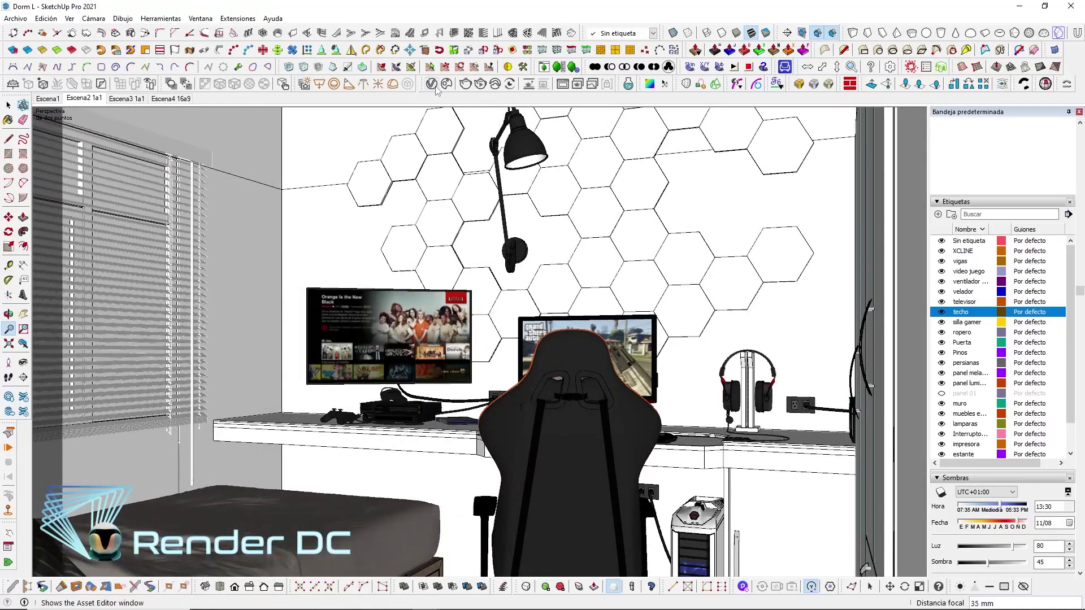
left_click(436, 88)
left_click(731, 272)
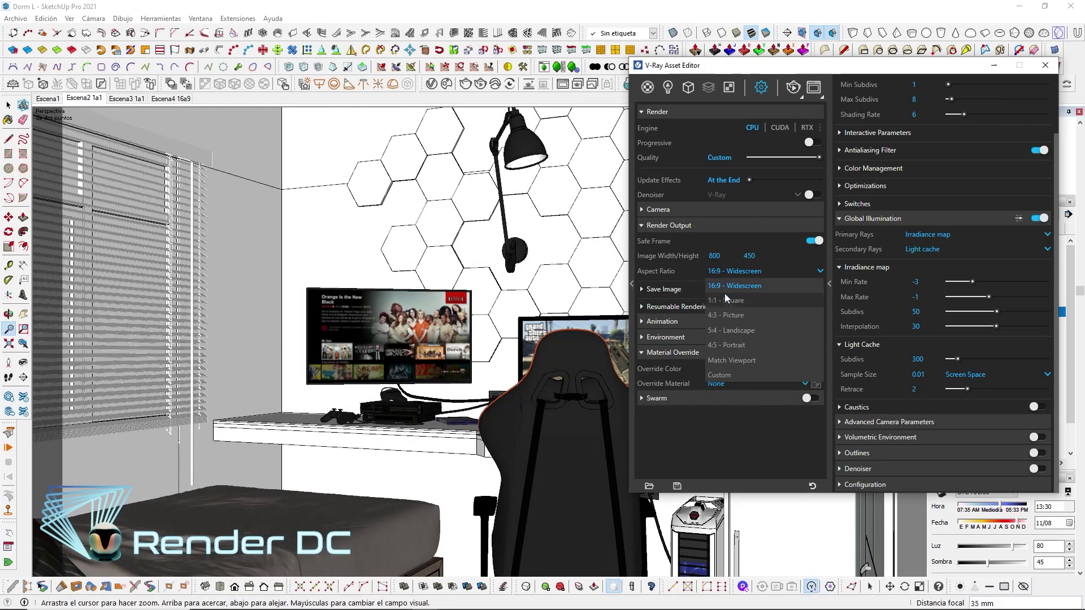
left_click(725, 296)
left_click(993, 65)
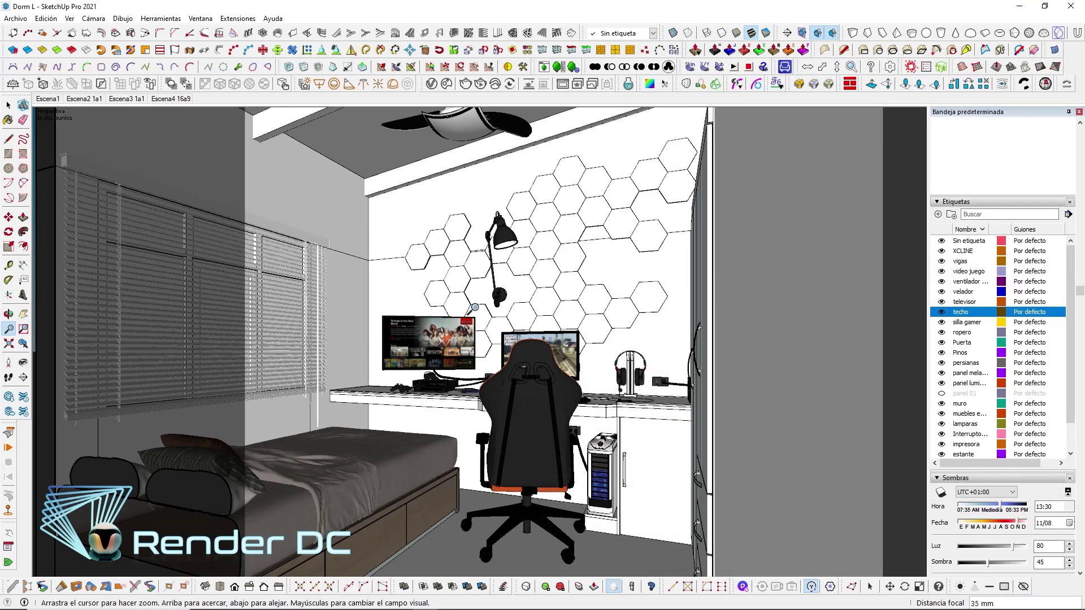
Turn the camera toward the monitor and set an 80 mm focal length
scroll(436, 418, "up", 2)
scroll(436, 418, "up", 2)
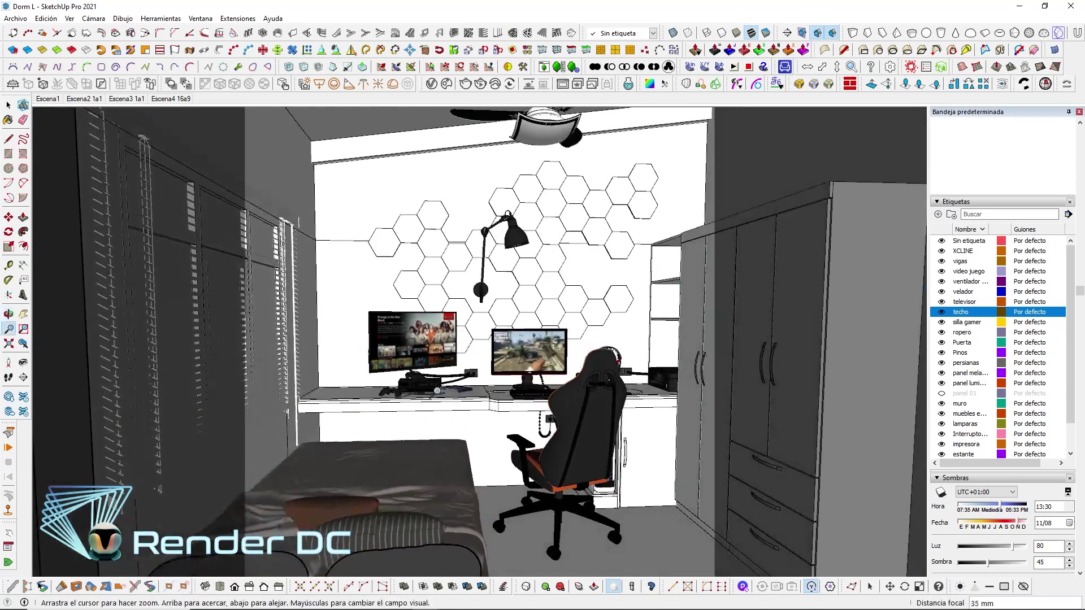
scroll(436, 418, "up", 3)
mouse_move(429, 391)
left_mouse_down()
mouse_move(392, 387)
mouse_move(546, 367)
mouse_move(518, 367)
left_mouse_up()
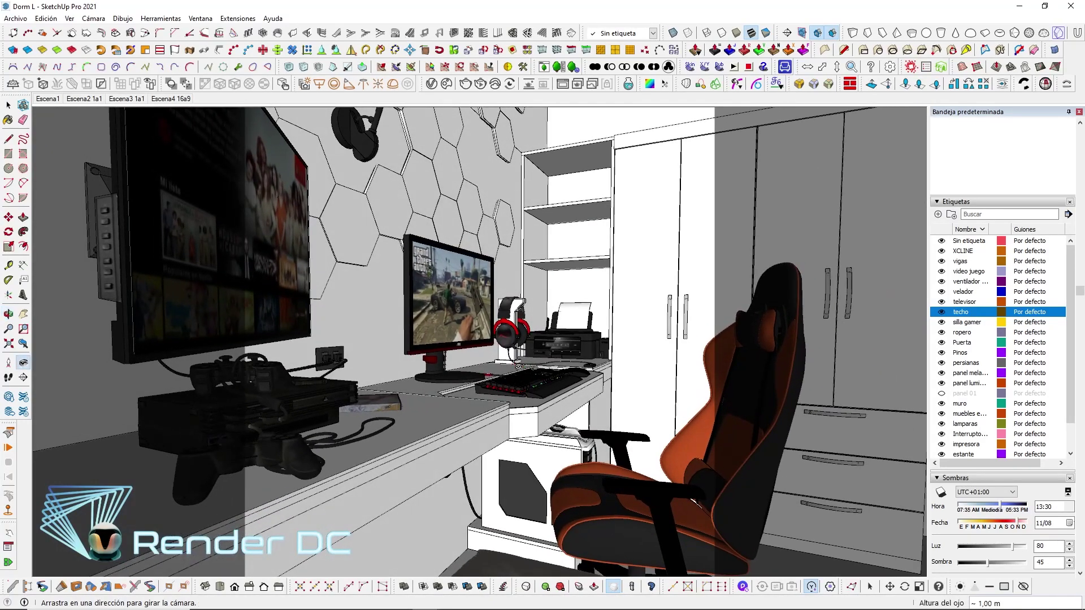
key("z")
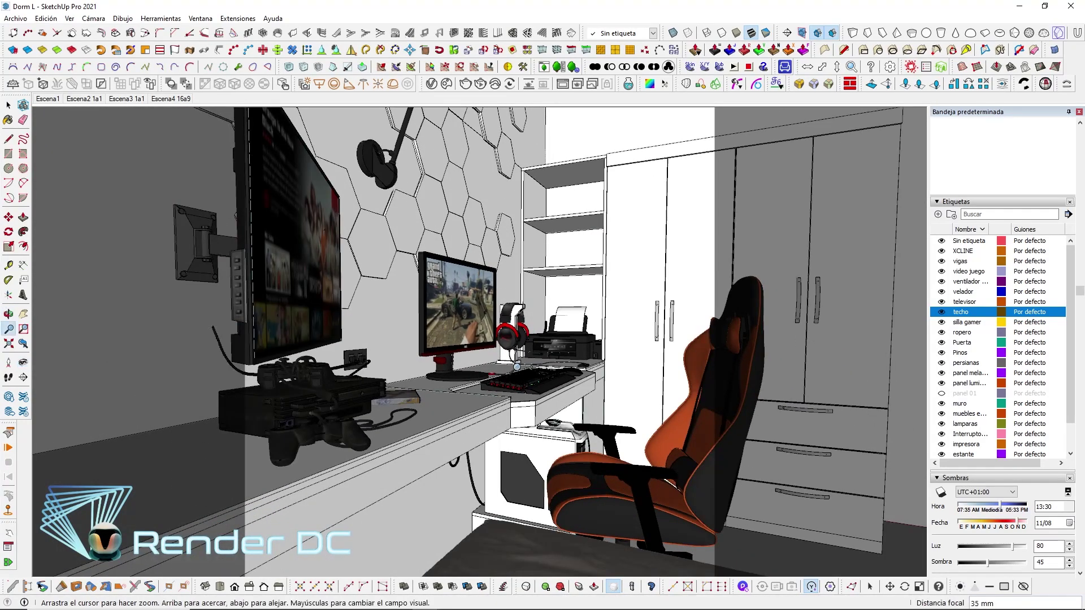
type("0")
key("Return")
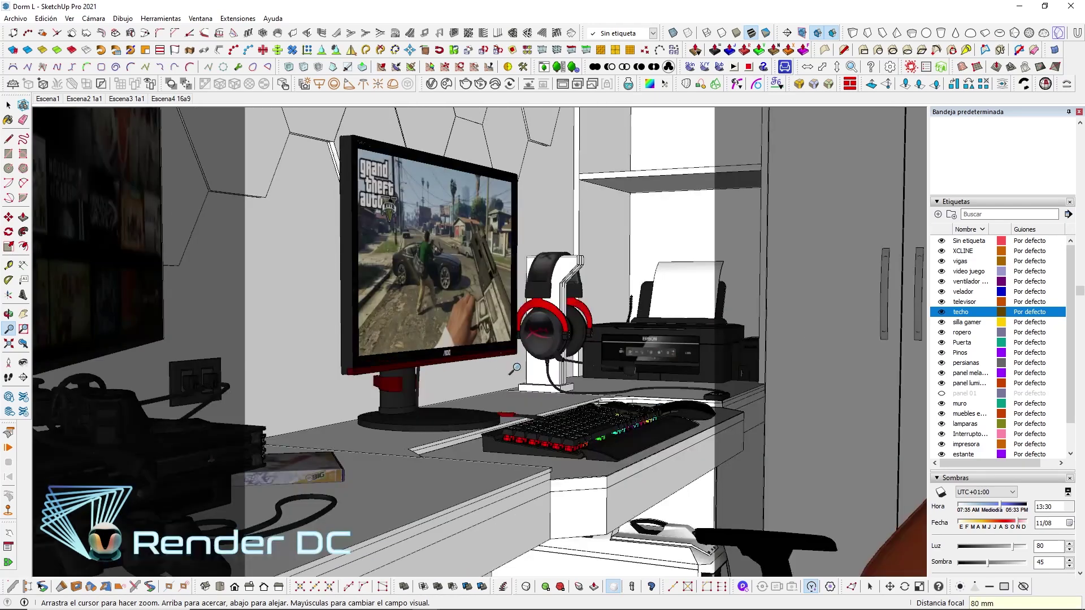
Zoom to a close-up of the monitor, headphones, printer and keyboard
scroll(513, 369, "up", 3)
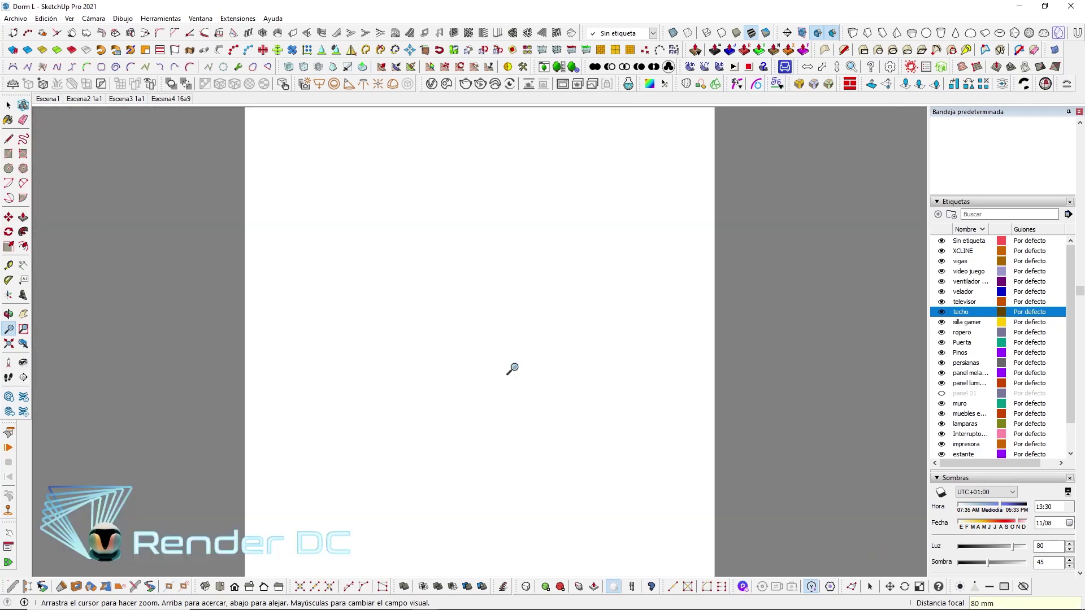
scroll(512, 369, "down", 2)
scroll(512, 369, "down", 2)
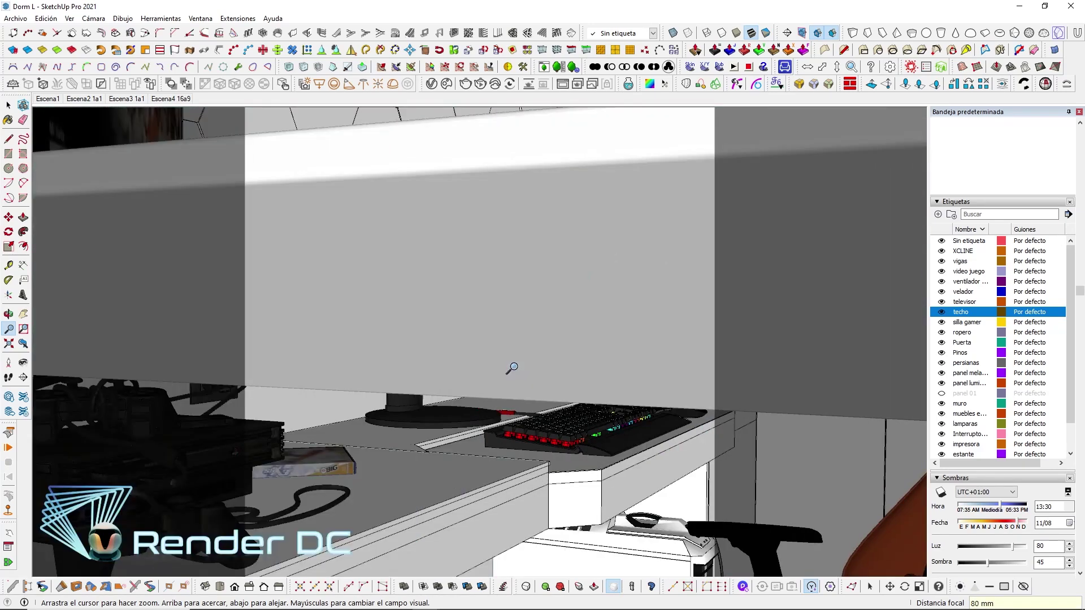
scroll(512, 368, "down", 1)
scroll(512, 368, "down", 1)
scroll(511, 368, "down", 1)
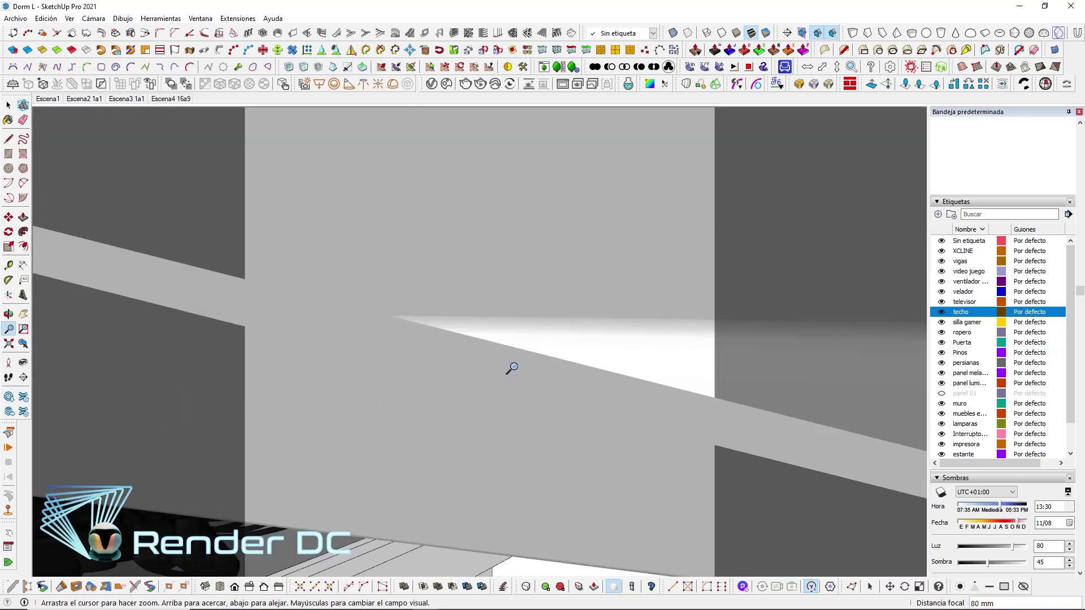
scroll(511, 368, "down", 1)
scroll(512, 368, "up", 1)
scroll(511, 369, "up", 1)
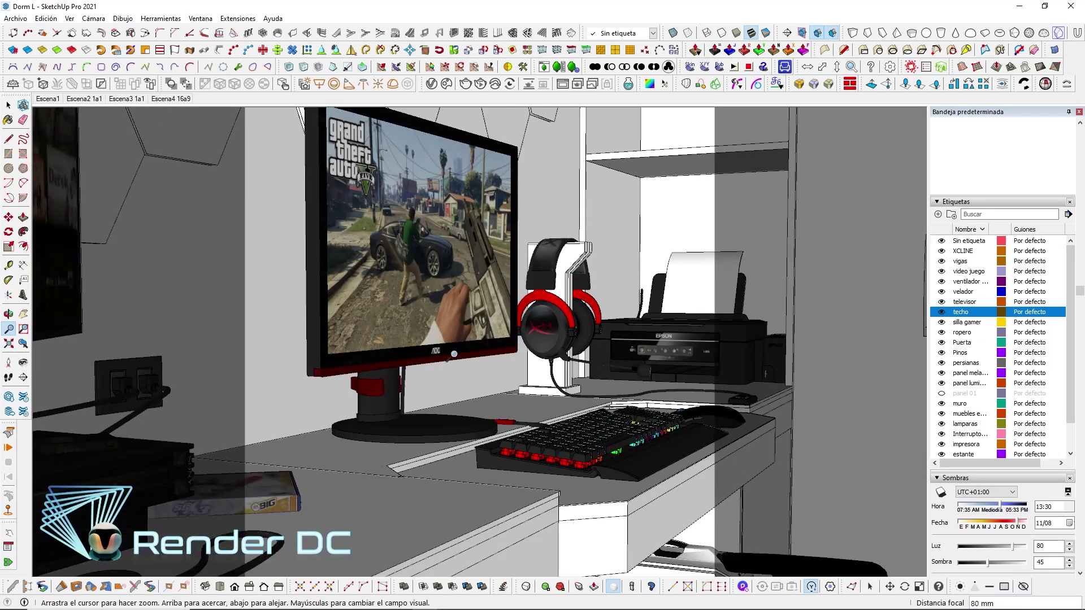
left_click(431, 84)
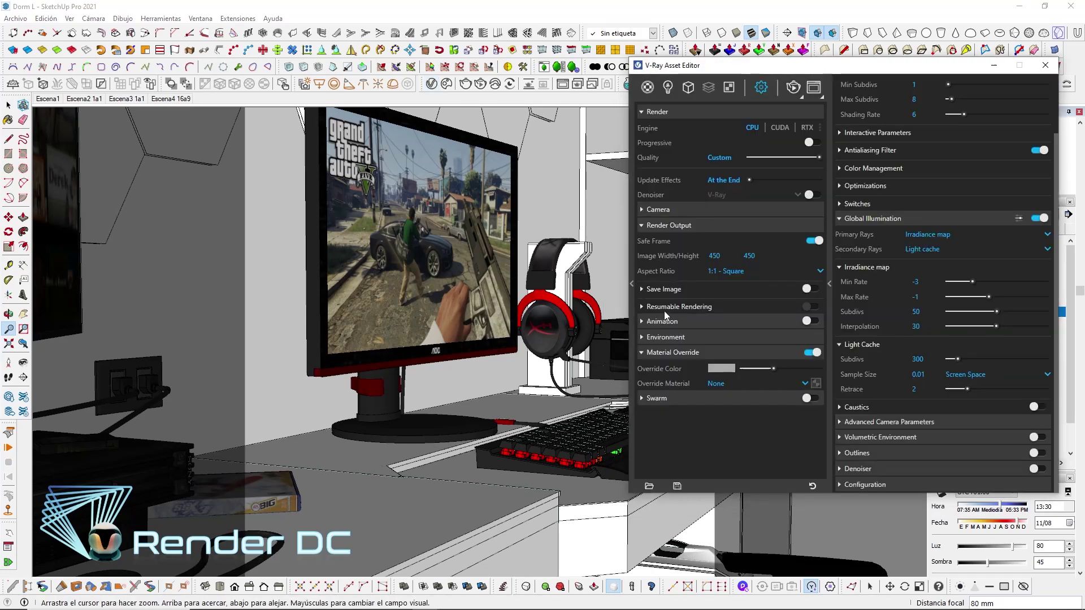
left_click(731, 272)
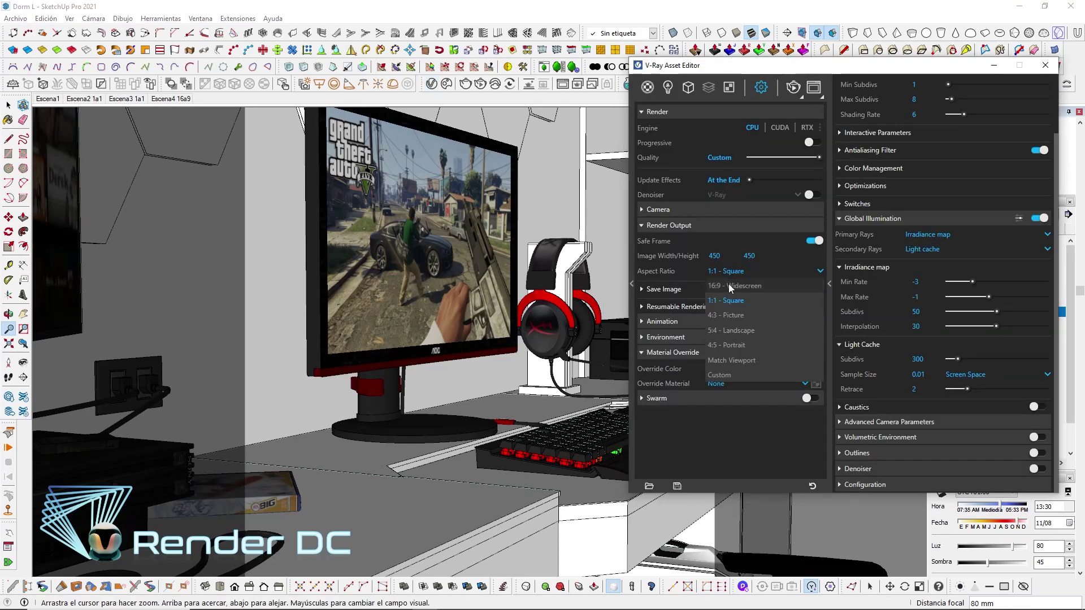
left_click(1046, 65)
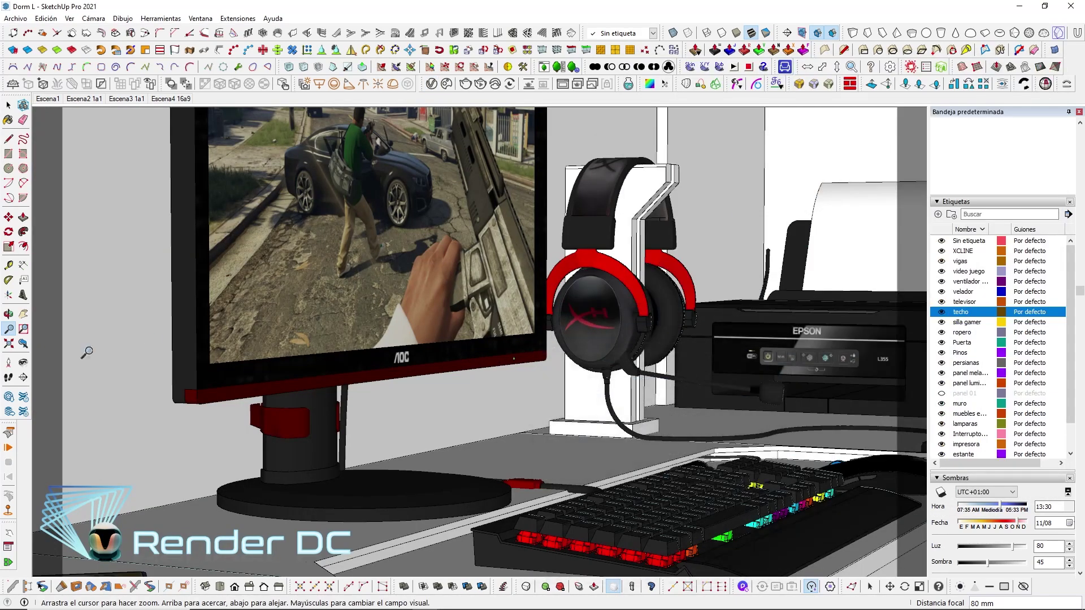
mouse_move(658, 320)
left_mouse_down()
mouse_move(657, 358)
mouse_move(668, 177)
left_mouse_up()
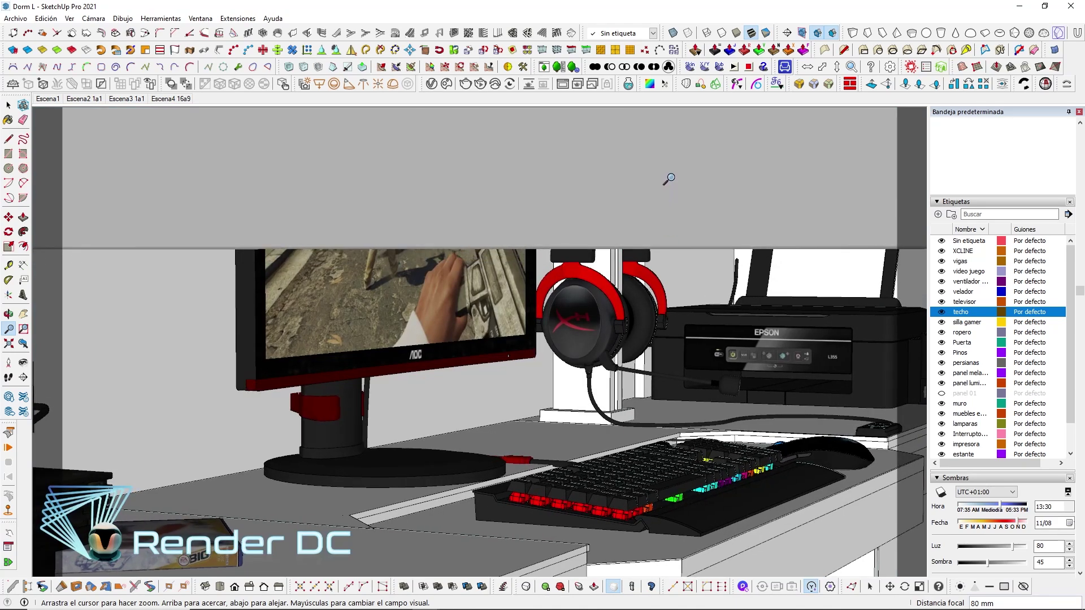
scroll(622, 291, "up", 3)
left_click_drag(622, 291, 675, 329)
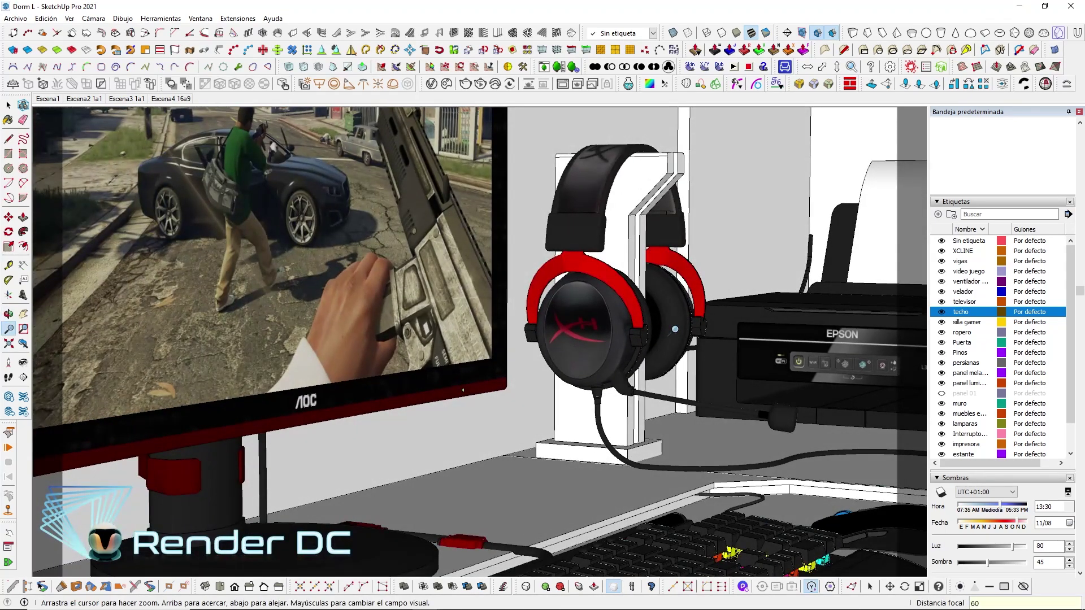
scroll(675, 328, "down", 3)
left_click(23, 362)
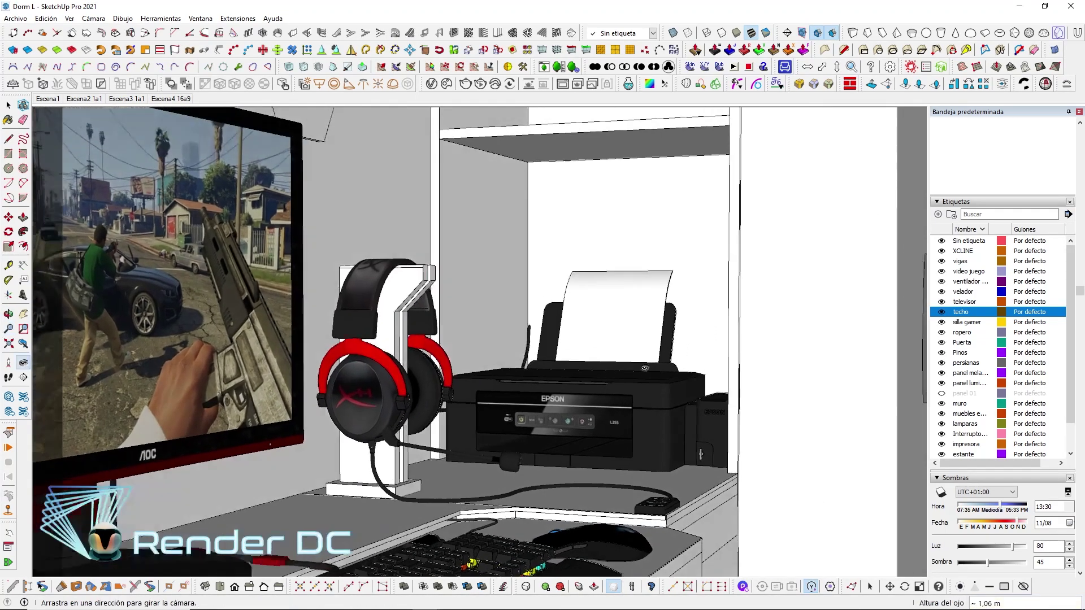
left_click_drag(452, 339, 565, 339)
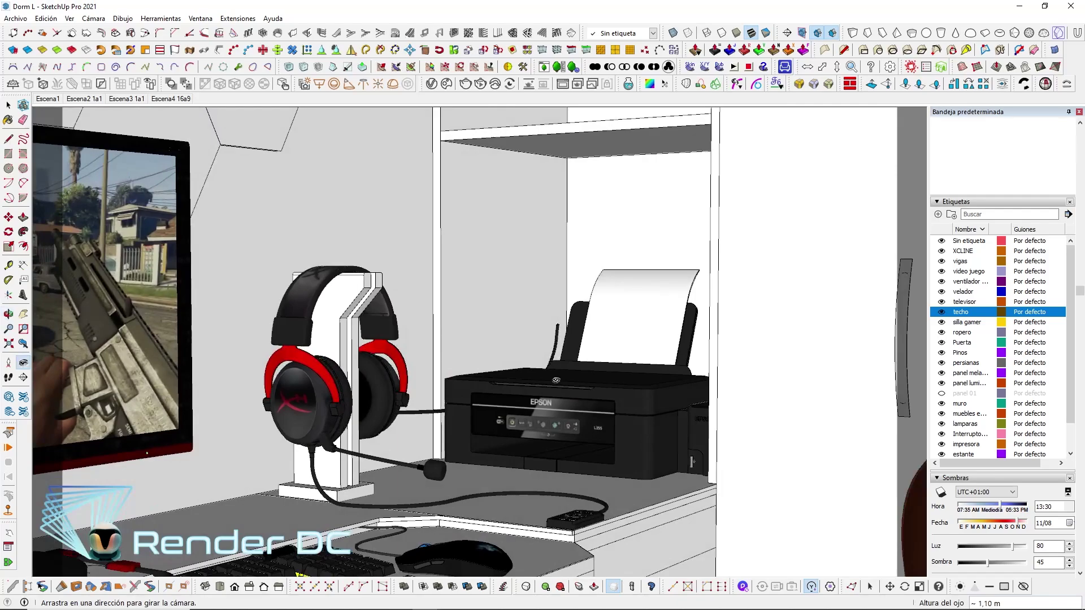
mouse_move(509, 339)
middle_mouse_down()
mouse_move(396, 283)
mouse_move(430, 316)
middle_mouse_up()
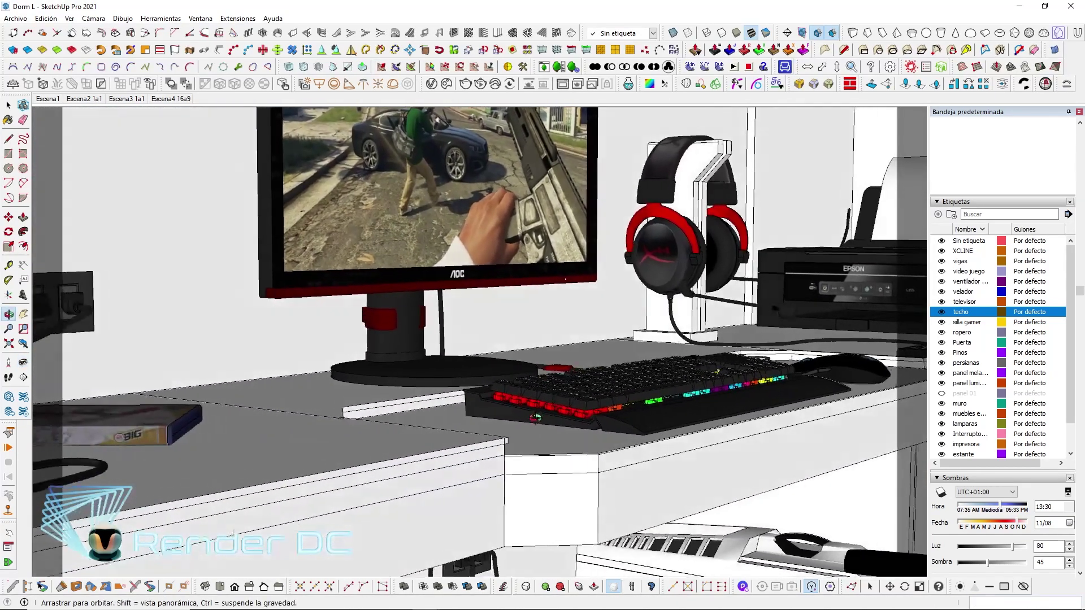
mouse_move(429, 317)
left_mouse_down()
mouse_move(464, 350)
mouse_move(454, 347)
left_mouse_up()
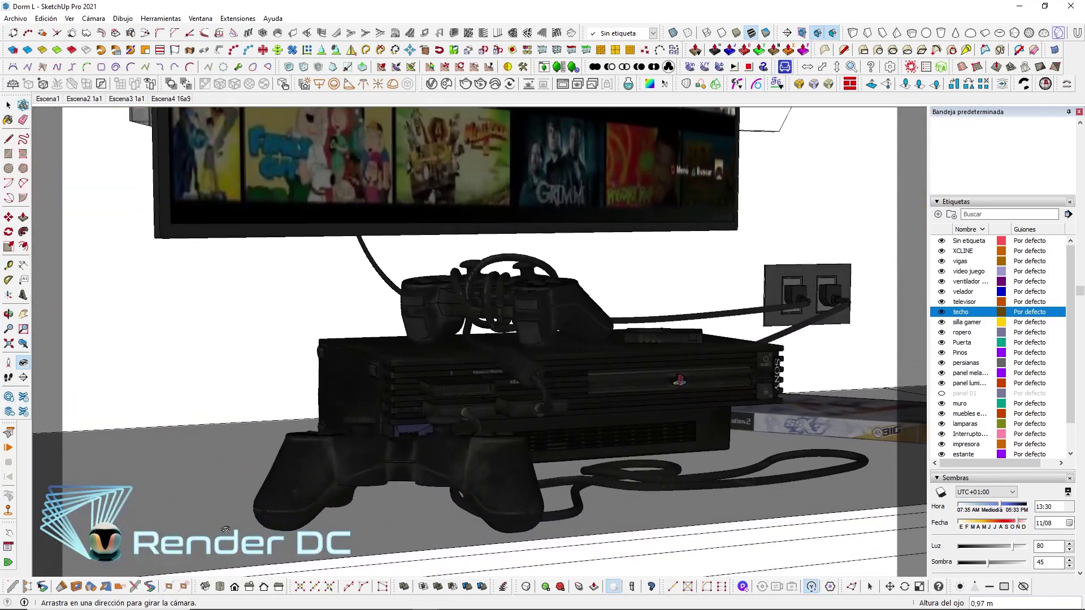
mouse_move(225, 530)
middle_mouse_down()
mouse_move(467, 452)
mouse_move(484, 416)
mouse_move(513, 422)
middle_mouse_up()
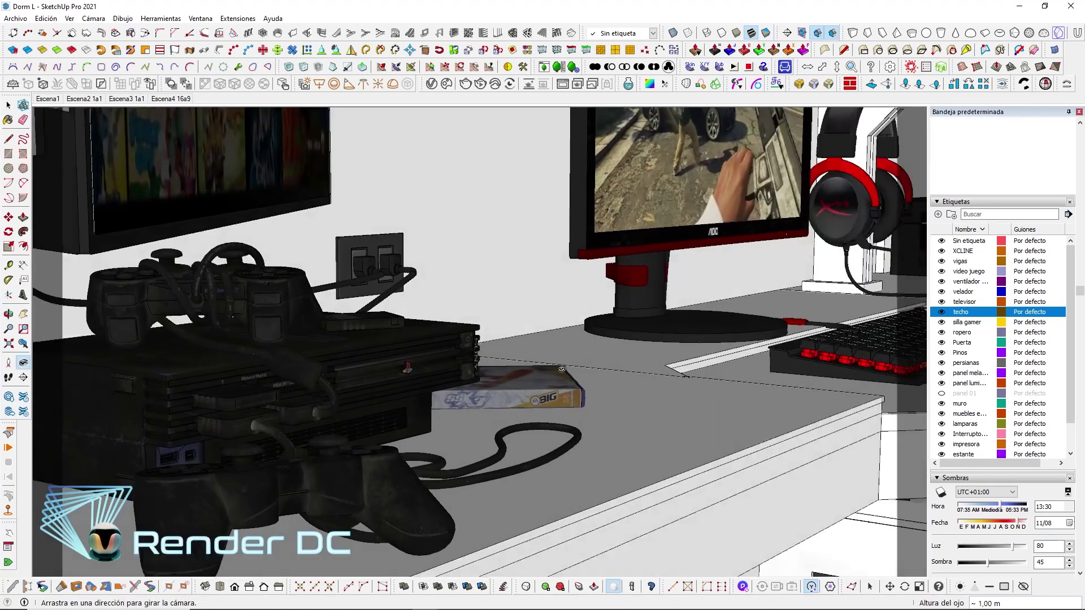
mouse_move(561, 369)
middle_mouse_down()
mouse_move(505, 388)
mouse_move(401, 398)
mouse_move(412, 405)
mouse_move(420, 365)
middle_mouse_up()
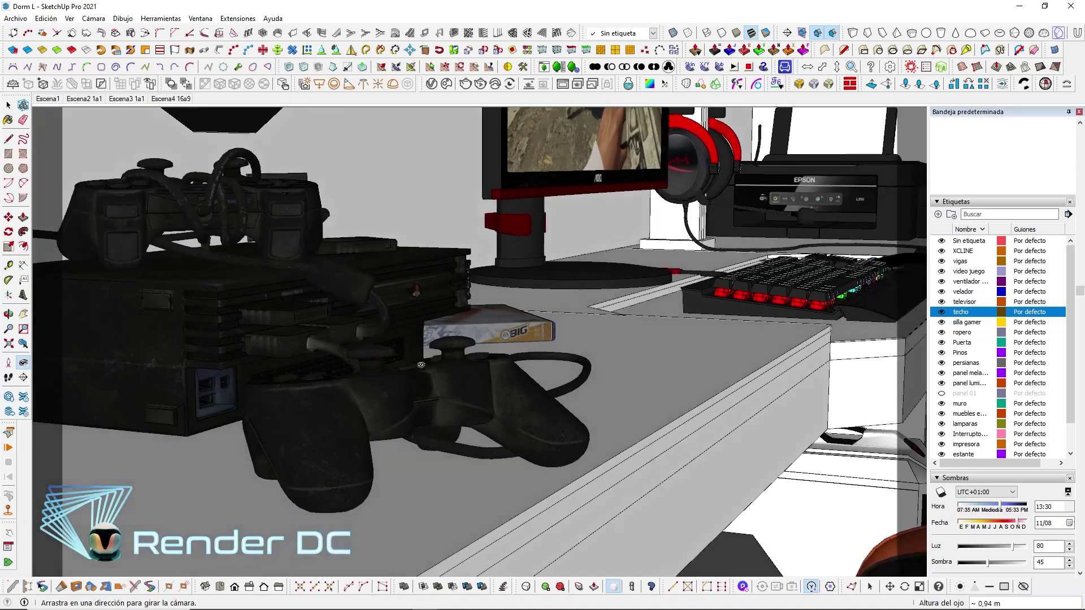
left_click_drag(421, 365, 369, 340)
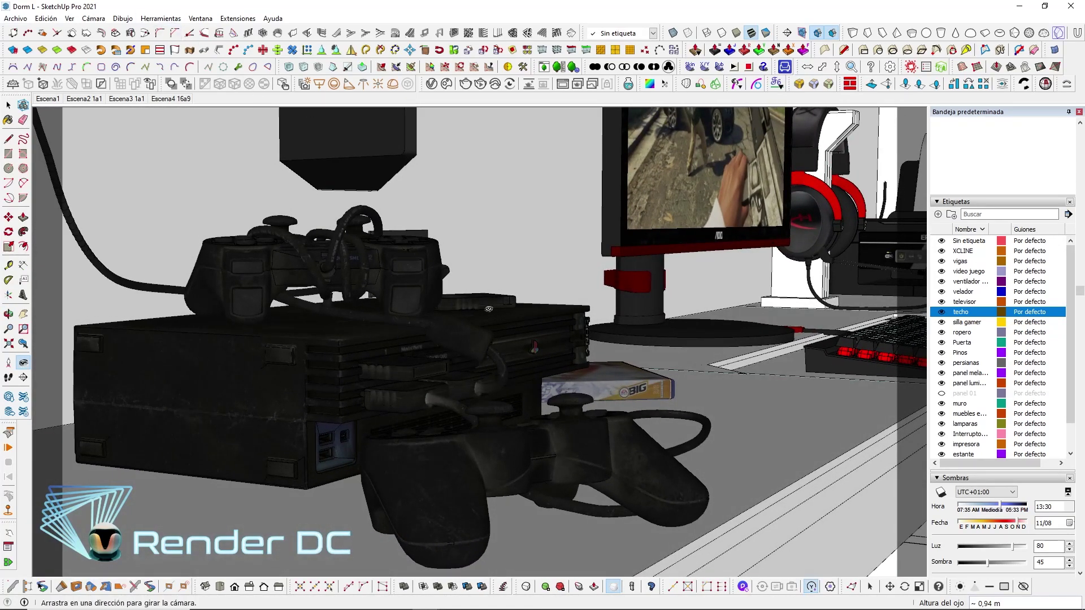
mouse_move(395, 339)
middle_mouse_down()
mouse_move(615, 327)
mouse_move(582, 325)
mouse_move(641, 315)
mouse_move(599, 305)
middle_mouse_up()
scroll(599, 305, "down", 2)
scroll(599, 302, "down", 2)
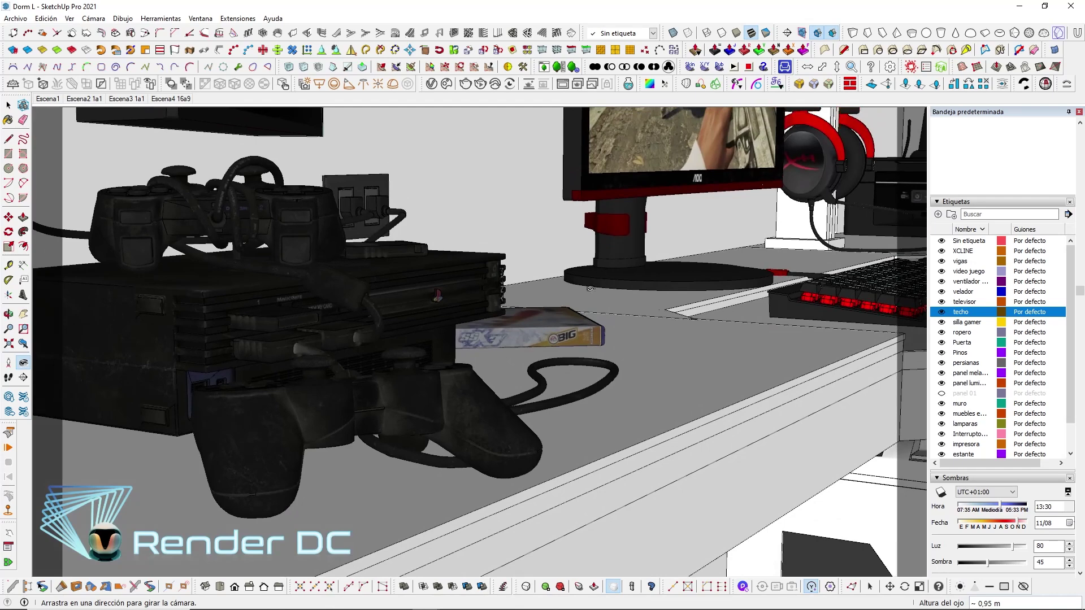
scroll(598, 294, "down", 1)
scroll(597, 287, "down", 1)
middle_click_drag(595, 285, 589, 286)
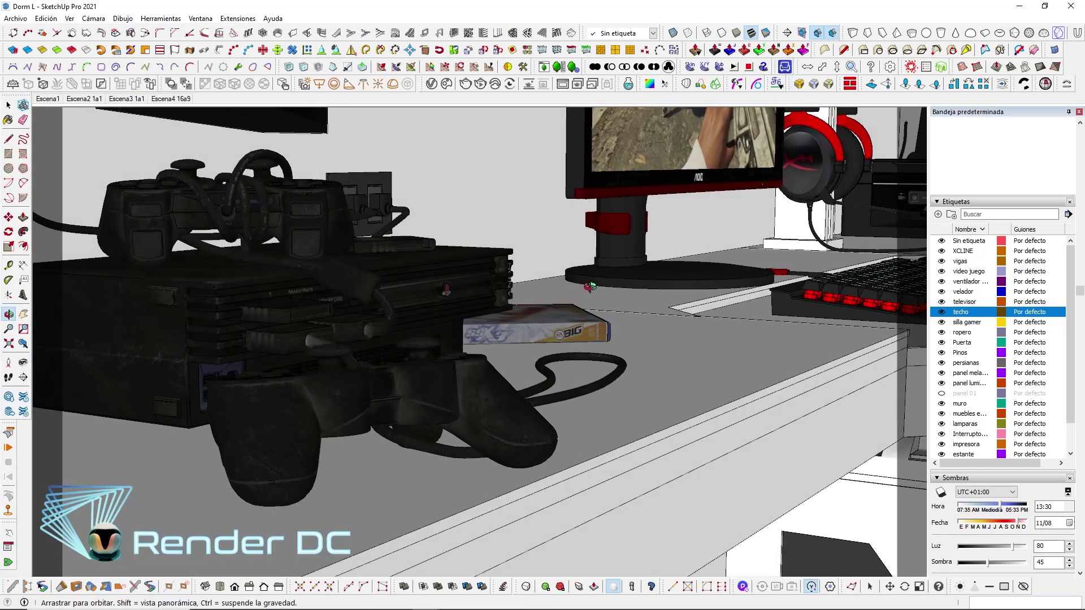
key("l")
mouse_move(589, 286)
left_mouse_down()
mouse_move(594, 270)
mouse_move(594, 284)
left_mouse_up()
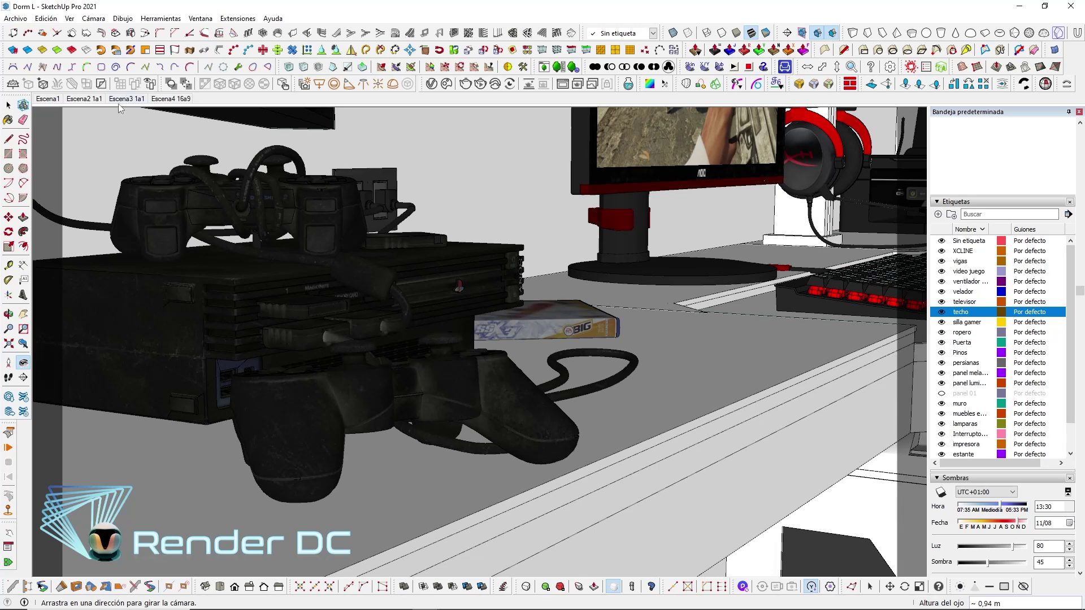
Add a fifth scene after Escena4 and rename it 'Escena5 16 a 9'
right_click(175, 102)
left_click(233, 137)
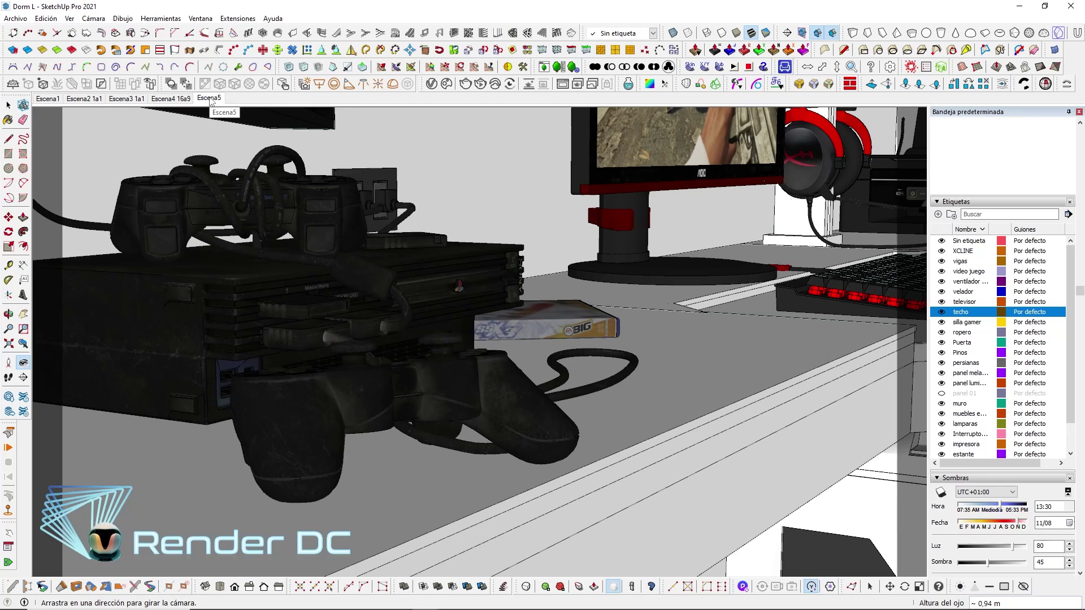
right_click(209, 100)
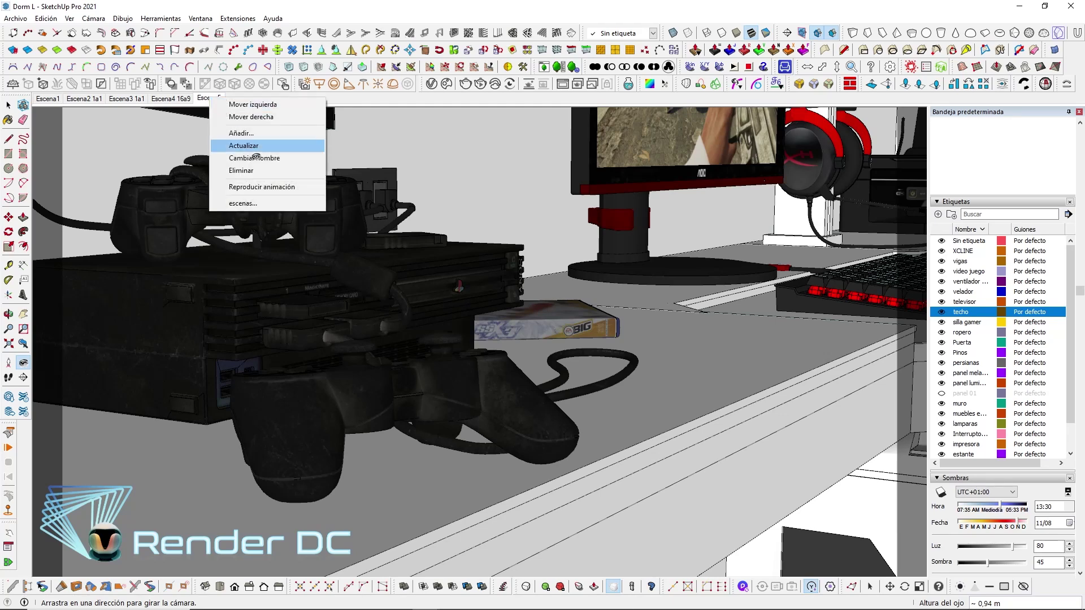
left_click(285, 158)
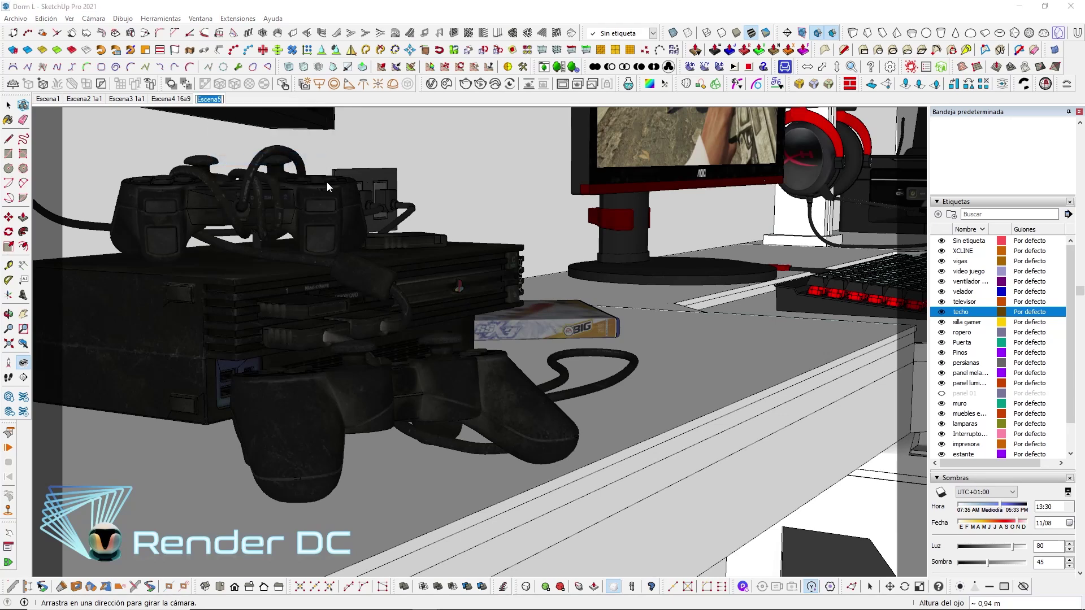
key("End")
type("16 ")
type("a 9")
key("Return")
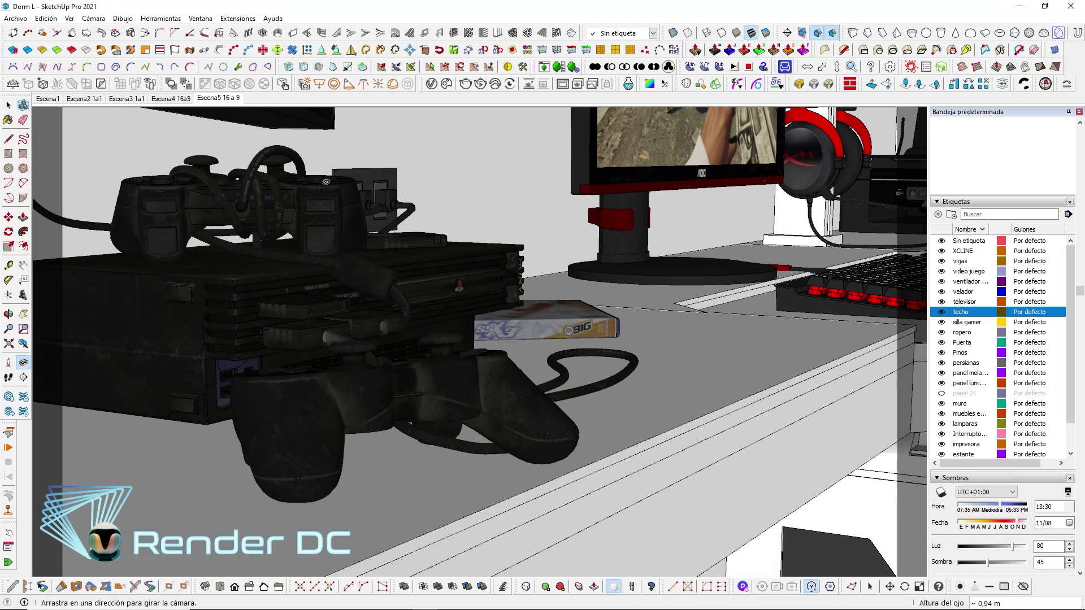
left_click(219, 98)
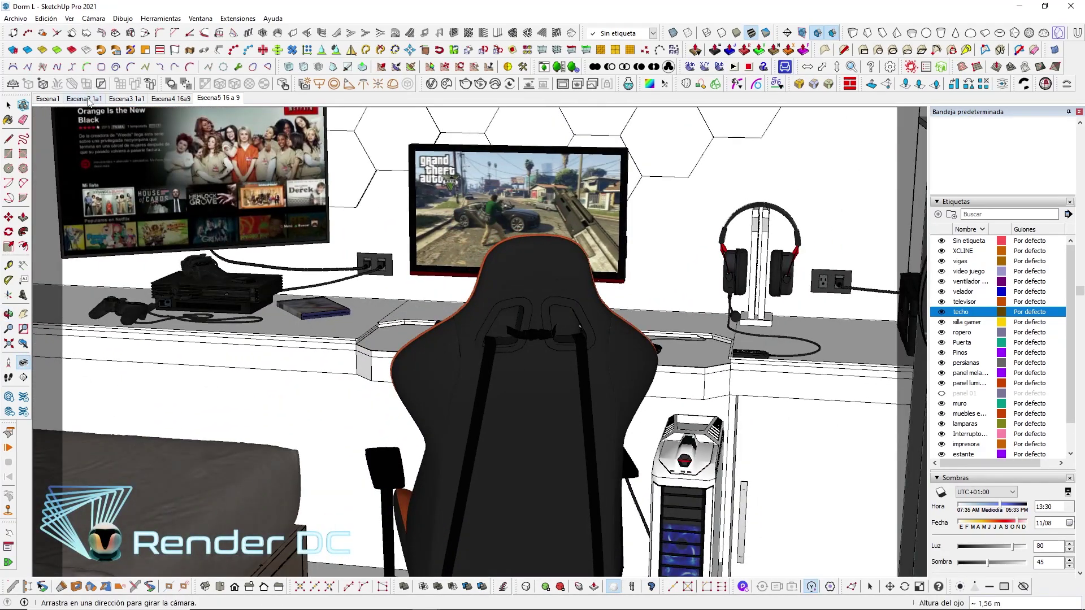
Return to Escena2 1a1 and set the V-Ray output to 1:1 Square, 450 × 450
left_click(85, 98)
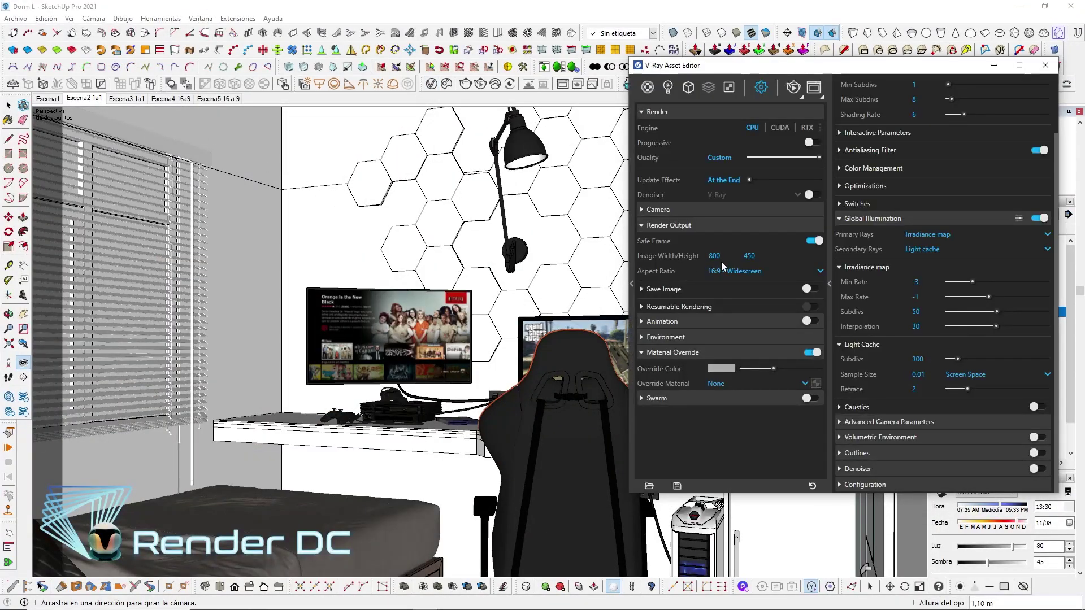
left_click(730, 270)
left_click(719, 296)
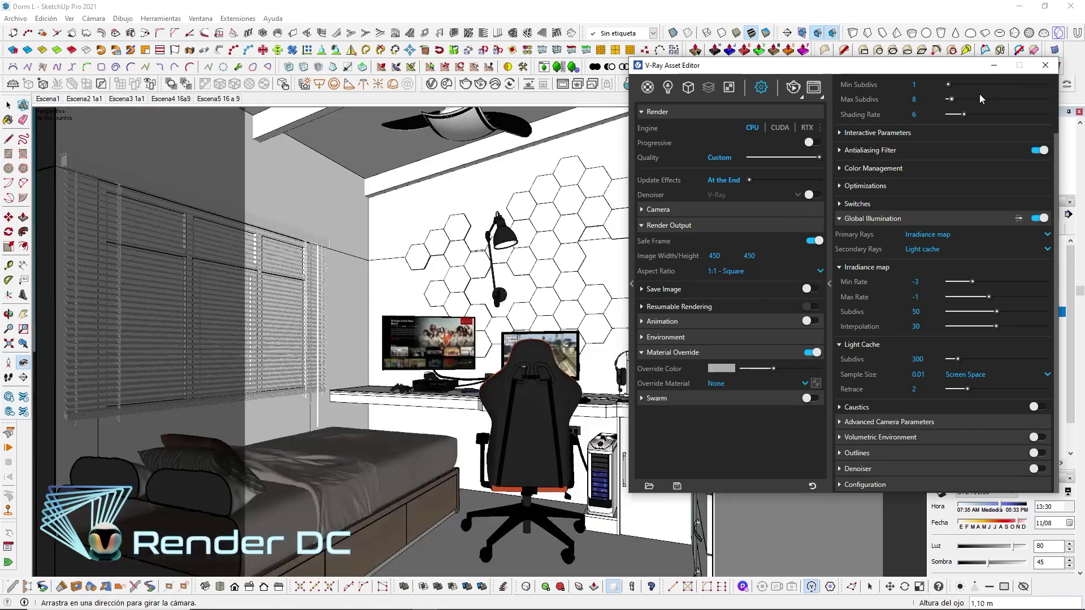
left_click(994, 65)
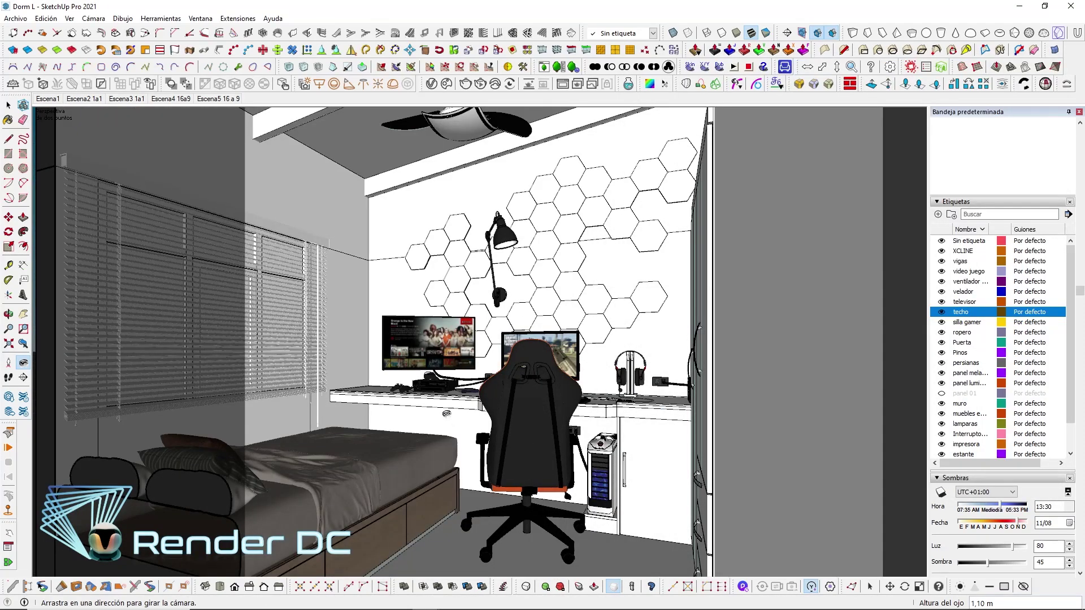
Orbit out to view the whole room and its window wall from outside
scroll(446, 413, "down", 10)
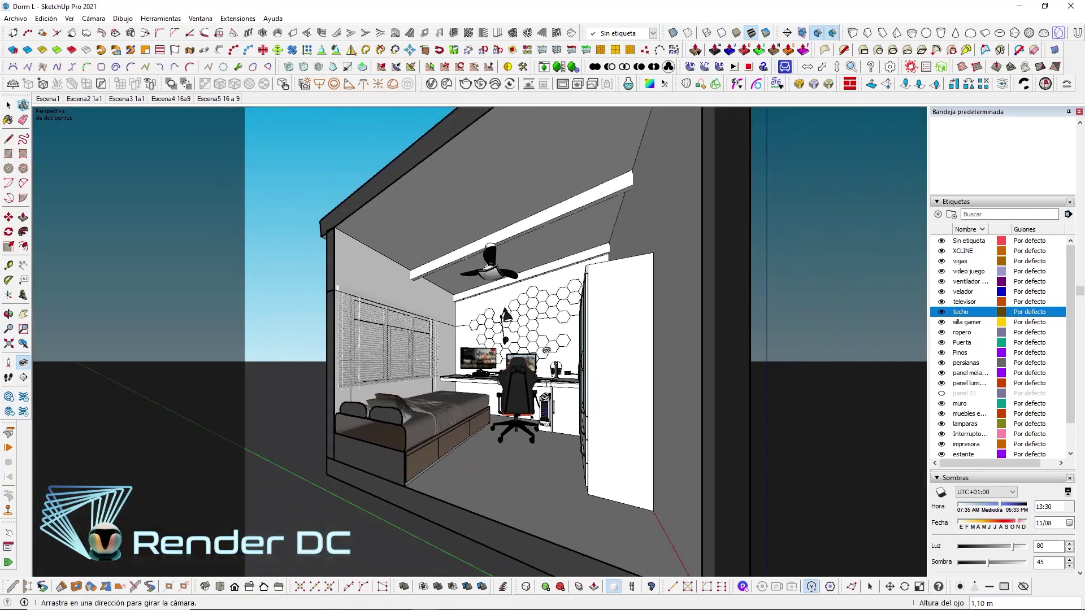
mouse_move(508, 418)
middle_mouse_down()
mouse_move(604, 425)
mouse_move(337, 201)
middle_mouse_up()
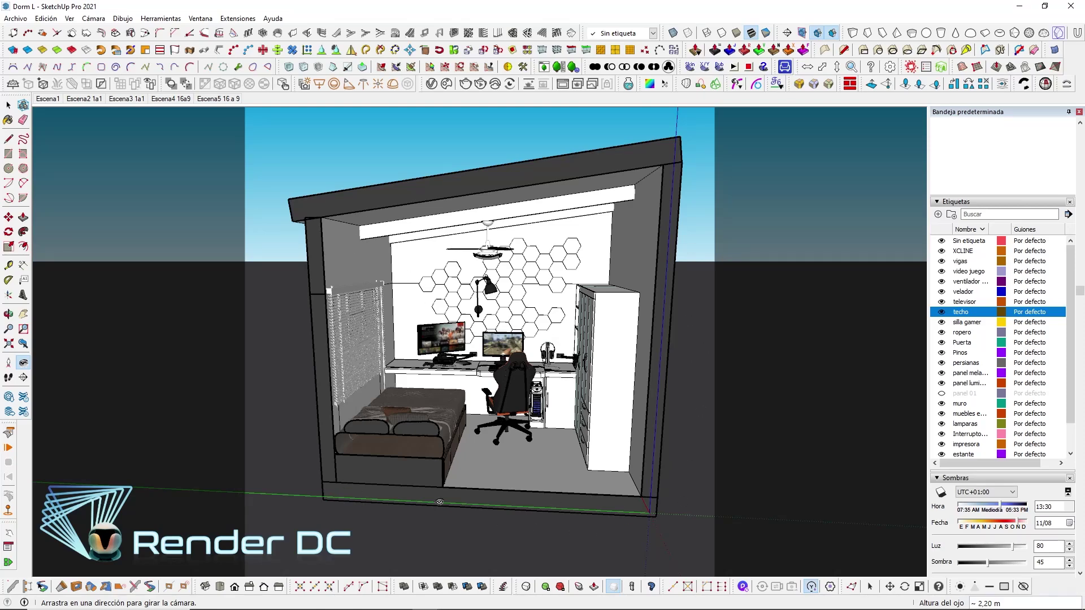
middle_click_drag(440, 501, 615, 436)
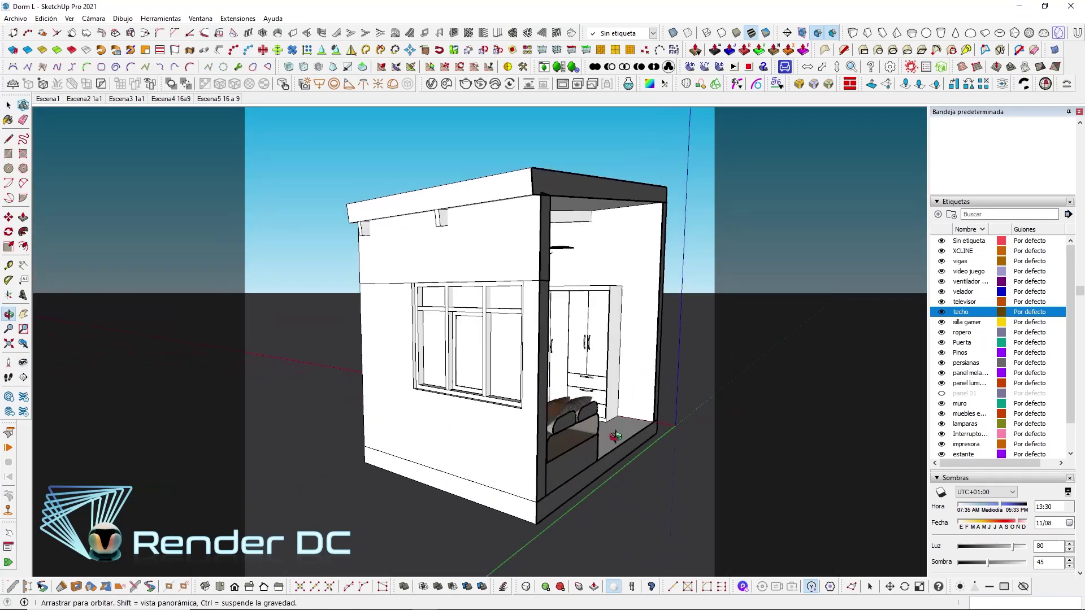
scroll(576, 379, "up", 3)
scroll(537, 322, "up", 3)
scroll(499, 265, "up", 4)
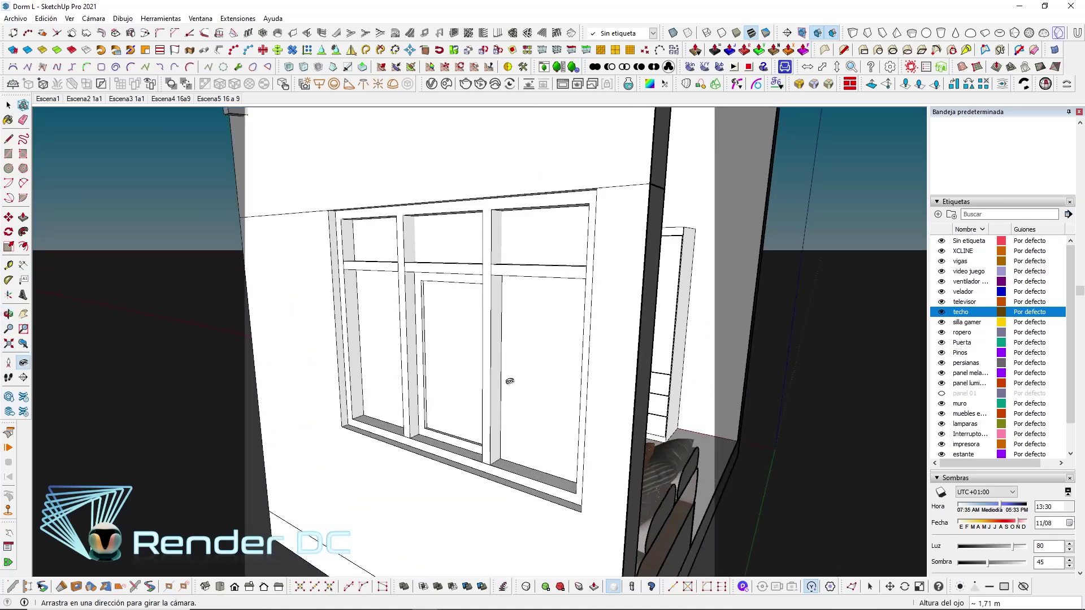
Swing back into the room, return to Escena2 1a1 and start a V-Ray render
left_click_drag(537, 388, 338, 338)
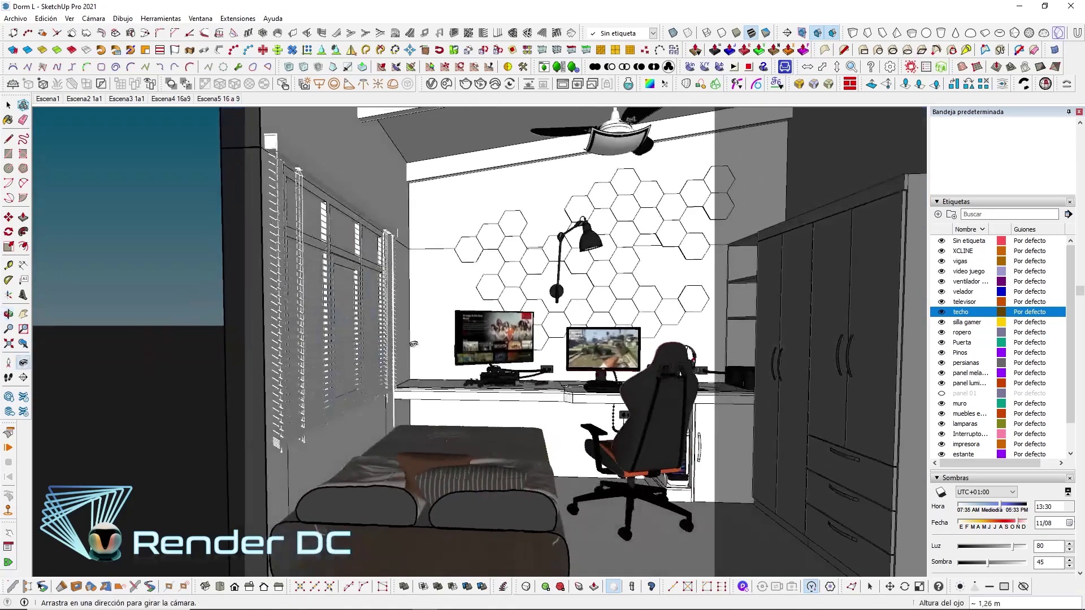
middle_click_drag(547, 394, 502, 393)
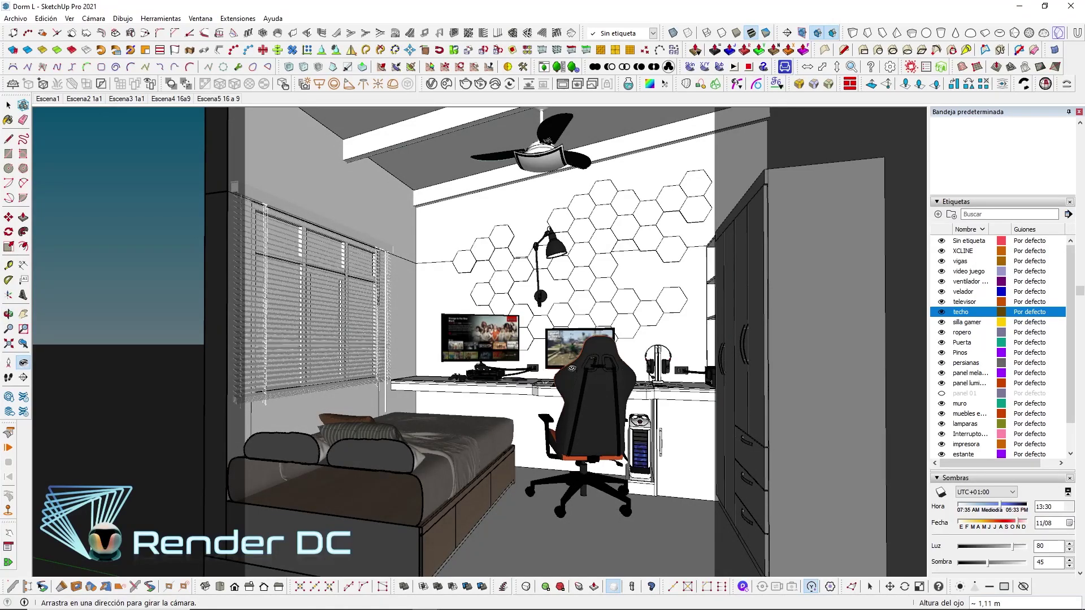
left_click(84, 102)
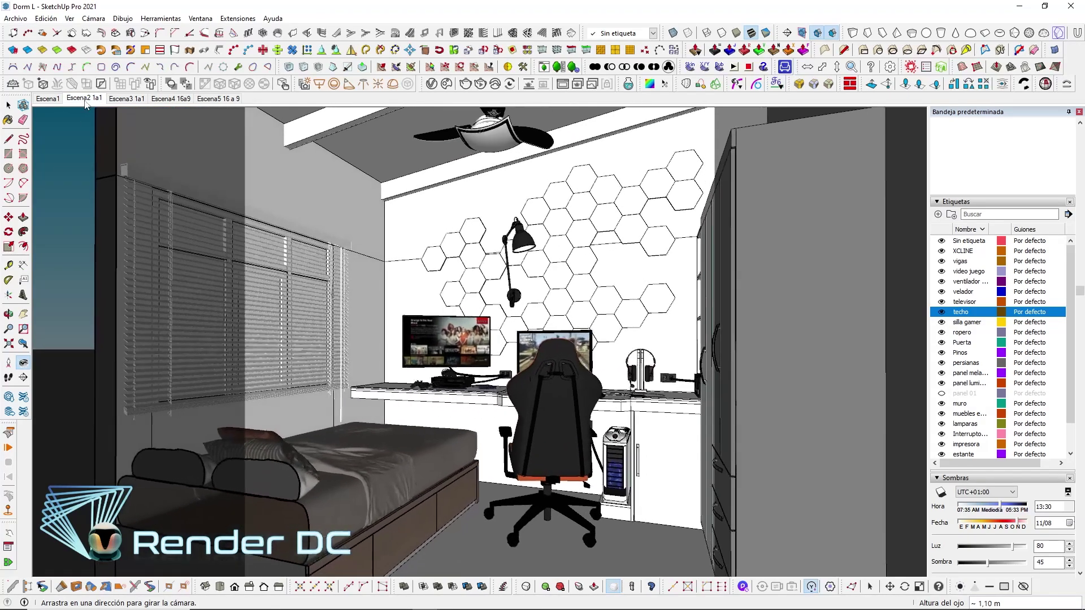
left_click(466, 85)
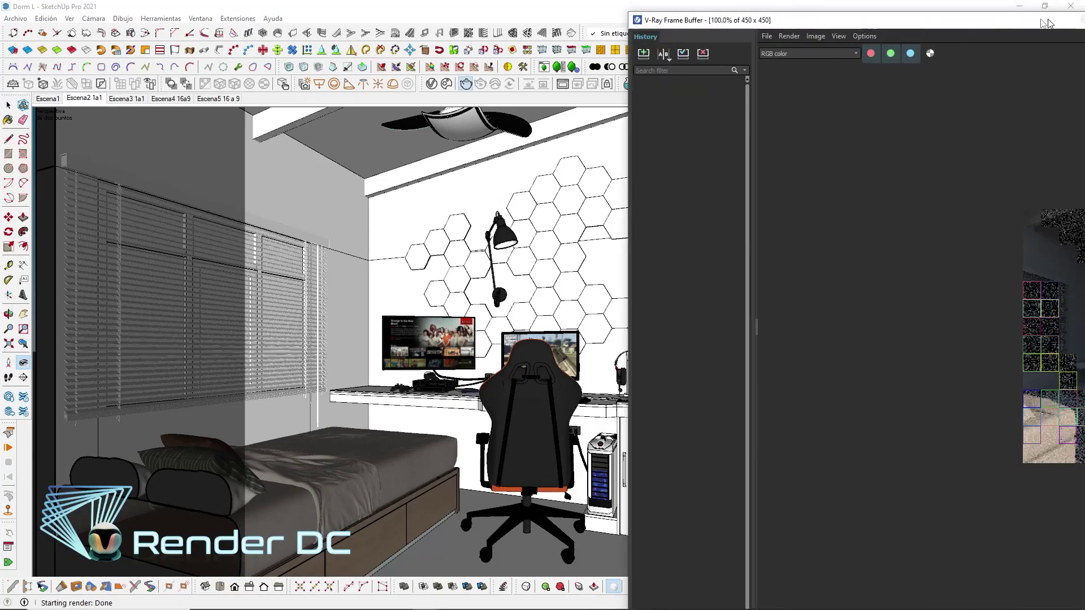
Move the finished dark 450×450 render window aside and open the V-Ray render settings
left_click_drag(961, 8, 593, 15)
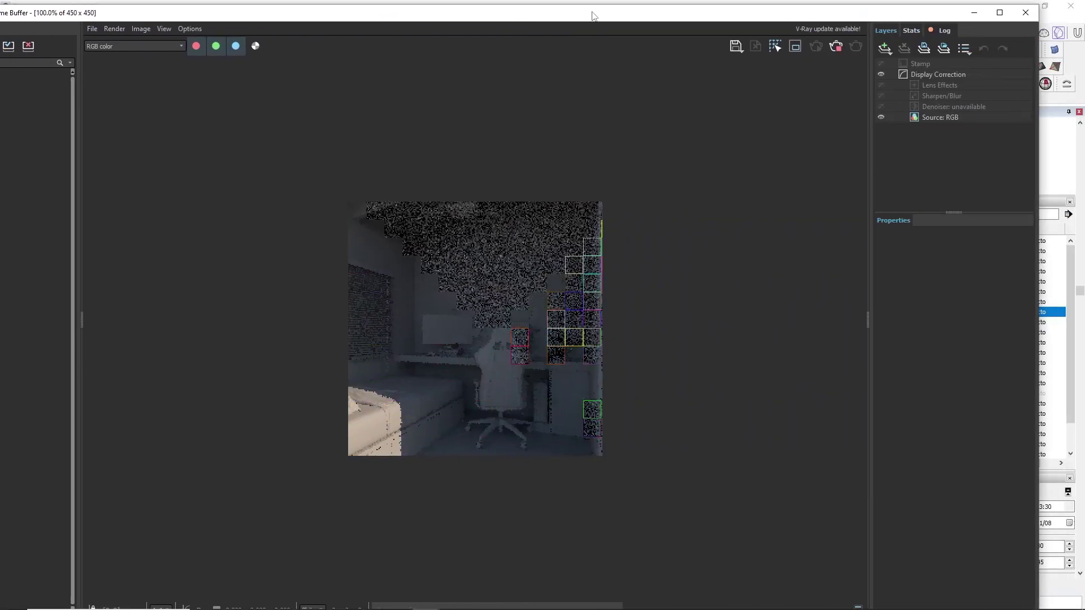
left_click_drag(1038, 5, 673, 139)
left_click_drag(505, 148, 580, 69)
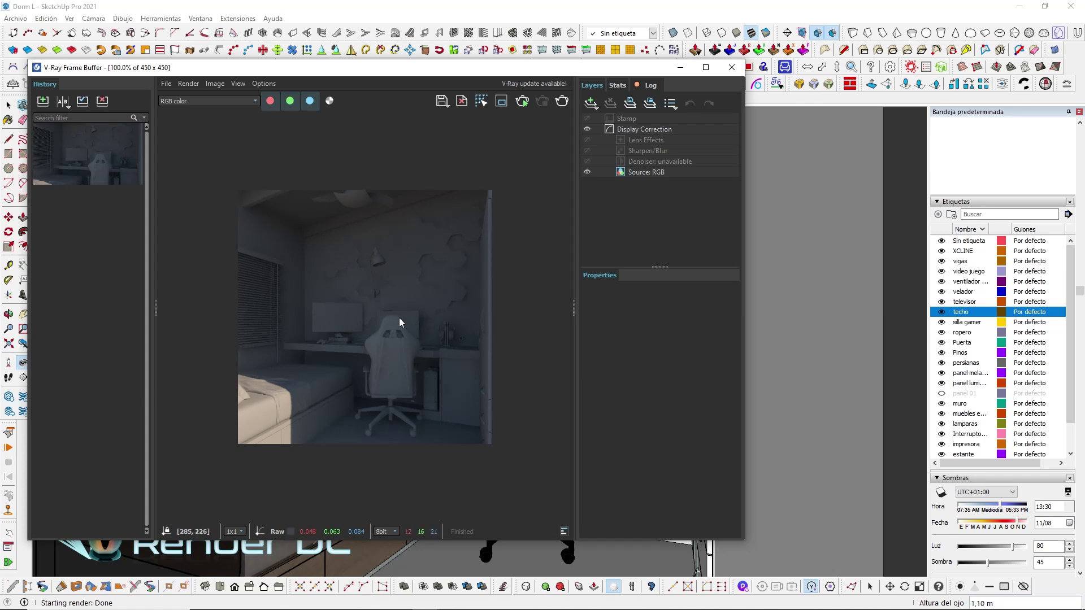
left_click_drag(518, 75, 524, 144)
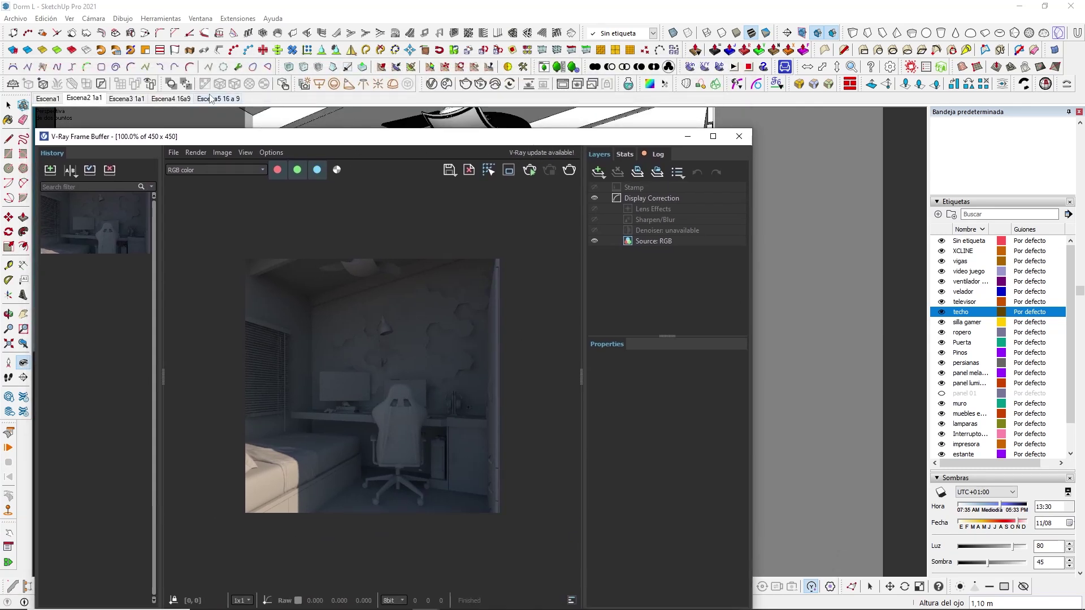
left_click(431, 83)
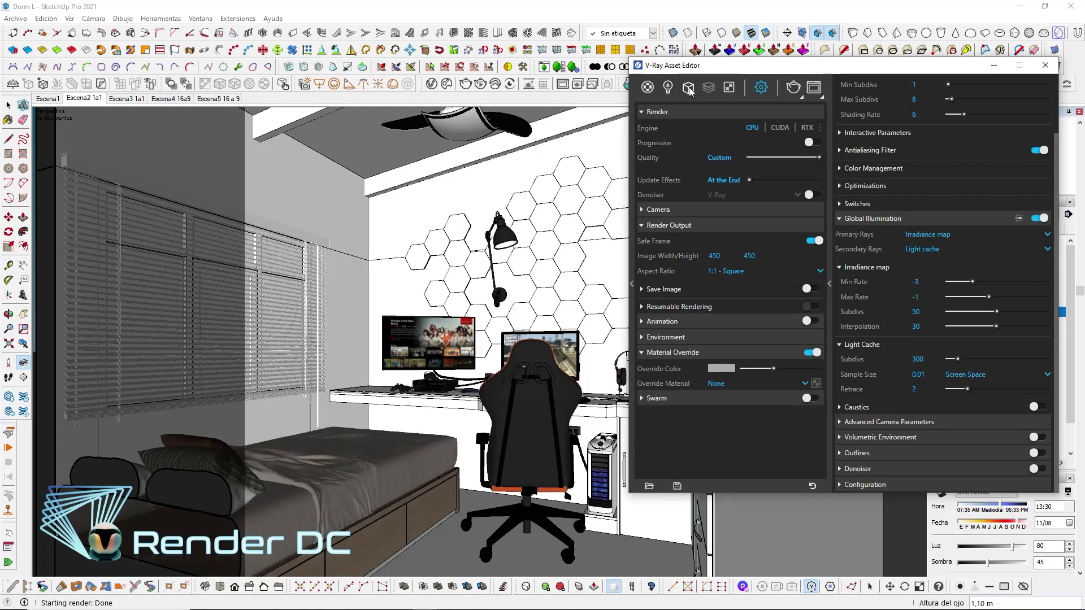
Enable Camera Rays Only on the SectionPlane clipper and bring the Frame Buffer to the front
left_click(688, 87)
left_click(685, 149)
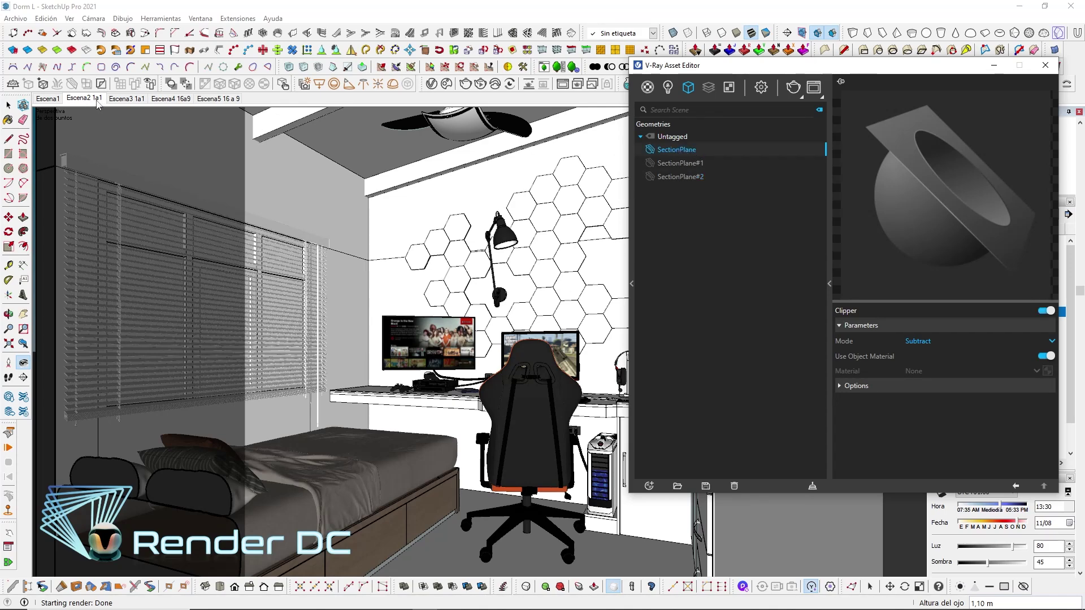
left_click_drag(715, 72, 603, 63)
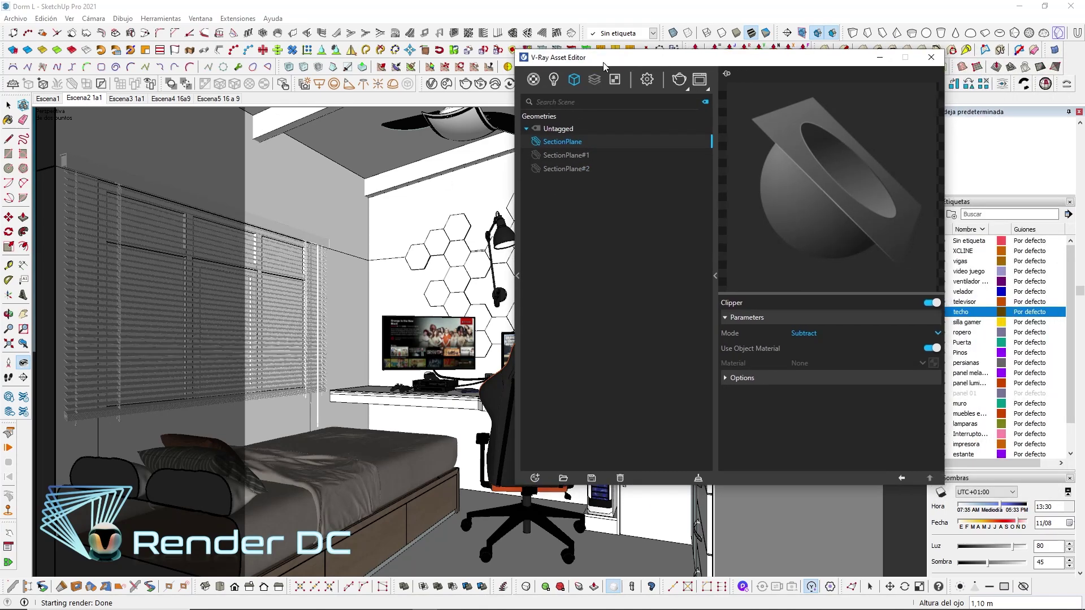
left_click(724, 380)
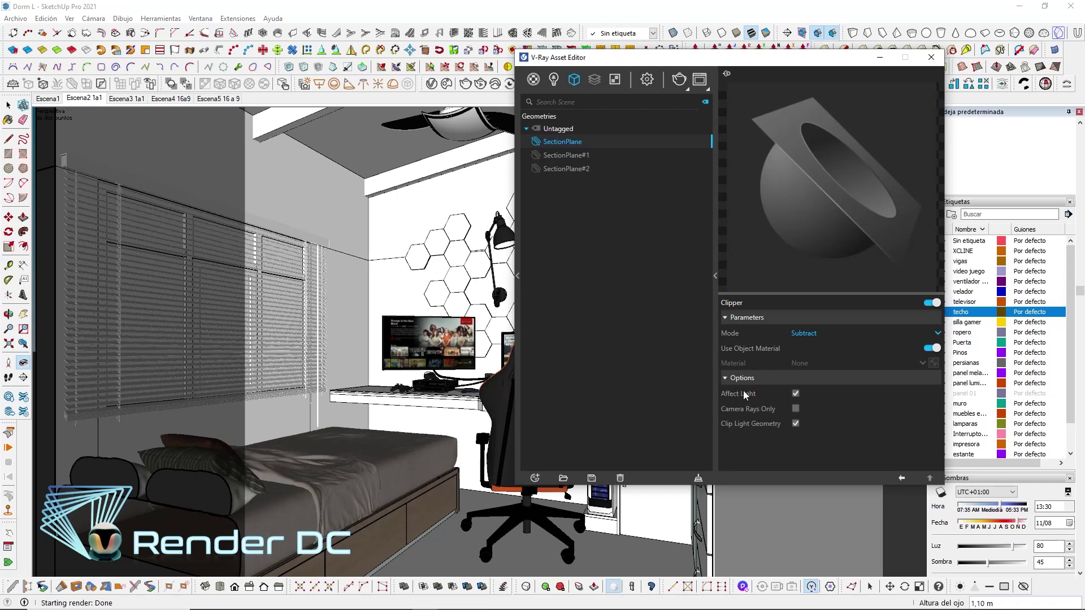
left_click(794, 408)
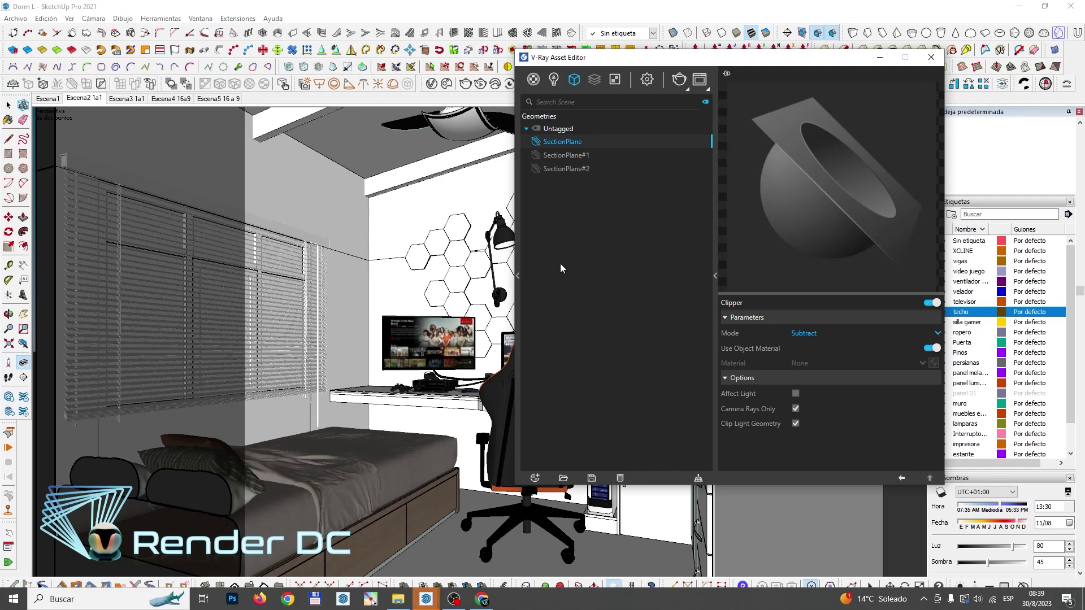
left_click(426, 599)
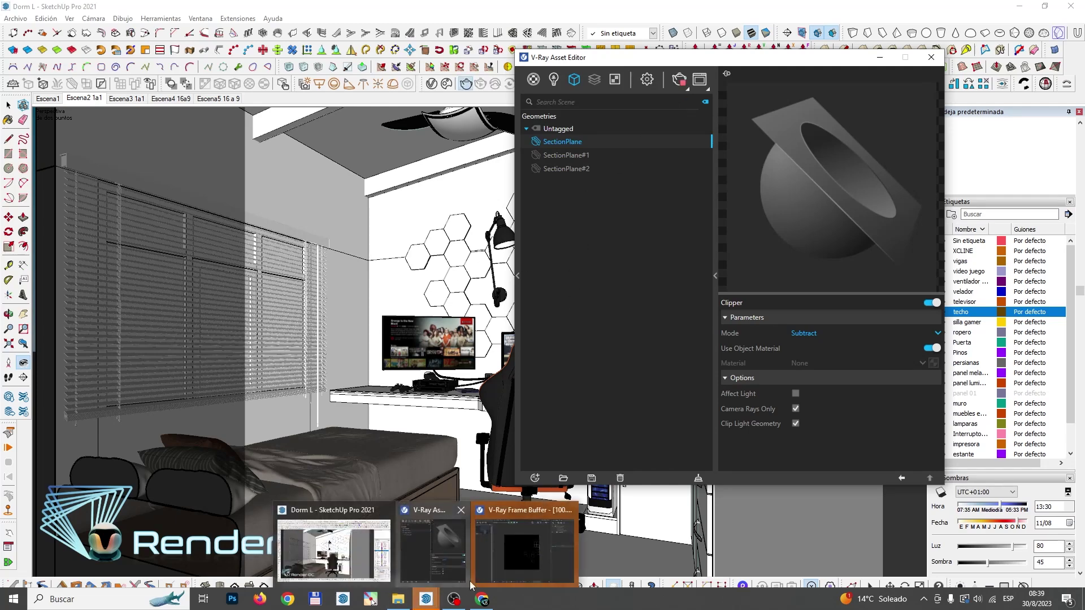
left_click(514, 561)
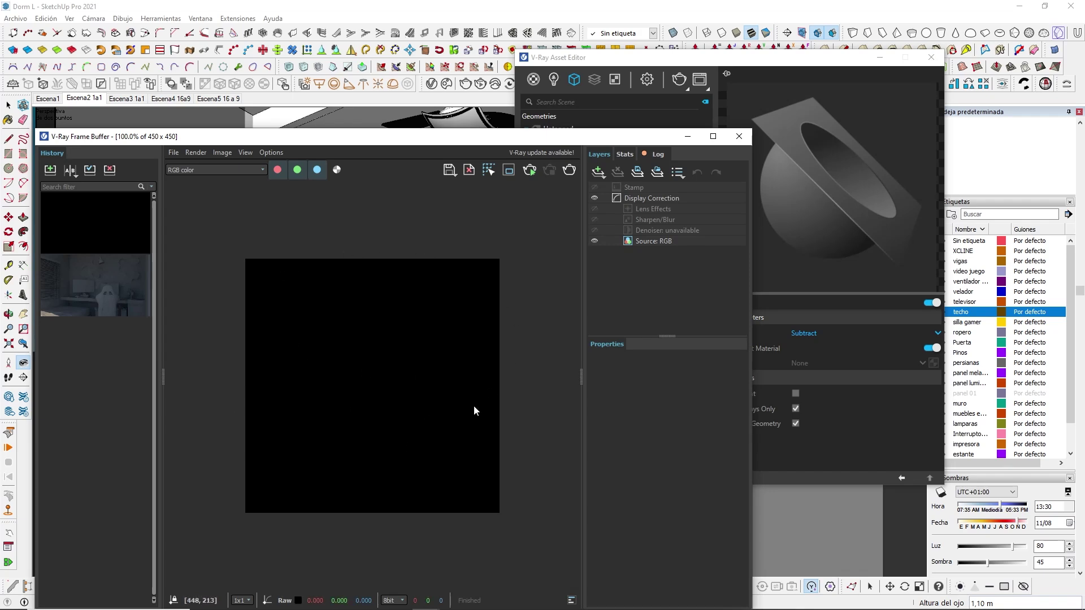
Set the V-Ray output to 700 × 700, run a test render, and close the result
left_click(645, 61)
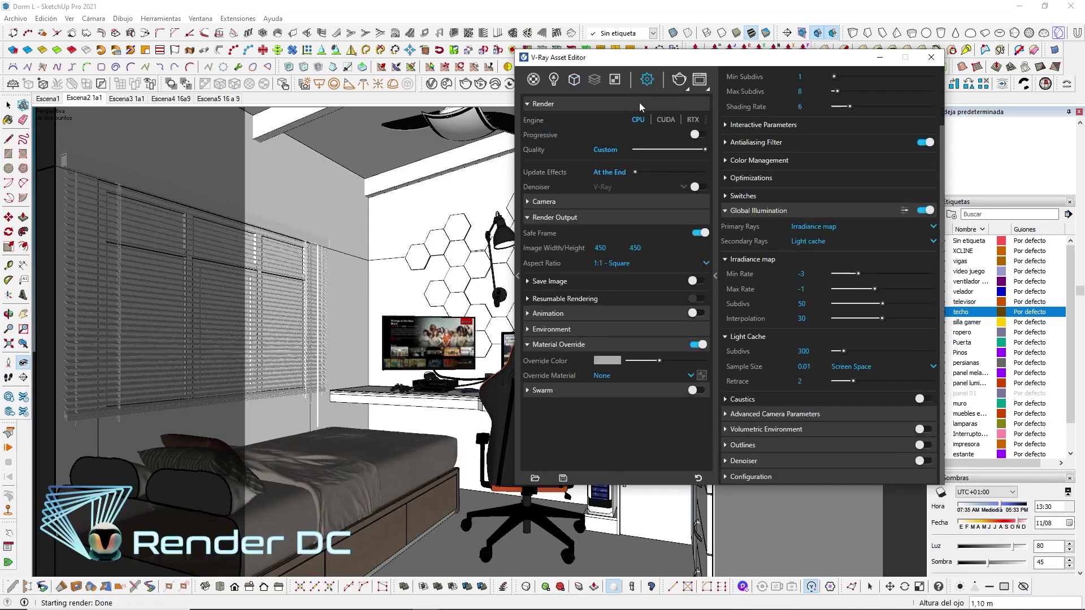
double_click(600, 248)
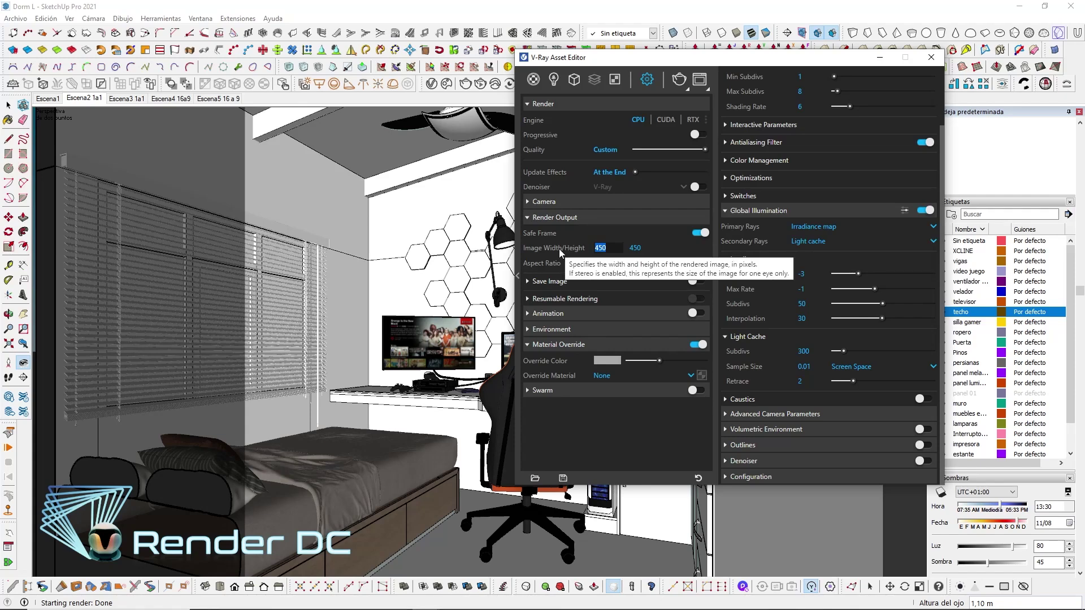
type("700")
key("Return")
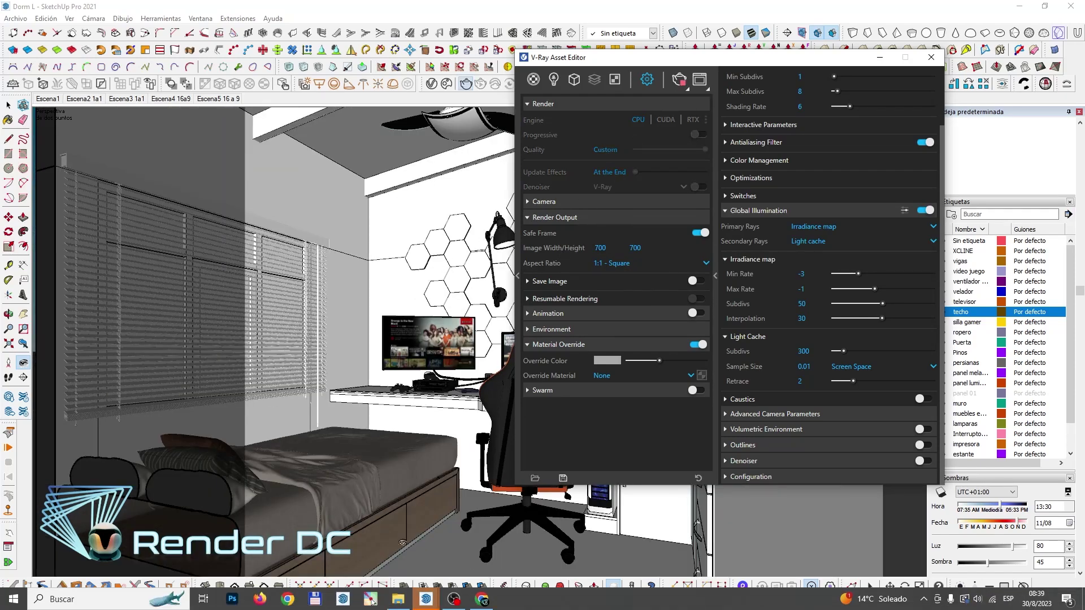
left_click(465, 83)
mouse_move(425, 599)
left_click(503, 551)
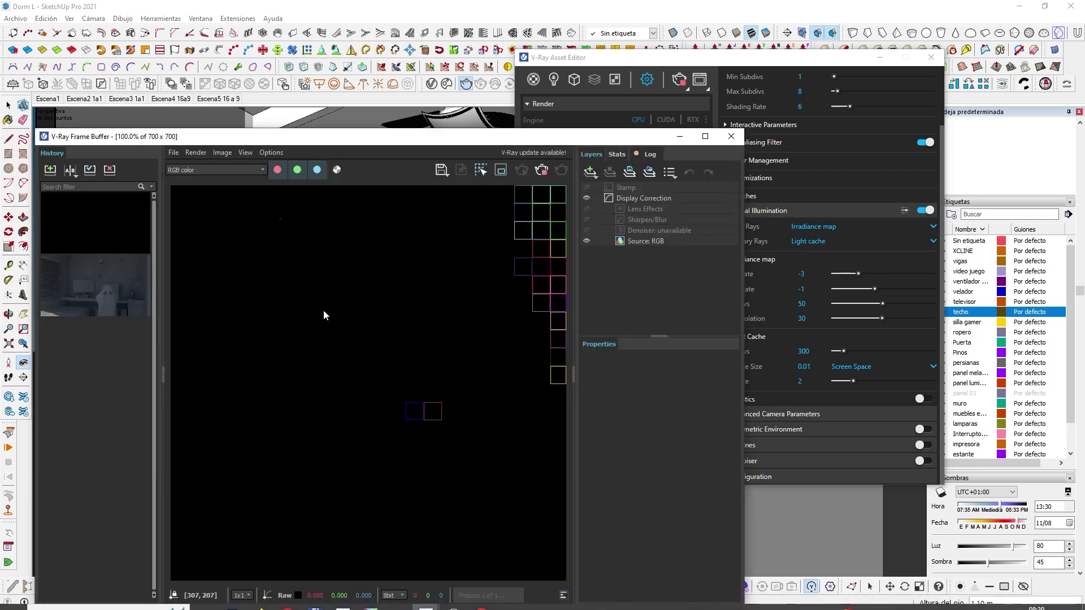
left_click_drag(399, 142, 390, 86)
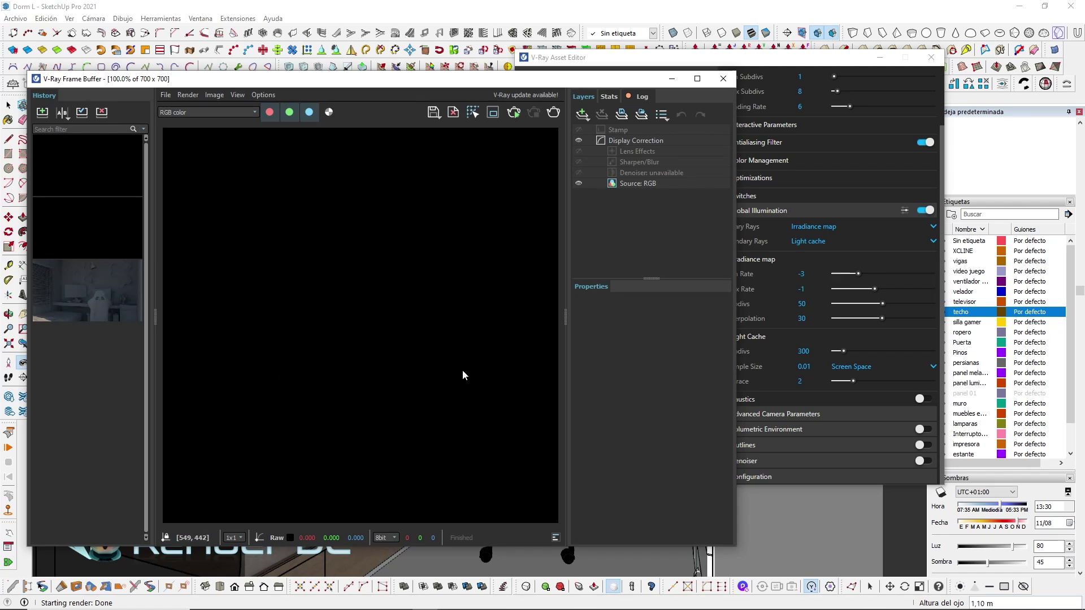
left_click(723, 79)
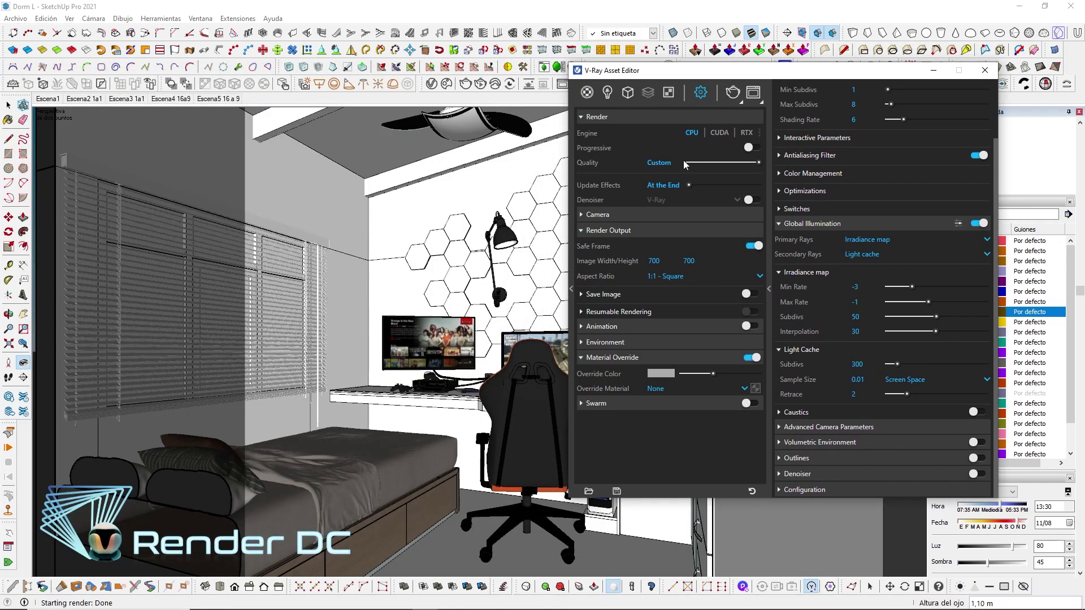
Add a Generic V-Ray material named 'dc - vidrio'
left_click(586, 93)
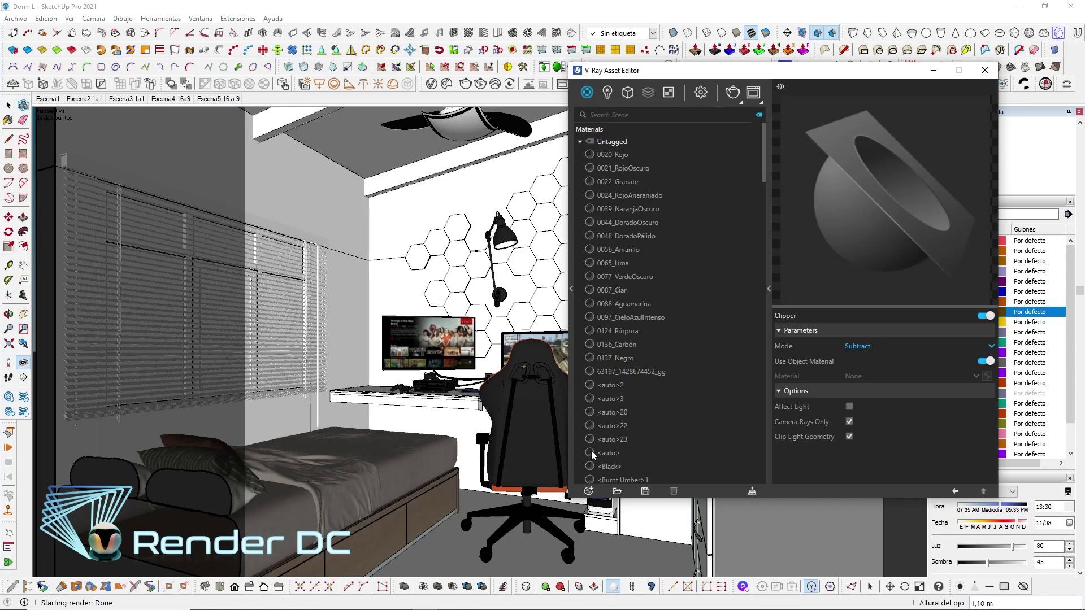
left_click(588, 492)
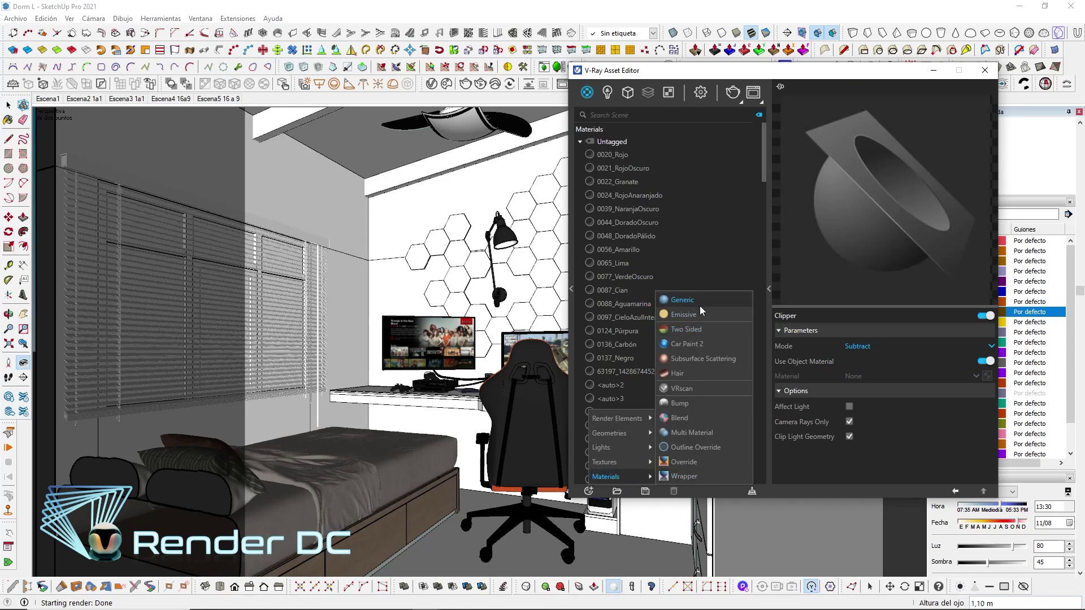
left_click(699, 305)
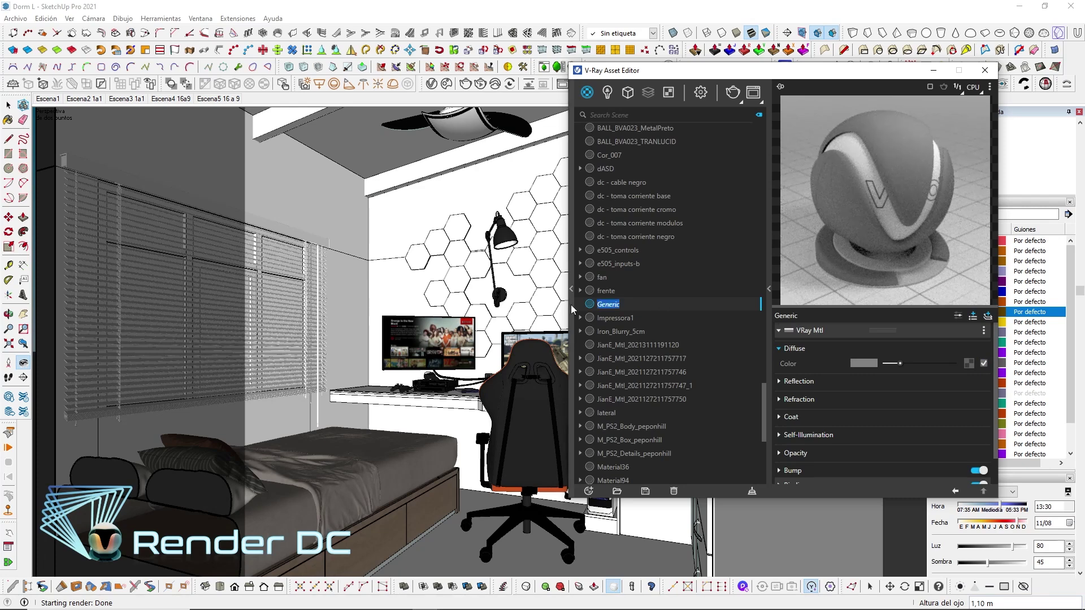
type("dc - ")
type("cr")
type("v")
type("idrio")
key("Return")
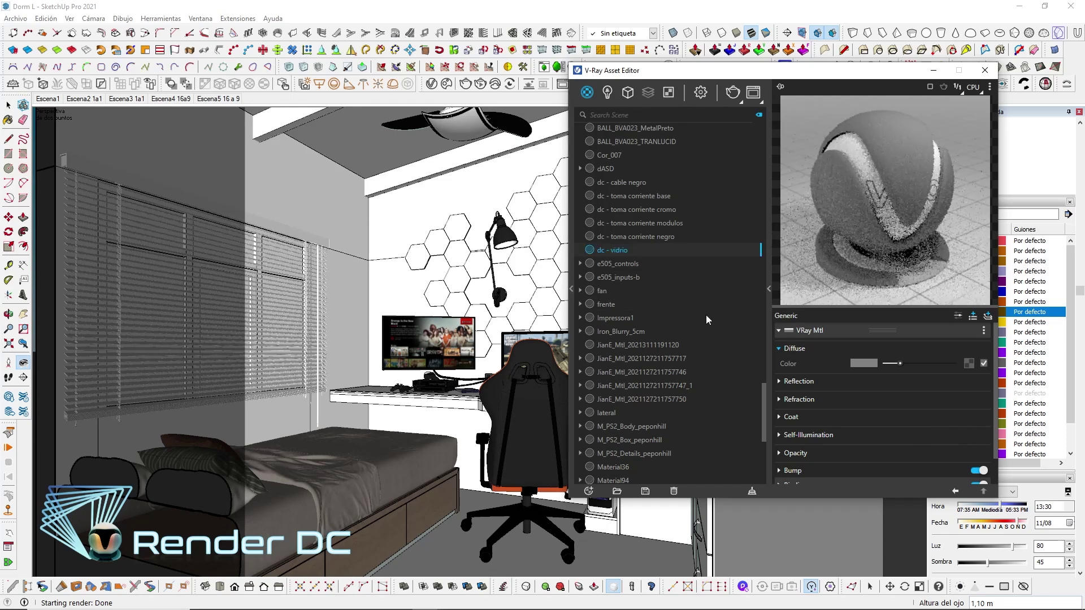
Give the material black diffuse, white reflection and white refraction
left_click_drag(899, 363, 870, 365)
left_click(827, 381)
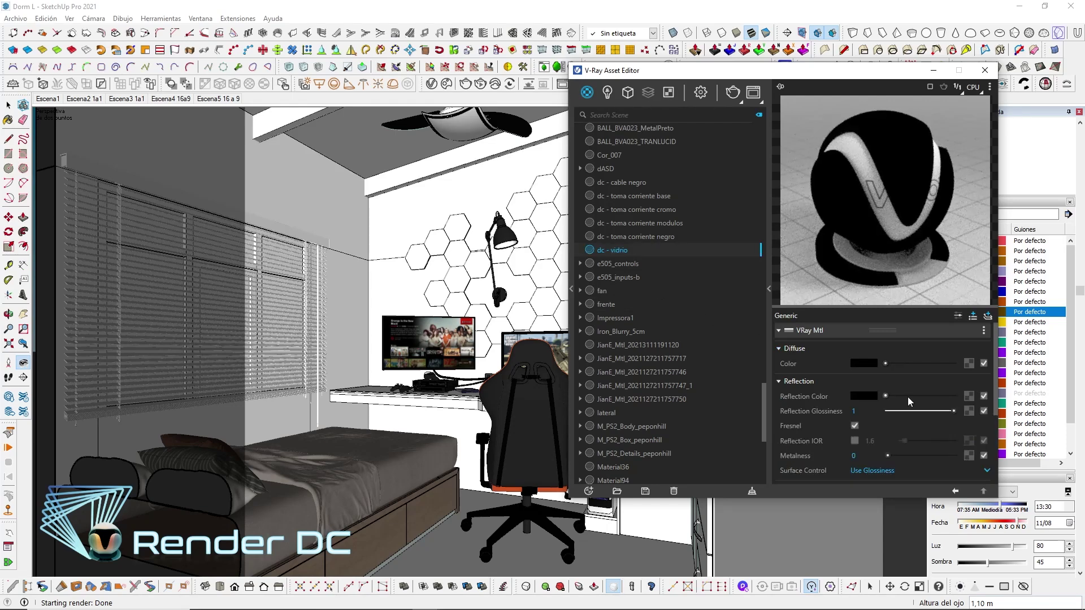
left_click_drag(908, 397, 962, 385)
scroll(922, 391, "down", 2)
left_click(845, 371)
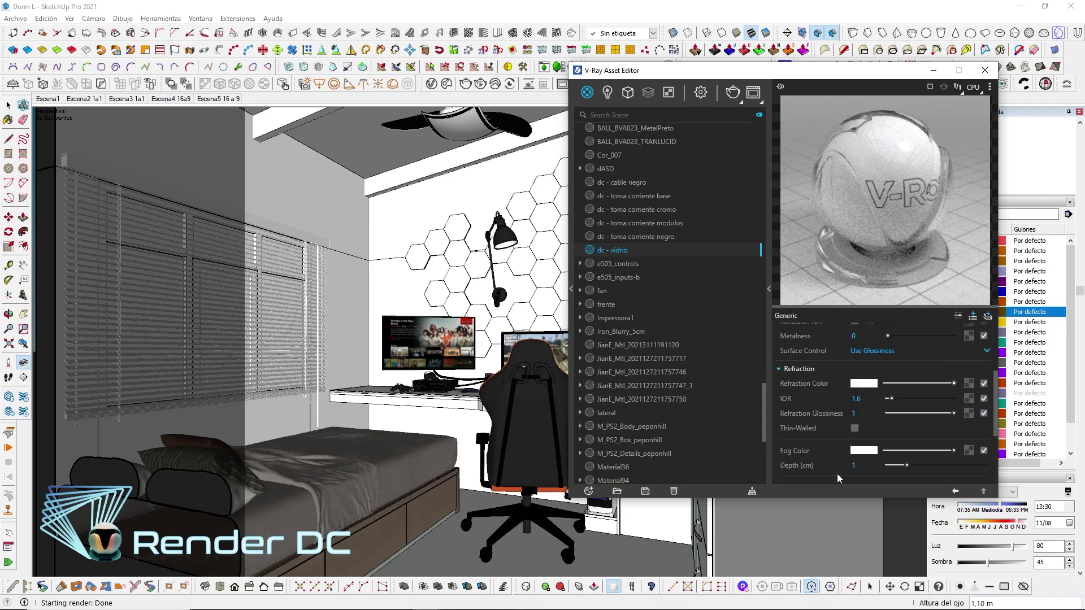
scroll(892, 397, "down", 3)
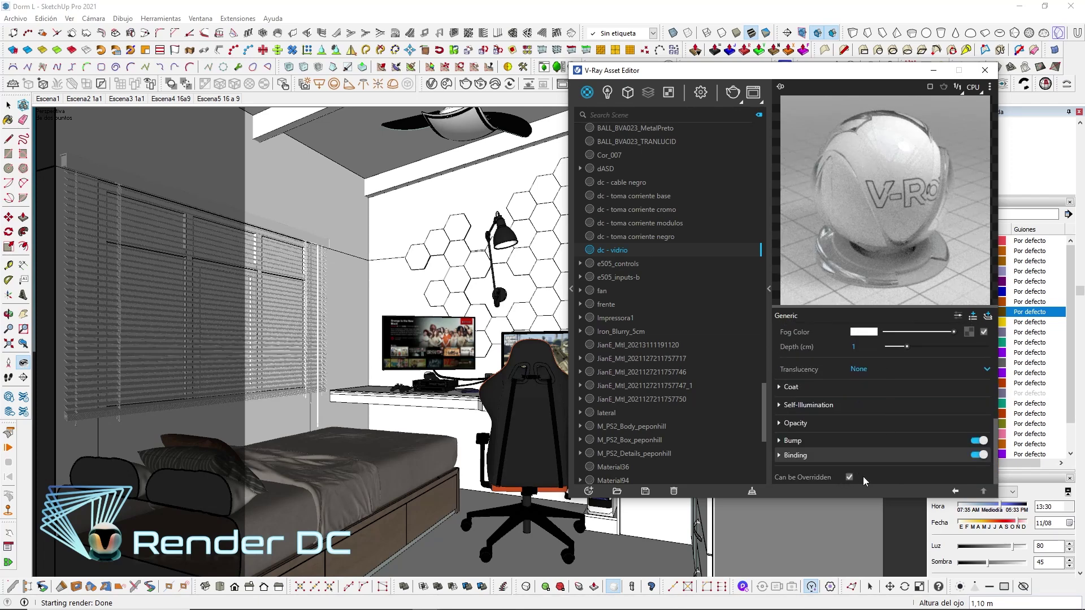
left_click(934, 70)
Paint the first window glass pane with the dc - vidrio material
scroll(599, 338, "up", 6)
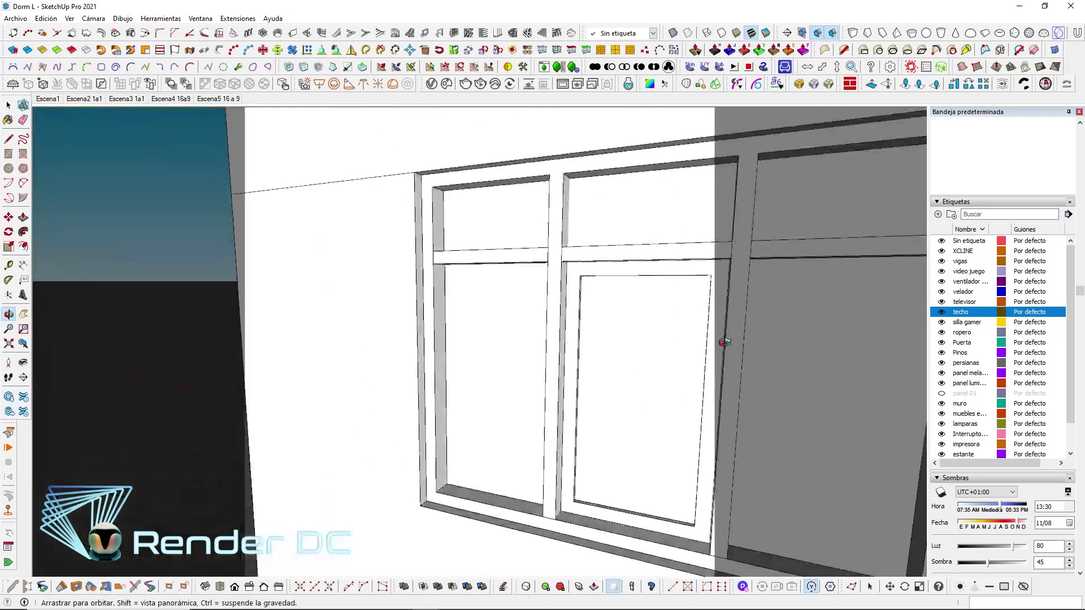
double_click(600, 337)
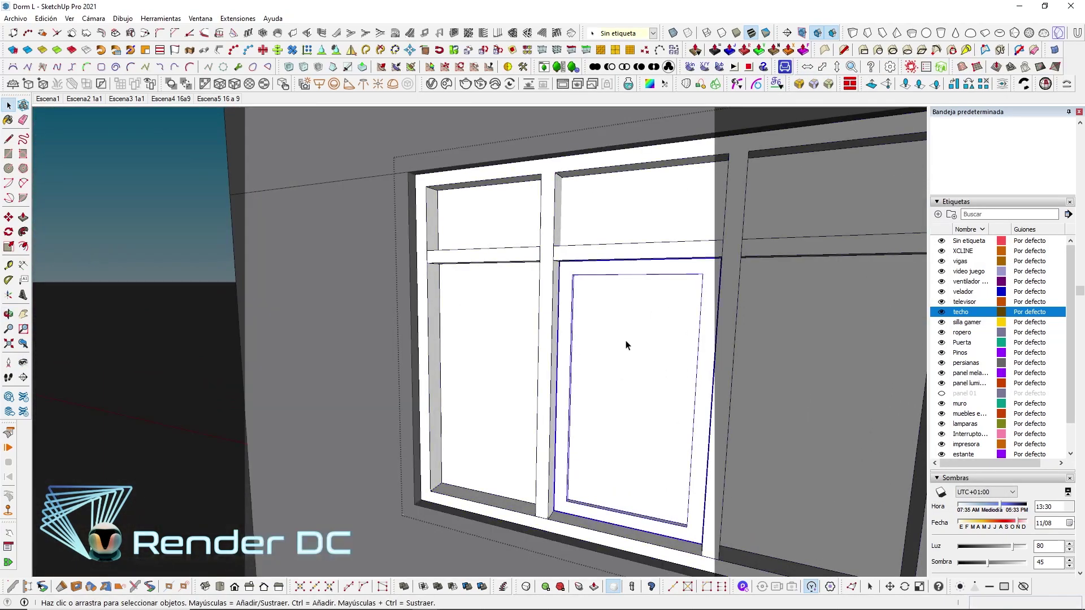
double_click(626, 344)
left_click(625, 344)
key("b")
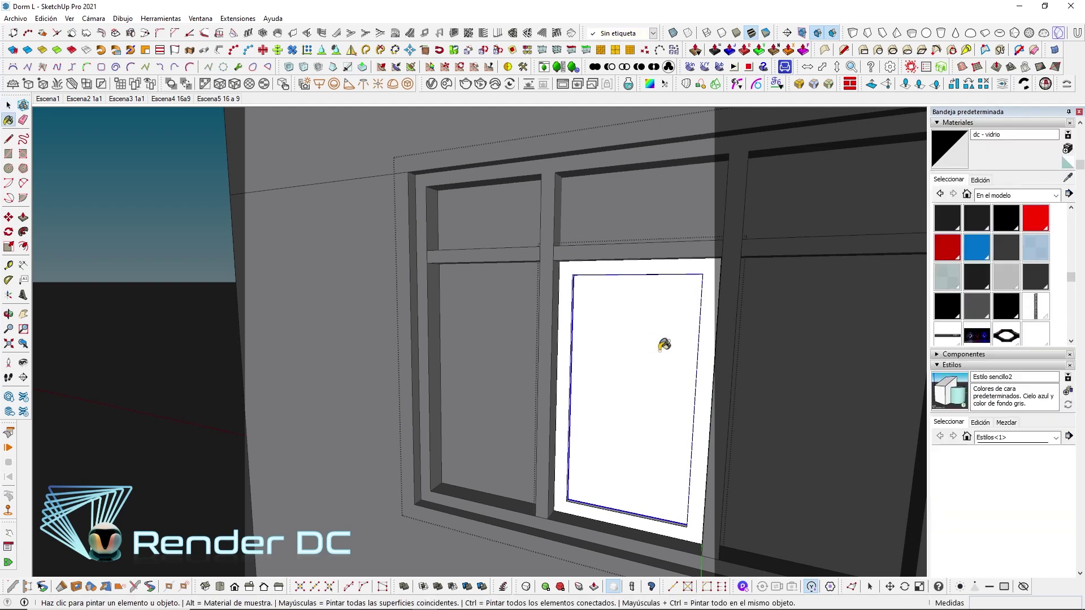
left_click(662, 345)
key("space")
left_click(798, 376)
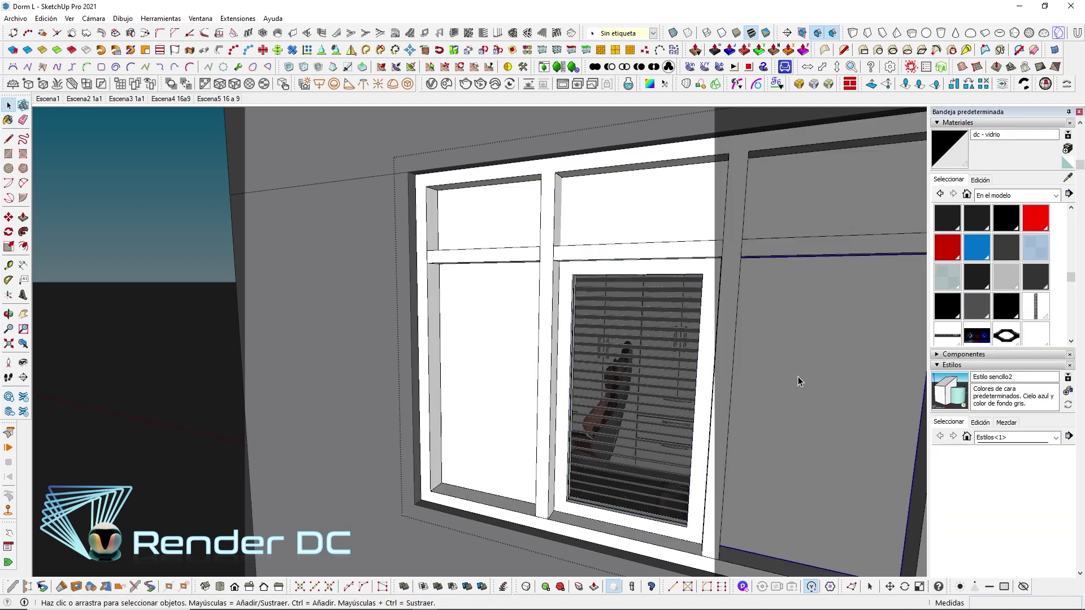
Paint the right-hand and remaining window panes with dc - vidrio, then return to the room view
key("b")
left_click(798, 376)
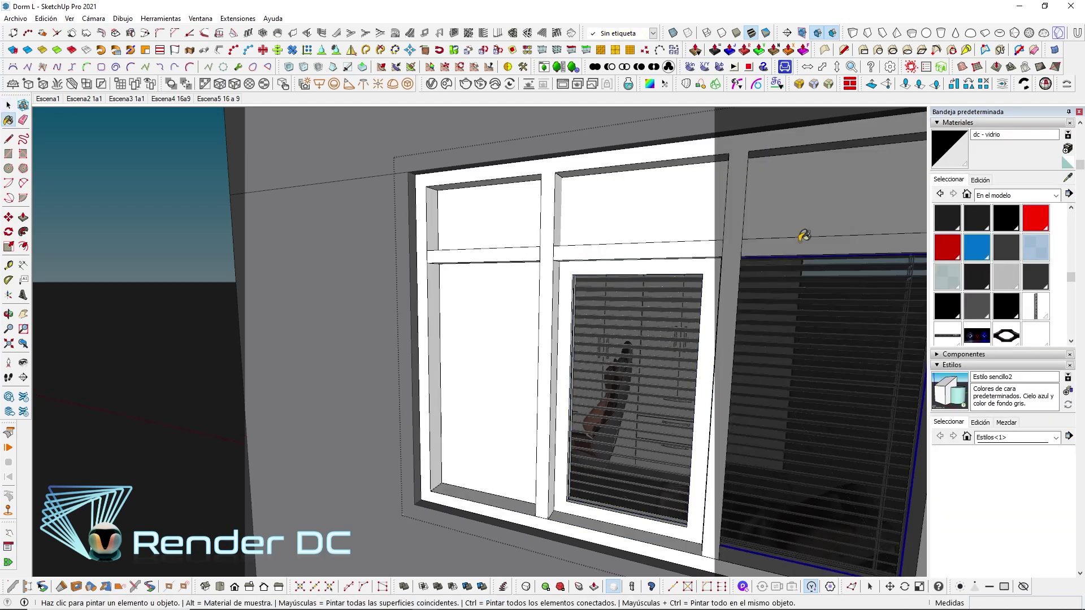
left_click(689, 200)
left_click(528, 327)
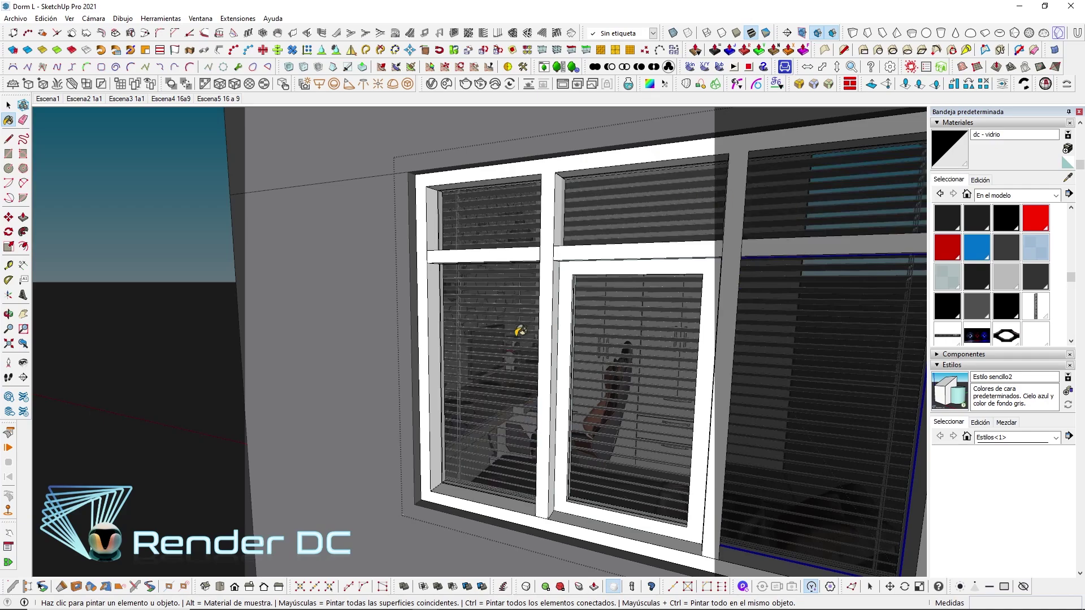
key("space")
key("Page_Down")
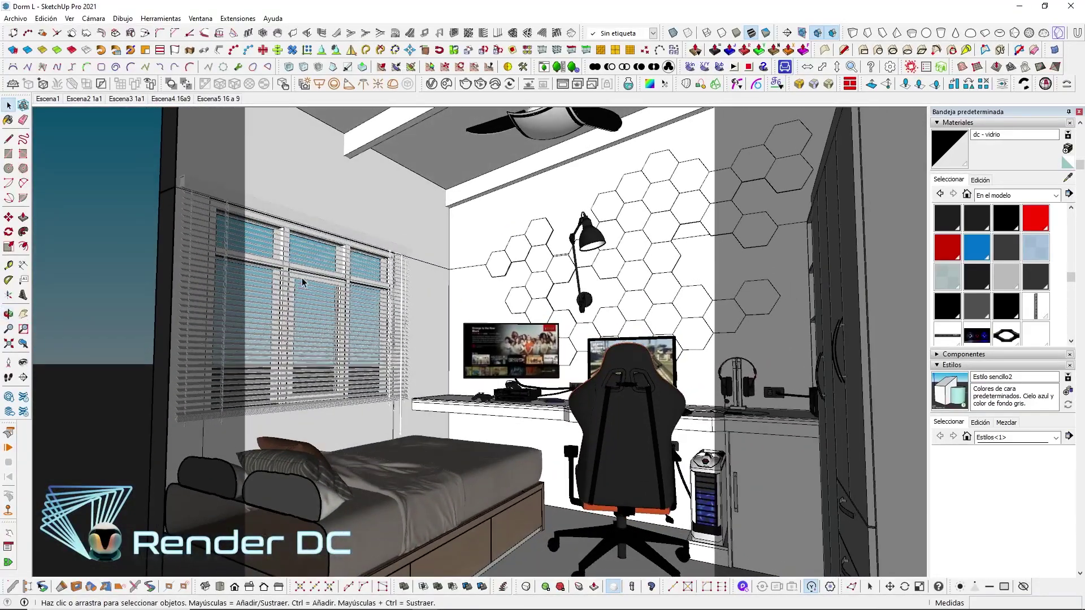
Switch to the Escena2 1a1 scene and start a V-Ray render from the Asset Editor
left_click(85, 98)
left_click(429, 86)
left_click(739, 92)
mouse_move(426, 608)
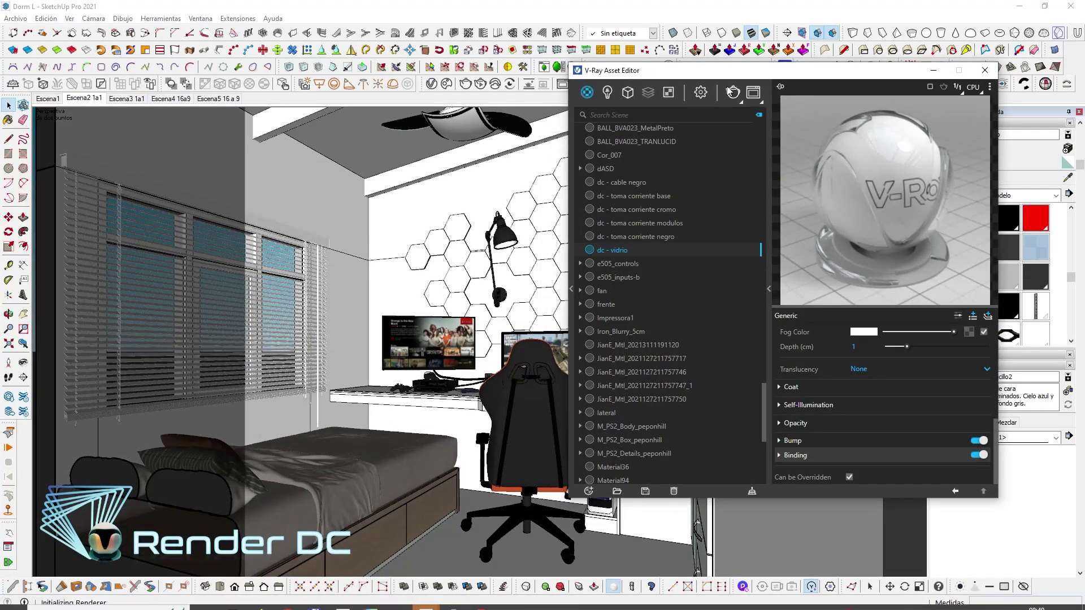
left_click(517, 552)
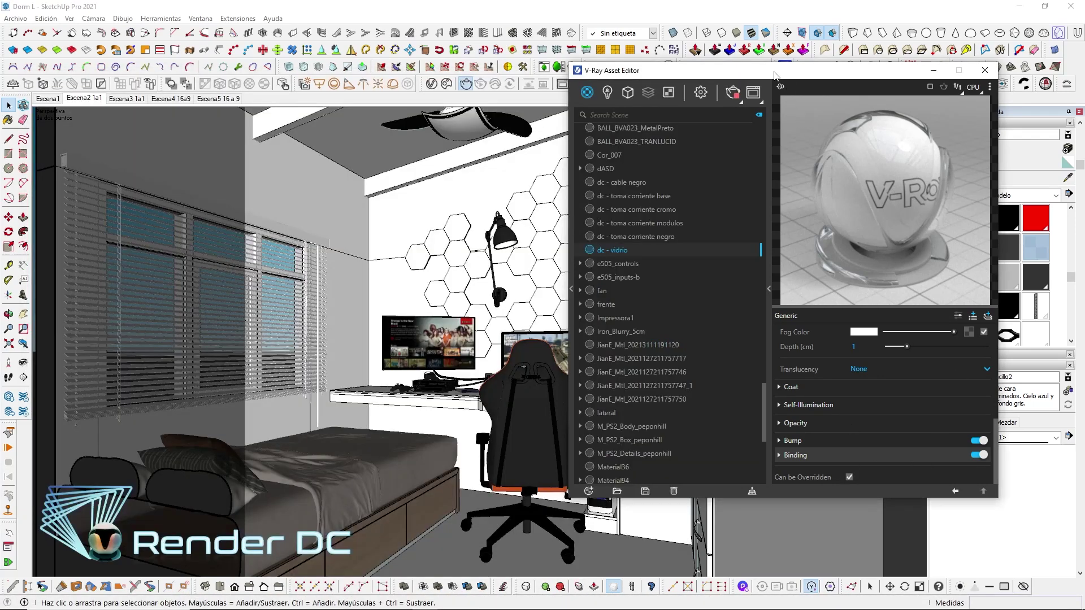
Check the 700×700 output size in the render settings and restart the render
left_click(851, 477)
left_click(704, 96)
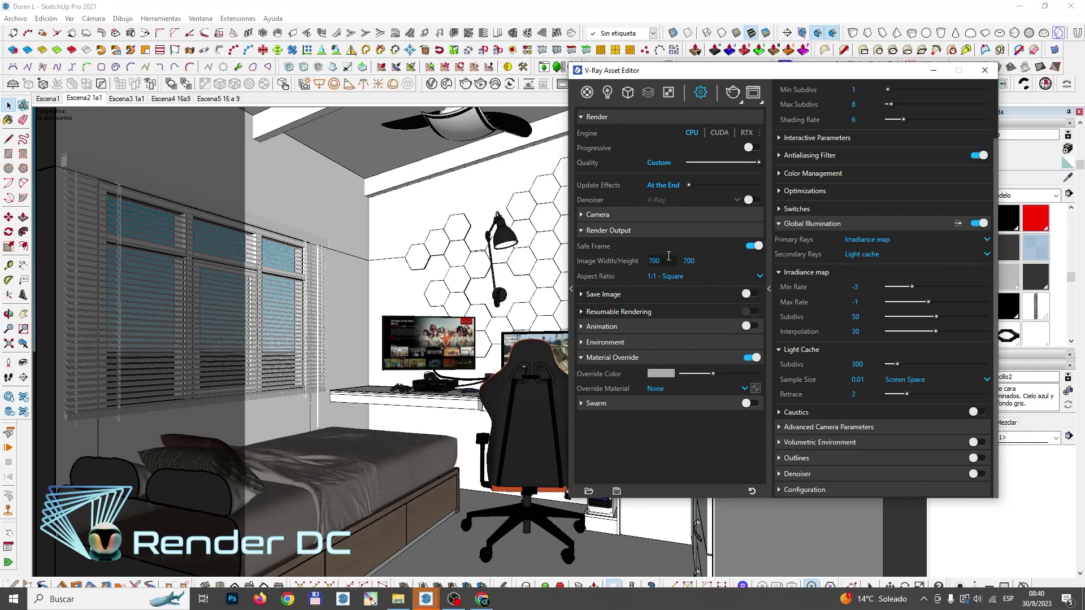
left_click(586, 92)
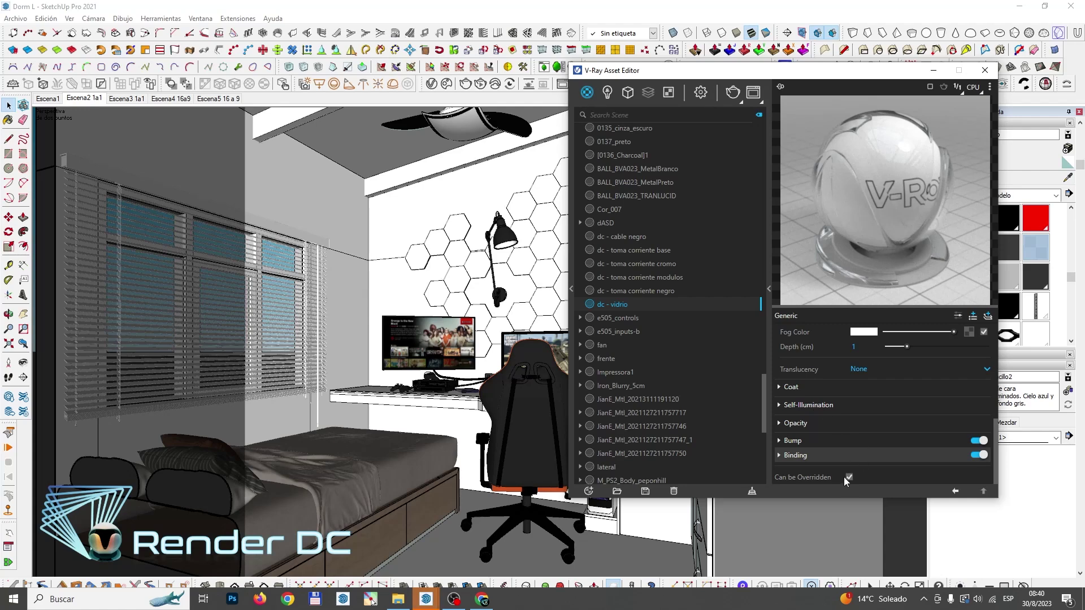
mouse_move(426, 599)
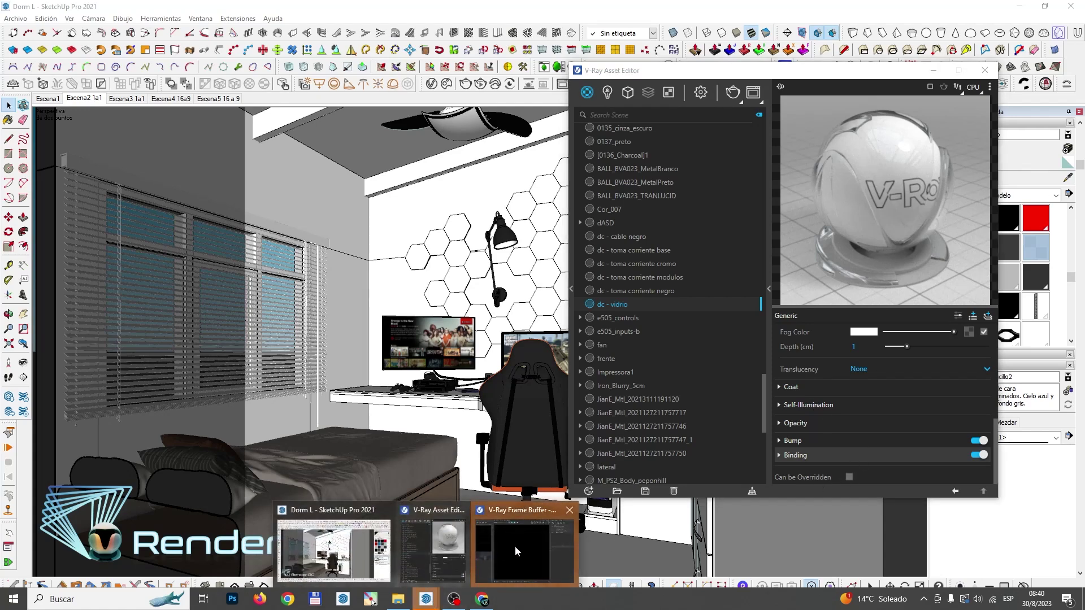
left_click(514, 546)
left_click(554, 113)
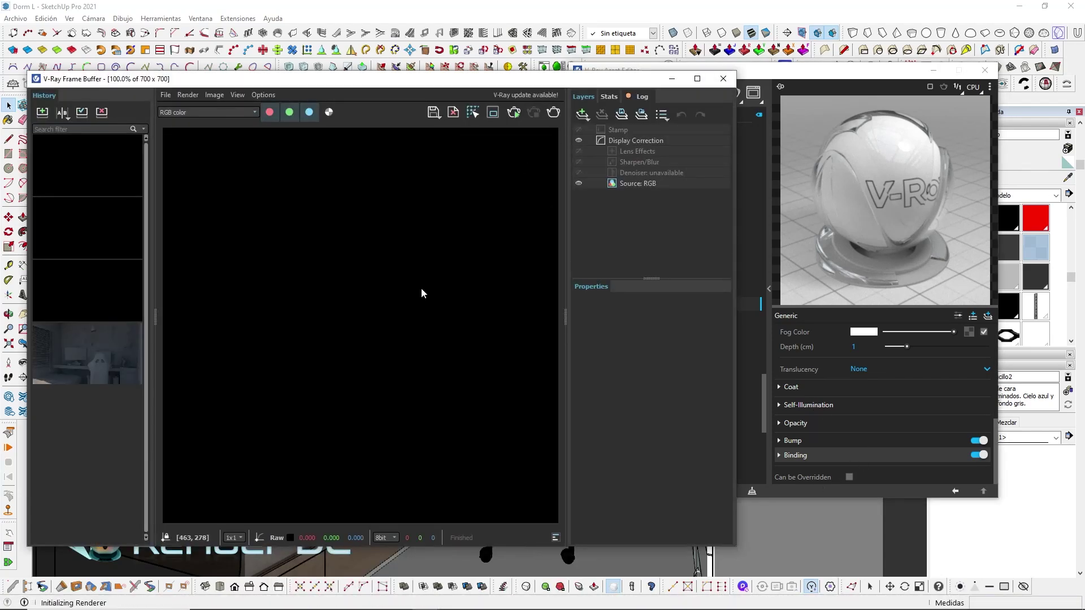
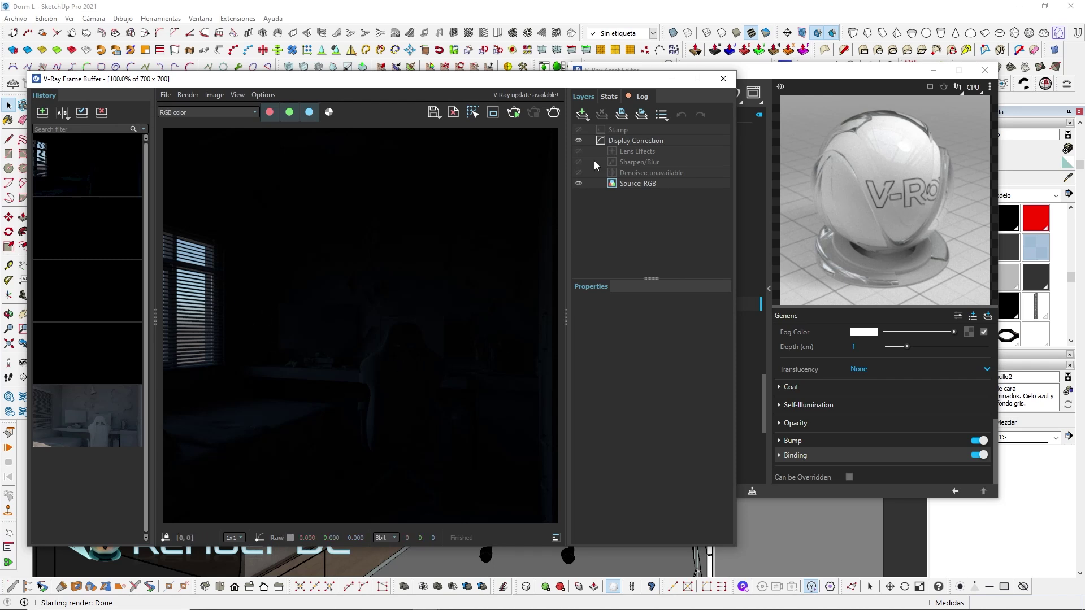
Bring the browser showing the 'Cadeira Gamer Hexa Laranja' 3D Warehouse chair page to the front
left_click(482, 599)
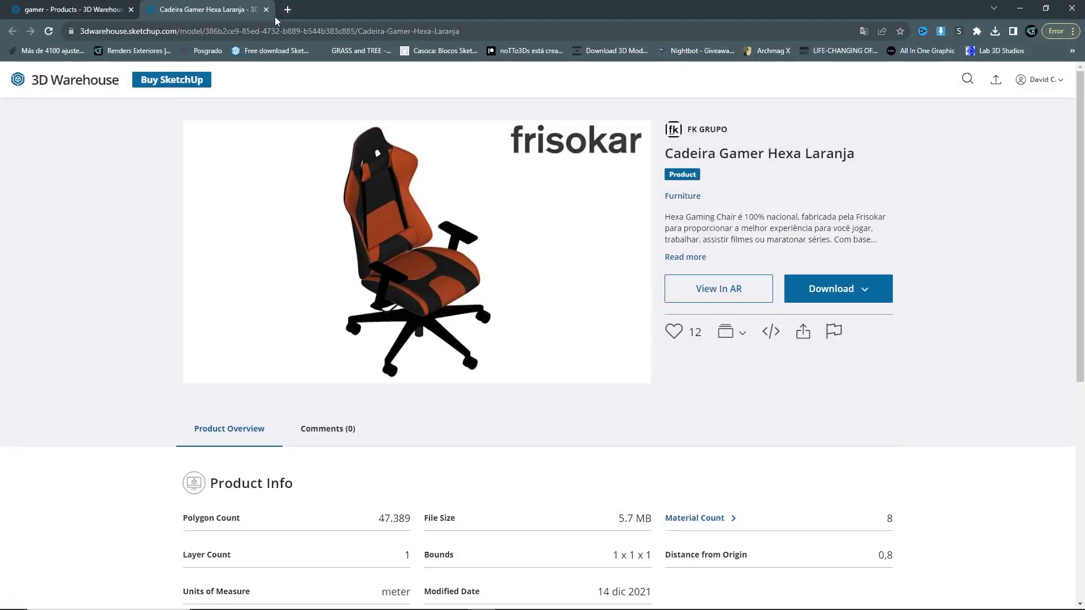
In a new tab, open polyhaven.com and browse the Indoor HDRIs listing (187 results)
left_click(288, 9)
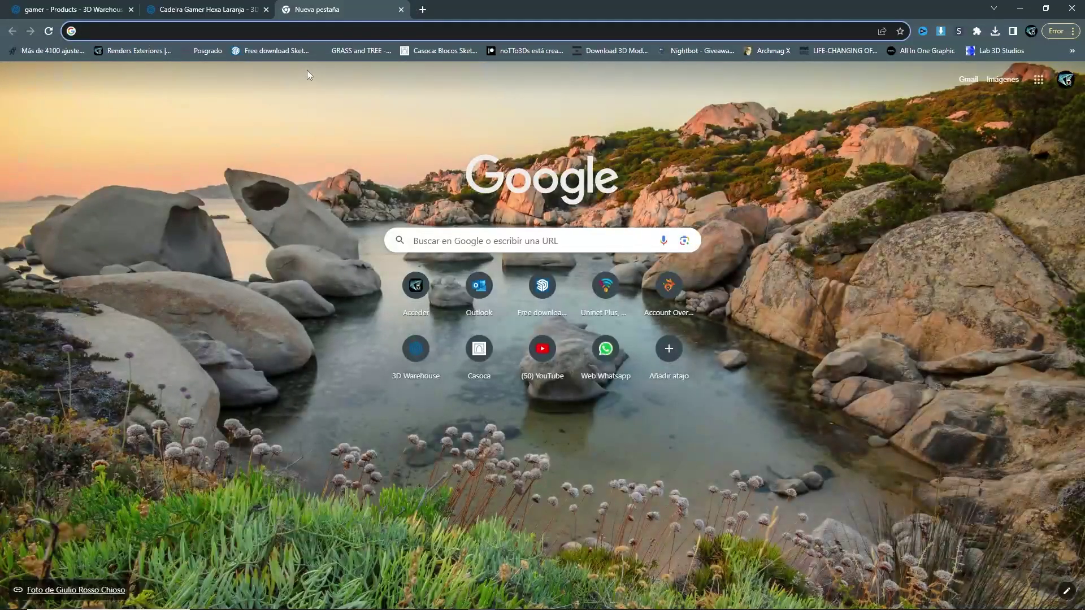
type("po")
key("Return")
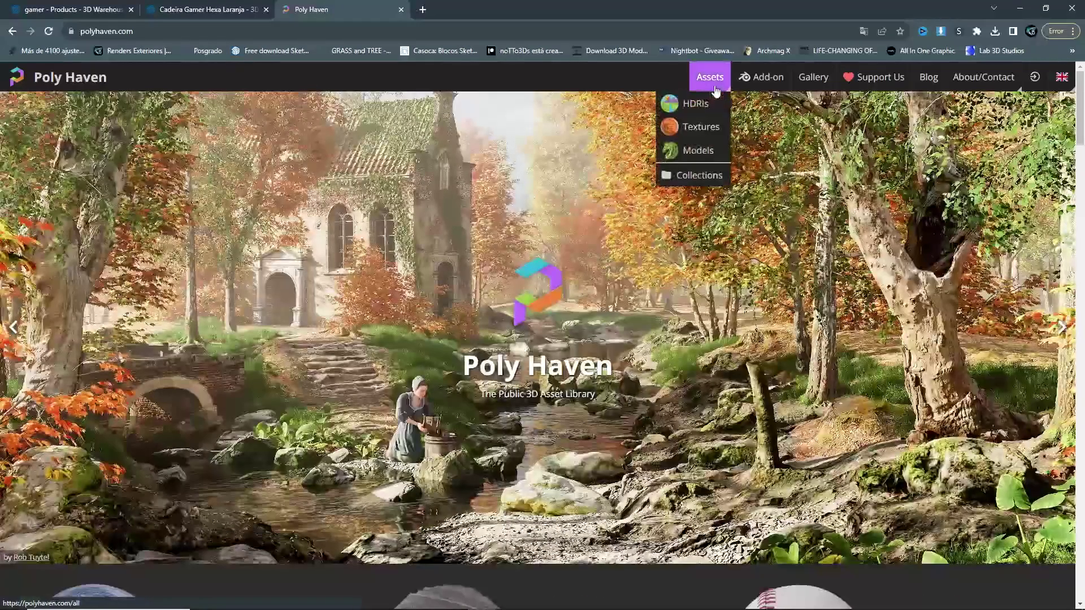
left_click(697, 104)
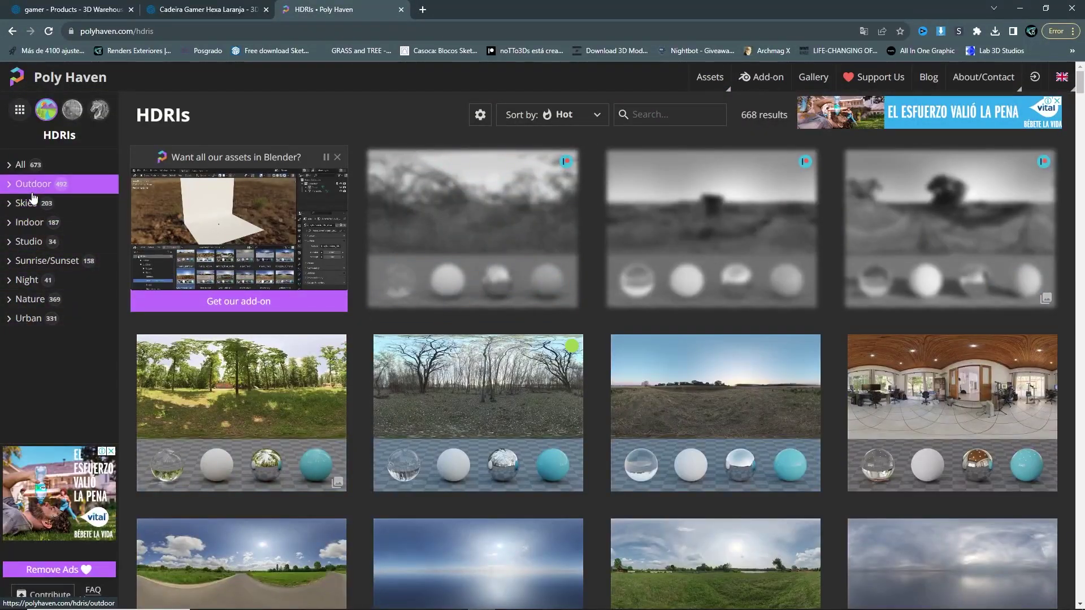
left_click(21, 222)
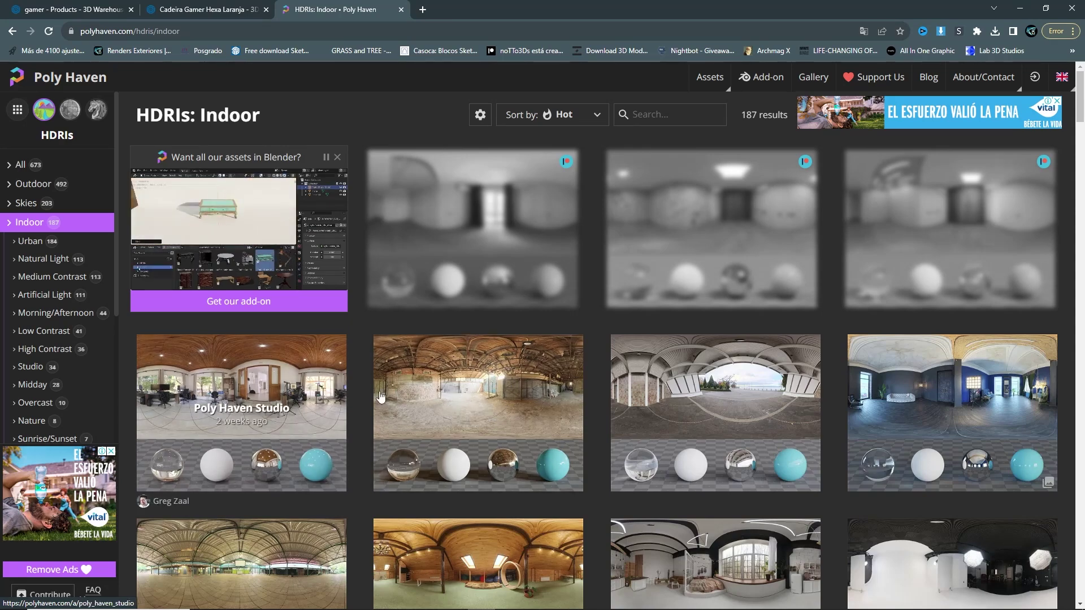
scroll(465, 391, "down", 3)
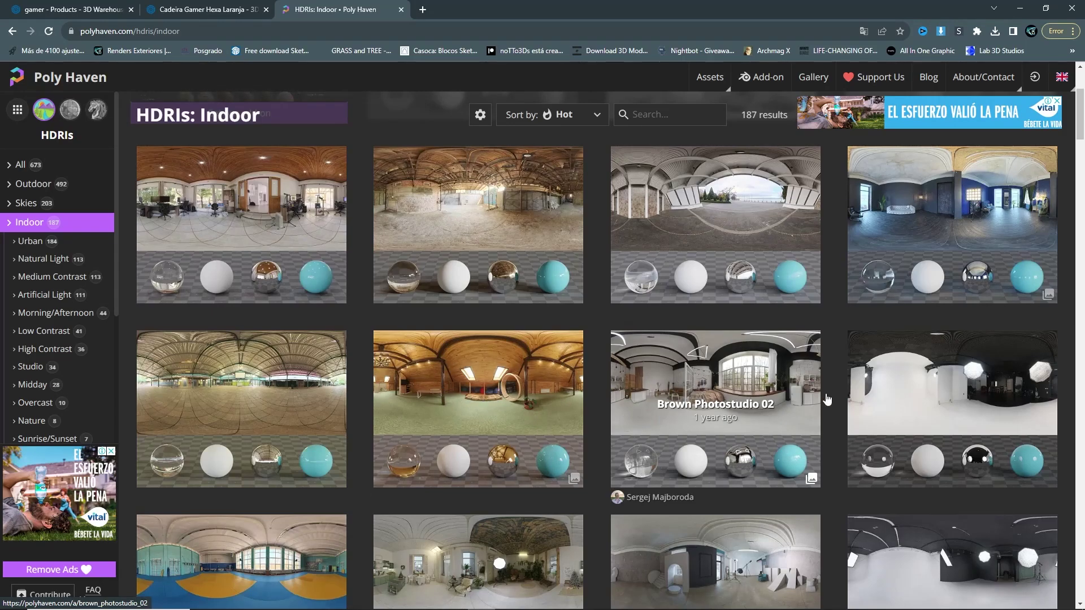
scroll(763, 387, "down", 3)
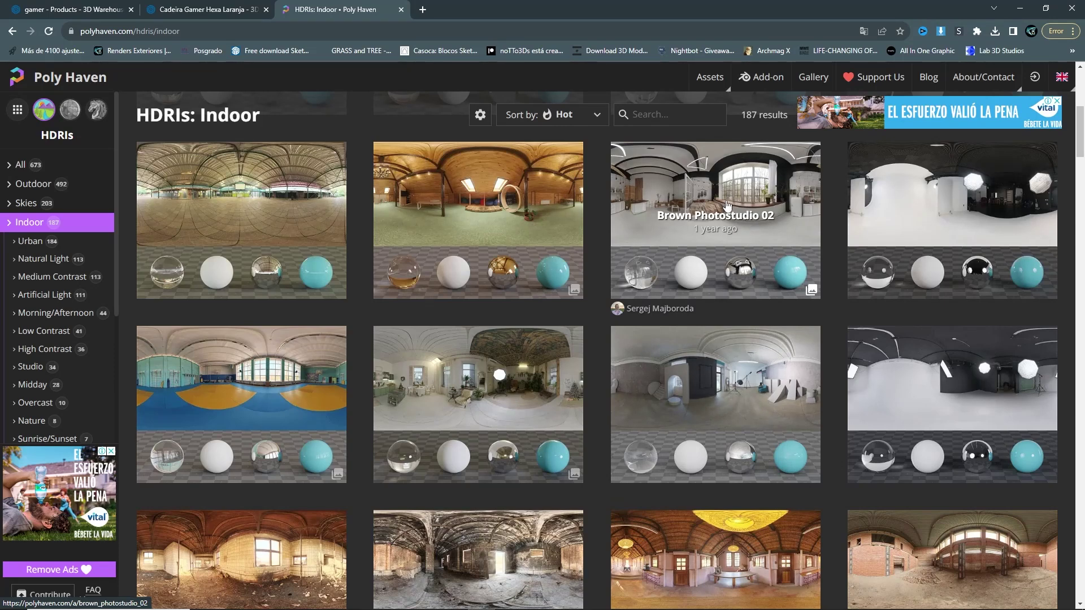
Download the Brown Photostudio 02 HDRI in 8K HDR, then return to the Poly Haven tab
left_click(699, 223)
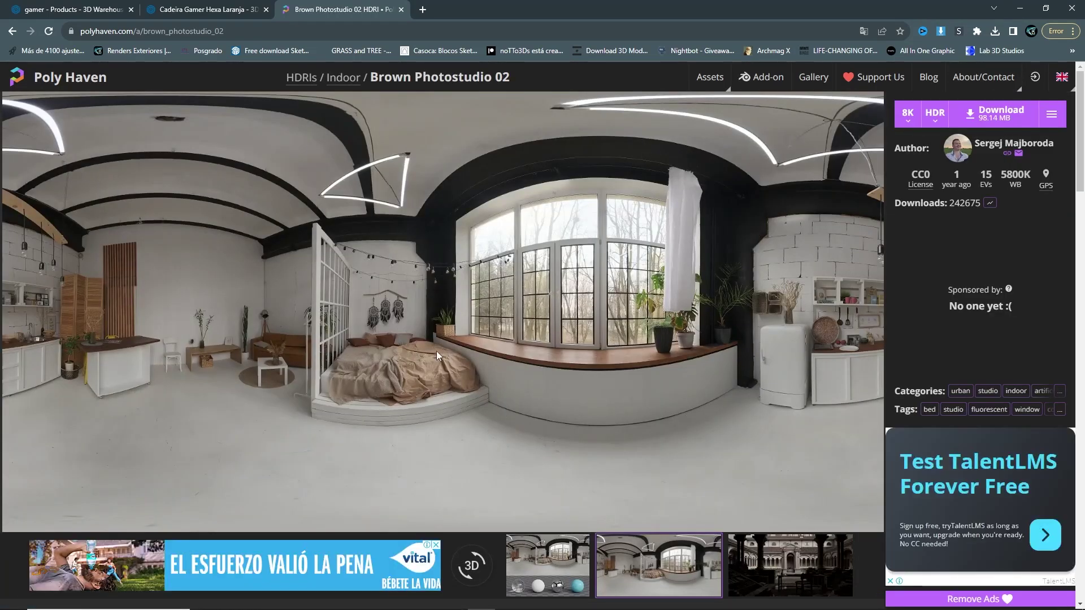
left_click(986, 114)
left_click(217, 6)
key("ctrl+Tab")
Back on the Indoor HDRI listing, open Cyclorama Hard Light in a new tab
left_click(12, 31)
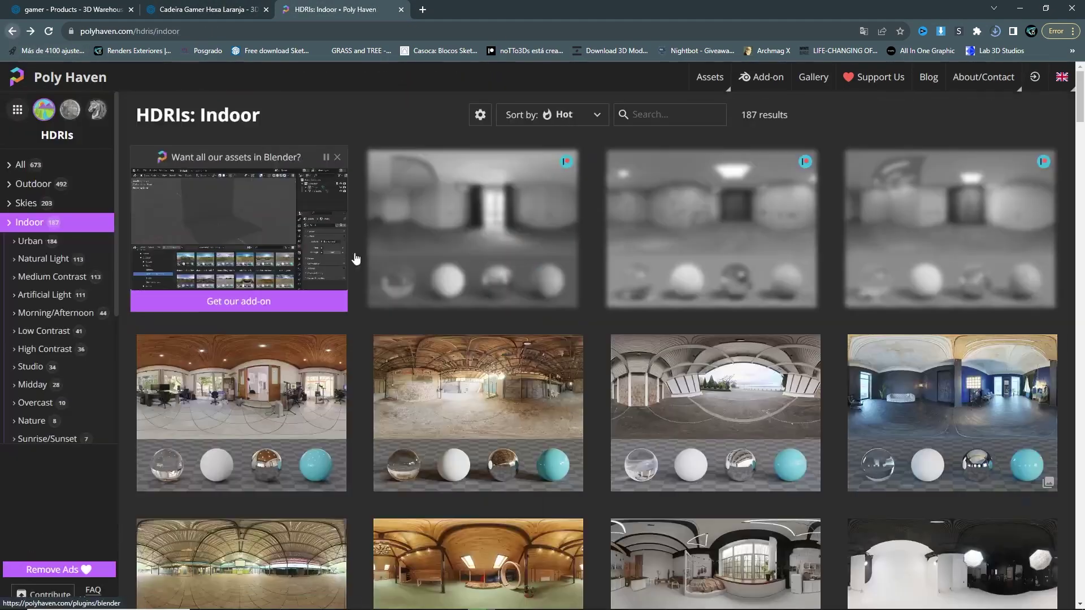
scroll(515, 279, "down", 3)
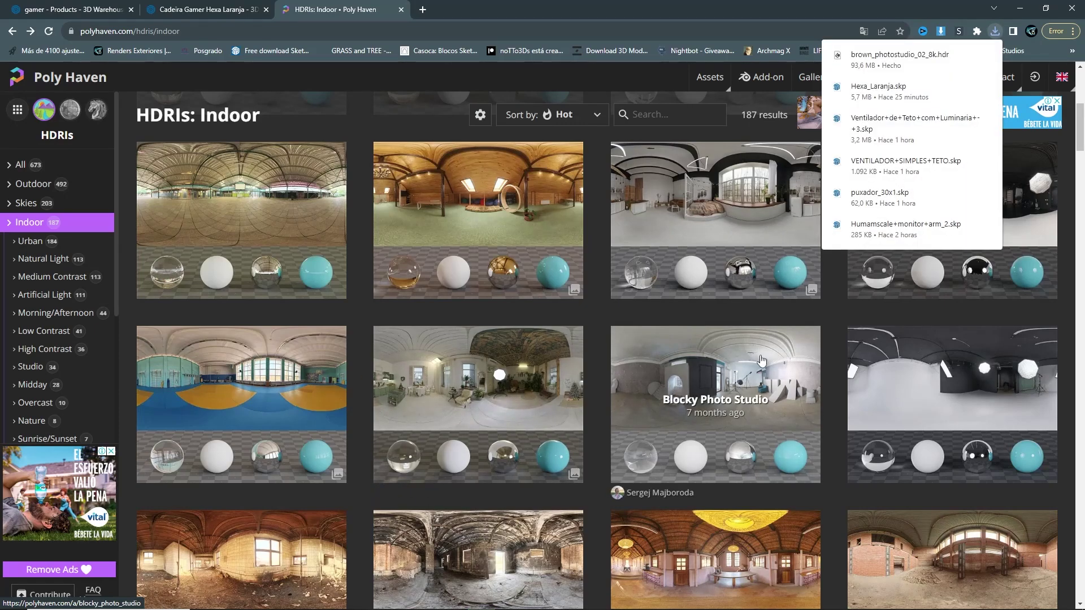
scroll(734, 359, "down", 6)
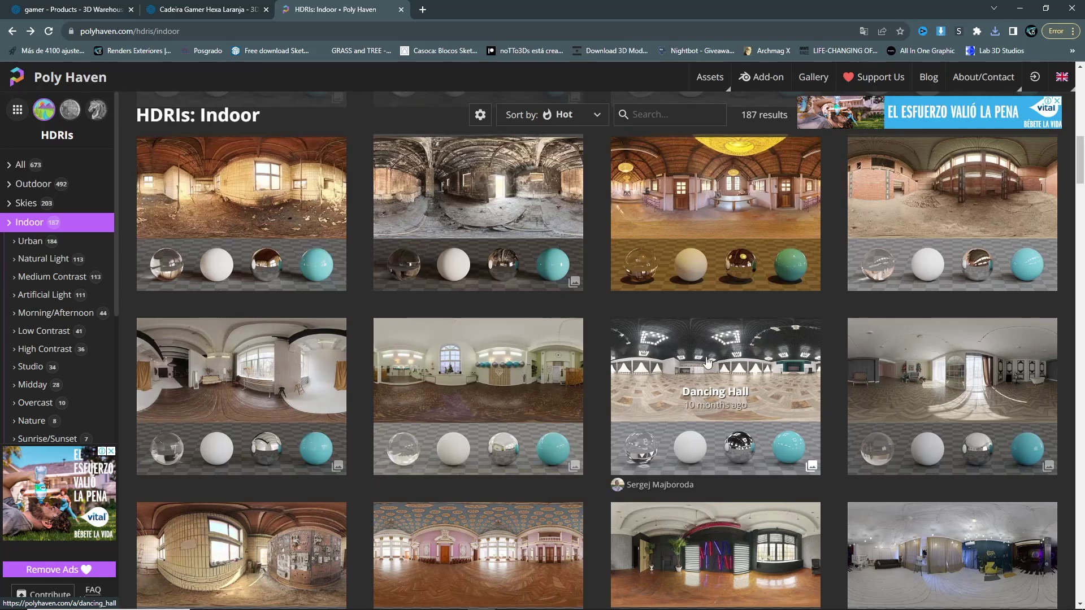
scroll(700, 363, "down", 3)
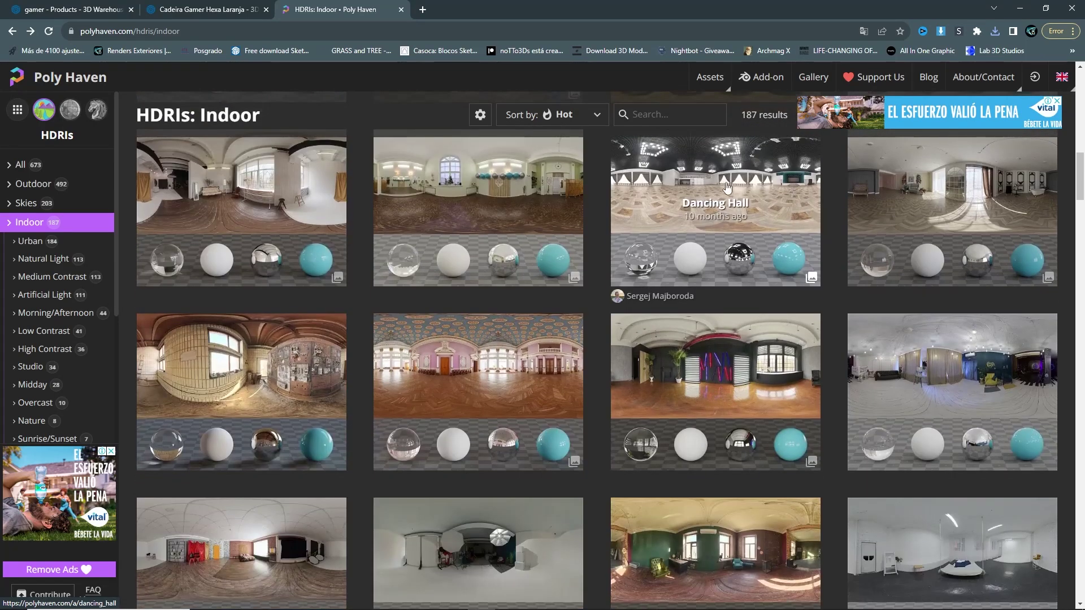
scroll(550, 373, "down", 3)
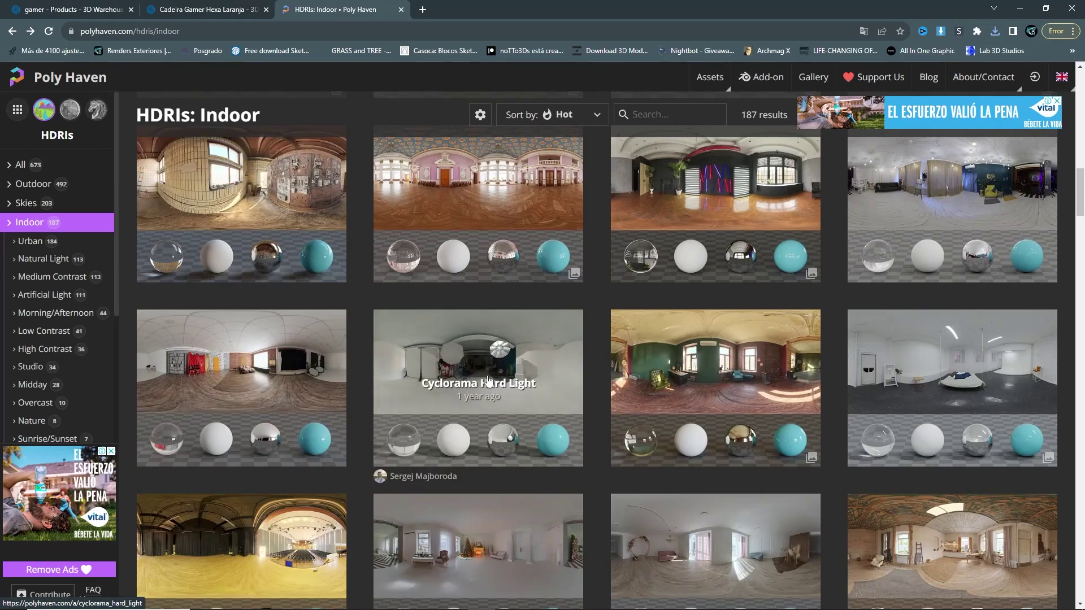
right_click(486, 378)
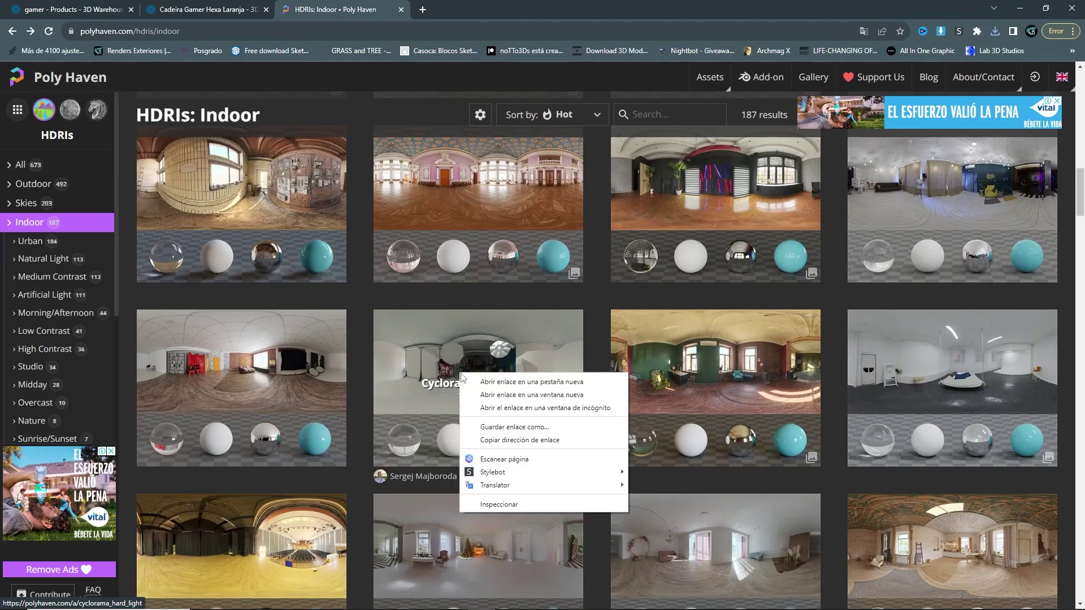
left_click(537, 381)
Open Unfinished Office in its own new tab and switch to it
scroll(569, 371, "down", 3)
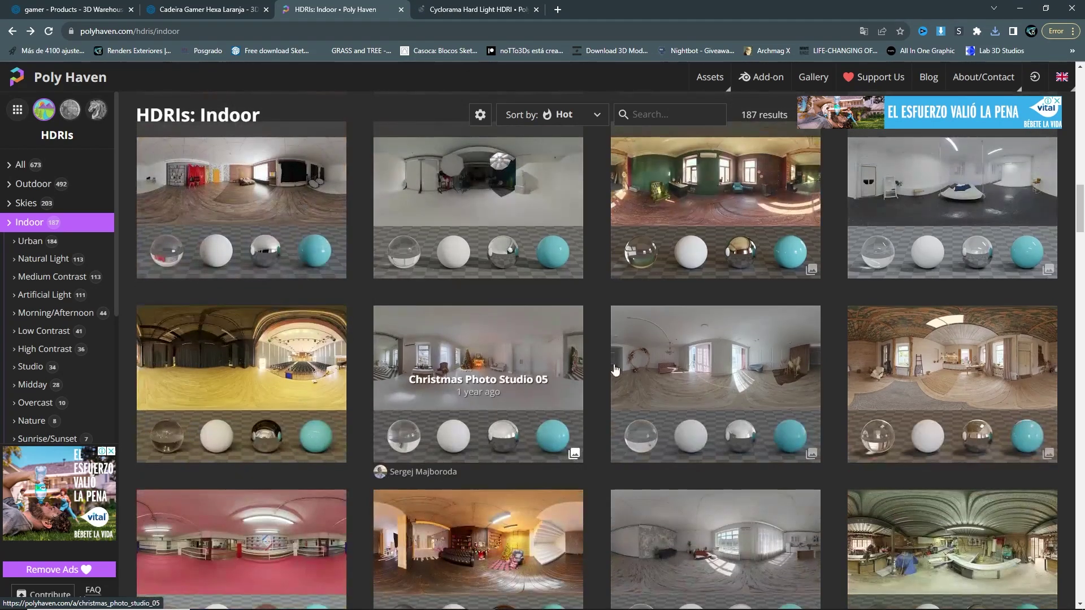
scroll(479, 370, "down", 3)
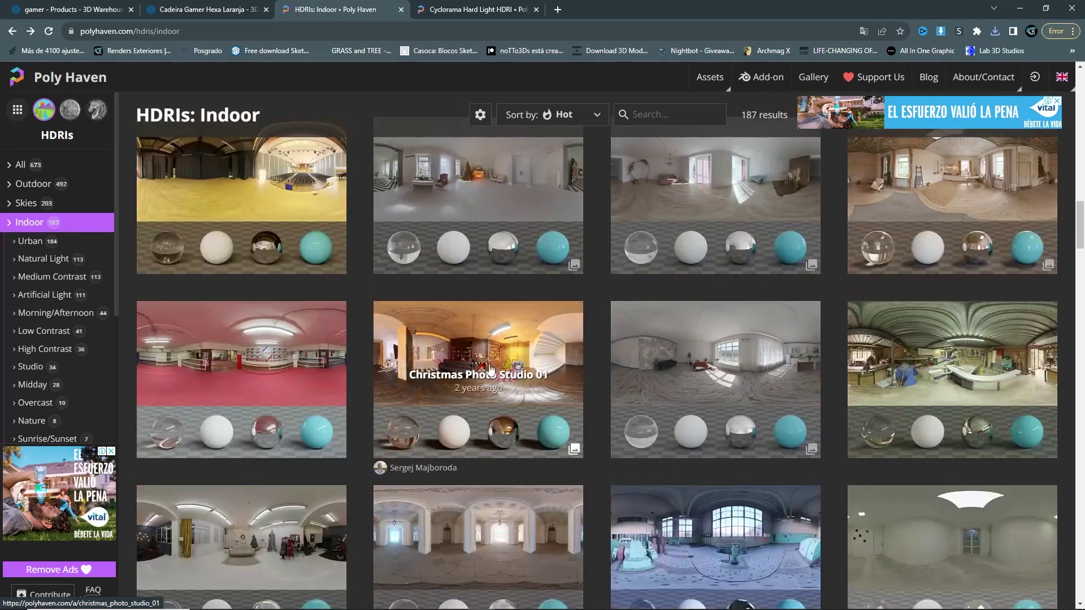
scroll(657, 362, "down", 3)
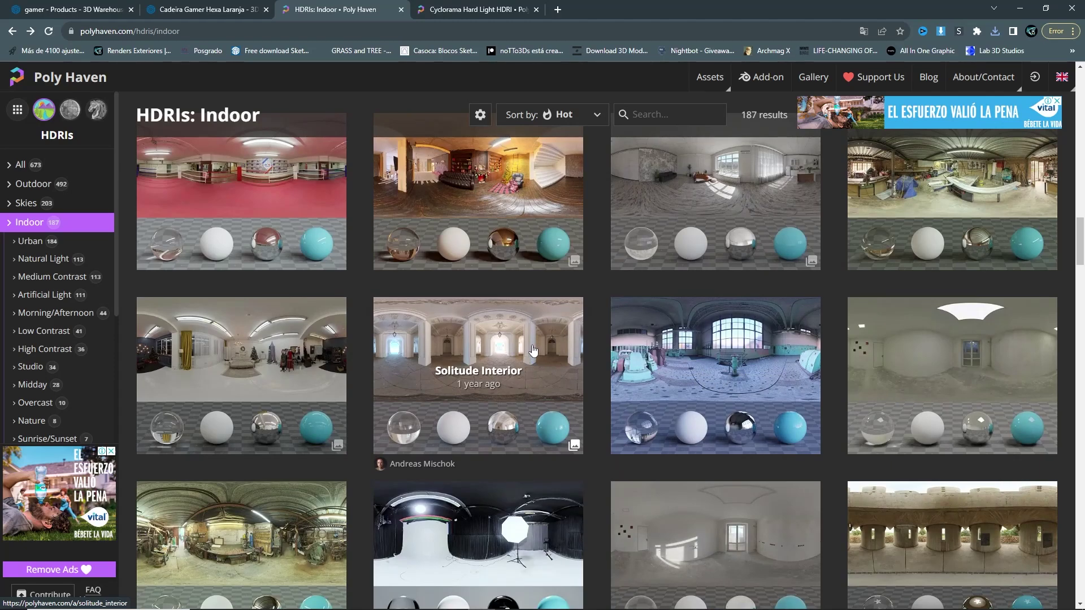
scroll(533, 350, "down", 3)
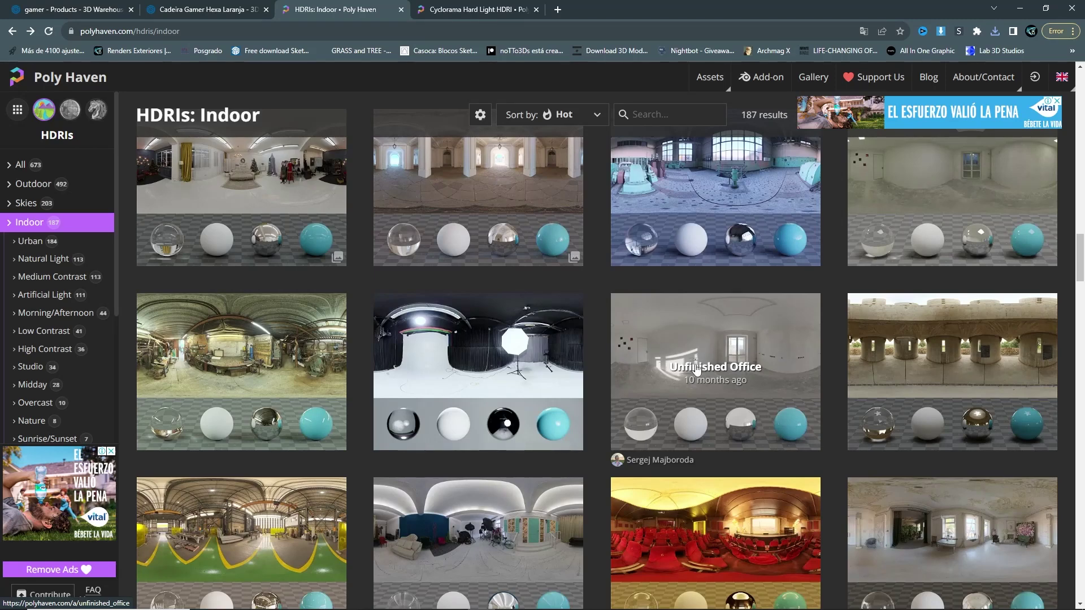
right_click(697, 373)
left_click(715, 443)
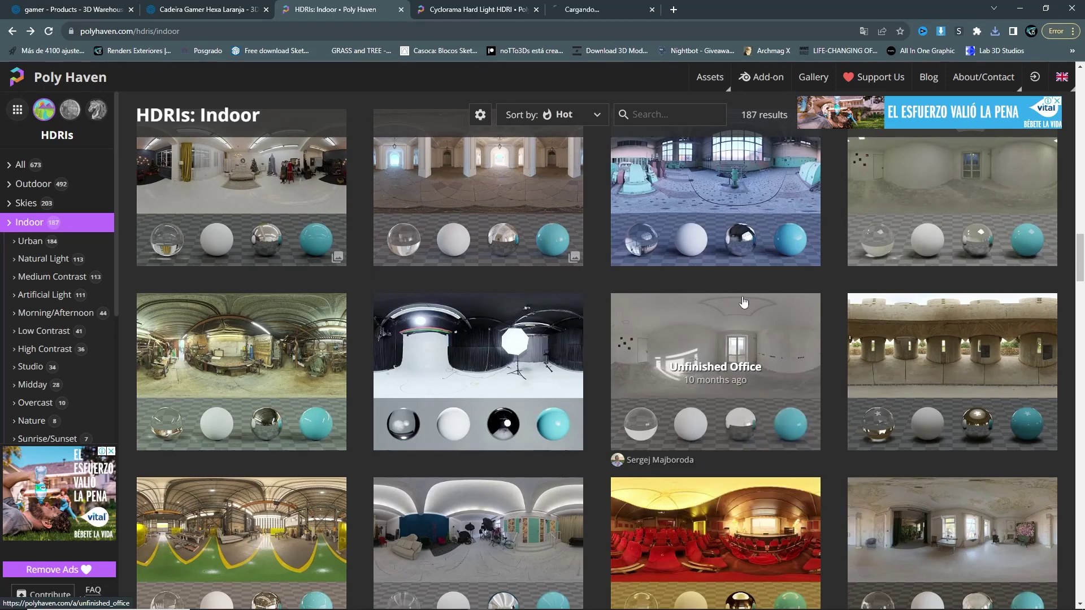
left_click(610, 9)
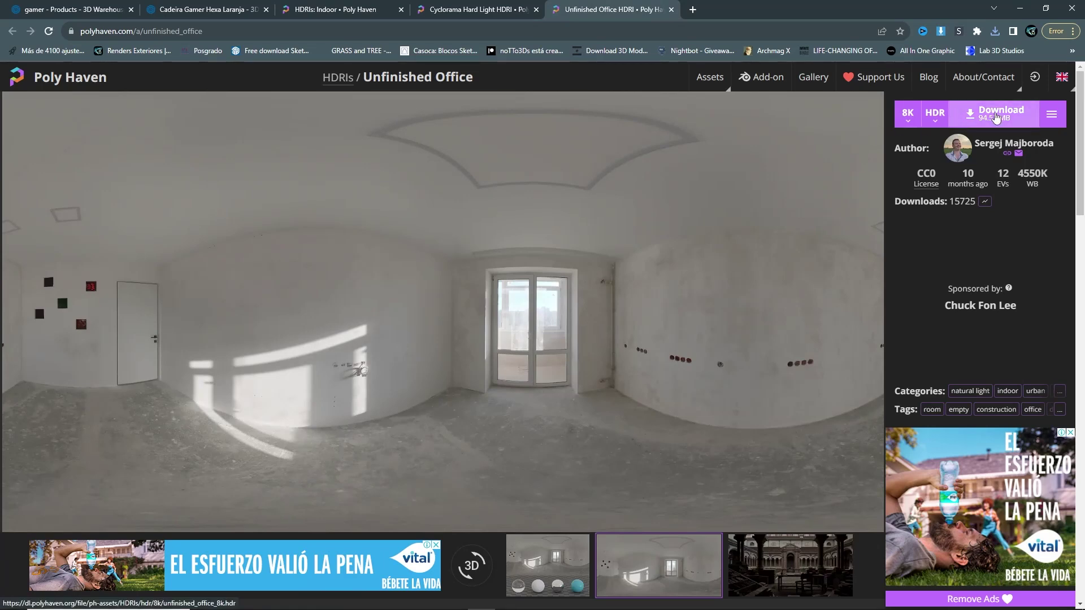
Download the Unfinished Office HDRI, compare it with Cyclorama Hard Light, then minimise Chrome
left_click(967, 118)
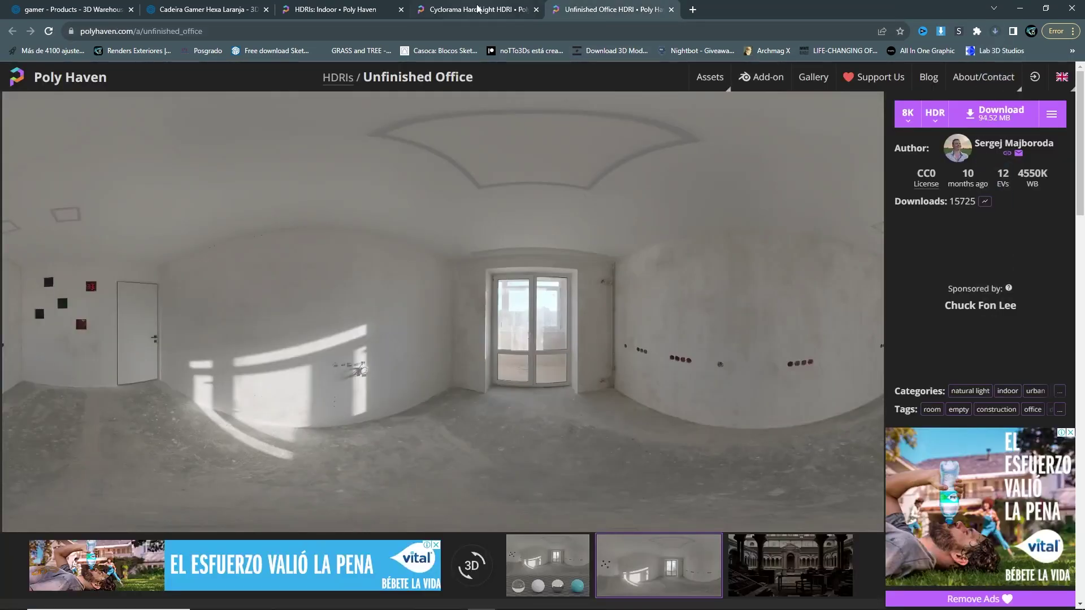
left_click(475, 9)
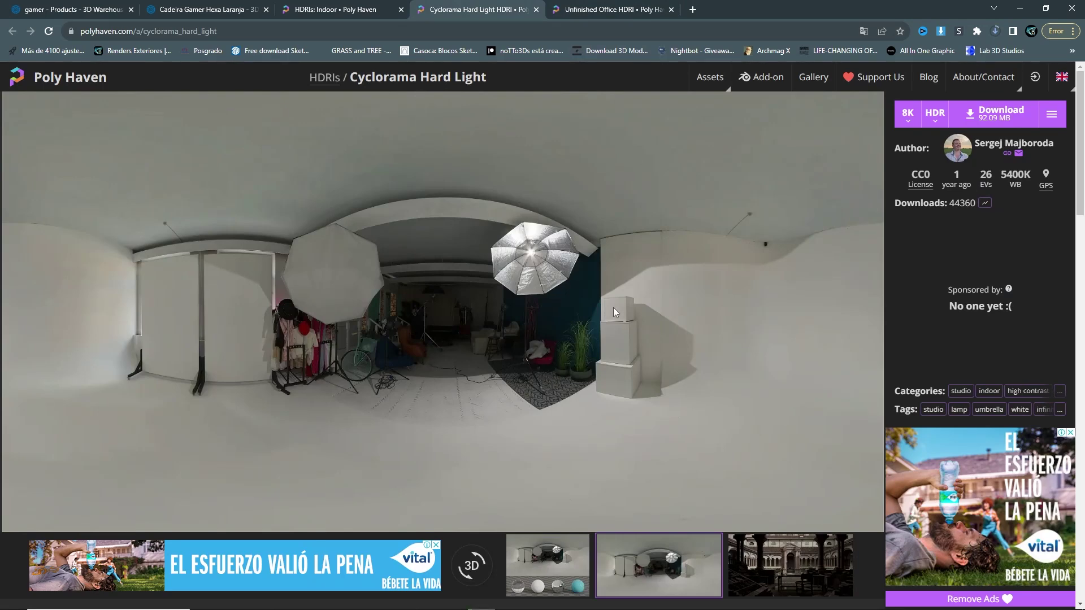
left_click(602, 10)
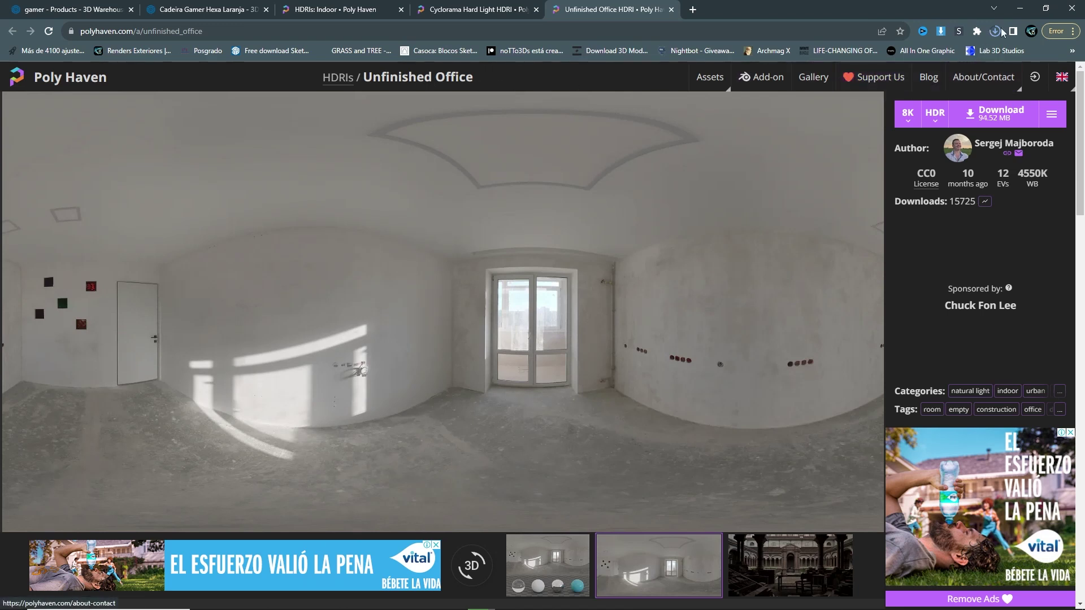
left_click(1020, 8)
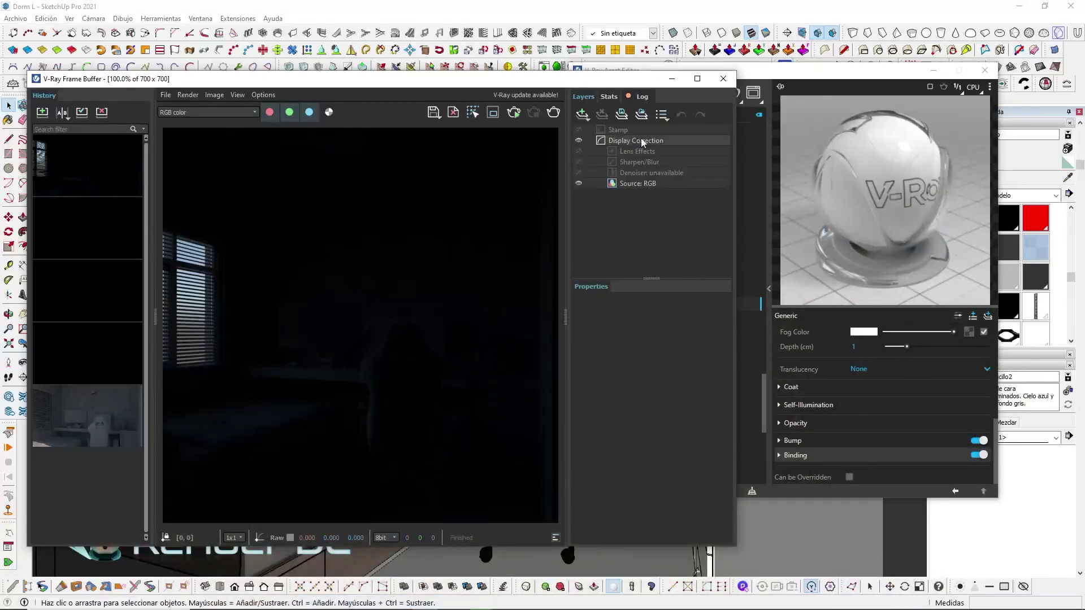
Close the Frame Buffer and Asset Editor, then place a dome light on the bedroom floor
left_click(671, 79)
left_click(934, 70)
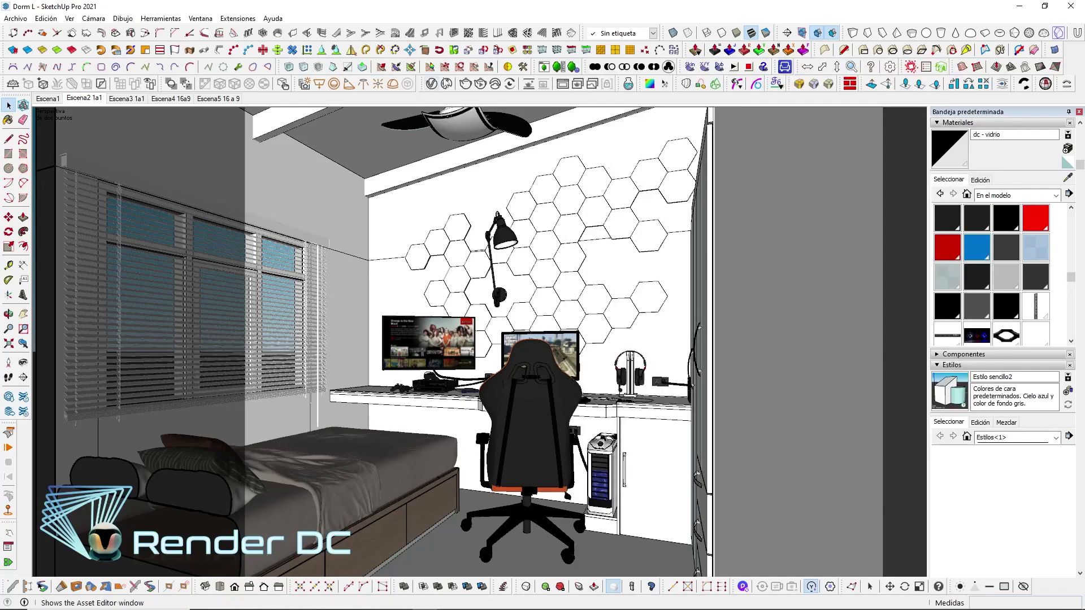
left_click(392, 83)
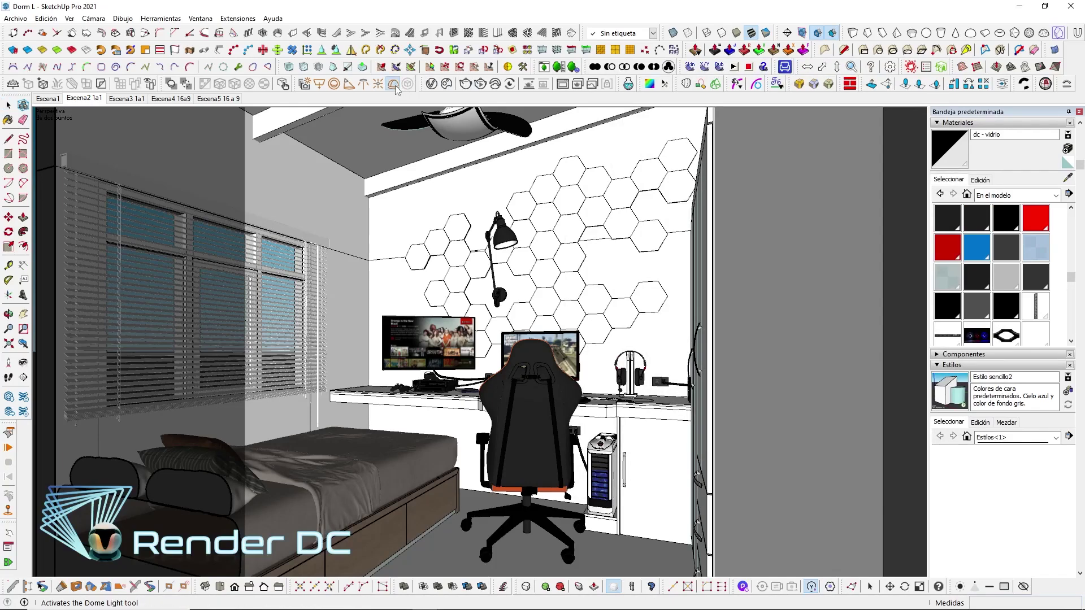
left_click(444, 556)
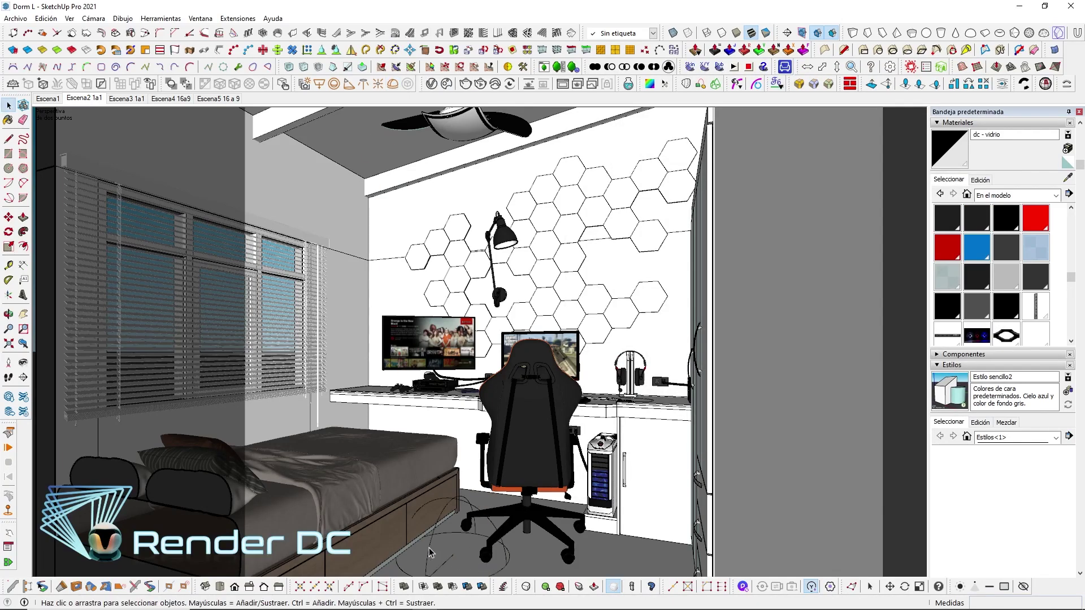
Show the Dome Light's parameters in the V-Ray Asset Editor's Lights list
left_click(431, 85)
left_click(610, 92)
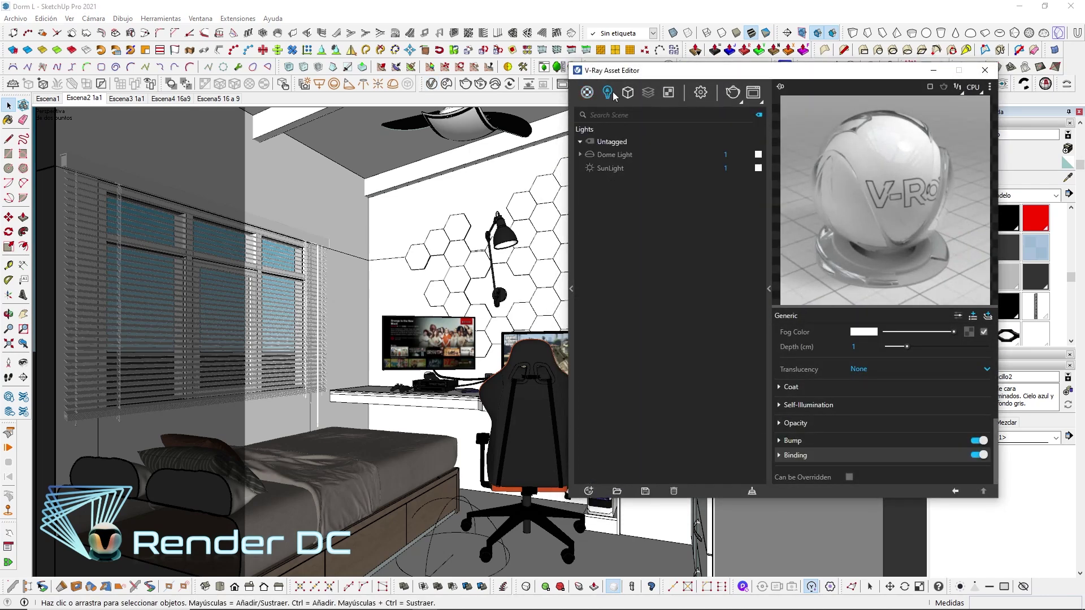
left_click(699, 92)
left_click(616, 342)
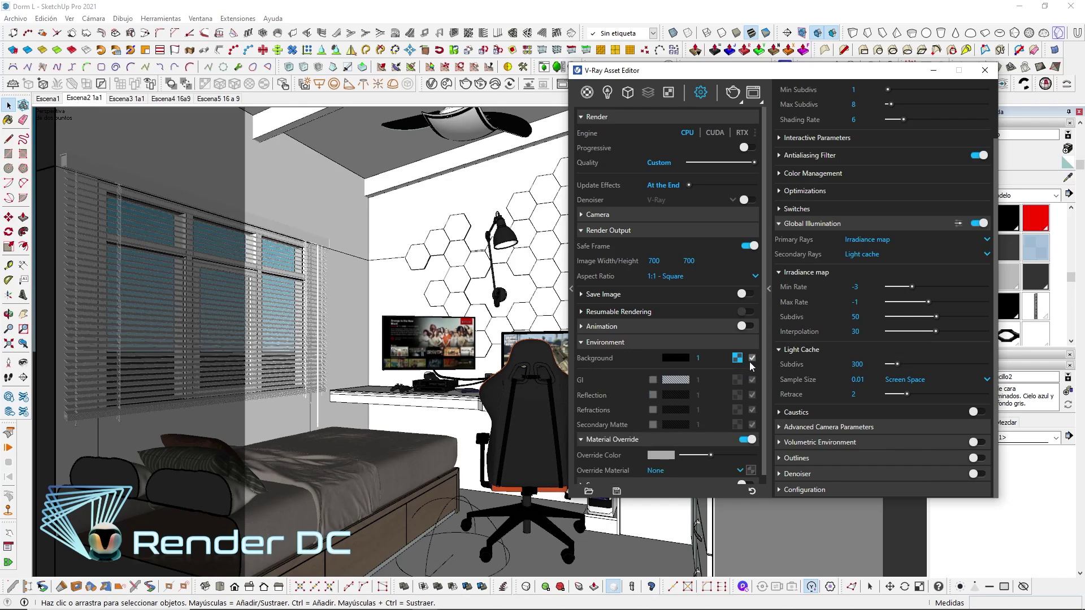
left_click(607, 92)
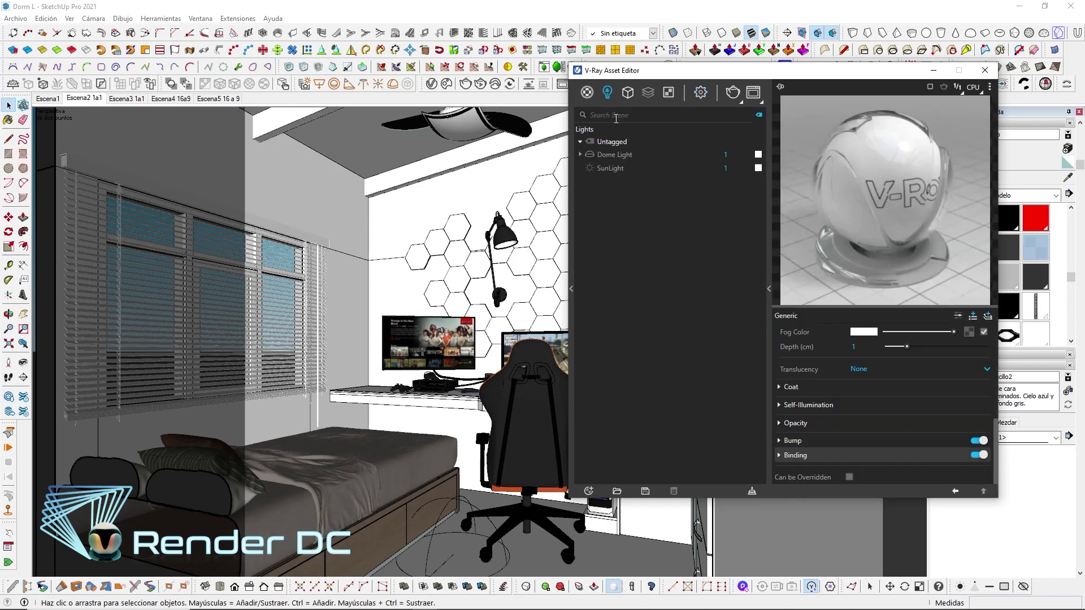
left_click(616, 155)
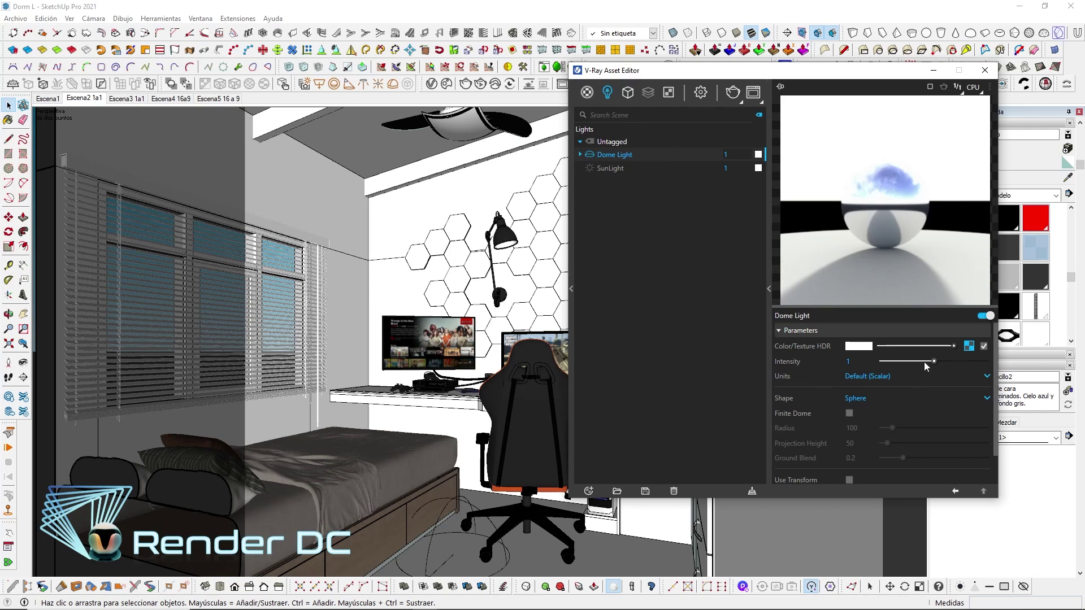
Load unfinished_office_8k from Descargas as the Dome Light's HDR texture and start a test render
left_click_drag(744, 71, 586, 62)
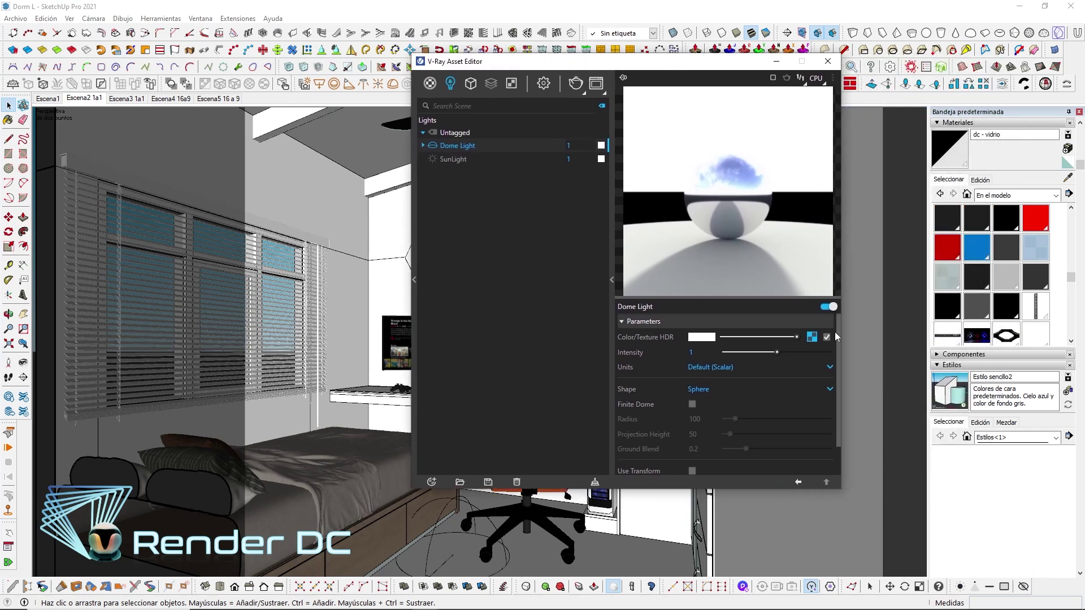
left_click(812, 337)
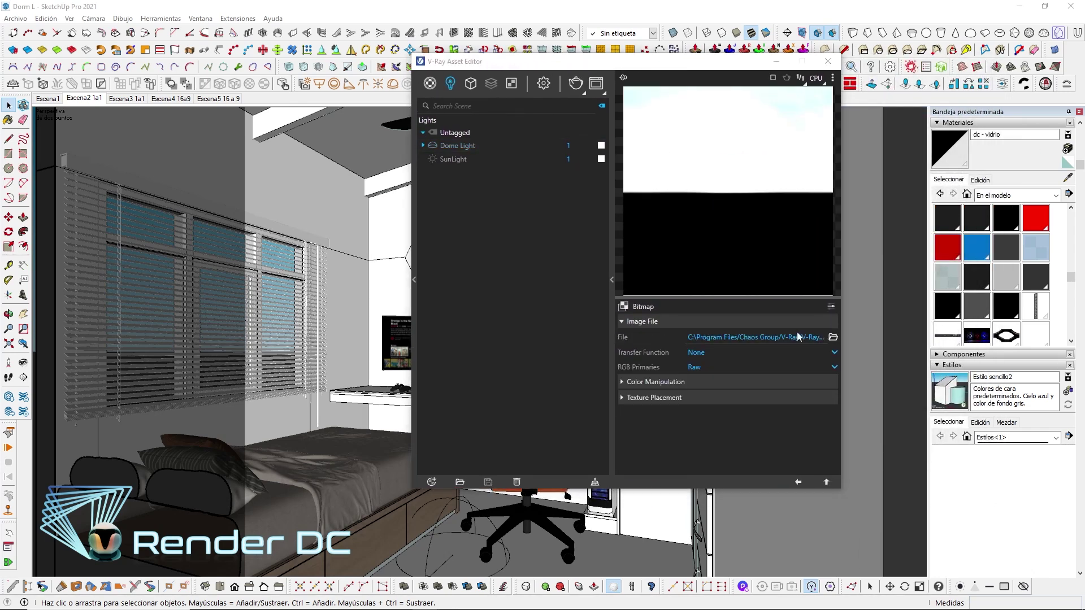
left_click(833, 337)
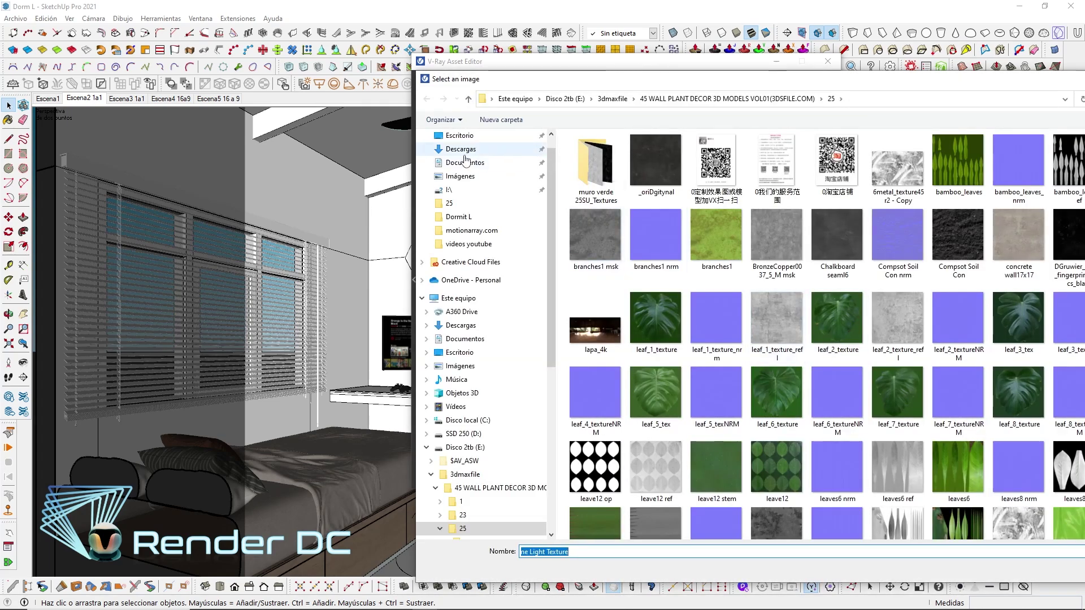
left_click(596, 181)
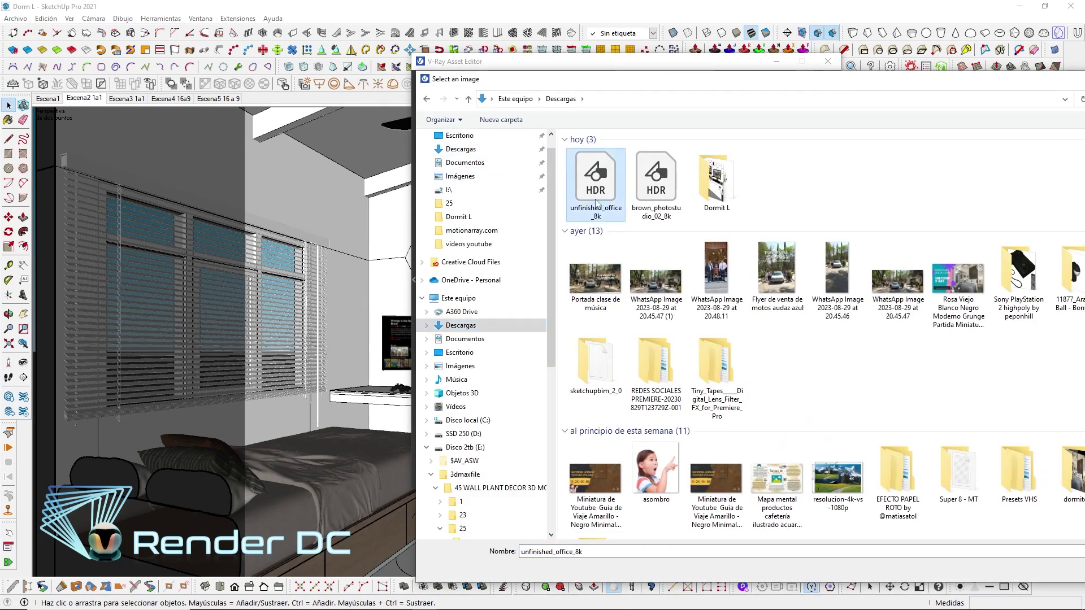
left_click_drag(976, 82, 836, 82)
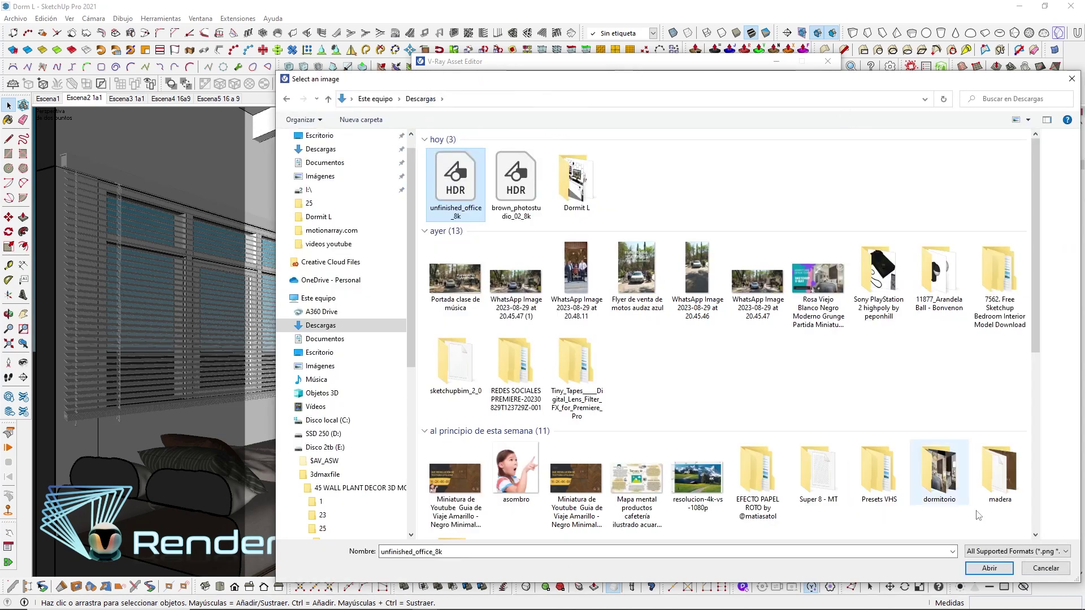
left_click(996, 569)
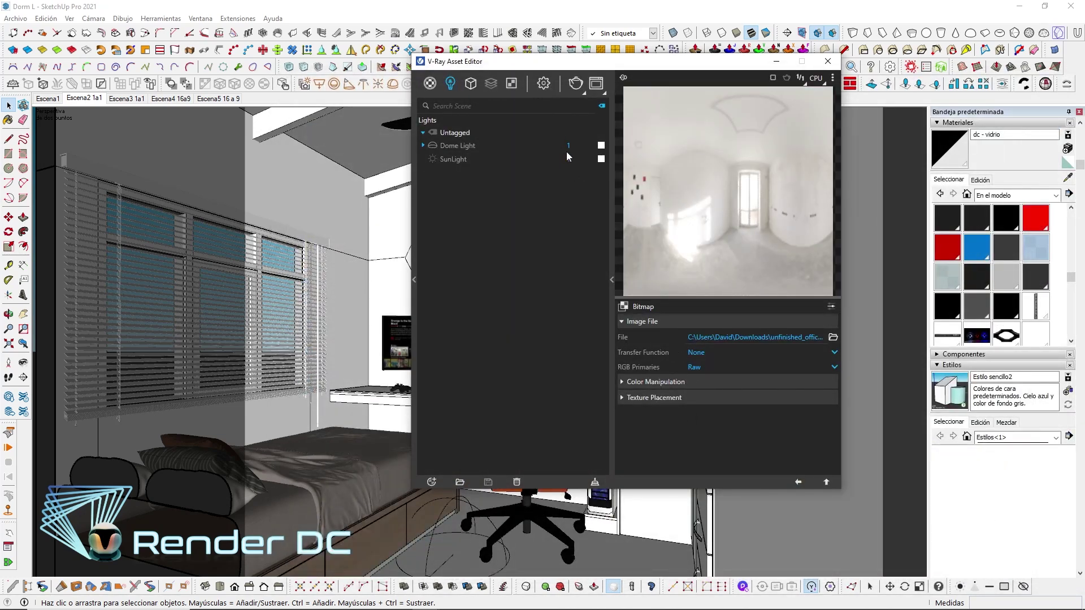
left_click(576, 84)
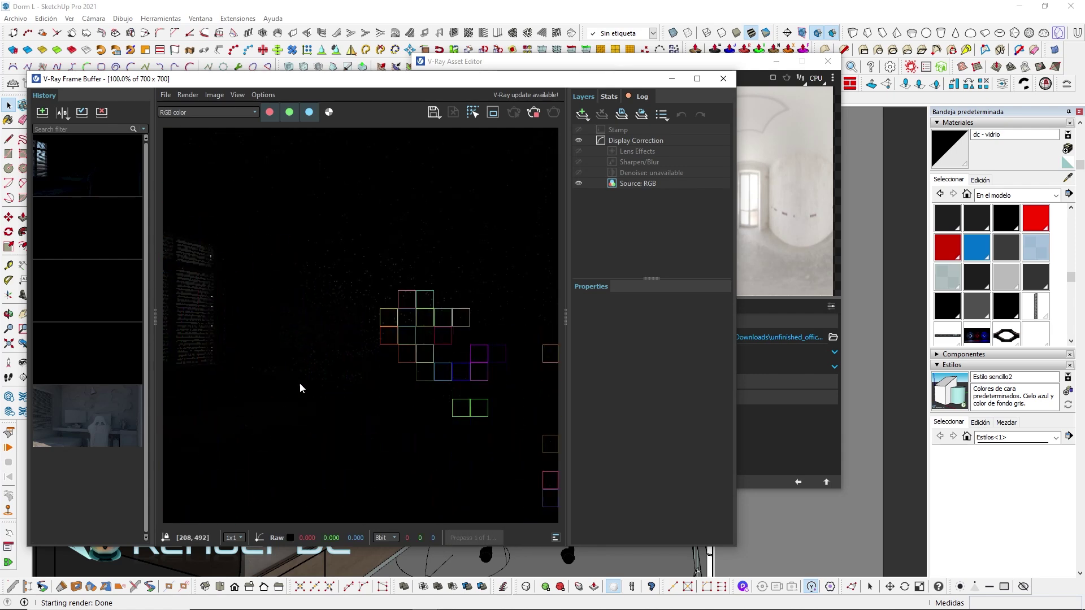
Add an Exposure correction of 5.0 to the dark test render, then close the Frame Buffer
mouse_move(411, 84)
left_mouse_down()
mouse_move(534, 85)
mouse_move(528, 68)
left_mouse_up()
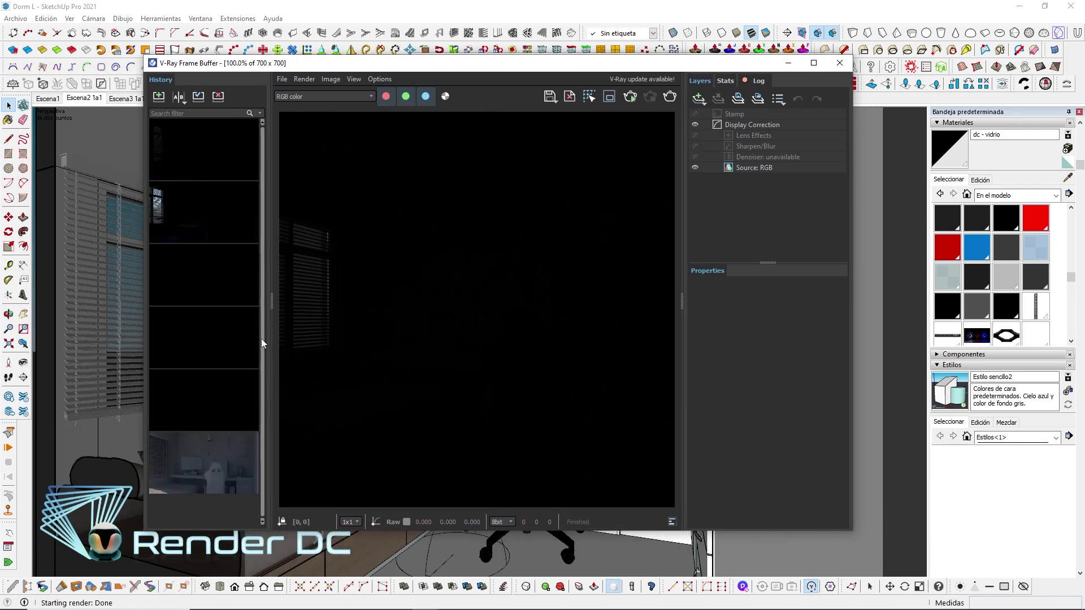
scroll(299, 311, "up", 1)
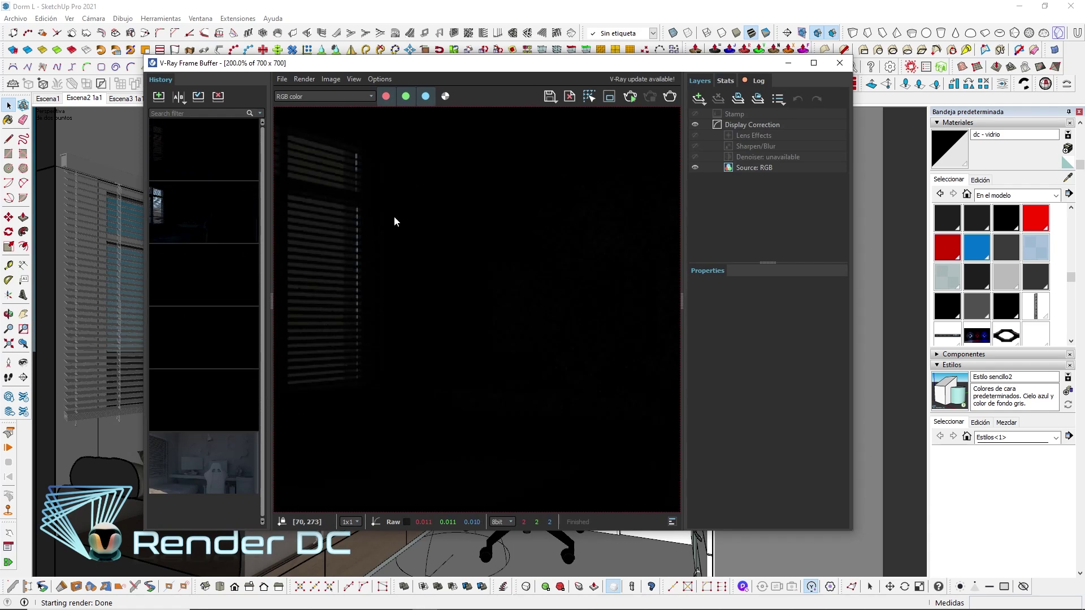
left_click_drag(709, 68, 658, 70)
left_click(647, 108)
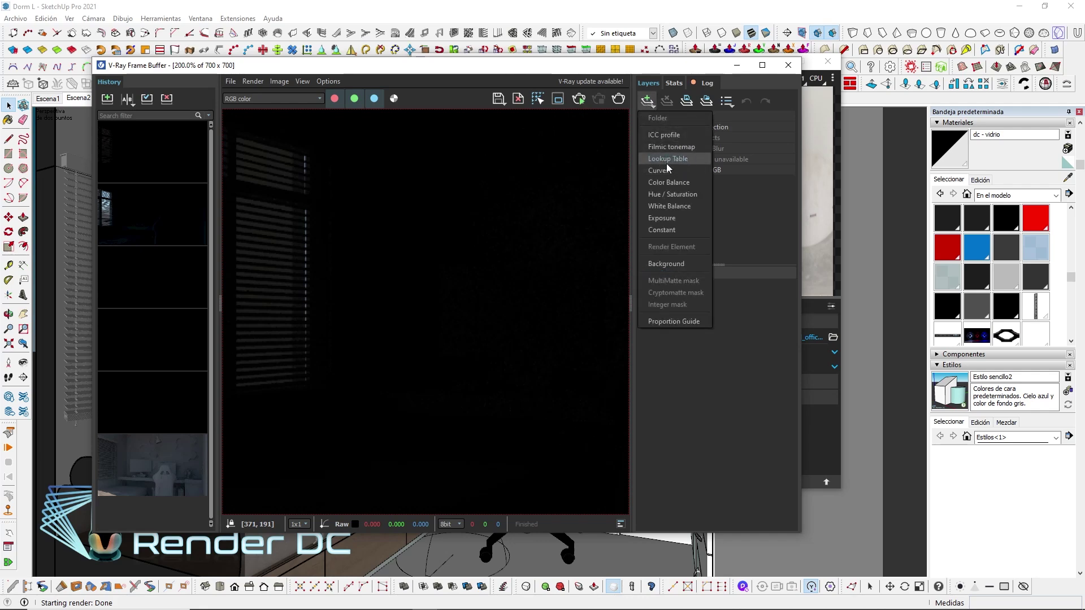
left_click(667, 218)
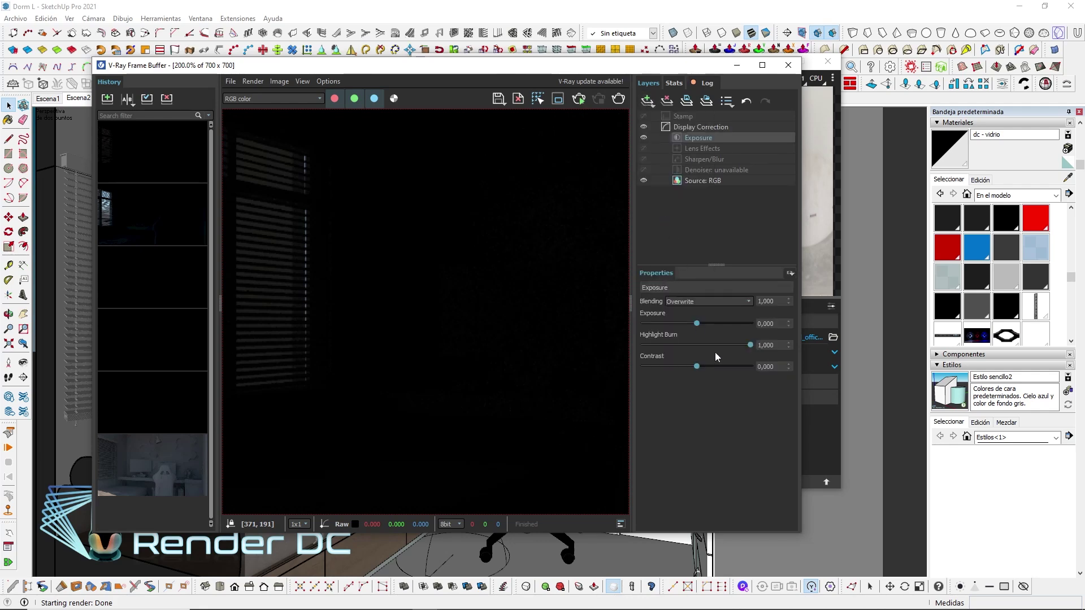
left_click_drag(708, 324, 751, 325)
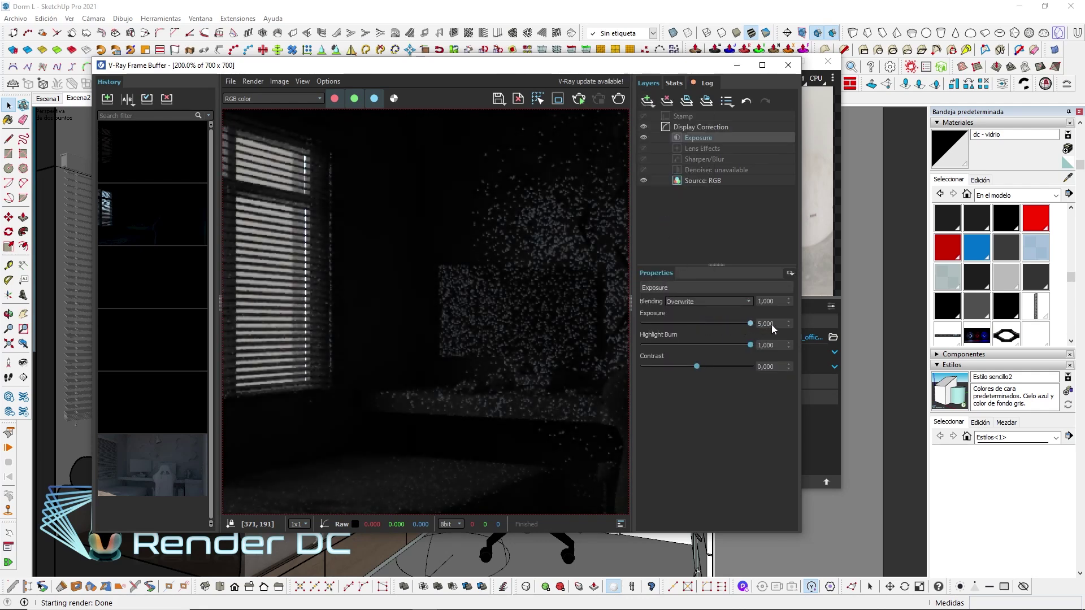
middle_click_drag(426, 325, 460, 299)
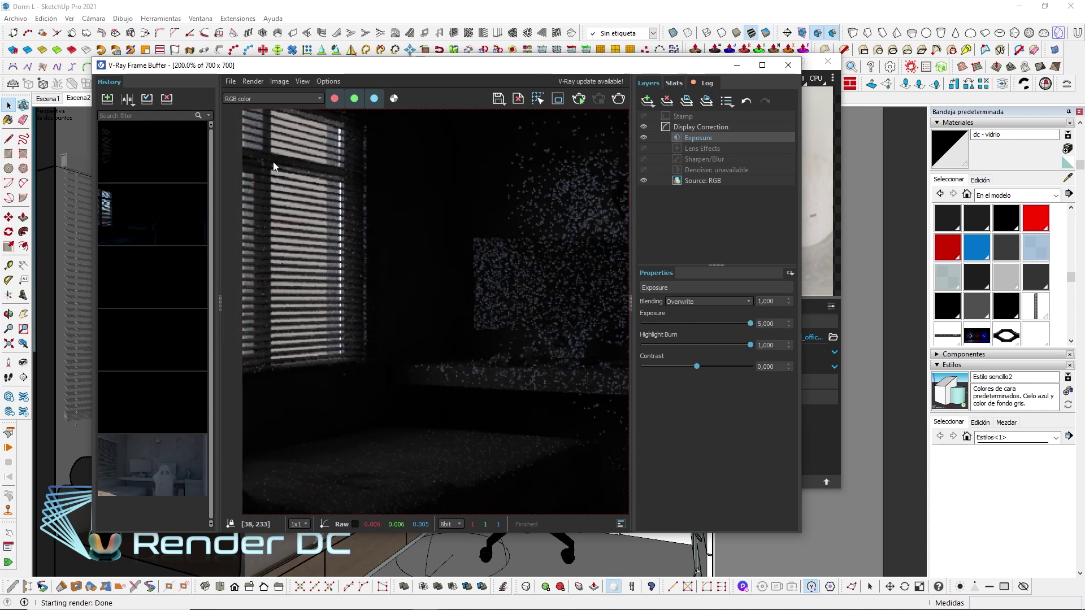
scroll(381, 344, "down", 1)
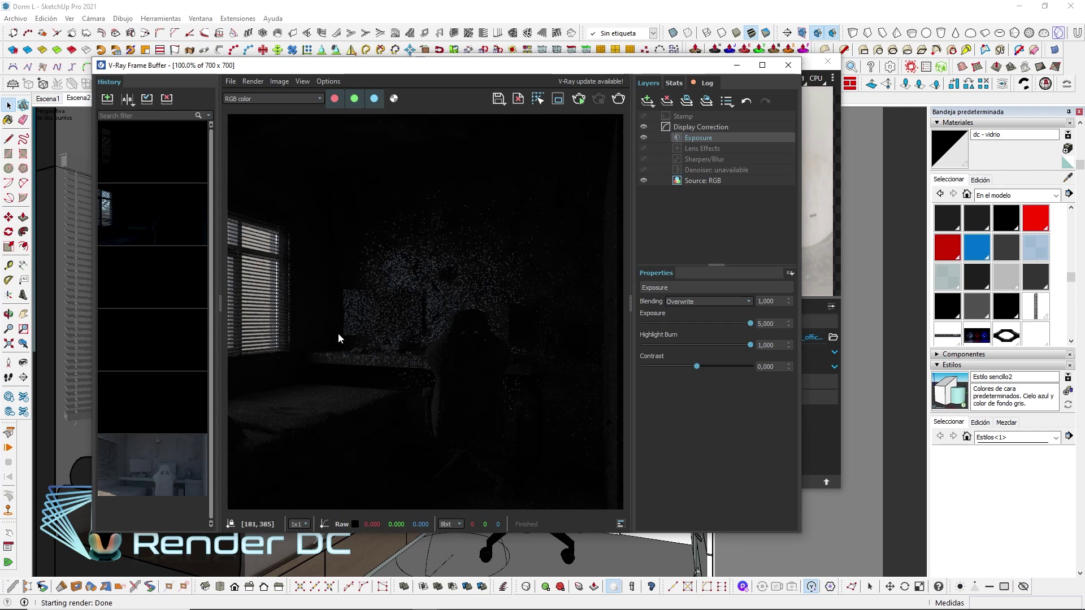
left_click(762, 324)
left_click(788, 65)
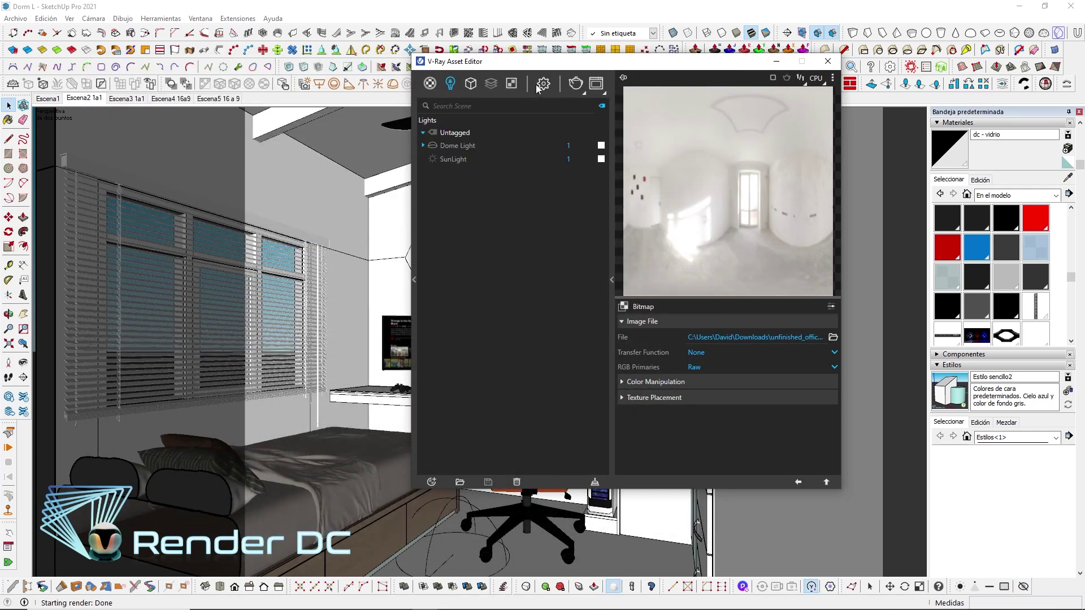
Raise the Dome Light intensity from 1 to 5
left_click(538, 86)
left_click(450, 83)
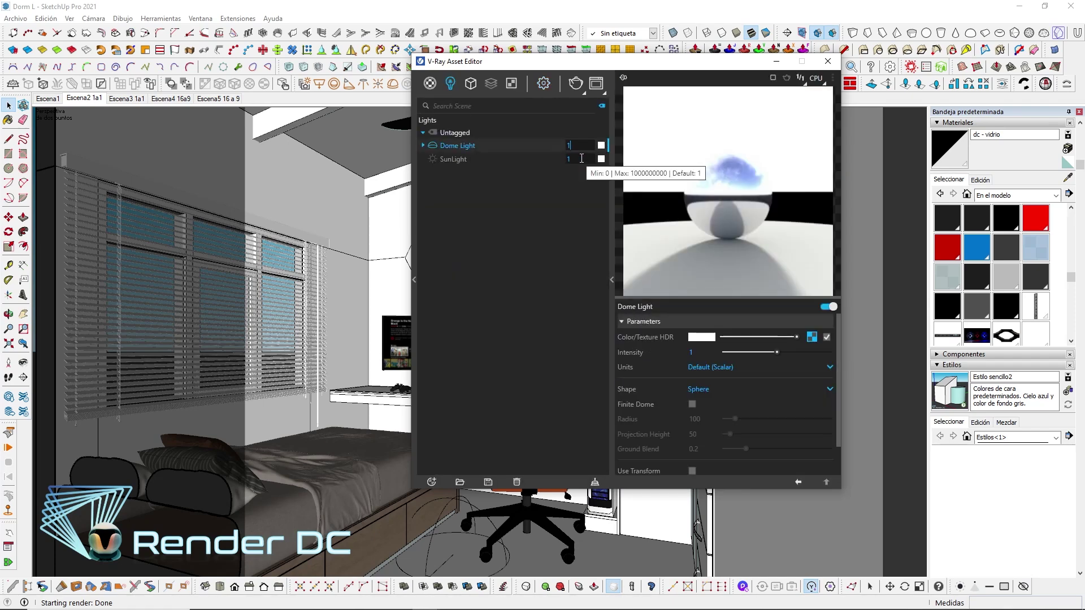
type("5")
key("Return")
Render a new test, adjust the Frame Buffer's exposure correction, and close it
left_click(596, 83)
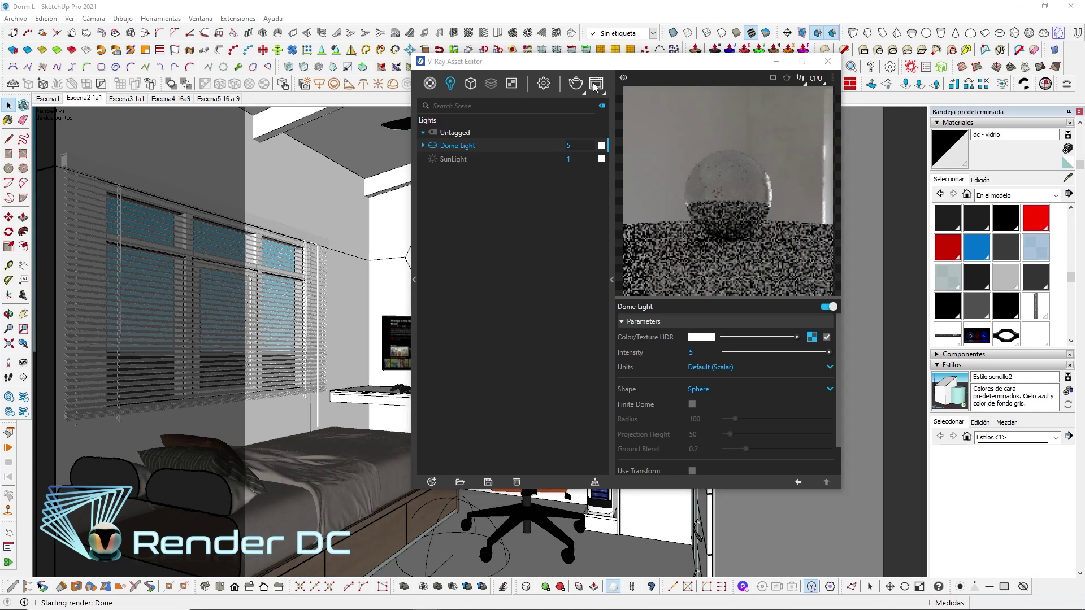
left_click(620, 100)
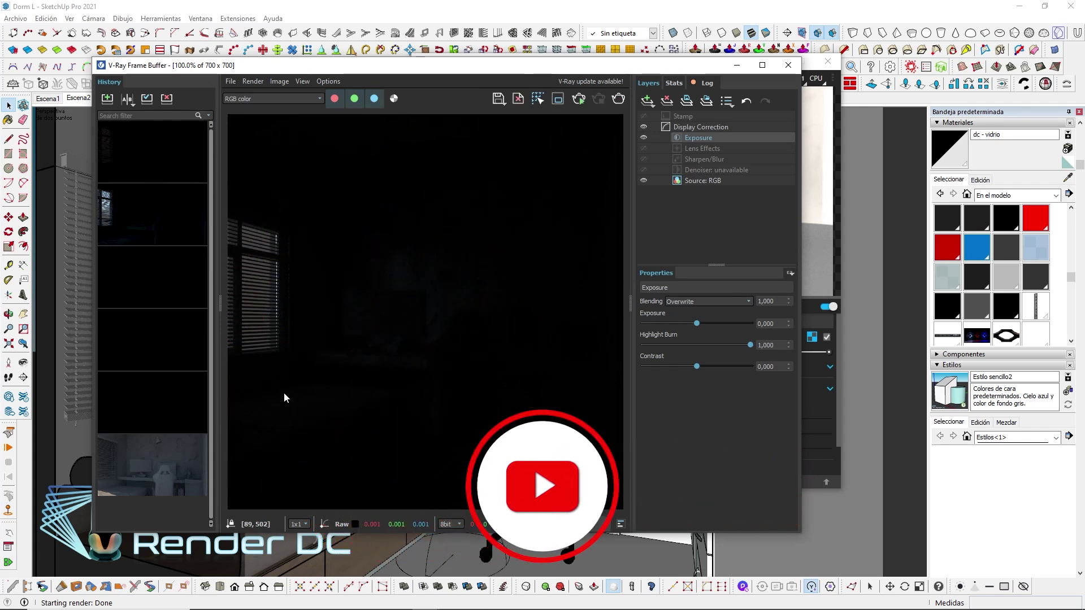
scroll(255, 284, "up", 1)
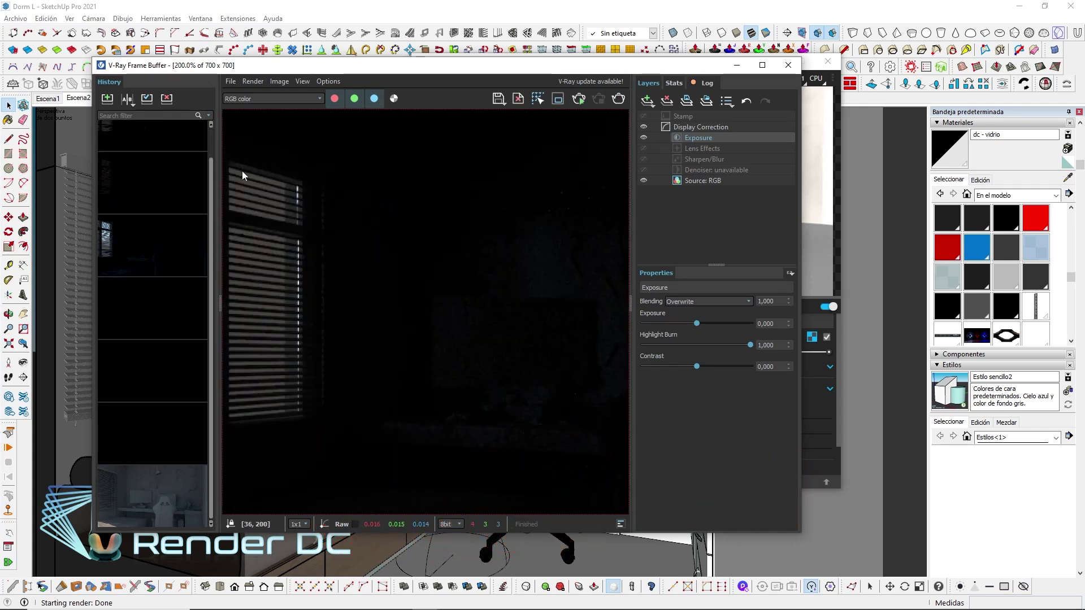
scroll(269, 286, "down", 1)
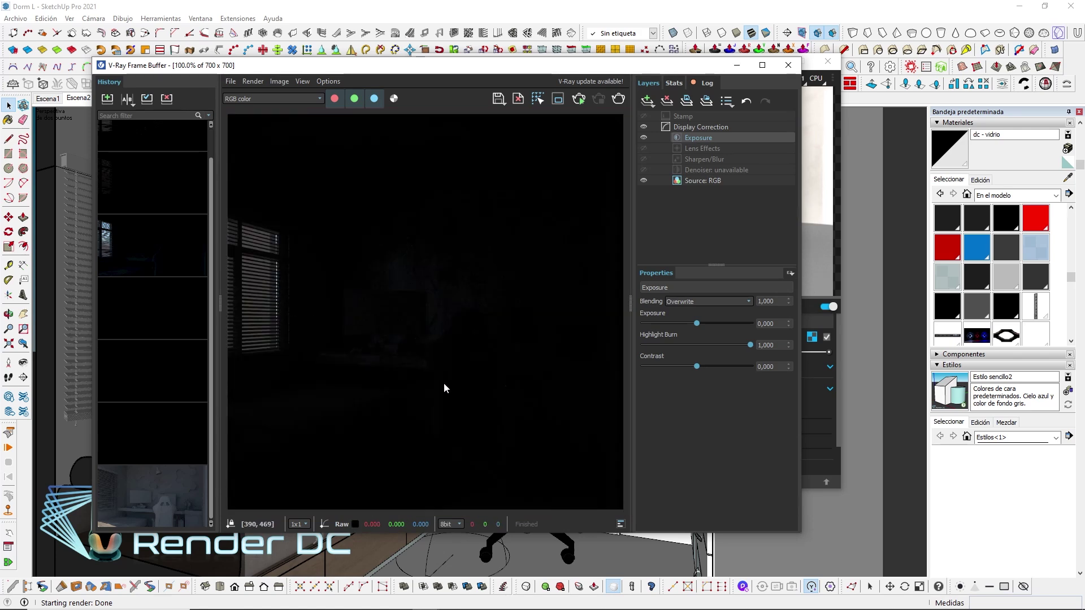
mouse_move(697, 323)
left_mouse_down()
mouse_move(749, 323)
mouse_move(698, 322)
left_mouse_up()
left_click(788, 65)
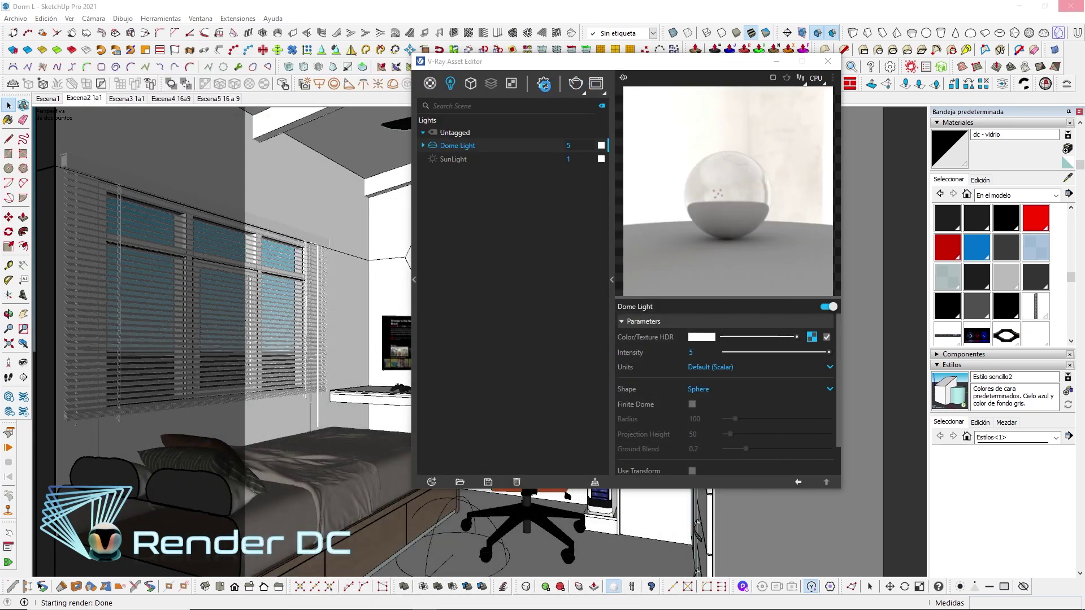
Set the camera Exposure Value (EV) to 10 and render the bedroom again
left_click(544, 85)
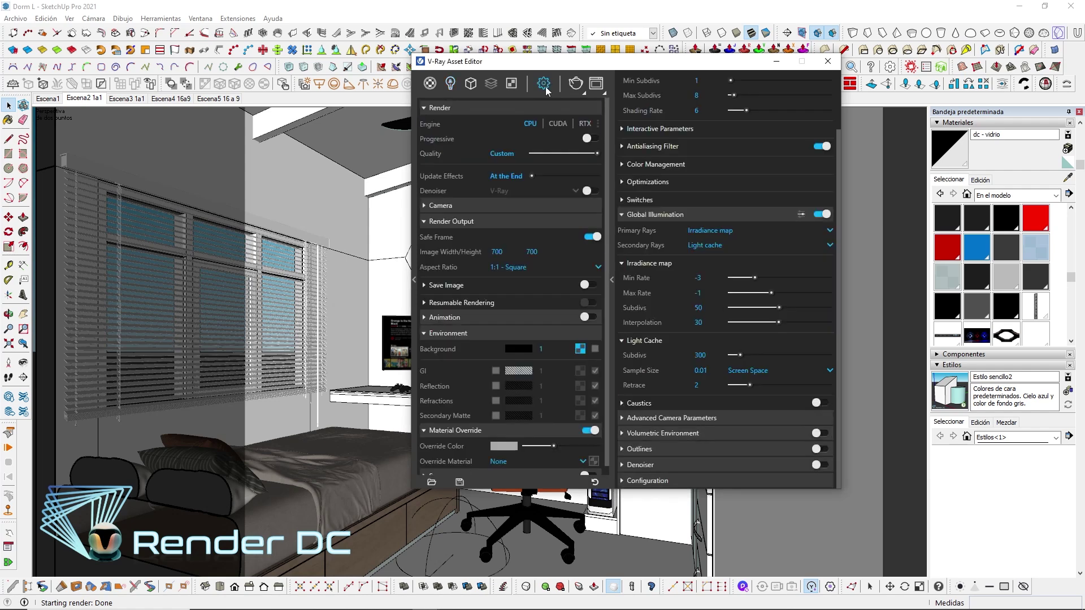
left_click(456, 207)
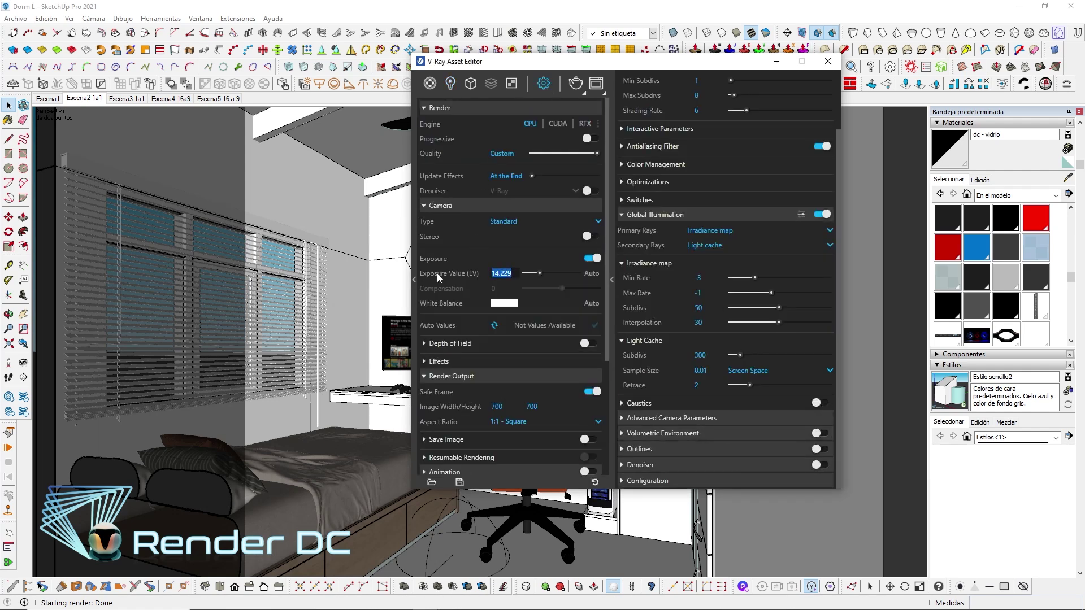
type("10")
key("Return")
left_click(575, 83)
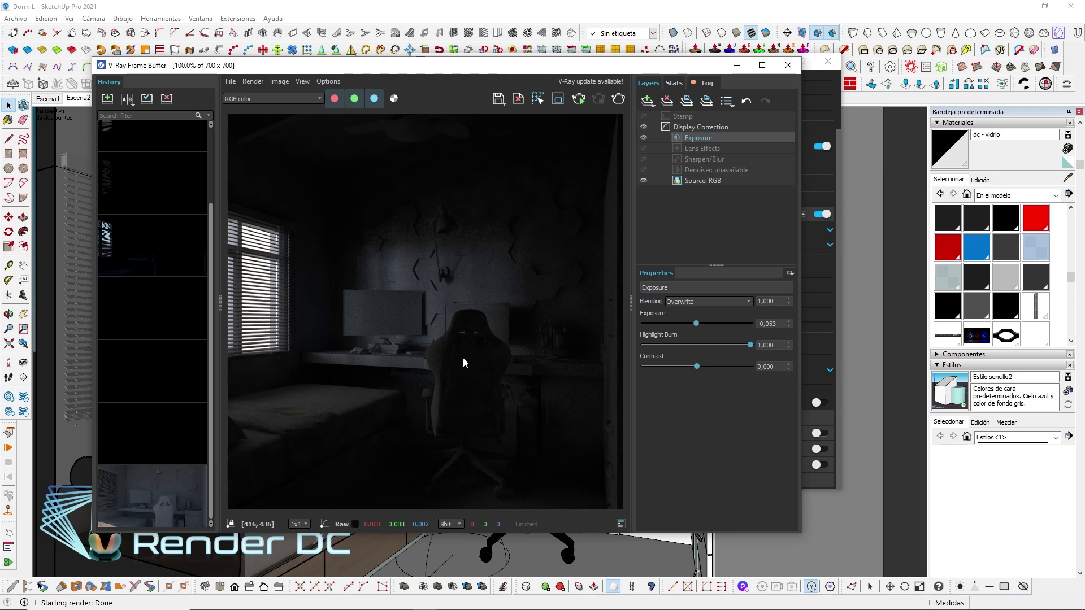
Reset the frame buffer's Exposure correction layer back to 0
left_click_drag(696, 323, 745, 327)
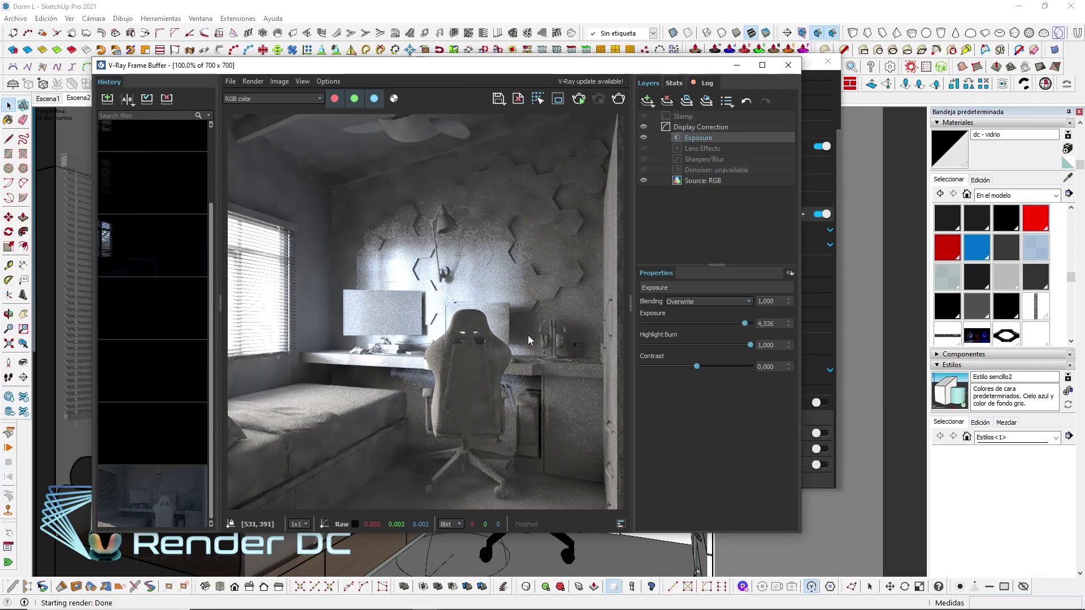
left_click_drag(683, 327, 696, 324)
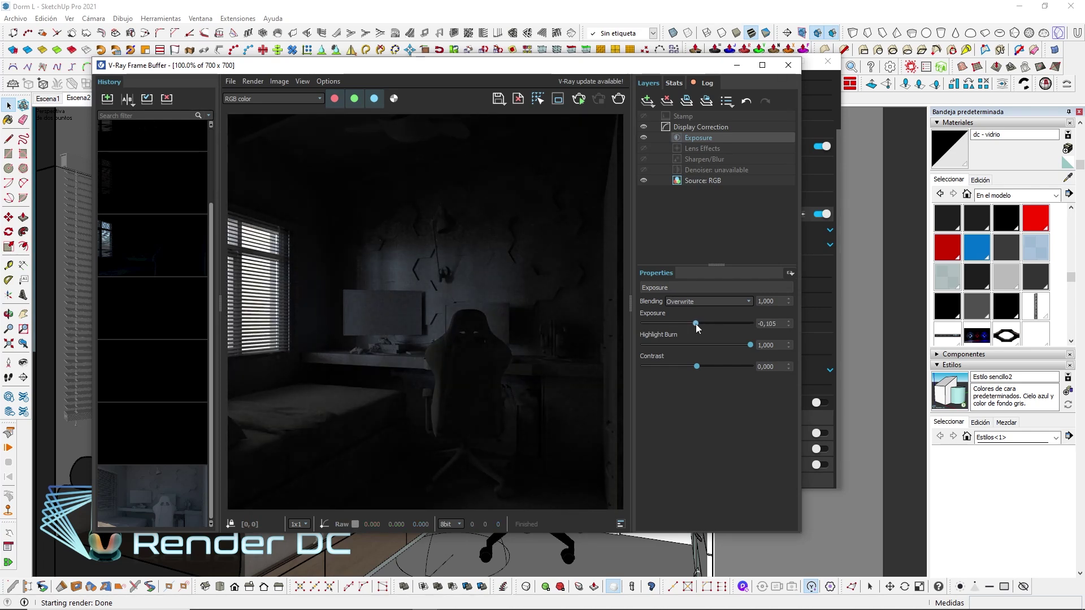
double_click(770, 323)
type("0")
key("Return")
Set the camera Exposure Value to 14 and run another test render
left_click(735, 65)
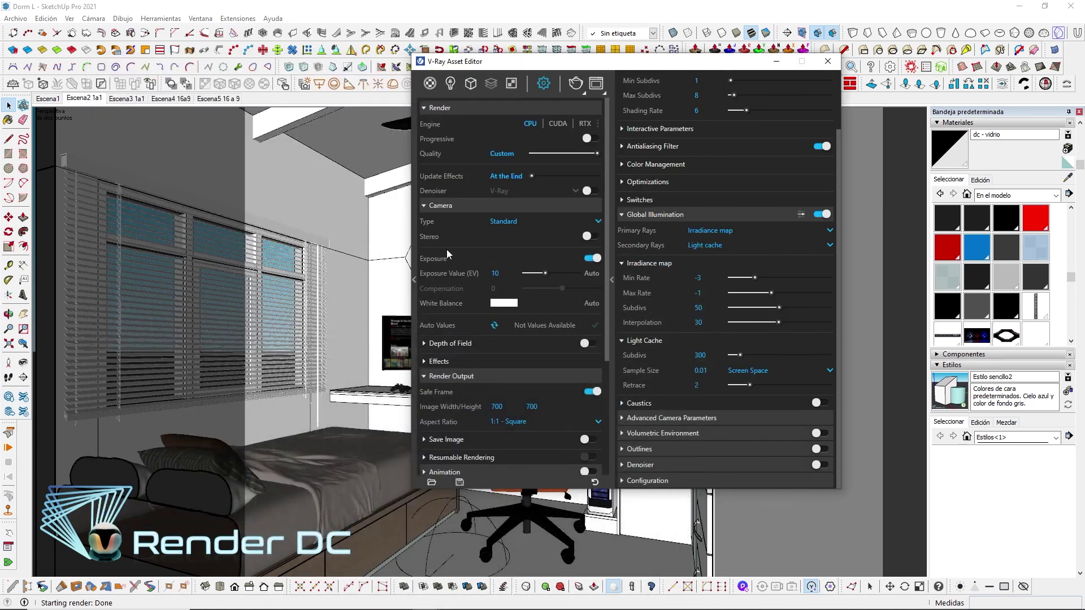
double_click(495, 272)
type("14")
key("Return")
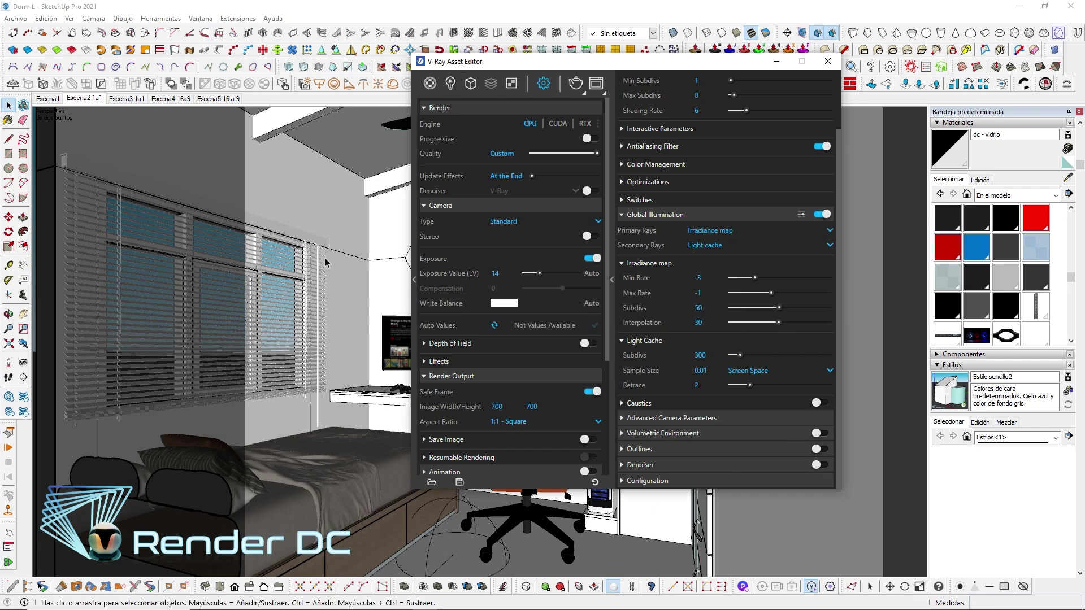
left_click(577, 83)
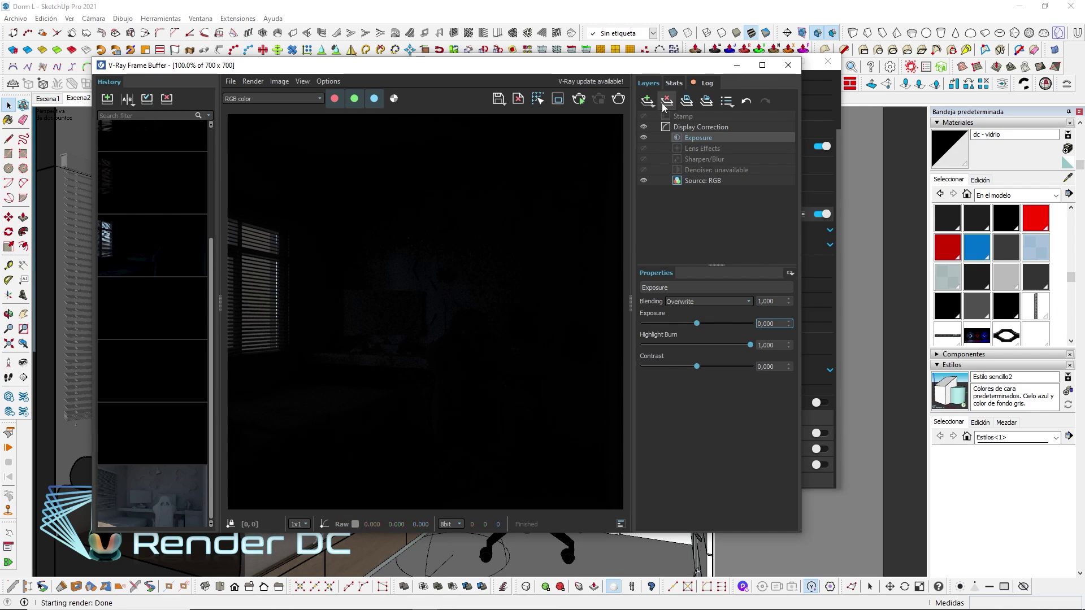
left_click(738, 73)
Look up at the ceiling fan, sample its Ventilador1 material and open it in the V-Ray Asset Editor
left_click(828, 61)
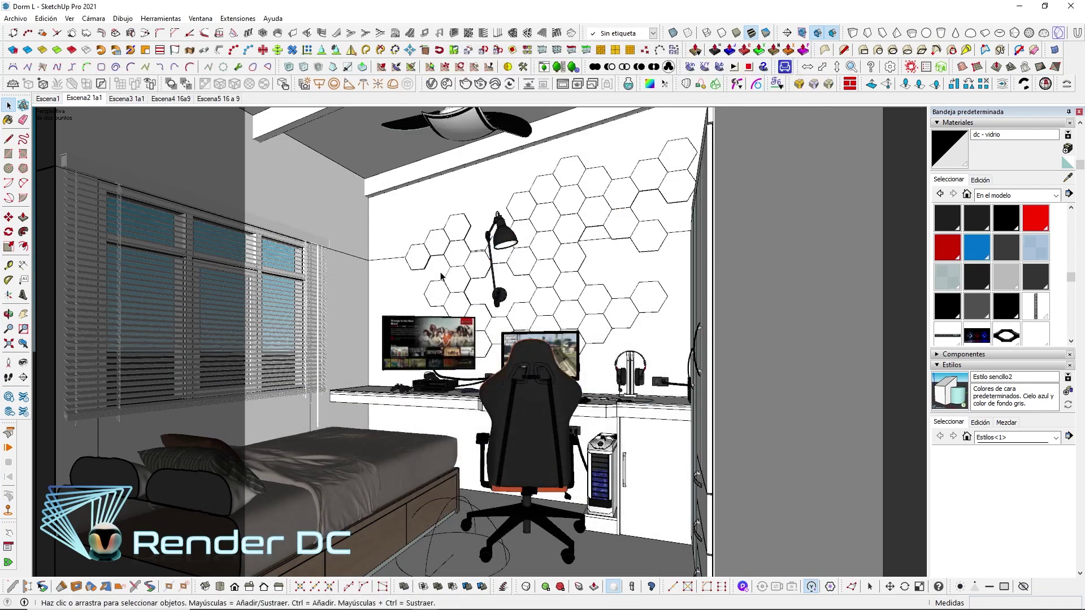
key("shift+l")
left_click_drag(497, 346, 453, 289)
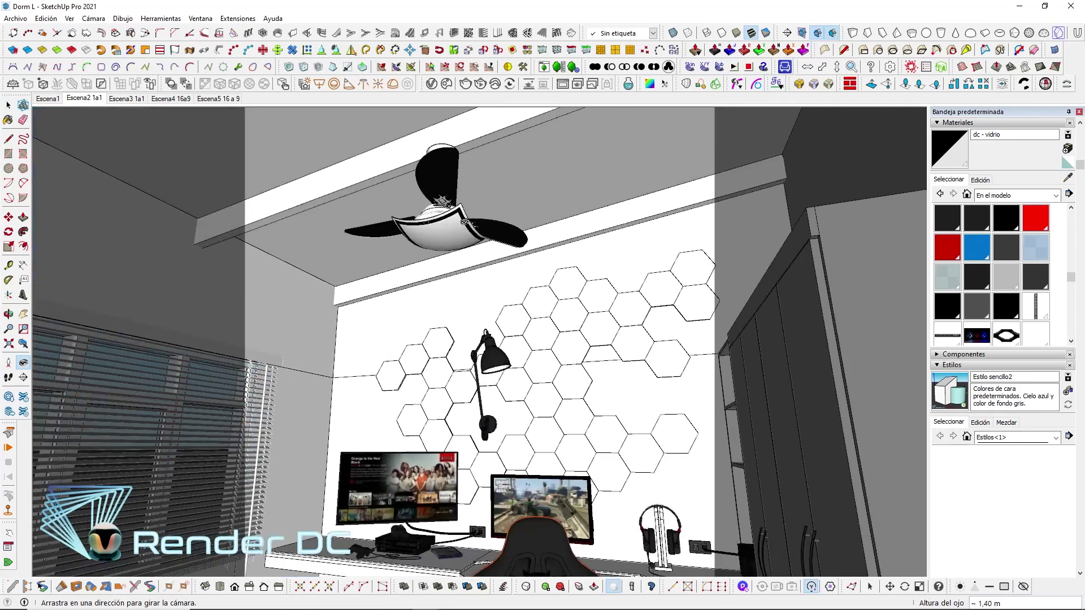
mouse_move(453, 288)
middle_mouse_down()
mouse_move(310, 326)
mouse_move(323, 302)
middle_mouse_up()
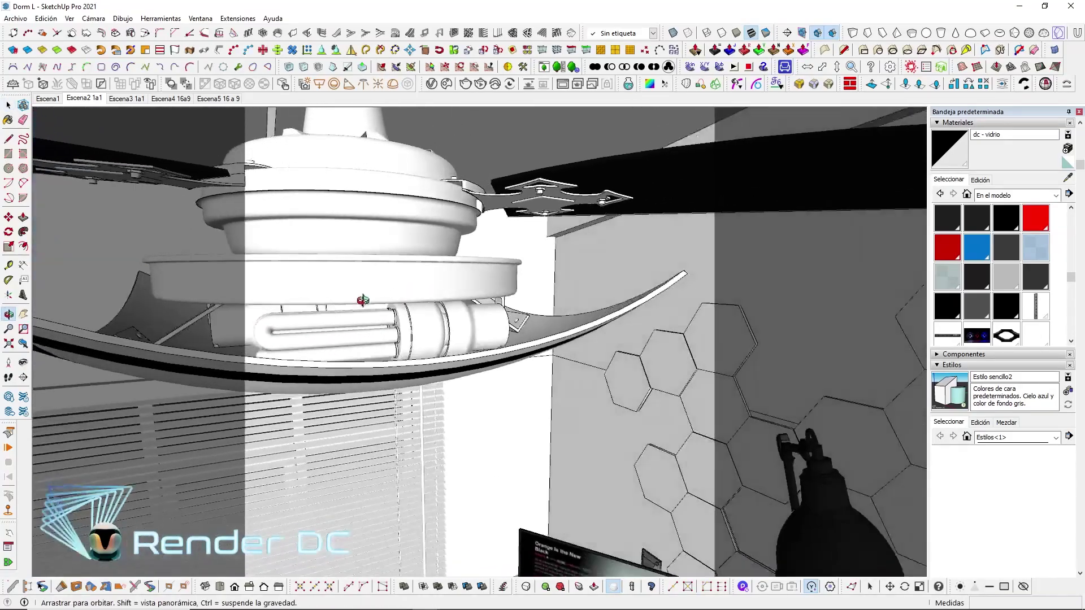
mouse_move(323, 302)
middle_mouse_down()
mouse_move(459, 296)
mouse_move(485, 211)
middle_mouse_up()
scroll(460, 295, "down", 5)
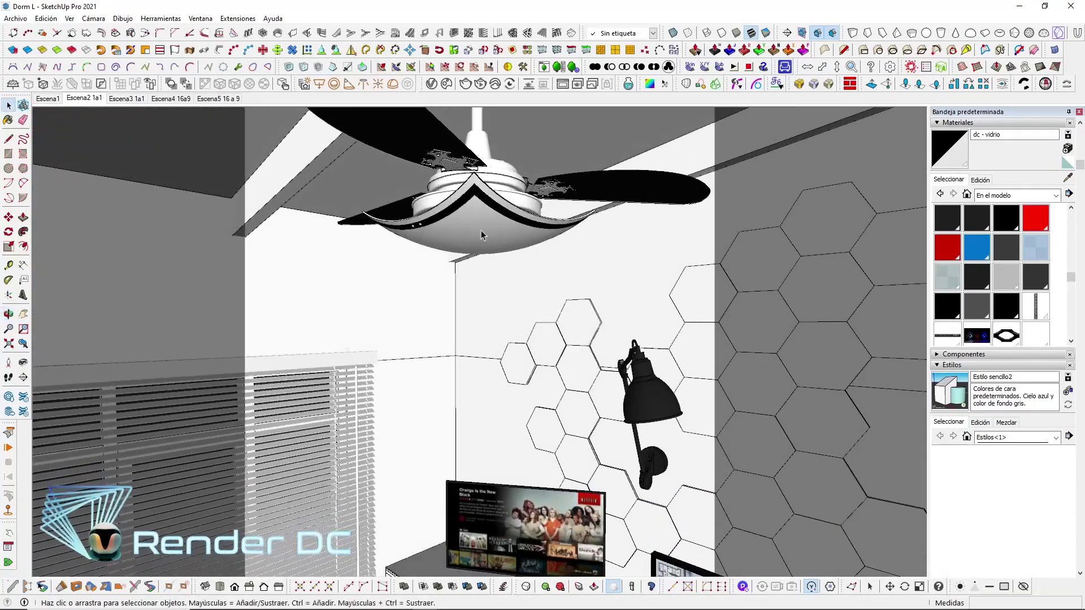
scroll(485, 211, "up", 1)
left_click(1068, 177)
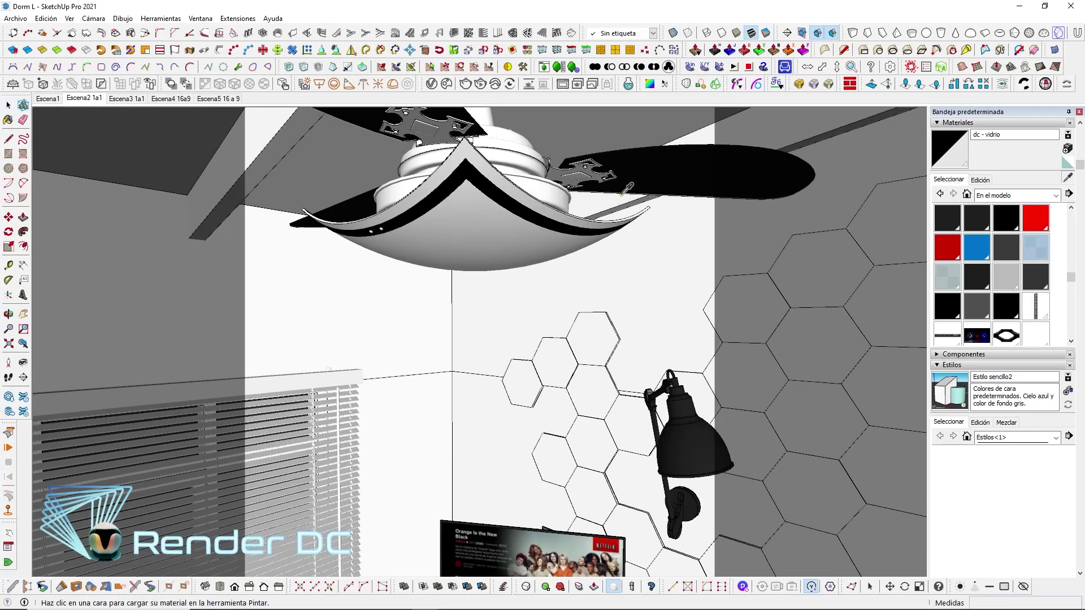
left_click(467, 218)
left_click(302, 86)
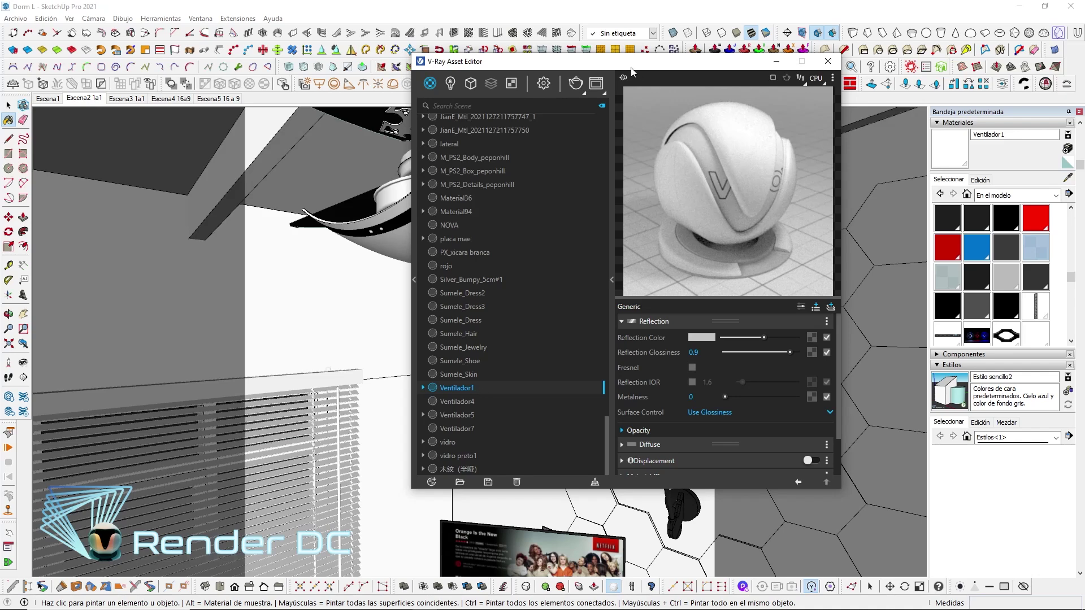
Delete Ventilador1's Reflection and Diffuse layers, set Base to VRay Mtl and enable Binding
left_click_drag(632, 62, 728, 47)
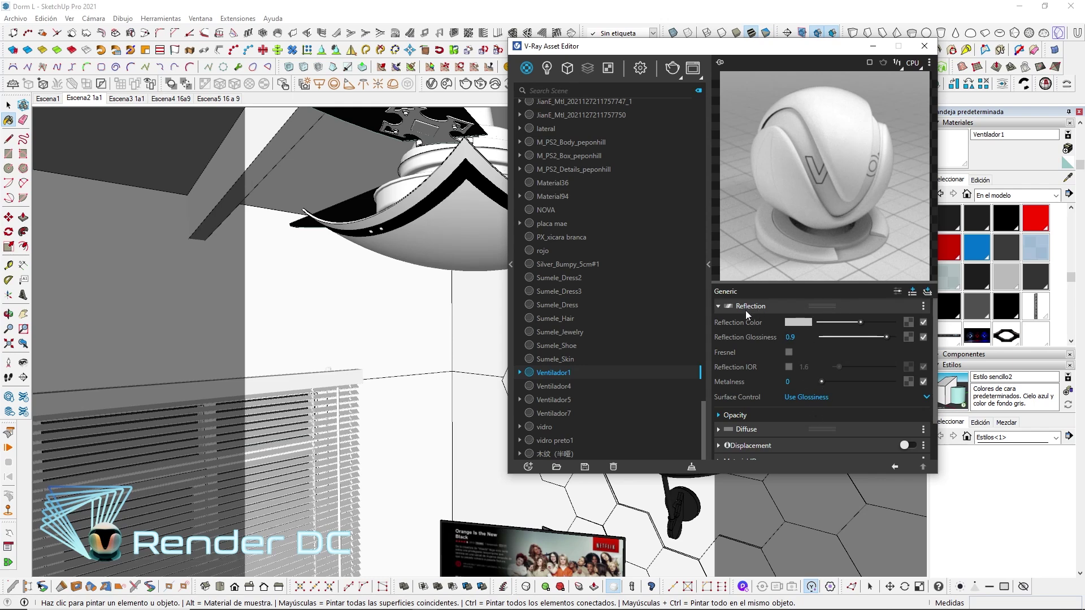
scroll(771, 396, "down", 1)
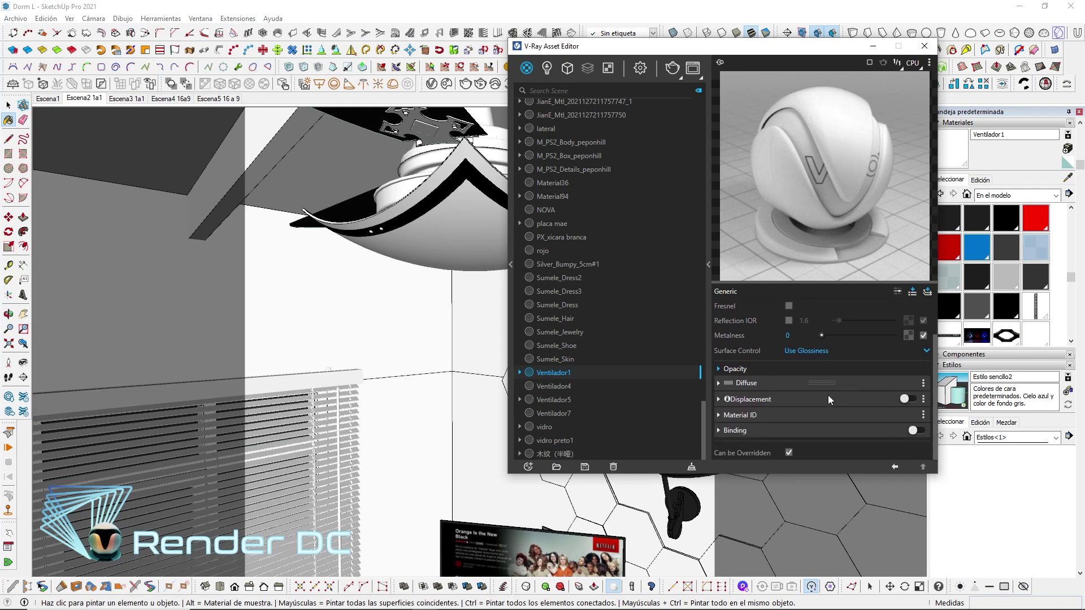
scroll(828, 395, "up", 1)
left_click(923, 308)
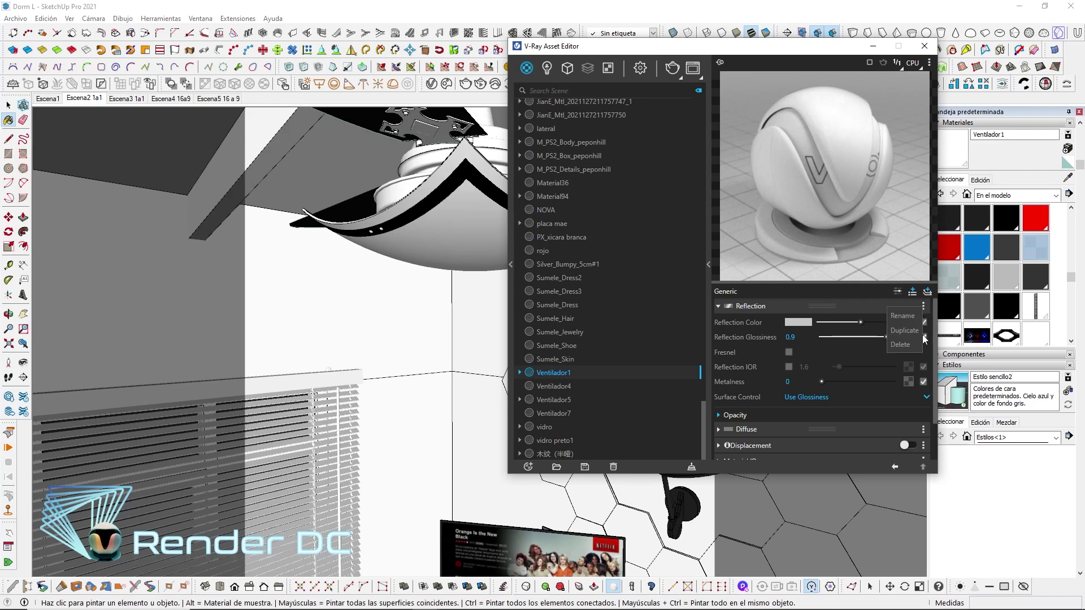
left_click(916, 326)
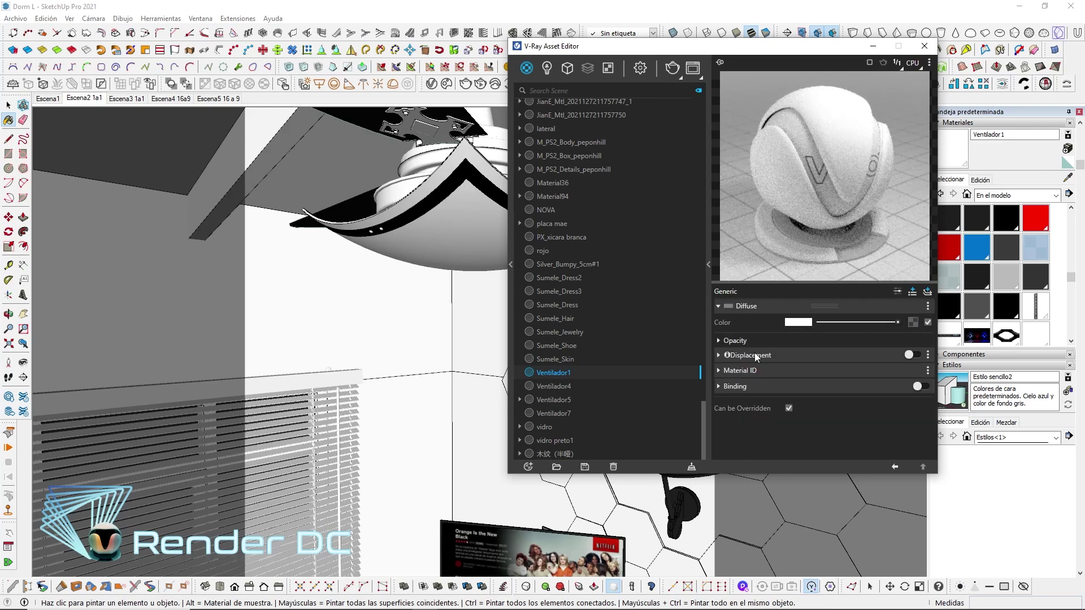
left_click(928, 308)
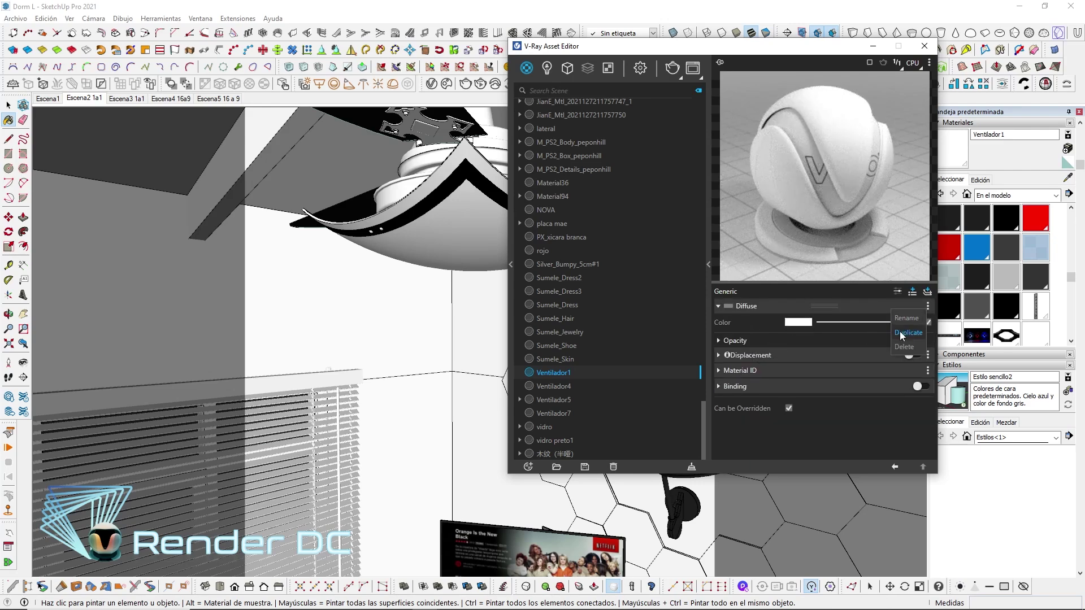
left_click(910, 333)
left_click(912, 291)
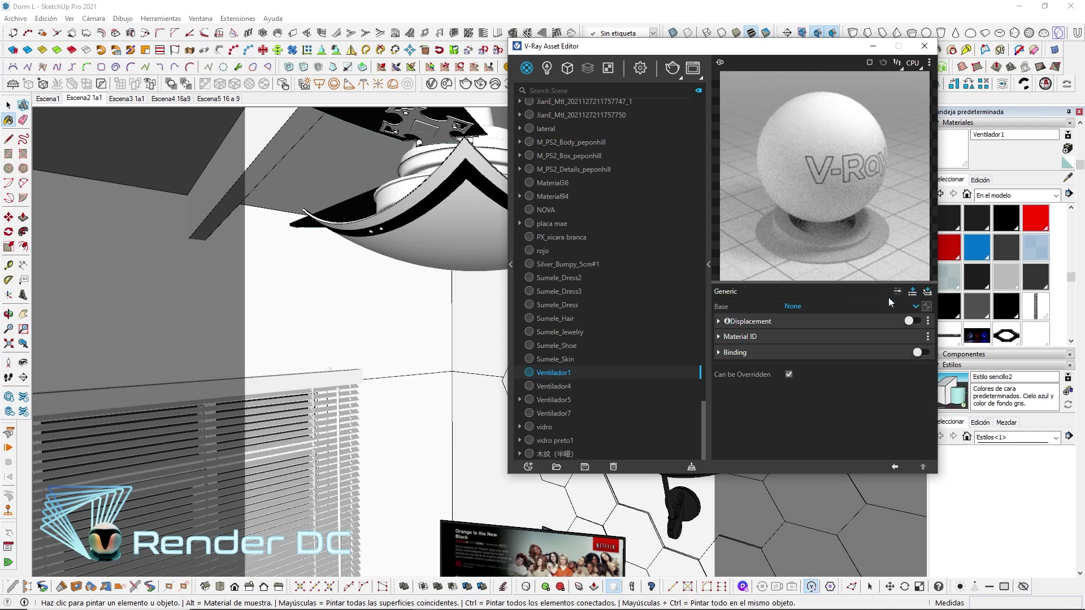
scroll(879, 429, "down", 2)
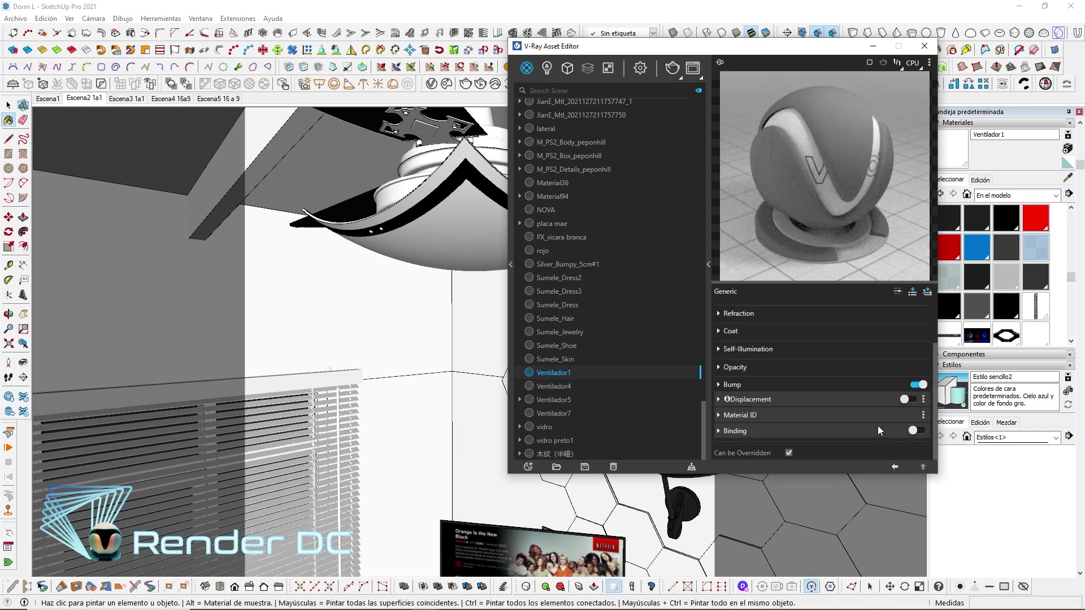
left_click(914, 432)
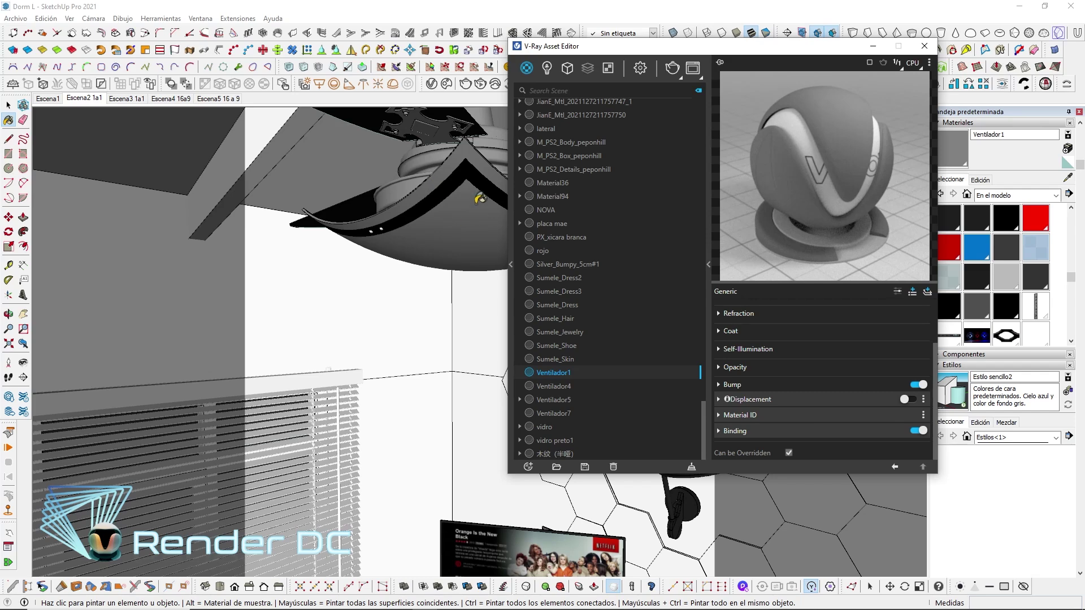
scroll(833, 366, "up", 1)
scroll(830, 365, "up", 1)
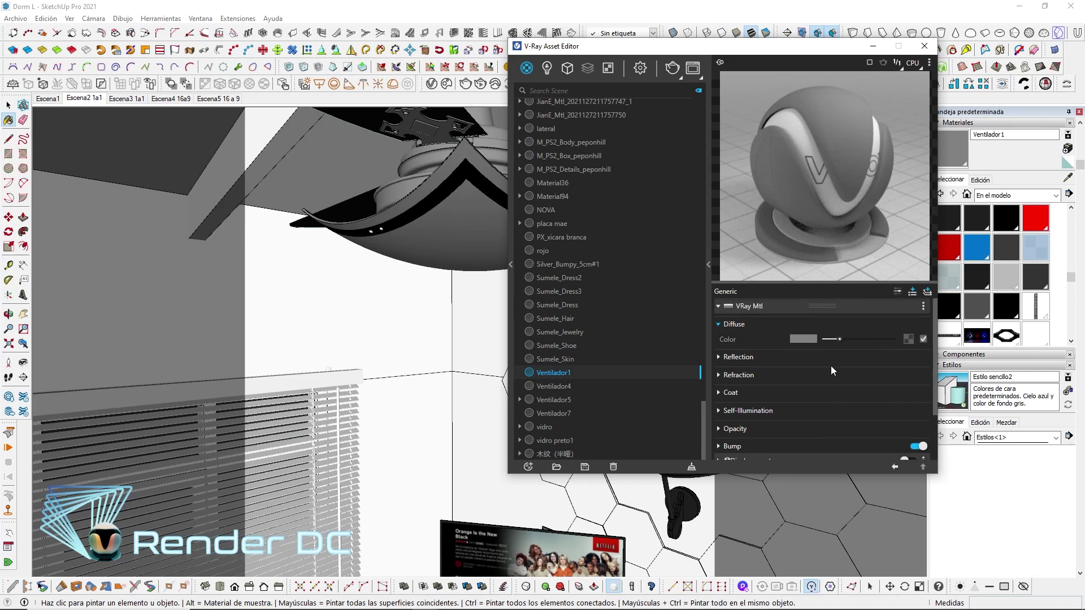
Set the Diffuse colour to light beige (RGB 0.808, 0.772, 0.716)
left_click(811, 341)
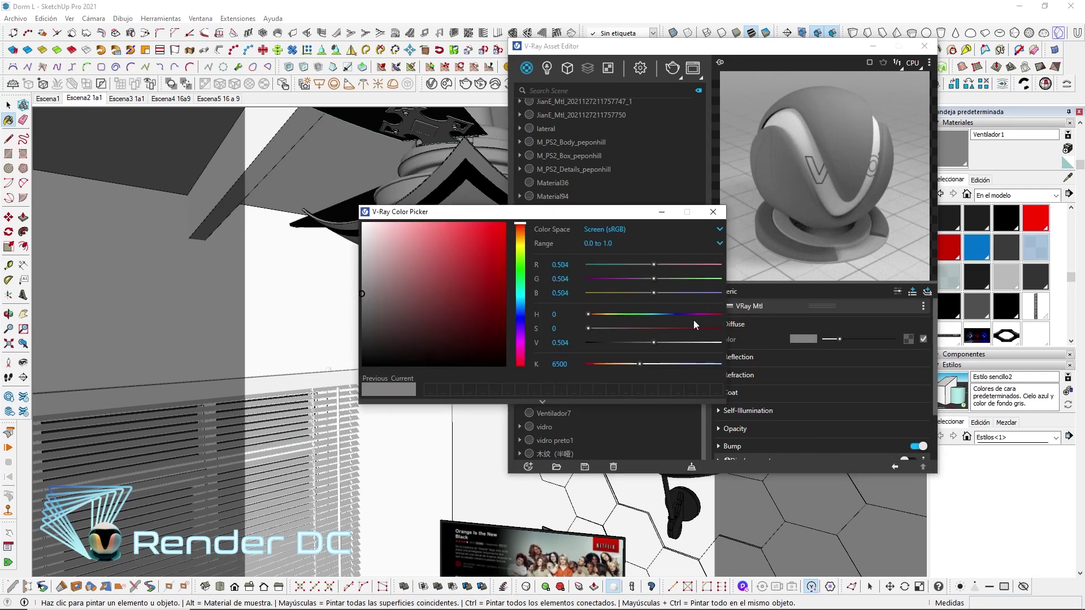
left_click_drag(521, 251, 525, 240)
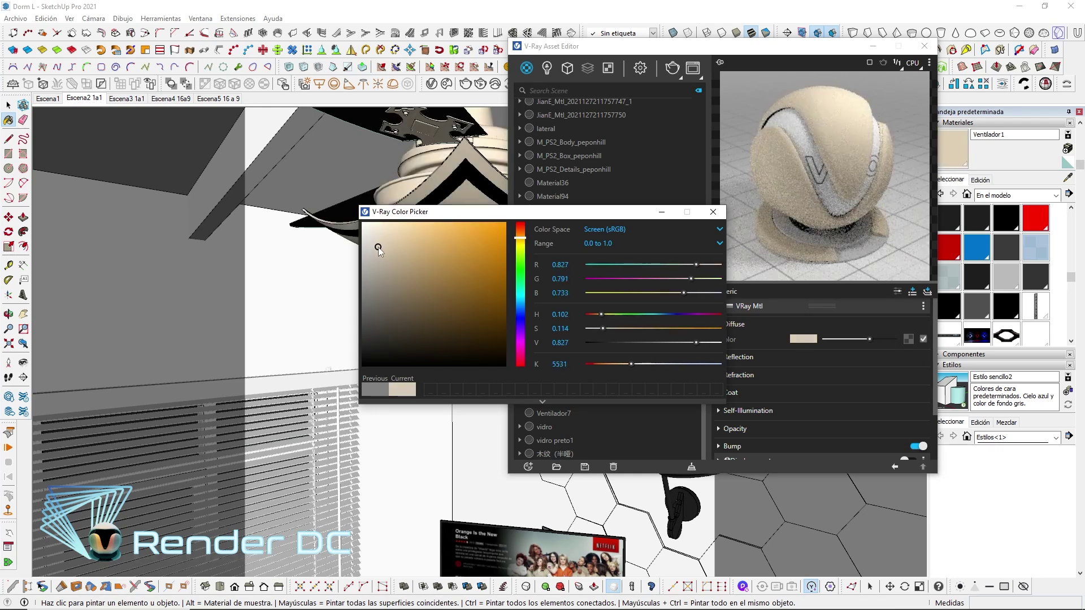
left_click_drag(388, 240, 378, 250)
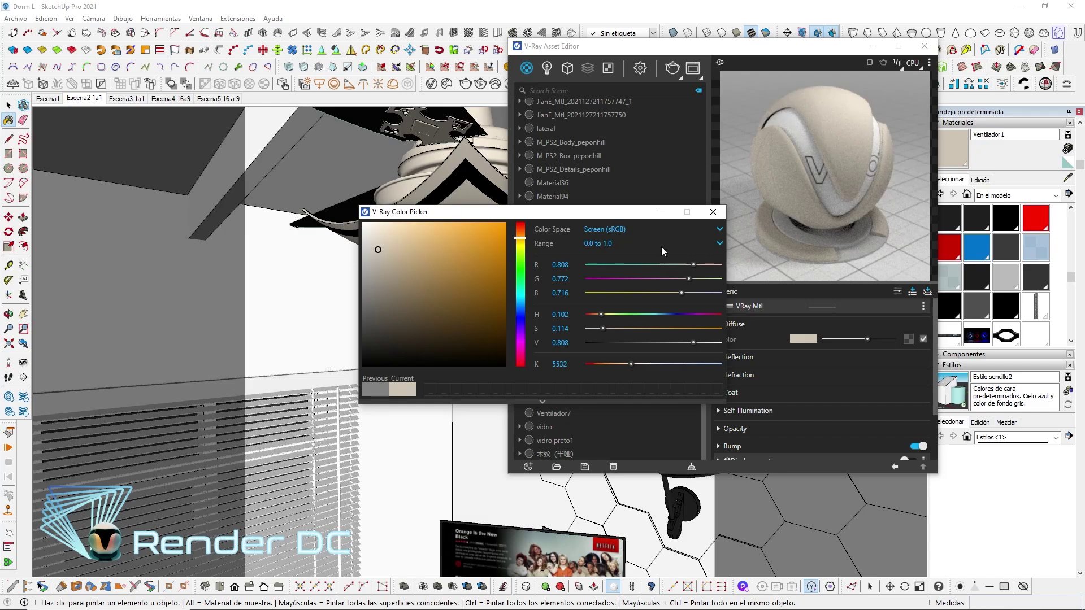
left_click(713, 211)
mouse_move(429, 271)
middle_mouse_down()
mouse_move(544, 316)
mouse_move(394, 255)
middle_mouse_up()
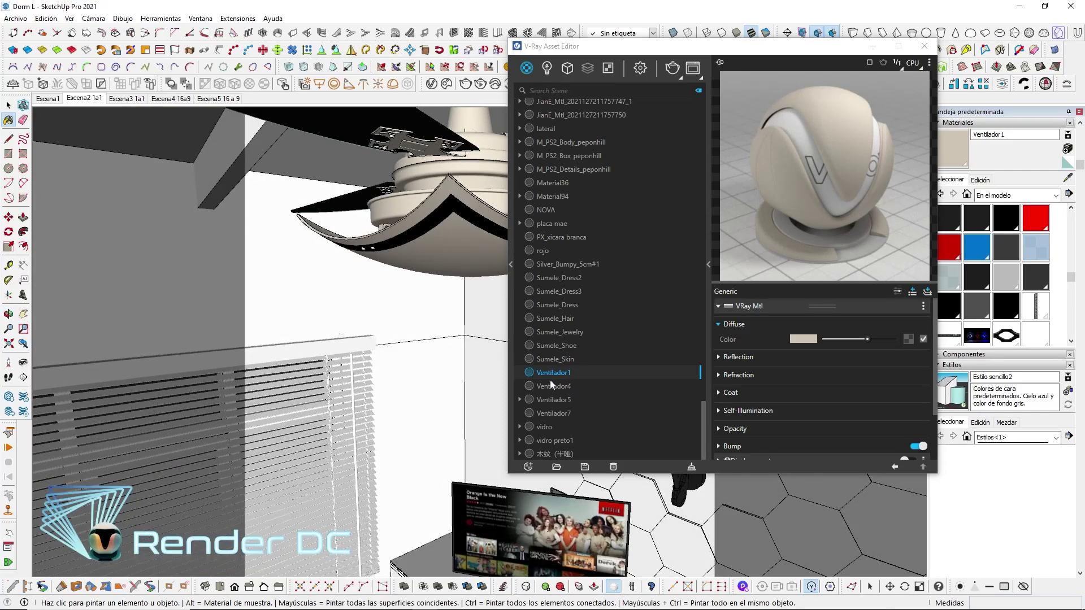
Duplicate Ventilador1 as 'Ventilador vidrio' and make its diffuse colour black
middle_click_drag(416, 288, 385, 282)
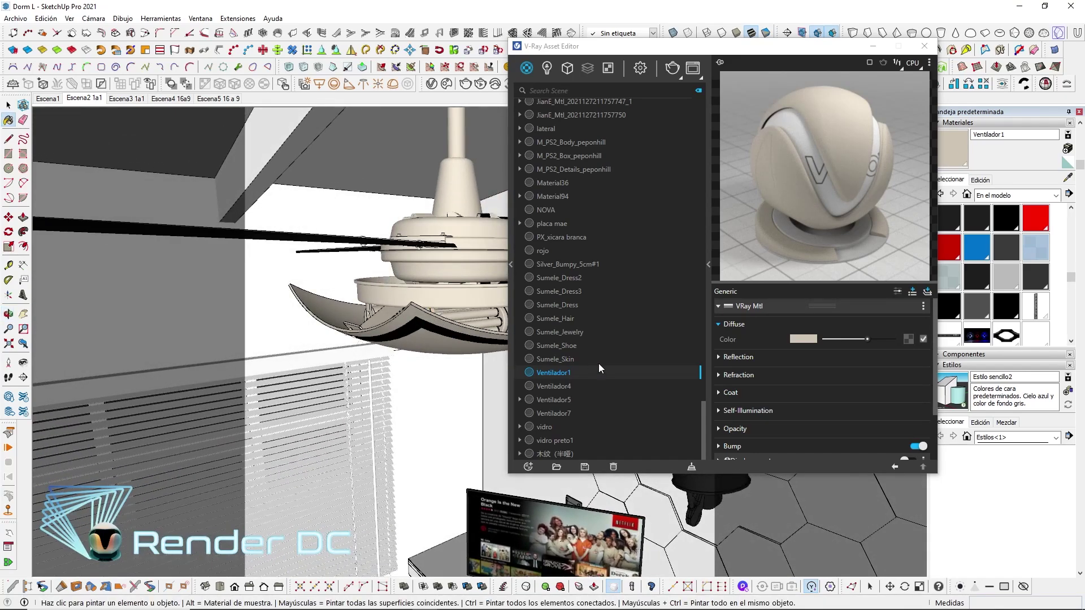
right_click(571, 377)
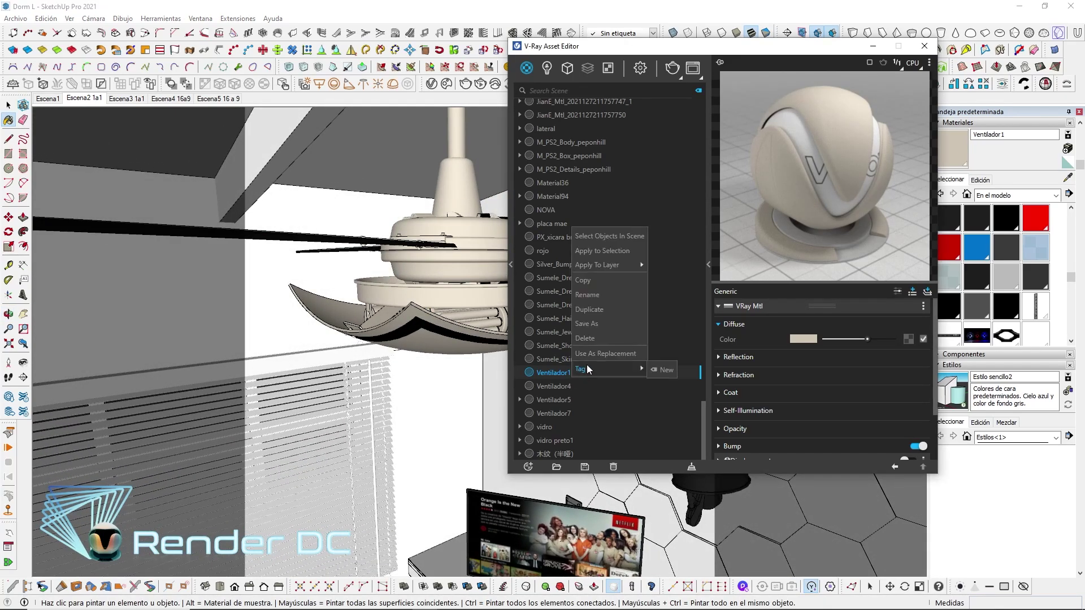
left_click(596, 312)
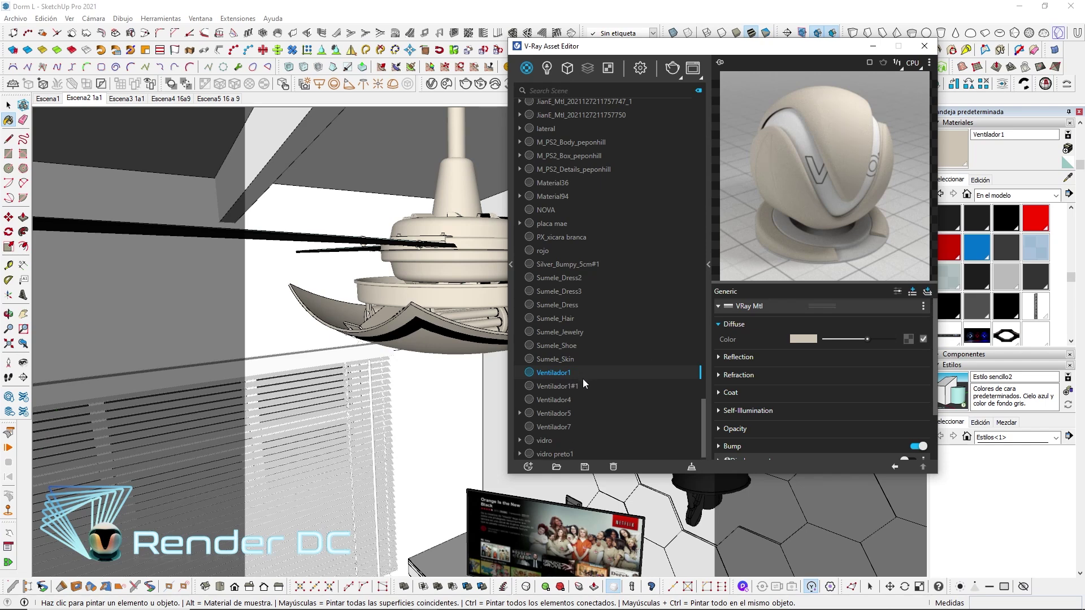
left_click(582, 384)
type("vidrio")
key("Return")
middle_click_drag(430, 320, 428, 299)
key("b")
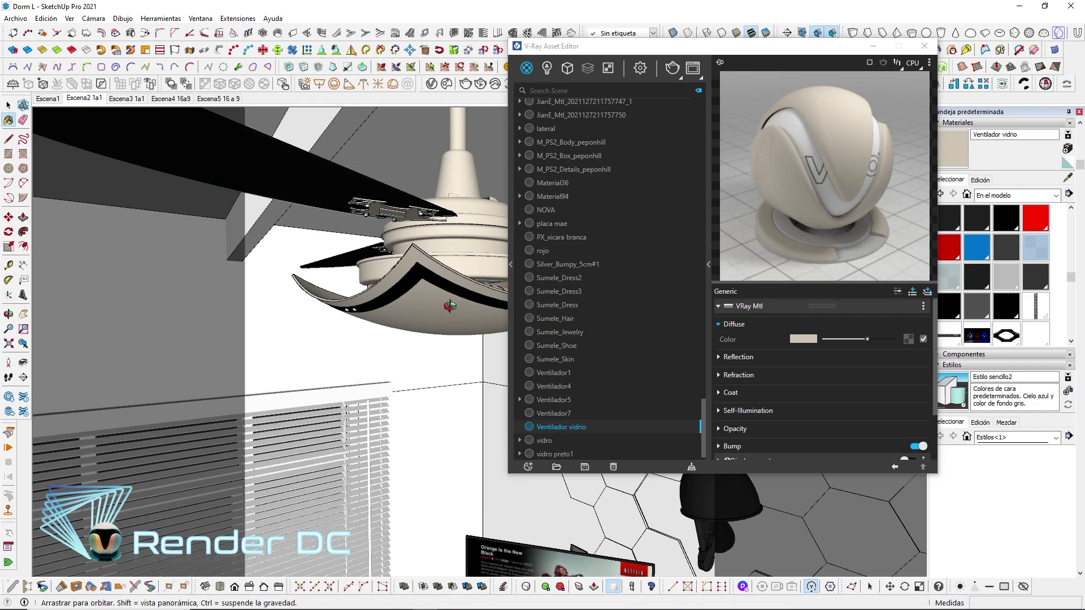
mouse_move(470, 319)
middle_mouse_down()
mouse_move(337, 231)
mouse_move(702, 259)
middle_mouse_up()
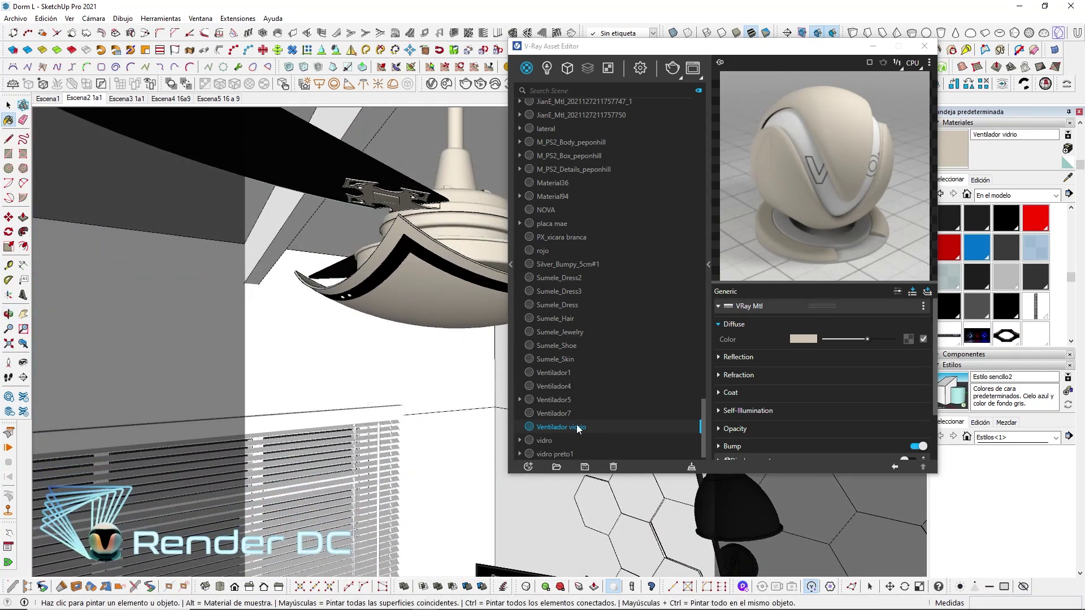
left_click(824, 341)
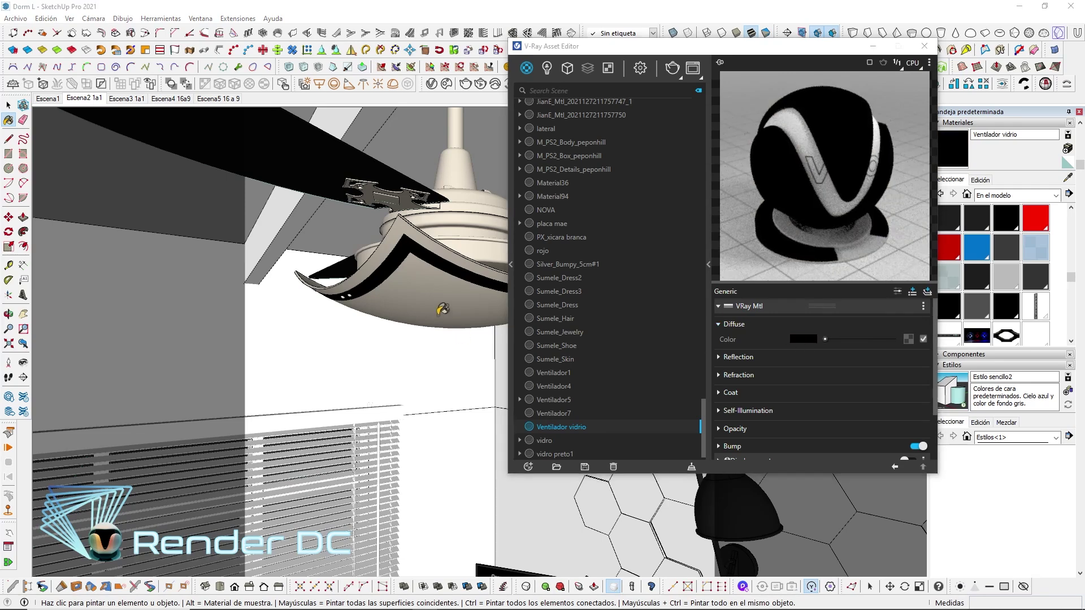
middle_click_drag(412, 265, 842, 324)
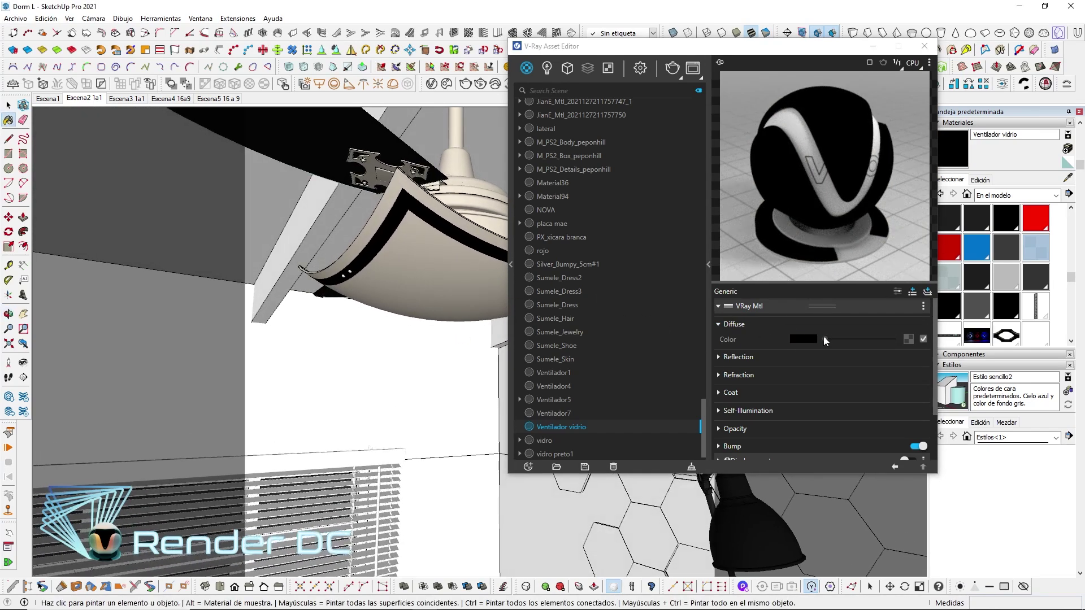
Enter the fan component and make its curved shade surface a group
left_click(9, 105)
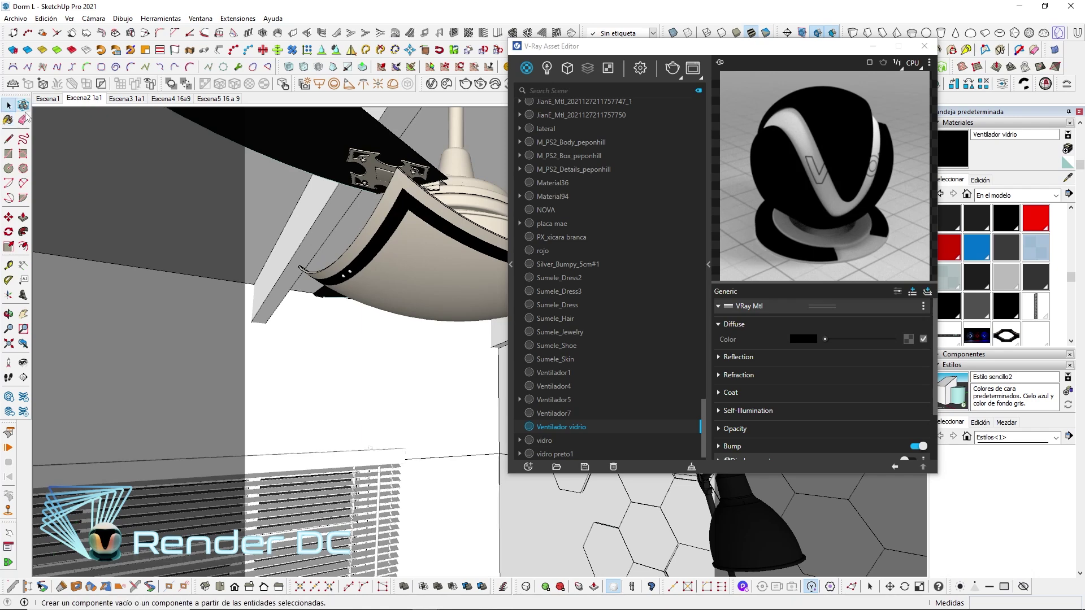
double_click(445, 281)
double_click(445, 281)
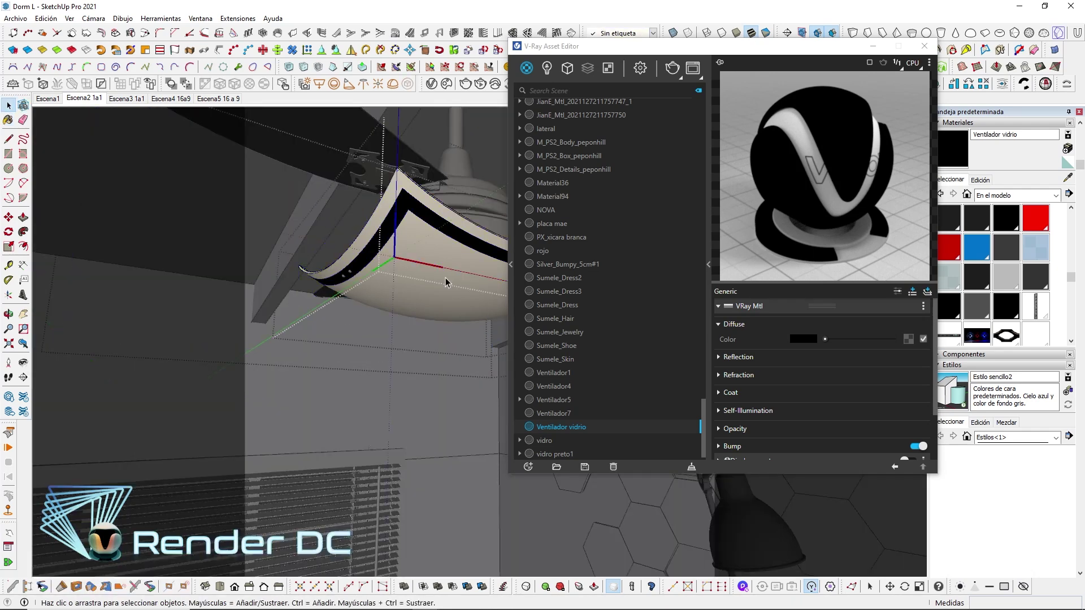
left_click(445, 282)
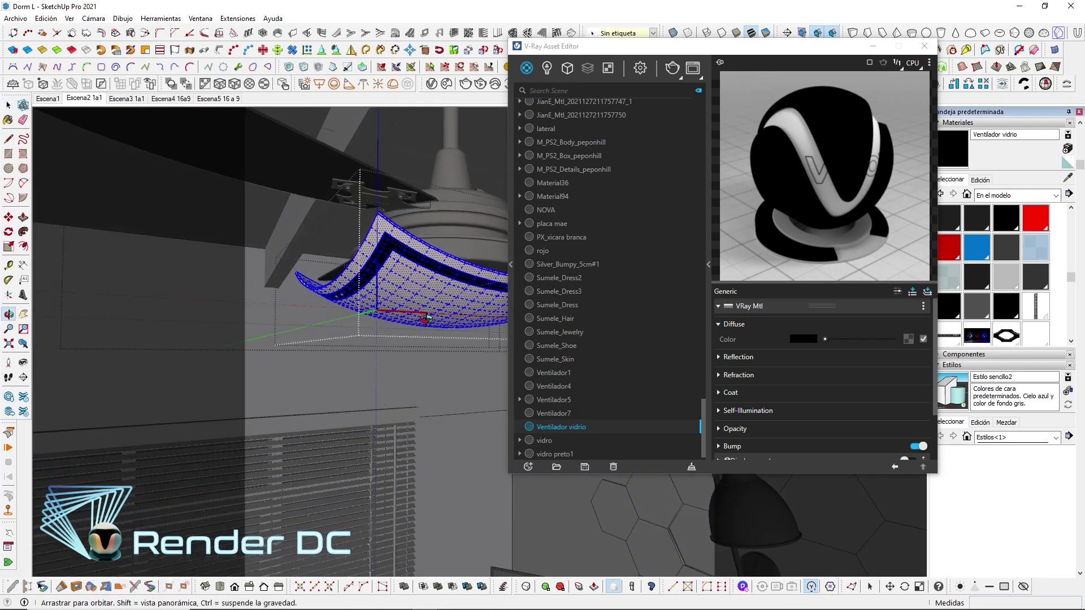
middle_click_drag(445, 282, 362, 429)
scroll(366, 378, "up", 3)
middle_click_drag(368, 379, 491, 259)
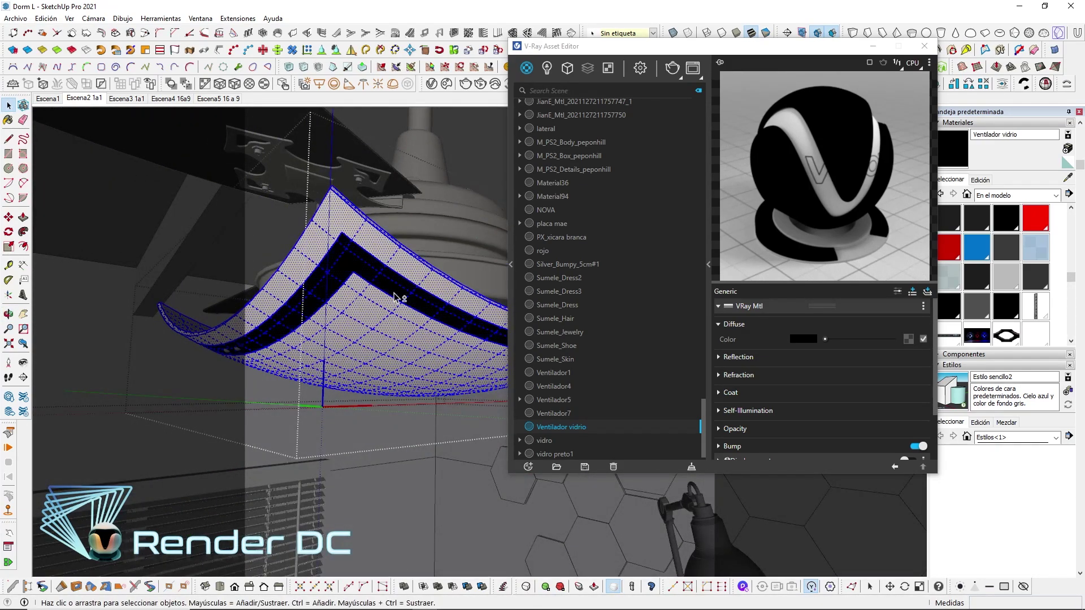
right_click(385, 327)
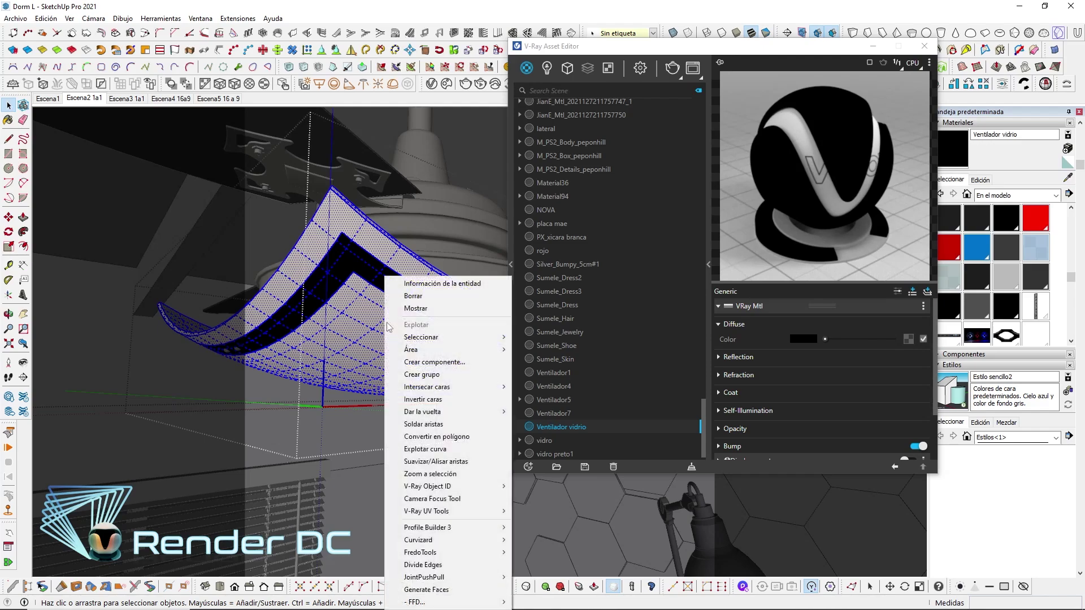
left_click(447, 379)
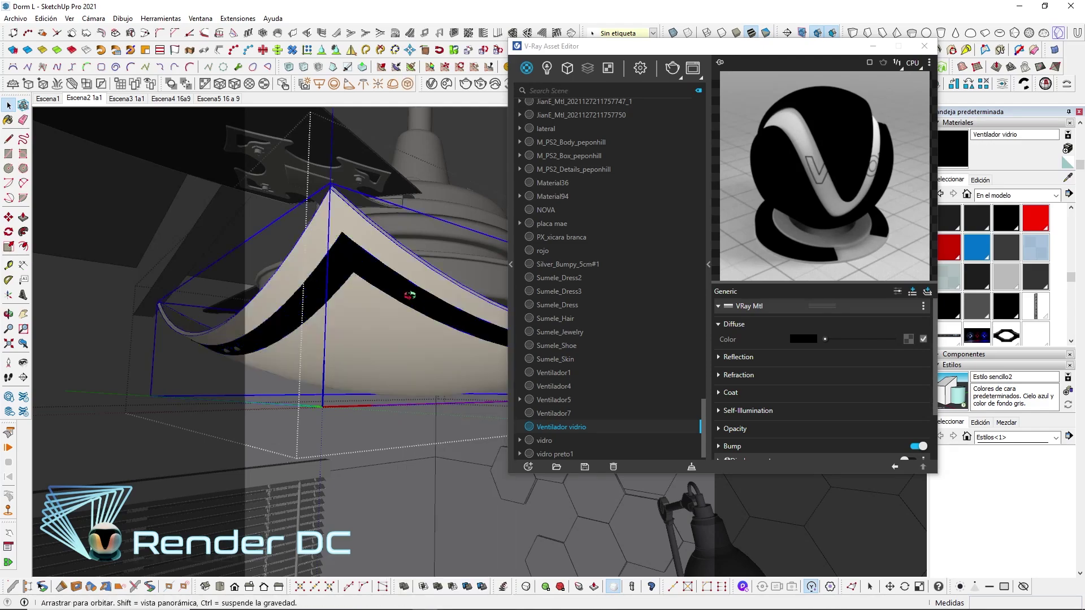
Paint the shade group's faces with the black Ventilador vidrio material
mouse_move(412, 323)
middle_mouse_down()
mouse_move(368, 349)
mouse_move(407, 298)
middle_mouse_up()
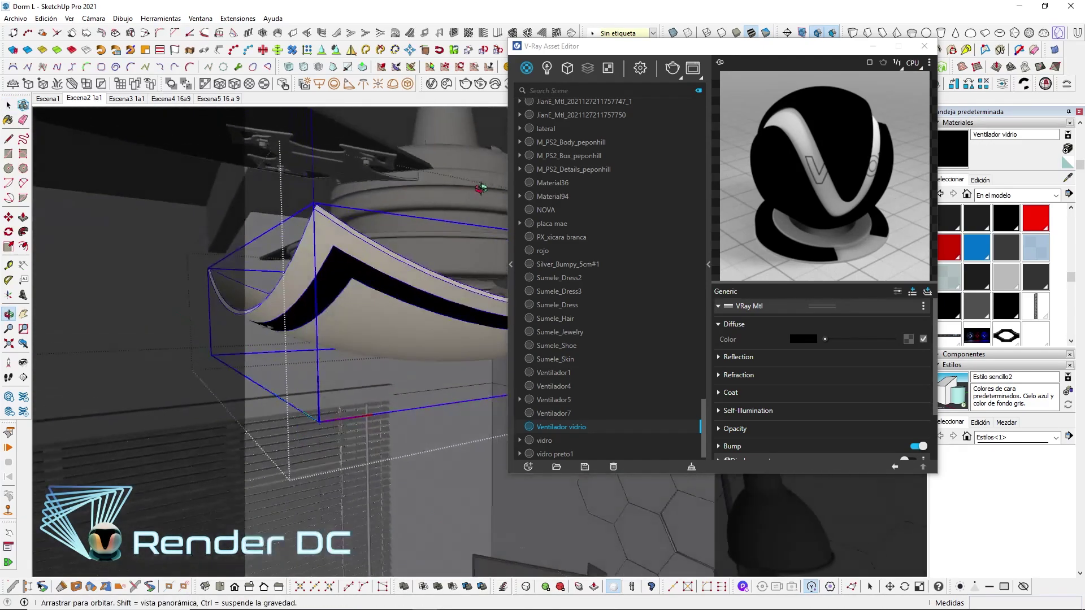
triple_click(397, 329)
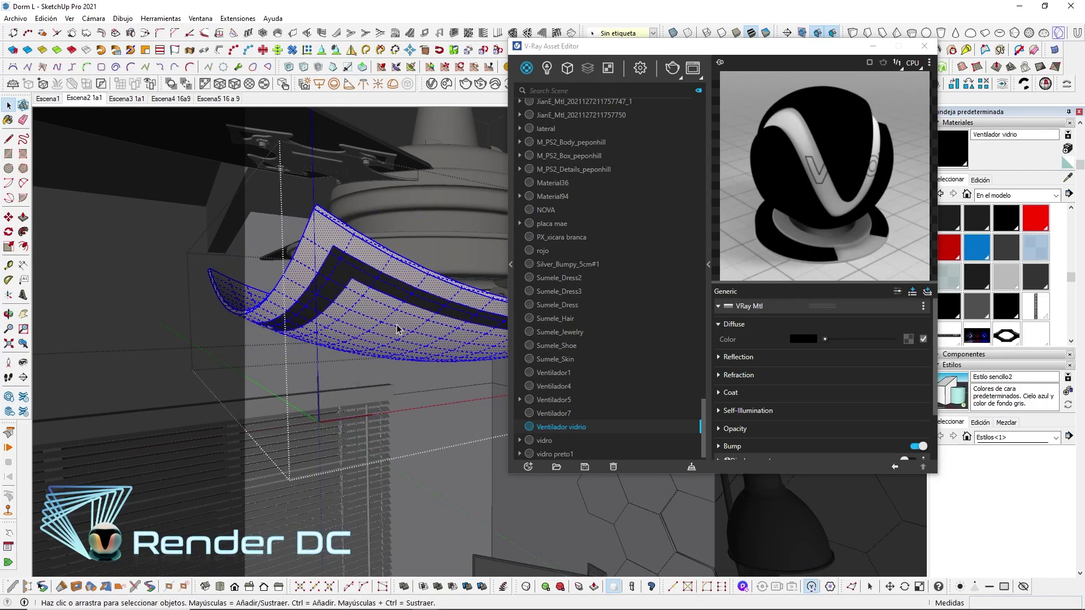
key("b")
left_click(402, 318)
mouse_move(402, 312)
middle_mouse_down()
mouse_move(419, 271)
mouse_move(389, 277)
middle_mouse_up()
key("space")
scroll(393, 263, "up", 2)
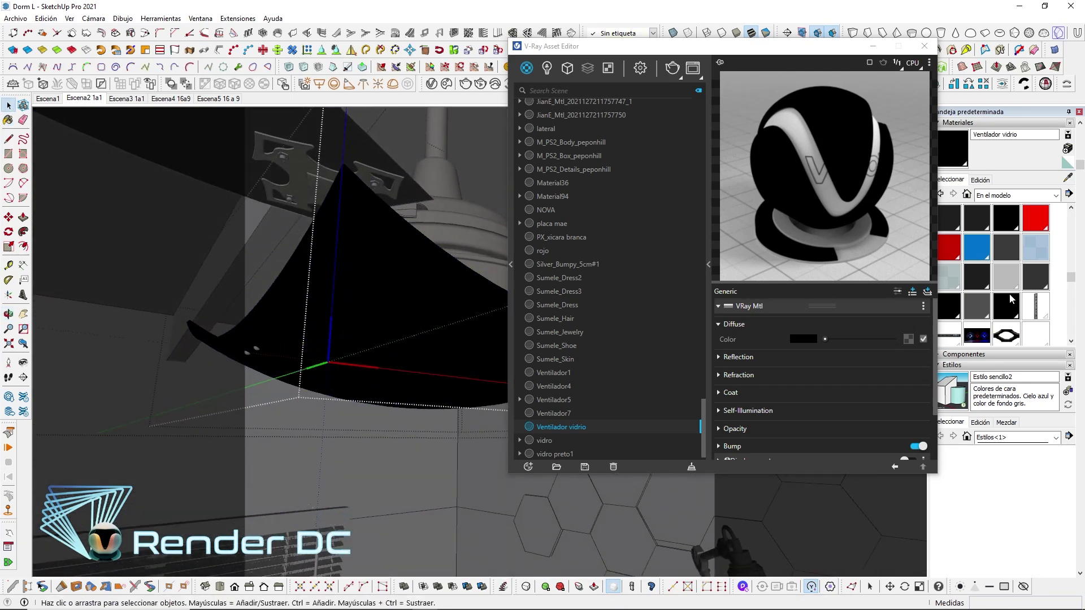
Sample the fan blade material and rename it 'Ventilador cromado'
left_click(1067, 177)
left_click(378, 247)
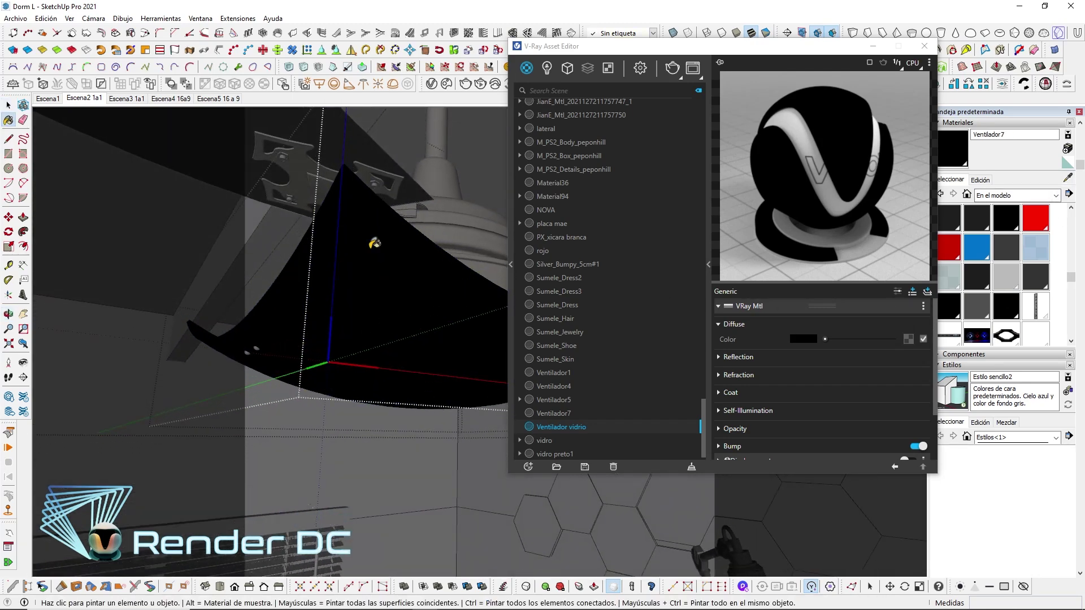
double_click(588, 412)
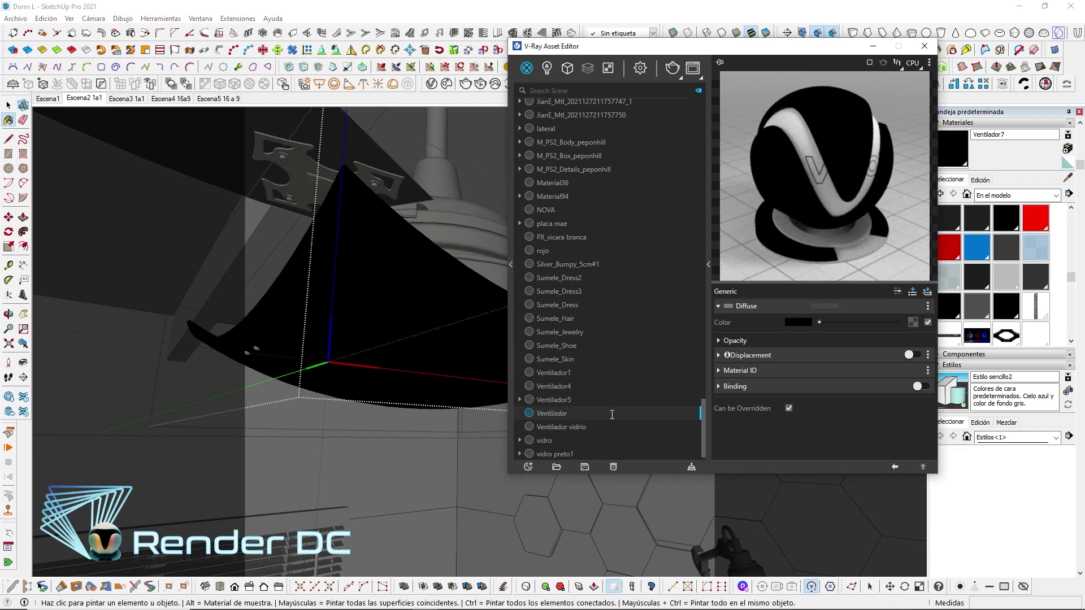
type("cromado")
key("Return")
Make it chrome: Binding on, a VRay Mtl layer instead of Diffuse, Fresnel off, near-white reflection
left_click(921, 388)
left_click(927, 307)
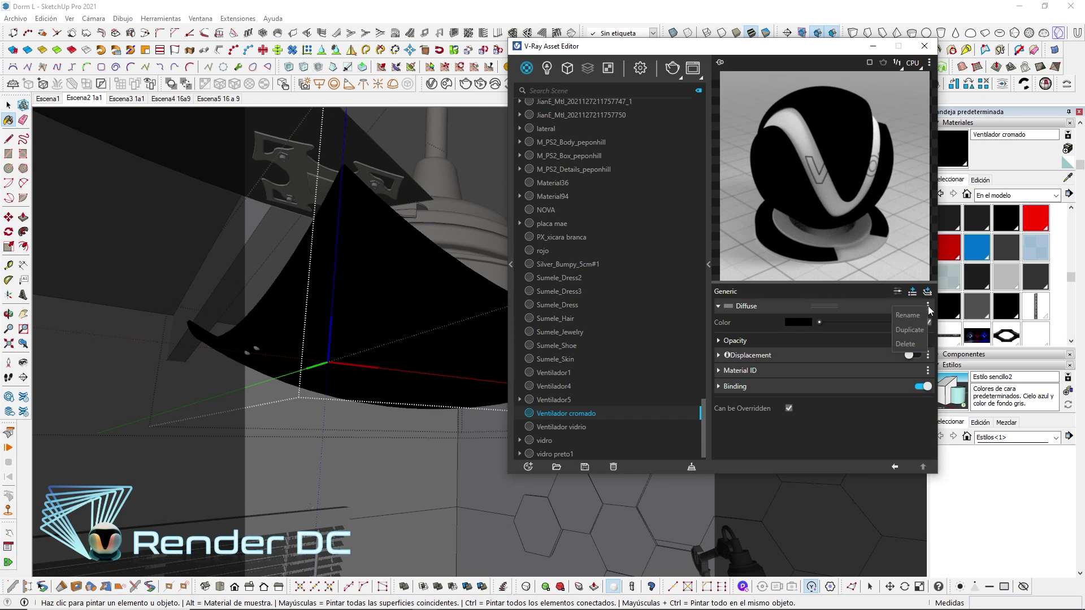
left_click(910, 342)
left_click(928, 293)
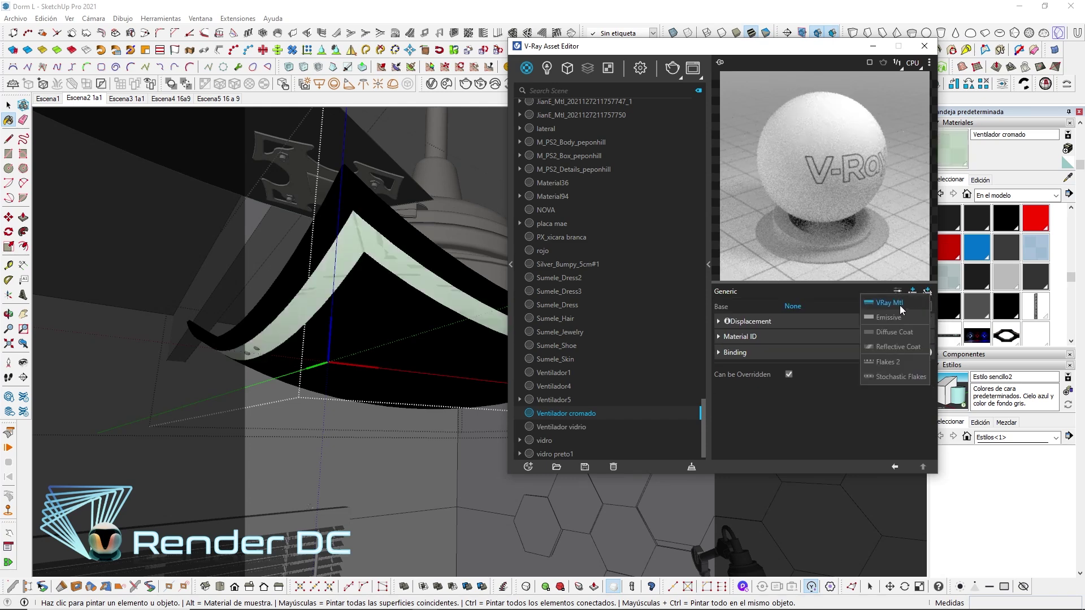
left_click(897, 304)
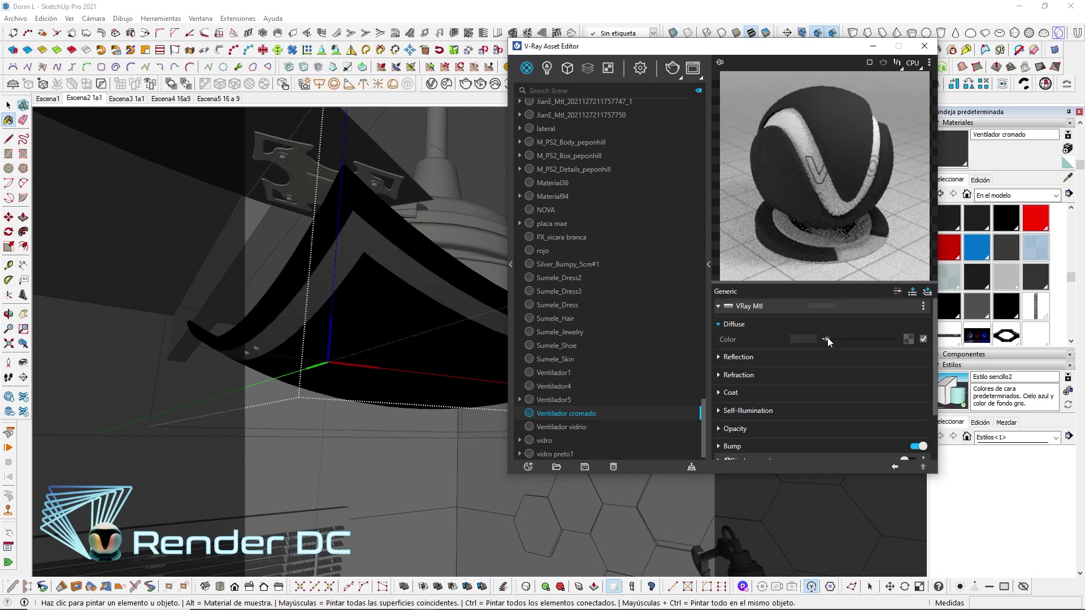
left_click(739, 357)
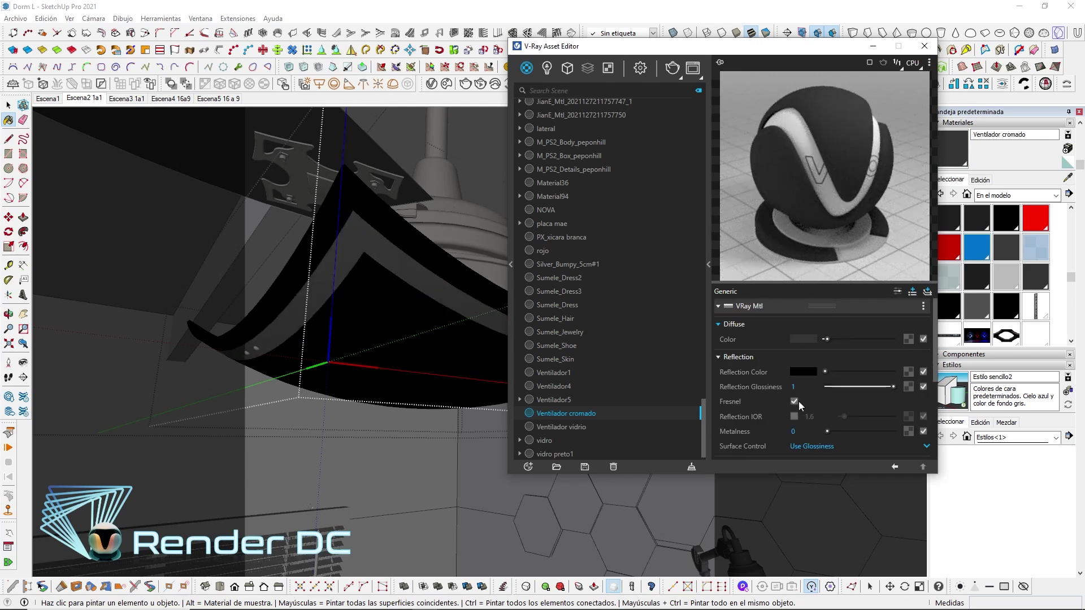
left_click(795, 399)
left_click_drag(834, 374, 875, 374)
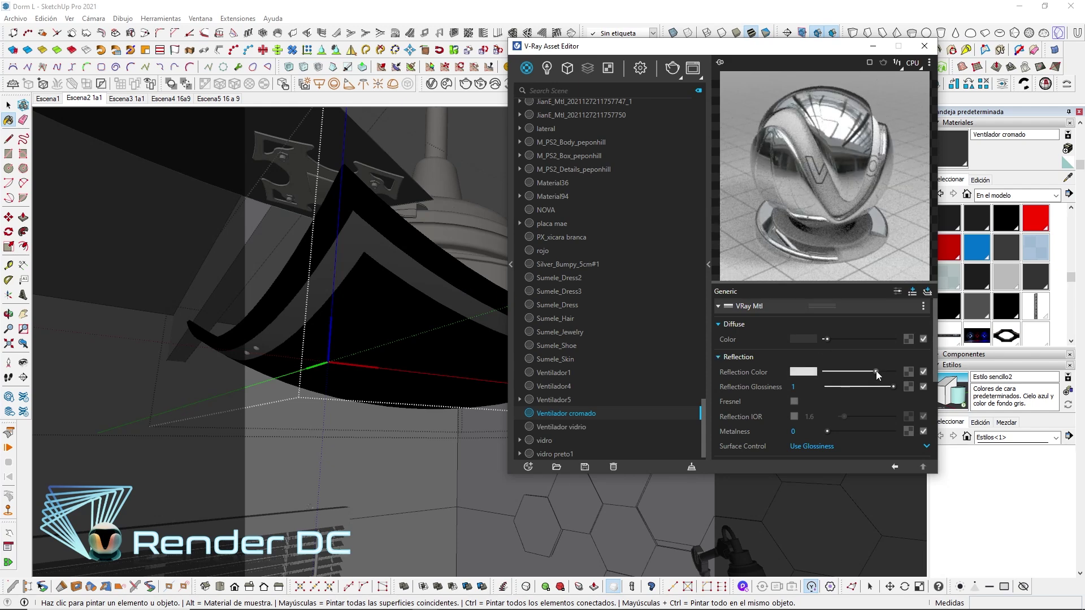
scroll(833, 354, "down", 5)
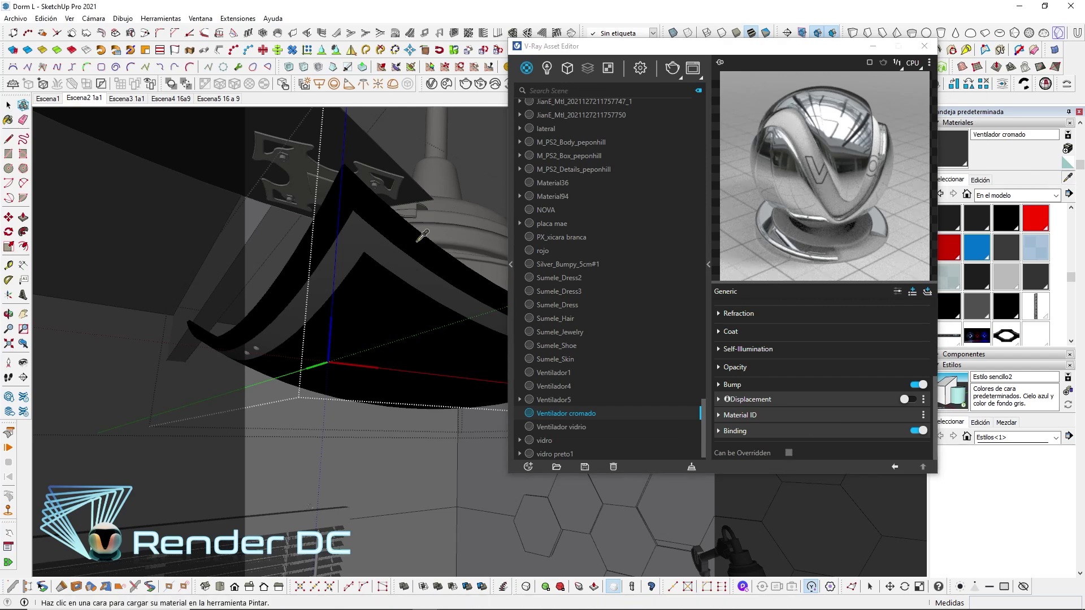
left_click(964, 214)
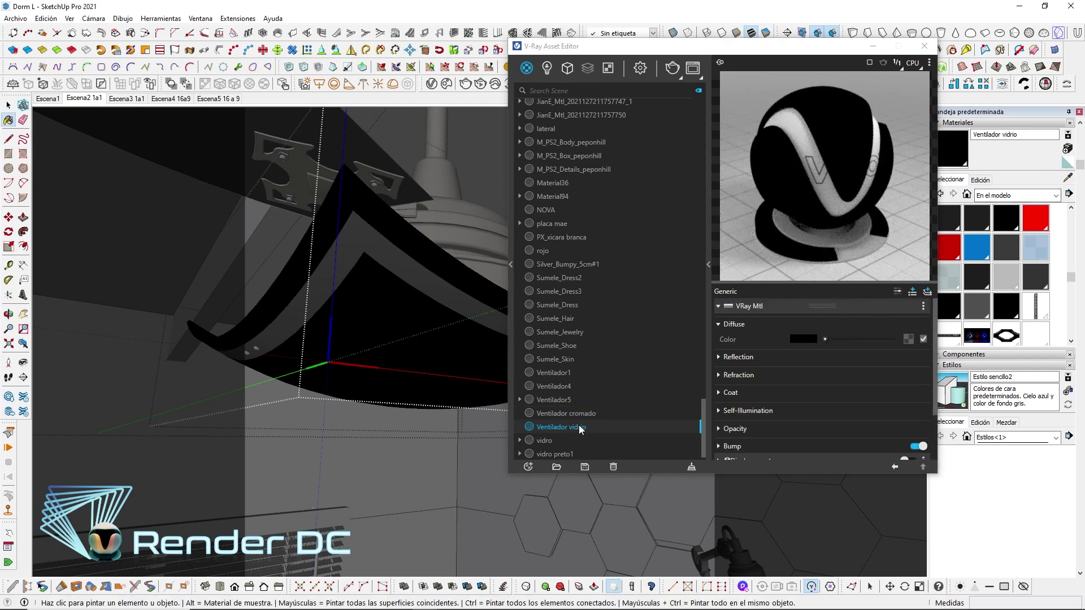
Set the glass opacity to 47 and lighten its reflection colour to light grey
left_click(793, 360)
left_click(980, 179)
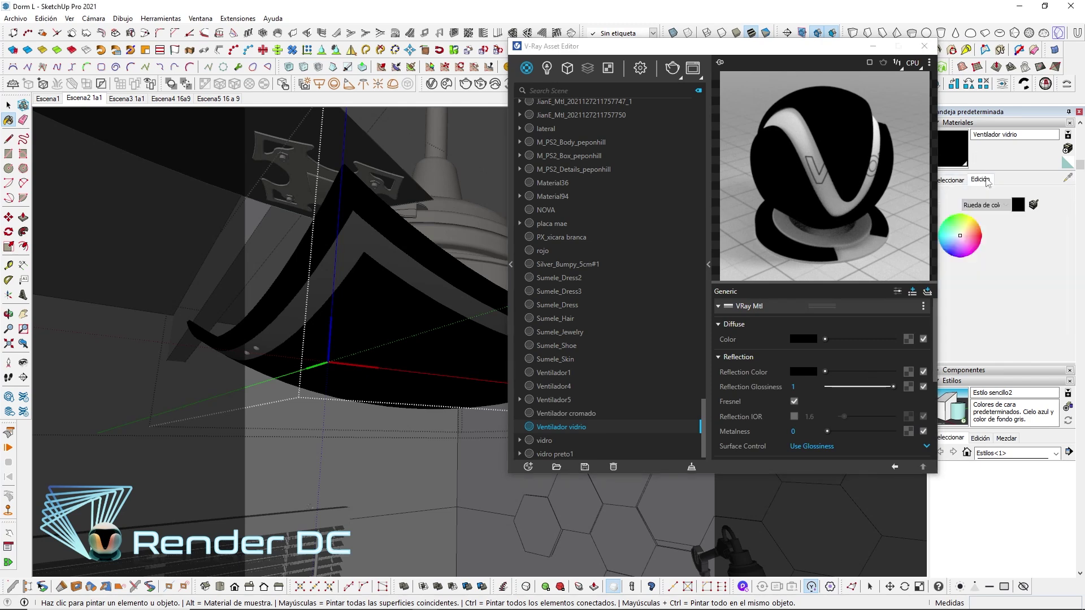
left_click(980, 354)
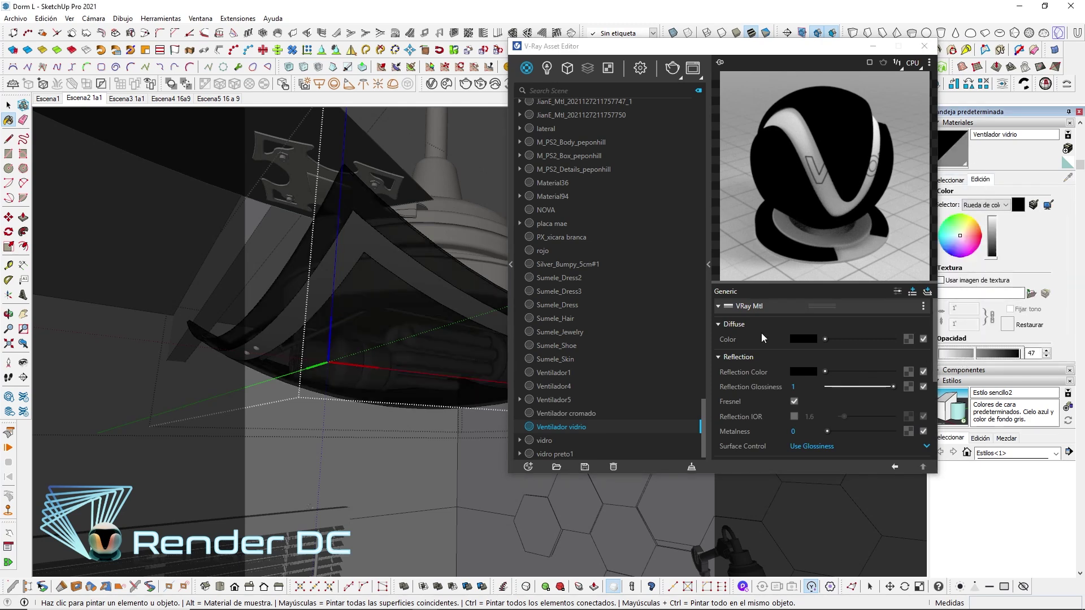
mouse_move(435, 348)
middle_mouse_down()
mouse_move(418, 286)
mouse_move(766, 348)
middle_mouse_up()
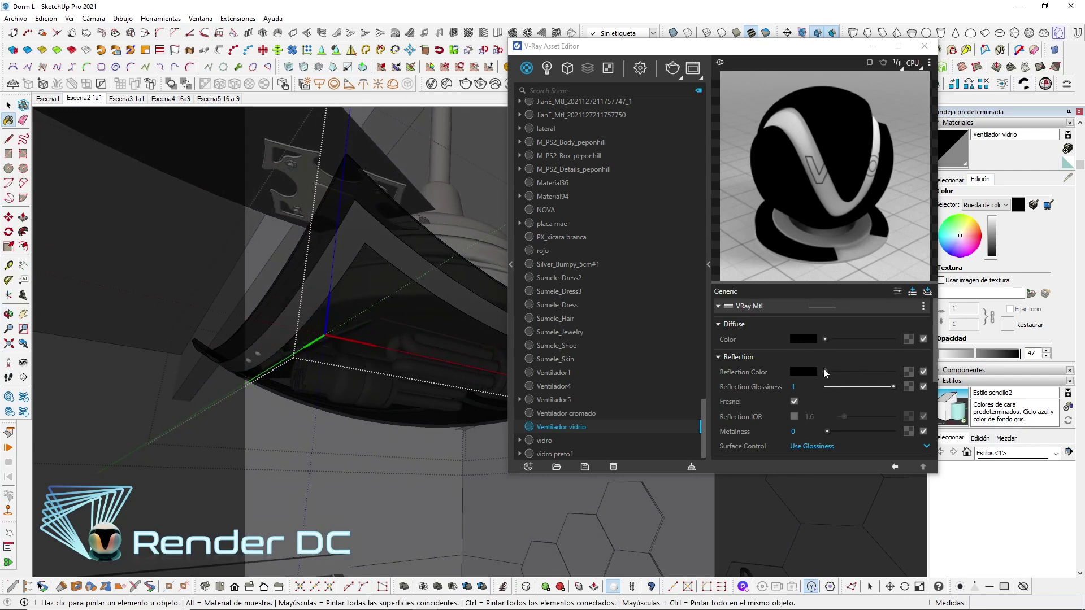
left_click_drag(825, 371, 874, 373)
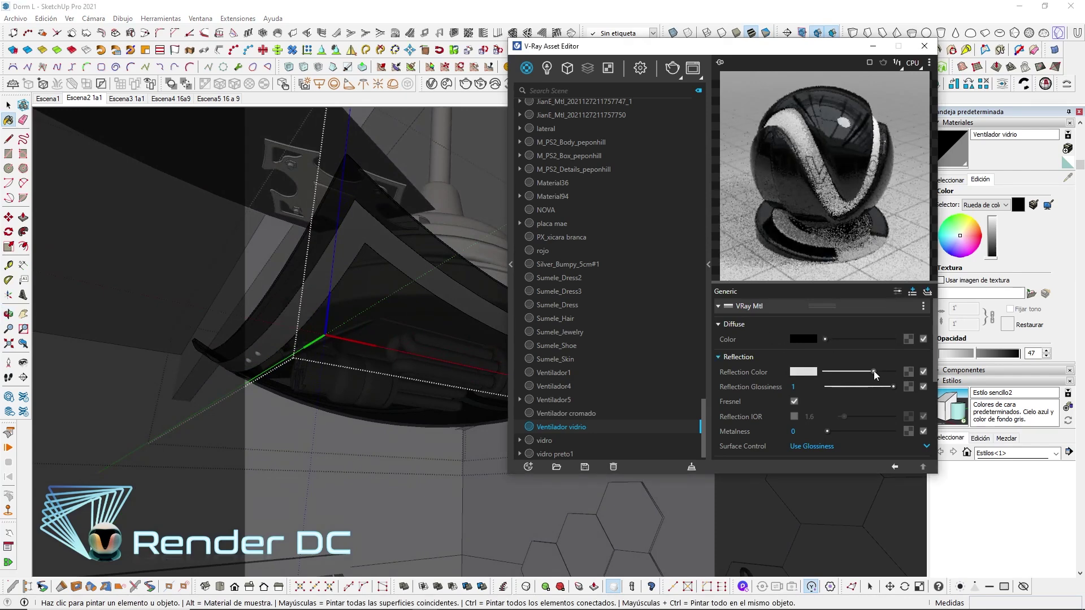
scroll(856, 348, "down", 5)
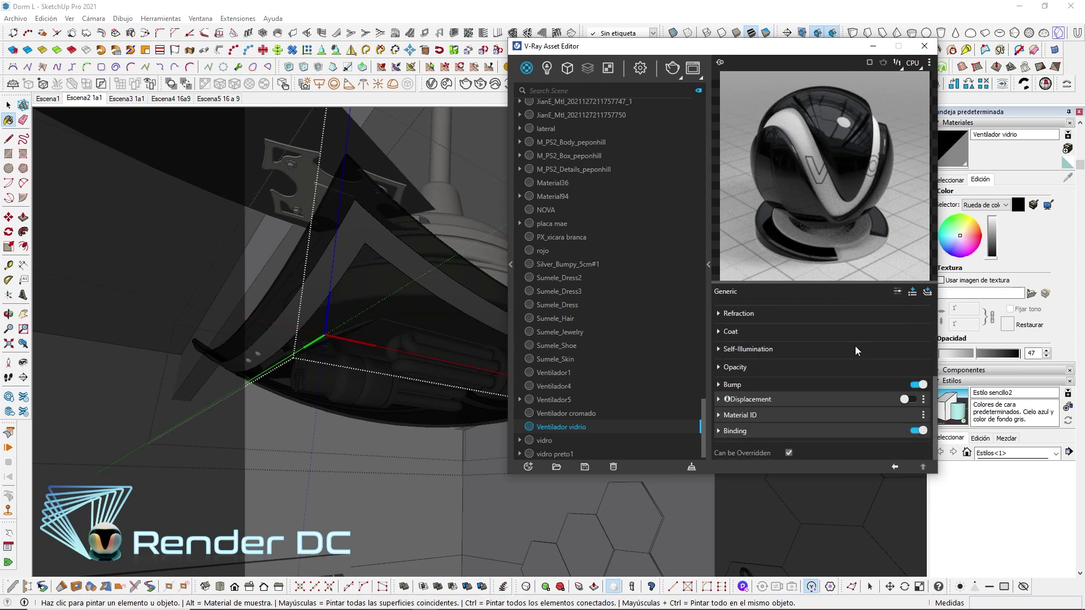
Set the Refraction Color to white with Refraction Glossiness 0.71 for a frosted look
left_click(760, 313)
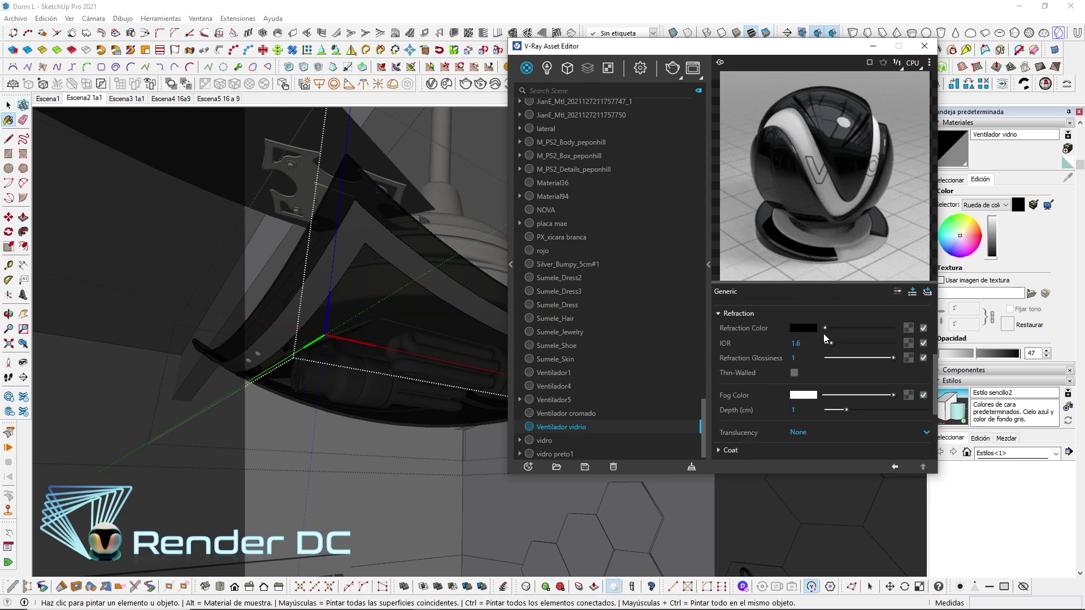
left_click_drag(826, 328, 894, 328)
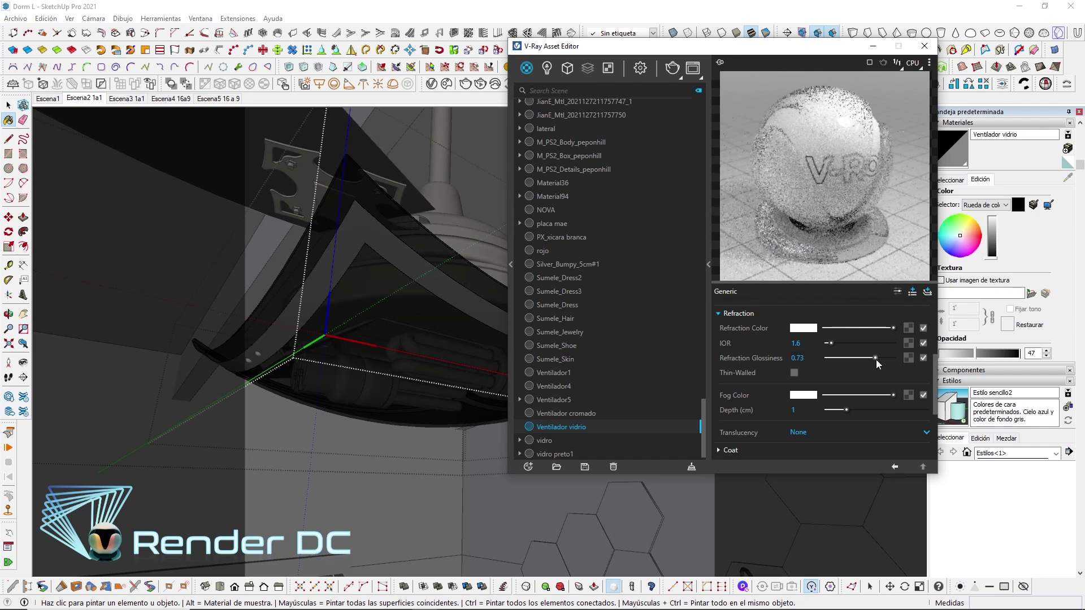
left_click_drag(876, 360, 874, 360)
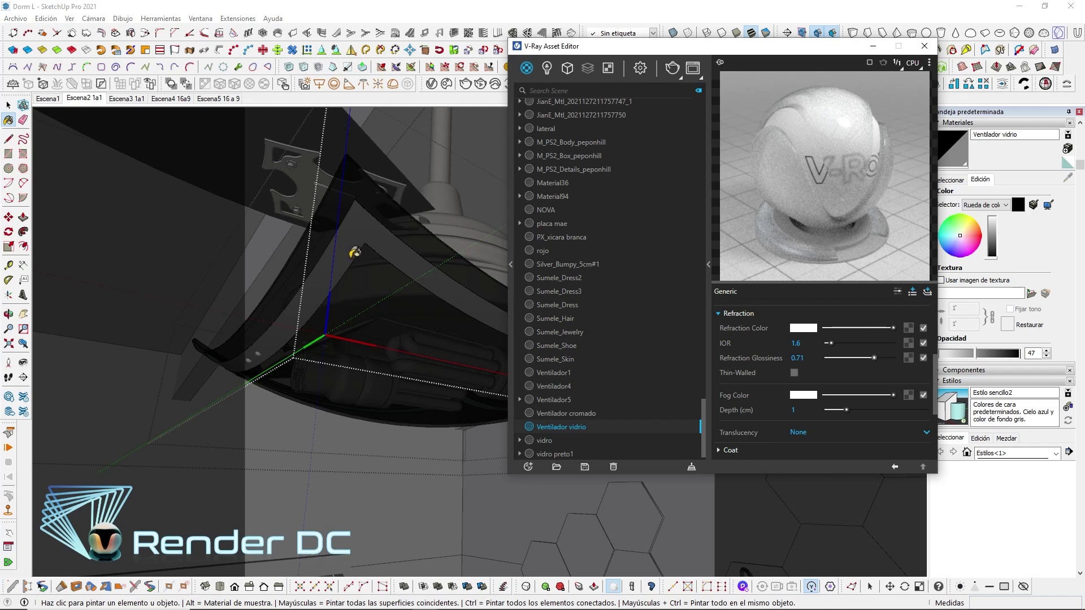
mouse_move(366, 323)
middle_mouse_down()
mouse_move(447, 257)
mouse_move(419, 412)
middle_mouse_up()
scroll(837, 390, "down", 3)
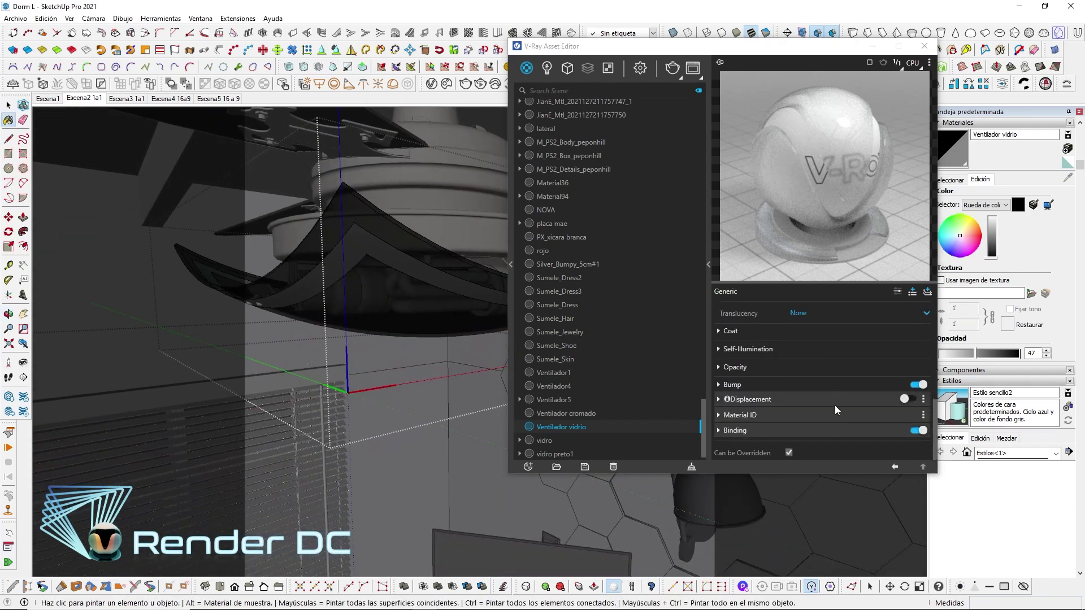
Untick Can be Overridden on Ventilador vidrio and zoom toward the ceiling fan
left_click(788, 453)
mouse_move(447, 382)
middle_mouse_down()
mouse_move(431, 404)
mouse_move(428, 379)
middle_mouse_up()
scroll(428, 373, "up", 3)
scroll(432, 350, "up", 2)
scroll(435, 333, "up", 2)
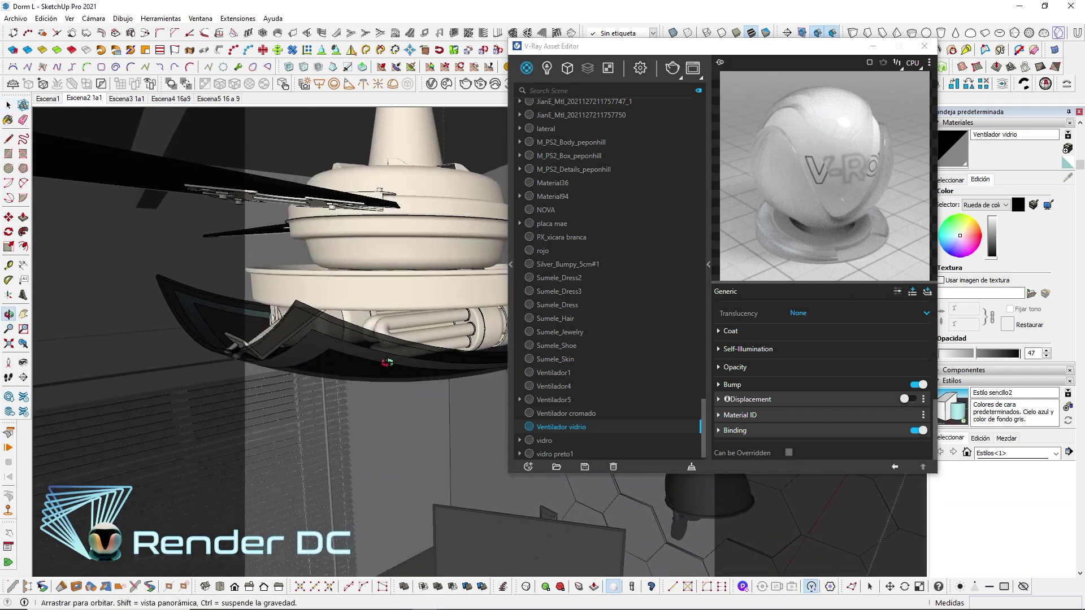
scroll(439, 319, "up", 2)
scroll(440, 320, "up", 2)
Open the fan's lamp group and list the new material types under Create Asset > Materials
mouse_move(439, 320)
middle_mouse_down()
mouse_move(353, 291)
mouse_move(399, 304)
mouse_move(374, 285)
middle_mouse_up()
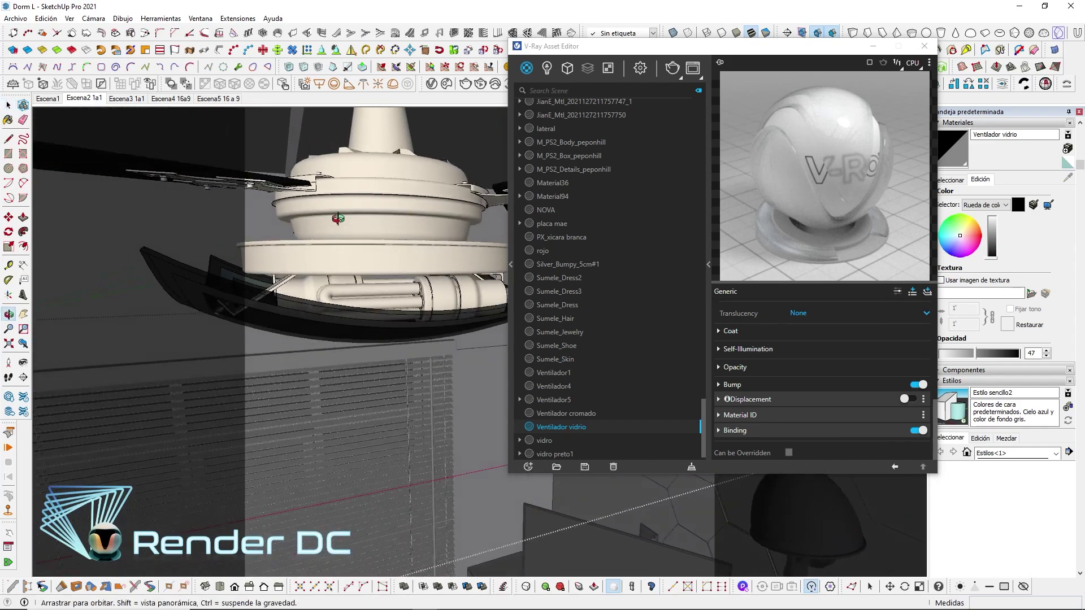
scroll(398, 294, "up", 5)
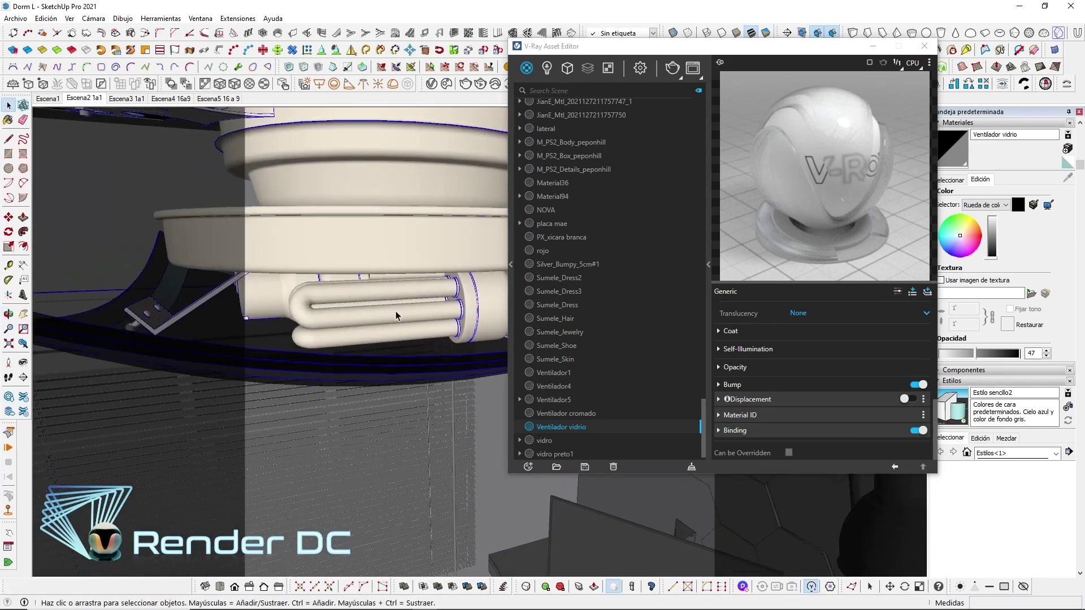
left_click(411, 314)
double_click(411, 314)
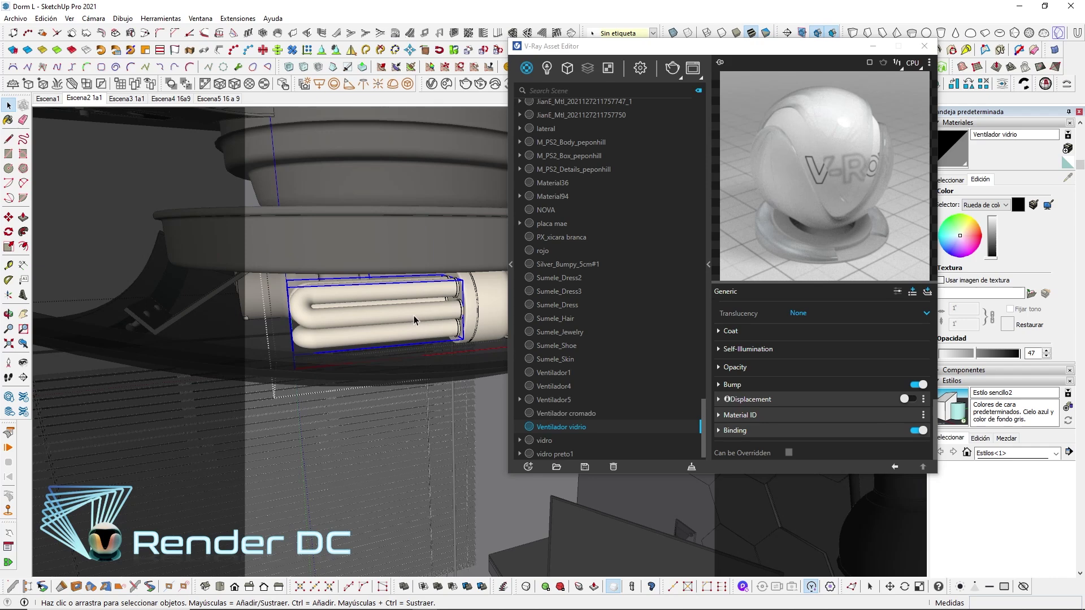
left_click(528, 467)
mouse_move(547, 453)
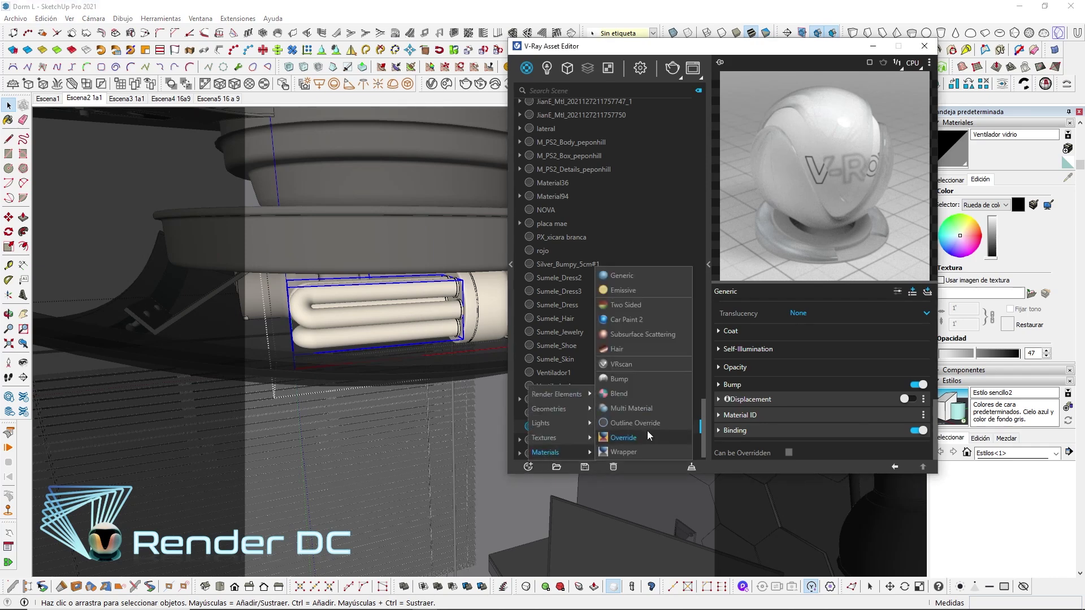
Create an Emissive material named 'dc - Emissive focos' with intensity 150
left_click(623, 291)
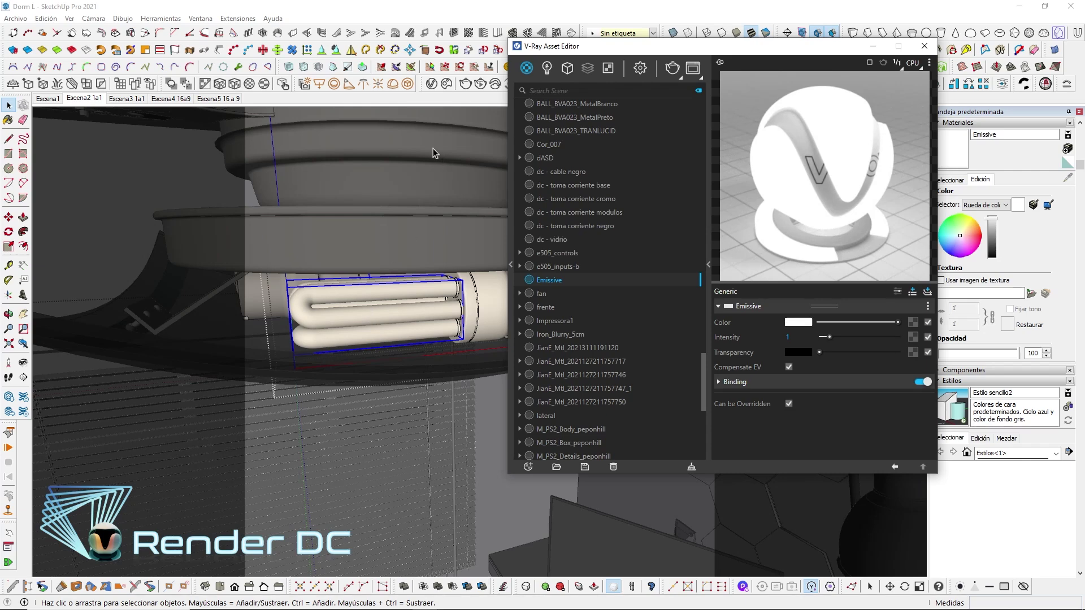
double_click(575, 282)
type("s")
key("Return")
type("dc")
key("Return")
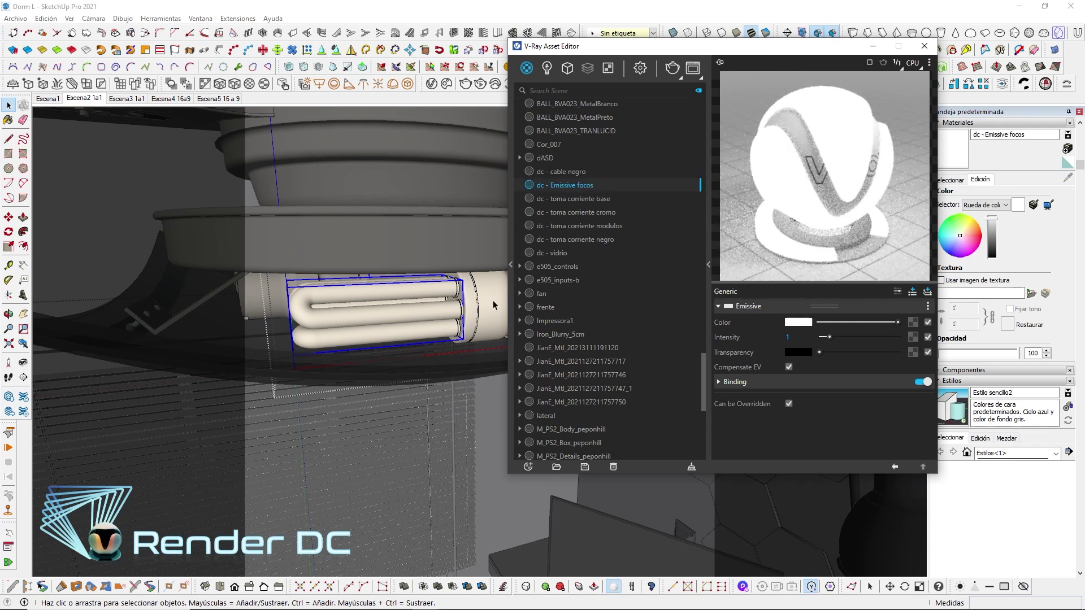
left_click(802, 337)
type("50")
key("Return")
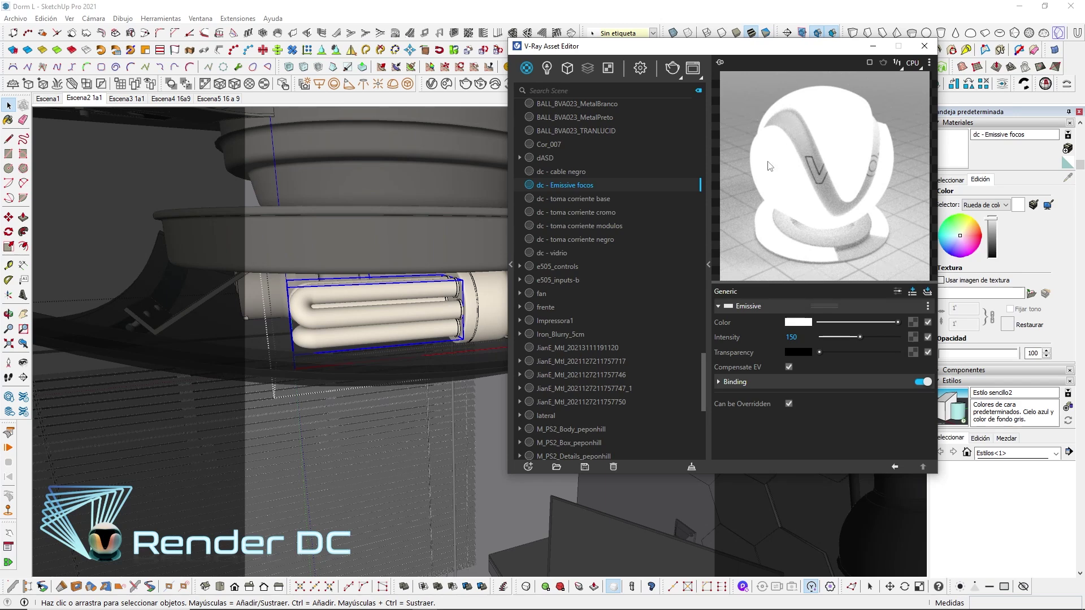
Paint the lamp's two U-shaped bulb tubes with the emissive material
mouse_move(377, 320)
middle_mouse_down()
mouse_move(328, 288)
mouse_move(368, 314)
middle_mouse_up()
double_click(367, 314)
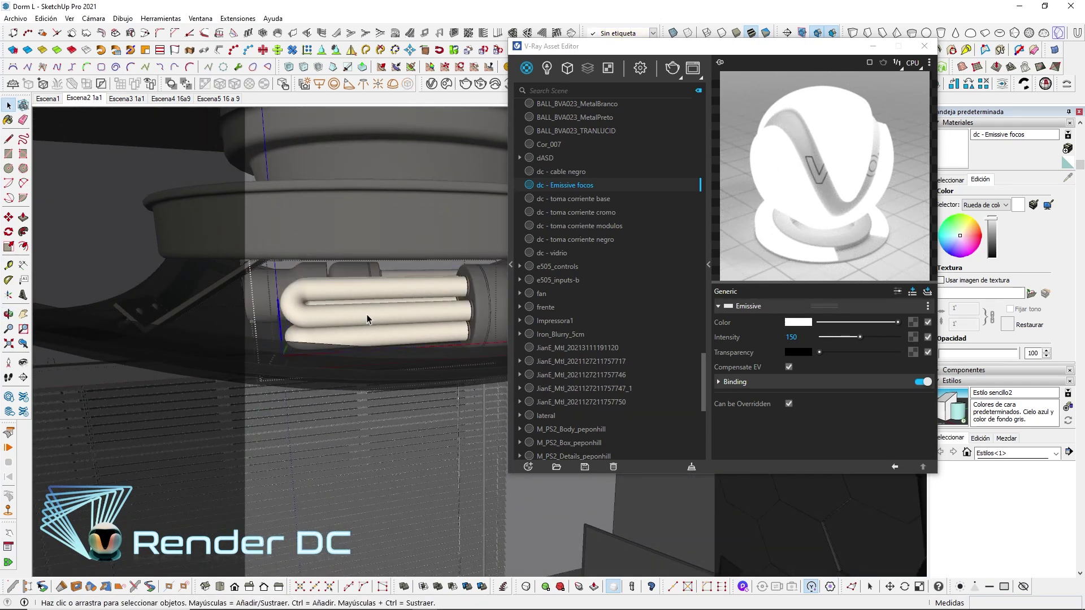
left_click(367, 315)
left_click(366, 335, "ctrl")
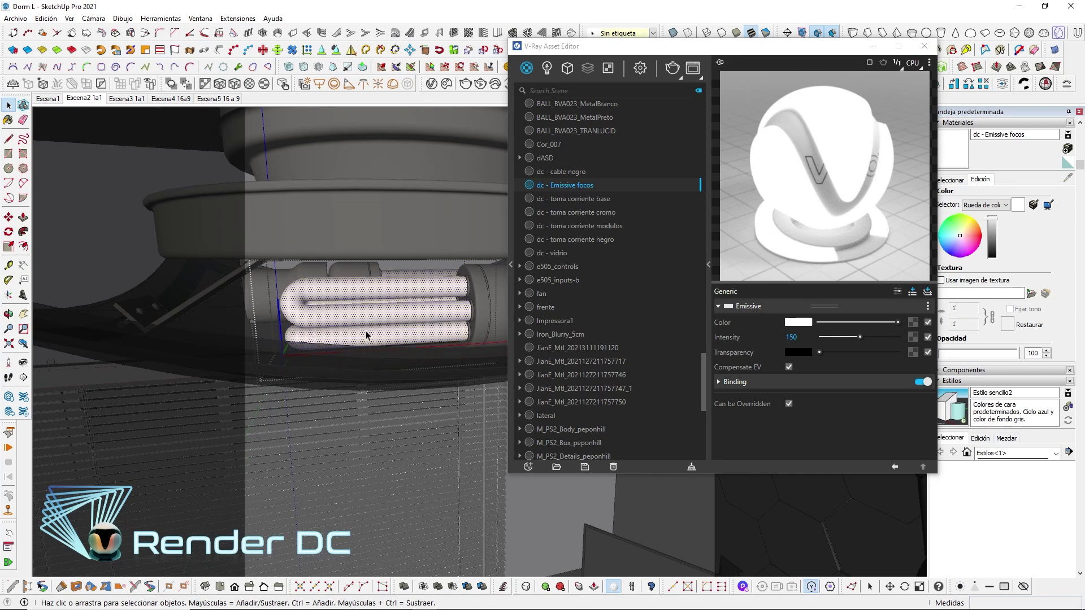
key("b")
left_click(395, 302)
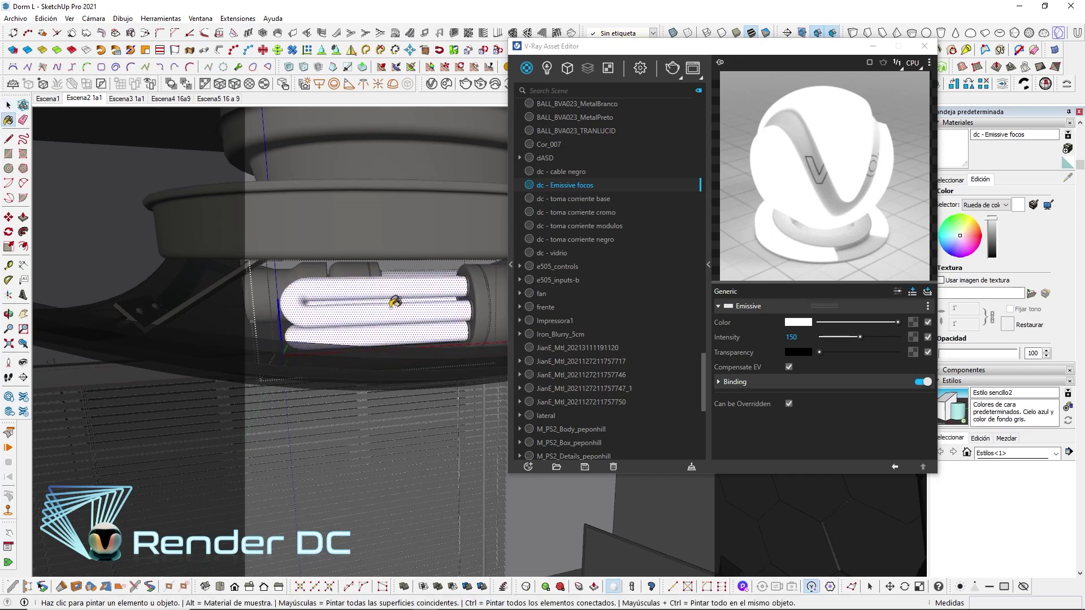
mouse_move(860, 181)
middle_mouse_down()
mouse_move(809, 59)
mouse_move(505, 337)
mouse_move(230, 282)
middle_mouse_up()
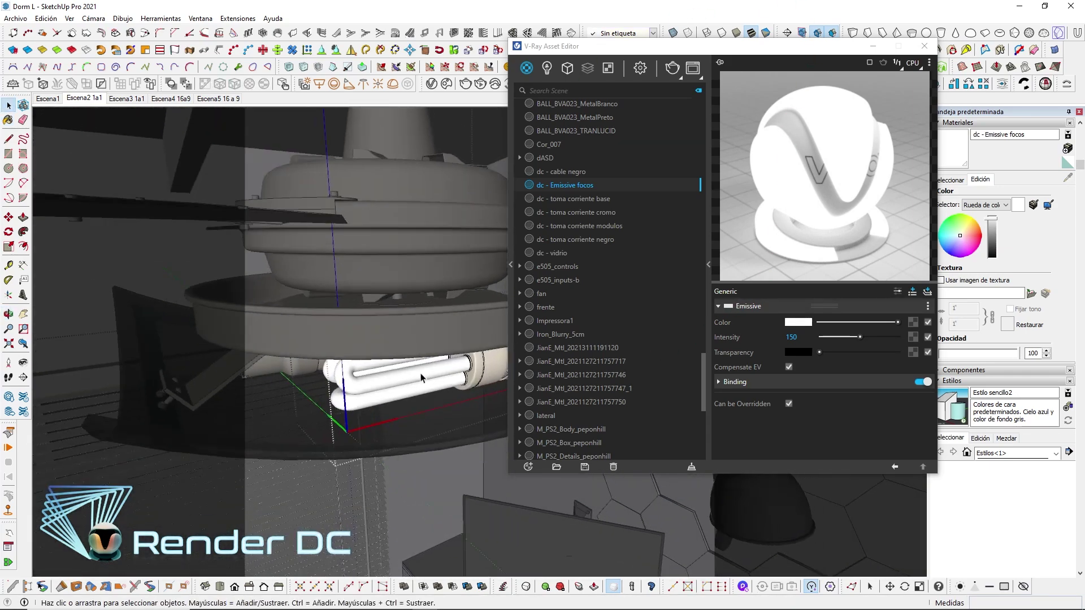
key("space")
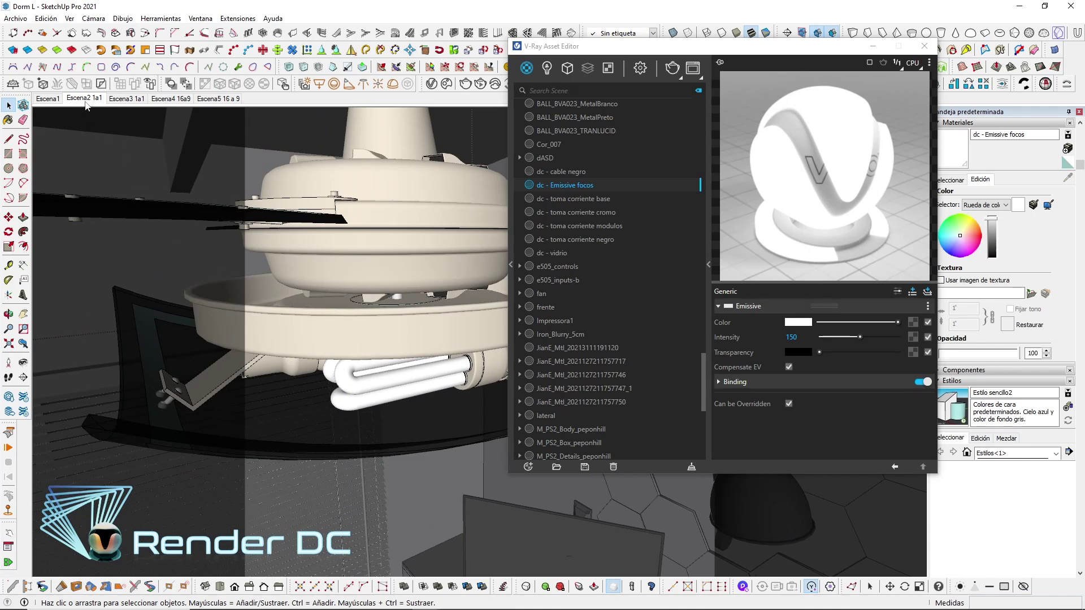
left_click(85, 100)
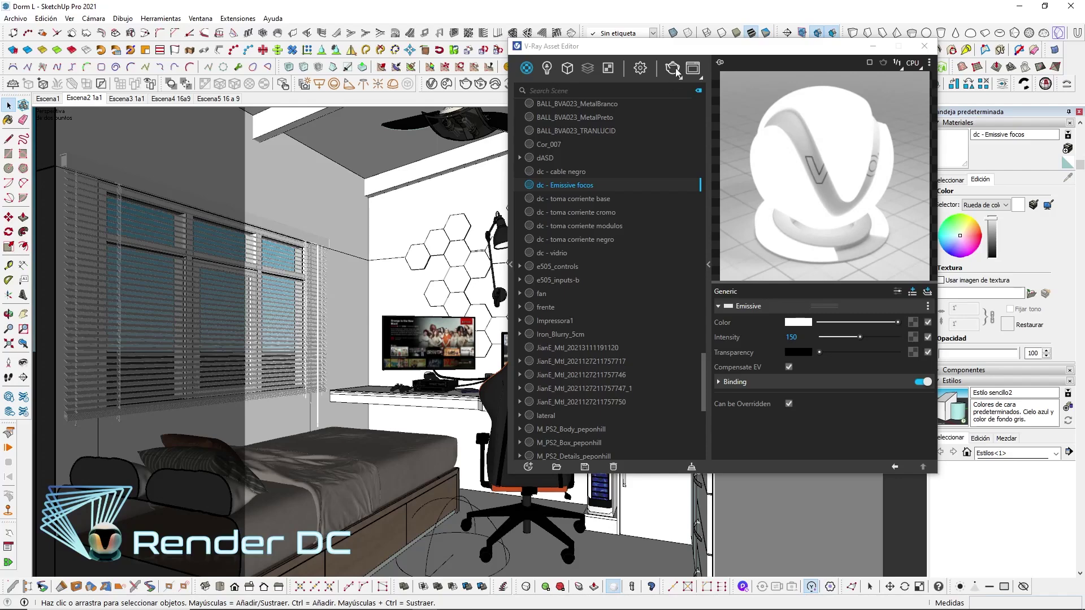
left_click(672, 69)
left_click(821, 43)
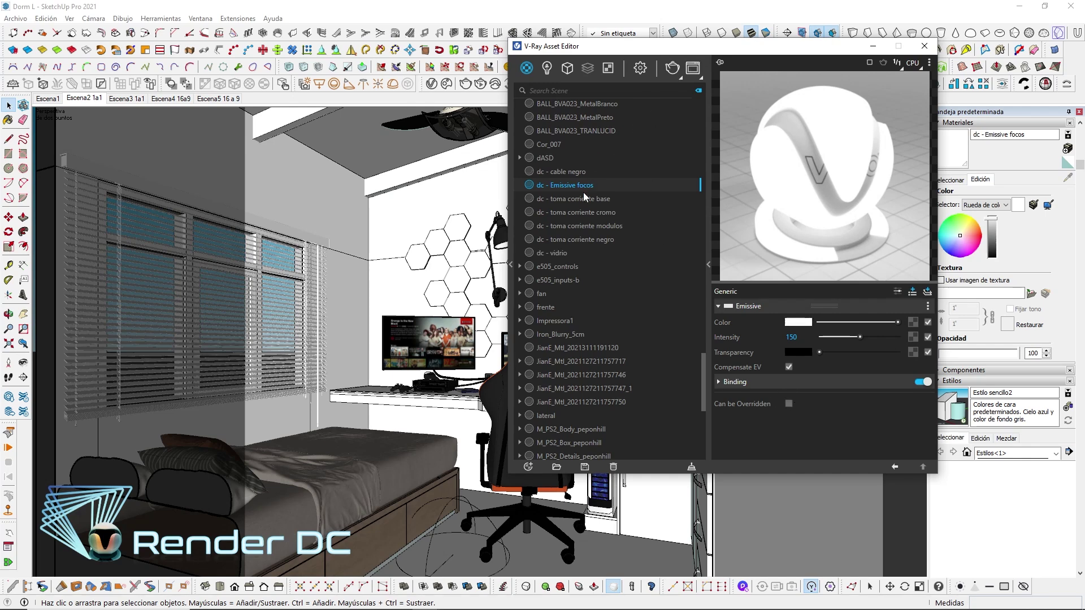
scroll(587, 226, "down", 3)
scroll(588, 226, "down", 2)
scroll(1076, 267, "up", 2)
Eyedrop the fan's Ventilador vidrio glass and start a new test render
scroll(1077, 267, "up", 2)
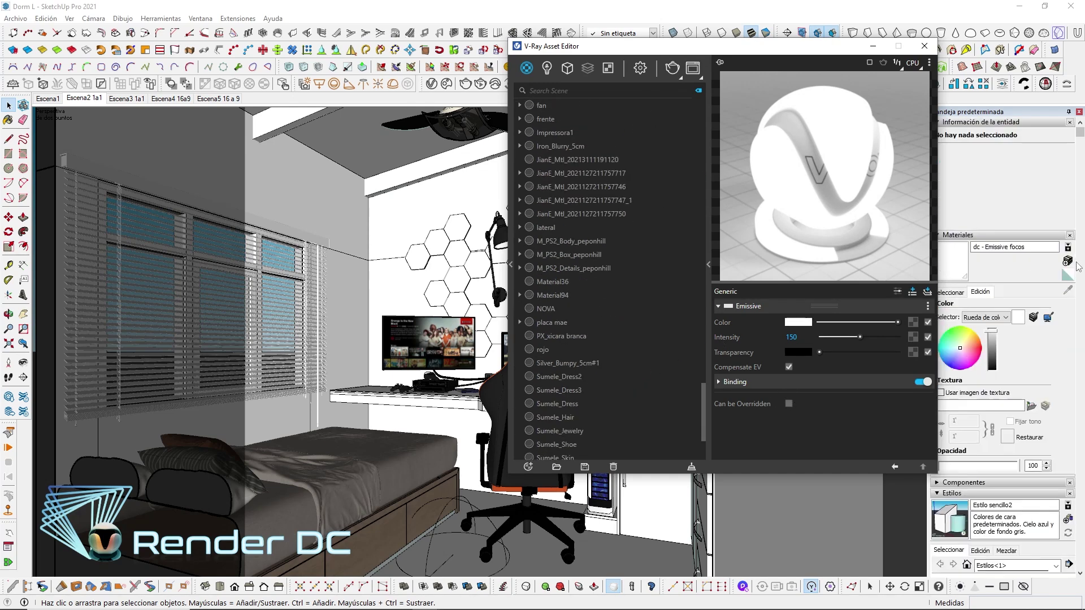
left_click(955, 292)
left_click(1068, 289)
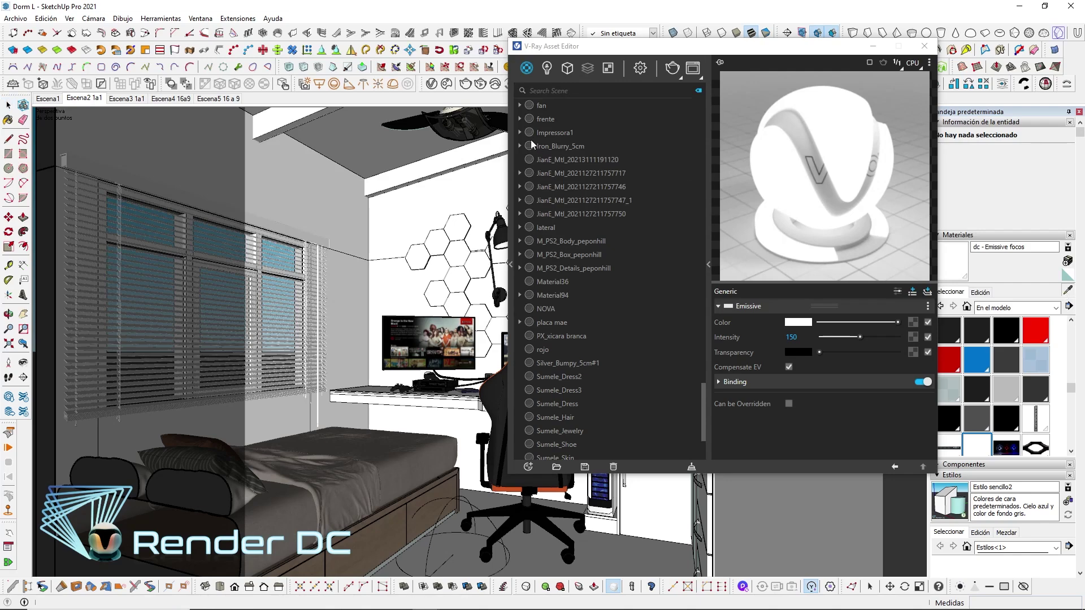
left_click(482, 127)
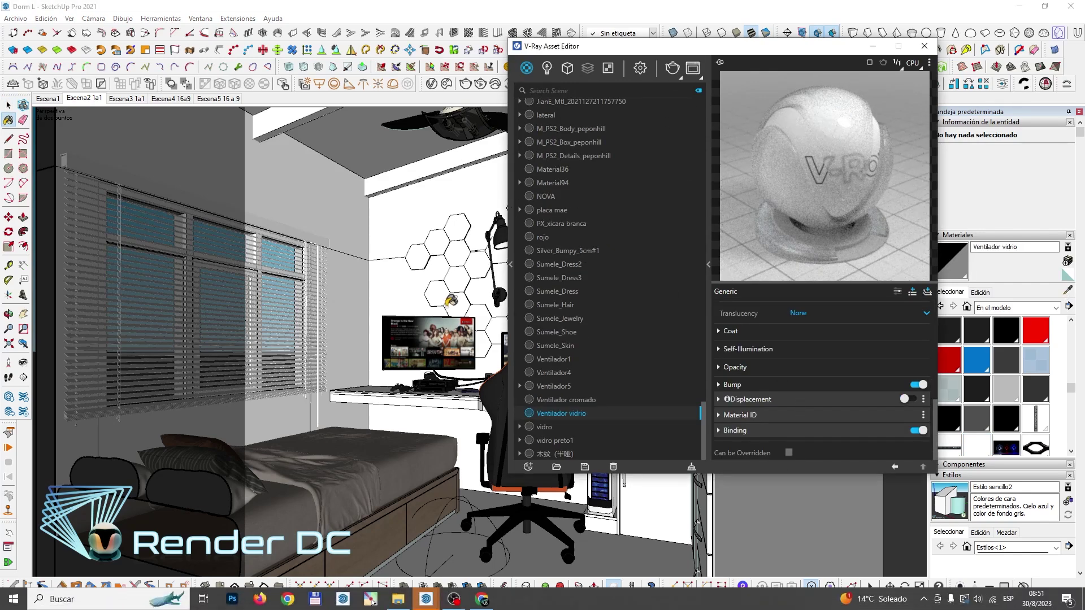
mouse_move(425, 599)
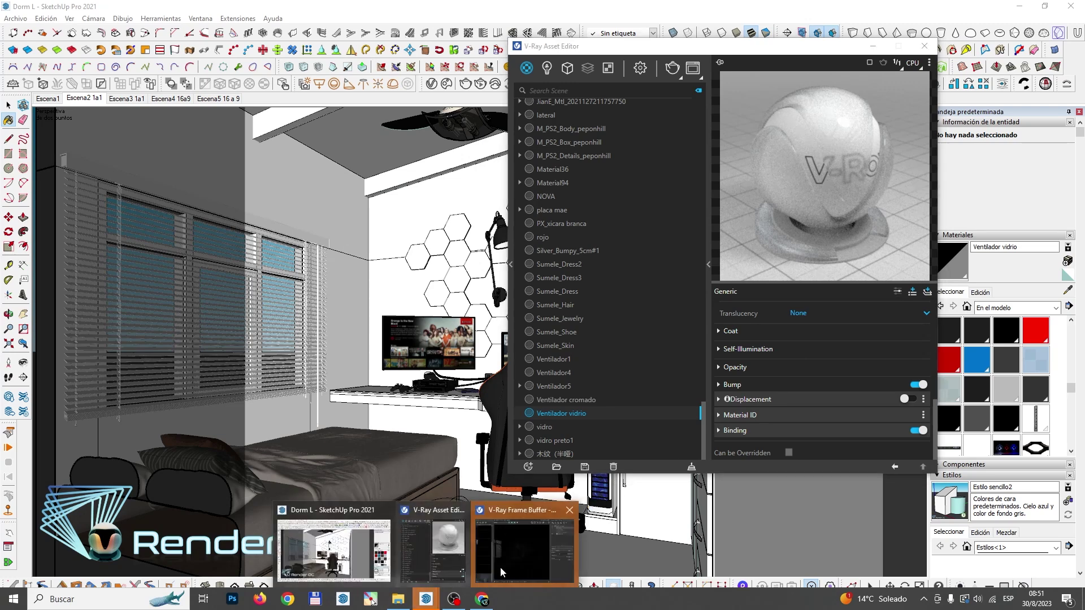
left_click(525, 528)
left_click(620, 101)
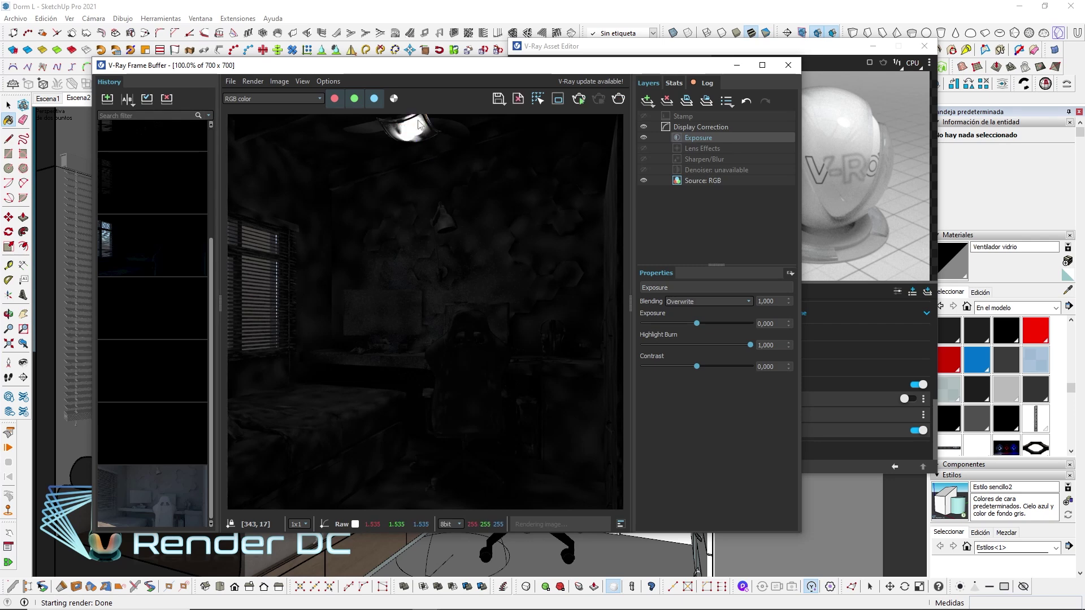
Close and reopen the frame buffer, then render the bedroom again
scroll(427, 148, "up", 1)
scroll(452, 158, "up", 1)
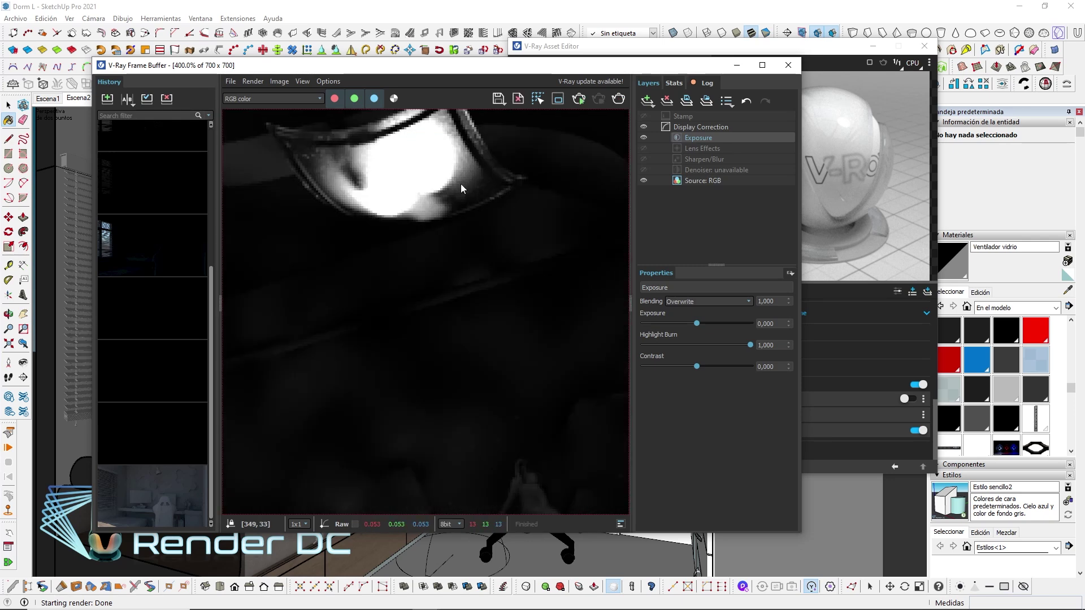
left_click(788, 65)
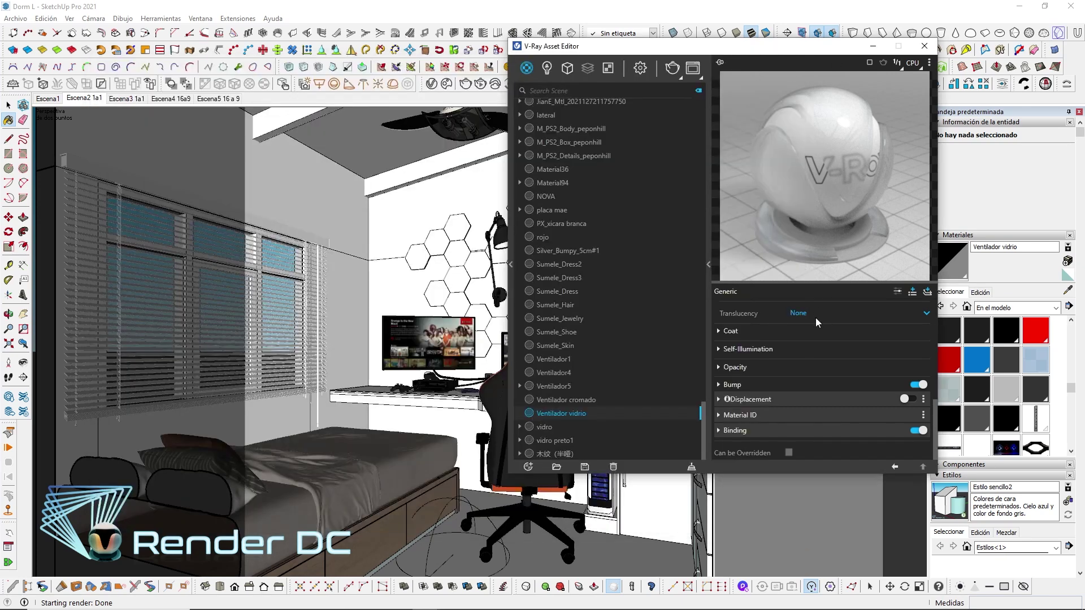
scroll(819, 333, "up", 3)
scroll(836, 373, "up", 3)
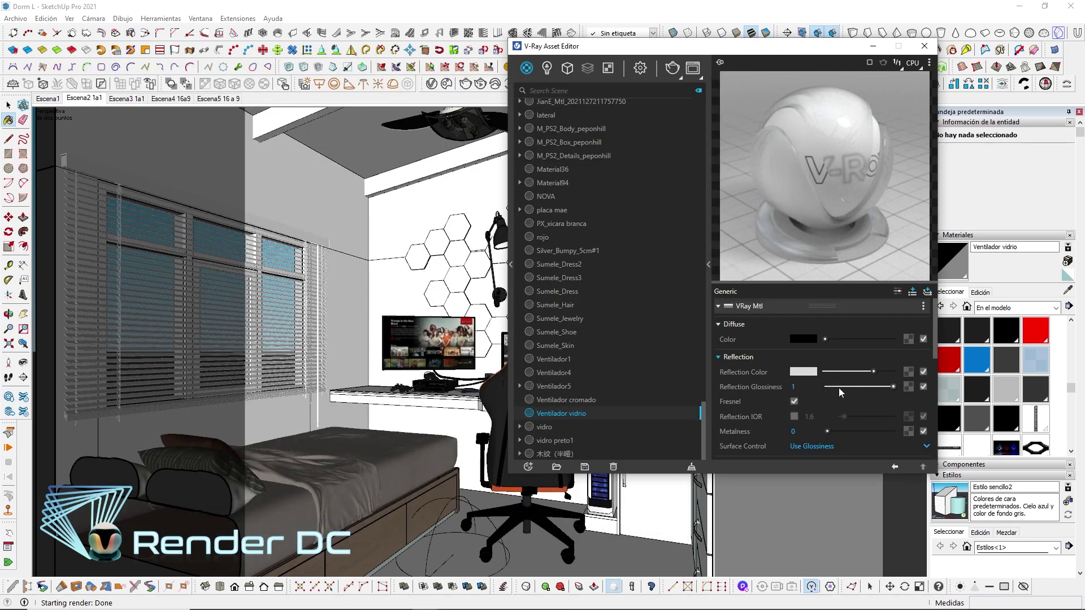
scroll(839, 388, "down", 5)
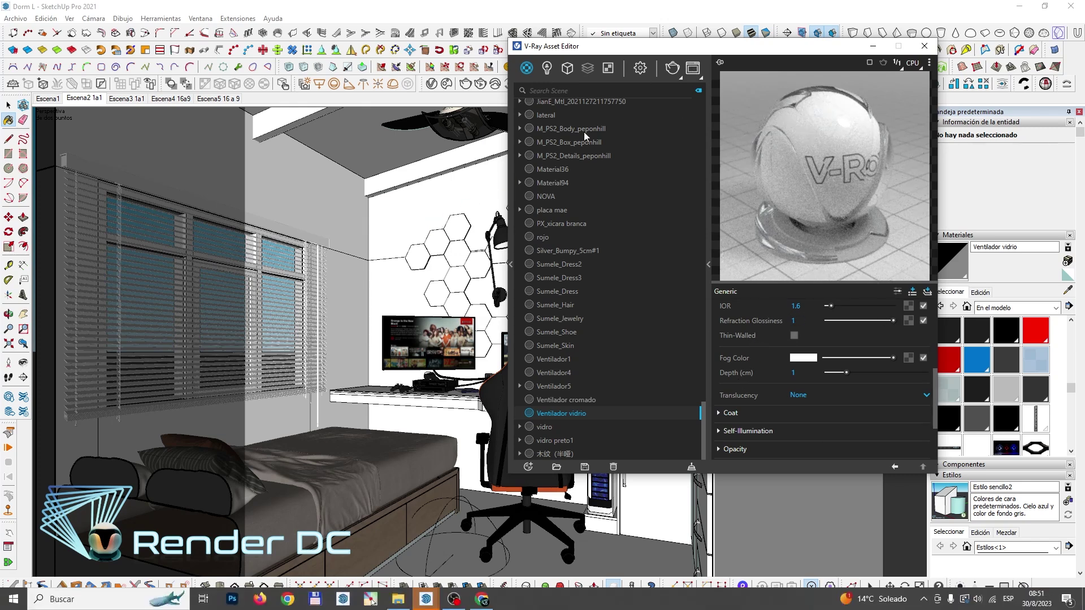
mouse_move(425, 599)
left_click(522, 542)
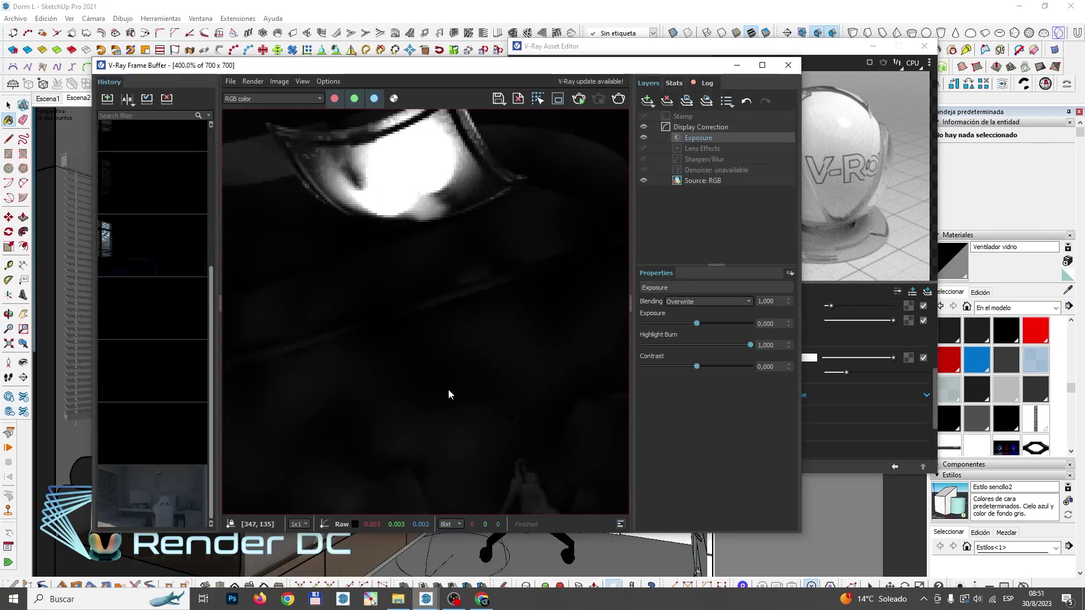
scroll(482, 293, "down", 2)
scroll(512, 374, "down", 2)
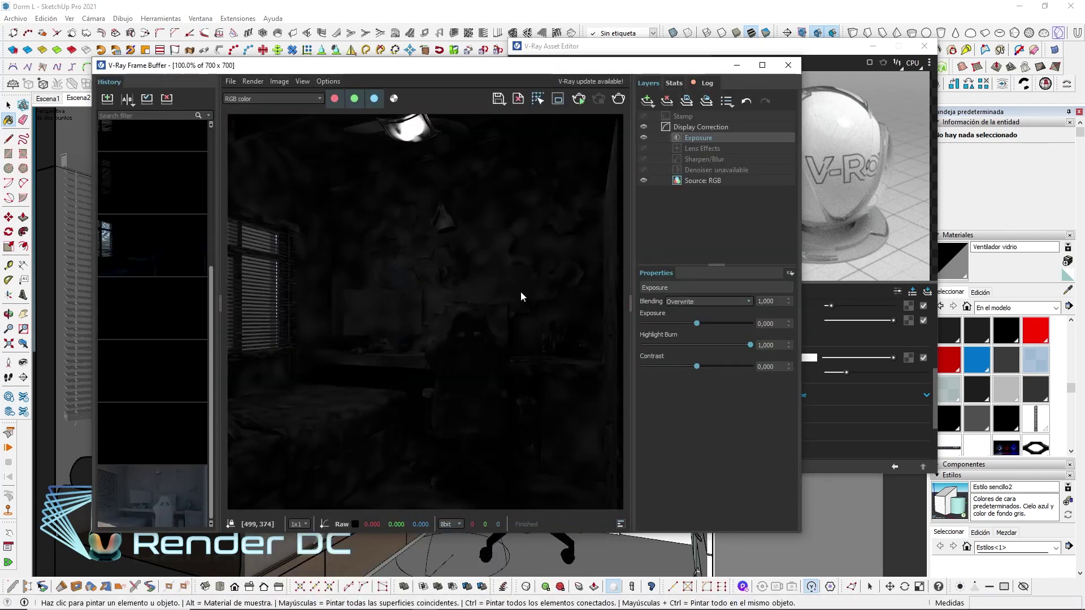
left_click(618, 98)
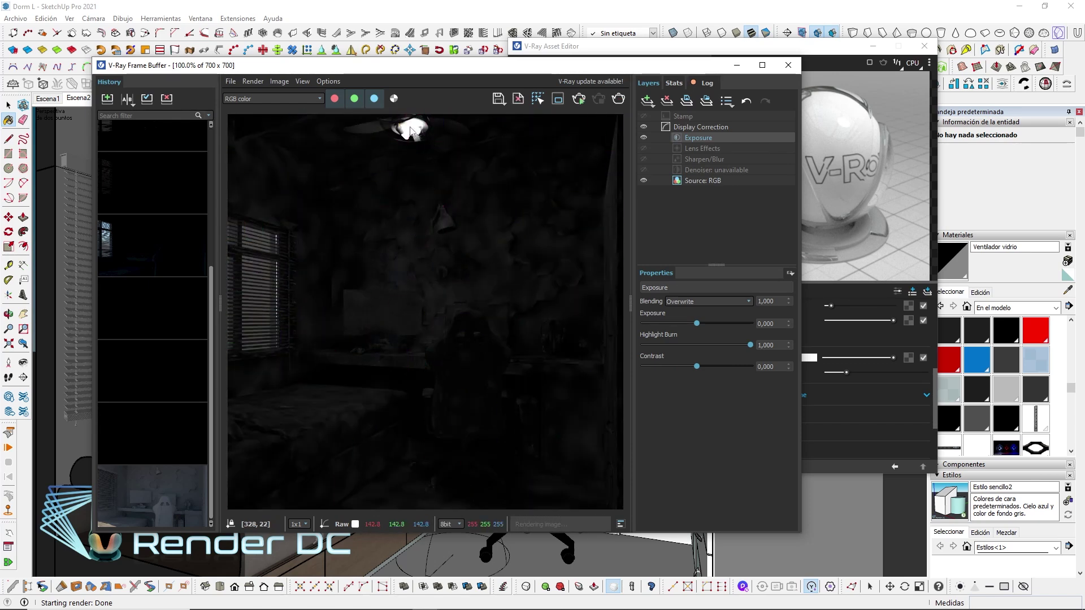
Compare the new render with the previous one using the A/B wipe, then close the frame buffer
scroll(169, 141, "up", 5)
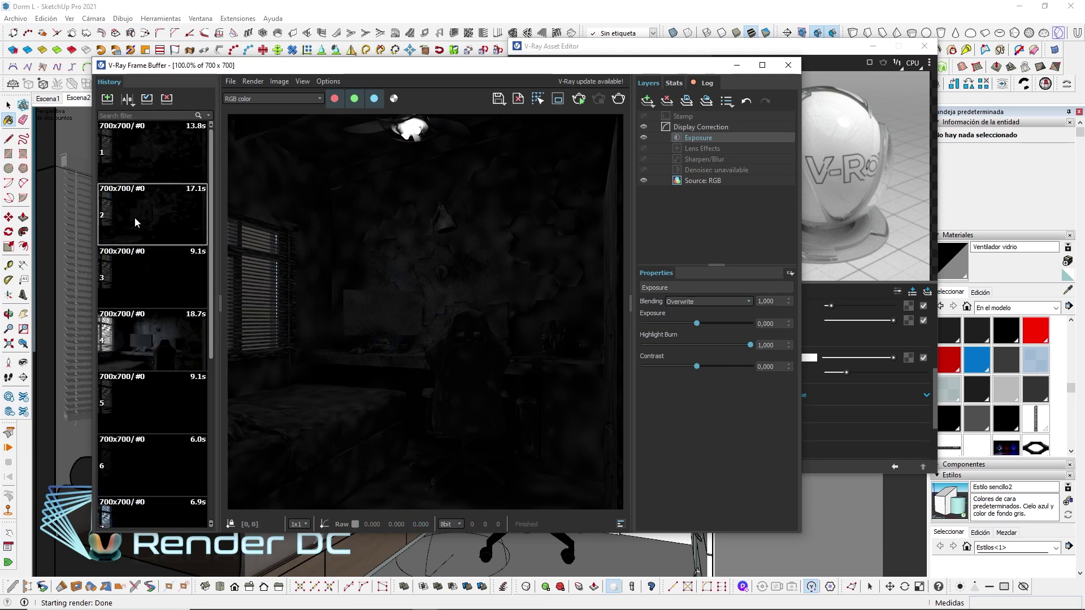
left_click(127, 99)
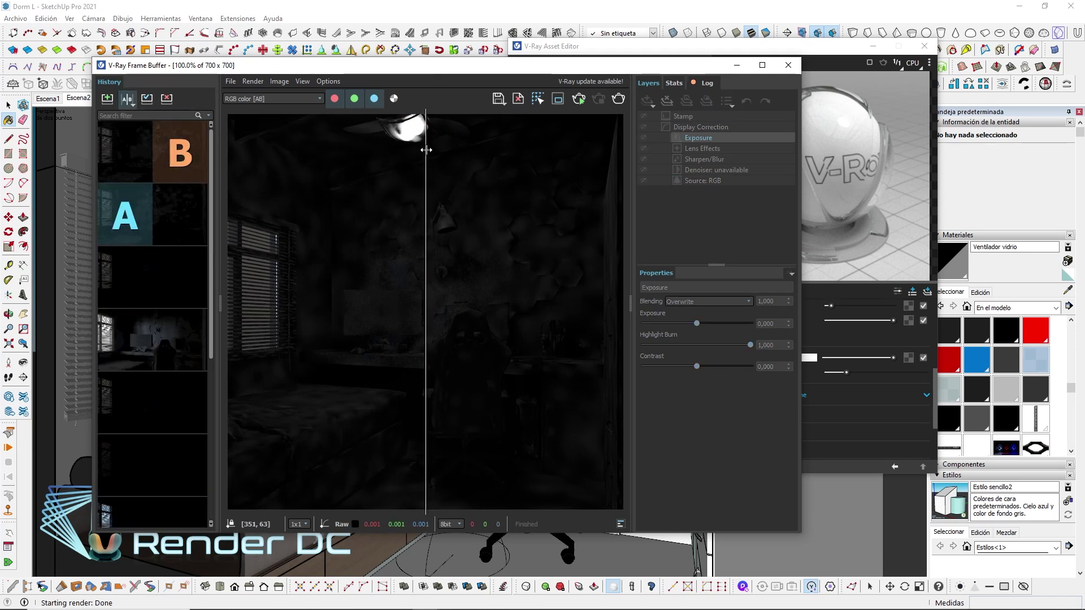
mouse_move(426, 150)
left_mouse_down()
mouse_move(361, 150)
mouse_move(467, 145)
mouse_move(367, 150)
left_mouse_up()
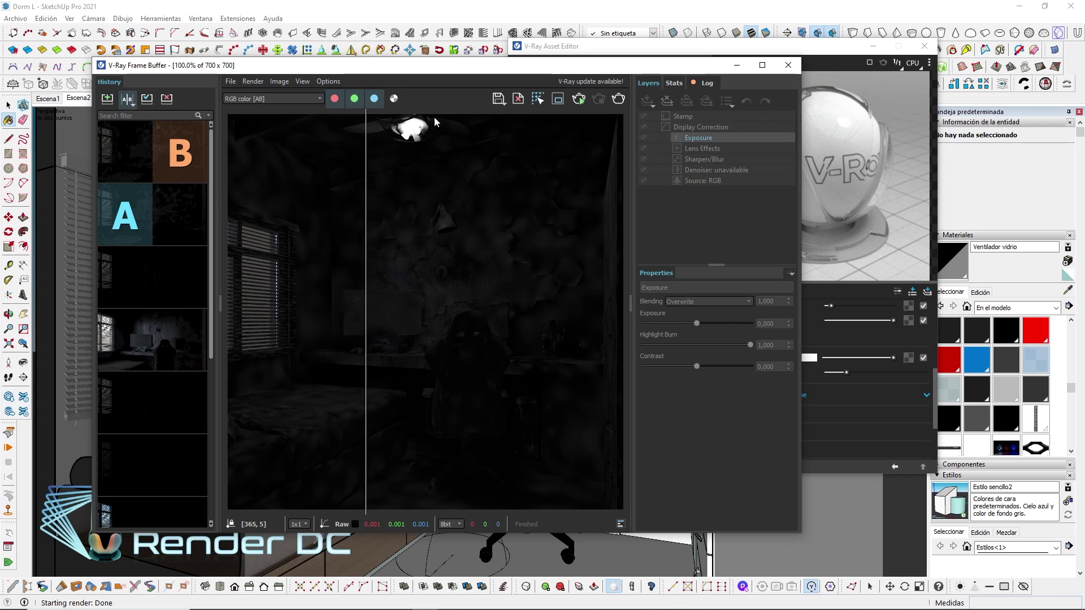
scroll(447, 127, "up", 2)
scroll(441, 210, "up", 1)
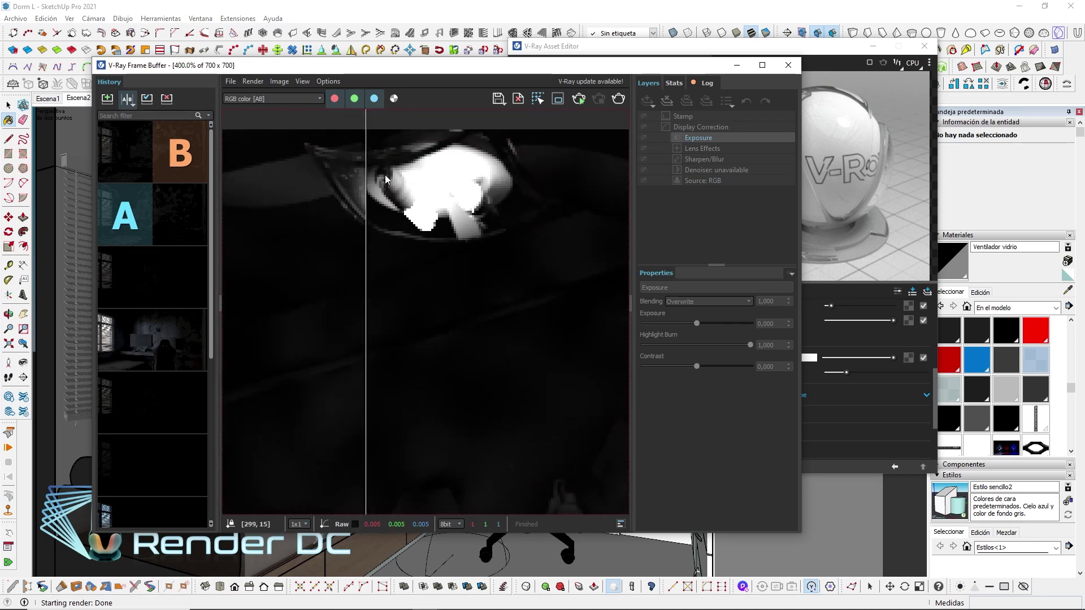
mouse_move(367, 203)
left_mouse_down()
mouse_move(540, 208)
mouse_move(525, 208)
left_mouse_up()
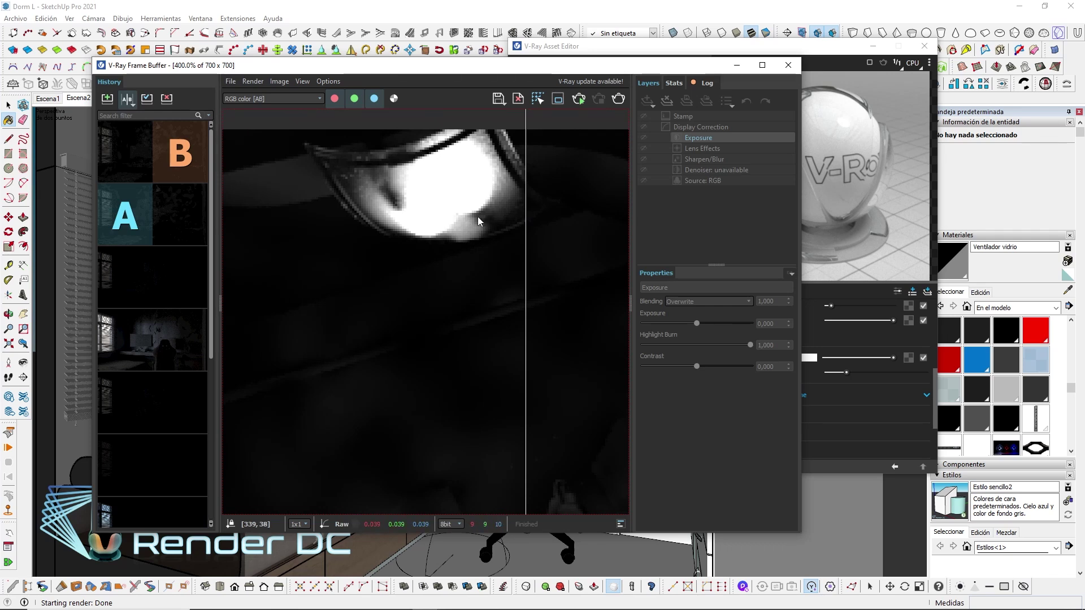
left_click(128, 99)
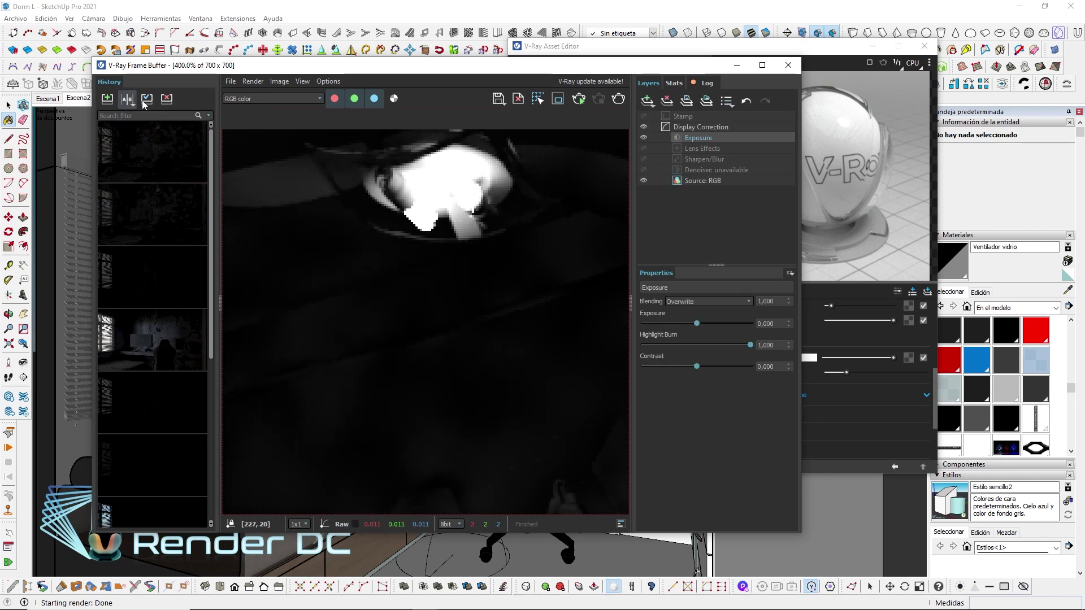
left_click(789, 65)
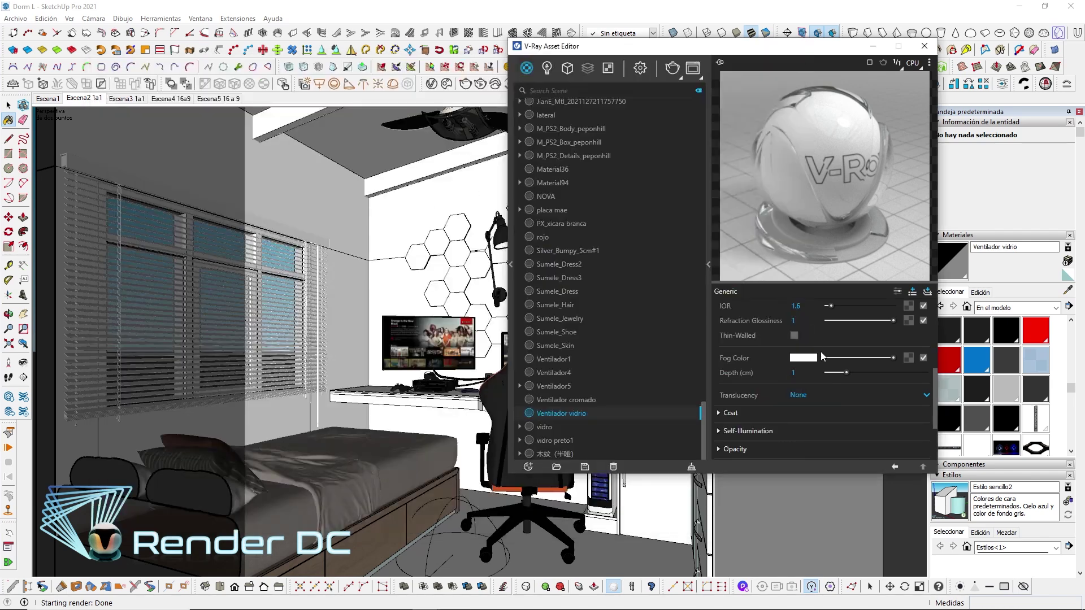
Give the Ventilador vidrio glass refraction glossiness 0.7 and close the V-Ray Asset Editor
scroll(849, 334, "up", 1)
scroll(846, 338, "down", 1)
left_click_drag(792, 473, 792, 559)
scroll(789, 401, "up", 3)
type(".7")
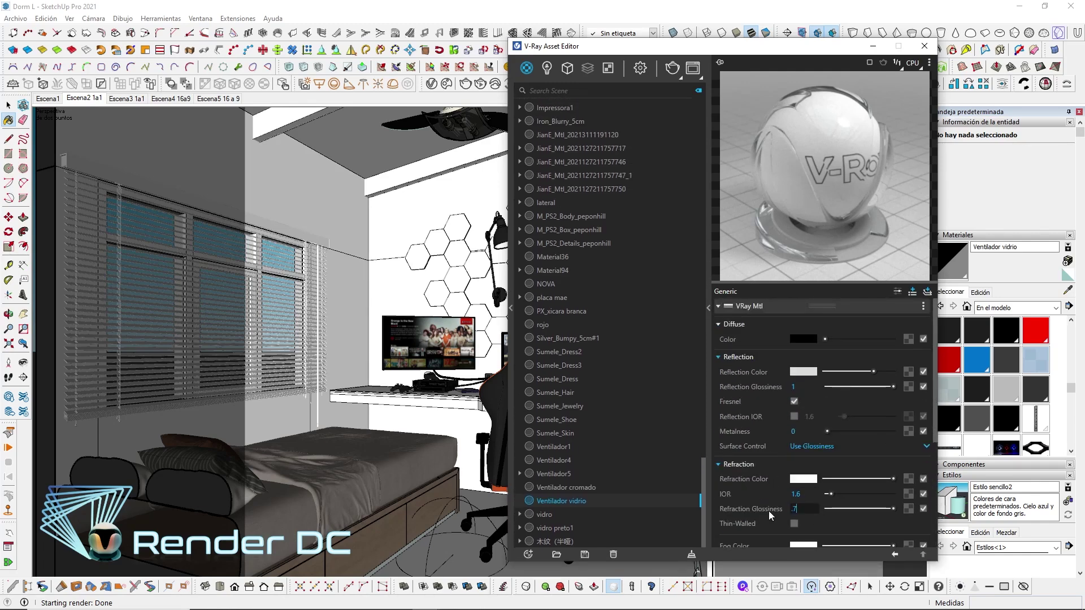
key("Return")
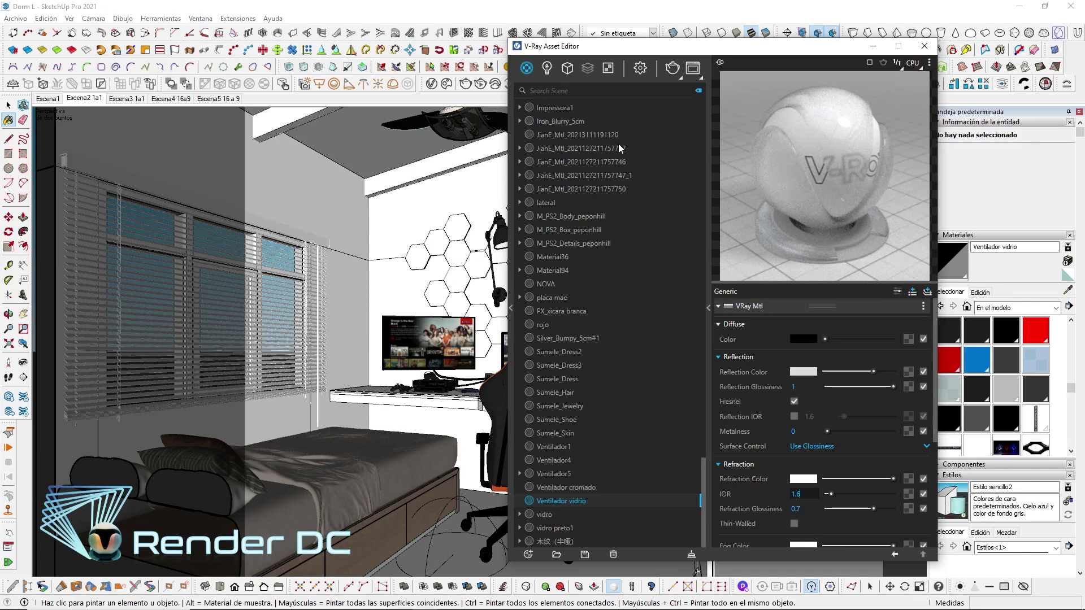
left_click(873, 46)
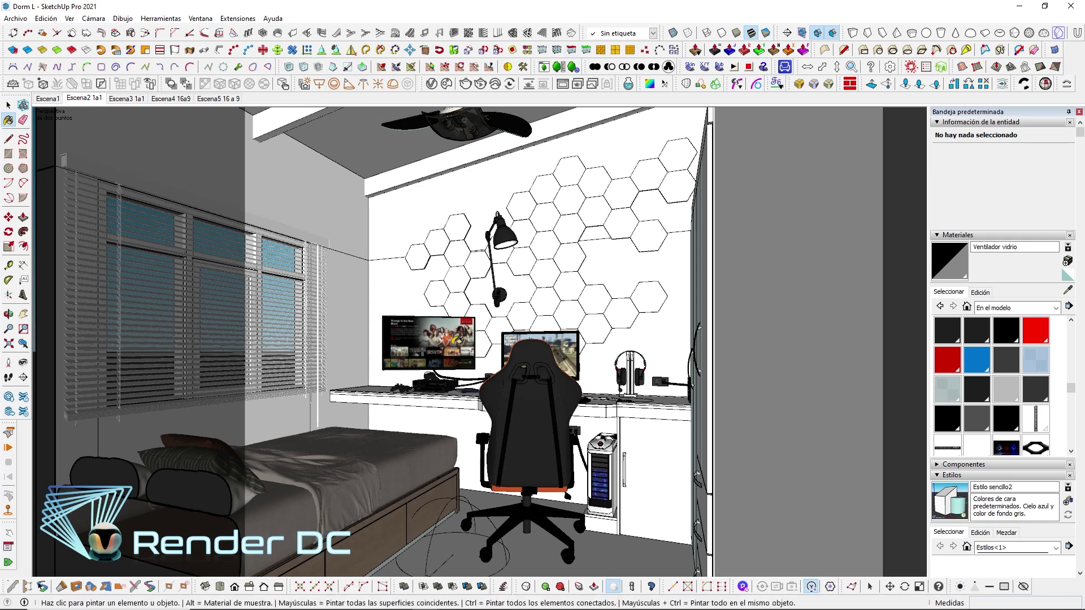
Zoom and orbit the view up toward the ceiling fan and desk
scroll(475, 220, "up", 2)
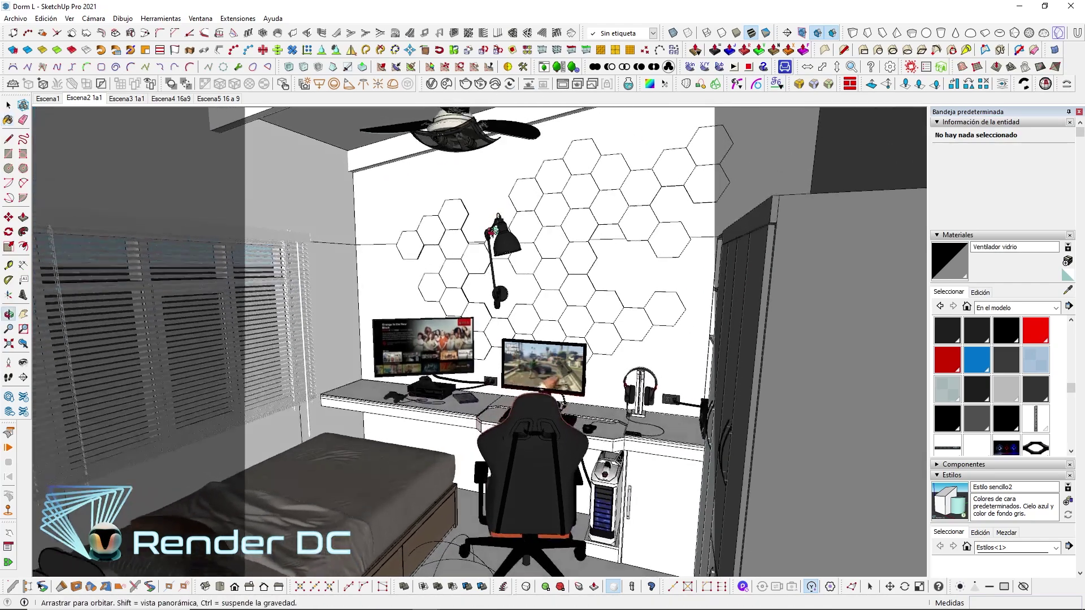
scroll(476, 220, "up", 2)
scroll(476, 220, "up", 2)
scroll(476, 219, "up", 2)
scroll(475, 220, "up", 2)
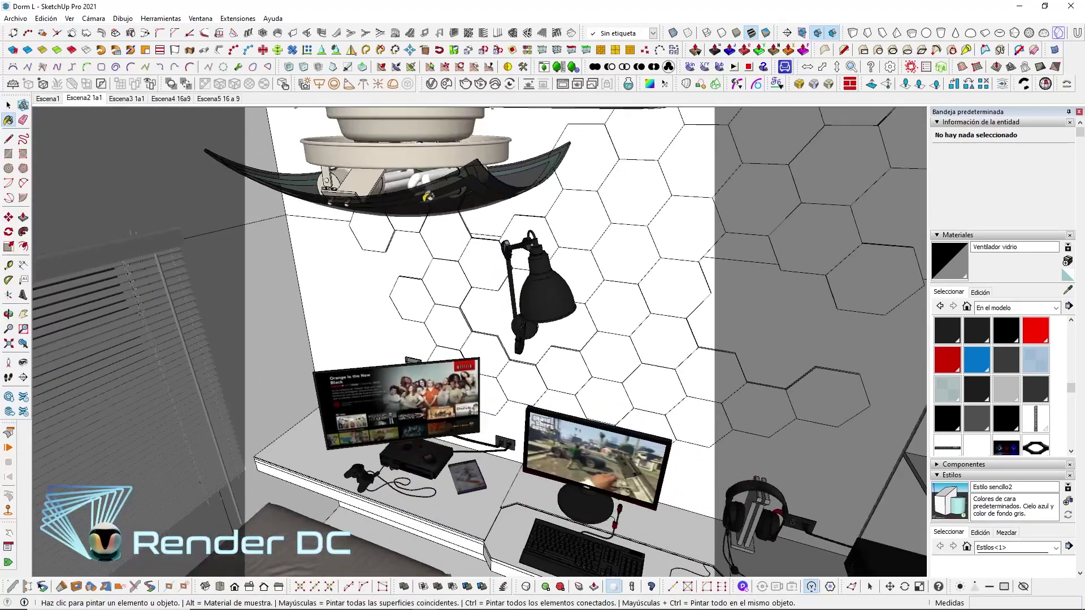
scroll(475, 219, "up", 2)
middle_click_drag(476, 220, 362, 113)
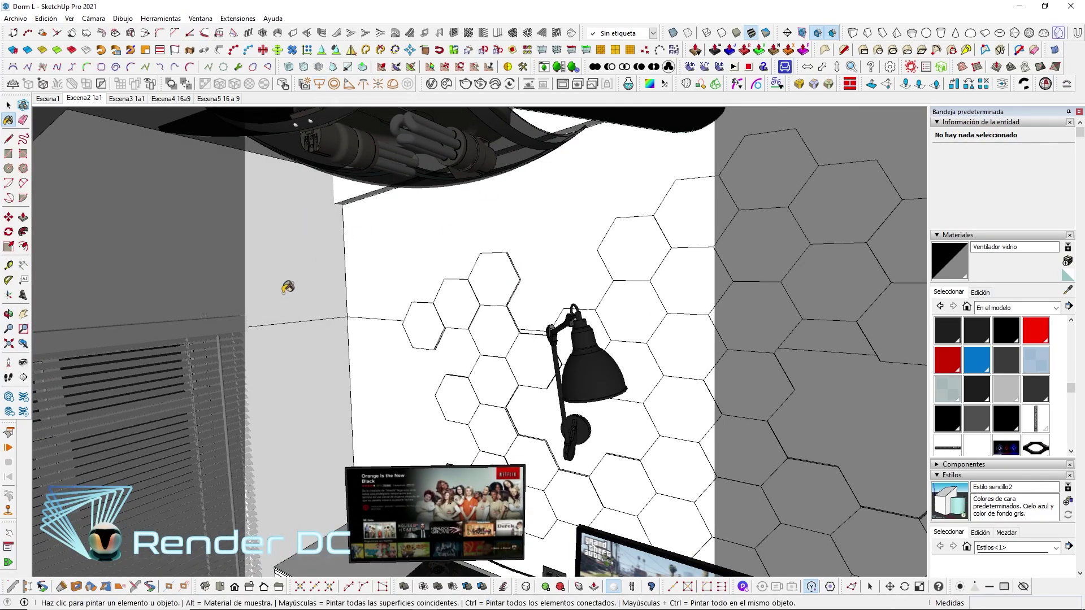
middle_click_drag(377, 195, 421, 293)
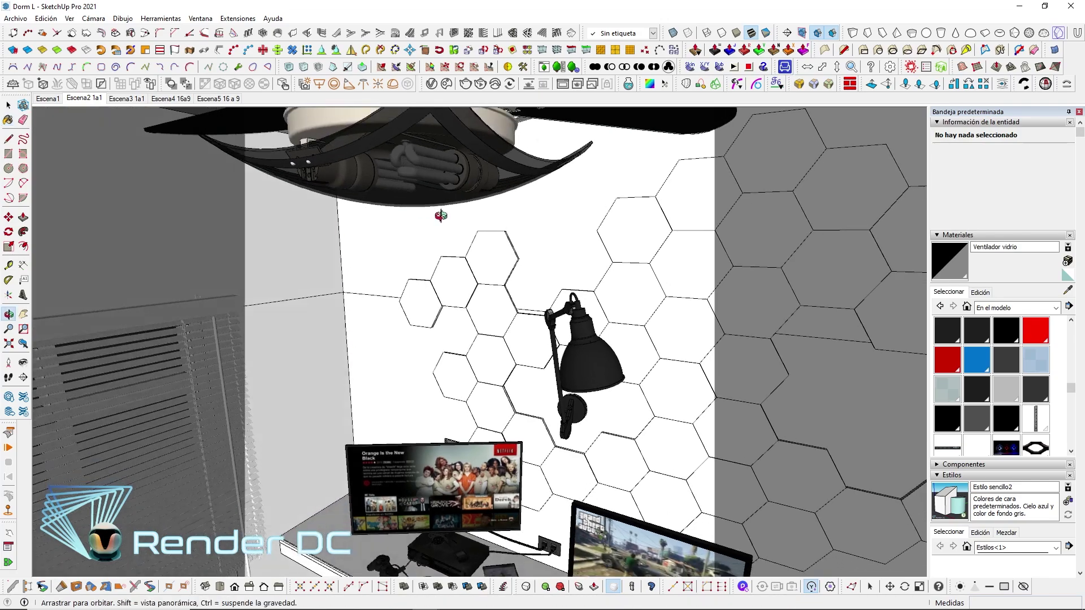
left_click_drag(397, 275, 355, 213)
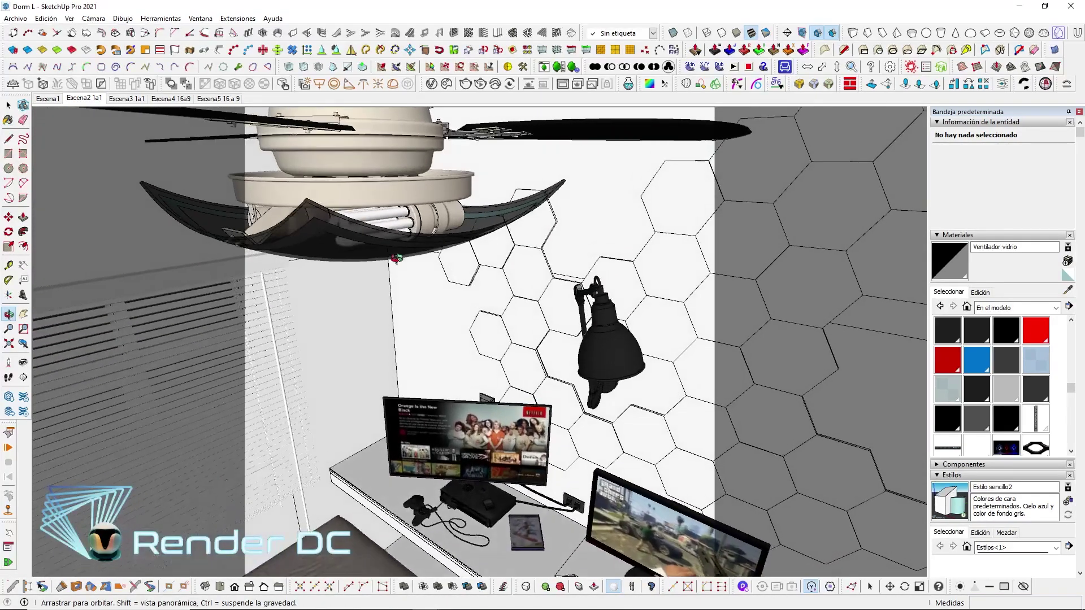
Orbit under the fan's bulbs and select the ceiling fan component
key("b")
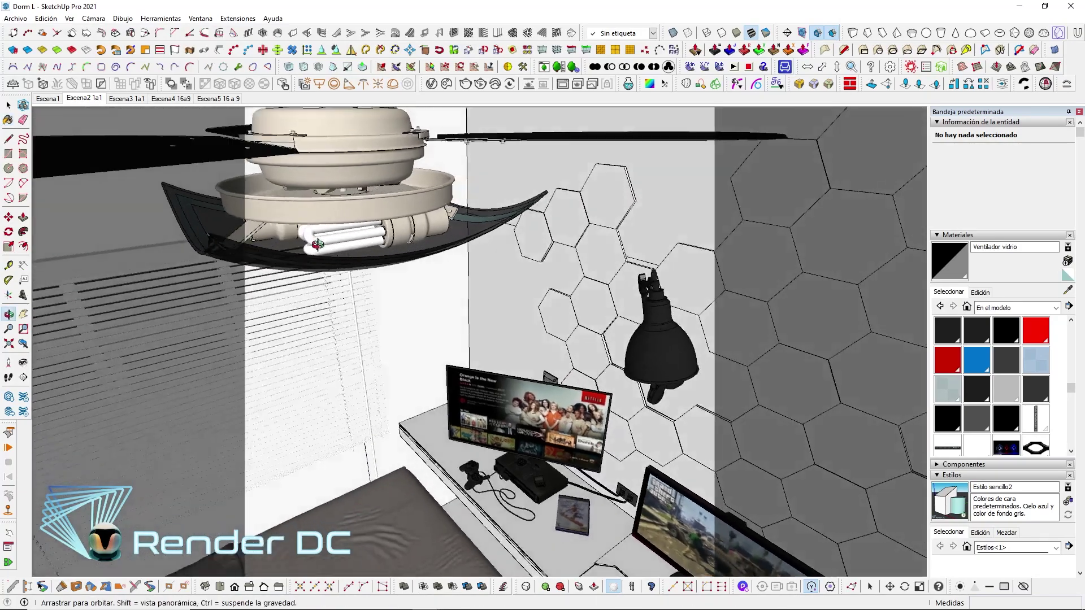
scroll(285, 234, "up", 3)
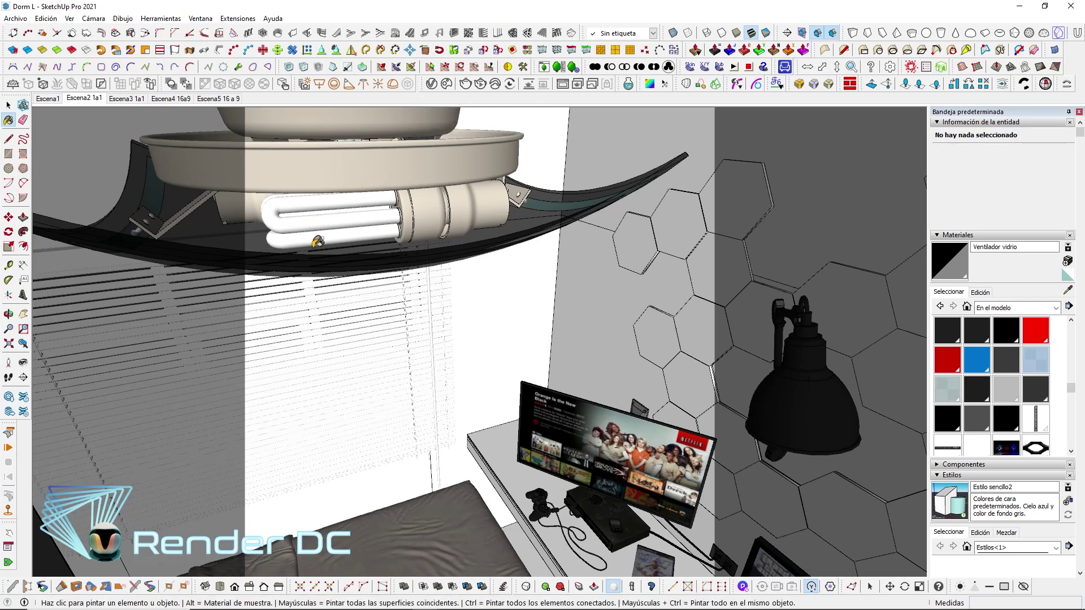
middle_click_drag(326, 236, 525, 242)
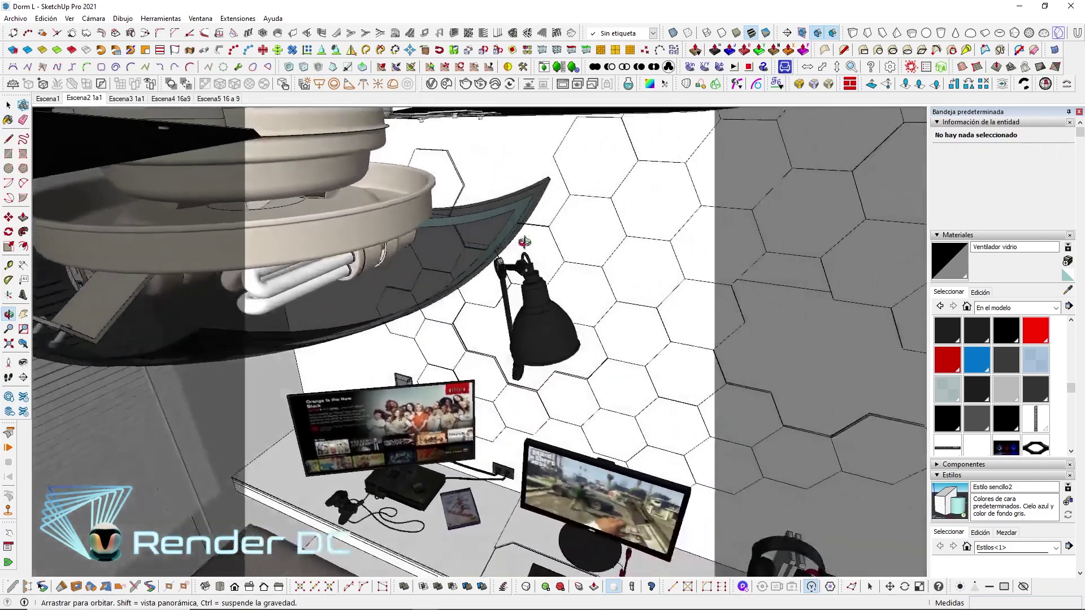
left_click_drag(524, 242, 396, 214)
key("space")
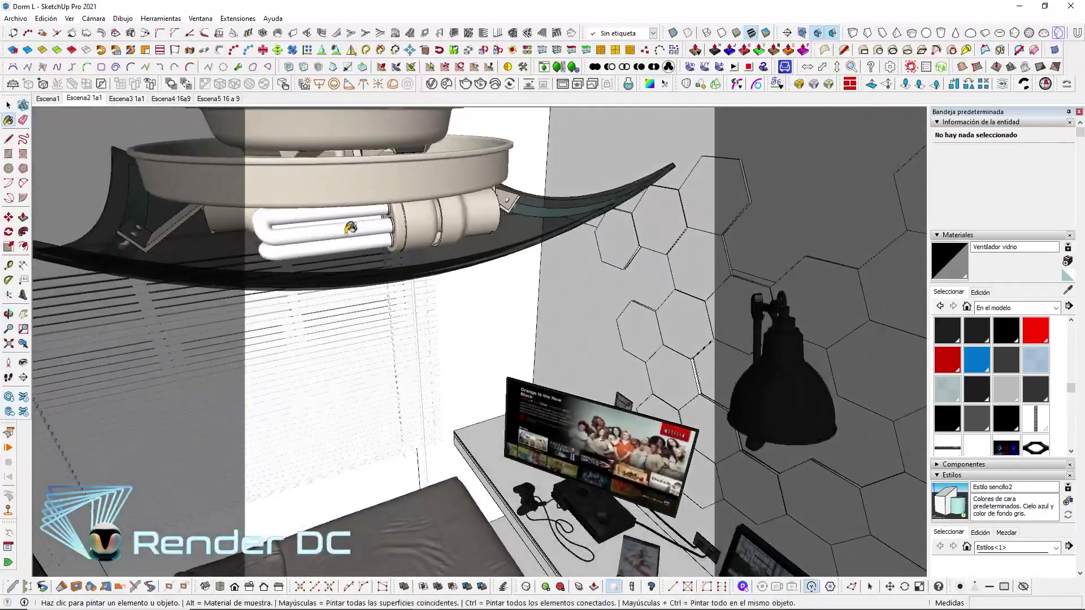
scroll(387, 201, "up", 3)
left_click(387, 201)
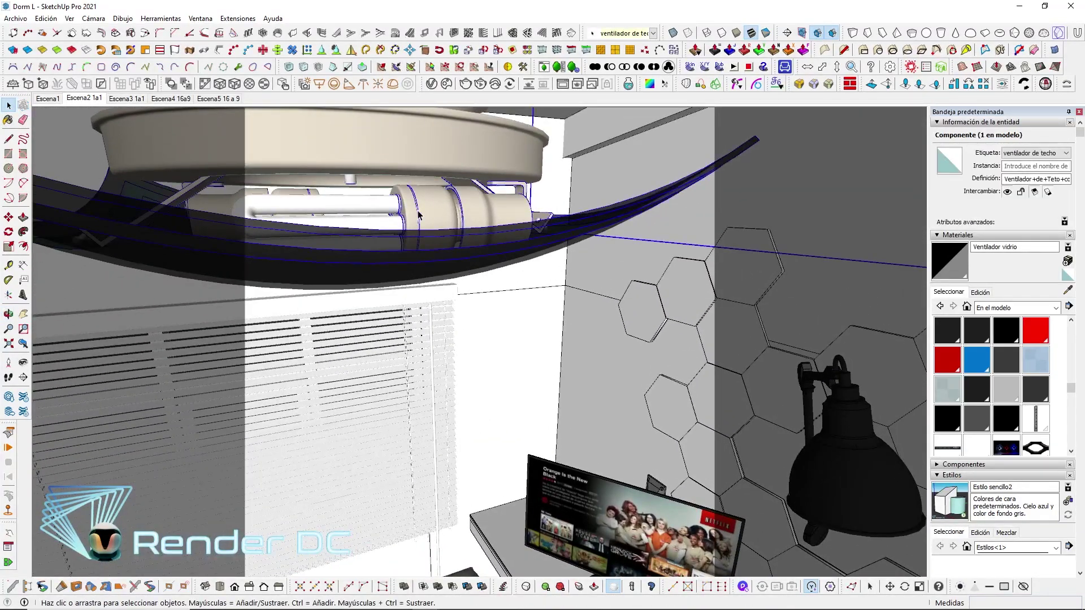
Orbit around the fan lamp, briefly selecting and then clearing its bulb component
scroll(422, 214, "up", 2)
middle_click_drag(422, 213, 386, 262)
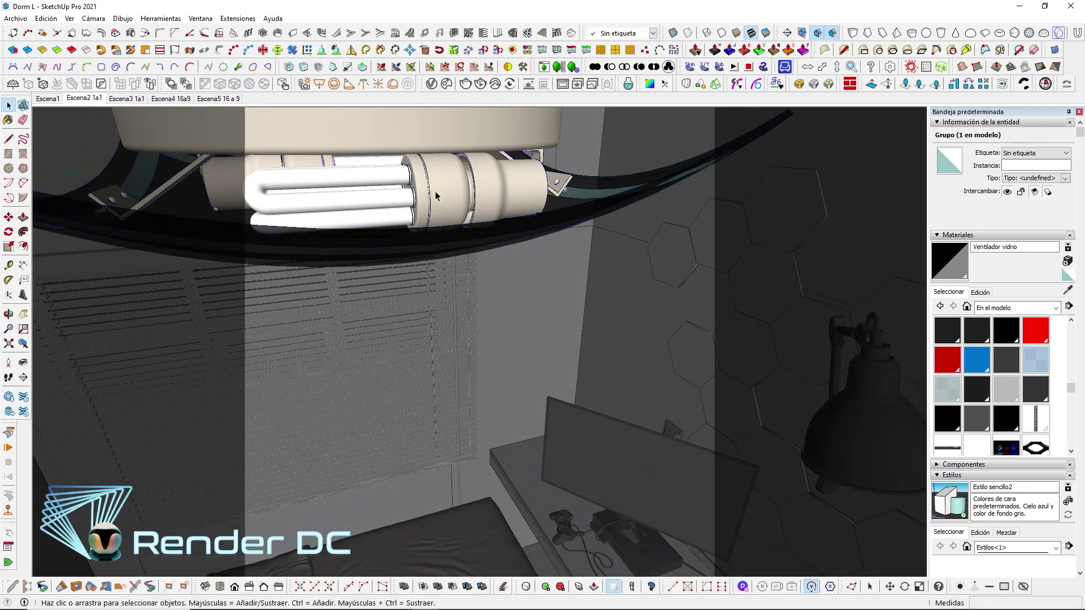
left_click(328, 211)
mouse_move(328, 210)
middle_mouse_down()
mouse_move(515, 199)
mouse_move(322, 201)
mouse_move(300, 220)
mouse_move(572, 186)
mouse_move(782, 220)
middle_mouse_up()
left_click(322, 201)
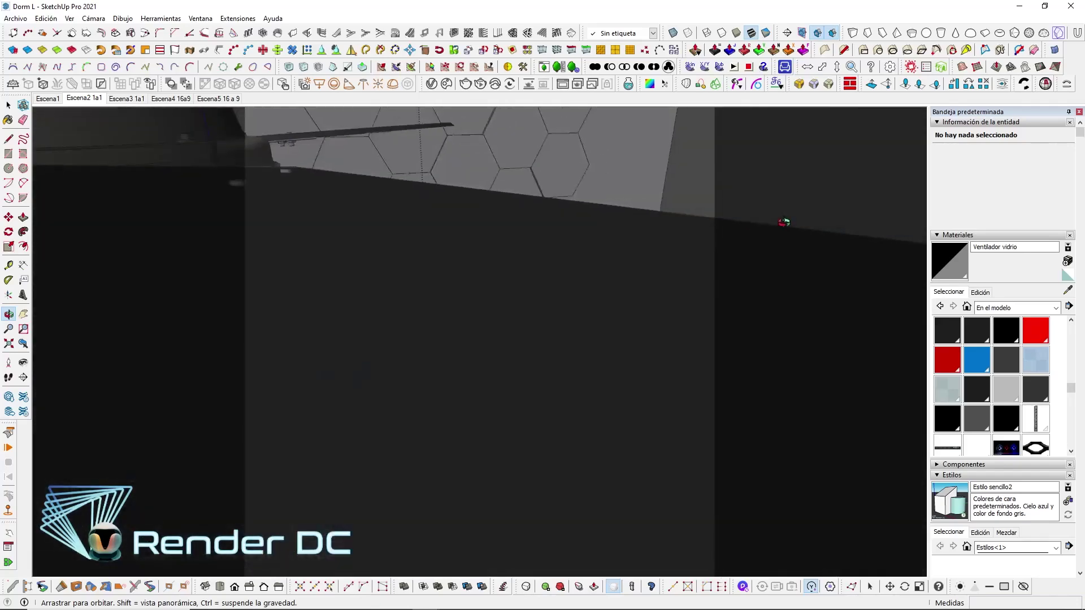
Hide the rest of the model with Ocultar el resto del modelo and zoom onto the bulbs
left_click(74, 18)
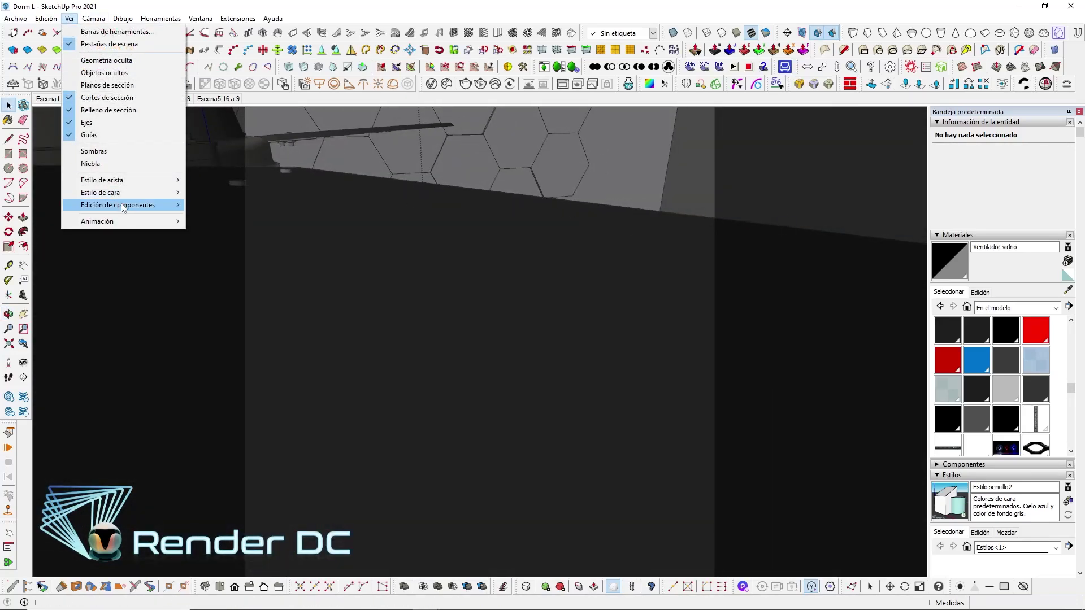
left_click(238, 205)
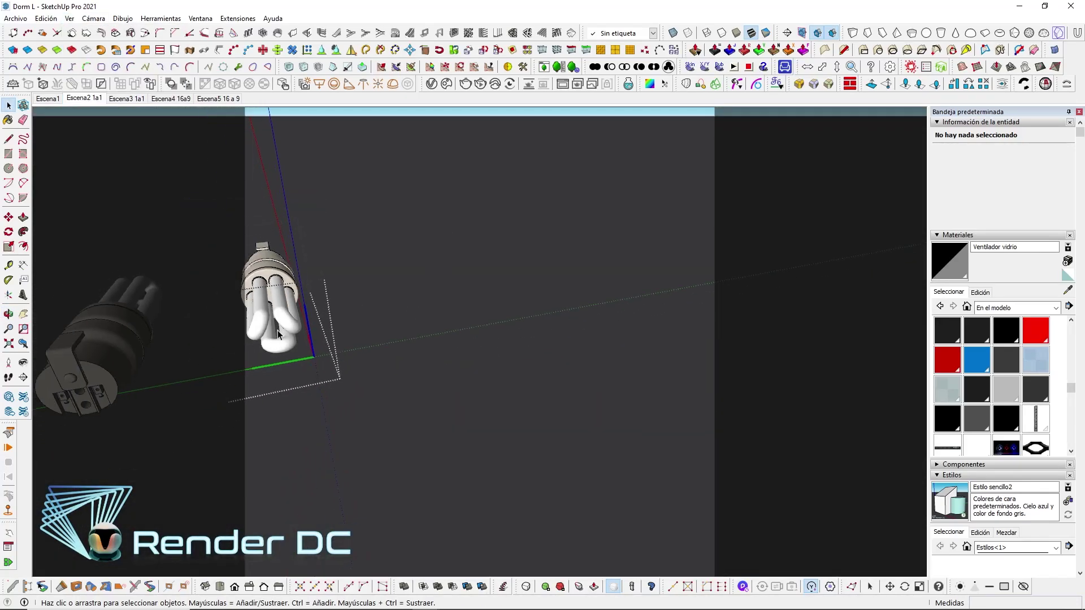
left_click(293, 320)
mouse_move(293, 320)
middle_mouse_down()
mouse_move(114, 362)
mouse_move(467, 325)
middle_mouse_up()
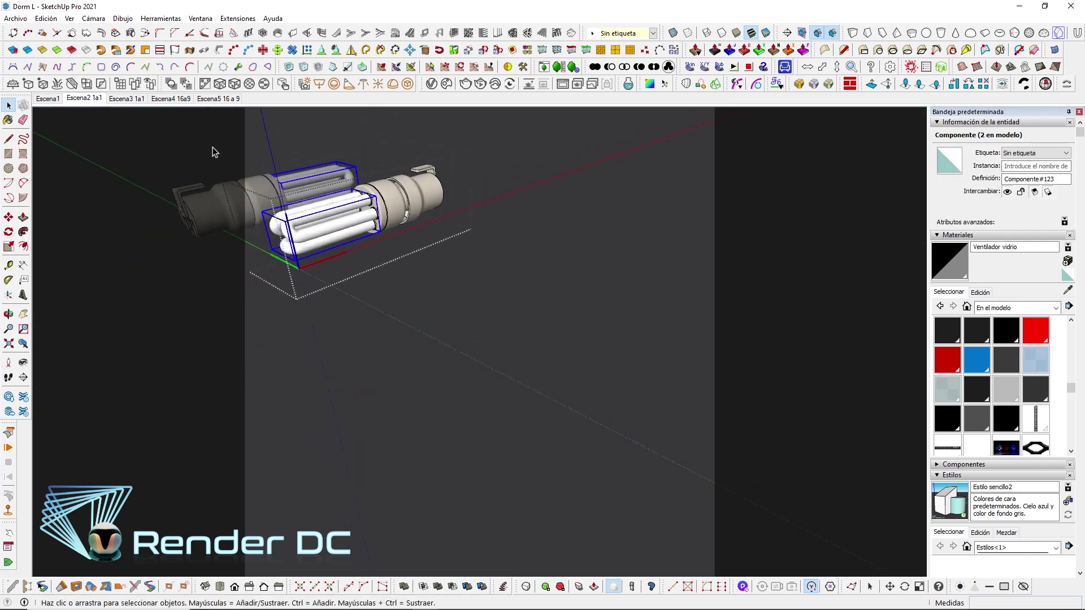
middle_click_drag(213, 150, 436, 281)
scroll(385, 285, "up", 5)
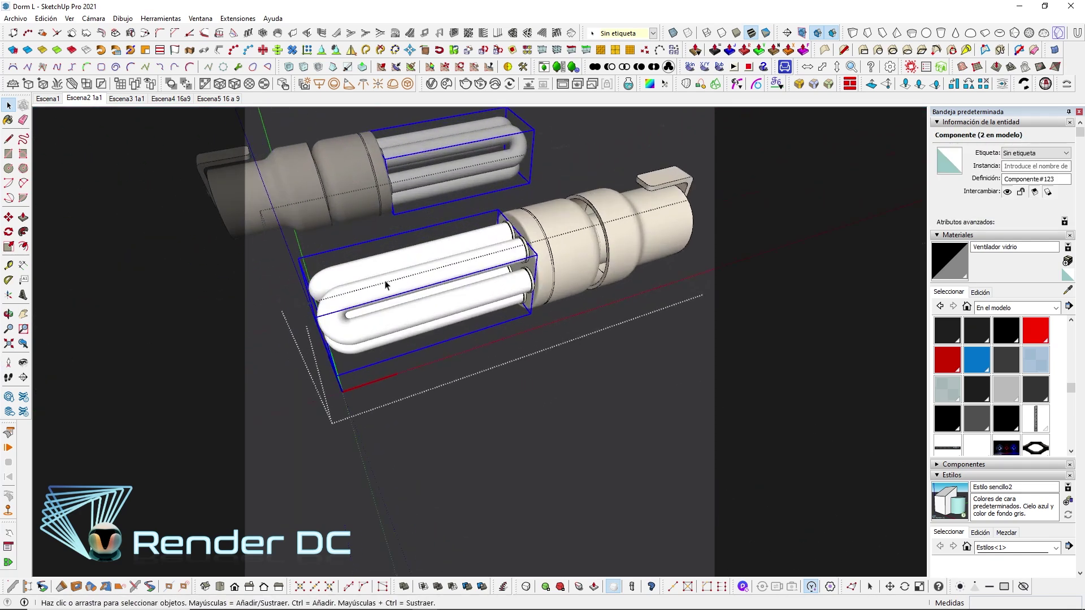
Draw a V-Ray sphere light centred inside the fluorescent bulb
left_click(338, 89)
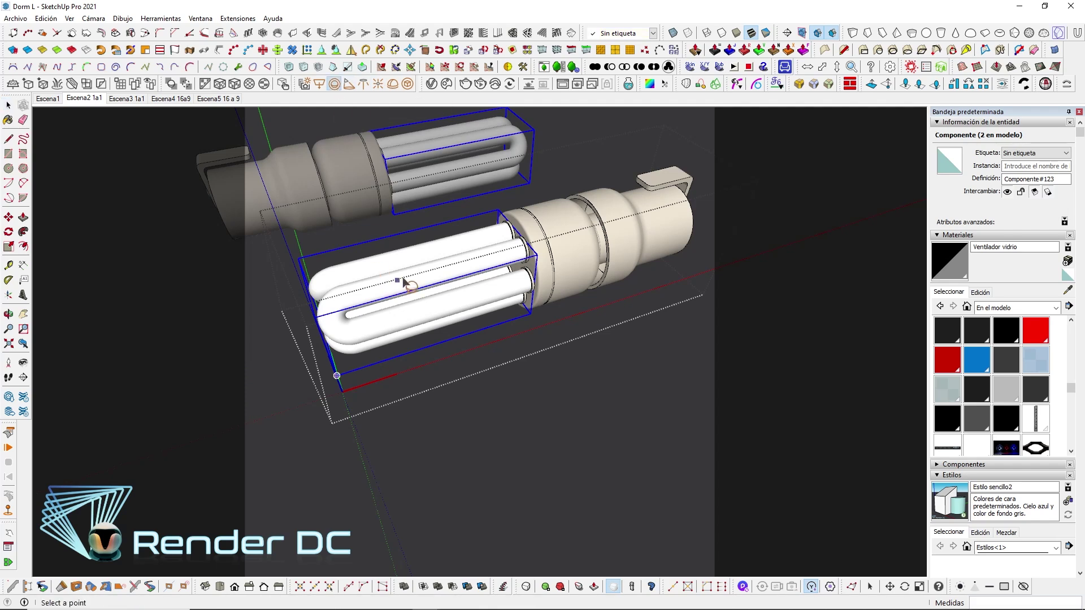
left_click(425, 275)
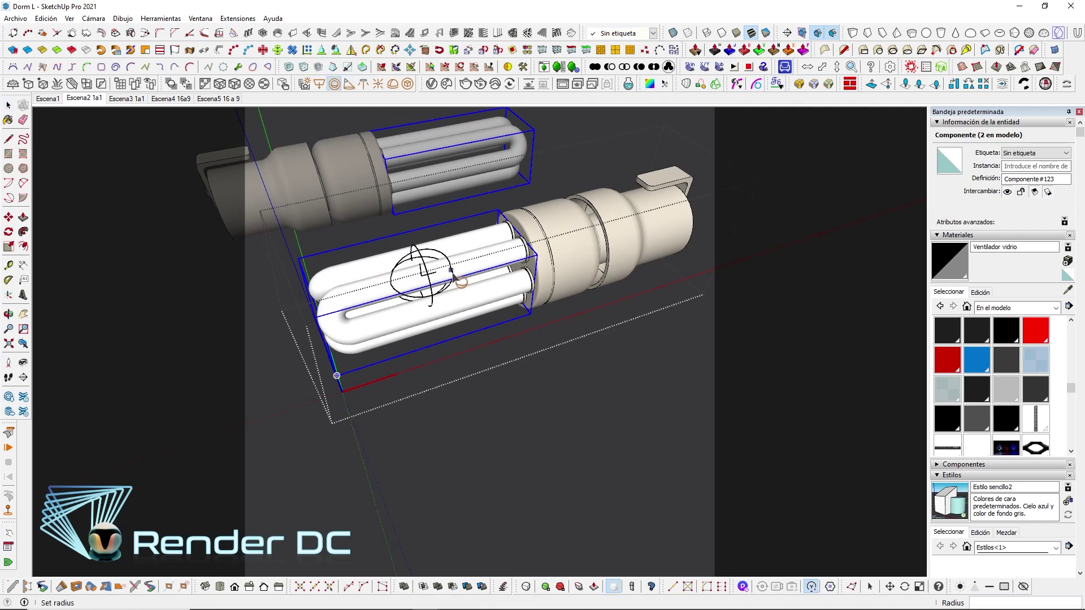
left_click(530, 270)
key("space")
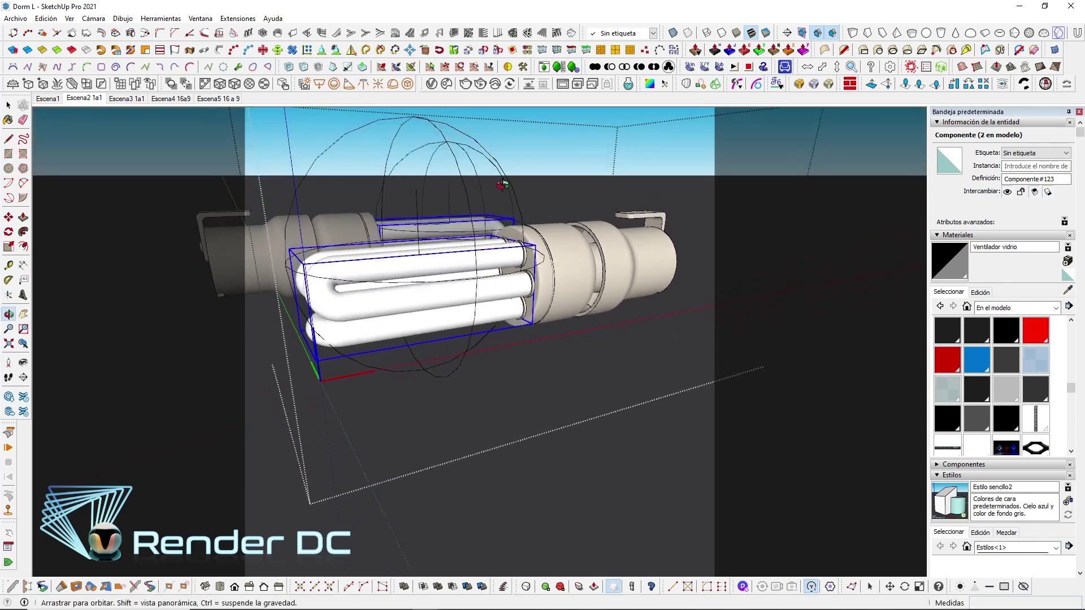
middle_click_drag(486, 339, 421, 168)
Move the new sphere light down among the bulb tubes
left_click(412, 140)
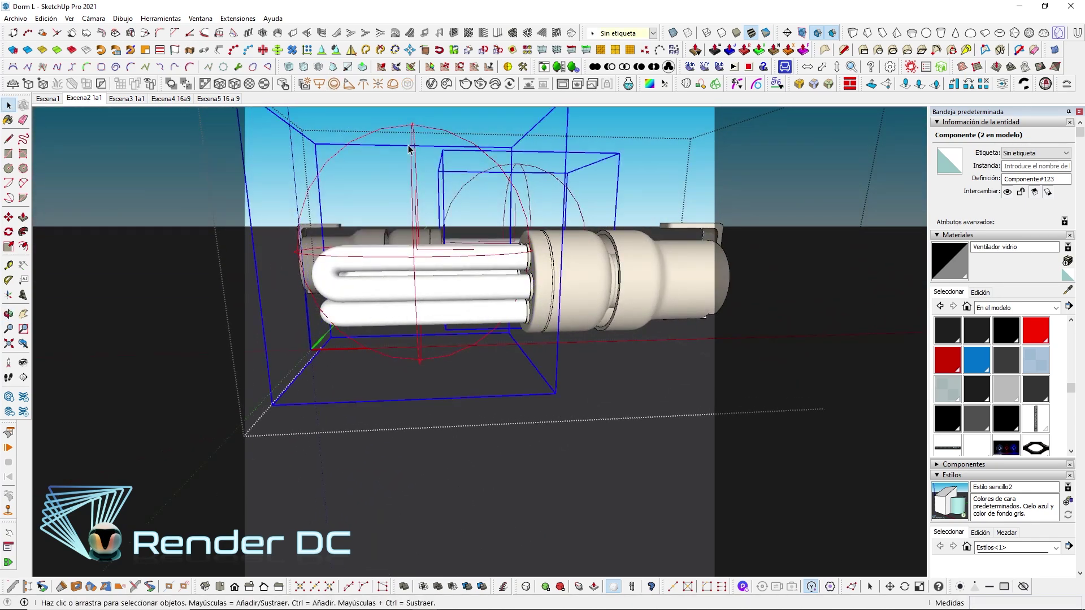
key("m")
left_click(617, 342)
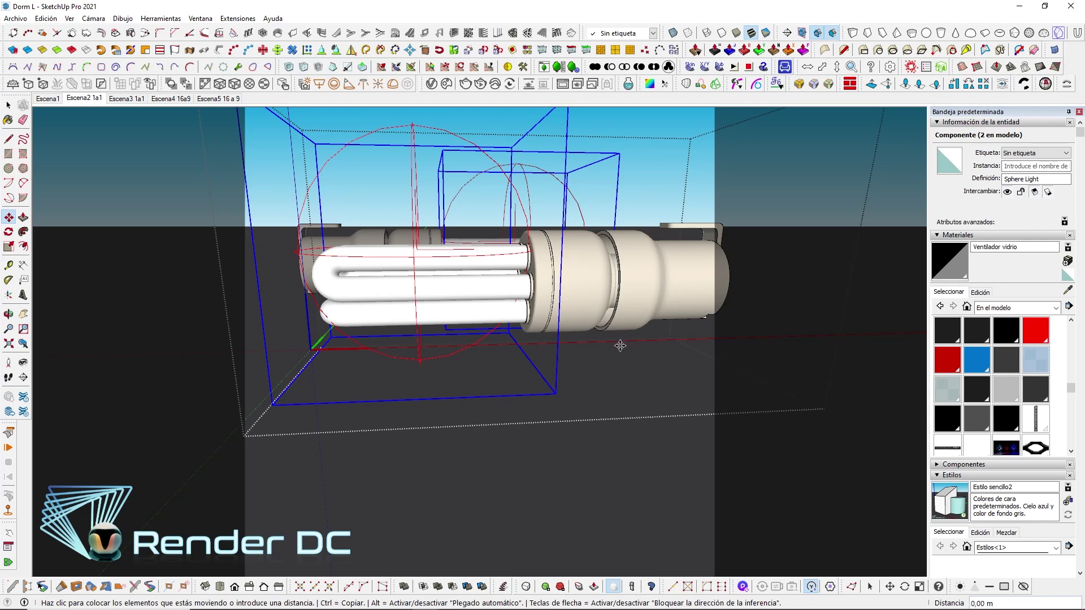
left_click(619, 363)
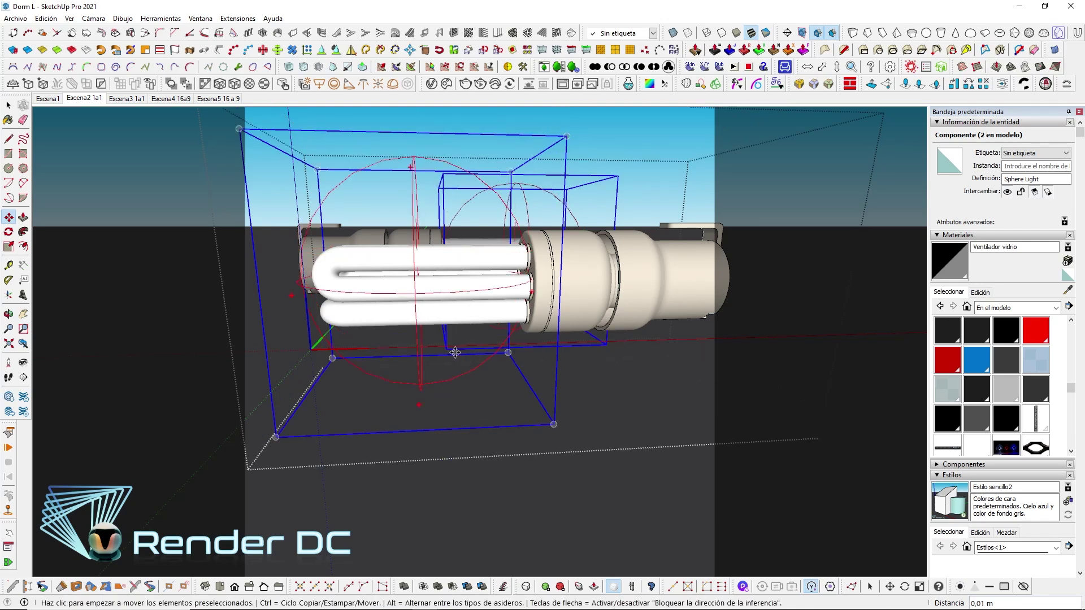
Scale the sphere light about its centre to 0.50 height and 0.57 width
key("s")
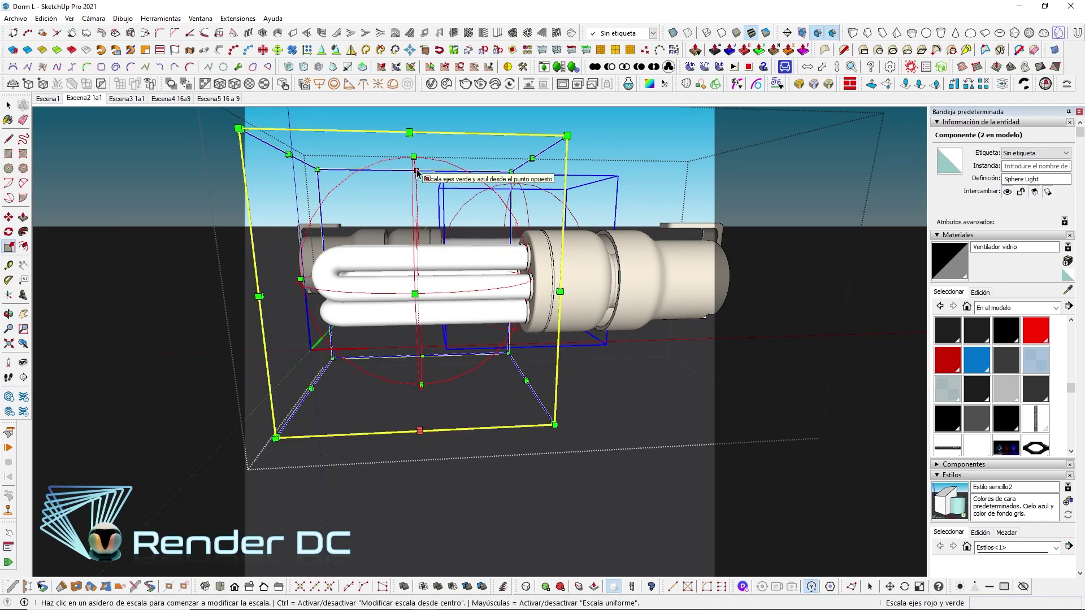
left_click(414, 153)
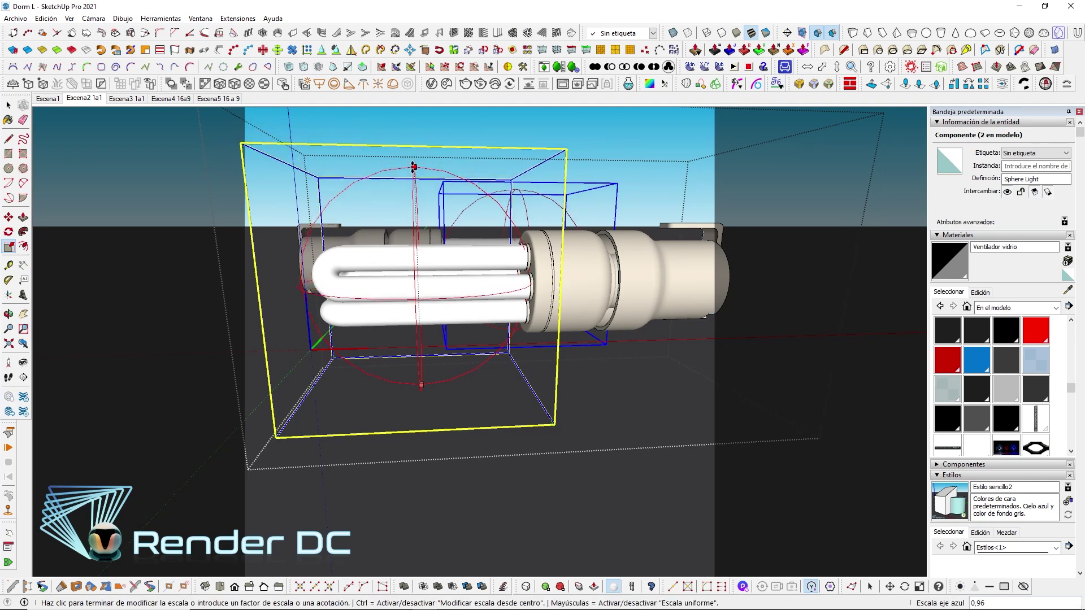
key("ctrl")
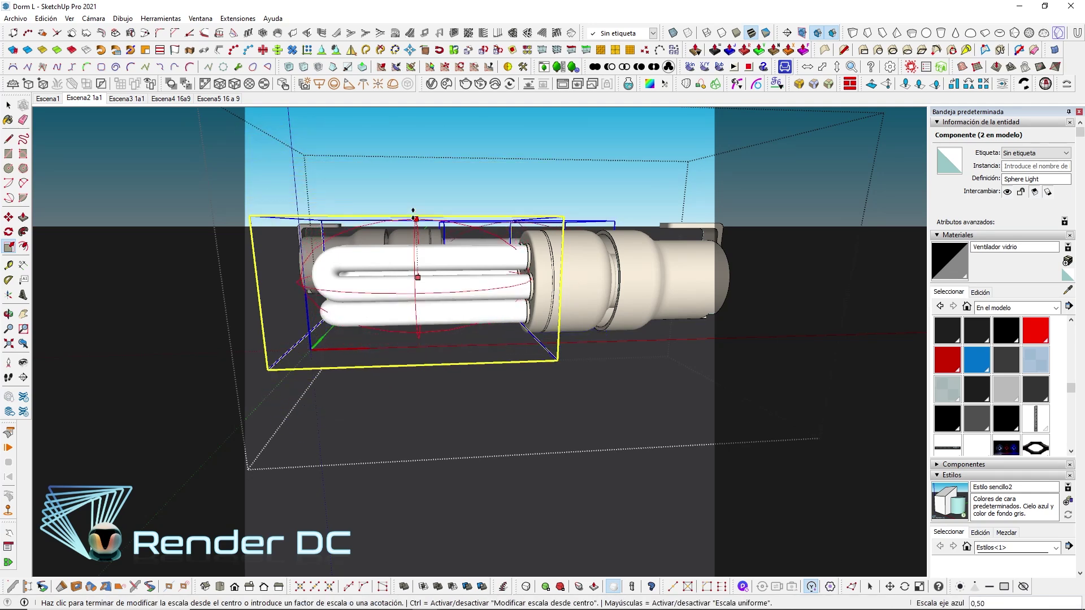
left_click(416, 215)
mouse_move(416, 213)
middle_mouse_down()
mouse_move(463, 307)
mouse_move(831, 297)
middle_mouse_up()
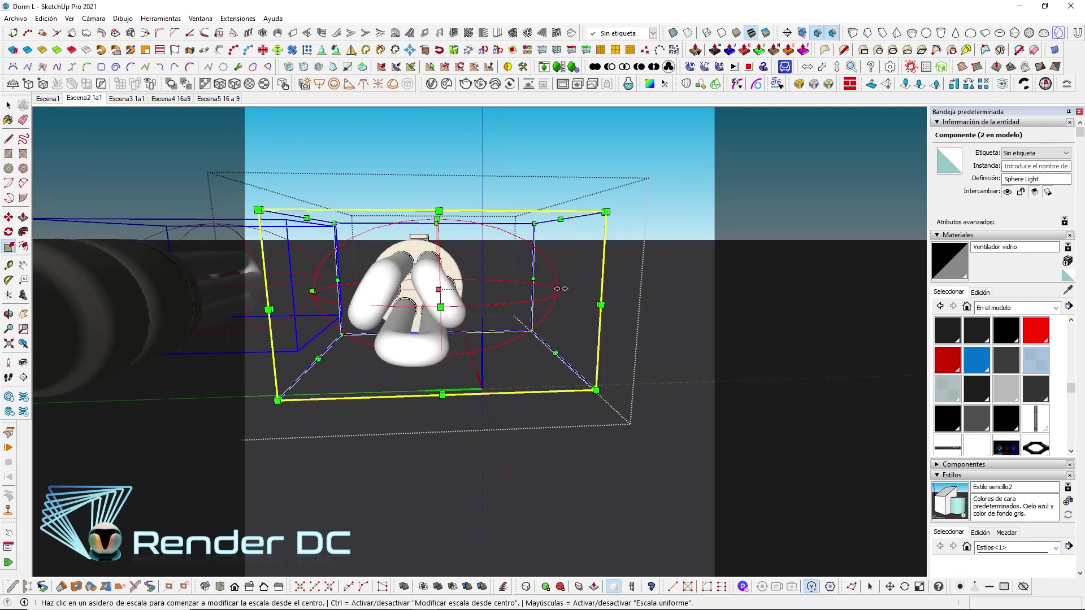
left_click(561, 289)
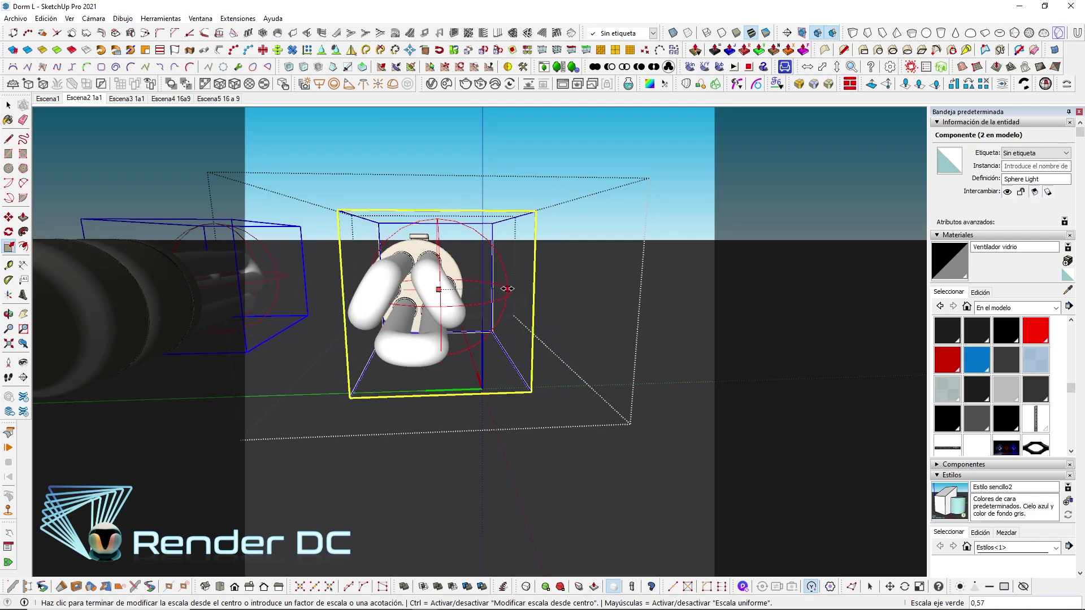
left_click(506, 289)
Reposition the flattened sphere light within the bulb tubes
middle_click_drag(508, 291, 523, 378)
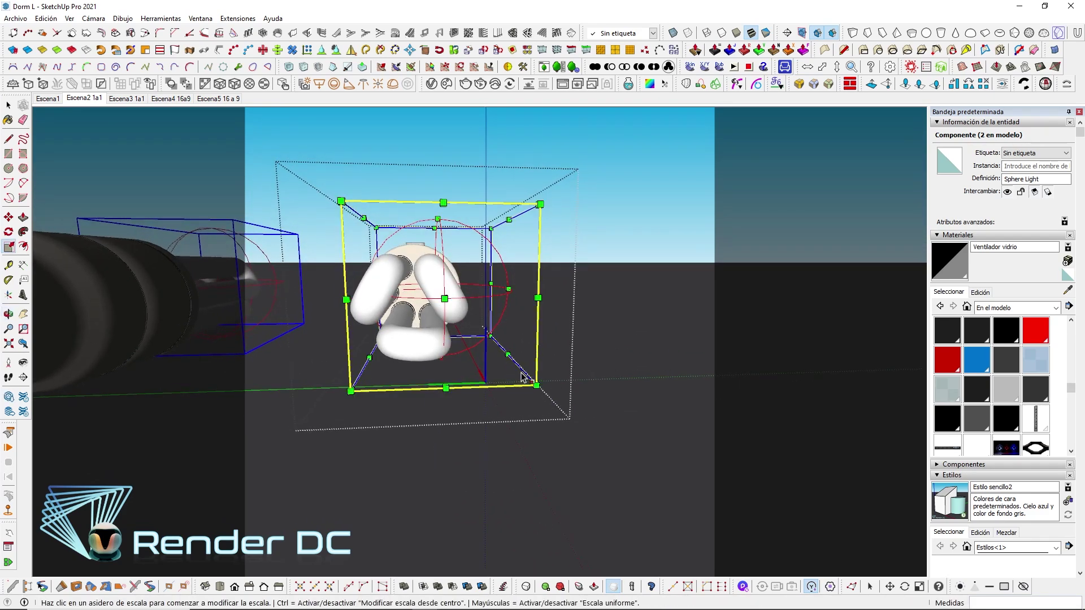
key("m")
left_click(510, 457)
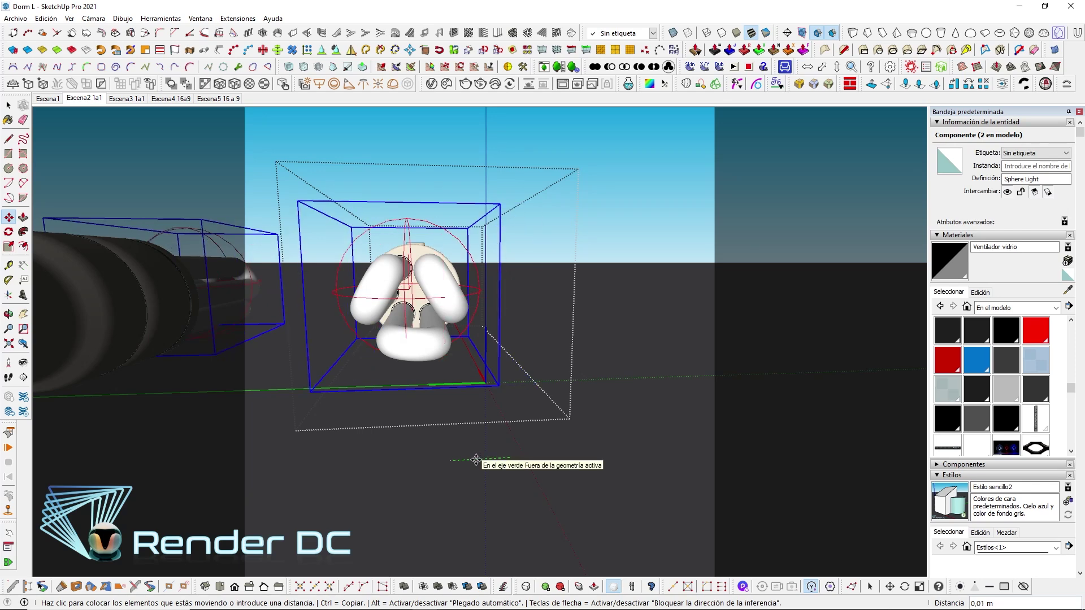
left_click(476, 461)
mouse_move(455, 405)
middle_mouse_down()
mouse_move(425, 284)
mouse_move(589, 286)
middle_mouse_up()
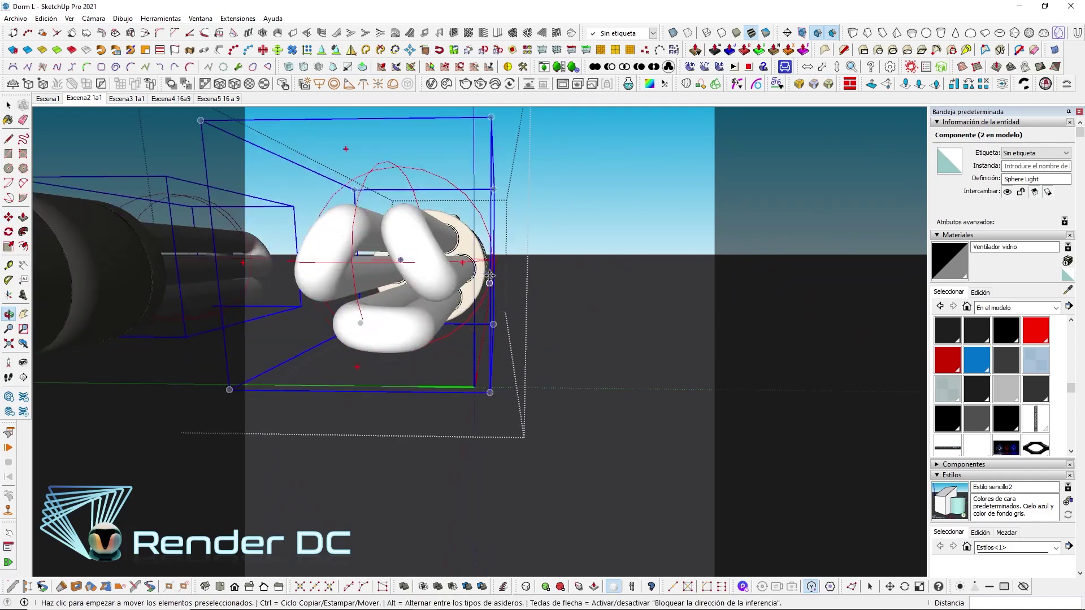
left_click(590, 286)
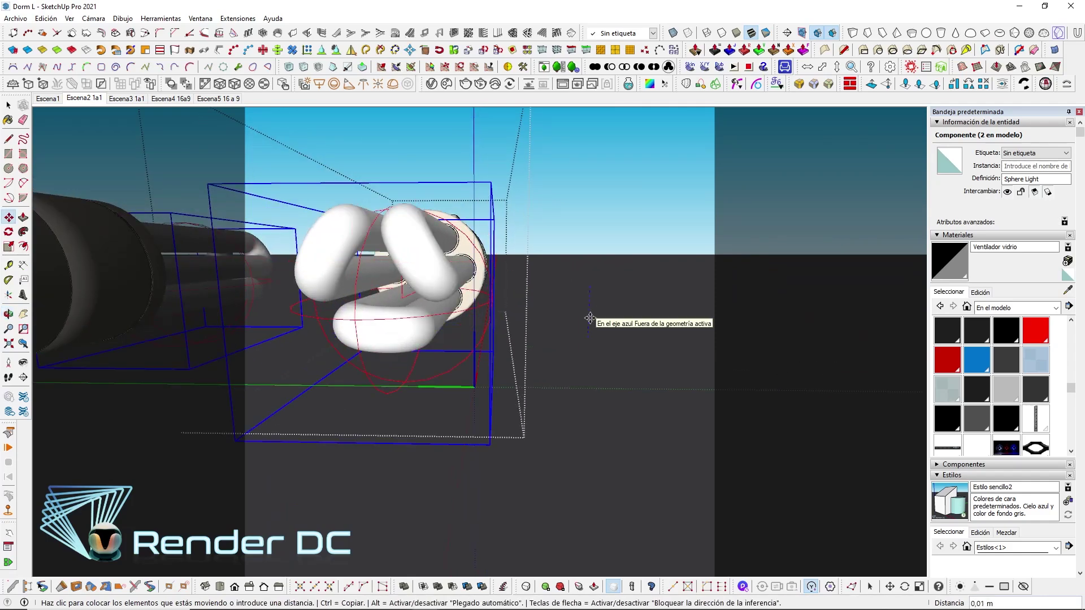
type(".005")
key("Return")
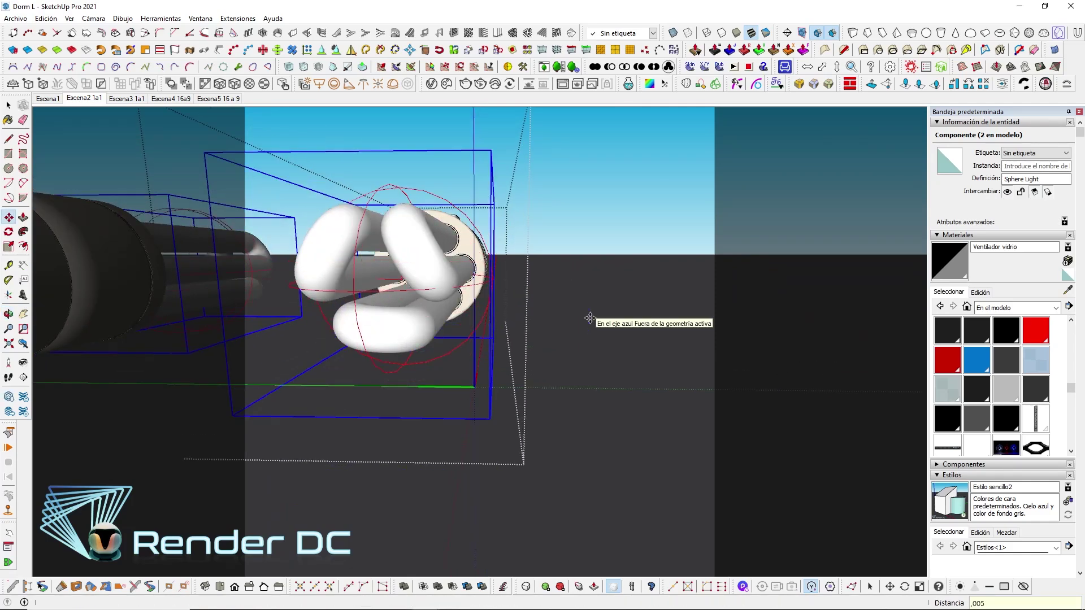
Check the light from side views, then return to the Escena2 scene
mouse_move(561, 310)
middle_mouse_down()
mouse_move(424, 262)
mouse_move(458, 304)
mouse_move(331, 258)
mouse_move(484, 235)
mouse_move(155, 313)
middle_mouse_up()
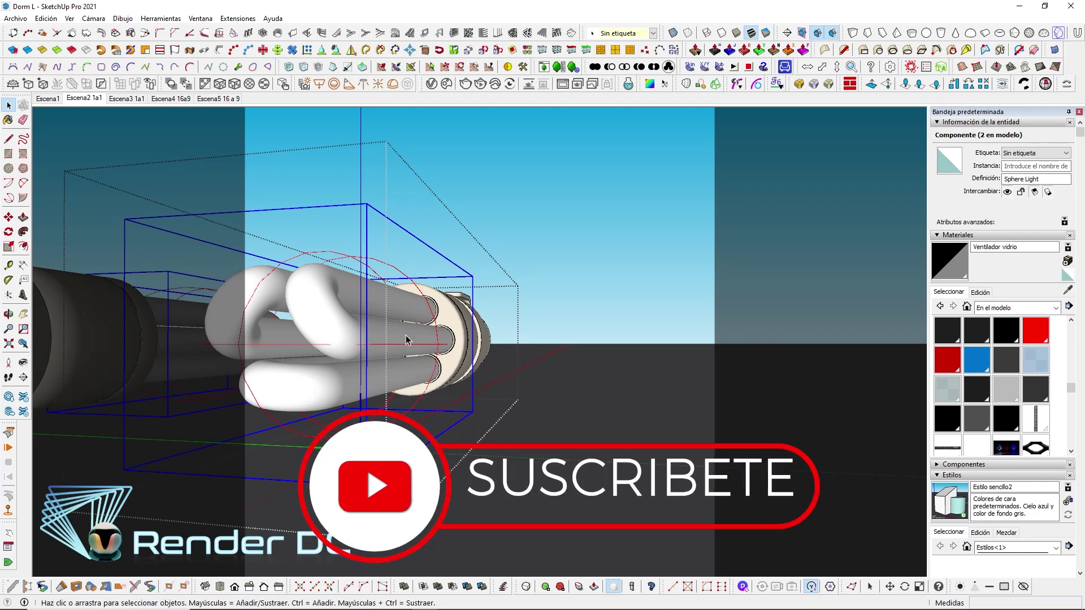
mouse_move(406, 339)
middle_mouse_down()
mouse_move(180, 340)
mouse_move(80, 402)
mouse_move(387, 381)
mouse_move(497, 341)
middle_mouse_up()
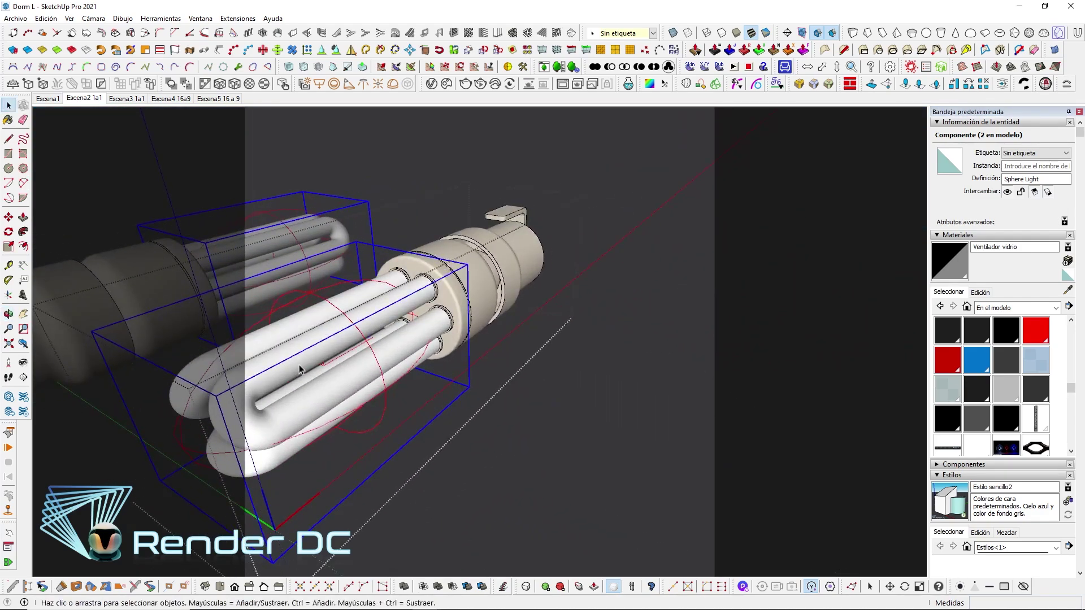
mouse_move(300, 370)
middle_mouse_down()
mouse_move(416, 381)
mouse_move(436, 364)
mouse_move(412, 315)
mouse_move(427, 297)
middle_mouse_up()
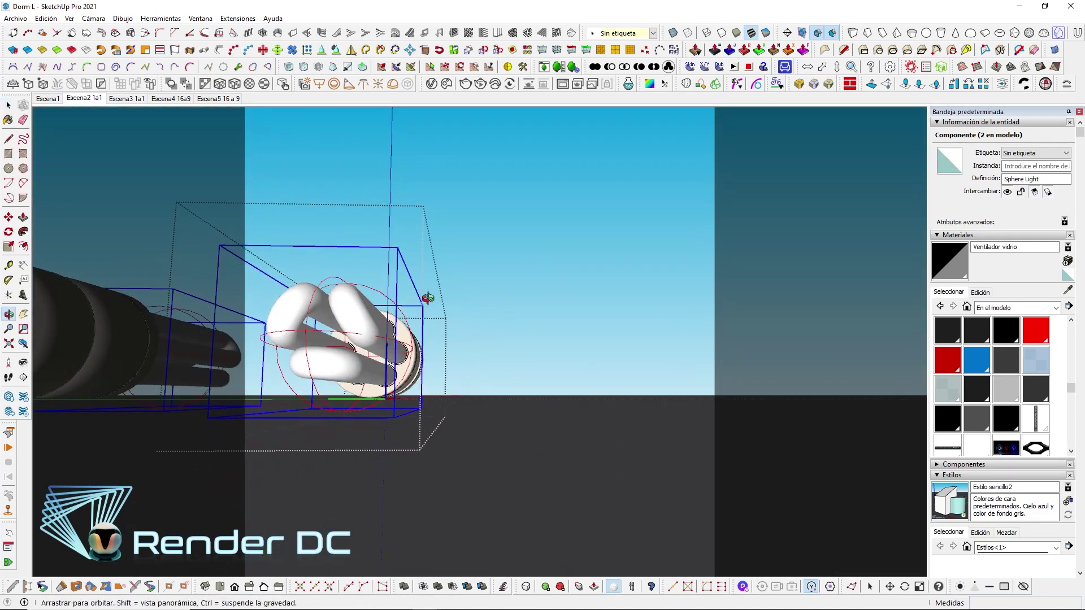
left_click(105, 99)
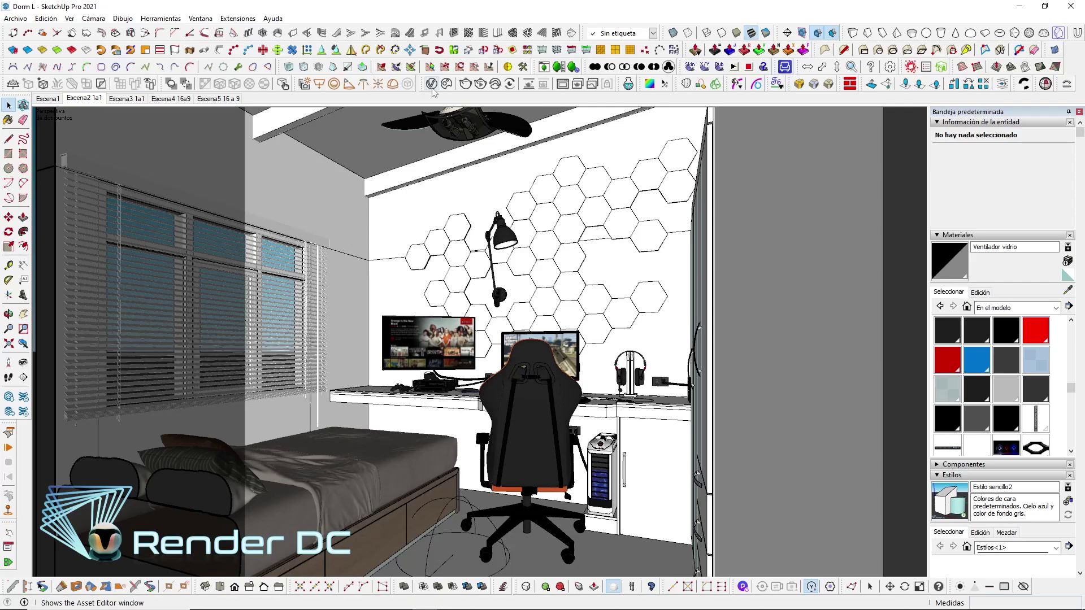
Open the dc - Emissive focos material in the Asset Editor, then show the Lights list
left_click(432, 84)
scroll(594, 338, "up", 5)
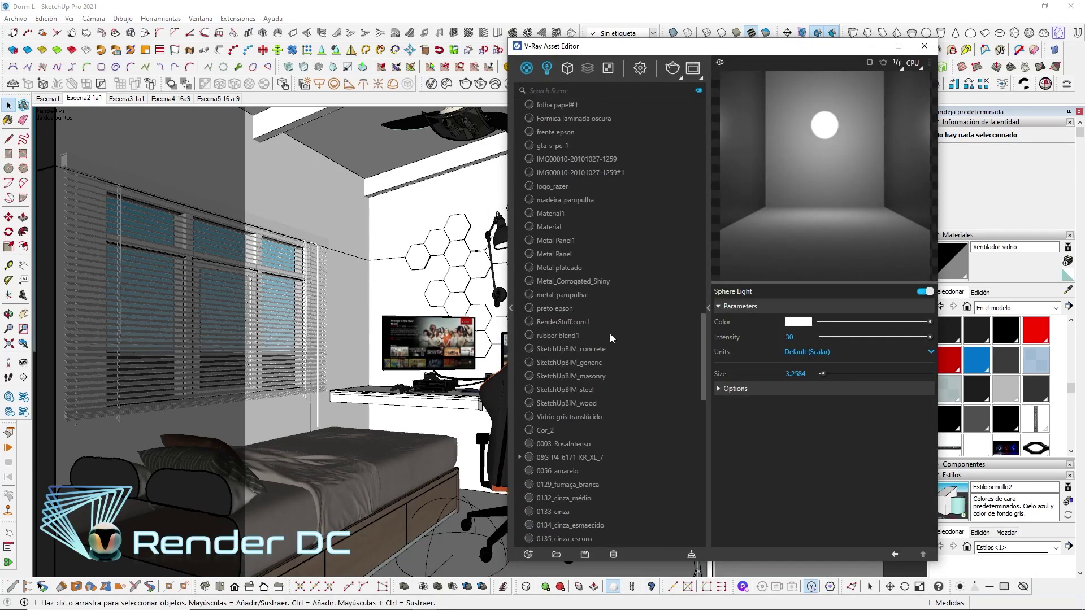
scroll(609, 333, "up", 3)
scroll(609, 334, "down", 3)
scroll(615, 341, "up", 4)
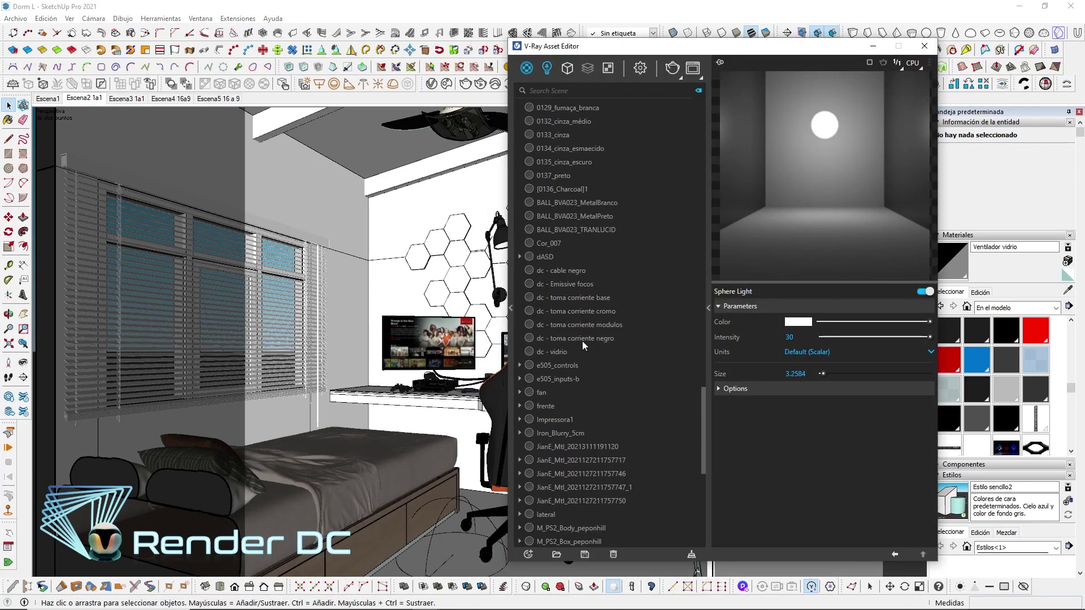
left_click(562, 285)
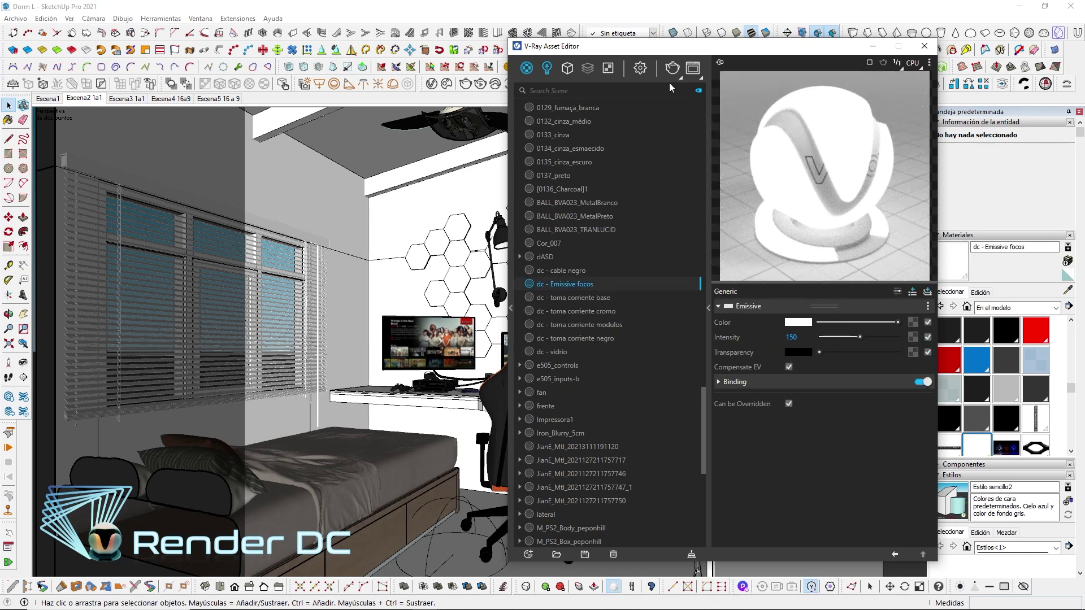
left_click(552, 70)
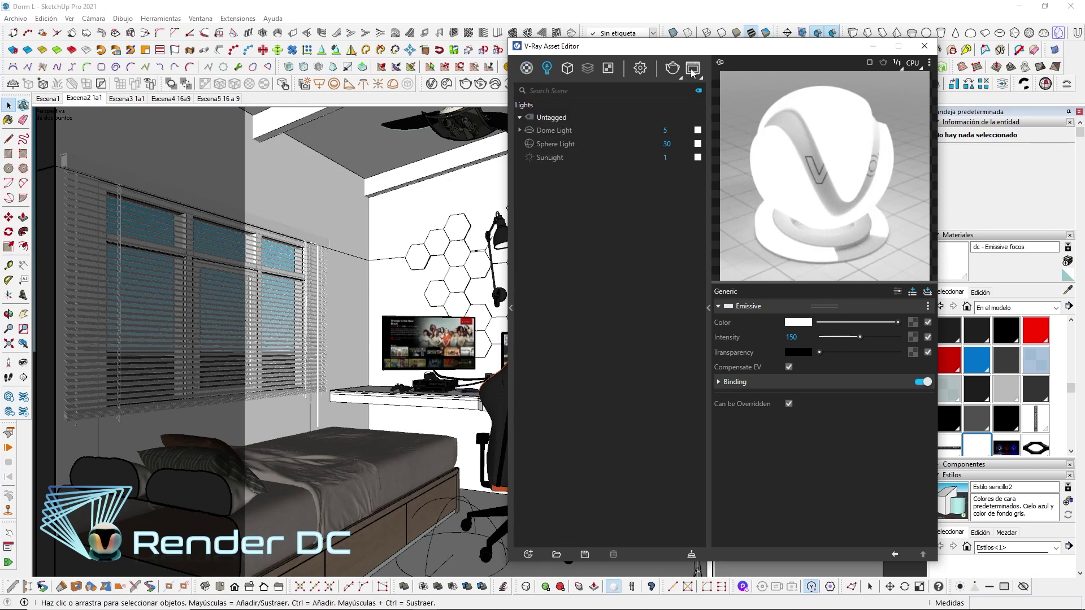
mouse_move(426, 598)
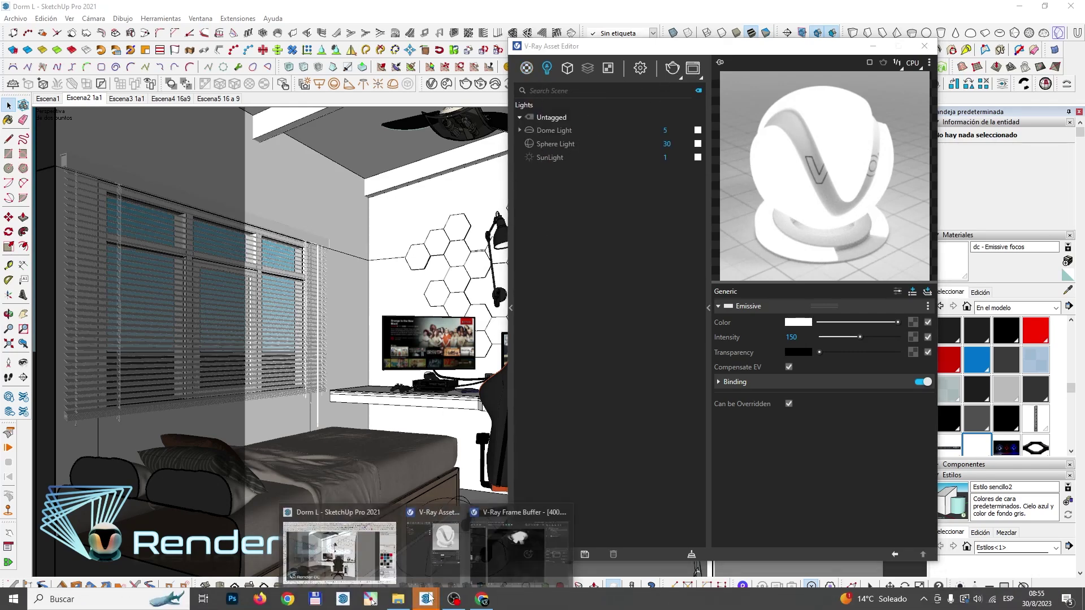
Run a test render in the Frame Buffer and return to the Asset Editor
left_click(503, 561)
left_click(618, 100)
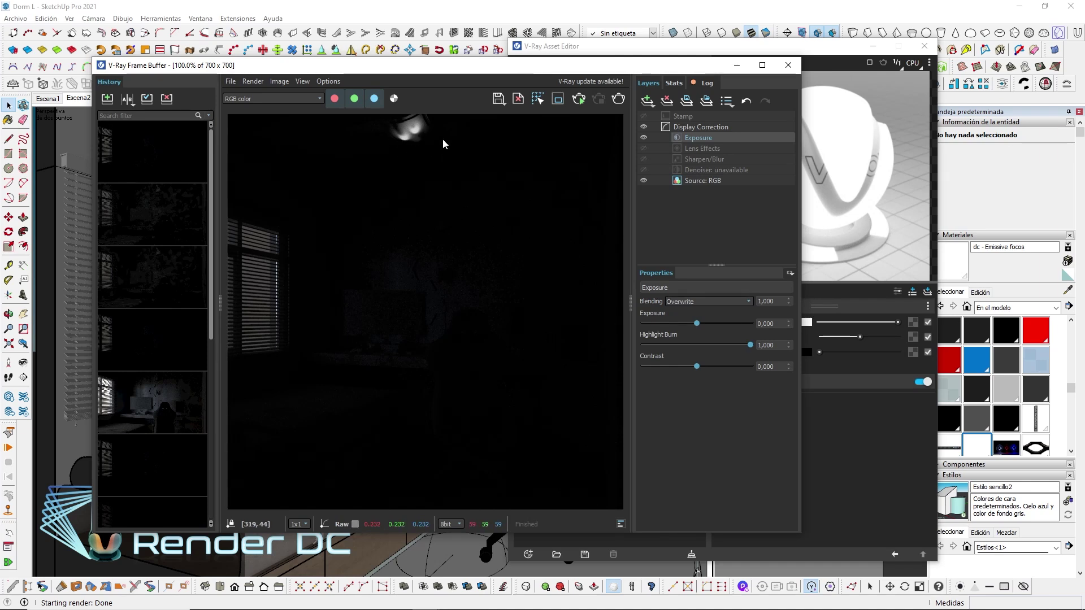
mouse_move(457, 72)
left_mouse_down()
mouse_move(366, 77)
mouse_move(382, 78)
left_mouse_up()
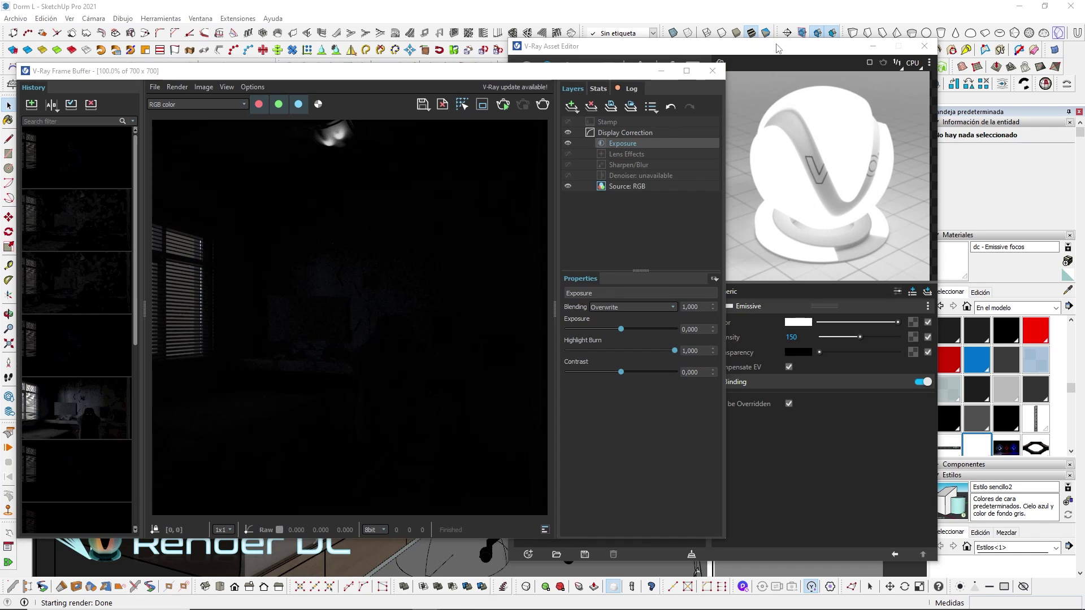
left_click(785, 52)
left_click(373, 152)
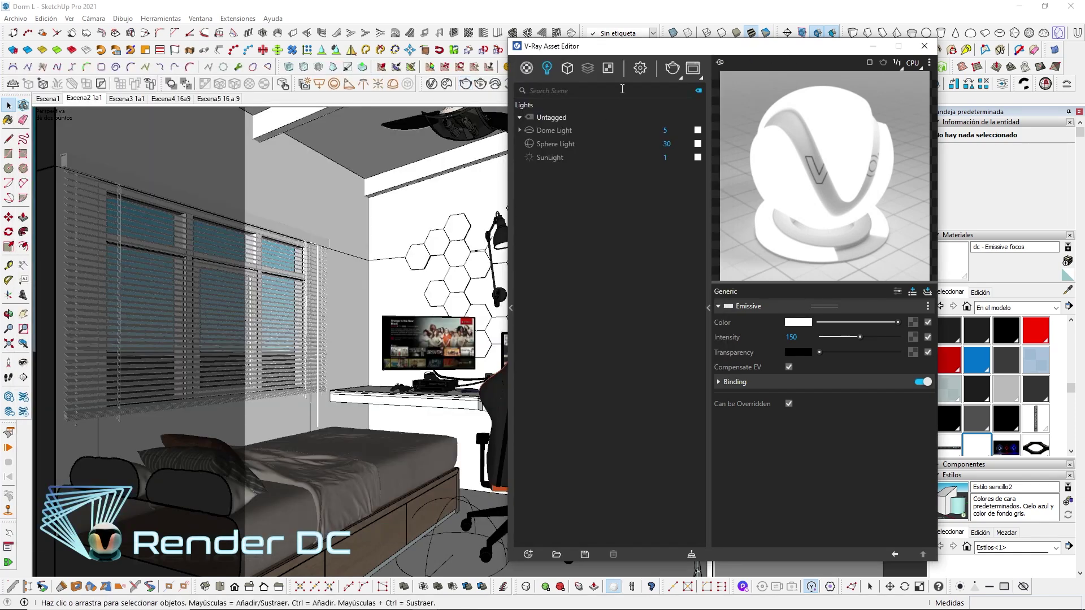
Set the Sphere Light intensity to 3000, expand its Options, and check the Frame Buffer
left_click(565, 144)
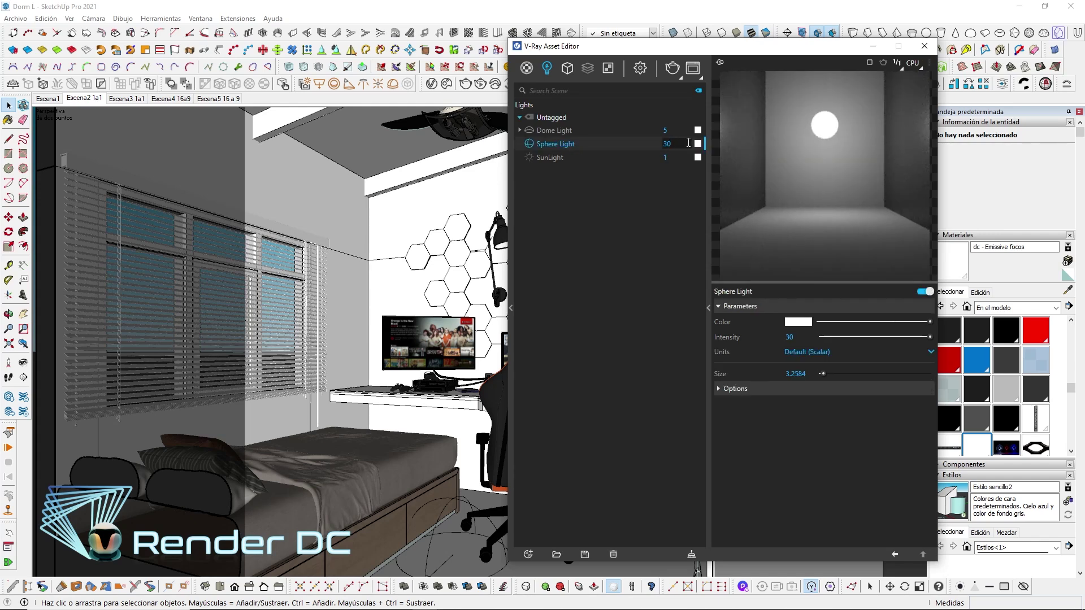
type("00")
key("Return")
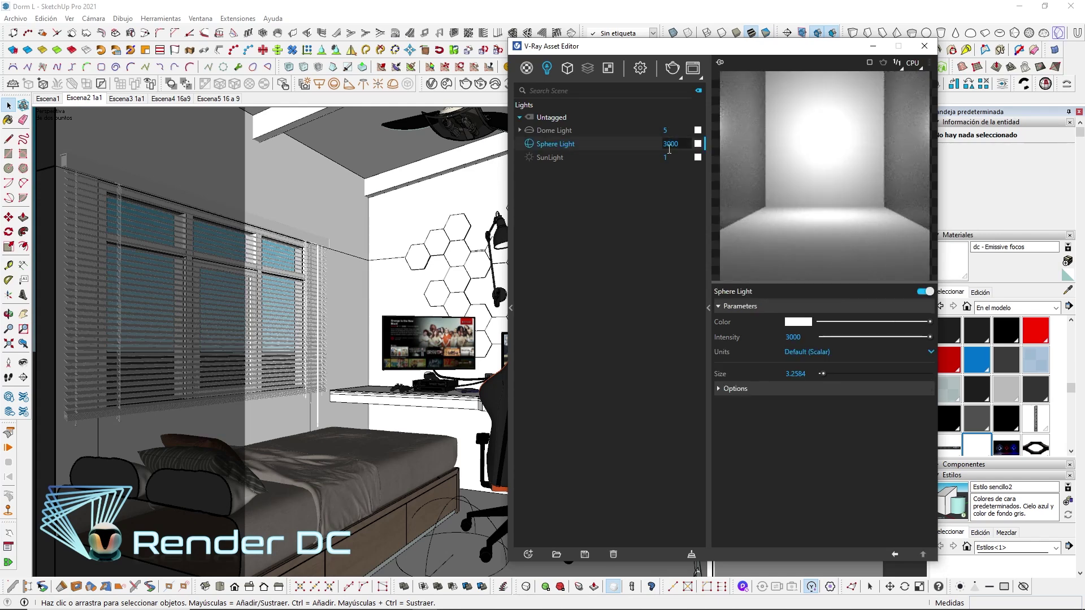
left_click(745, 396)
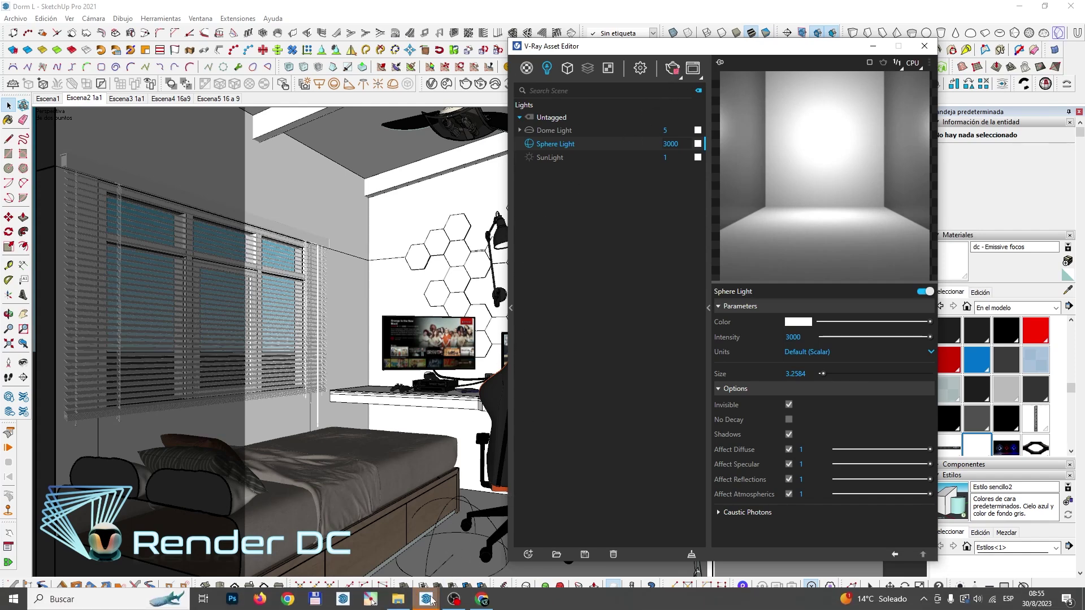
mouse_move(426, 599)
left_click(494, 551)
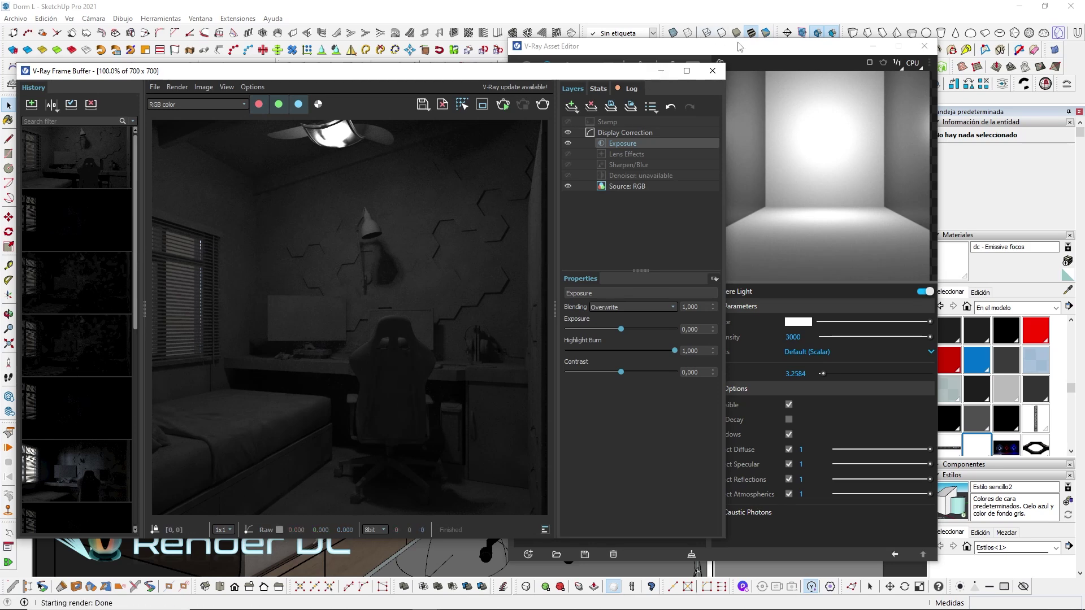
Raise the Sphere Light intensity to 15000 and run a new test render
left_click(712, 71)
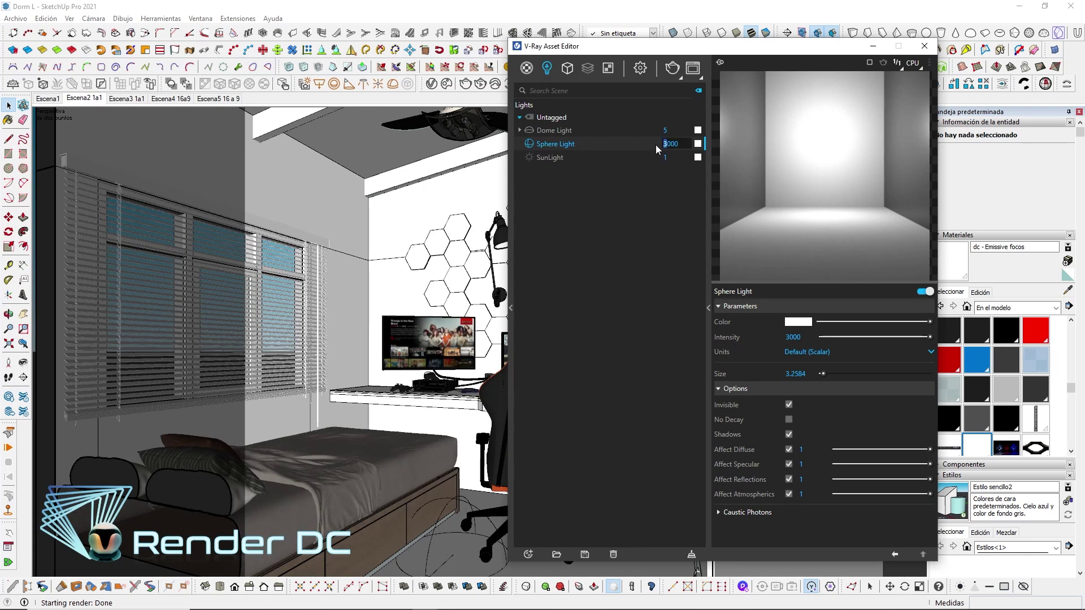
type("15")
key("Return")
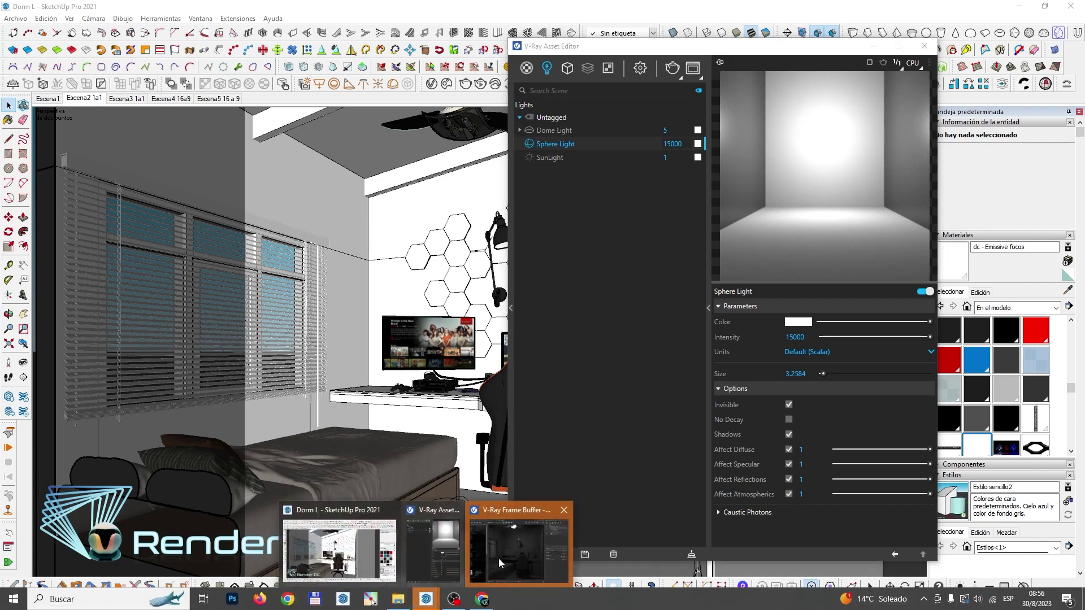
left_click(498, 559)
left_click(541, 107)
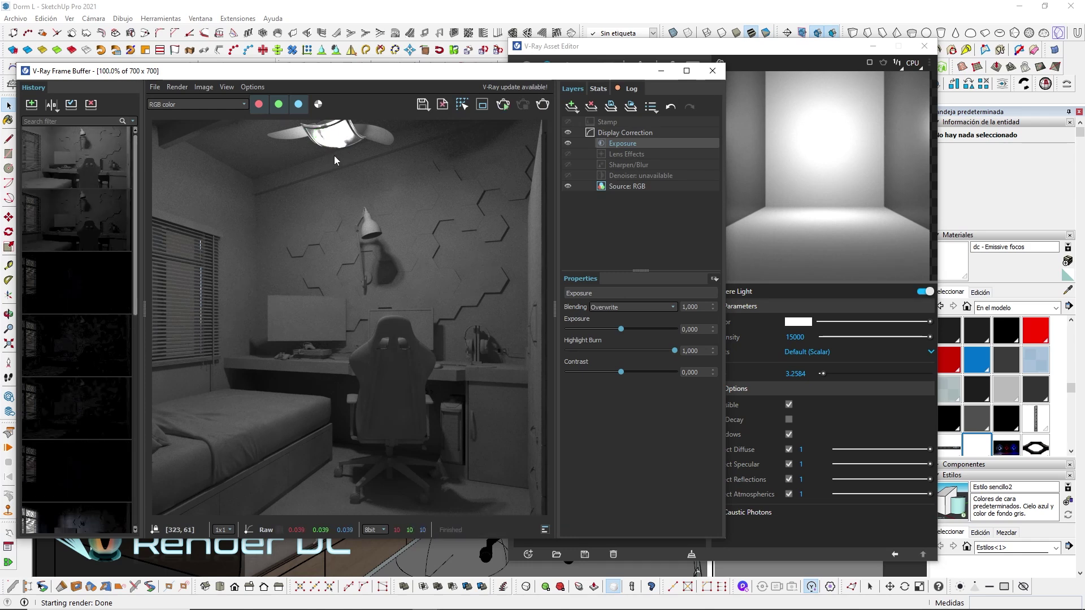
left_click_drag(793, 55, 837, 51)
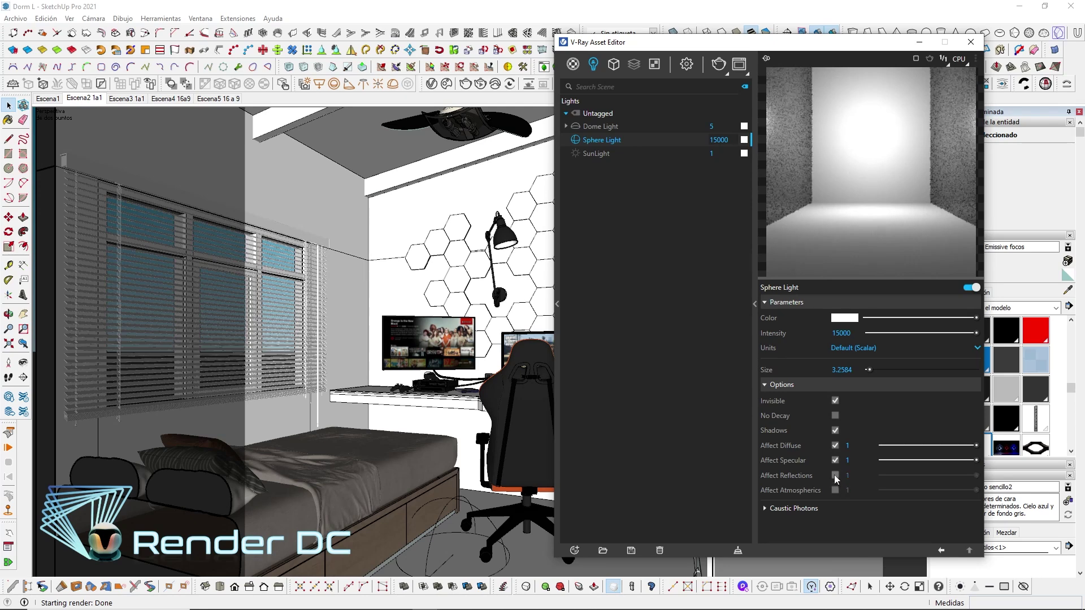
Turn off the Sphere Light's specular and shadows, keeping diffuse on, after an aborted test render
left_click(836, 459)
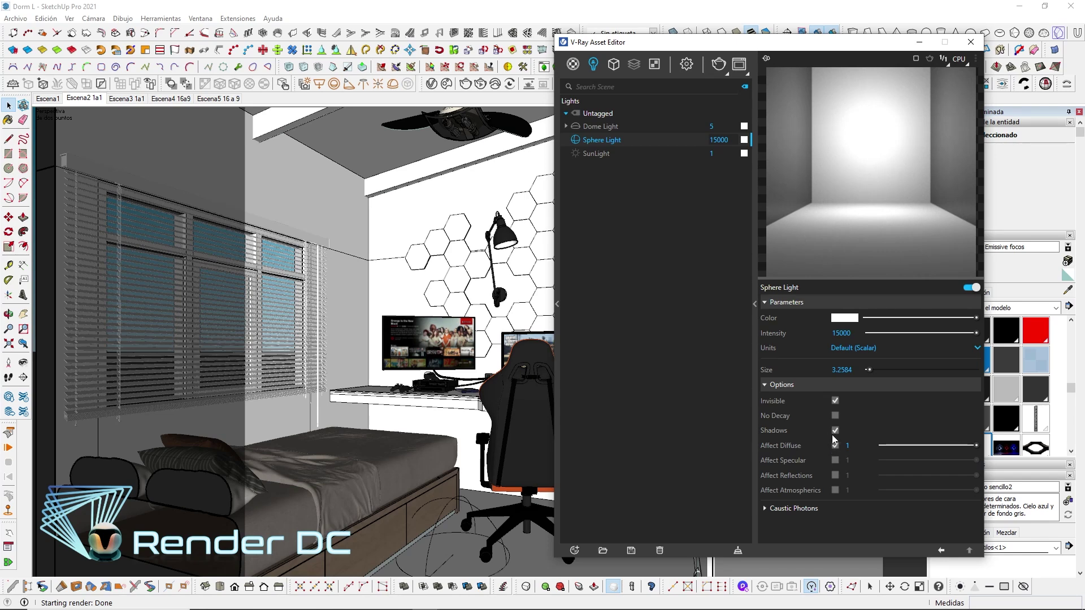
left_click(837, 447)
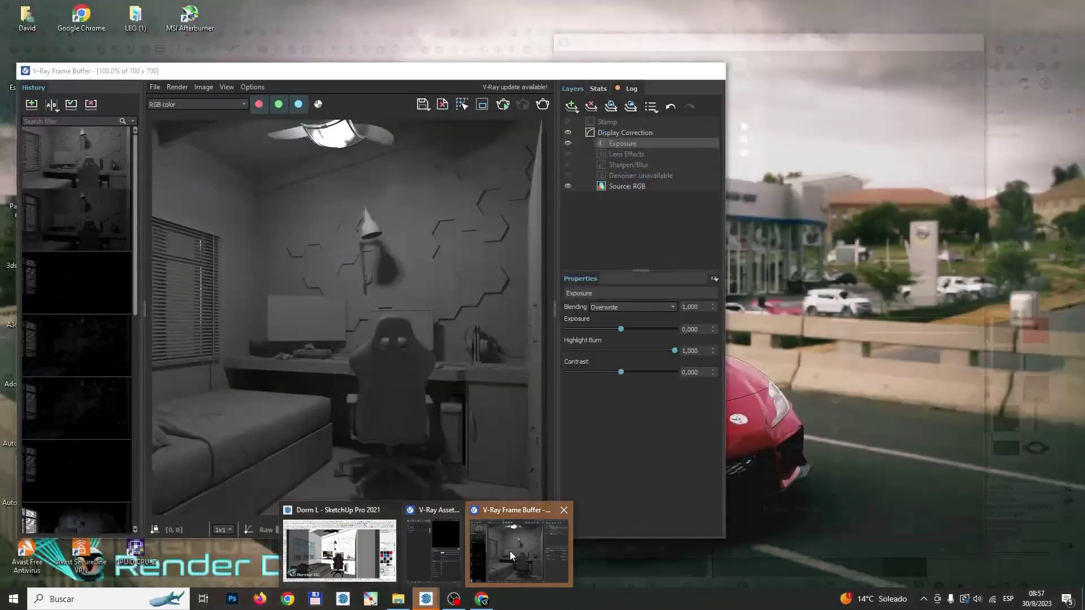
mouse_move(425, 599)
left_click(510, 551)
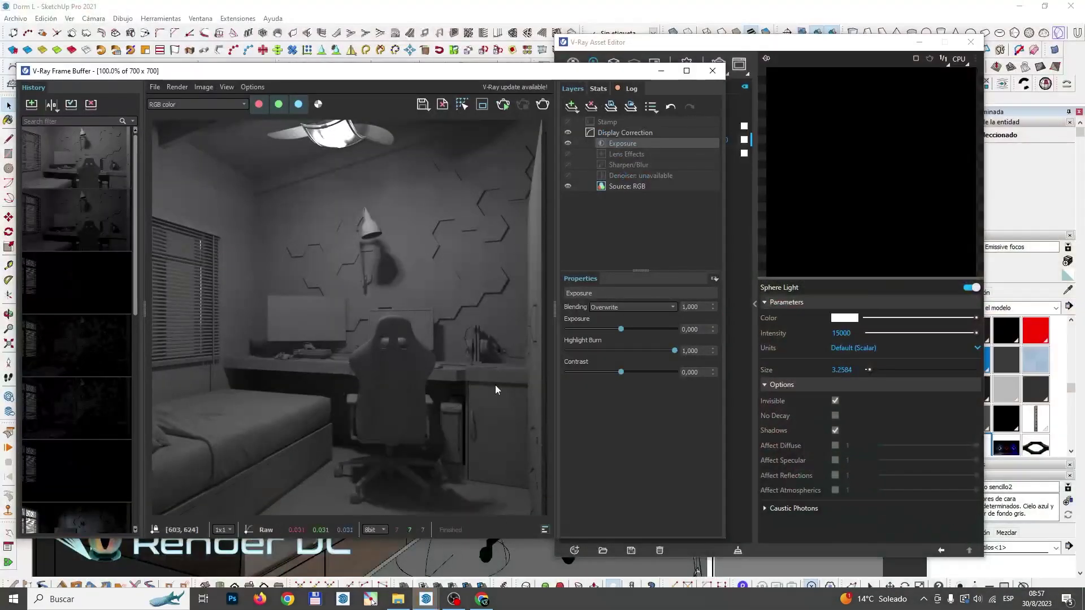
left_click(540, 107)
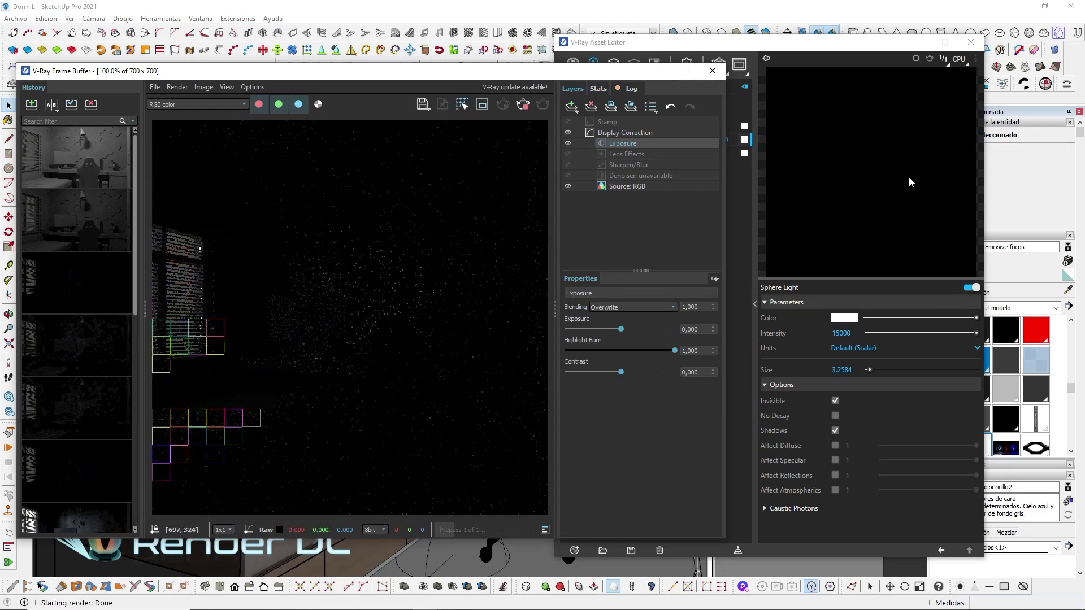
left_click(523, 105)
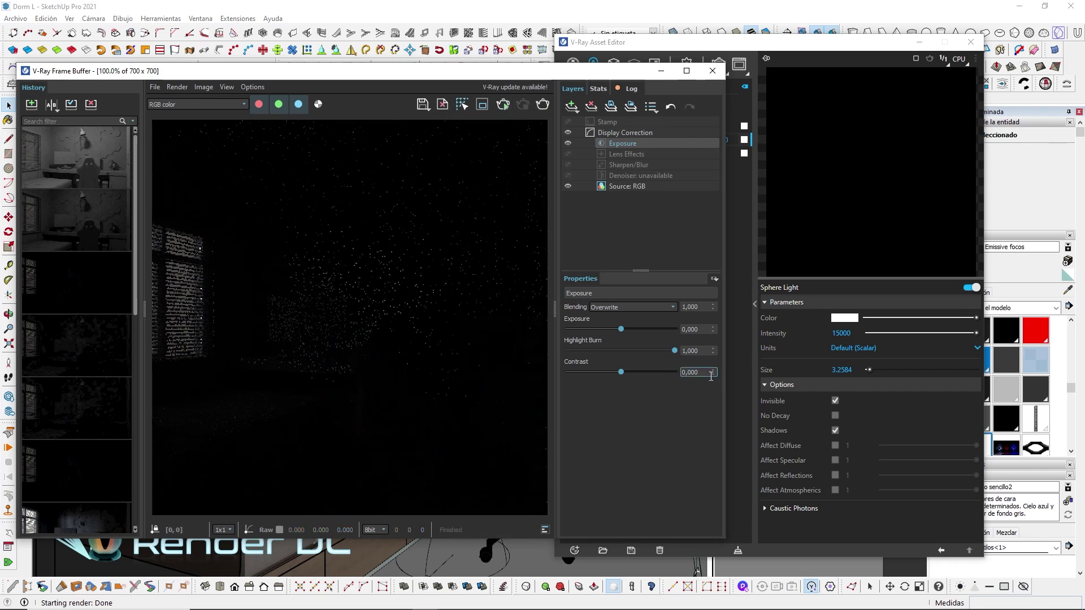
left_click(834, 448)
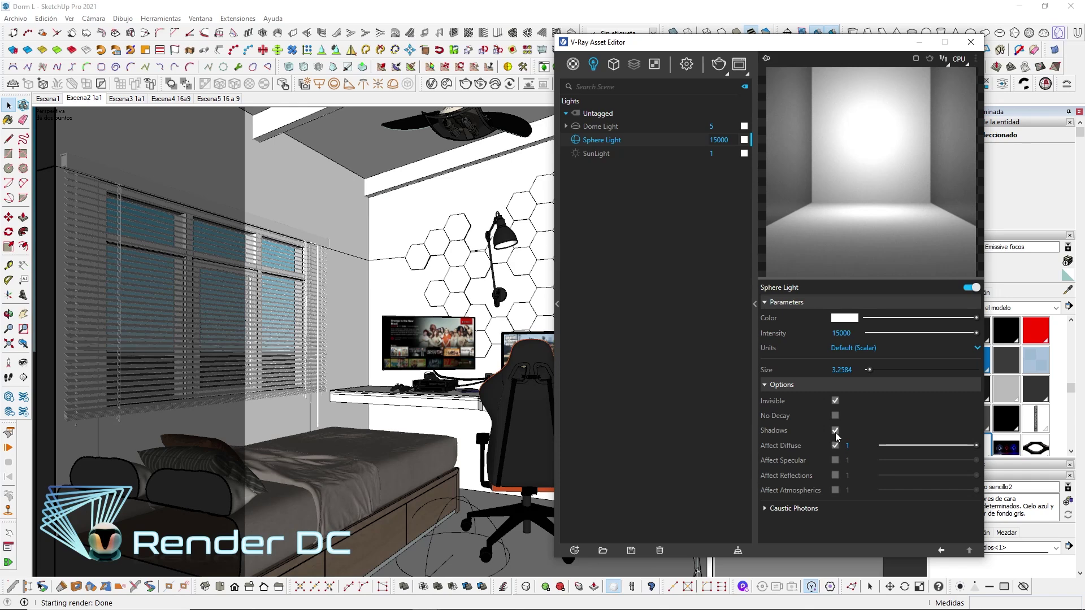
left_click(835, 431)
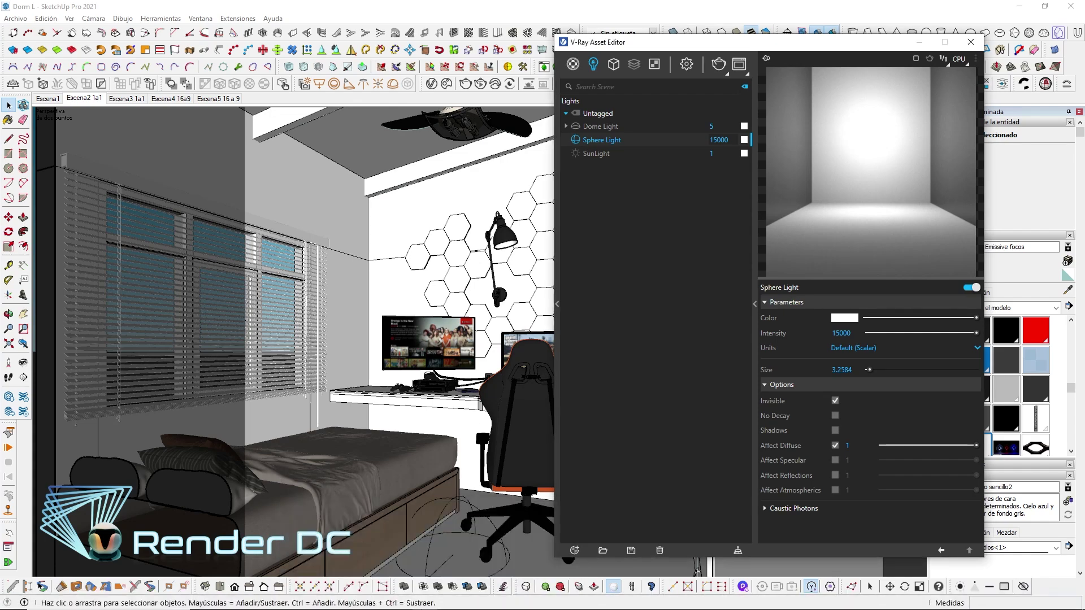
Render without light shadows, A/B compare it with the previous render, then re-enable Shadows
mouse_move(231, 608)
left_click(511, 559)
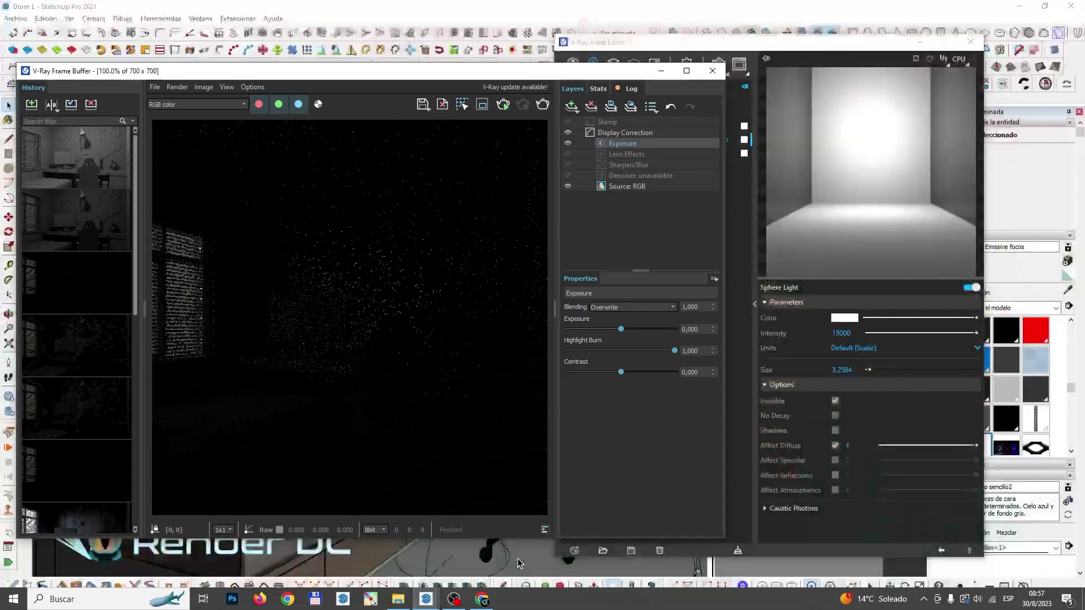
left_click(543, 112)
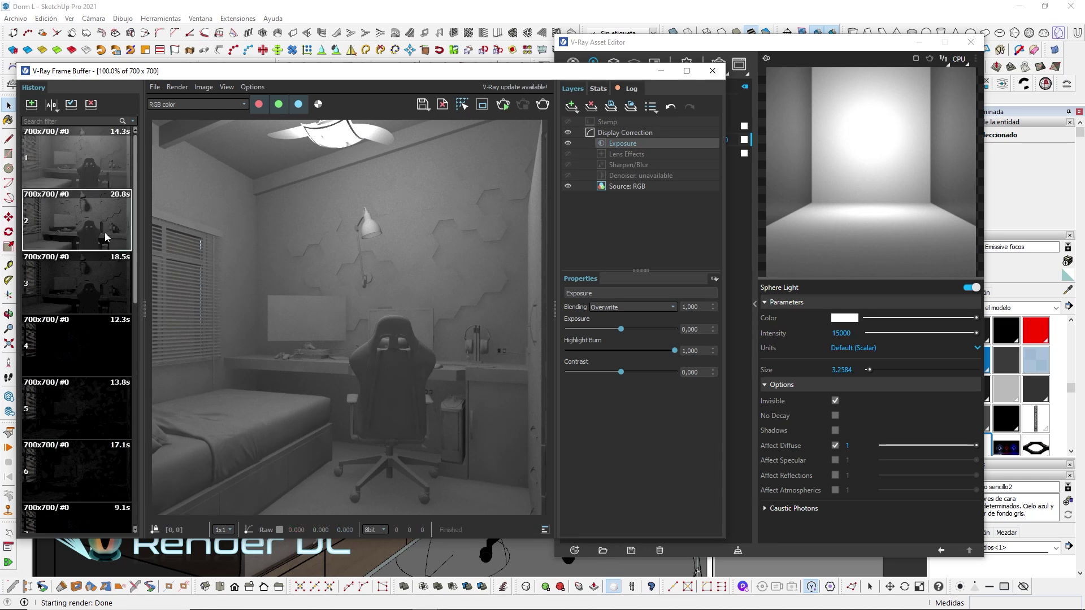
left_click(52, 104)
left_click(104, 158)
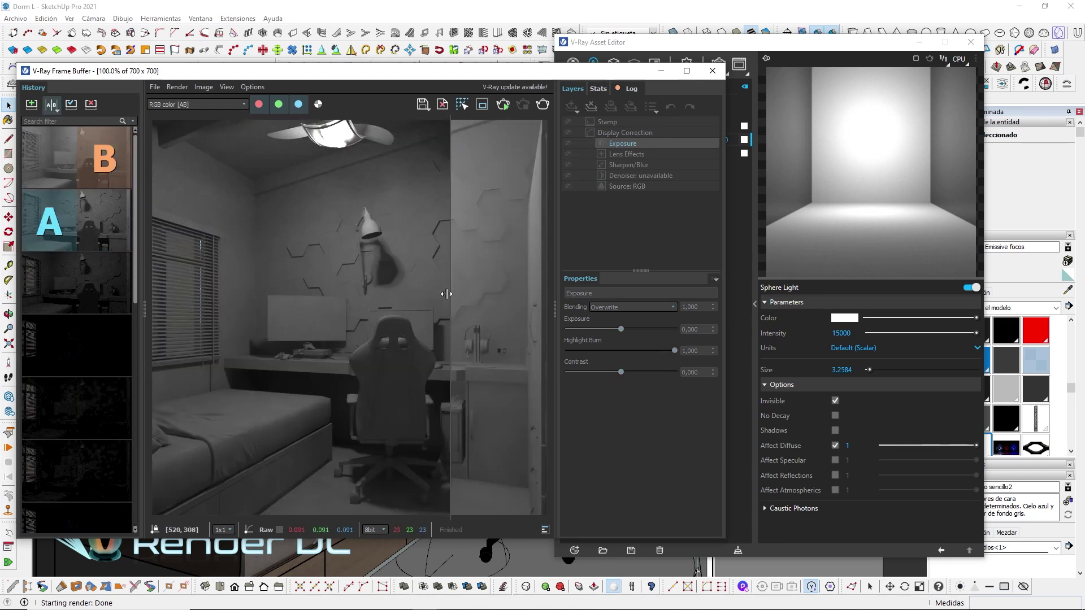
left_click_drag(447, 294, 164, 316)
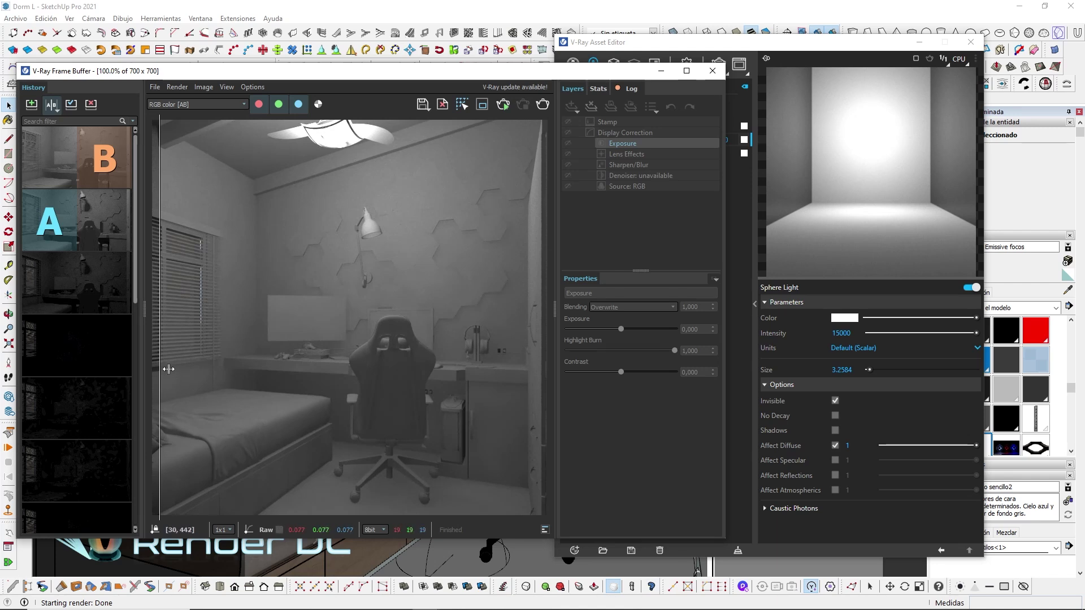
mouse_move(168, 369)
left_mouse_down()
mouse_move(527, 364)
mouse_move(160, 359)
mouse_move(399, 367)
mouse_move(242, 367)
left_mouse_up()
left_click(51, 104)
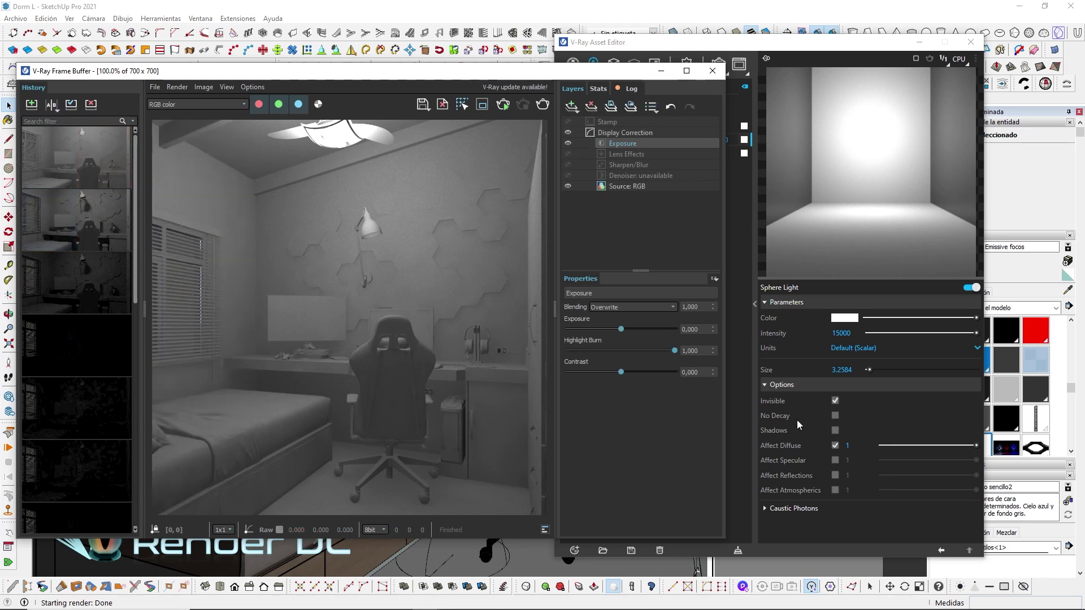
left_click(835, 430)
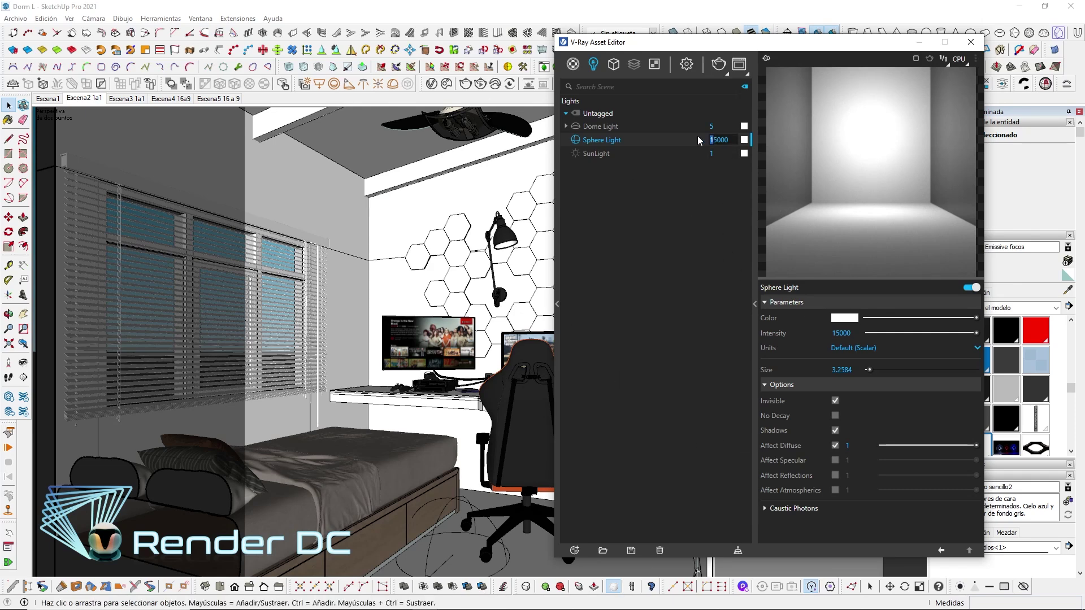
Set Sphere Light intensity to 25000, test-render, and raise exposure to about 1.9
type("2")
key("Return")
mouse_move(484, 602)
left_click(501, 550)
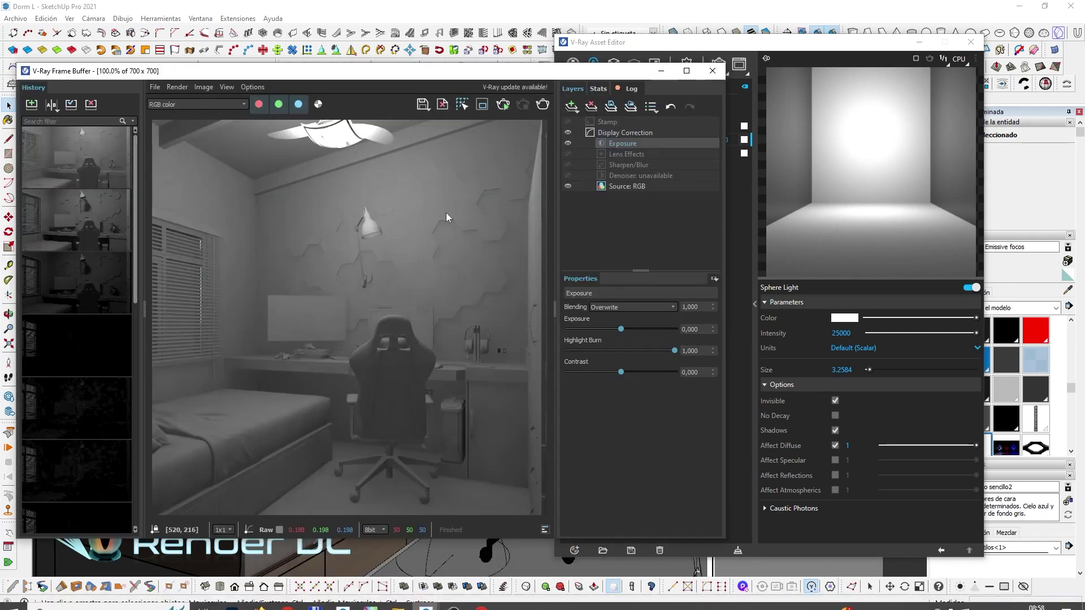
left_click(541, 105)
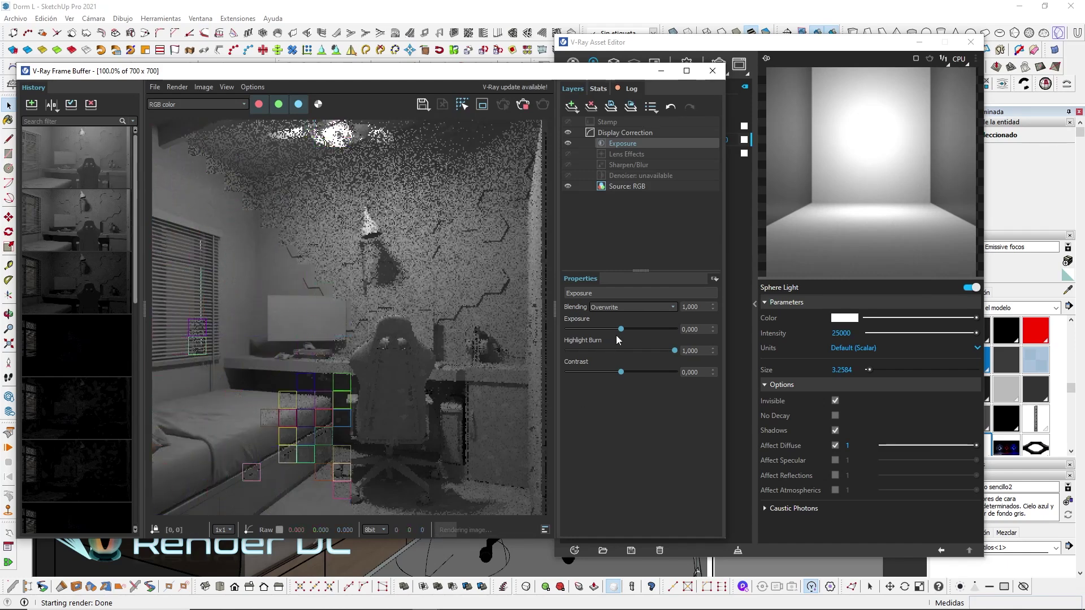
mouse_move(621, 329)
left_mouse_down()
mouse_move(642, 331)
mouse_move(626, 328)
left_mouse_up()
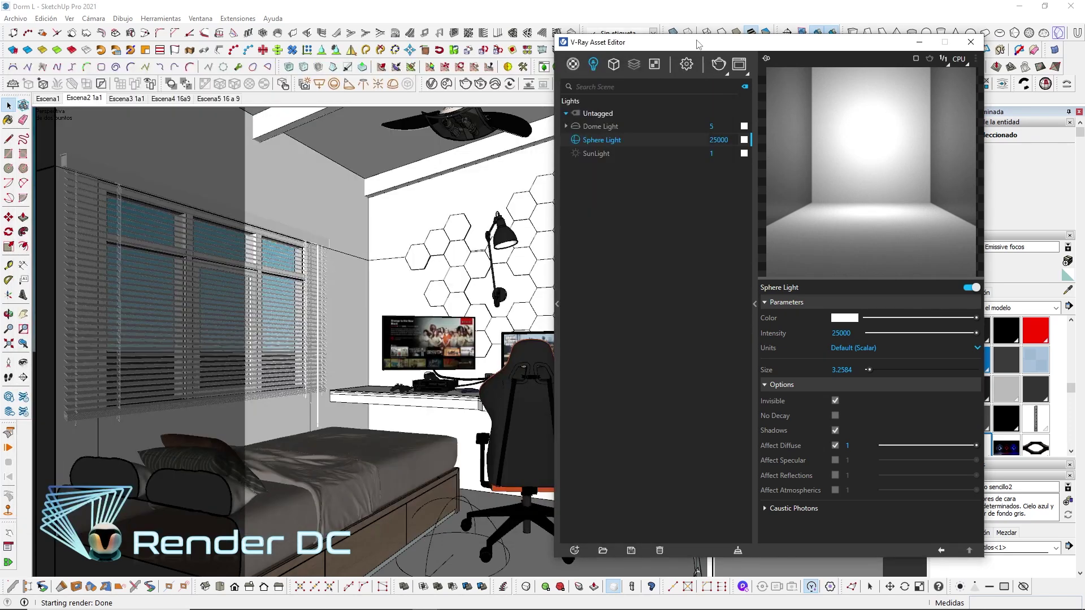
Set the V-Ray camera Exposure Value to 12 in Render Settings
left_click_drag(696, 44, 720, 43)
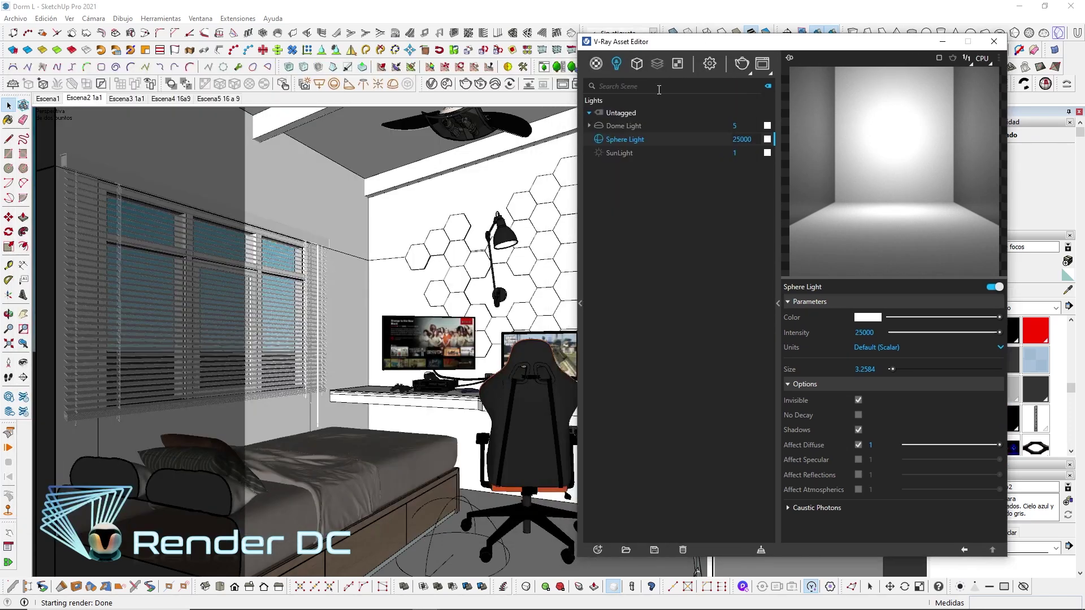
left_click(710, 64)
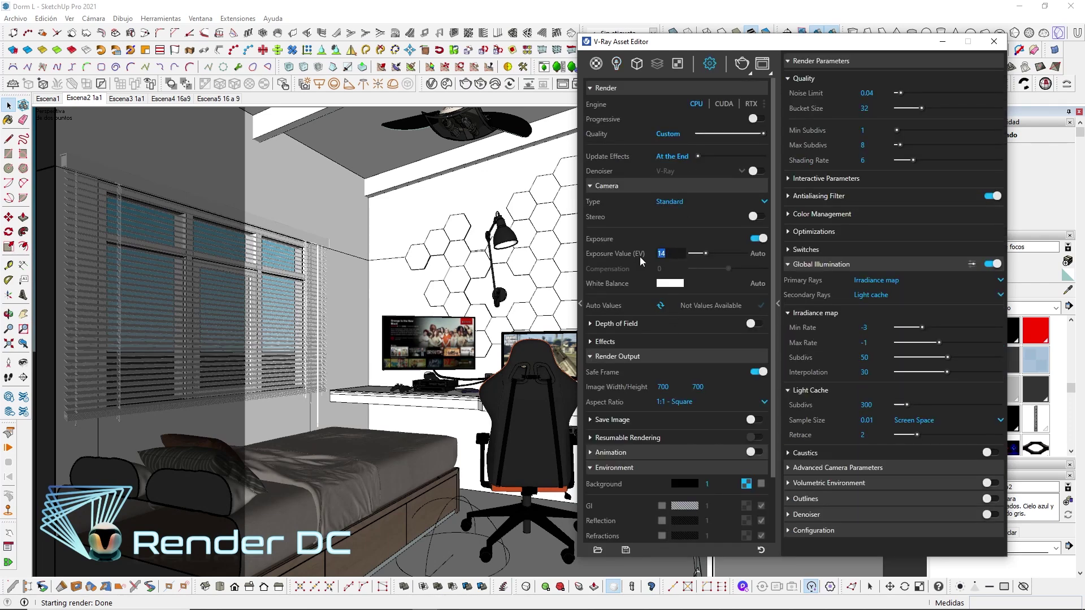
type("12")
key("Return")
Select the Dome Light and change its intensity from 5 to 1
left_click(616, 64)
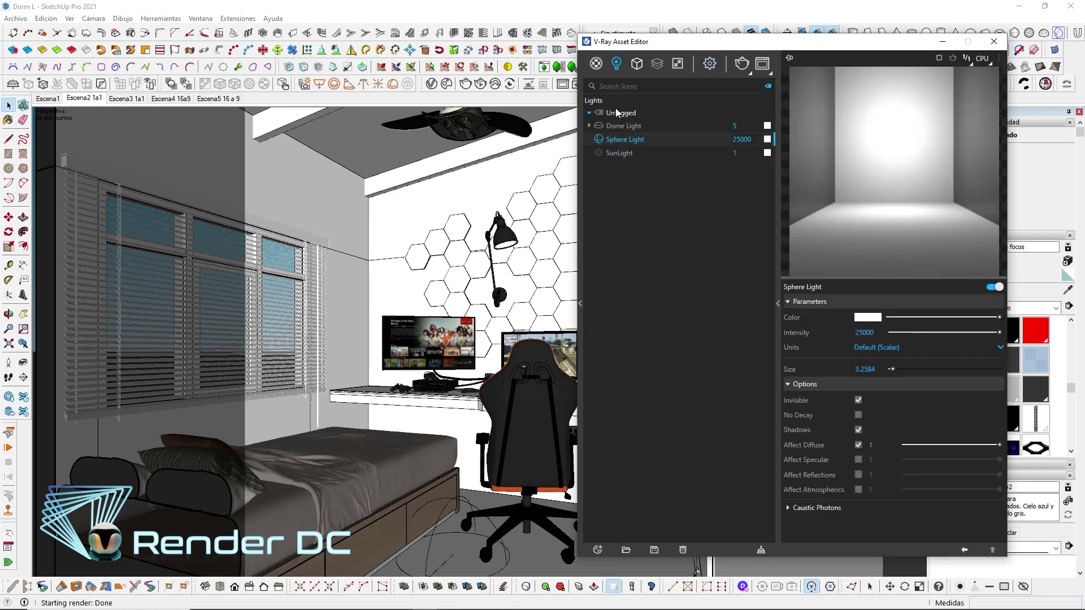
left_click(618, 127)
left_click(735, 126)
type("1")
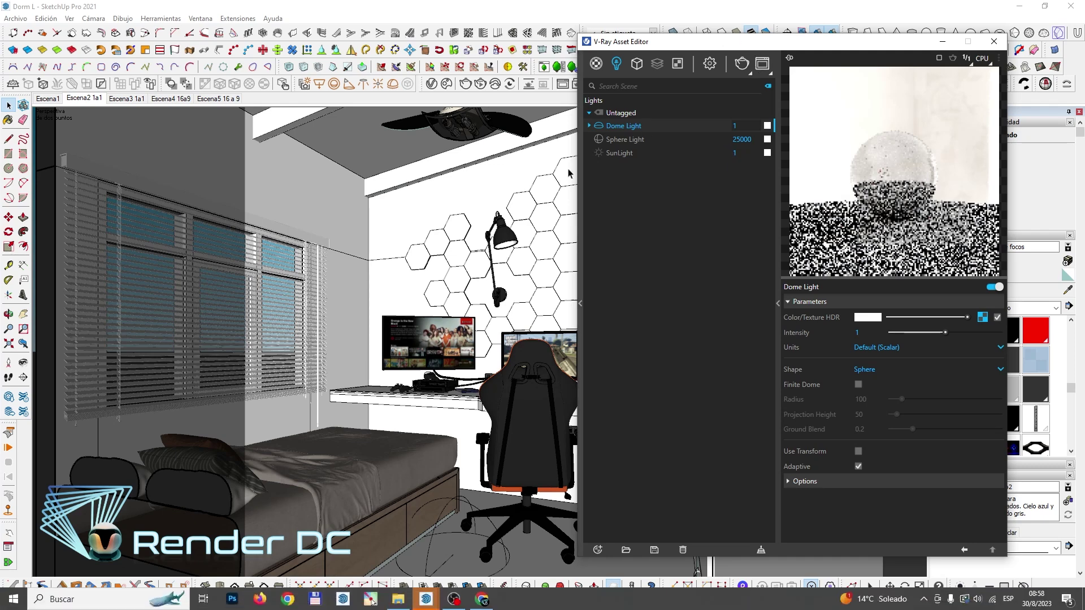
Render a new test image at EV 12 and zoom in on the blinds to inspect it
left_click(484, 563)
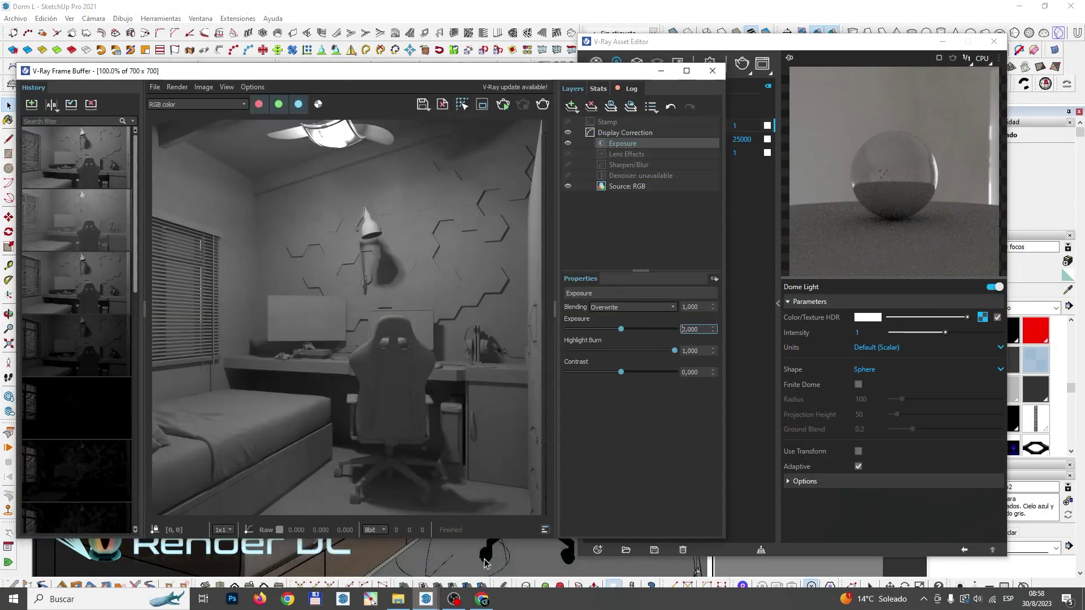
left_click(543, 104)
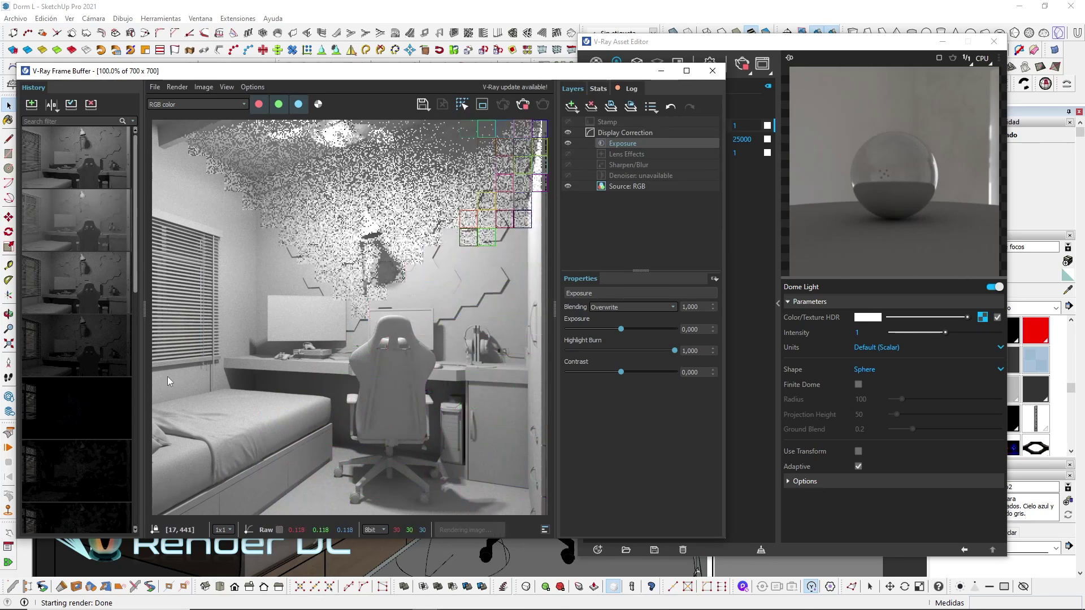
scroll(198, 300, "up", 1)
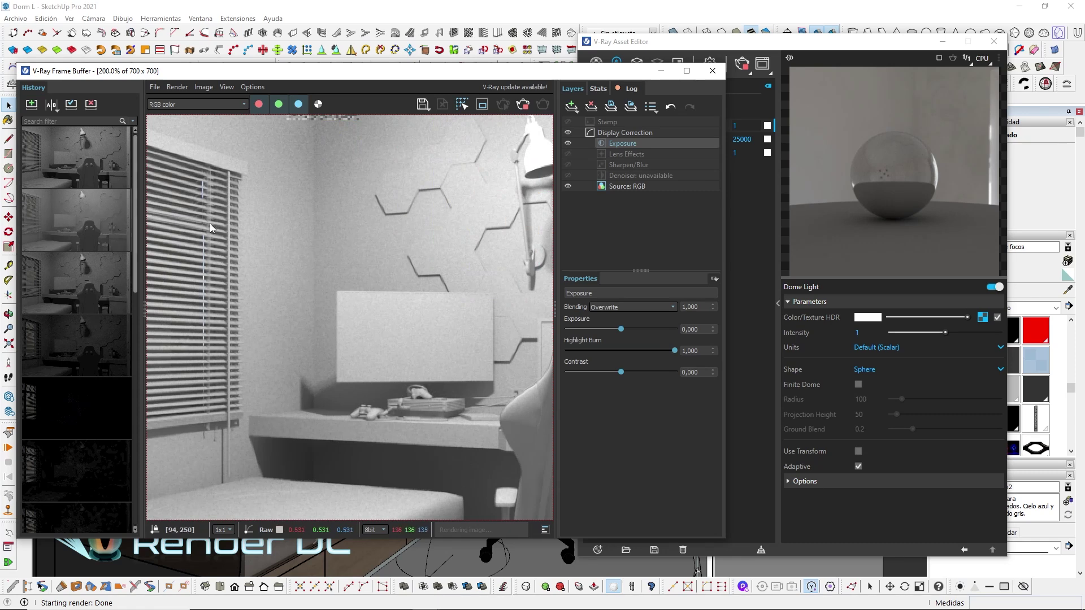
scroll(210, 227, "up", 2)
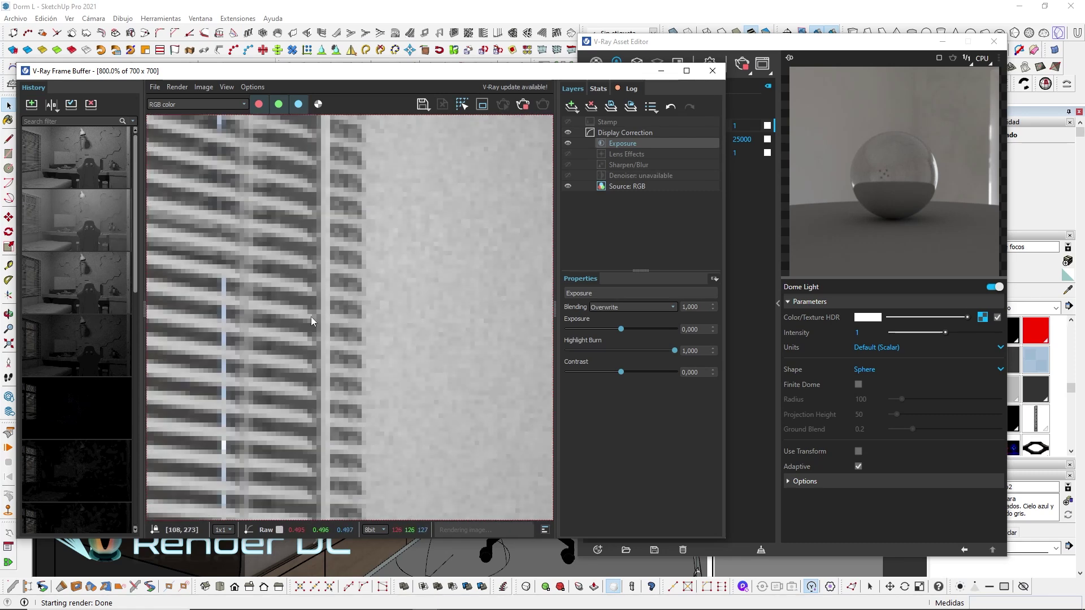
scroll(224, 295, "down", 1)
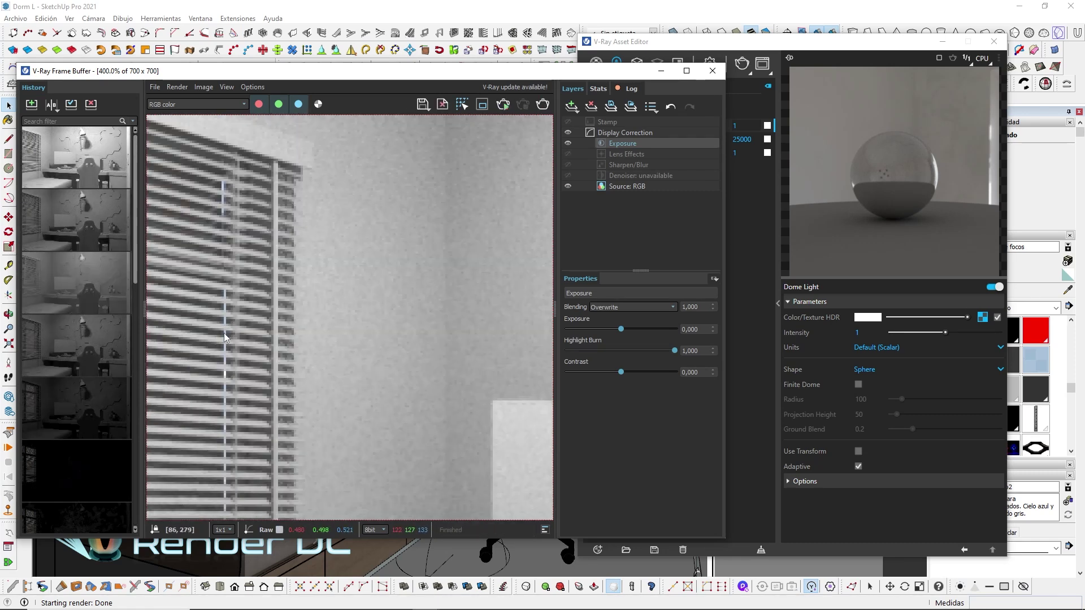
scroll(229, 372, "up", 1)
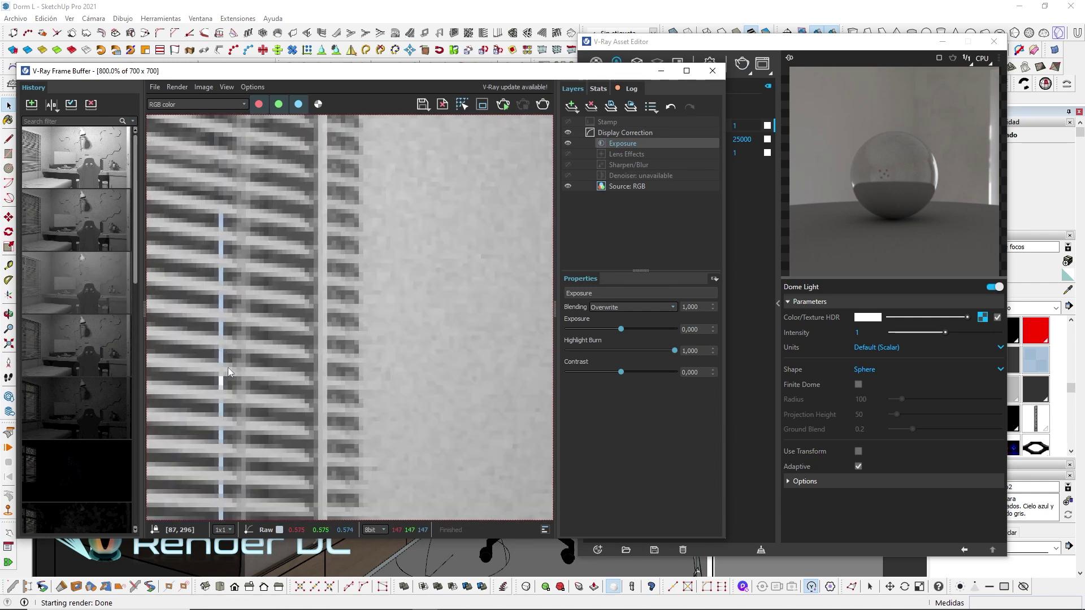
scroll(286, 359, "down", 1)
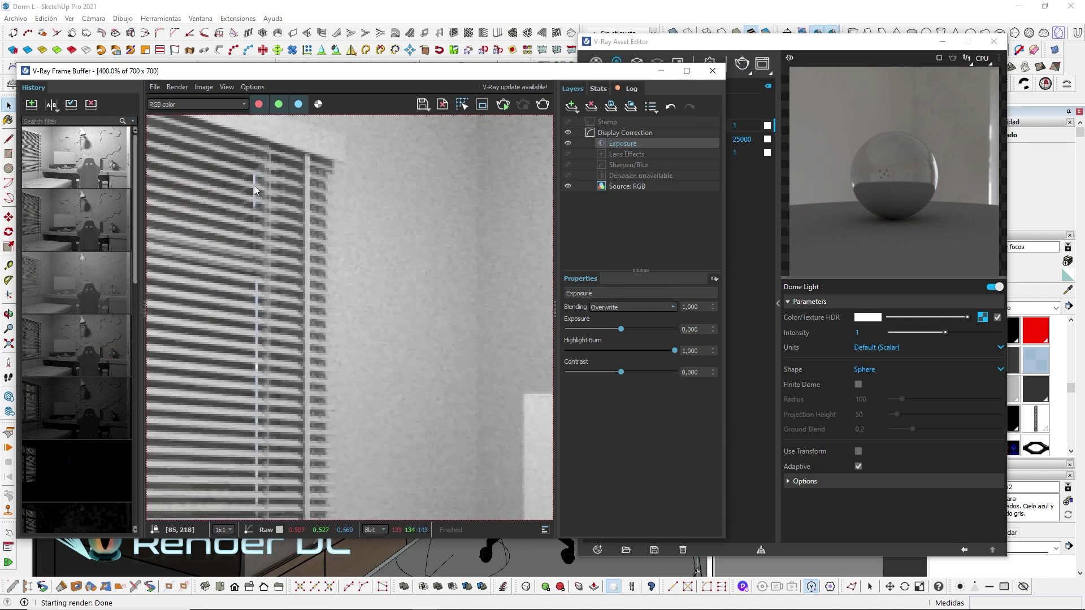
scroll(247, 403, "up", 1)
scroll(287, 302, "down", 1)
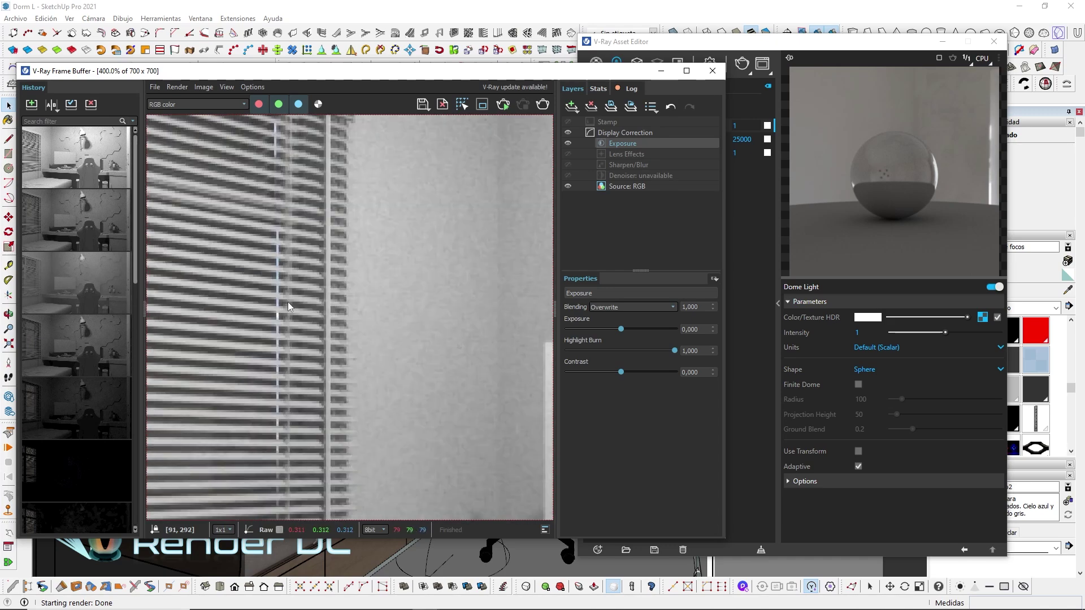
scroll(286, 316, "down", 1)
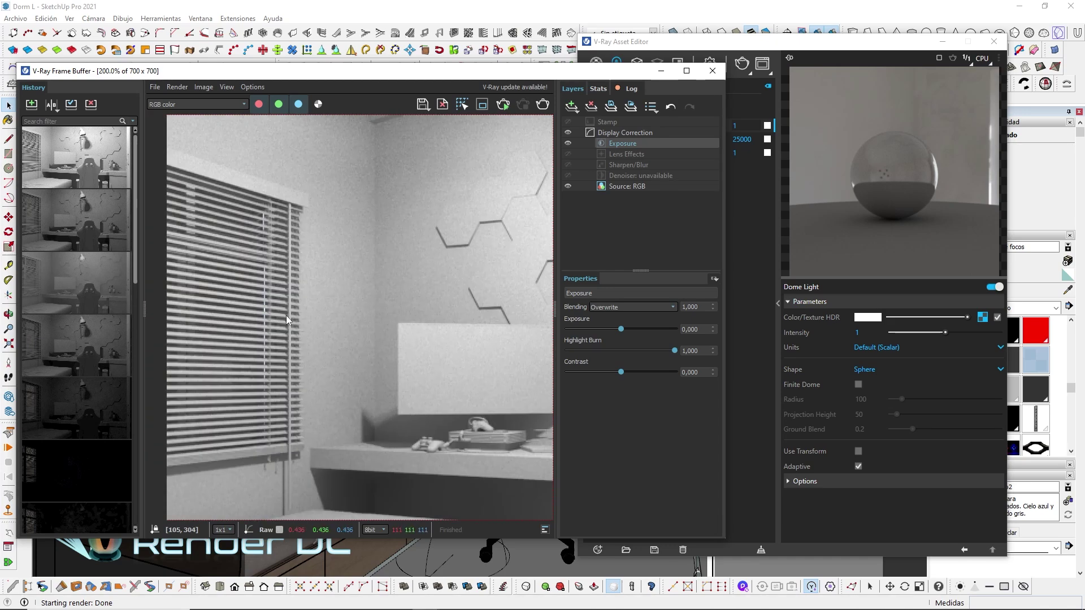
Minimize the Frame Buffer and Asset Editor, then orbit the bedroom model
left_click(661, 70)
left_click(942, 42)
mouse_move(425, 316)
middle_mouse_down()
mouse_move(547, 323)
mouse_move(478, 482)
mouse_move(48, 370)
middle_mouse_up()
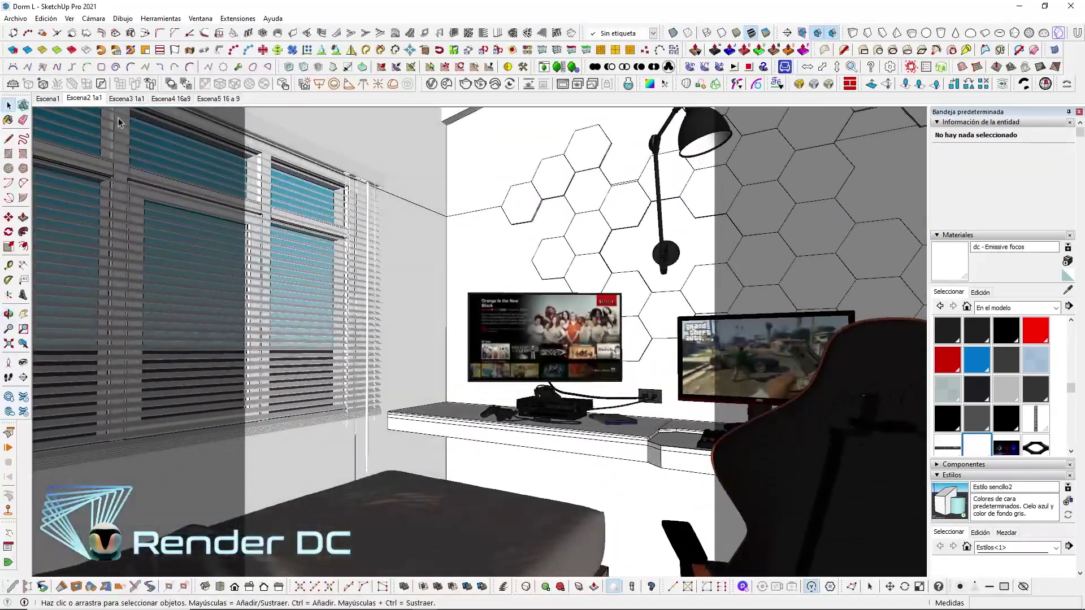
Switch to the Escena2 1a1 scene and inspect the last render in the Frame Buffer
left_click(84, 99)
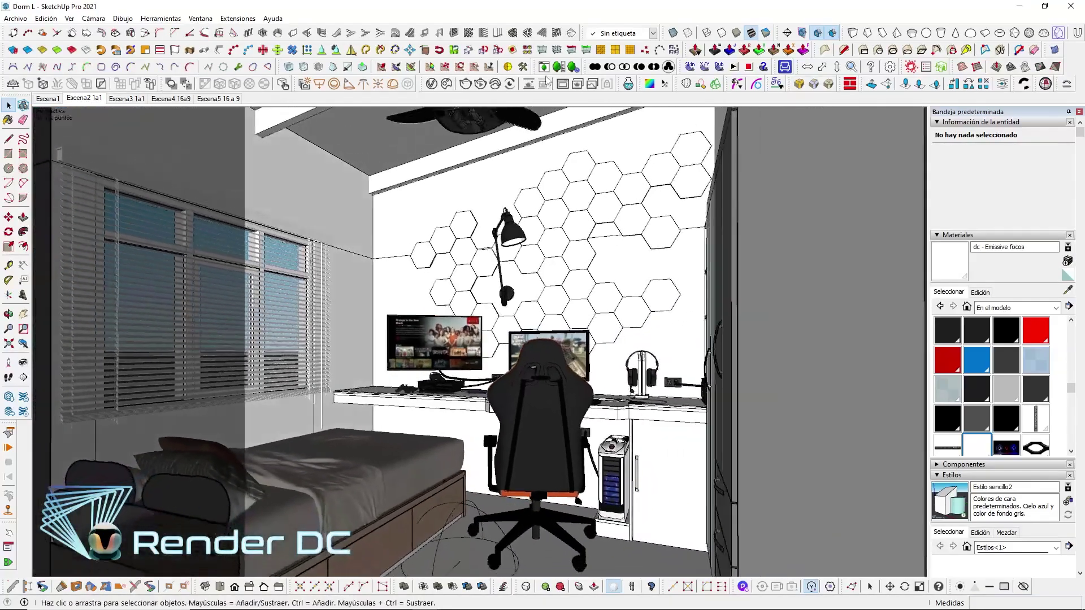
left_click(546, 83)
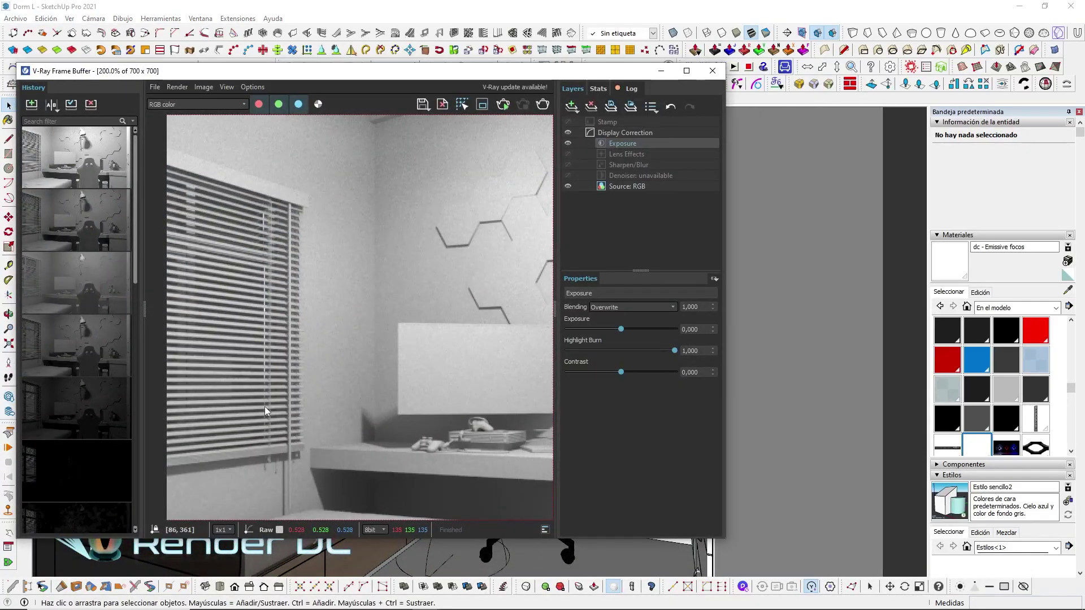
scroll(356, 300, "down", 1)
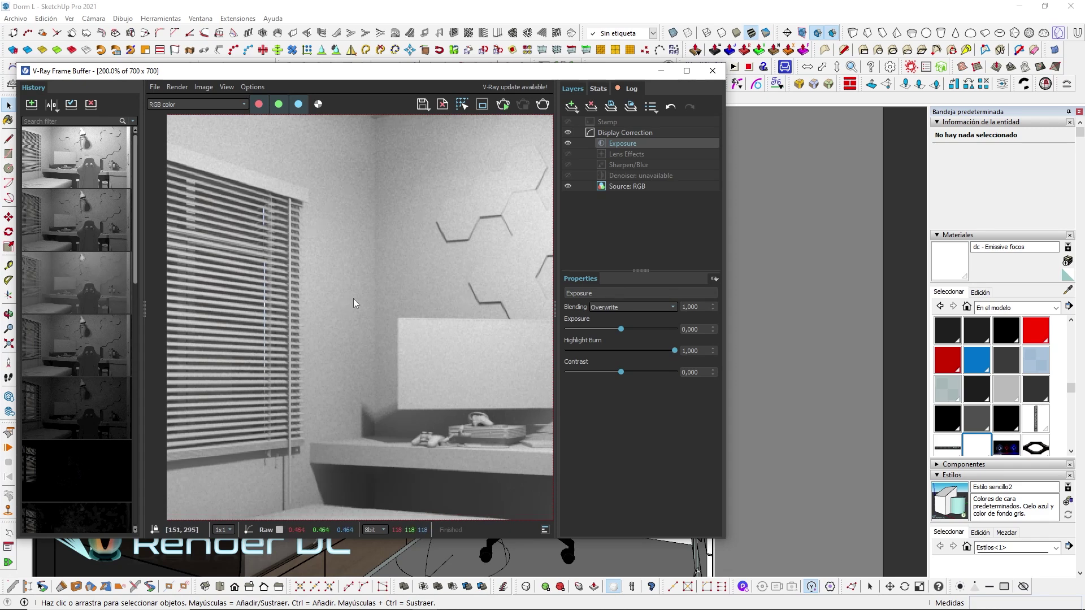
scroll(415, 276, "down", 2)
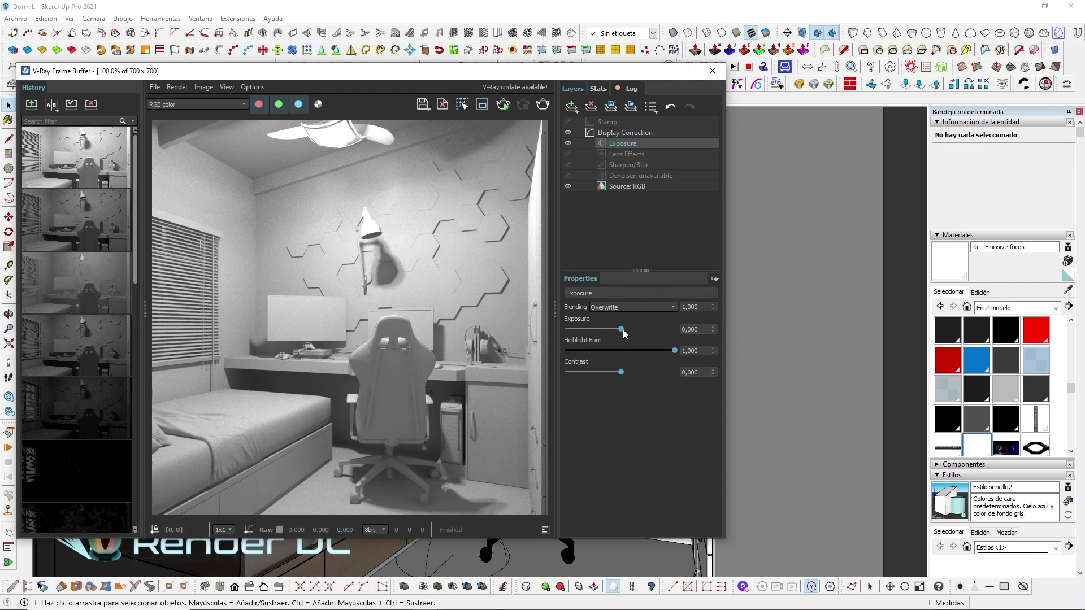
left_click_drag(621, 329, 629, 329)
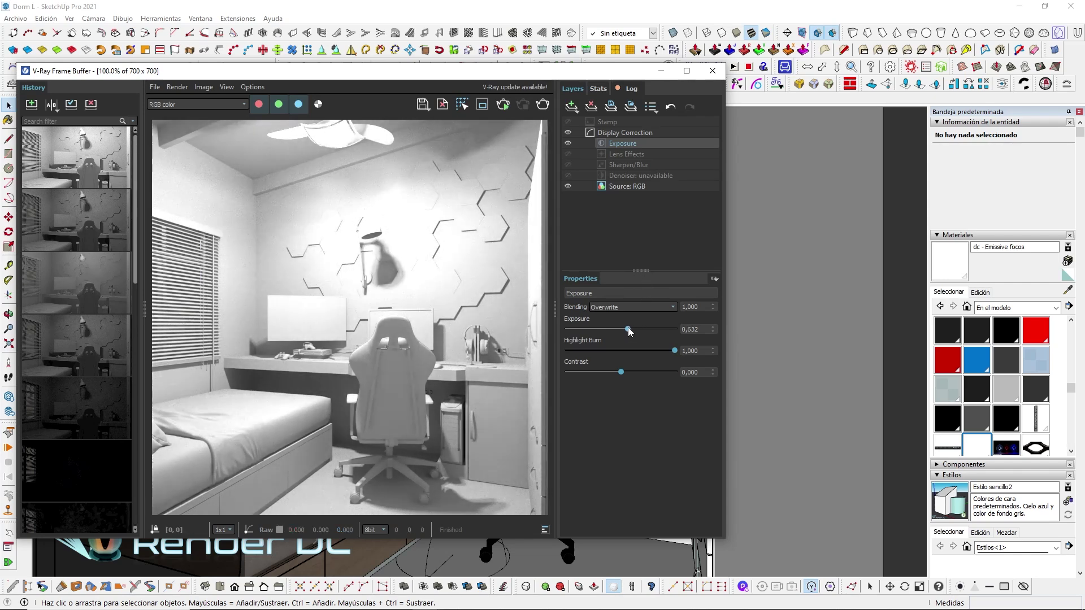
Enable Color clamping, set Highlight Burn to 0, and test exposure correction before resetting it to 0
left_click(226, 86)
mouse_move(255, 137)
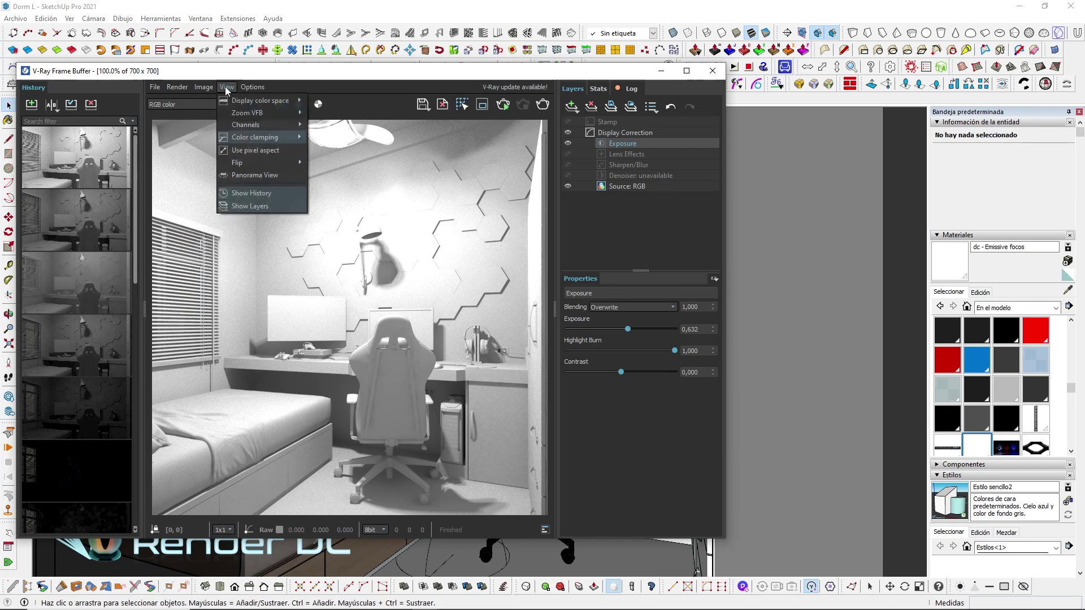
left_click(326, 147)
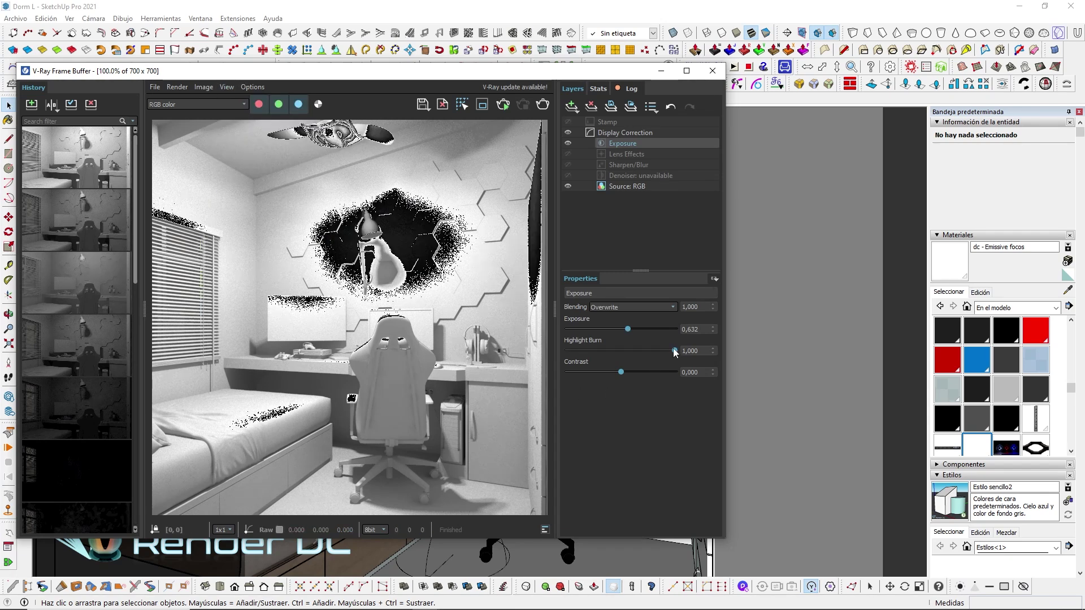
left_click_drag(675, 351, 566, 351)
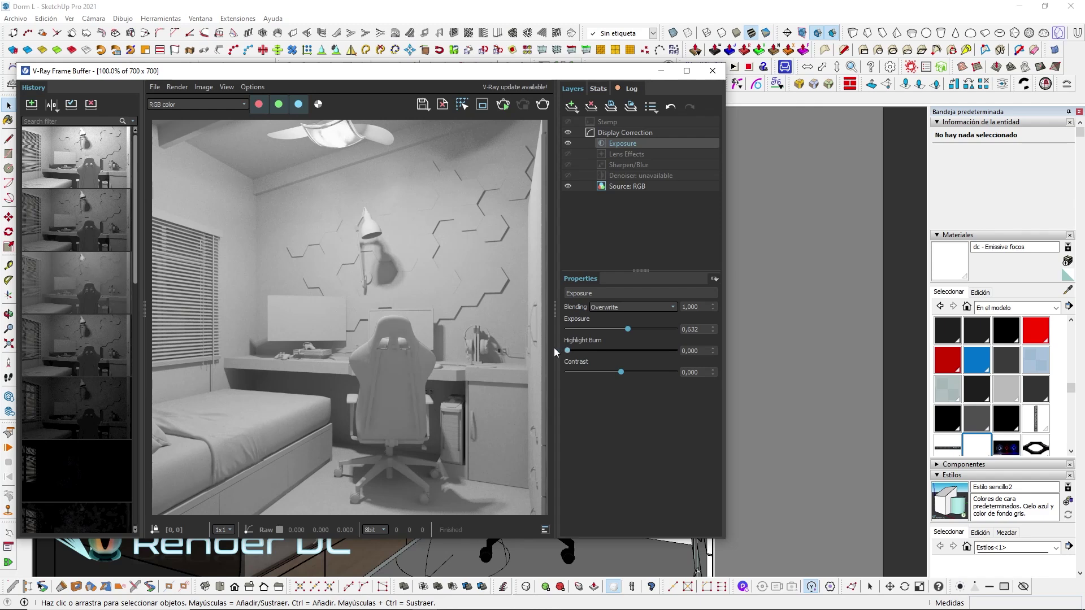
mouse_move(631, 329)
left_mouse_down()
mouse_move(647, 329)
mouse_move(629, 331)
left_mouse_up()
right_click(715, 330)
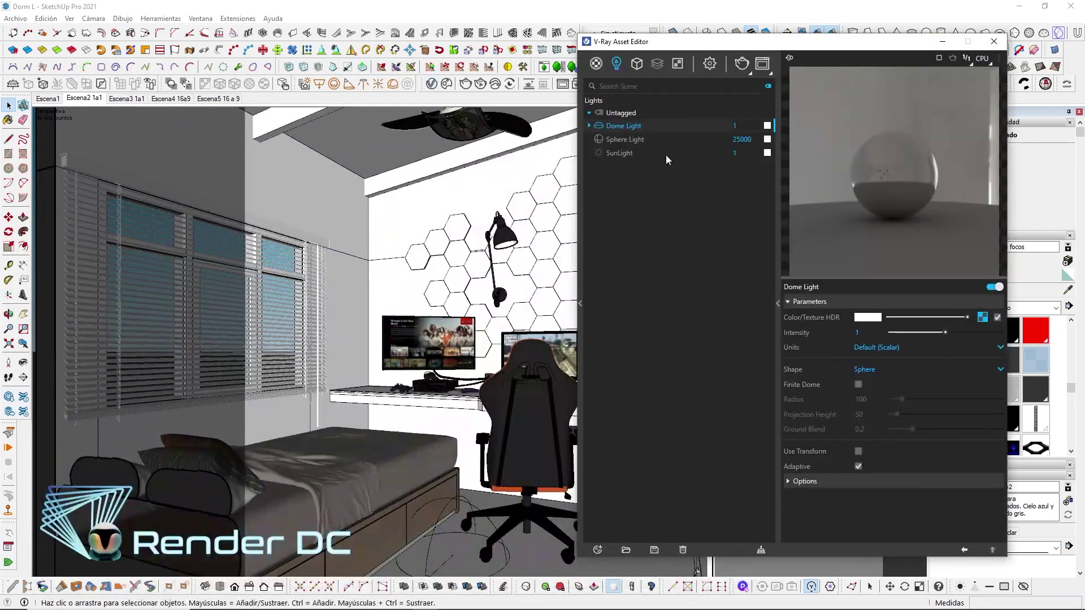
Lower the camera Exposure Value from 12 to 10 in Render Settings
left_click(710, 64)
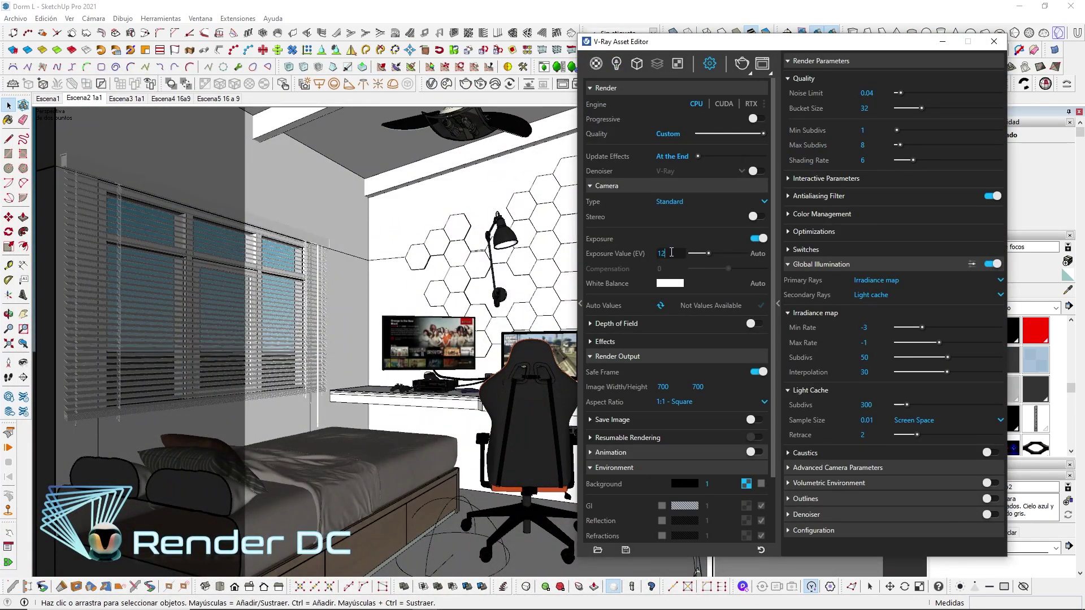
key("BackSpace")
type("0")
key("Return")
Bring the Frame Buffer forward and move it higher for a fresh bedroom test render
left_click(761, 68)
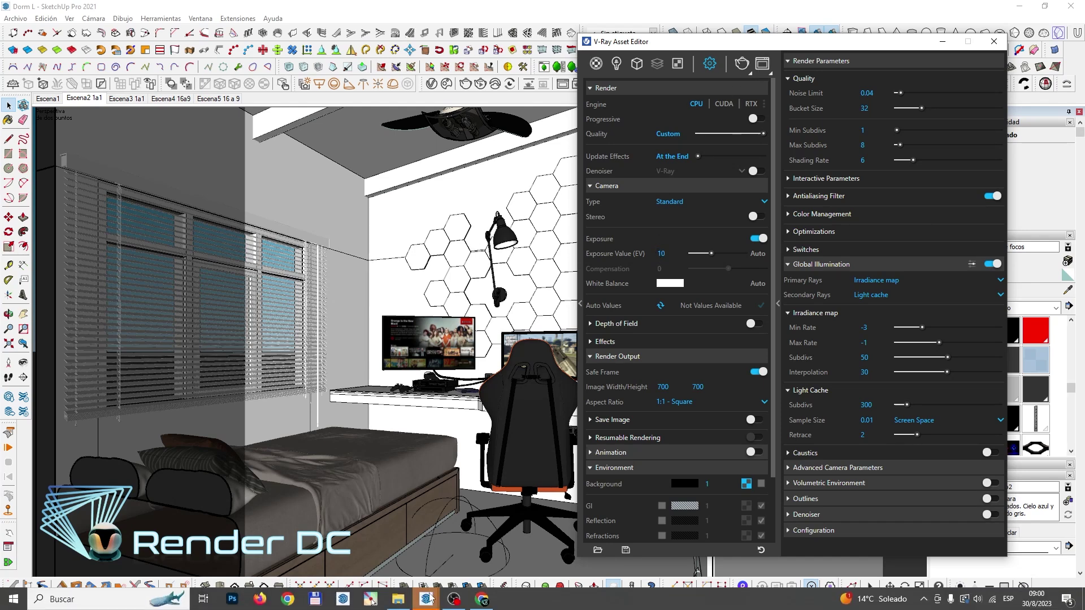
left_click(531, 560)
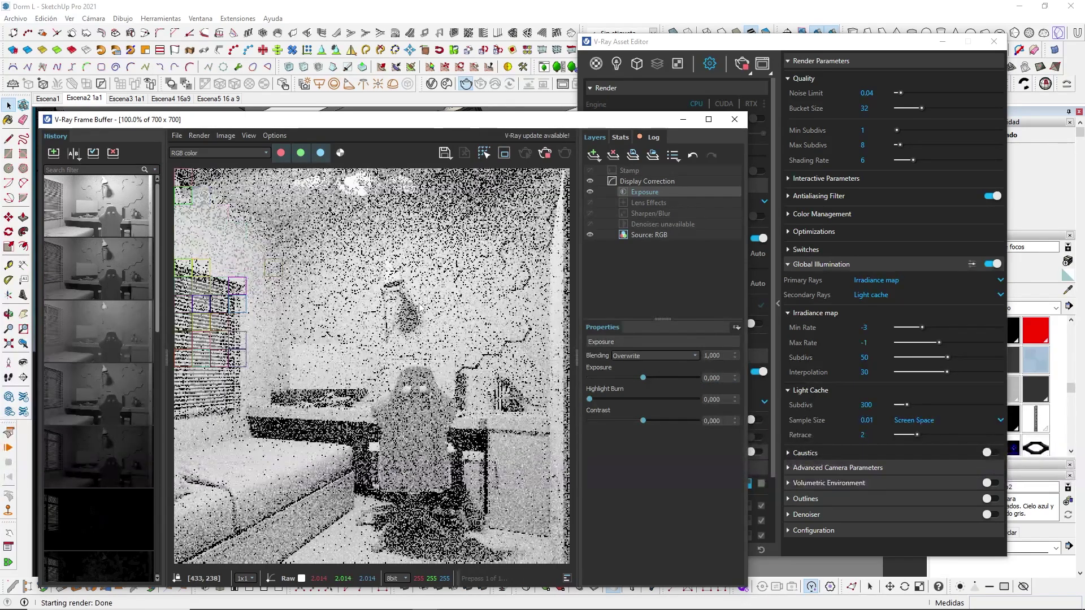
left_click_drag(362, 120, 353, 51)
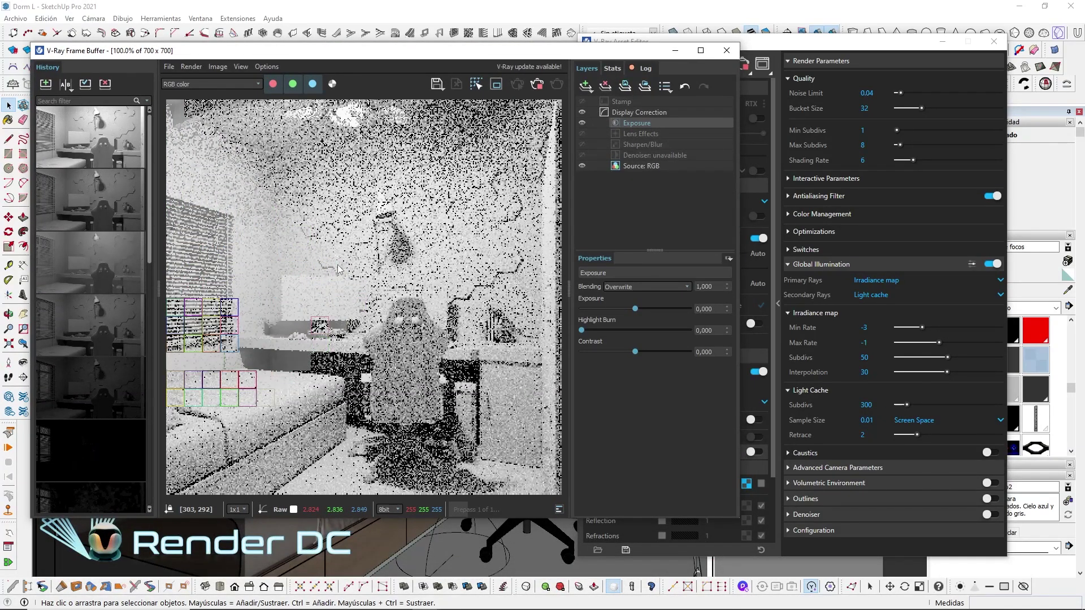
left_click(768, 64)
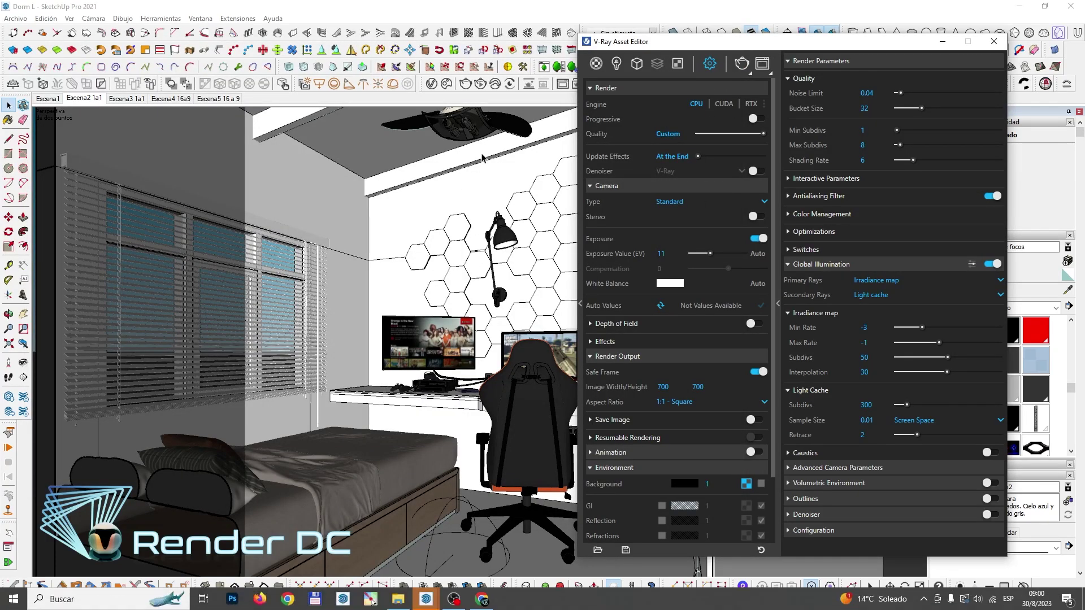
mouse_move(426, 599)
left_click(492, 560)
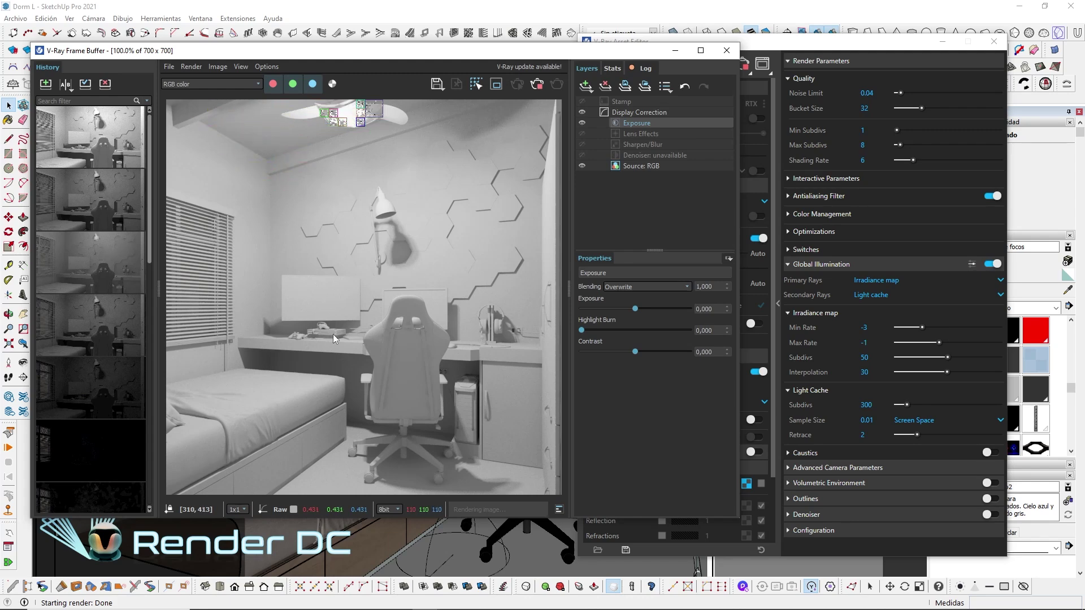
Give the Sphere Light a 5500 K colour temperature and launch a new render in the Frame Buffer
left_click(772, 51)
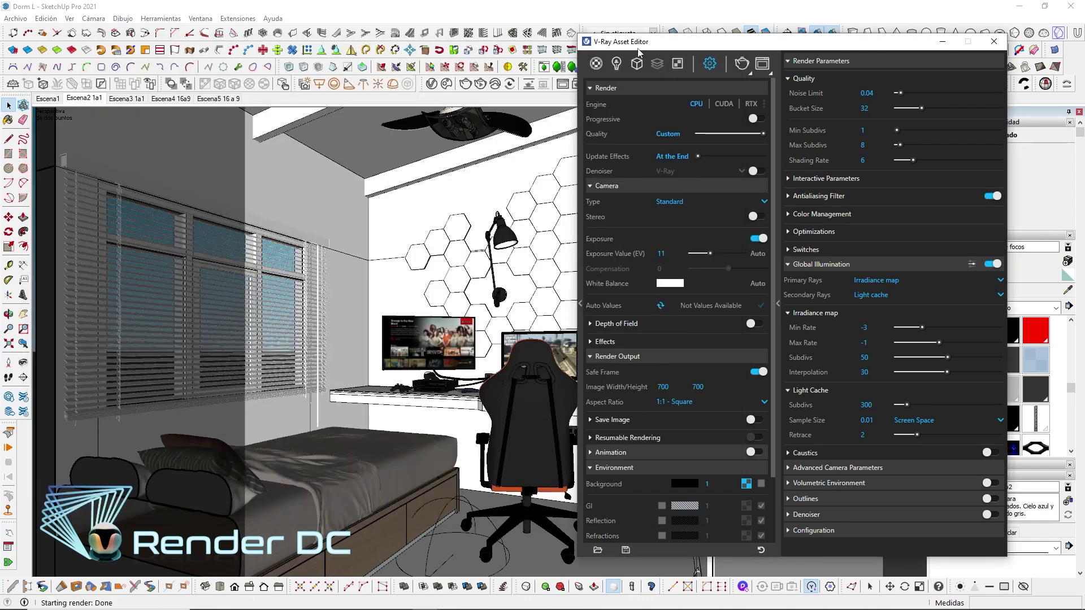
left_click(617, 63)
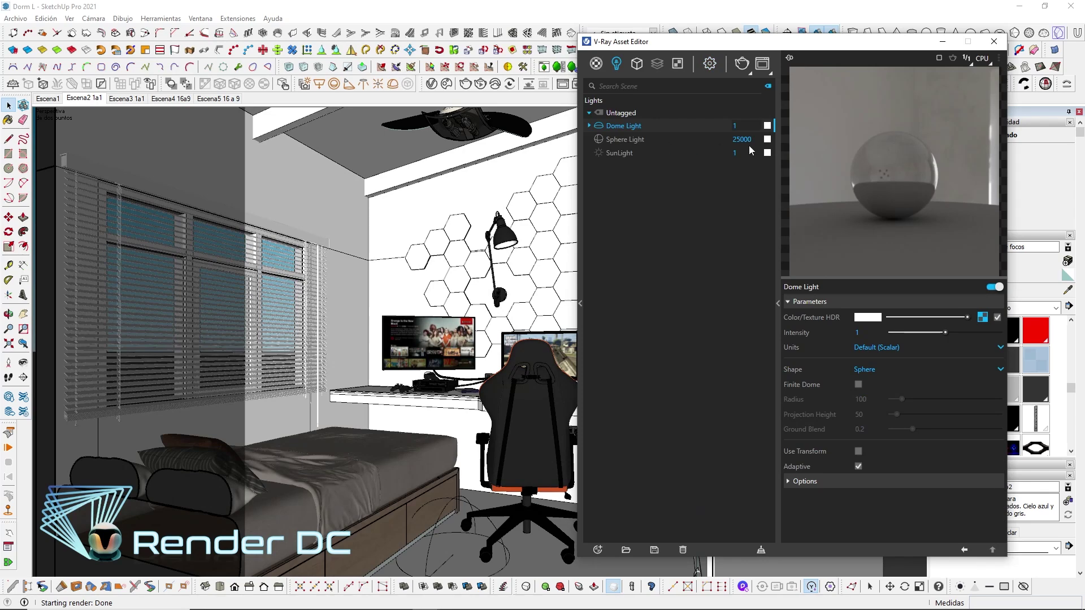
left_click(622, 140)
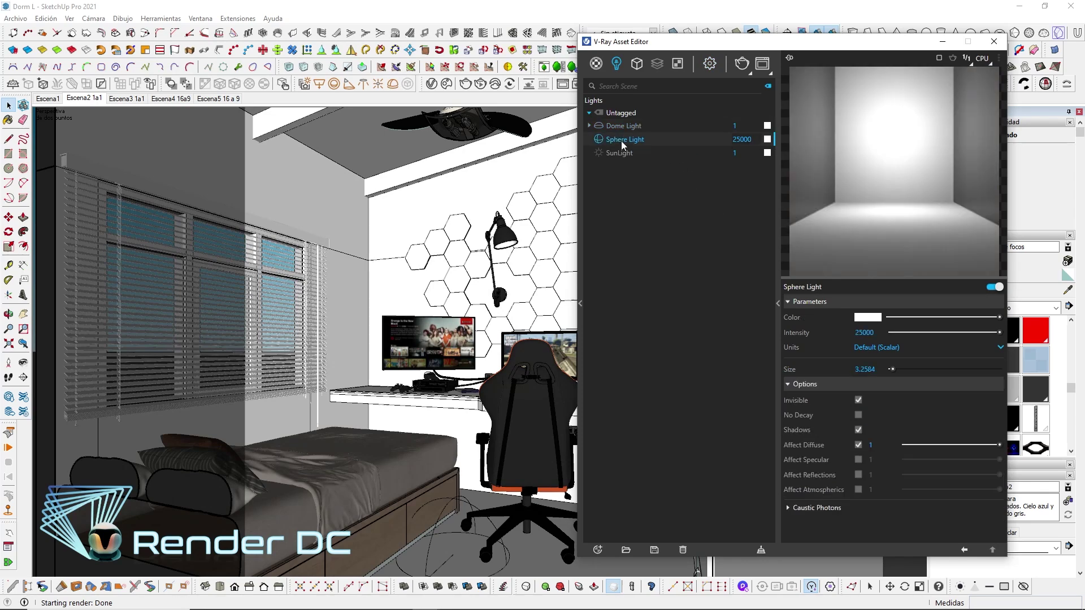
left_click(868, 318)
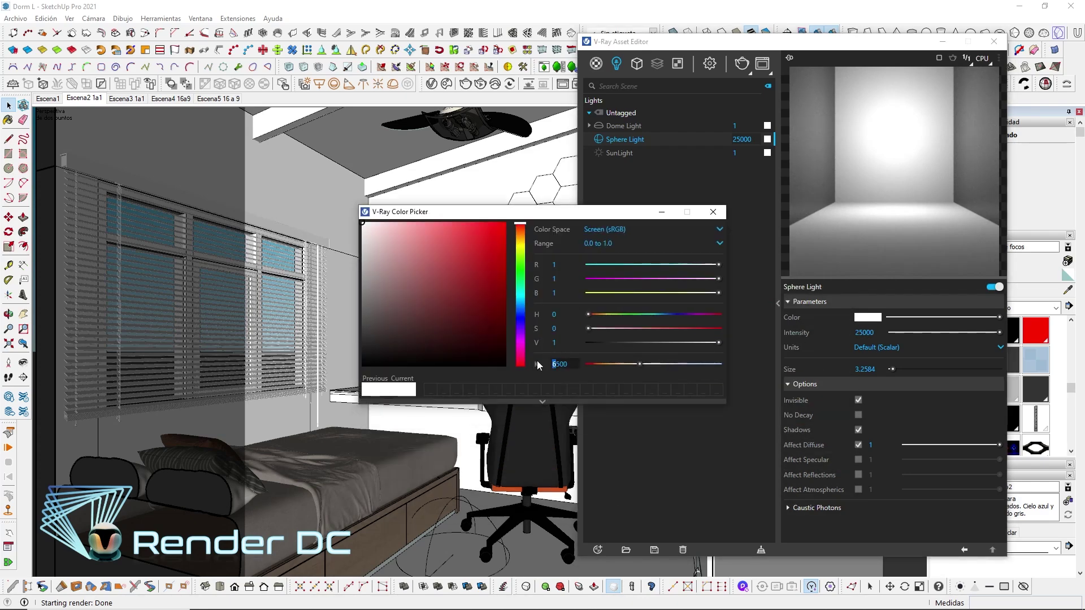
type("5500")
key("Return")
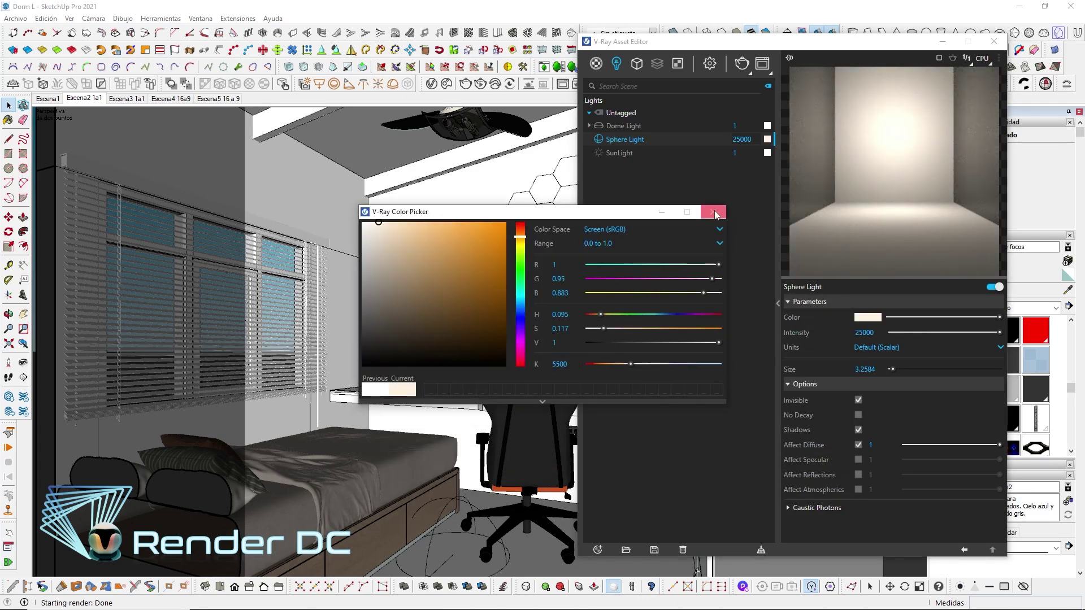
left_click(713, 211)
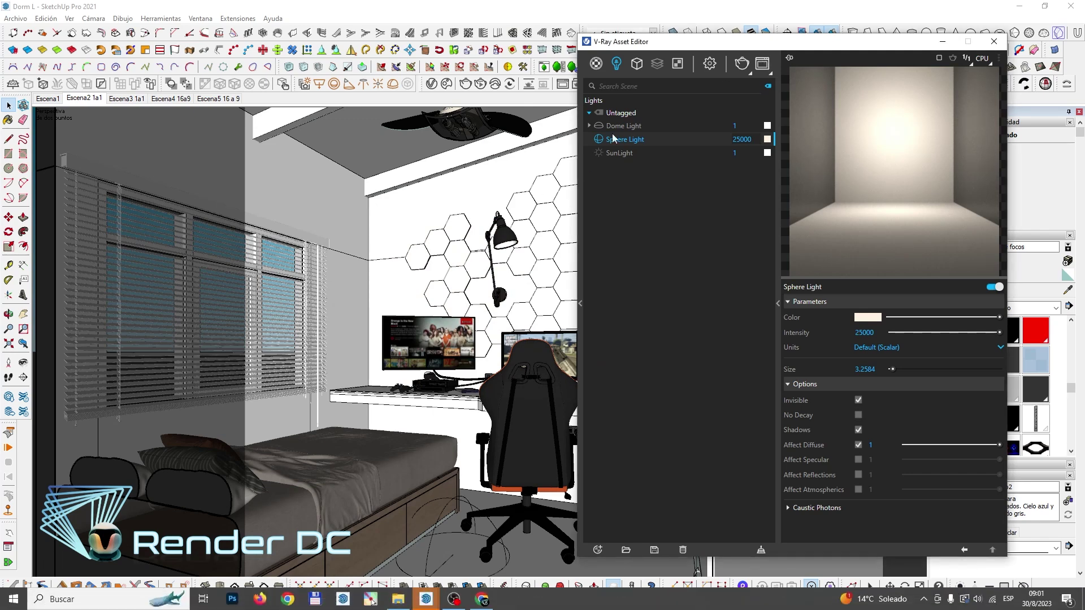
left_click(481, 543)
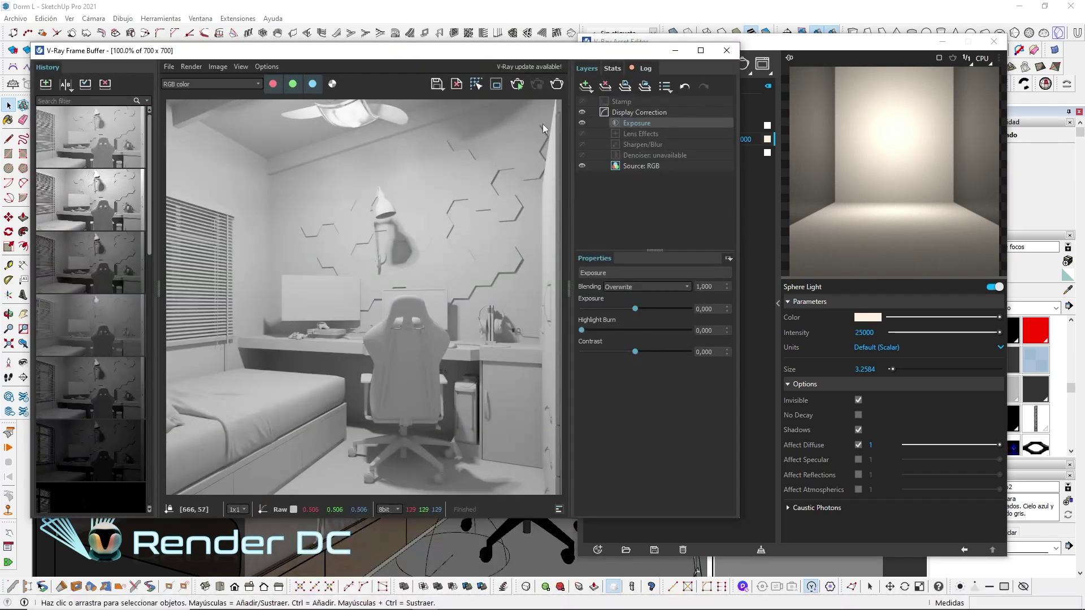
left_click(557, 91)
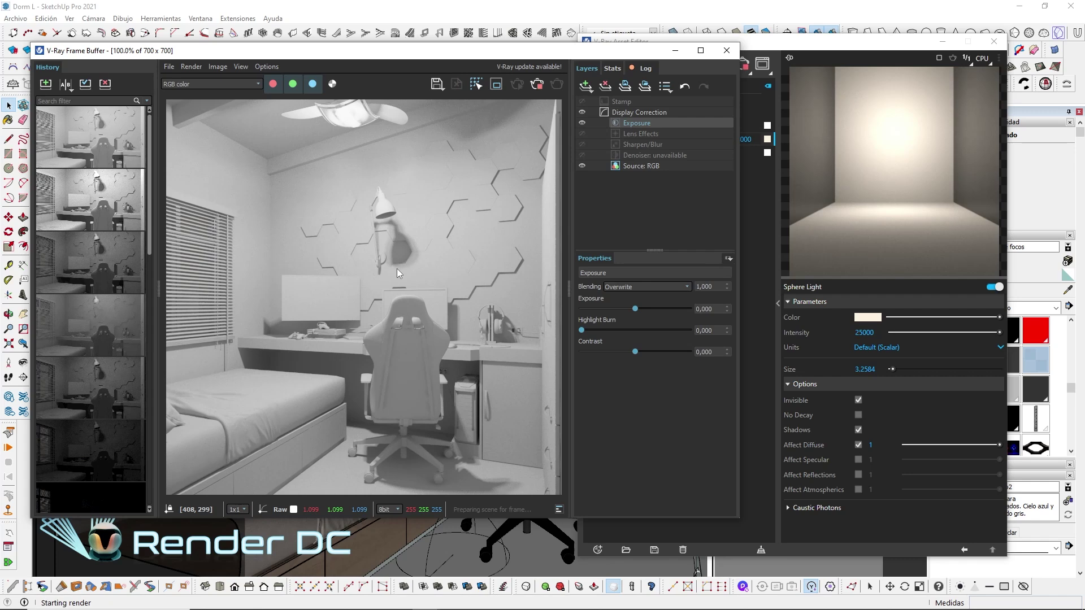
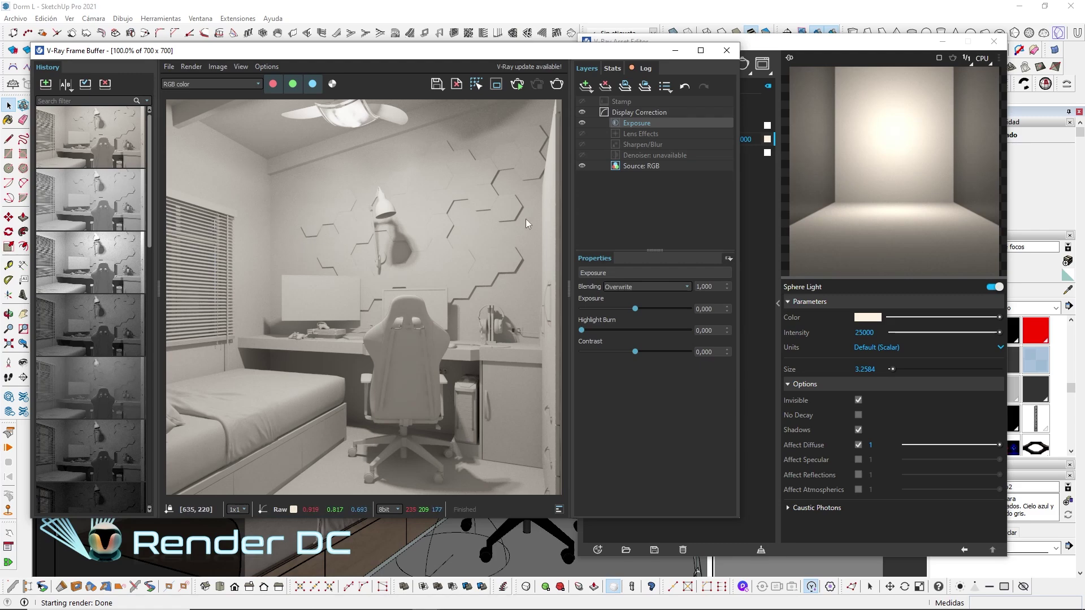
Close the V-Ray Frame Buffer and Asset Editor, then orbit to the lamp and hexagon wall
left_click(675, 51)
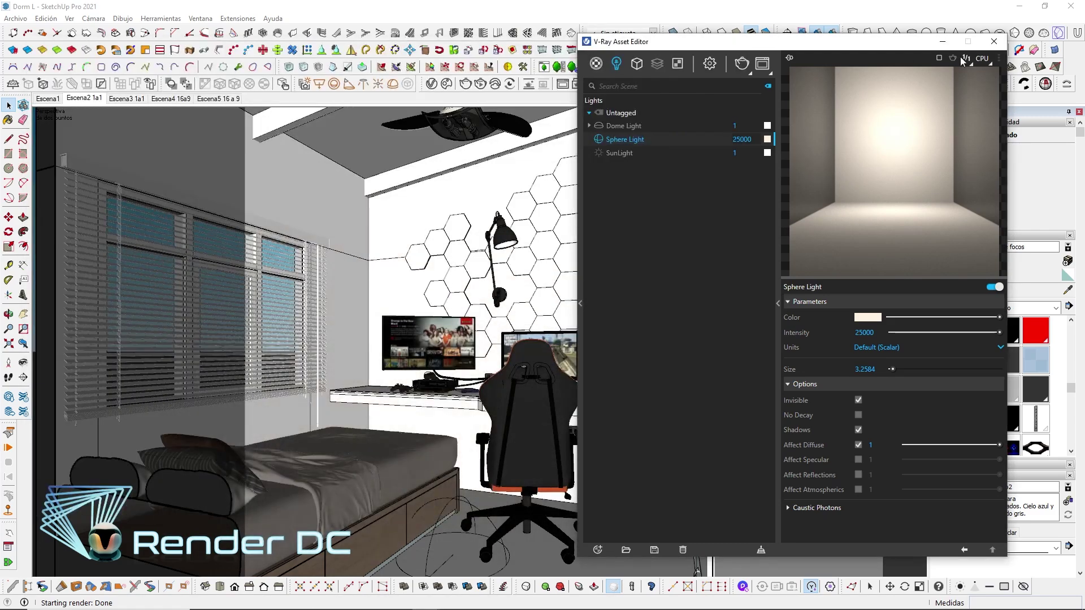
left_click(942, 41)
scroll(482, 217, "up", 2)
scroll(566, 249, "up", 5)
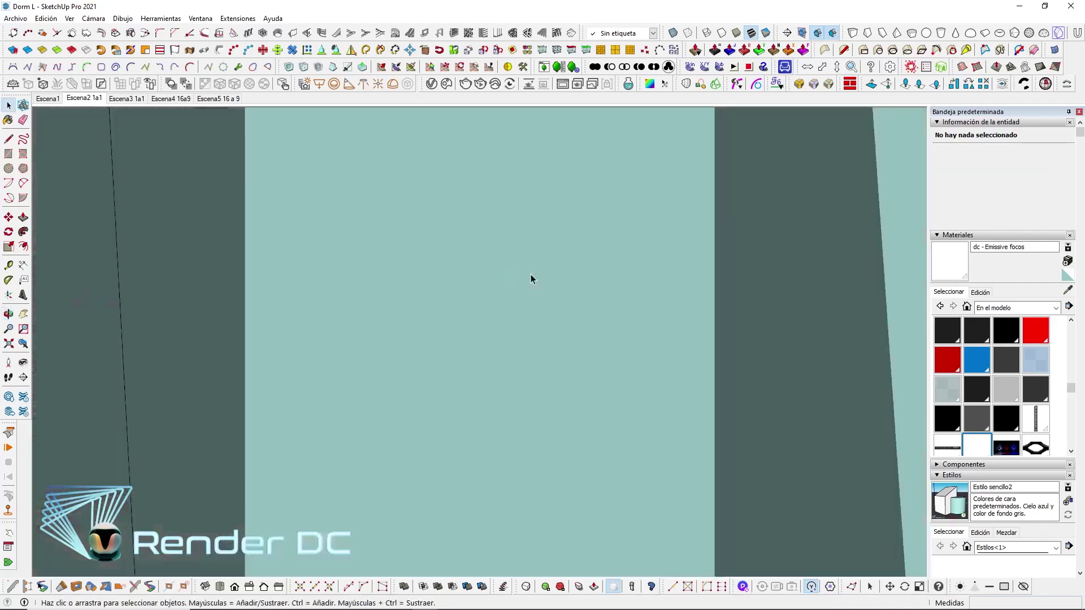
scroll(473, 282, "down", 1)
scroll(473, 282, "down", 2)
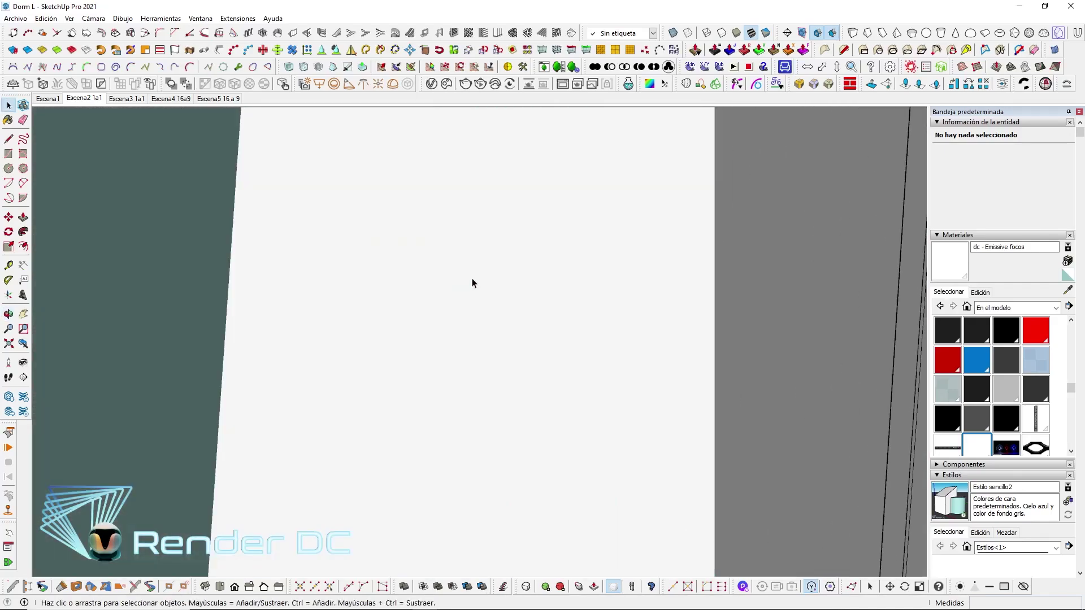
scroll(473, 282, "down", 2)
scroll(473, 283, "down", 2)
mouse_move(473, 283)
middle_mouse_down()
mouse_move(550, 279)
mouse_move(492, 249)
mouse_move(696, 258)
middle_mouse_up()
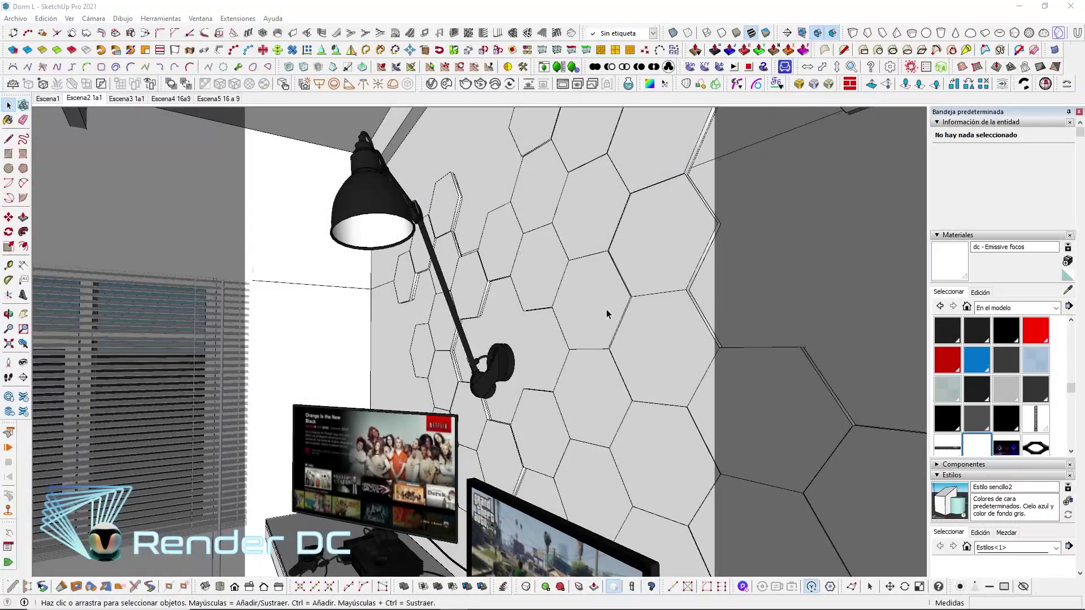
mouse_move(606, 310)
middle_mouse_down()
mouse_move(585, 299)
mouse_move(599, 305)
middle_mouse_up()
scroll(989, 384, "down", 2)
scroll(989, 385, "down", 3)
scroll(1022, 498, "down", 3)
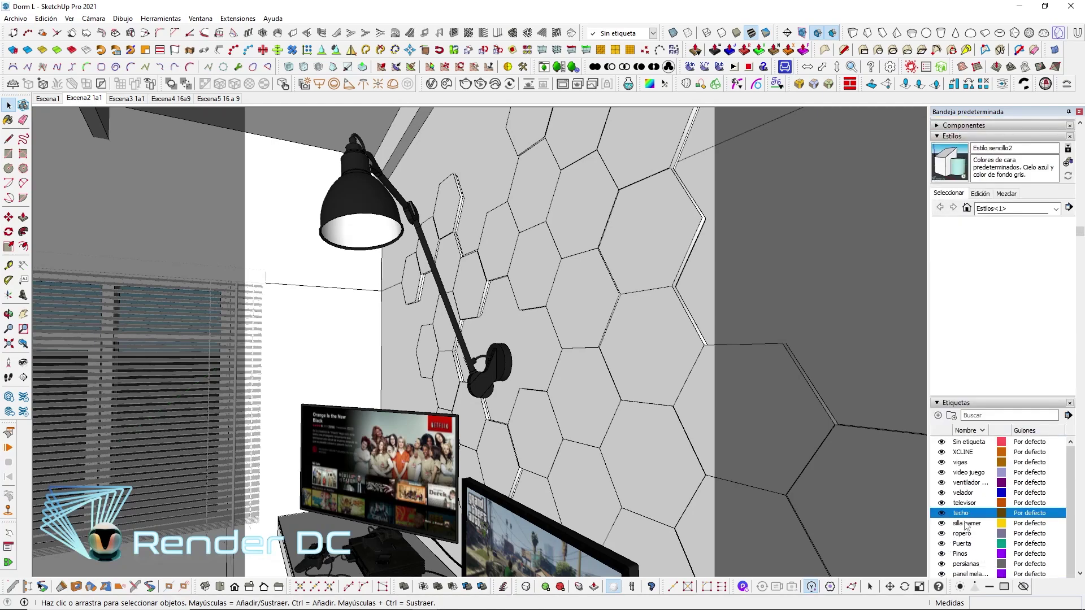
scroll(966, 526, "down", 1)
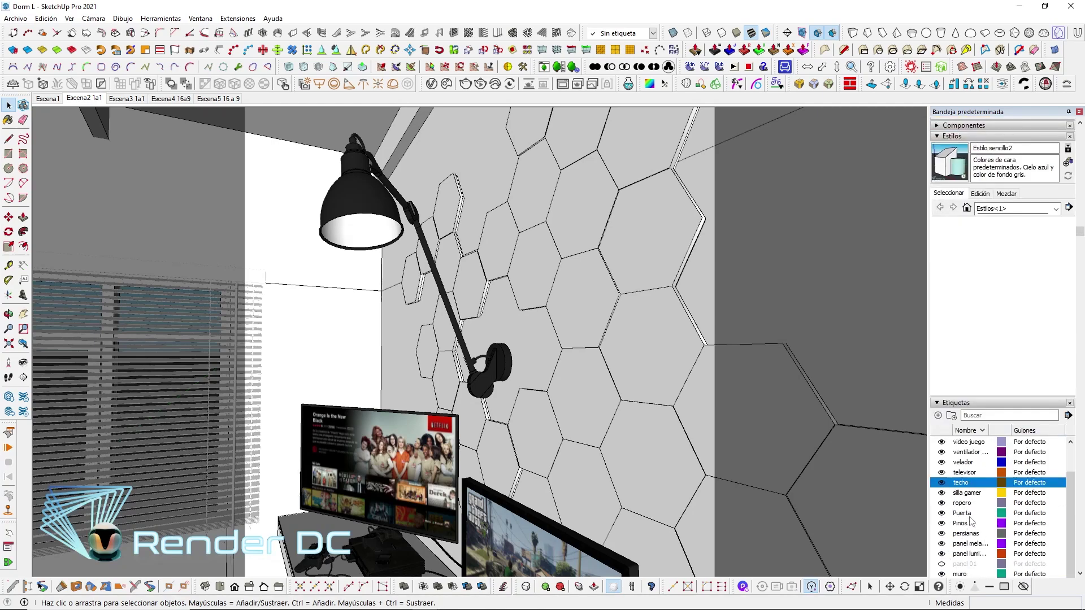
Hide the 'muro' wall tag so the hexagon panels stand alone
left_click(942, 574)
mouse_move(589, 380)
middle_mouse_down()
mouse_move(353, 428)
mouse_move(329, 252)
middle_mouse_up()
scroll(329, 253, "up", 2)
scroll(329, 253, "up", 2)
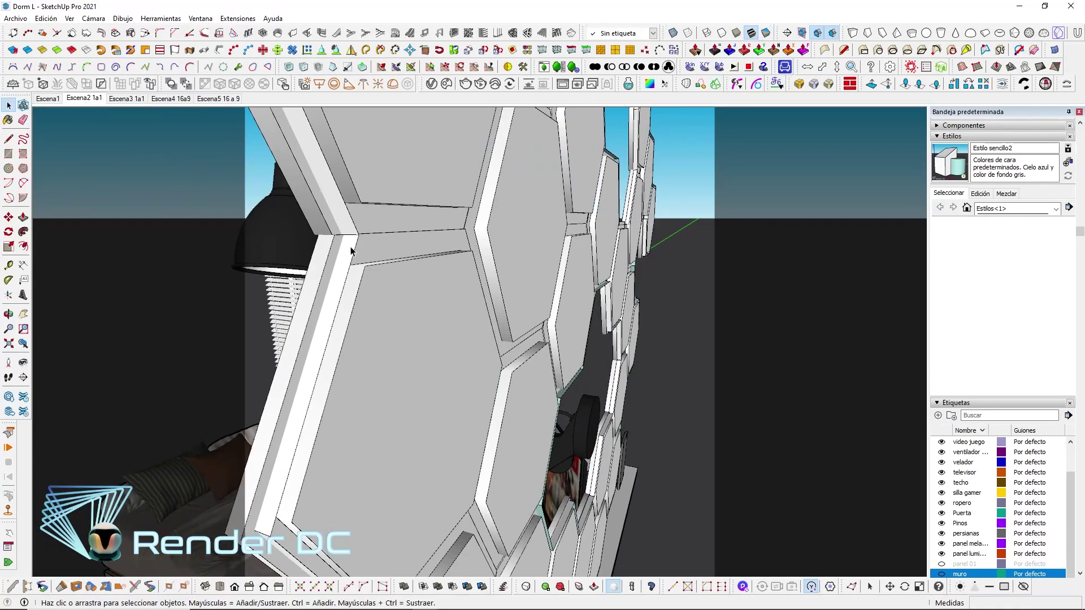
Select the hexagon panel group, inspect it from several angles, and reopen the V-Ray Asset Editor
left_click(352, 251)
scroll(424, 305, "down", 3)
mouse_move(424, 305)
middle_mouse_down()
mouse_move(417, 378)
mouse_move(387, 188)
mouse_move(713, 291)
middle_mouse_up()
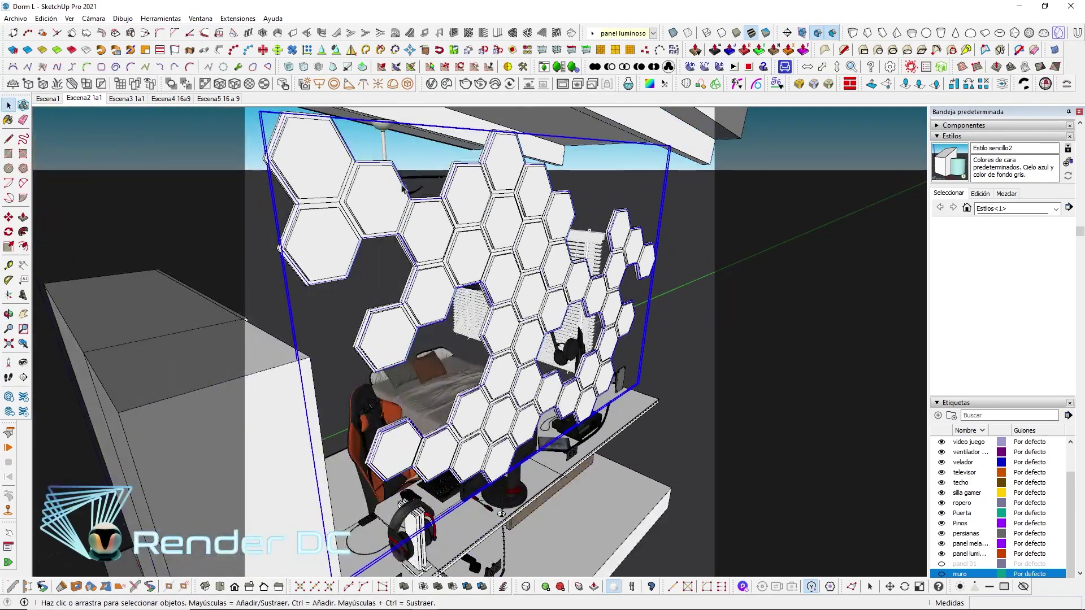
middle_click_drag(403, 188, 547, 402)
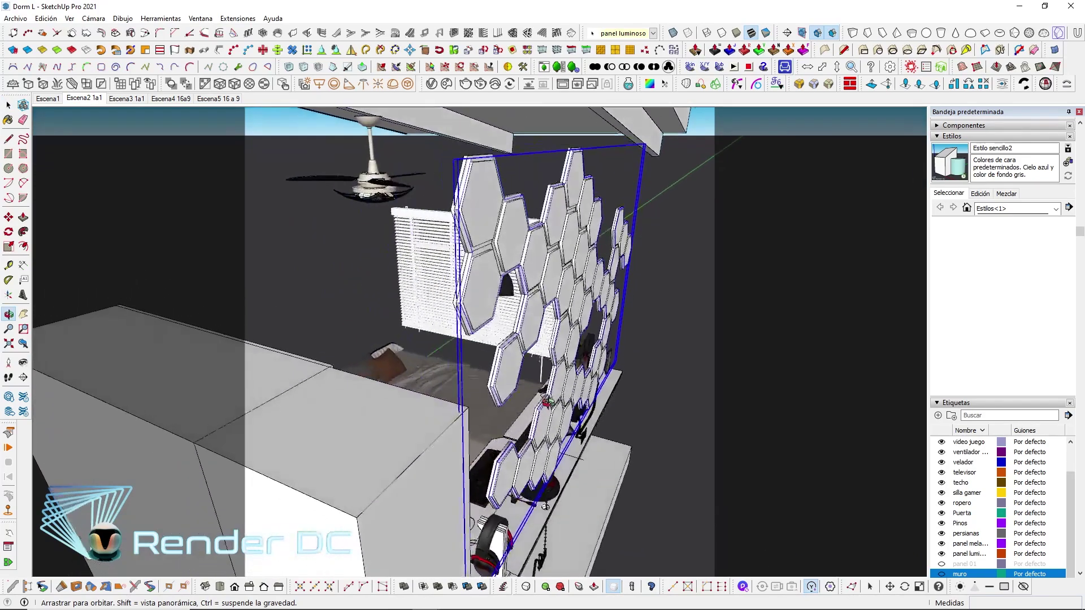
middle_click_drag(546, 507, 357, 212)
left_click(431, 85)
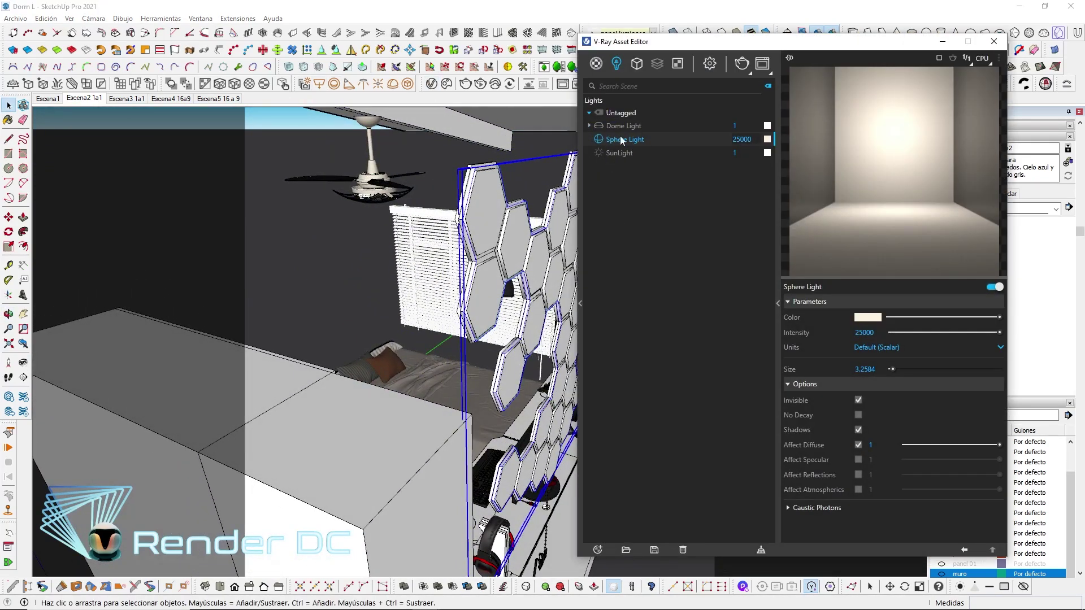
Create a V-Ray Emissive material in bright saturated cyan with intensity 150
left_click(601, 65)
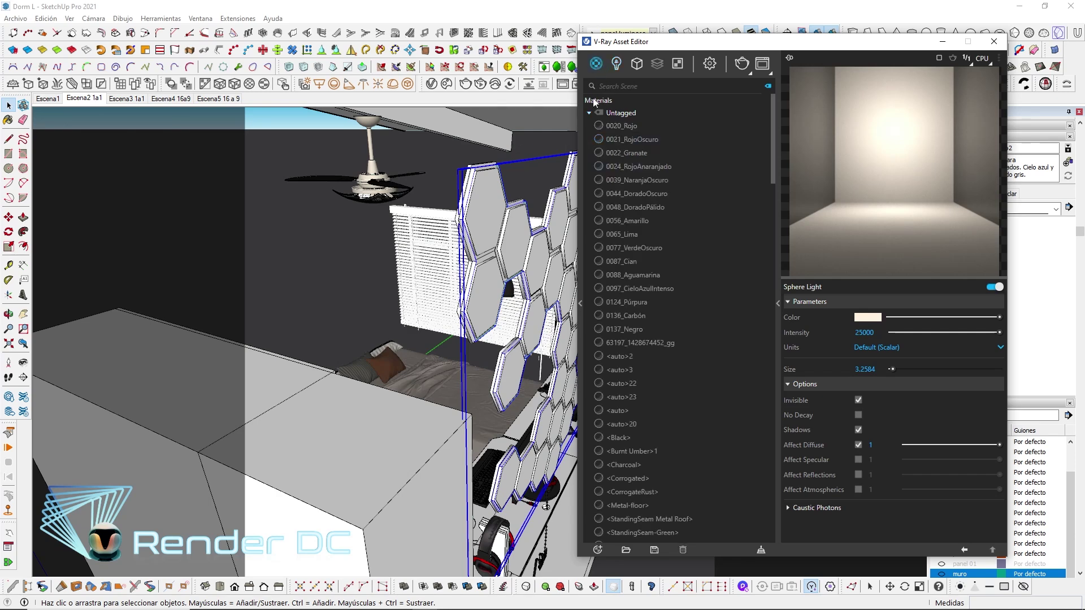
left_click(599, 551)
left_click(697, 369)
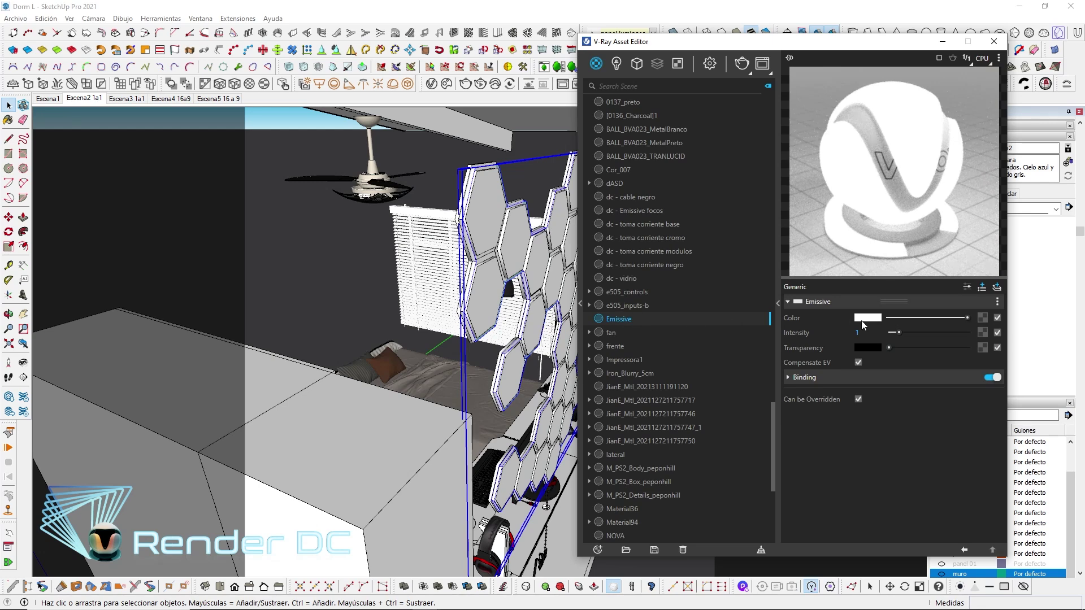
left_click(869, 320)
left_click_drag(523, 301, 521, 297)
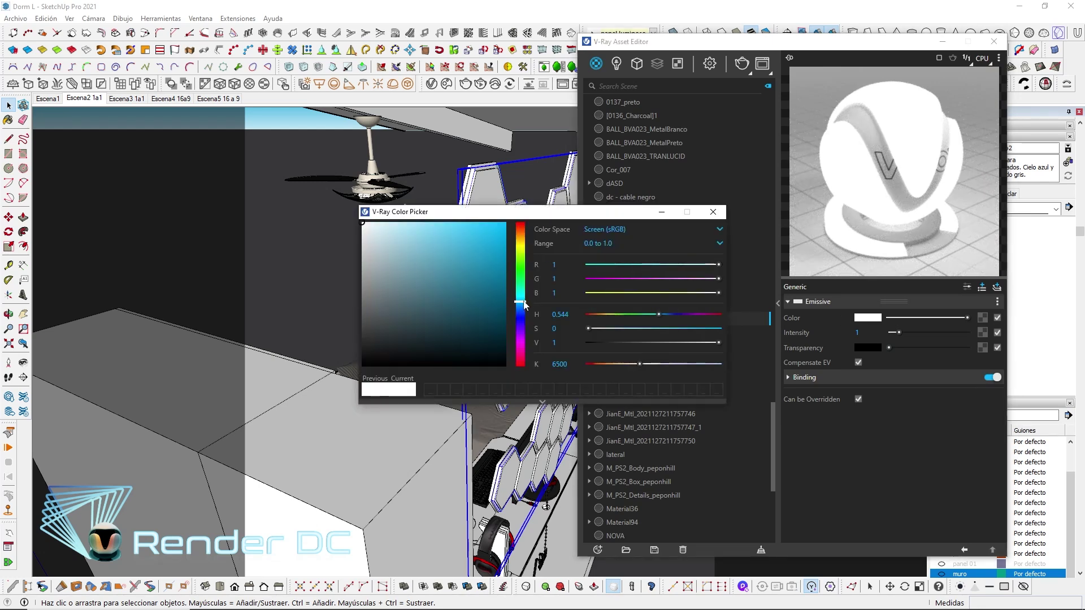
left_click(446, 258)
left_click_drag(446, 259, 450, 238)
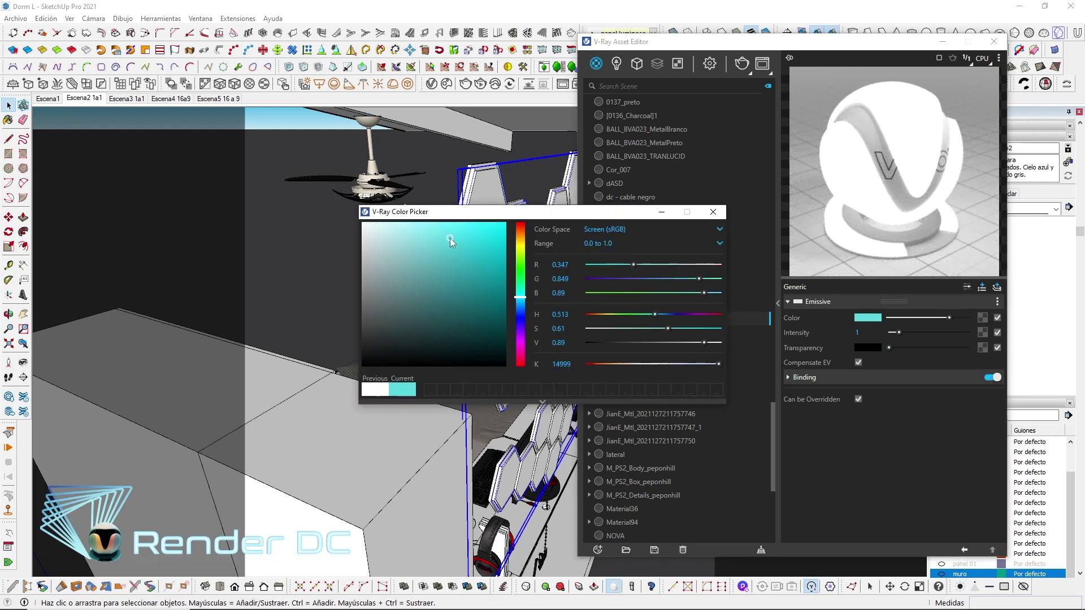
left_click(713, 213)
left_click(872, 332)
type("50")
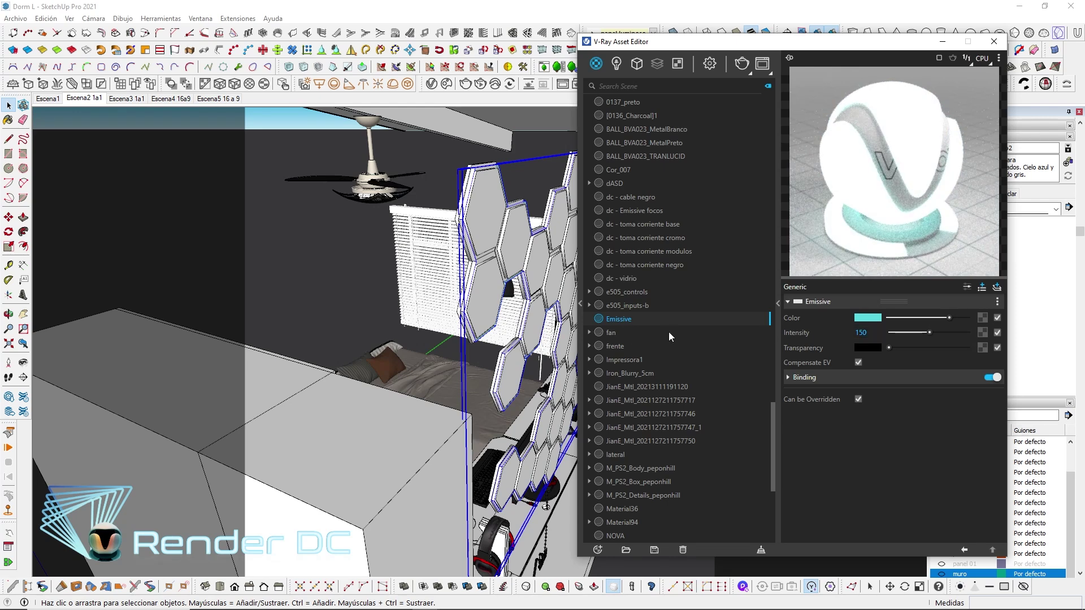
left_click(940, 45)
Paint the hexagon panel edges with the cyan Emissive material using the Paint Bucket
scroll(455, 188, "up", 3)
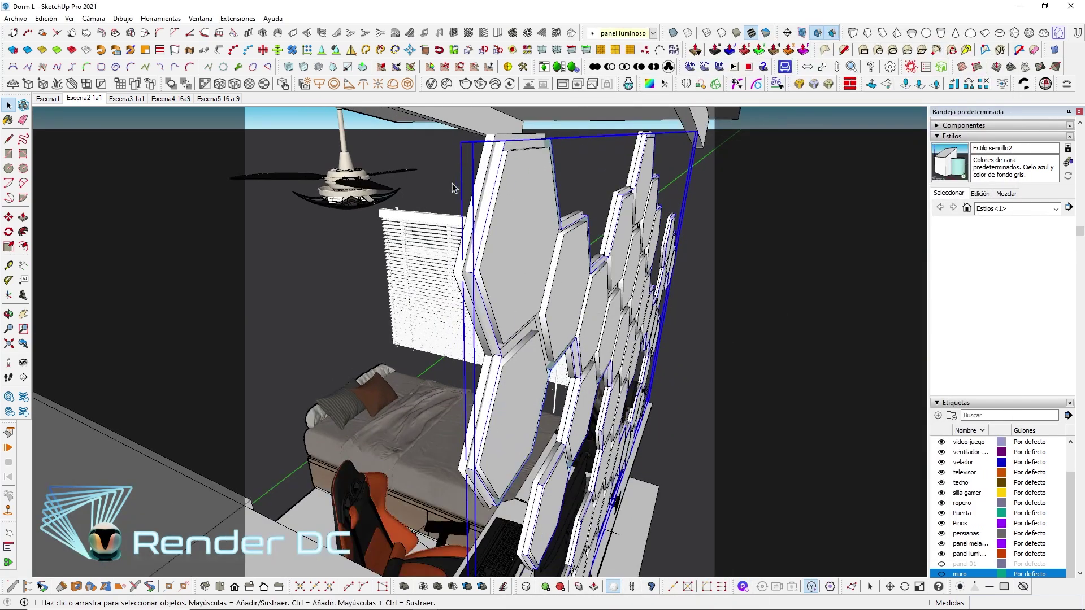
scroll(480, 241, "up", 2)
scroll(478, 252, "up", 1)
scroll(477, 264, "up", 1)
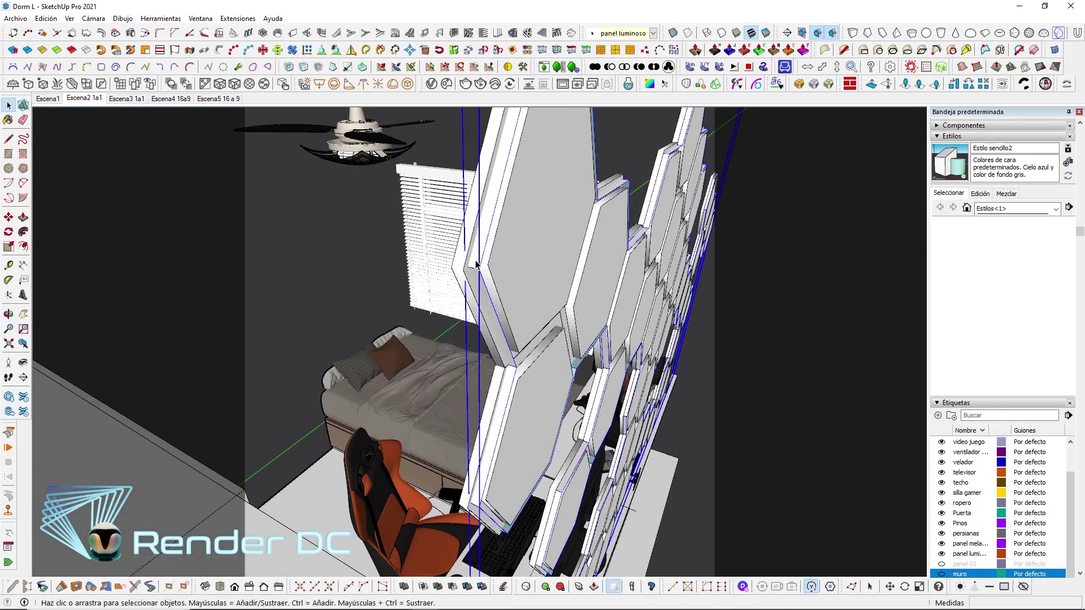
key("b")
left_click(483, 249)
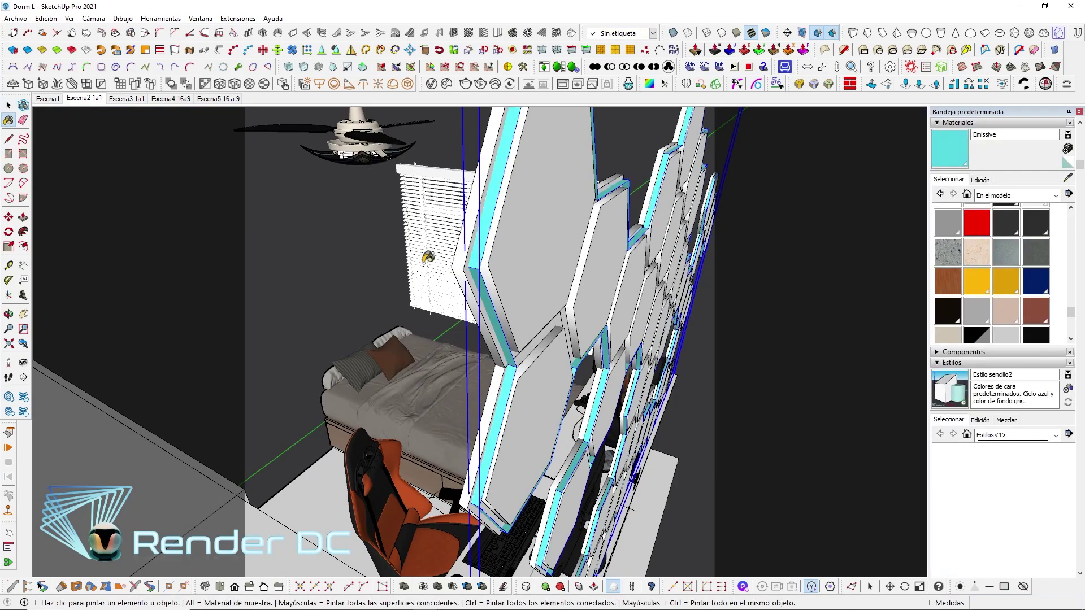
Check the painted panels, return to the Escena2 view, and reopen the V-Ray Asset Editor
scroll(427, 257, "down", 3)
middle_click_drag(702, 317, 582, 347)
scroll(614, 372, "up", 3)
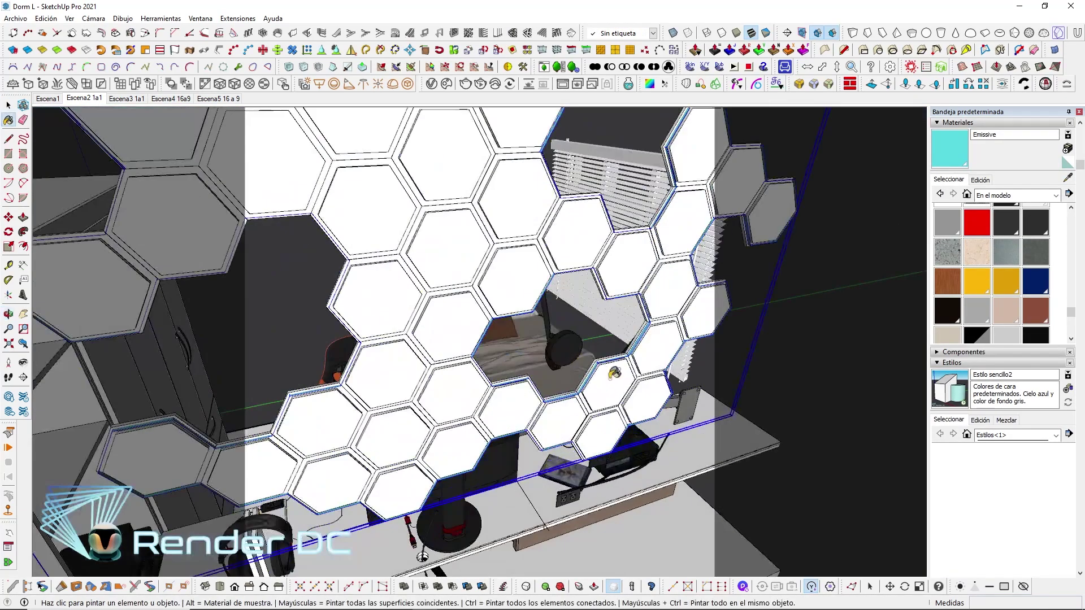
scroll(614, 373, "up", 2)
scroll(526, 277, "down", 3)
middle_click_drag(527, 276, 656, 196)
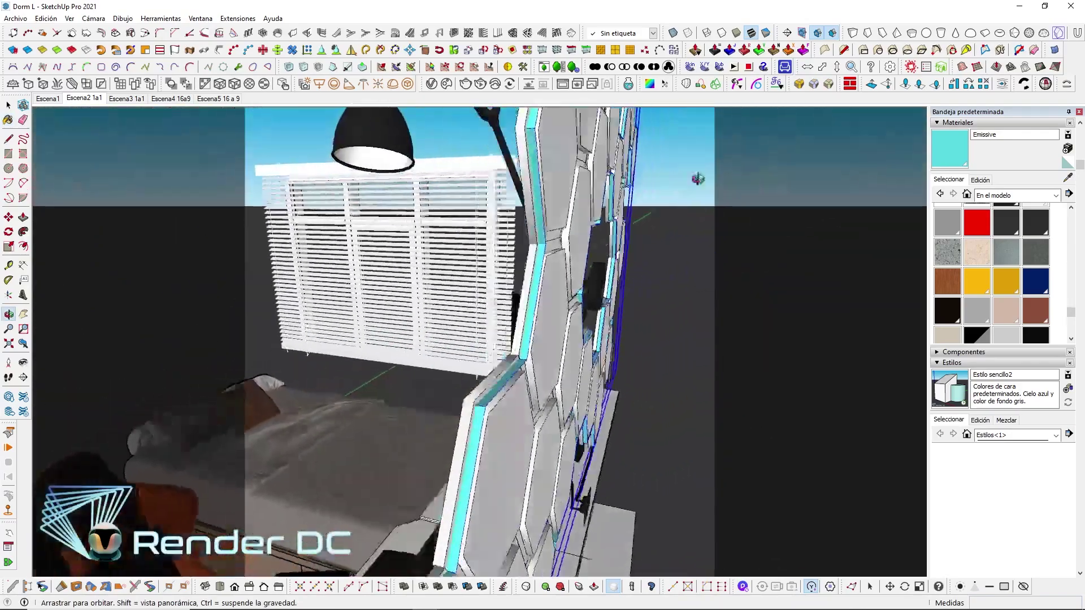
scroll(656, 196, "up", 3)
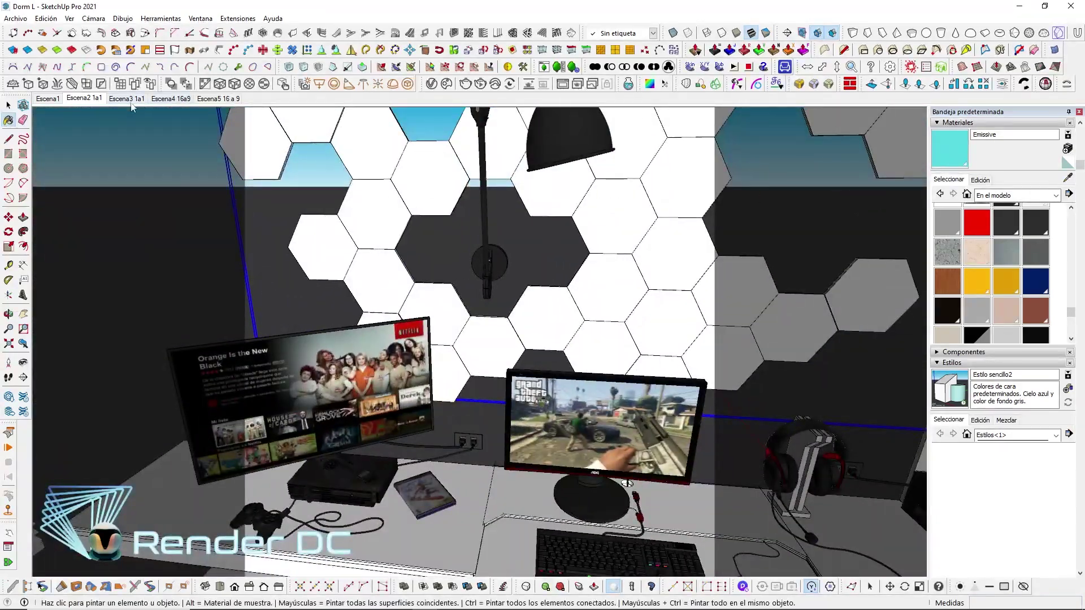
left_click(81, 100)
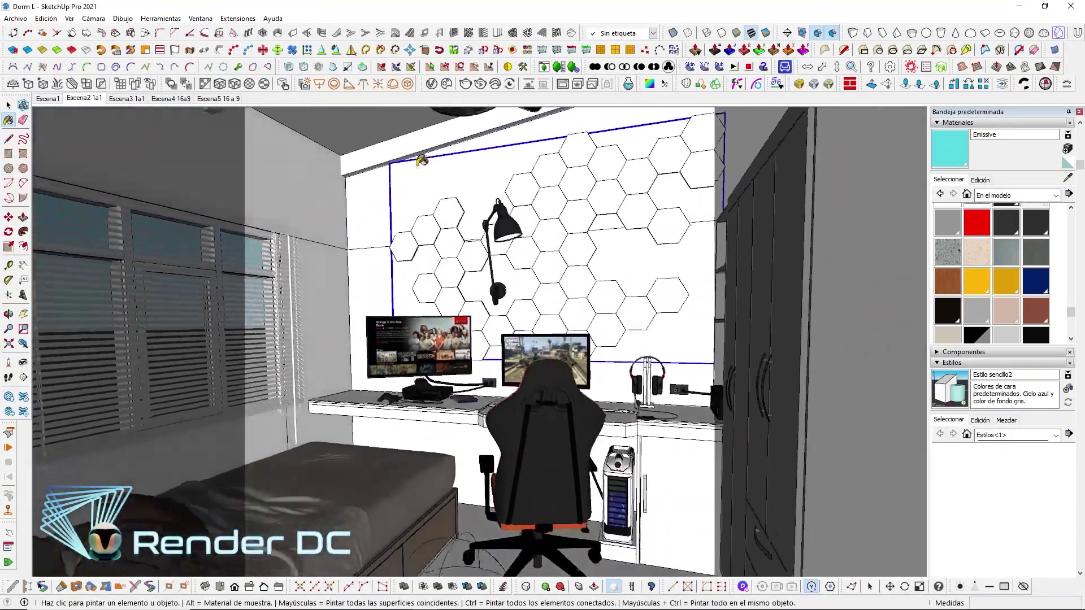
left_click(629, 83)
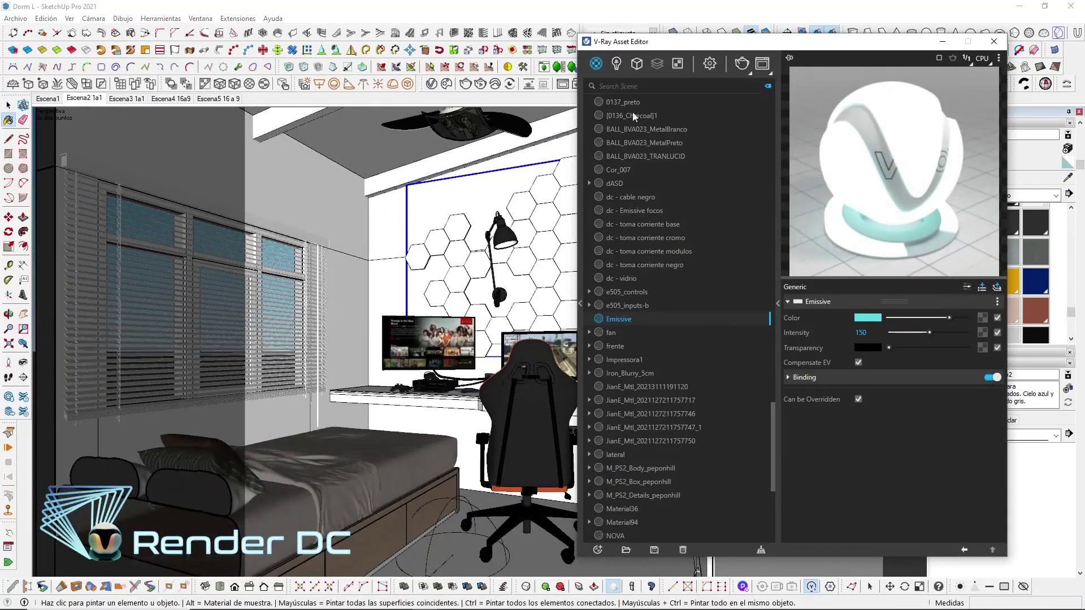
Make Emissive non-overridable at intensity 300, render the scene, then list the V-Ray lights
left_click(616, 65)
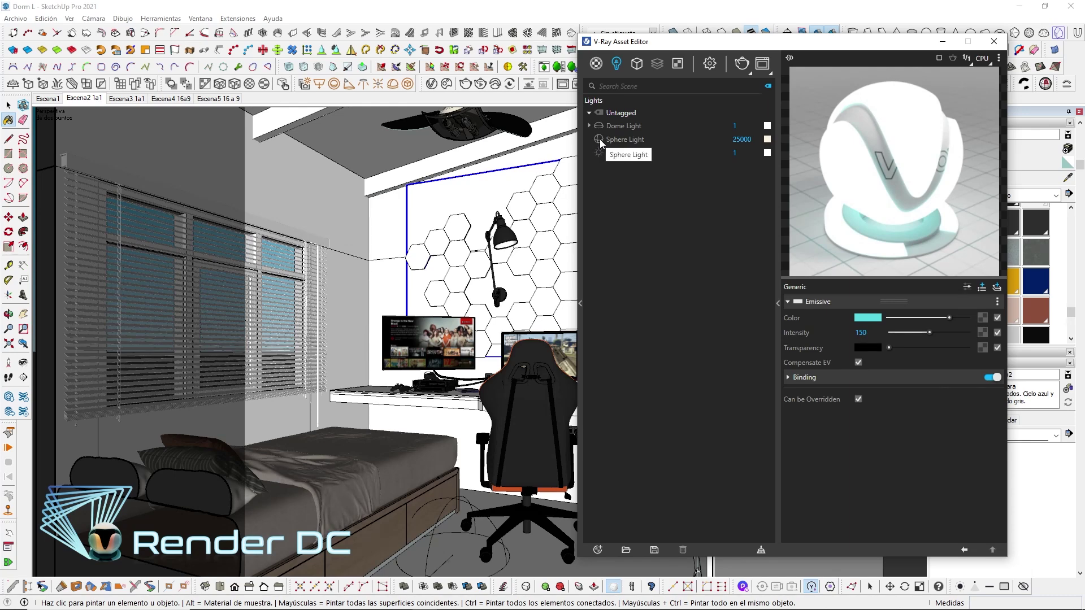
left_click(764, 65)
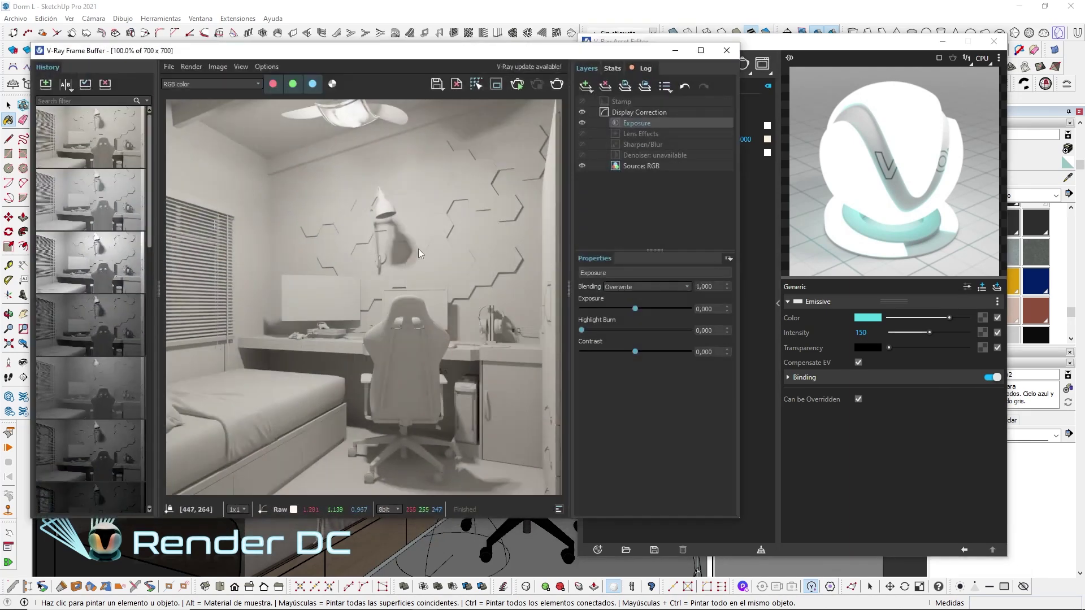
left_click(859, 399)
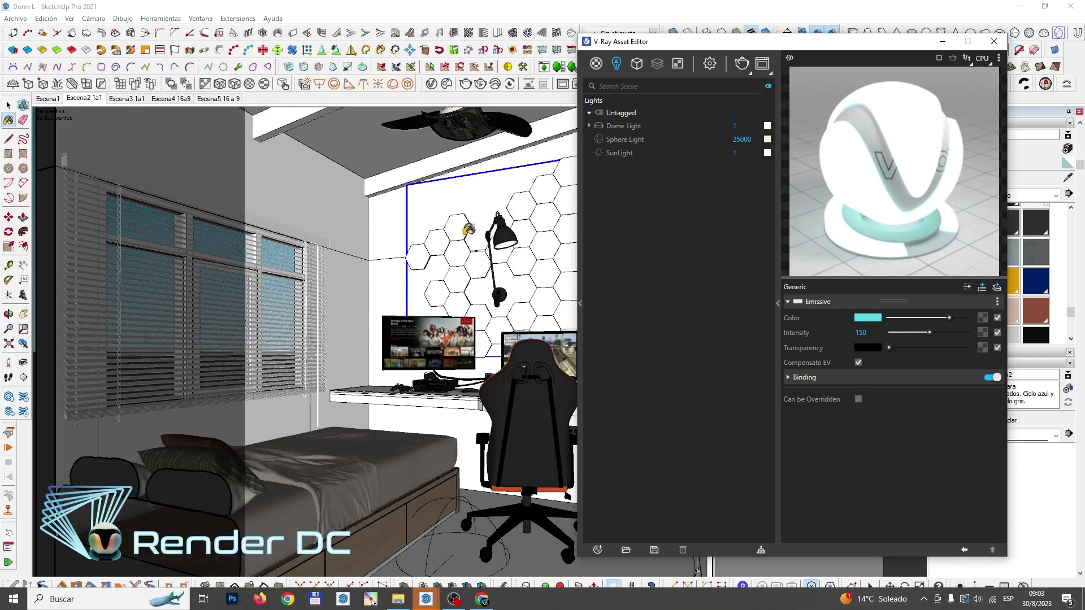
mouse_move(425, 599)
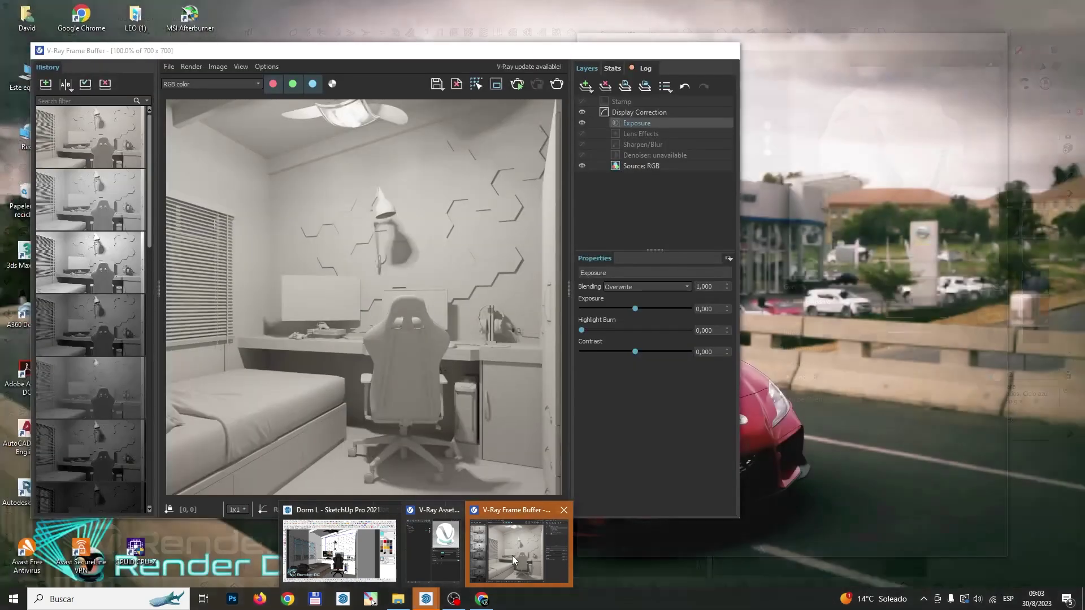
left_click(512, 555)
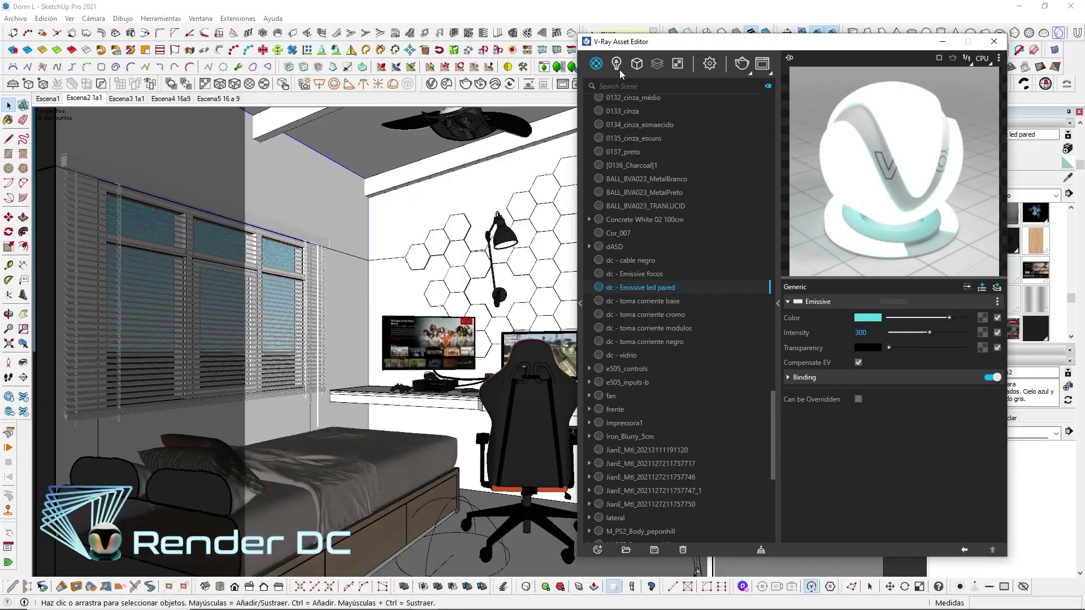
left_click(618, 66)
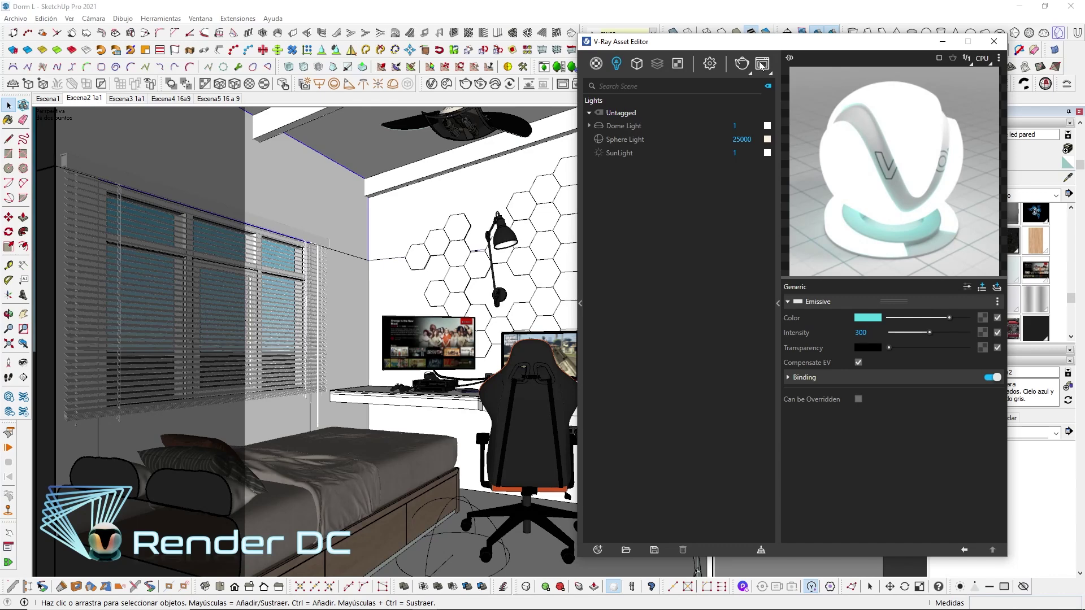
mouse_move(370, 599)
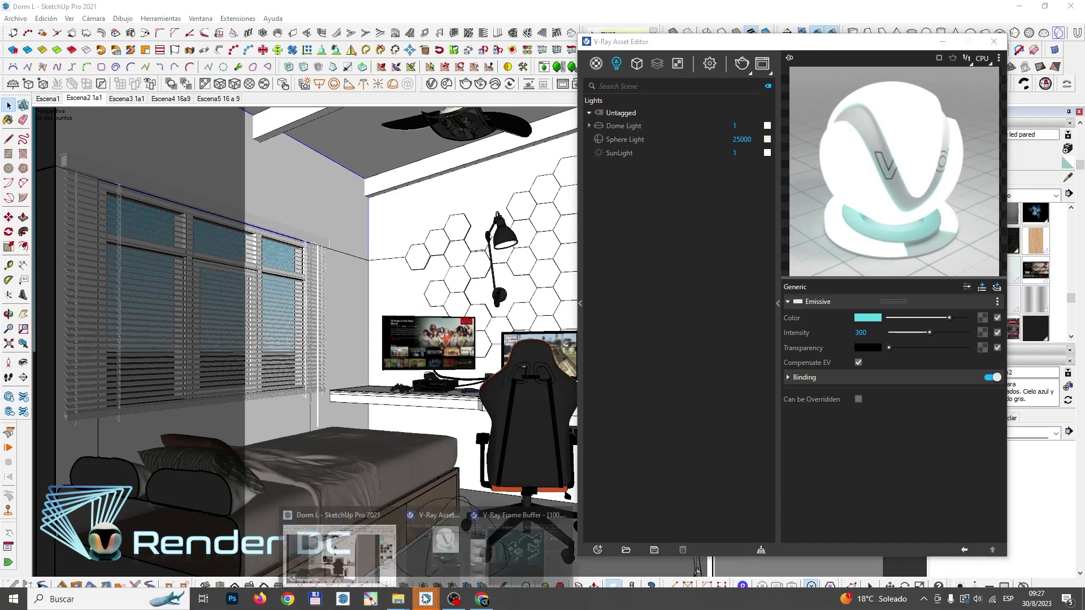
Review the render, edit the Emissive intensity, then open the ceiling Sphere Light's settings (25000)
left_click(521, 567)
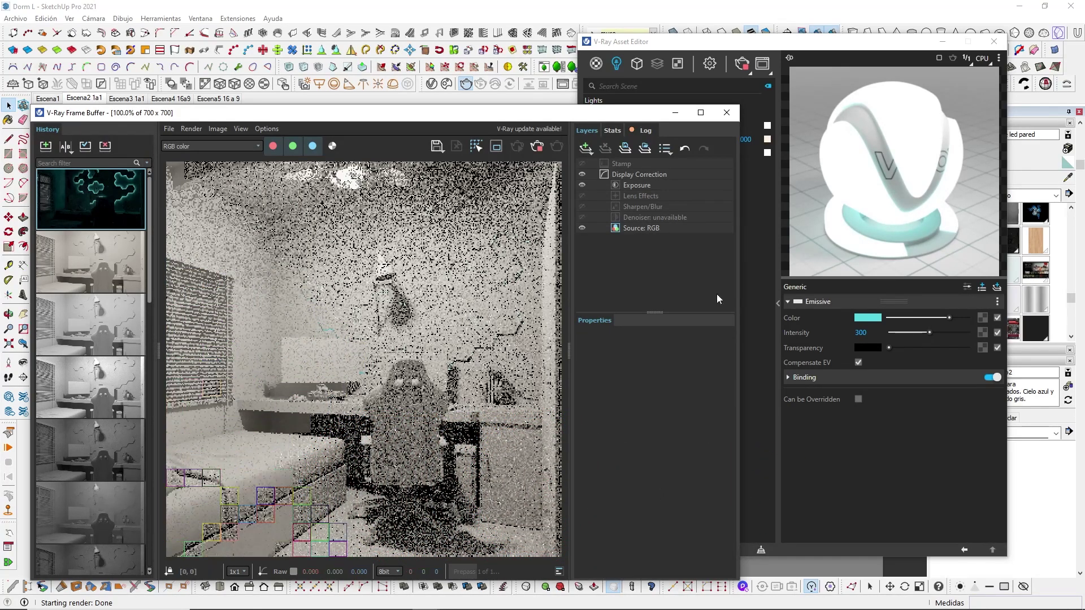
double_click(863, 335)
left_click(301, 332)
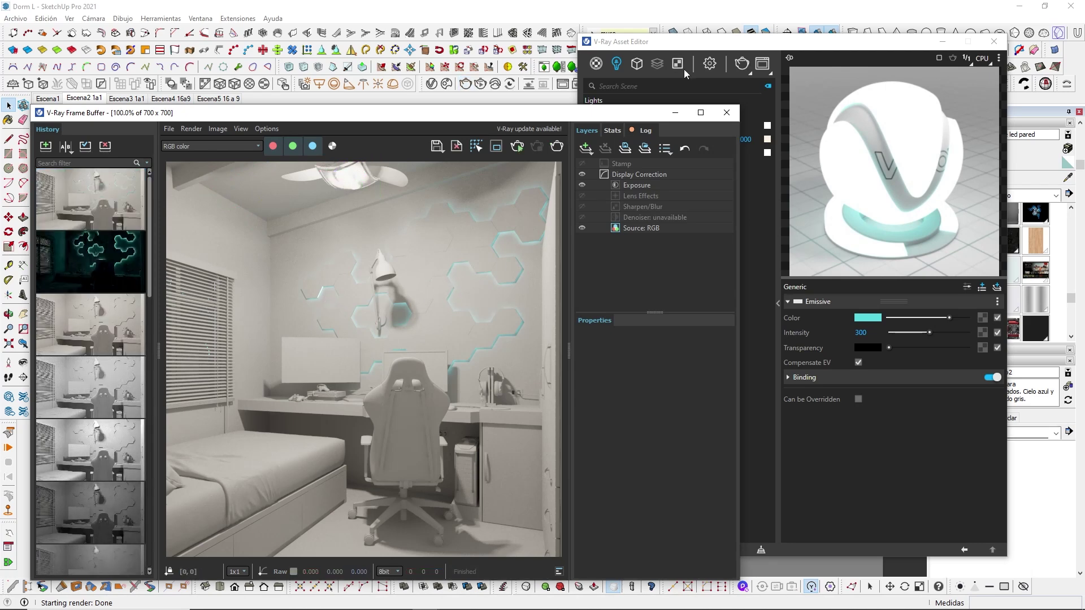
left_click(689, 49)
left_click(741, 141)
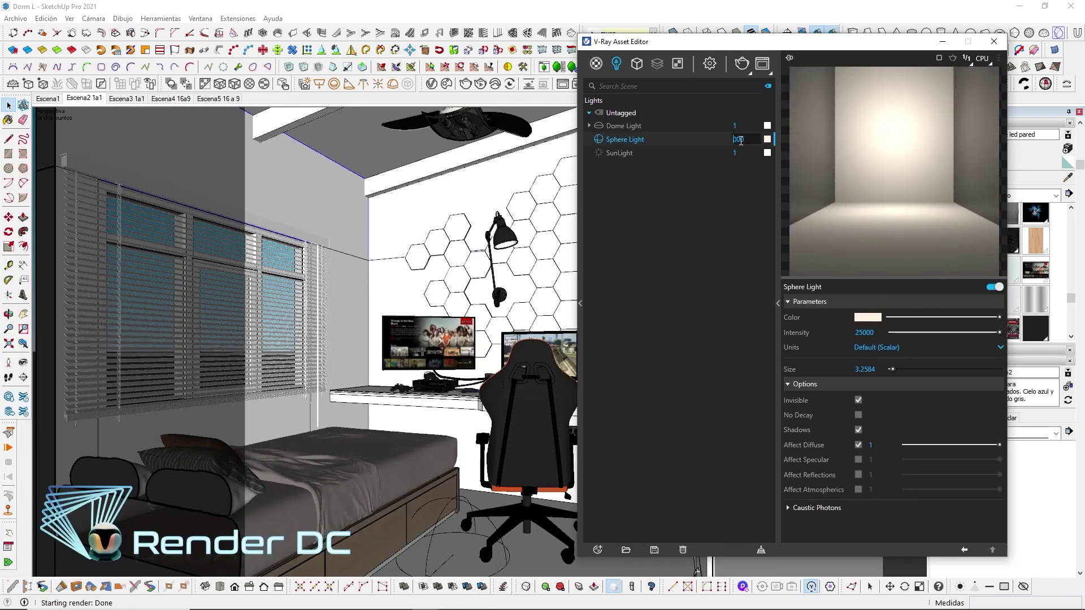
Set the ceiling Sphere Light intensity to 15000 and bring the render window forward
key("Return")
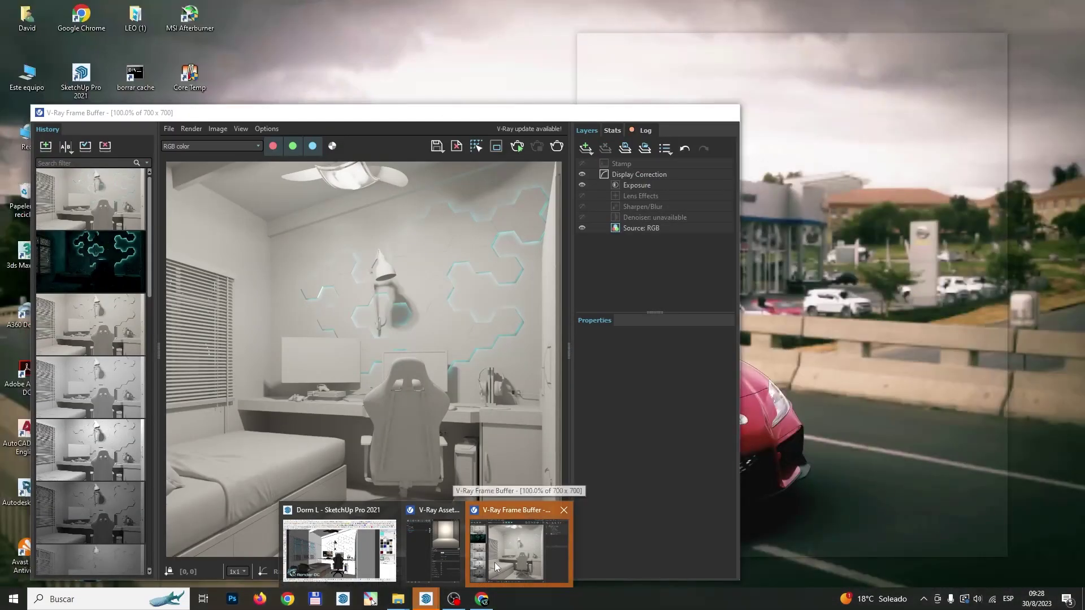
left_click(494, 562)
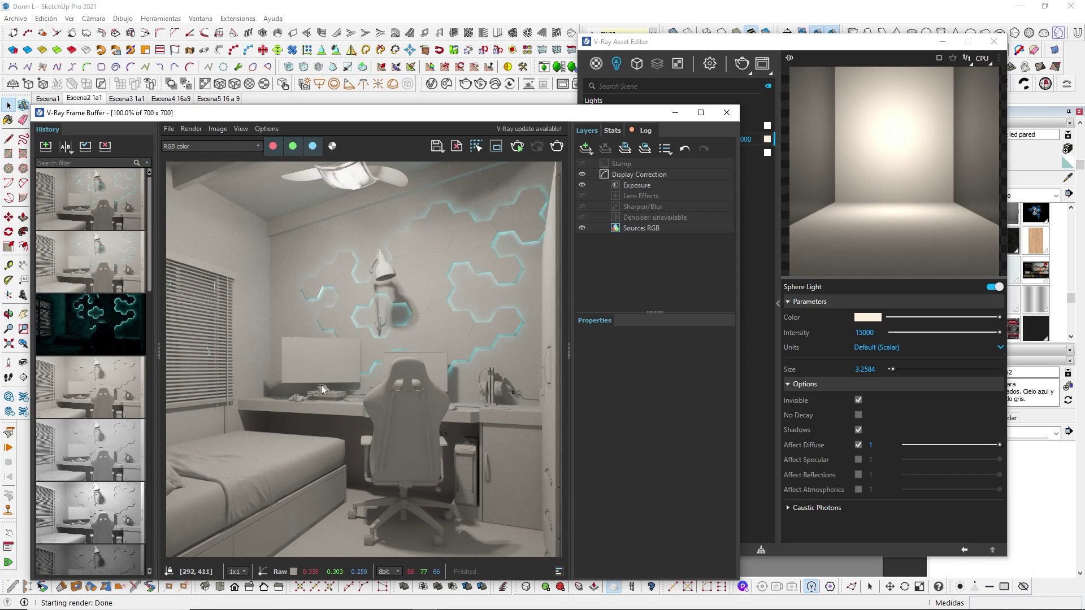
Maximise the render, inspect the ceiling fan and wall panels, then minimise the render window
left_click(701, 113)
scroll(581, 354, "up", 2)
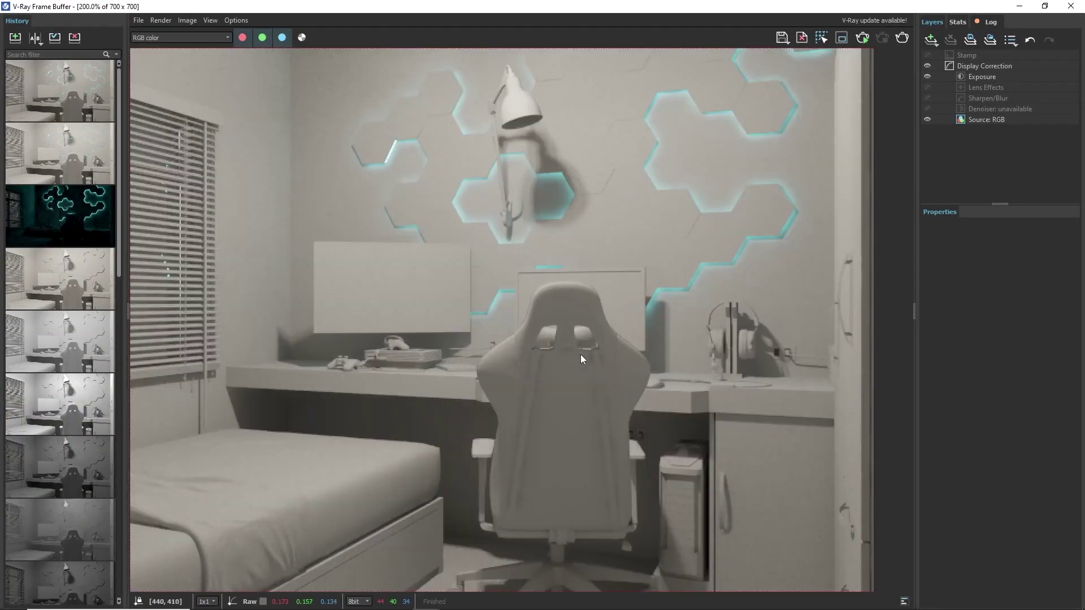
middle_click_drag(540, 283, 501, 458)
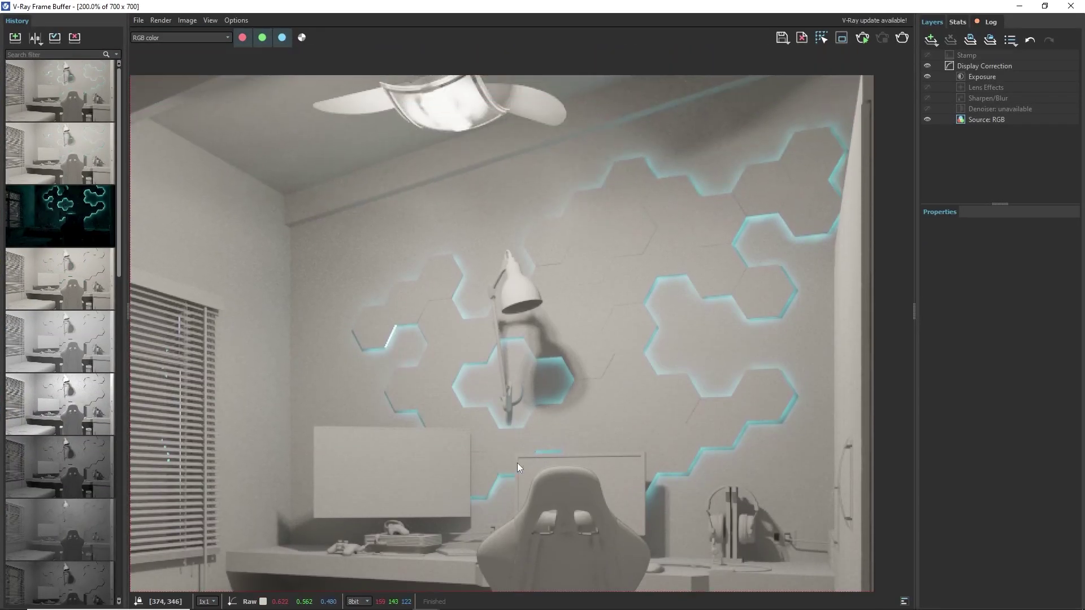
double_click(605, 443)
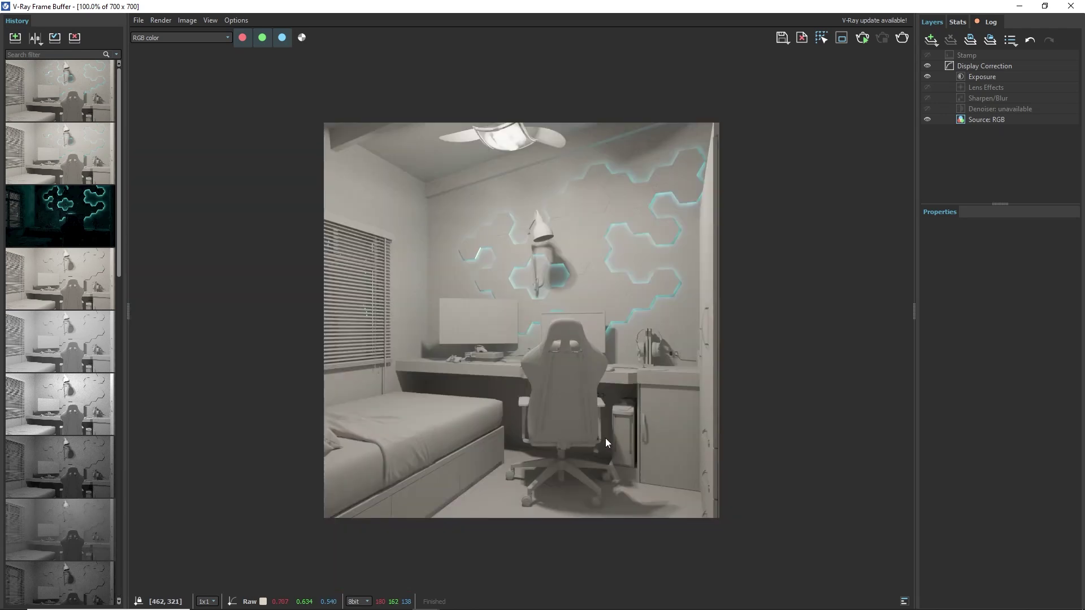
scroll(368, 297, "up", 1)
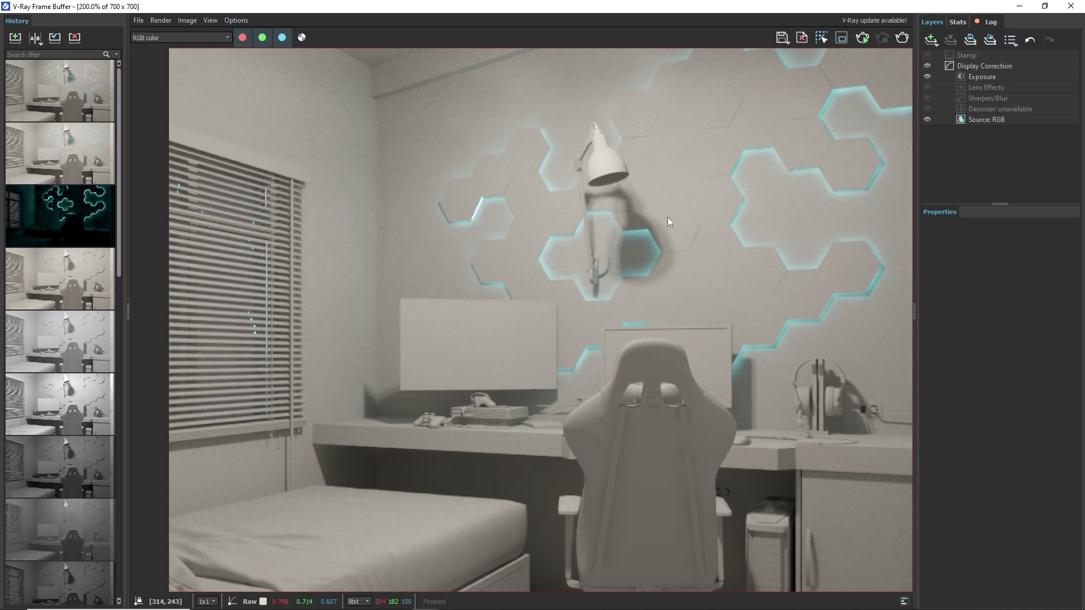
scroll(418, 355, "down", 1)
scroll(588, 342, "up", 1)
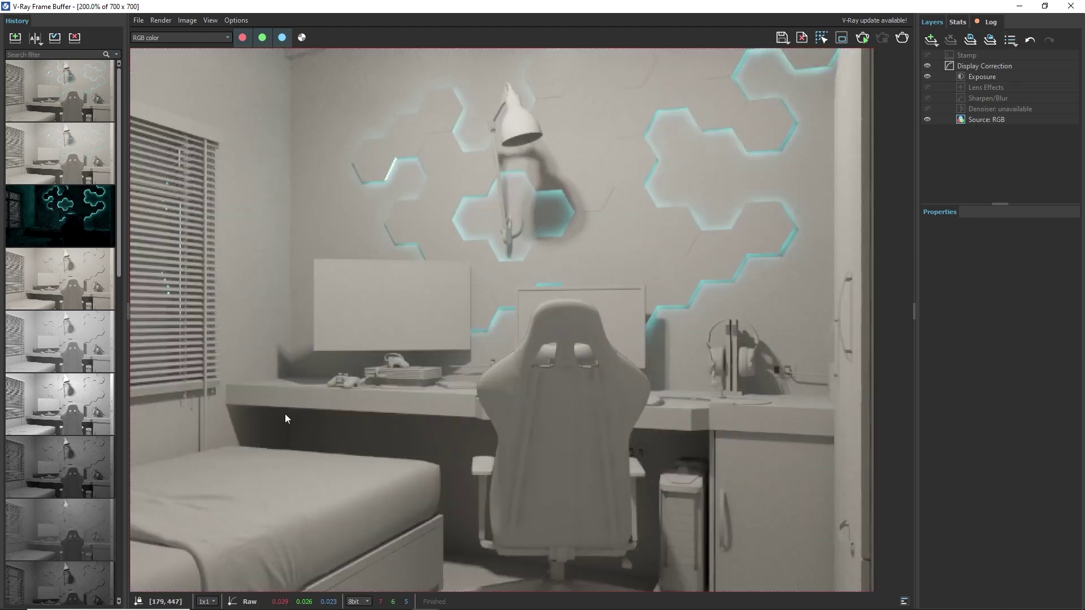
mouse_move(608, 415)
middle_mouse_down()
mouse_move(601, 246)
mouse_move(579, 492)
middle_mouse_up()
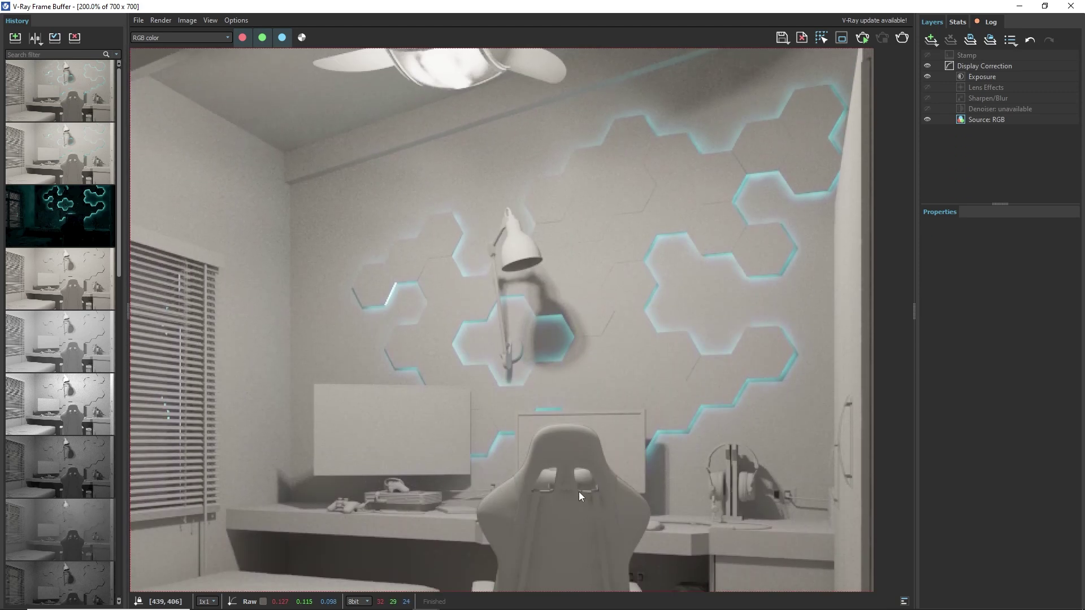
left_click(1020, 7)
Zoom into the wall lamp shade and place a V-Ray Sphere Light inside it
left_click(939, 46)
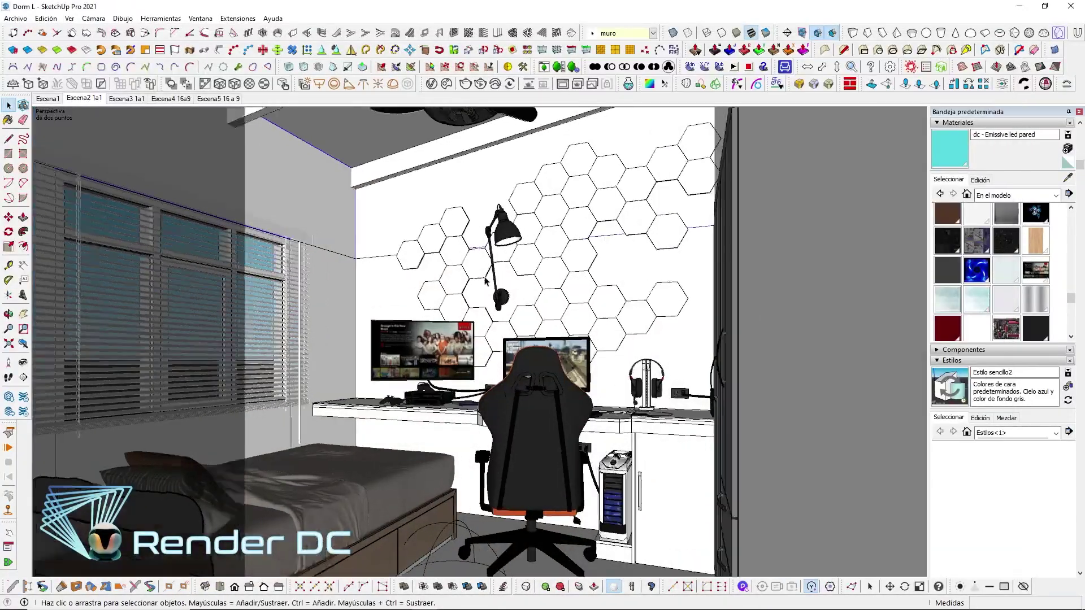
scroll(507, 203, "up", 3)
scroll(506, 203, "up", 3)
scroll(507, 203, "up", 3)
scroll(507, 204, "up", 2)
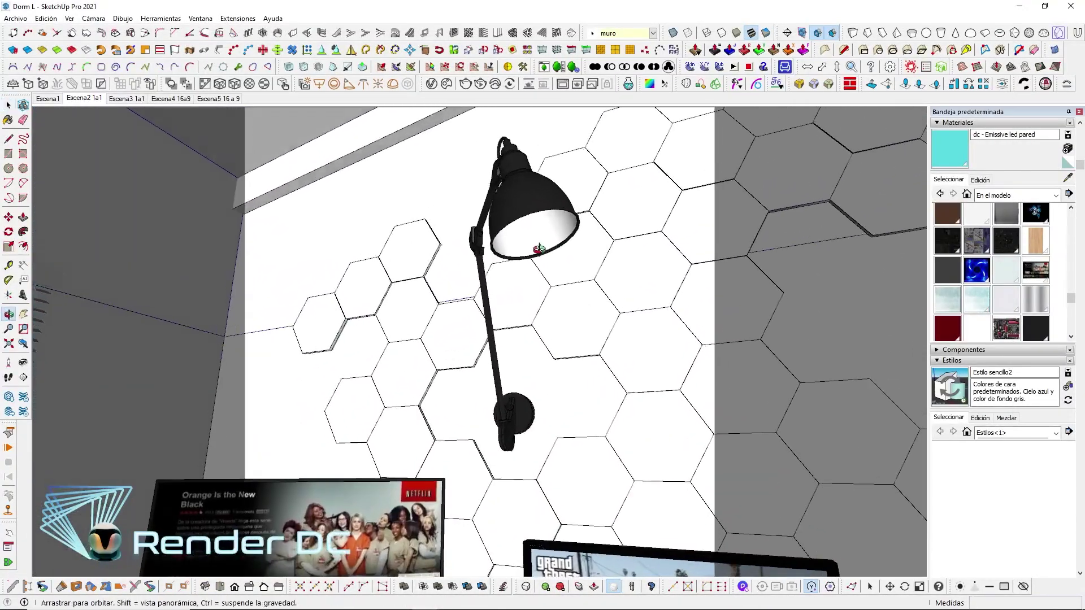
scroll(520, 242, "up", 2)
scroll(501, 187, "up", 2)
scroll(482, 146, "up", 2)
middle_click_drag(474, 138, 424, 127)
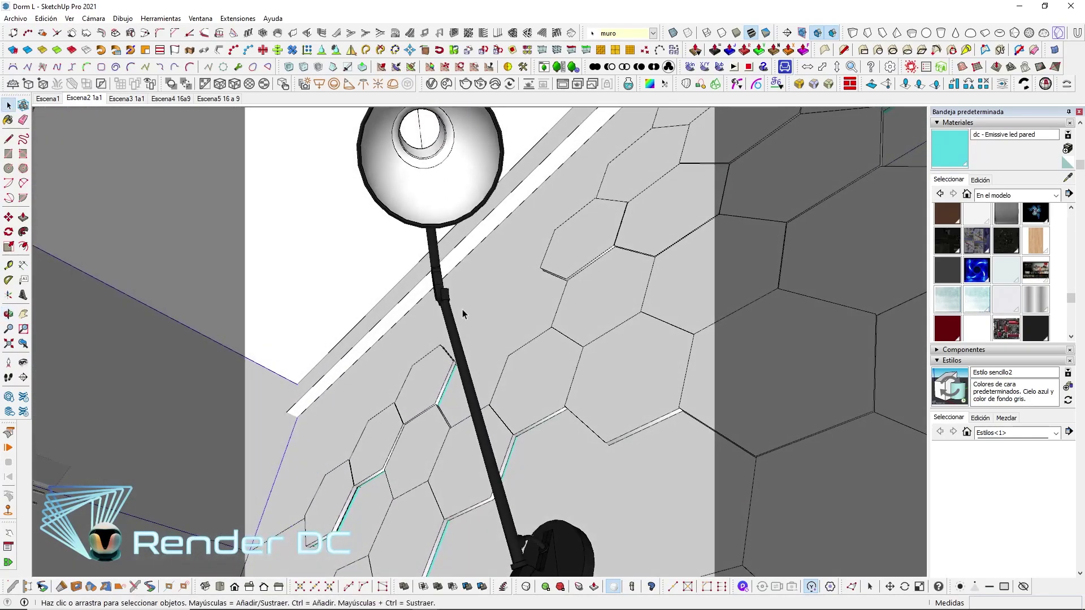
mouse_move(462, 311)
middle_mouse_down()
mouse_move(455, 215)
mouse_move(451, 264)
mouse_move(484, 272)
mouse_move(443, 232)
middle_mouse_up()
scroll(454, 202, "up", 2)
scroll(454, 202, "up", 2)
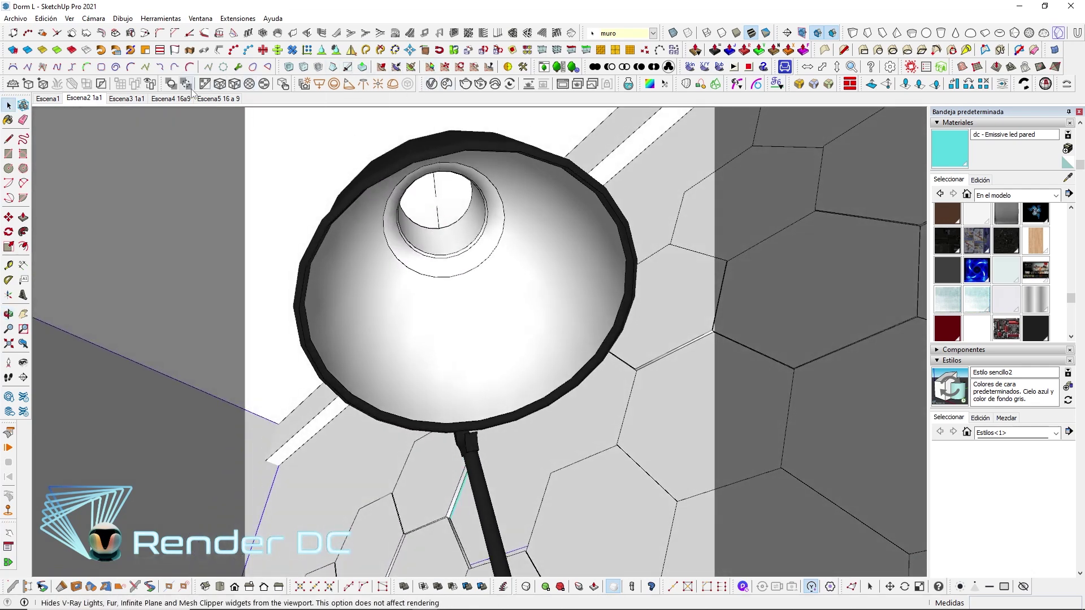
left_click(335, 87)
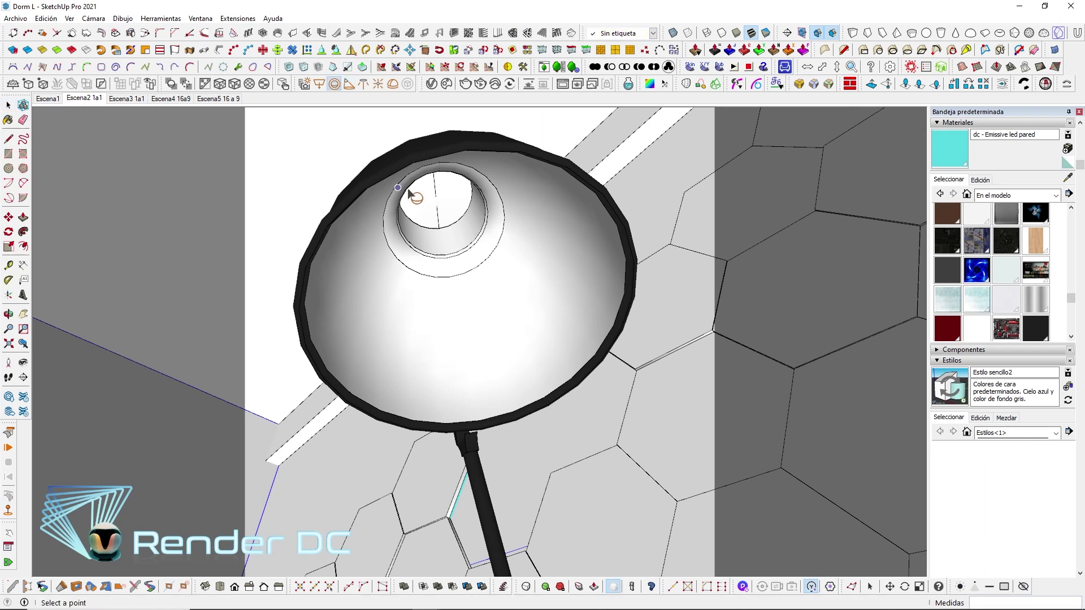
left_click(463, 201)
mouse_move(464, 200)
middle_mouse_down()
mouse_move(472, 230)
mouse_move(528, 134)
mouse_move(504, 187)
mouse_move(593, 247)
middle_mouse_up()
key("space")
Move the light deeper into the lamp, scale it down, then return to Escena2 and list lights
key("m")
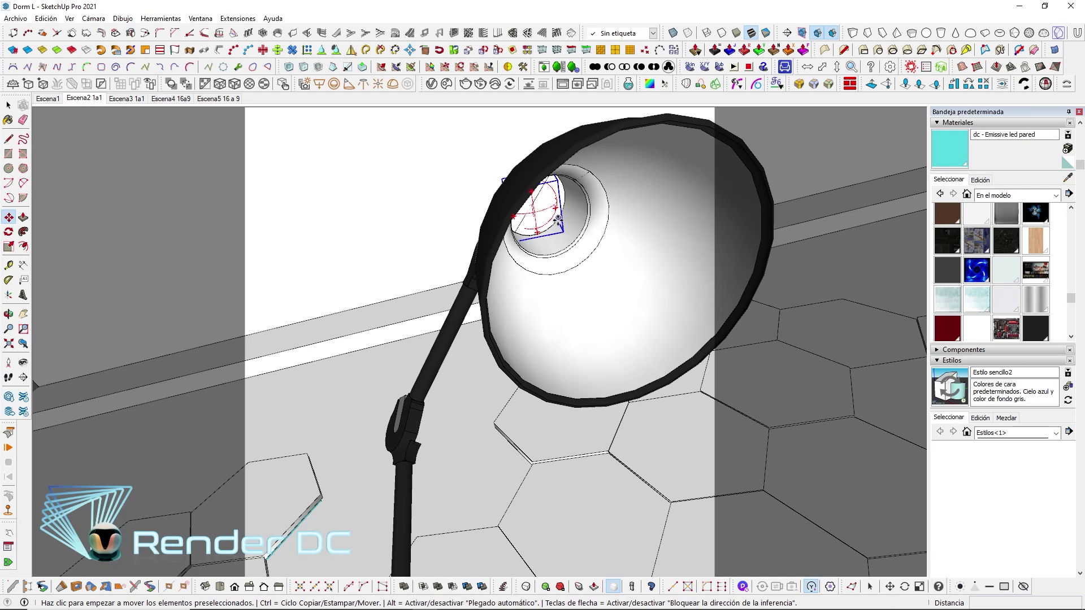
left_click(575, 243)
mouse_move(593, 244)
middle_mouse_down()
mouse_move(542, 375)
mouse_move(368, 311)
mouse_move(226, 218)
mouse_move(612, 266)
mouse_move(620, 237)
mouse_move(587, 225)
mouse_move(575, 335)
mouse_move(484, 455)
mouse_move(331, 380)
mouse_move(237, 356)
mouse_move(210, 269)
mouse_move(254, 375)
middle_mouse_up()
left_click(581, 225)
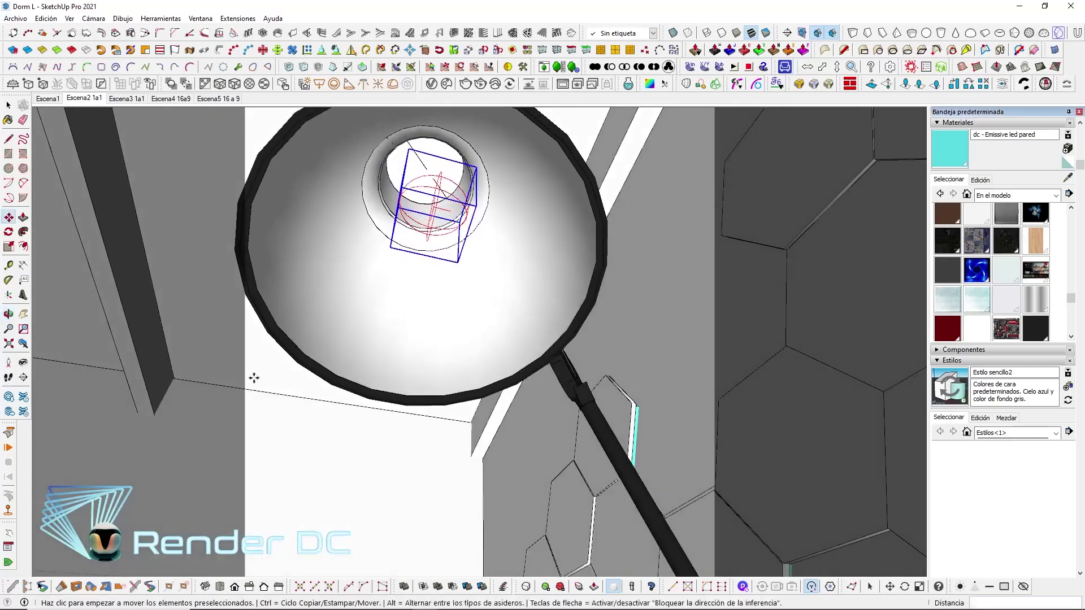
key("s")
left_click_drag(401, 186, 449, 224)
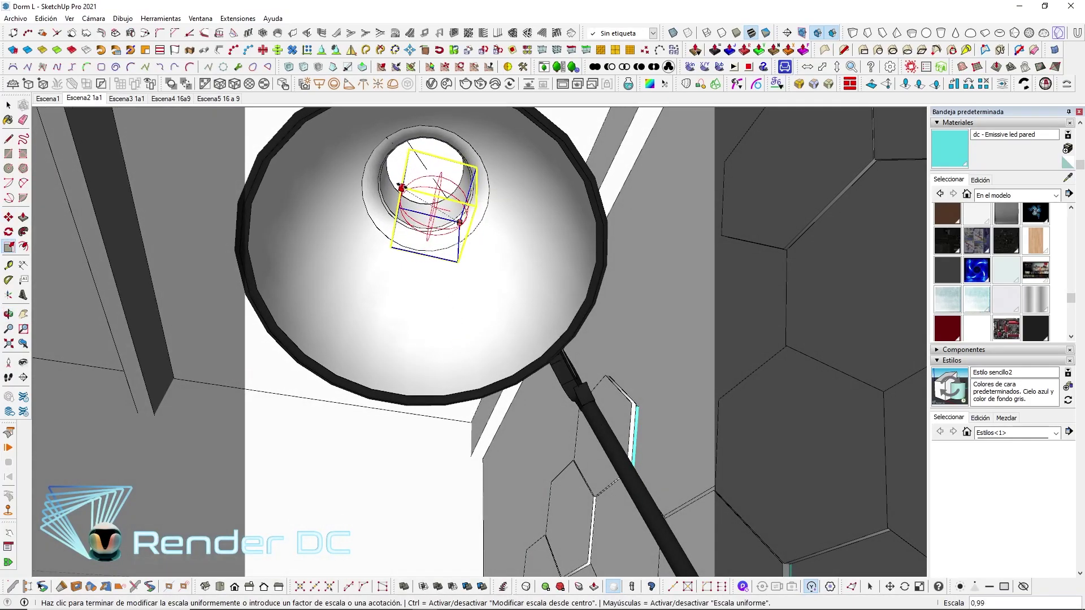
mouse_move(449, 224)
middle_mouse_down()
mouse_move(702, 232)
mouse_move(727, 339)
mouse_move(702, 211)
middle_mouse_up()
key("space")
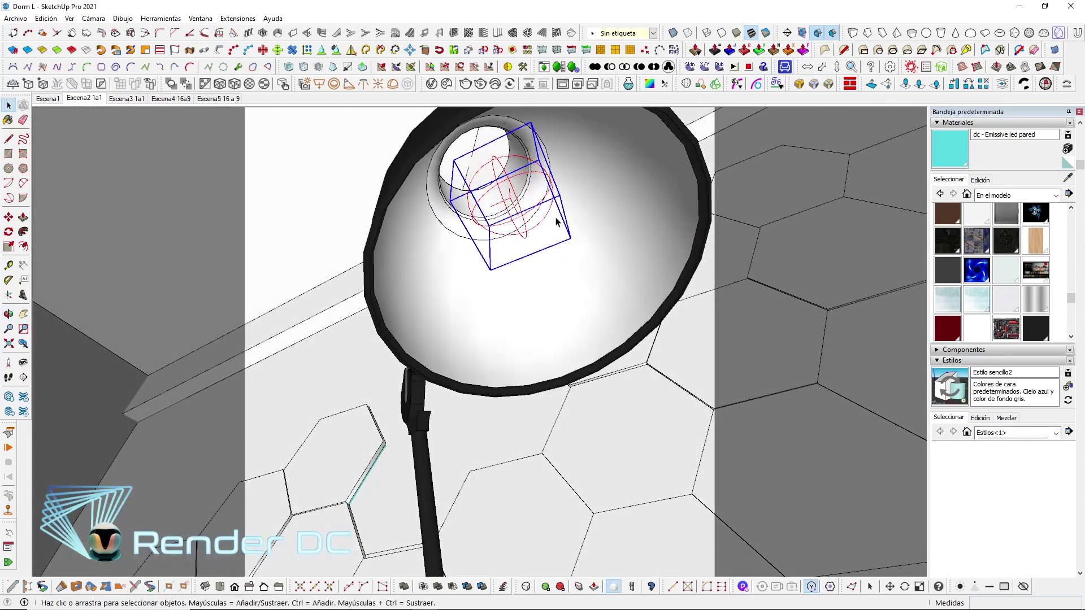
left_click(84, 99)
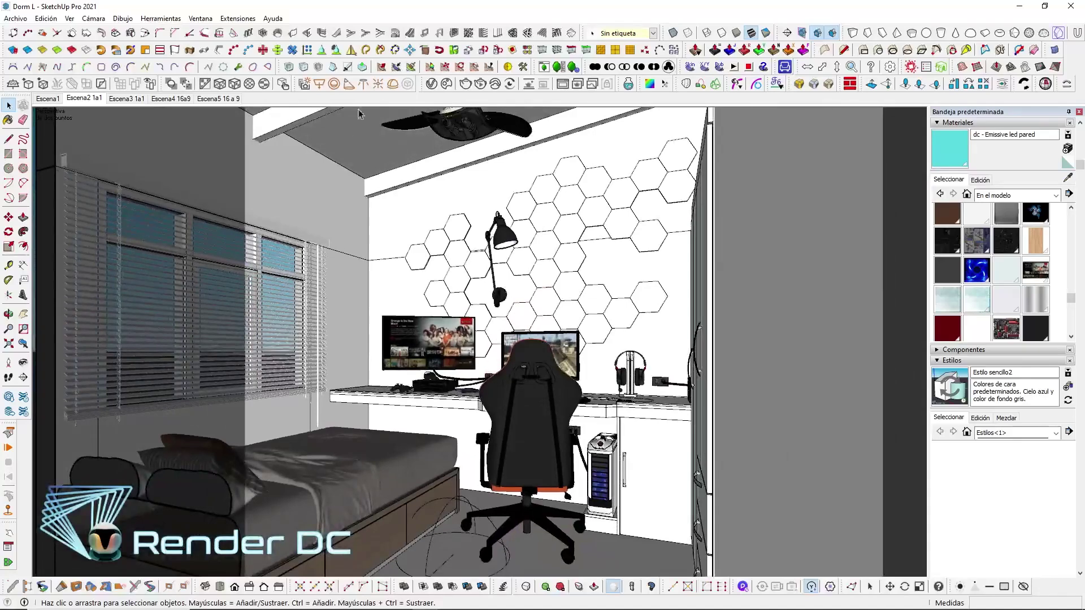
left_click(431, 84)
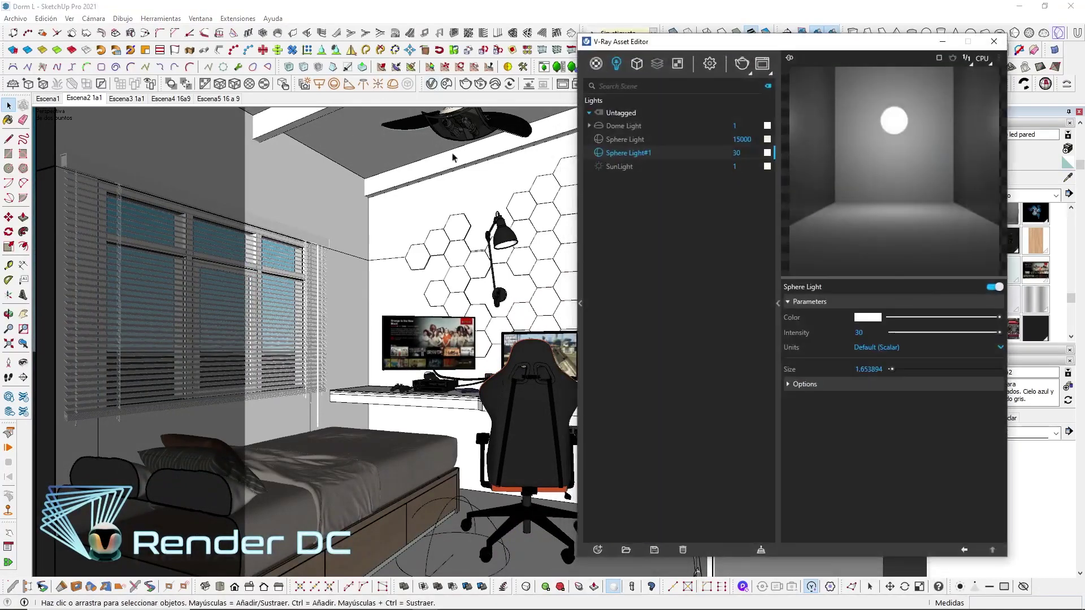
Rename the sphere lights 'lampara techo' and 'lampara pared', and expand the wall light's Options
double_click(649, 153)
left_click(624, 139)
double_click(625, 139)
key("BackSpace")
type("lampara techo")
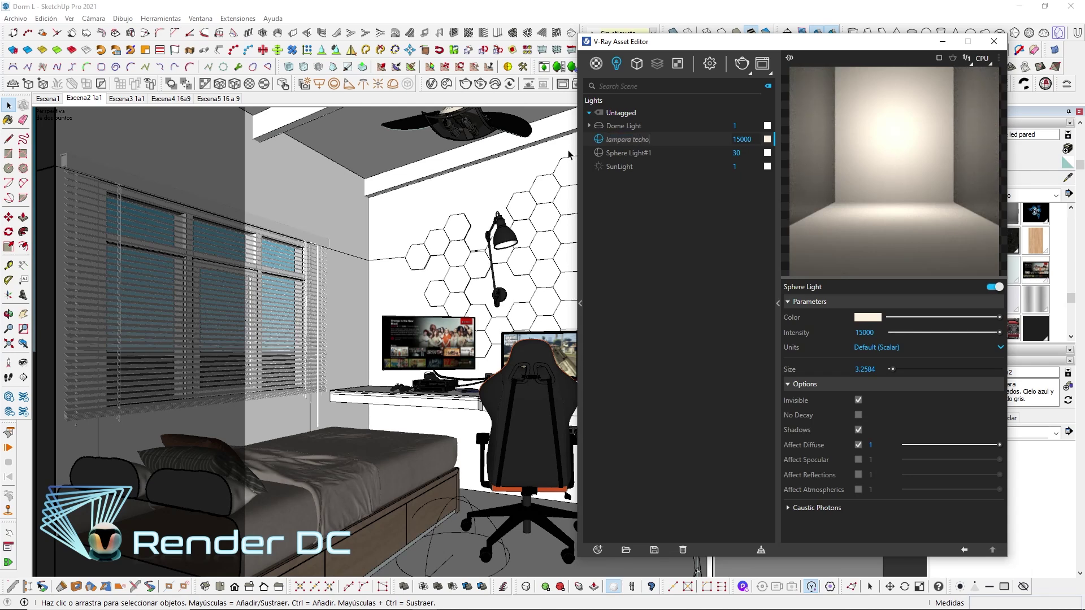
left_click(615, 157)
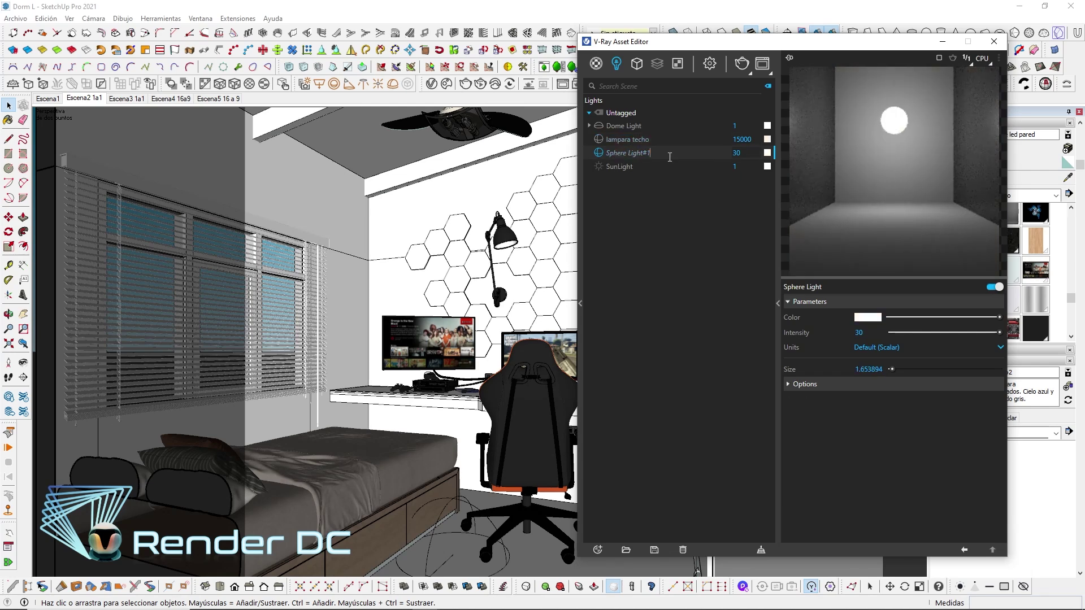
double_click(588, 153)
key("BackSpace")
type("a pared")
key("Return")
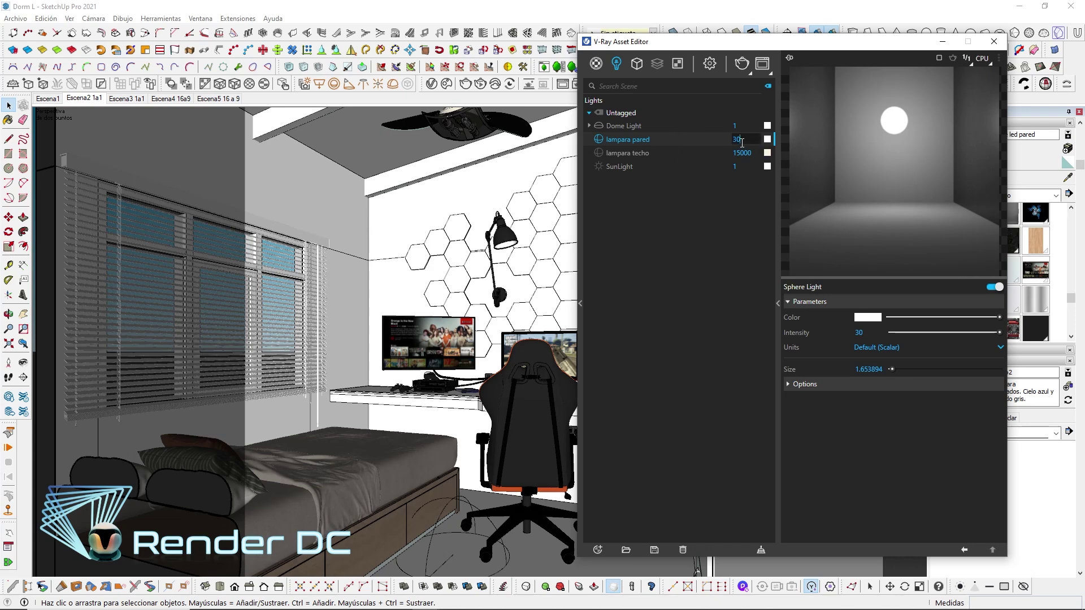
left_click(805, 385)
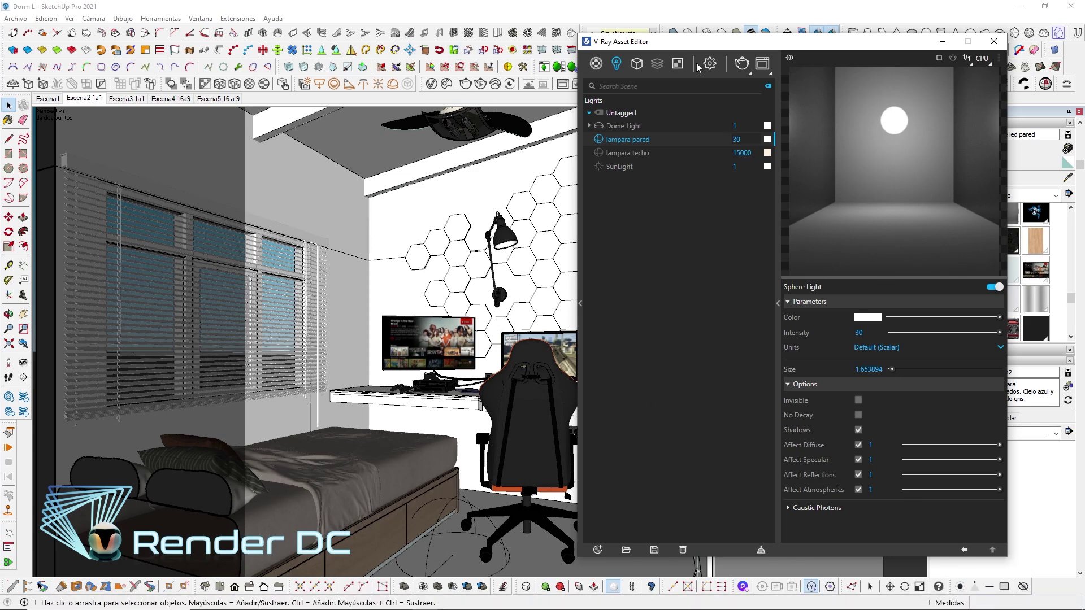
mouse_move(425, 599)
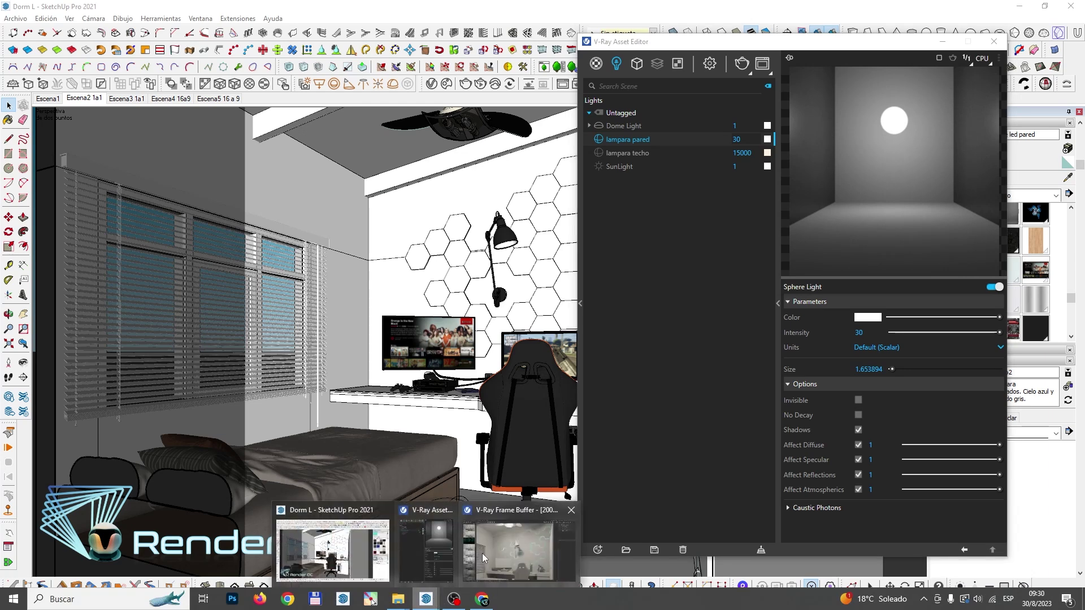
Bring up the render window, fit the whole render in view, then hide it
left_click(482, 551)
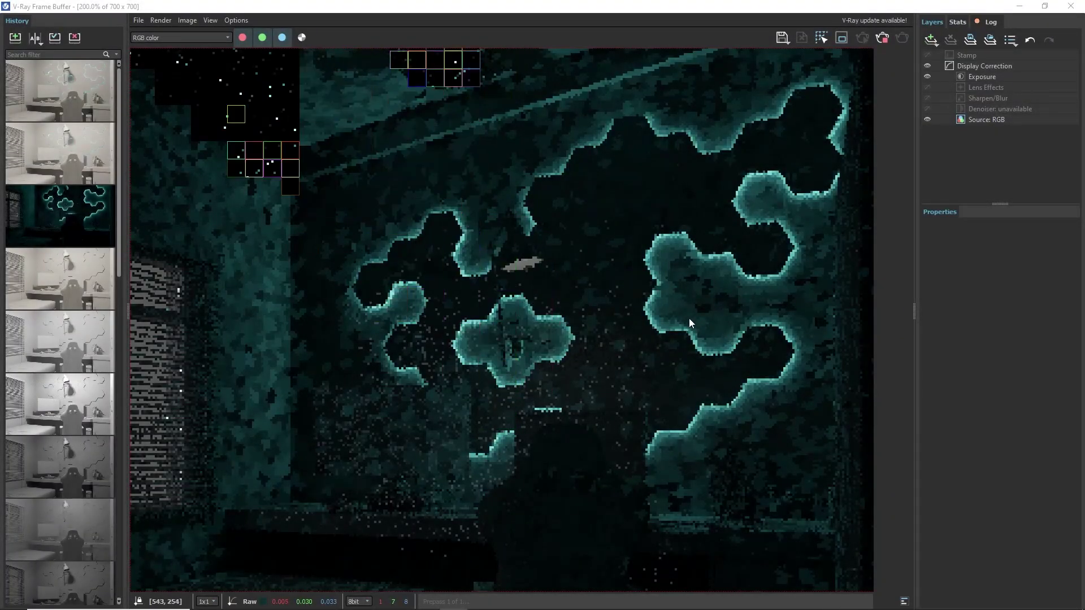
double_click(544, 330)
scroll(547, 330, "up", 2)
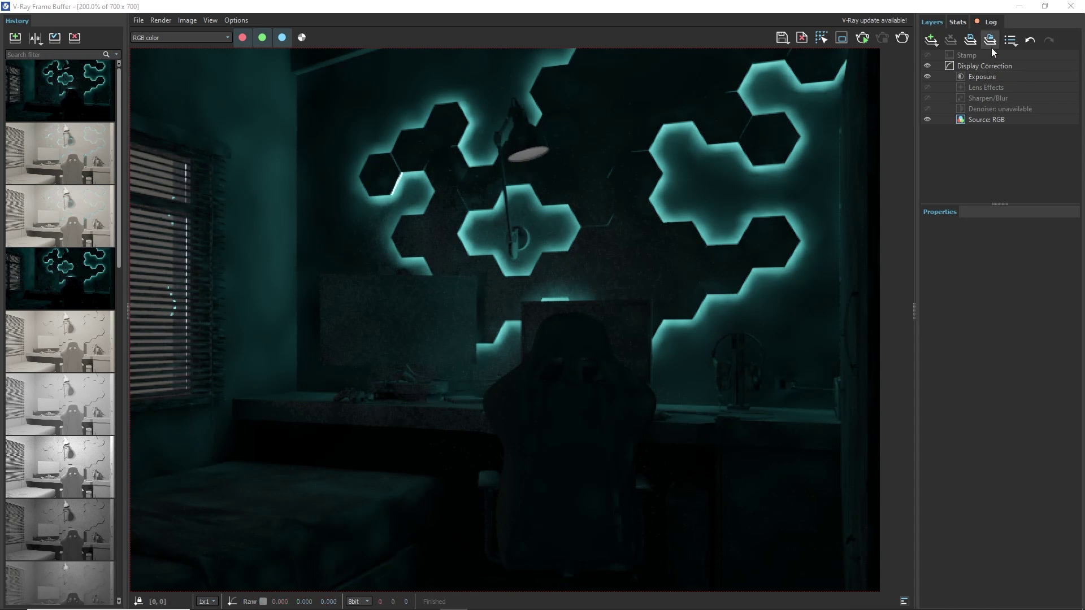
left_click(1012, 7)
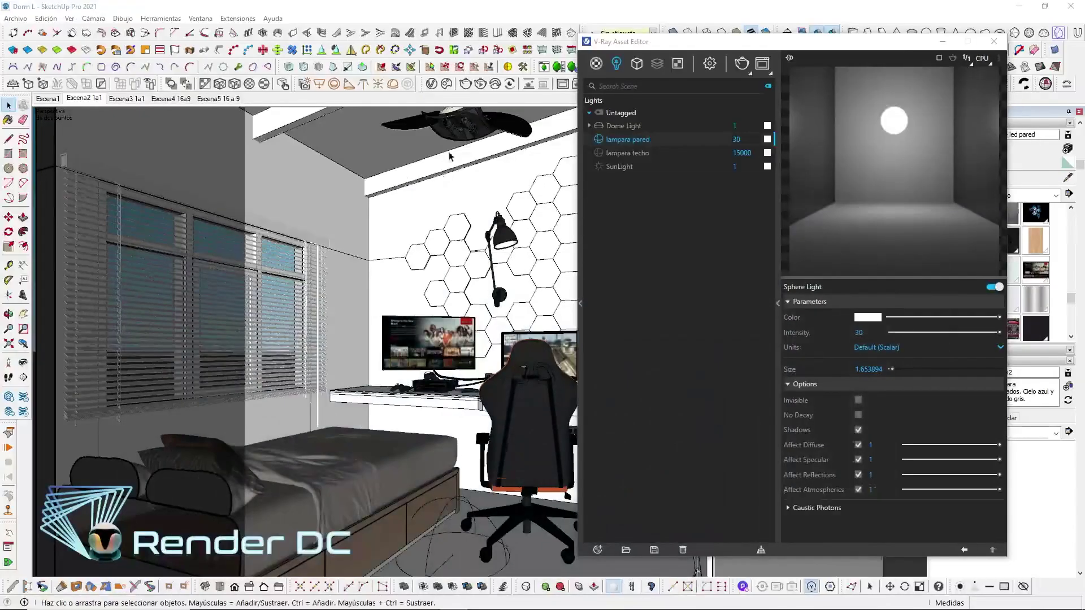
Set the wall lamp light intensity to 3000 and start a new V-Ray render
double_click(737, 139)
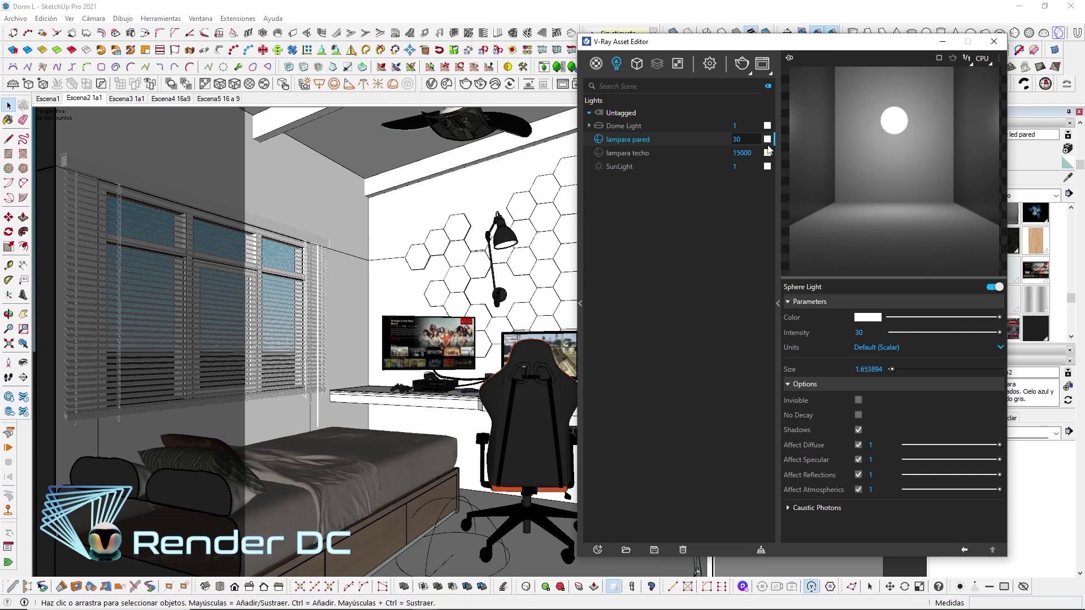
type("3000")
key("Return")
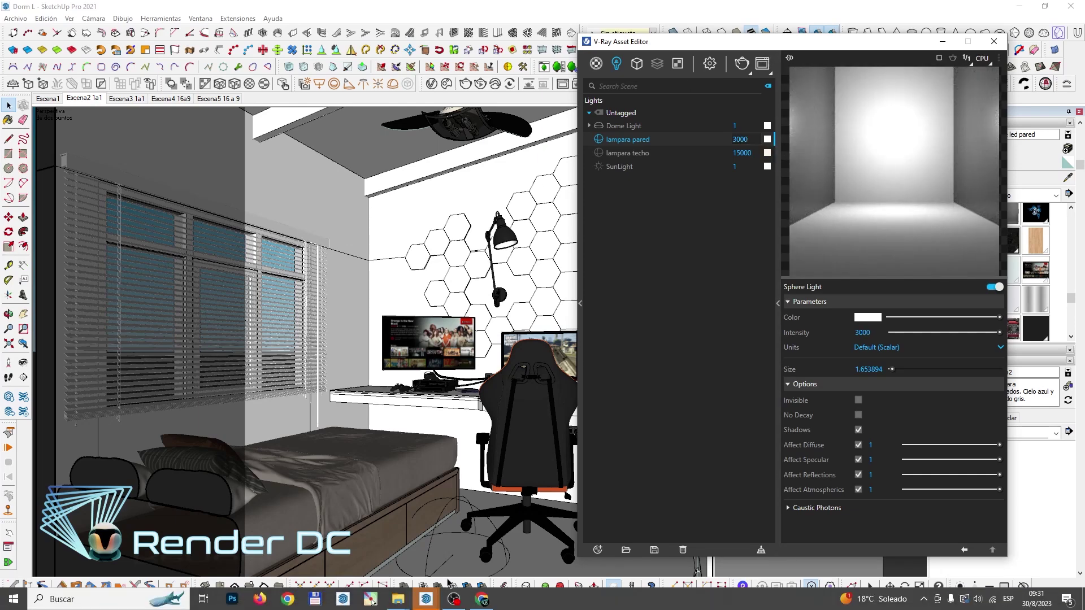
mouse_move(425, 599)
left_click(518, 544)
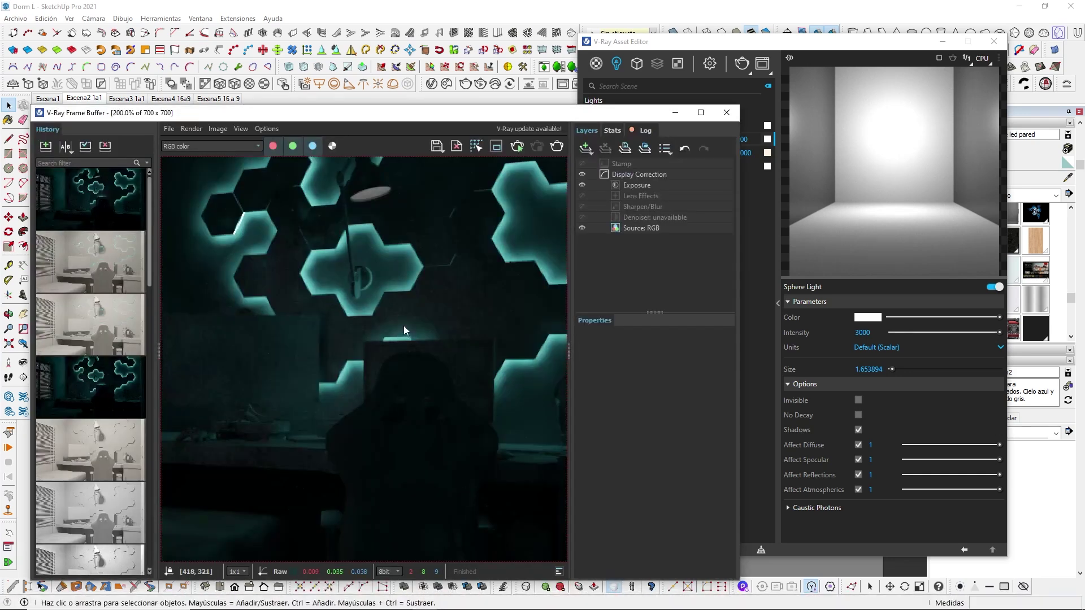
scroll(403, 327, "down", 3)
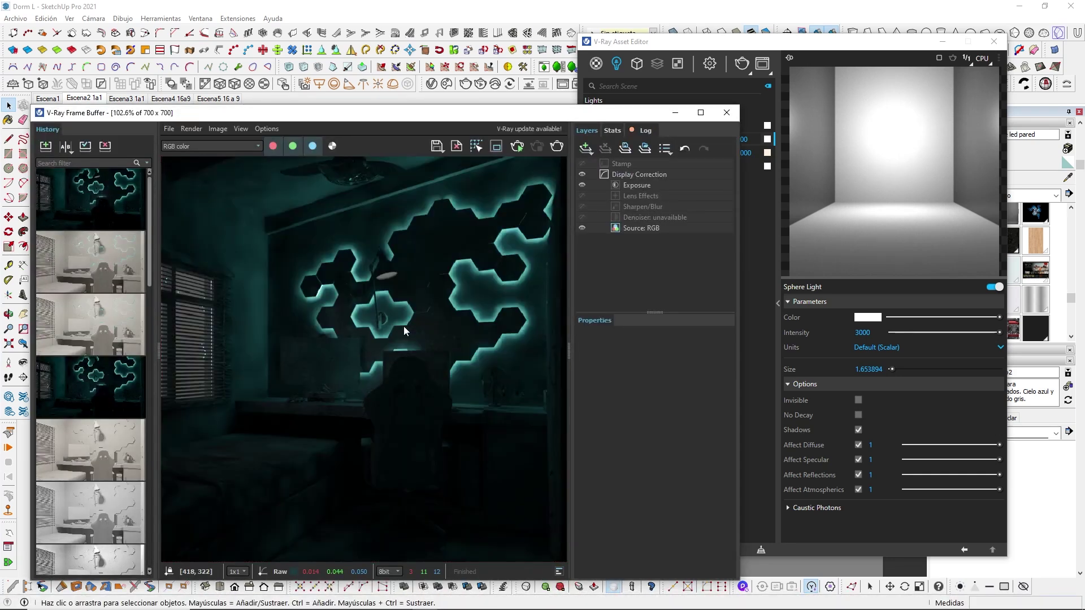
left_click(556, 148)
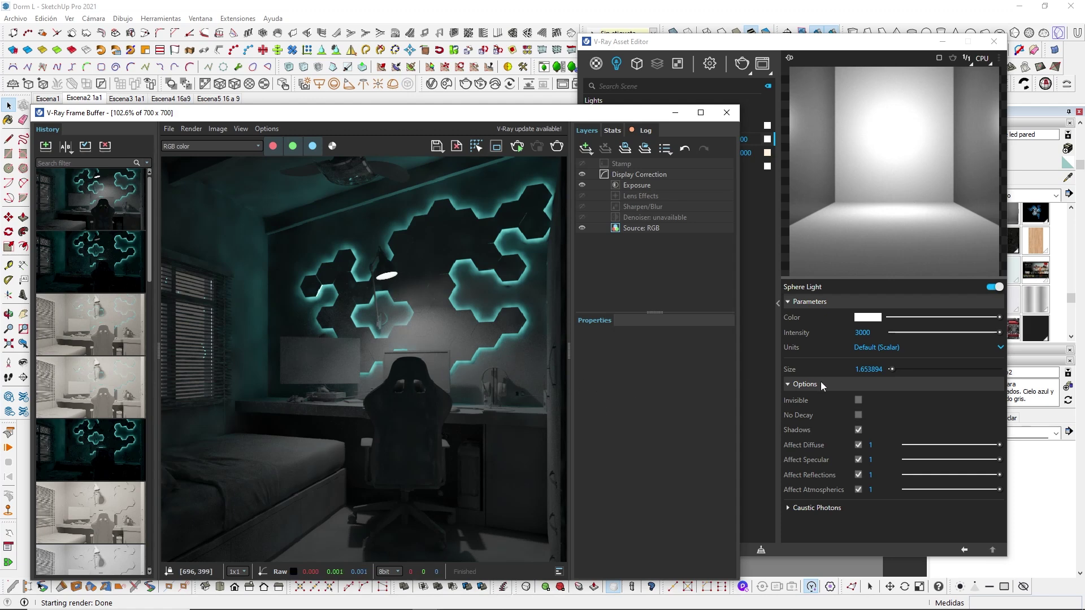
Set the lampara pared light colour to 4500 K and render again
left_click(875, 321)
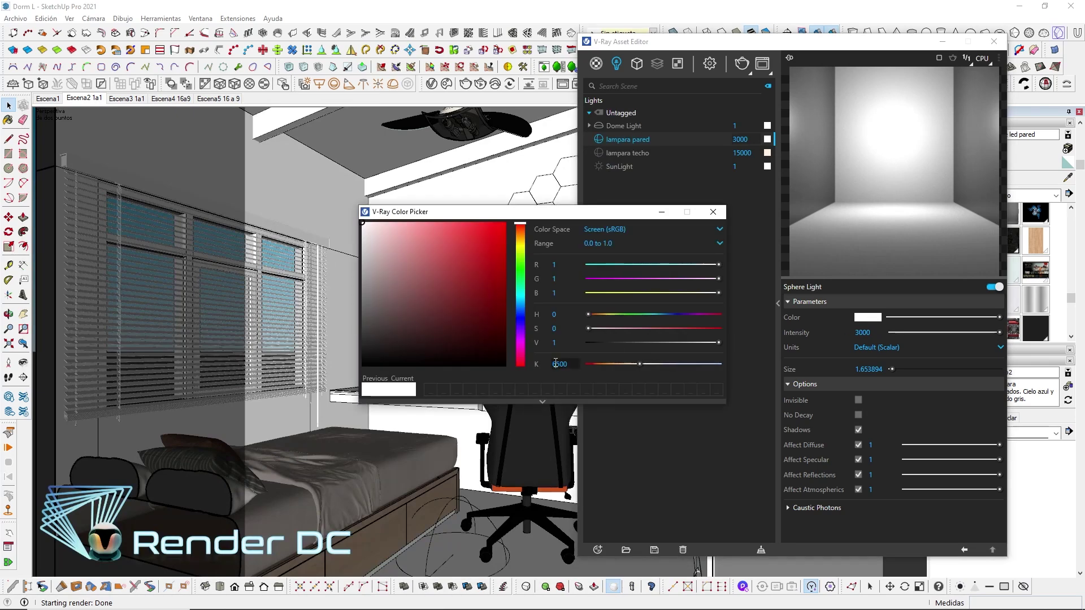
type("4")
key("Return")
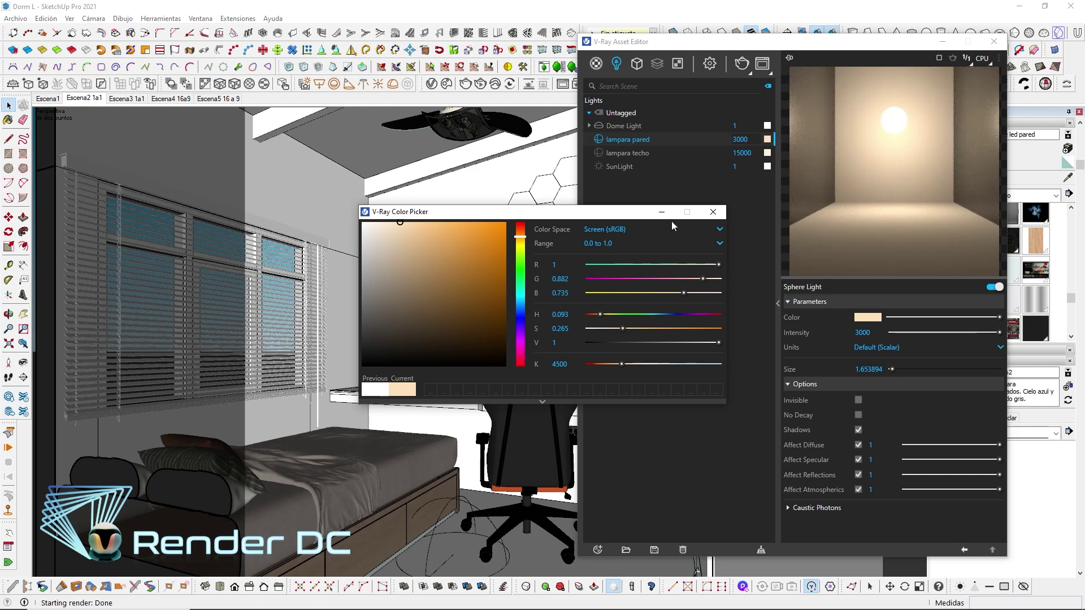
left_click(712, 212)
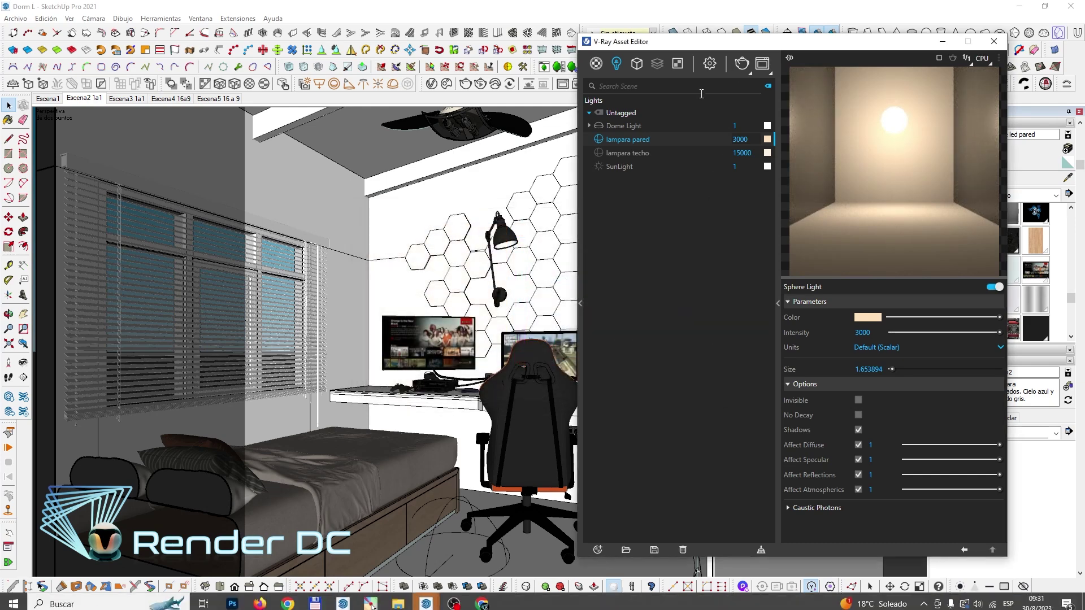
left_click(509, 520)
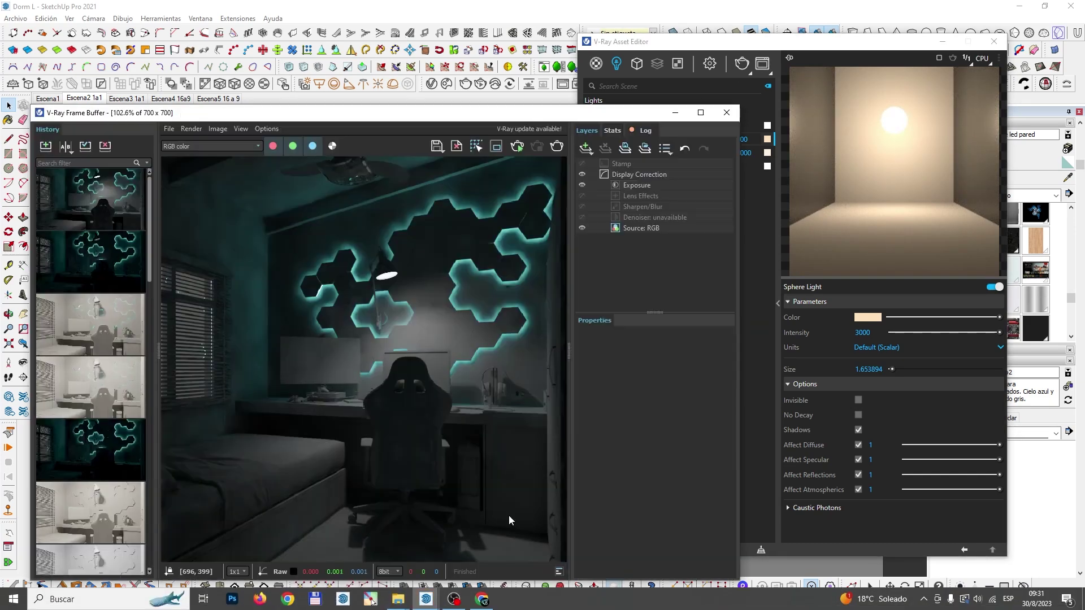
left_click(557, 146)
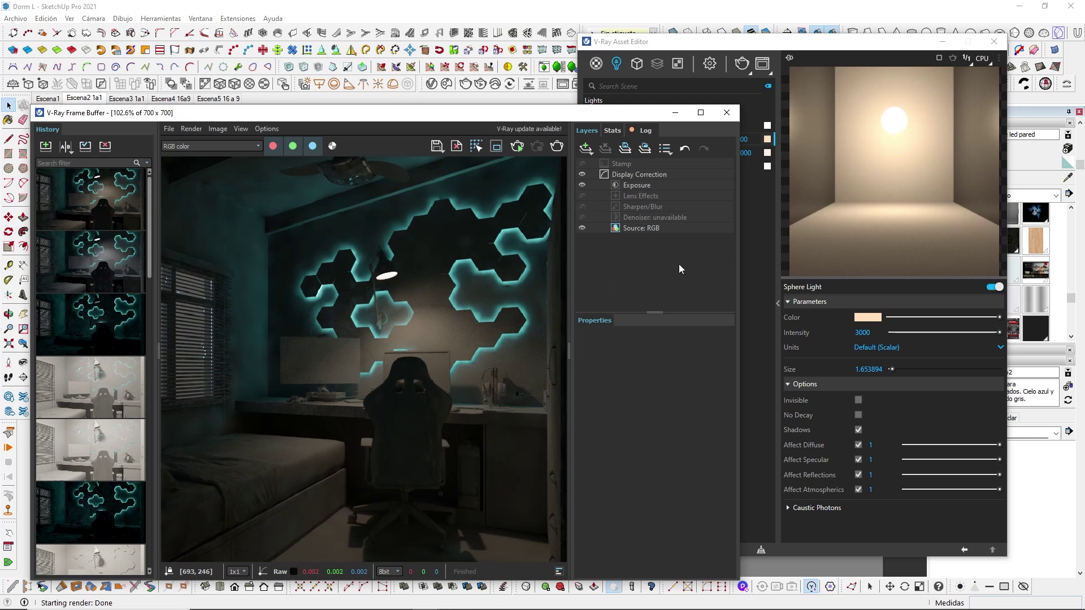
Raise the lampara pared intensity to 5000 and re-render
double_click(861, 333)
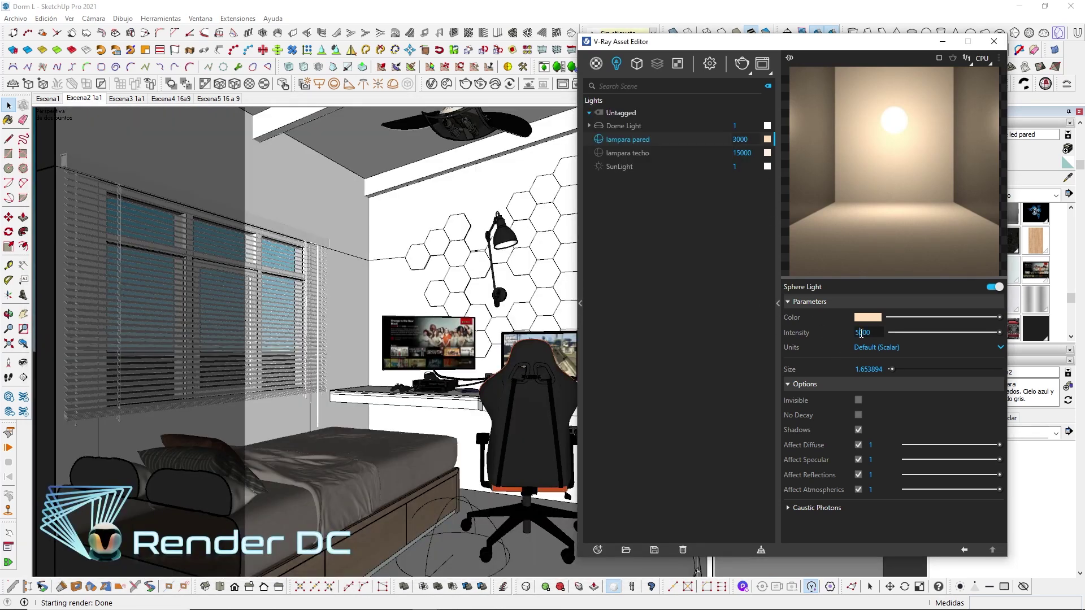
key("Return")
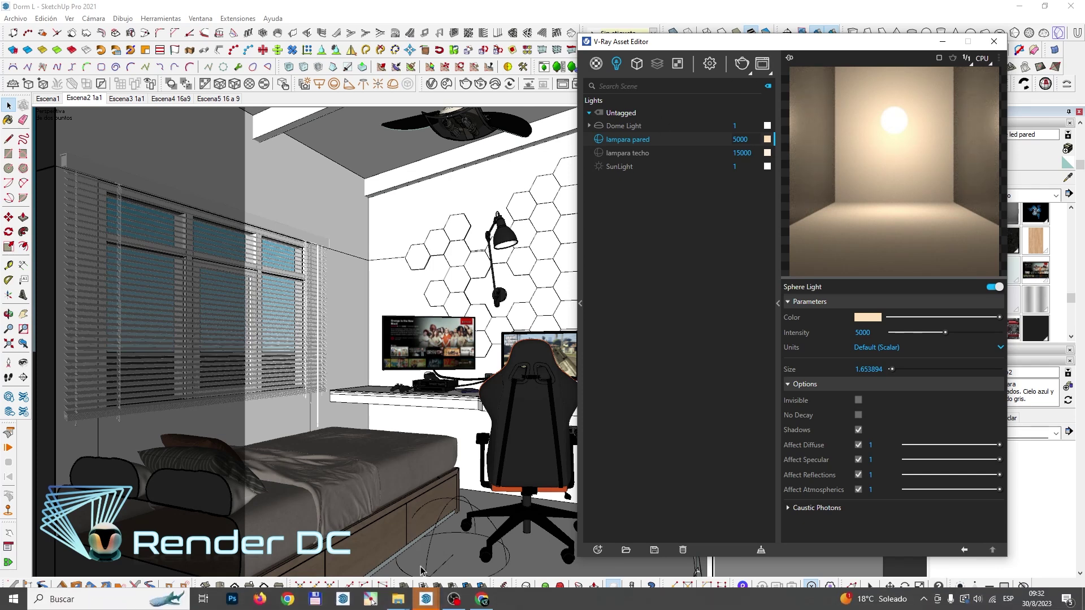
mouse_move(426, 599)
left_click(517, 550)
left_click(556, 146)
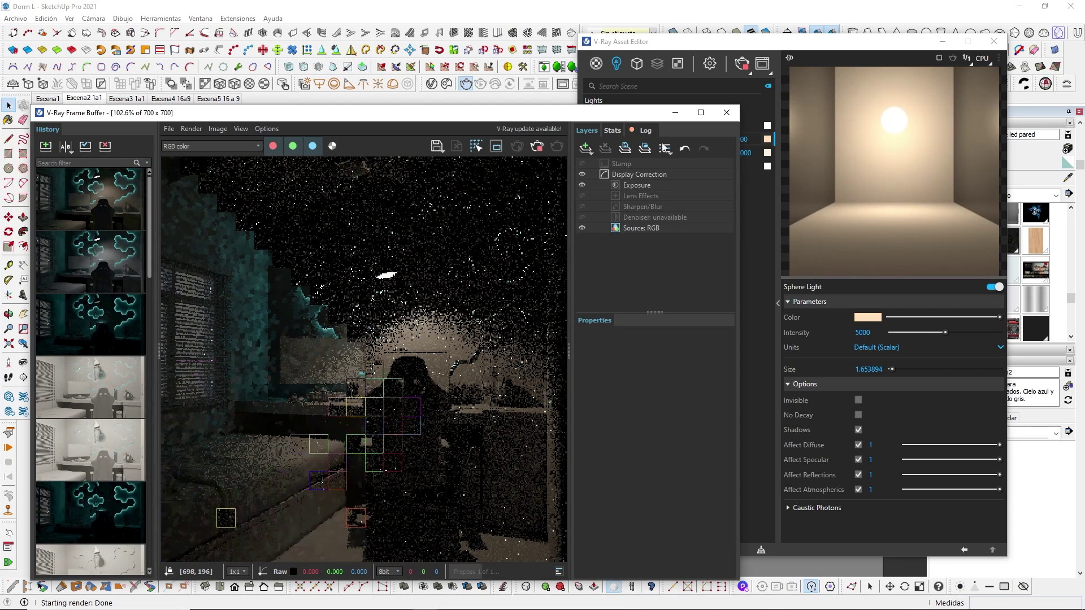
Add a Light Mix render element and view the finished render in the Frame Buffer
left_click(705, 49)
left_click(677, 64)
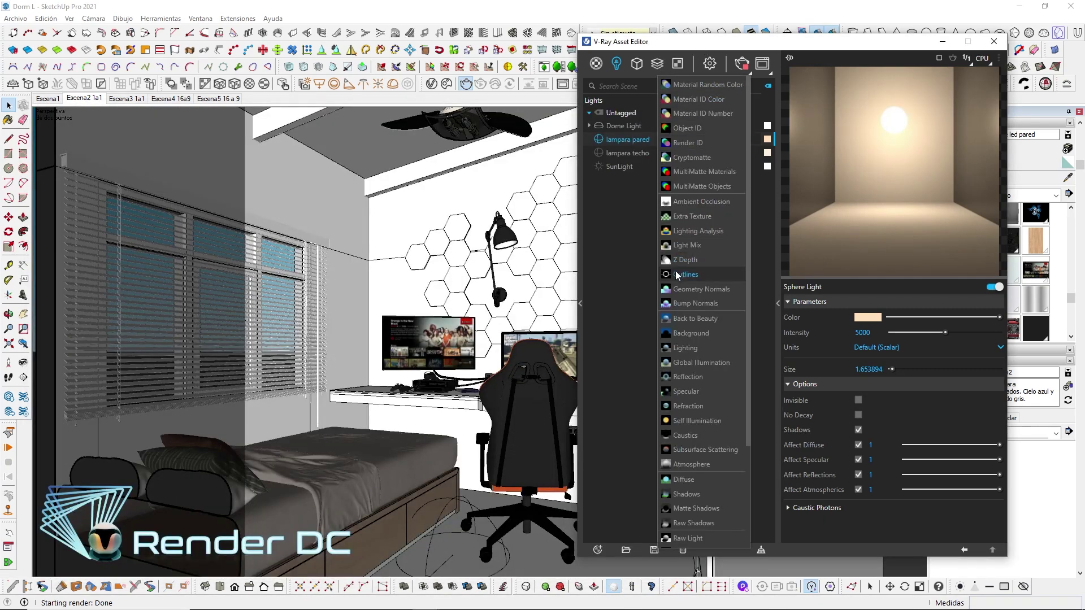
left_click(703, 246)
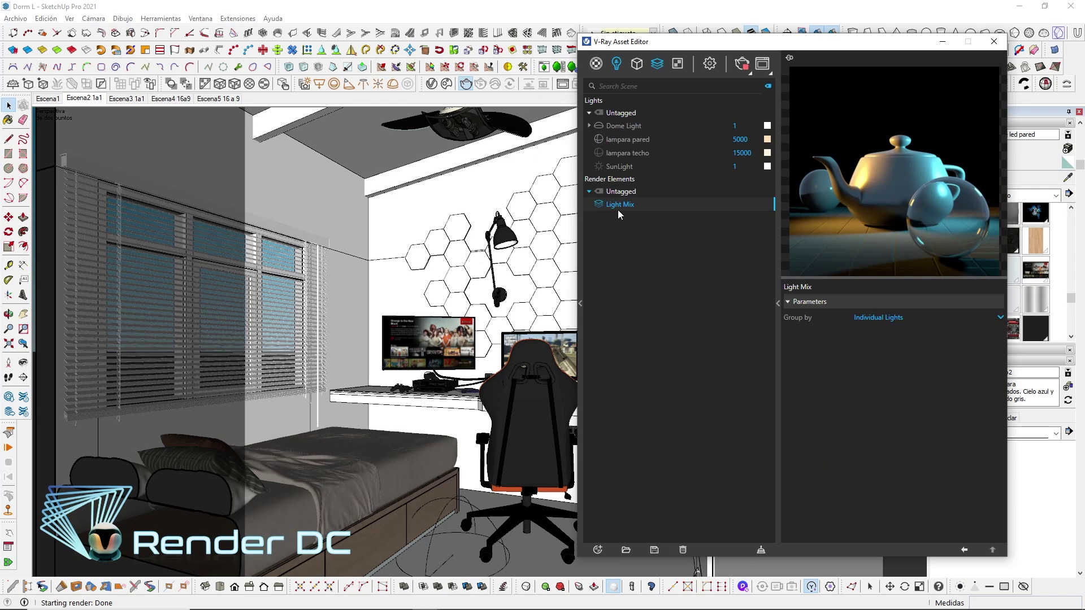
left_click(709, 64)
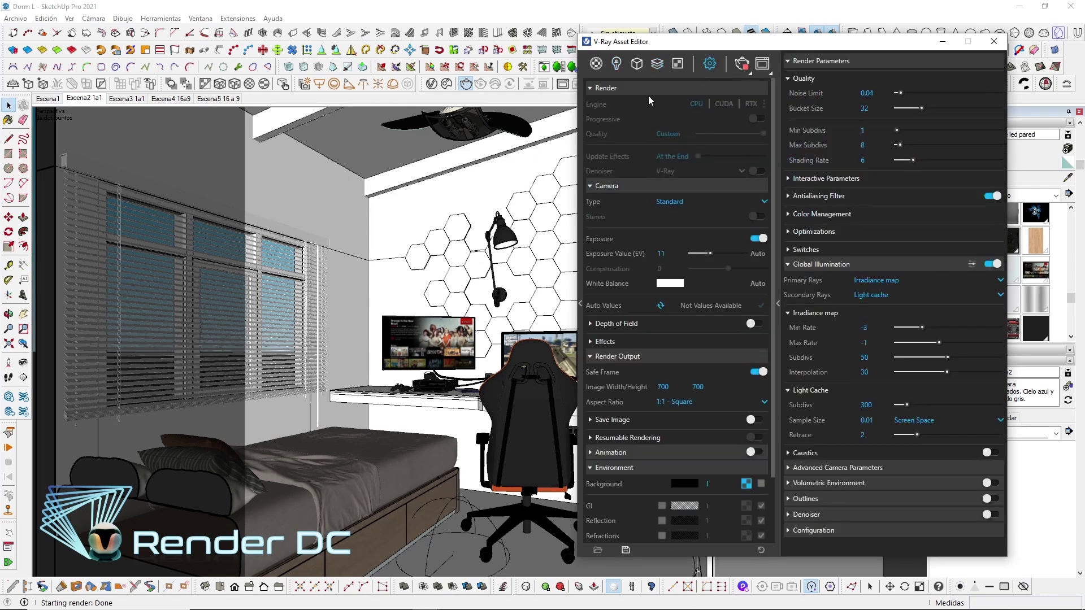
mouse_move(426, 599)
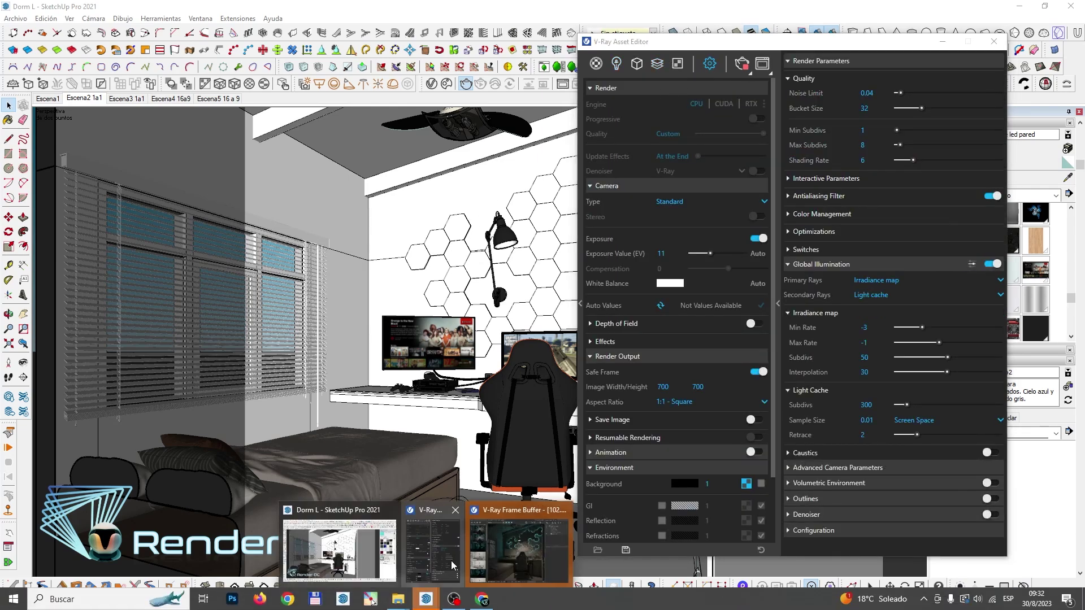
left_click(493, 547)
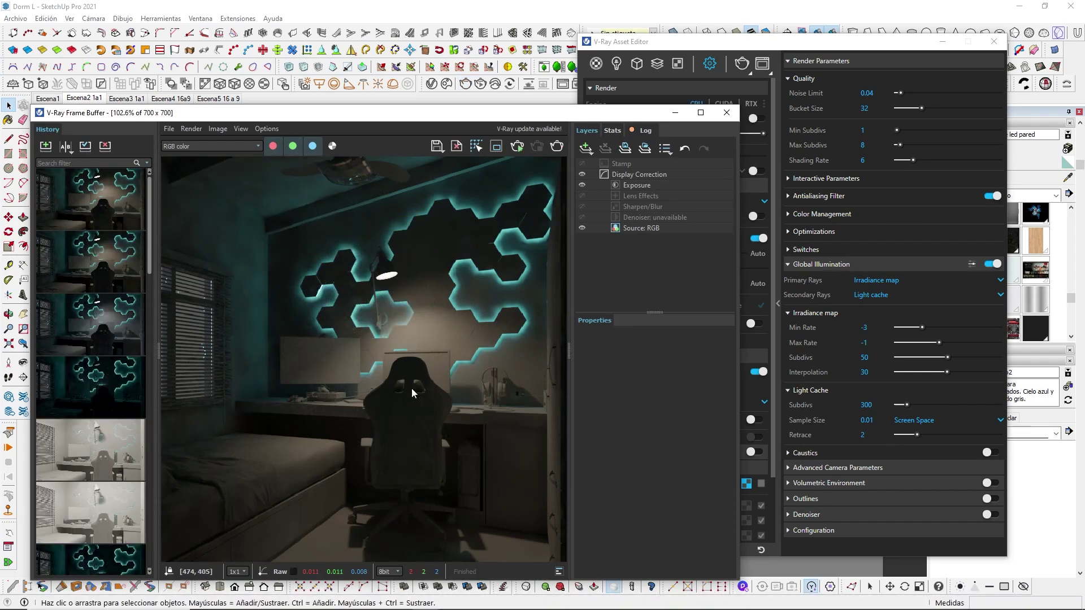
left_click(617, 63)
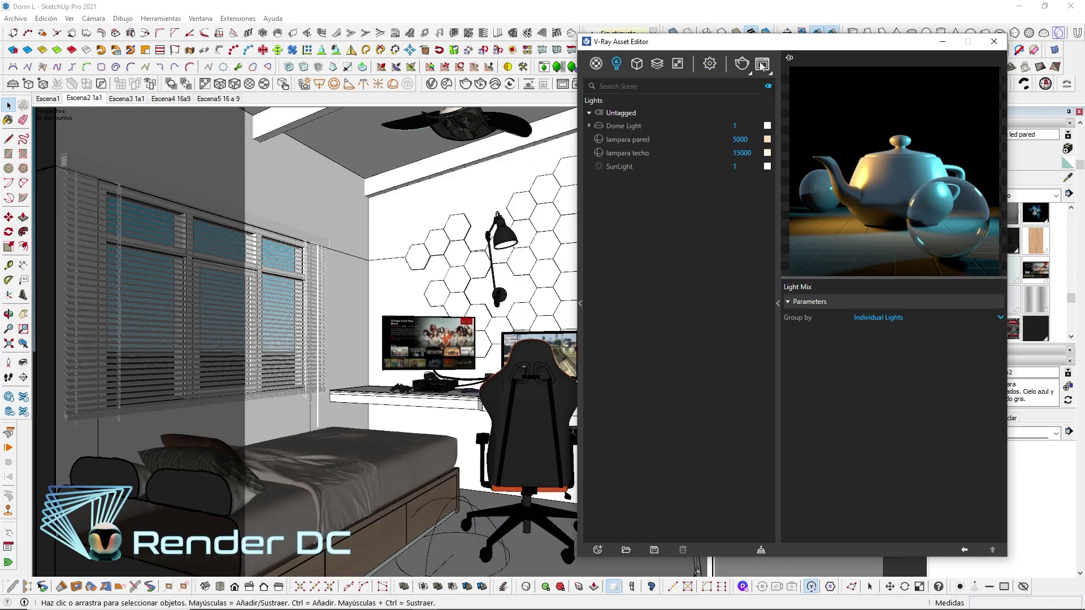
left_click(486, 537)
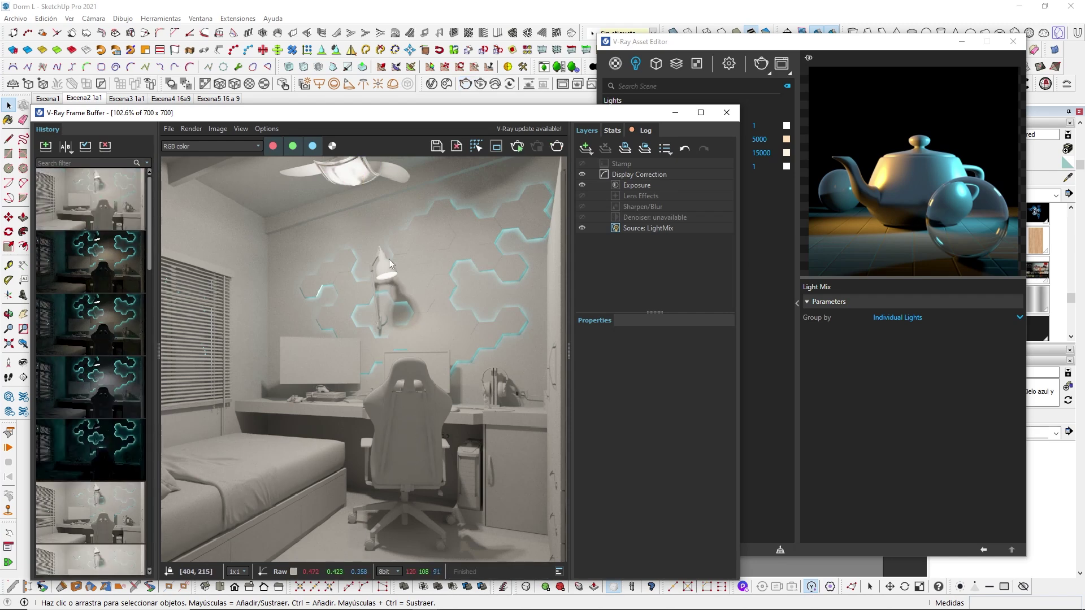
Show the LightMix source and raise the lampara pared 2 multiplier up to 10
left_click(636, 228)
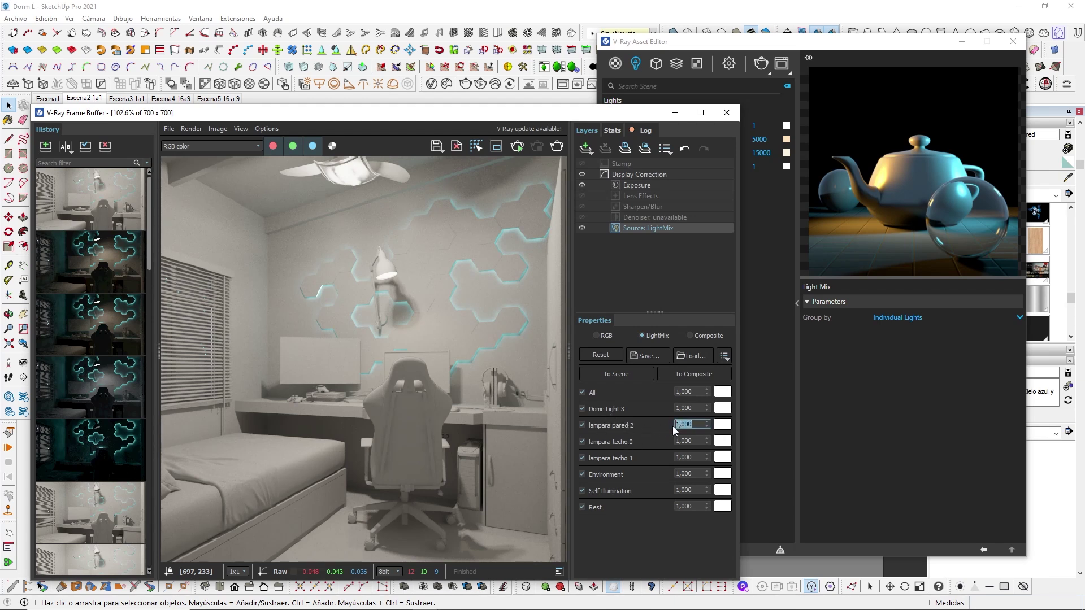
key("Up")
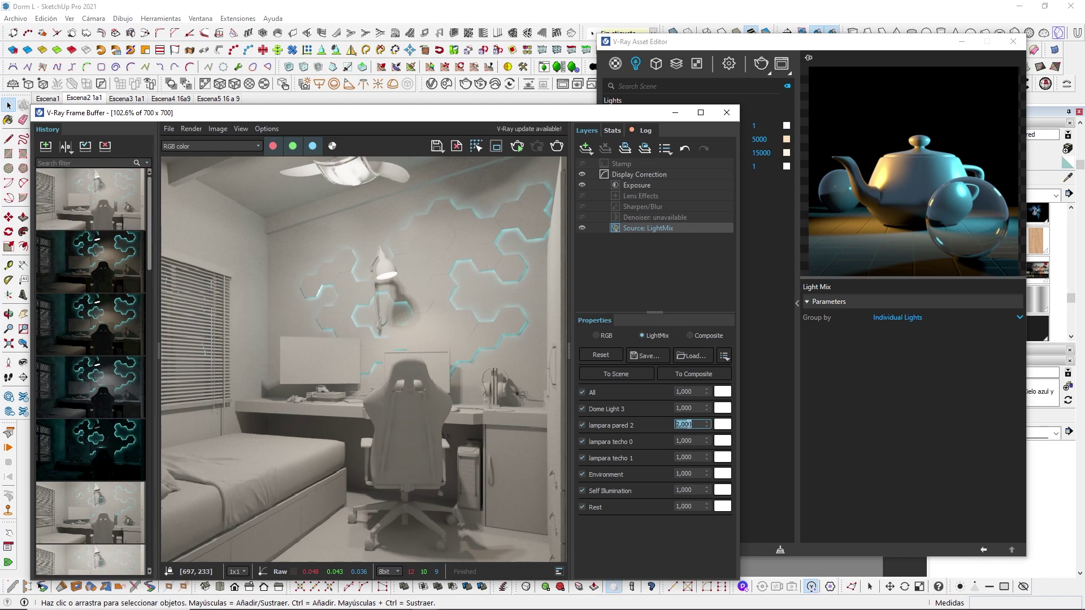
scroll(694, 425, "up", 3)
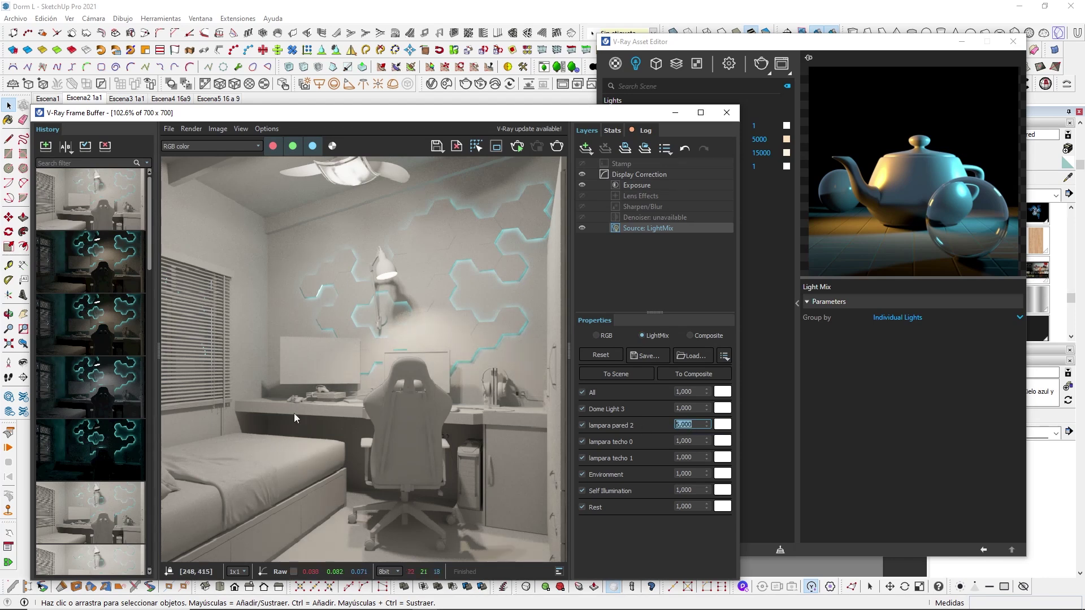
type("0")
key("Return")
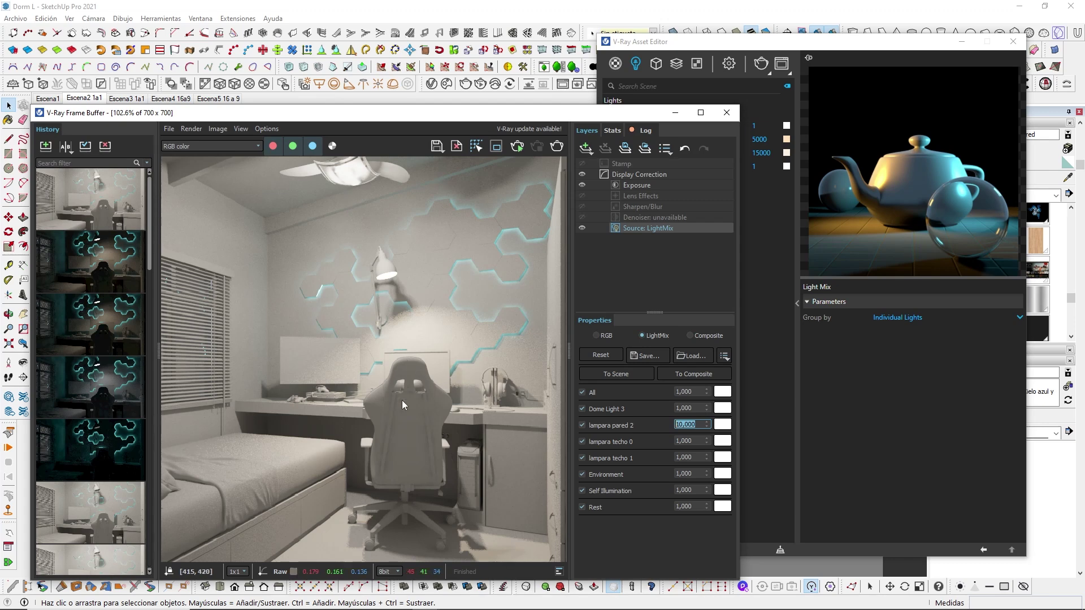
Set lampara pared intensity to 50000, reset its multiplier to 1, re-render, and minimize V-Ray
left_click(770, 141)
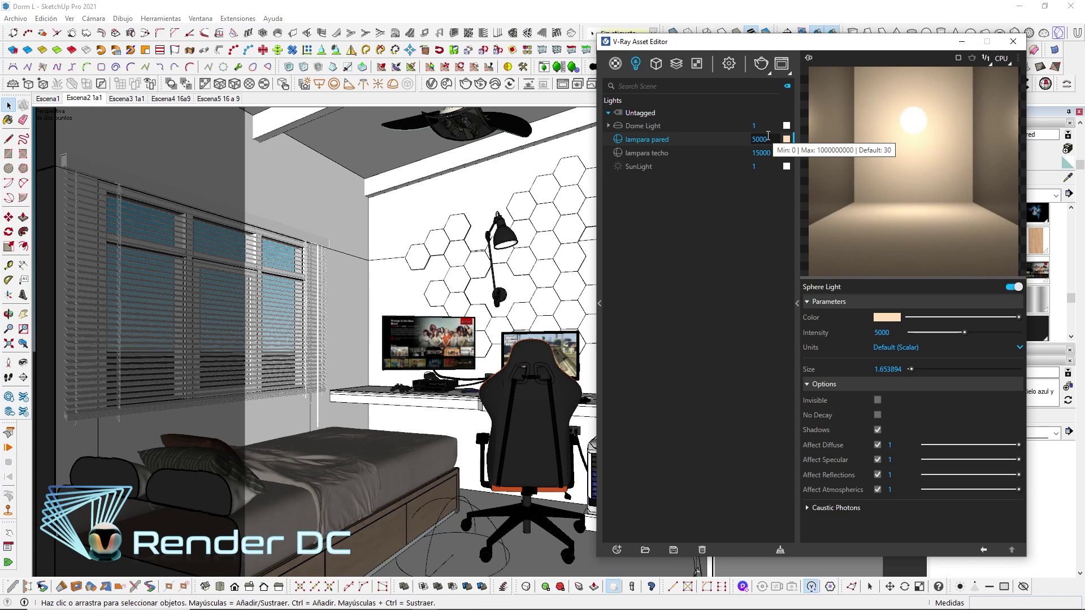
double_click(768, 136)
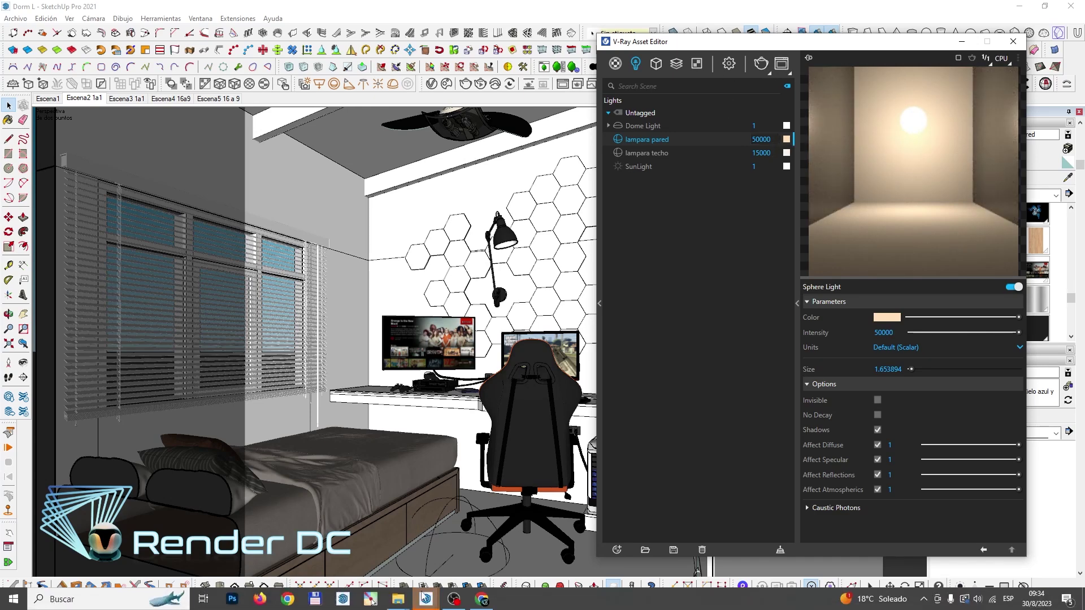
mouse_move(425, 599)
left_click(486, 561)
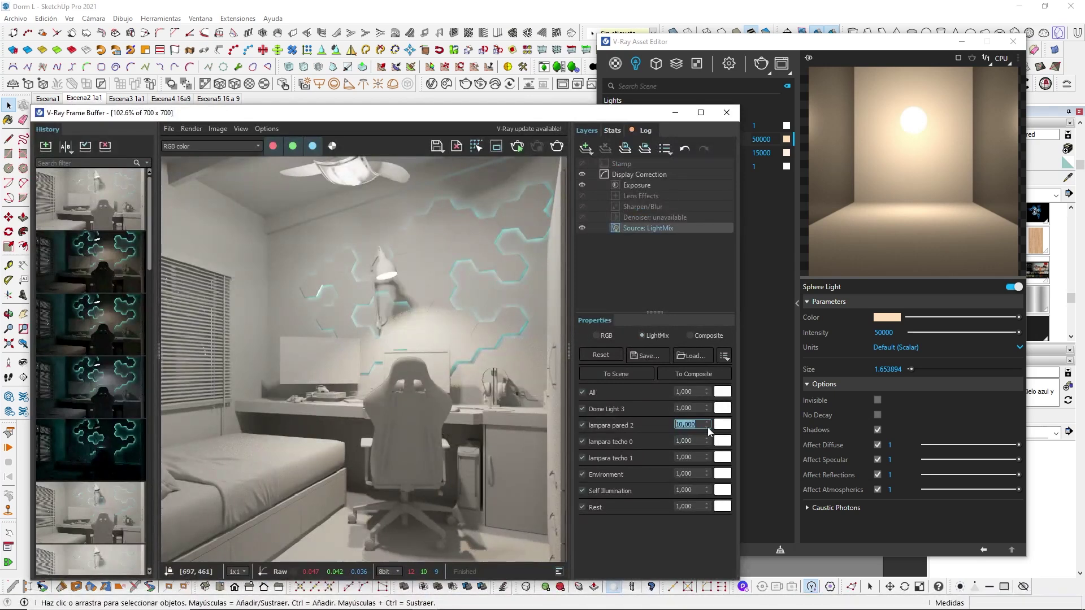
type("1")
key("Return")
left_click(557, 147)
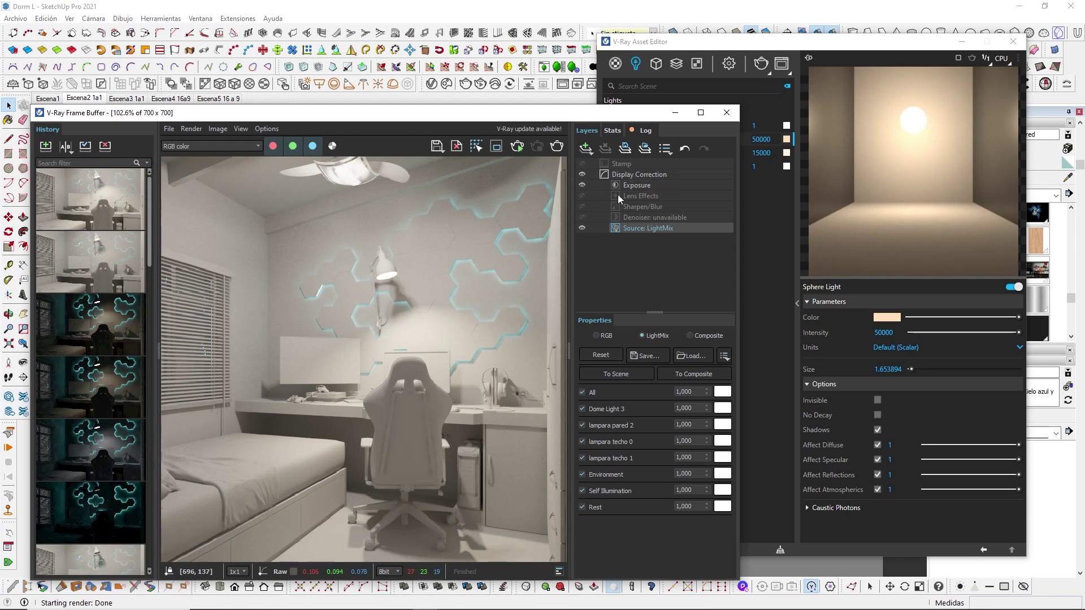
left_click(673, 113)
left_click(962, 41)
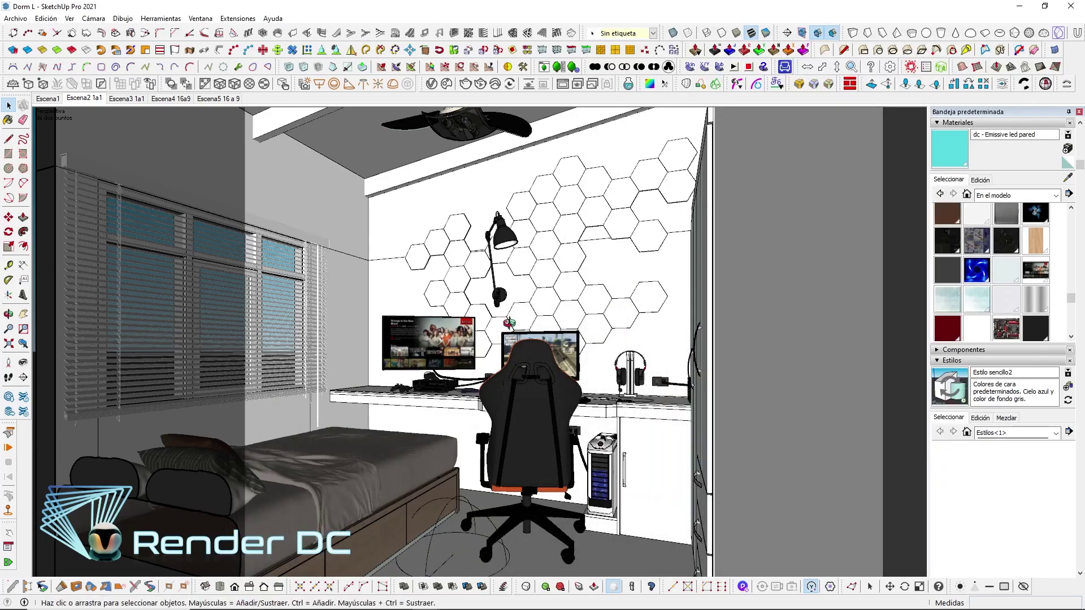
Browse Escena3, Escena4 and Escena5, settle on Escena4 16a9, and show the V-Ray lights list
mouse_move(508, 351)
middle_mouse_down()
mouse_move(489, 369)
mouse_move(230, 134)
middle_mouse_up()
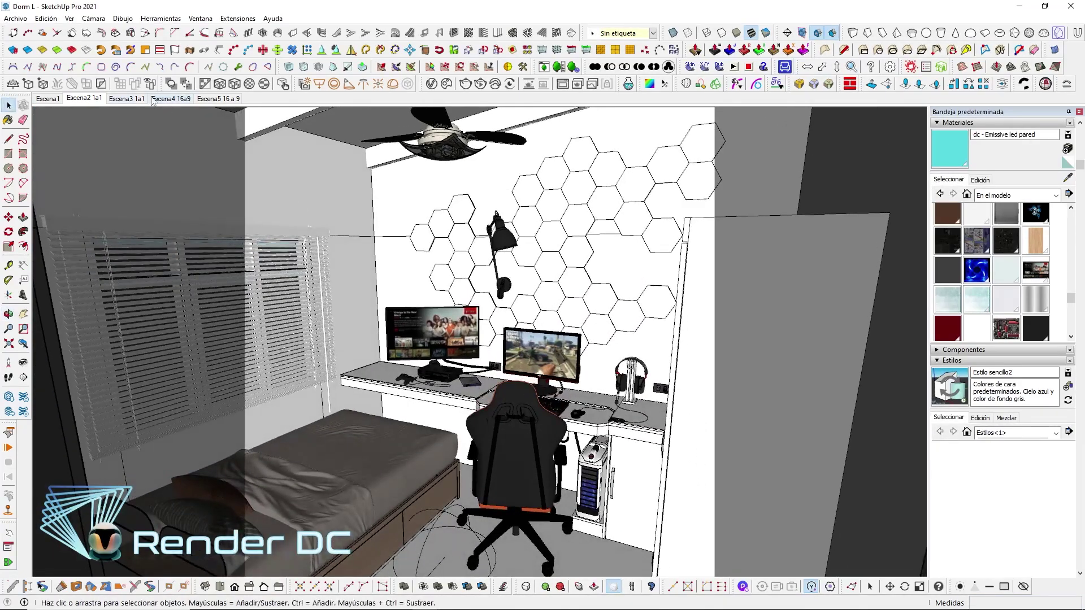
left_click(126, 99)
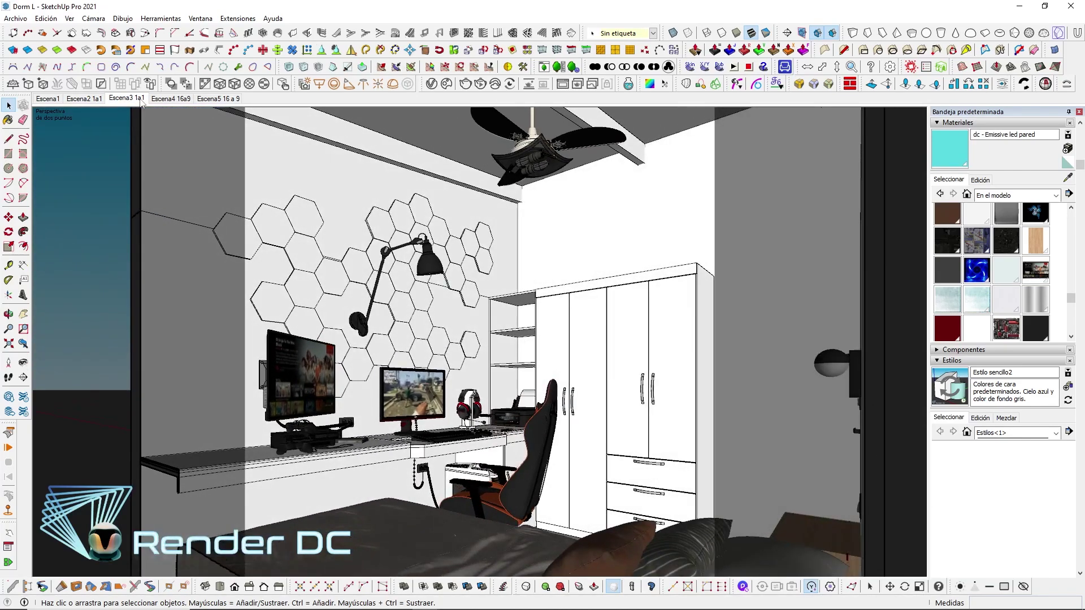
left_click(168, 100)
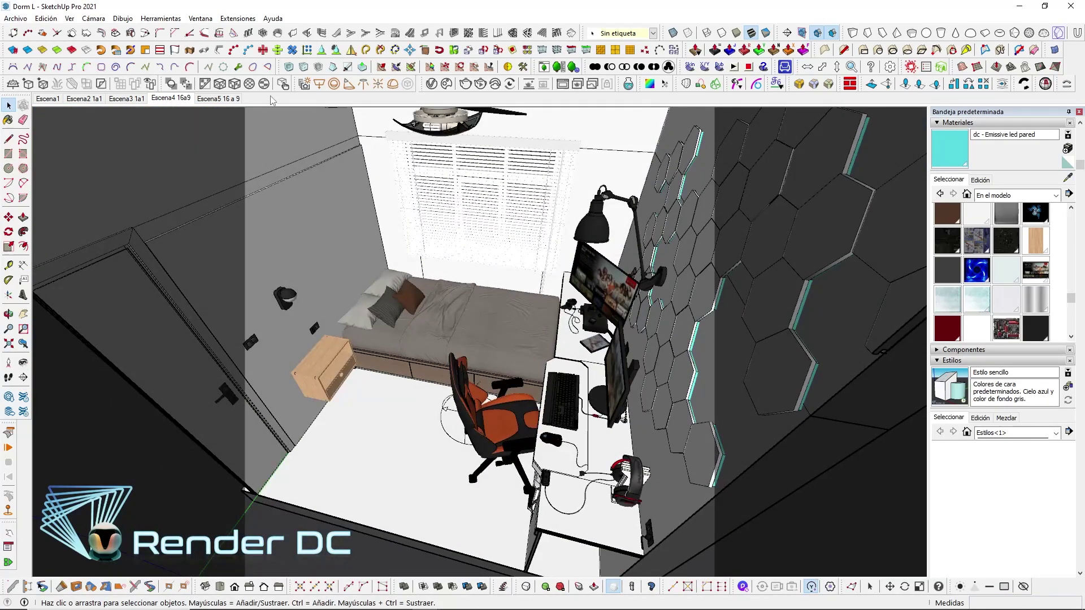
left_click(226, 99)
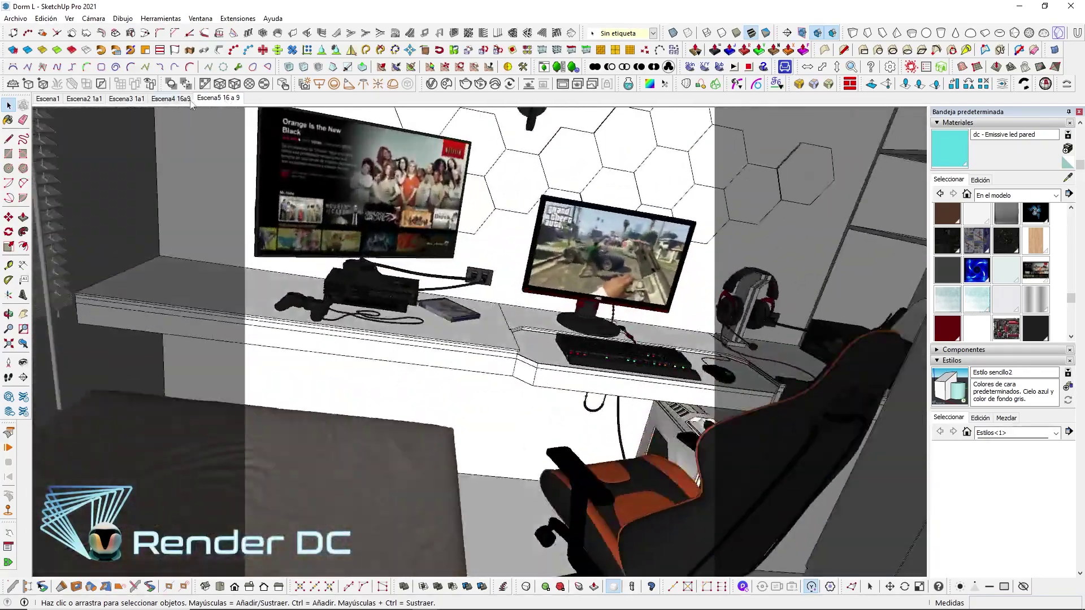
left_click(170, 101)
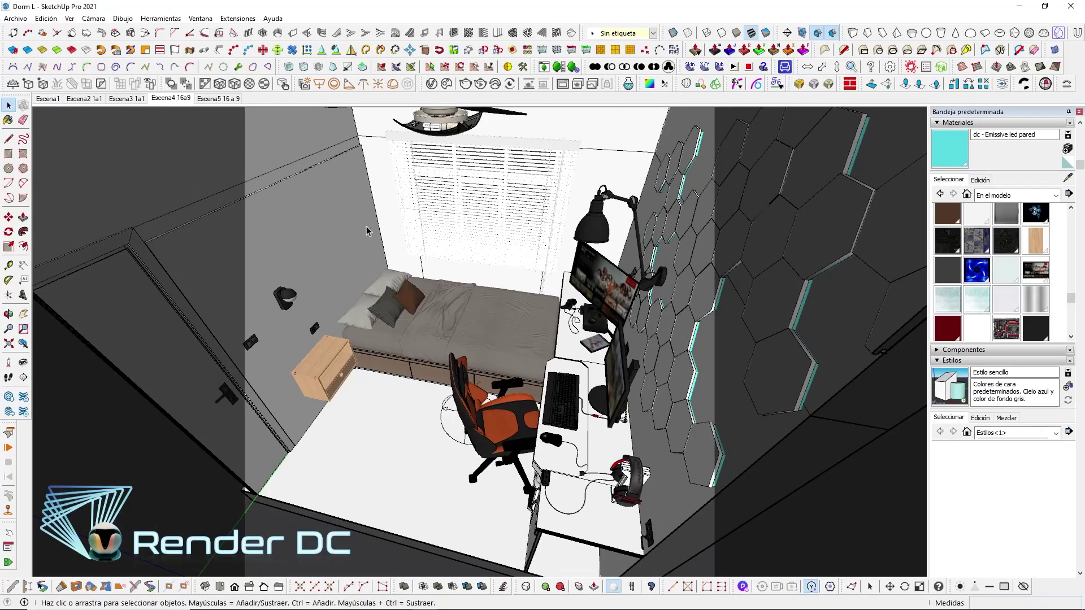
left_click(432, 85)
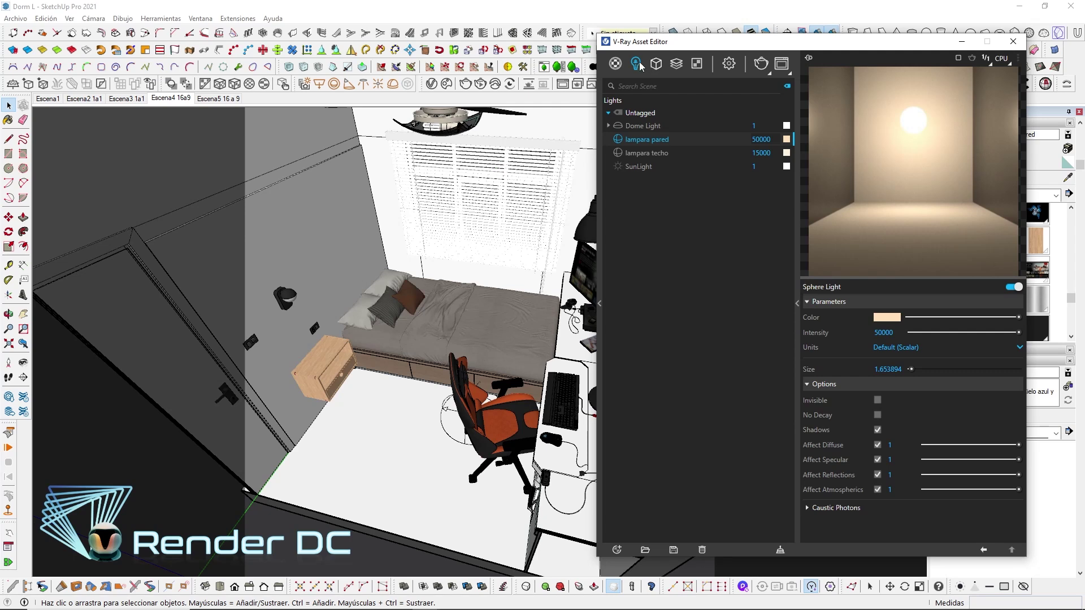
Make SectionPlane#2's clipper affect camera rays only and run a test render
left_click(654, 65)
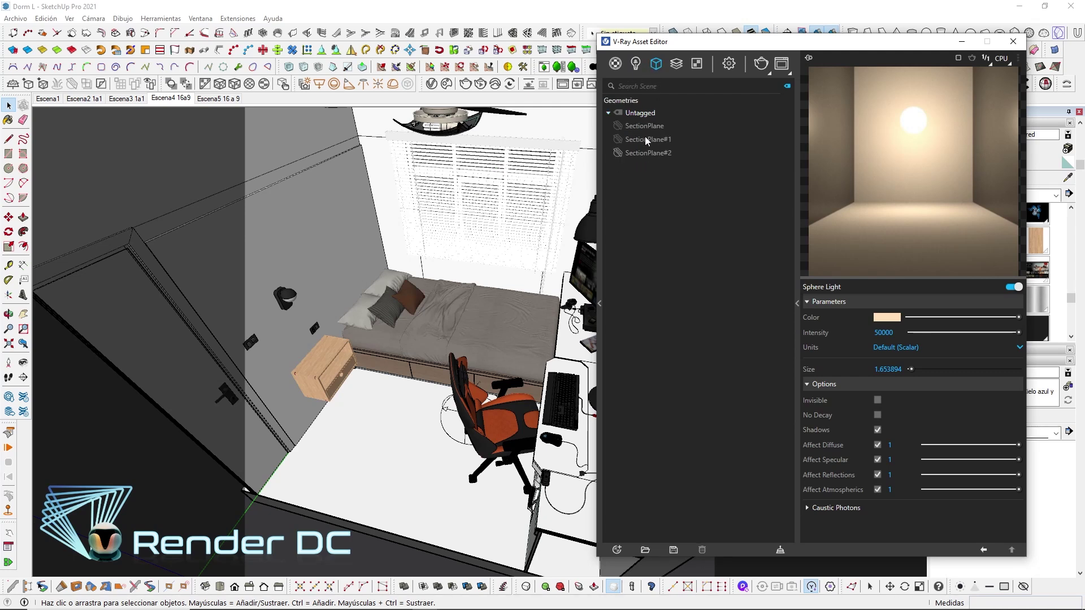
left_click(643, 152)
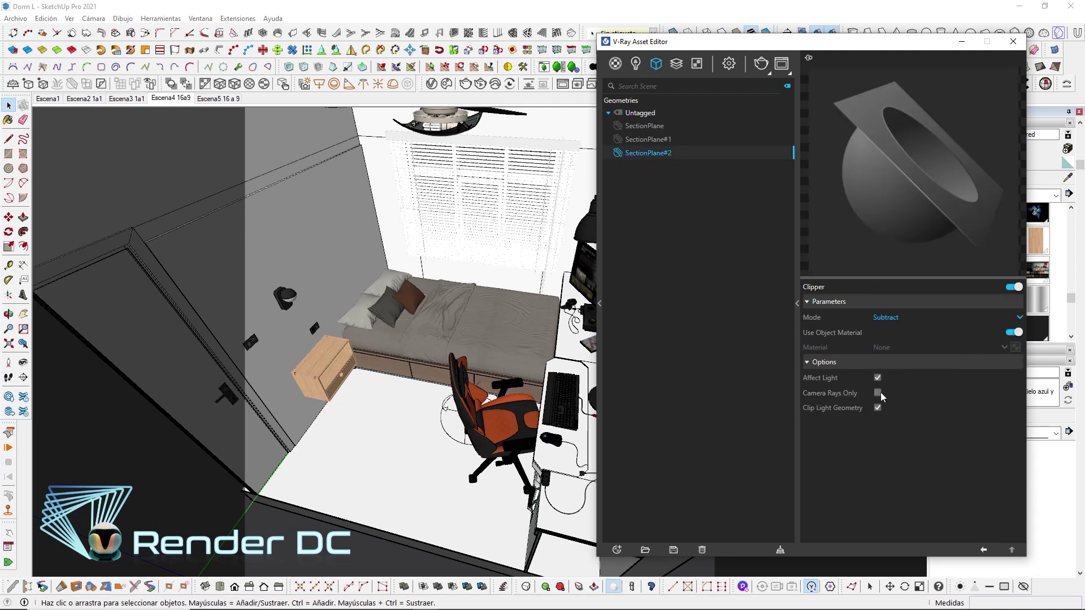
left_click(878, 378)
left_click(761, 64)
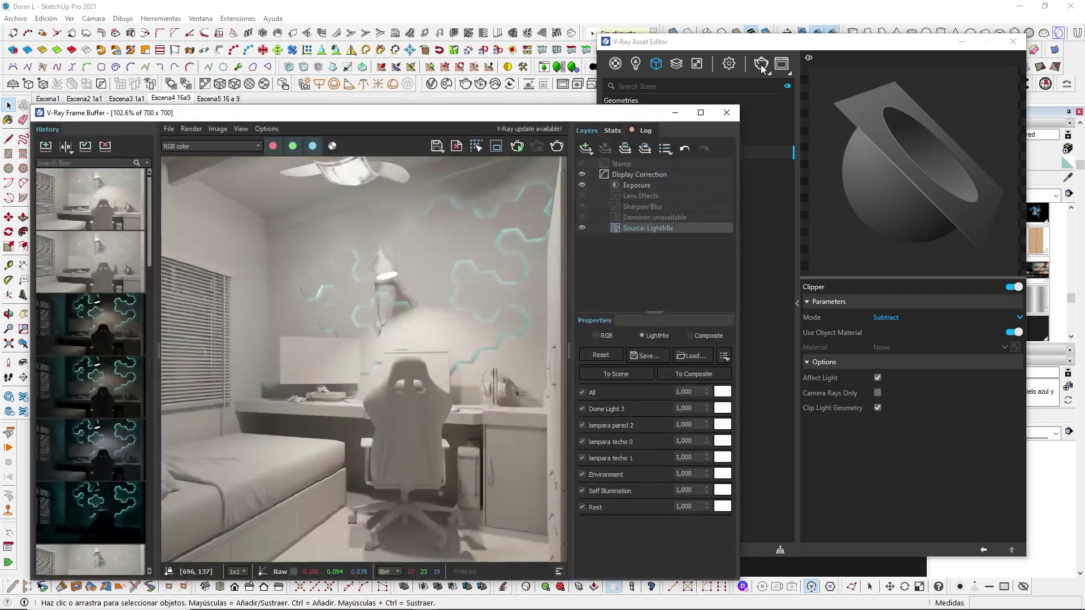
left_click(555, 146)
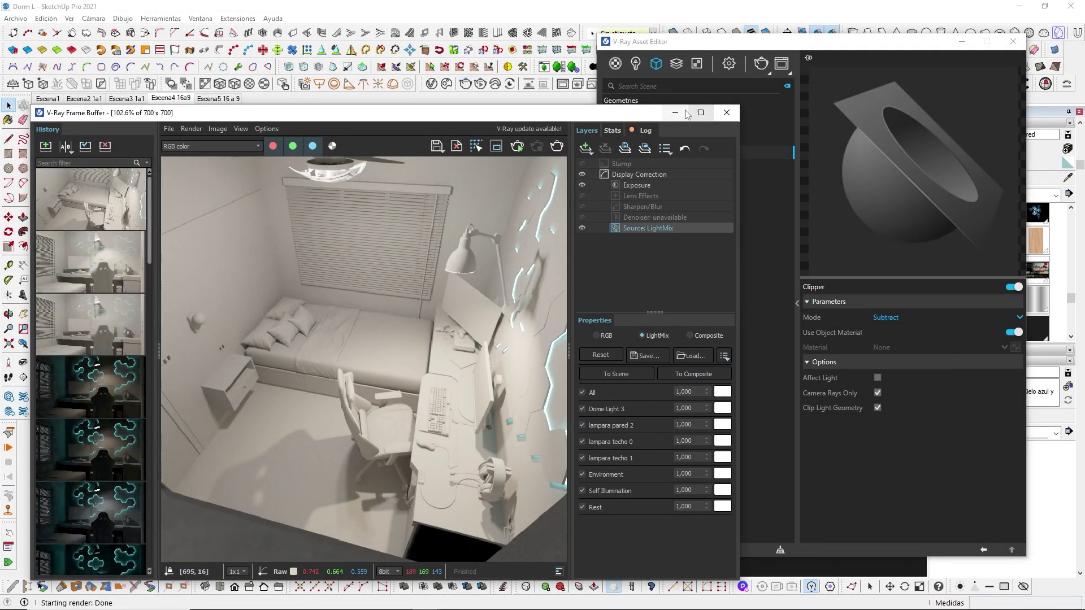
left_click(727, 113)
left_click(1068, 178)
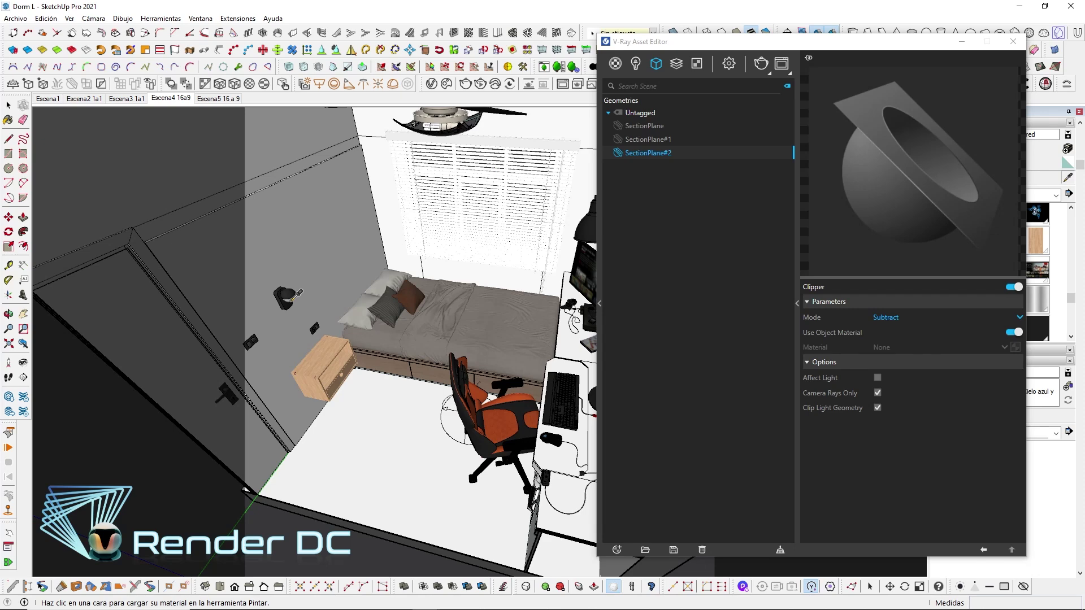
Move the camera in close to the wall lamp beside the bed
left_click_drag(344, 306, 340, 226)
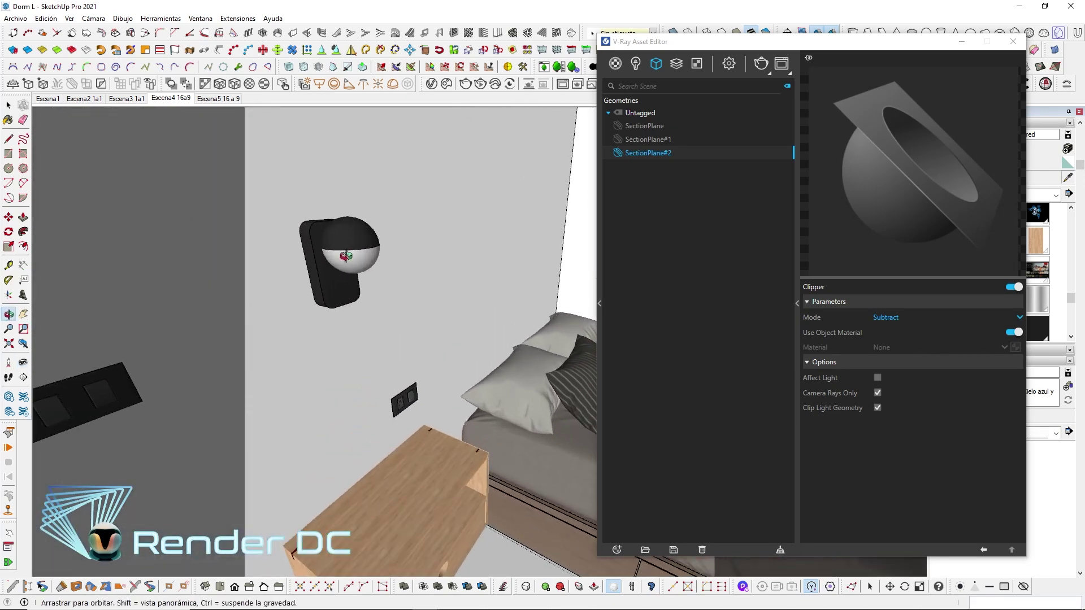
scroll(333, 179, "up", 3)
scroll(333, 178, "up", 2)
scroll(362, 226, "up", 3)
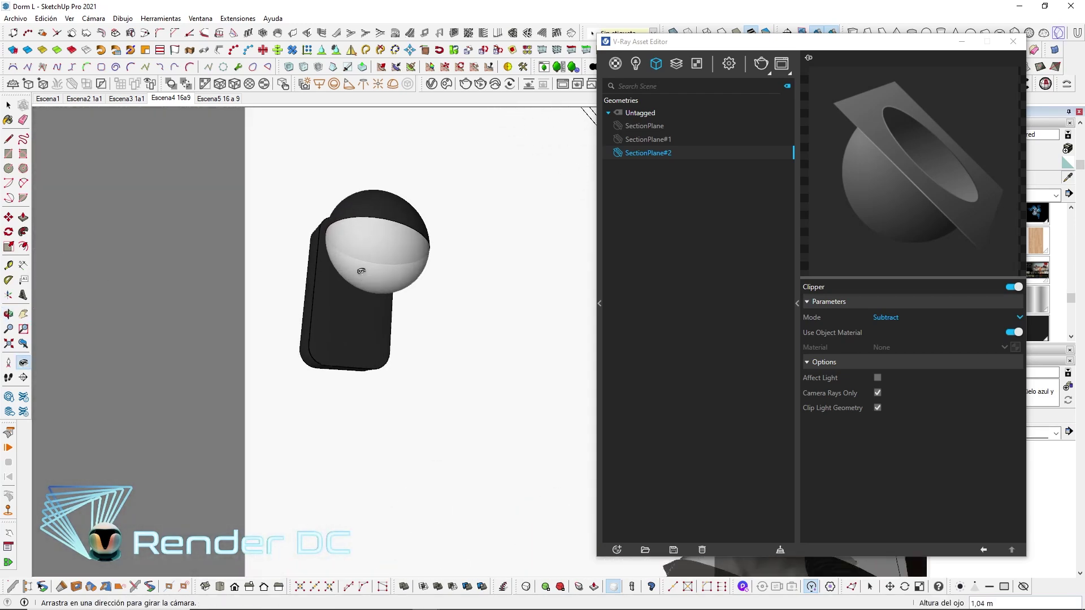
scroll(394, 261, "up", 3)
mouse_move(393, 260)
left_mouse_down()
mouse_move(281, 218)
mouse_move(400, 310)
left_mouse_up()
key("space")
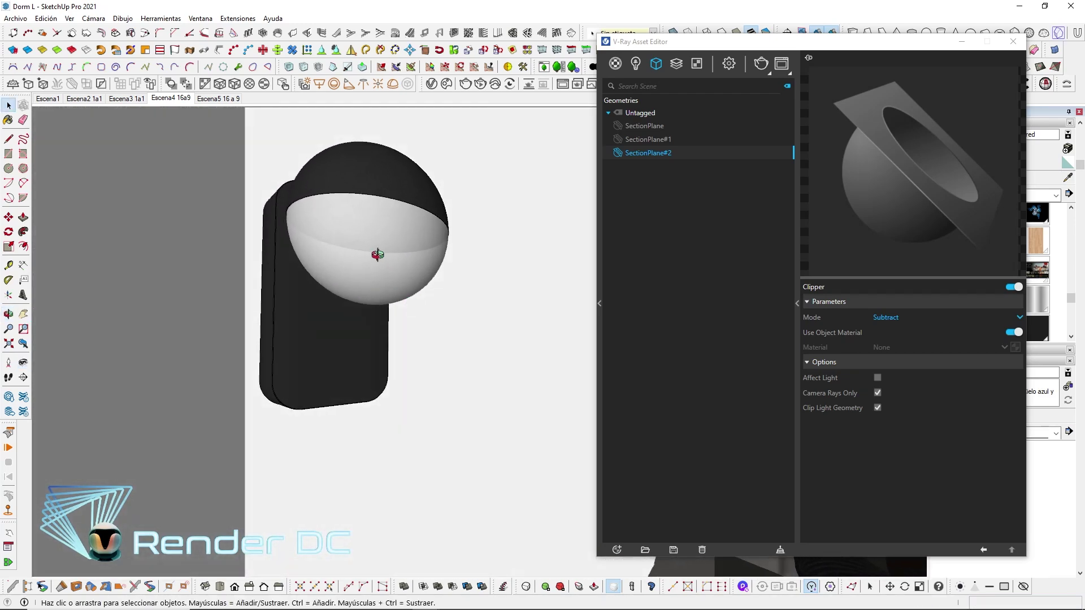
scroll(362, 251, "up", 3)
key("o")
left_click_drag(362, 250, 291, 193)
scroll(364, 218, "up", 2)
scroll(407, 240, "up", 2)
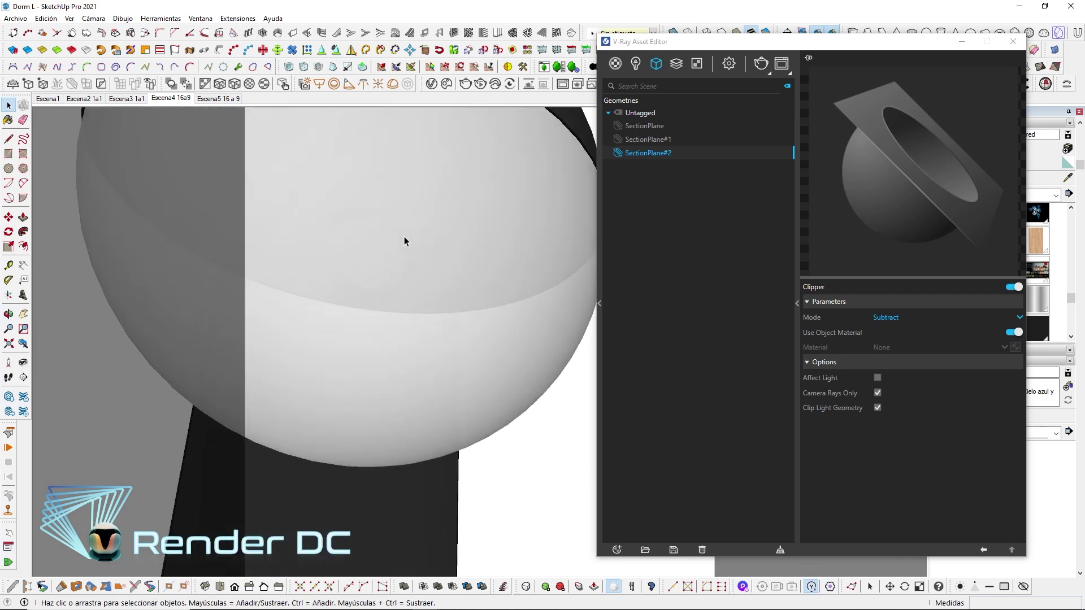
scroll(435, 257, "up", 2)
left_click_drag(435, 257, 361, 245)
scroll(371, 266, "up", 2)
scroll(451, 295, "up", 3)
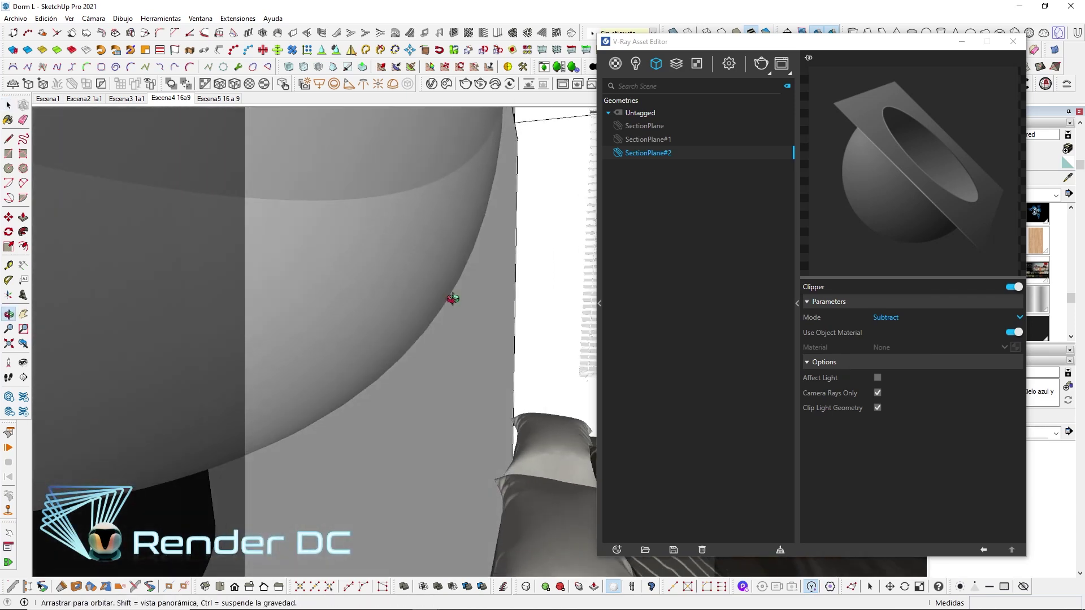
key("l")
mouse_move(490, 310)
left_mouse_down()
mouse_move(300, 203)
mouse_move(361, 235)
mouse_move(230, 147)
mouse_move(383, 262)
mouse_move(344, 239)
left_mouse_up()
scroll(333, 239, "down", 3)
scroll(319, 248, "down", 3)
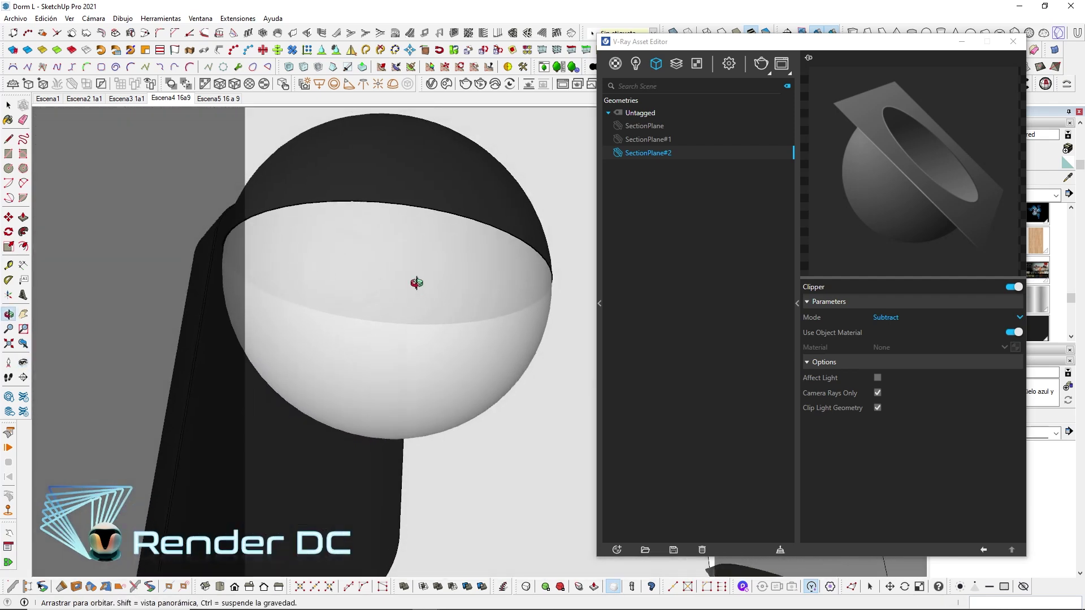
key("space")
Select the wall lamp and sample its translucent globe material
left_click(425, 318)
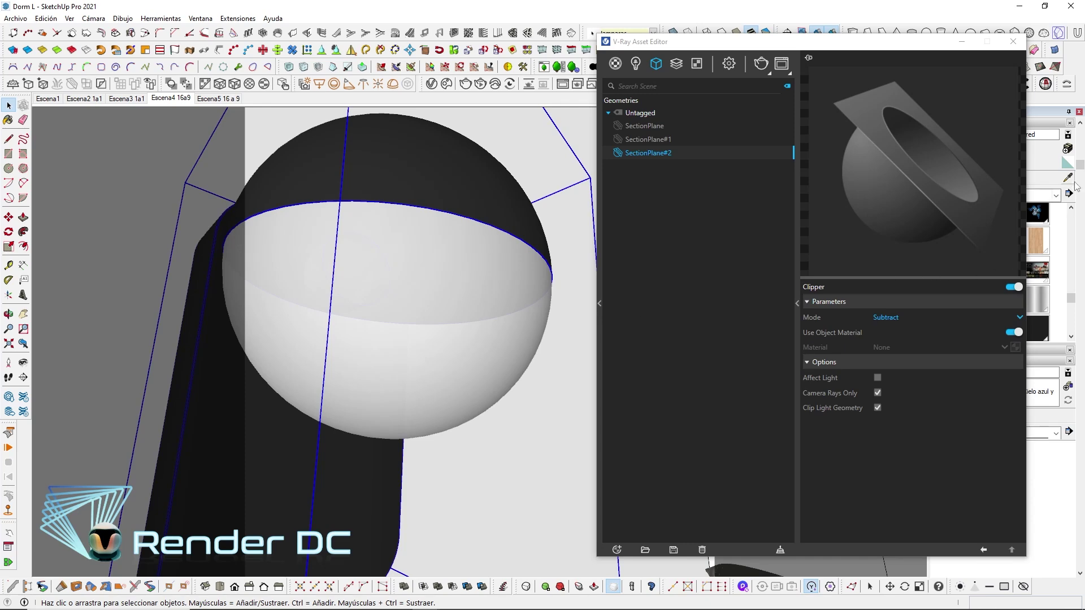
key("b")
left_click(412, 304, "alt")
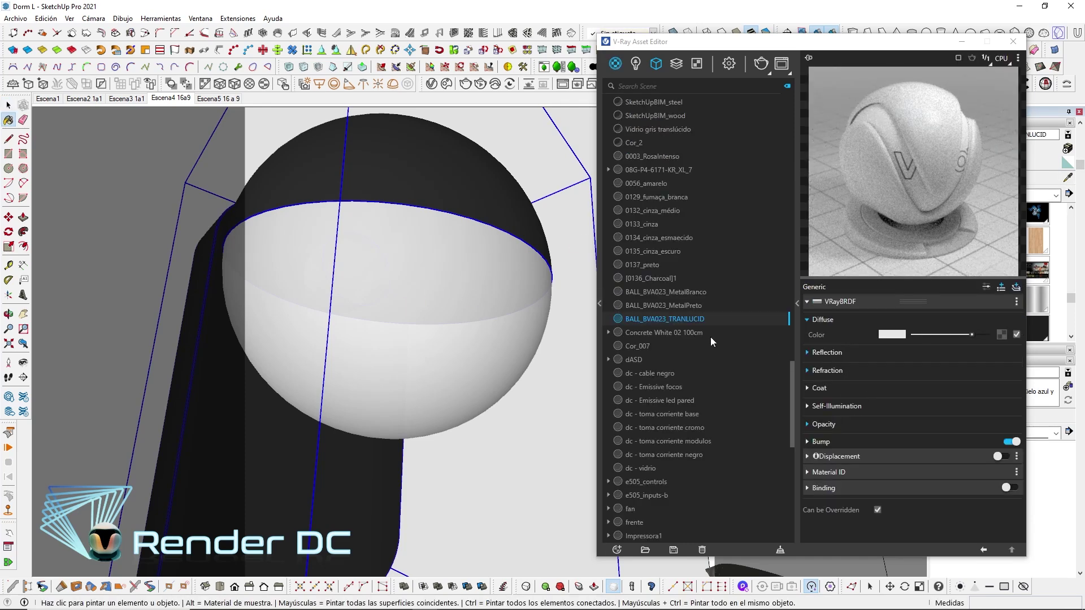
Expand BALL_BVA023_TRANLUCID's Reflection and Refraction settings and zoom inside the lamp sphere
left_click(837, 353)
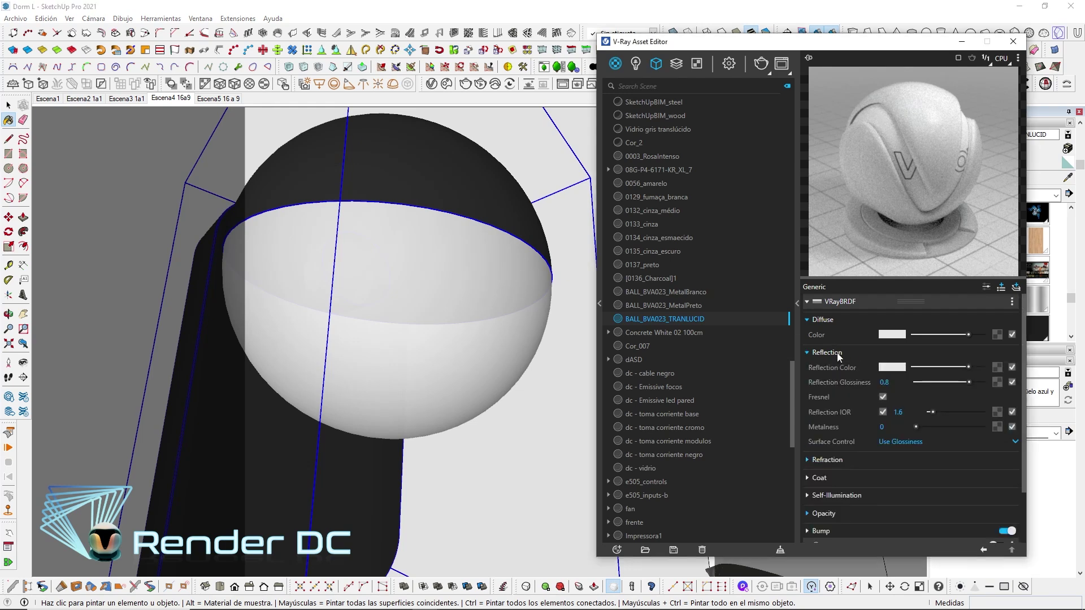
left_click(827, 460)
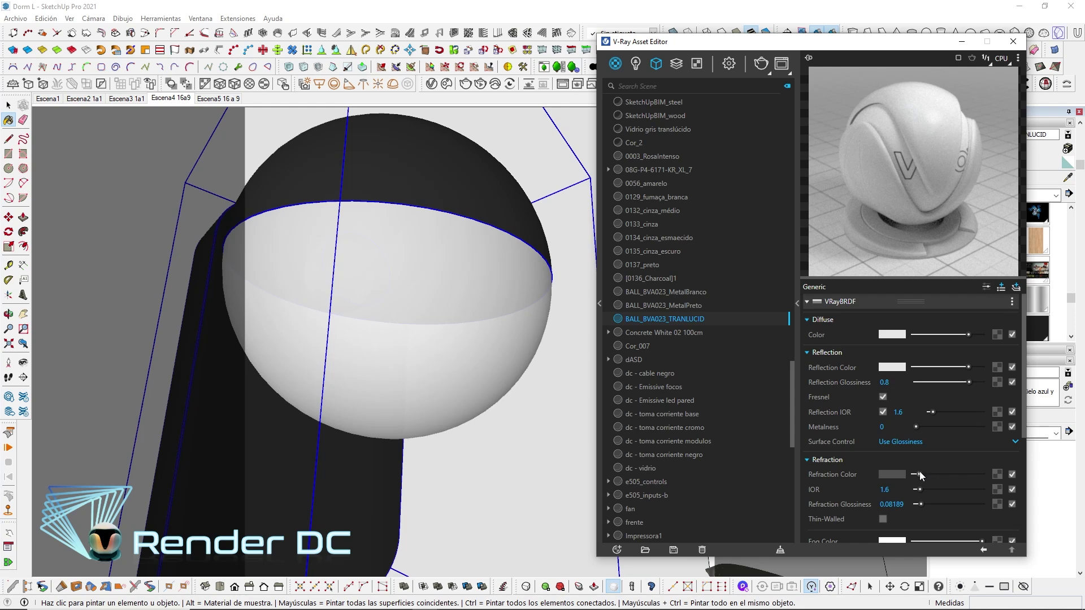
middle_click_drag(441, 350, 426, 395)
scroll(930, 448, "down", 2)
scroll(904, 492, "down", 1)
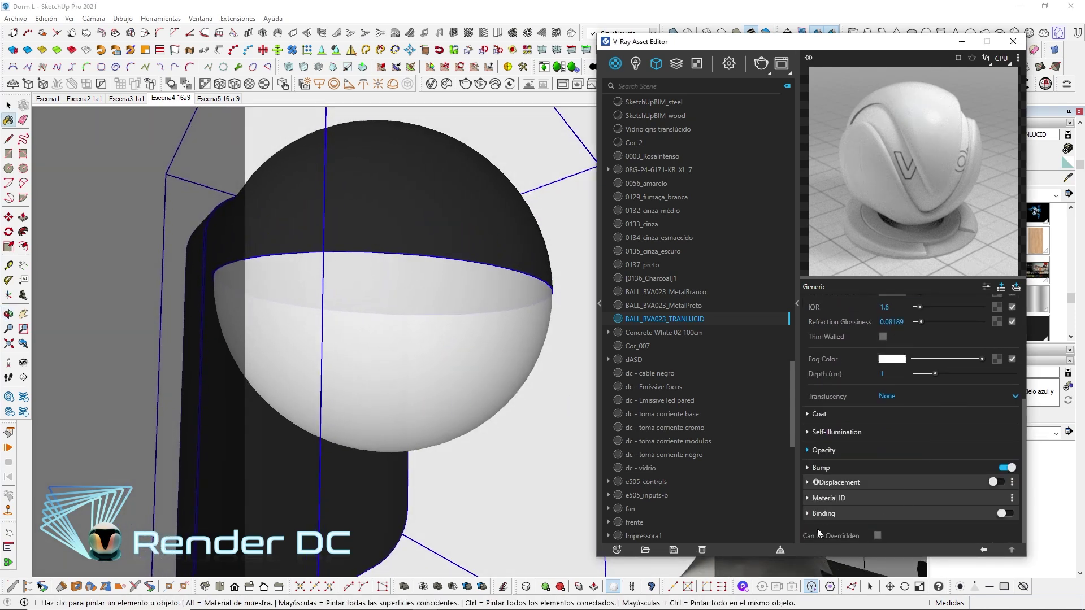
scroll(446, 380, "up", 2)
scroll(377, 283, "up", 3)
scroll(377, 283, "up", 2)
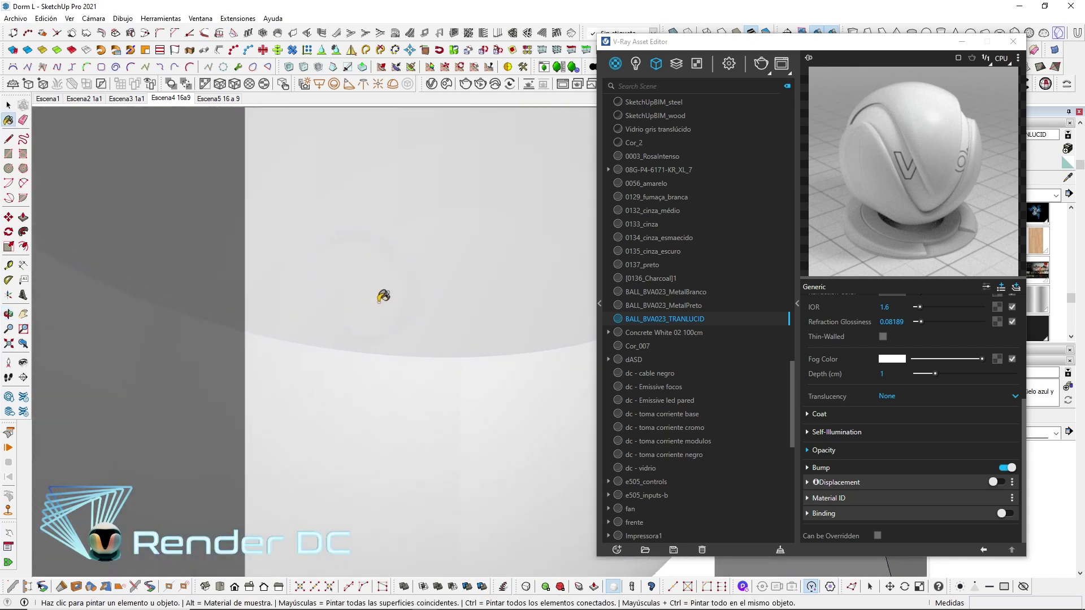
scroll(388, 300, "up", 2)
scroll(392, 305, "up", 2)
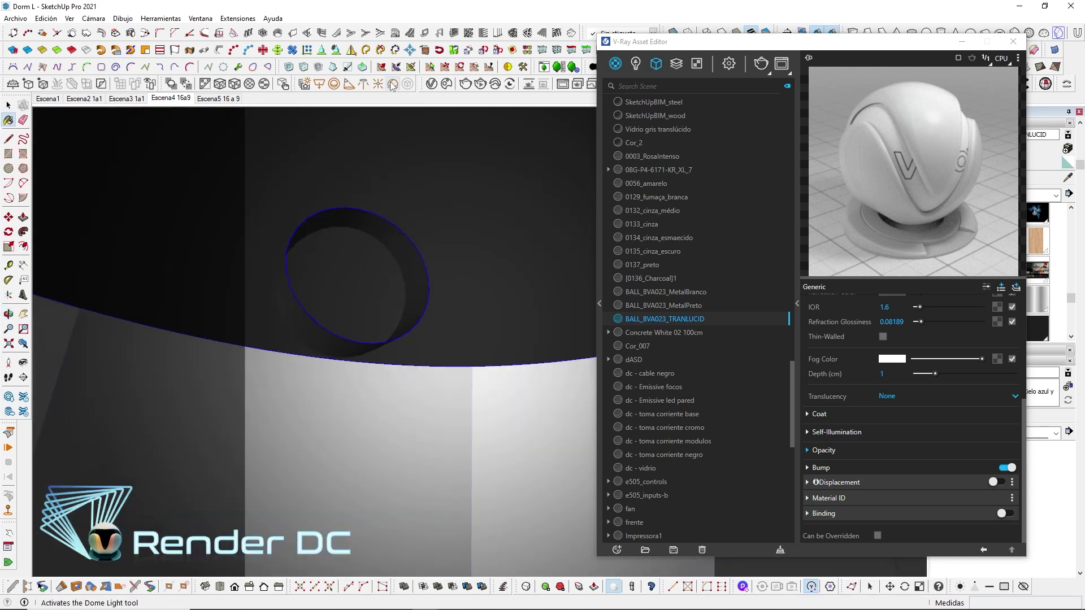
Place a V-Ray sphere light inside the bed wall lamp and move it into position
left_click(334, 83)
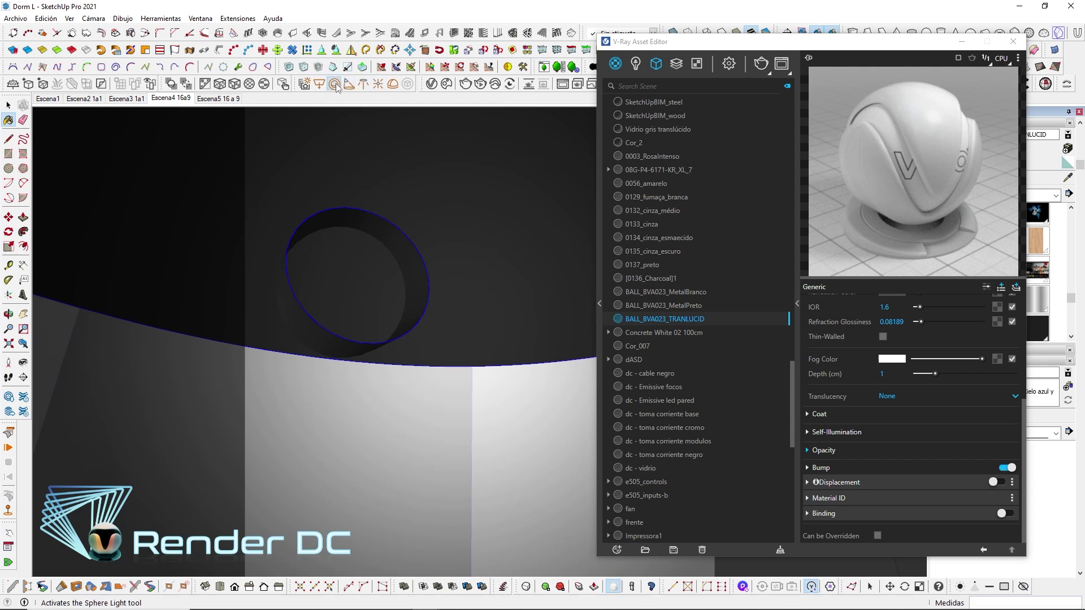
left_click(356, 277)
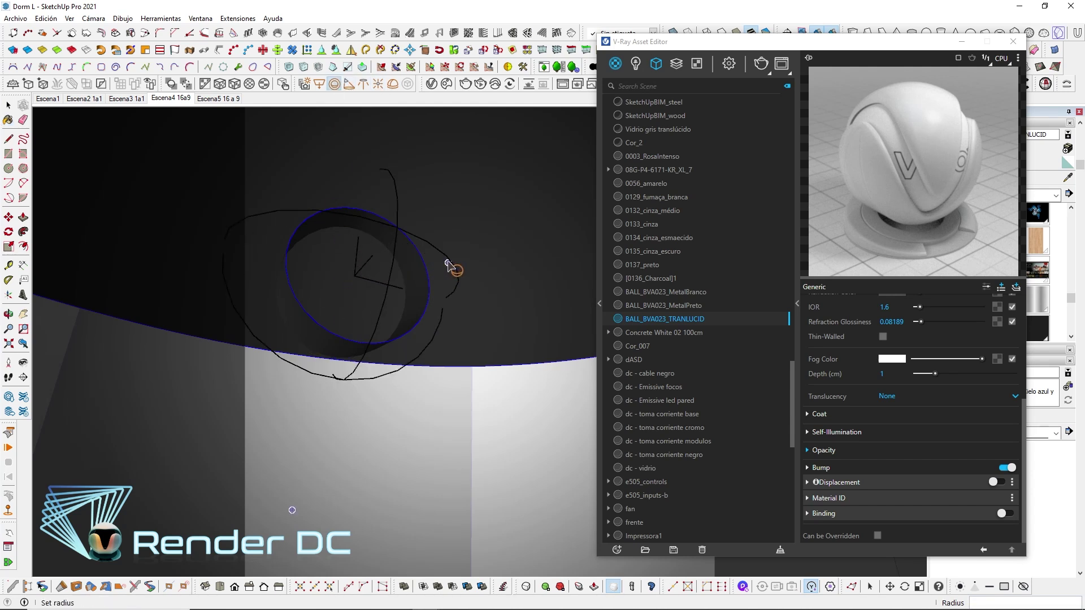
left_click(473, 267)
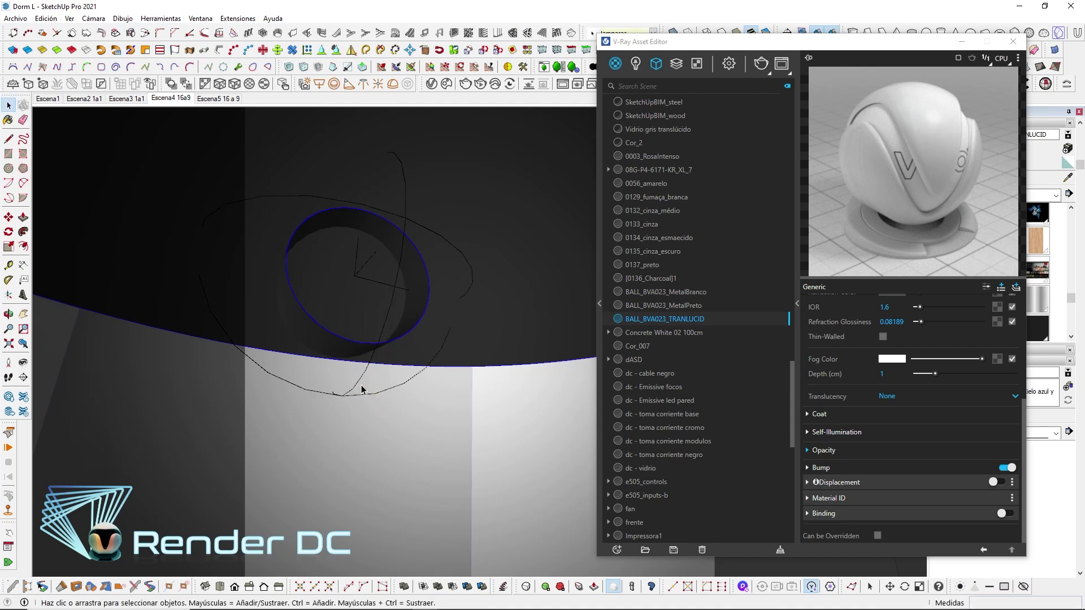
key("space")
mouse_move(362, 385)
middle_mouse_down()
mouse_move(457, 387)
mouse_move(569, 412)
mouse_move(533, 407)
middle_mouse_up()
key("m")
scroll(438, 370, "up", 3)
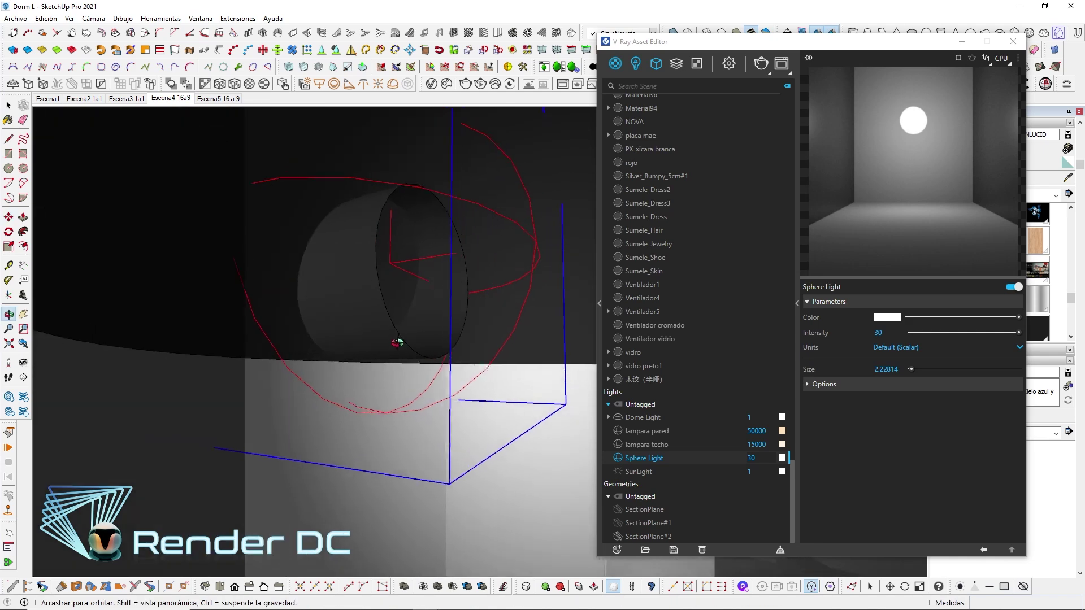
left_click(301, 279)
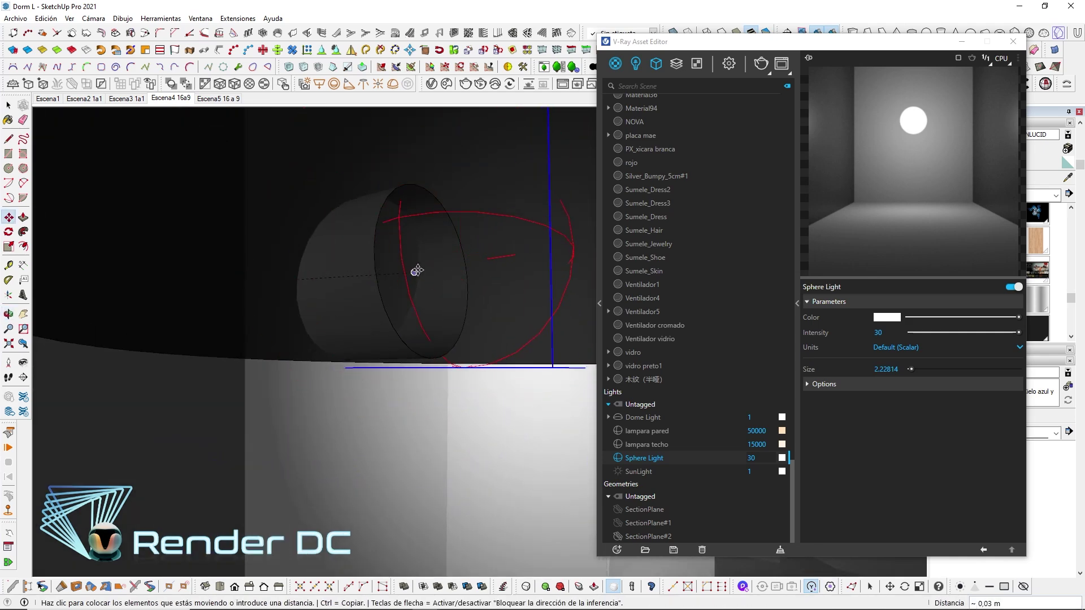
left_click(392, 269)
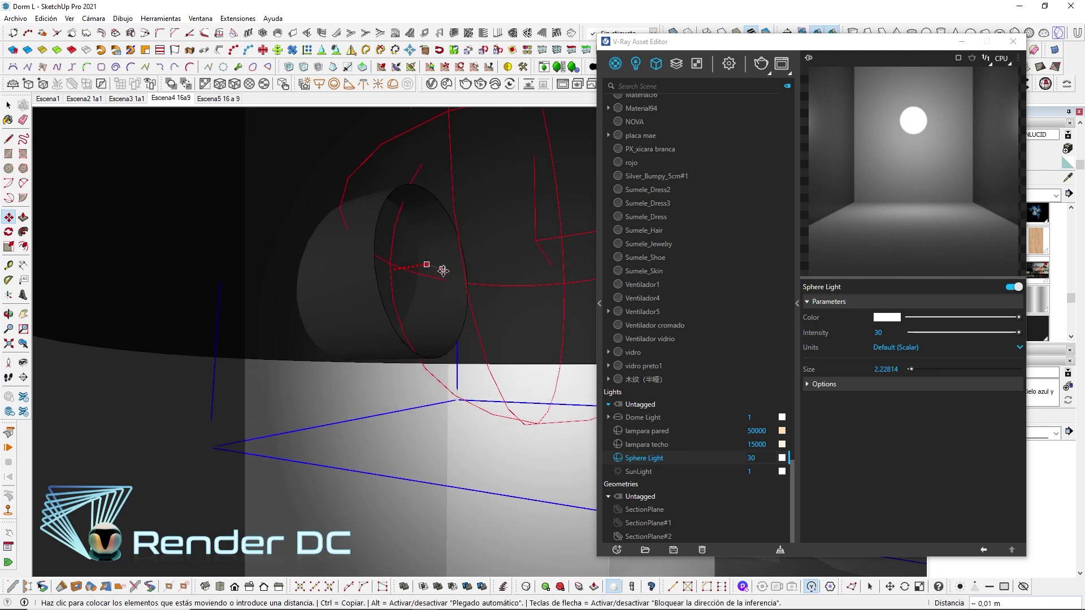
Check the sphere light's position from several angles, then return to Escena4 16a9
mouse_move(474, 186)
middle_mouse_down()
mouse_move(205, 334)
mouse_move(380, 286)
middle_mouse_up()
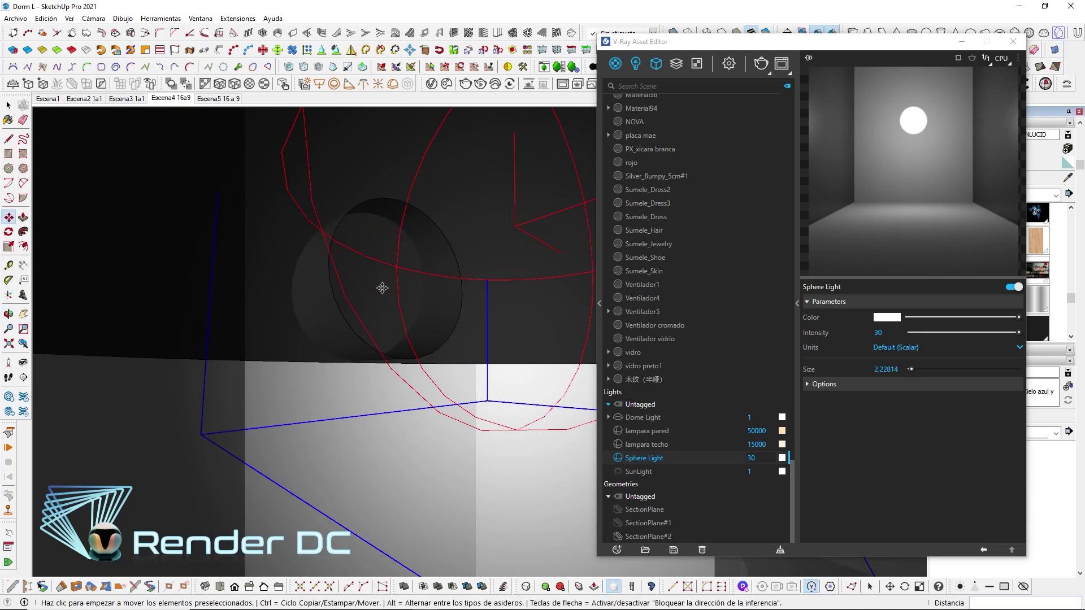
scroll(387, 307, "up", 5)
scroll(394, 333, "down", 5)
mouse_move(412, 356)
middle_mouse_down()
mouse_move(181, 502)
mouse_move(339, 253)
mouse_move(527, 431)
middle_mouse_up()
scroll(494, 223, "down", 3)
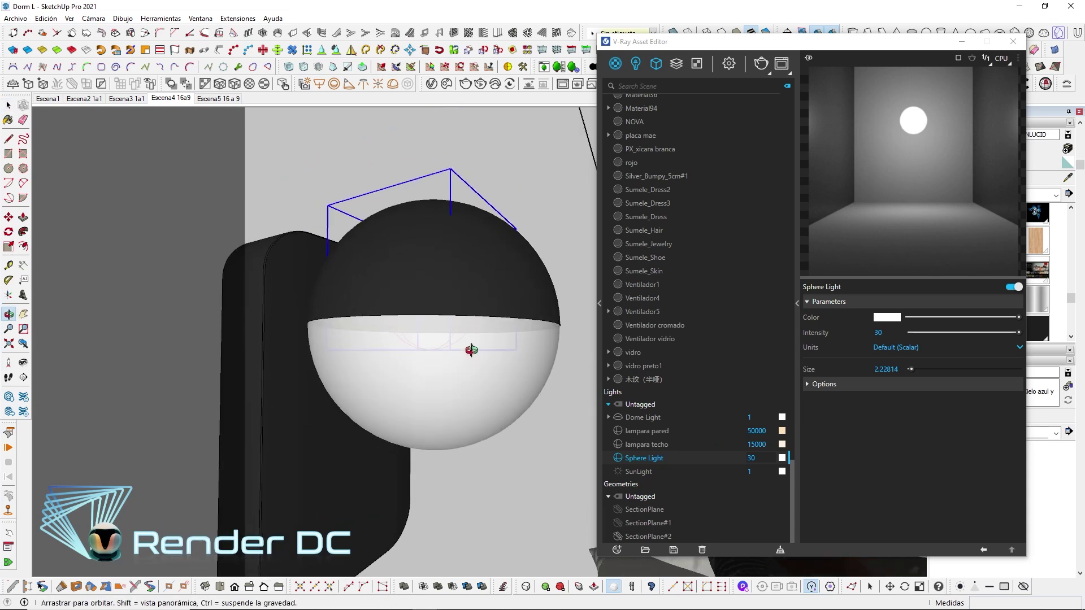
middle_click_drag(435, 339, 488, 390)
key("m")
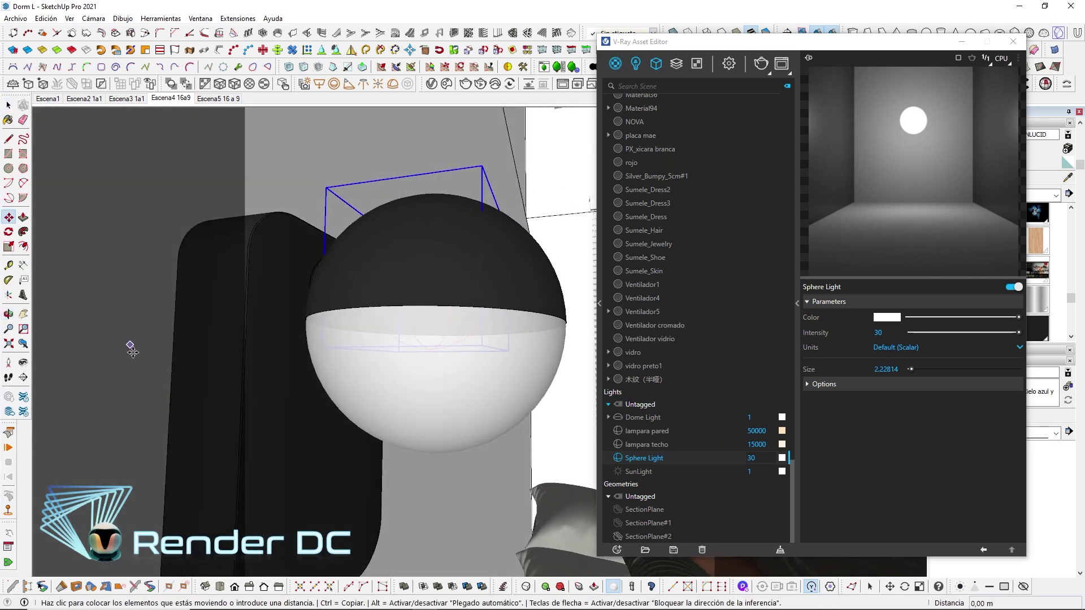
mouse_move(387, 388)
middle_mouse_down()
mouse_move(194, 345)
mouse_move(53, 271)
mouse_move(12, 294)
mouse_move(385, 453)
mouse_move(336, 400)
middle_mouse_up()
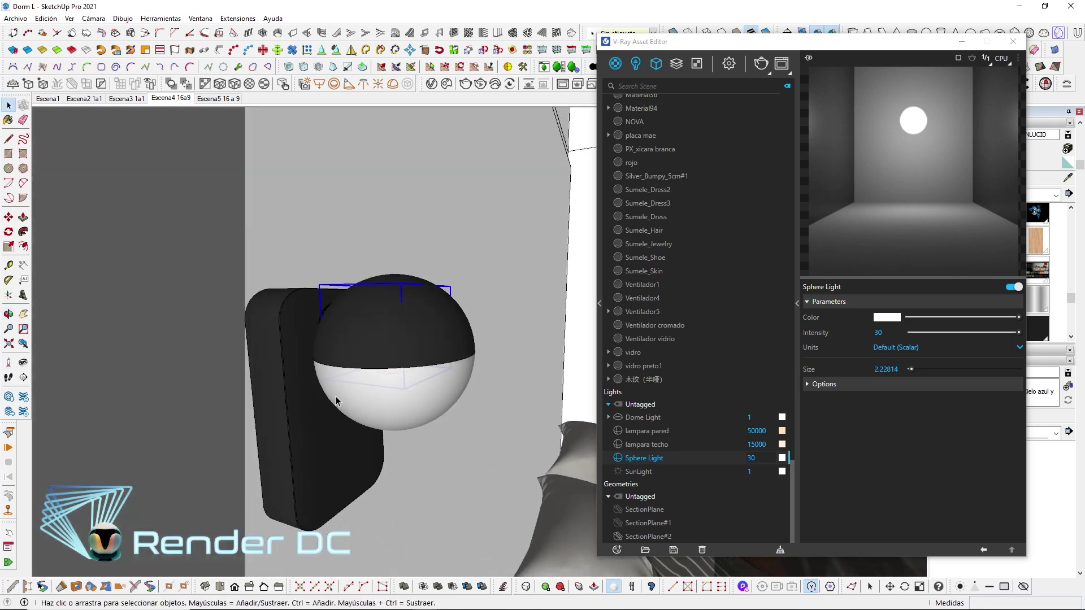
left_click(177, 99)
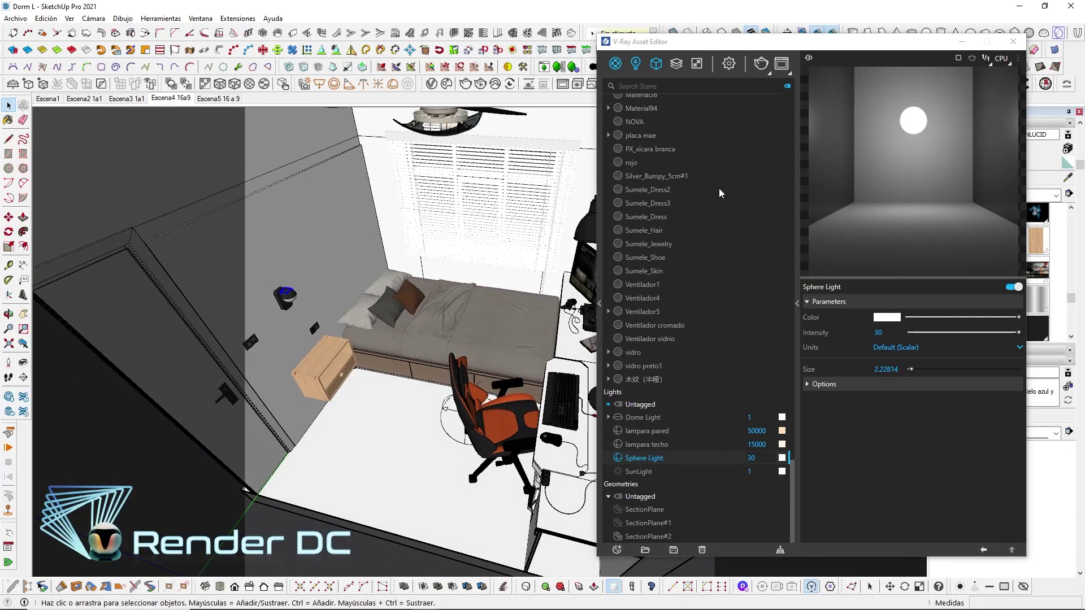
Rename the sphere light to 'lampara de pared cama' and start a render
left_click(637, 66)
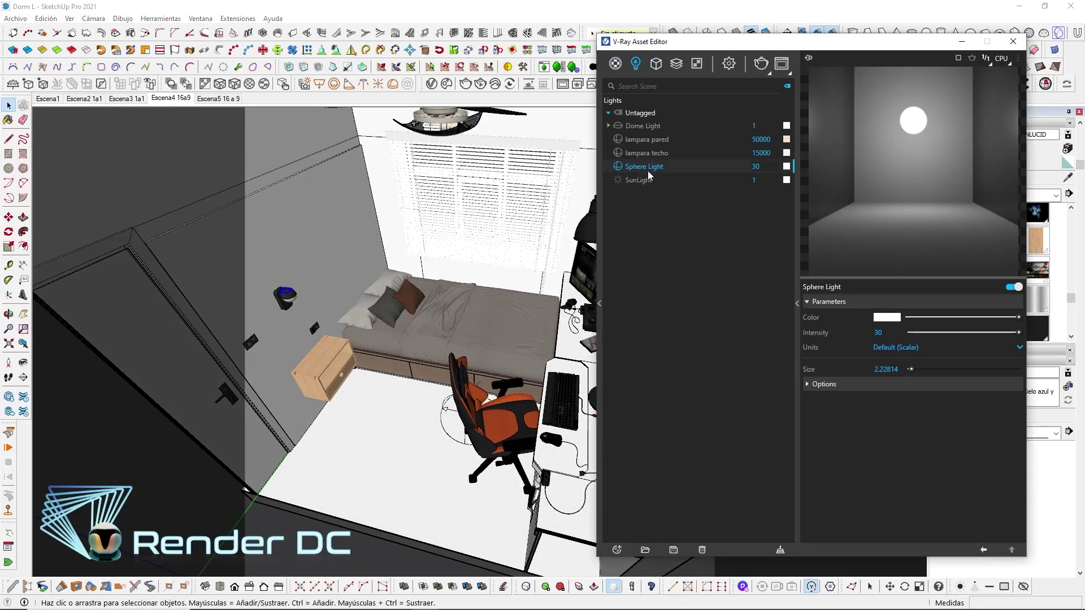
left_click_drag(663, 169, 620, 172)
type("lampara de pared cama")
key("Return")
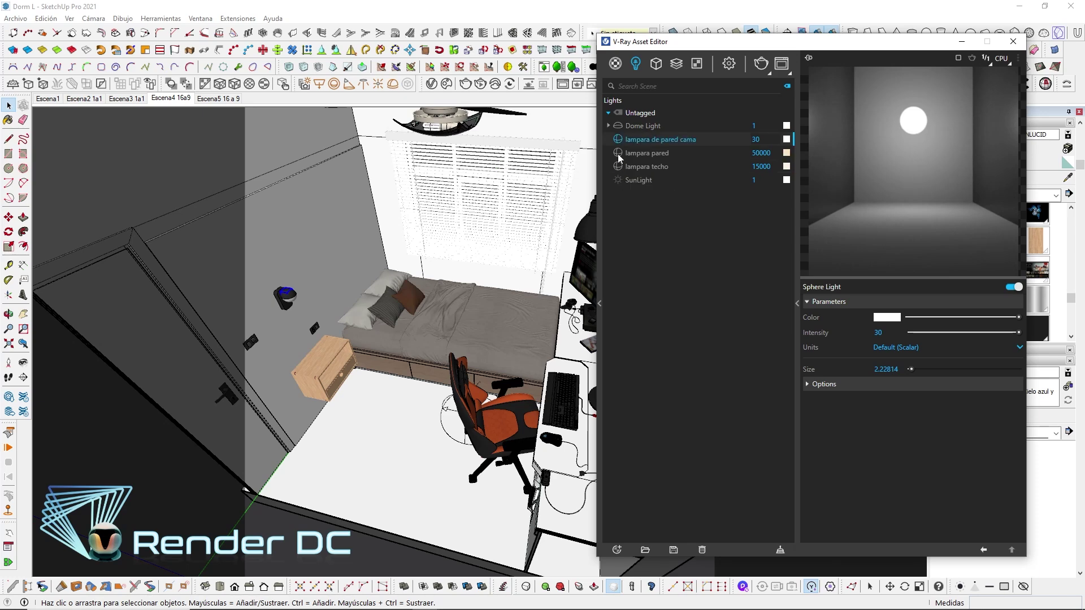
left_click(619, 166)
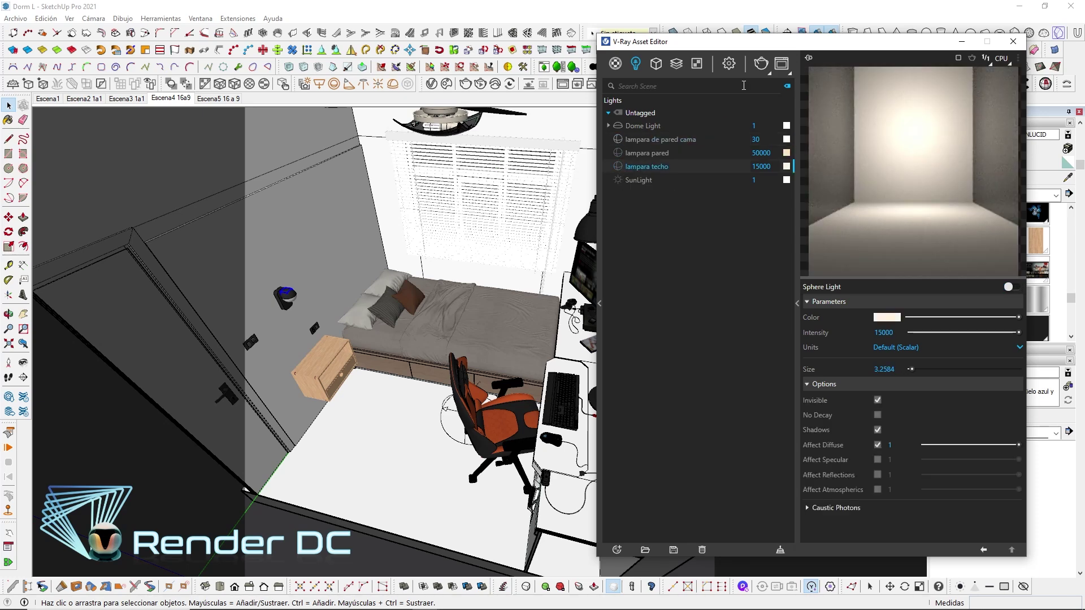
left_click(761, 63)
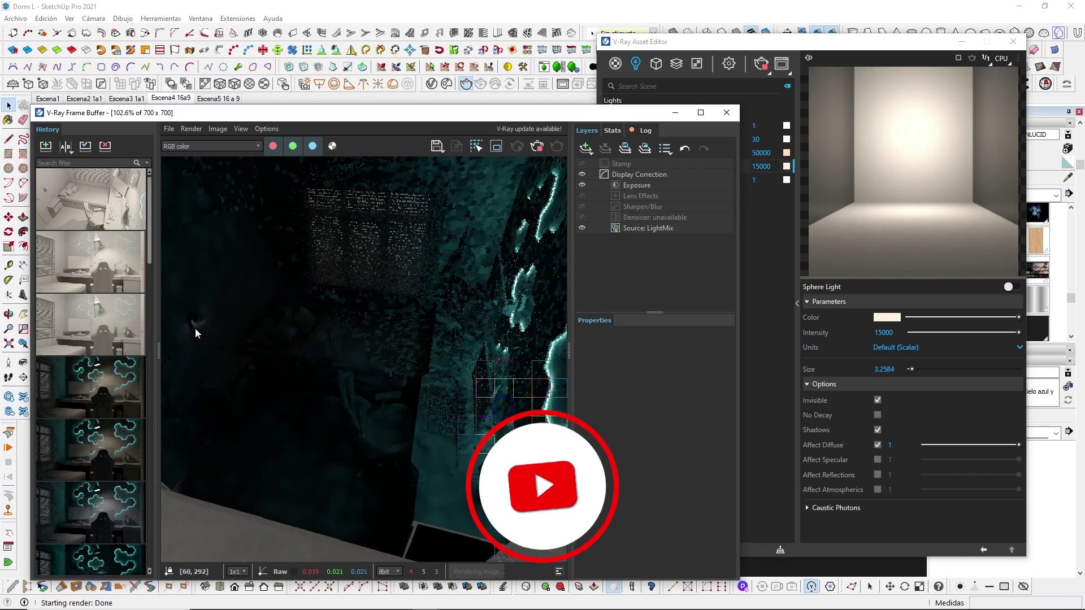
Set 'lampara de pared cama' to 10 in the LightMix layer, then return to its settings
scroll(198, 332, "up", 2)
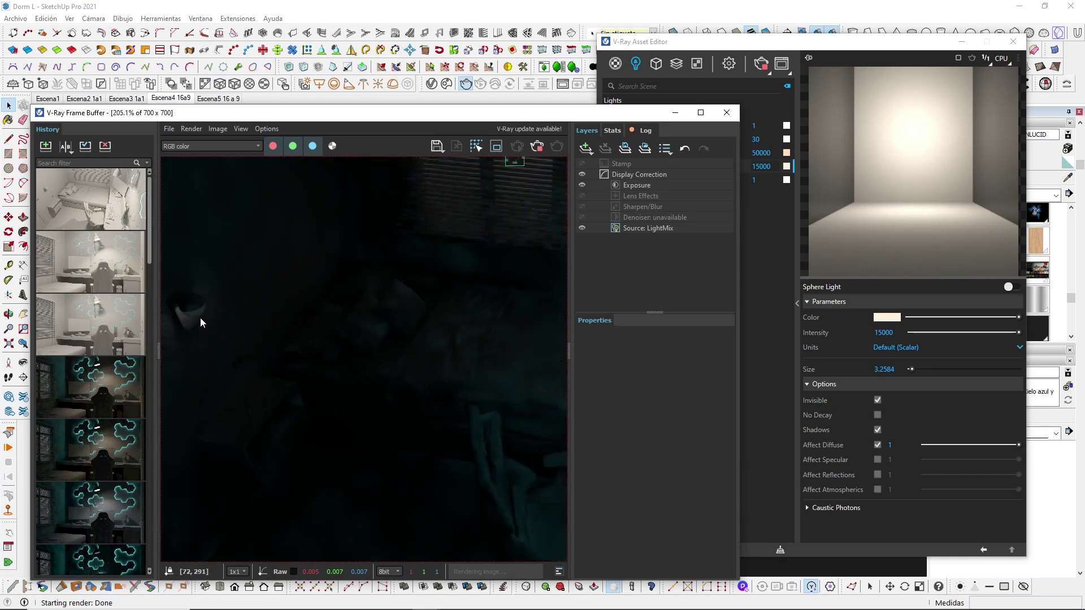
scroll(226, 322, "down", 2)
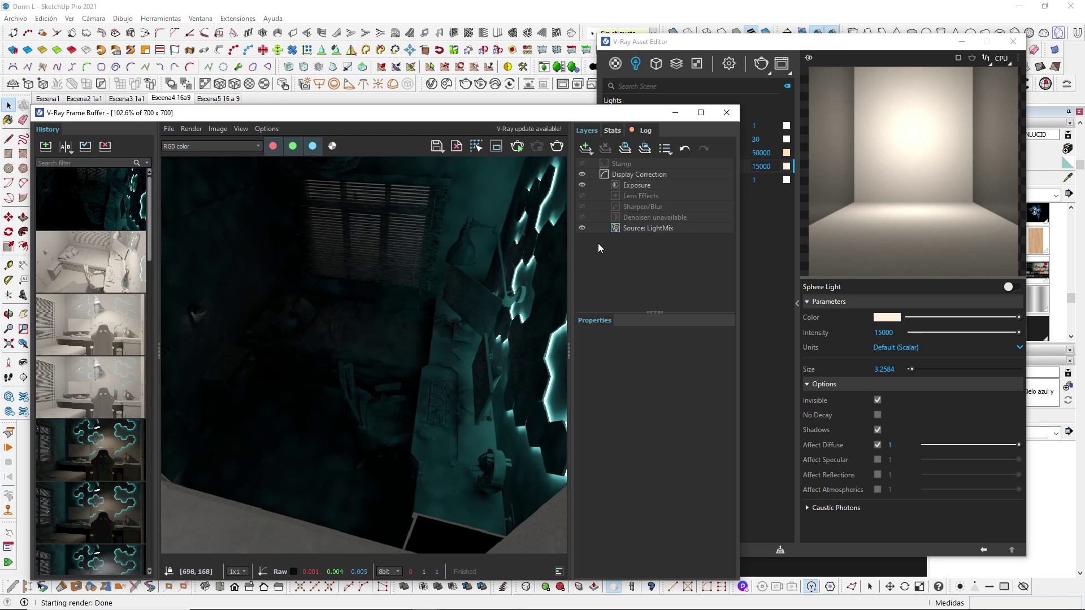
left_click(656, 229)
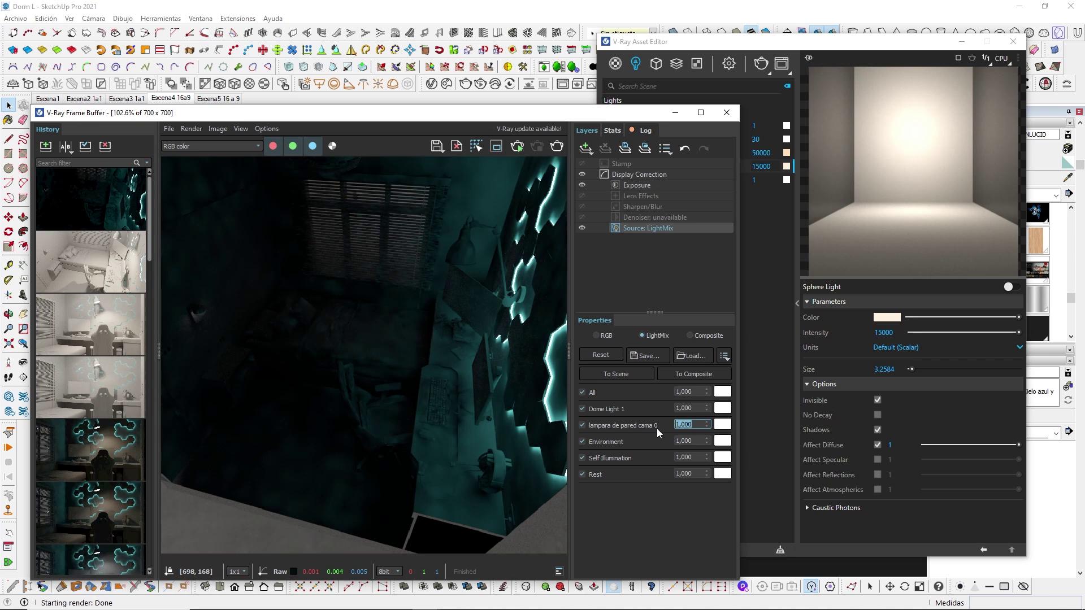
type("10")
key("Return")
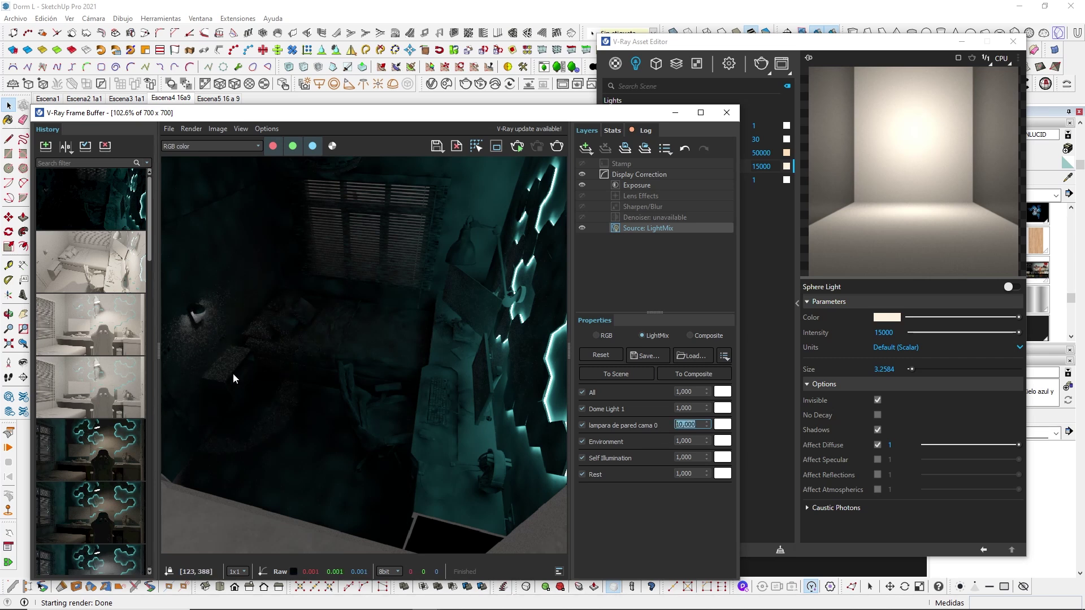
left_click(769, 139)
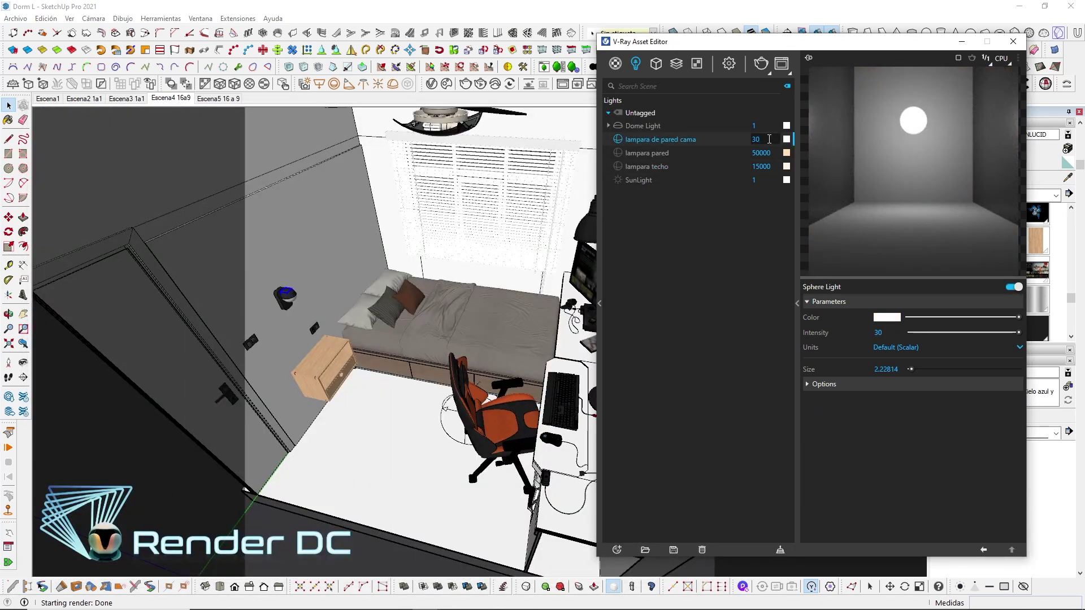
type("00")
Give the bed wall lamp intensity 3000 and a 3500 K colour, resetting its LightMix to 1
key("Return")
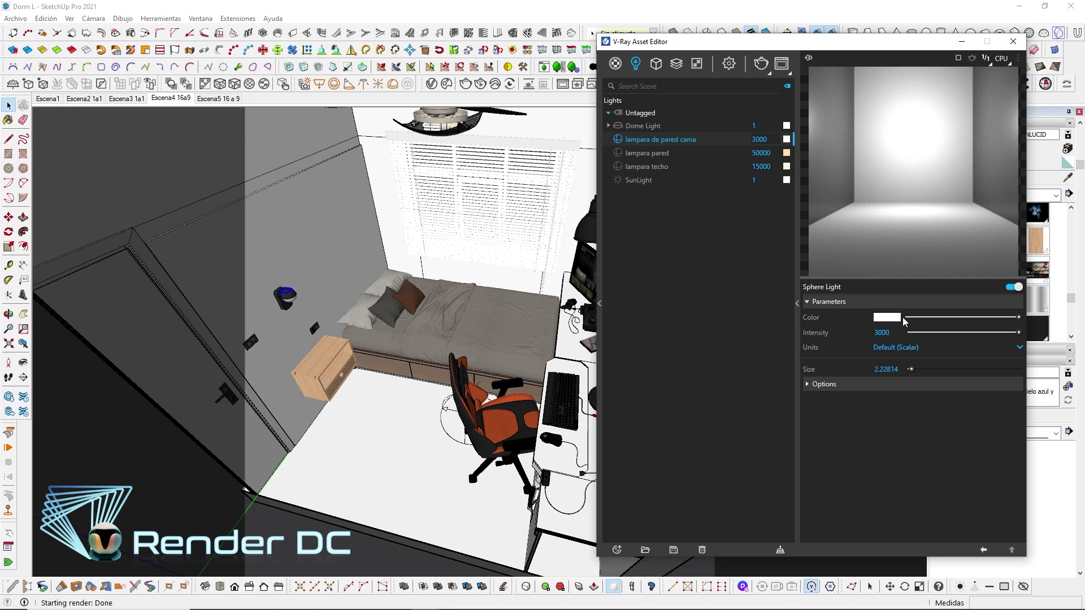
left_click(889, 320)
mouse_move(556, 365)
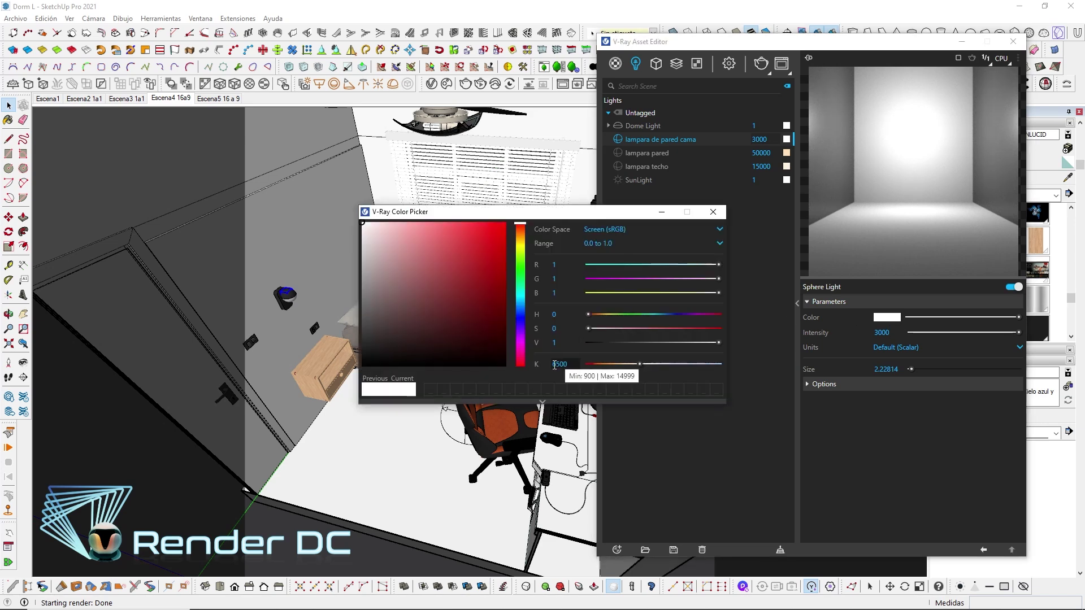
type("3500")
key("Return")
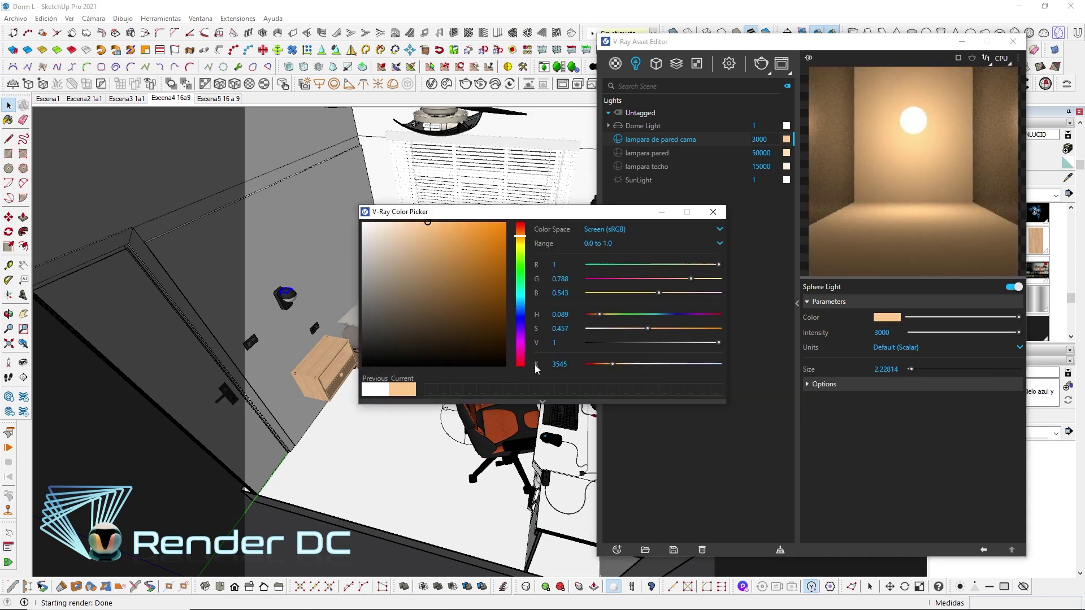
left_click(713, 211)
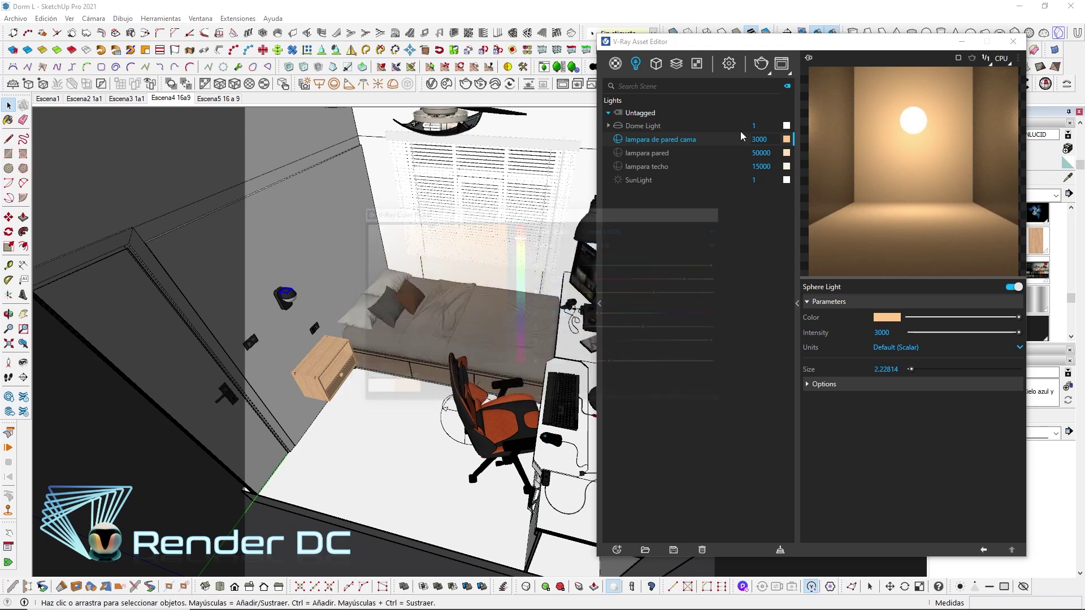
mouse_move(426, 599)
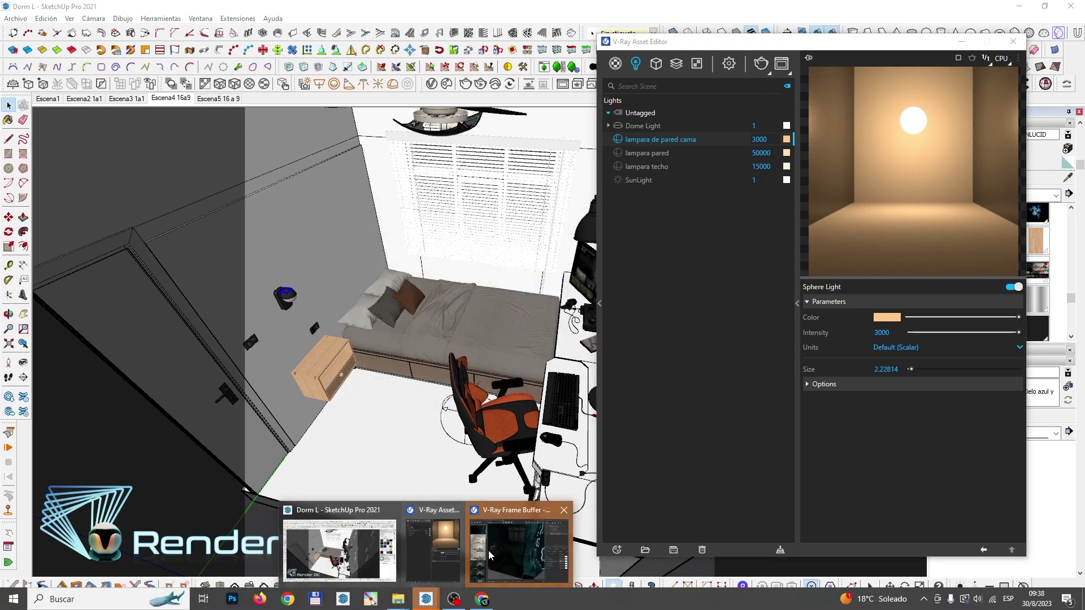
left_click(489, 550)
type("1")
key("Return")
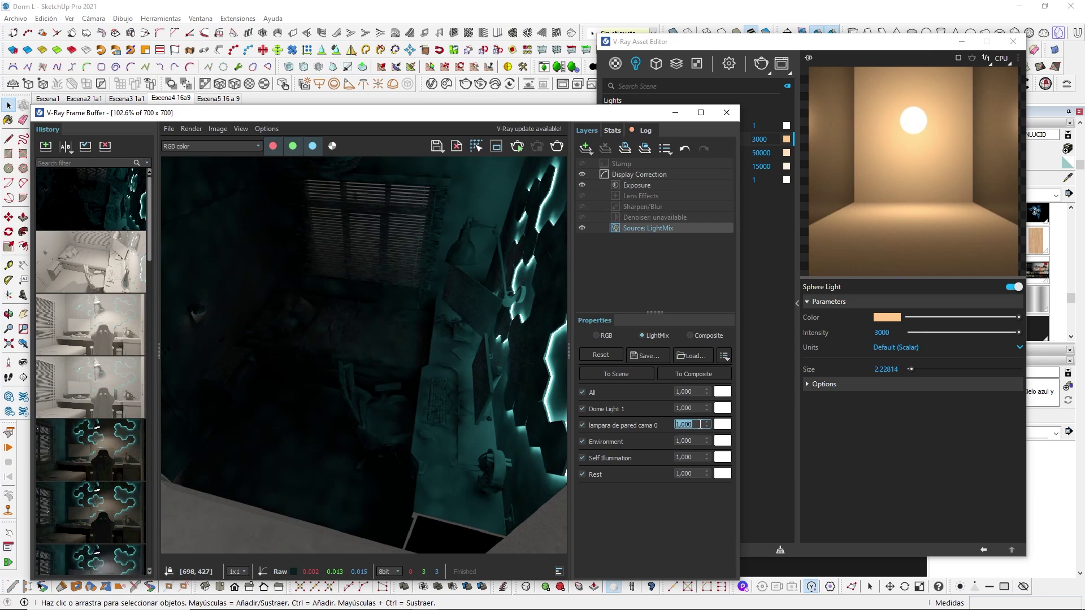
Commit the bed lamp's LightMix reset, zoom the Frame Buffer to inspect its glow, and re-render
left_click(517, 145)
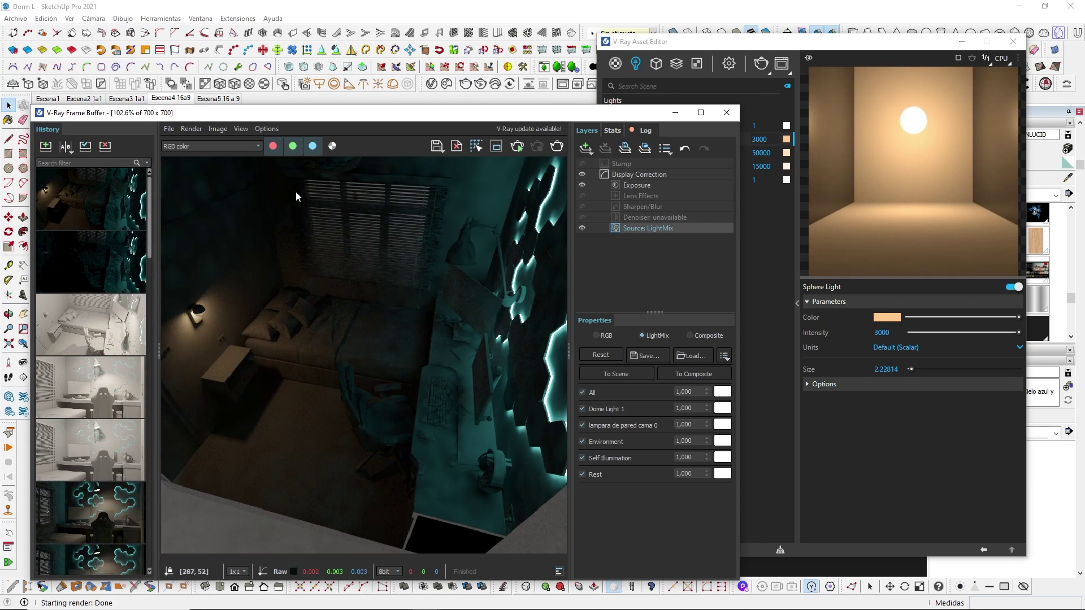
scroll(339, 194, "up", 2)
scroll(354, 196, "up", 2)
scroll(399, 217, "down", 2)
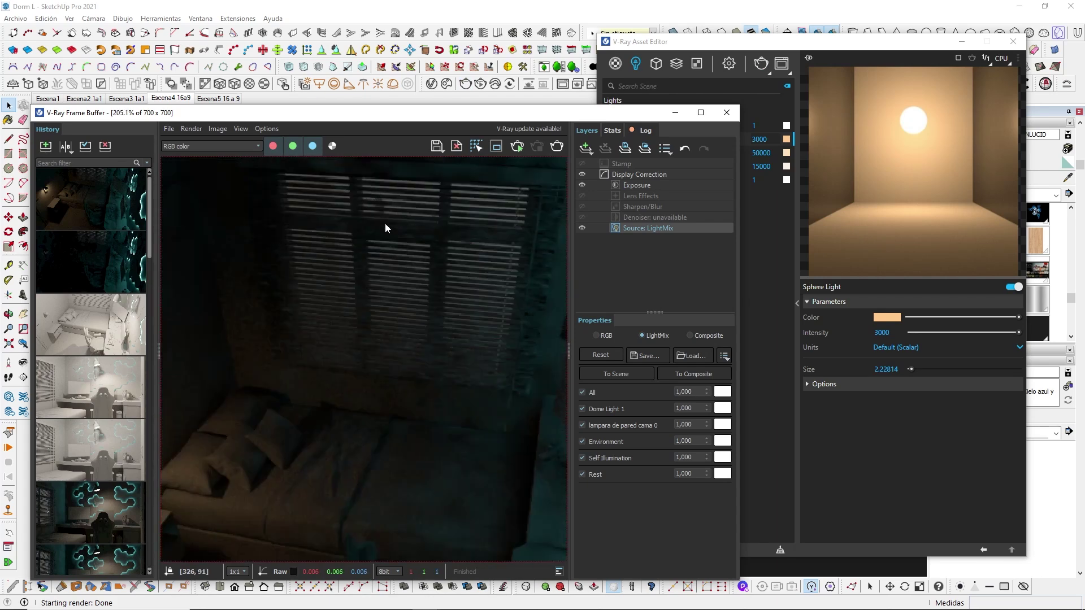
scroll(420, 237, "down", 2)
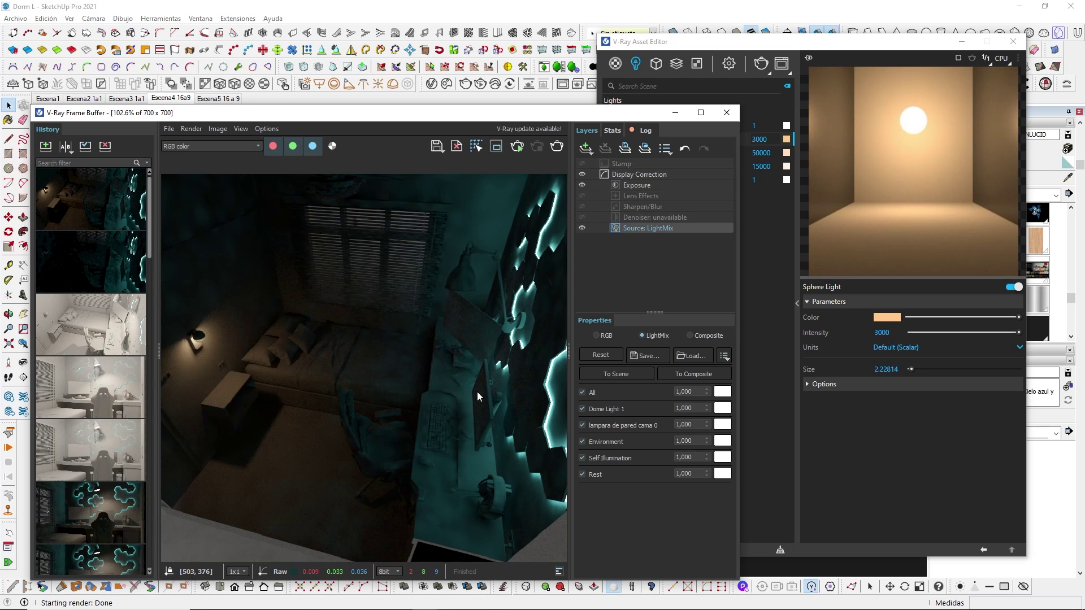
left_click(726, 112)
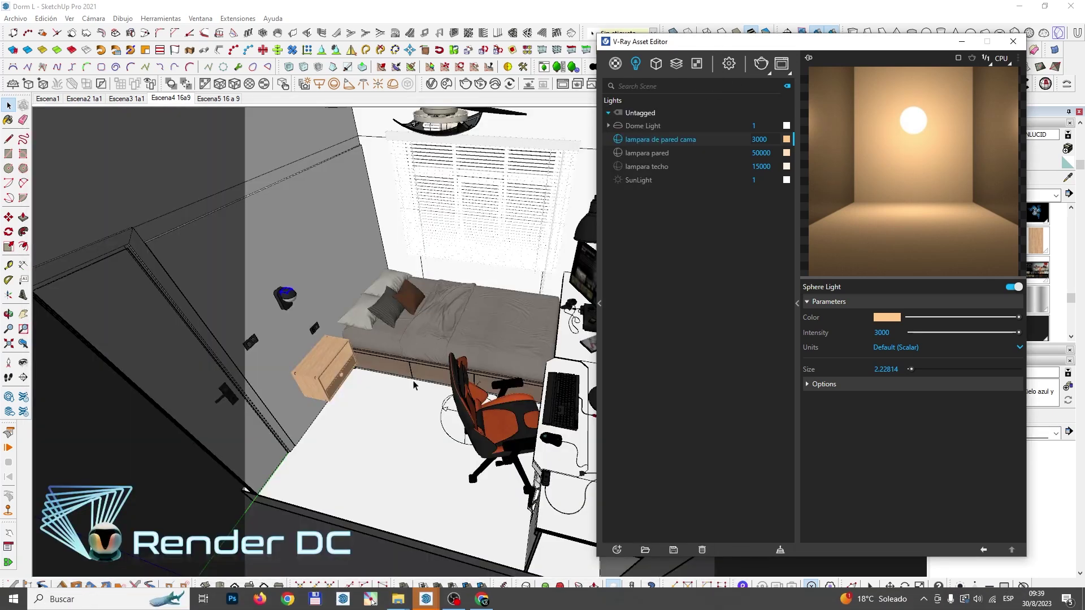
mouse_move(426, 599)
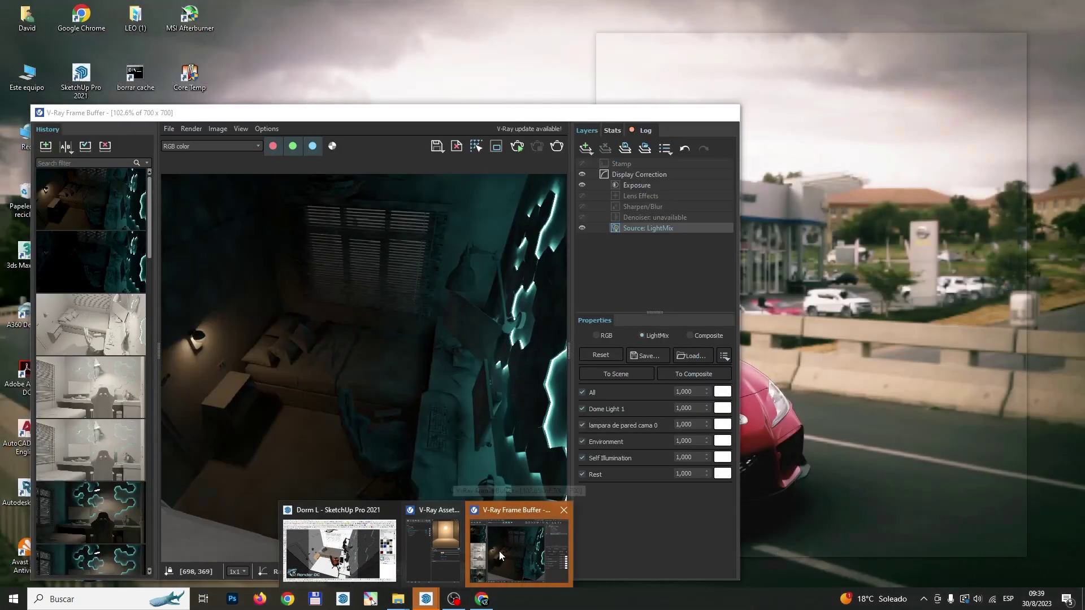
left_click(500, 551)
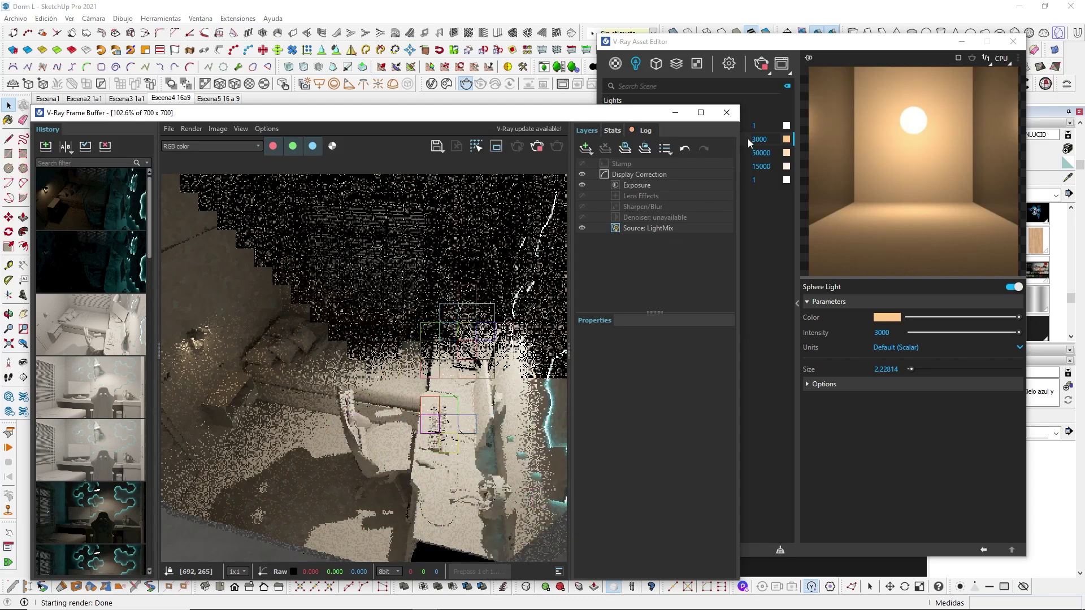
Set the lampara pared wall lamp intensity to 40000
left_click(758, 156)
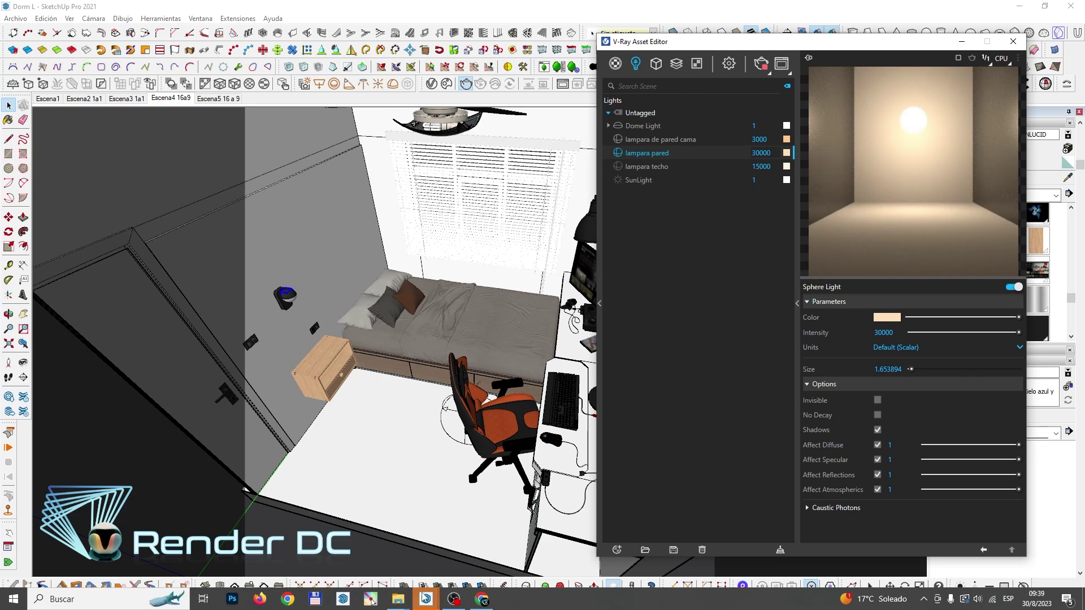
left_click(524, 541)
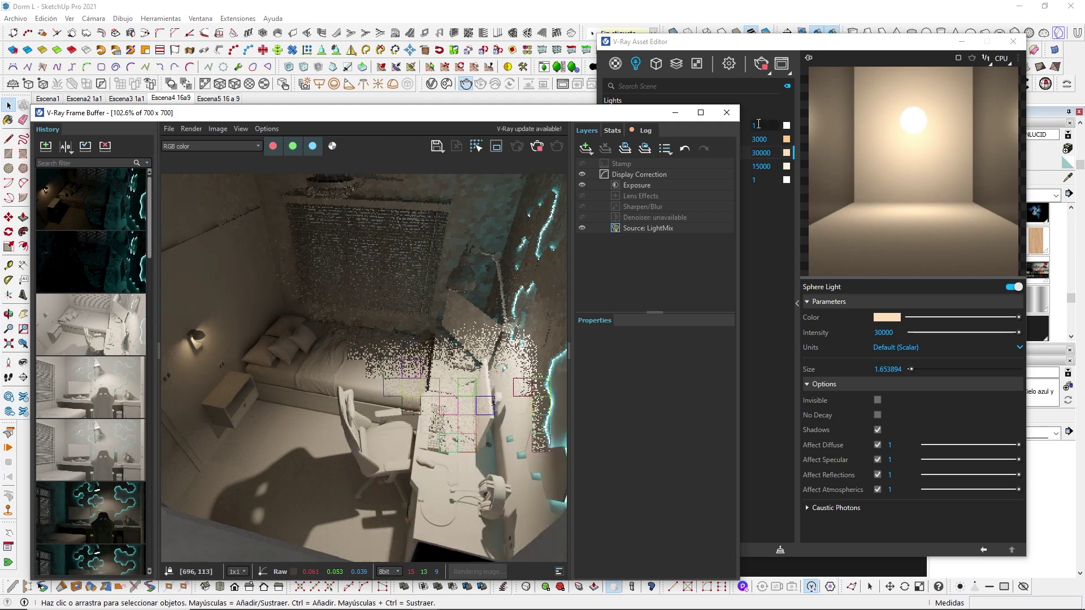
left_click(755, 154)
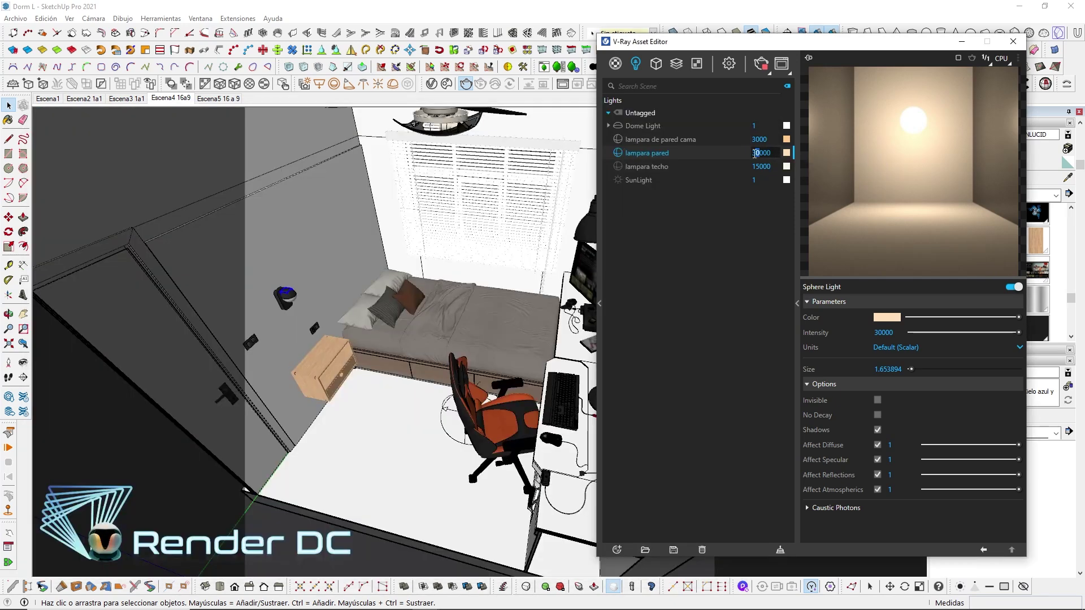
type("0")
key("Return")
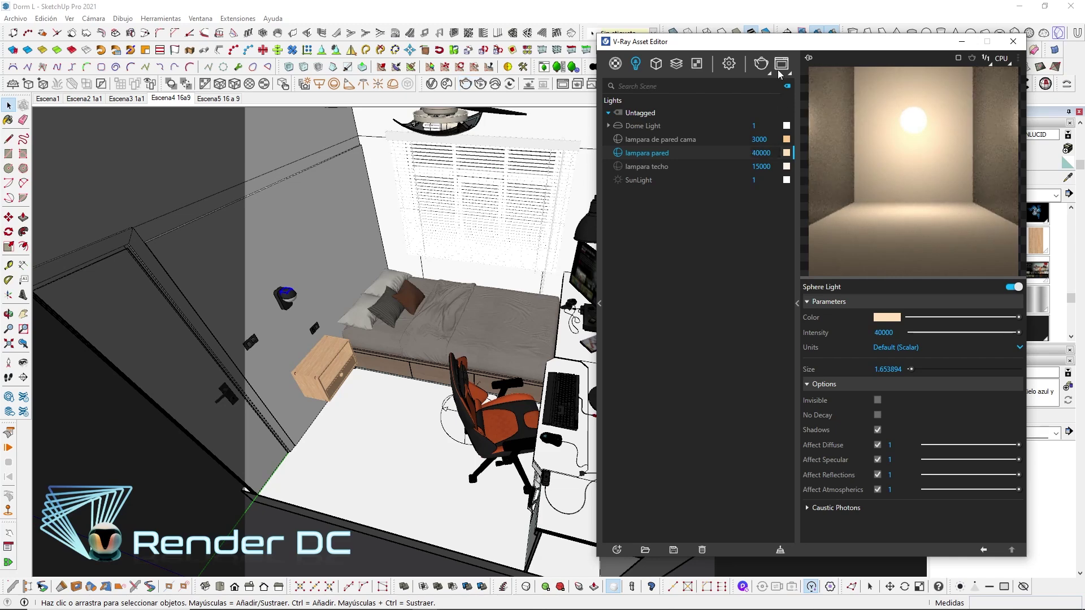
mouse_move(426, 599)
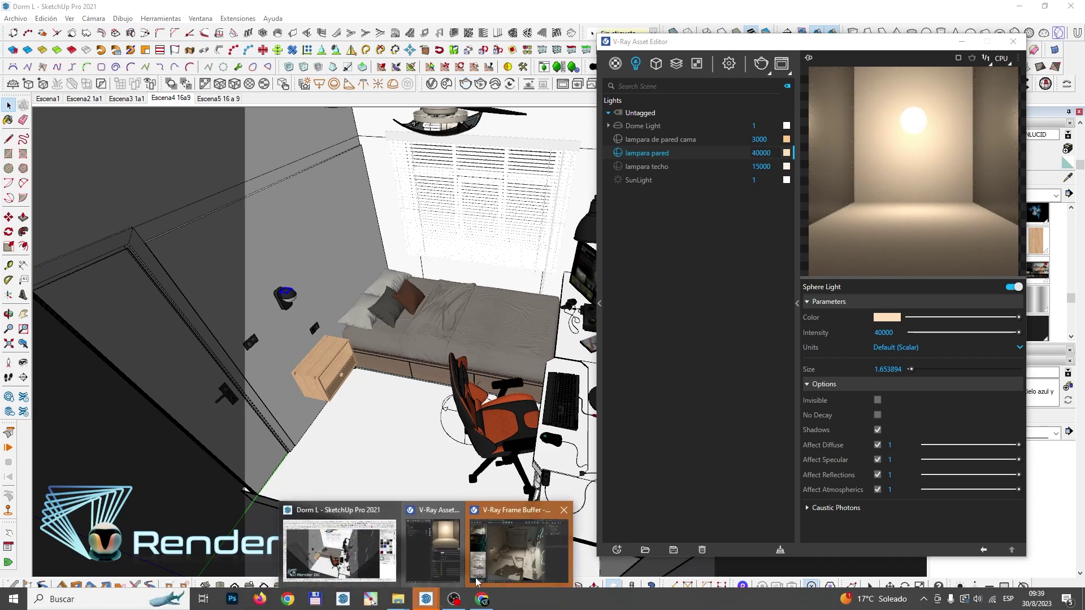
left_click(497, 568)
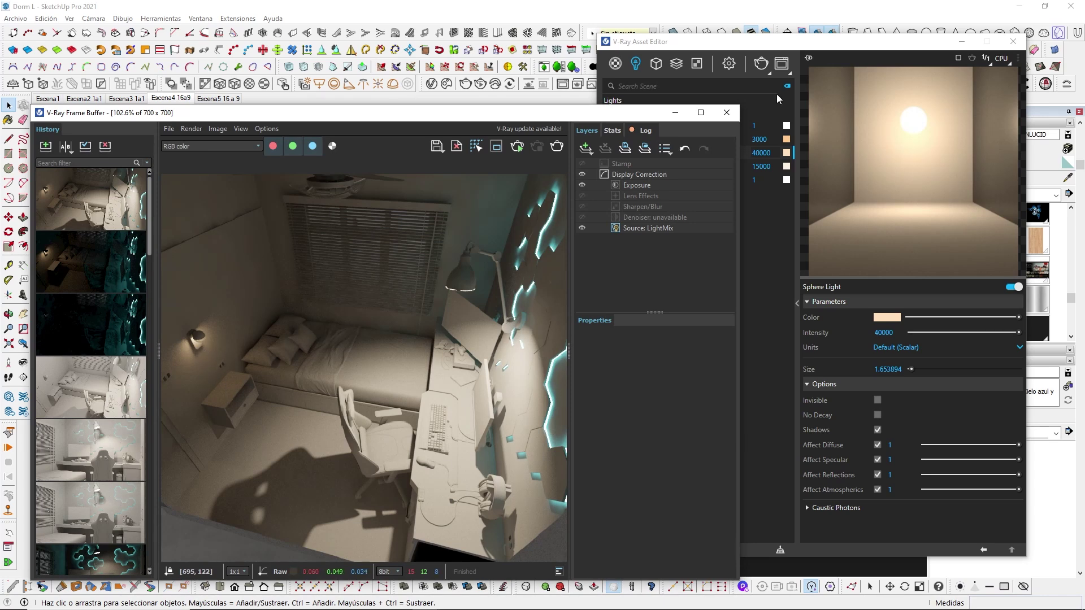
Set lampara de pared cama to 6000, render again, and select the LightMix layer
left_click(746, 44)
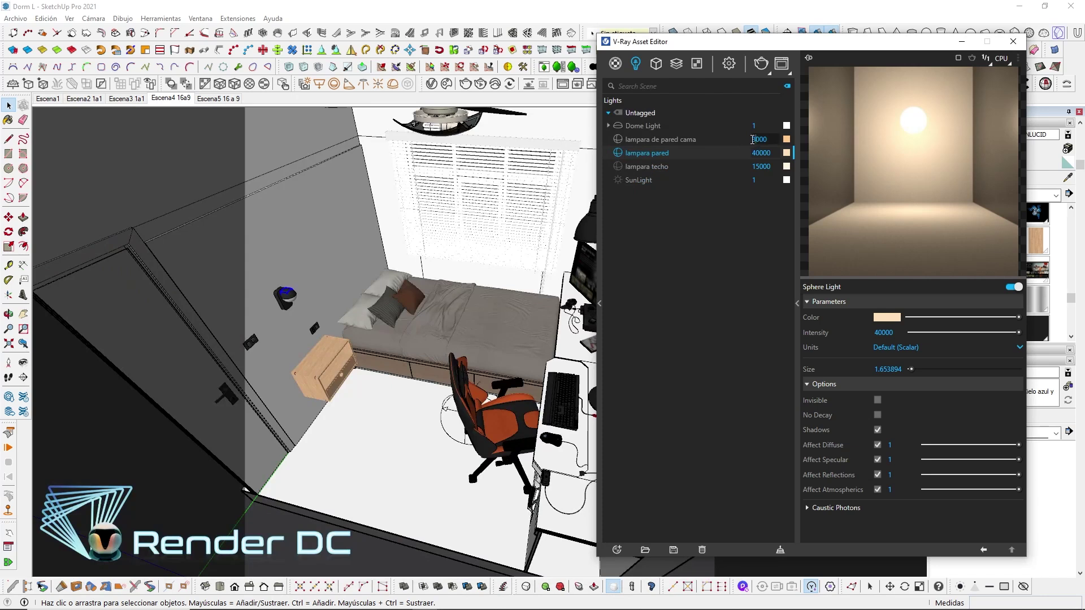
left_click(729, 139)
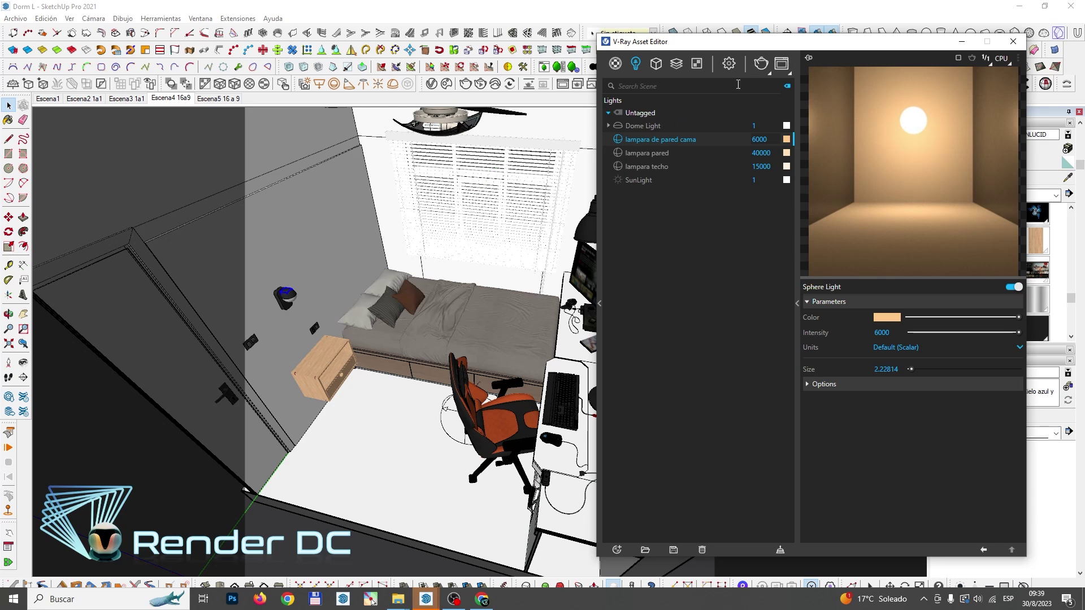
mouse_move(425, 599)
left_click(490, 557)
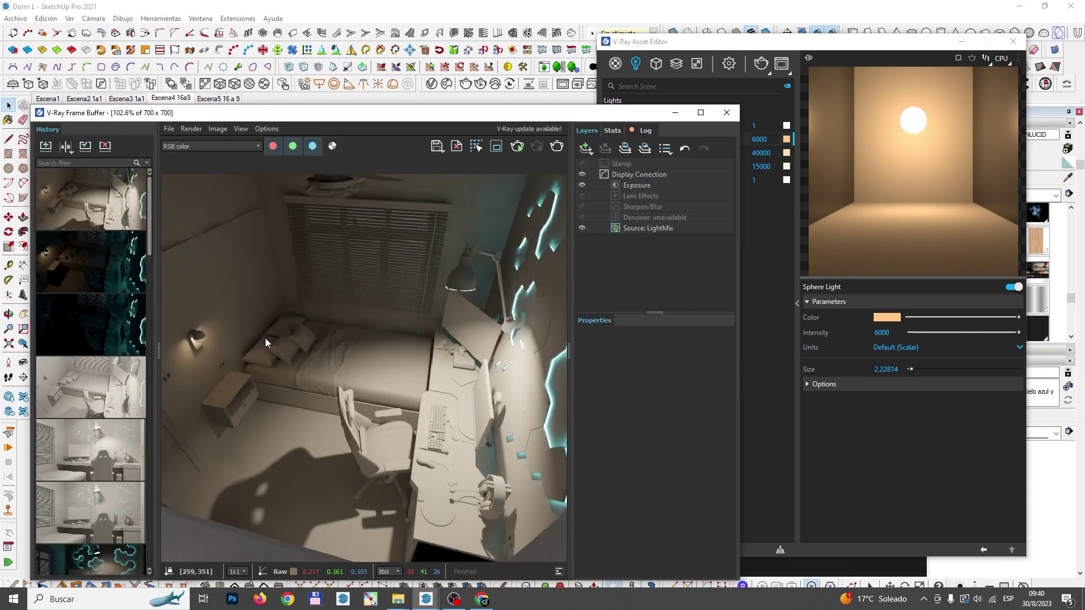
left_click(557, 146)
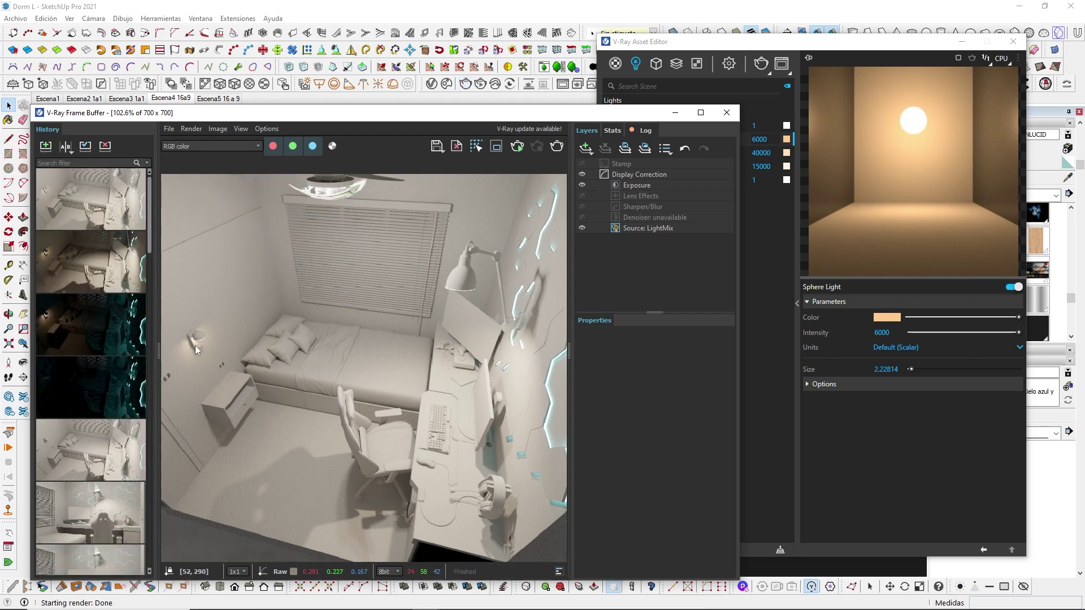
left_click(638, 229)
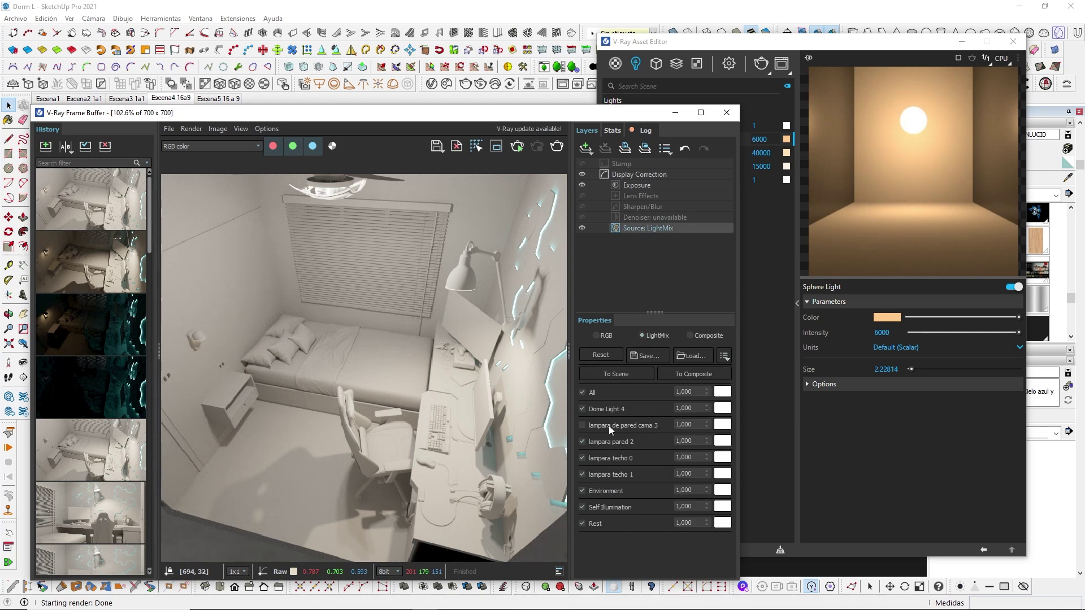
Reset the bed lamp's LightMix value to 1 and set its intensity to 25000
left_click(690, 425)
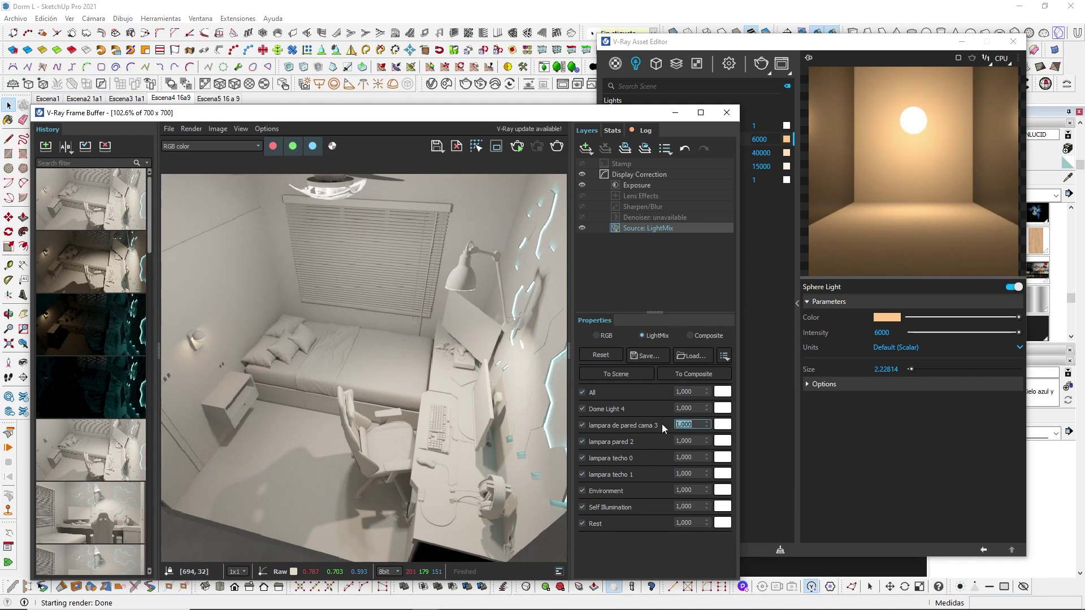
type("5")
key("Return")
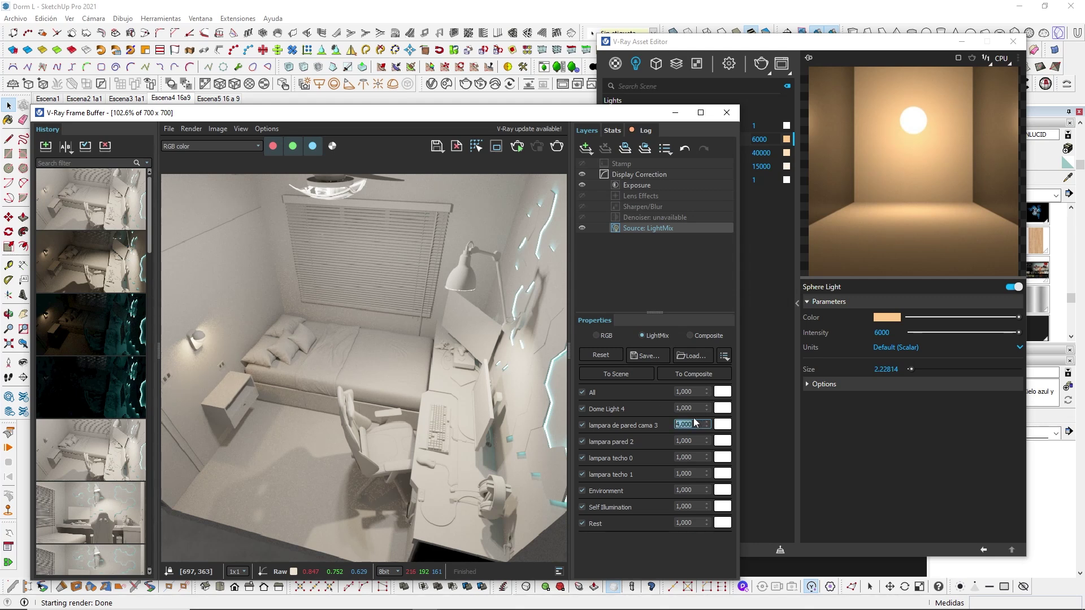
left_click(770, 139)
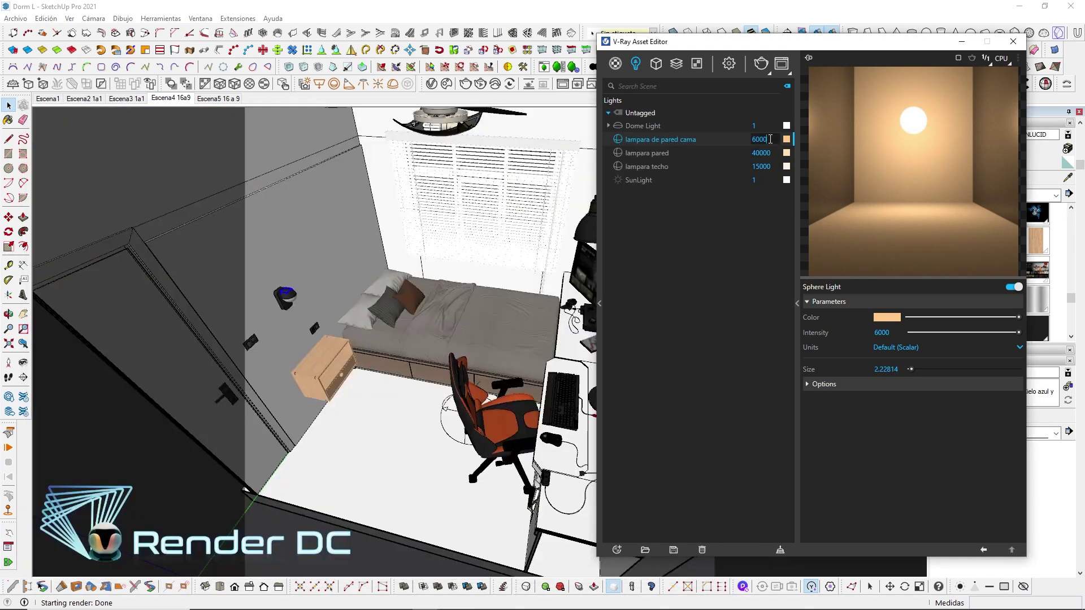
type("25")
type("000")
key("Return")
mouse_move(426, 599)
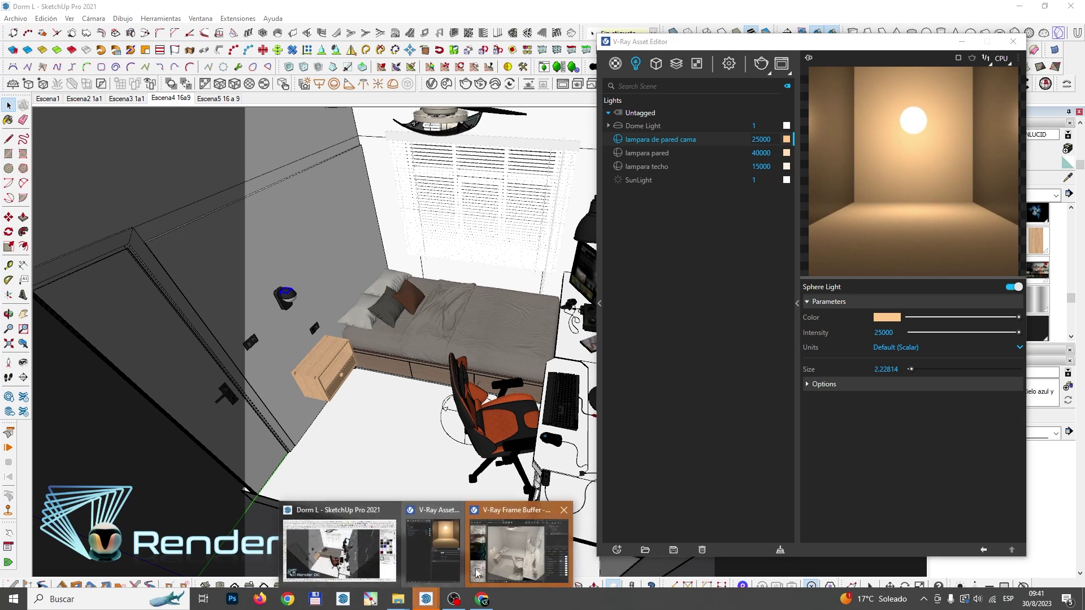
Check the render in the Frame Buffer, then minimize it to show the model
left_click(497, 557)
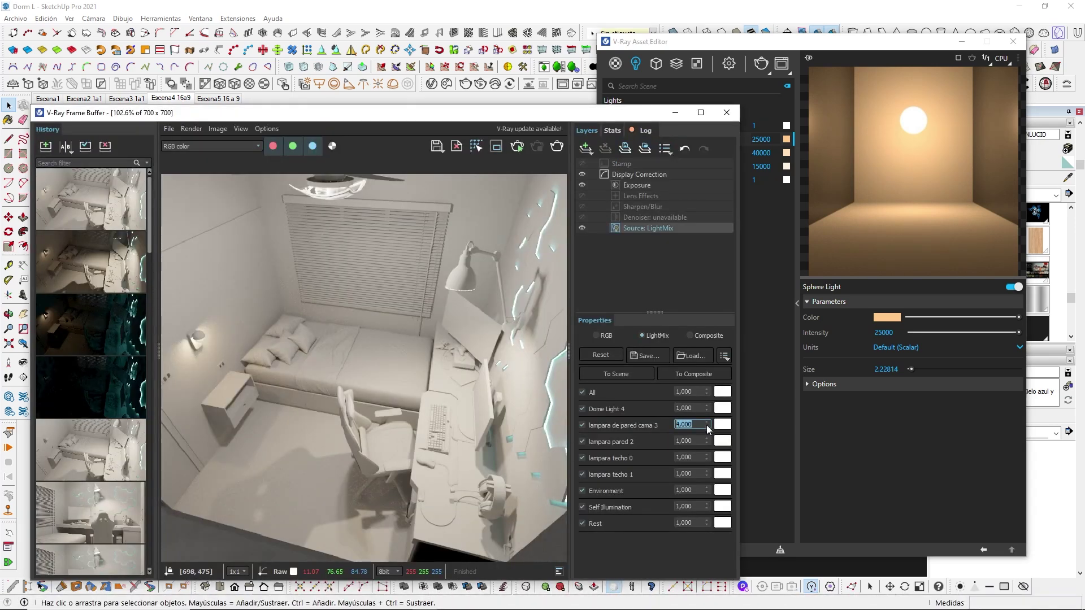
scroll(707, 425, "down", 3)
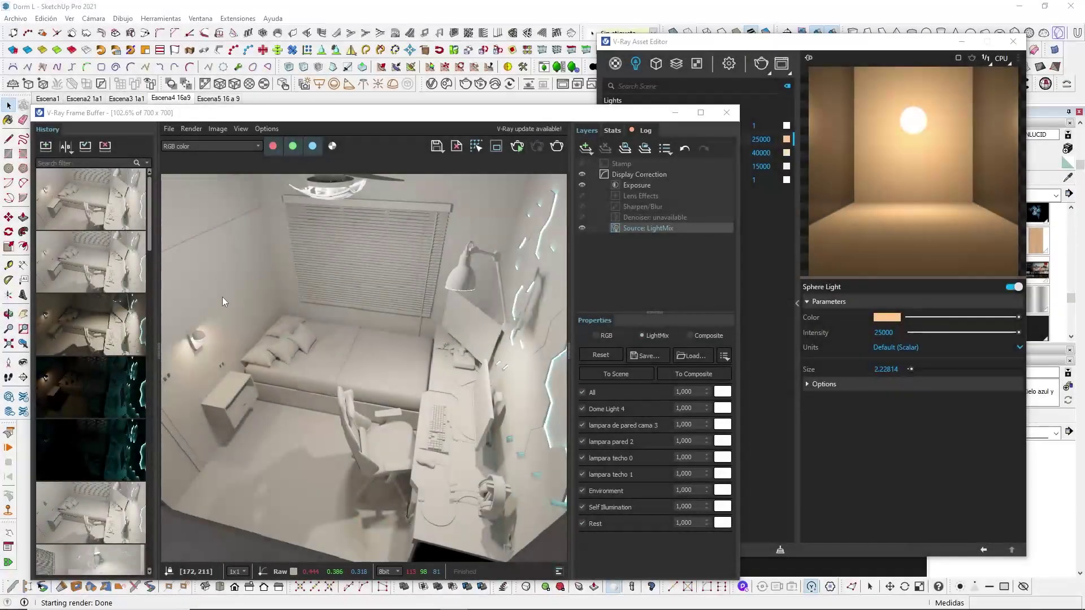
left_click(675, 112)
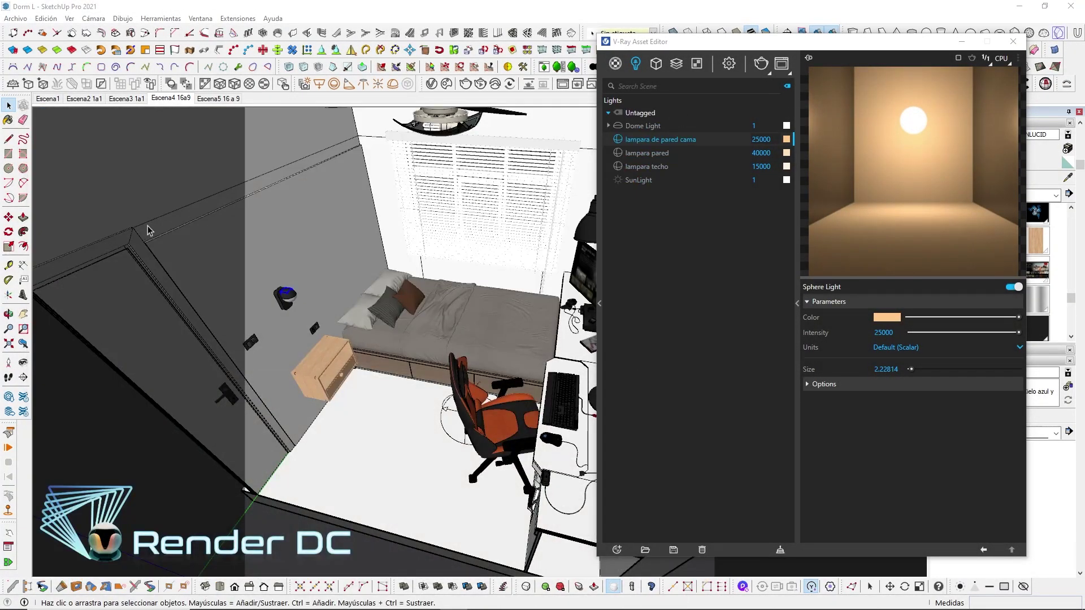
Switch to the Escena2 scene, close the Asset Editor, and orbit toward the desk
left_click(84, 99)
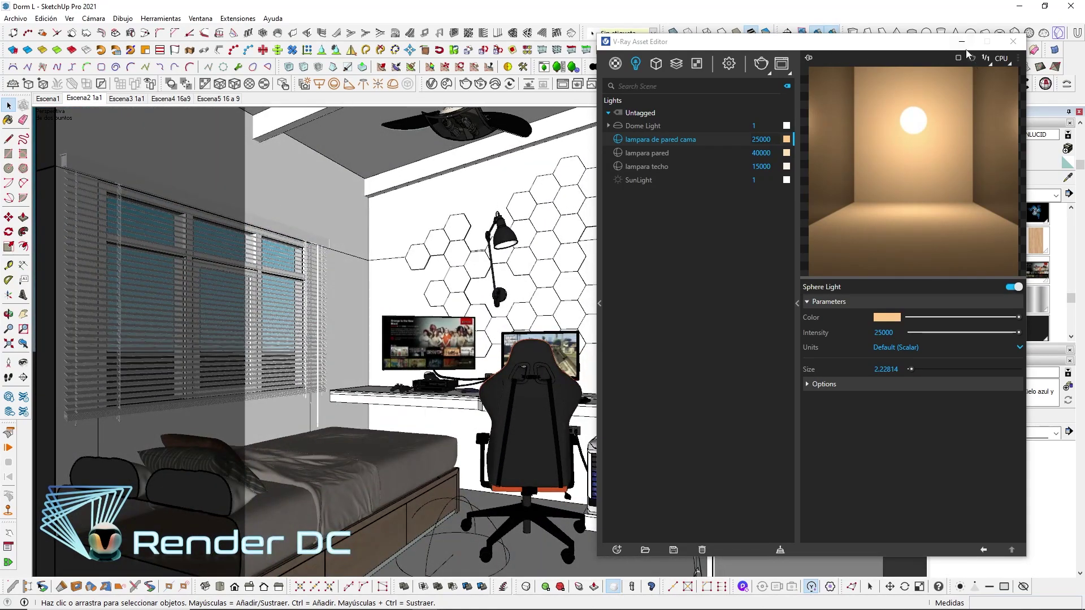
left_click(1013, 41)
middle_click_drag(566, 368, 555, 383)
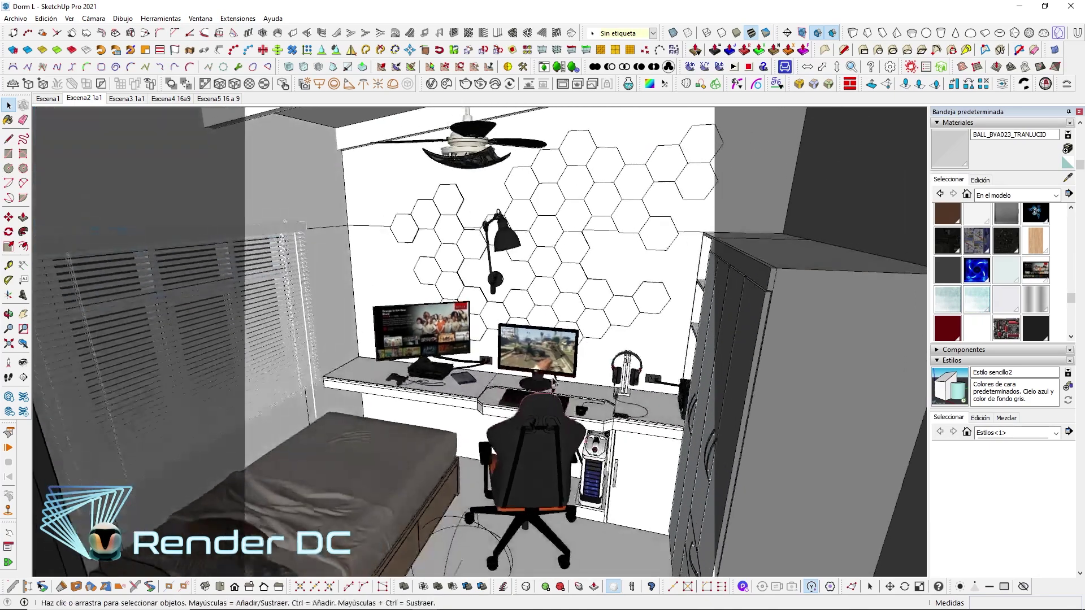
scroll(508, 367, "up", 3)
scroll(367, 345, "up", 2)
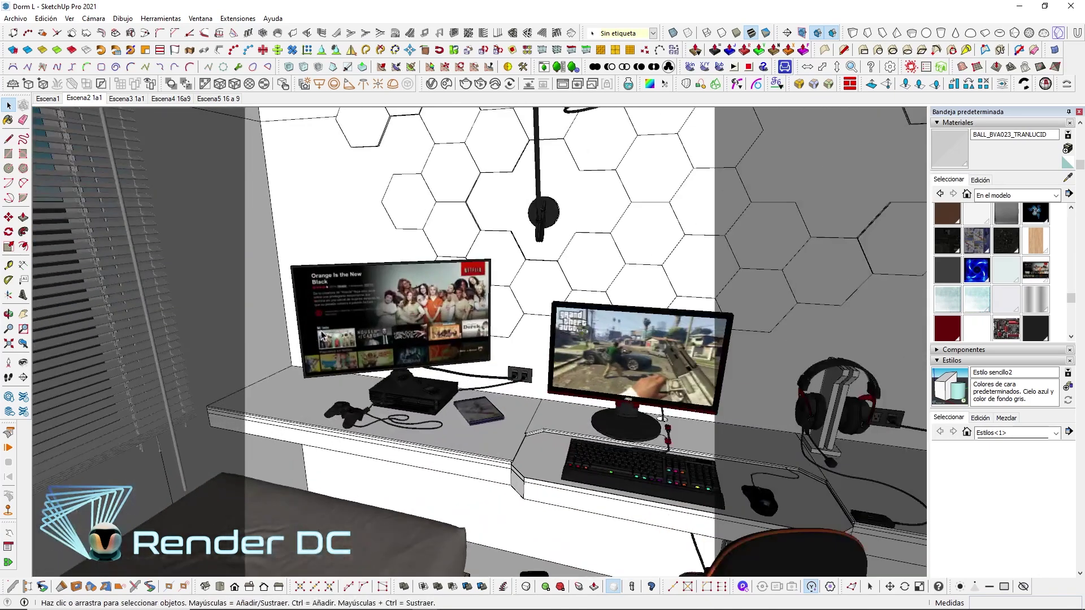
Sample the monitor's gta-v-pc-1 material, convert it to V-Ray, and select Material94
left_click(1068, 178)
left_click(621, 325)
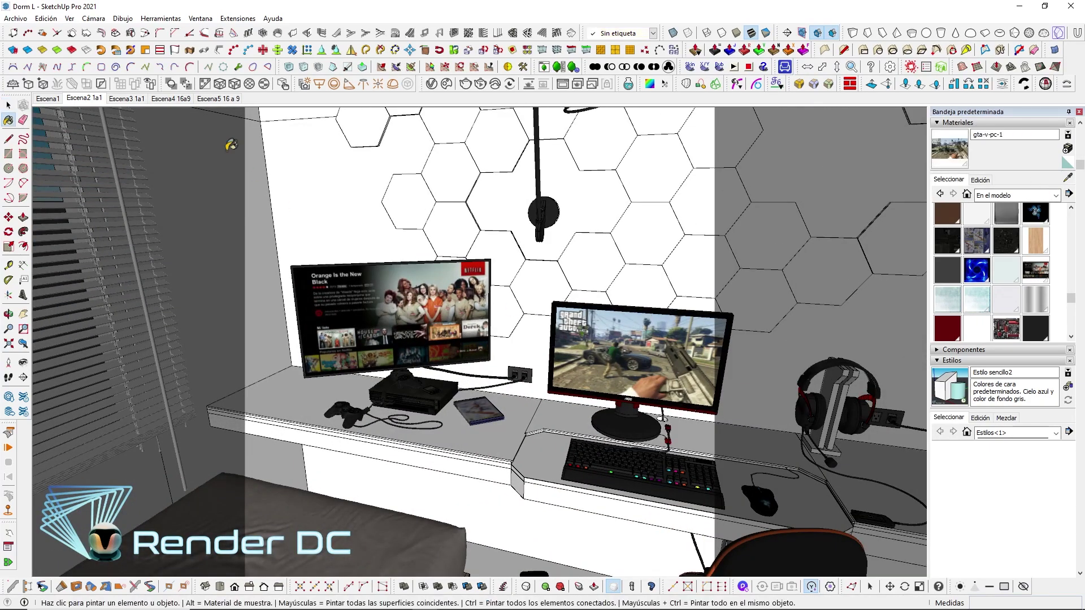
left_click(431, 84)
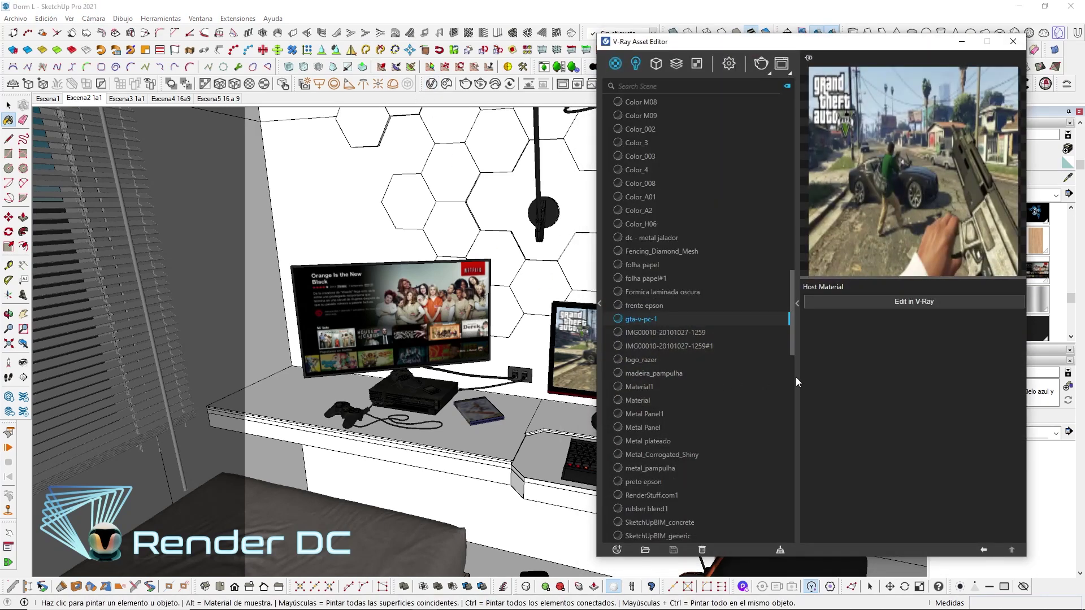
left_click(922, 303)
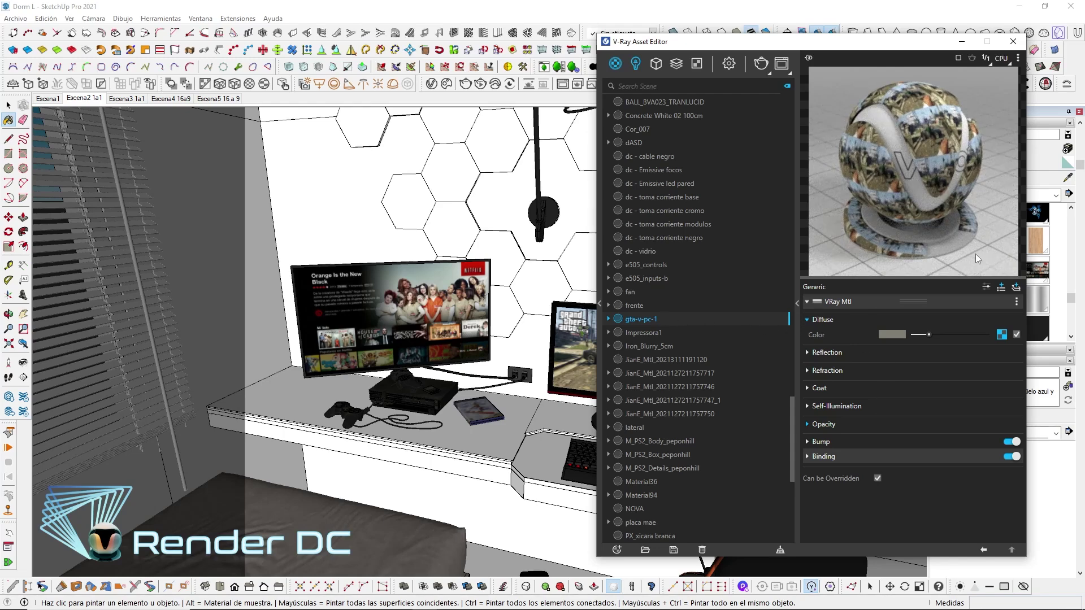
left_click(390, 316, "alt")
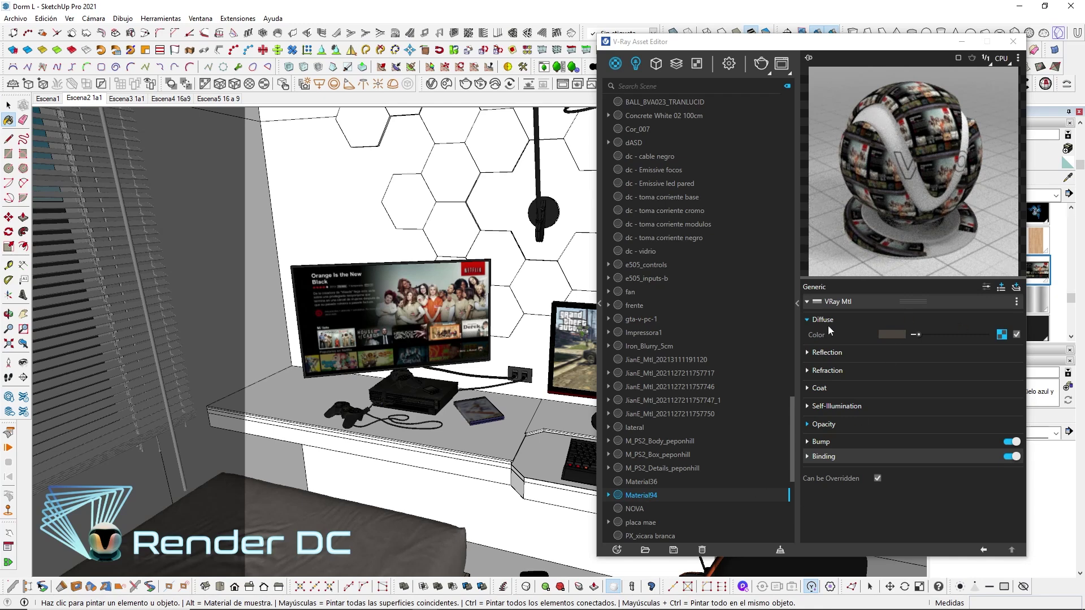
left_click(238, 18)
mouse_move(246, 98)
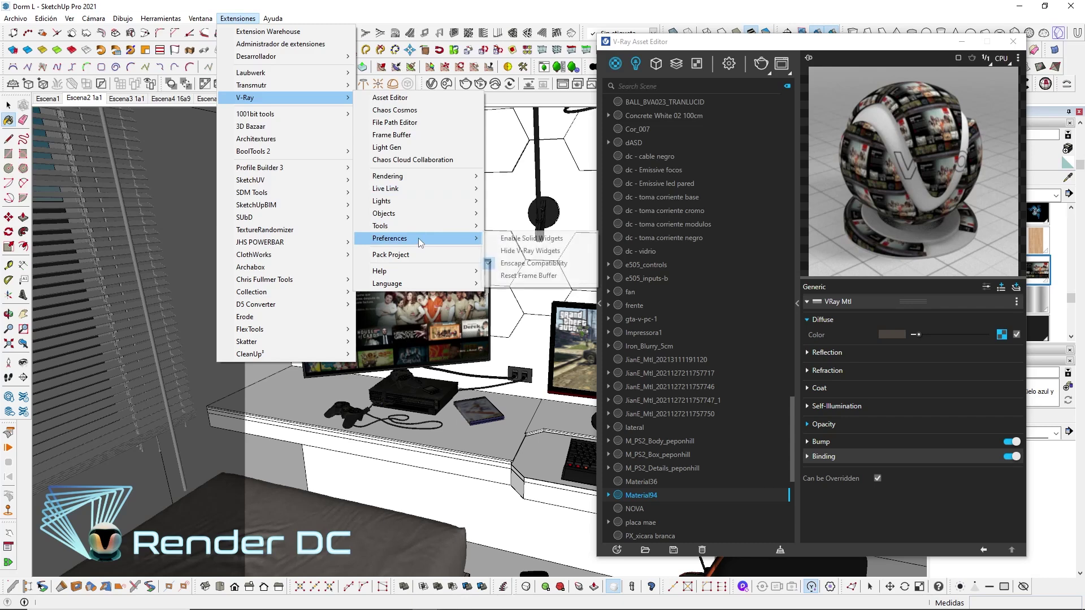
In the File Path Editor, archive all listed textures into a new 'texturas' folder in Dormit L
left_click(396, 122)
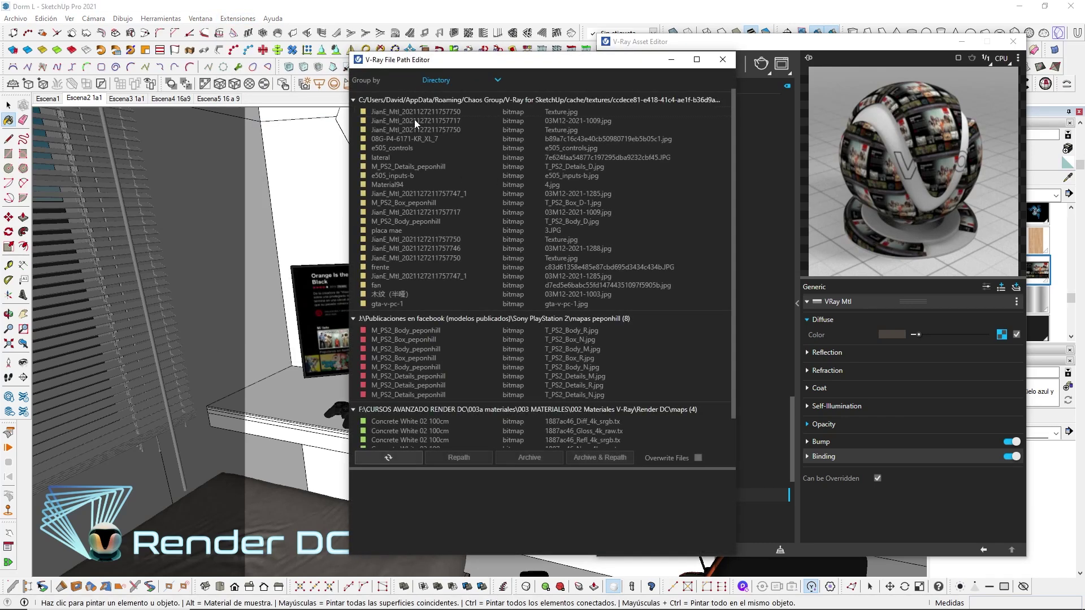
left_click(413, 111)
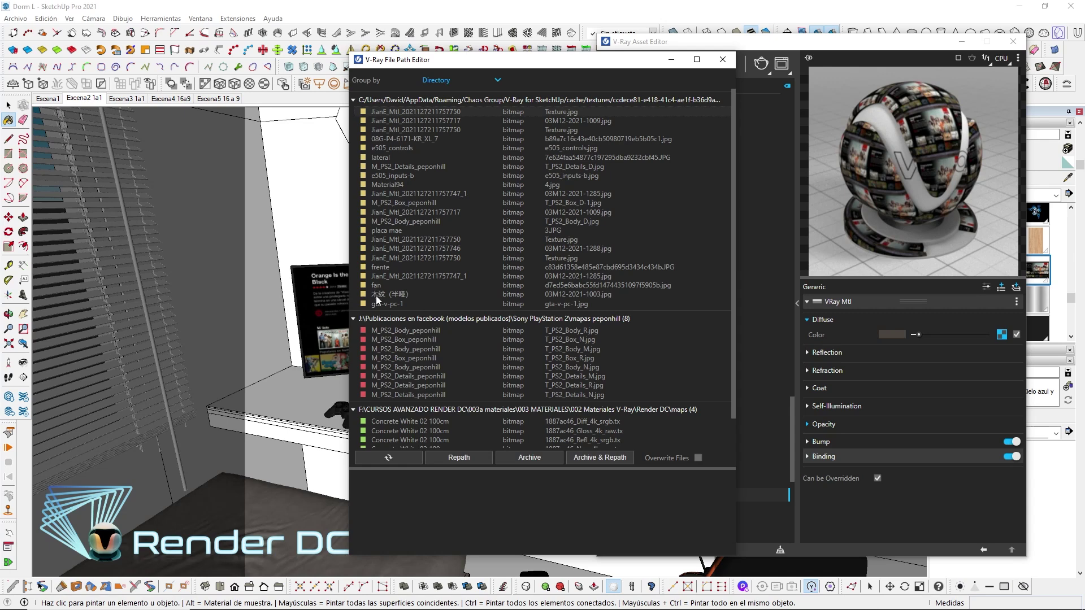
left_click(593, 457)
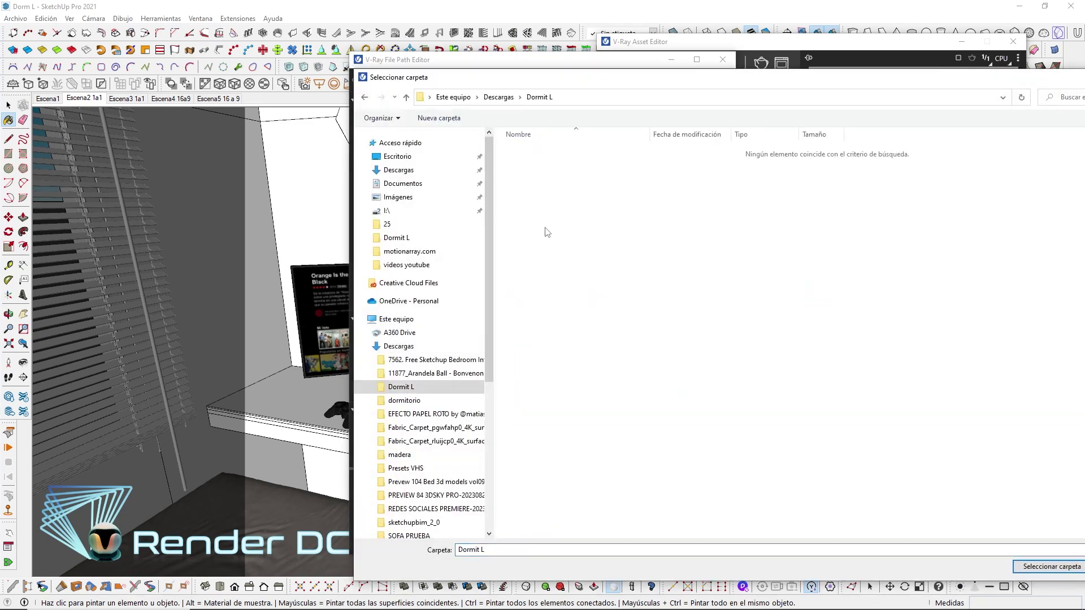
right_click(547, 232)
left_click(704, 348)
type("texturas")
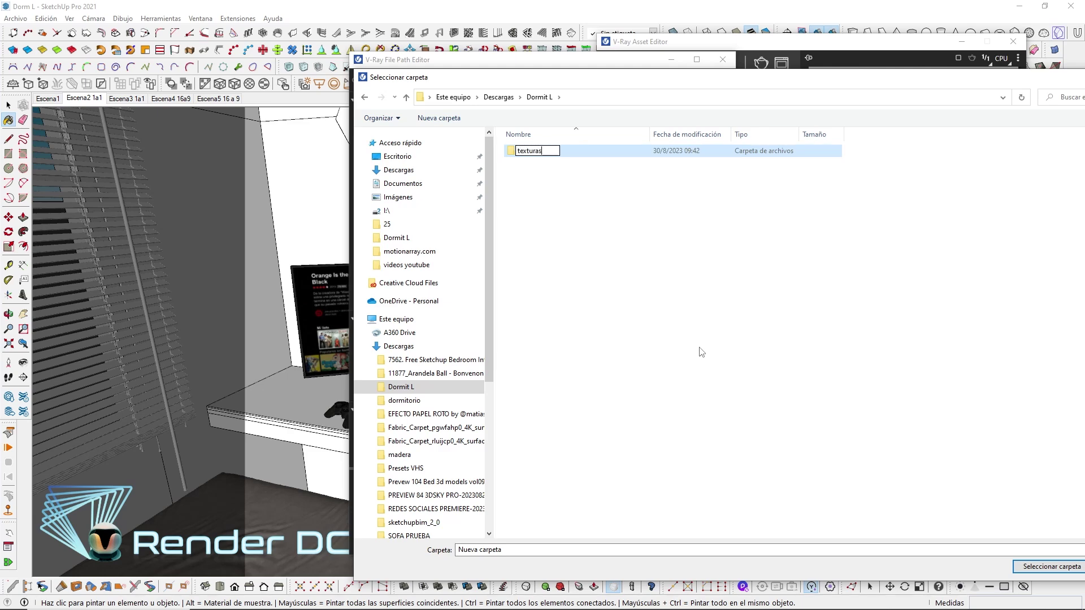
key("Return")
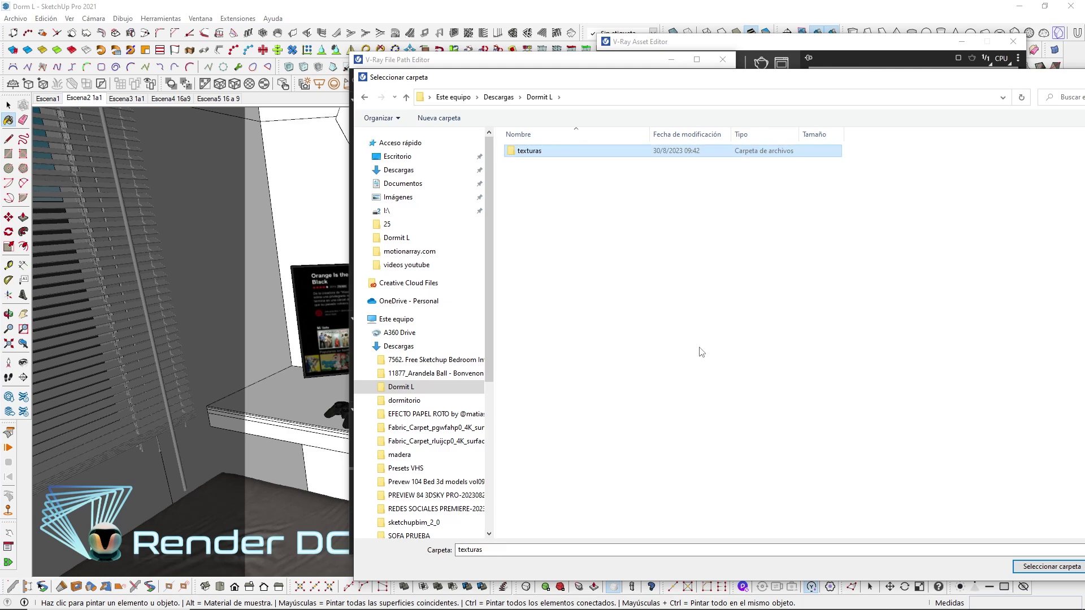
left_click_drag(771, 77, 534, 66)
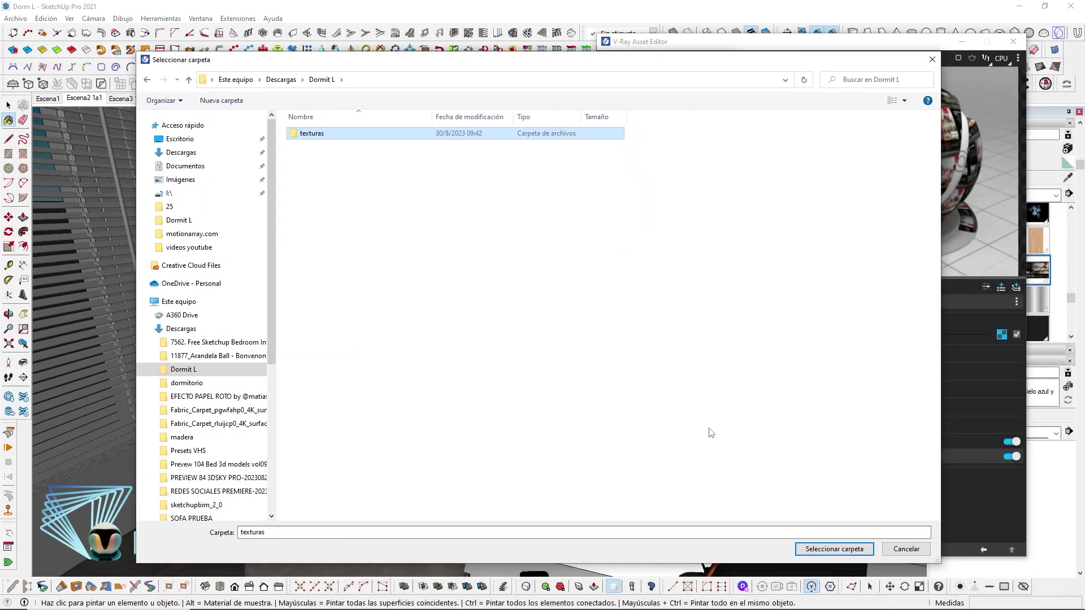
left_click(829, 547)
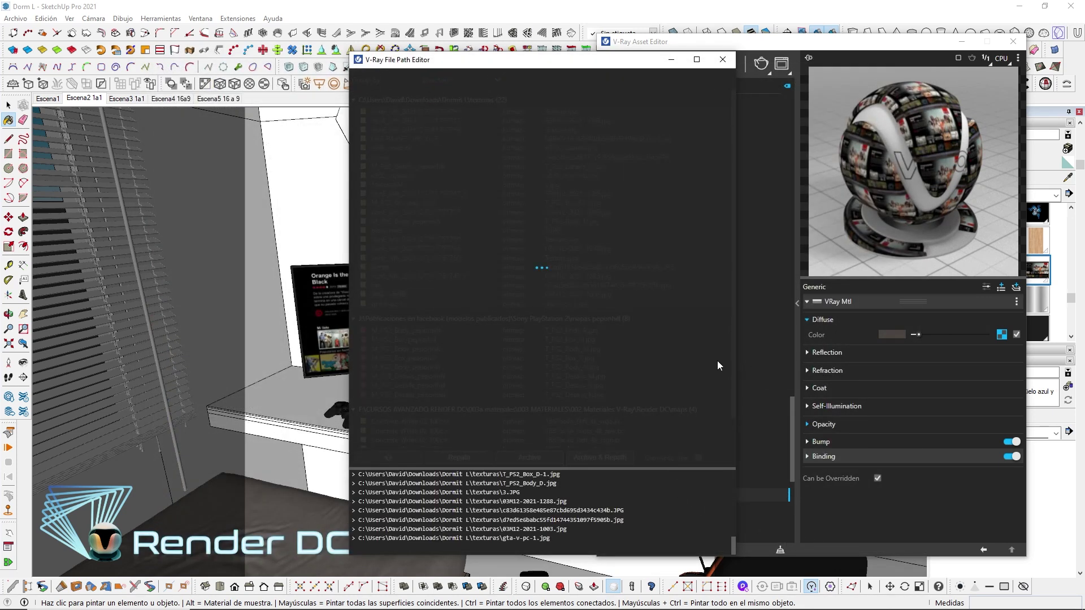
left_click(671, 60)
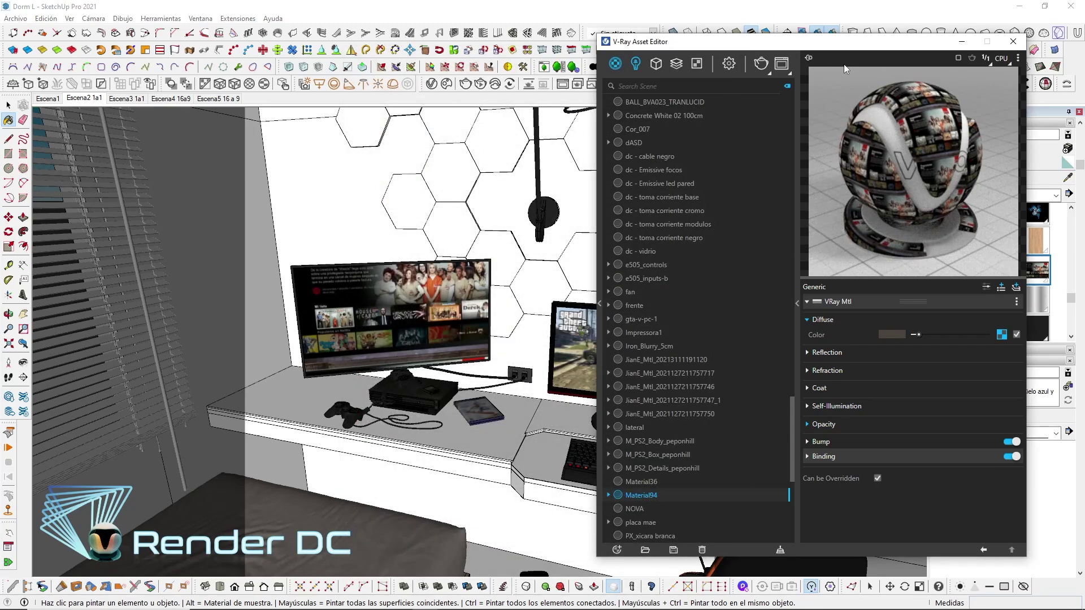
Rename Material94 to 'dc - tv textura' and show its Edición colour and texture settings
left_click_drag(831, 45, 753, 31)
left_click(1071, 181)
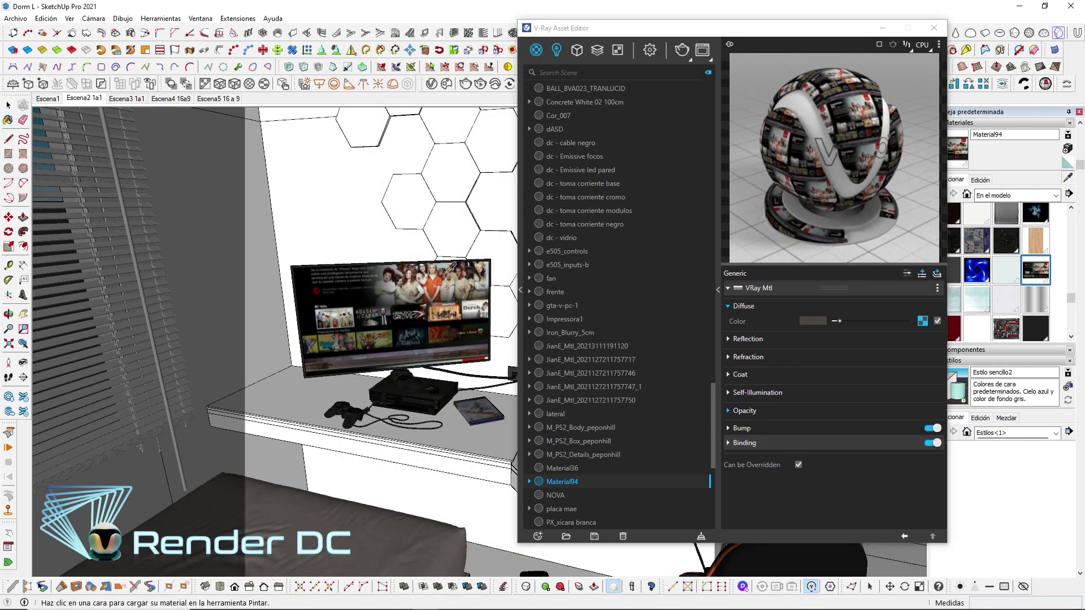
double_click(584, 479)
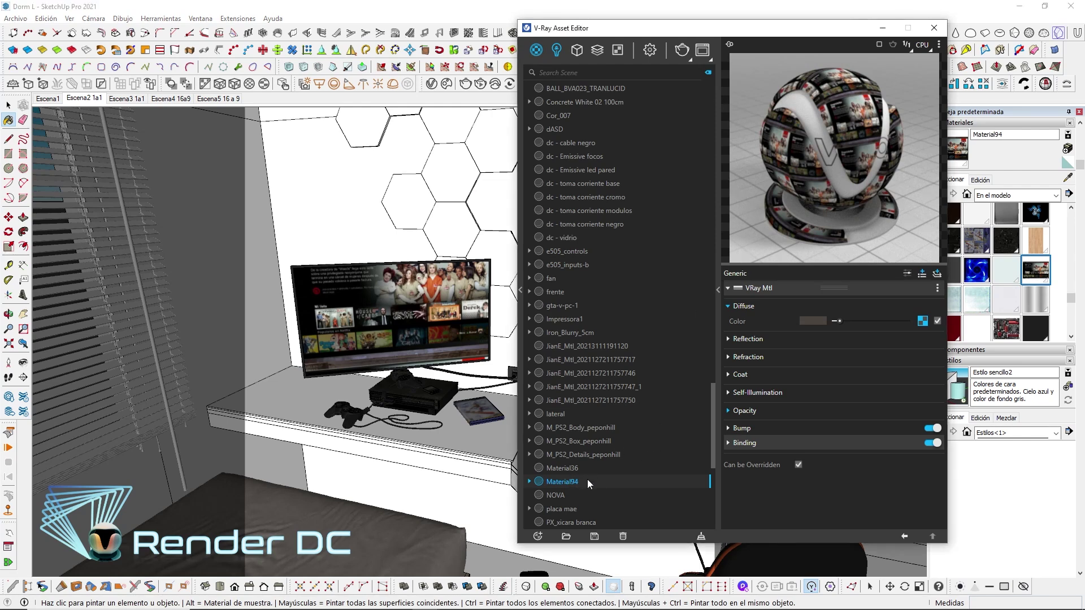
type("dc - tv textura")
key("Return")
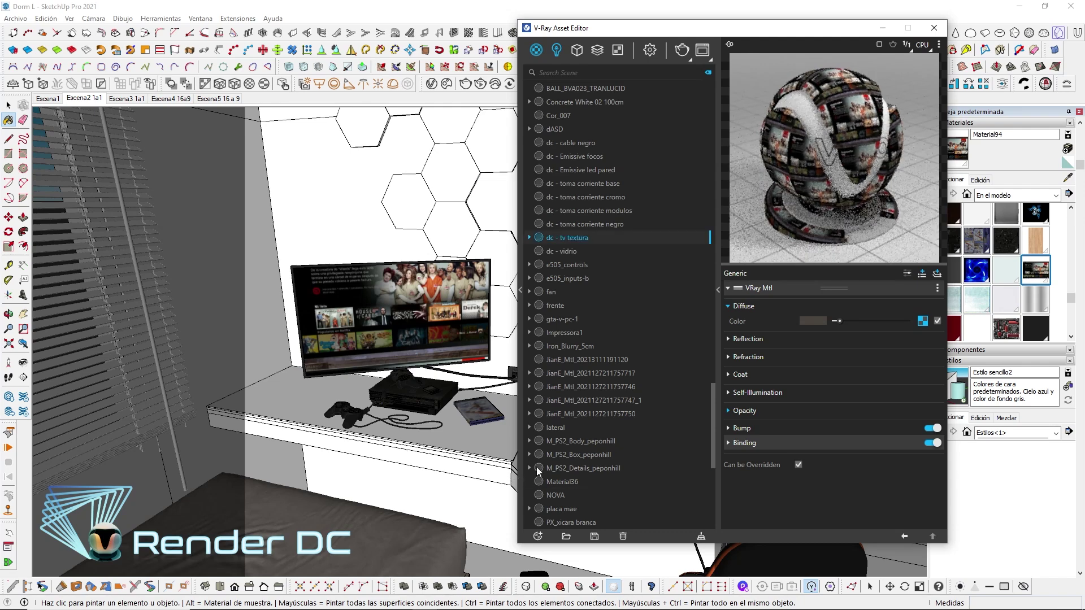
left_click_drag(707, 28, 595, 8)
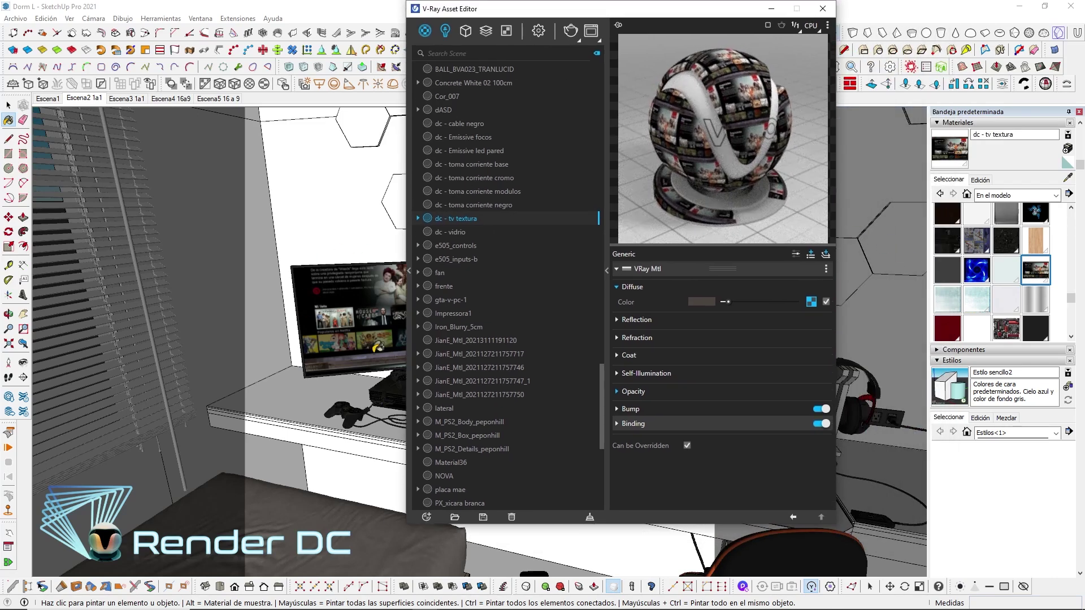
left_click(981, 180)
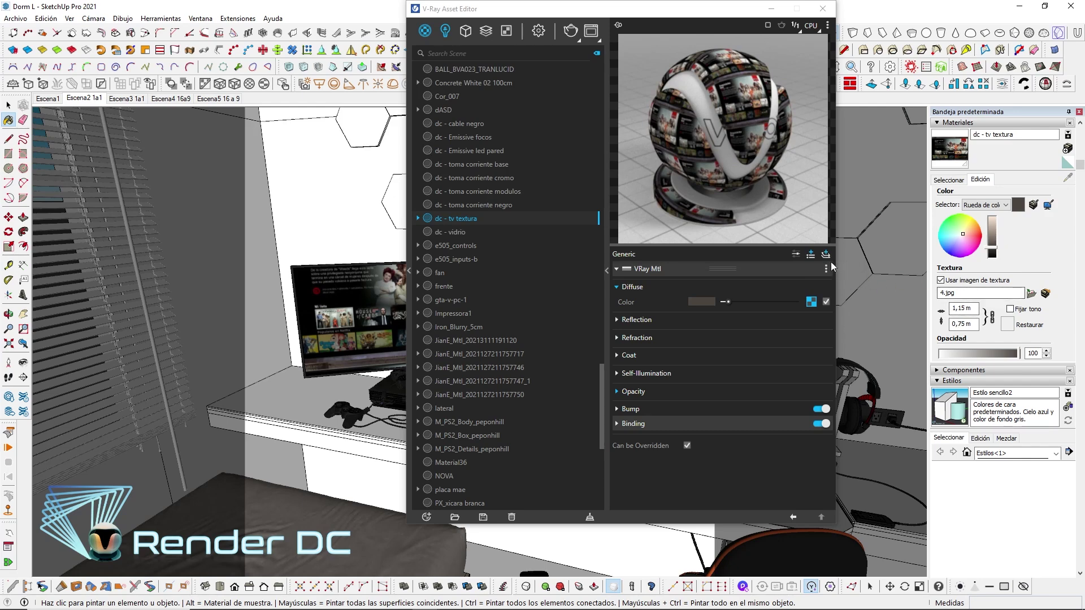
Add an Emissive layer to dc - tv textura using its screen texture, intensity 2, then return to Escena2 1a1
left_click(810, 254)
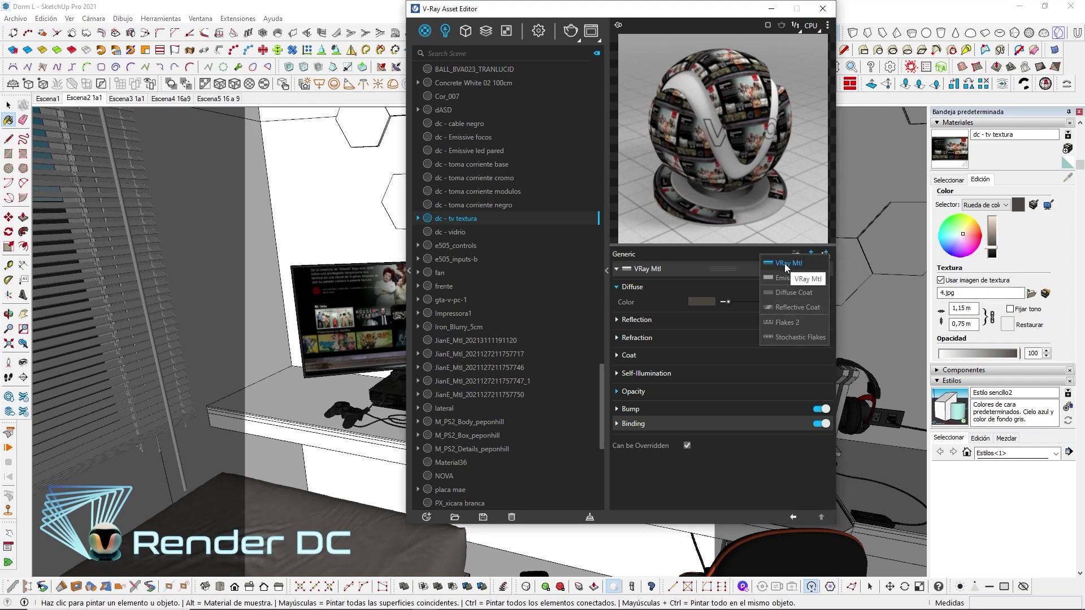
left_click(782, 277)
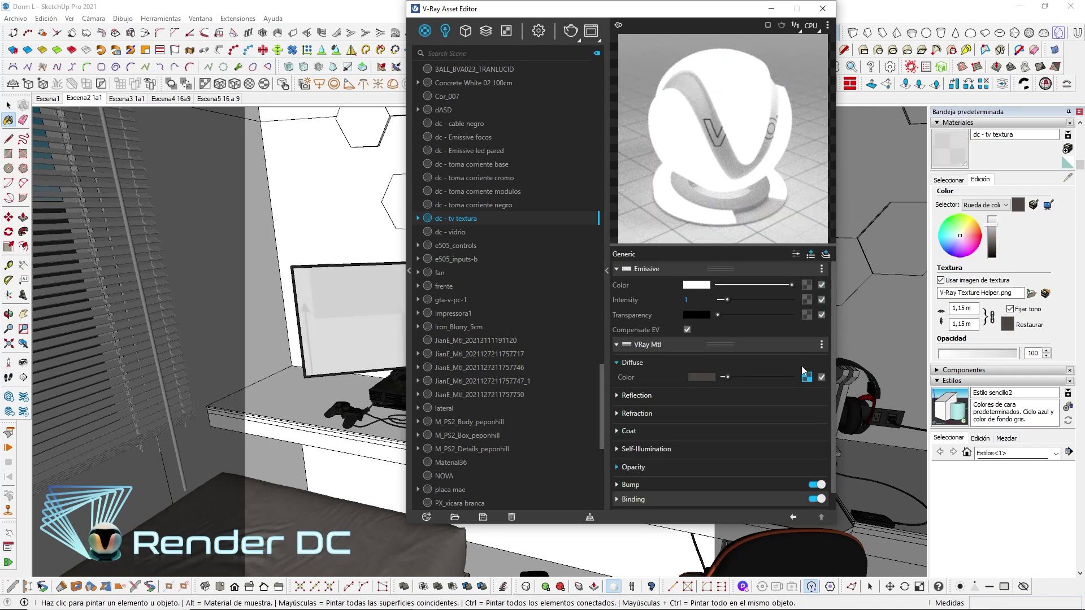
left_click_drag(807, 383, 810, 285)
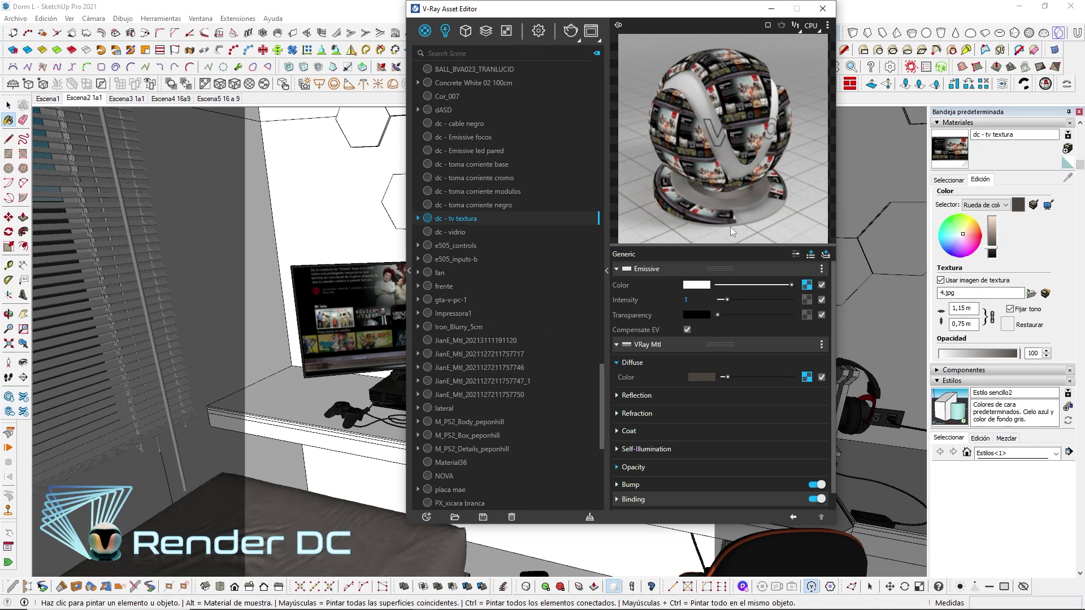
left_click(696, 299)
type("2")
key("Return")
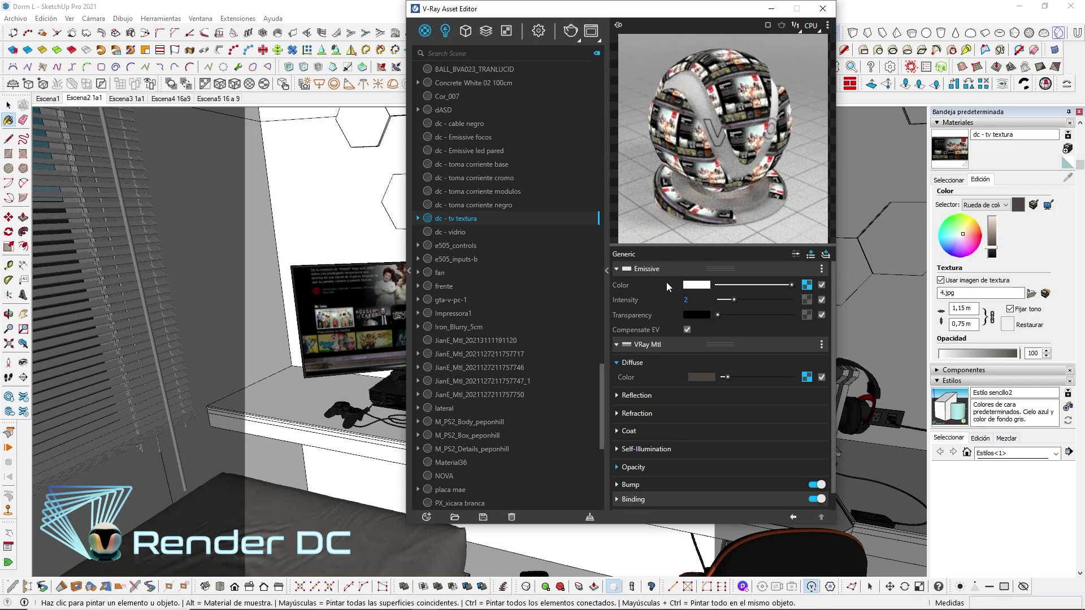
scroll(694, 383, "down", 1)
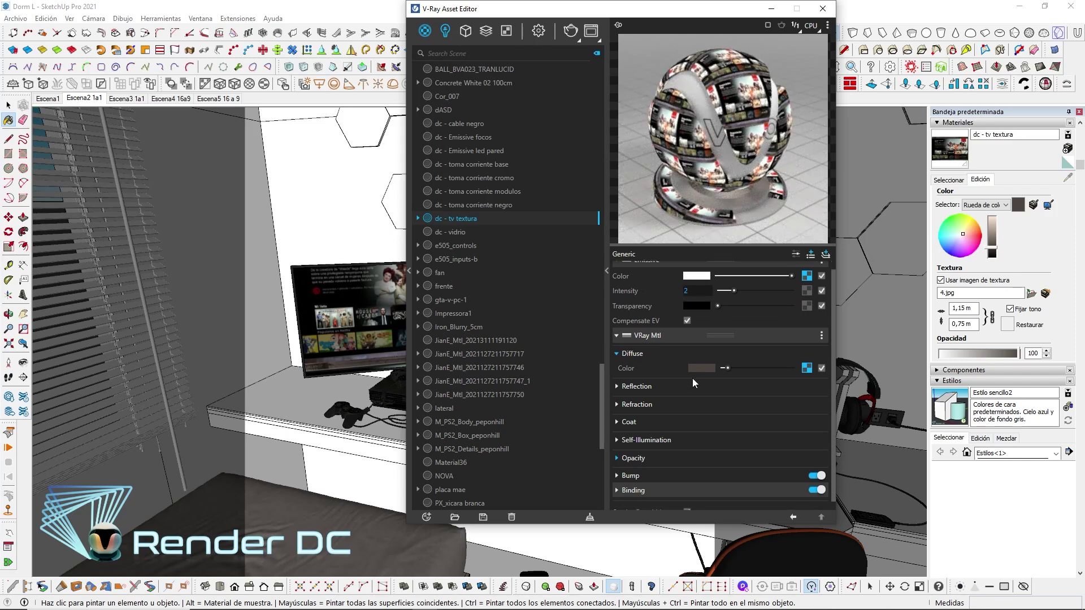
scroll(695, 384, "down", 1)
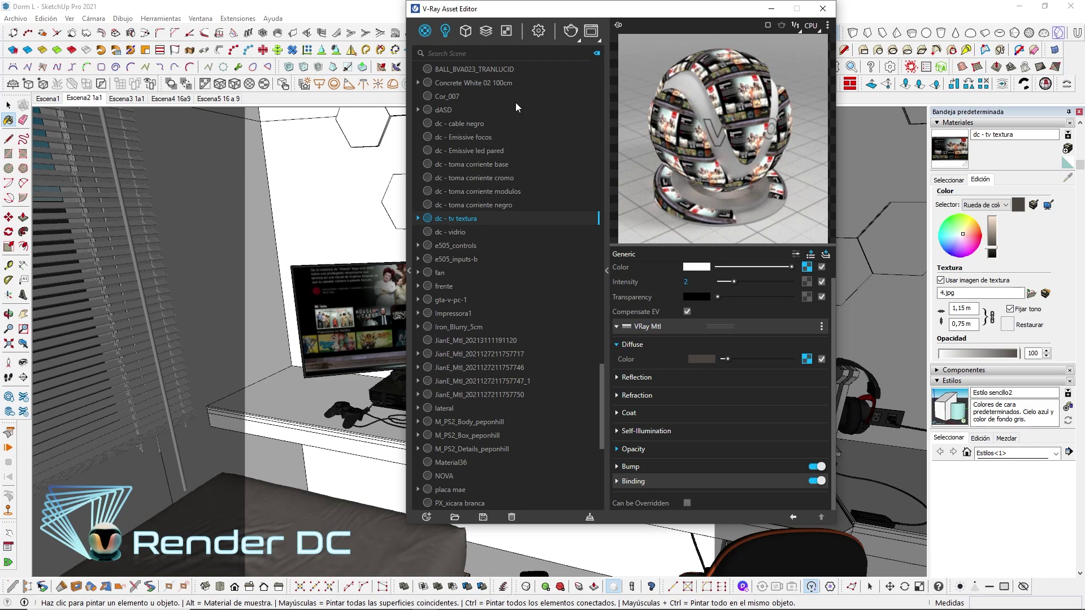
left_click(84, 101)
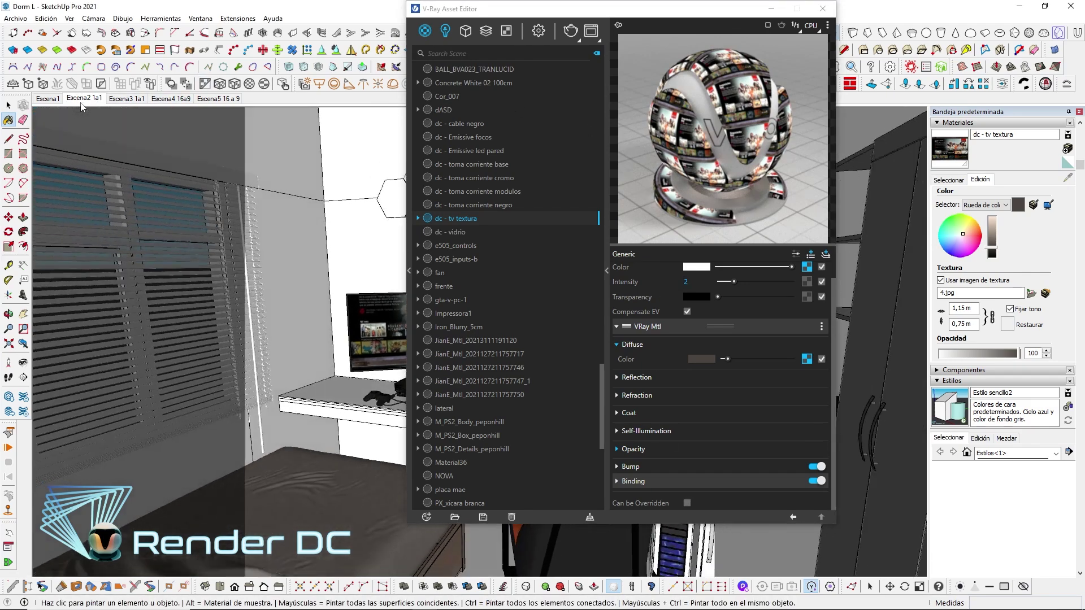
Open the V-Ray Frame Buffer and render the room
left_click(446, 30)
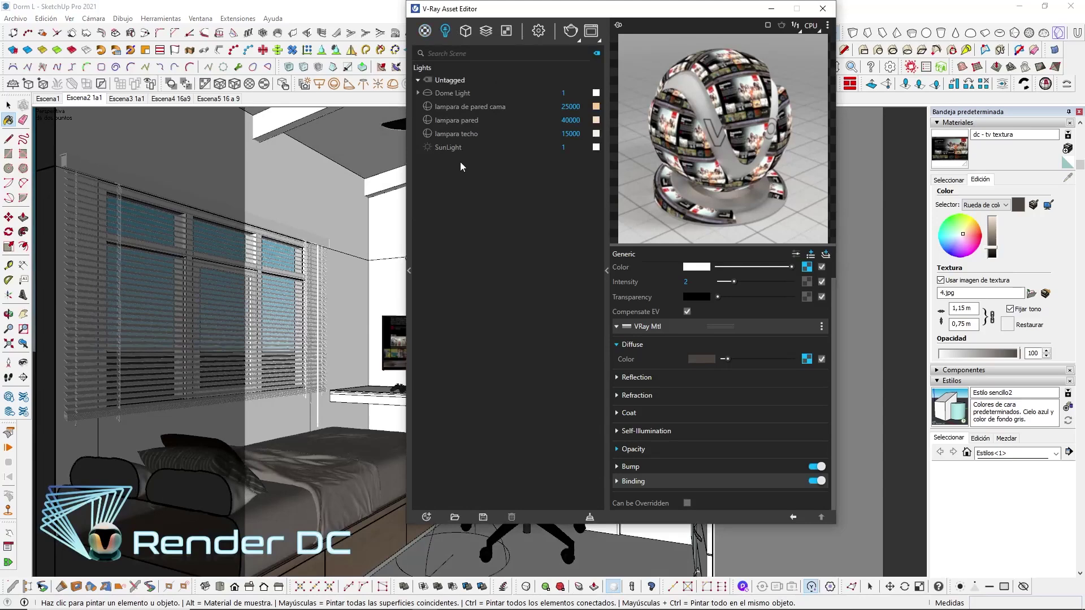
left_click(591, 33)
left_click(704, 21)
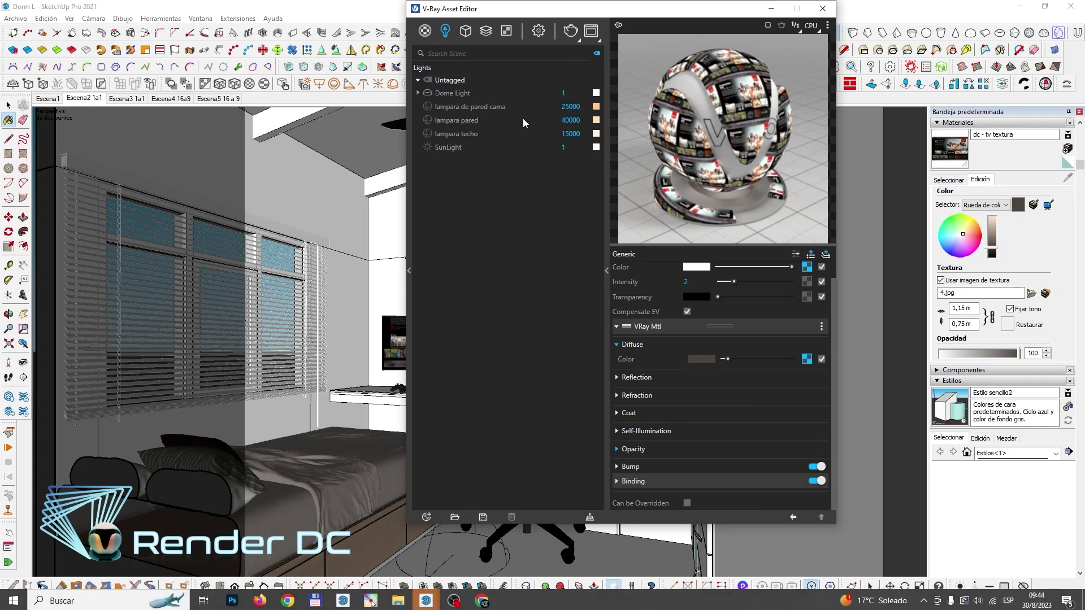
left_click(427, 599)
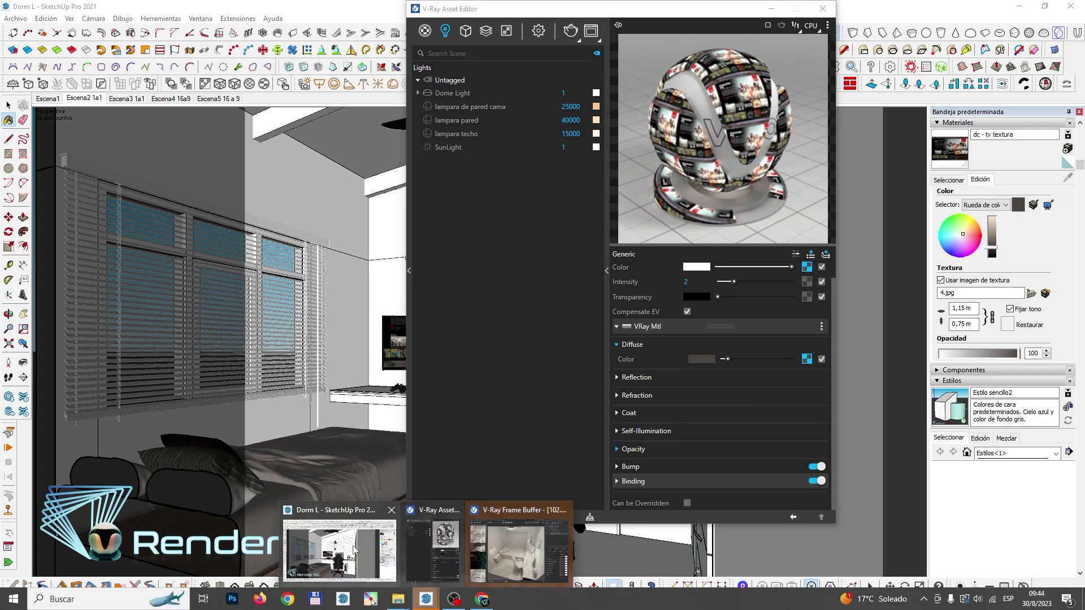
left_click(419, 521)
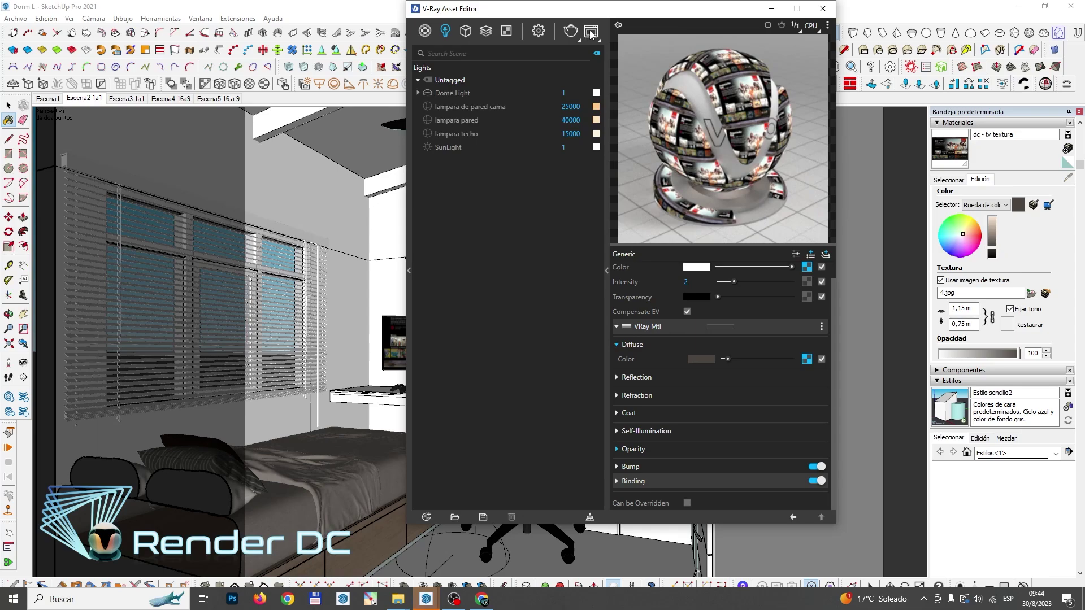
left_click(427, 599)
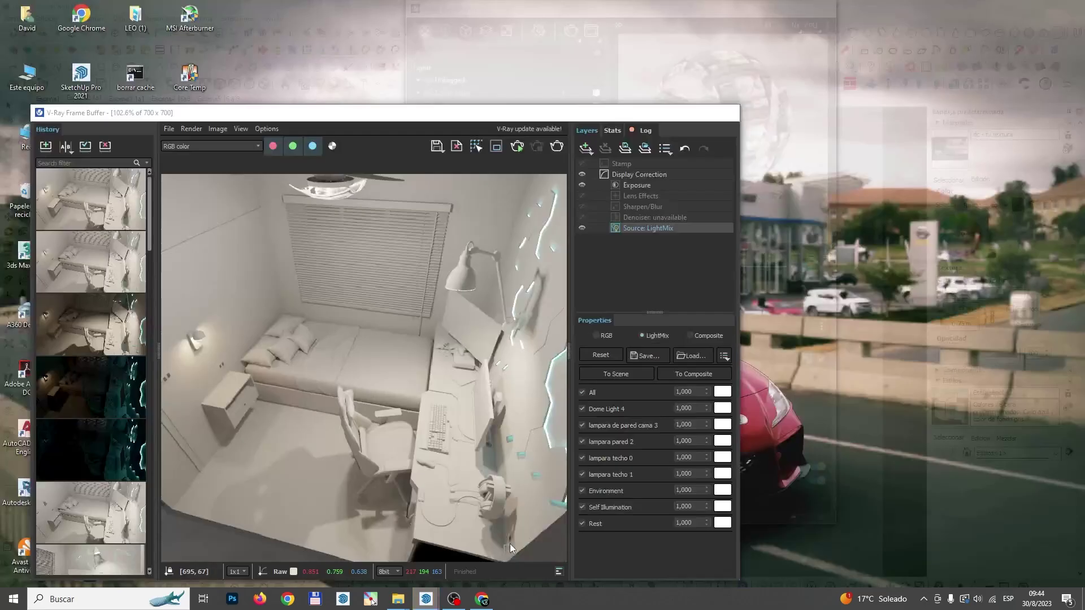
left_click(528, 539)
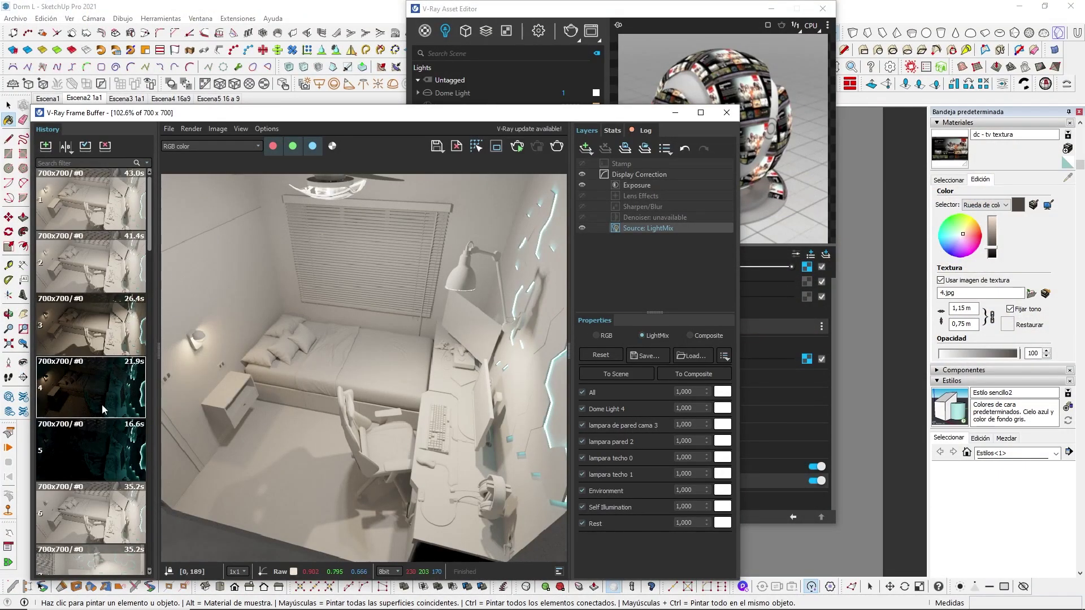
left_click(561, 150)
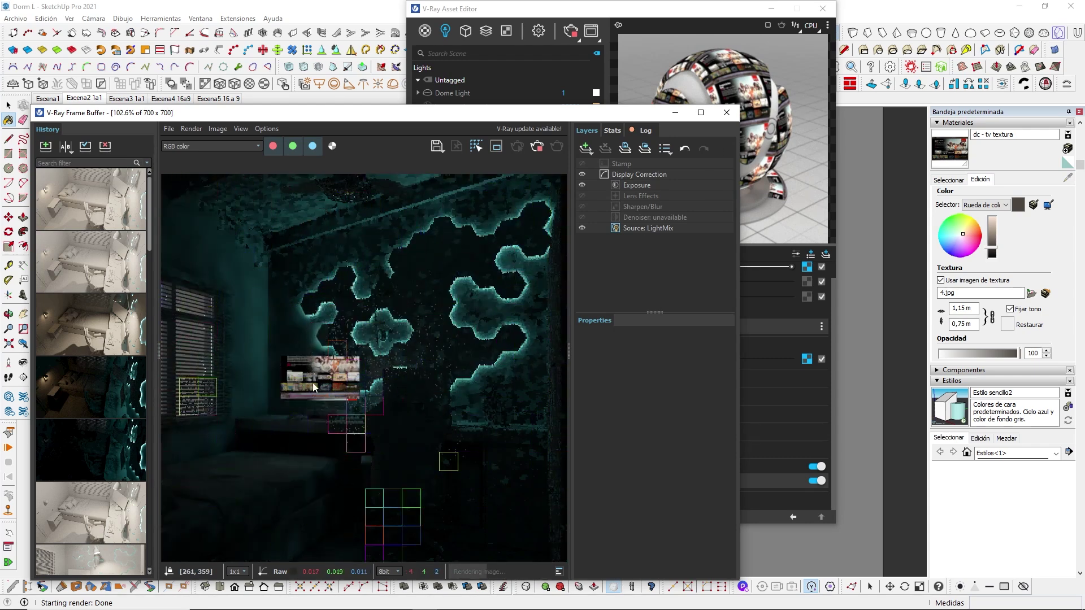
scroll(315, 388, "up", 2)
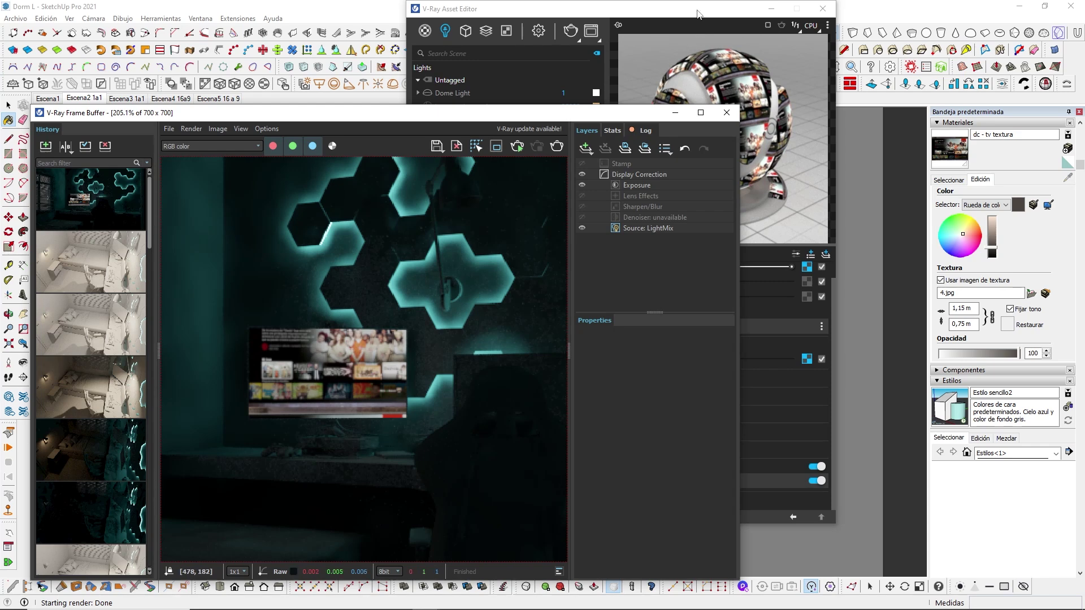
Raise the TV emissive intensity to 4 and region-render around the TV
left_click(699, 12)
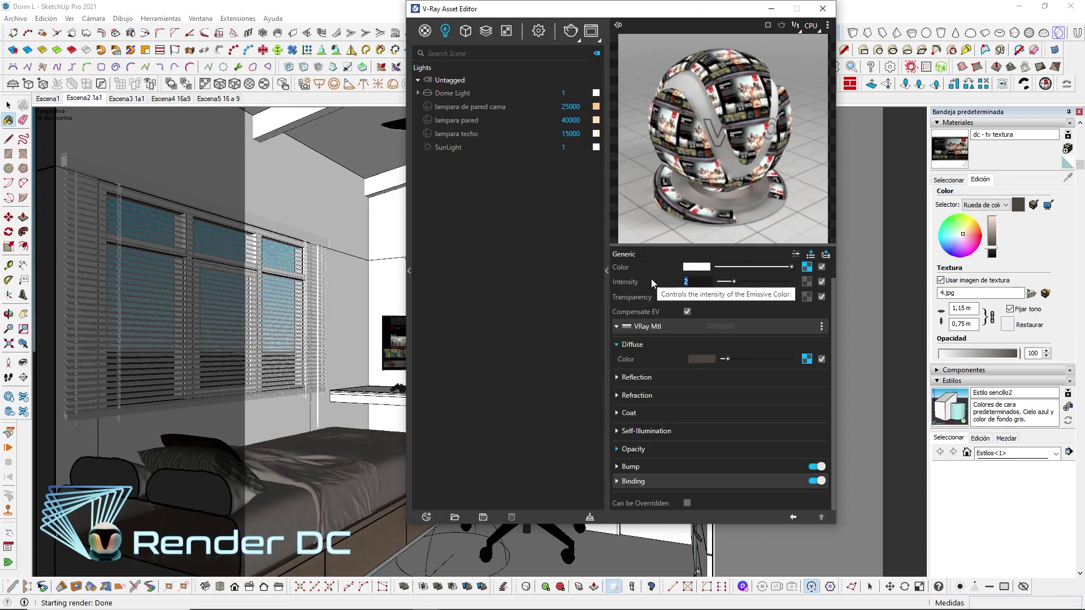
type("4")
key("Return")
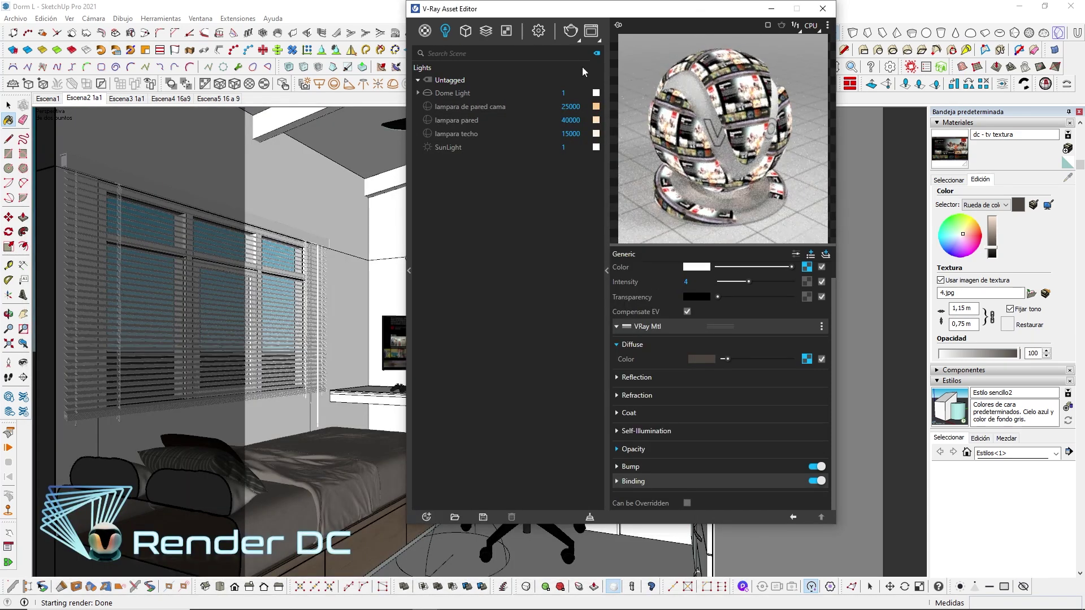
mouse_move(425, 599)
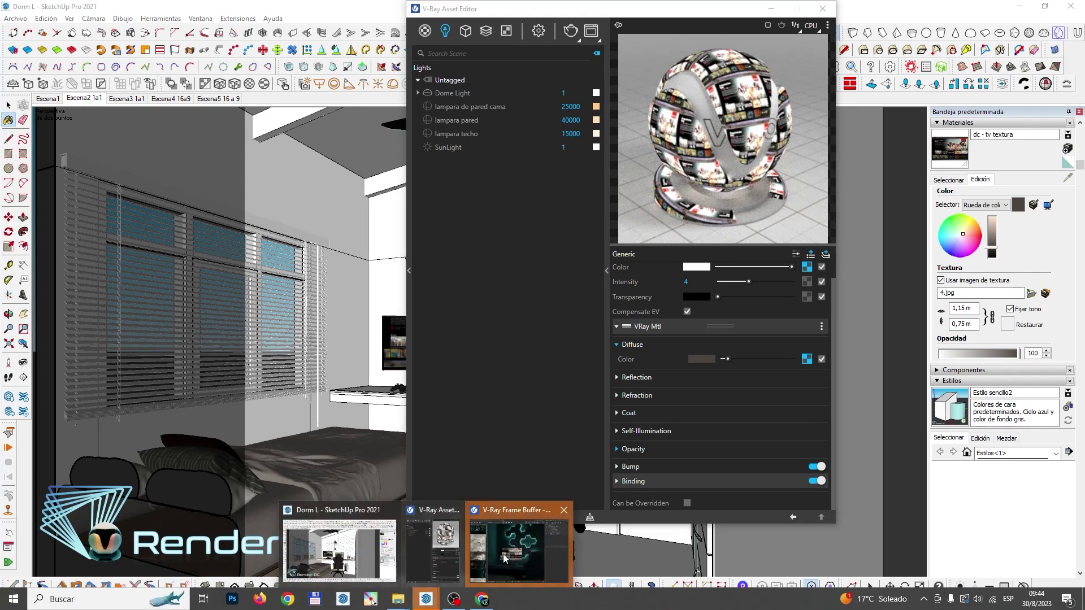
left_click(522, 551)
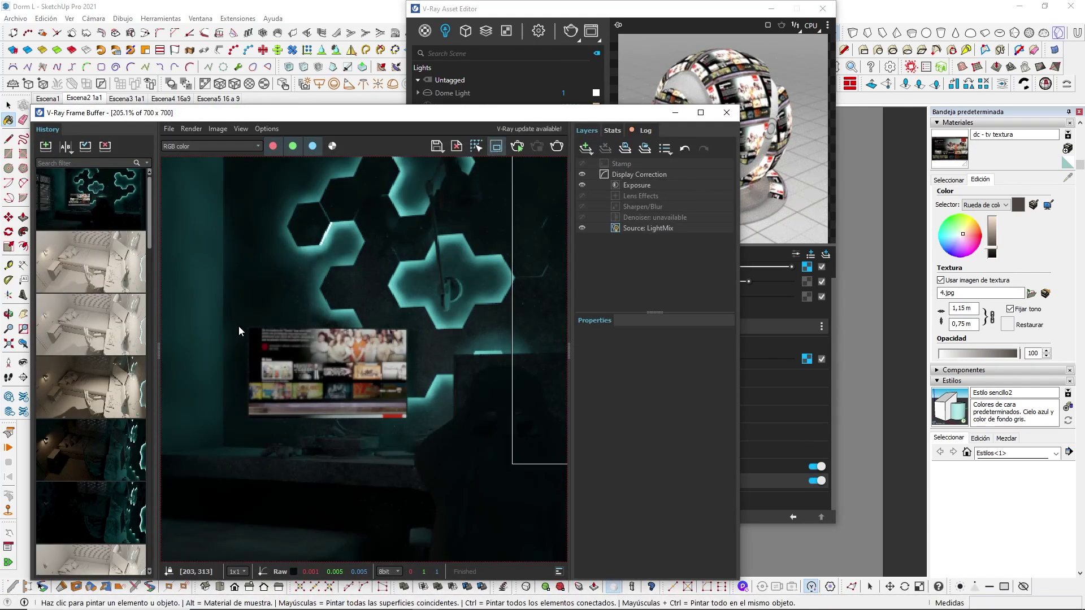
left_click_drag(234, 319, 429, 439)
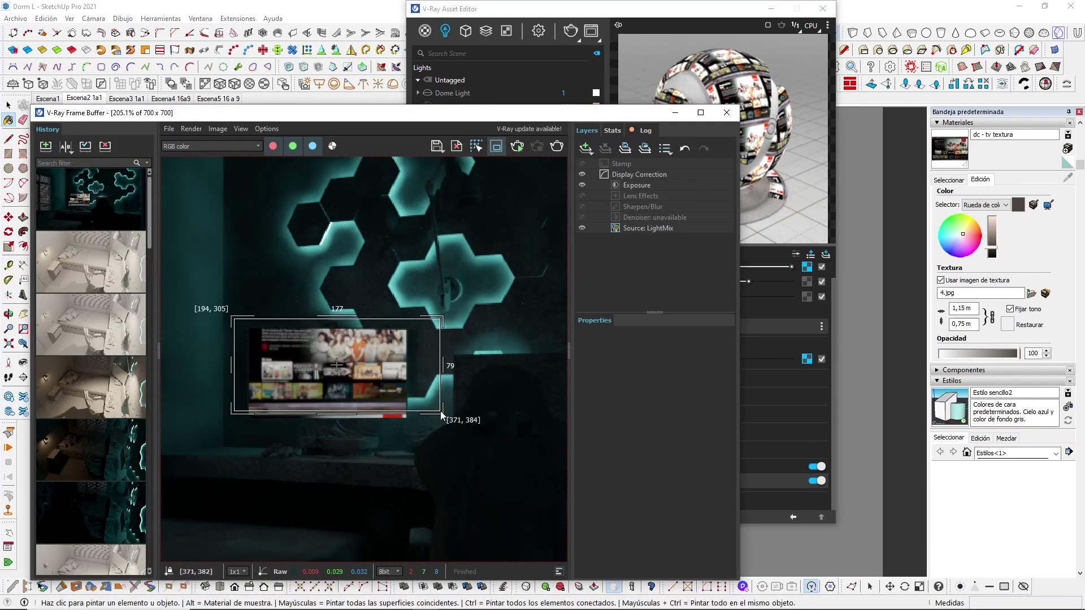
left_click(556, 145)
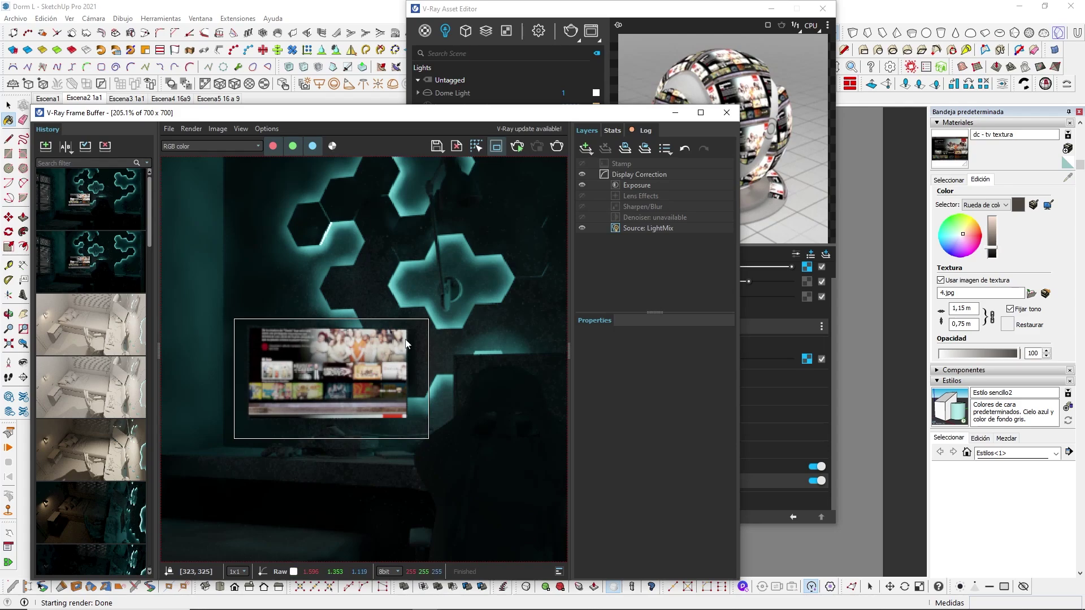
left_click(676, 112)
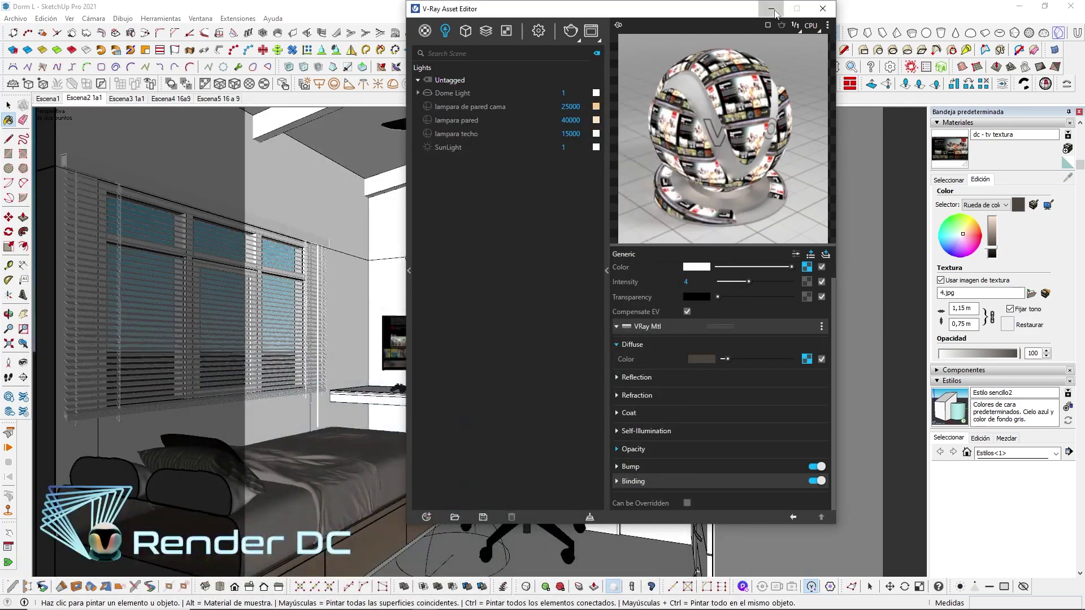
Zoom toward the TV and drill into its nested groups to select the screen face
left_click(772, 8)
middle_click_drag(435, 350, 425, 395)
scroll(425, 396, "up", 3)
scroll(452, 373, "up", 3)
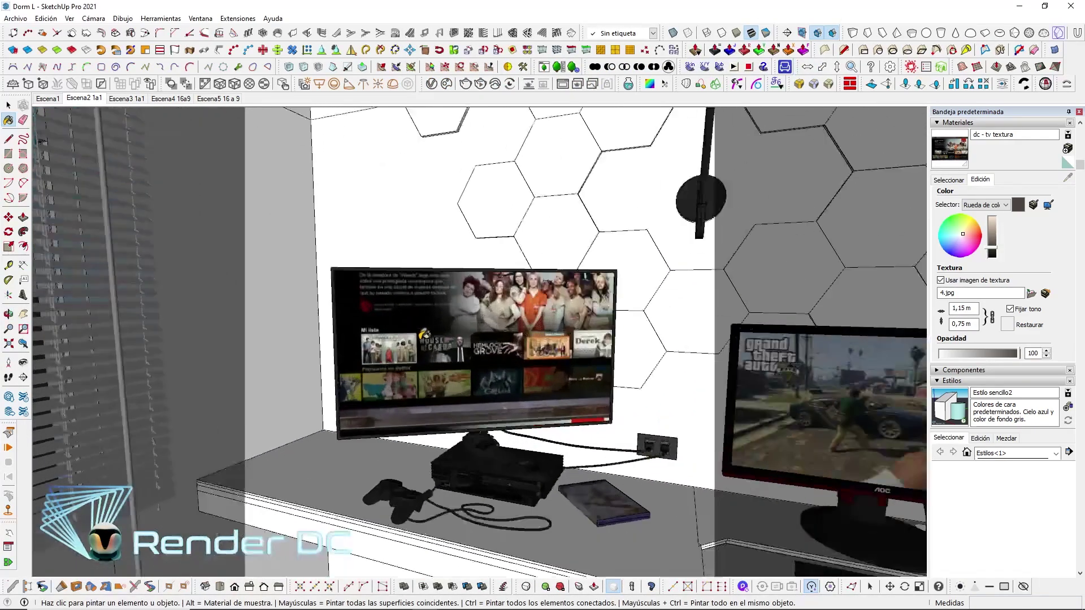
scroll(486, 344, "up", 2)
double_click(493, 339)
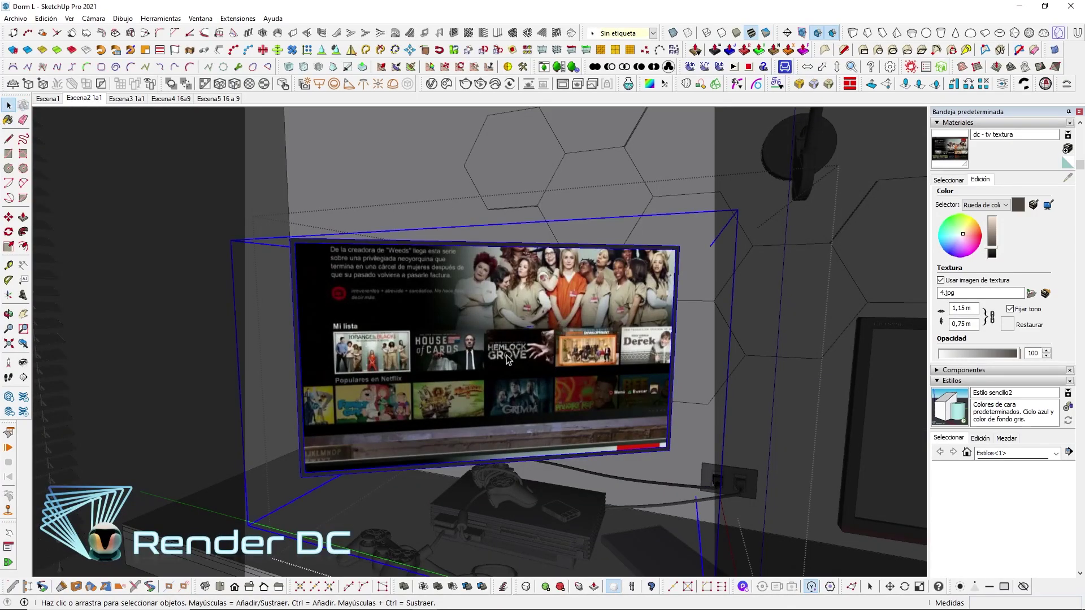
left_click(474, 346)
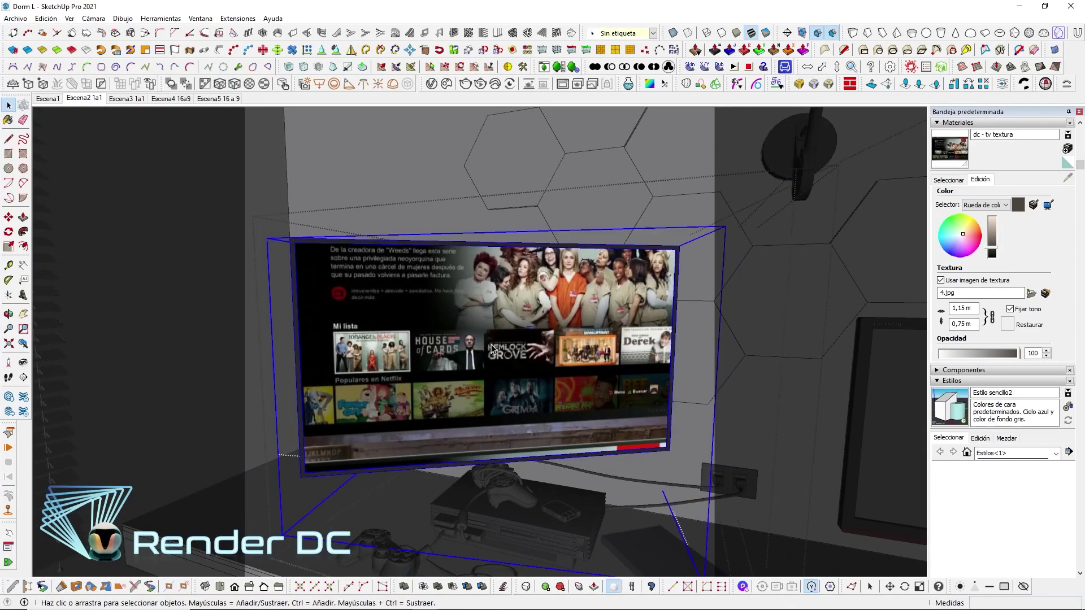
double_click(504, 316)
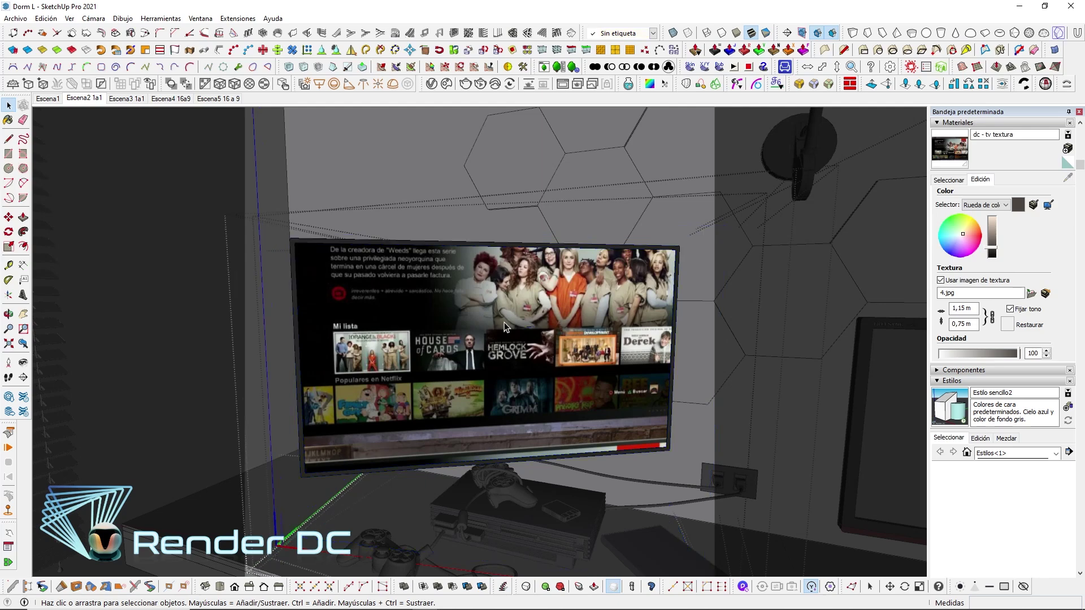
double_click(495, 342)
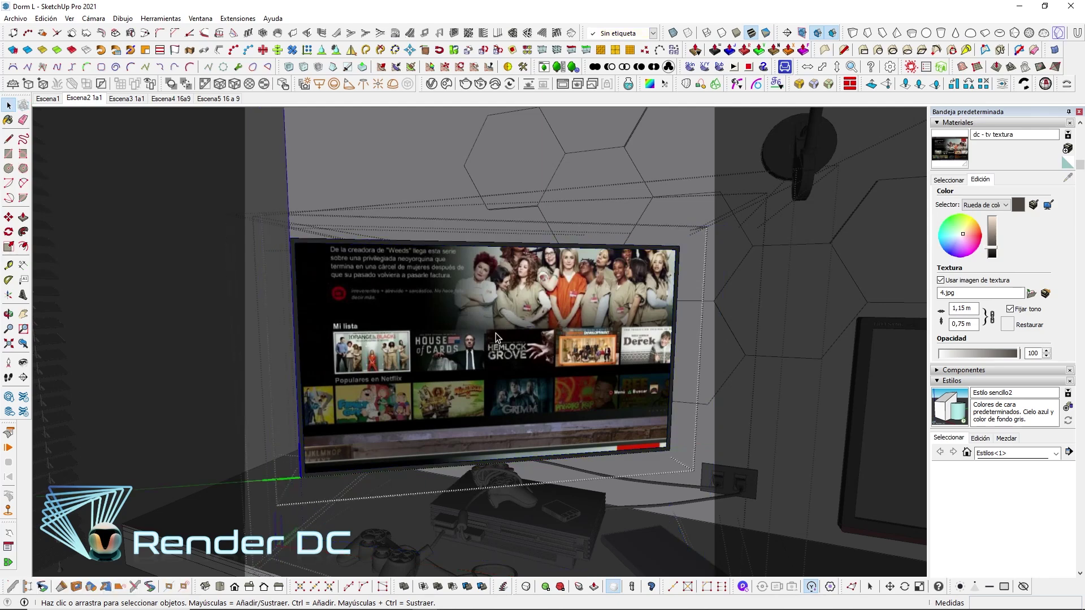
double_click(495, 342)
left_click(500, 328)
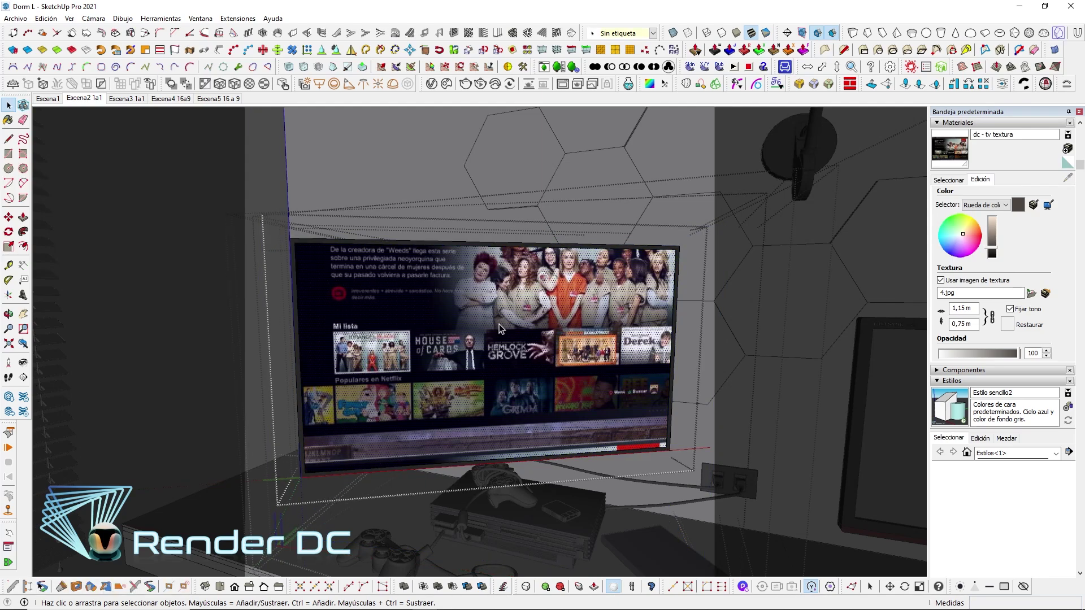
Reselect the screen face, re-project its image to fit, and orbit to face the TV
right_click(442, 326)
left_click(383, 310)
right_click(400, 314)
left_click(446, 338)
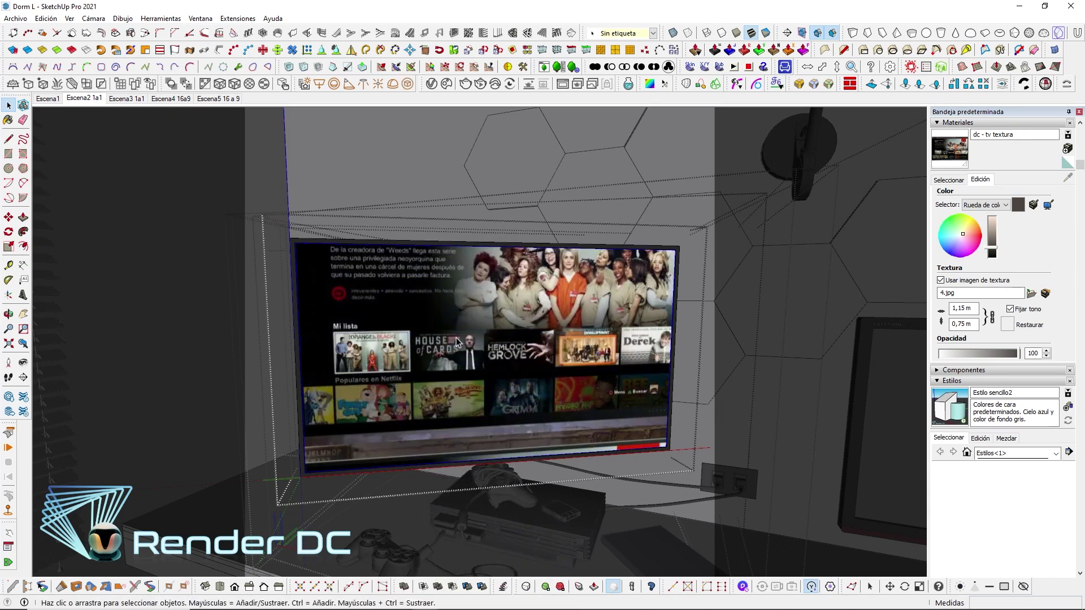
left_click(469, 324)
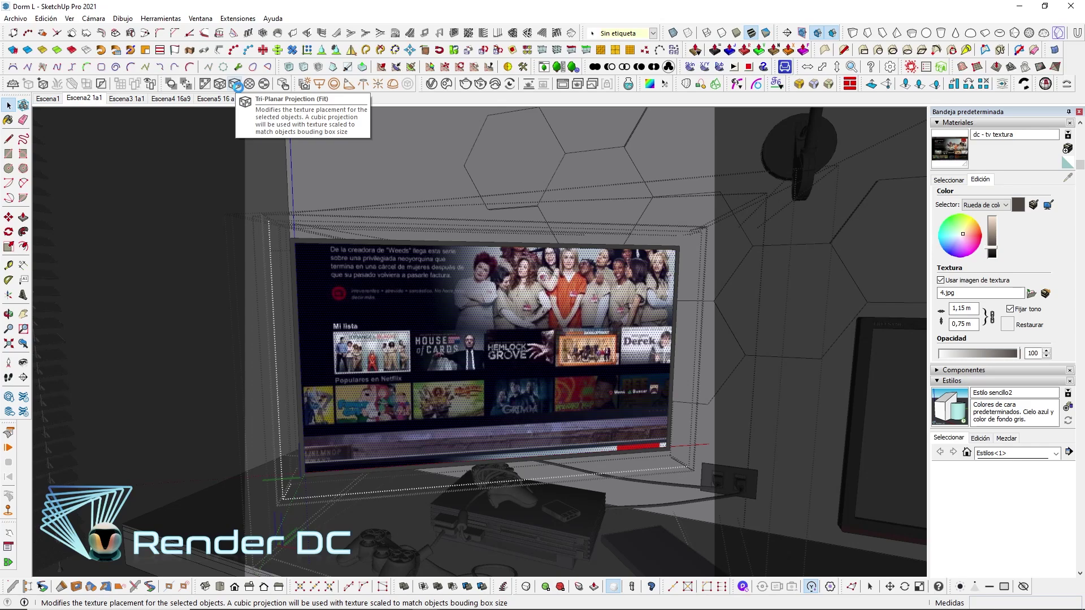
left_click(235, 85)
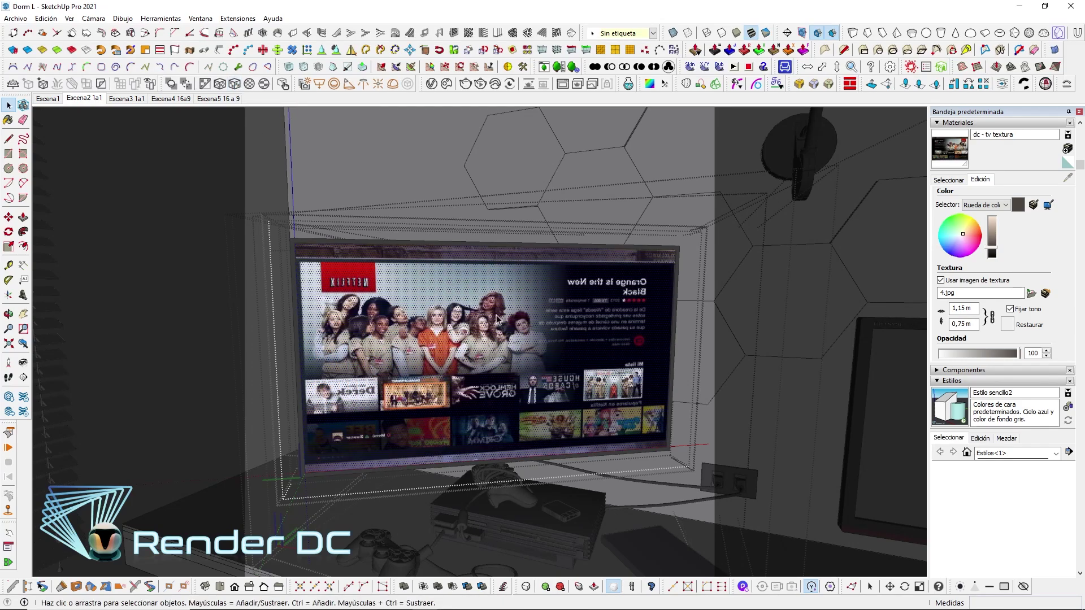
middle_click_drag(518, 406, 540, 376)
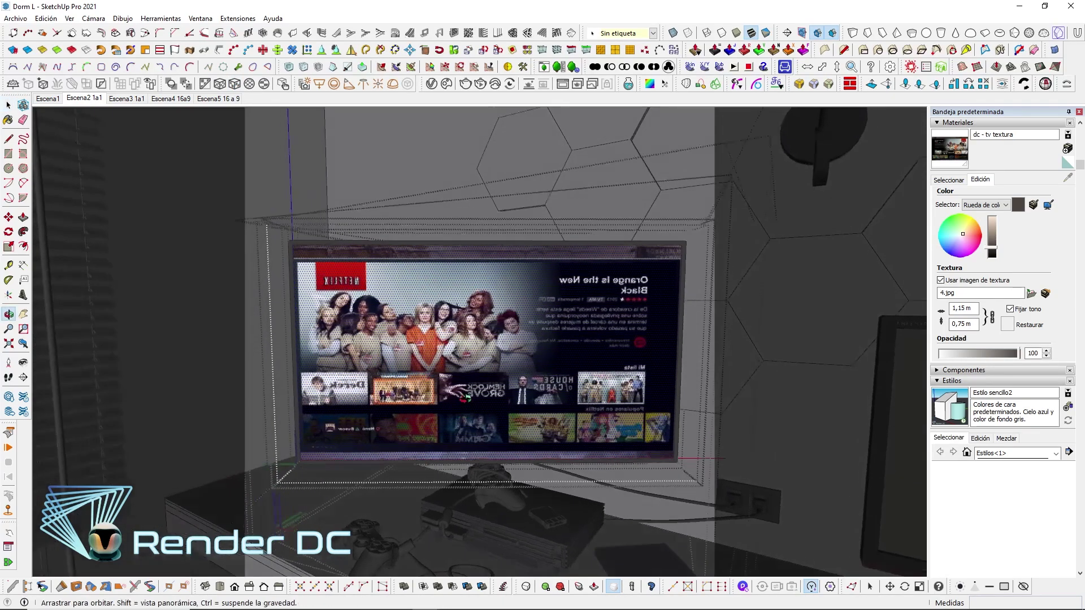
scroll(594, 332, "up", 2)
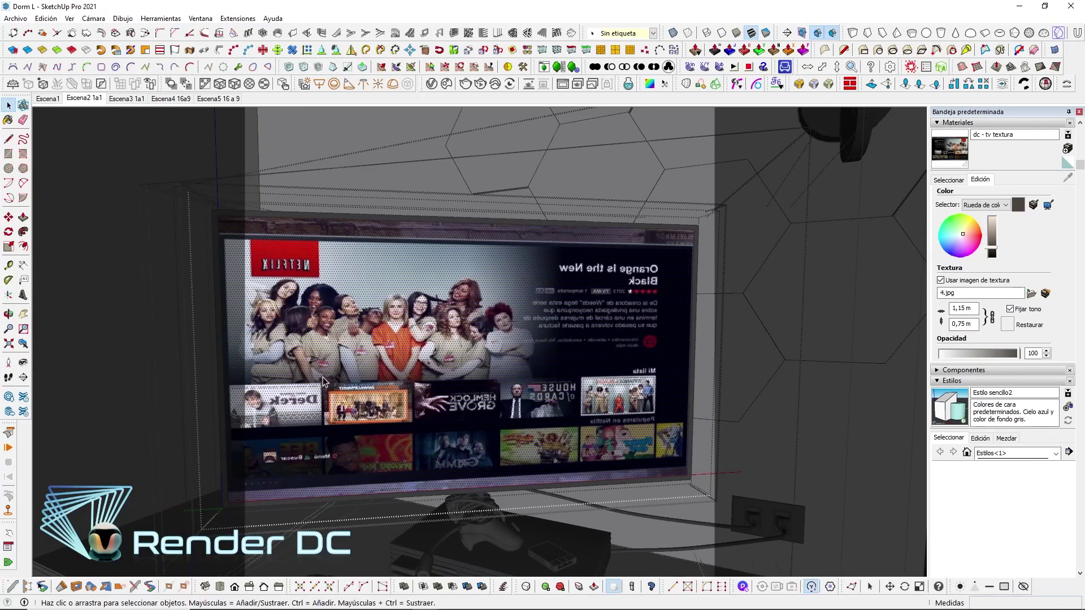
Flip the TV screen texture left-to-right via Textura > Posición so the Netflix image reads correctly
right_click(476, 345)
mouse_move(542, 214)
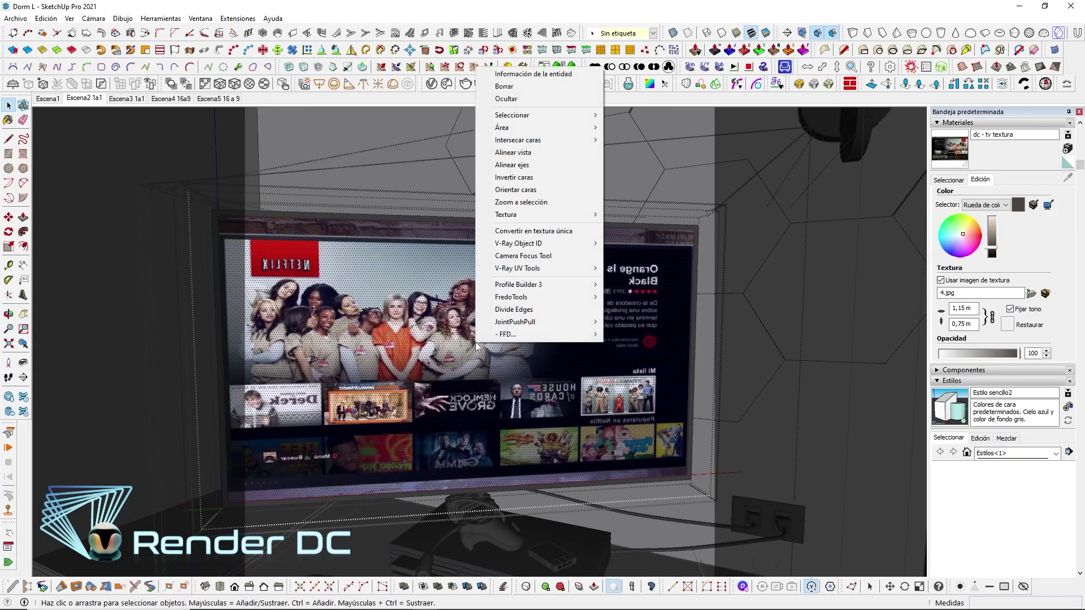
left_click(628, 216)
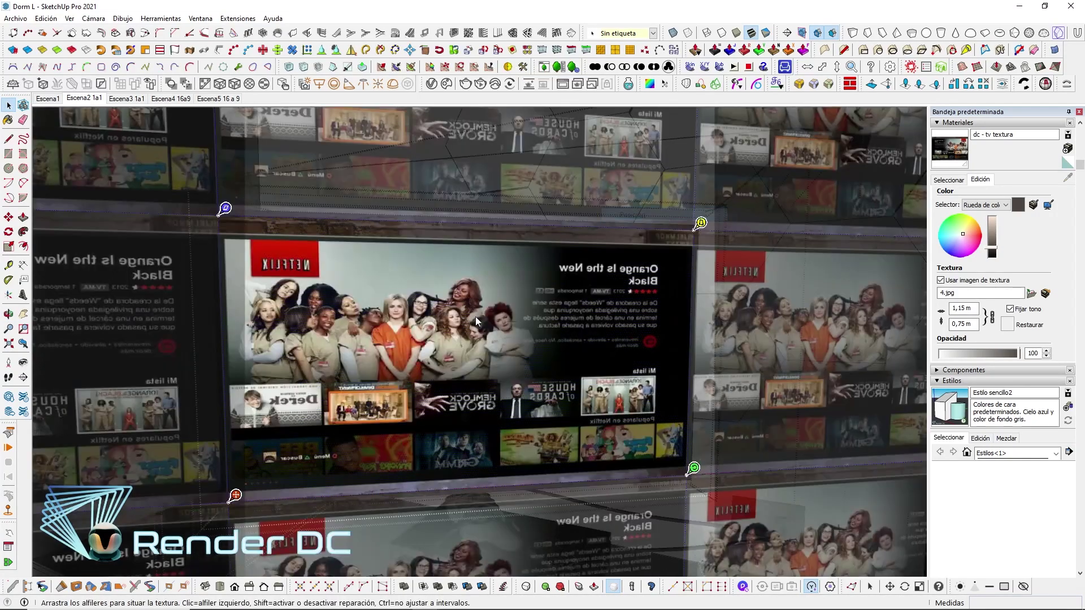
right_click(470, 320)
mouse_move(509, 351)
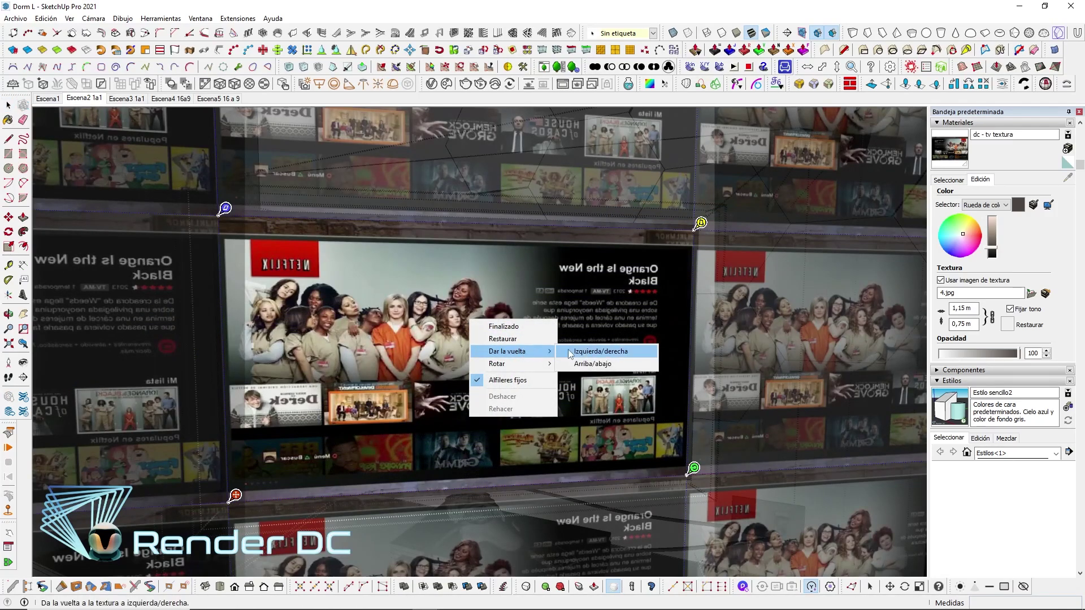
left_click(606, 355)
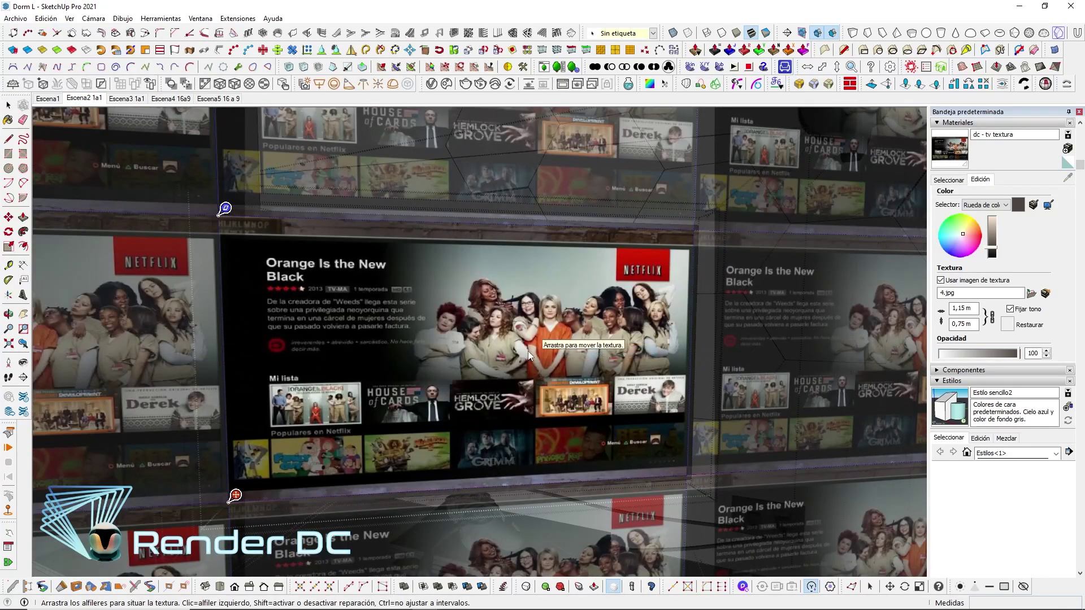
key("Return")
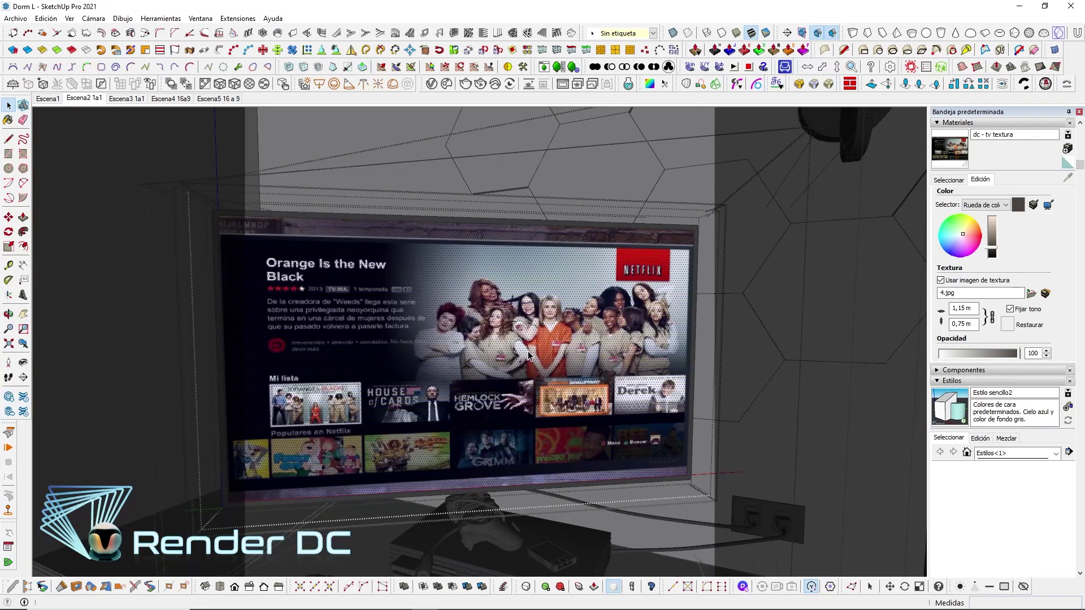
mouse_move(528, 354)
middle_mouse_down()
mouse_move(637, 329)
mouse_move(462, 339)
middle_mouse_up()
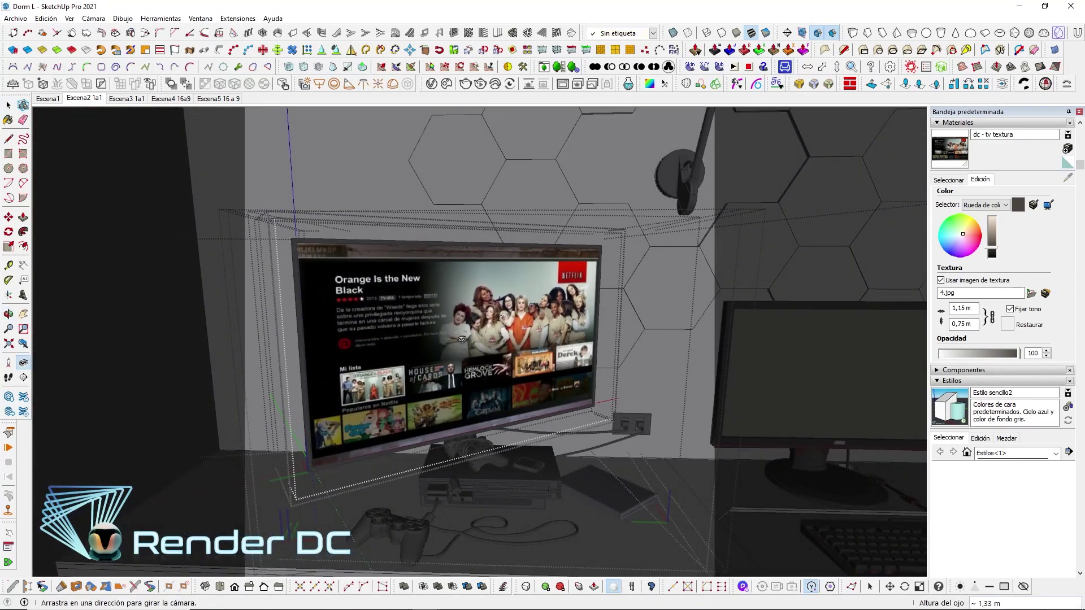
Orbit and zoom the view to face the gaming monitor
left_click_drag(462, 339, 545, 339)
key("space")
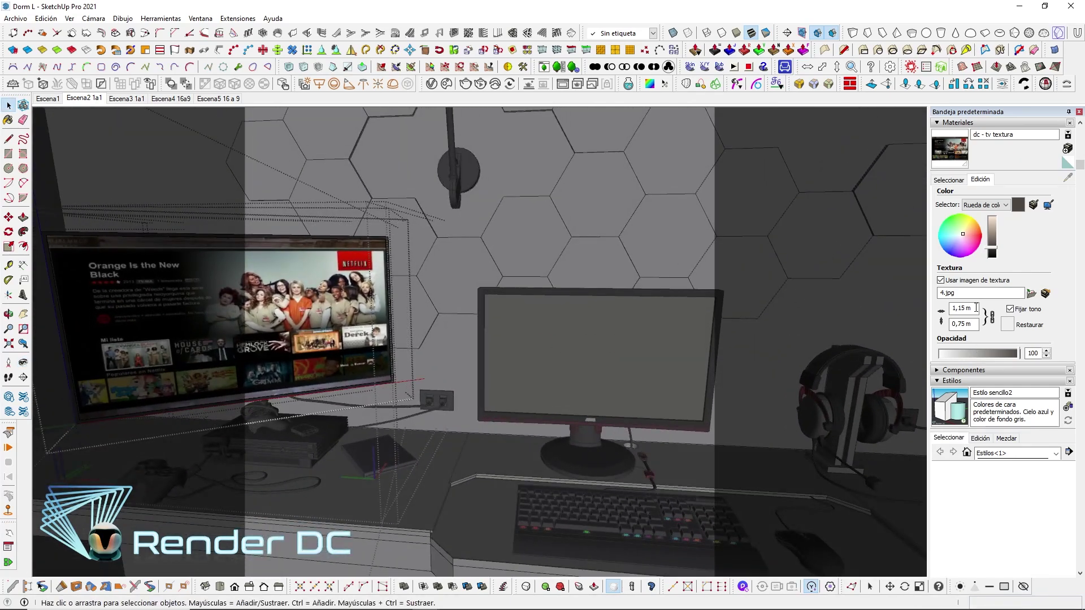
middle_click_drag(559, 322, 564, 288)
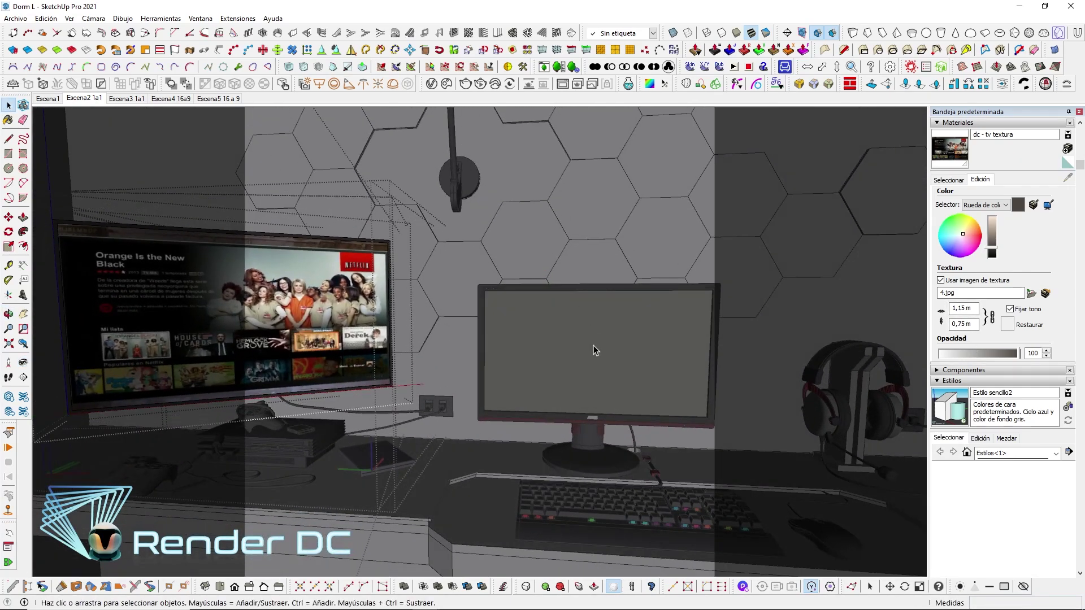
middle_click_drag(455, 331, 552, 318)
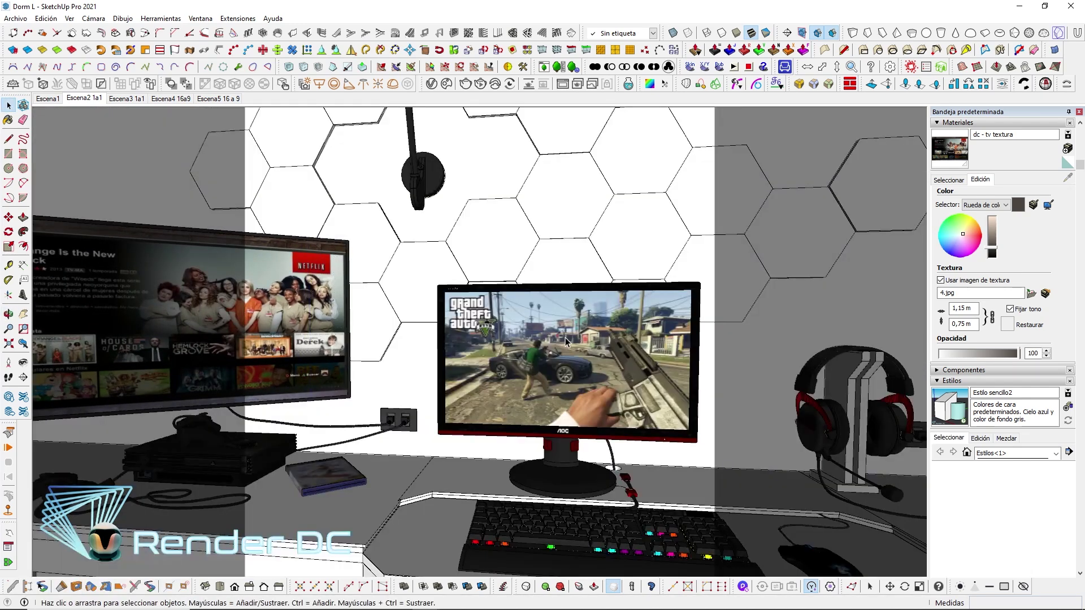
scroll(565, 341, "up", 2)
scroll(624, 377, "up", 2)
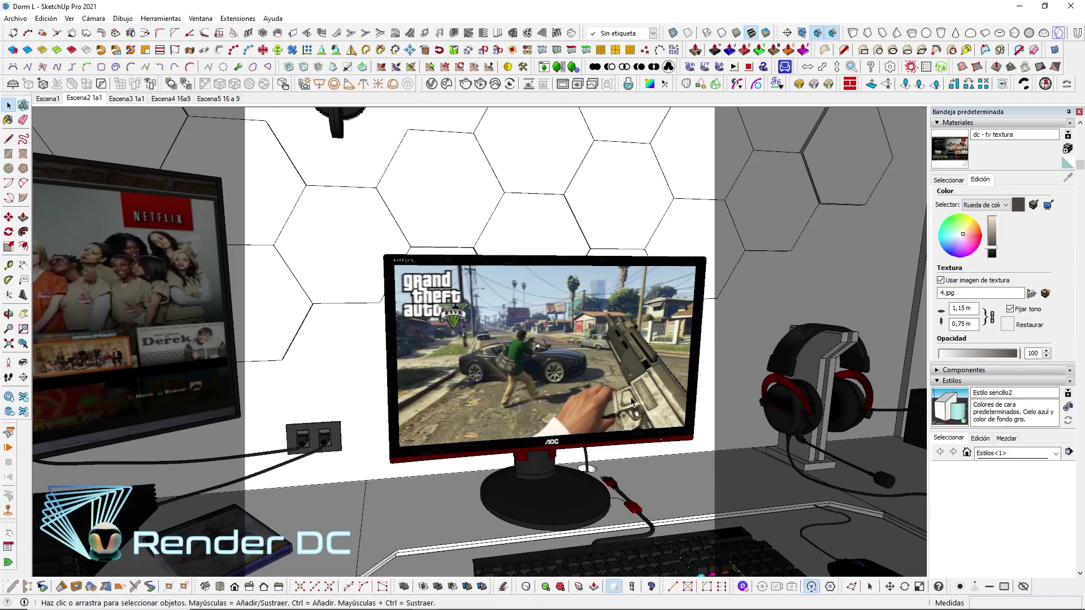
scroll(594, 365, "up", 2)
scroll(457, 305, "up", 2)
scroll(457, 304, "up", 3)
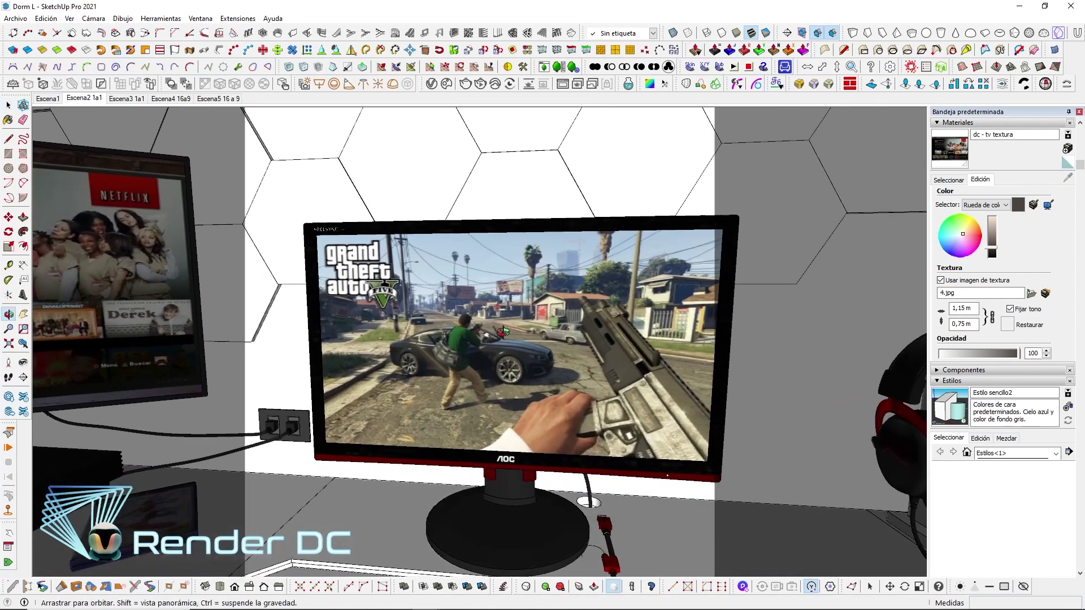
middle_click_drag(529, 334, 580, 350)
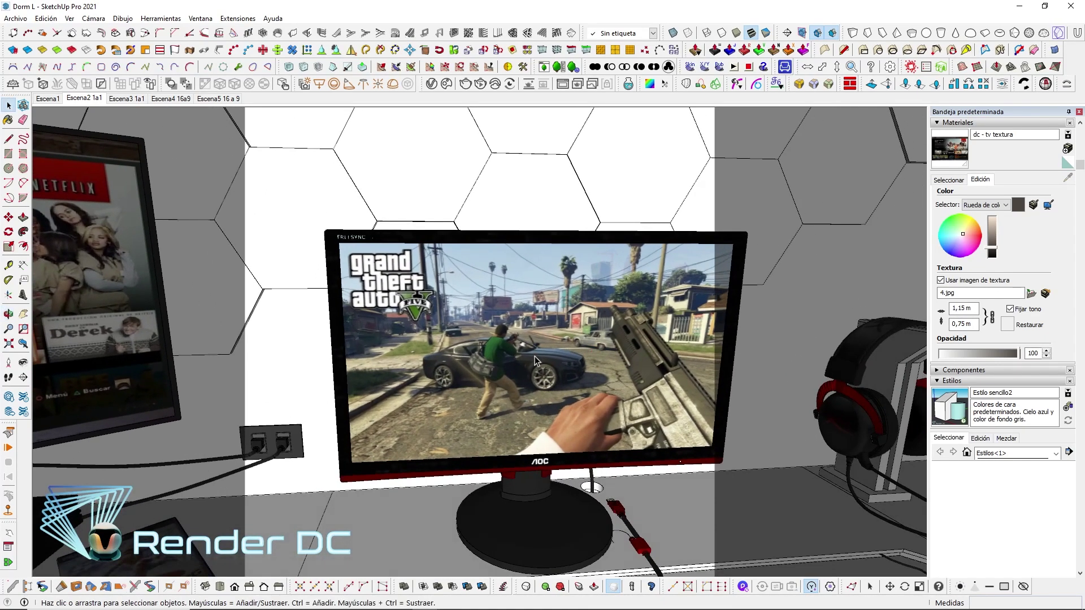
Sample the monitor screen's gta-v-pc-1 material into the V-Ray Asset Editor
left_click(431, 84)
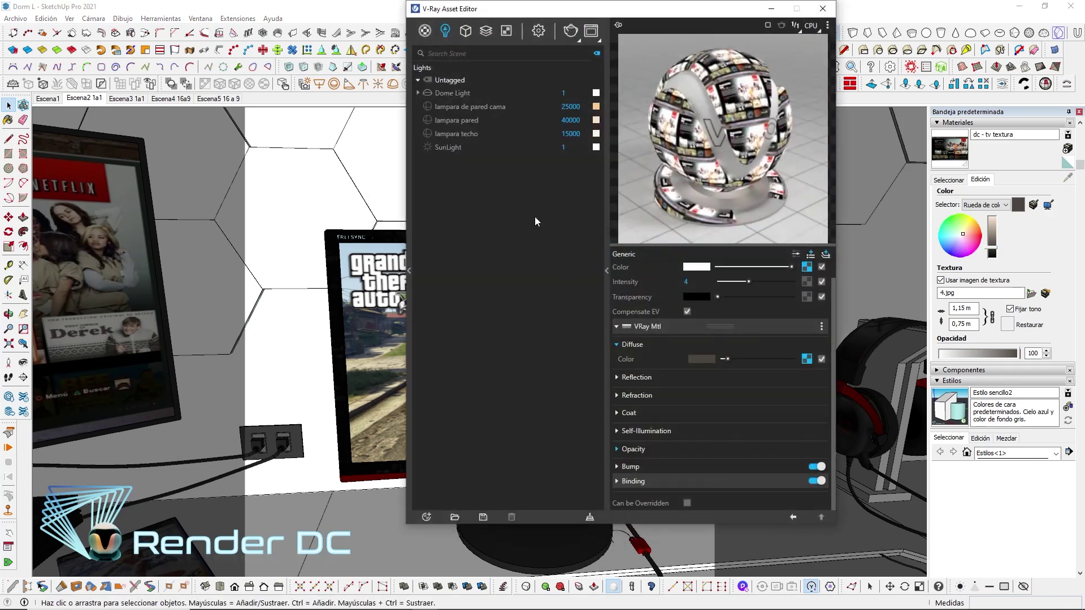
left_click(955, 180)
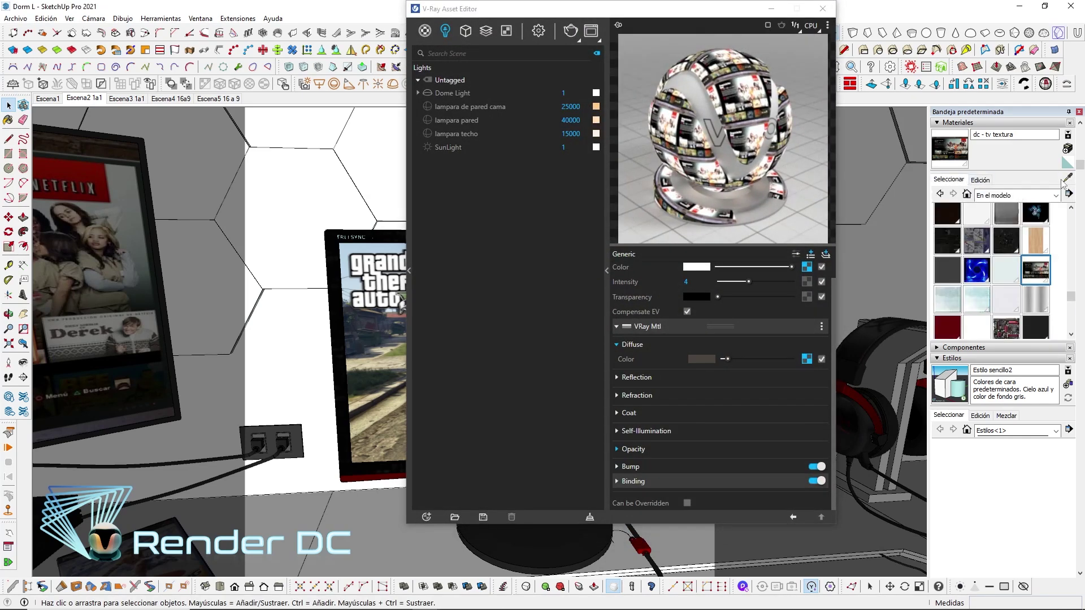
left_click(1068, 180)
left_click_drag(695, 14, 825, 24)
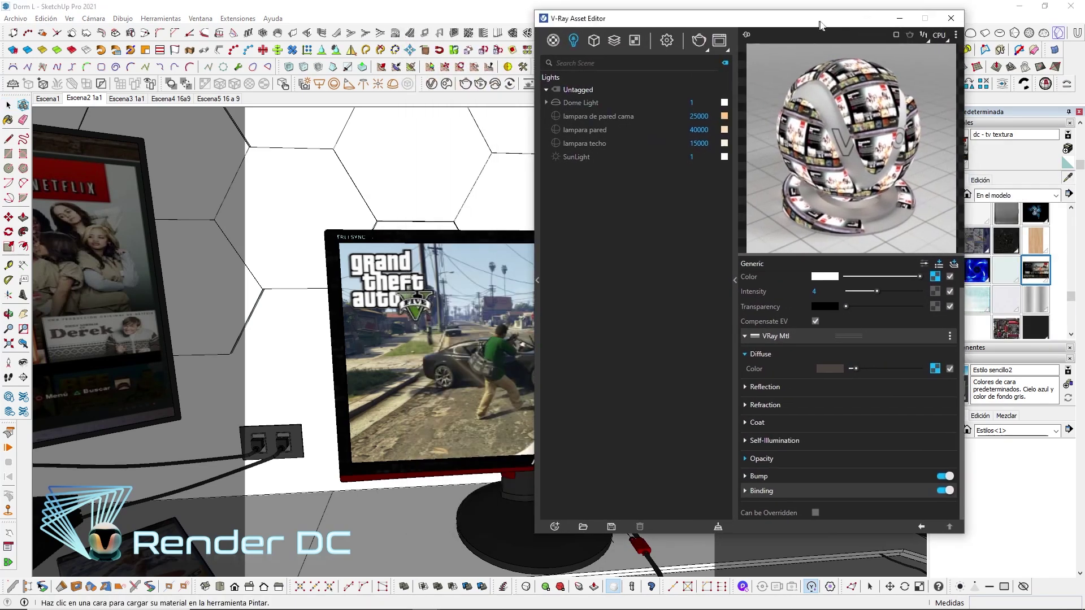
left_click(478, 325)
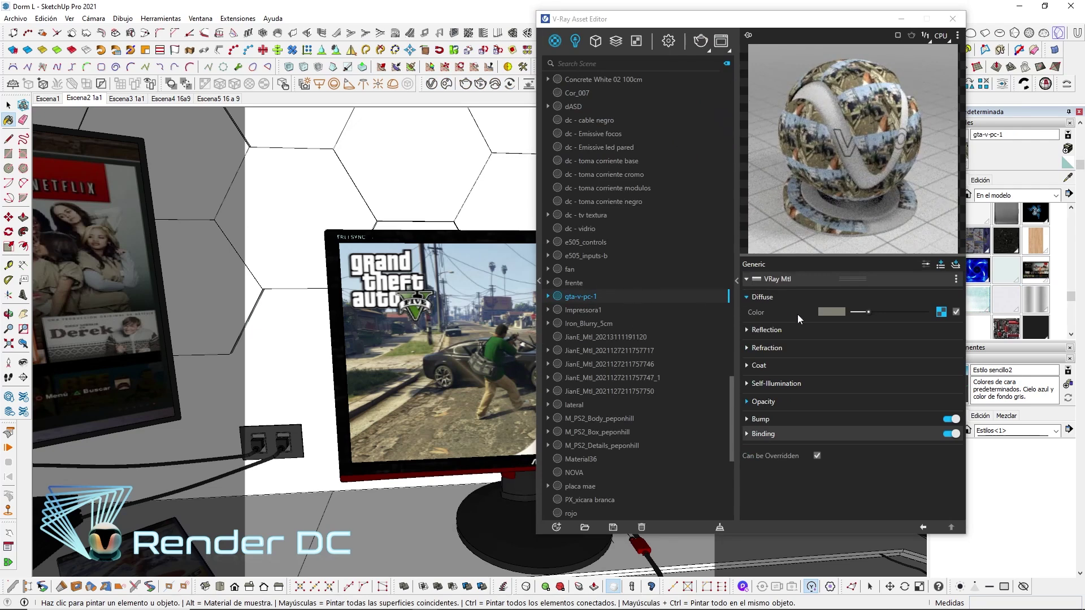
left_click_drag(836, 19, 745, 20)
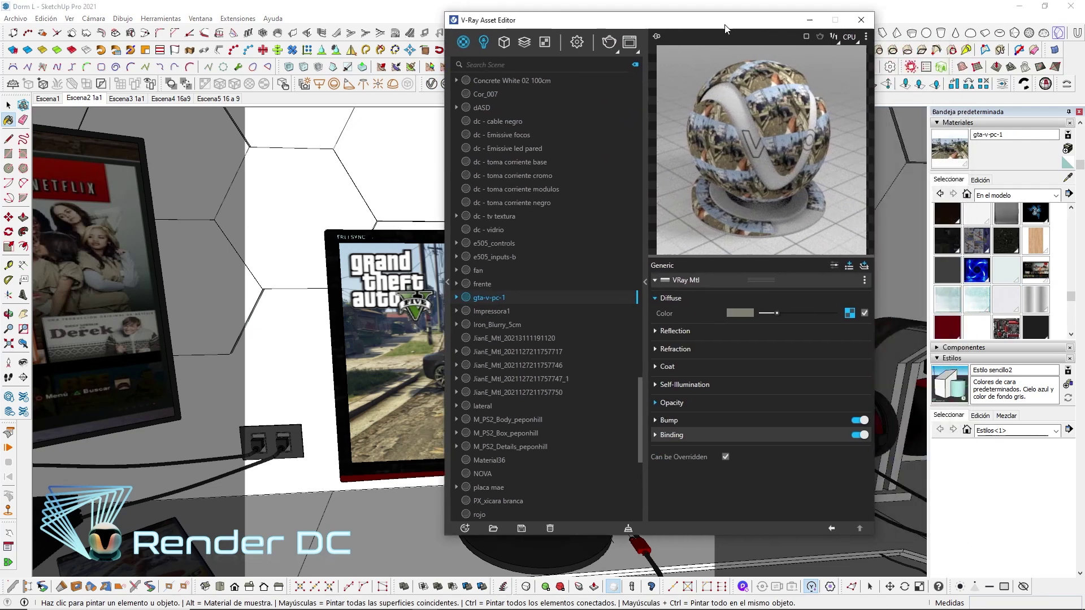
Add an Emissive layer with the pasted game image as colour and intensity 4
left_click(864, 265)
left_click(827, 286)
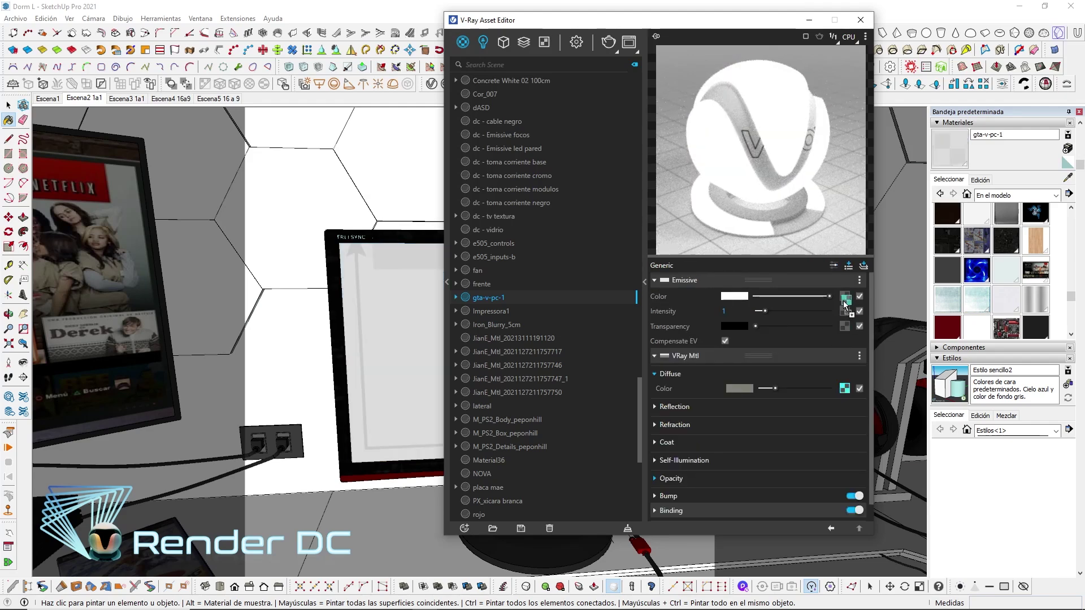
right_click(845, 296)
left_click(812, 308)
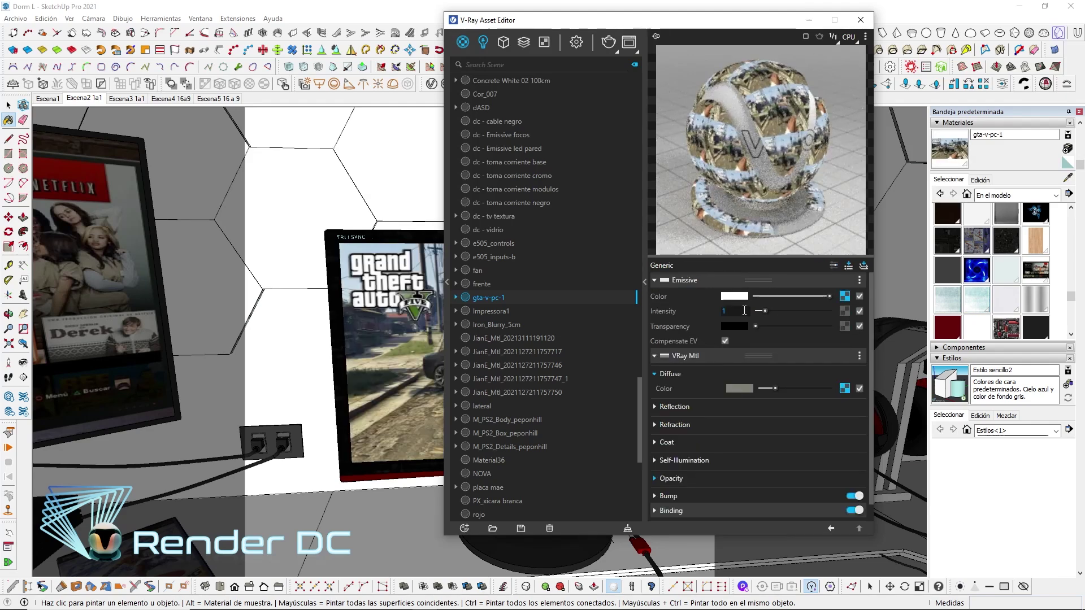
type("5")
key("Return")
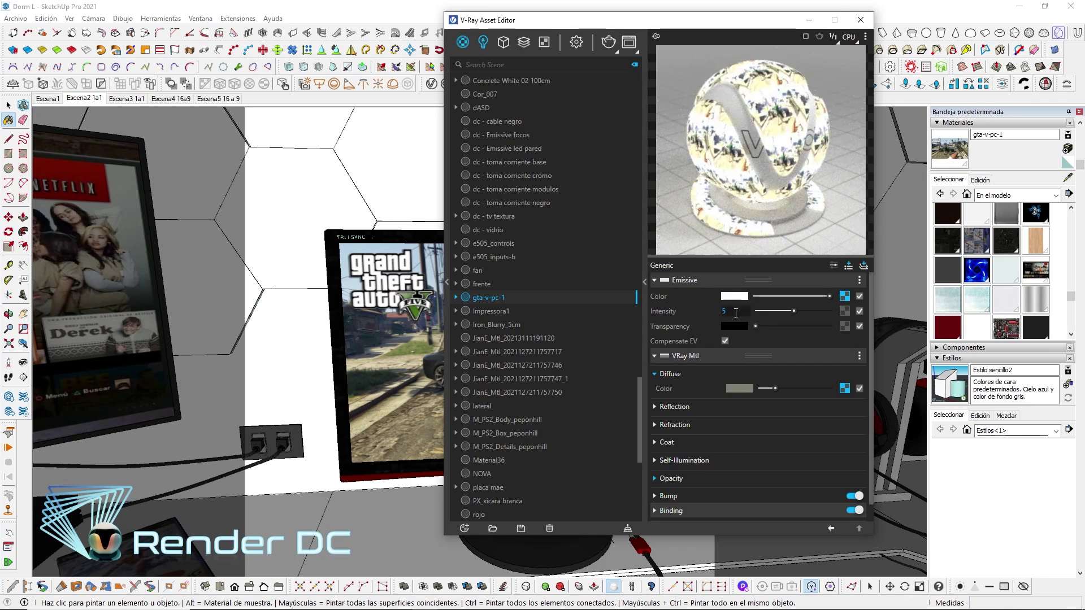
type("4")
key("Return")
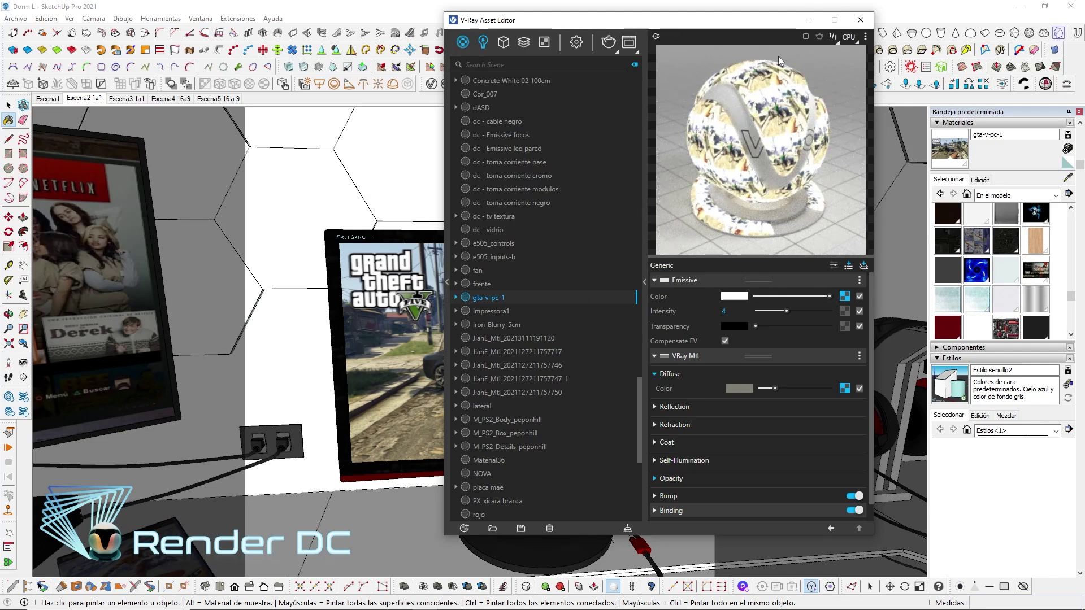
Close the V-Ray editor and switch to the wide desk-area scene
left_click(860, 20)
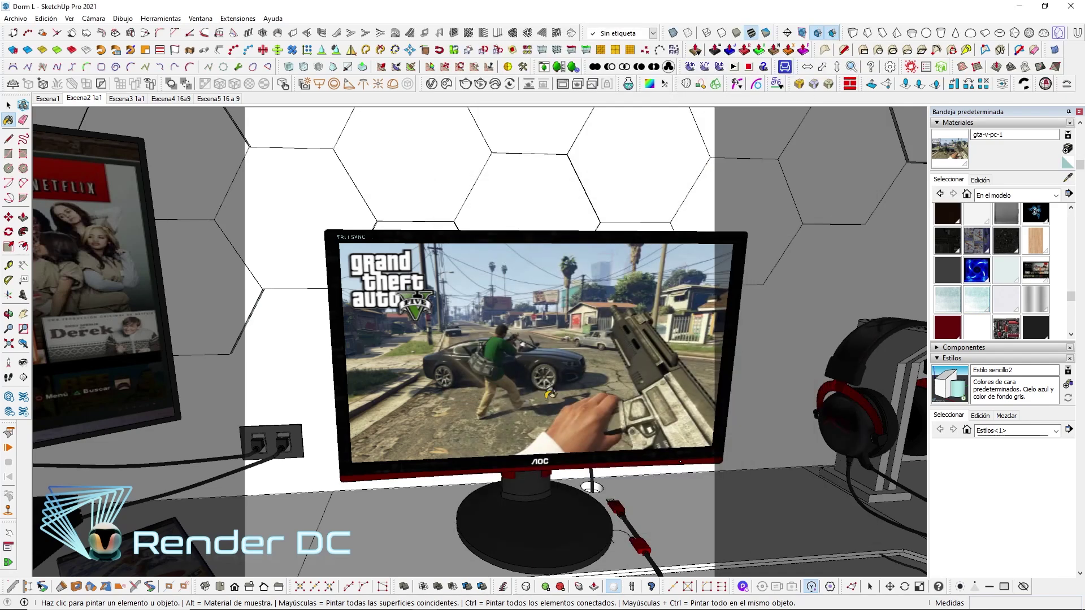
left_click(84, 98)
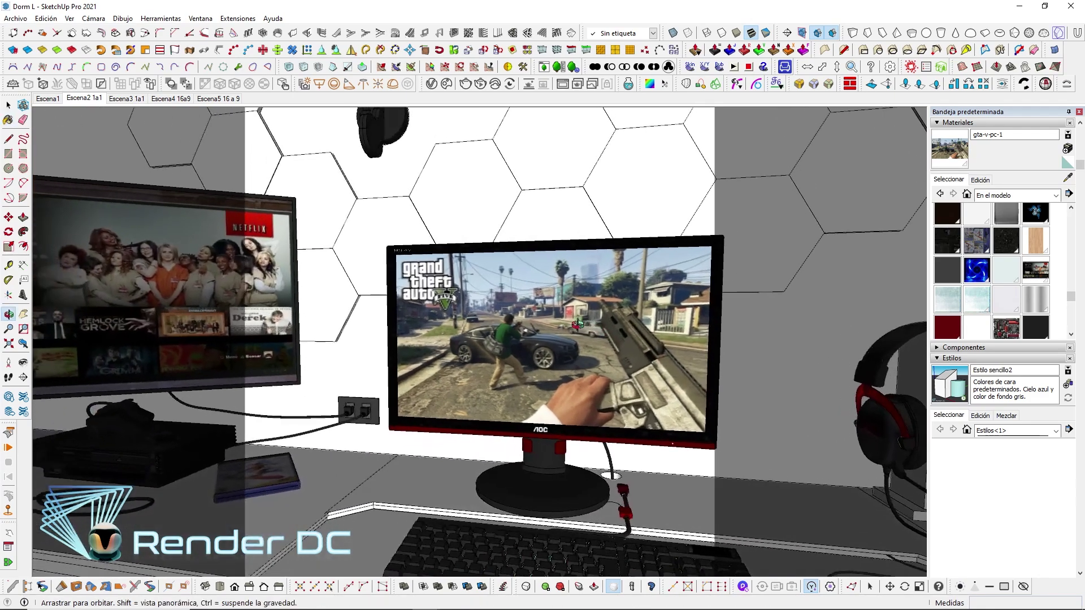
key("space")
left_click(126, 101)
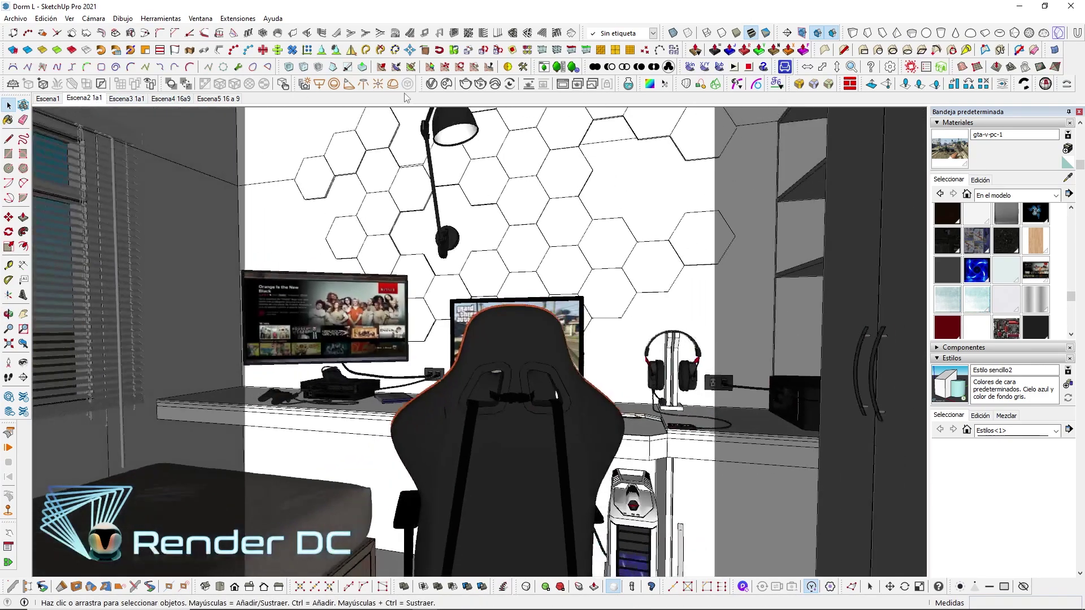
Rename the monitor material 'dc _ monitor gta-v-pc-1' and uncheck Can be Overridden
left_click(433, 84)
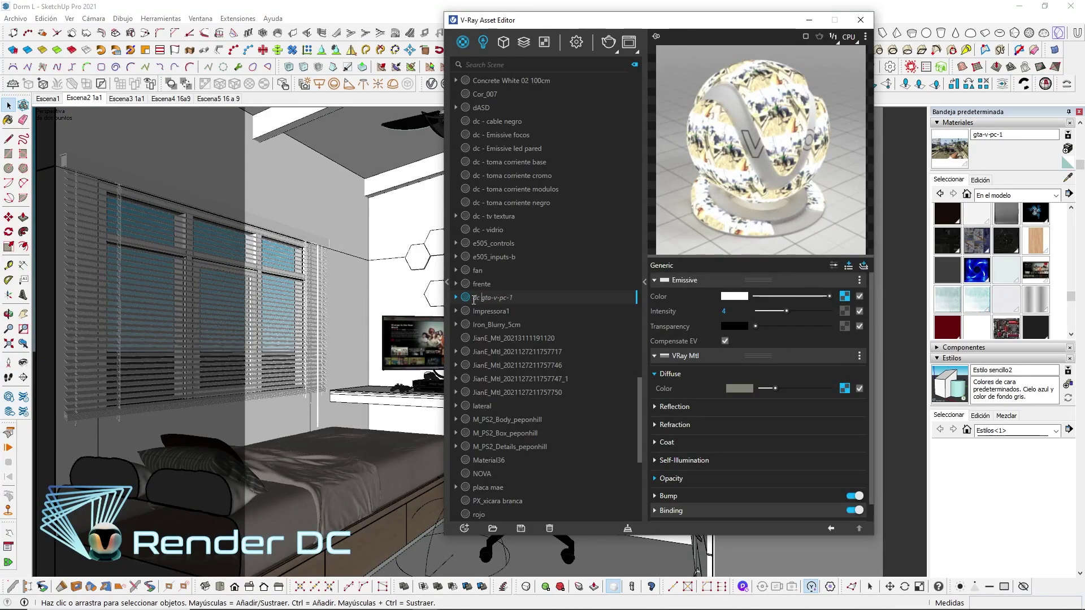
type("_ mo")
key("Return")
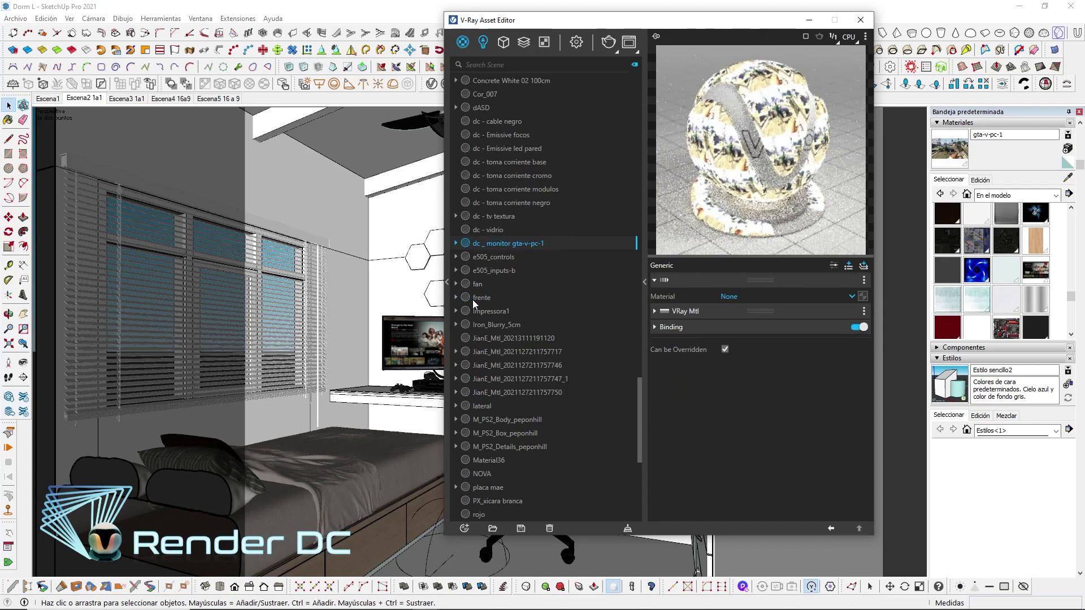
left_click(725, 394)
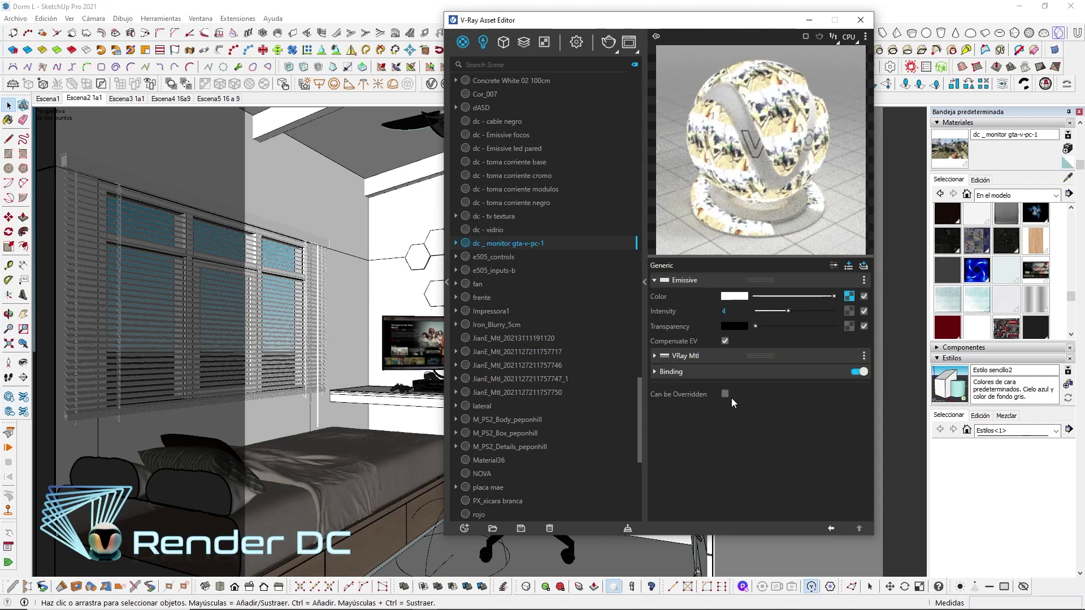
left_click(627, 44)
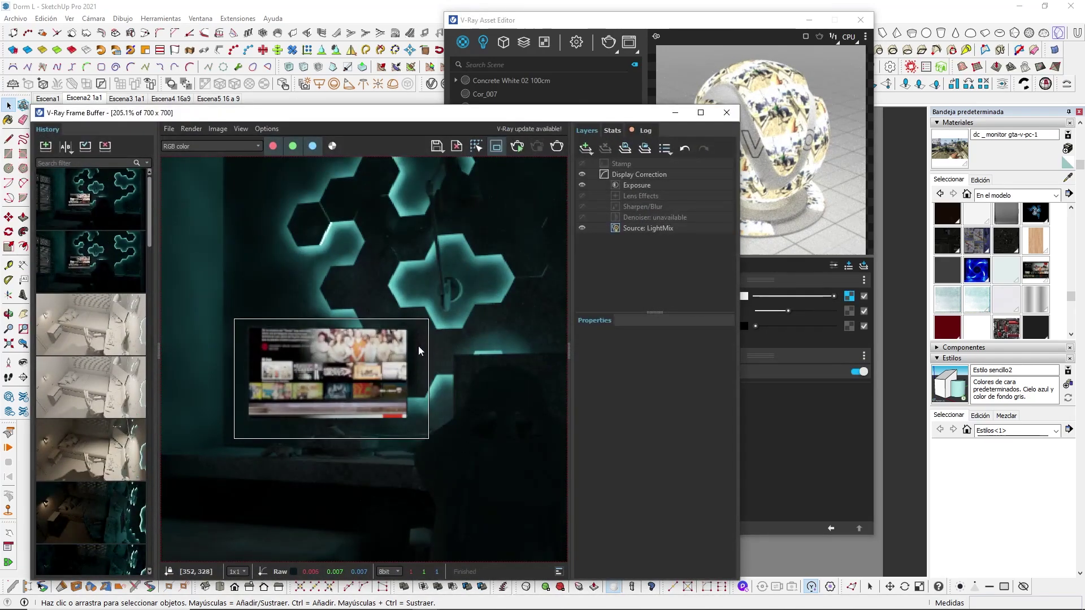
Zoom out in the V-Ray Frame Buffer, mark a region around the desk TV and monitor, and re-render it
scroll(418, 351, "down", 3)
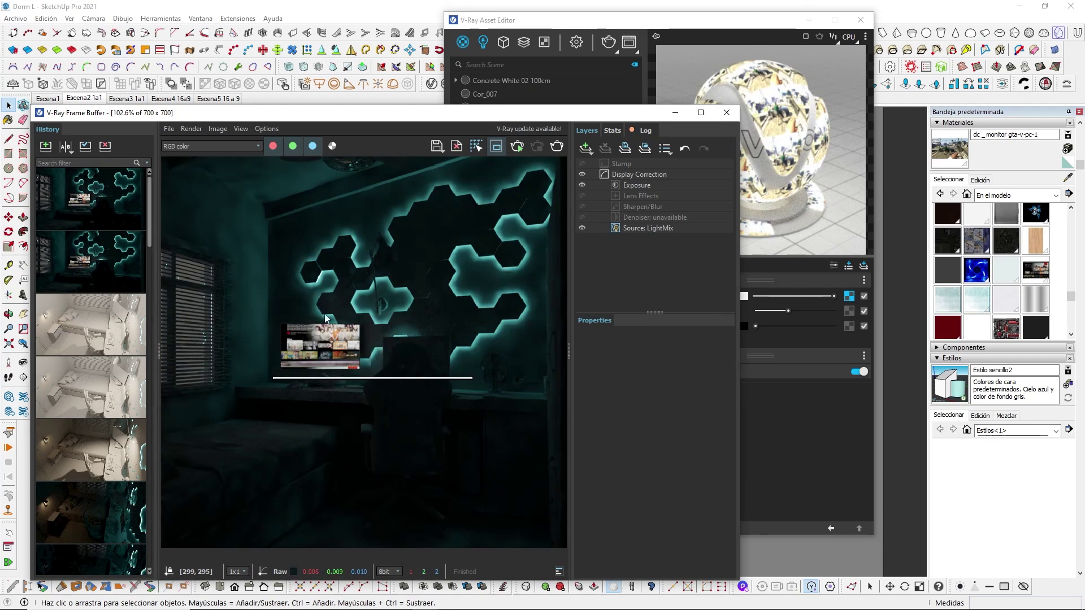
left_click_drag(270, 307, 476, 401)
left_click(556, 148)
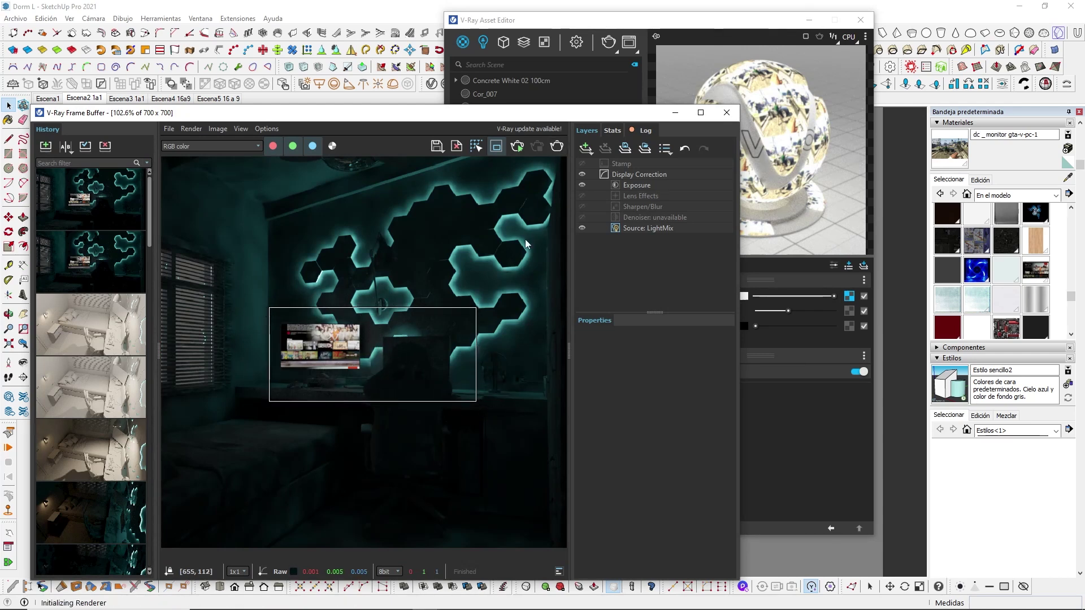
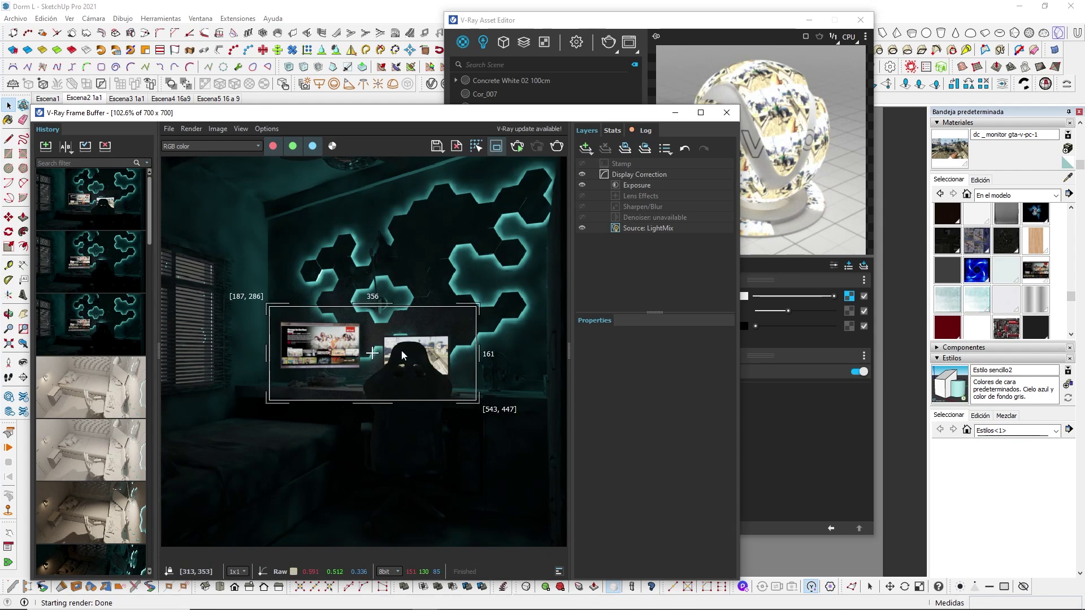
Close the render window and open the lampara techo light in the V-Ray lights list
scroll(328, 364, "up", 1)
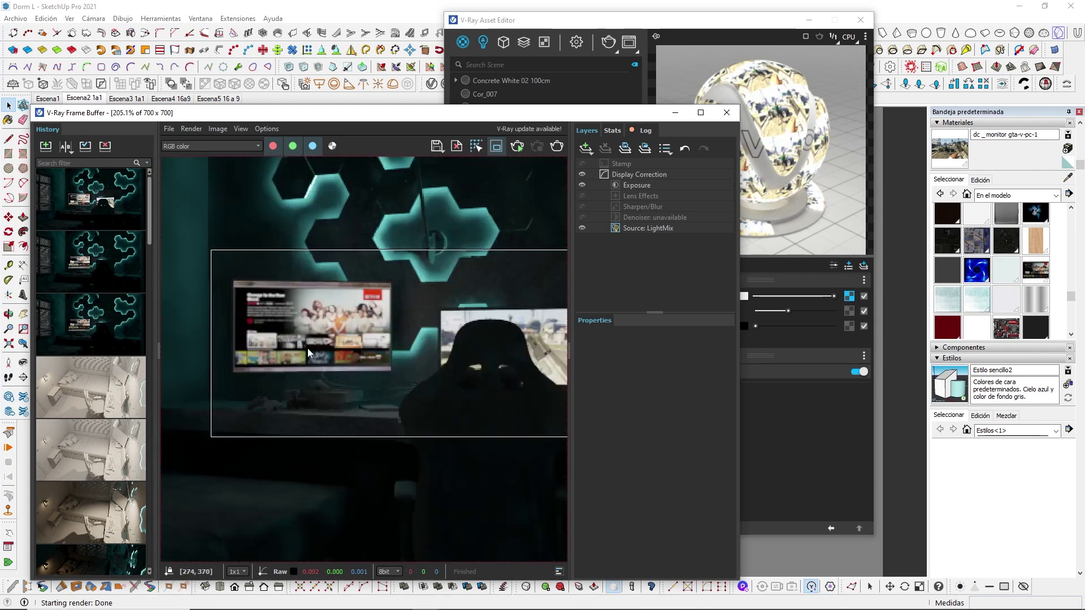
scroll(328, 354, "down", 1)
left_click(727, 113)
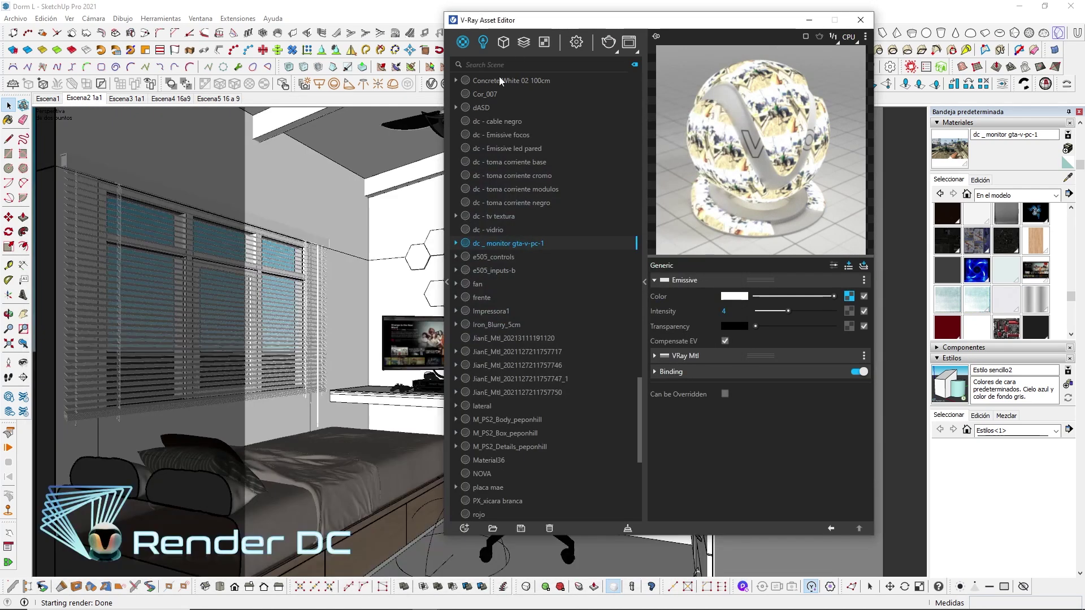
left_click(484, 48)
left_click(465, 145)
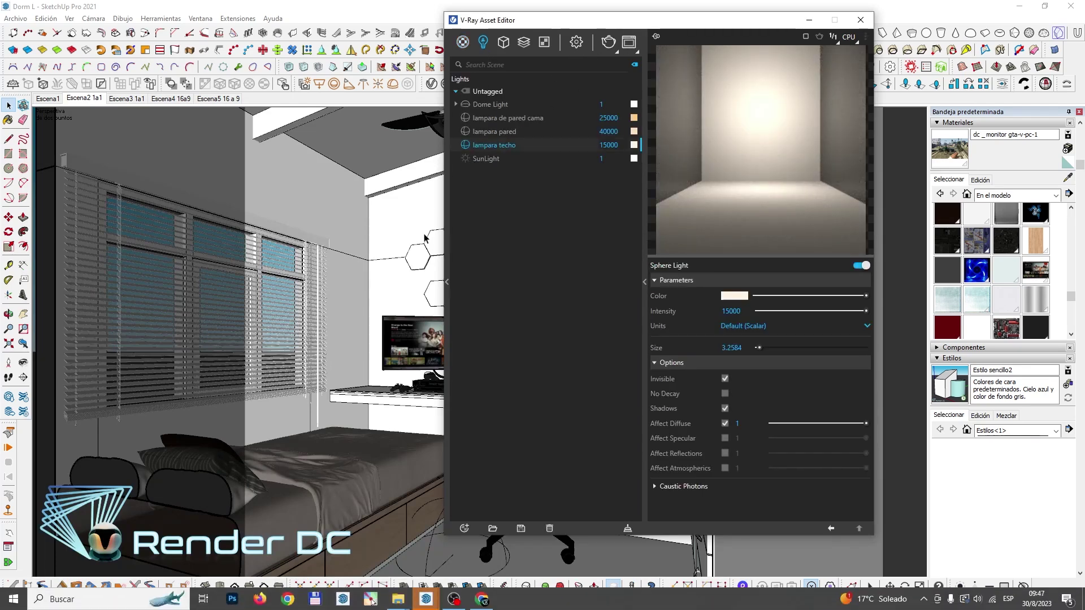
mouse_move(426, 599)
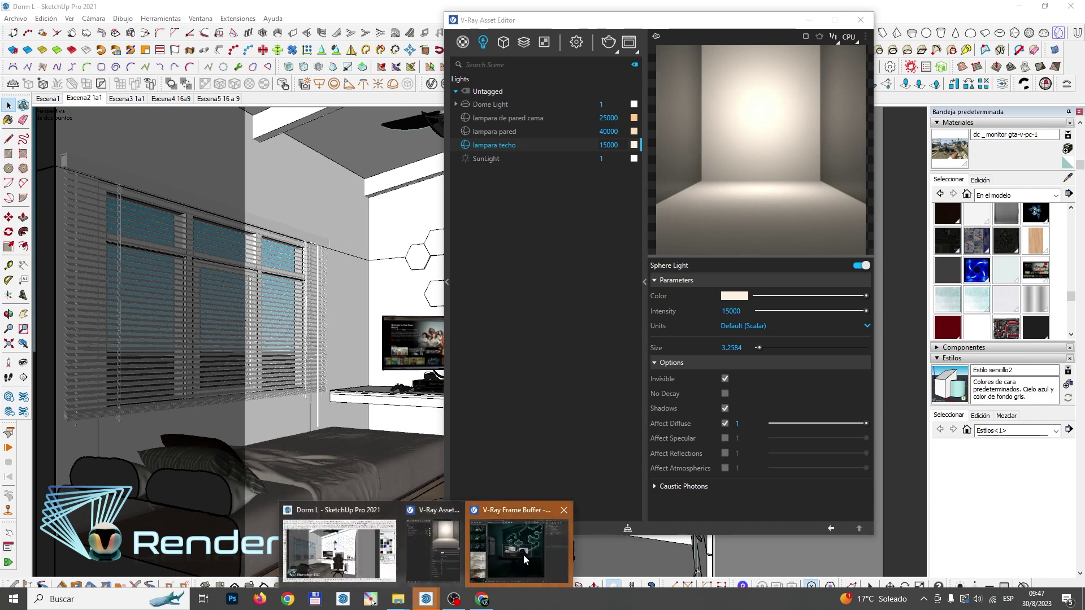
Re-render the scene full frame with region rendering turned off
left_click(523, 553)
left_click(496, 146)
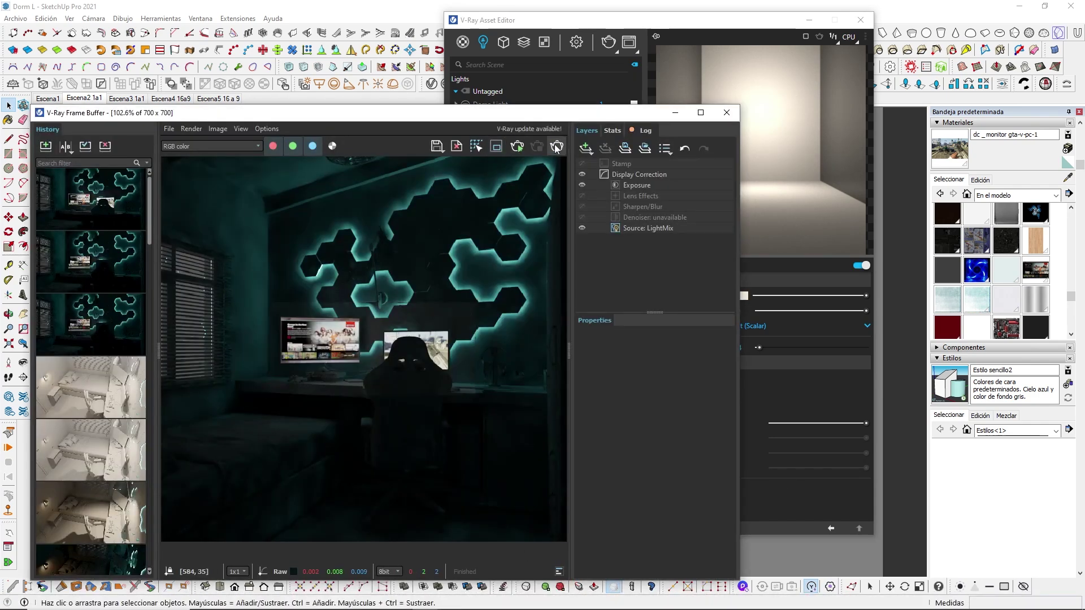
left_click(556, 145)
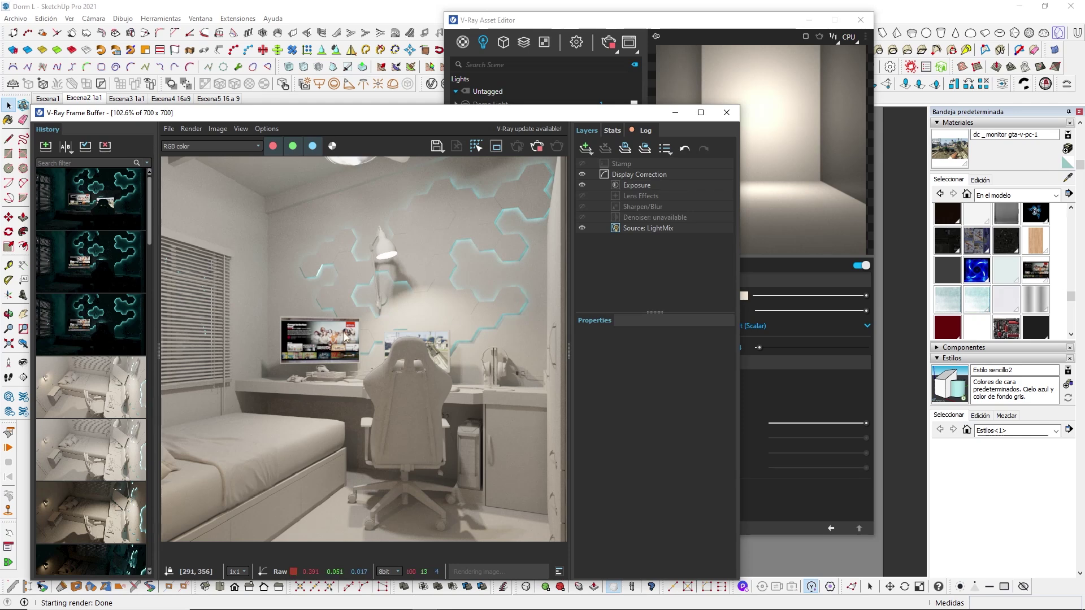
scroll(375, 357, "down", 3)
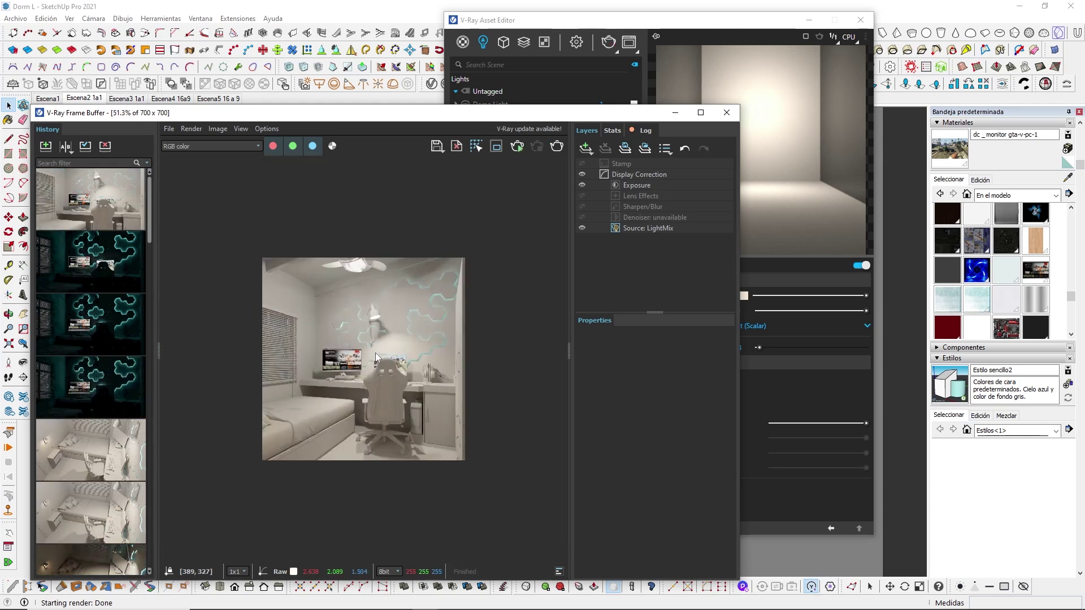
scroll(375, 352, "up", 3)
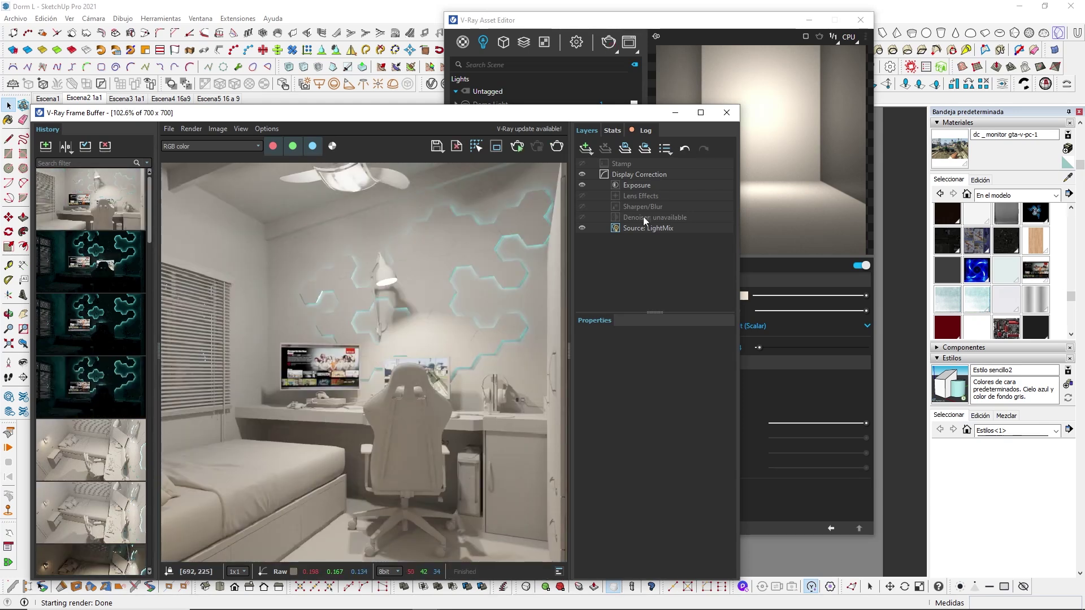
Close the render window and Asset Editor, then orbit to face the desk and chair
left_click(675, 112)
left_click(809, 19)
mouse_move(480, 395)
middle_mouse_down()
mouse_move(591, 398)
mouse_move(571, 395)
middle_mouse_up()
Hide the muro tag and orbit to look up under the shelves
key("space")
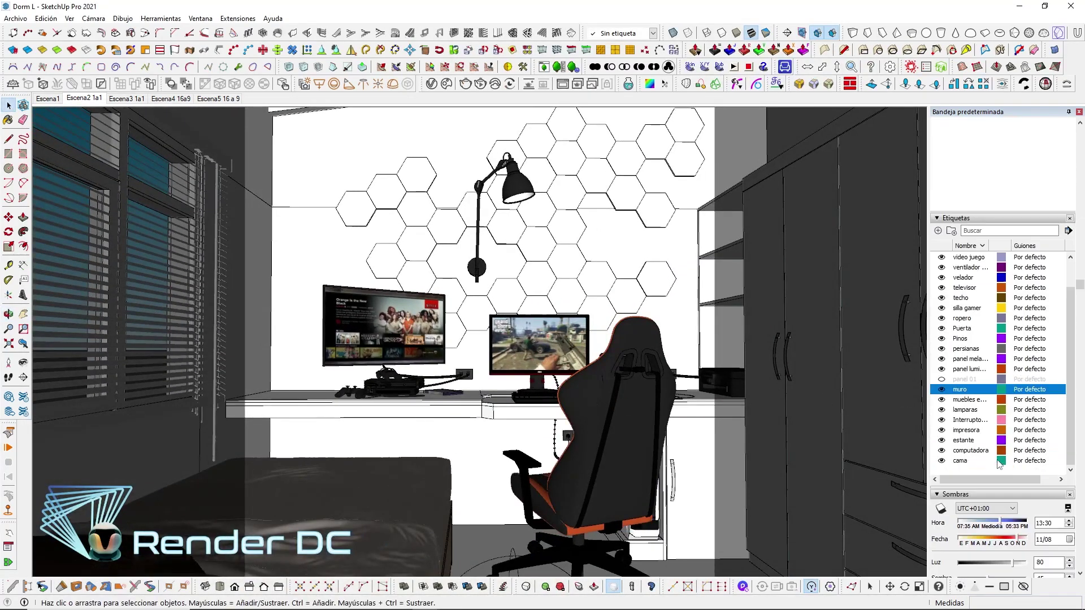
left_click(941, 389)
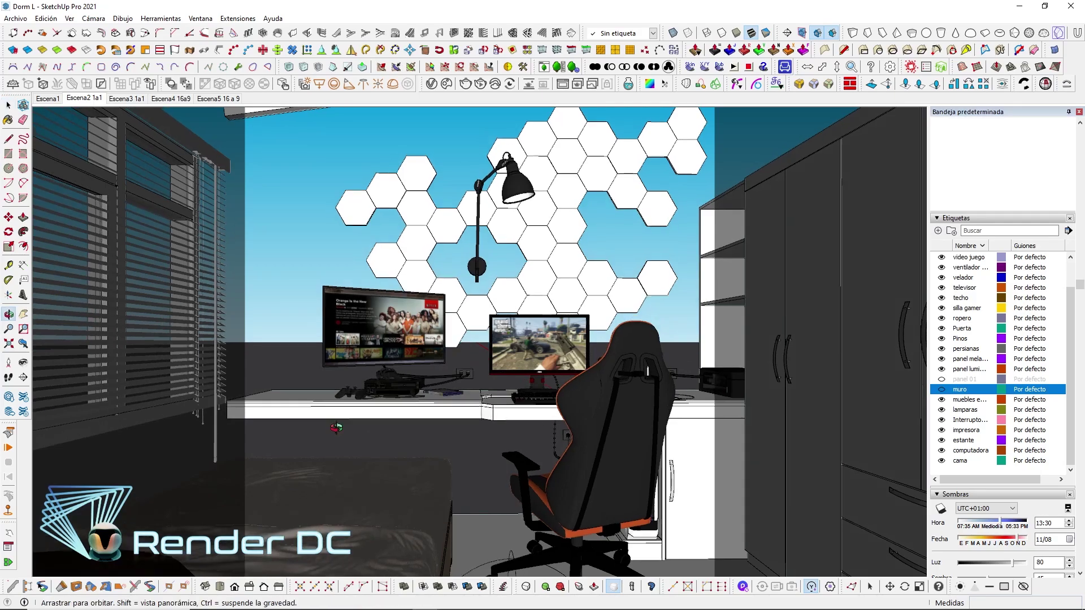
mouse_move(874, 400)
middle_mouse_down()
mouse_move(809, 319)
mouse_move(511, 387)
middle_mouse_up()
Draw a V-Ray rectangle light under the desk shelf
key("r")
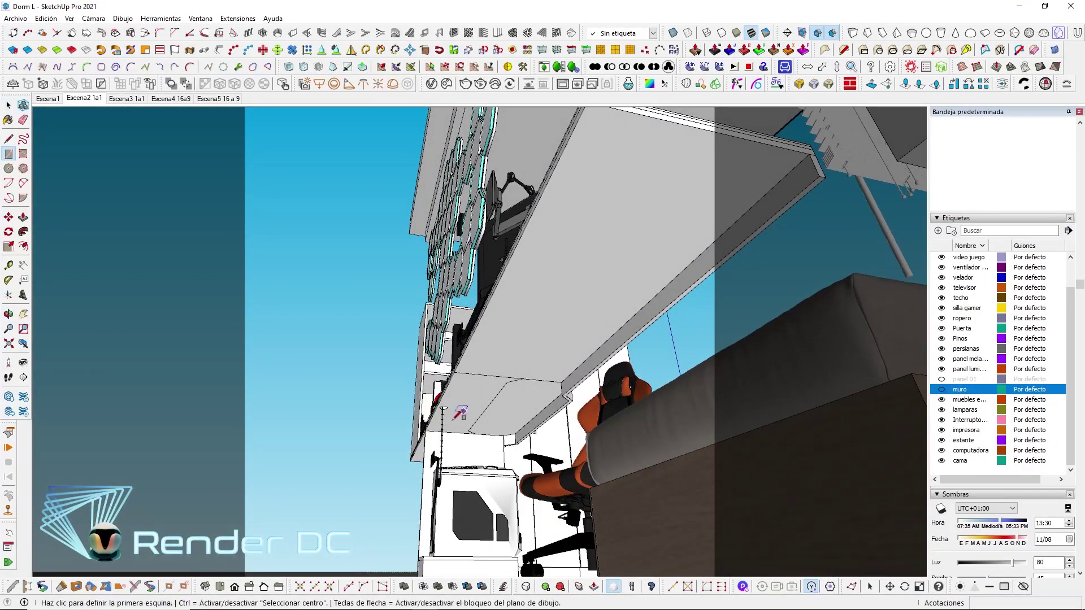
scroll(457, 416, "up", 2)
scroll(441, 421, "up", 2)
left_click(320, 84)
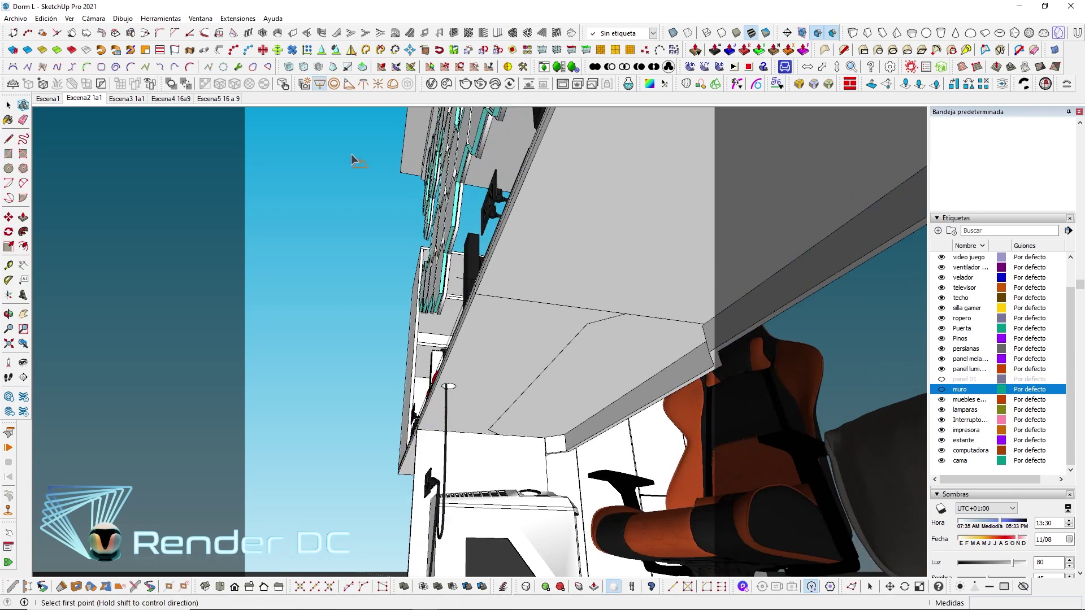
left_click(417, 430)
middle_click_drag(417, 430, 548, 223)
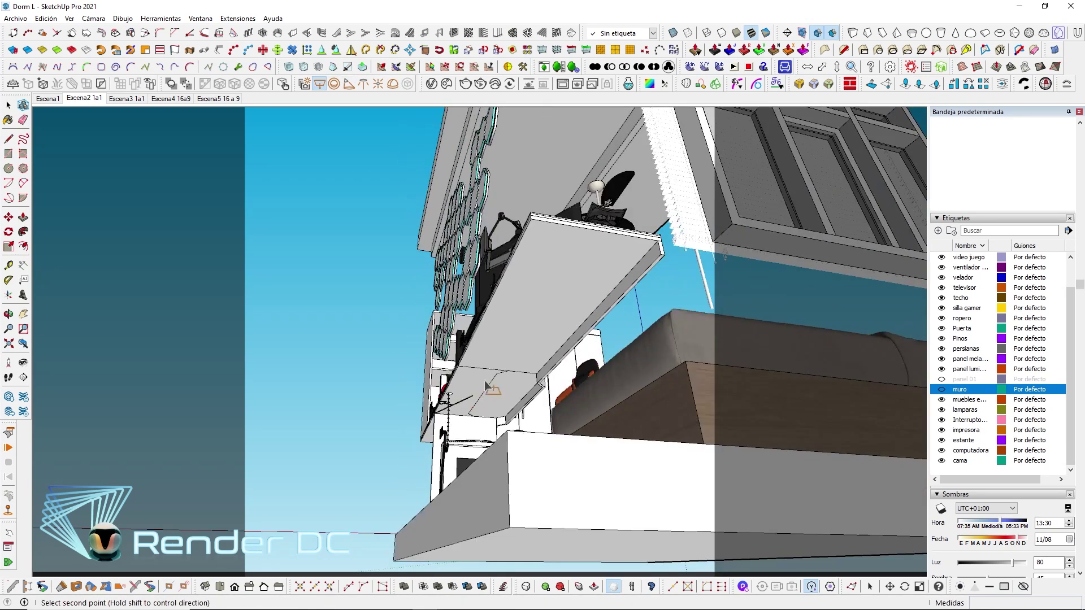
scroll(547, 223, "up", 2)
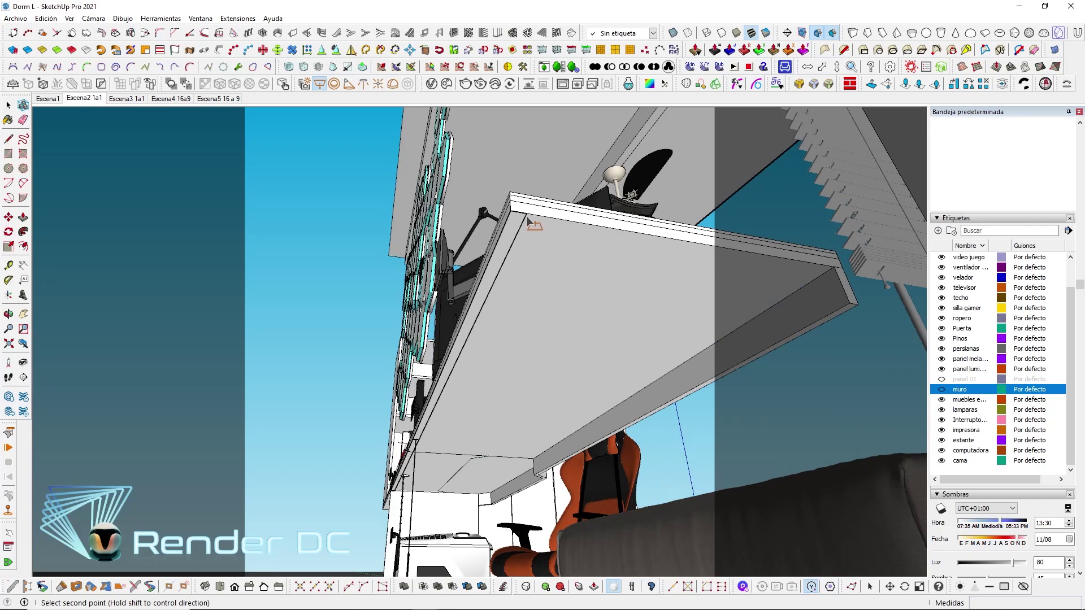
left_click(526, 221)
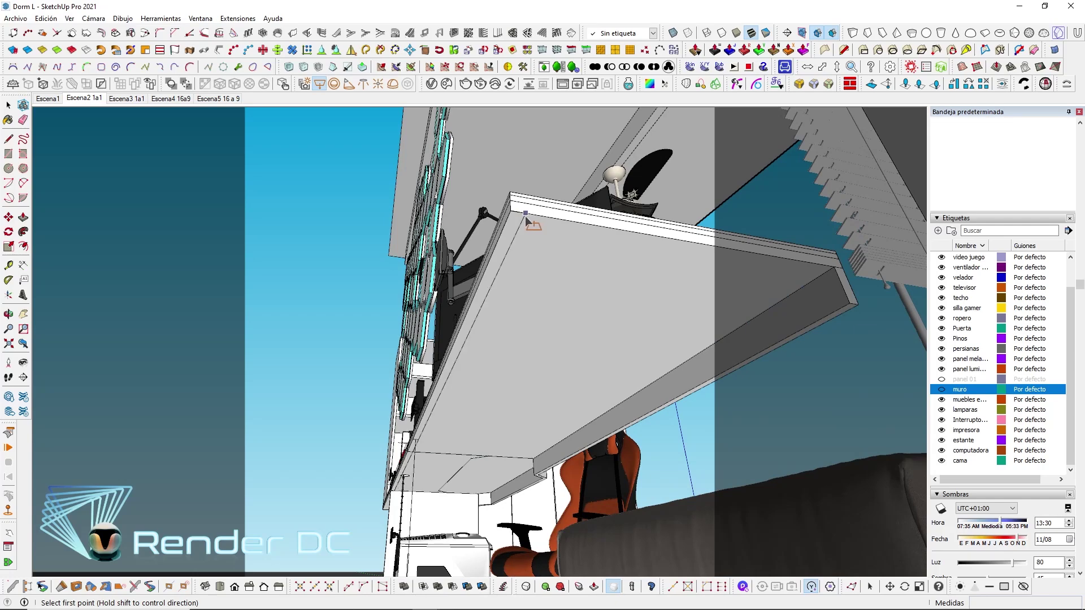
scroll(410, 446, "up", 4)
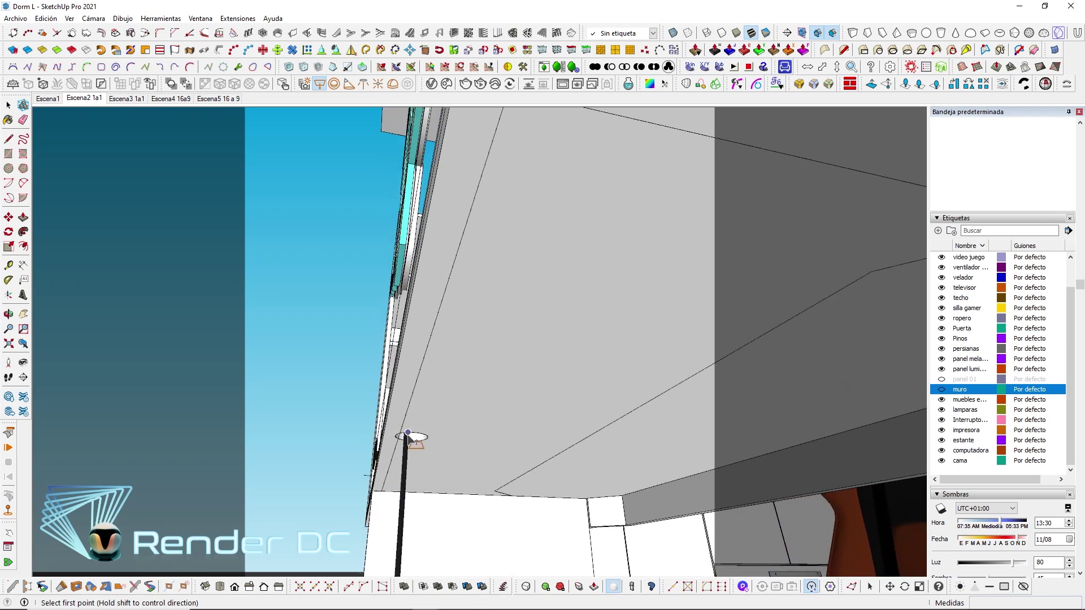
scroll(408, 435, "down", 2)
Select the wall edges beside the desk and start moving them, then cancel
key("space")
scroll(388, 448, "down", 3)
scroll(472, 286, "down", 3)
scroll(487, 279, "down", 2)
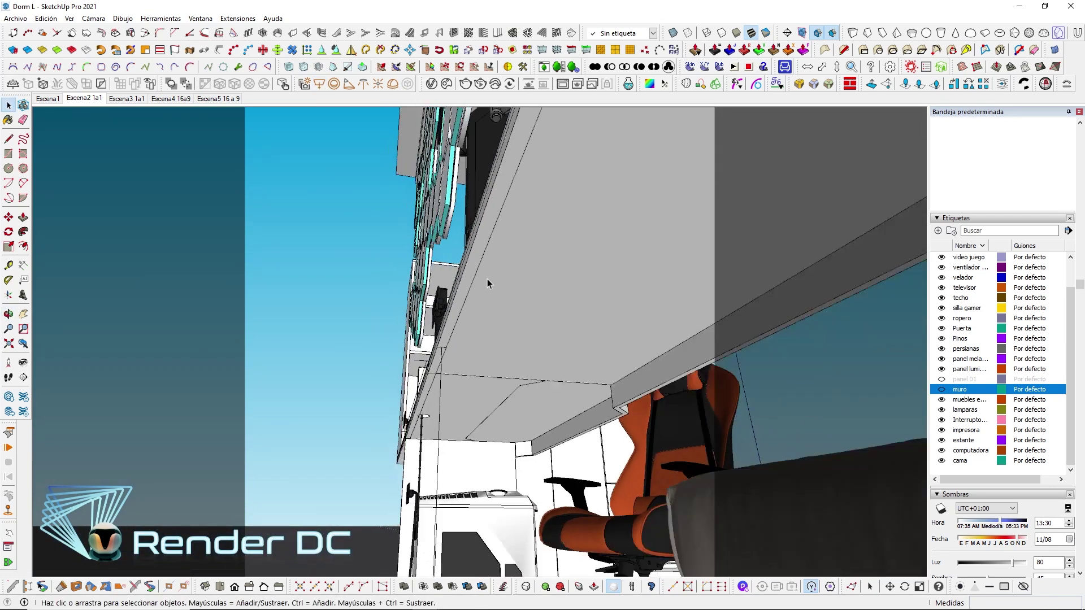
mouse_move(487, 279)
middle_mouse_down()
mouse_move(458, 367)
mouse_move(402, 361)
middle_mouse_up()
left_click(401, 357)
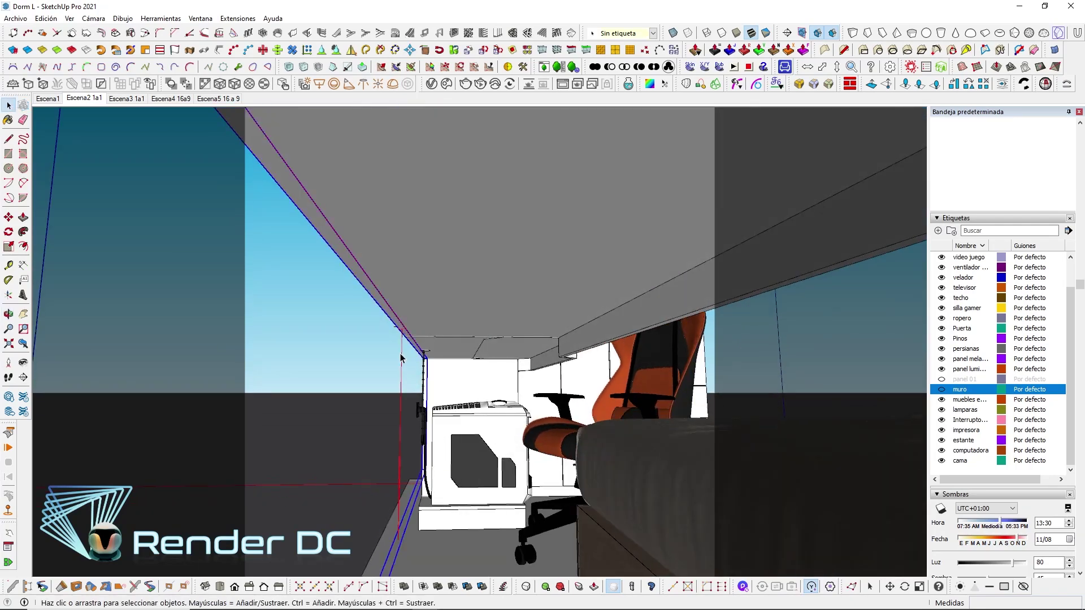
key("m")
left_click(475, 366)
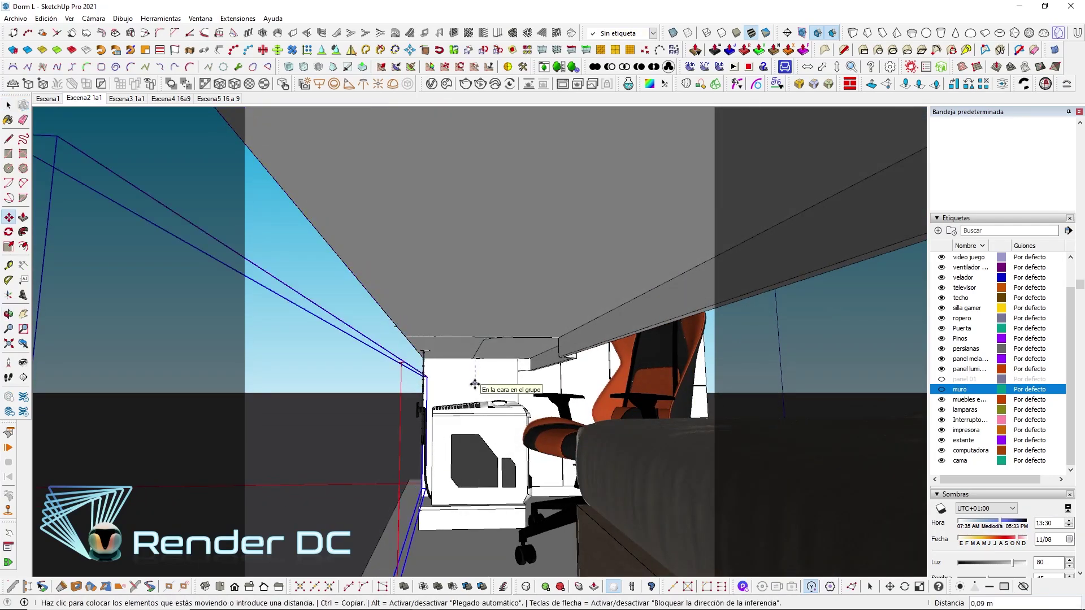
key("space")
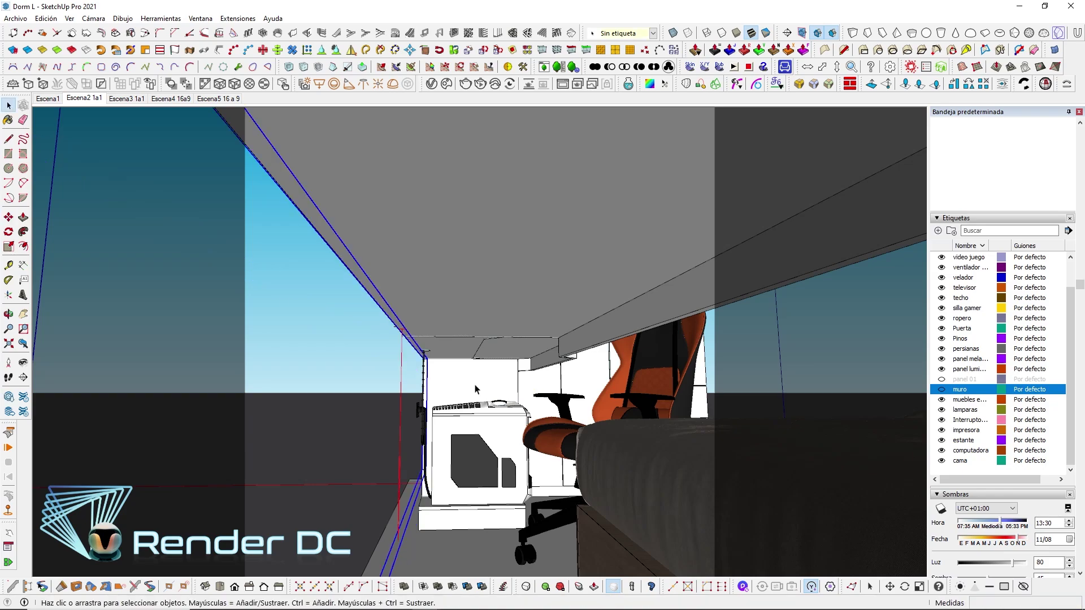
Orbit and zoom to an angled view of the desk, hex panels, chair and bed
mouse_move(475, 384)
middle_mouse_down()
mouse_move(452, 317)
mouse_move(337, 255)
middle_mouse_up()
scroll(337, 255, "up", 3)
scroll(322, 251, "up", 3)
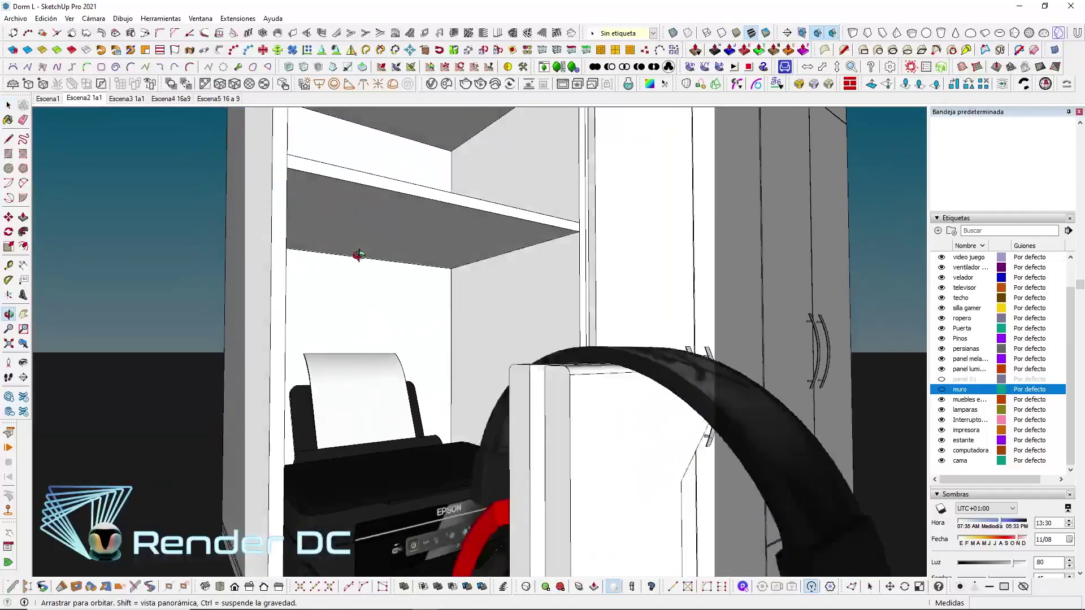
scroll(306, 247, "up", 3)
scroll(286, 241, "up", 3)
scroll(285, 240, "down", 5)
scroll(305, 283, "down", 5)
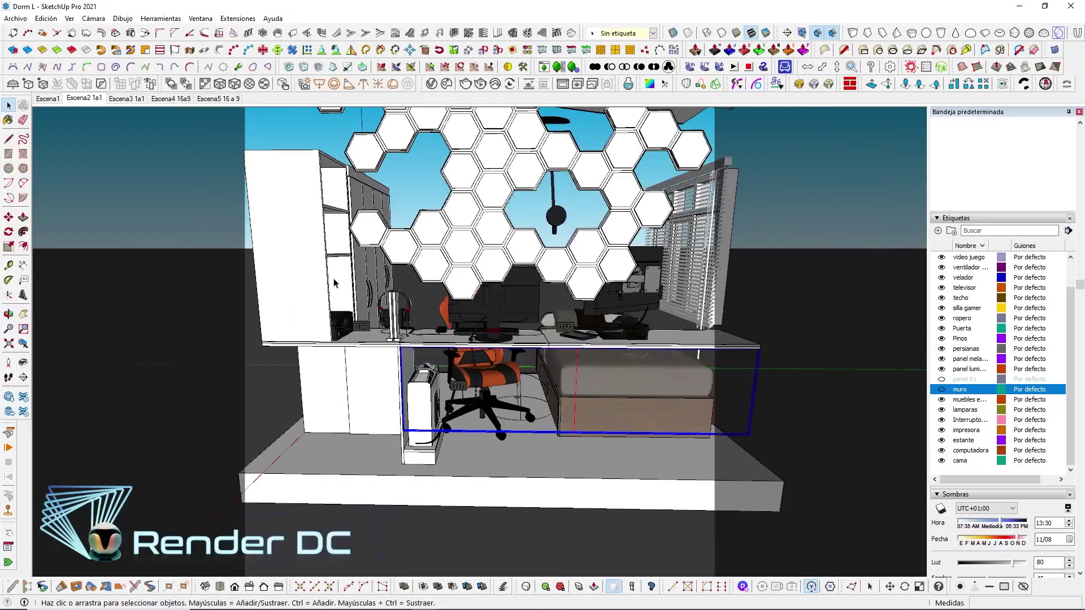
middle_click_drag(339, 367, 412, 432)
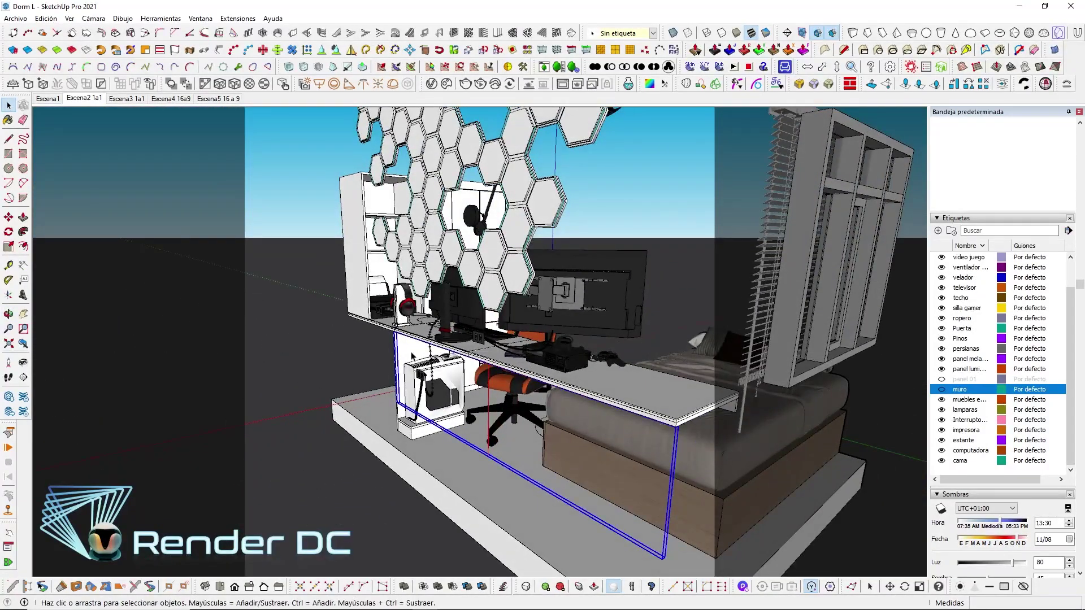
Orbit down to the chair and around the headphones shelf with the Rectangle tool ready
key("q")
scroll(367, 373, "up", 3)
scroll(396, 350, "up", 3)
scroll(430, 319, "up", 3)
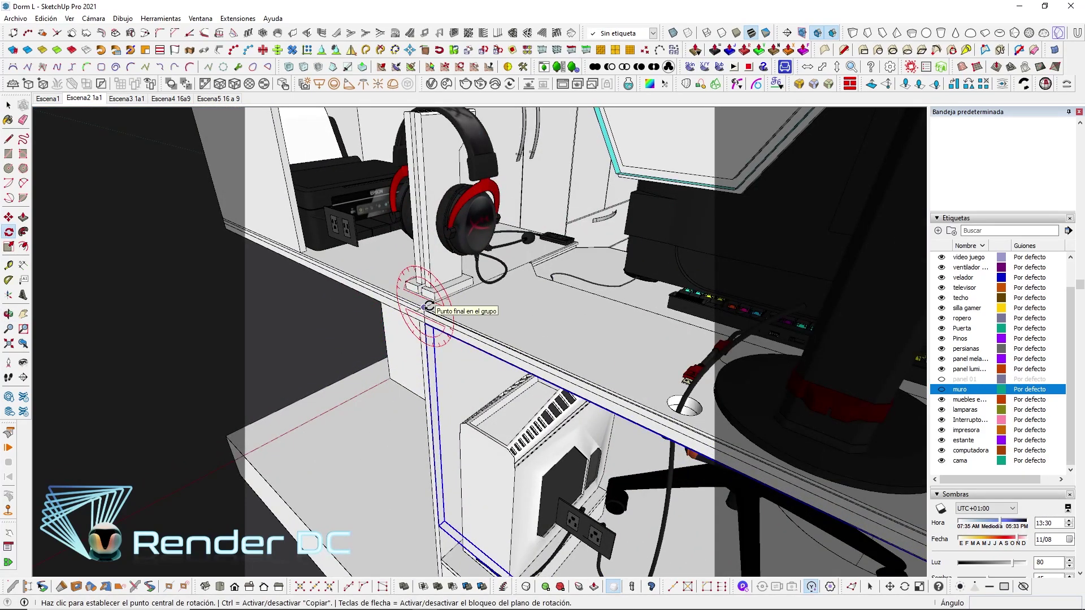
middle_click_drag(472, 375, 466, 286)
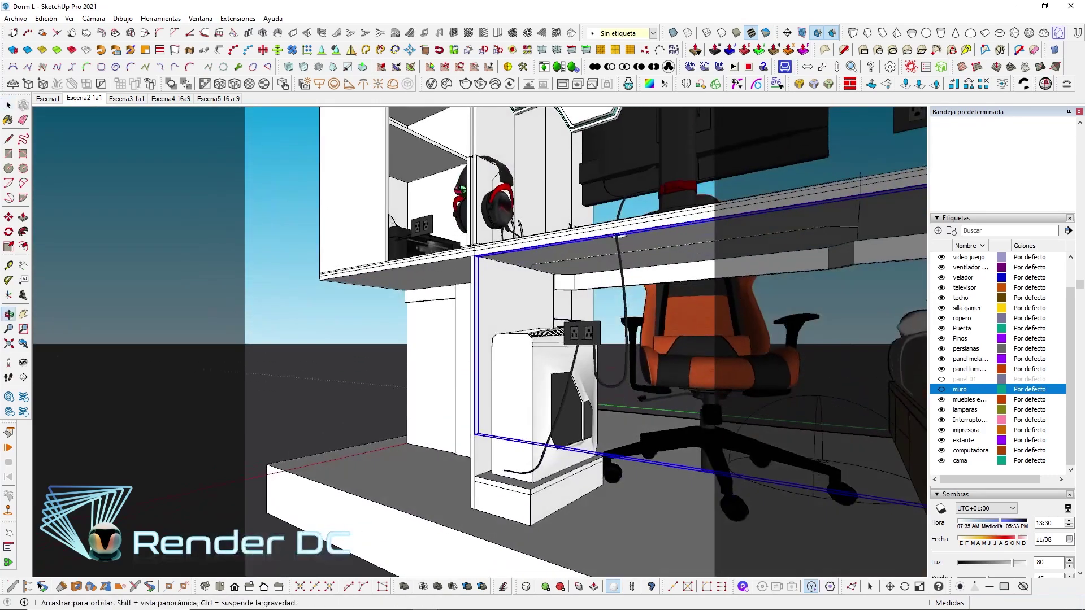
key("r")
scroll(407, 181, "up", 5)
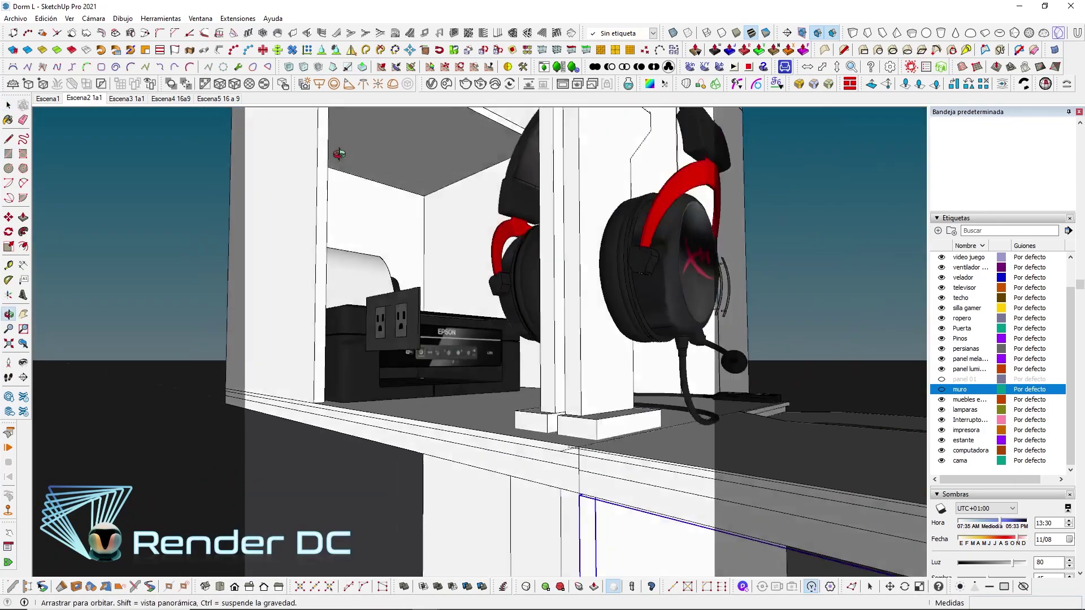
middle_click_drag(398, 159, 418, 198)
Draw a rectangle face at the shelf corner and start a V-Ray light from that corner
scroll(432, 208, "up", 5)
left_click(417, 208)
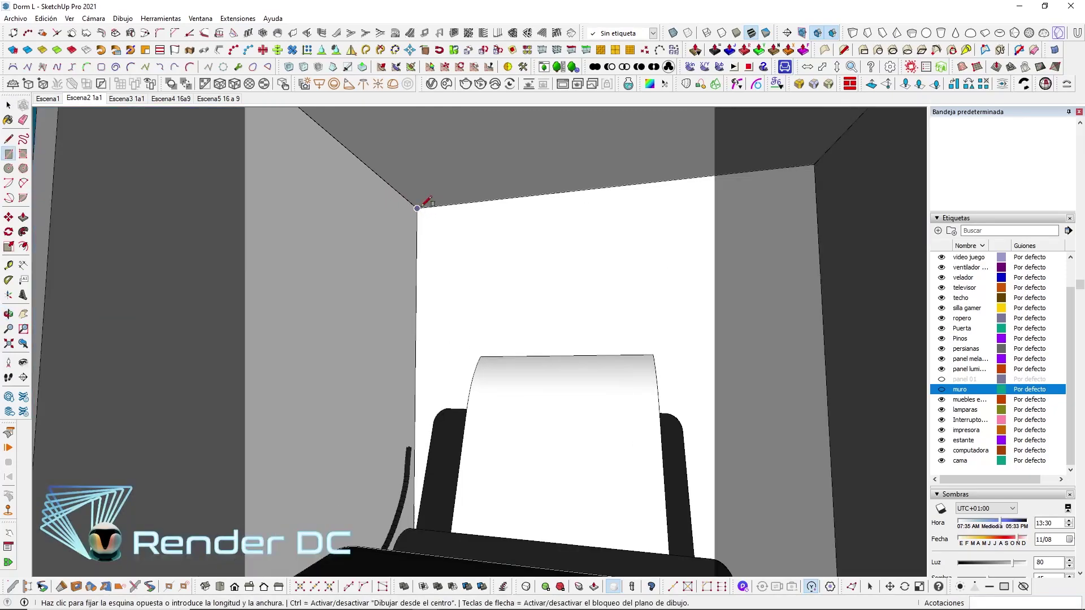
left_click(825, 152)
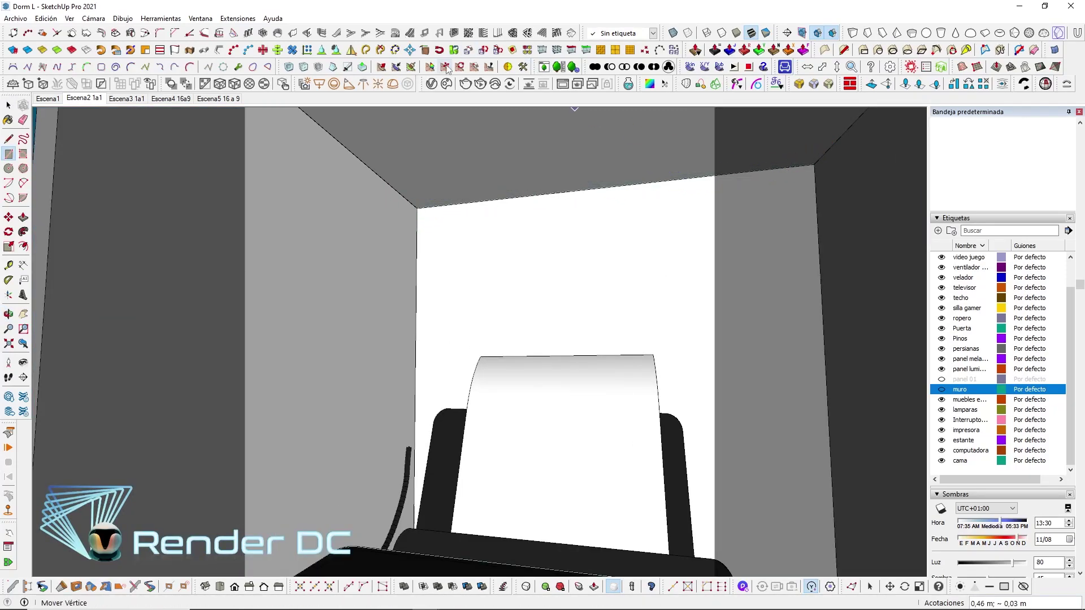
left_click(319, 84)
left_click(417, 207)
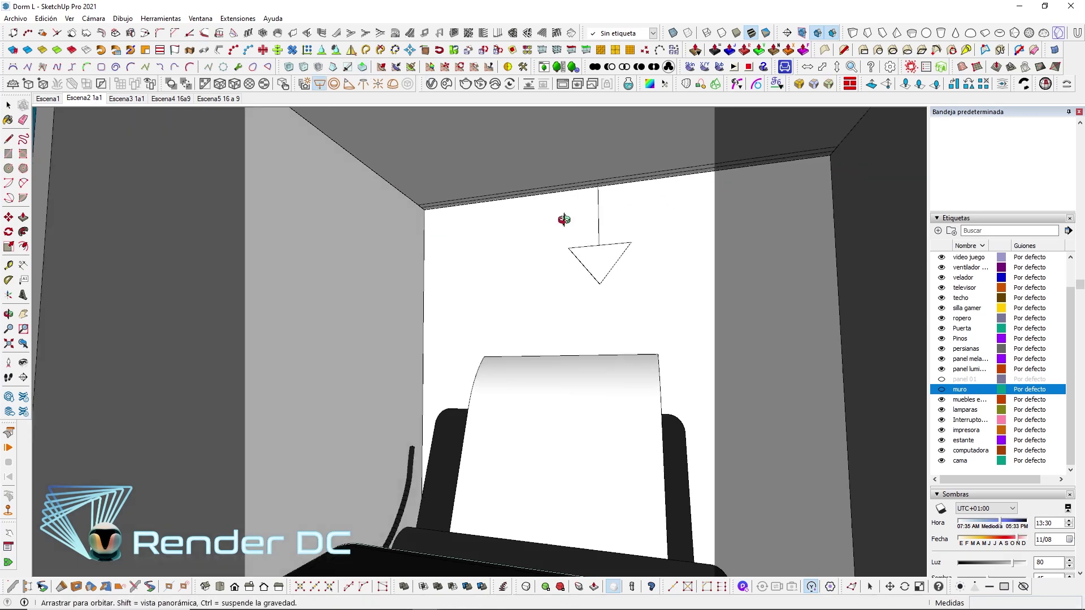
mouse_move(563, 230)
middle_mouse_down()
mouse_move(421, 268)
mouse_move(639, 224)
middle_mouse_up()
Select the wall group, try a line from its corner, then turn toward the hexagon wall and shelf
key("space")
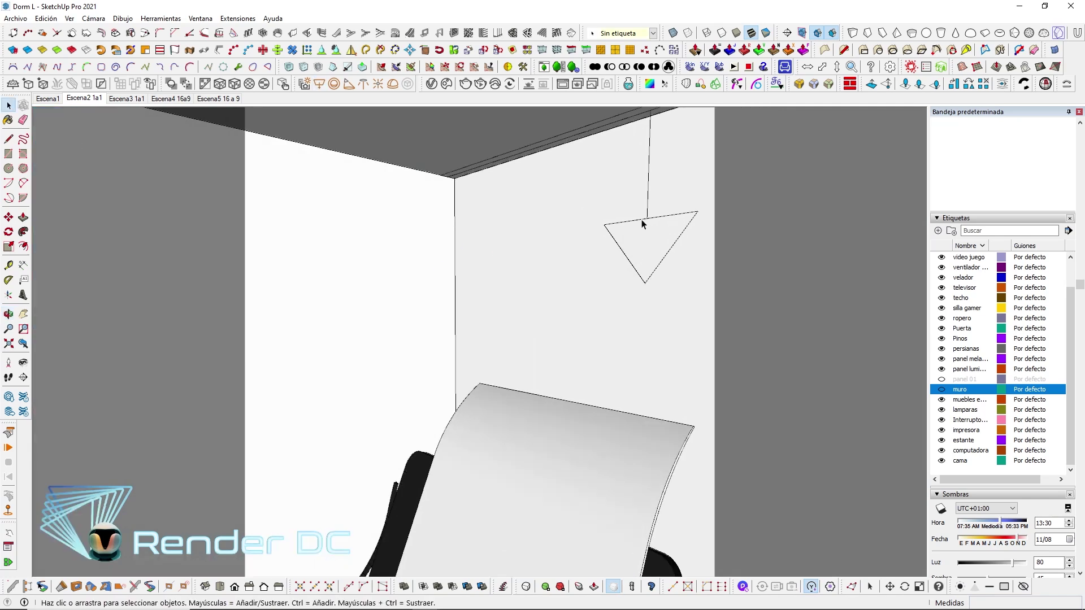
left_click(639, 223)
key("l")
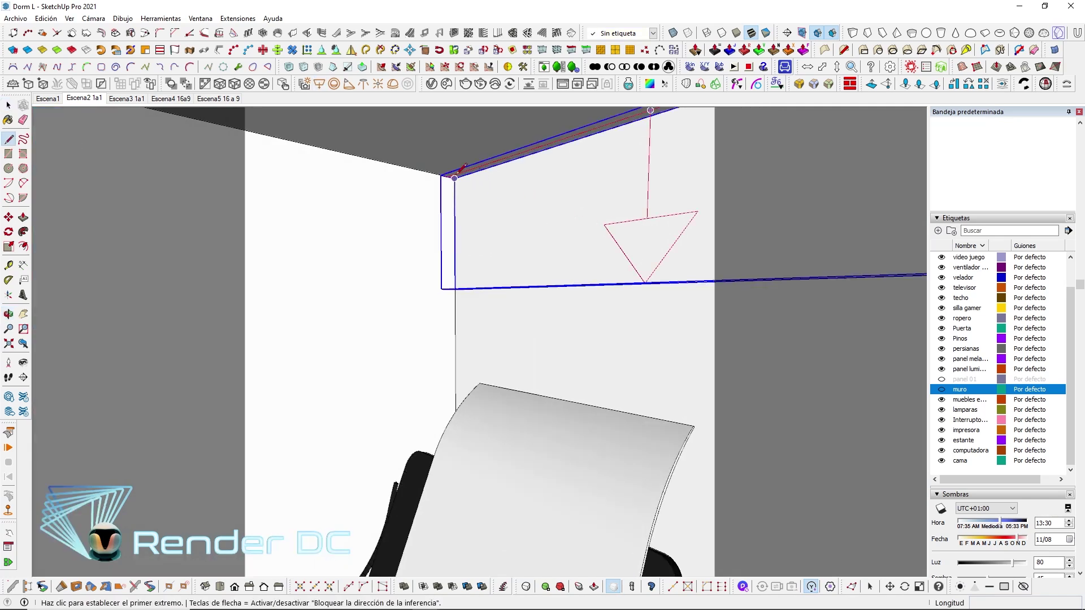
left_click(442, 174)
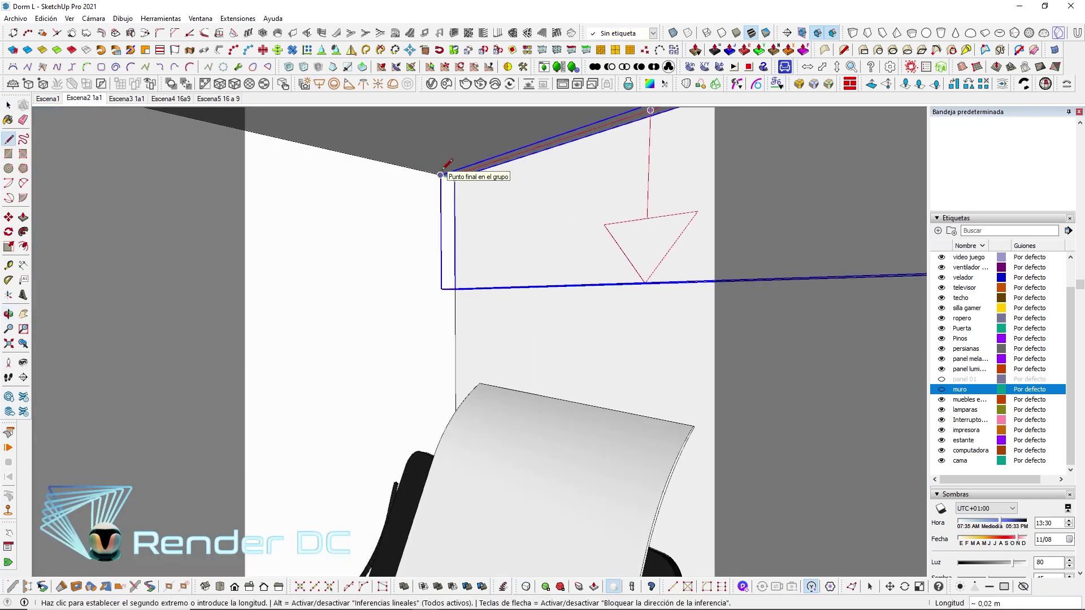
key("space")
mouse_move(460, 181)
middle_mouse_down()
mouse_move(585, 285)
mouse_move(509, 254)
middle_mouse_up()
left_click(23, 363)
mouse_move(565, 254)
left_mouse_down()
mouse_move(621, 215)
mouse_move(620, 254)
mouse_move(486, 346)
left_mouse_up()
Move the light panel from the shelf corner up under the upper shelf
key("m")
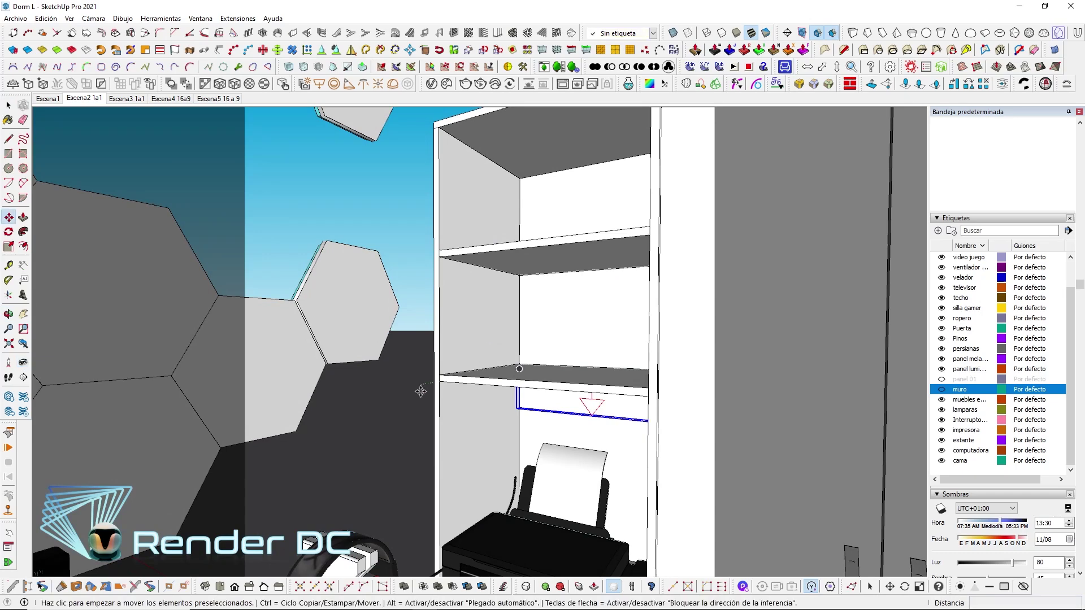
left_click(439, 382)
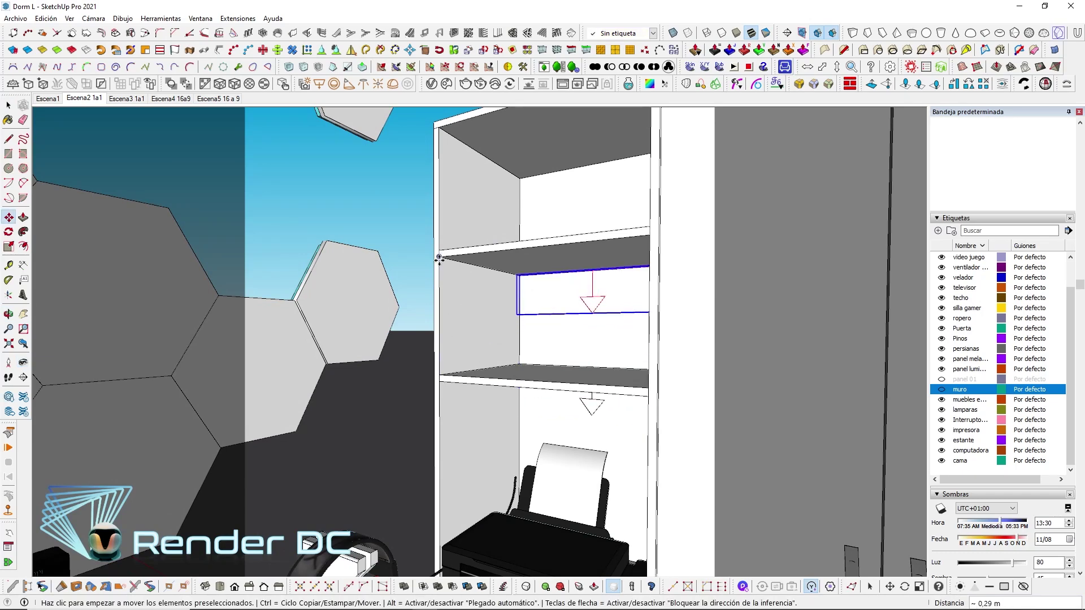
left_click(444, 135)
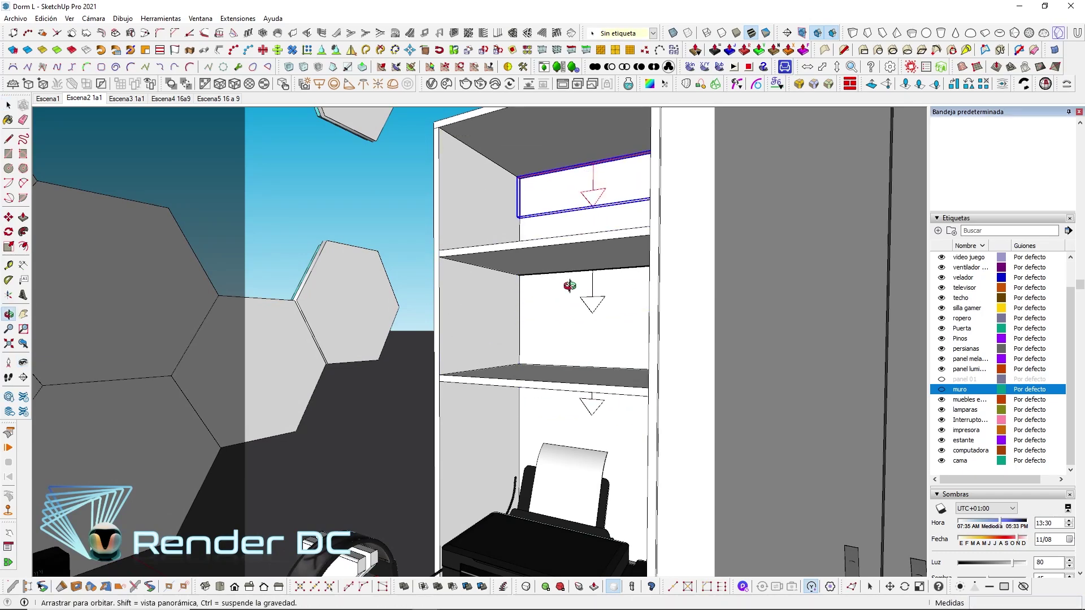
middle_click_drag(543, 305, 547, 319)
key("space")
Switch to scene Escena5 16 a 9 and hide the persianas tag
scroll(547, 319, "down", 2)
scroll(549, 306, "down", 3)
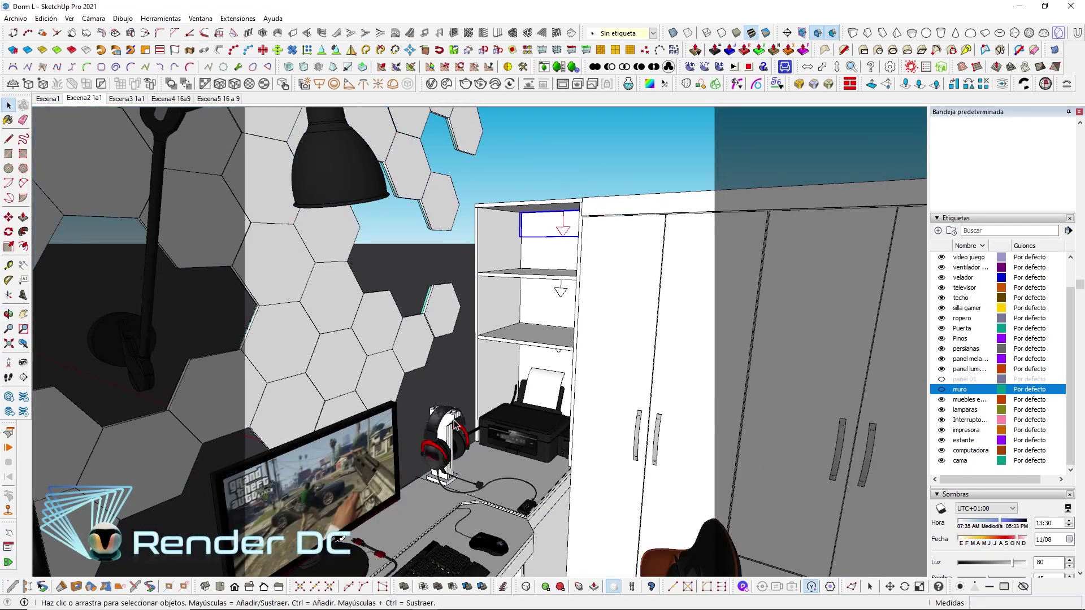
scroll(455, 424, "down", 5)
middle_click_drag(395, 339, 350, 272)
scroll(333, 251, "up", 5)
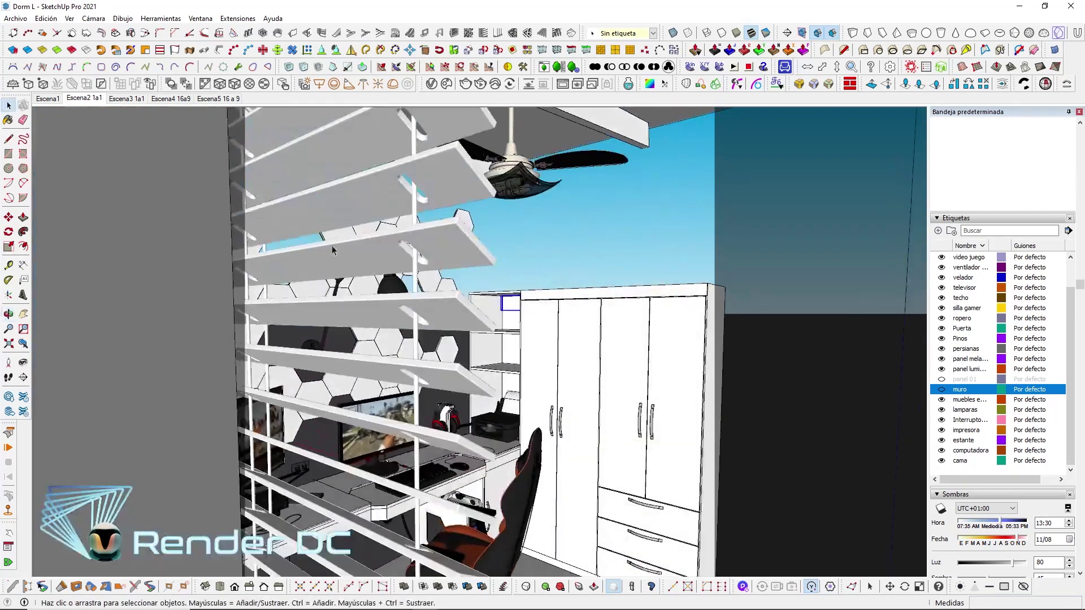
left_click(169, 99)
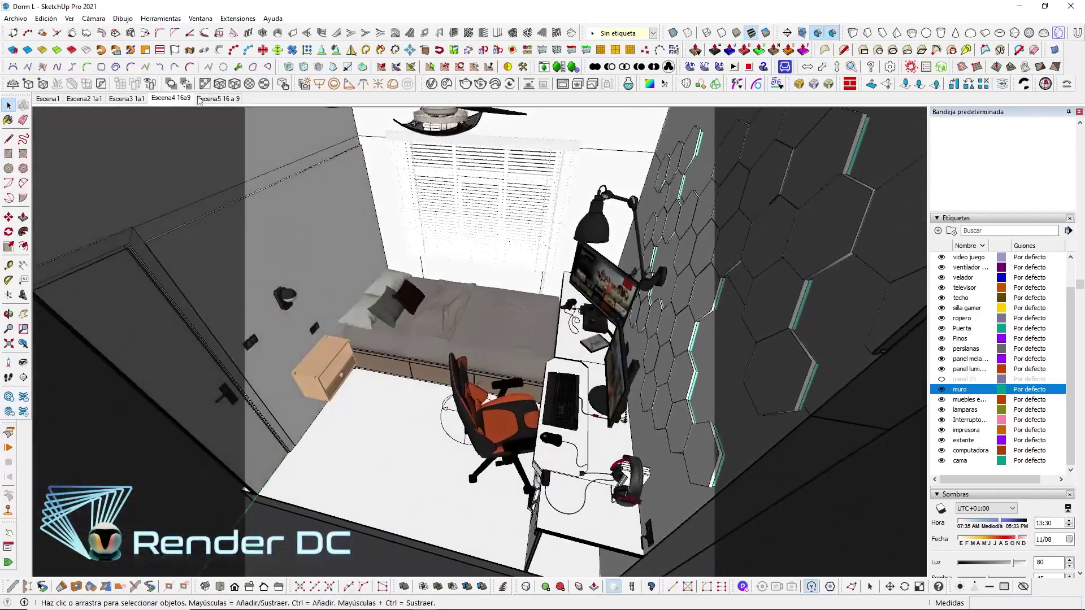
left_click(219, 98)
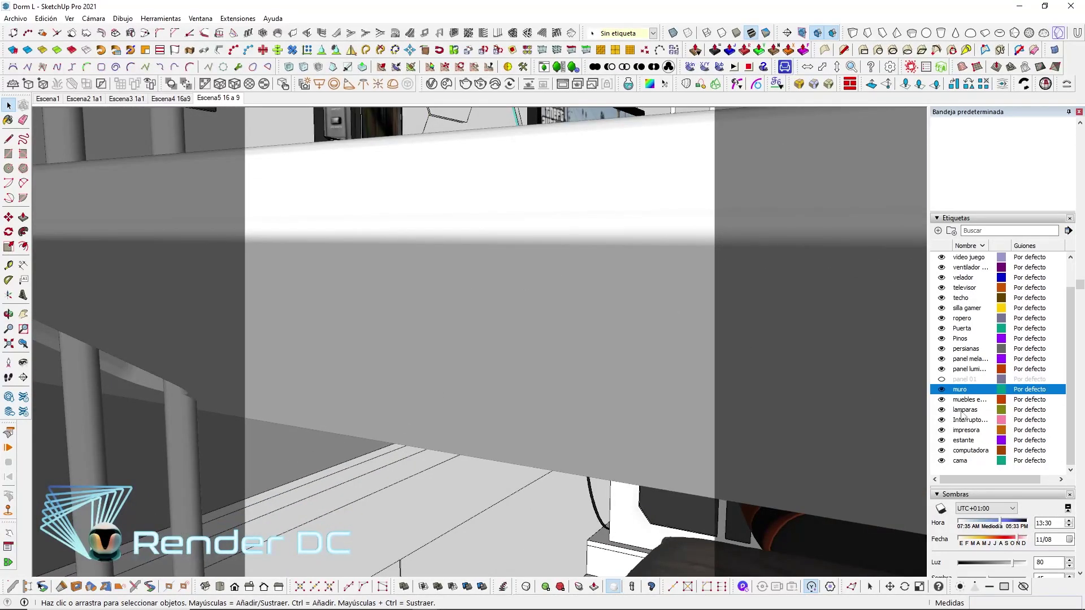
left_click(941, 349)
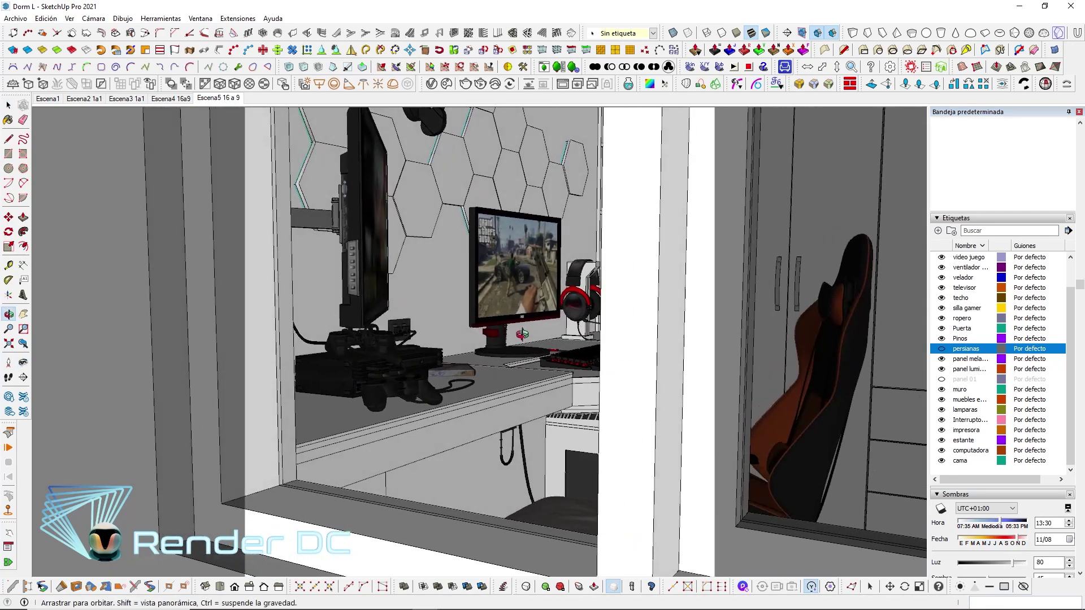
Set a 25 mm focal length and look around to frame the desk, shelves, chair and wardrobe
left_click(23, 362)
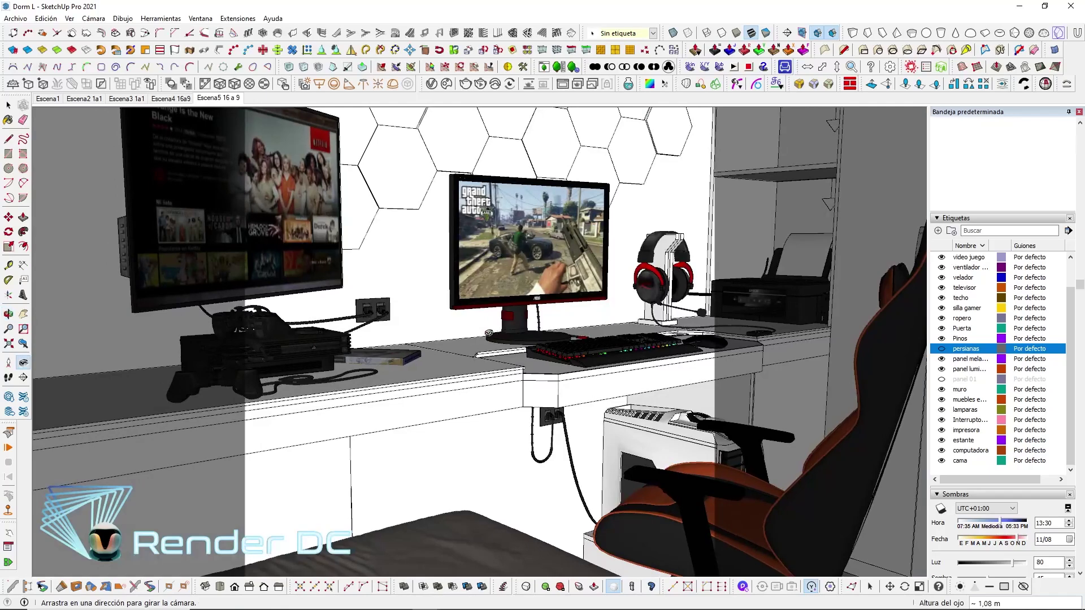
key("z")
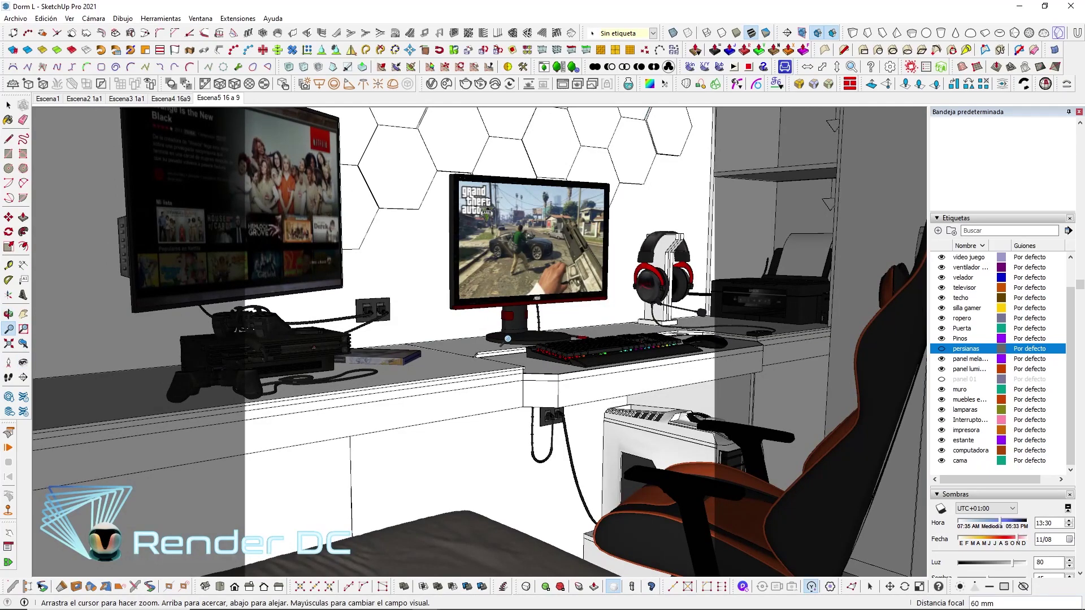
type("25")
key("Return")
left_click_drag(492, 278, 478, 239)
key("shift+l")
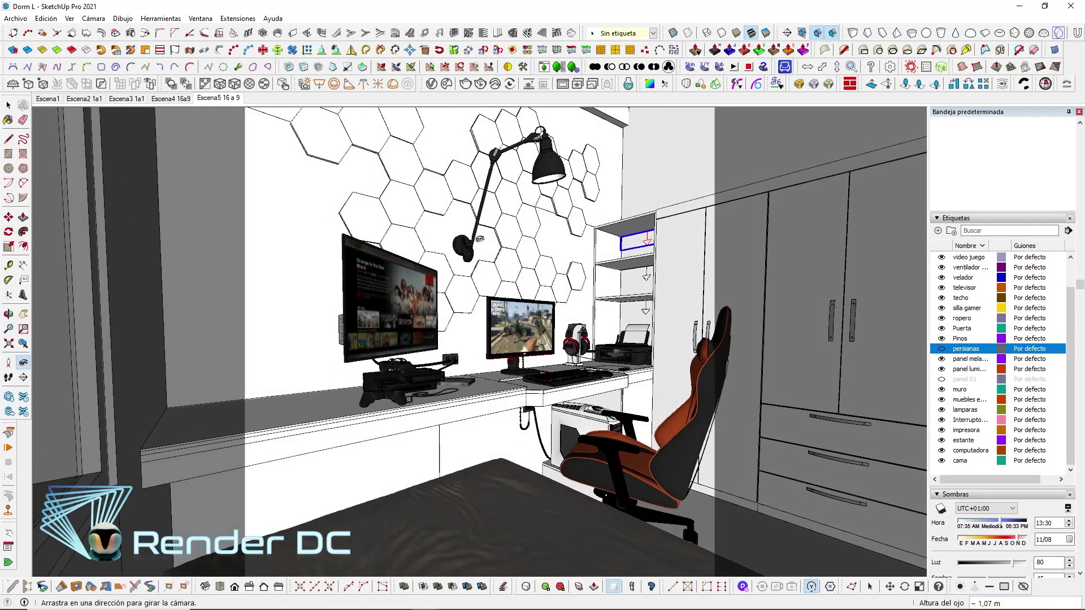
scroll(480, 239, "up", 1)
scroll(486, 236, "up", 1)
scroll(491, 233, "up", 1)
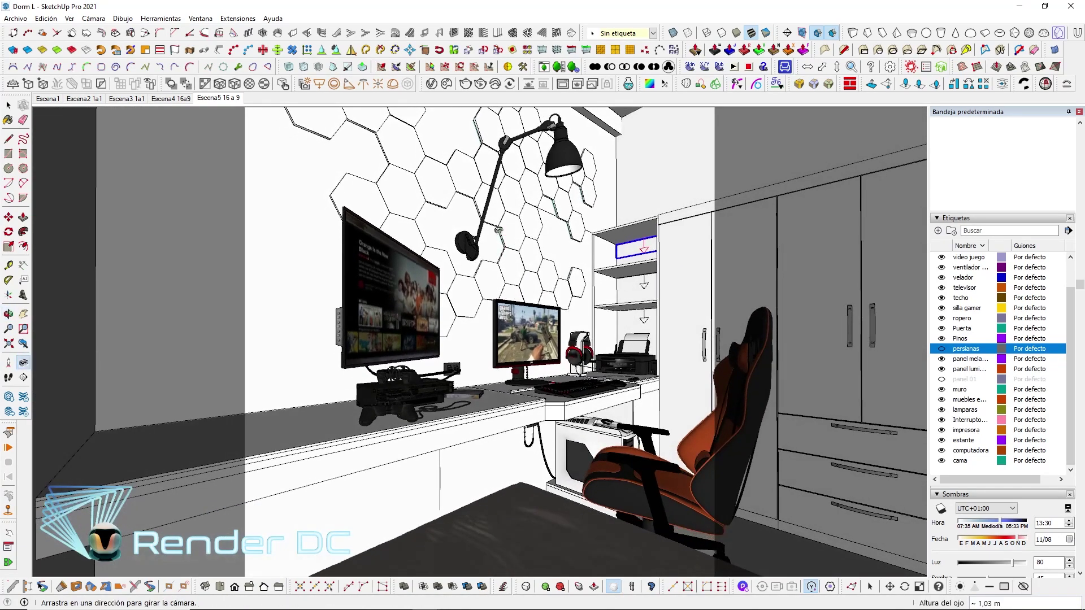
left_click_drag(498, 230, 669, 241)
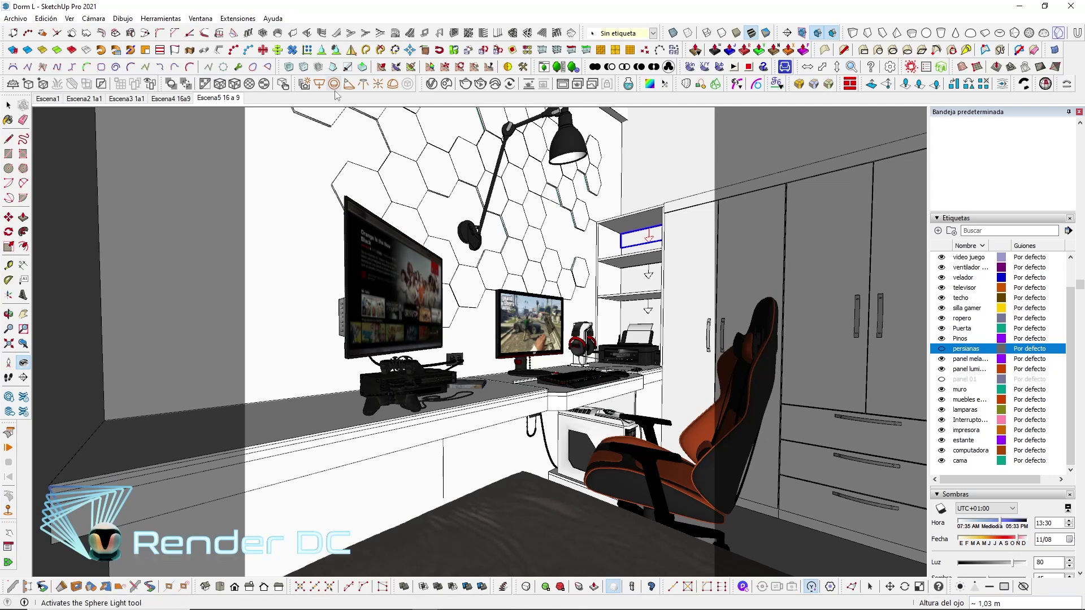
Open the V-Ray lights editor and rename Rectangle Light#1 to 'led estante'
left_click(431, 83)
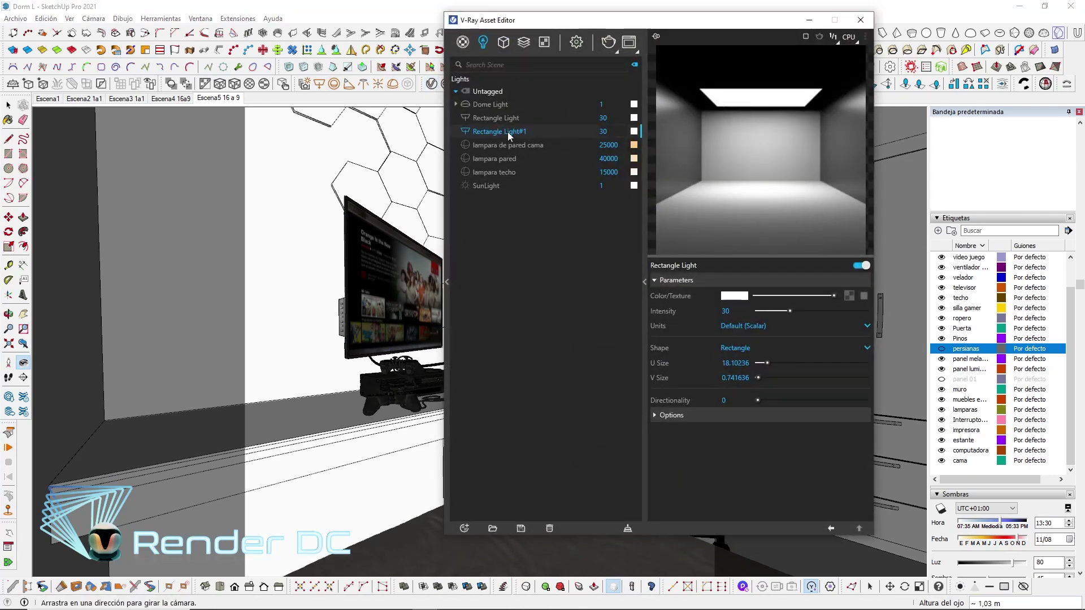
left_click_drag(608, 24, 820, 30)
left_click_drag(741, 137, 683, 137)
type("led estante")
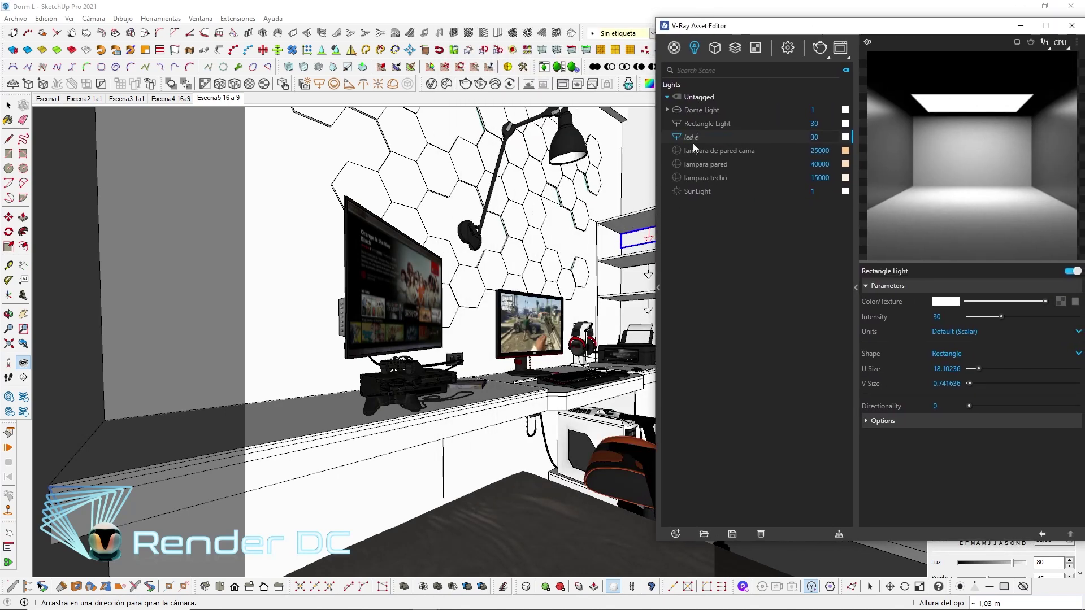
key("Return")
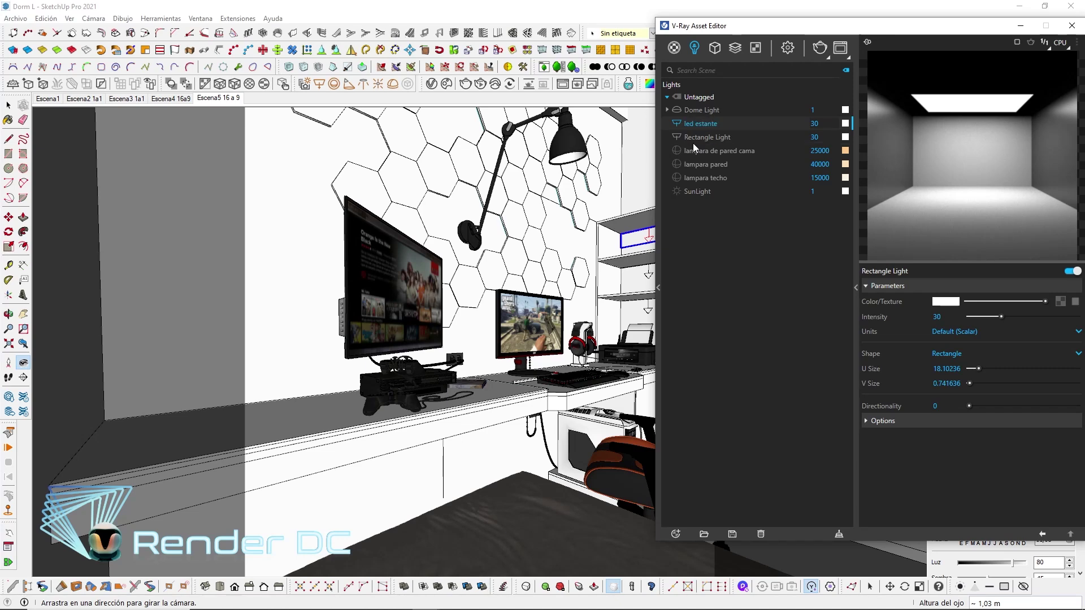
Rename the other Rectangle Light to 'led escritorio bajo'
left_click(690, 136)
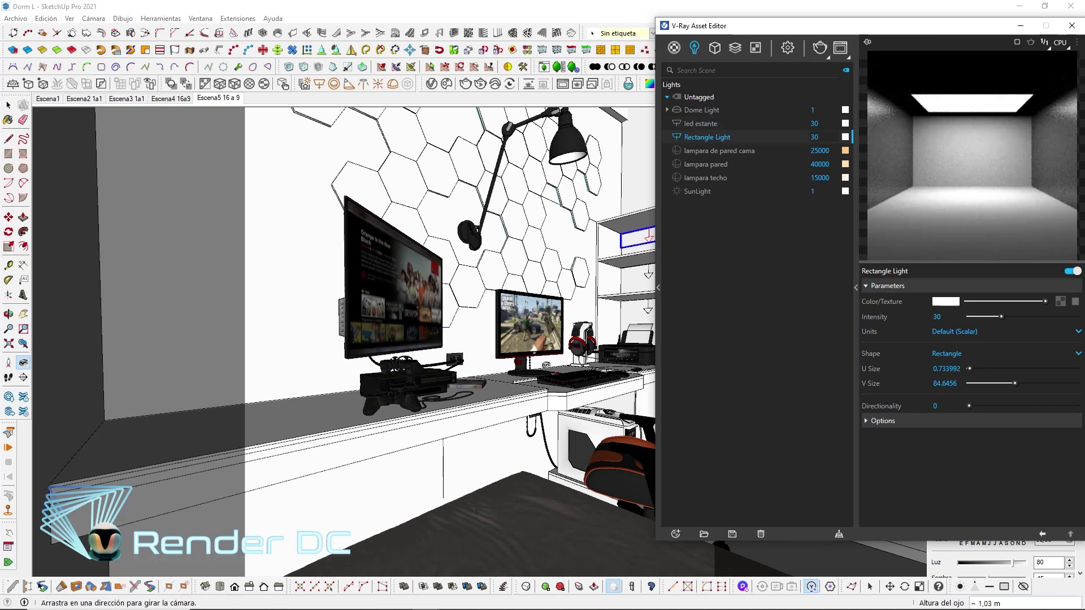
right_click(720, 142)
left_click(732, 154)
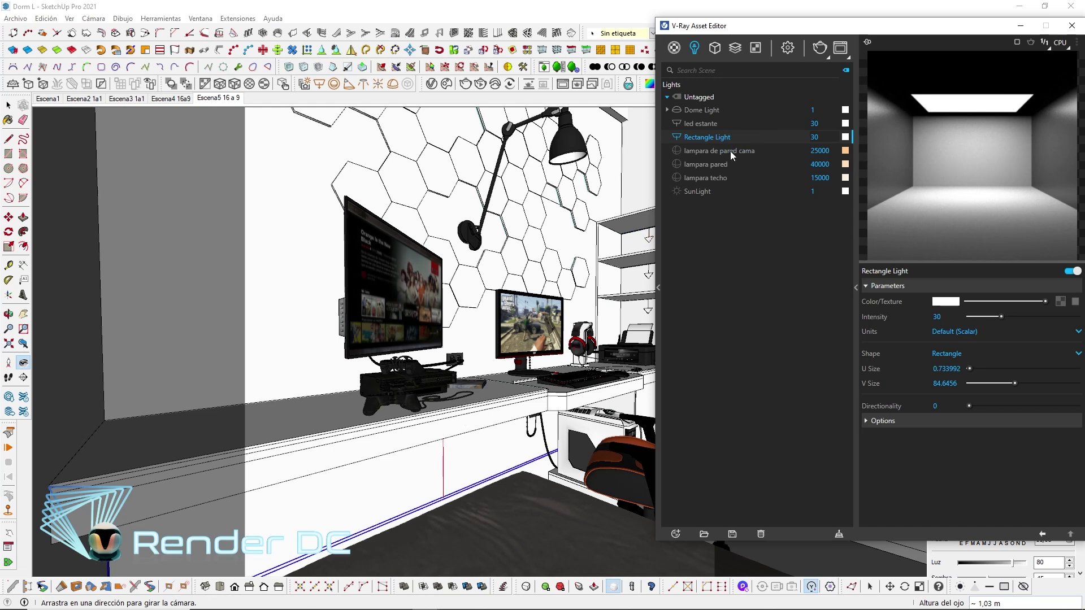
double_click(717, 138)
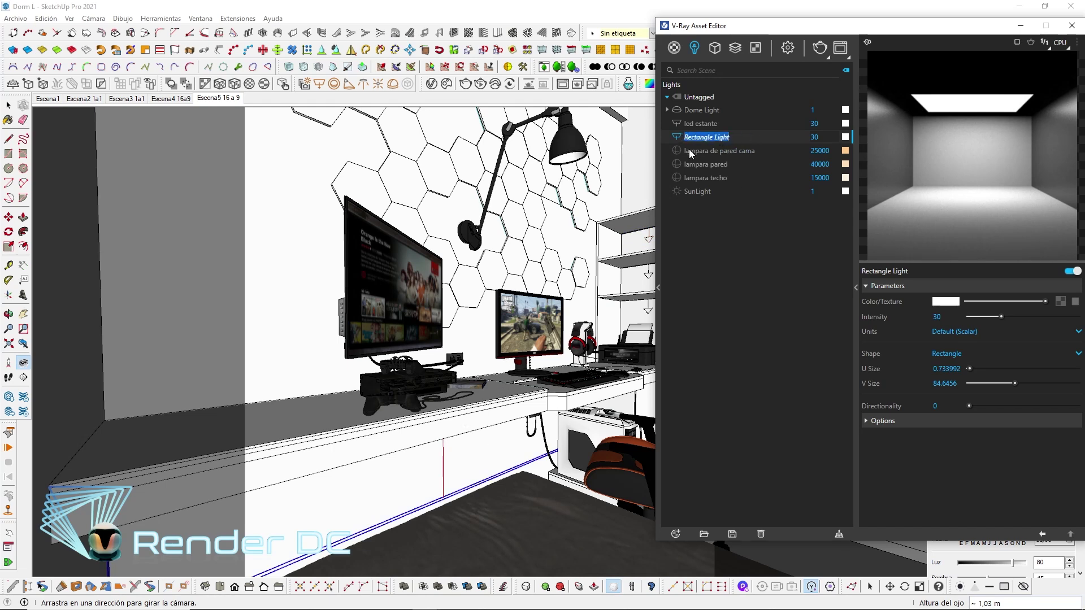
type("led escri")
type("torio bajo")
key("Return")
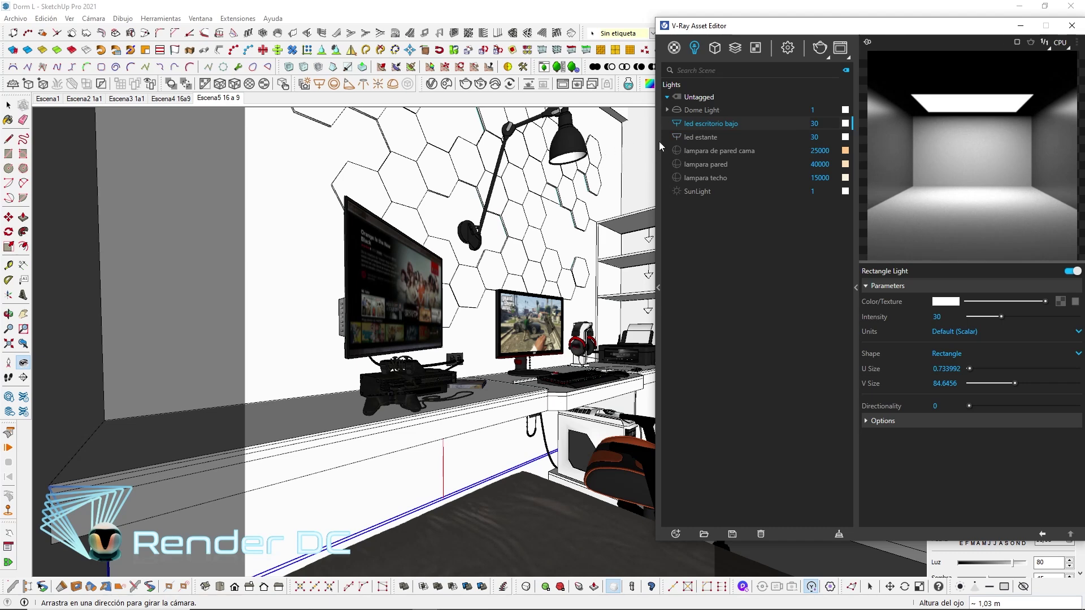
left_click_drag(774, 25, 704, 24)
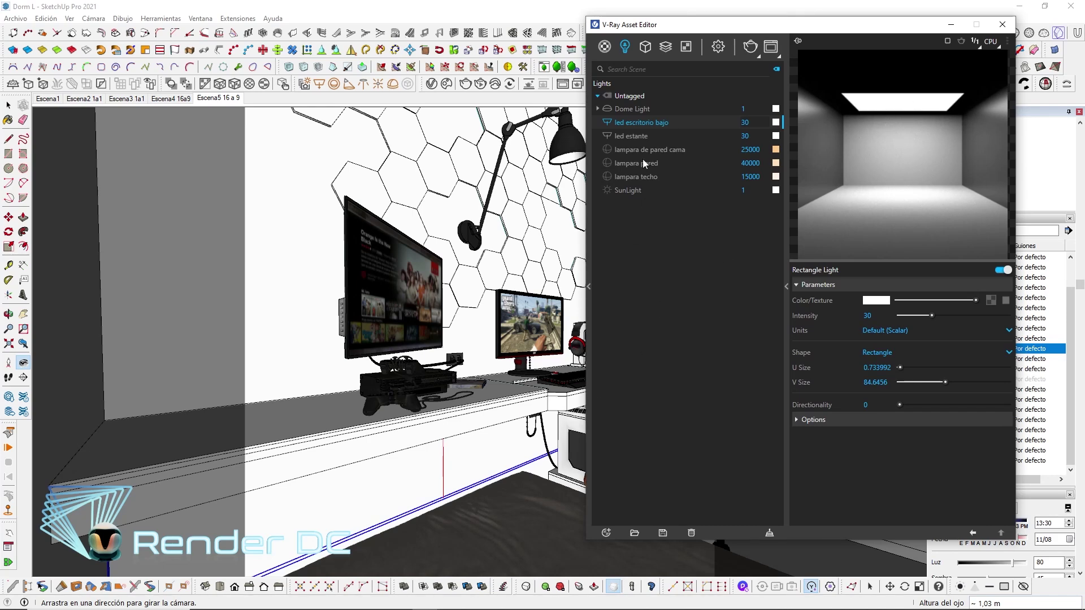
Give led escritorio bajo a bright red colour and intensity 300, then open the frame buffer
left_click(874, 303)
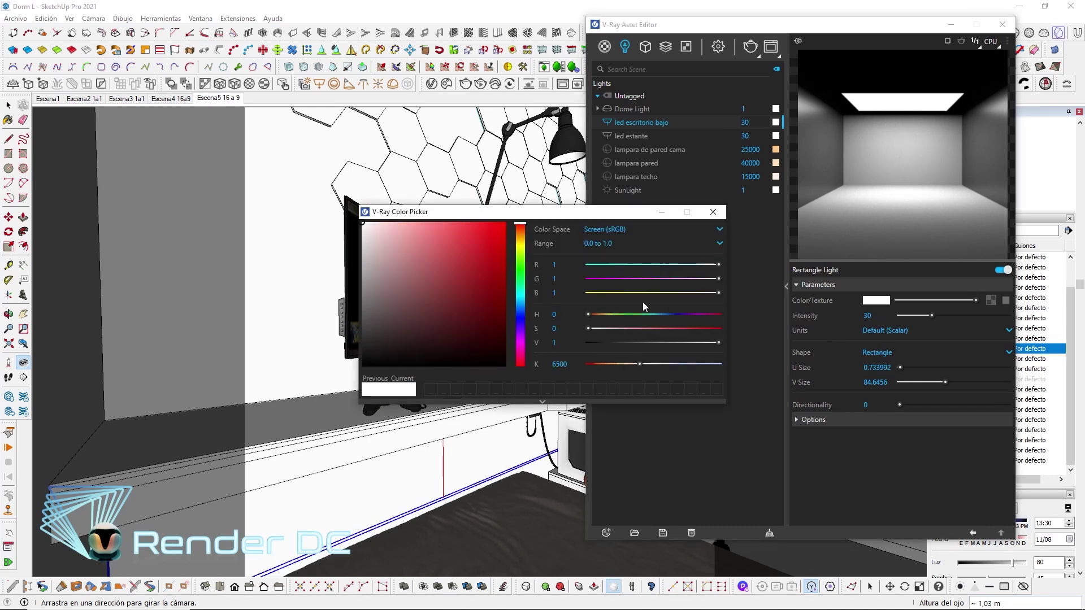
left_click(520, 354)
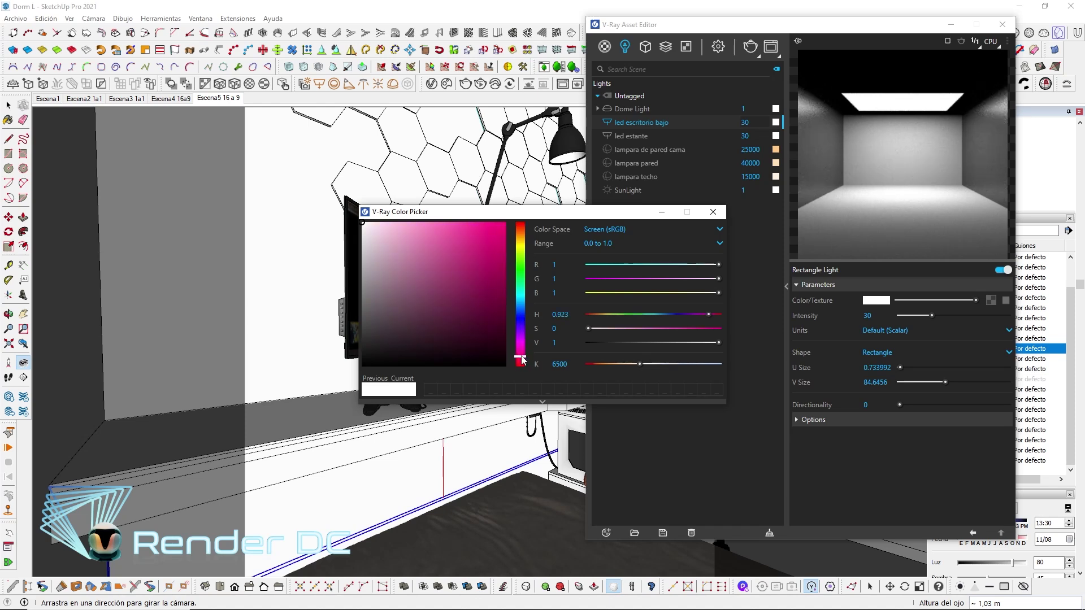
left_click(507, 227)
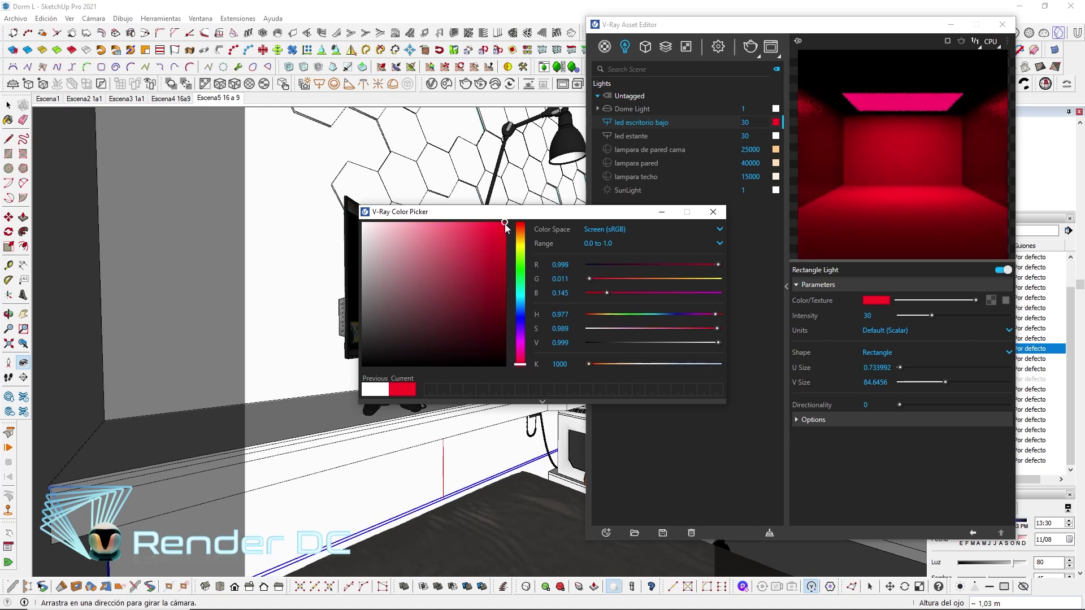
left_click(713, 211)
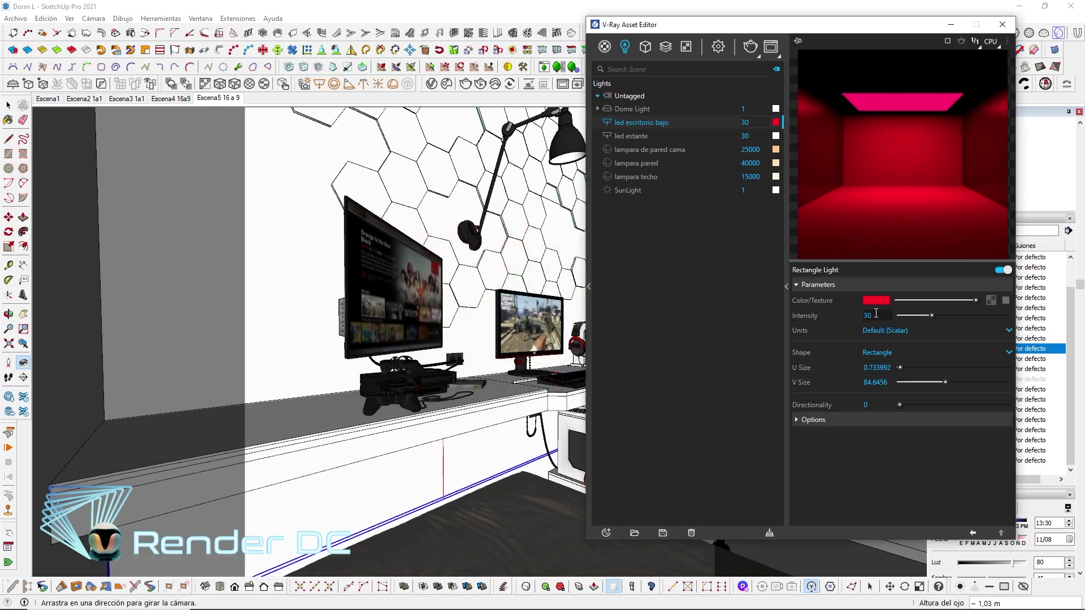
type("0")
key("Return")
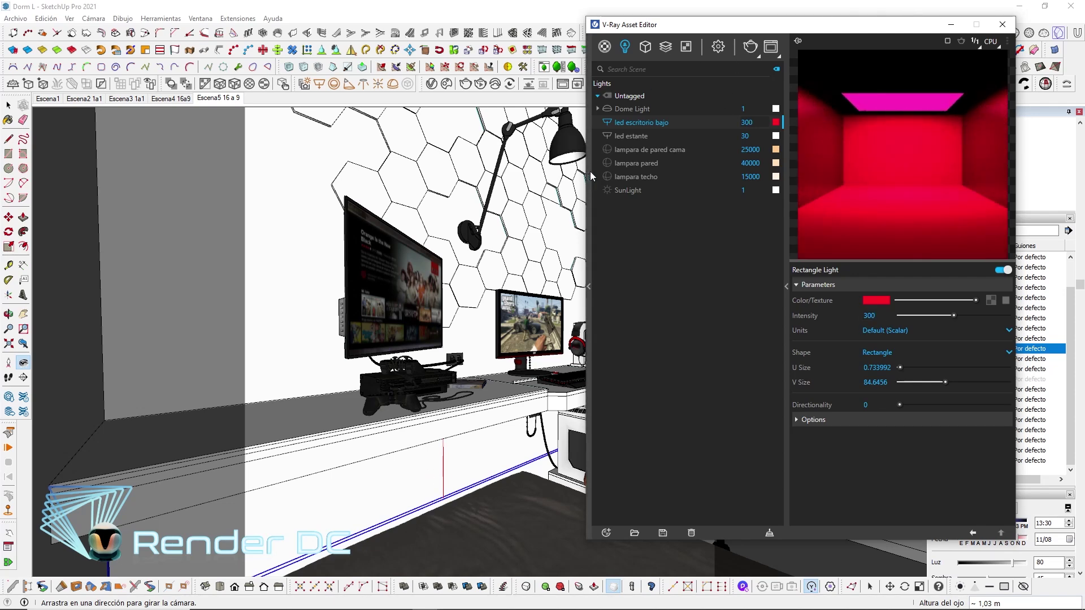
left_click(753, 48)
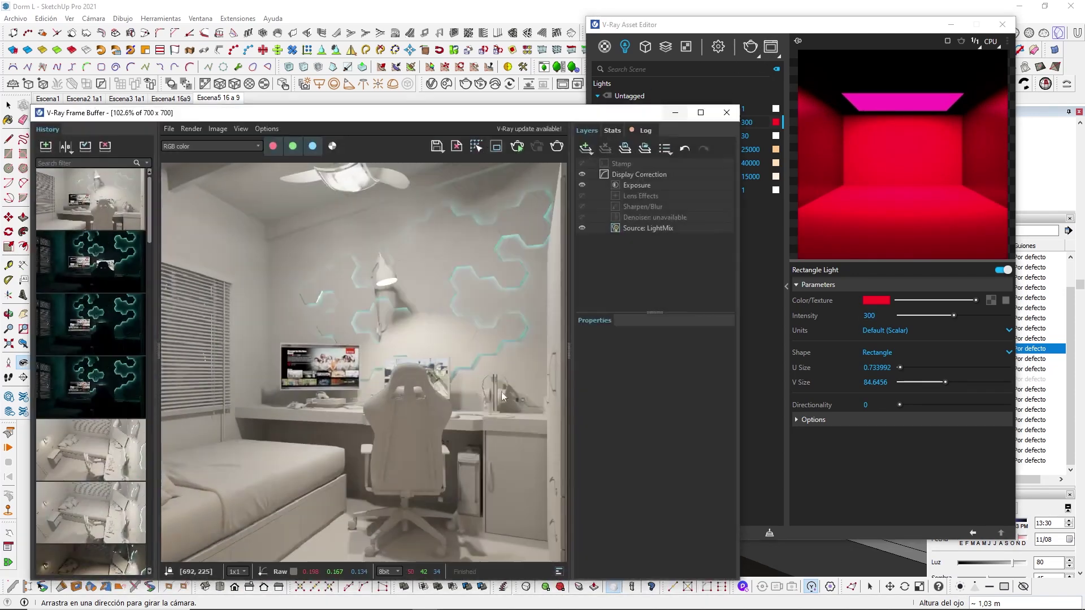
Render the scene in the frame buffer, then select the led escritorio bajo intensity value
left_click(556, 146)
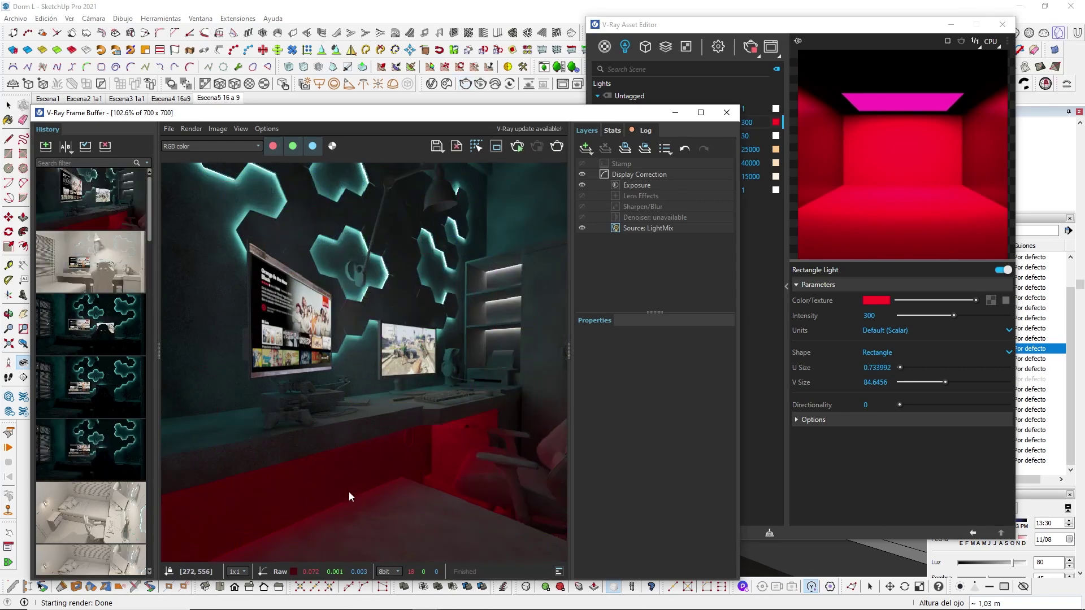
left_click_drag(885, 316, 844, 320)
type("1")
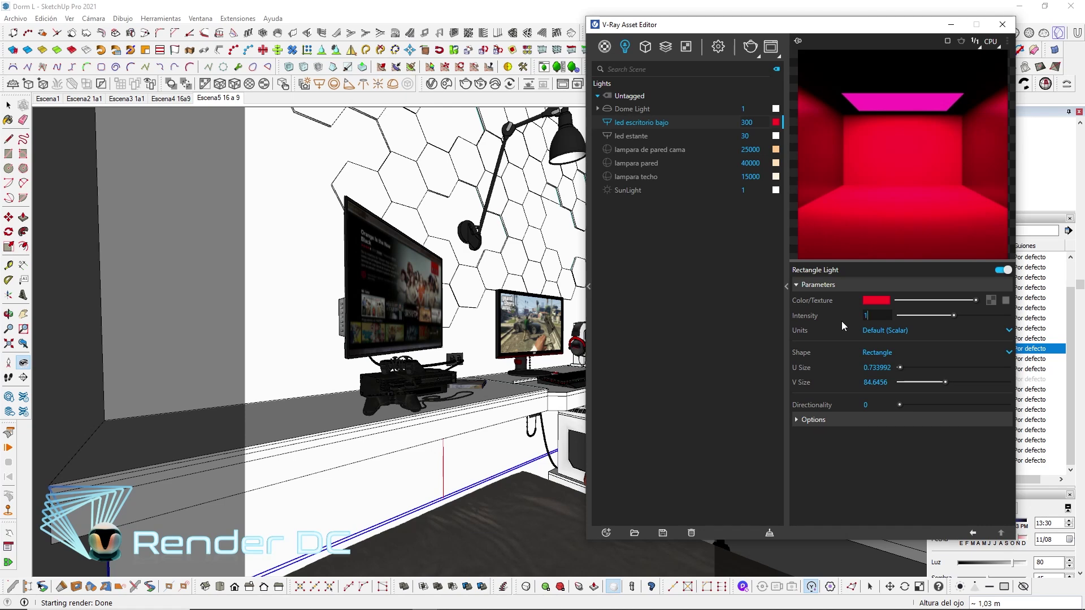
Set led escritorio bajo to blue at intensity 100 and start a V-Ray render
type("00")
key("Return")
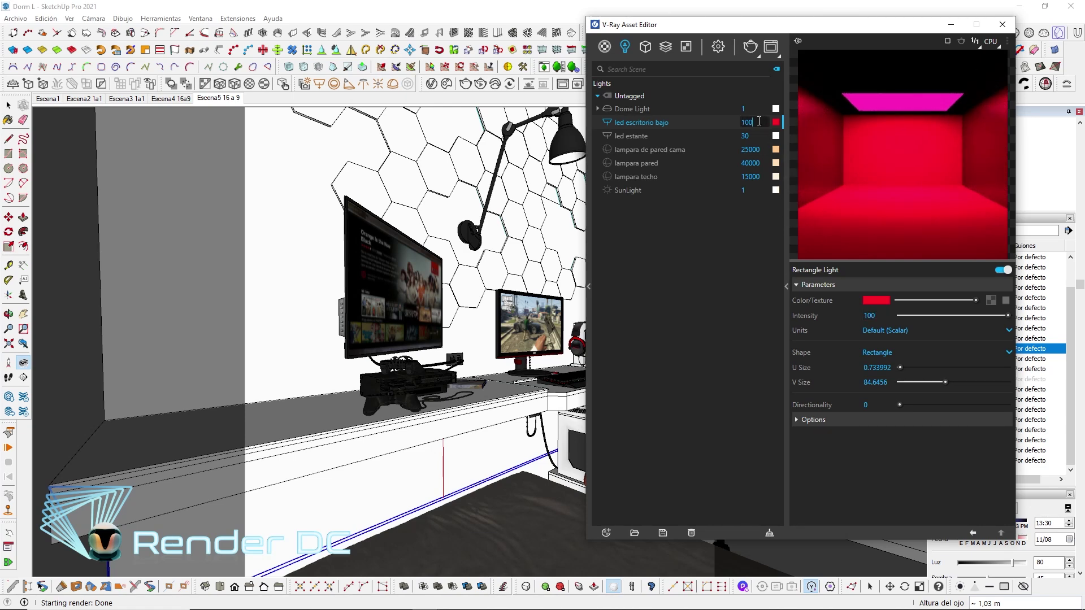
left_click(776, 122)
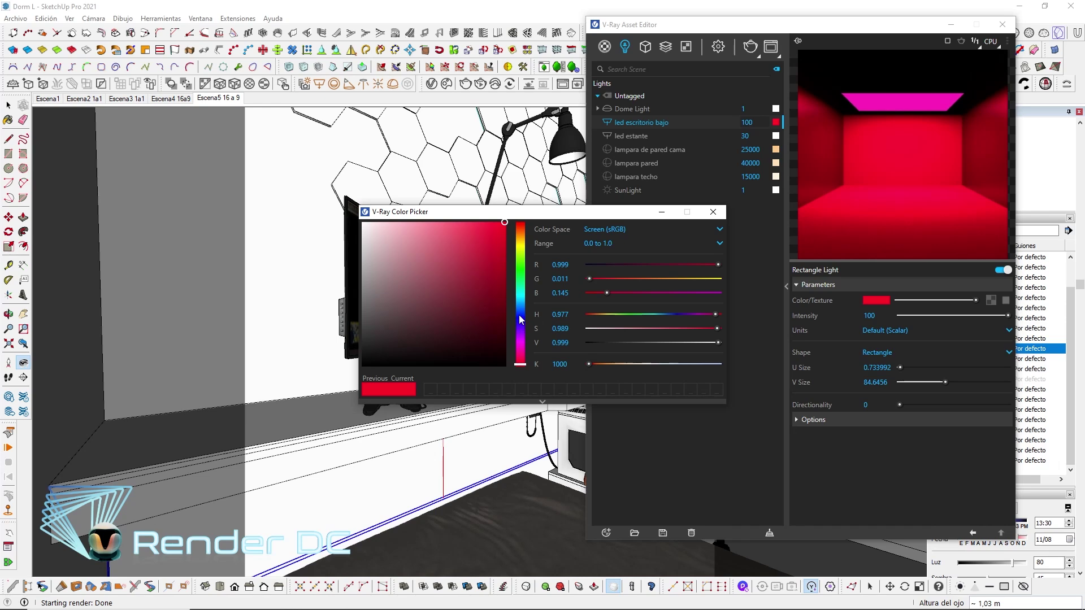
left_click_drag(520, 318, 520, 312)
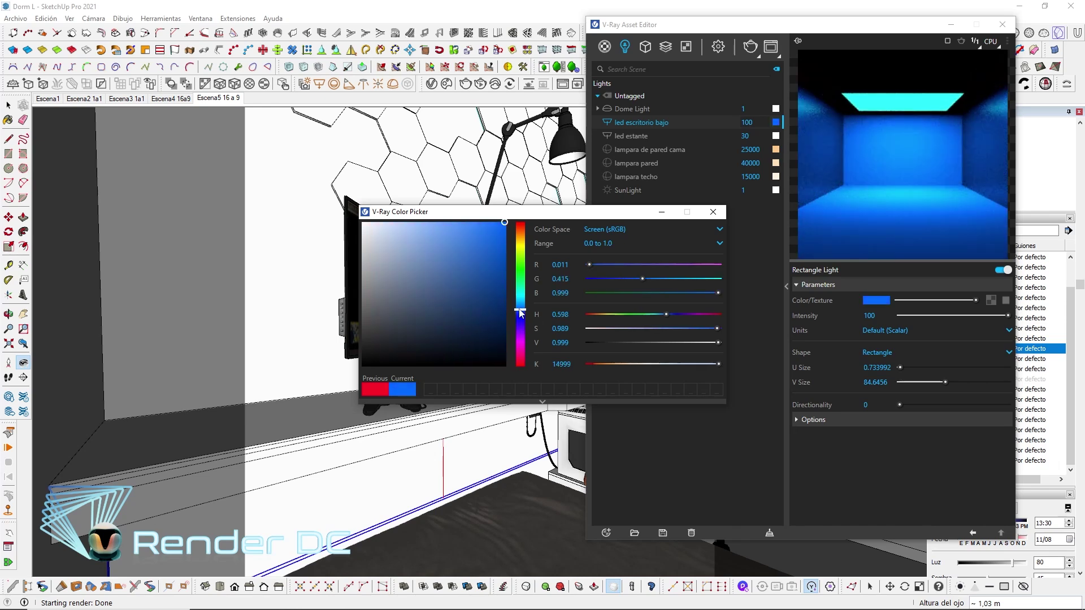
left_click(713, 212)
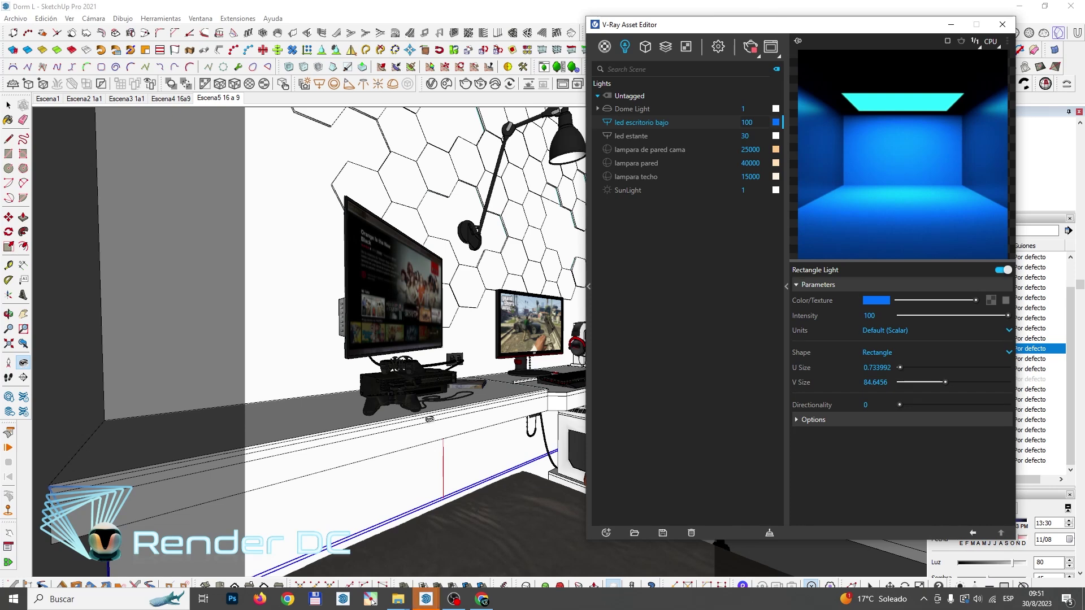
left_click(466, 84)
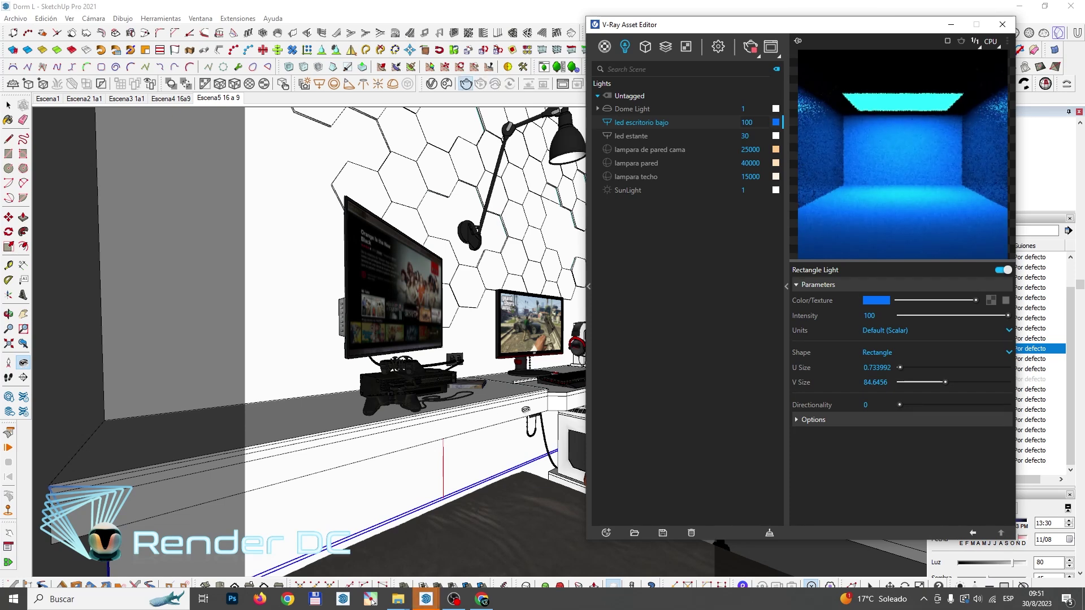
left_click(487, 552)
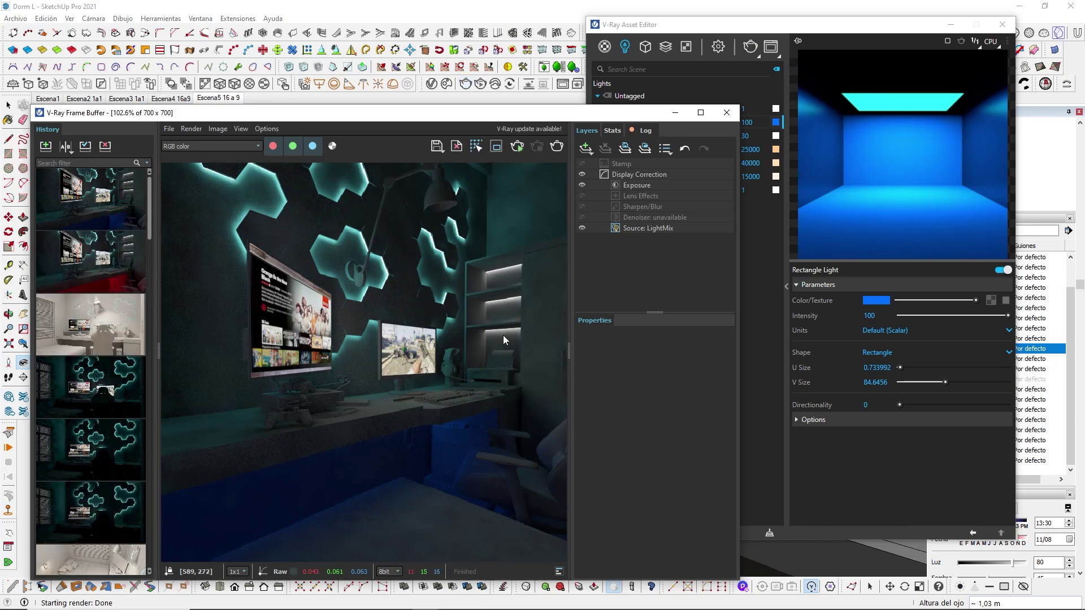
Close the render window, open the dc - Emissive led pared material, then return to Lights
left_click(727, 112)
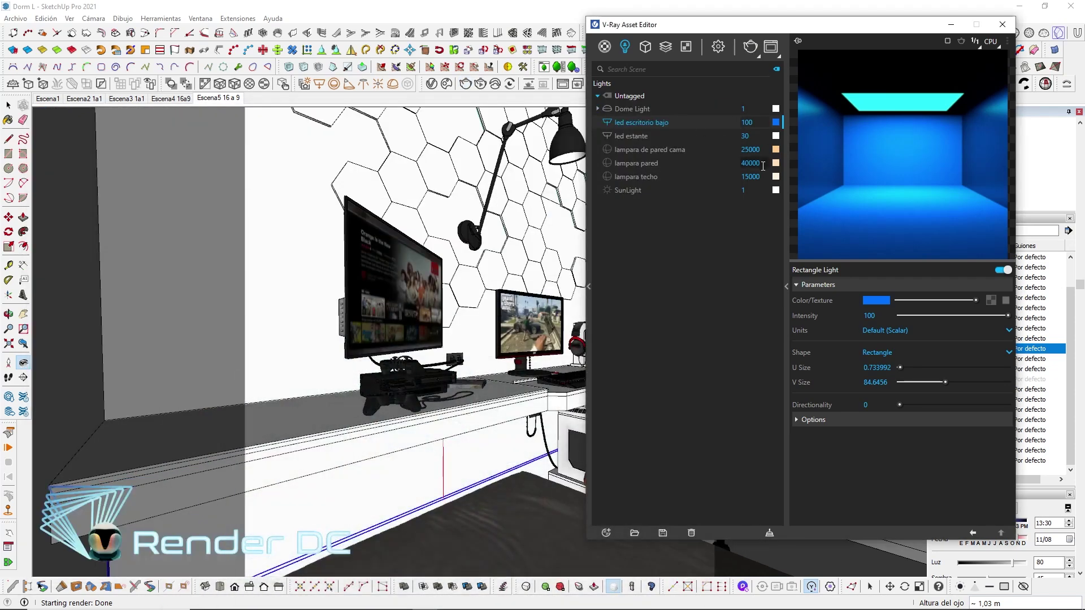
left_click(604, 46)
scroll(689, 306, "down", 5)
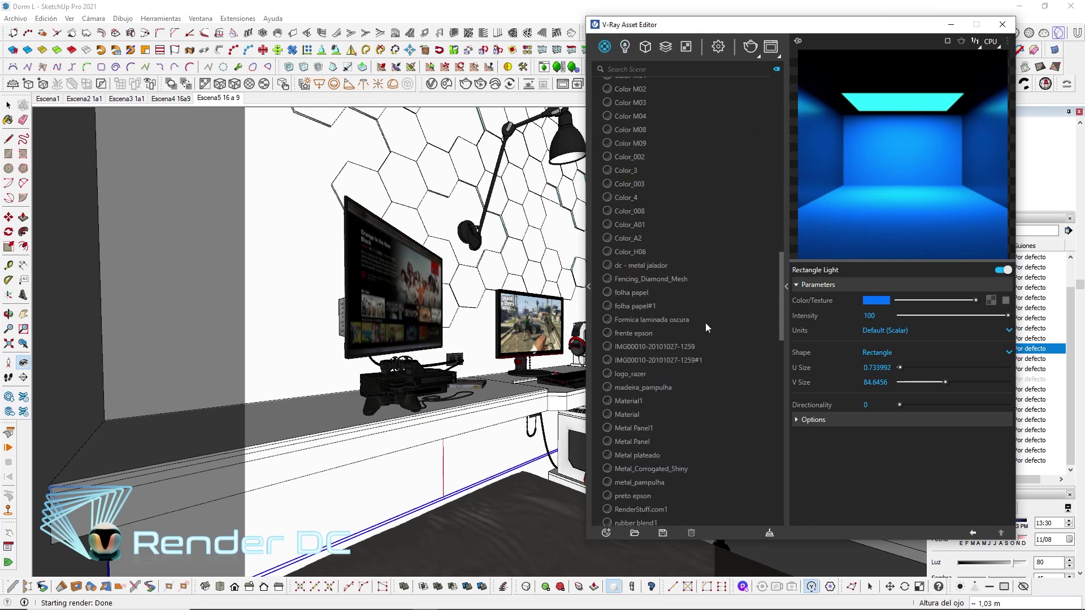
scroll(709, 347, "up", 3)
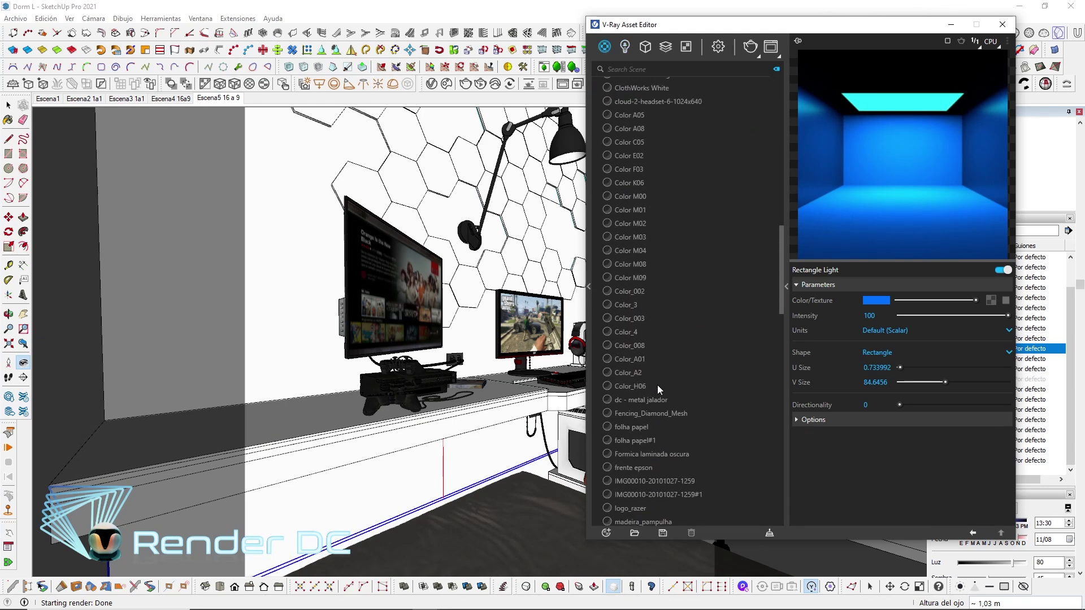
scroll(660, 336, "down", 3)
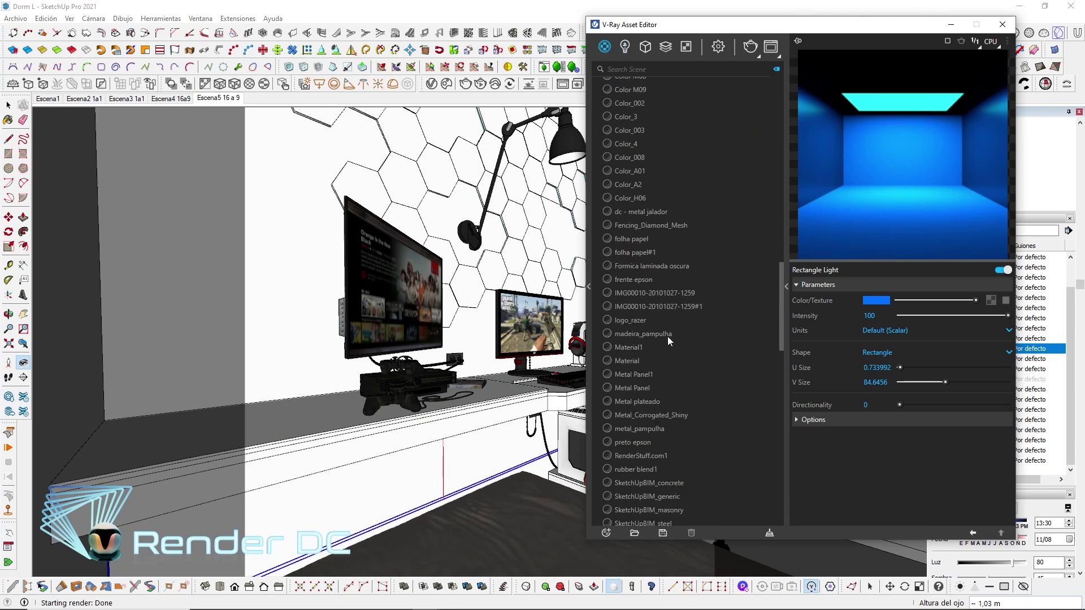
scroll(668, 337, "down", 3)
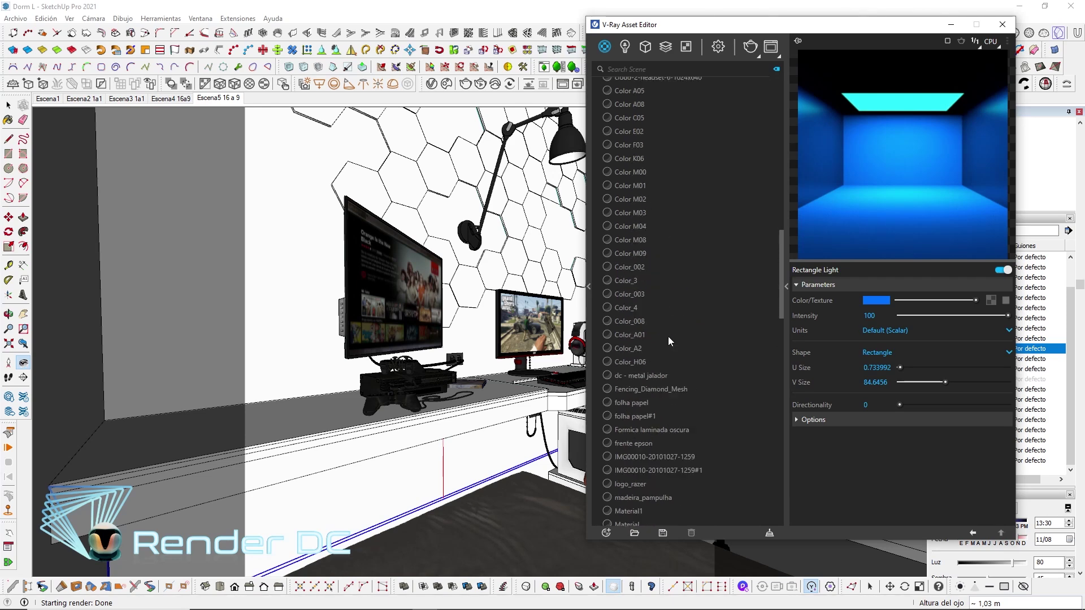
scroll(667, 336, "down", 3)
scroll(670, 337, "down", 3)
scroll(669, 334, "down", 3)
scroll(671, 325, "up", 3)
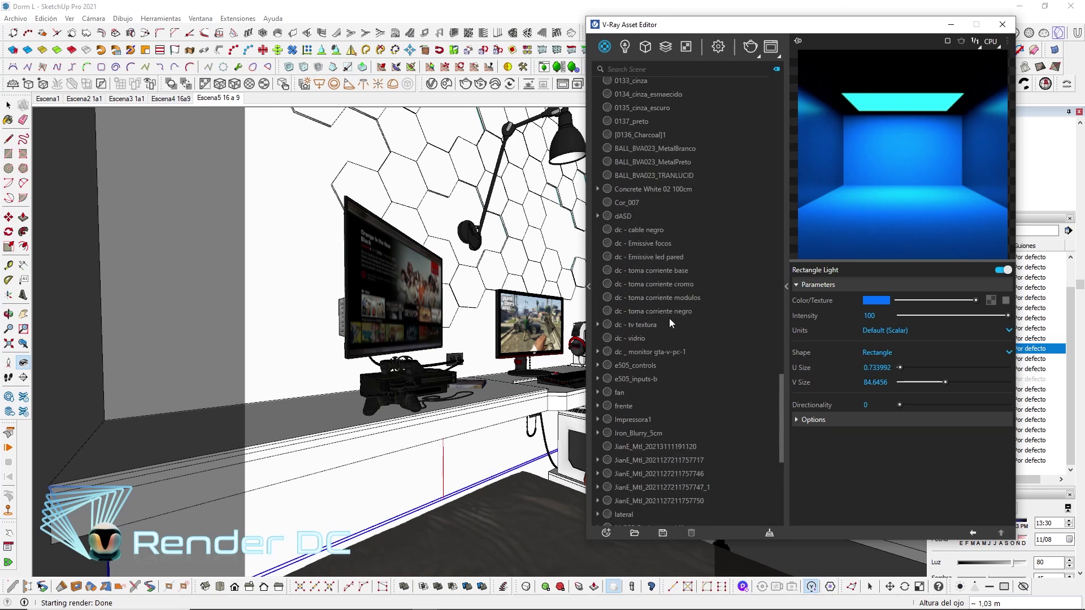
left_click(639, 257)
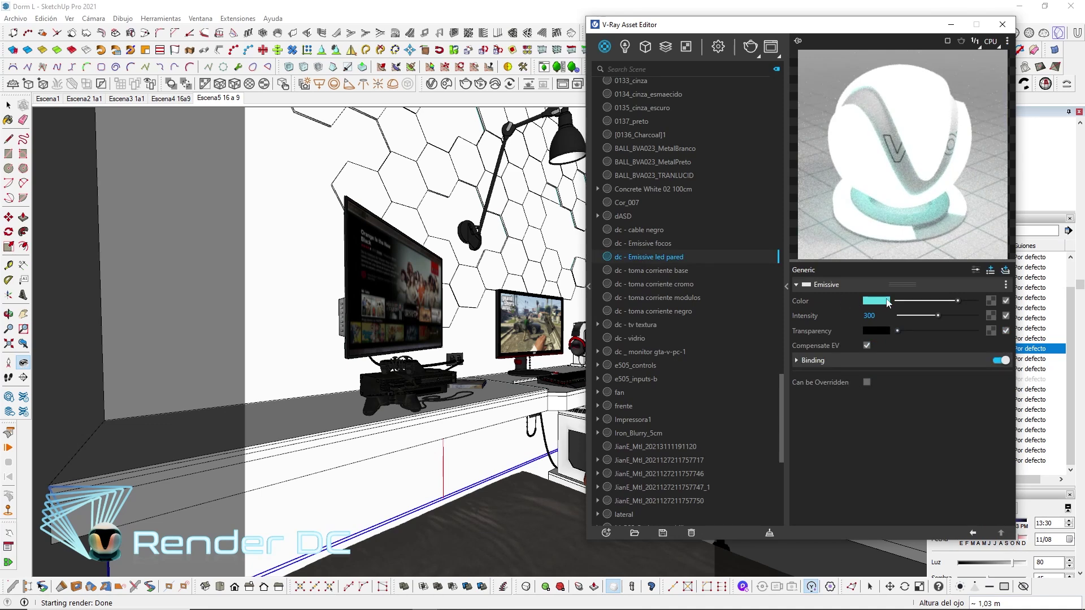
left_click(625, 49)
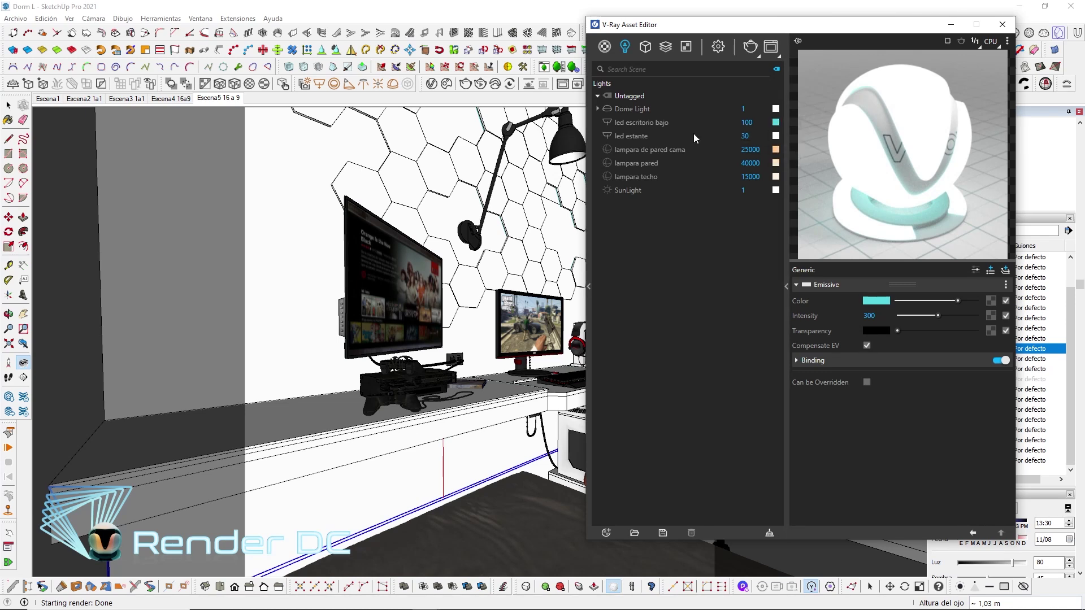
Set the led estante light colour to a warm 3000 K
left_click(622, 136)
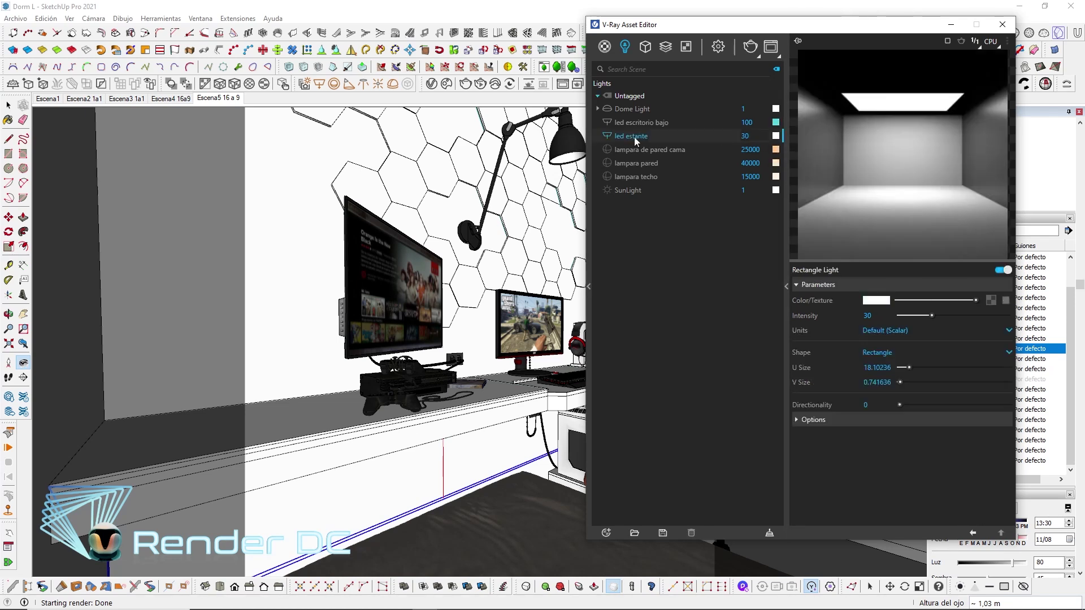
left_click(876, 300)
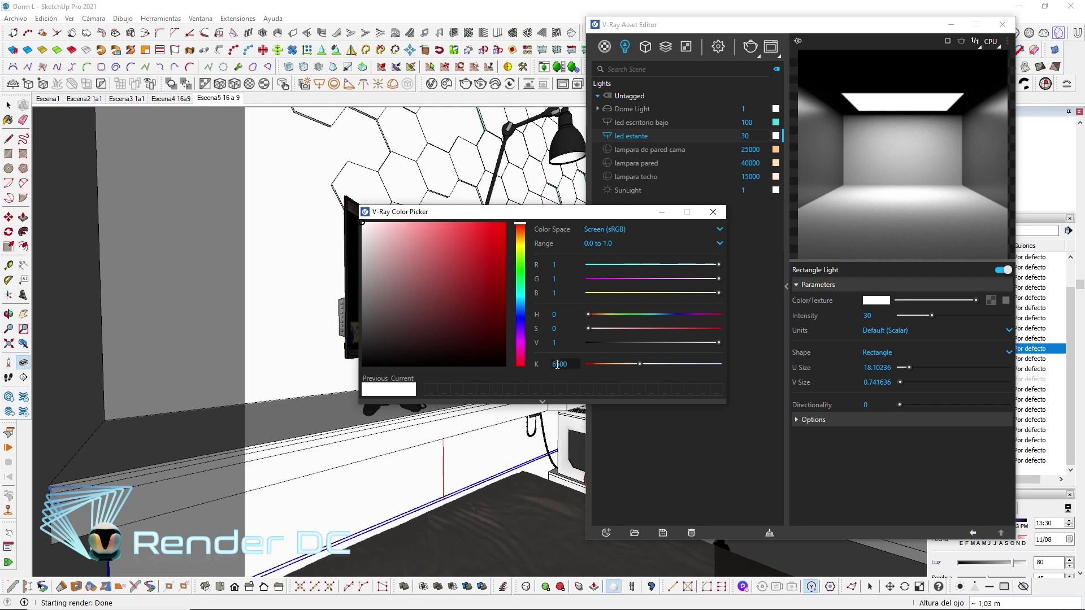
type("3000")
key("Return")
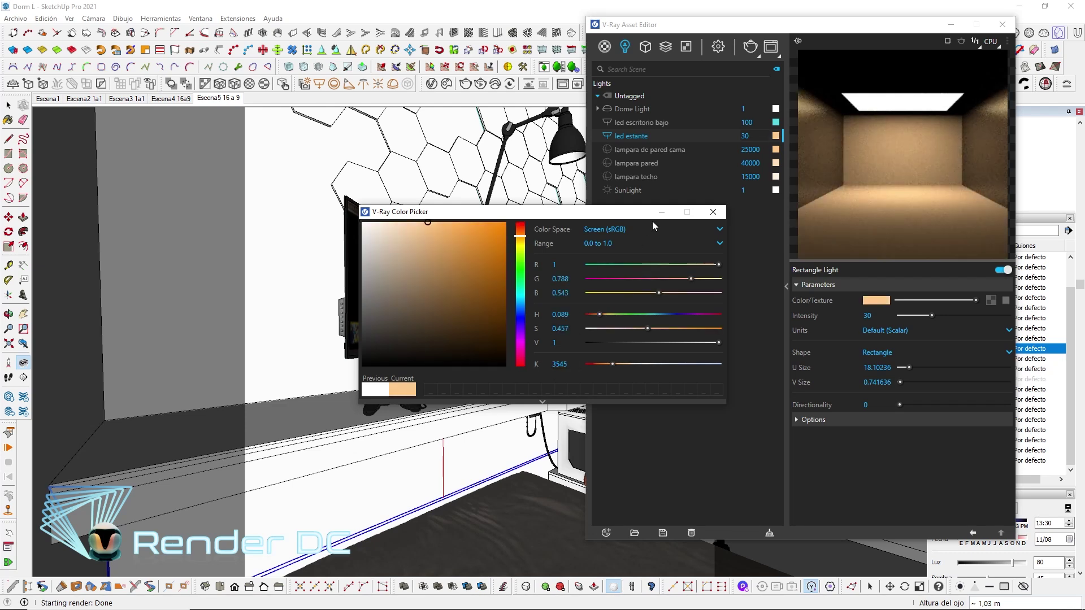
left_click(713, 212)
Set led estante intensity to 60 and render the scene again
left_click(768, 47)
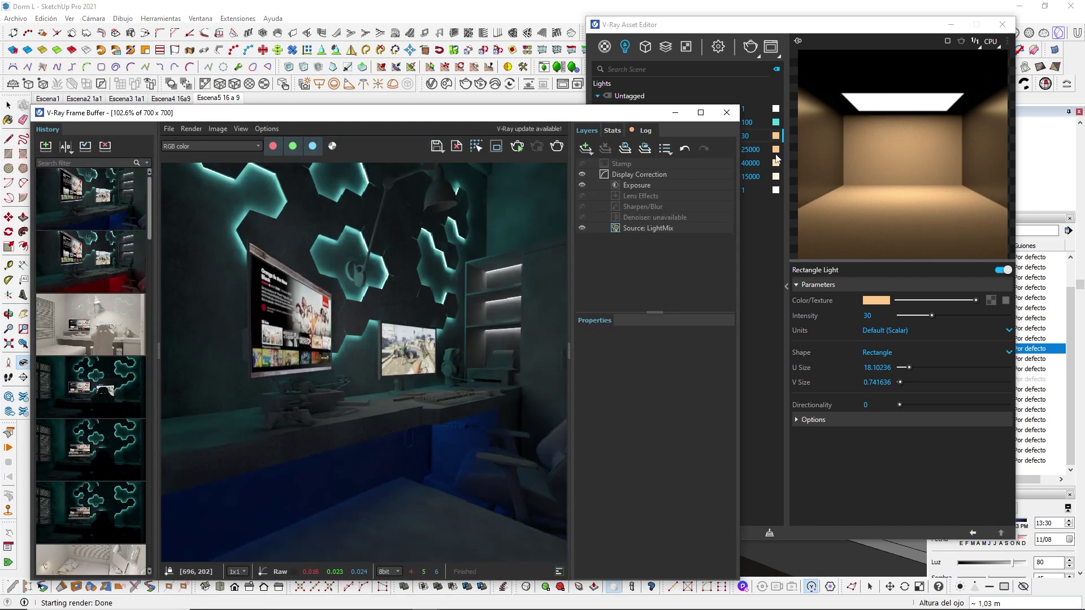
left_click(754, 135)
type("60")
key("Return")
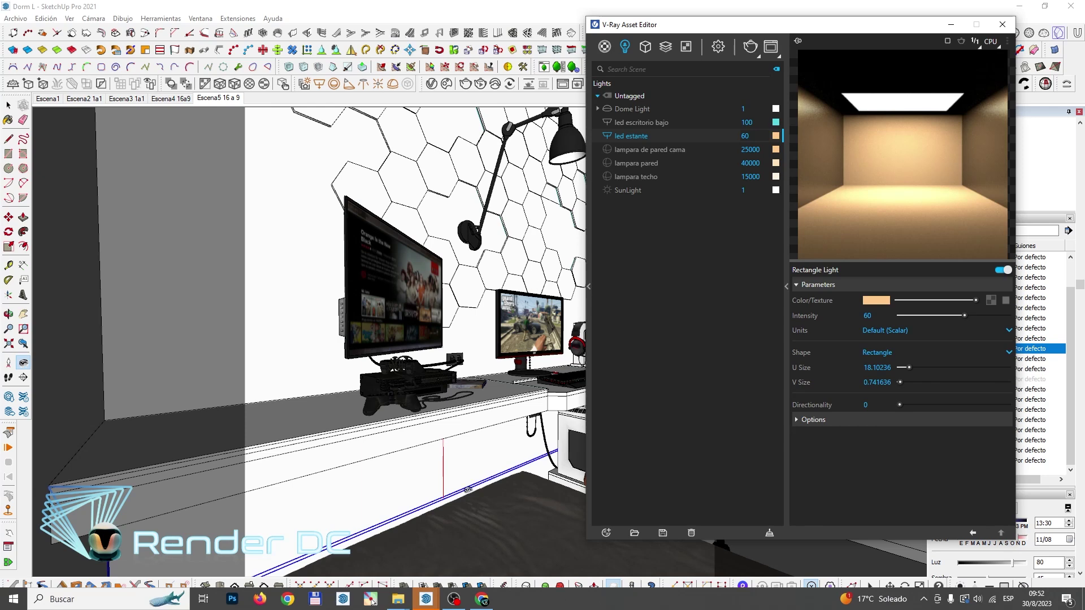
left_click(426, 599)
left_click(582, 227)
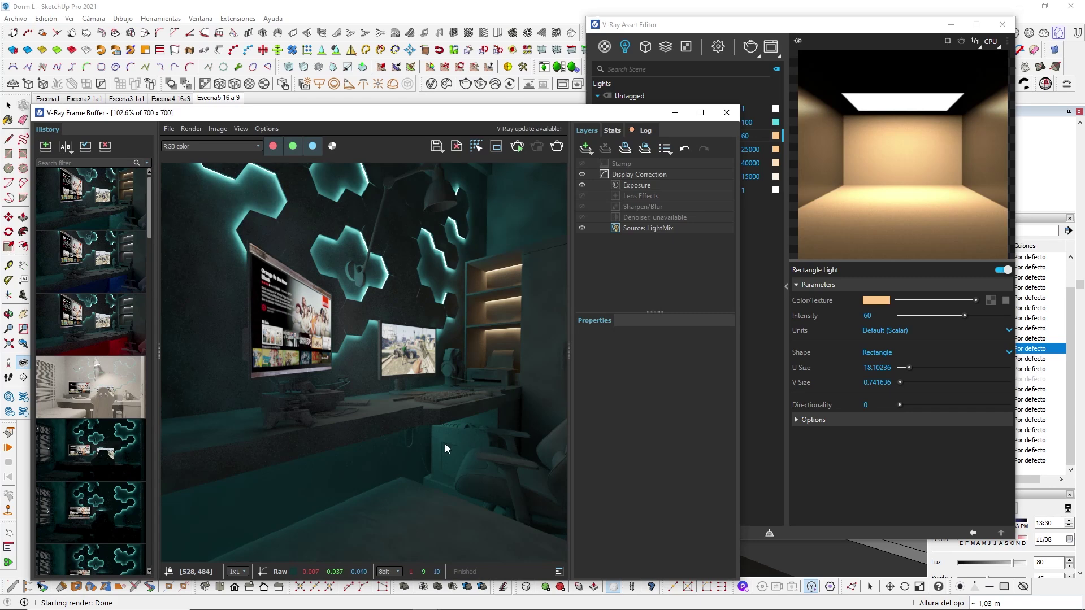
scroll(408, 373, "up", 1)
scroll(411, 345, "down", 1)
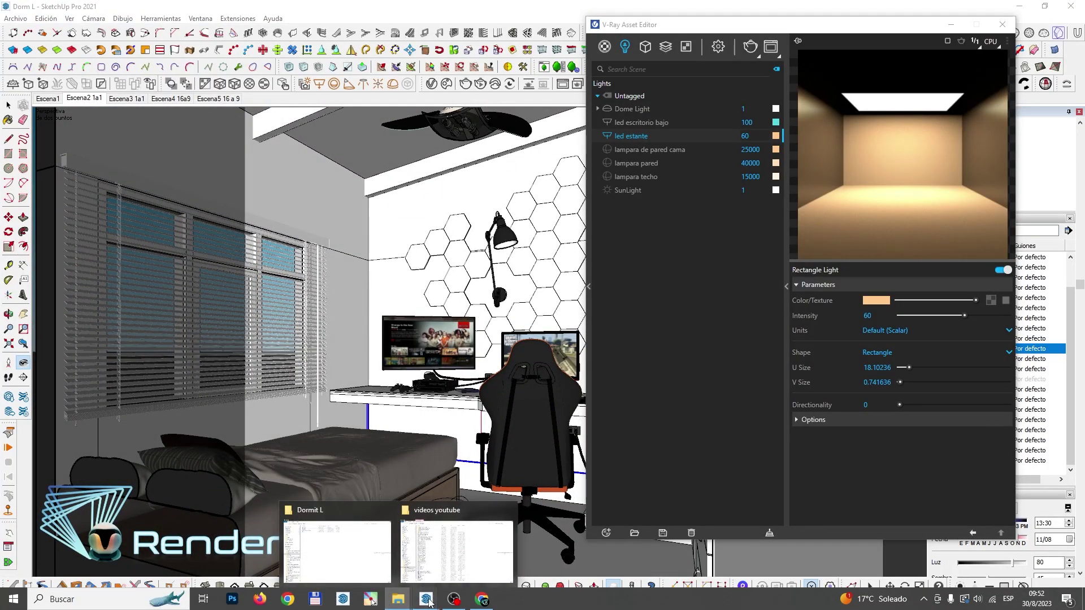
Test a 5x LightMix boost on led escritorio bajo 1, then reset it to 1
mouse_move(426, 599)
left_click(509, 555)
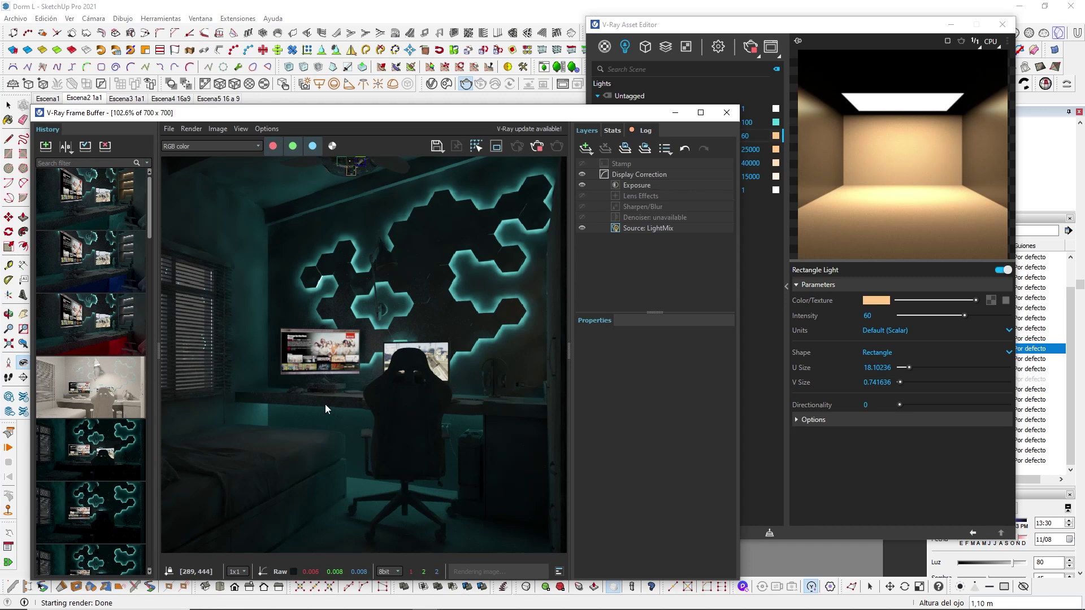
left_click(648, 230)
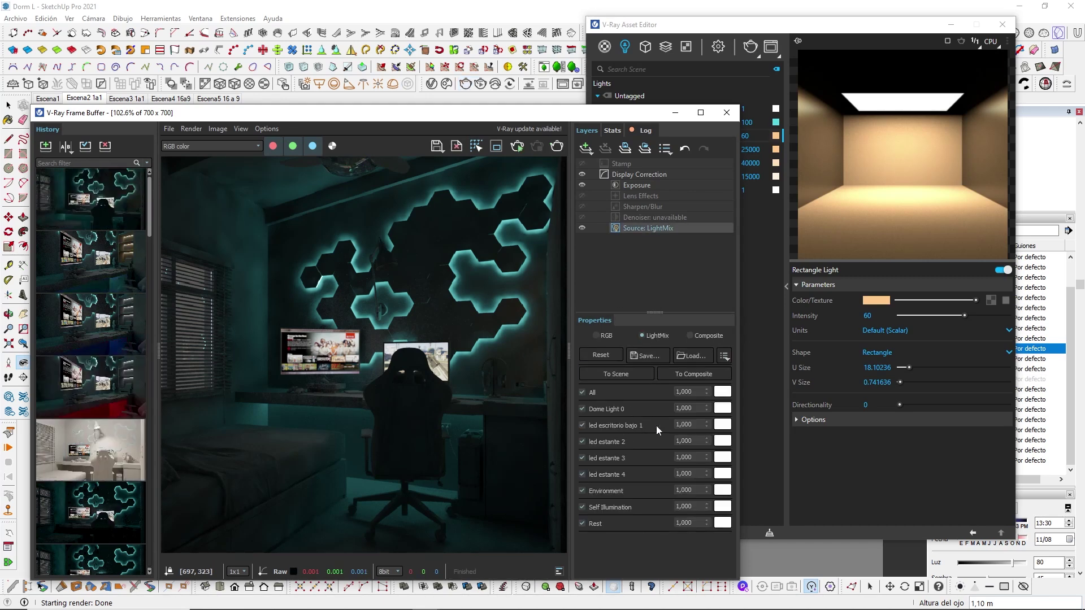
left_click_drag(690, 426, 659, 428)
type("5")
key("Return")
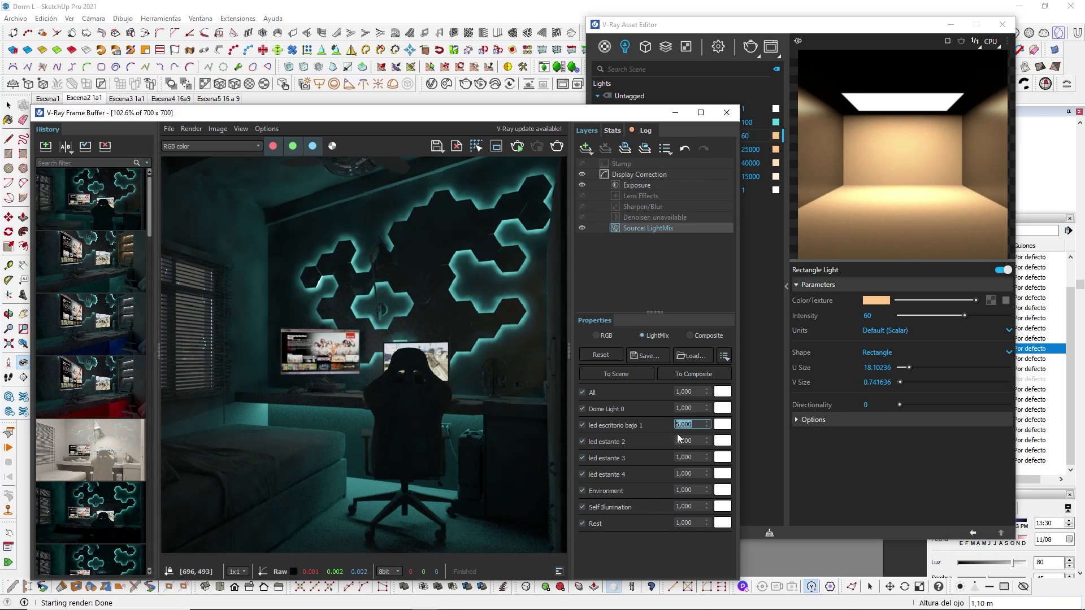
key("Return")
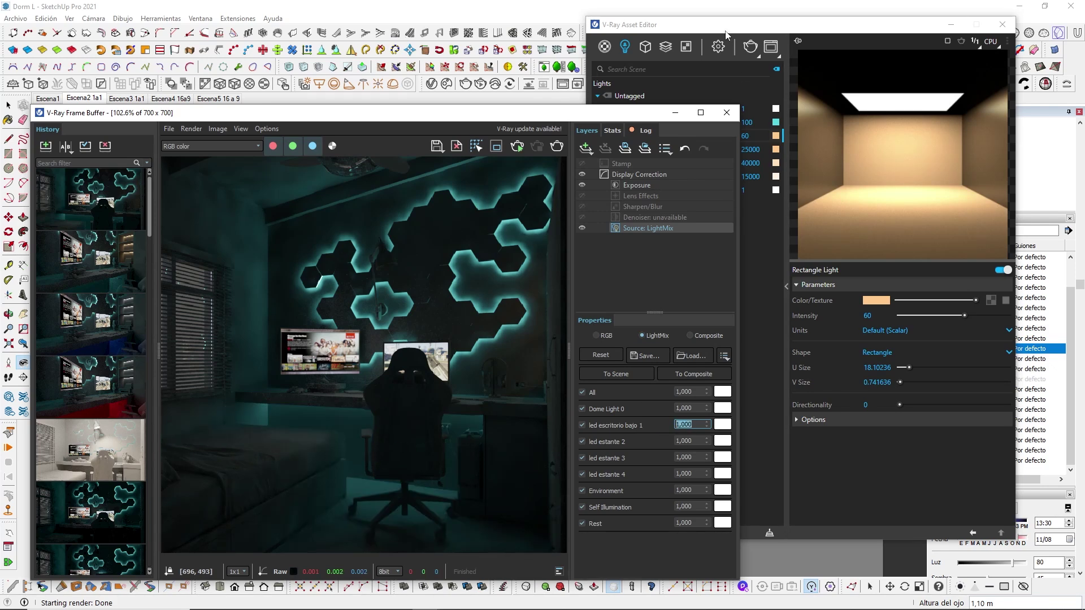
Set the led escritorio bajo light's intensity to 500 in the V-Ray lights list
left_click(726, 35)
left_click(750, 122)
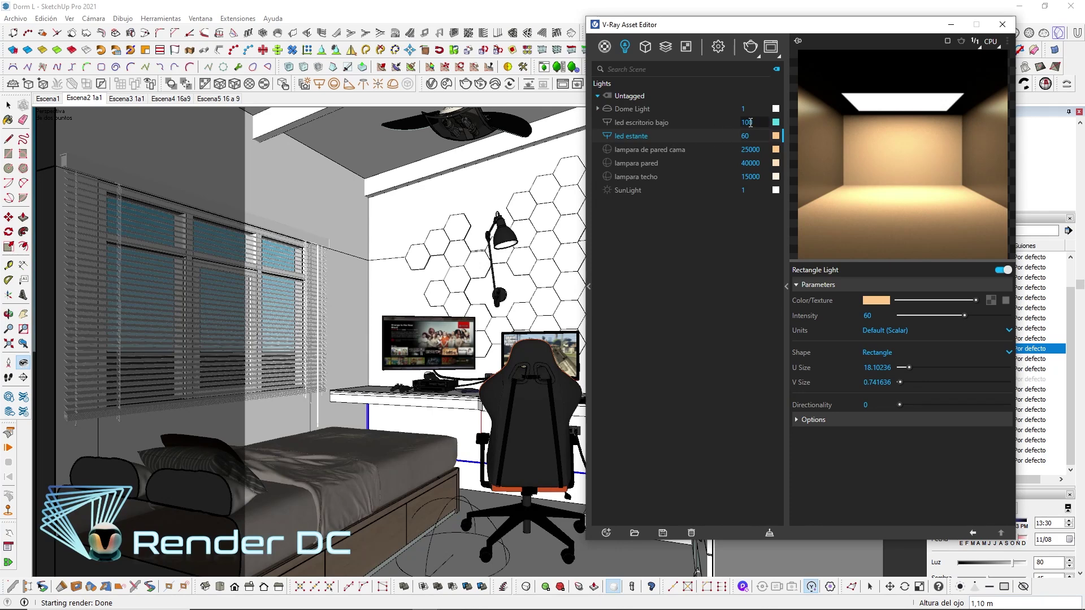
type("500")
key("Return")
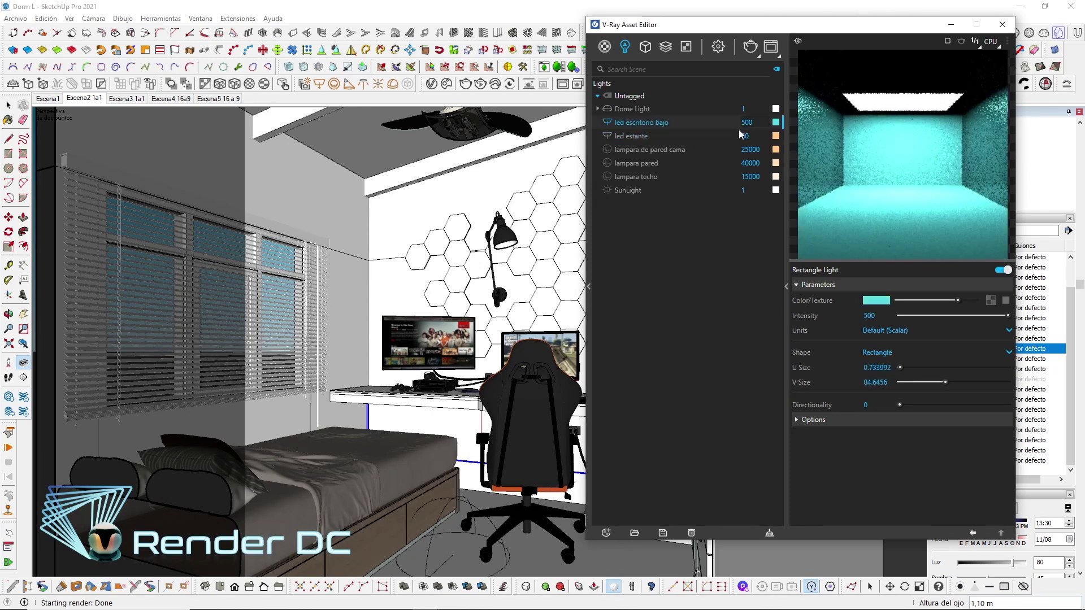
Close the V-Ray editor, zoom in on the desk and select it
left_click(951, 25)
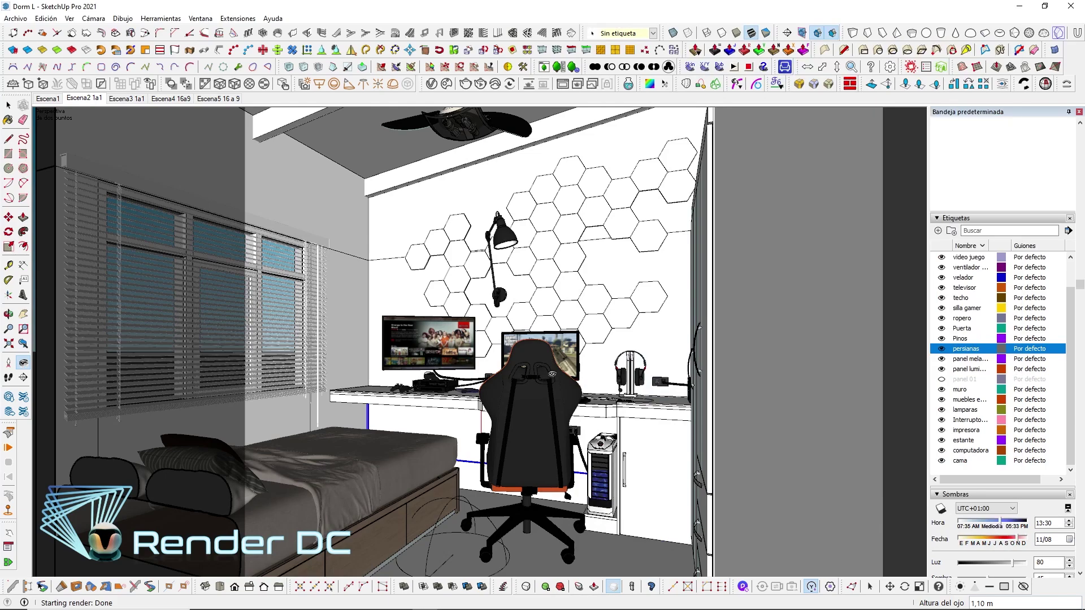
middle_click_drag(509, 339, 547, 371)
scroll(452, 373, "up", 2)
scroll(452, 373, "up", 3)
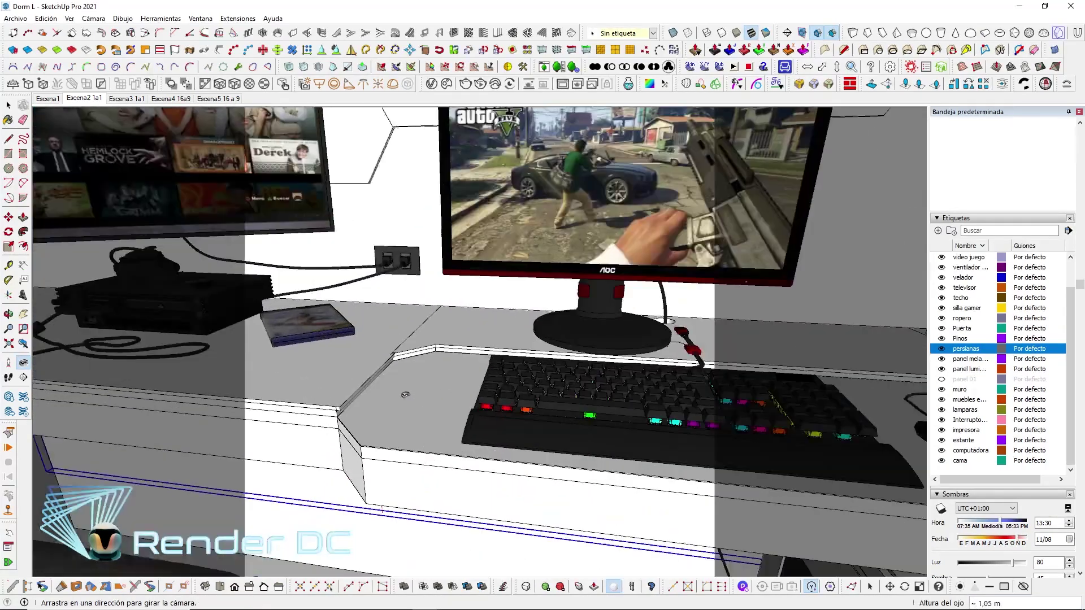
scroll(452, 373, "up", 2)
key("space")
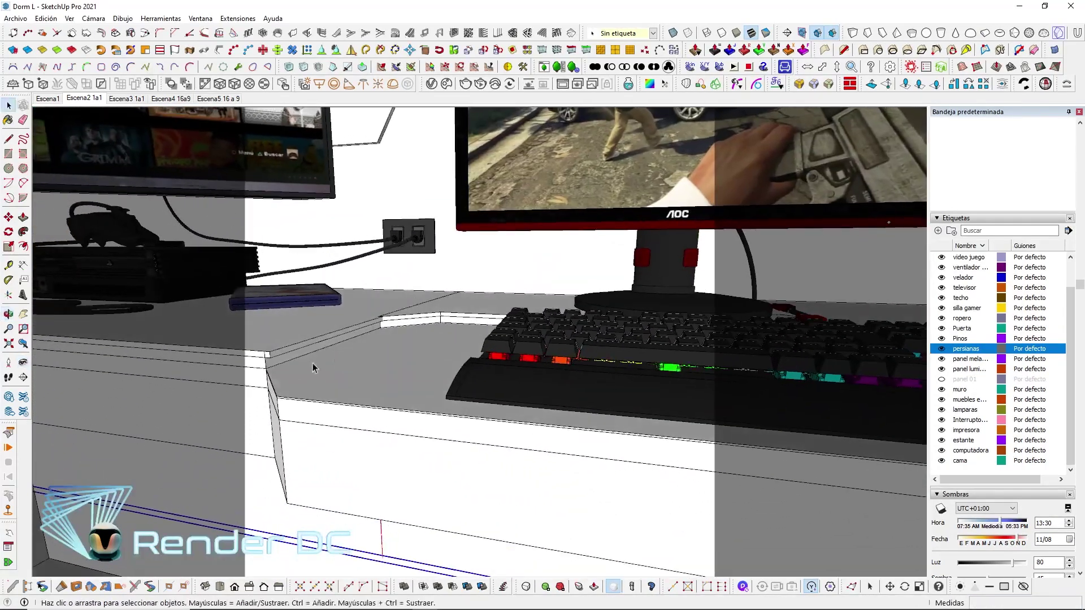
scroll(313, 363, "up", 2)
left_click(285, 362)
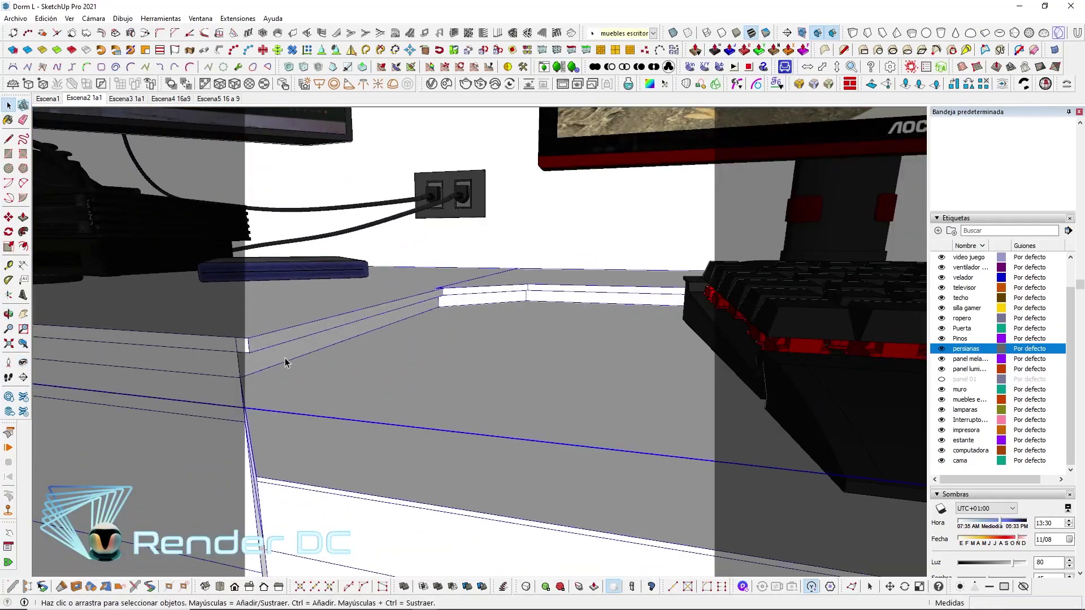
scroll(321, 355, "down", 2)
Enter the desk group and select the narrow front edge face of the desktop
double_click(325, 344)
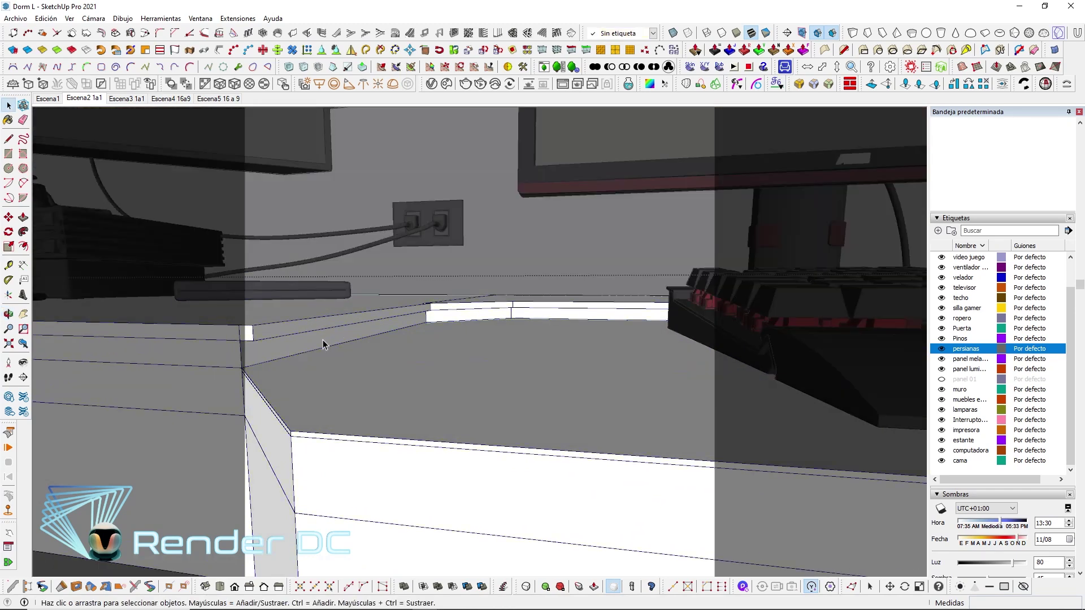
left_click(331, 342)
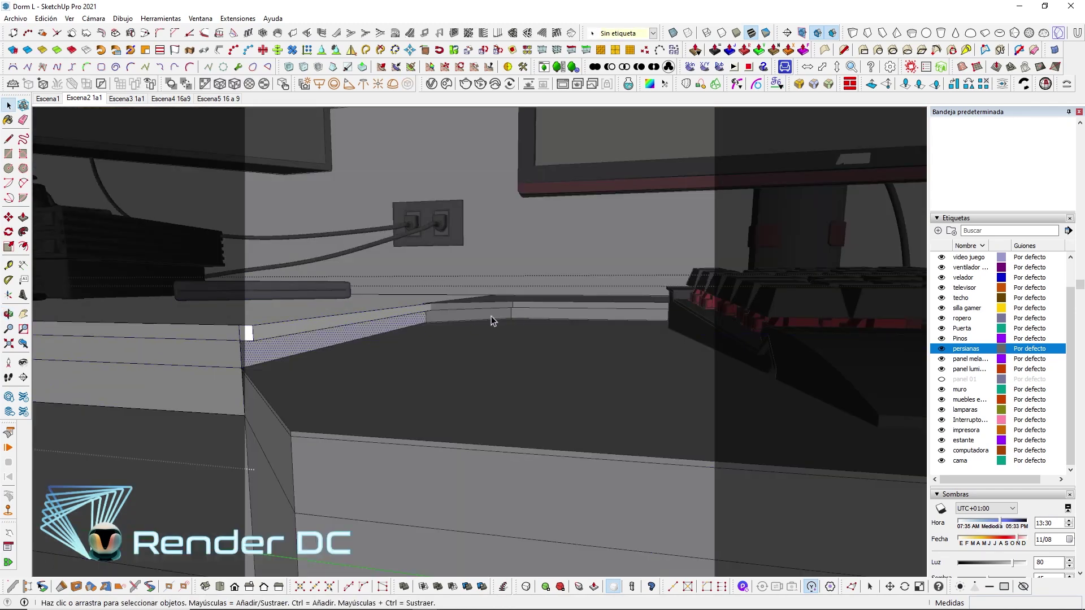
key("Escape")
mouse_move(479, 317)
middle_mouse_down()
mouse_move(434, 369)
mouse_move(381, 375)
middle_mouse_up()
left_click(364, 382)
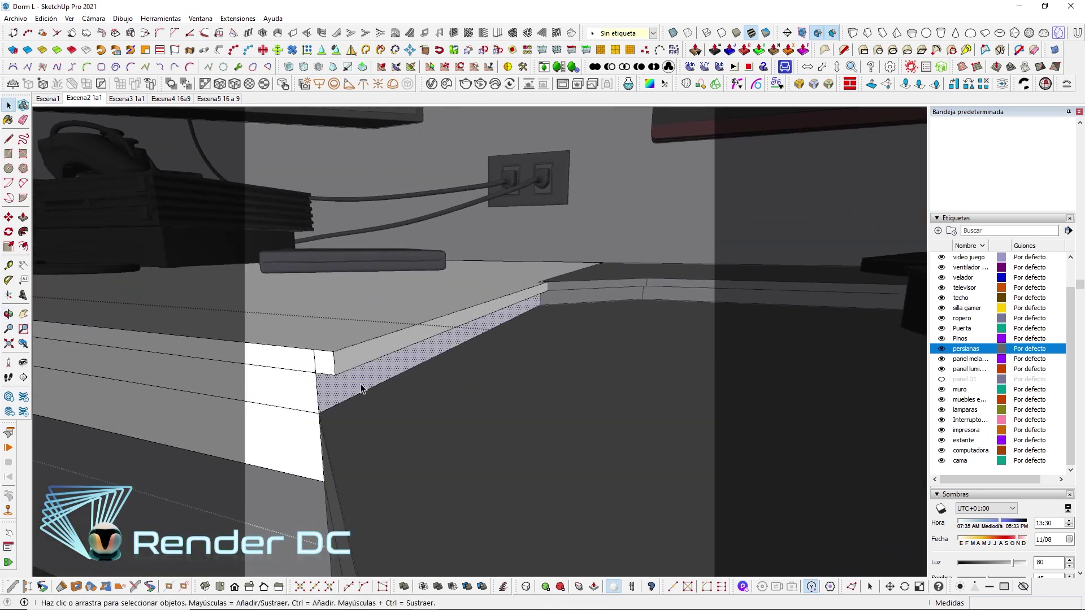
middle_click_drag(597, 345, 572, 388)
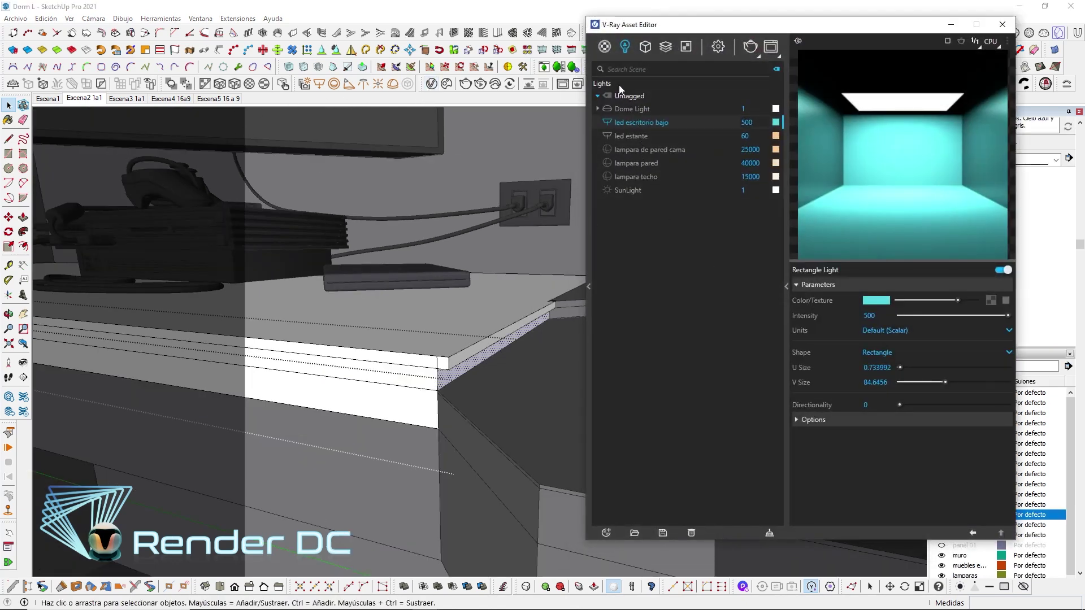
Duplicate the dc - Emissive led pared material in the V-Ray materials list
left_click(605, 47)
scroll(676, 352, "down", 7)
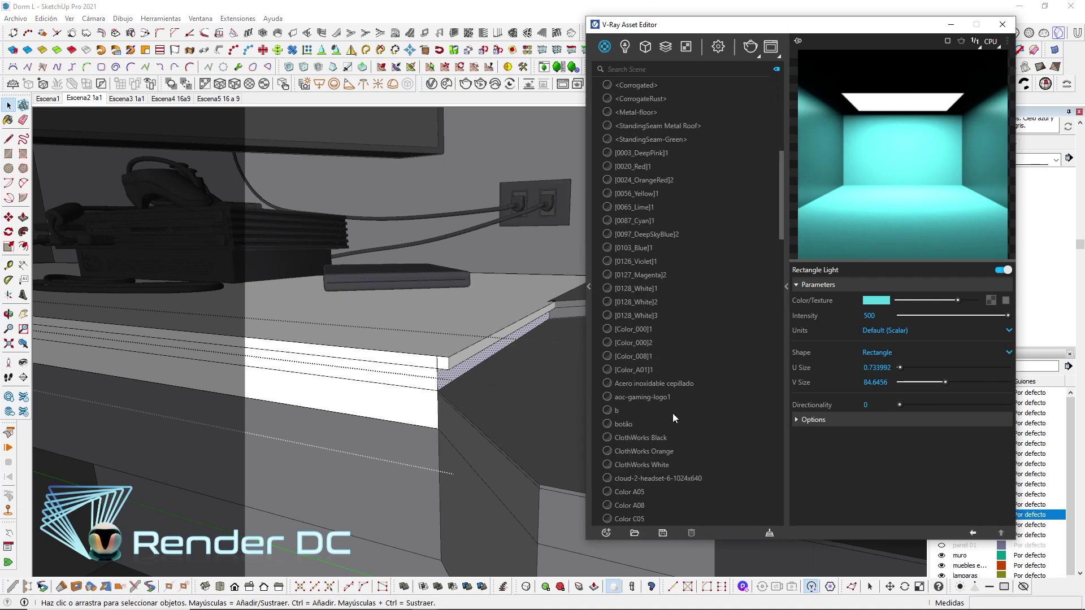
scroll(676, 413, "down", 5)
scroll(685, 411, "down", 5)
scroll(697, 412, "down", 5)
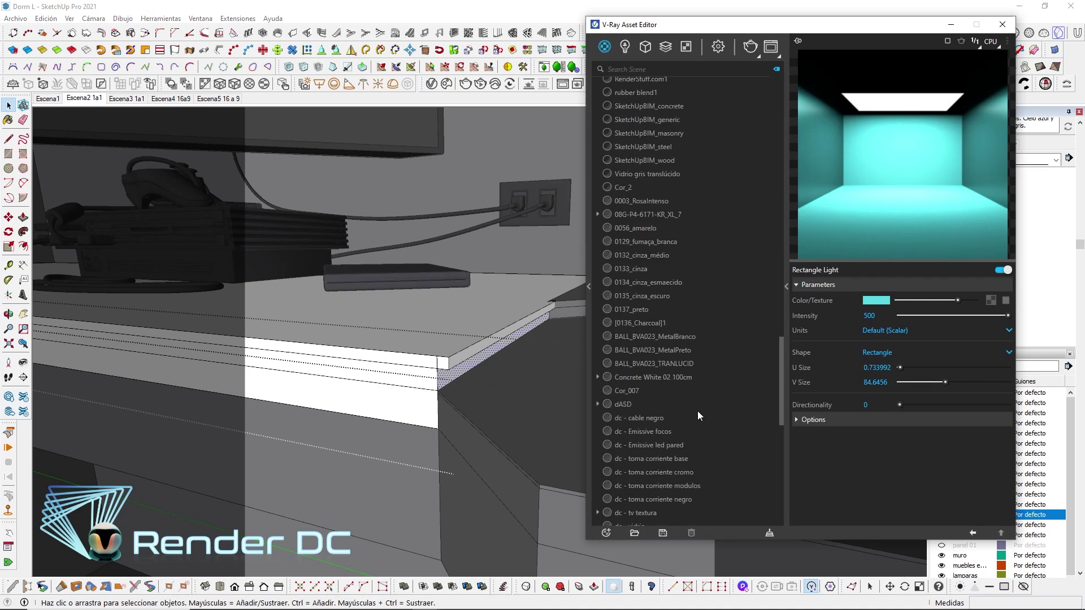
scroll(697, 416, "down", 5)
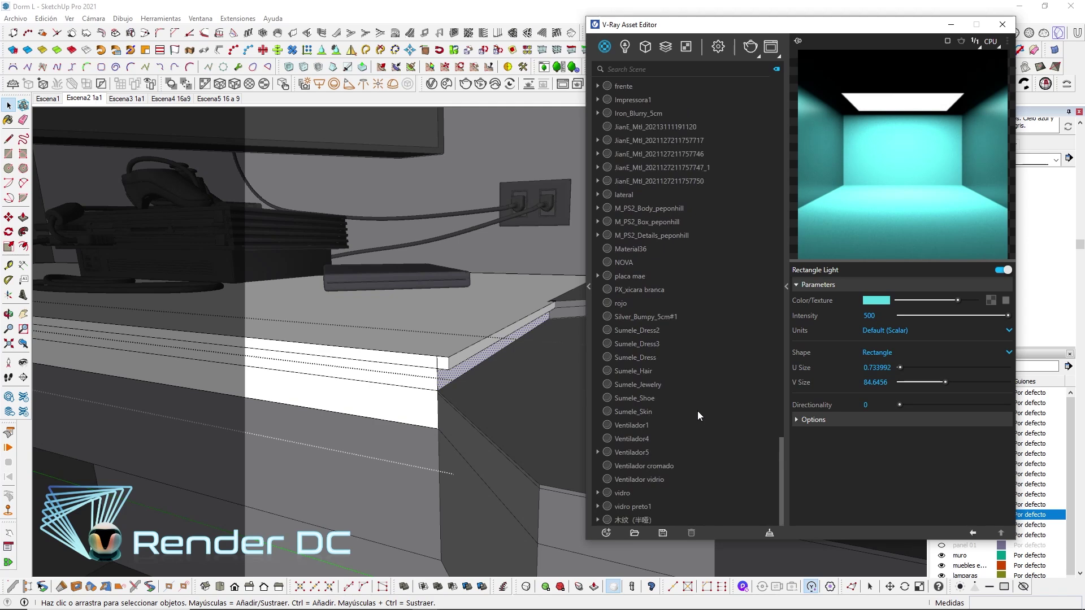
scroll(697, 411, "up", 3)
scroll(698, 411, "up", 4)
left_click(645, 301)
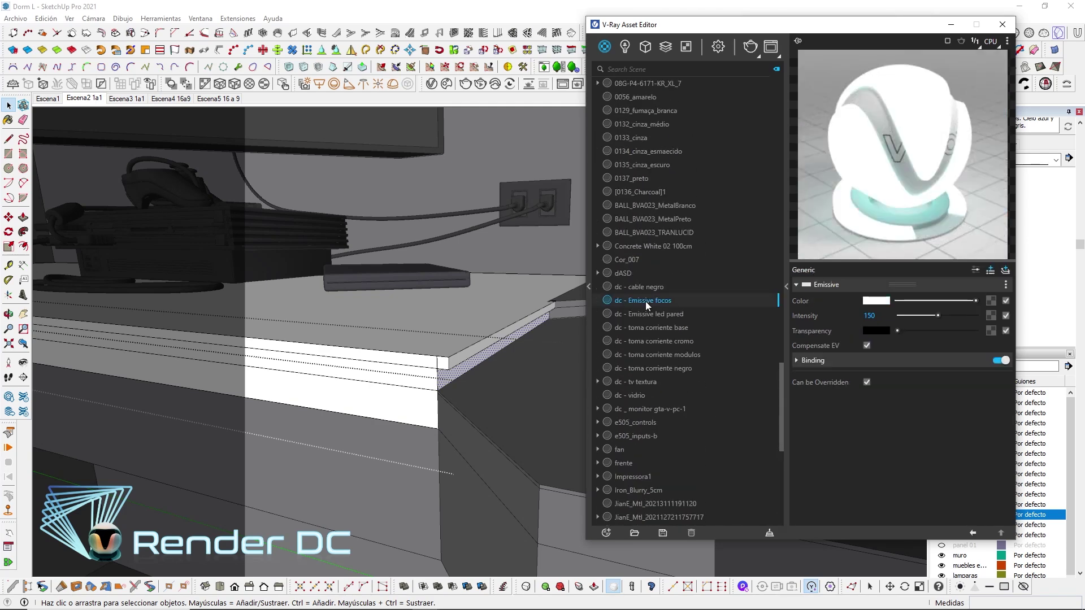
left_click(647, 314)
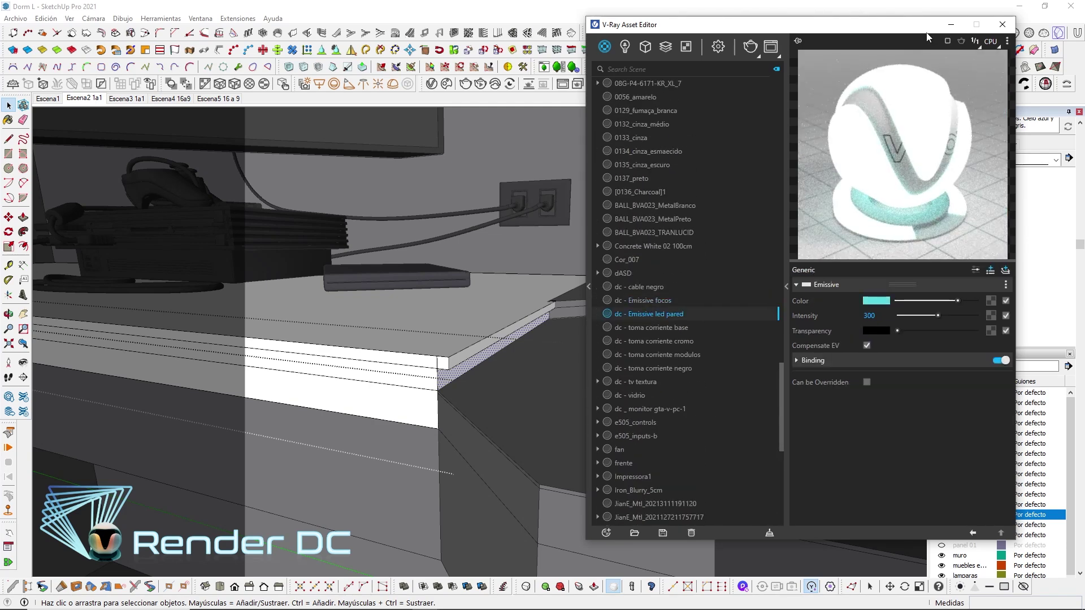
right_click(653, 313)
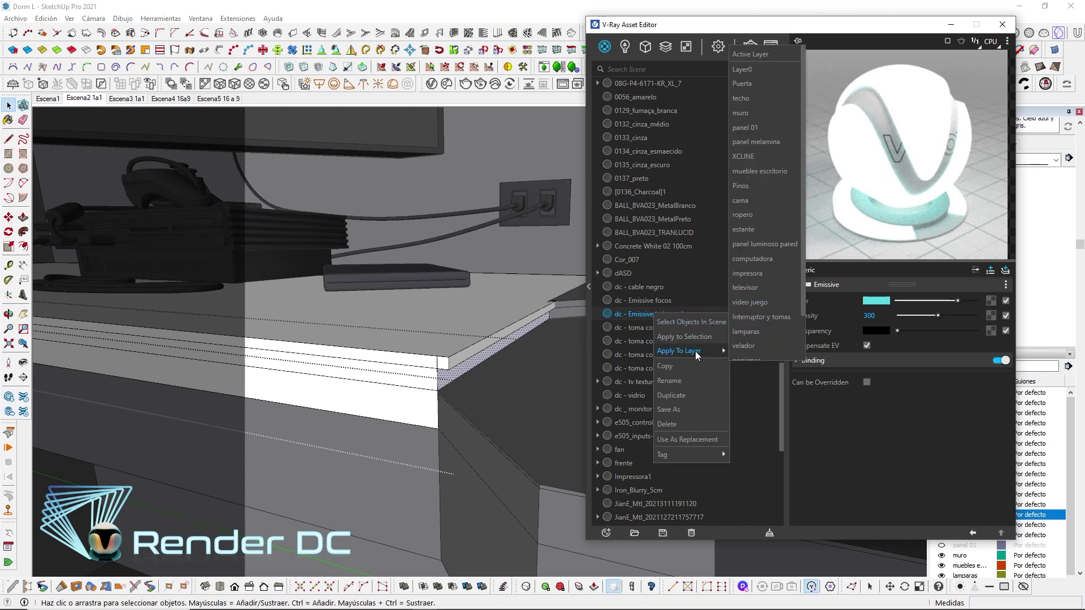
left_click(694, 396)
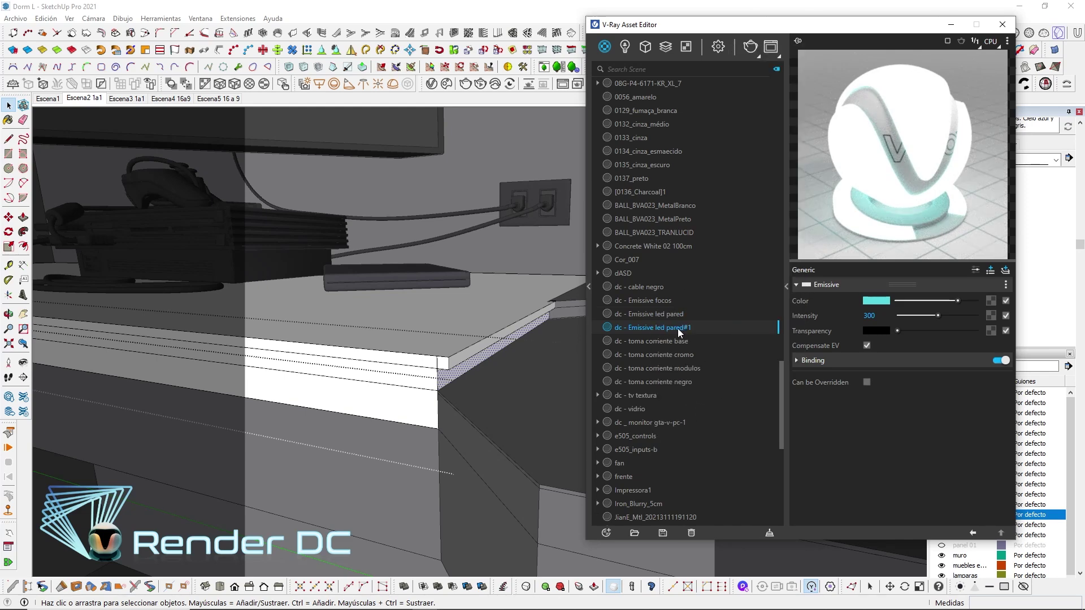
Make the copy's emissive colour a deep orange and rename it dc - Emissive led teclado
left_click(876, 300)
left_click_drag(521, 336, 520, 236)
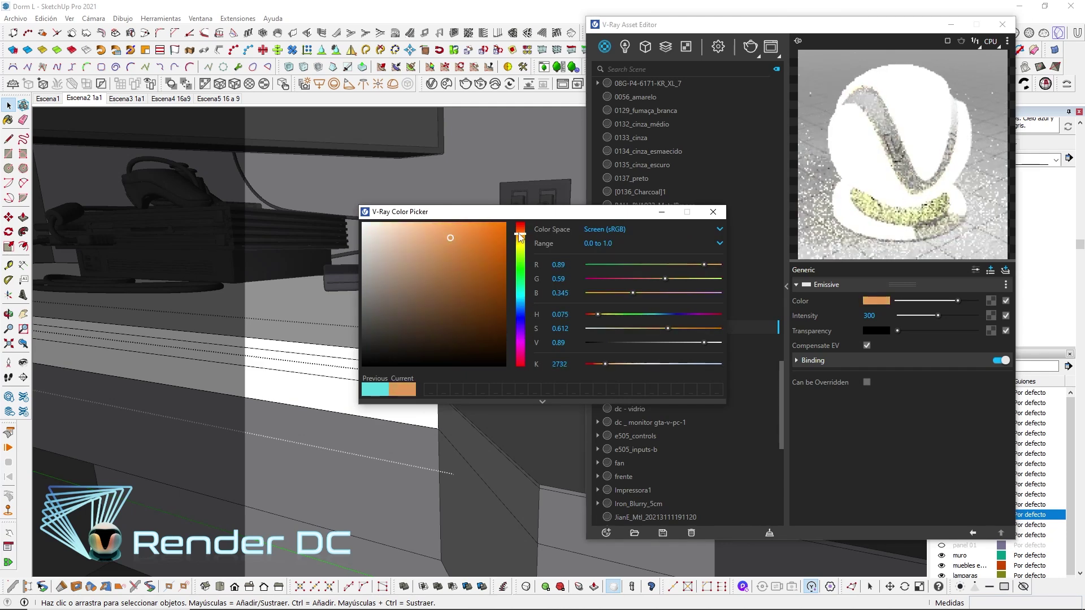
left_click(465, 238)
mouse_move(521, 237)
left_mouse_down()
mouse_move(476, 235)
mouse_move(495, 232)
left_mouse_up()
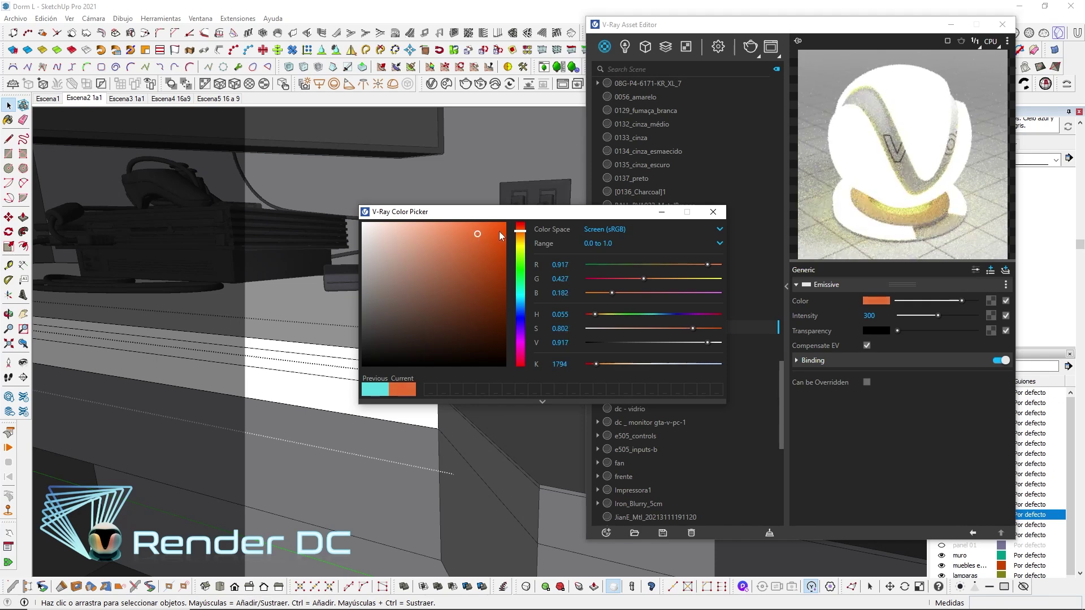
left_click(713, 211)
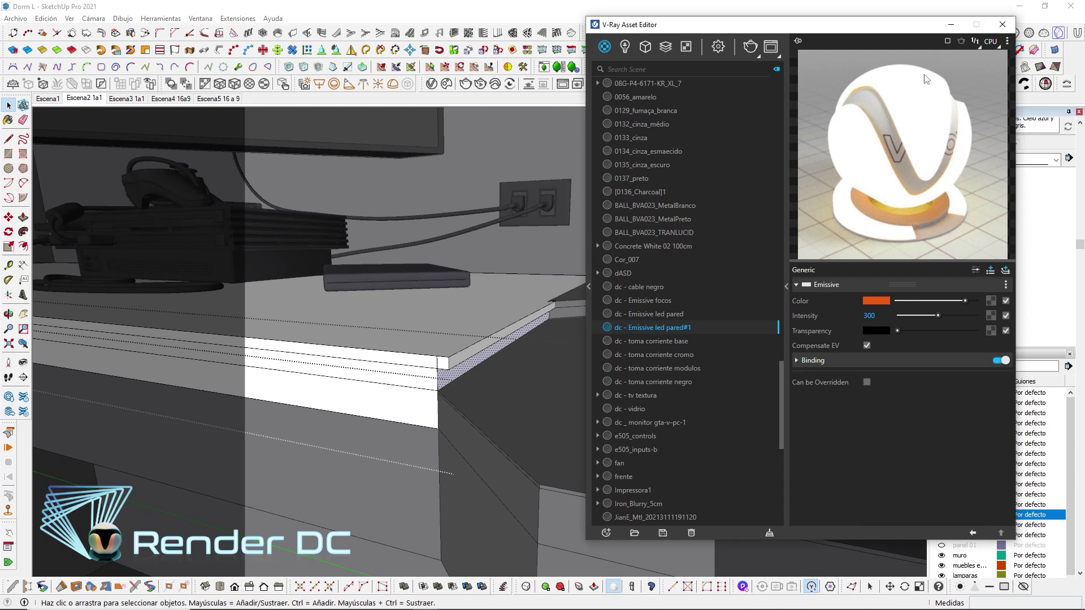
double_click(667, 328)
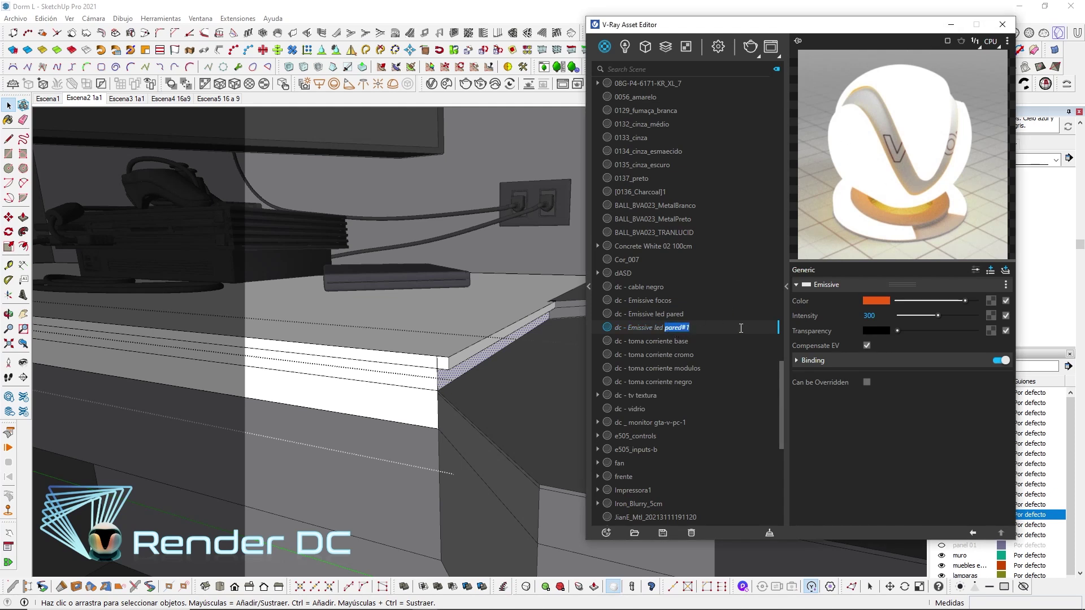
type("teclado")
Paint the desk edge face, front strip and adjacent long edge with the orange teclado material
left_click(763, 293)
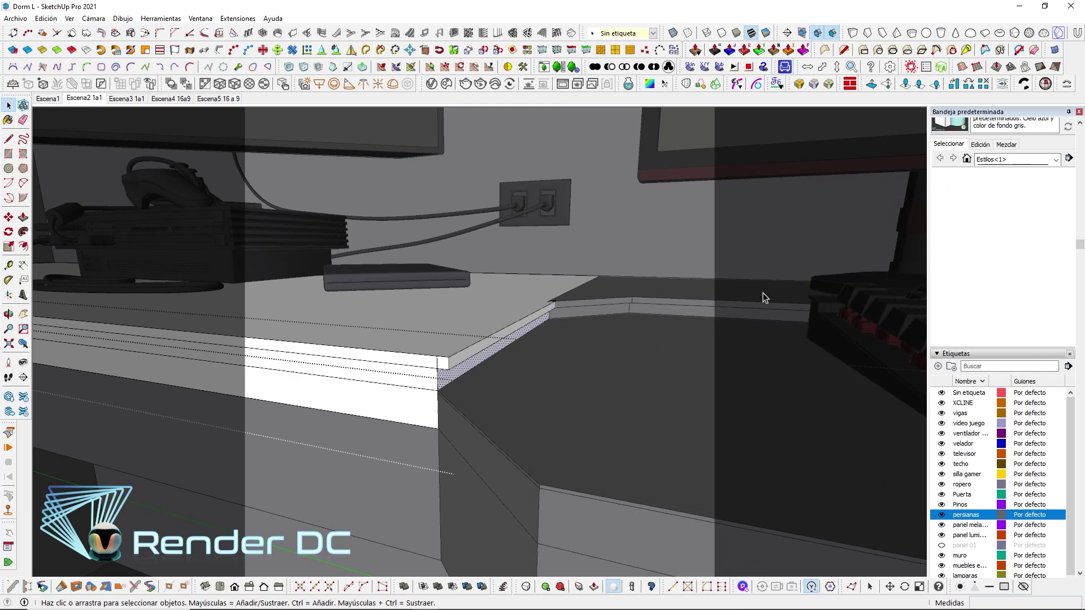
key("b")
middle_click_drag(480, 374, 469, 356)
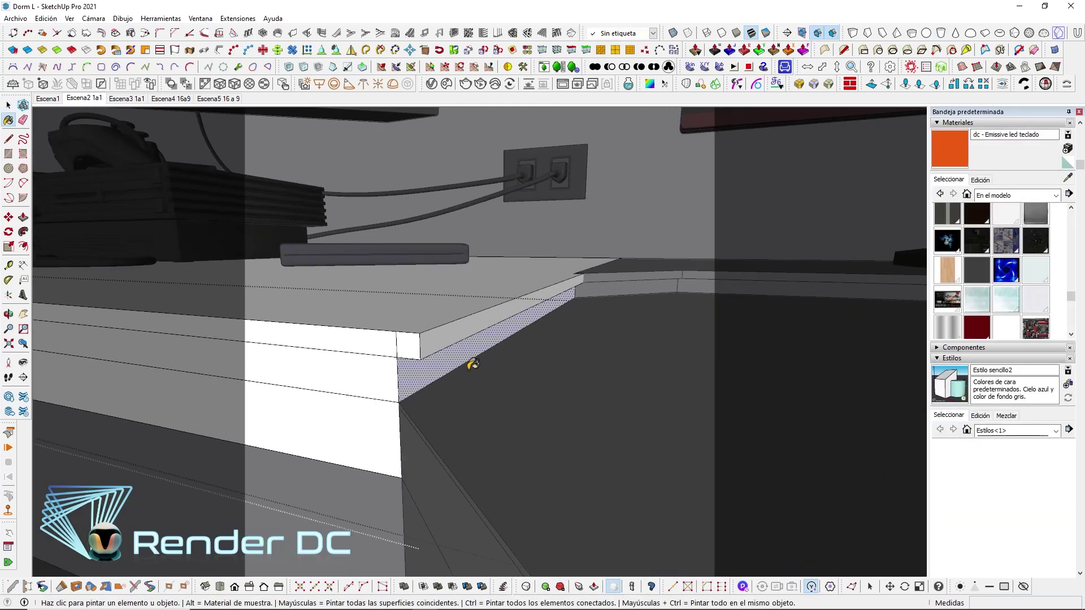
left_click(468, 354)
key("space")
middle_click_drag(561, 323, 640, 281)
double_click(641, 280)
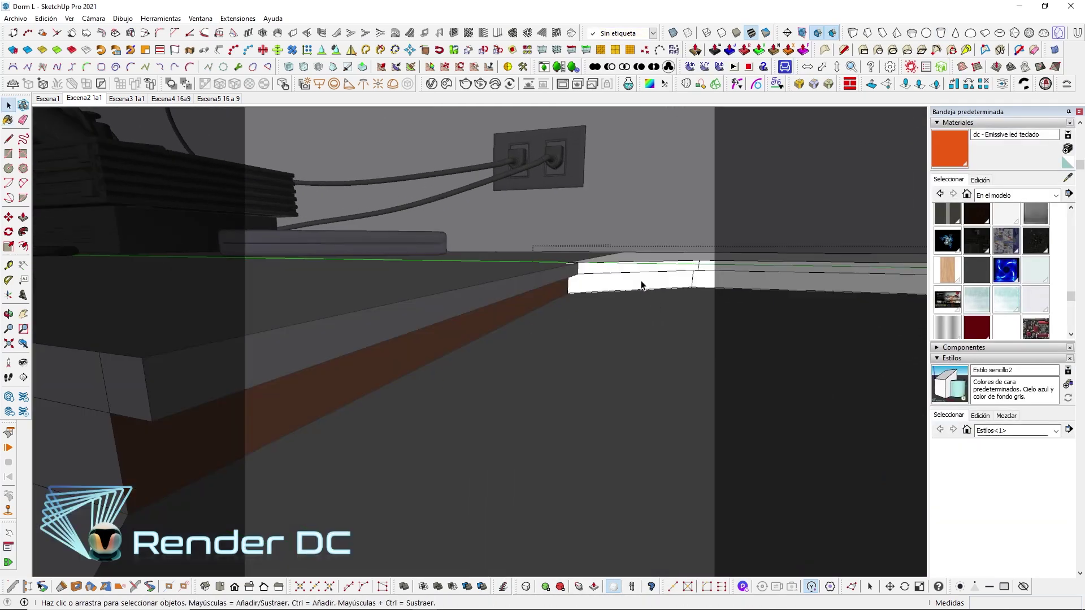
triple_click(639, 284)
left_click(633, 288)
key("b")
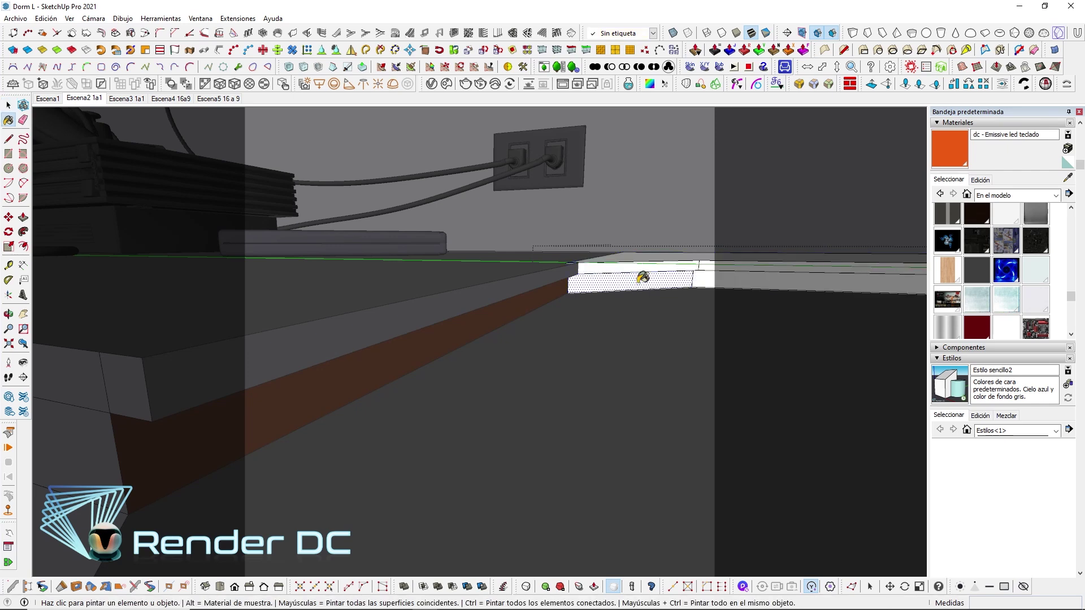
left_click(637, 282)
left_click(723, 283)
Paint the white strip beside the orange one with the same material
mouse_move(467, 339)
middle_mouse_down()
mouse_move(606, 357)
mouse_move(655, 317)
middle_mouse_up()
scroll(655, 316, "up", 2)
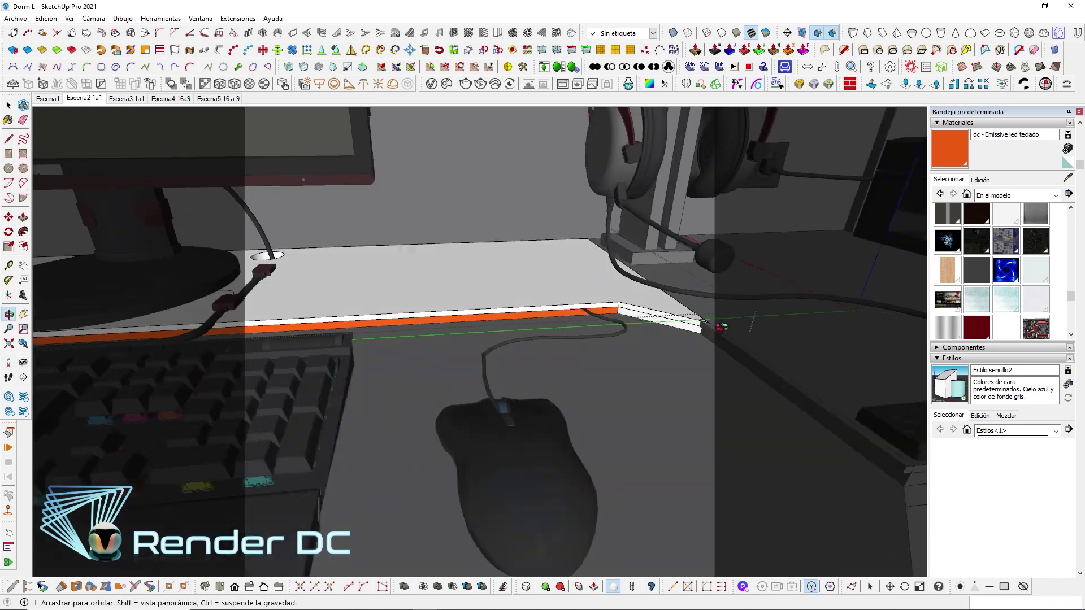
scroll(669, 300, "up", 2)
scroll(669, 300, "up", 2)
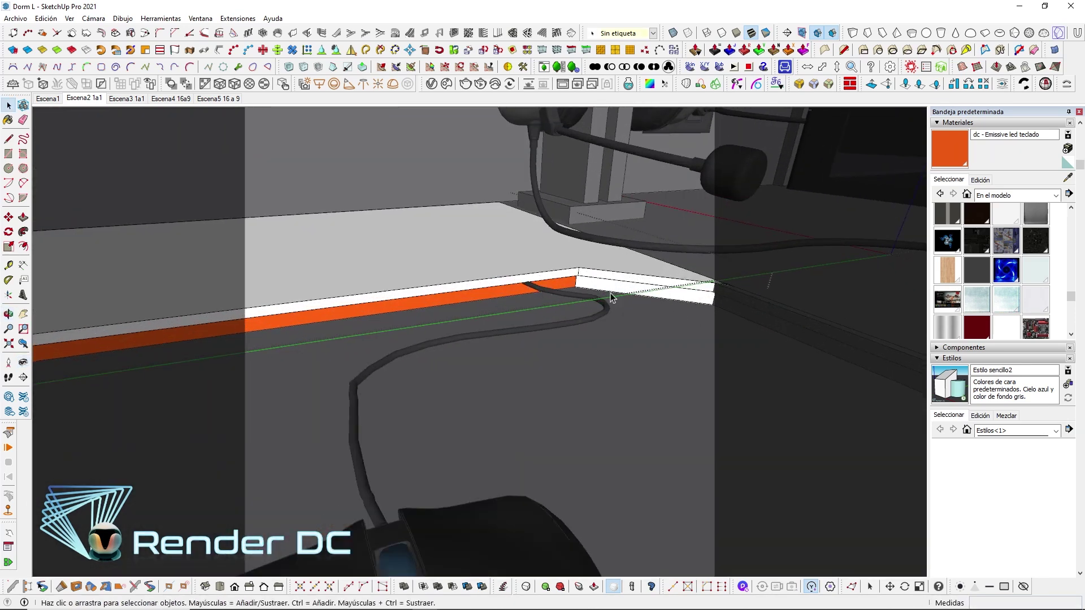
left_click(660, 297)
key("b")
left_click(642, 289)
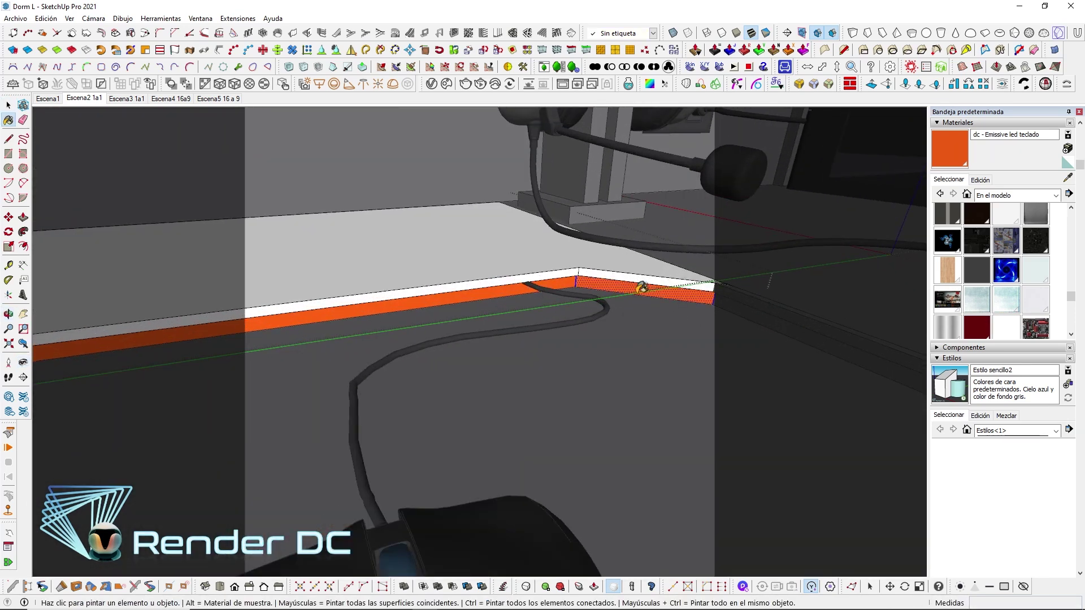
Paint the last thin strip near the desk corner orange and zoom out to review
middle_click_drag(699, 359, 729, 357)
key("space")
left_click(737, 356)
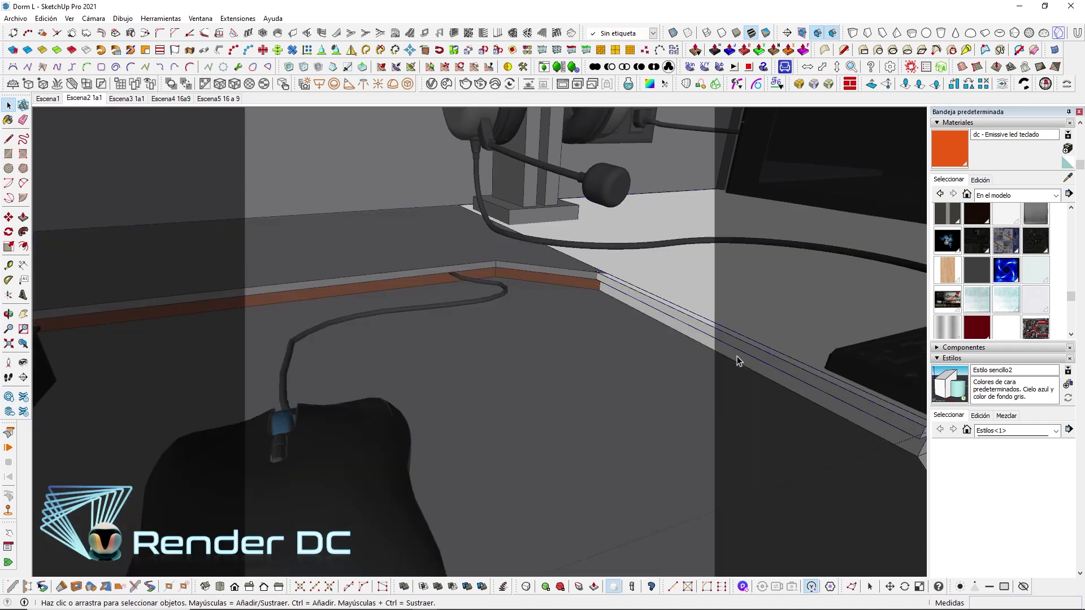
left_click(737, 358)
key("b")
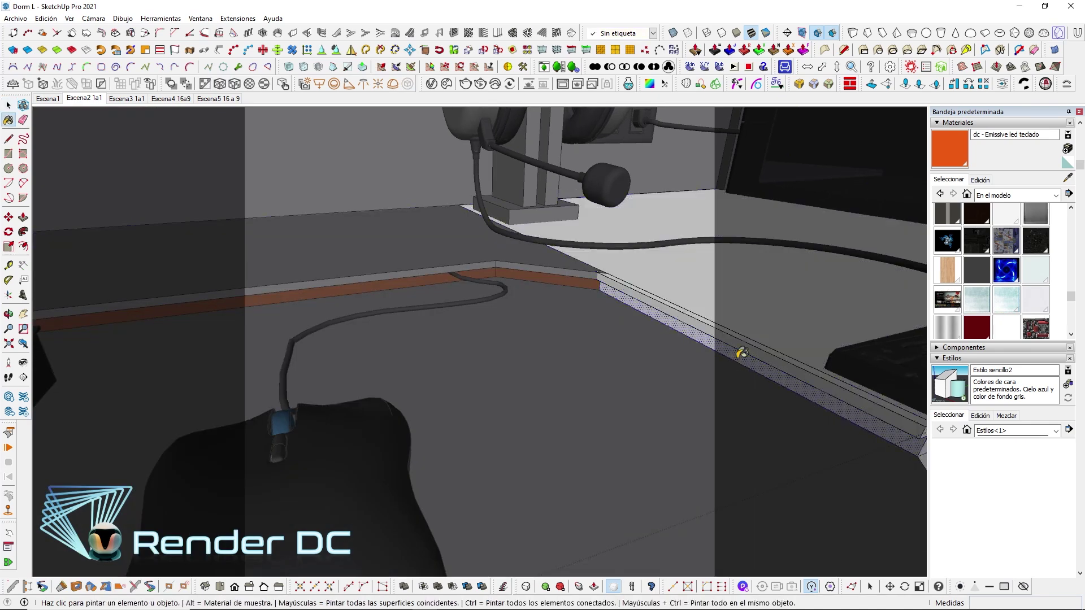
left_click(737, 358)
key("space")
key("ctrl+t")
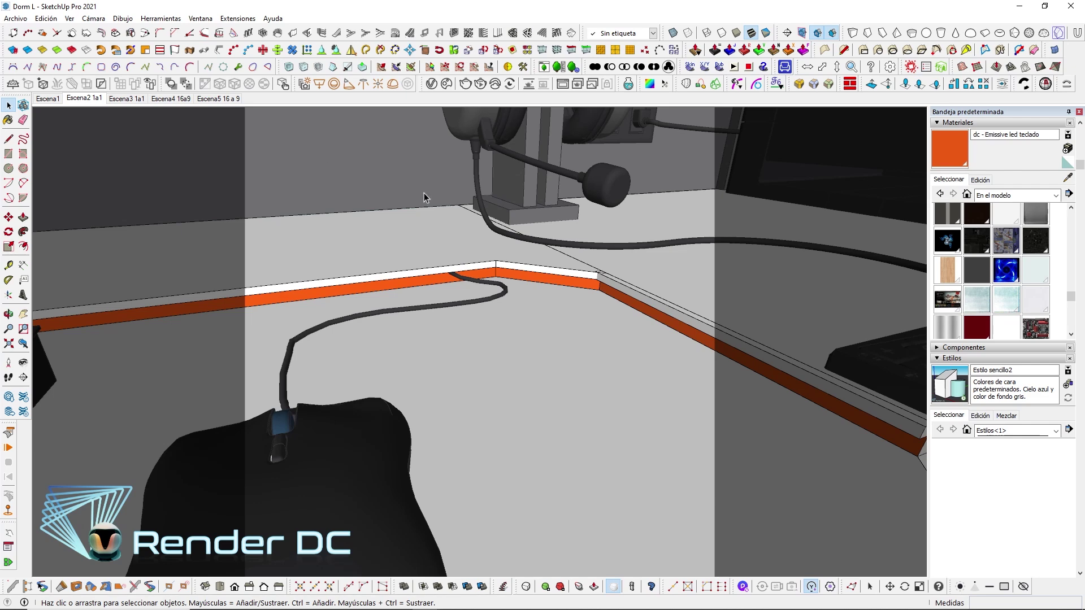
scroll(562, 378, "down", 5)
mouse_move(562, 379)
middle_mouse_down()
mouse_move(589, 347)
mouse_move(434, 334)
middle_mouse_up()
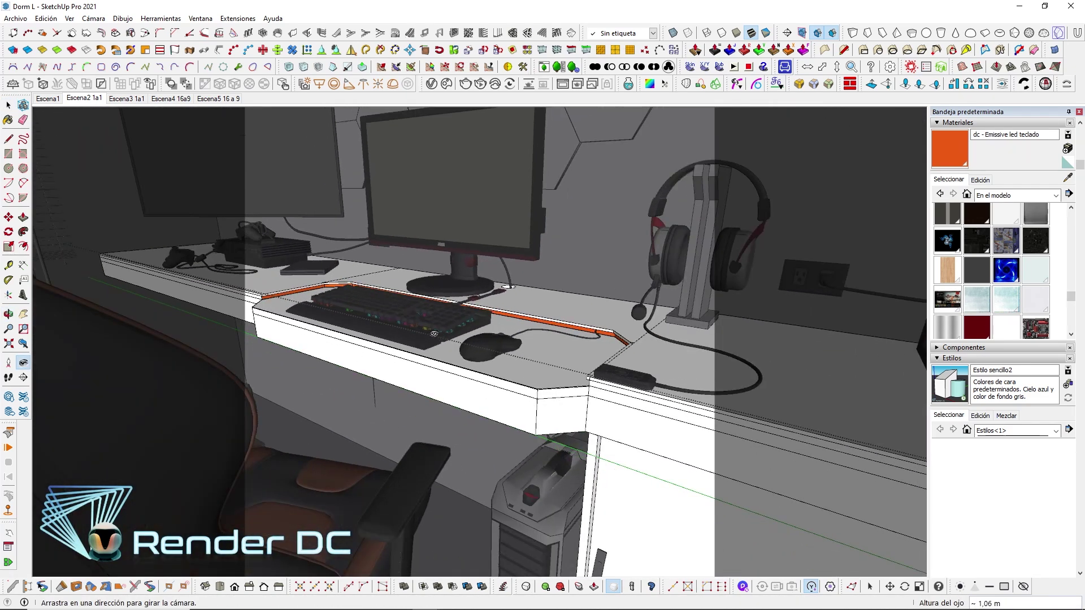
scroll(417, 328, "up", 2)
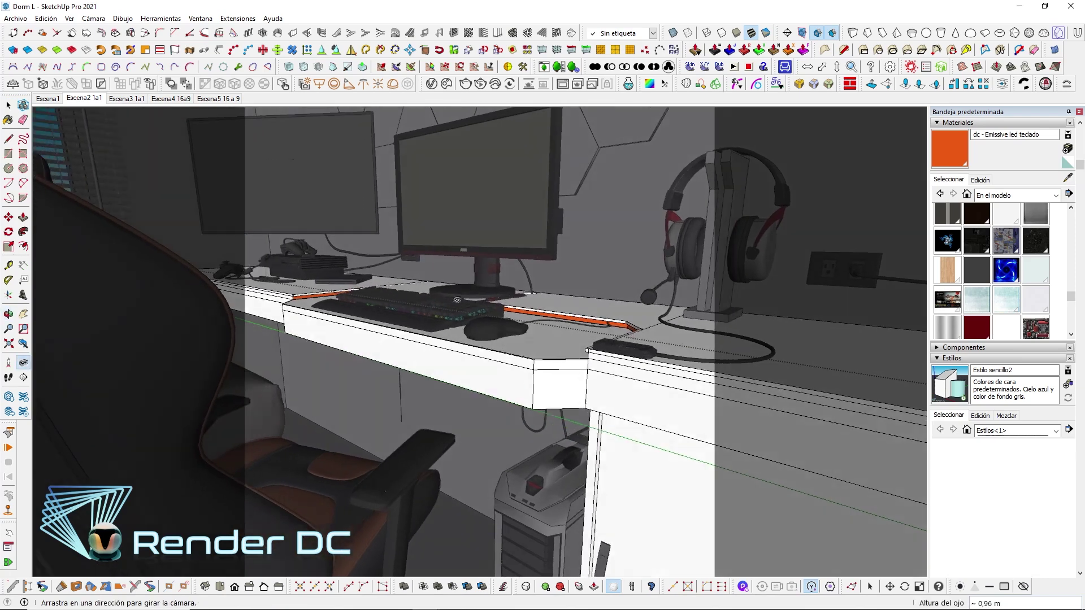
scroll(440, 294, "up", 3)
Test-render the desk close-up with orange LED strips, then switch to scene Escena2 1a1
key("space")
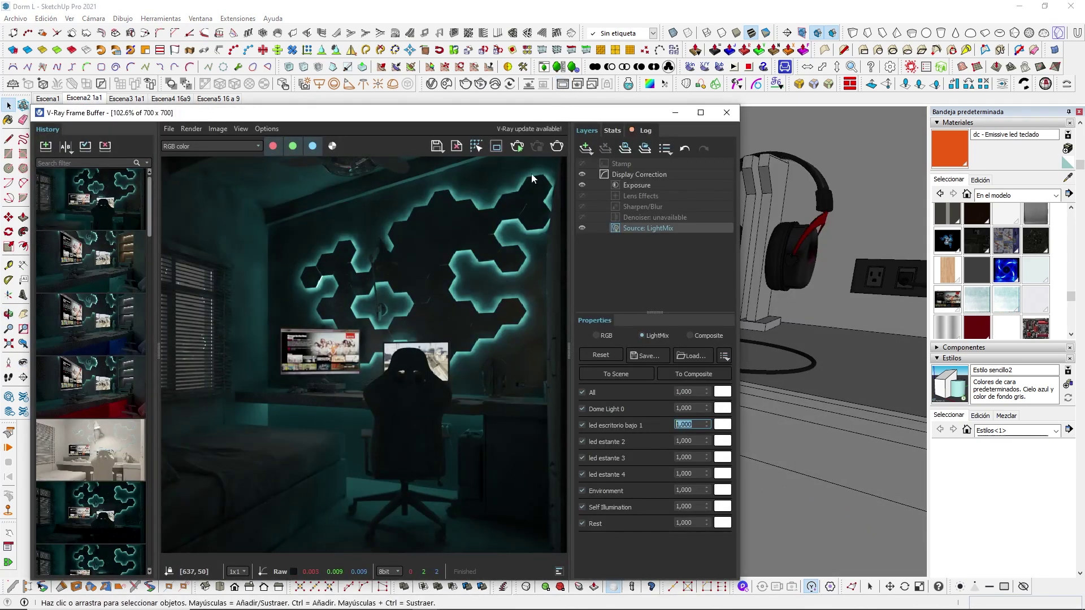
left_click(557, 147)
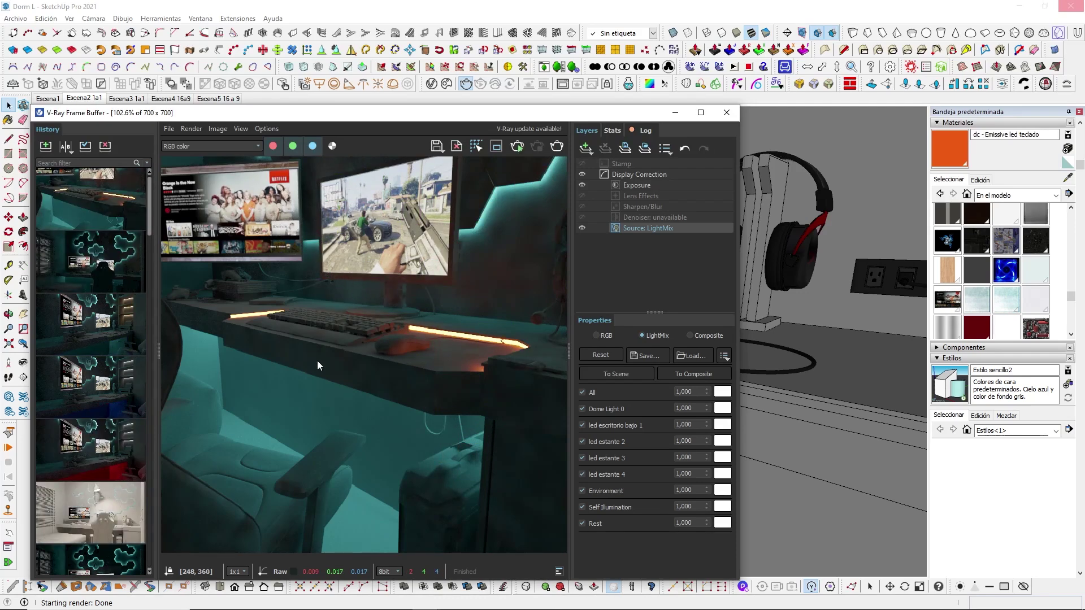
left_click(675, 115)
left_click(83, 99)
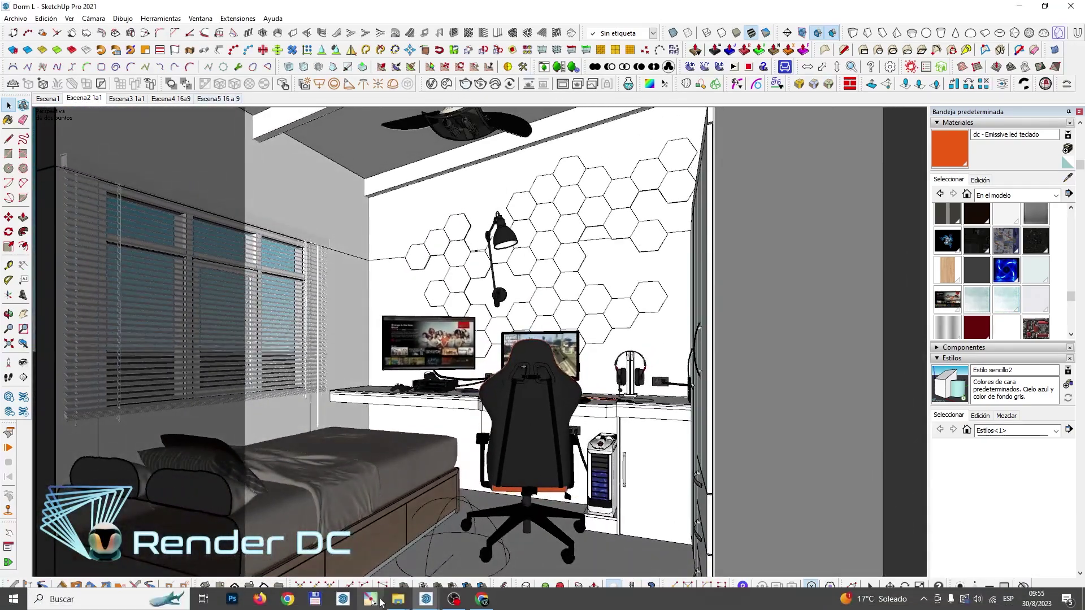
mouse_move(426, 599)
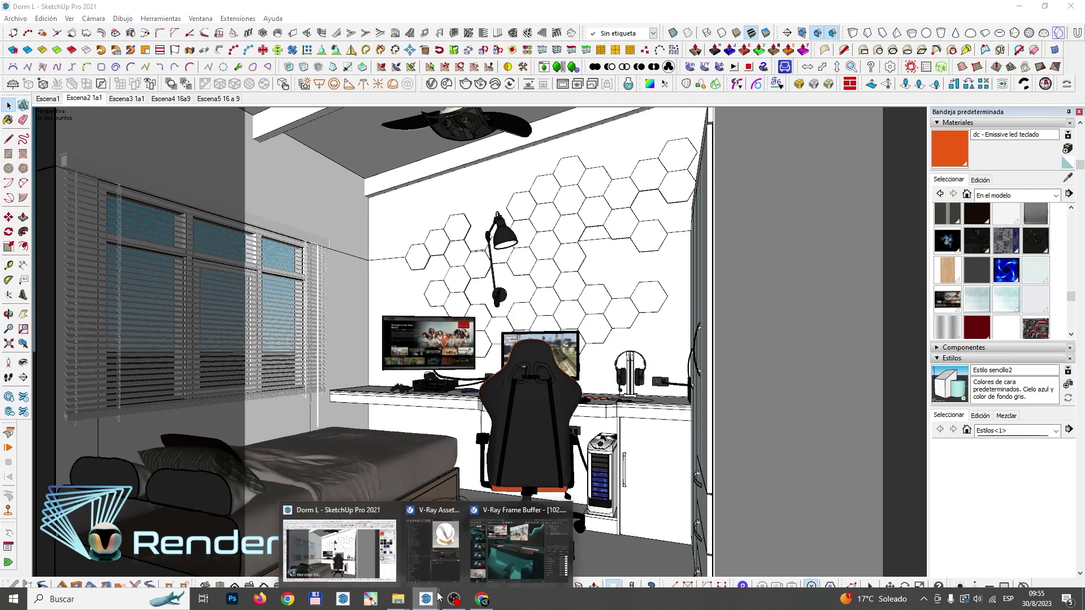
left_click(498, 548)
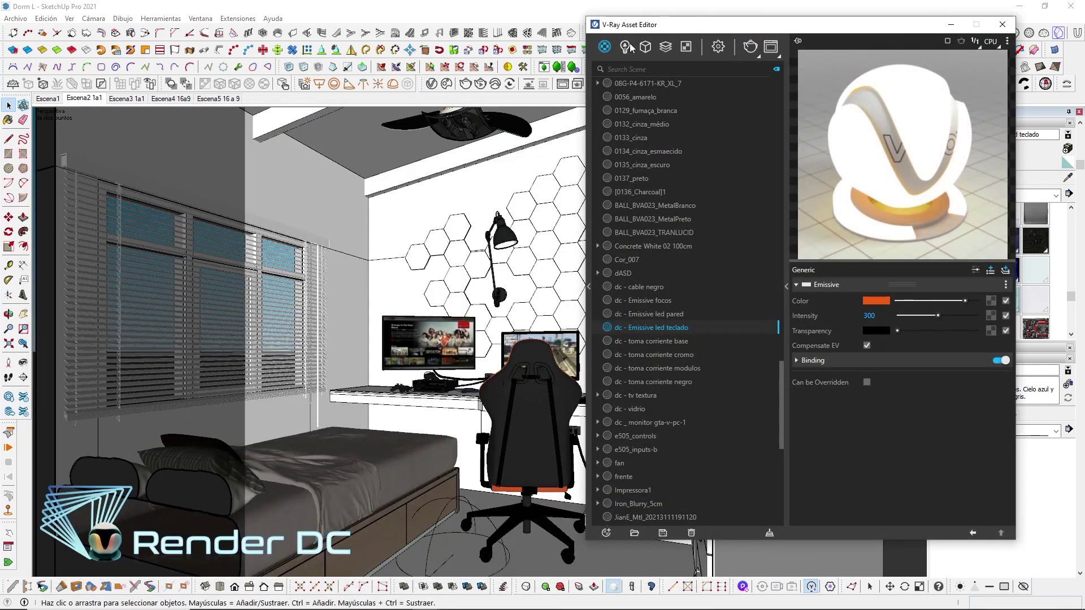
Start a V-Ray render of the whole bedroom from the Escena2 1a1 view
left_click(627, 47)
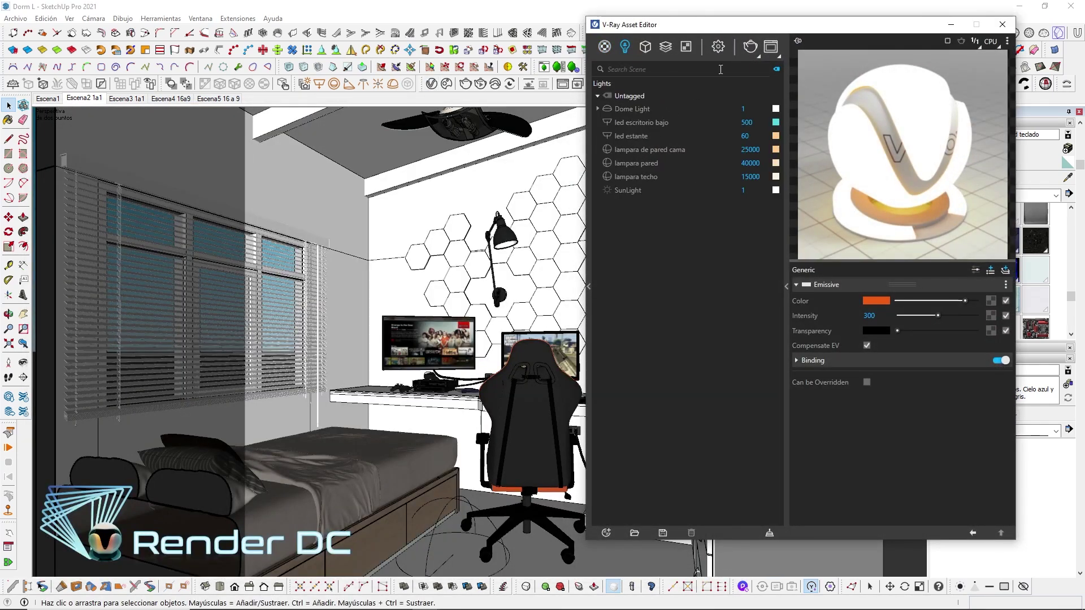
left_click(768, 47)
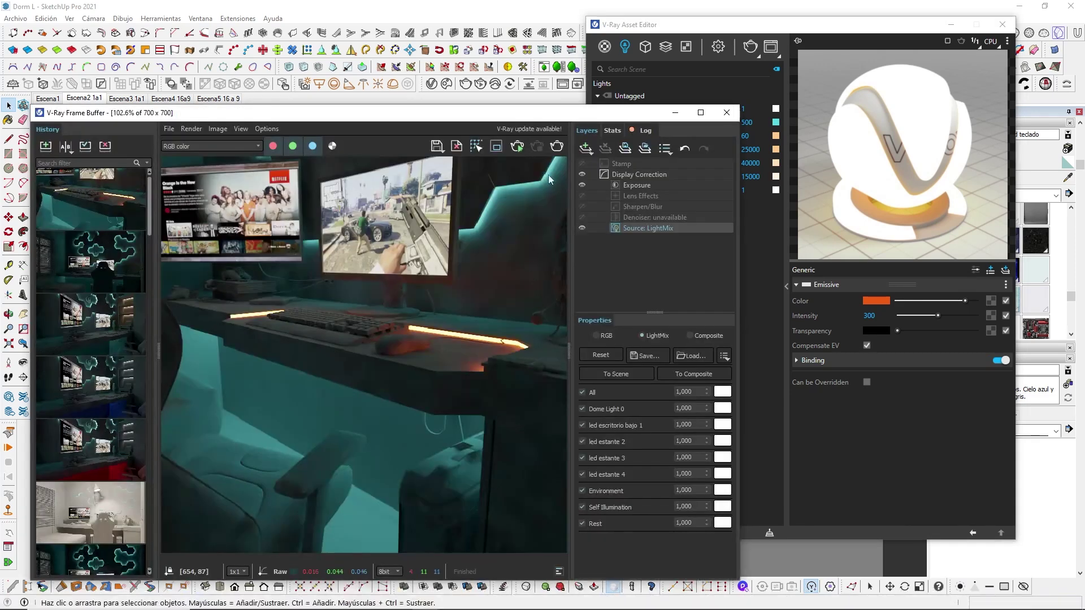
left_click(556, 145)
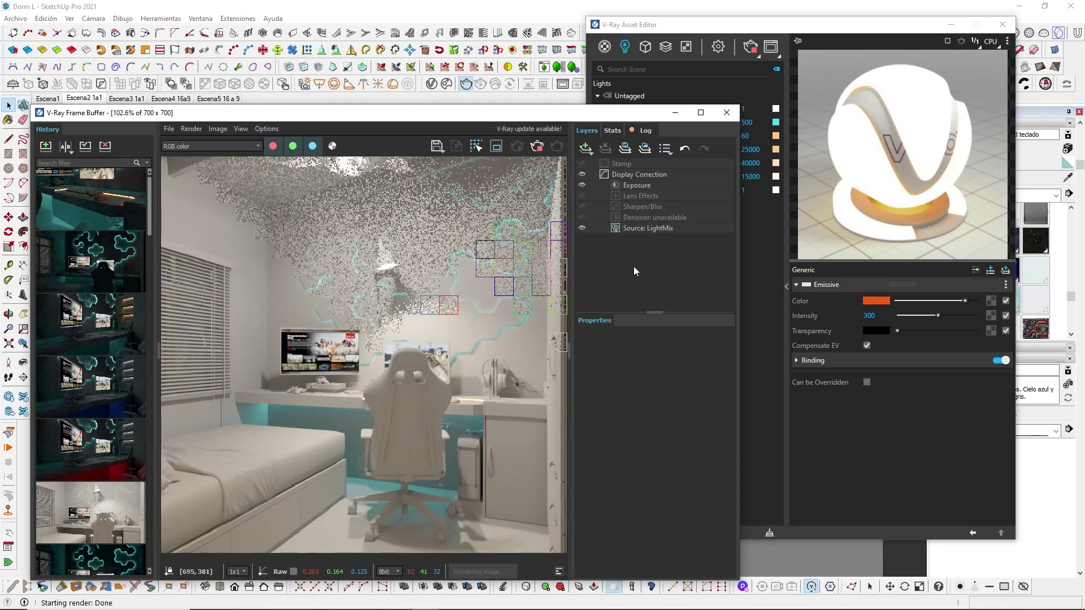
In LightMix, toggle led escritorio bajo 5 and set its multiplier to 0,5
left_click(663, 220)
left_click(661, 229)
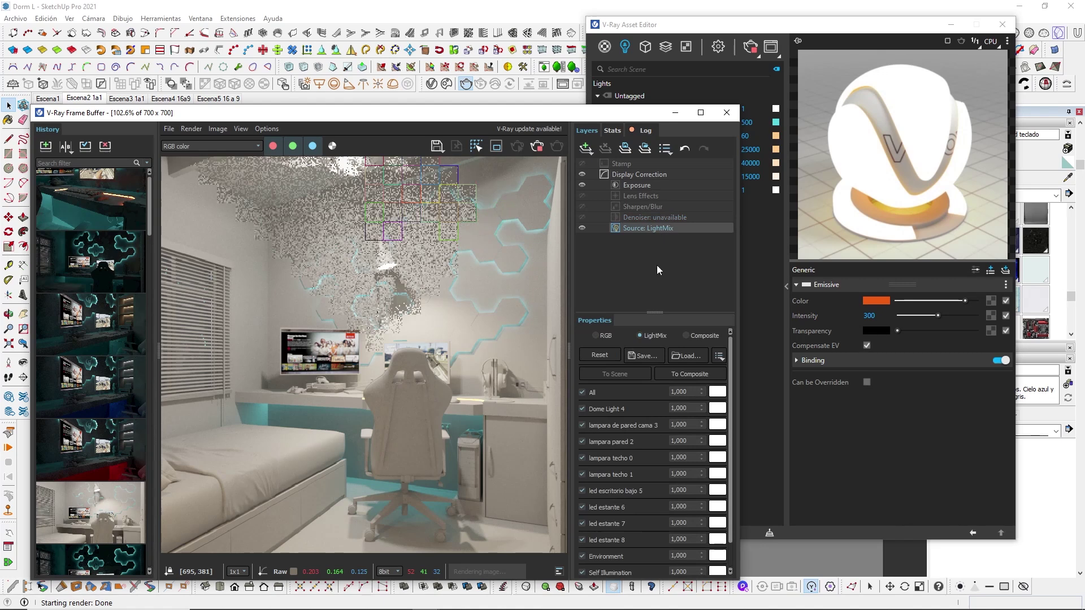
scroll(703, 461, "down", 2)
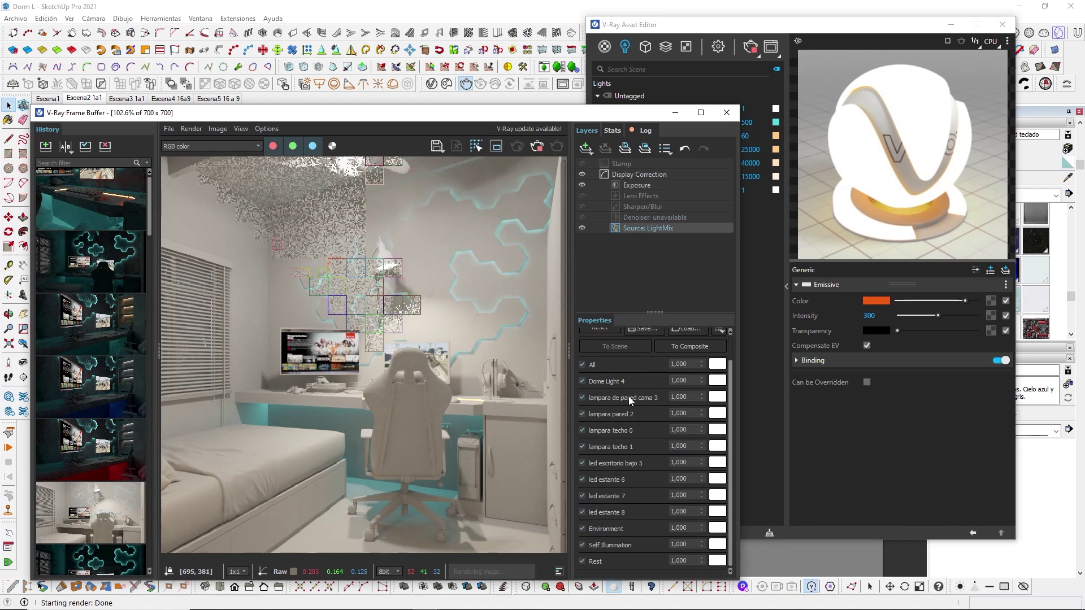
left_click(617, 463)
left_click_drag(697, 462, 662, 462)
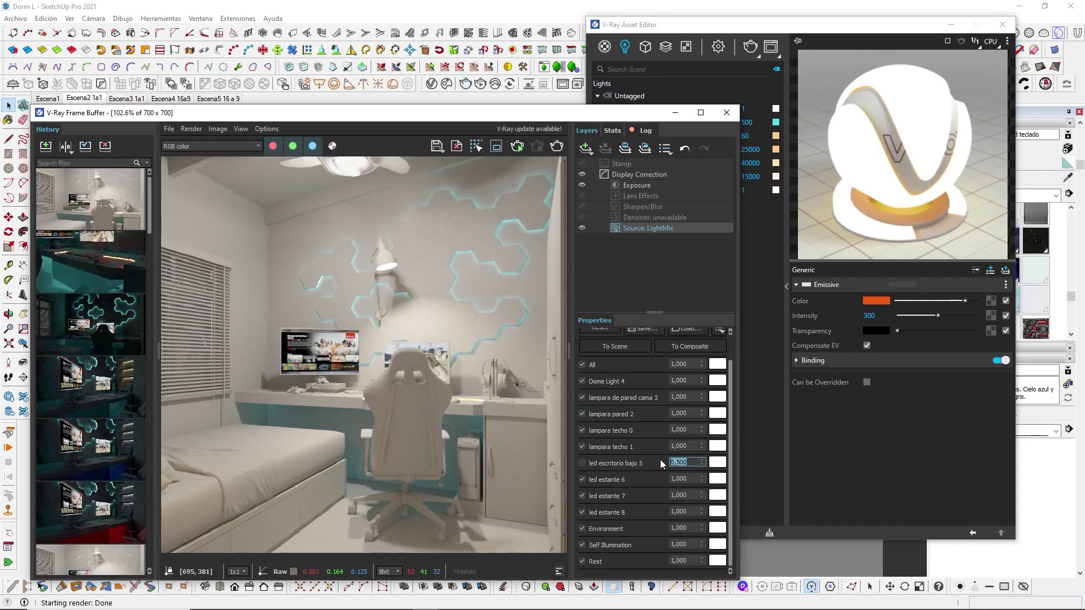
left_click(583, 463)
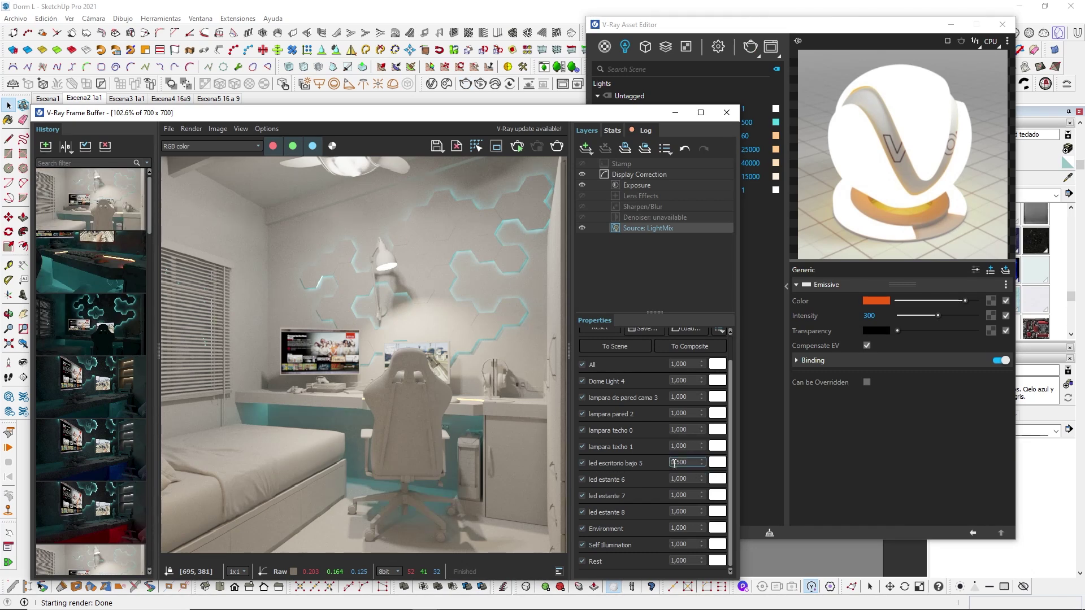
left_click(701, 461)
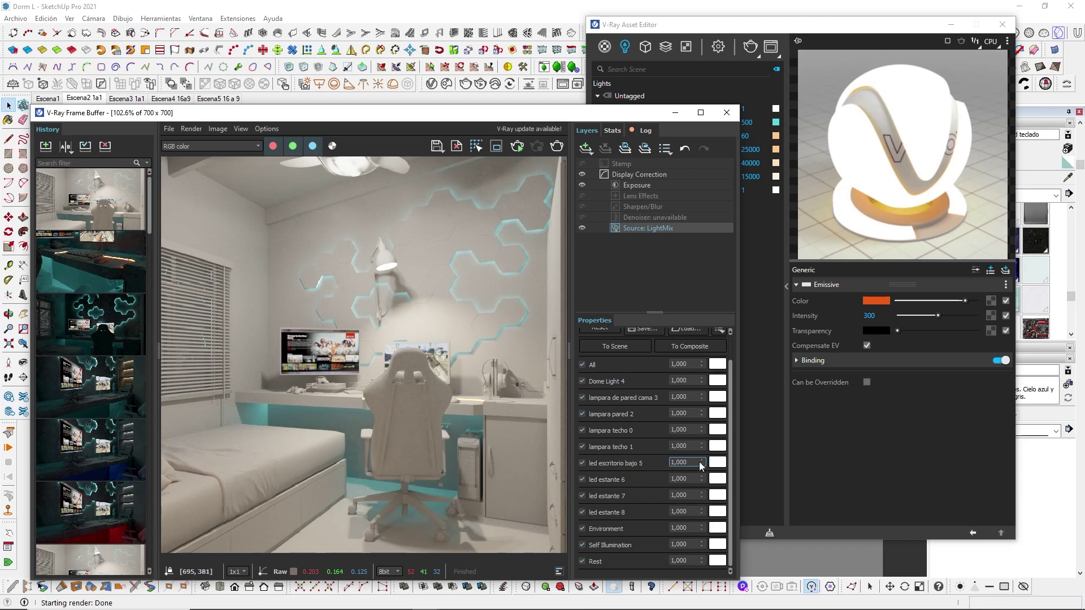
type("0,1")
key("Return")
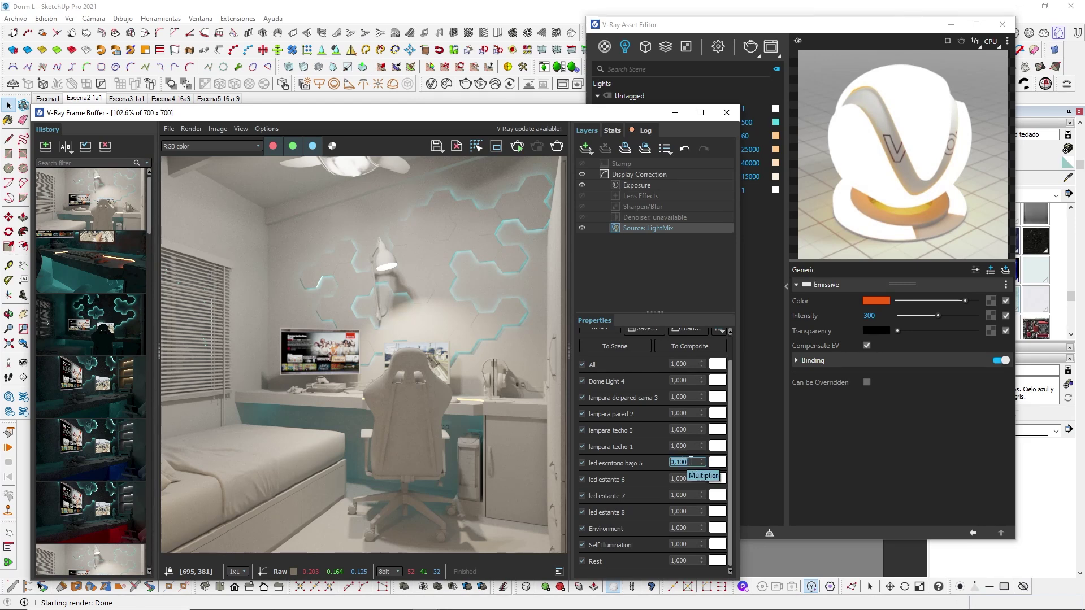
type("0,5")
key("Return")
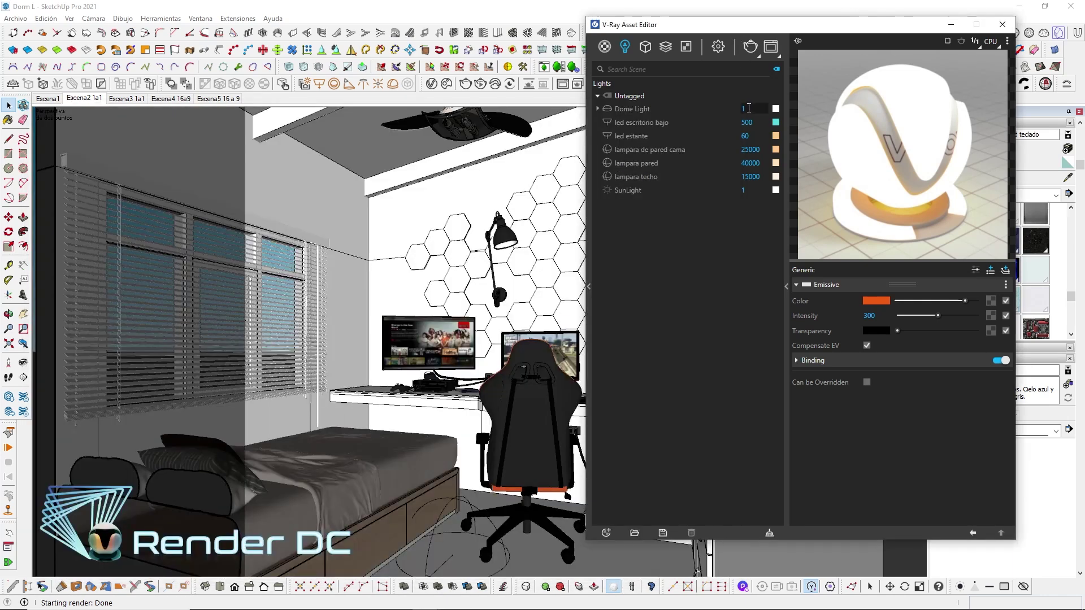
Check led escritorio bajo is at intensity 250 and reset its LightMix multiplier to 1,000
left_click(710, 122)
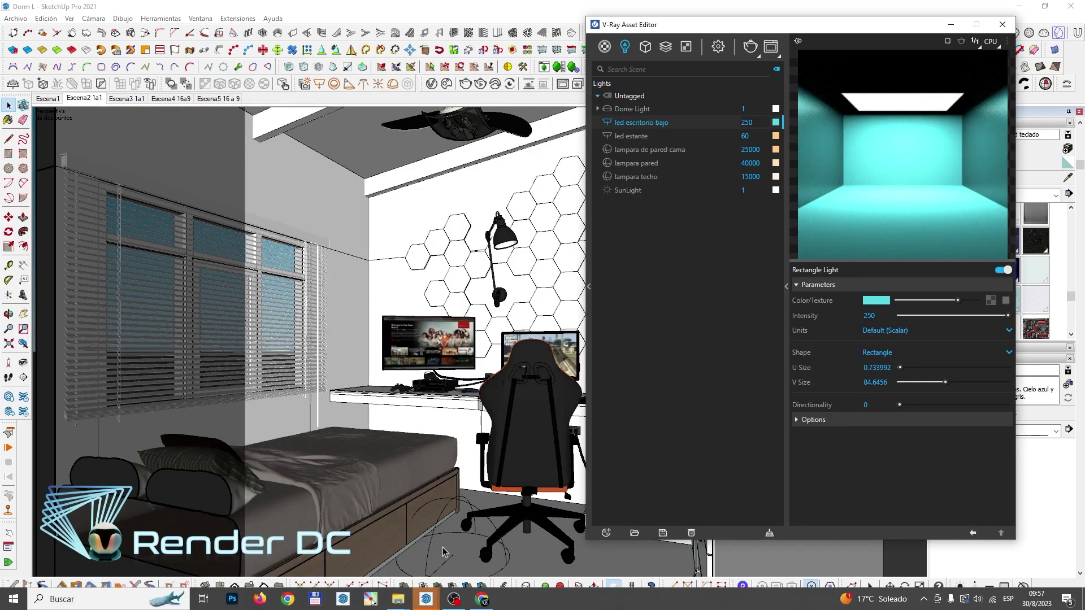
left_click(427, 599)
left_click(490, 552)
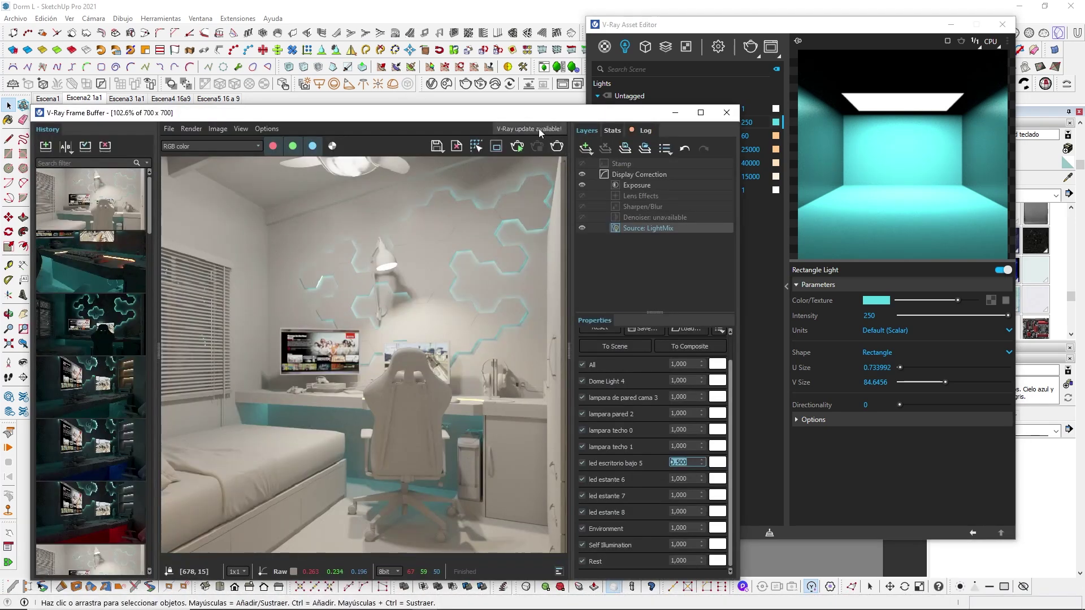
left_click(702, 460)
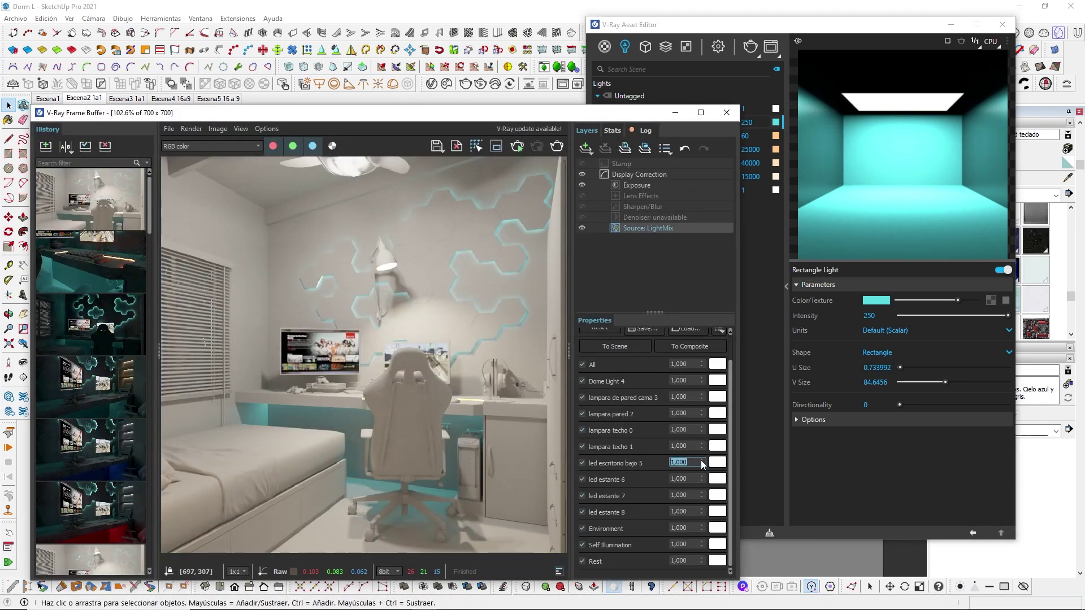
Region-render just the bed and desk area with the dimmer desk LED
left_click(490, 153)
left_click_drag(217, 376, 521, 547)
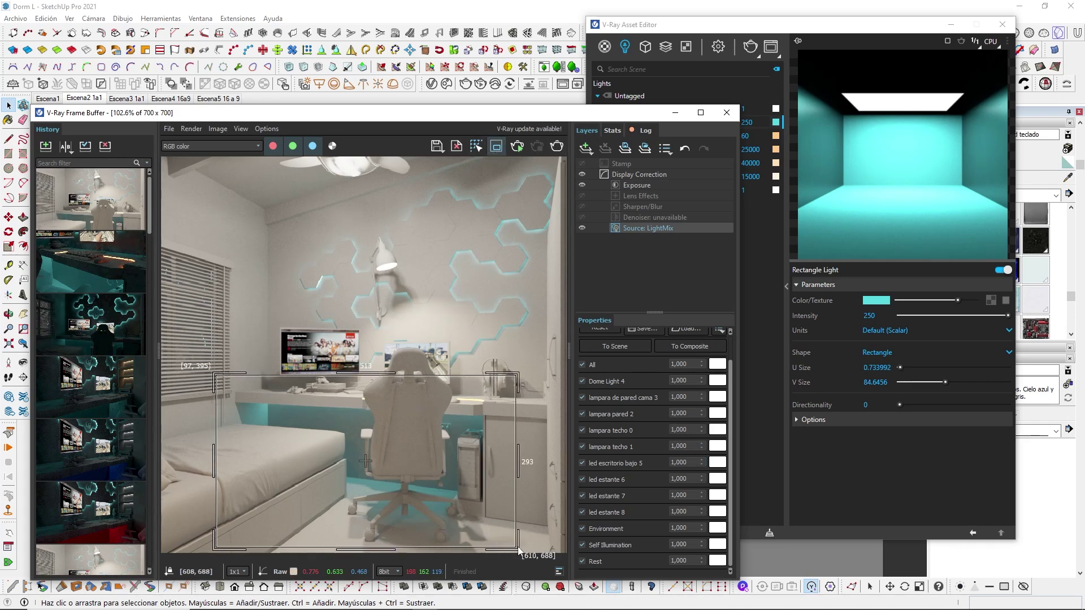
left_click(558, 147)
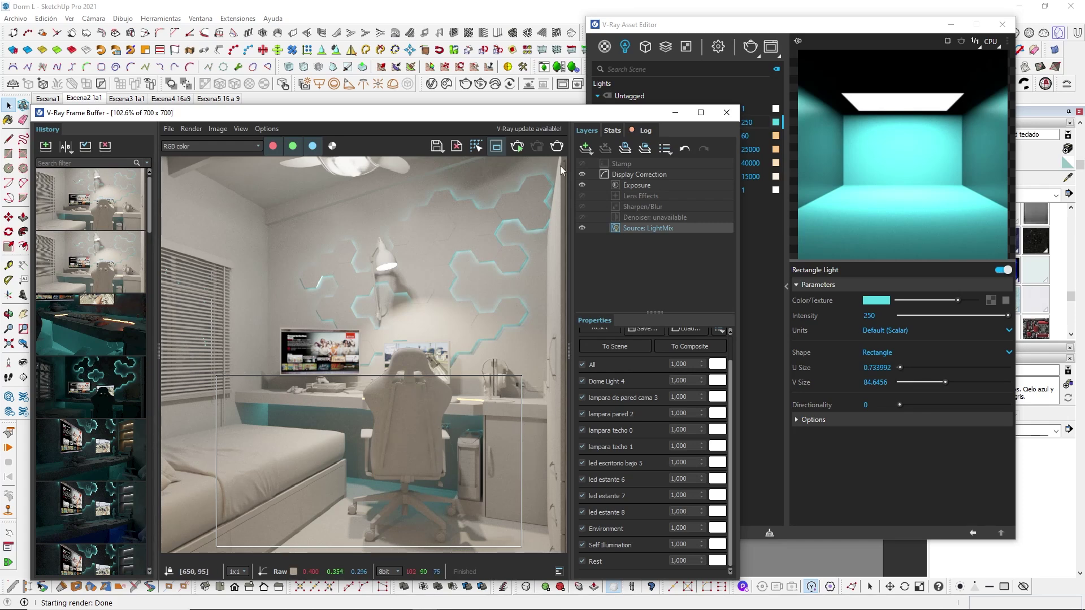
Turn off region rendering, hide the frame buffer and switch to scene Escena3 1a1
left_click(500, 148)
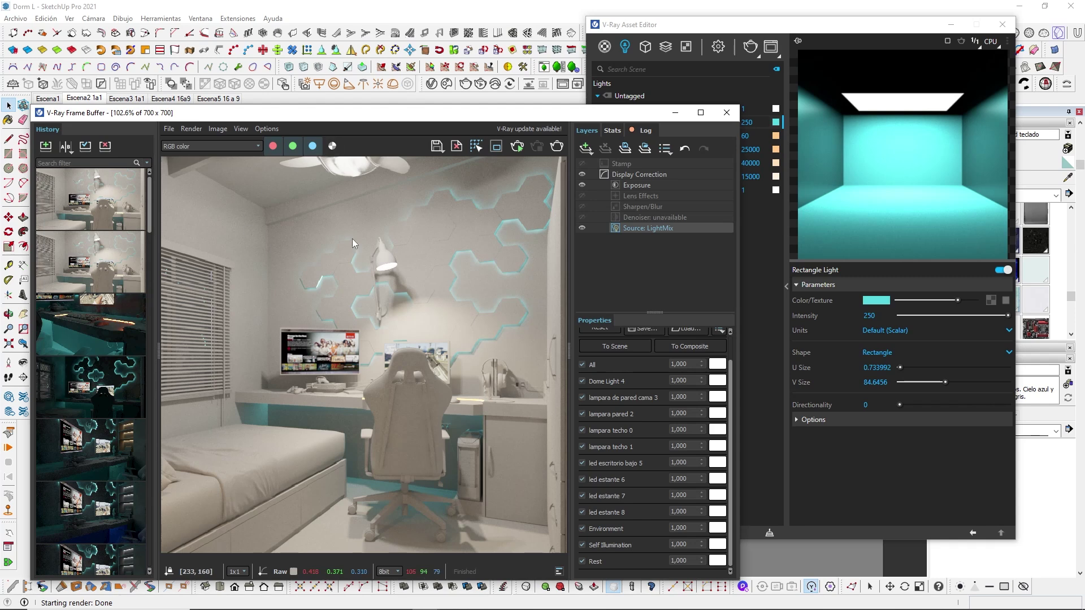
scroll(443, 376, "down", 3)
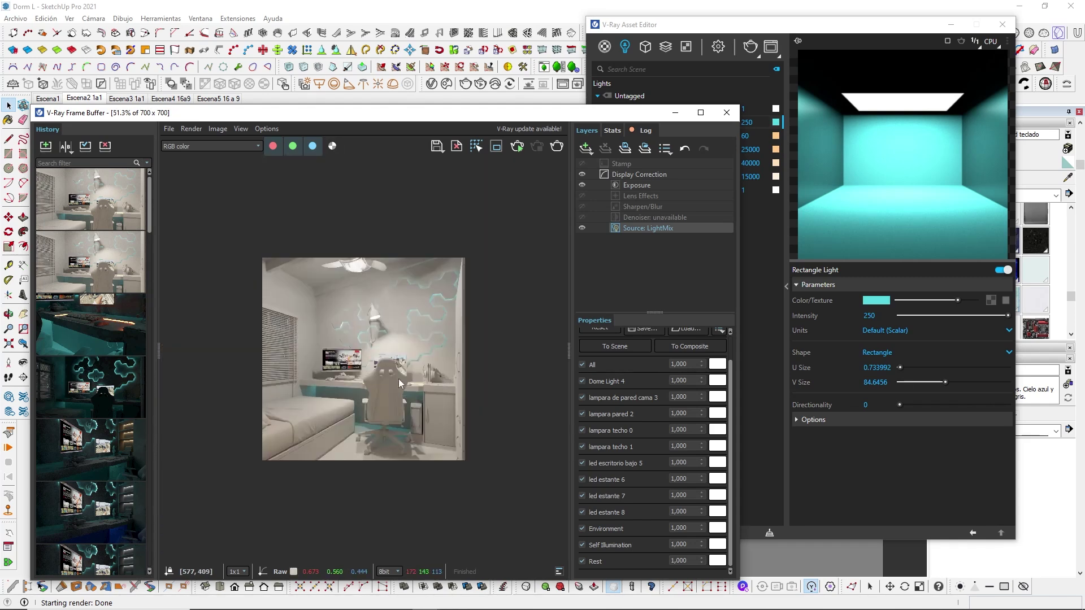
scroll(345, 385, "up", 3)
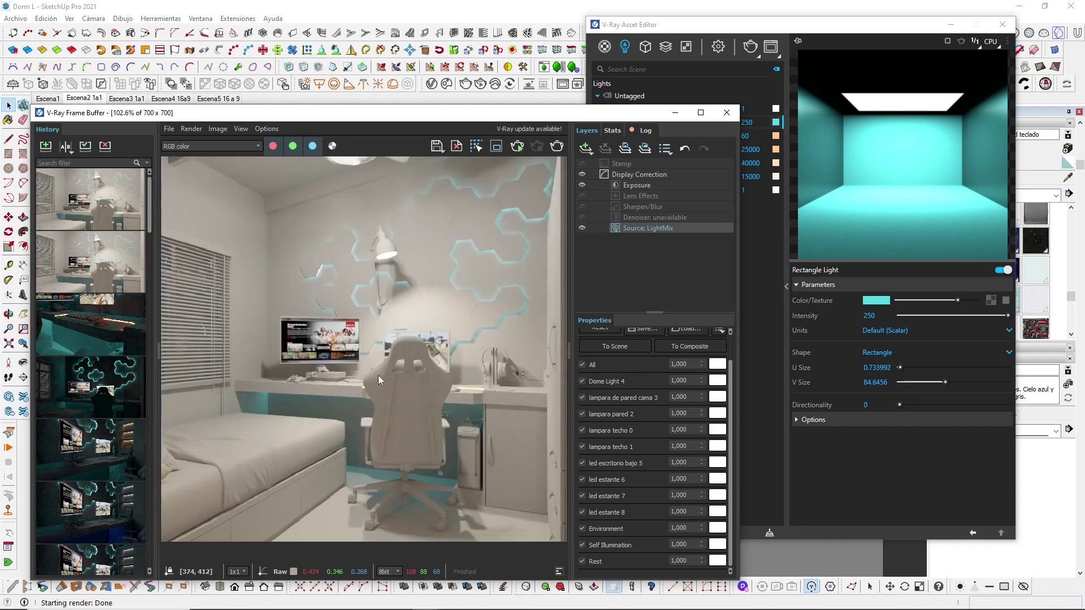
left_click(673, 114)
left_click(130, 100)
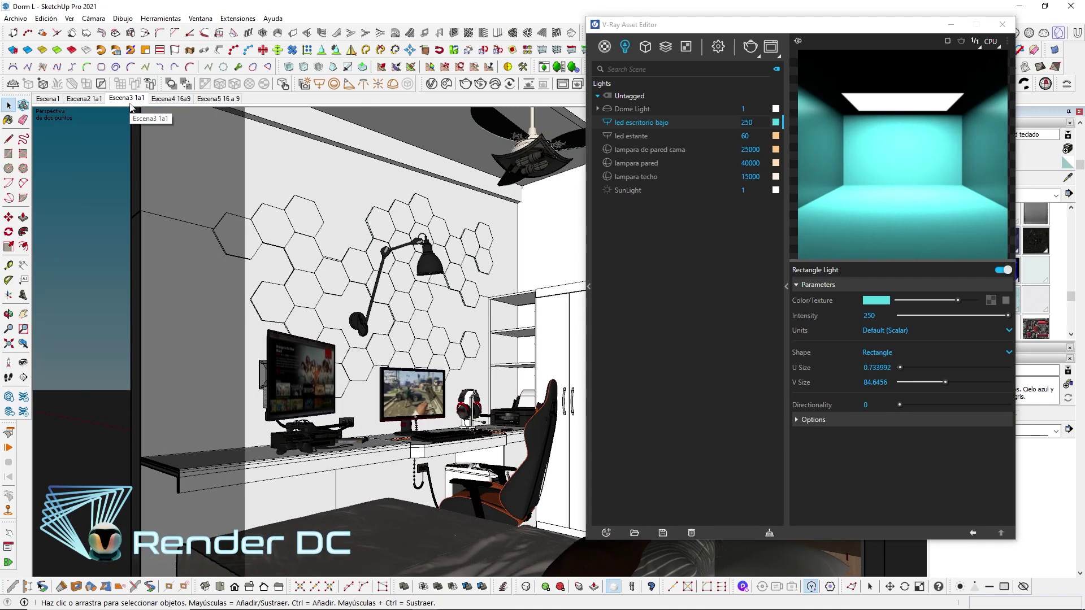
Render the Escena3 1a1 view, then switch to scene Escena4 16a9
left_click(770, 46)
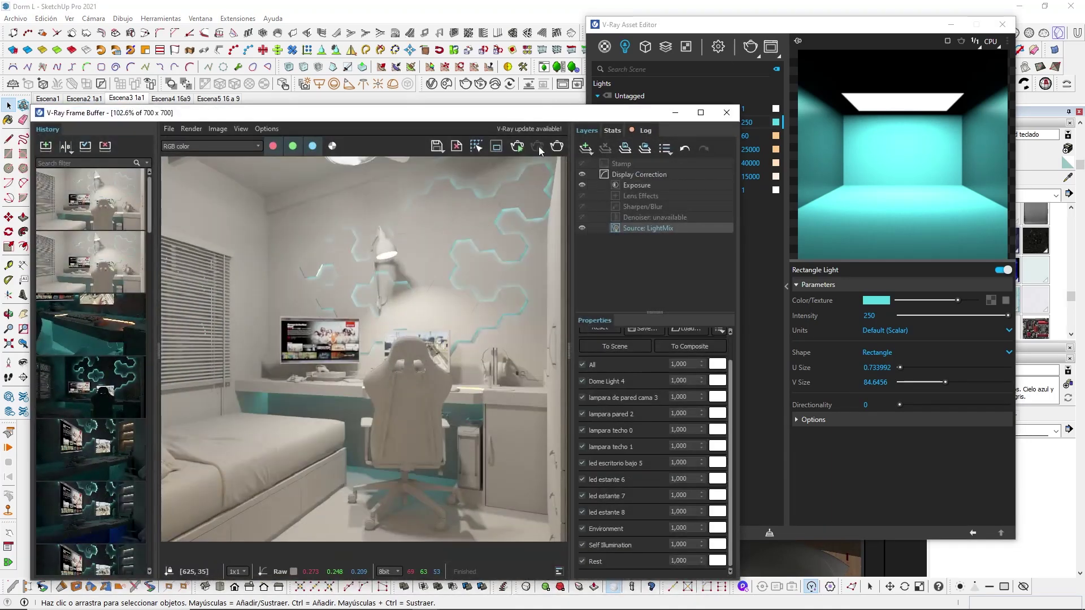
left_click(561, 146)
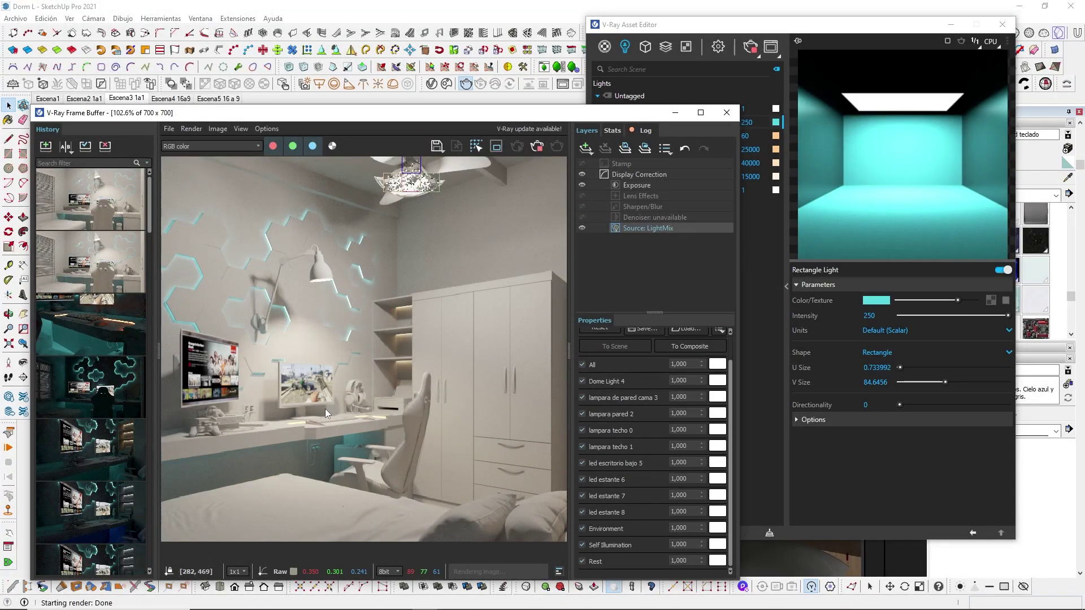
left_click(181, 100)
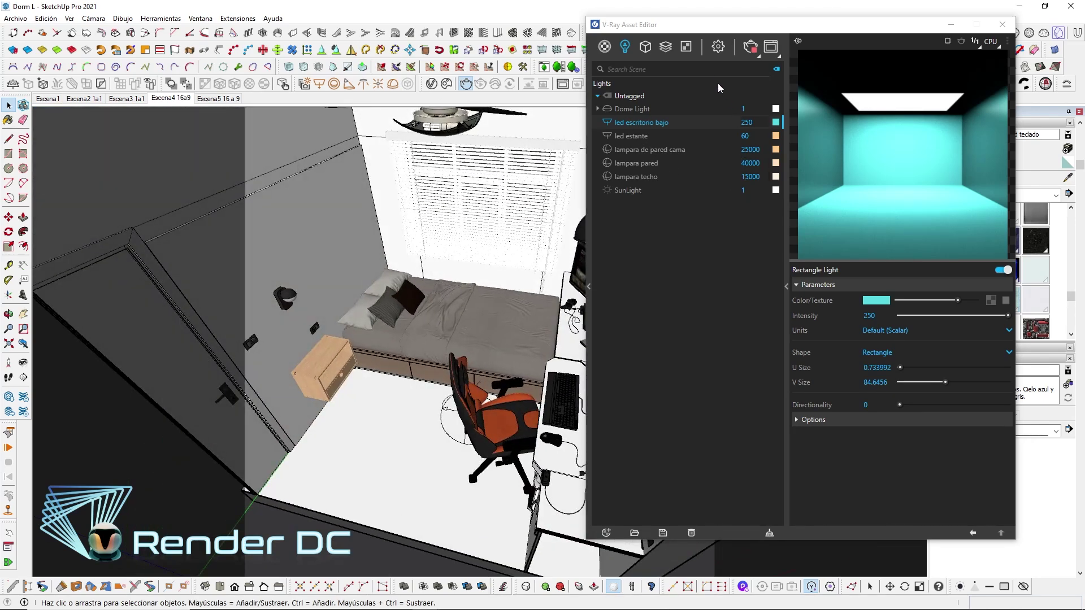
Switch render output to 16:9 Widescreen and render the overhead Escena4 16a9 bedroom view
left_click(718, 47)
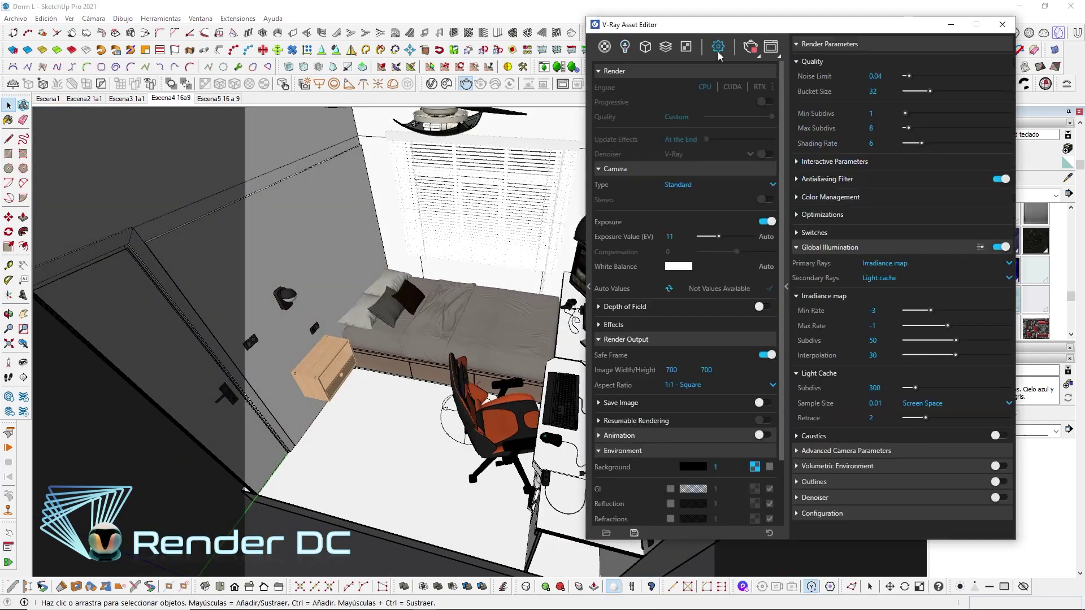
left_click(689, 385)
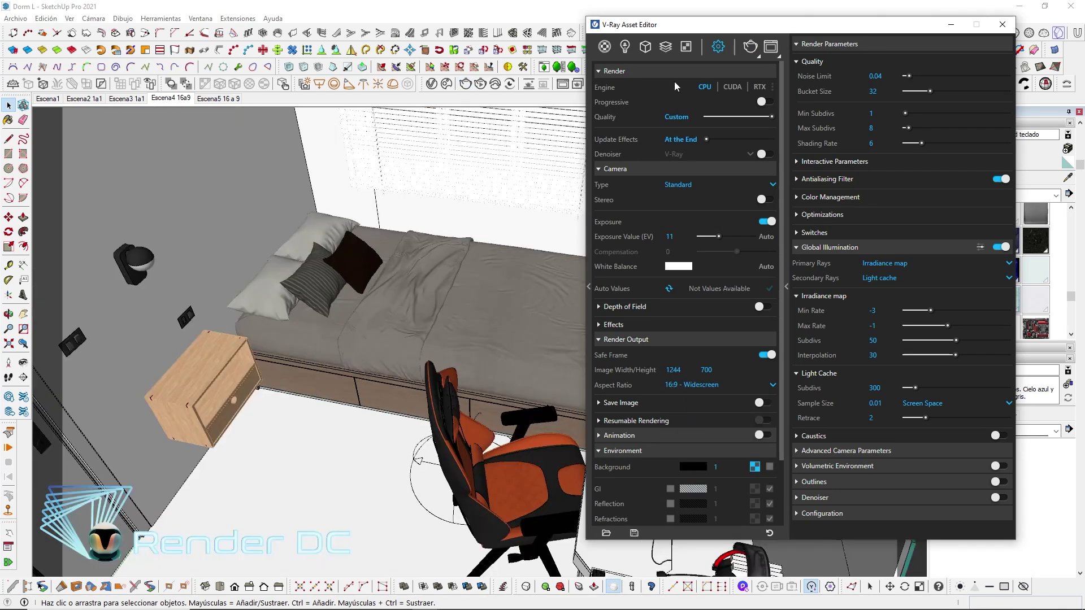
mouse_move(425, 599)
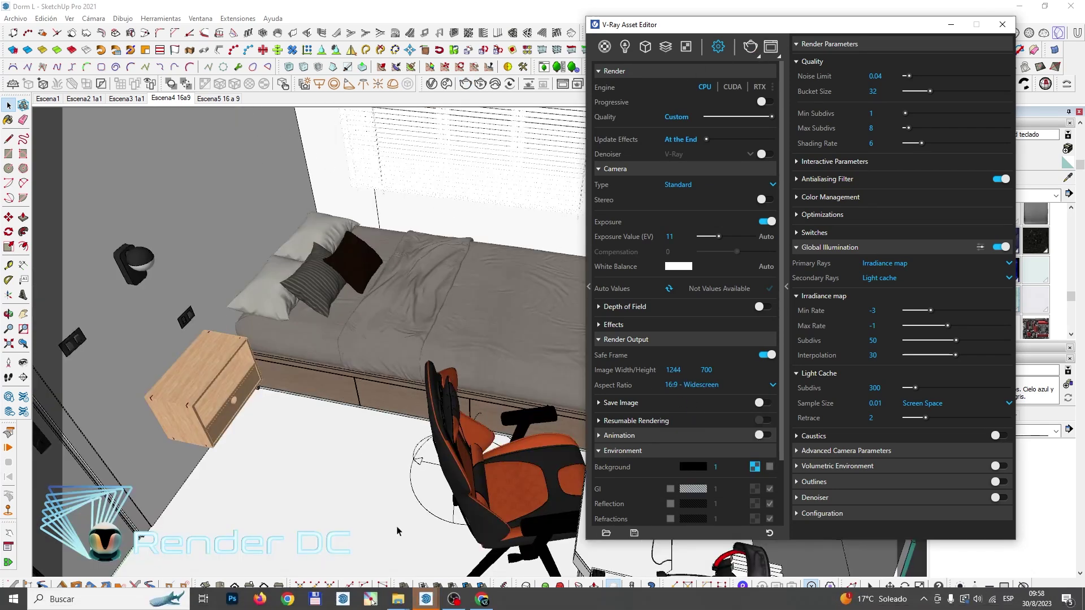
left_click(502, 558)
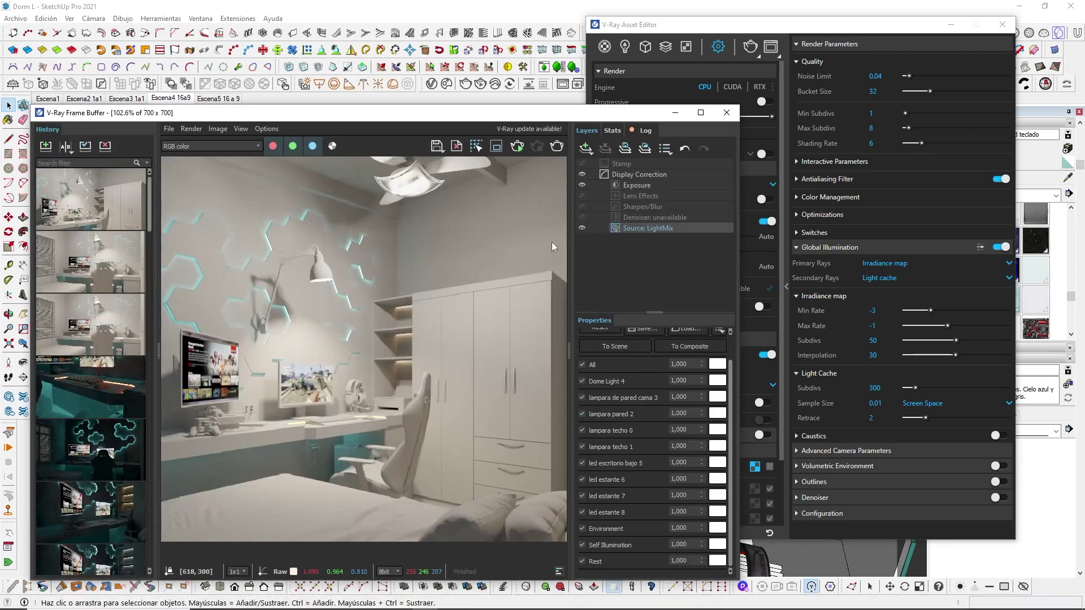
left_click(556, 145)
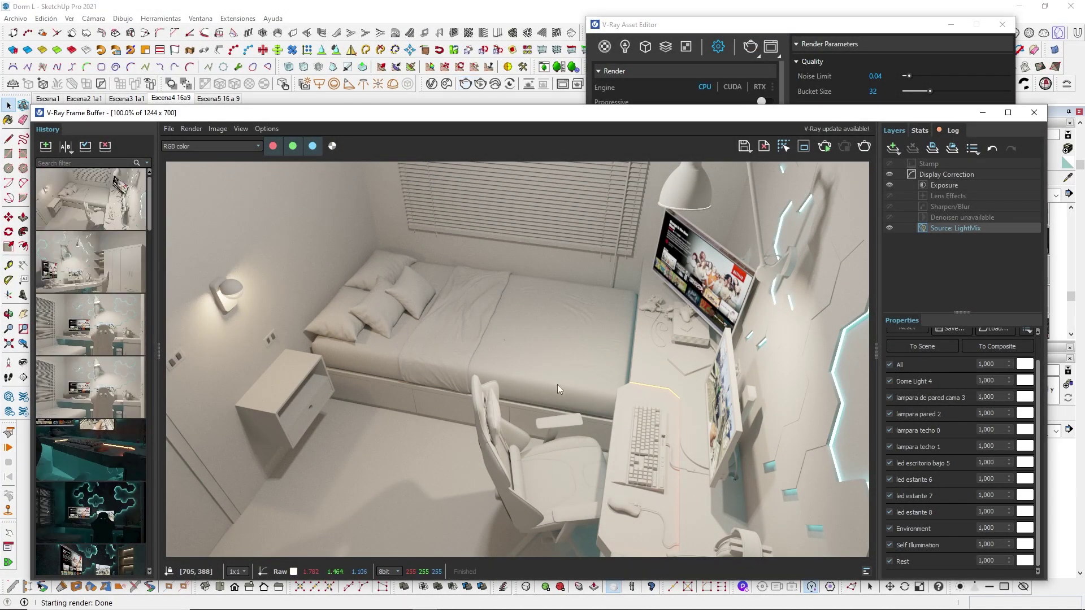
Render scene Escena5 16 a 9, the close-up of the console and two controllers, at 1244×700
left_click(223, 101)
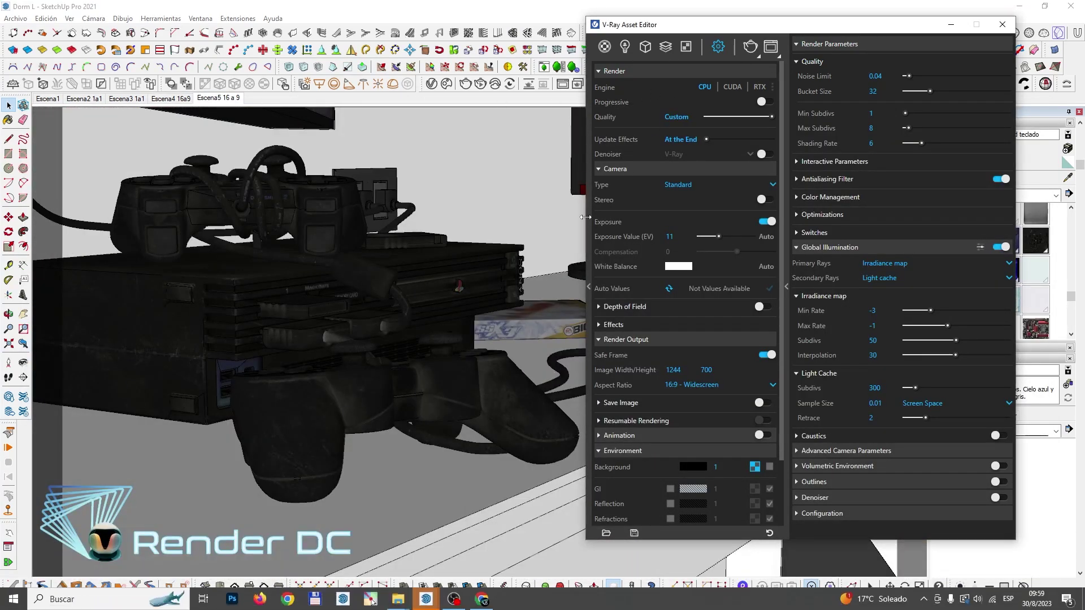
mouse_move(426, 599)
left_click(493, 556)
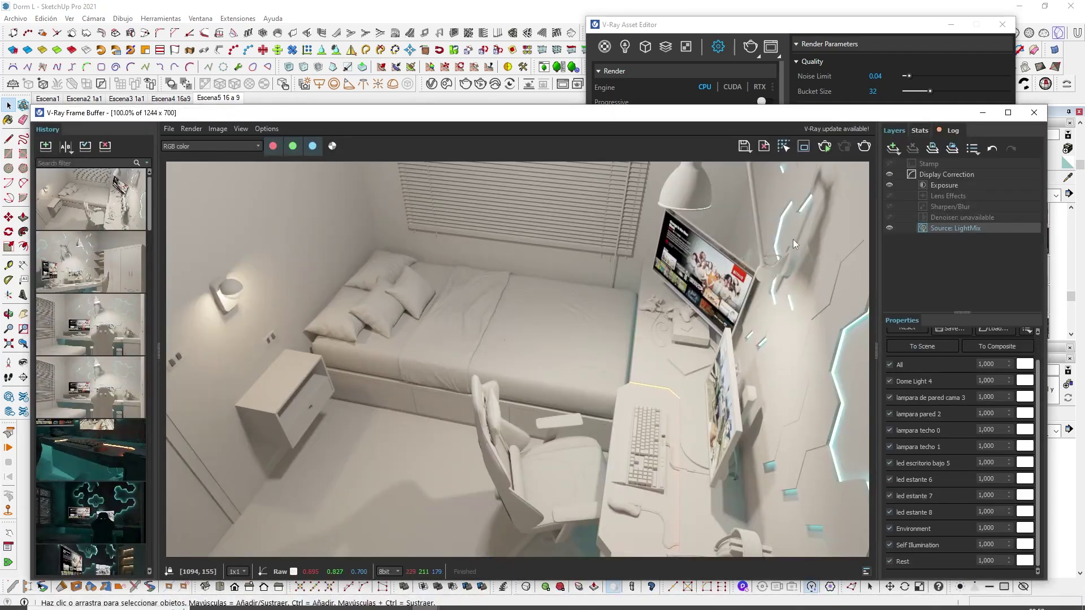
left_click(870, 147)
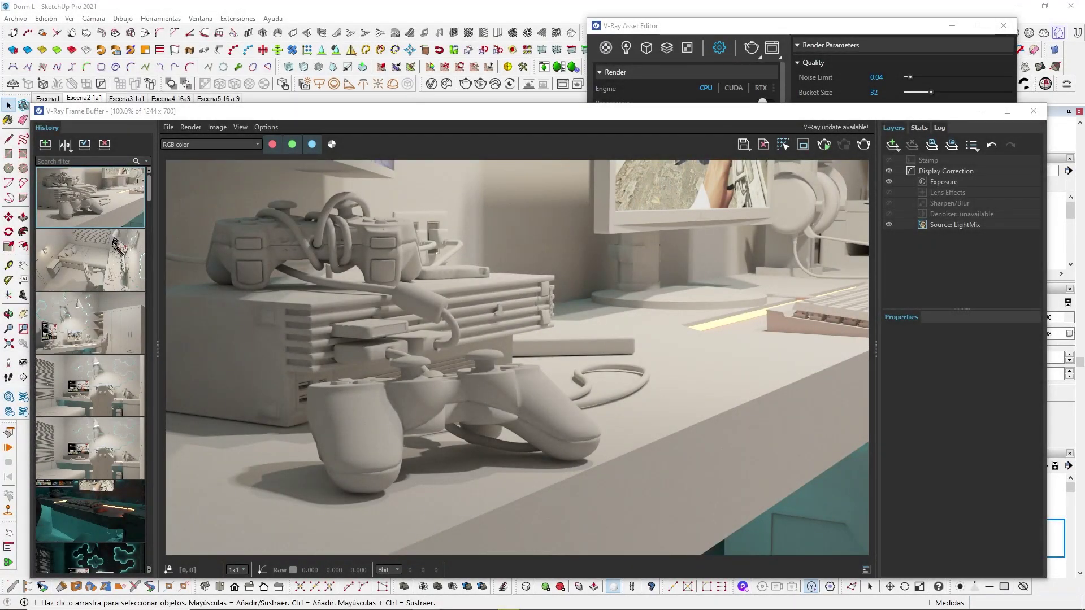
mouse_move(90, 198)
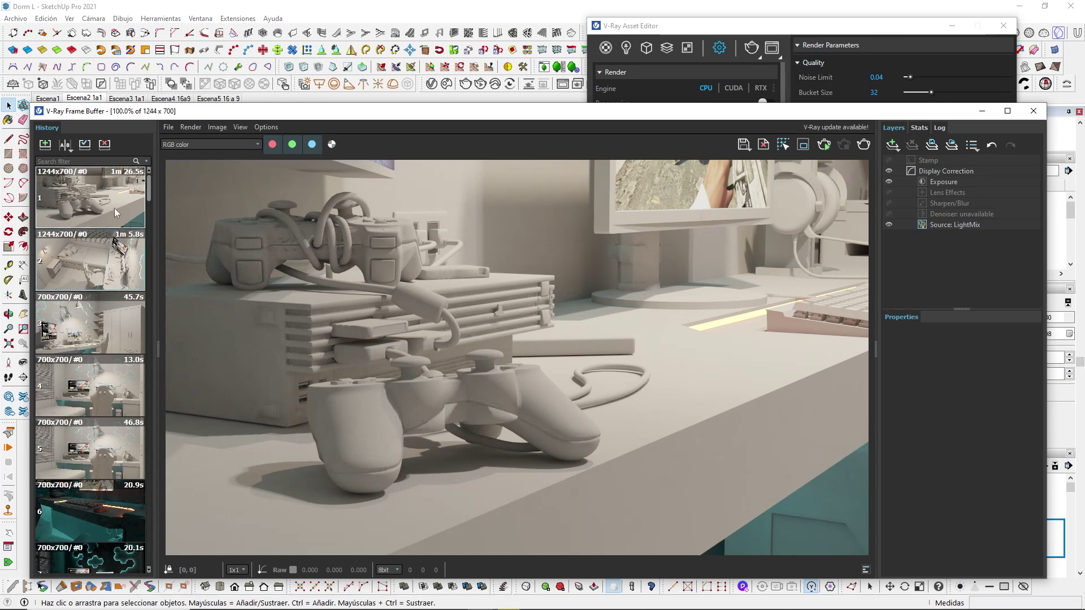
Review the top-down, wardrobe-side and desk-view renders from the VFB history, ending on the desk view
double_click(83, 254)
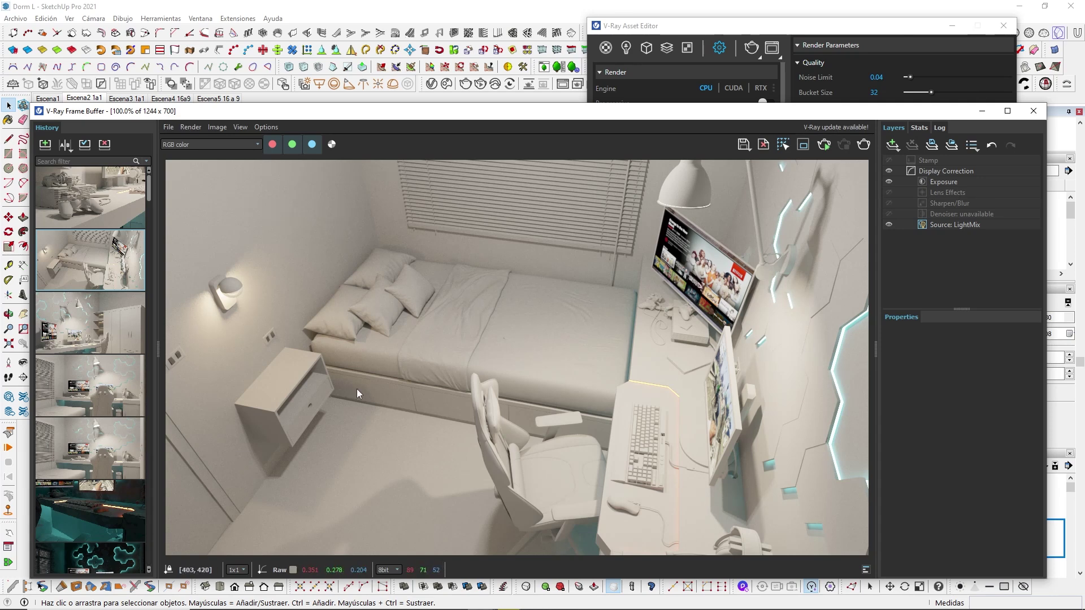
mouse_move(114, 212)
double_click(87, 304)
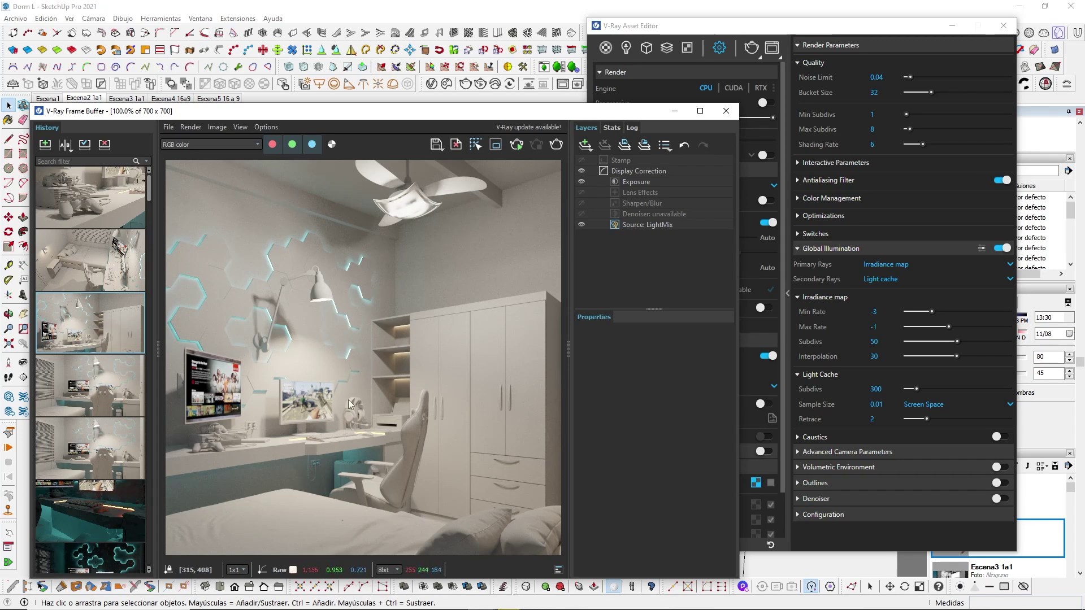
double_click(83, 393)
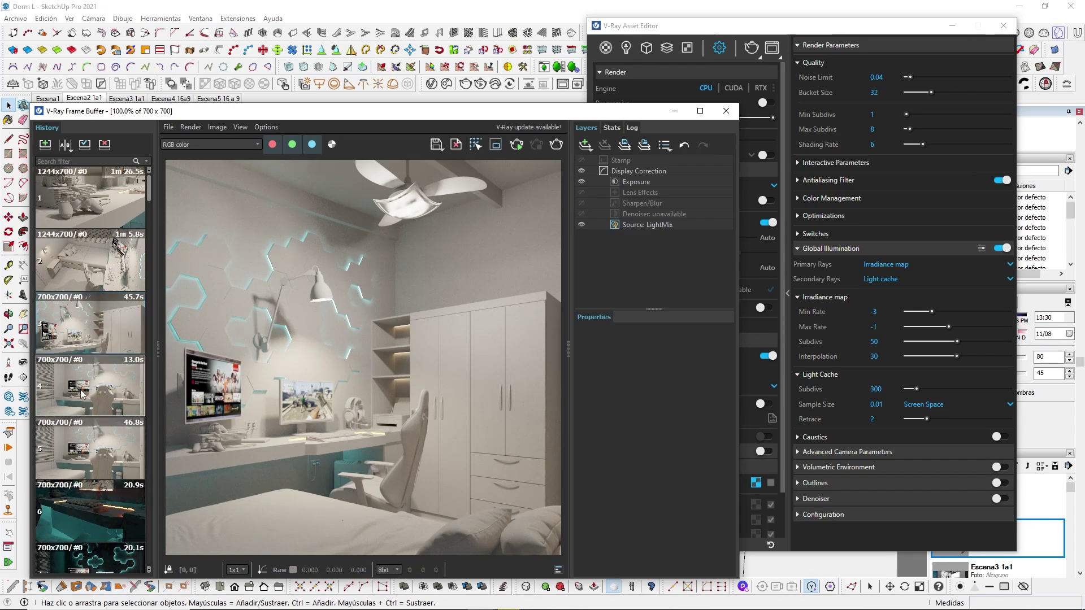